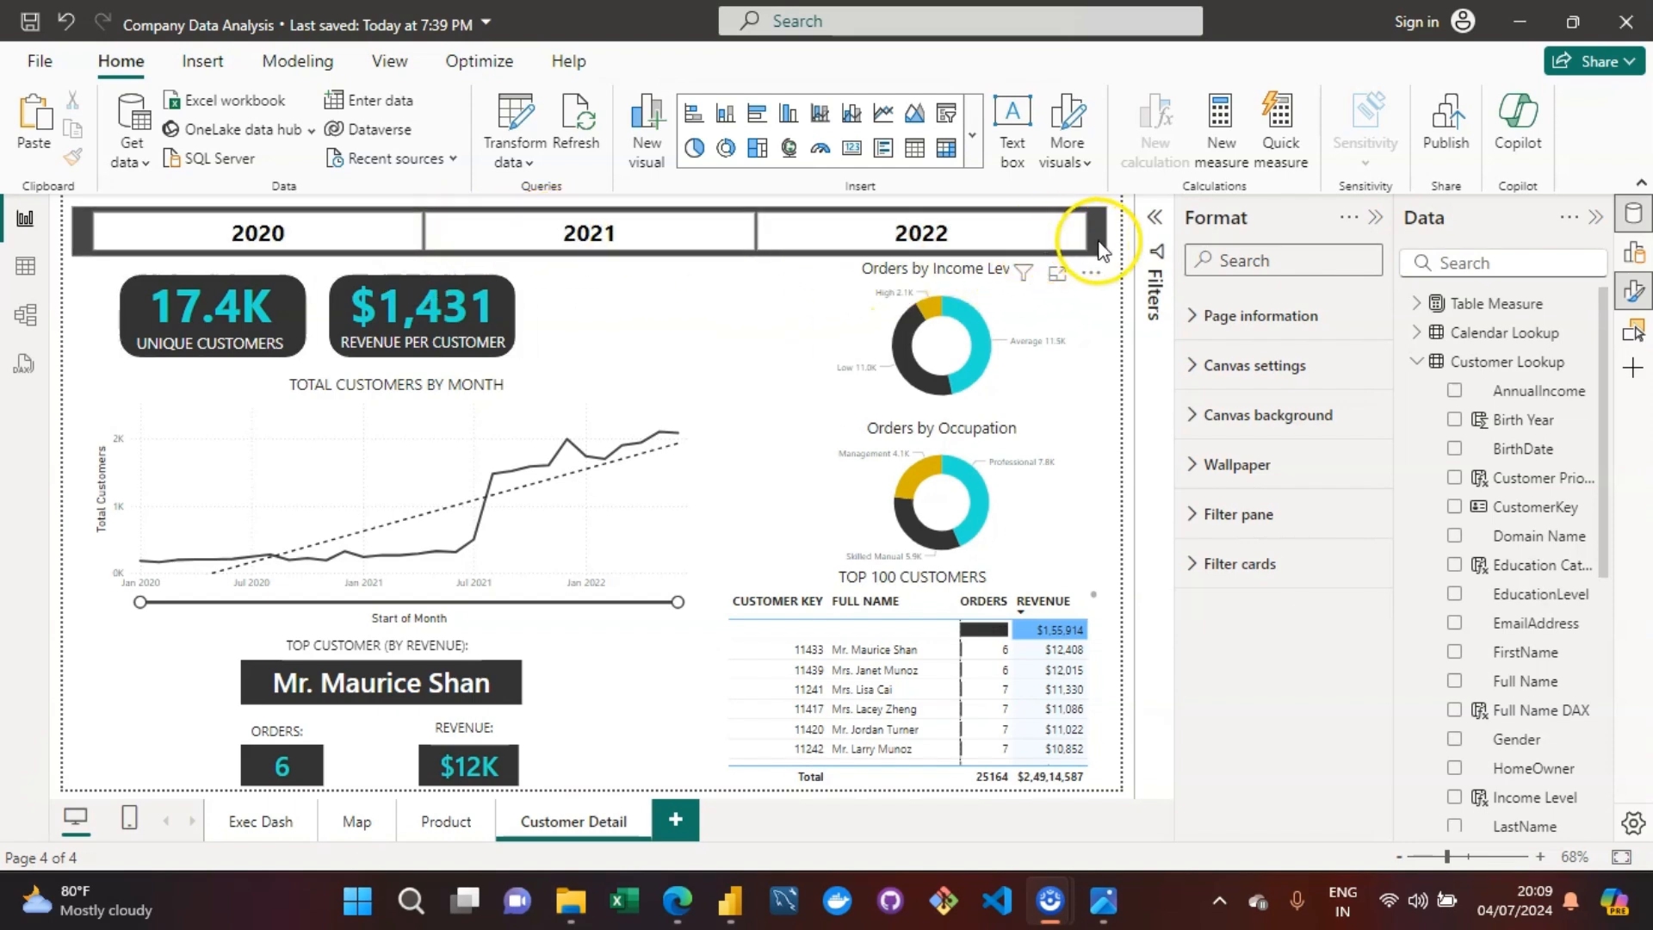
Step: Filter the Customer Detail page by 2022, 2021 and finally 2020 to compare the top customer cards with the Top 100 Customers table
click(953, 248)
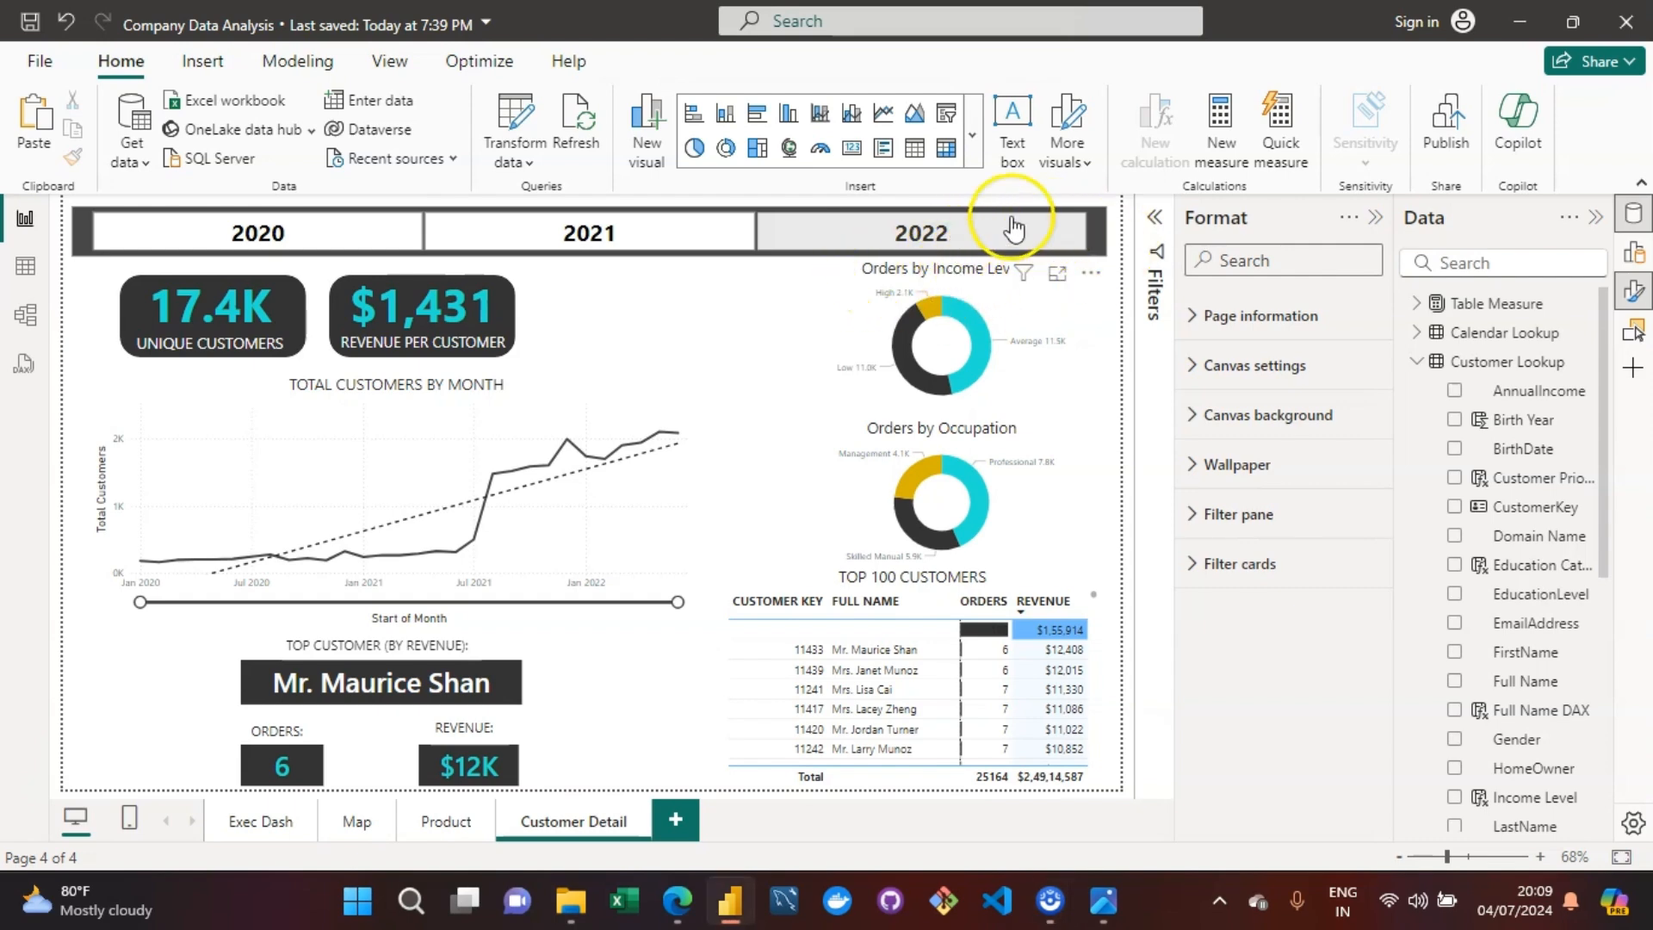
click(878, 237)
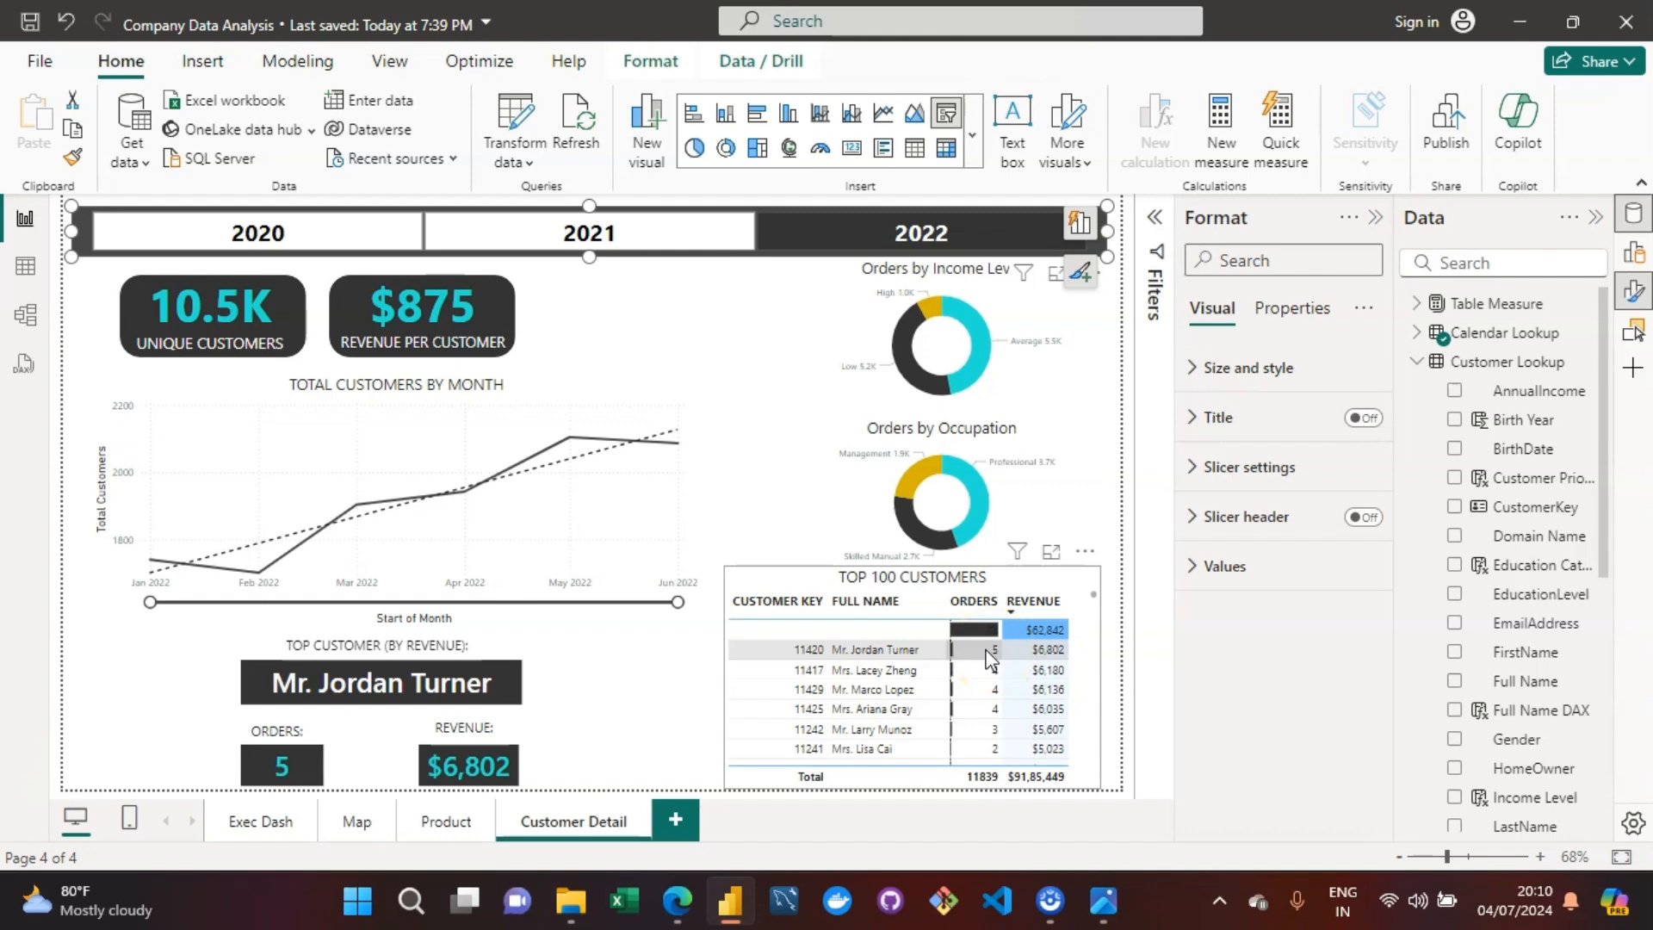
click(1090, 684)
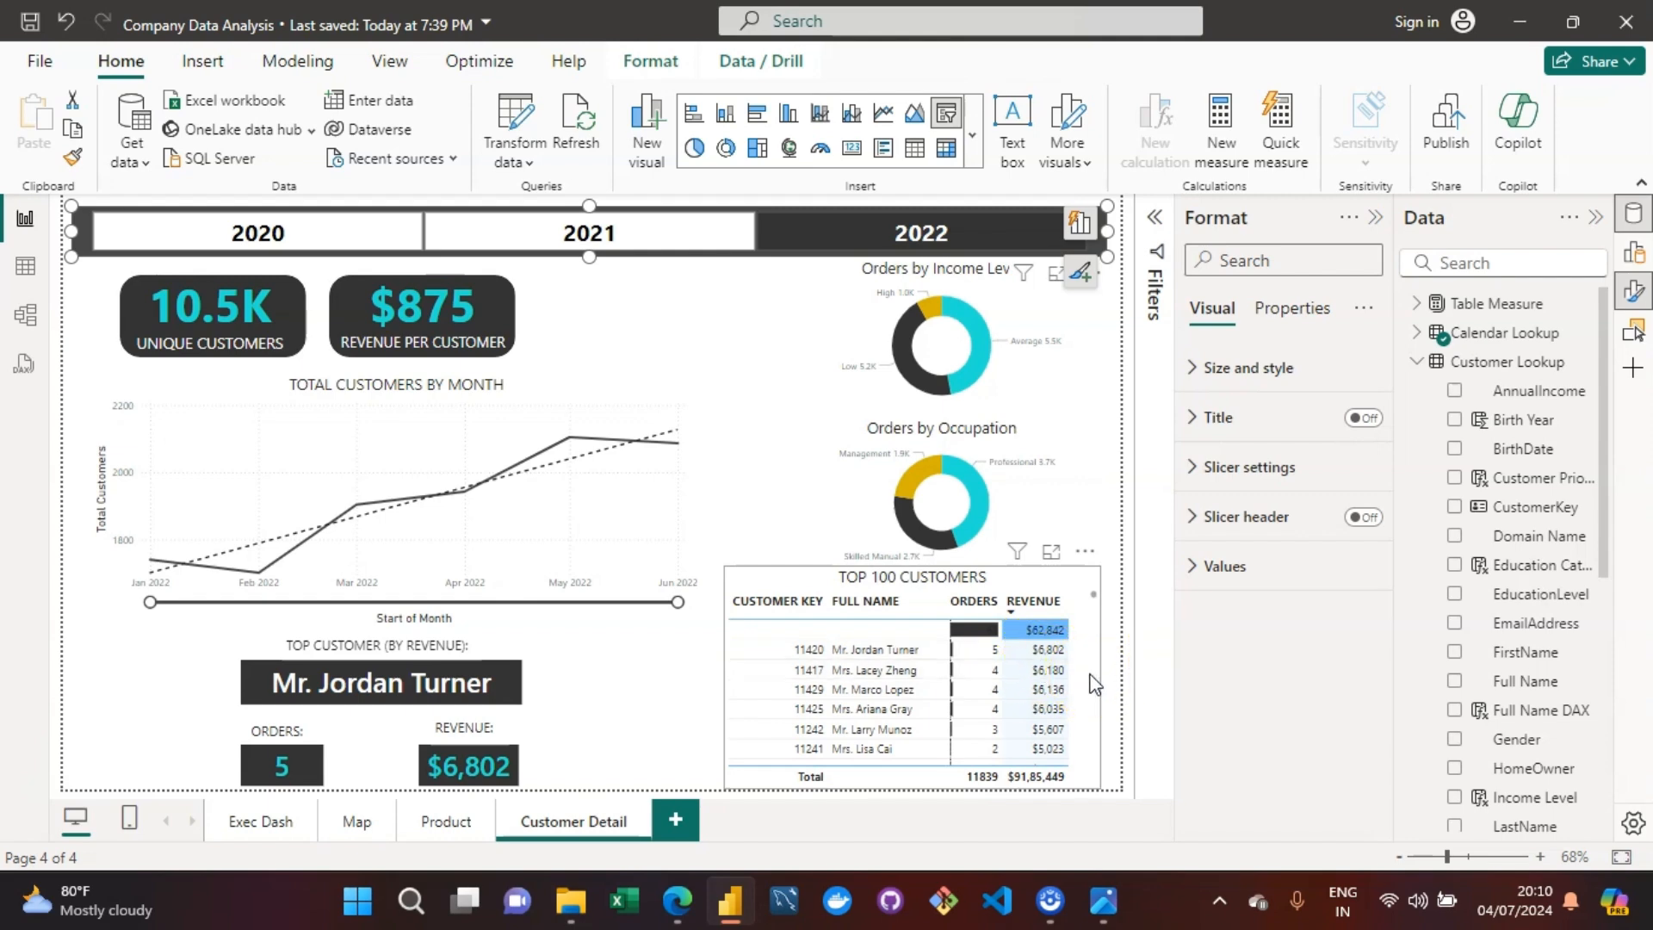
click(515, 688)
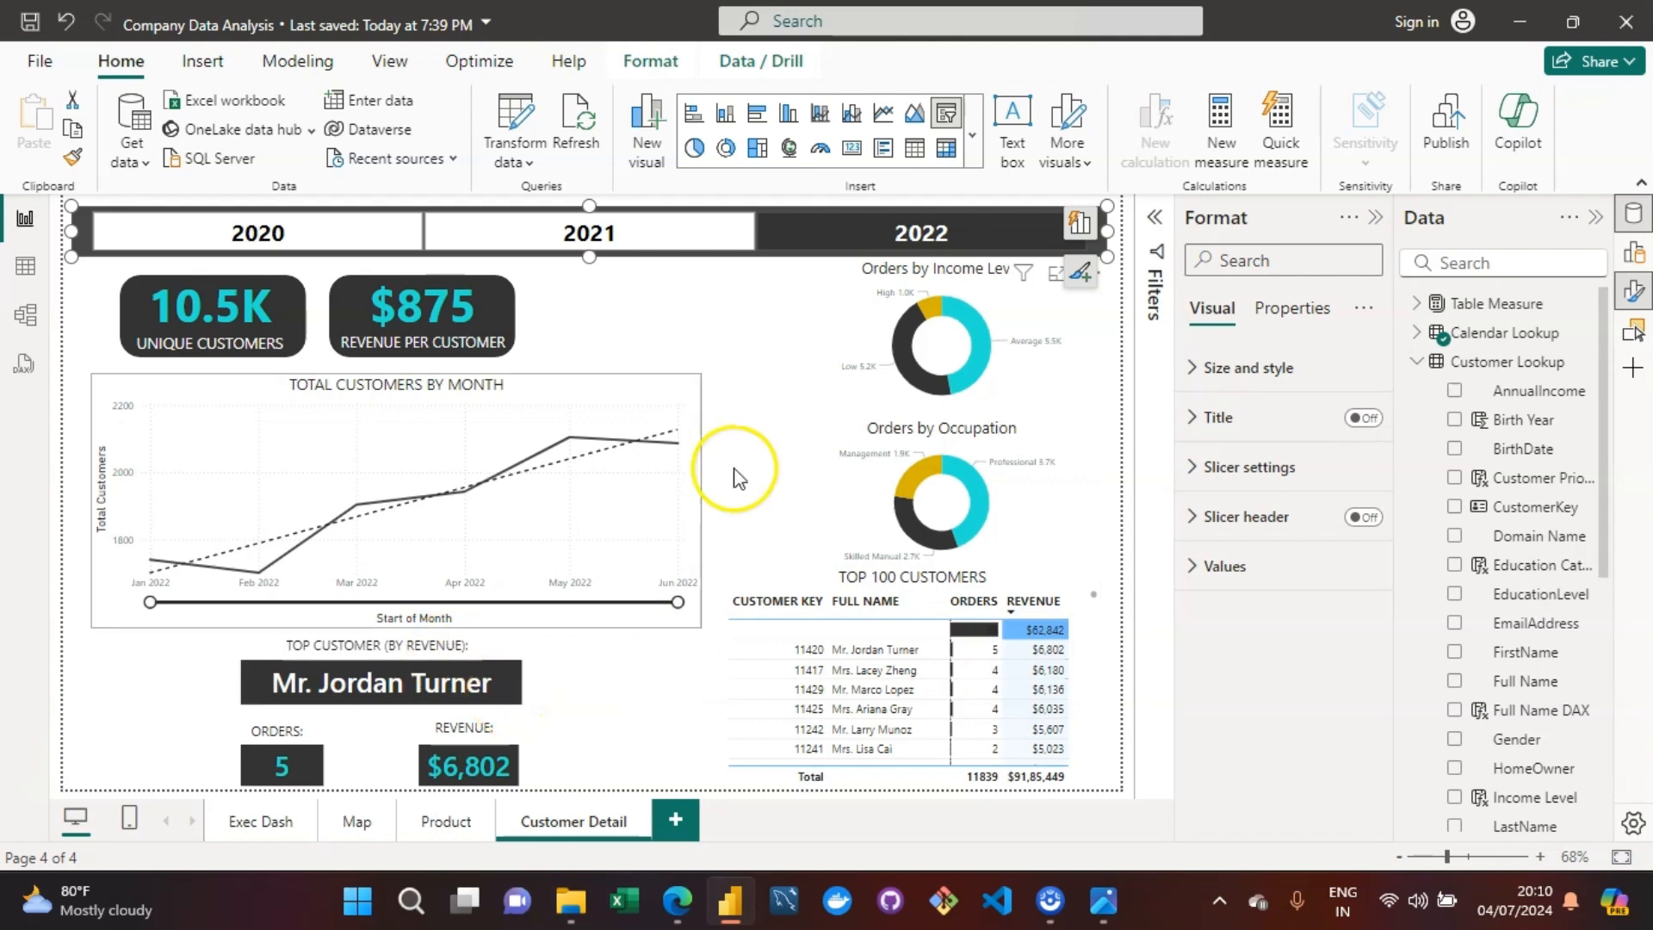
click(640, 231)
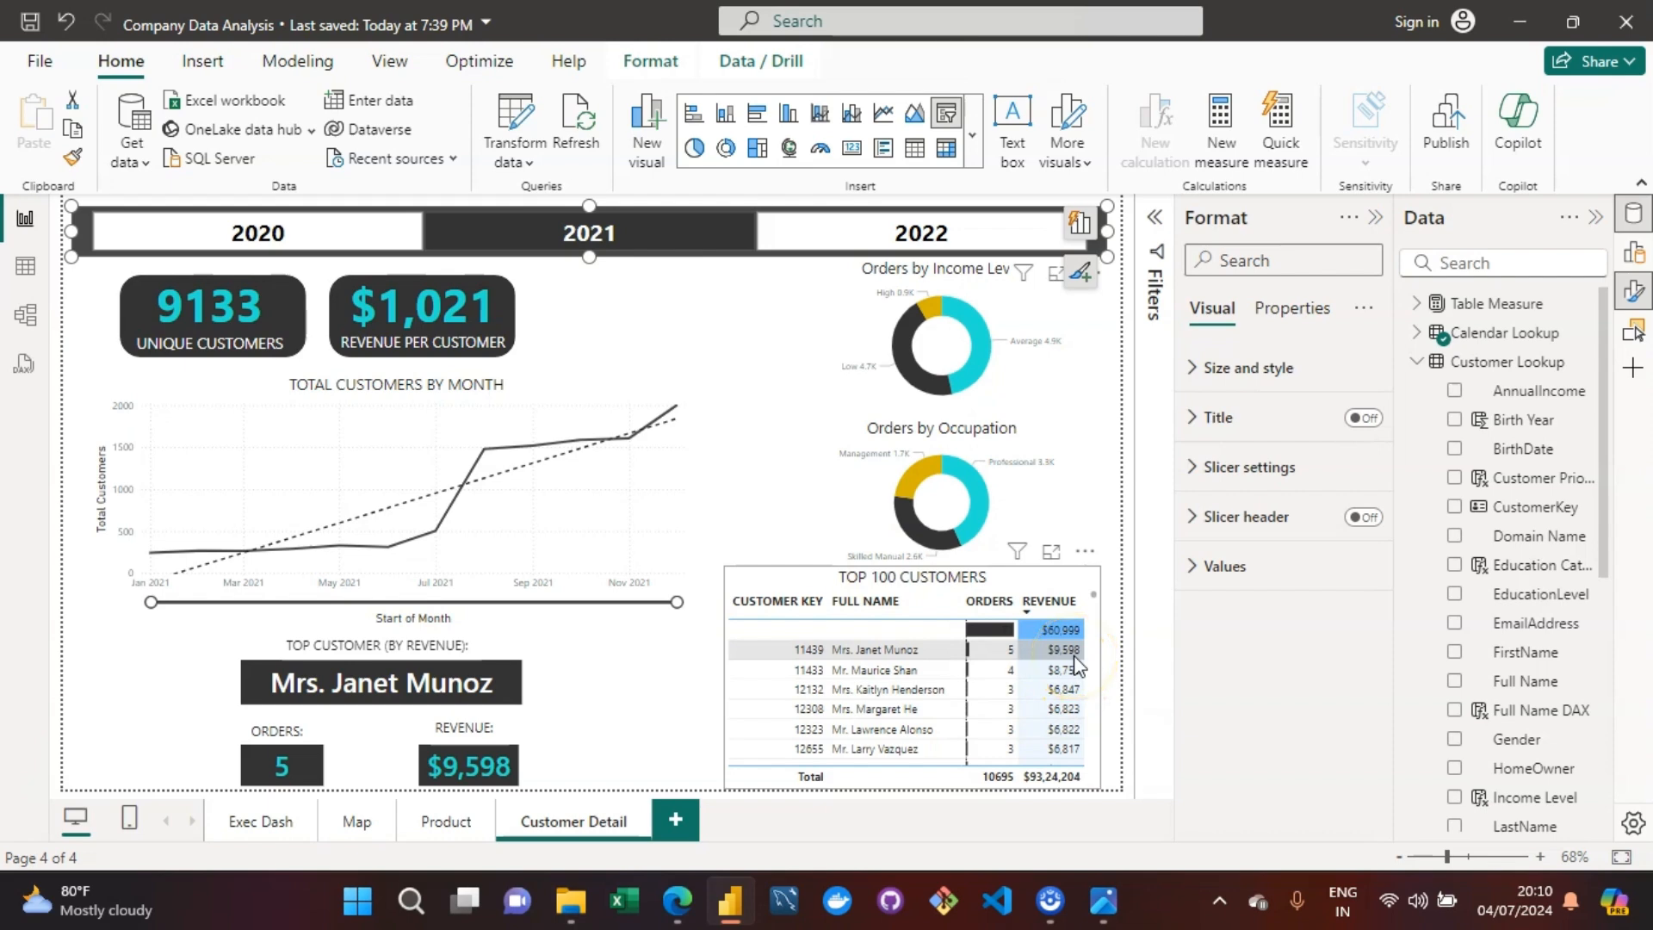
click(233, 234)
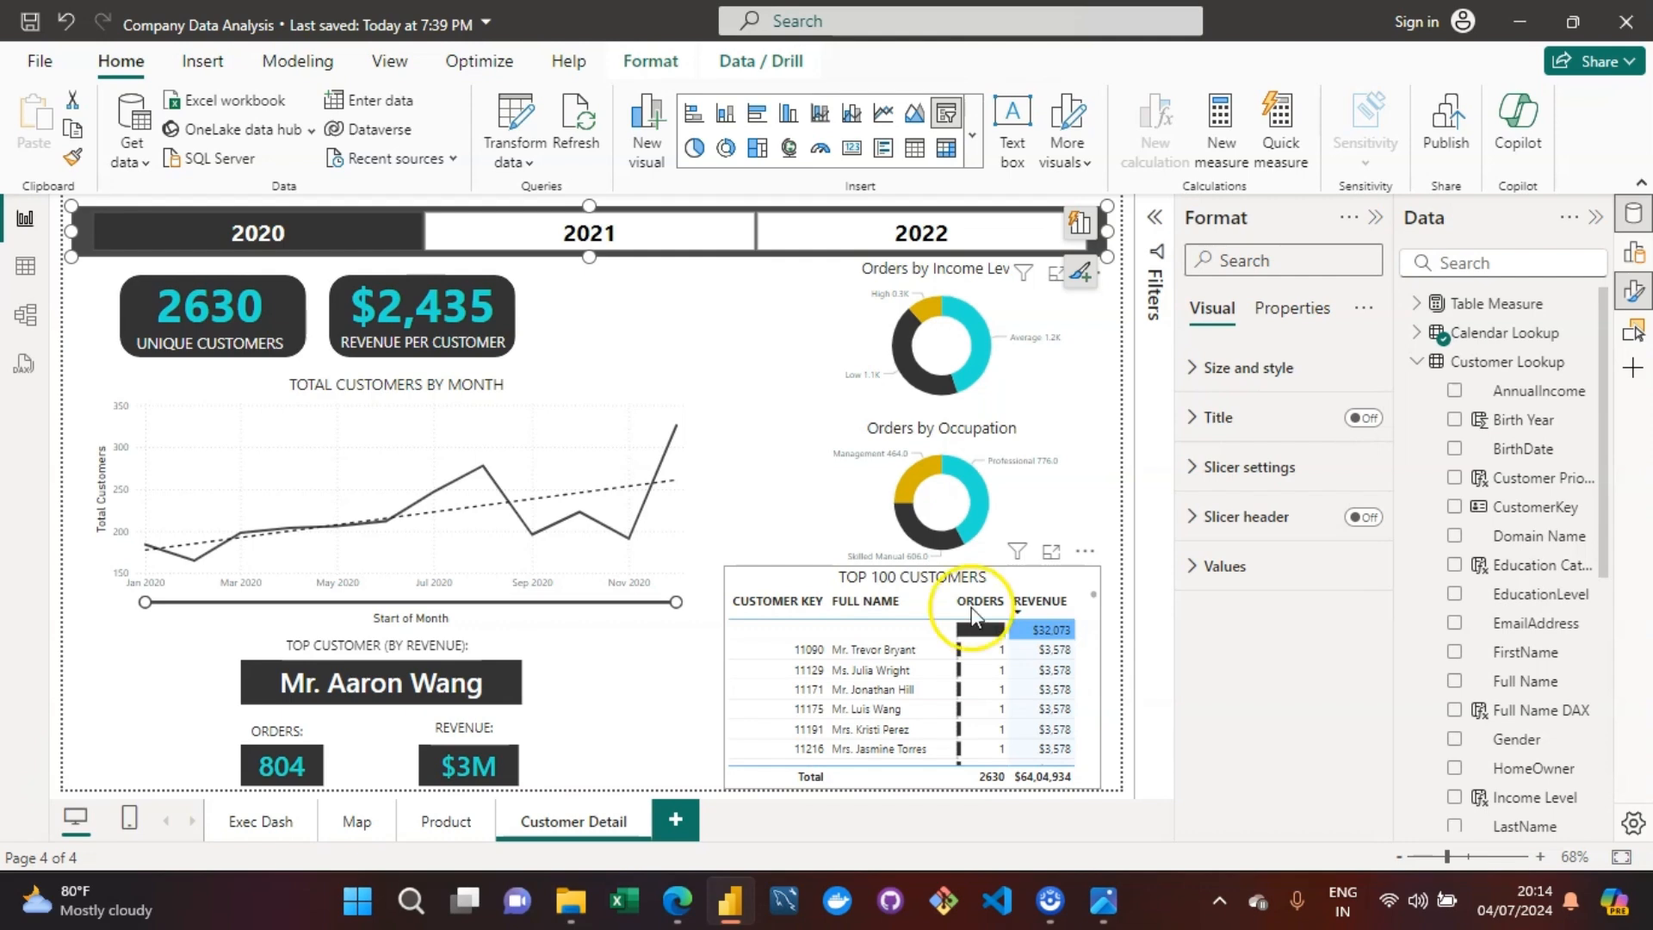
click(52, 777)
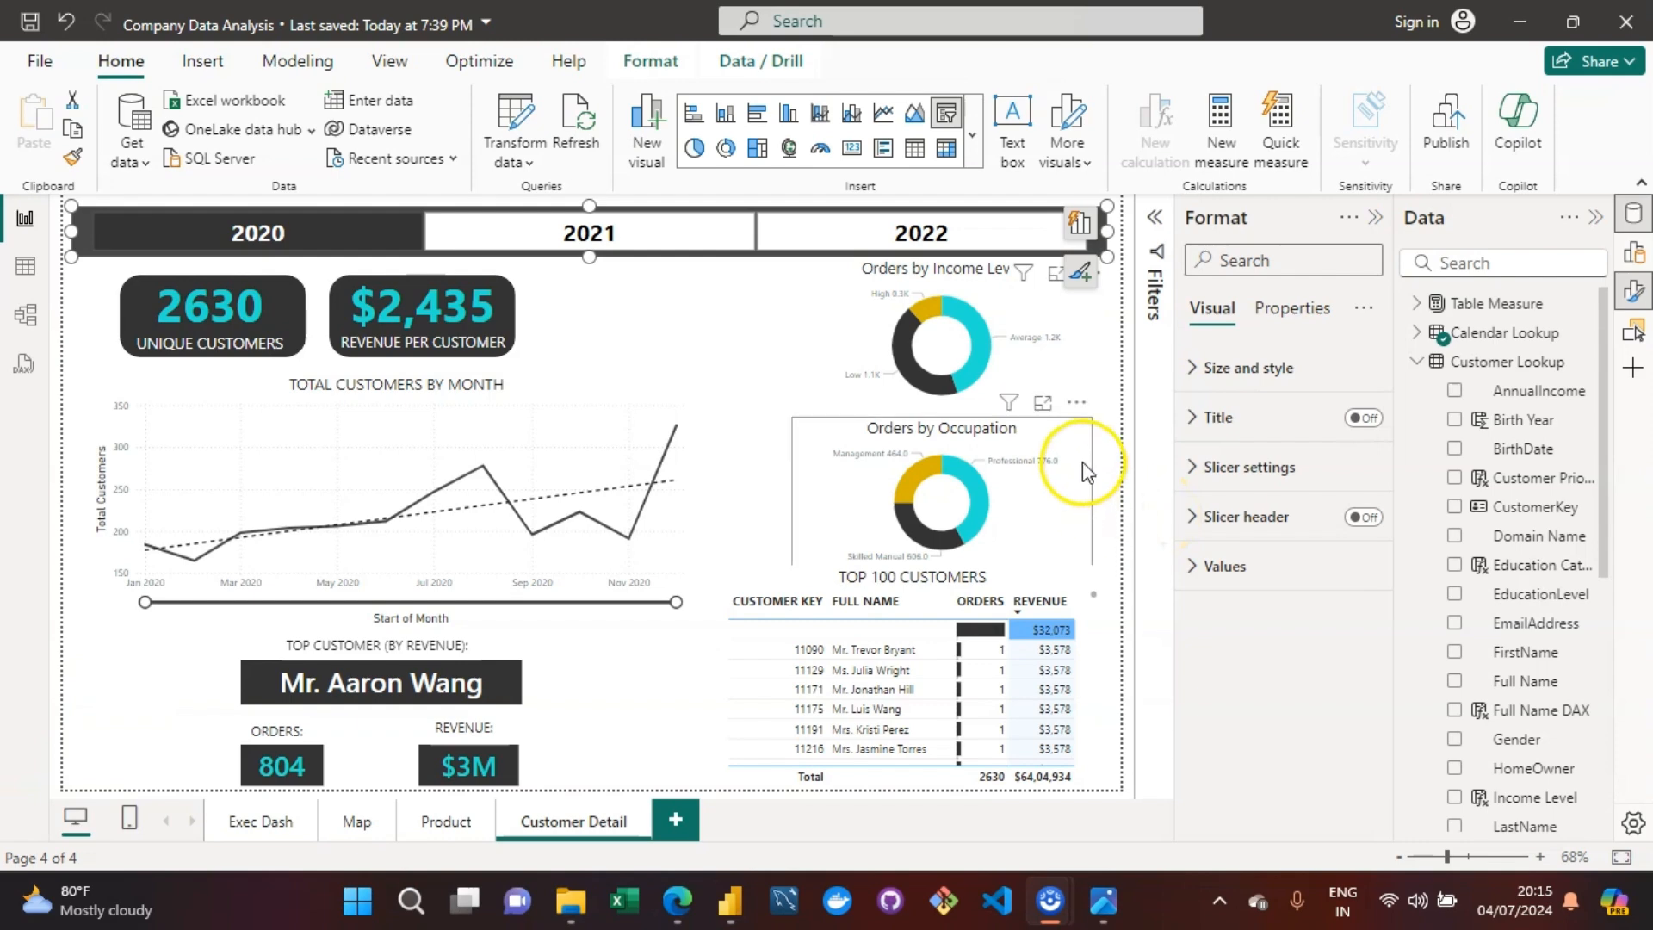
Step: Collapse the Territory Lookup table in the data field list
drag(1606, 439, 1603, 444)
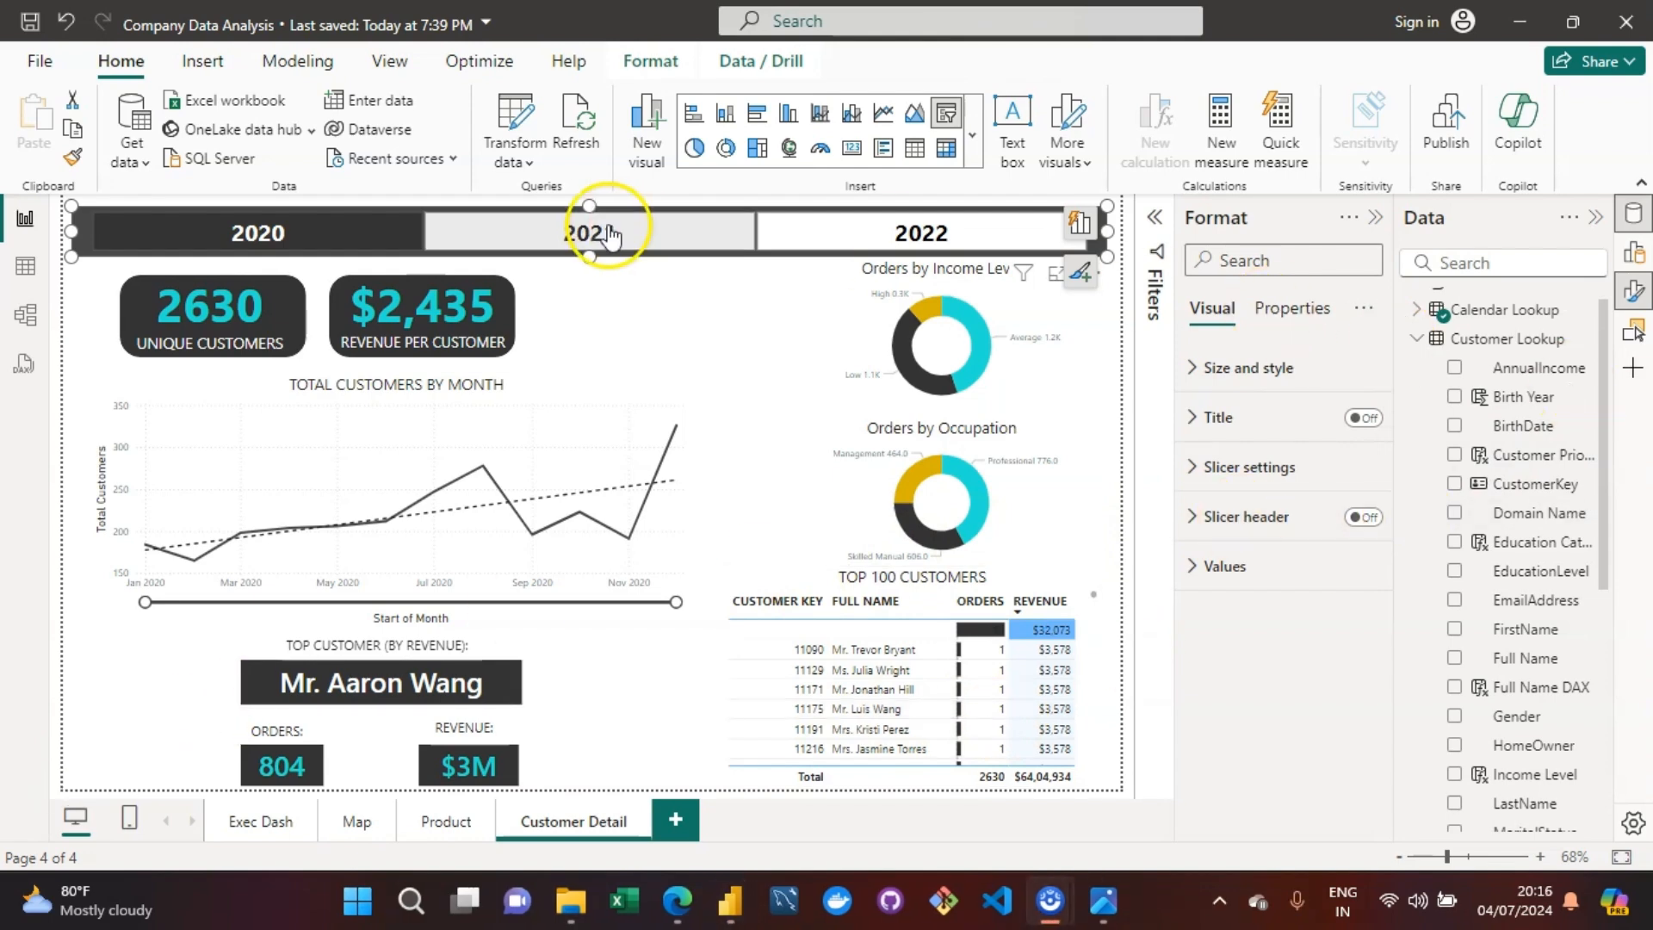
drag(1602, 359, 1603, 369)
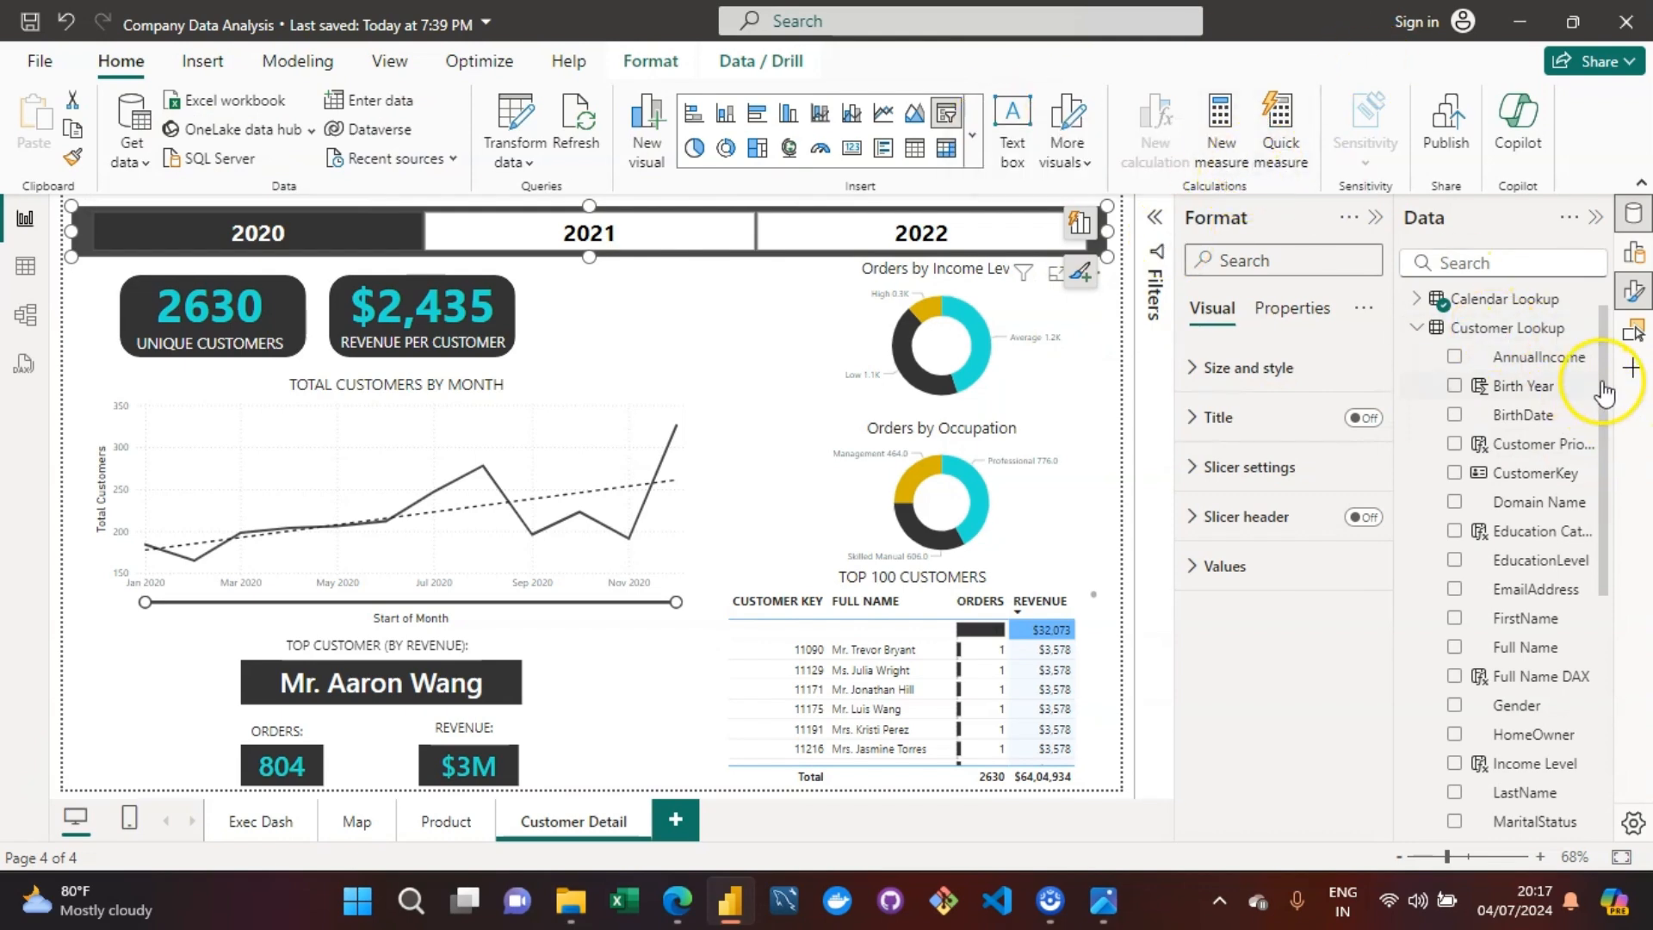
drag(1600, 386, 1587, 694)
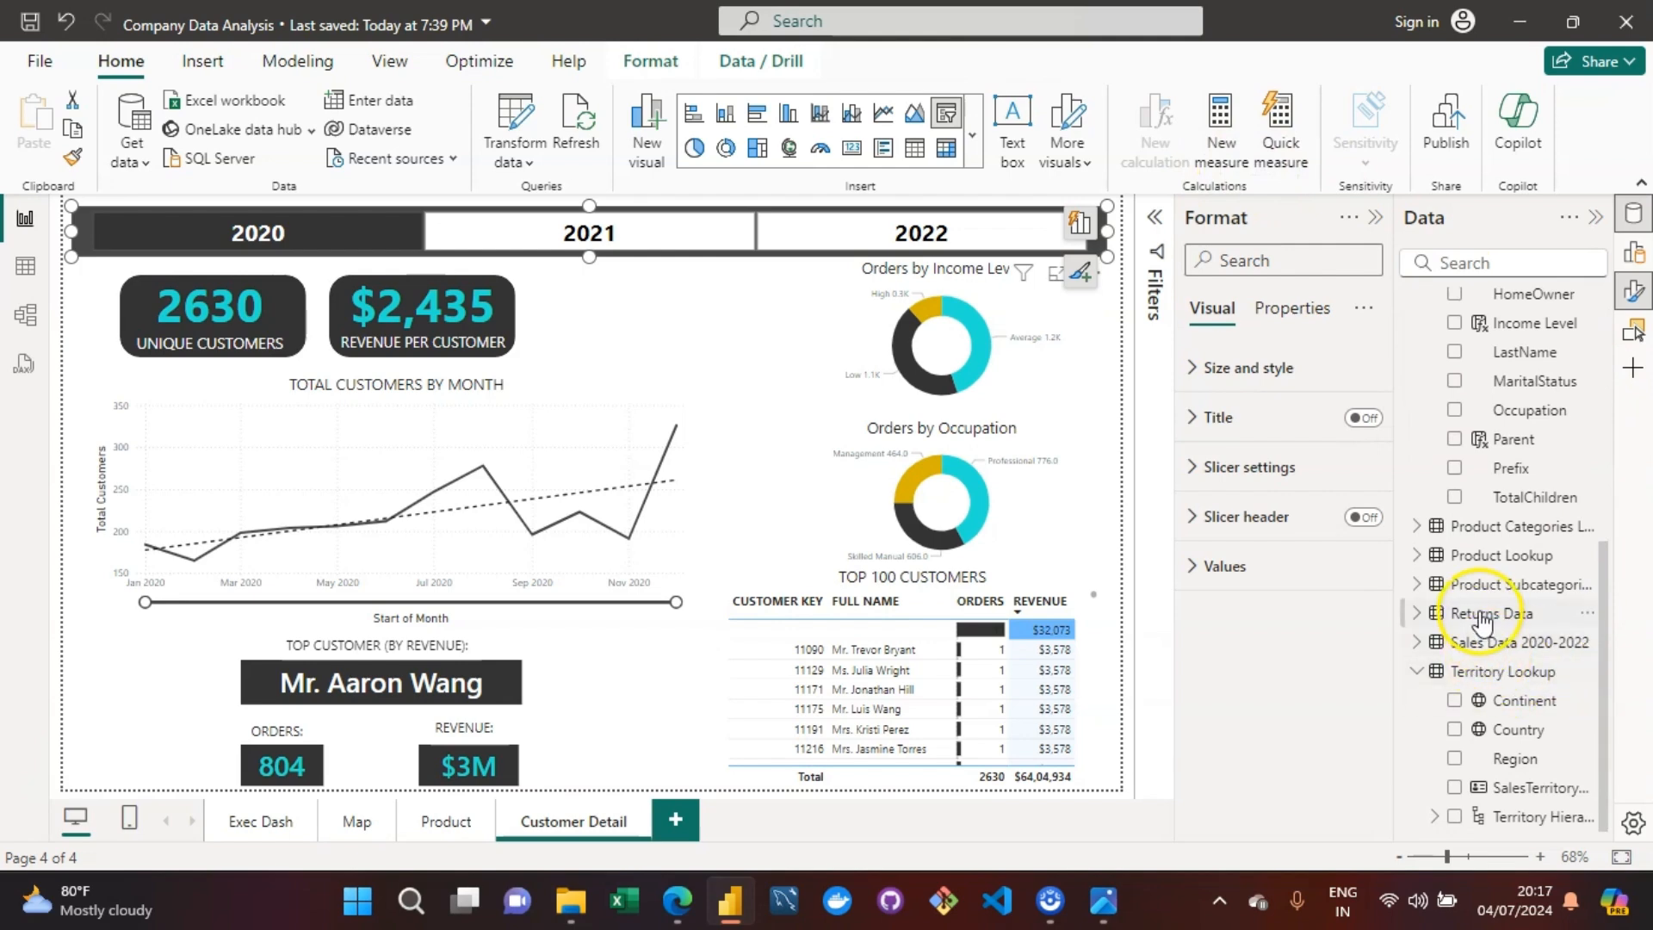
click(1417, 674)
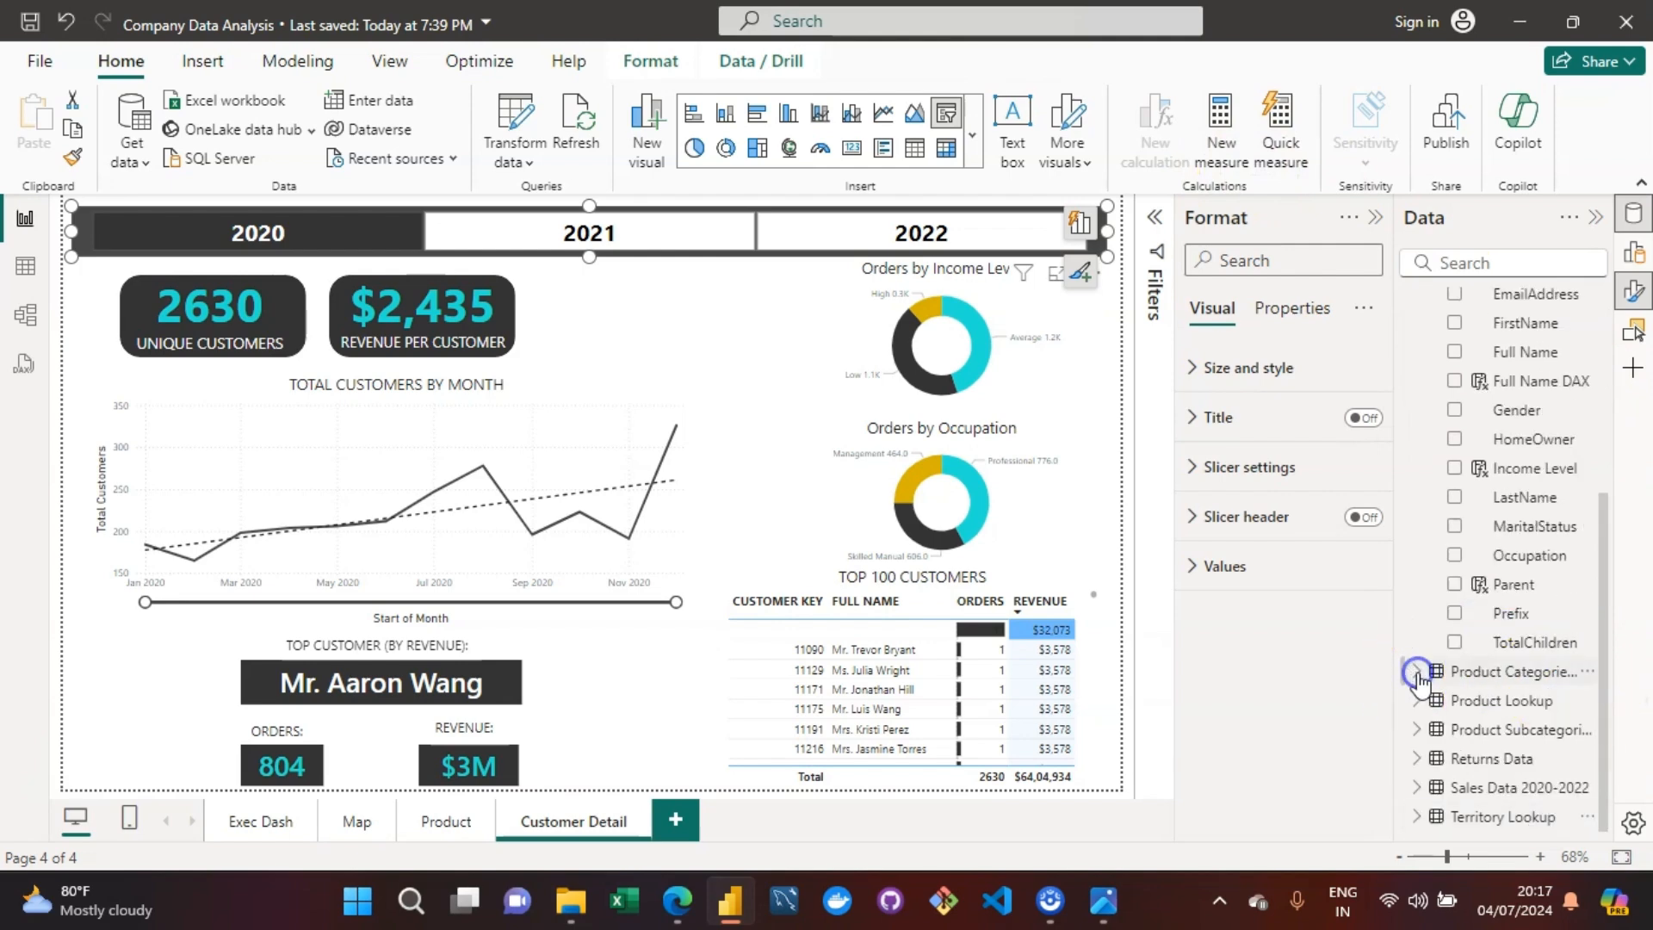
drag(1602, 766, 1610, 516)
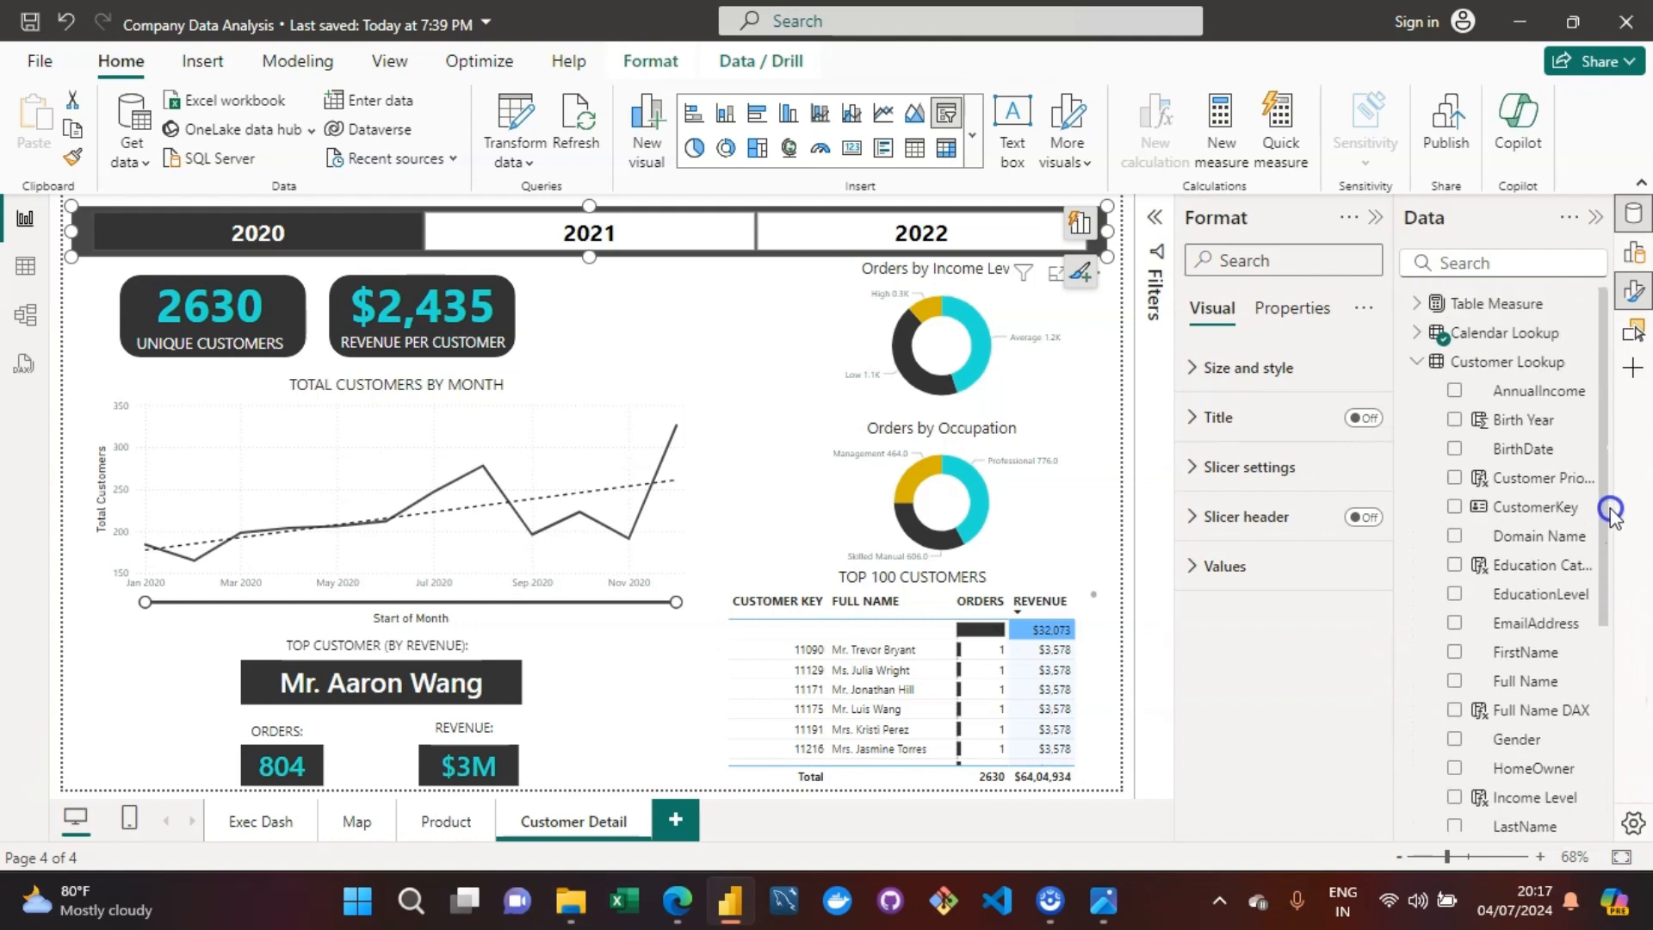
Step: Create a new measure in Table Measure and name it Total Orders (Customer Detail)
click(1494, 307)
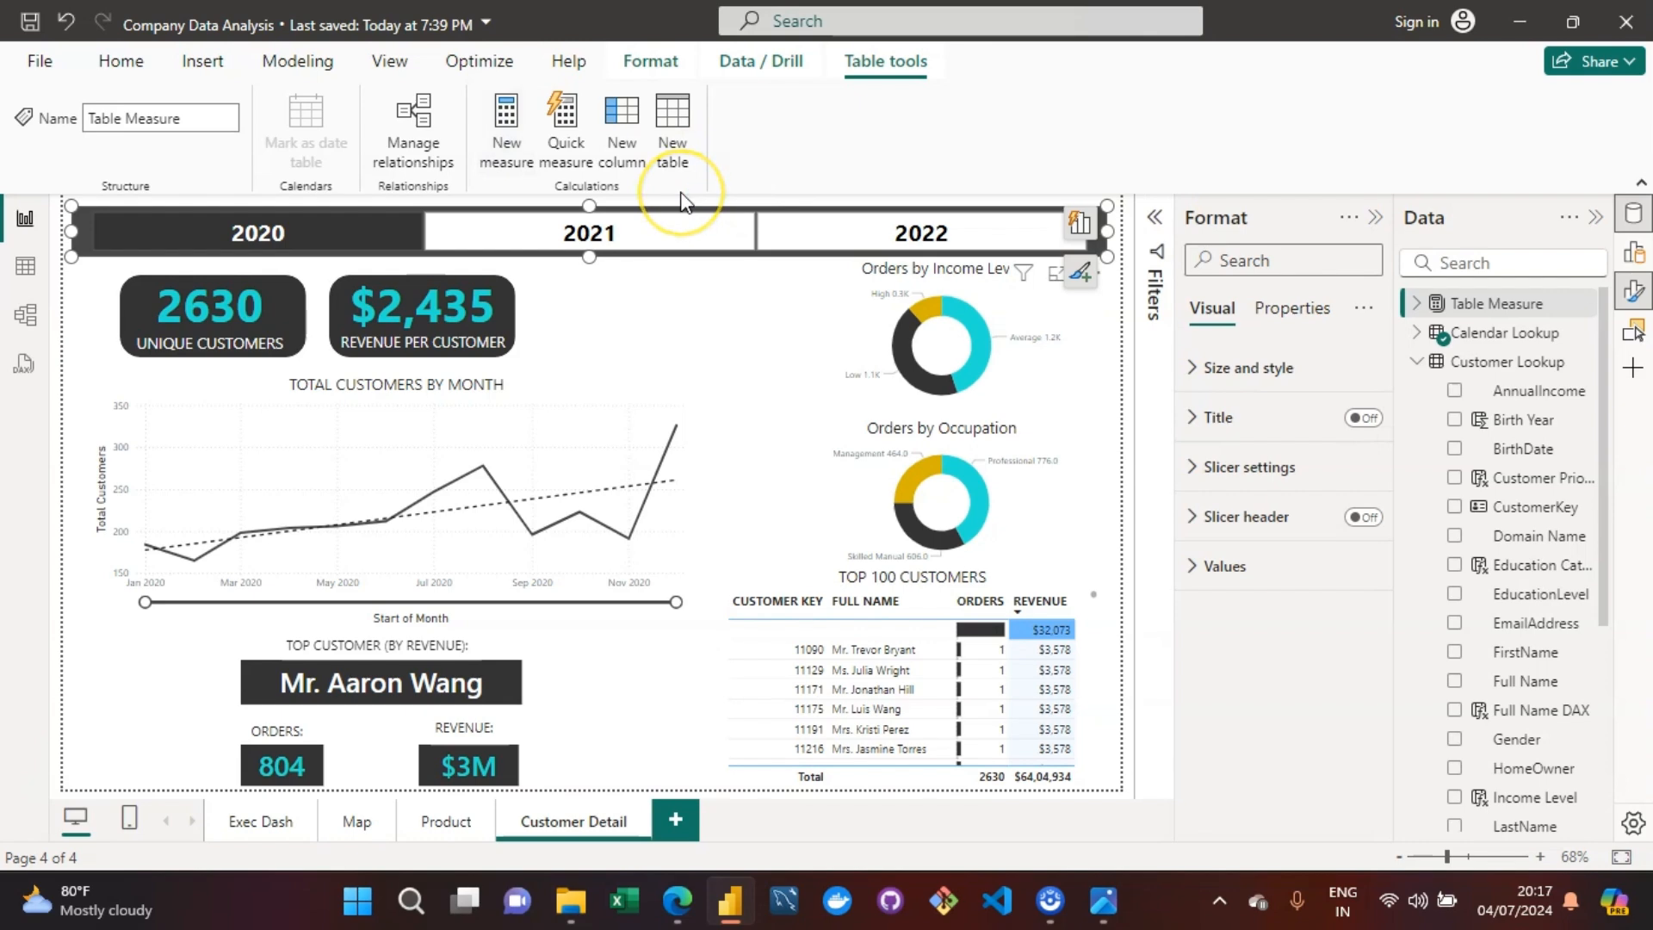
click(508, 129)
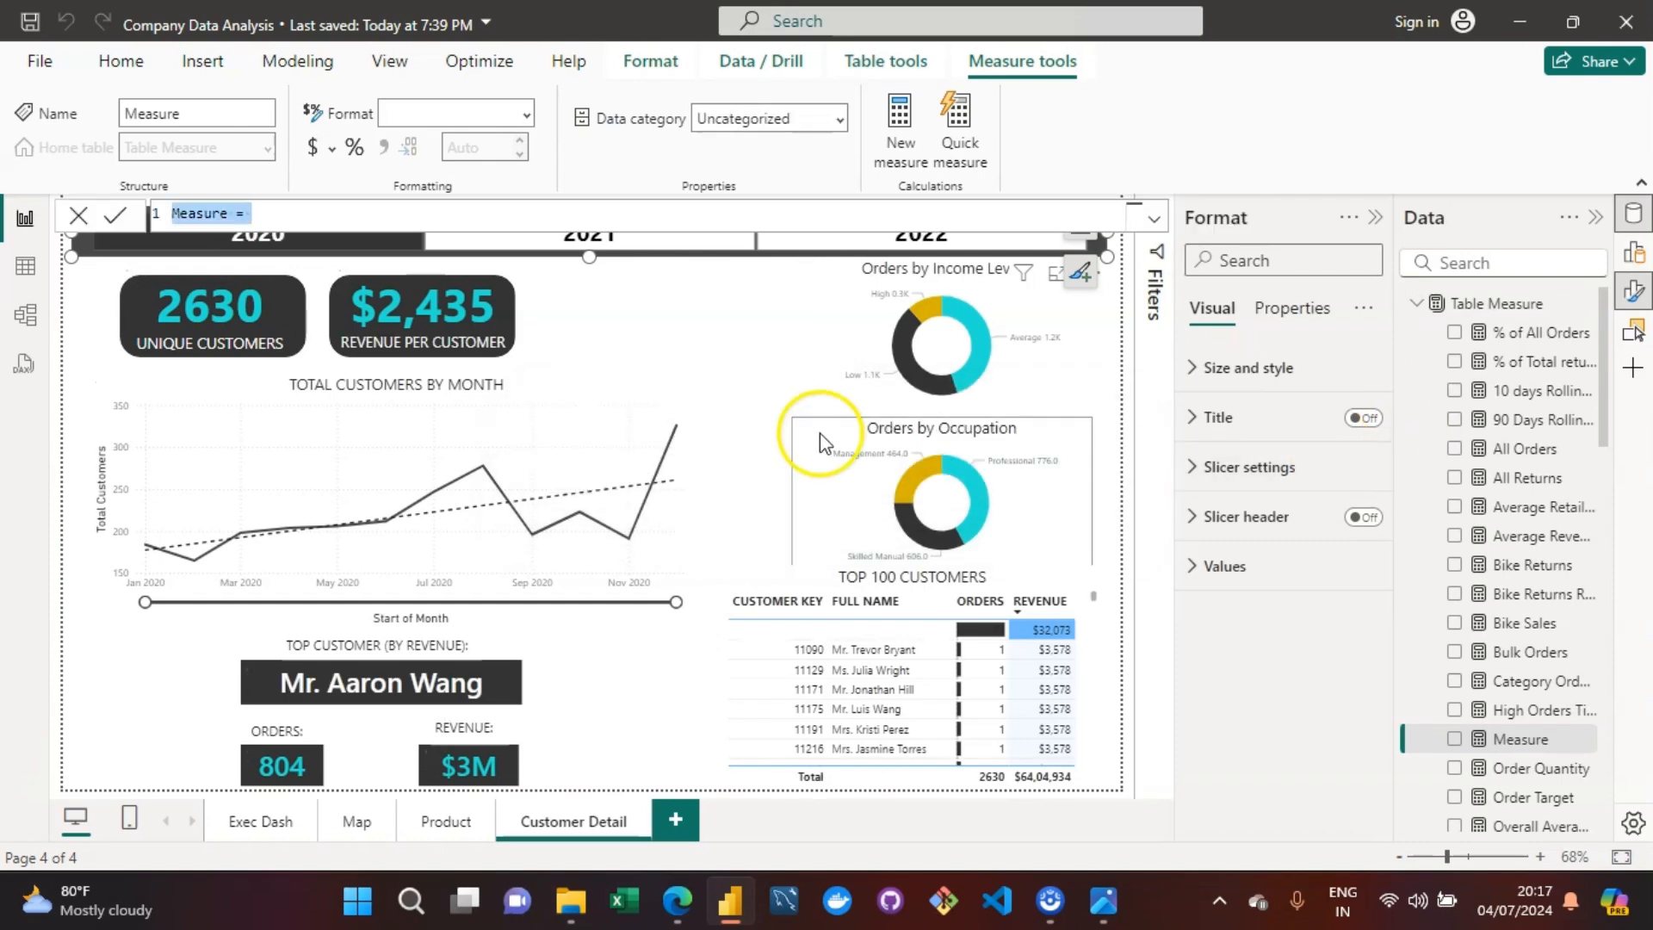
key(Left)
key(Right)
key(Right)
key(Right)
key(Right)
key(Right)
key(Right)
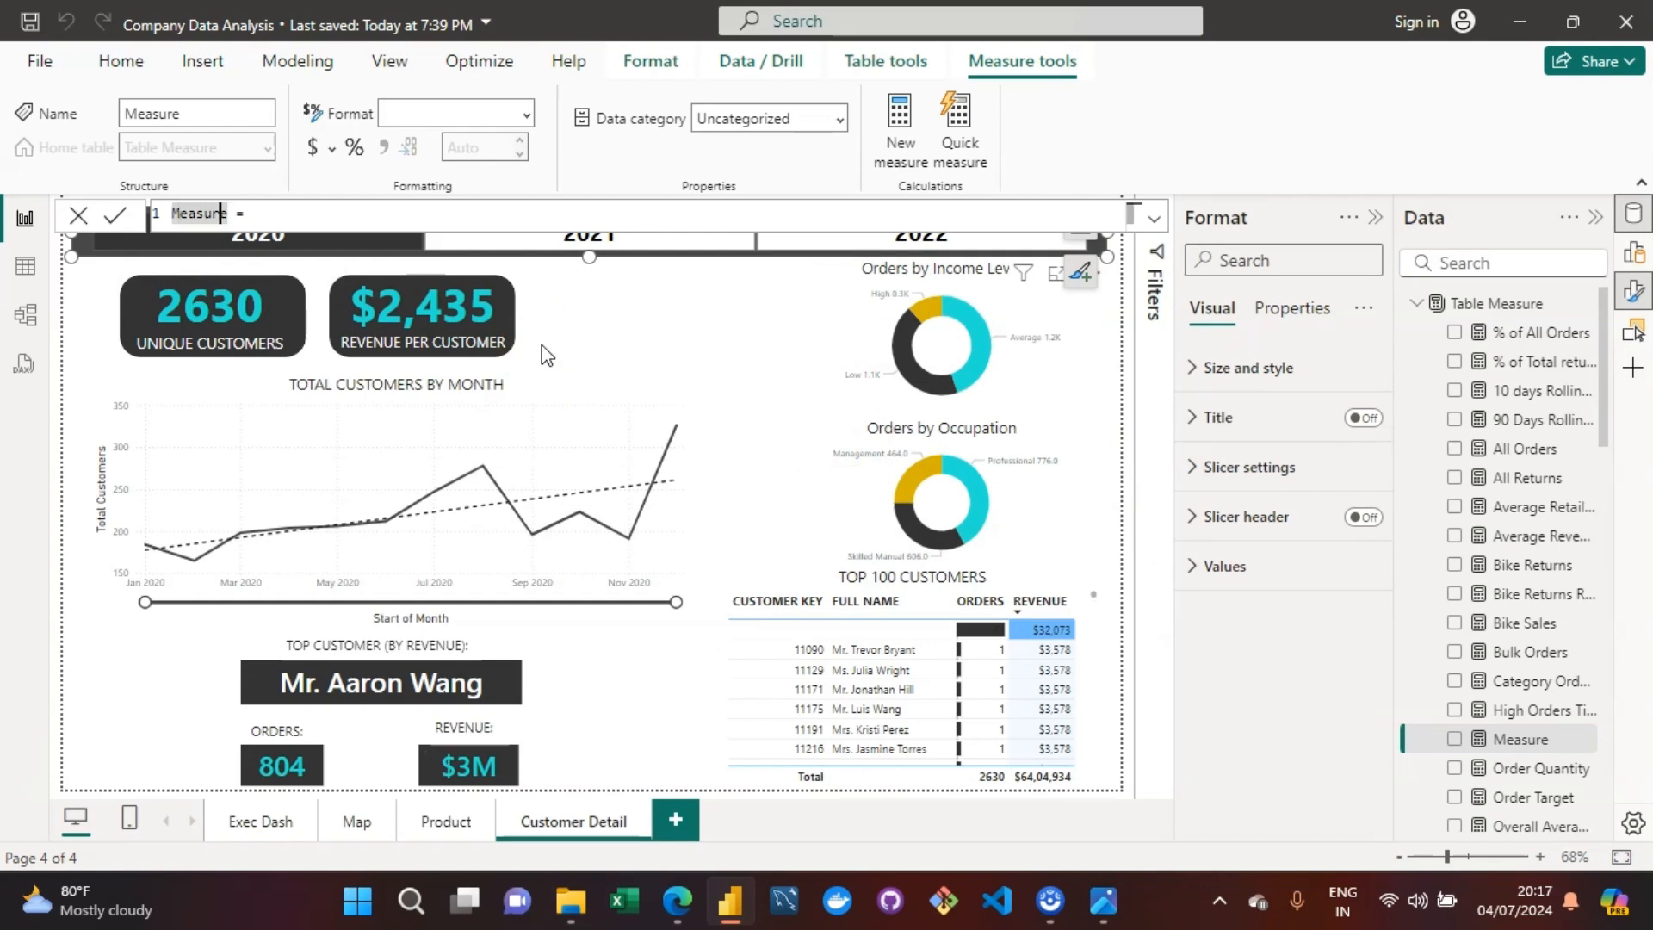
key(Right)
key(BackSpace)
key(BackSpace)
key(BackSpace)
key(BackSpace)
key(BackSpace)
key(BackSpace)
key(BackSpace)
text(Total Or)
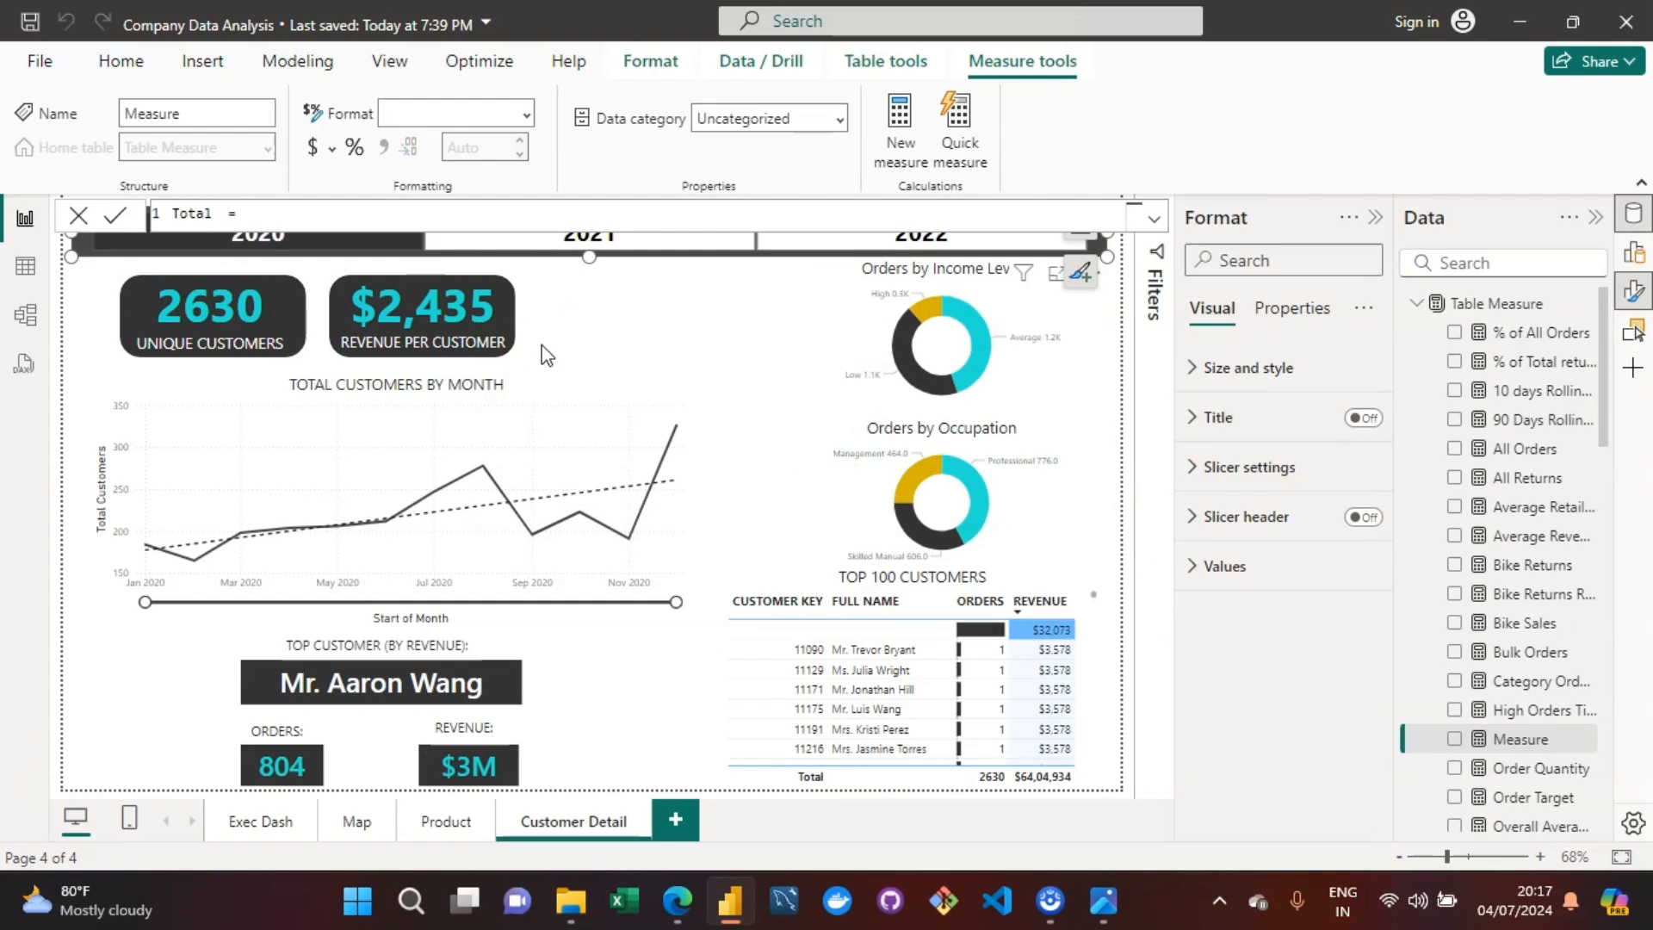
text(ders (Customer Detail) =)
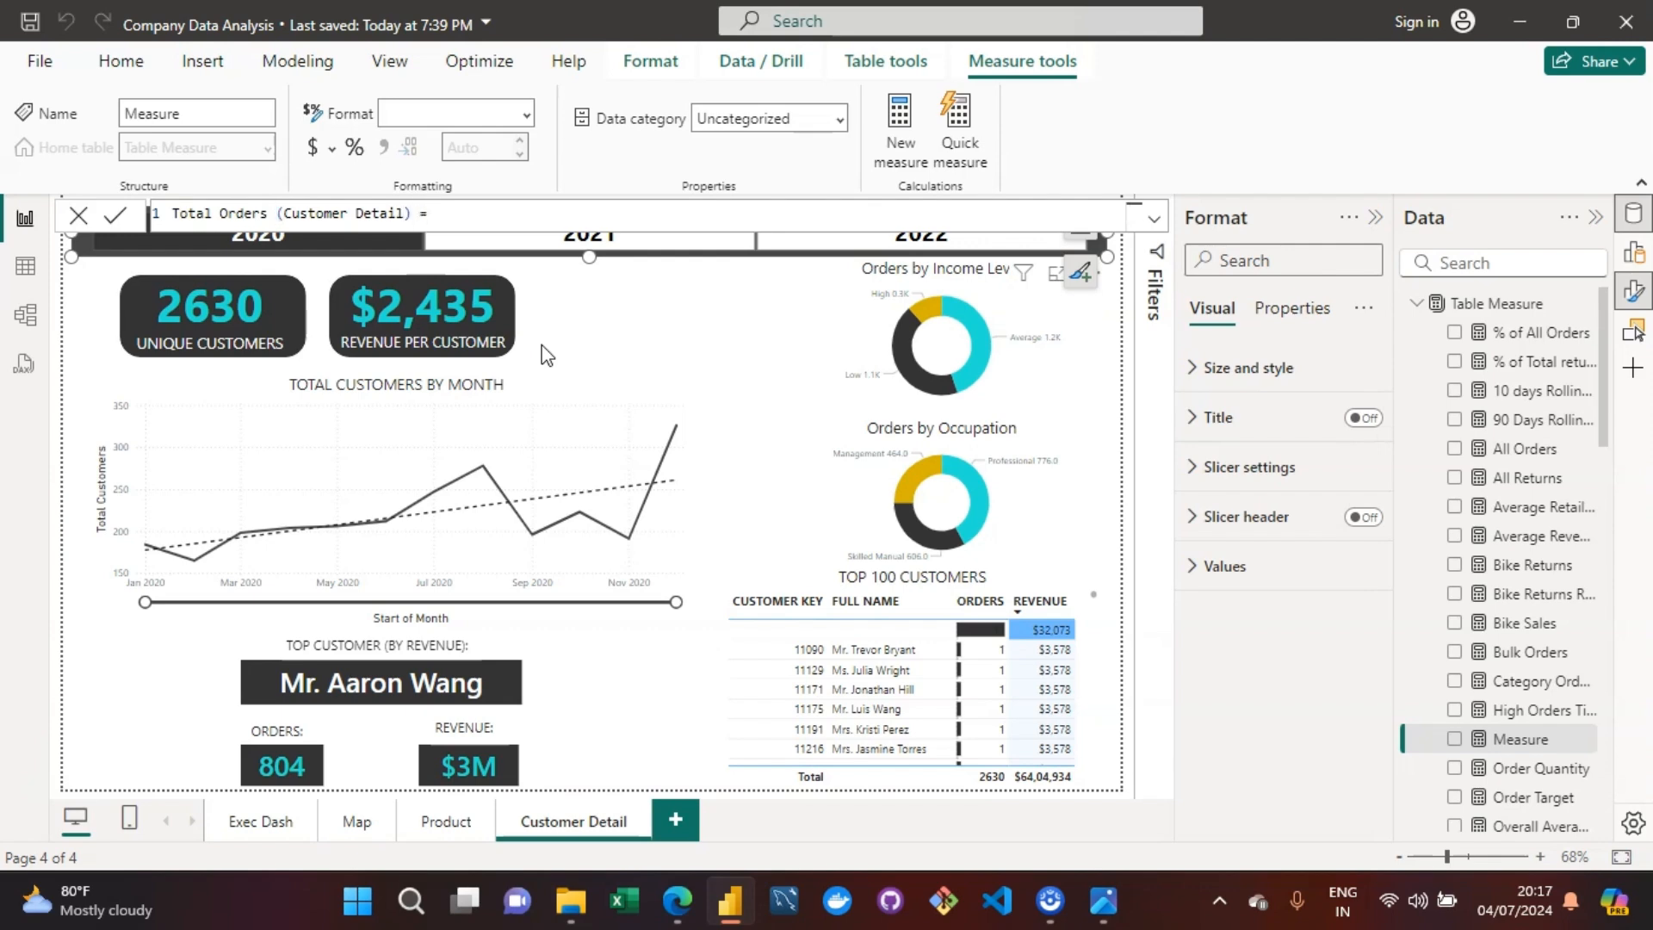
Step: Begin the measure's formula with an IF whose condition is HASONEVALUE('Customer Lookup'[CustomerKey])
text( IF()
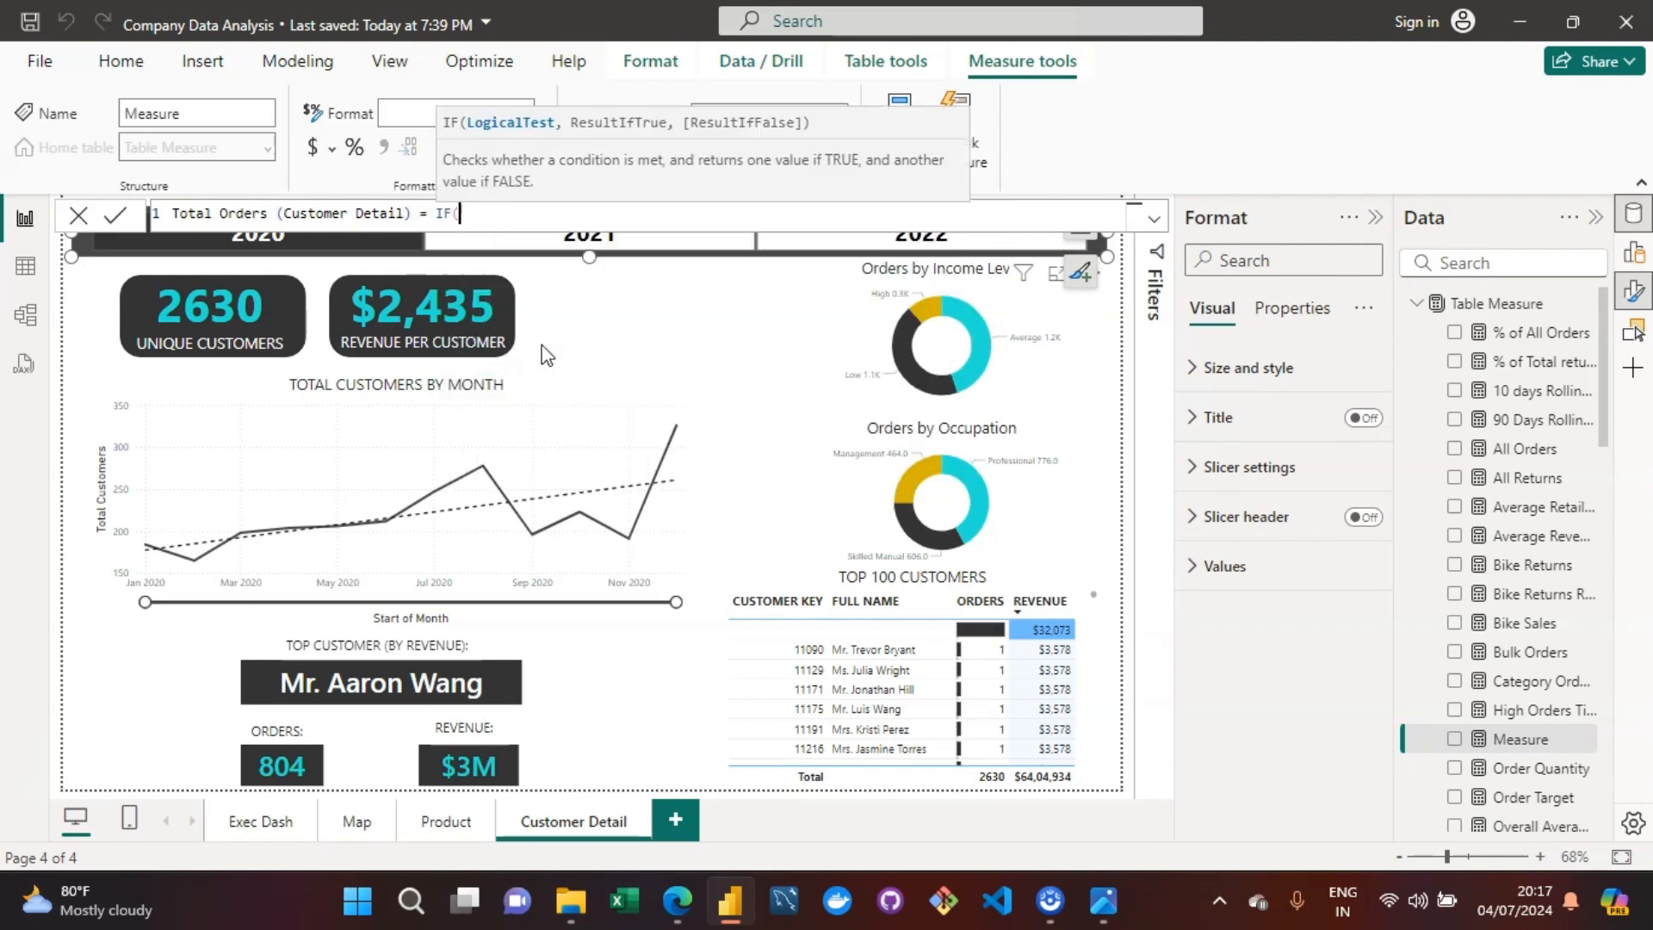
text(HAS)
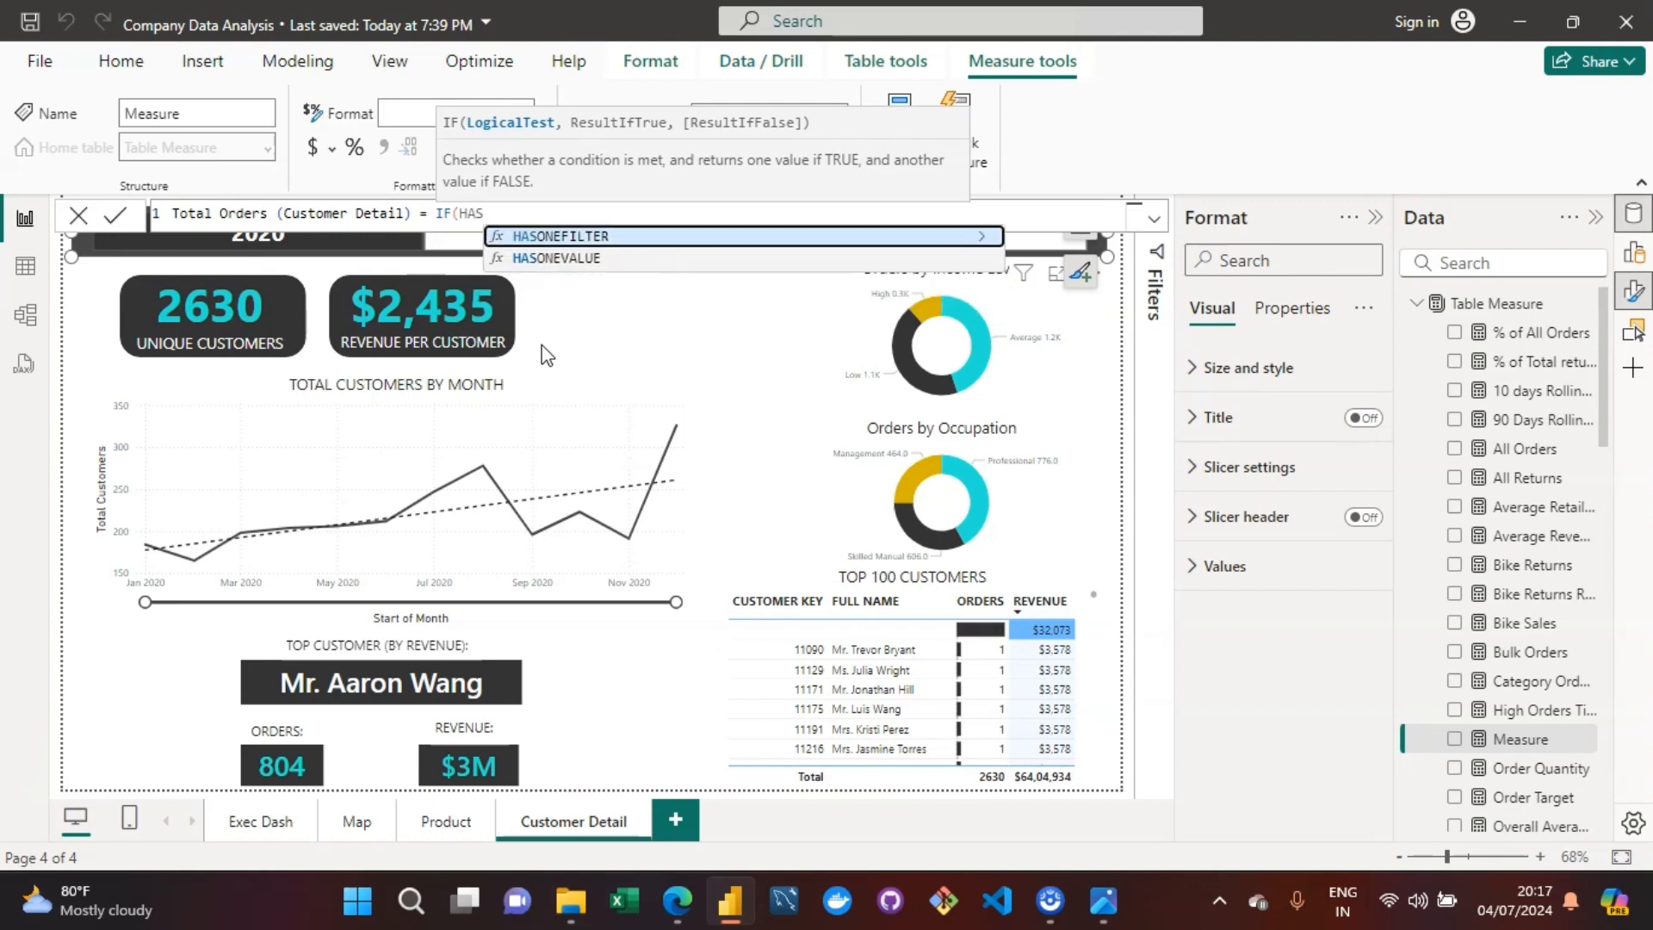
key(Down)
key(Tab)
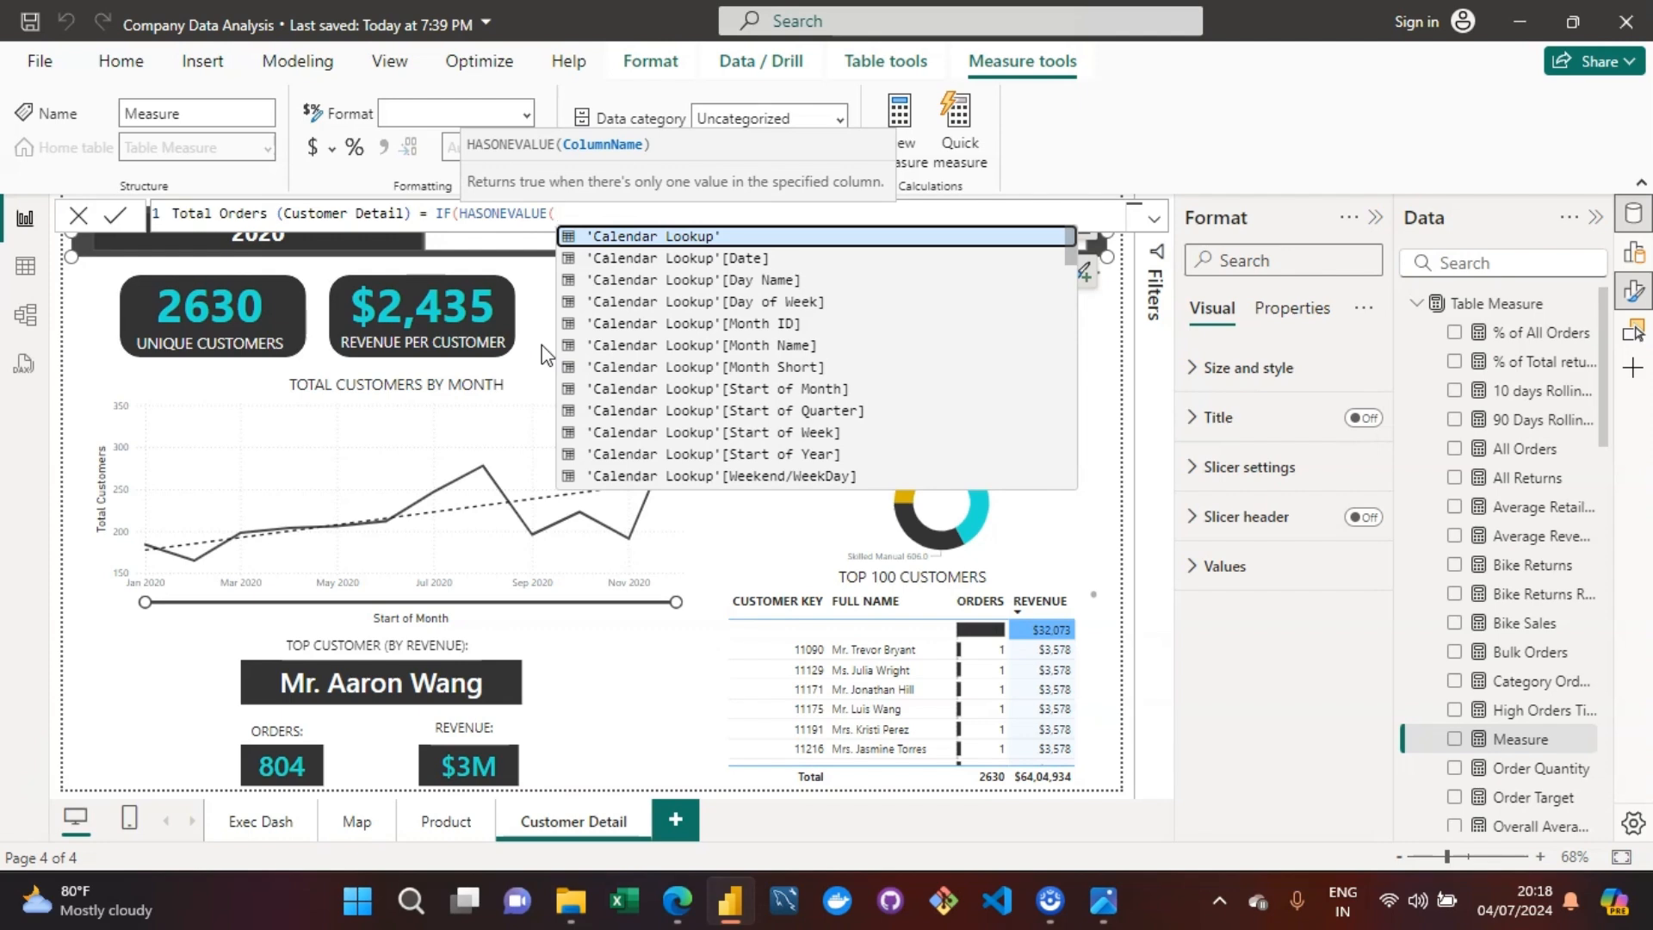
text('cus)
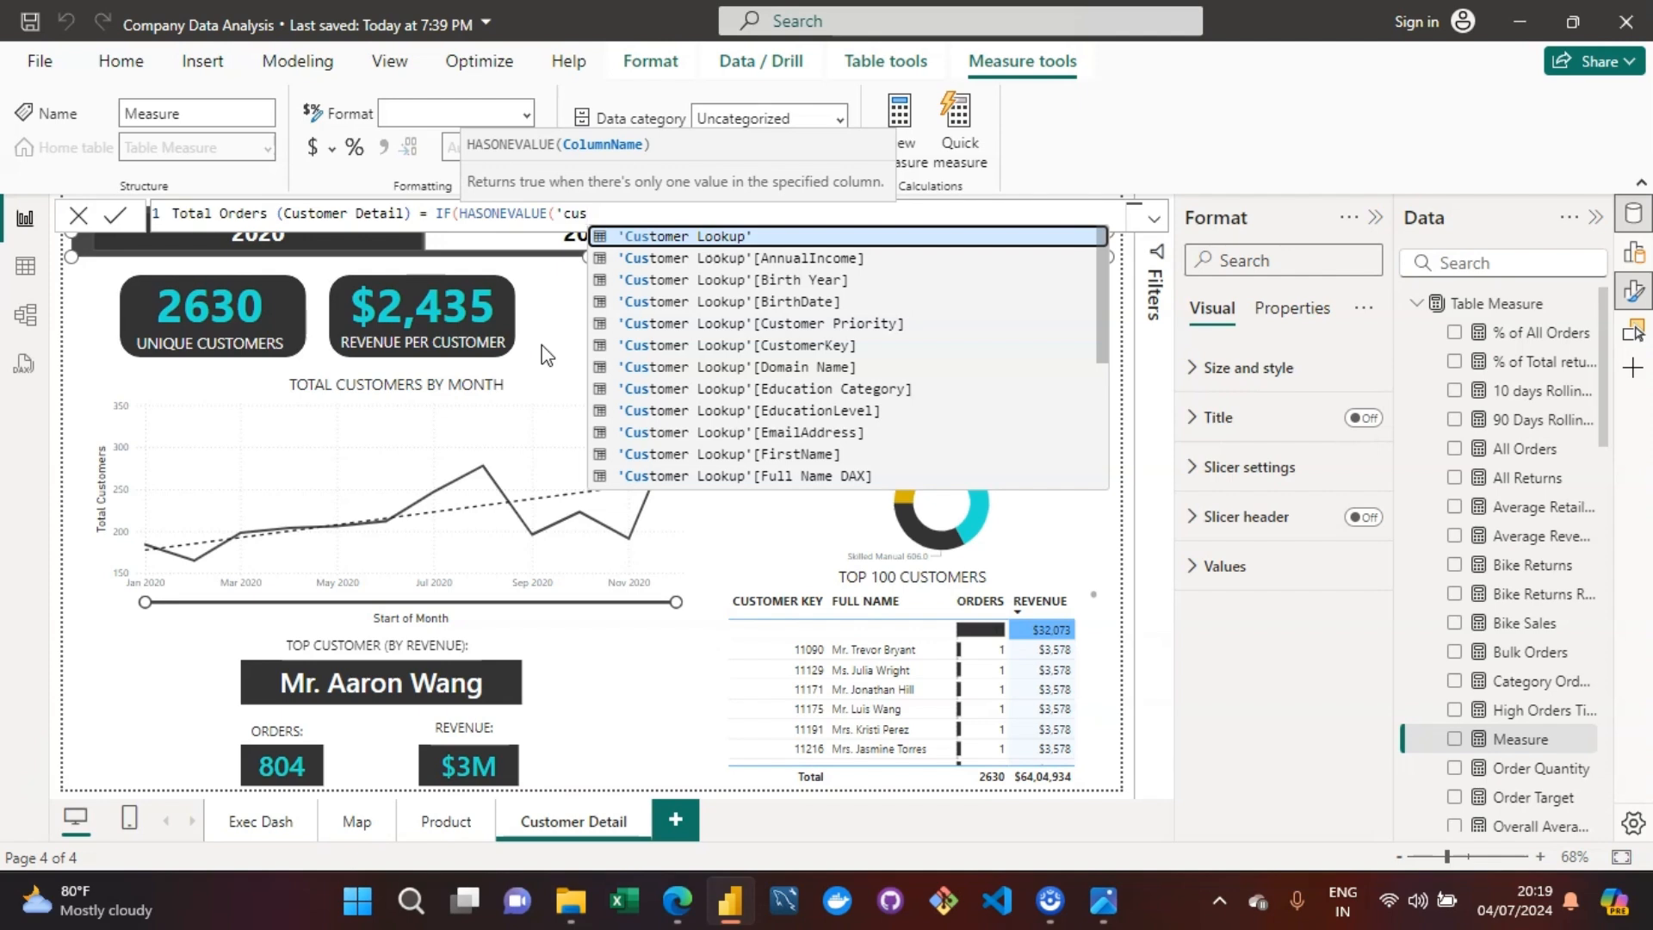
text(tomer)
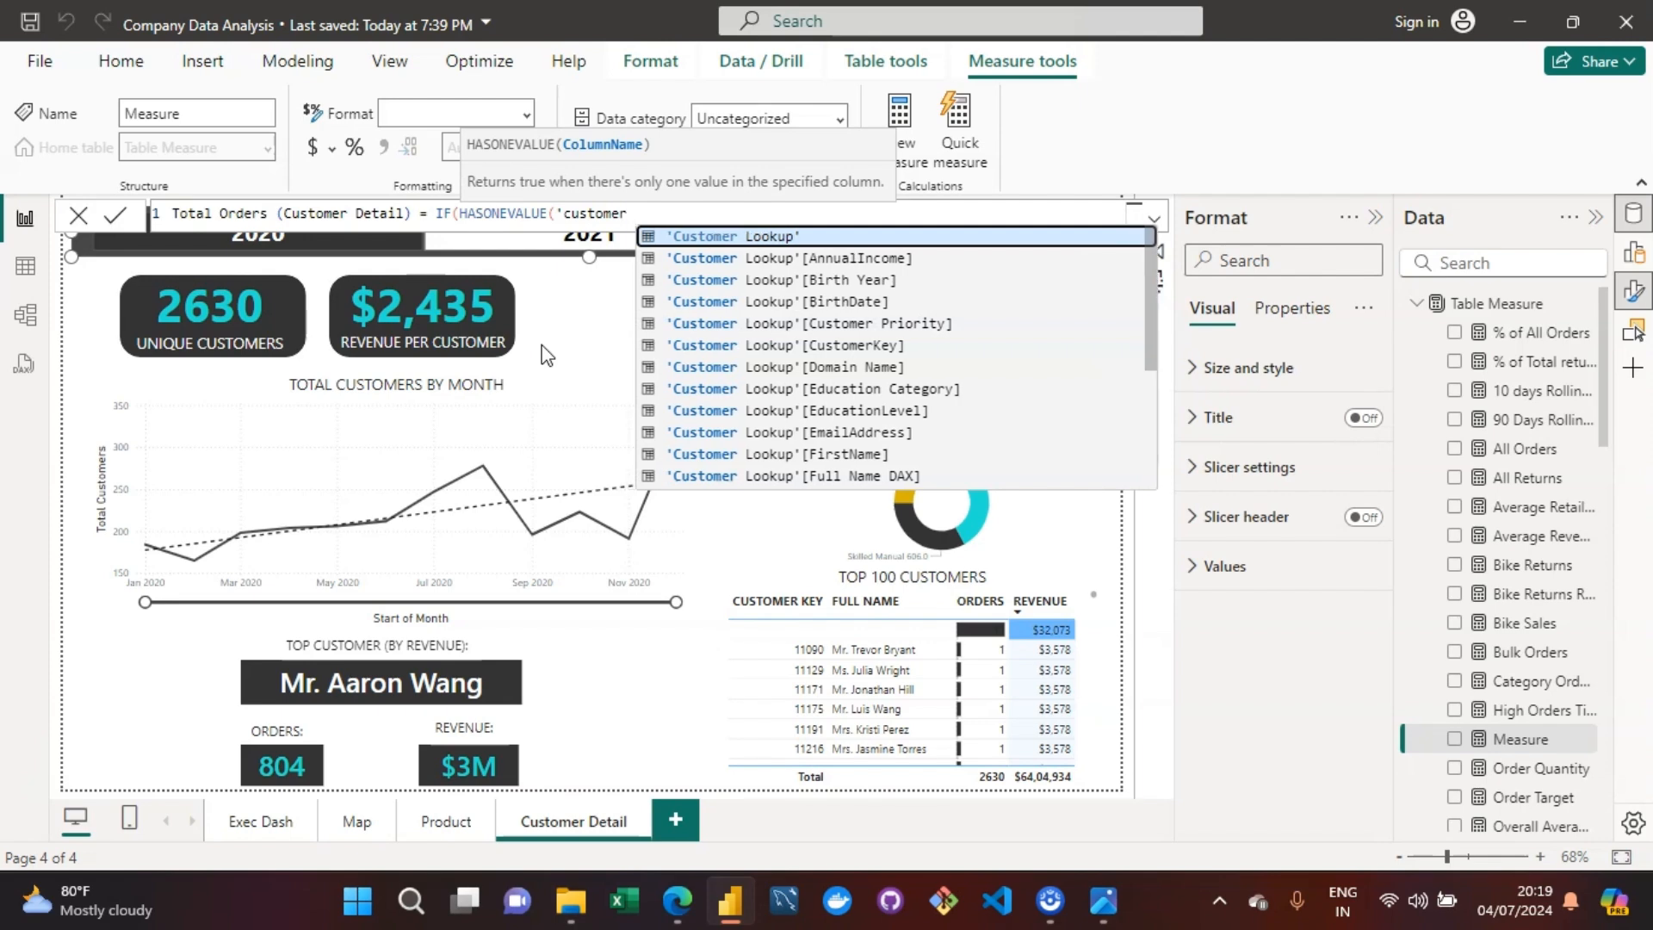
key(Down)
key(Down)
key(Down)
key(Down)
key(Down)
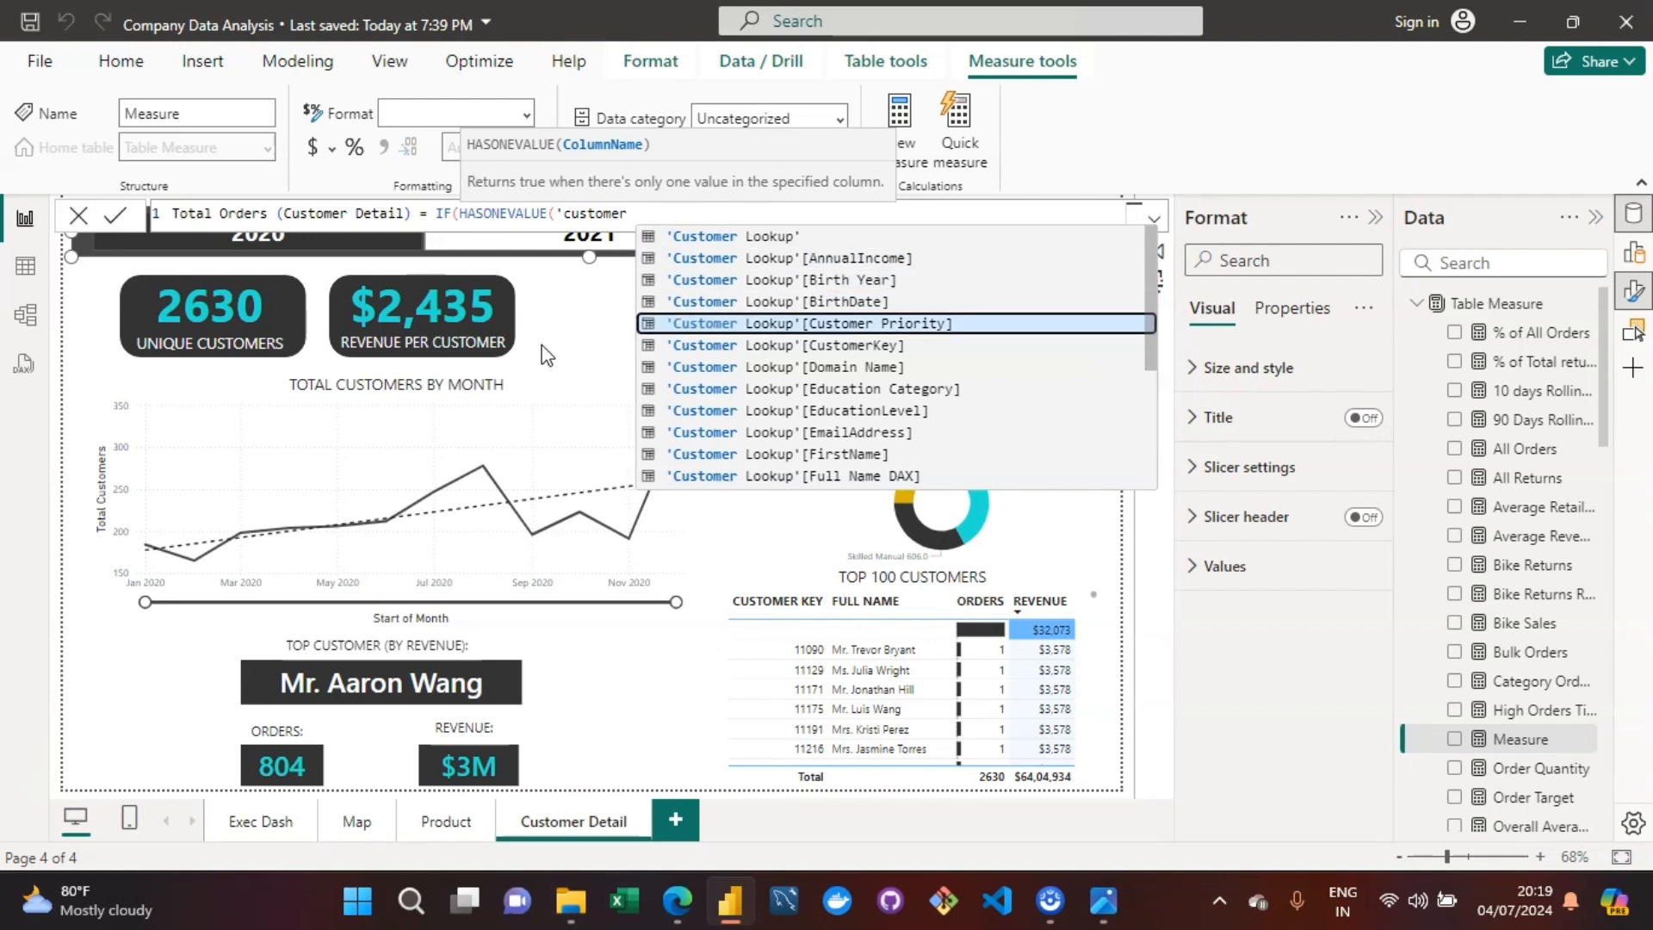
key(Tab)
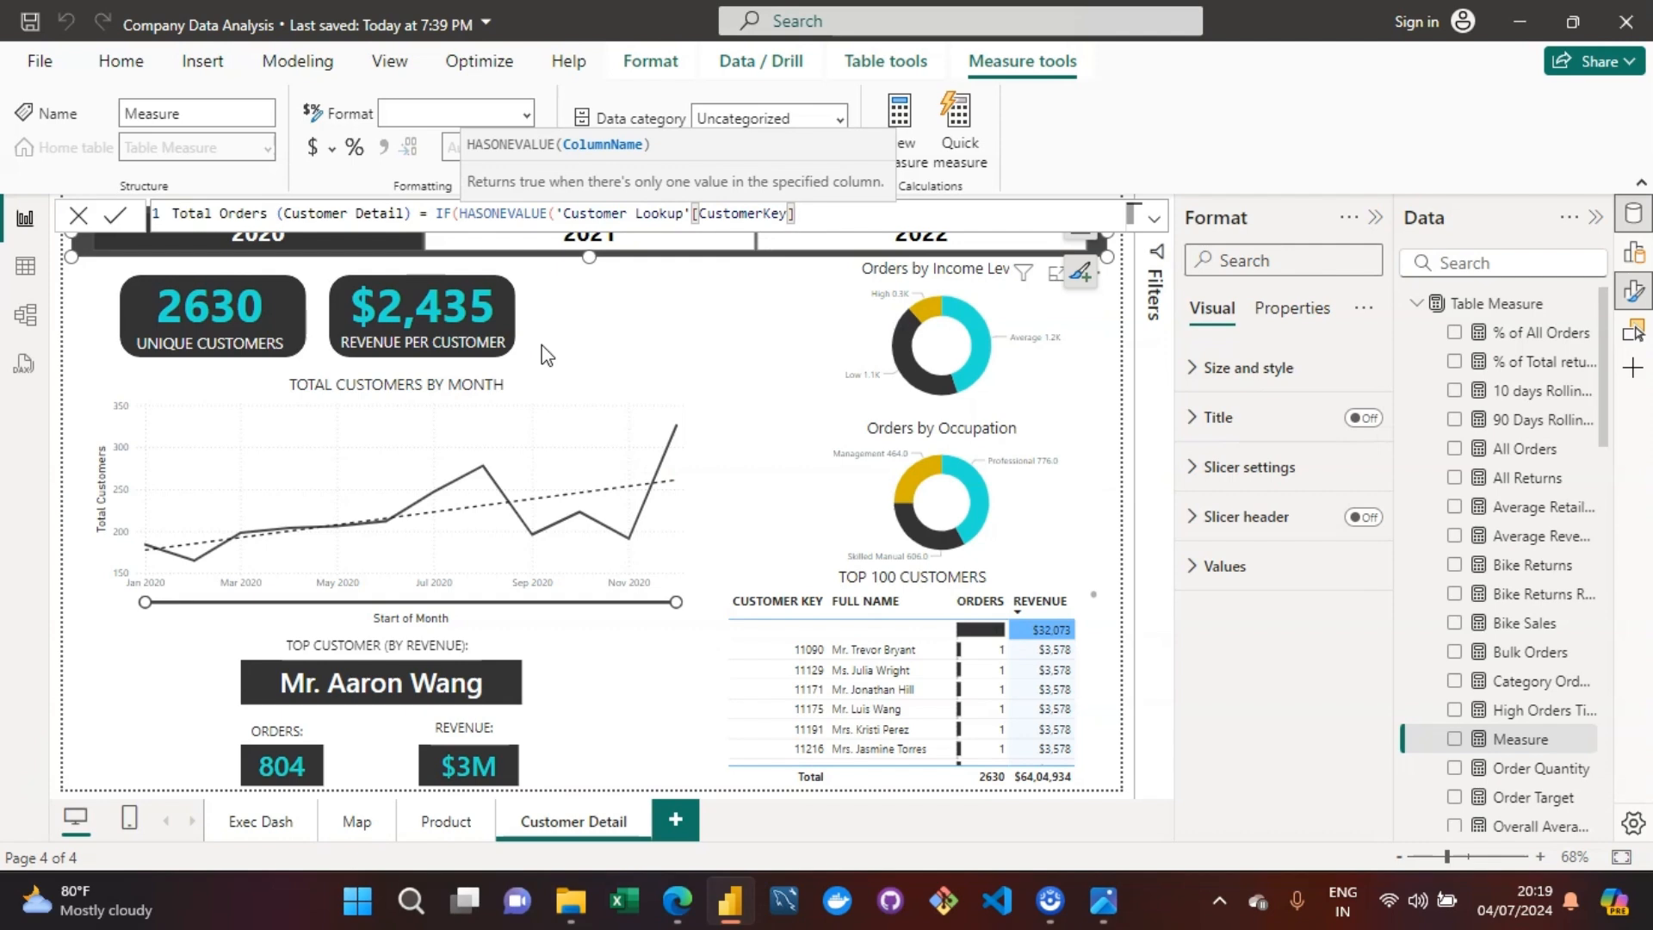
click(736, 280)
click(889, 221)
text())
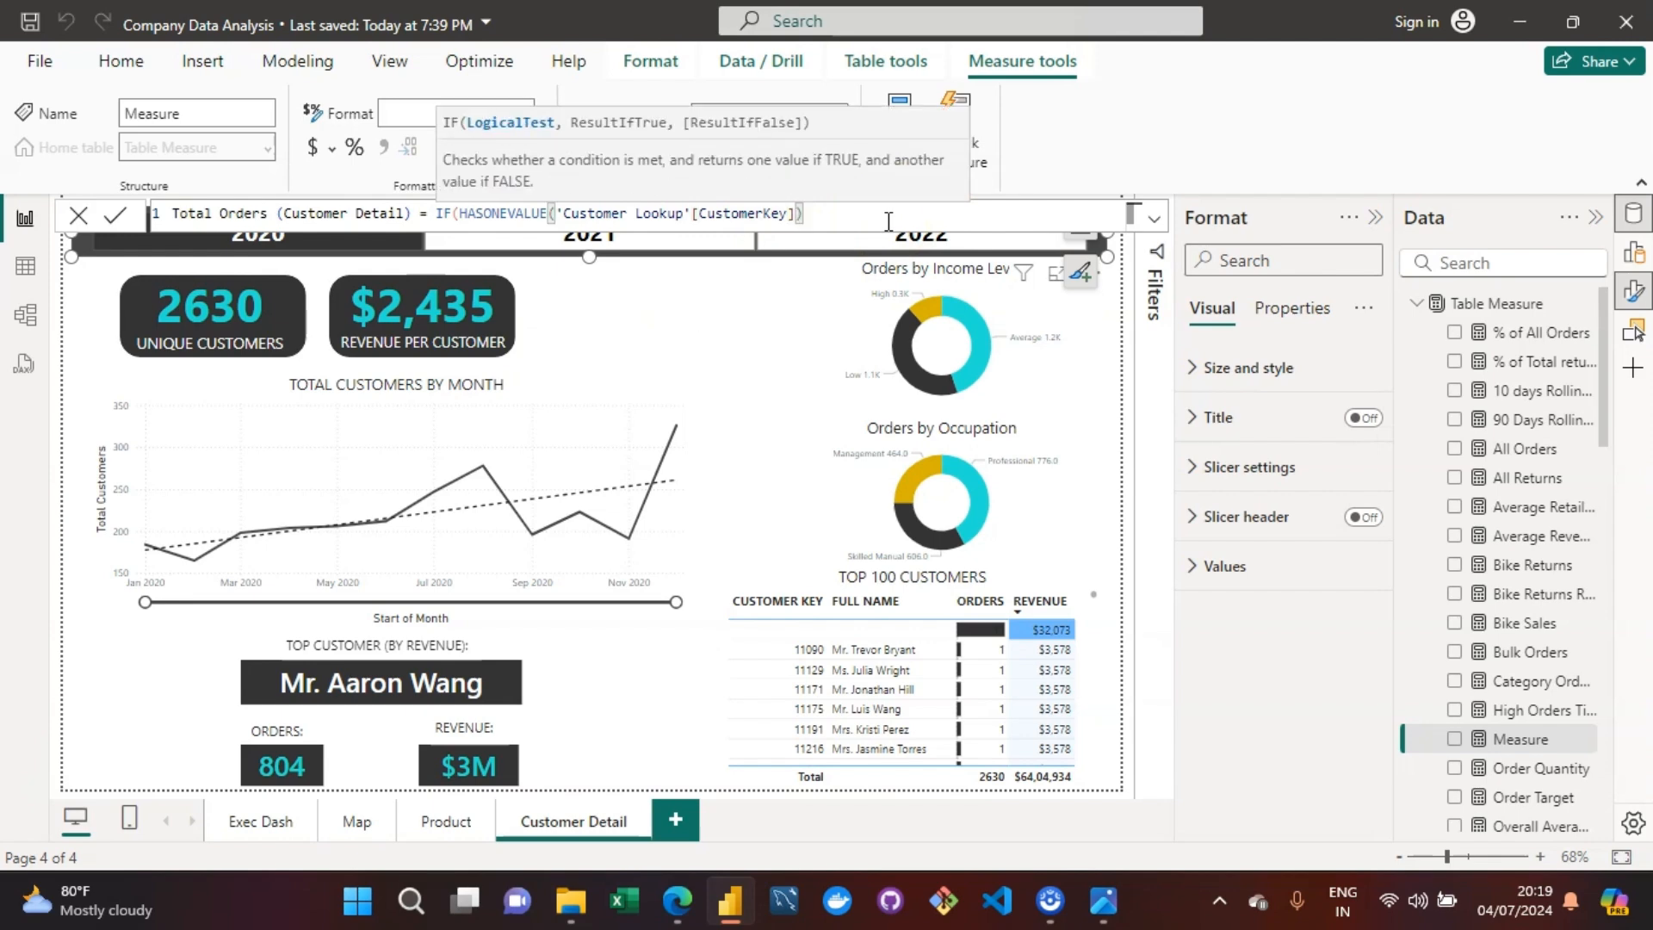
Step: Complete the IF to return [Total Orders] when true and "-" when false, and commit the measure
text(,)
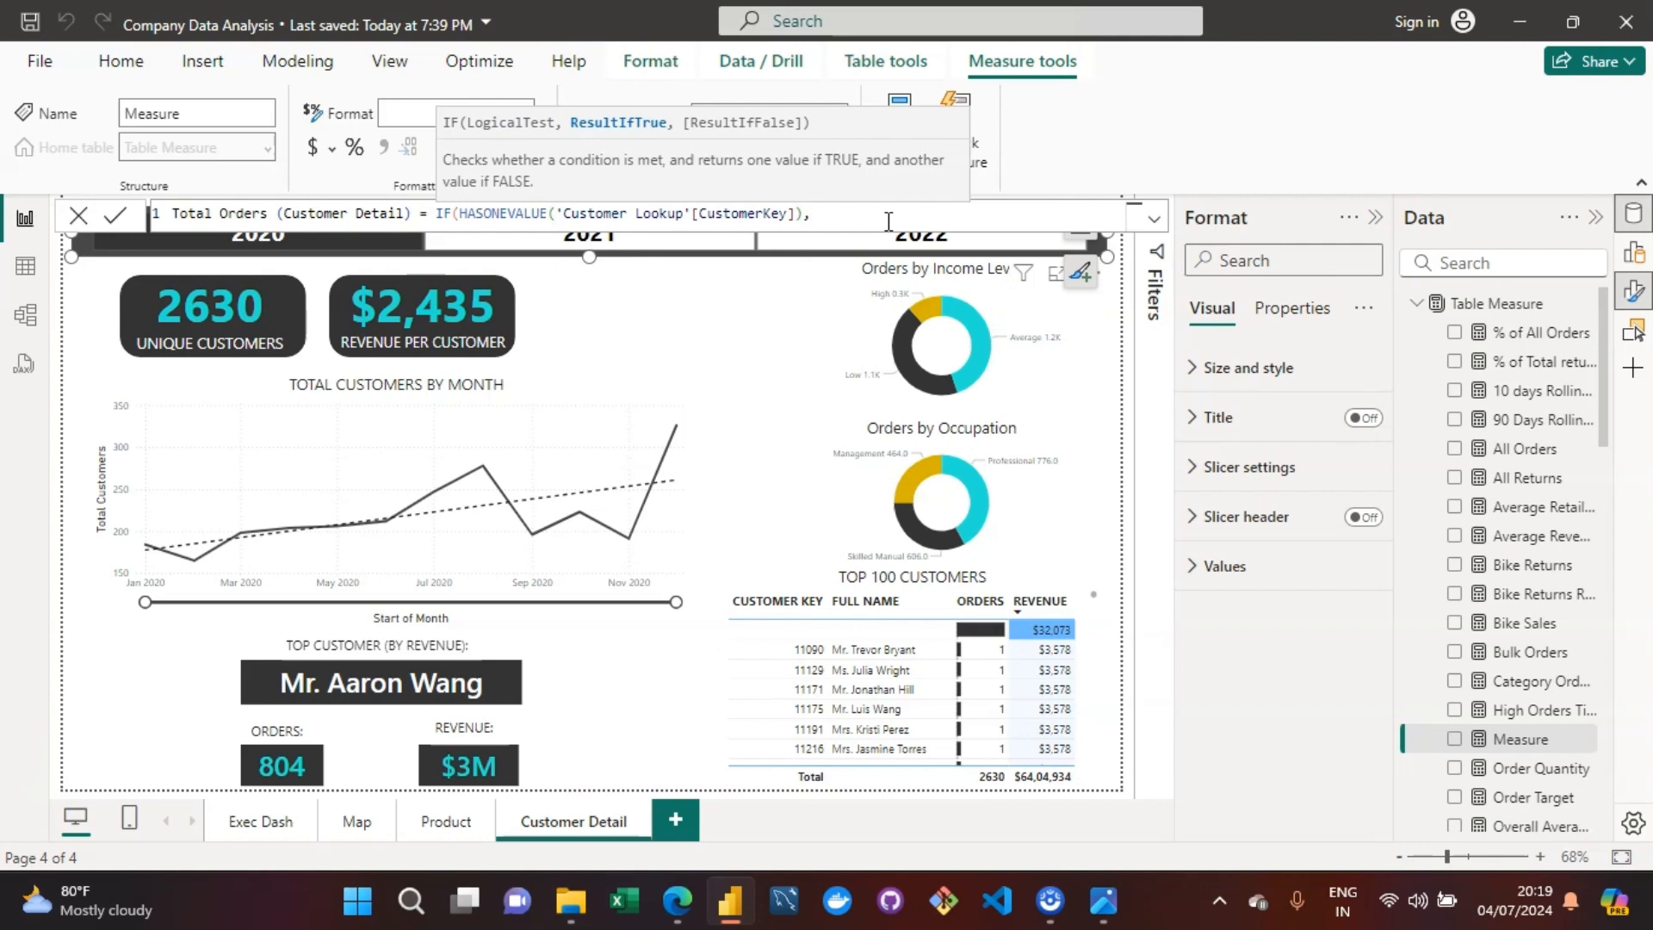
text([Tota)
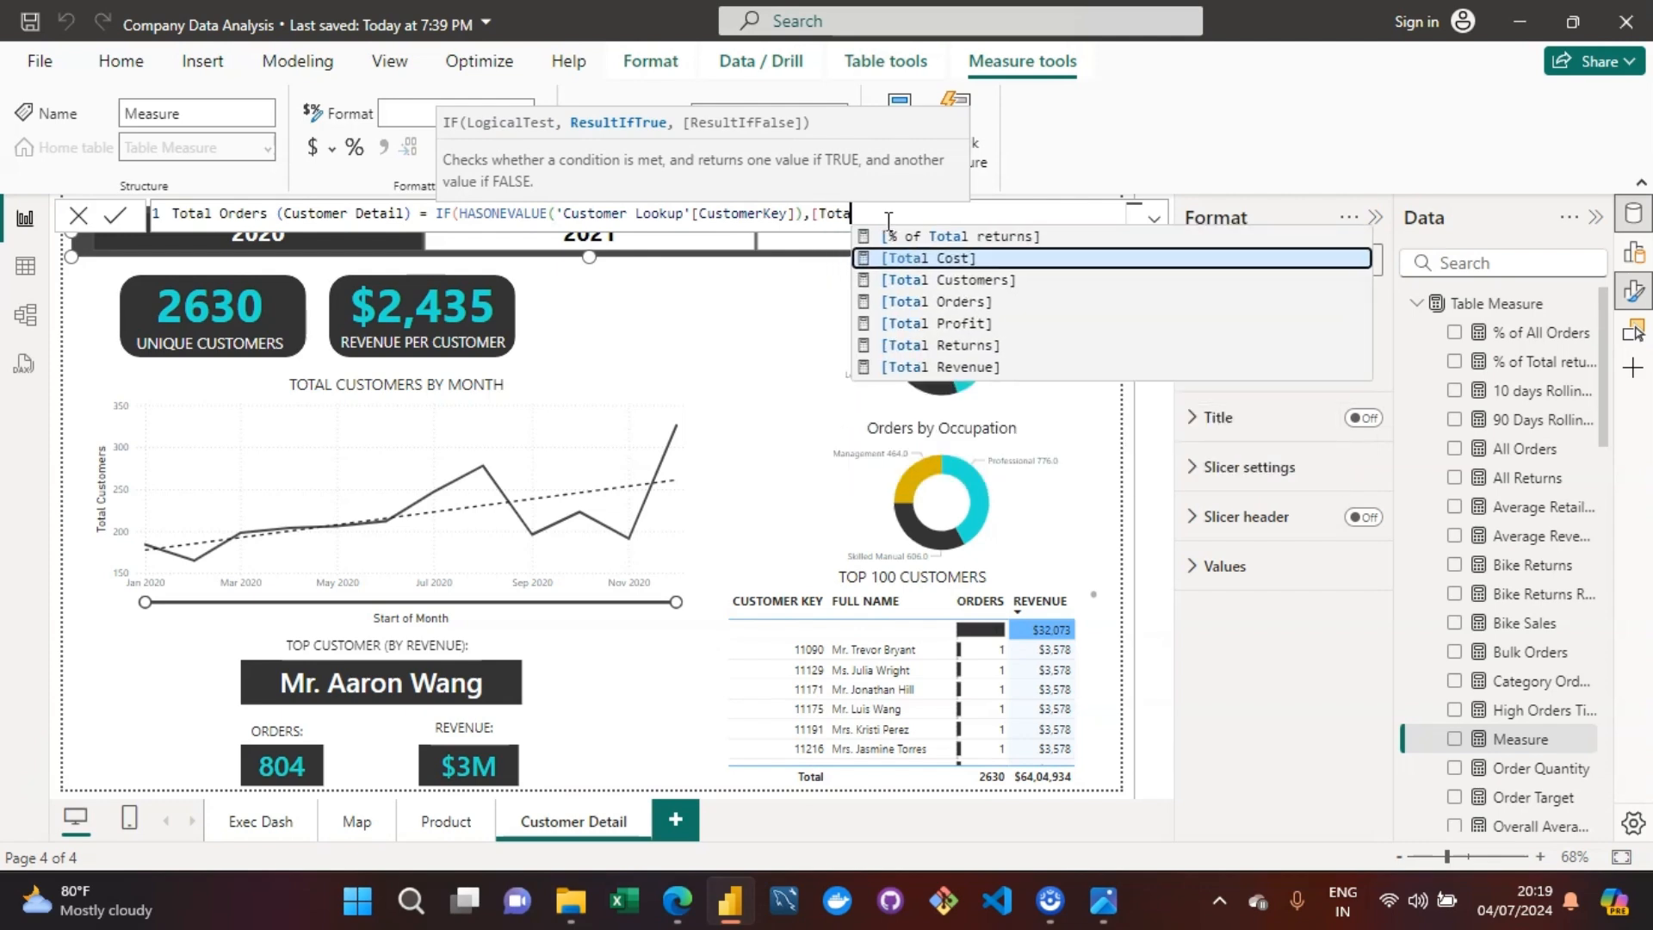
key(Down)
key(Down)
key(Tab)
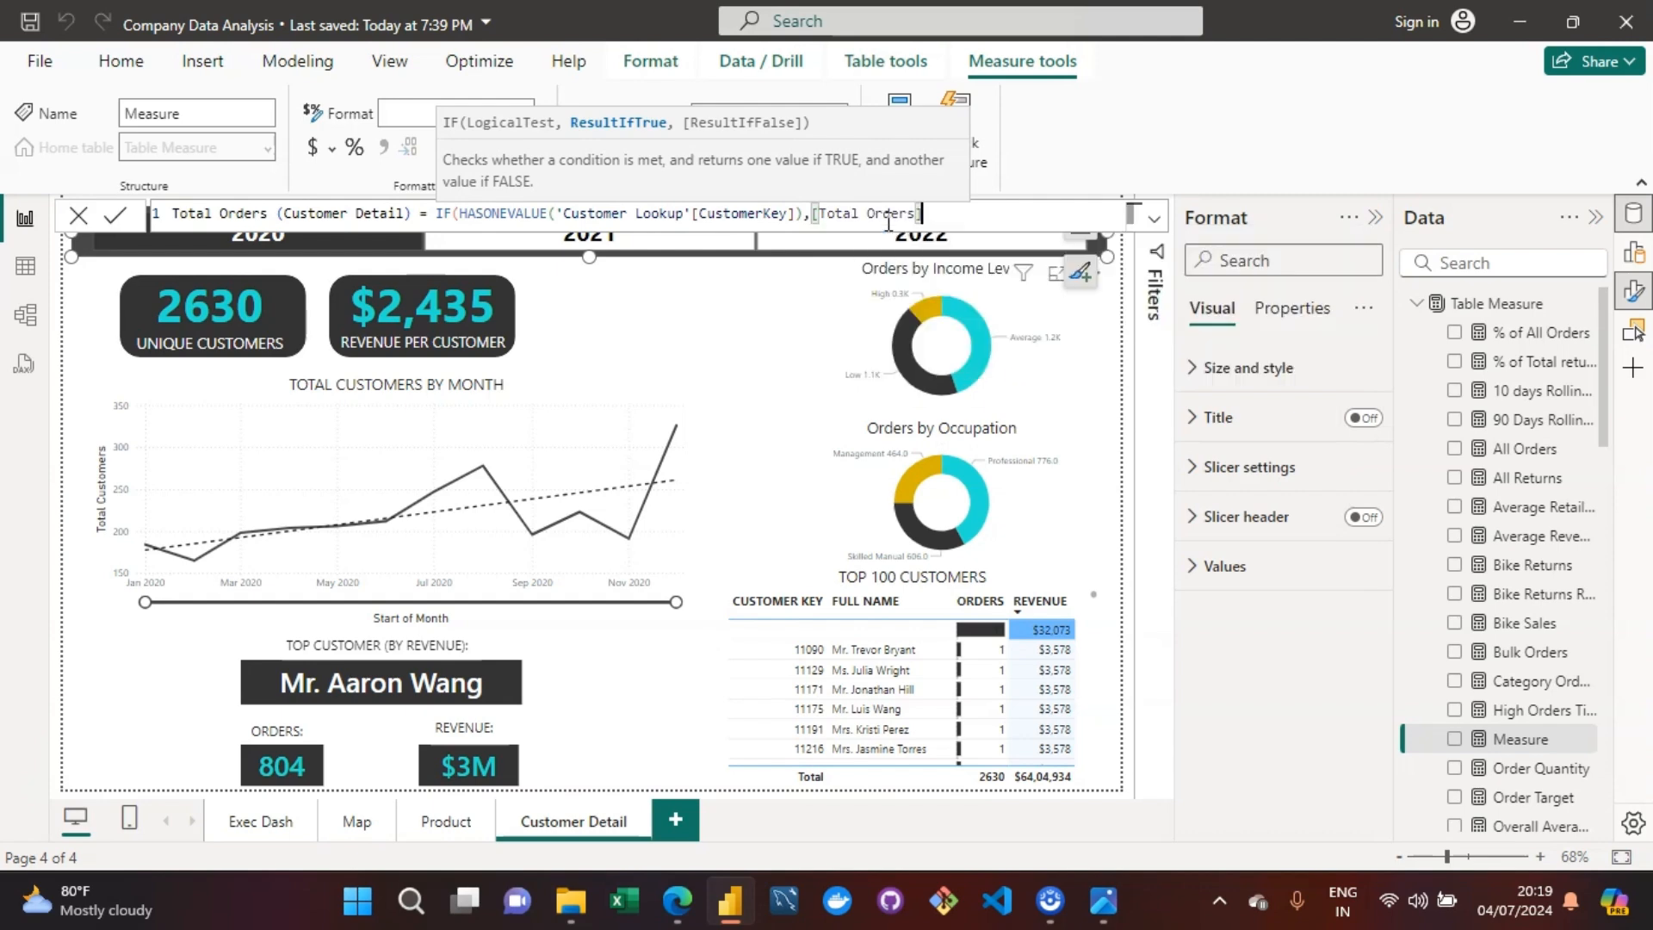
text(,)
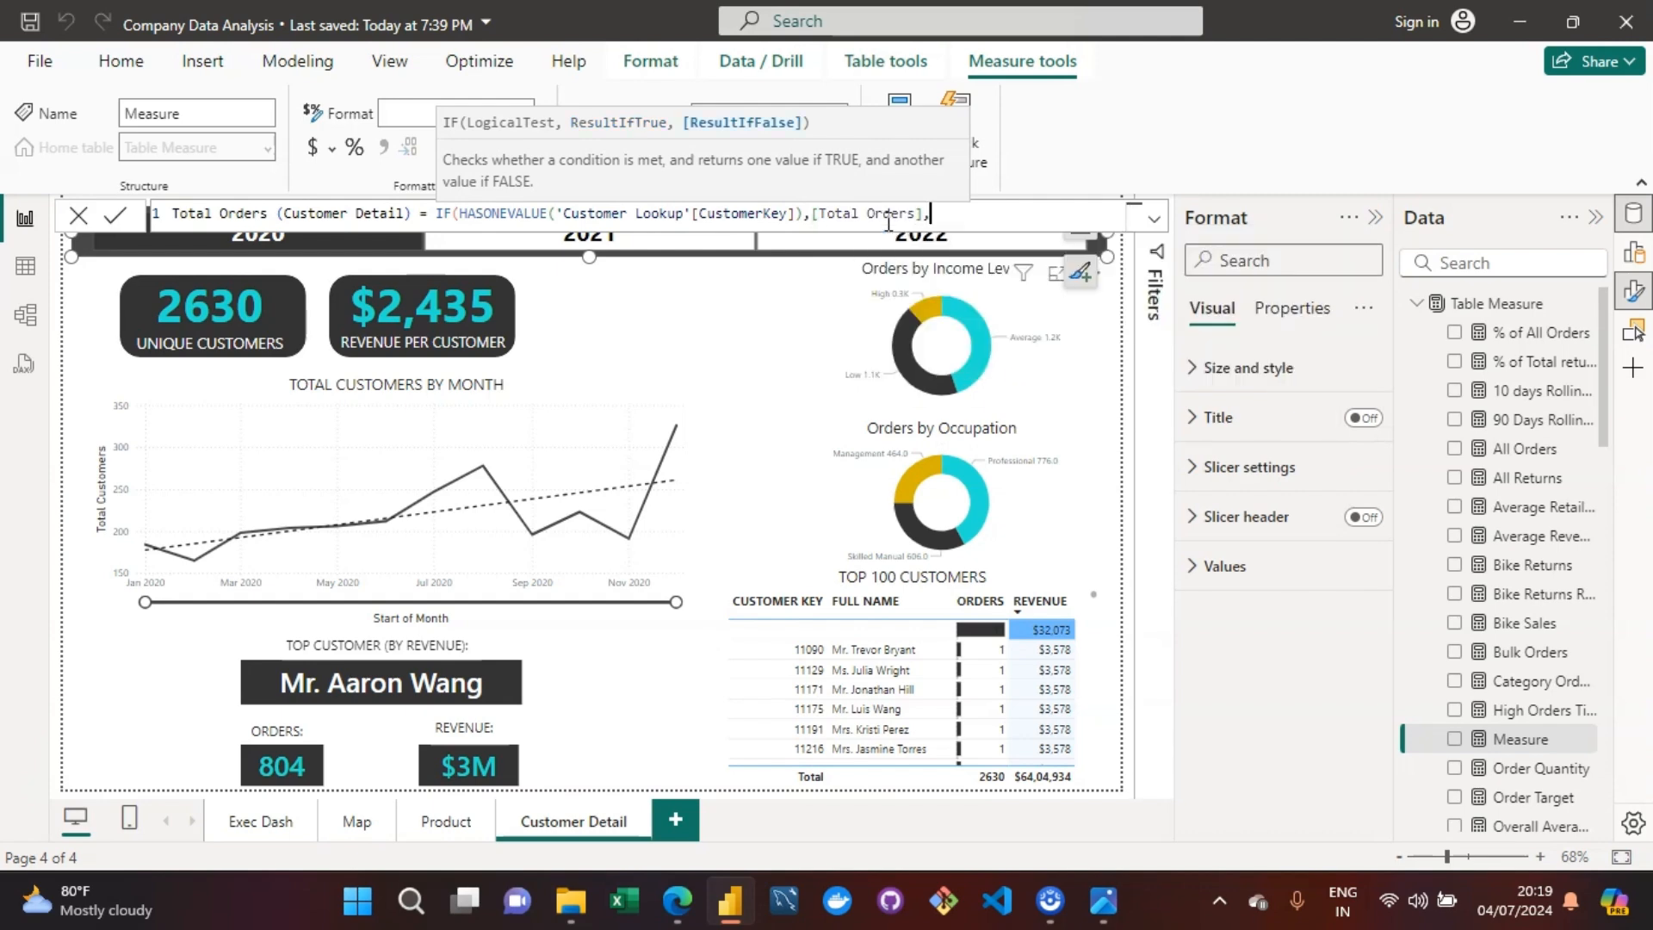
text(')
key(BackSpace)
text(")
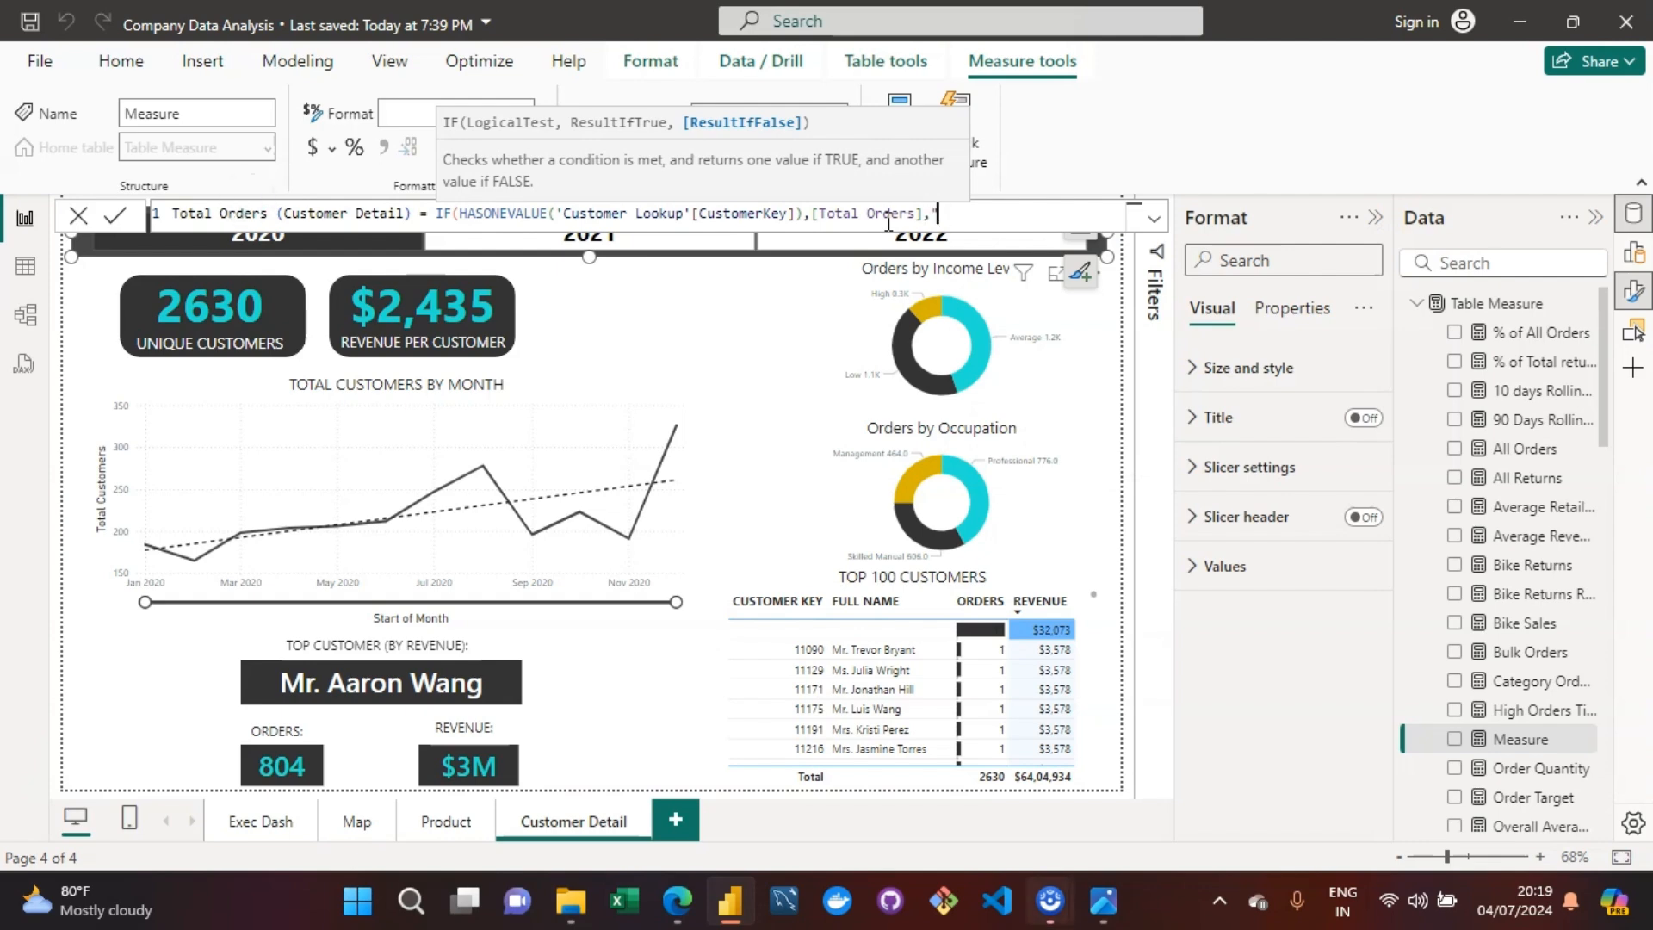
text(-"))
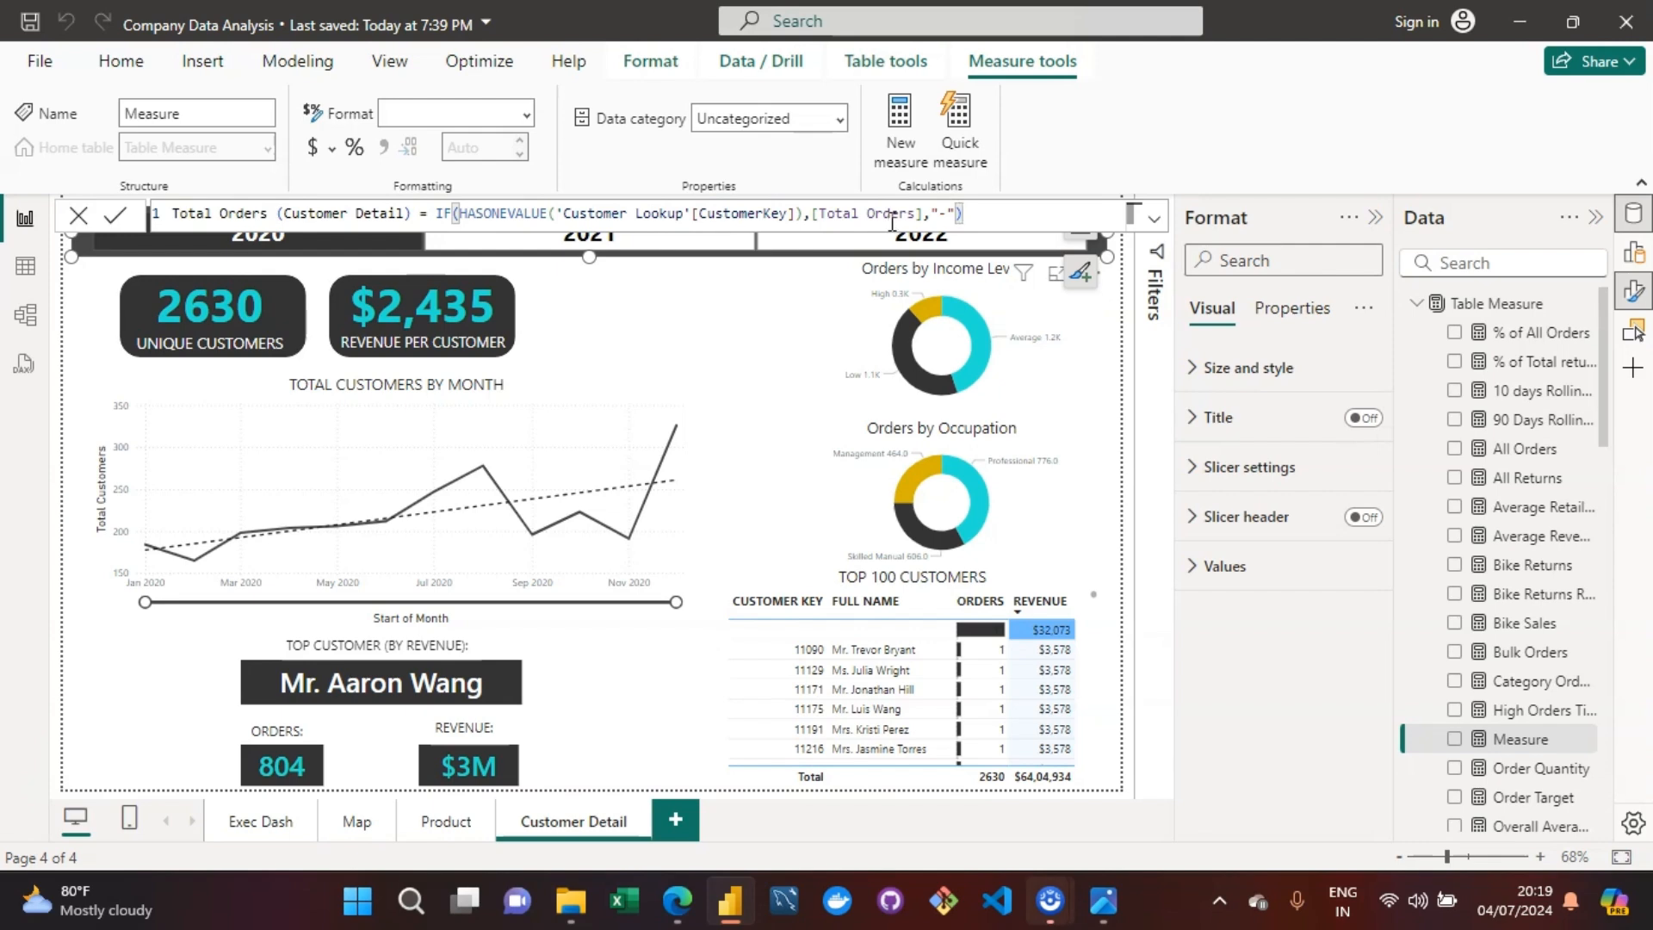
click(738, 214)
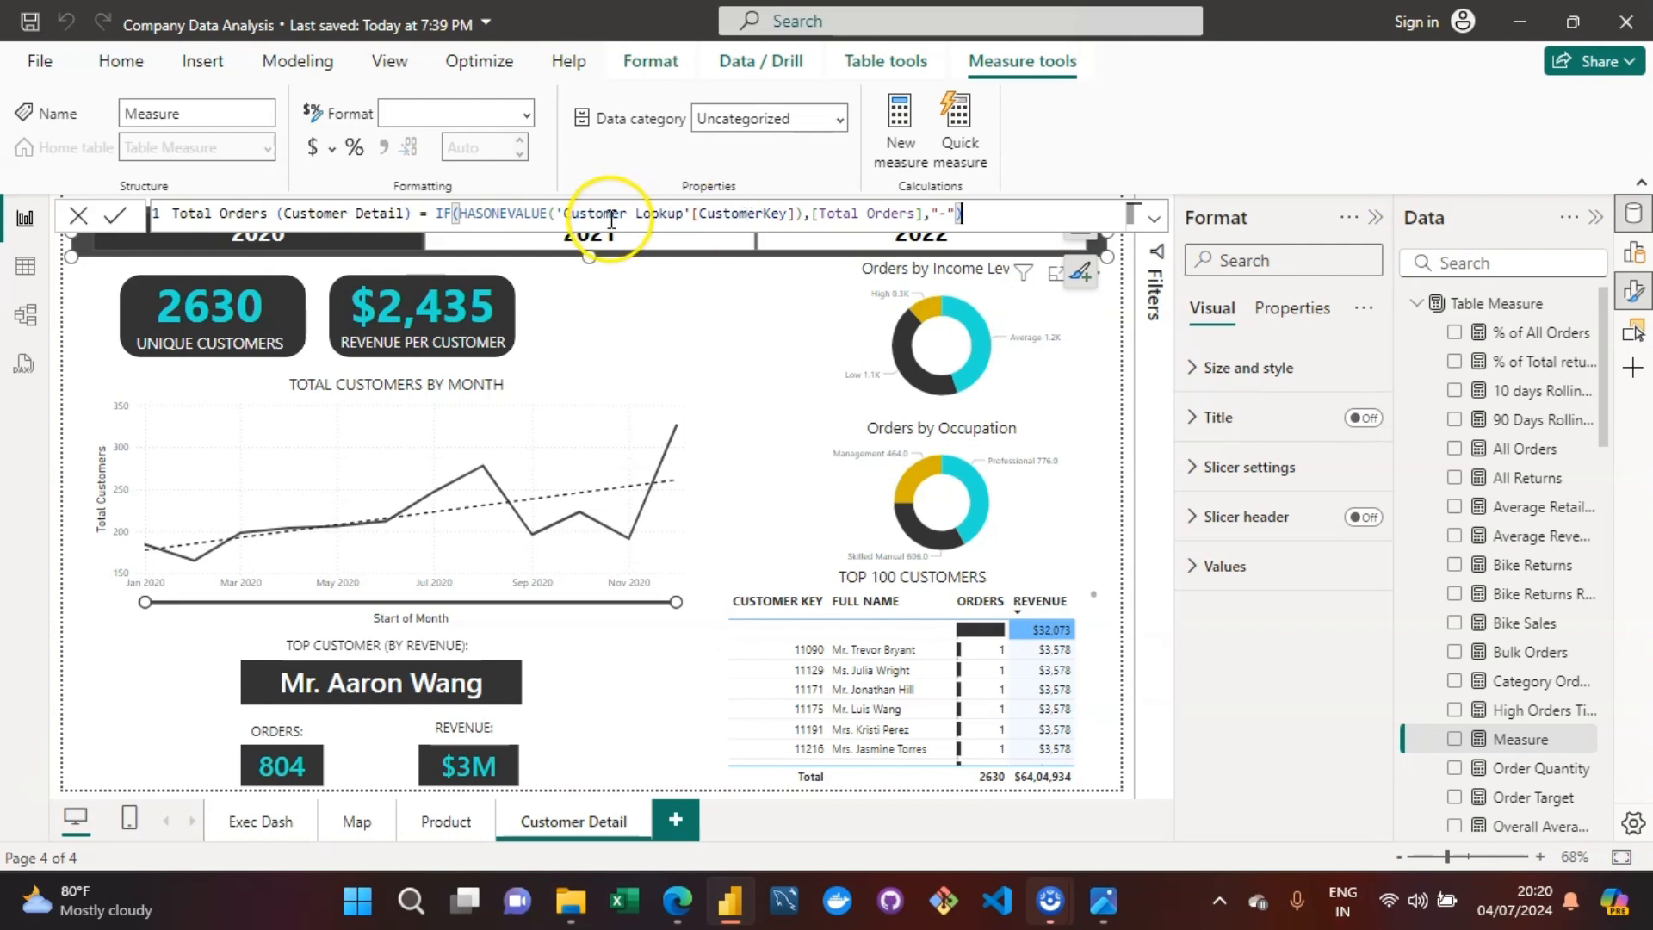
key(Return)
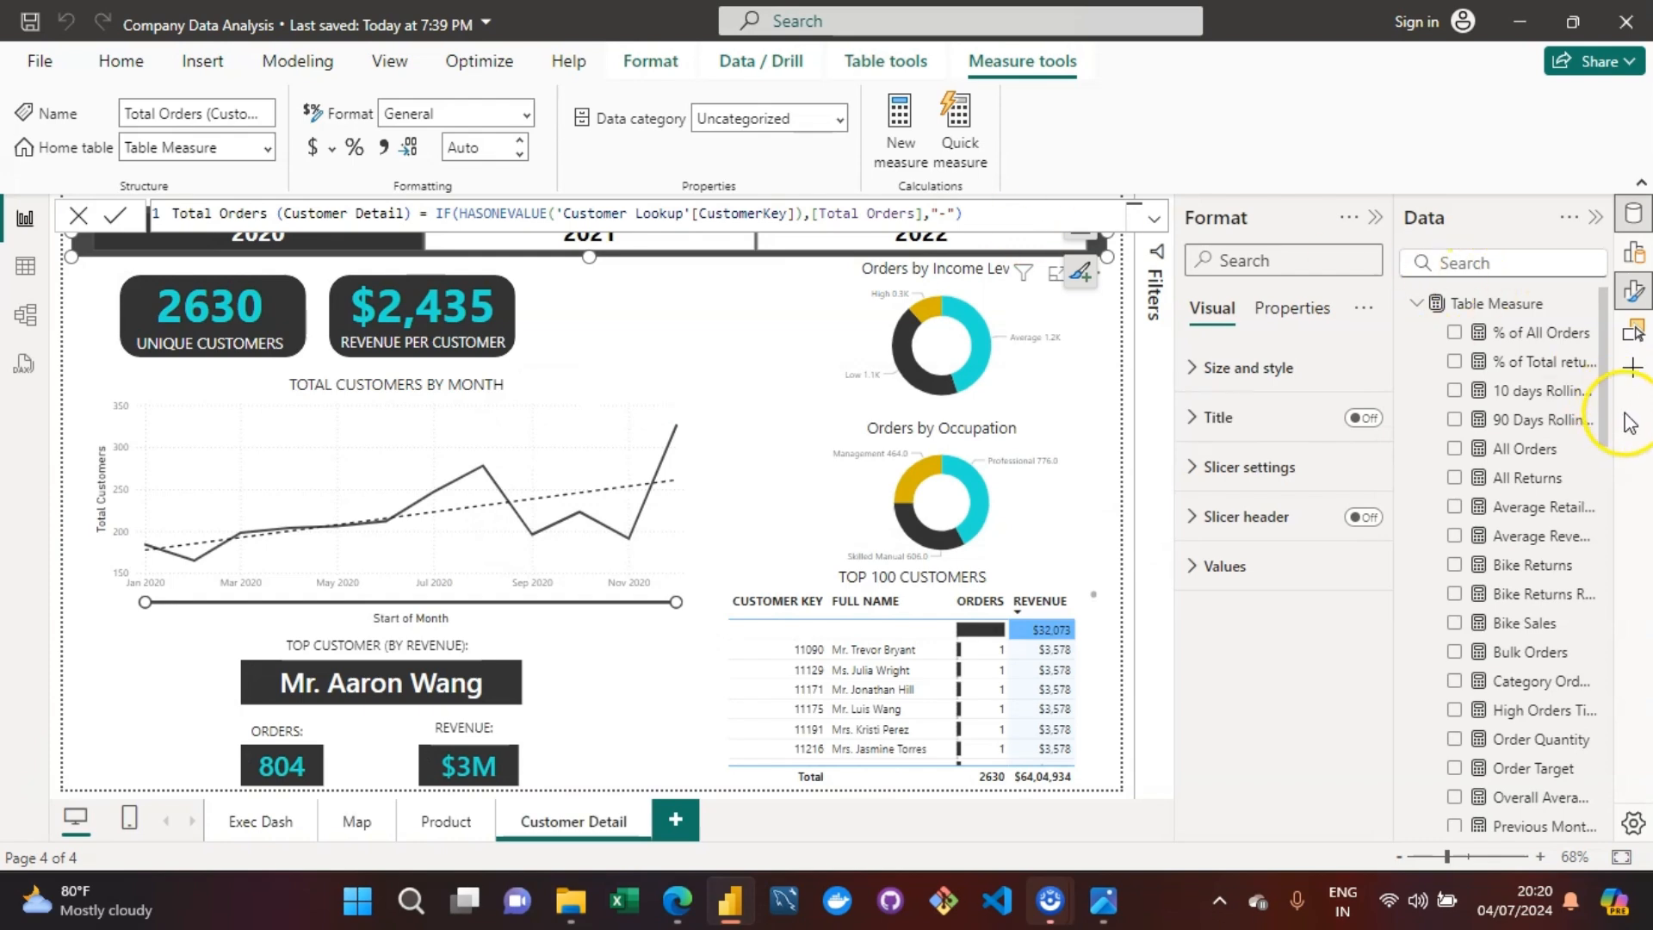
Step: Replace Total Orders with the Total Orders (Customer Detail) measure in the top customer's orders card
drag(1605, 420, 1593, 576)
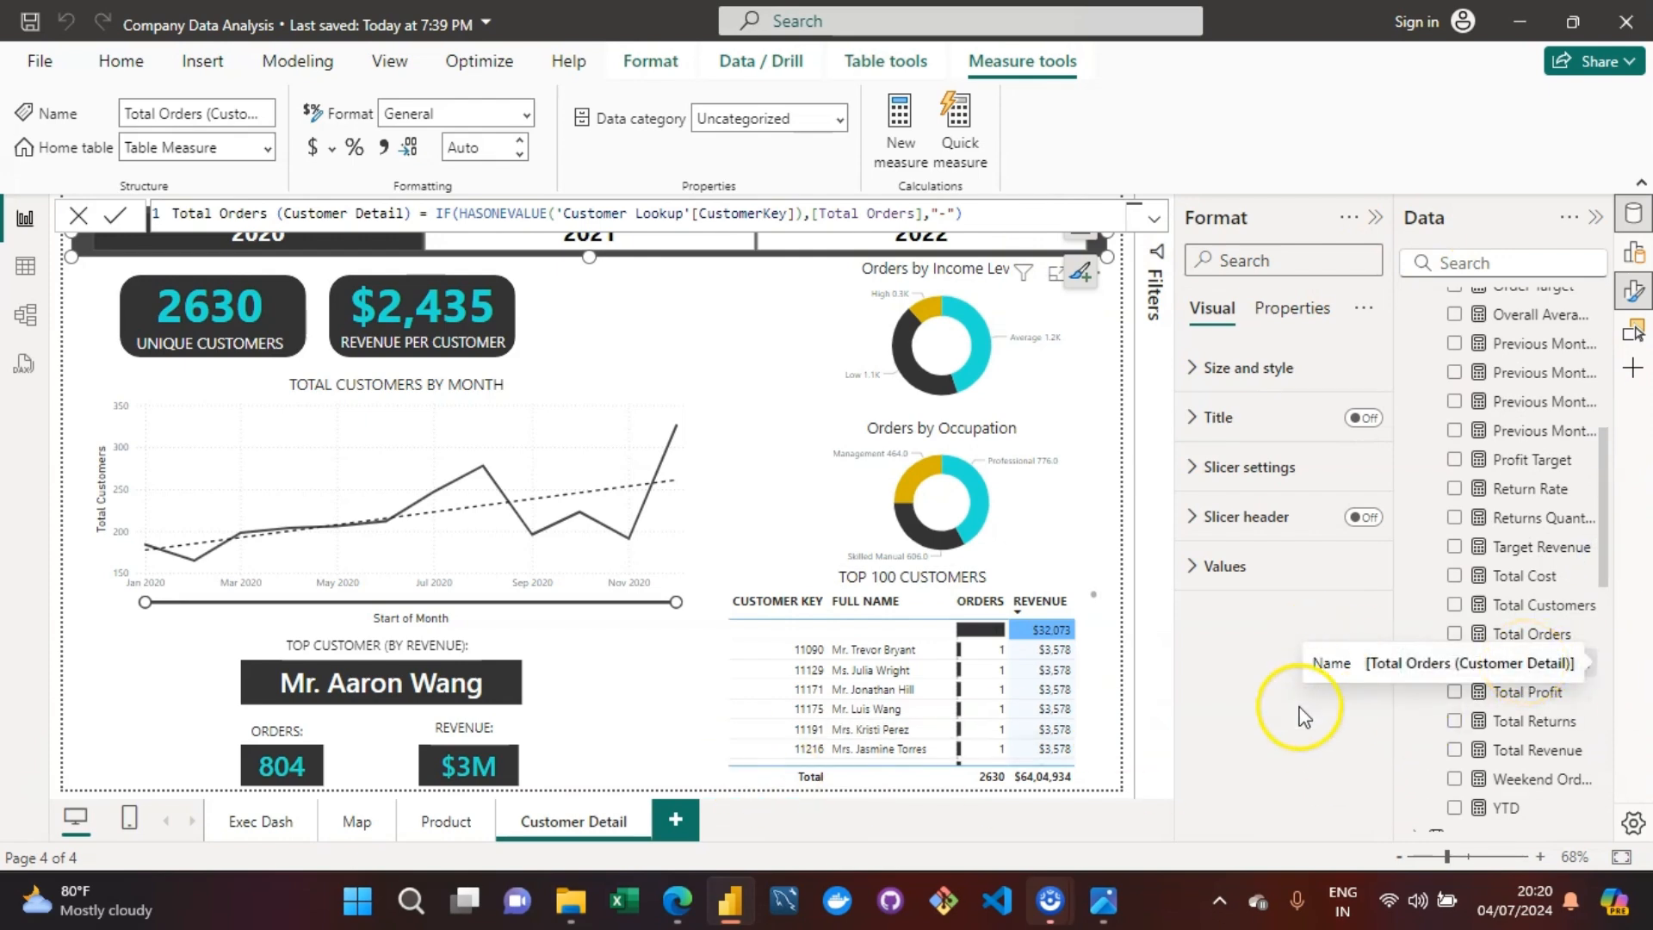
click(316, 764)
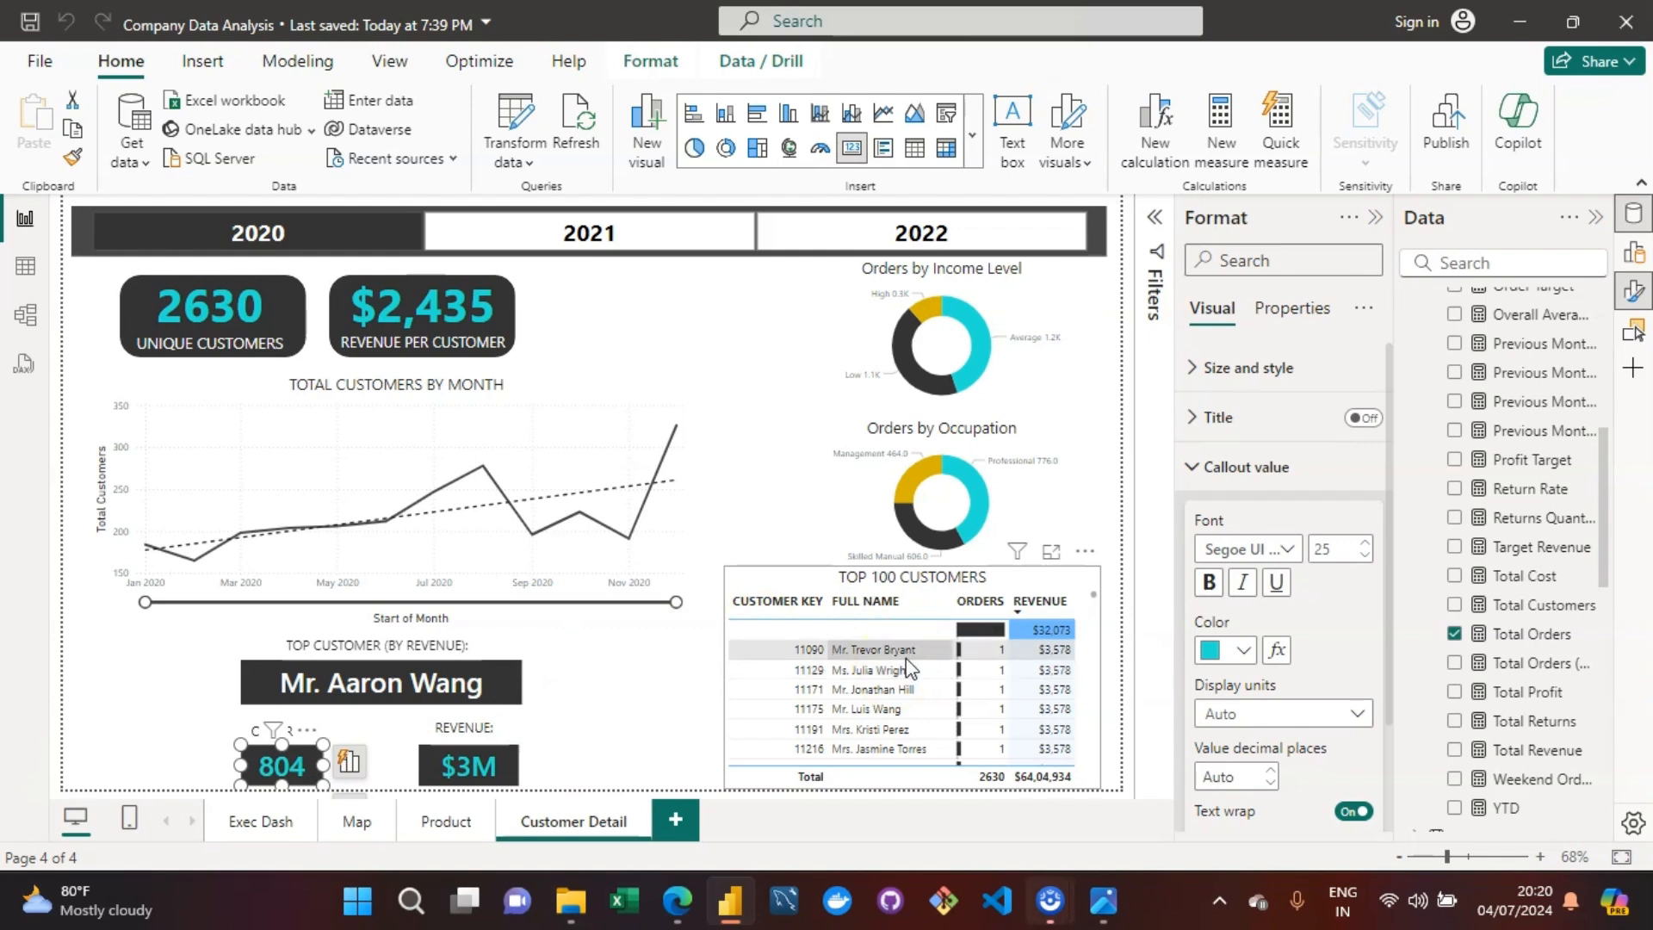
click(308, 765)
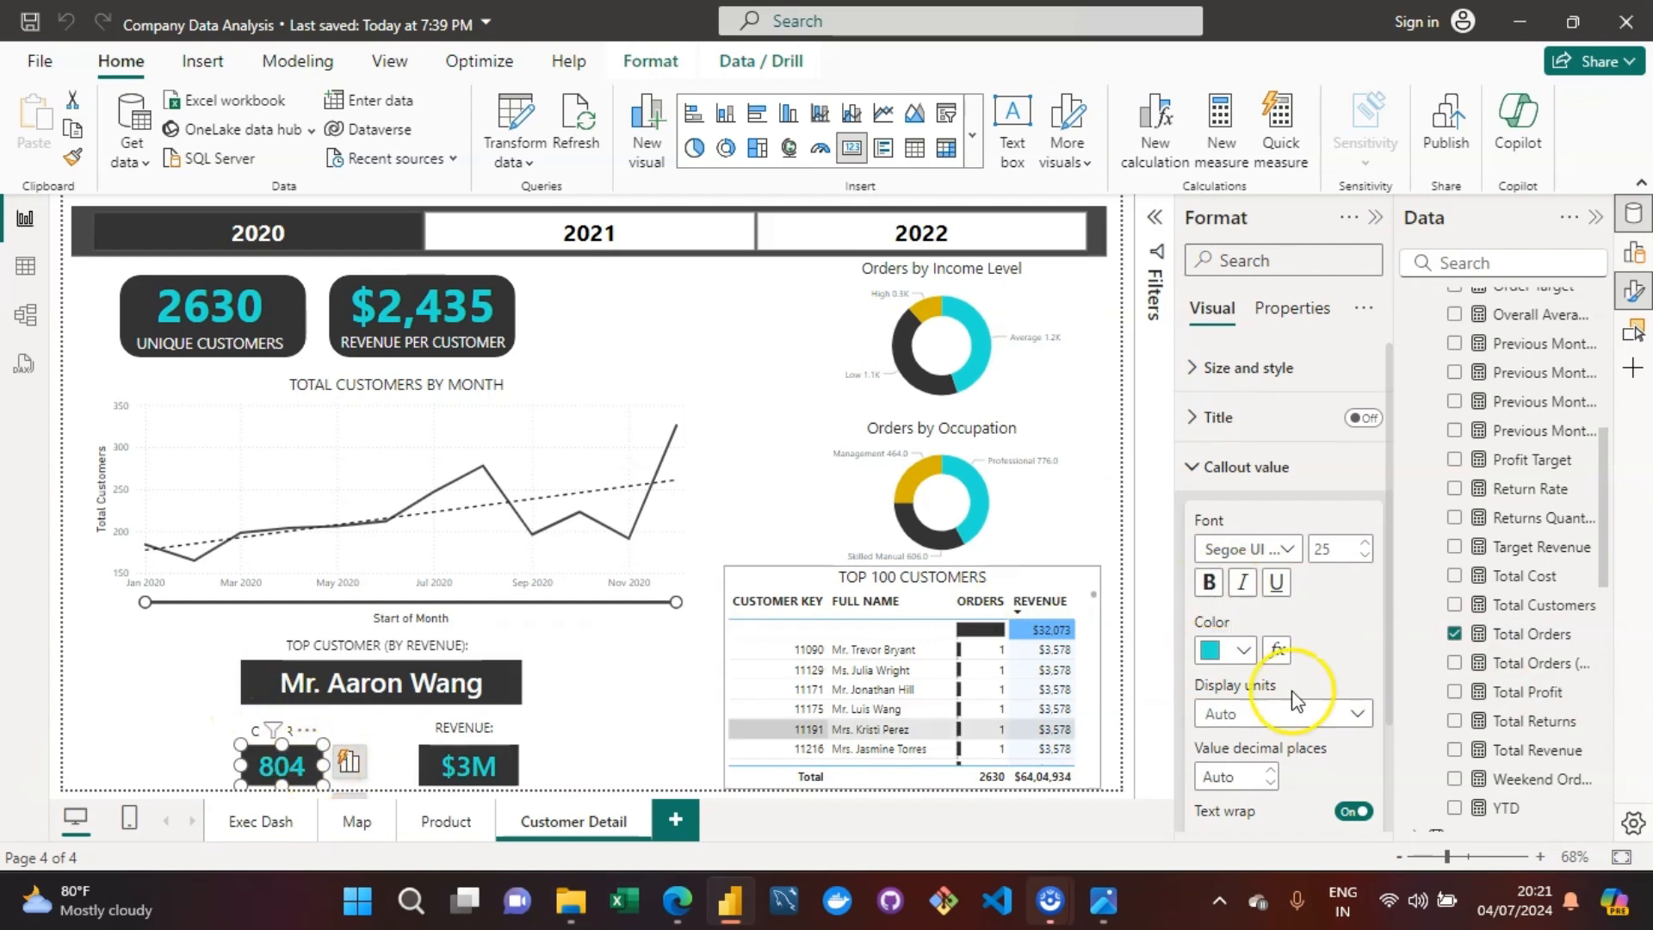
click(1454, 636)
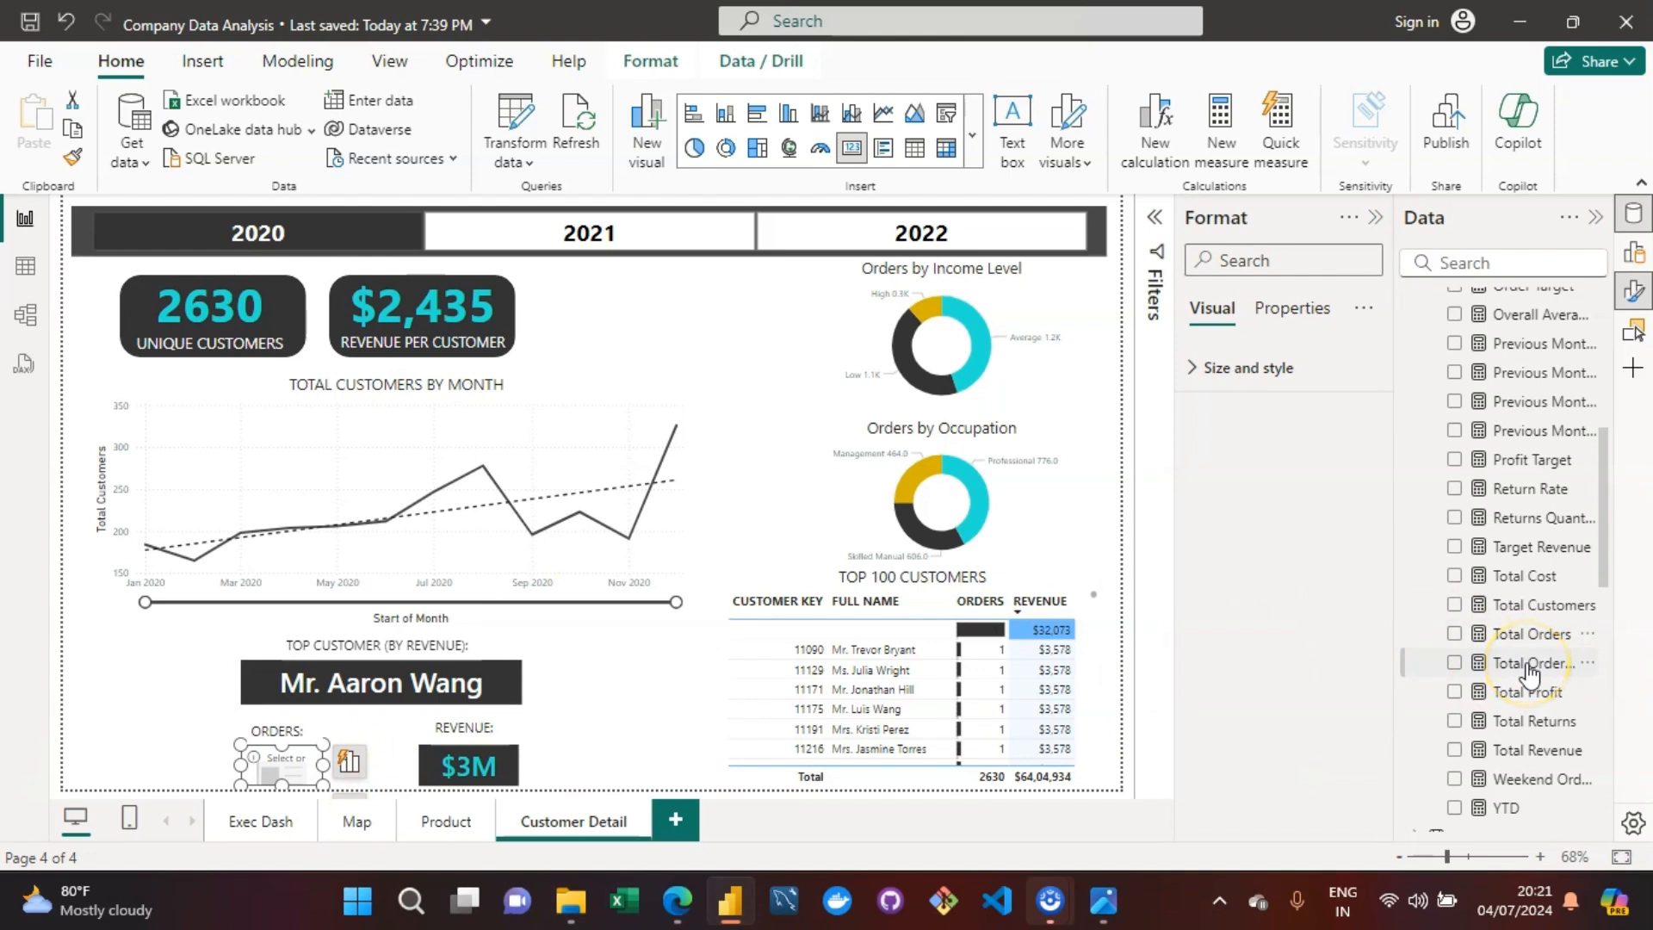
click(1459, 663)
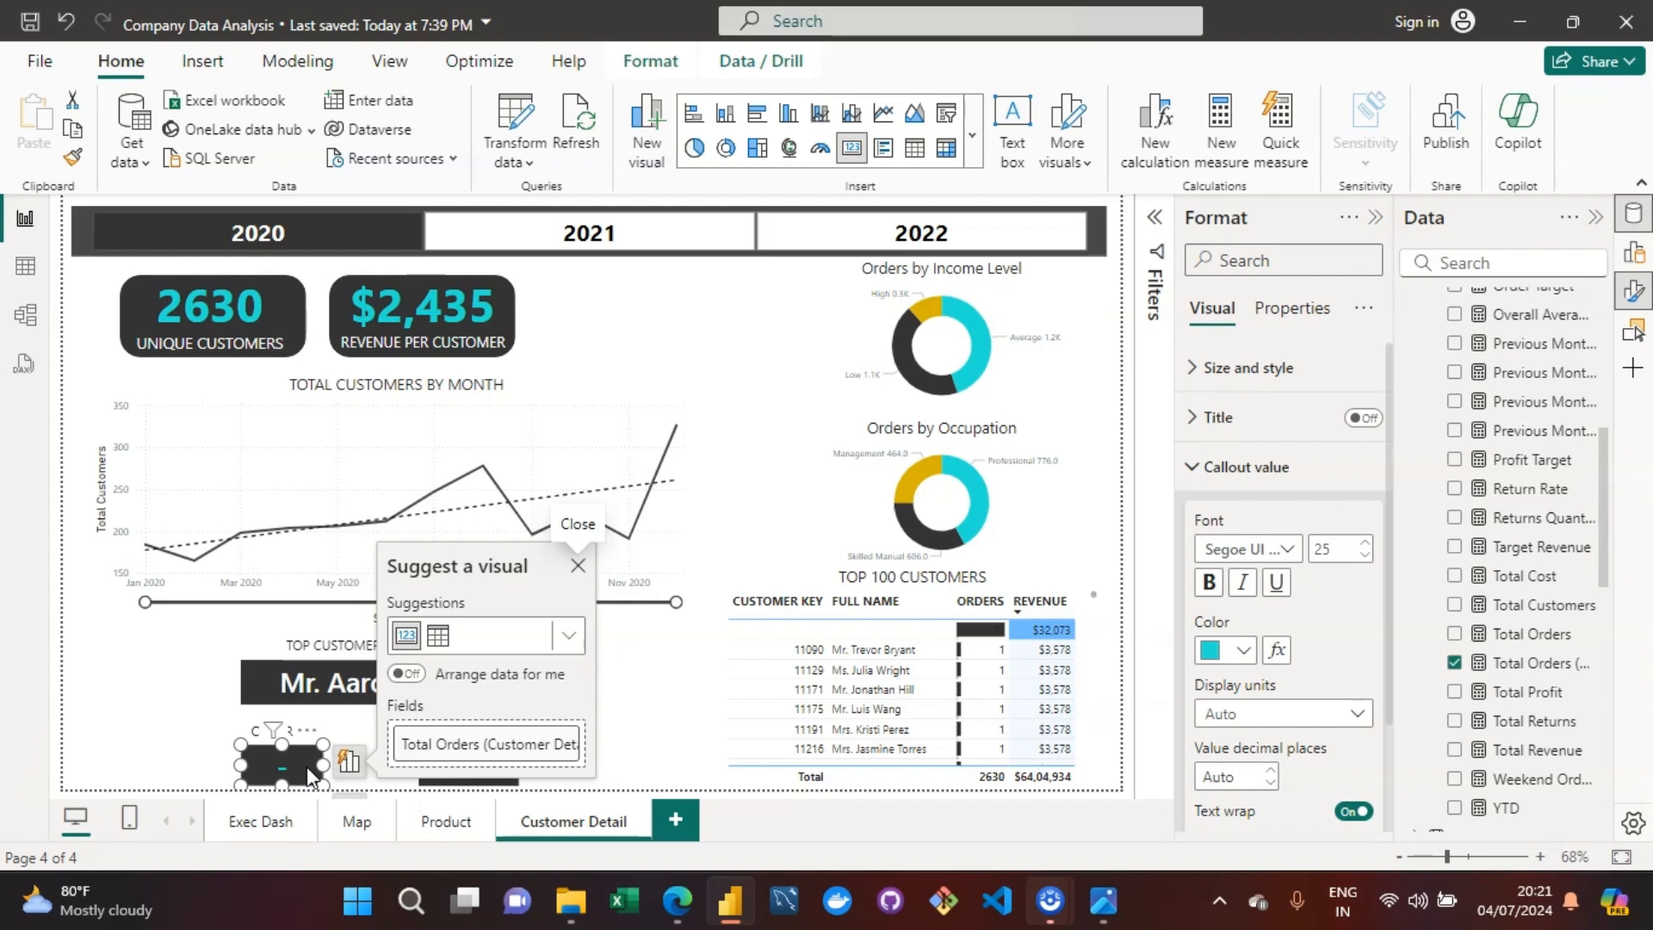
click(657, 739)
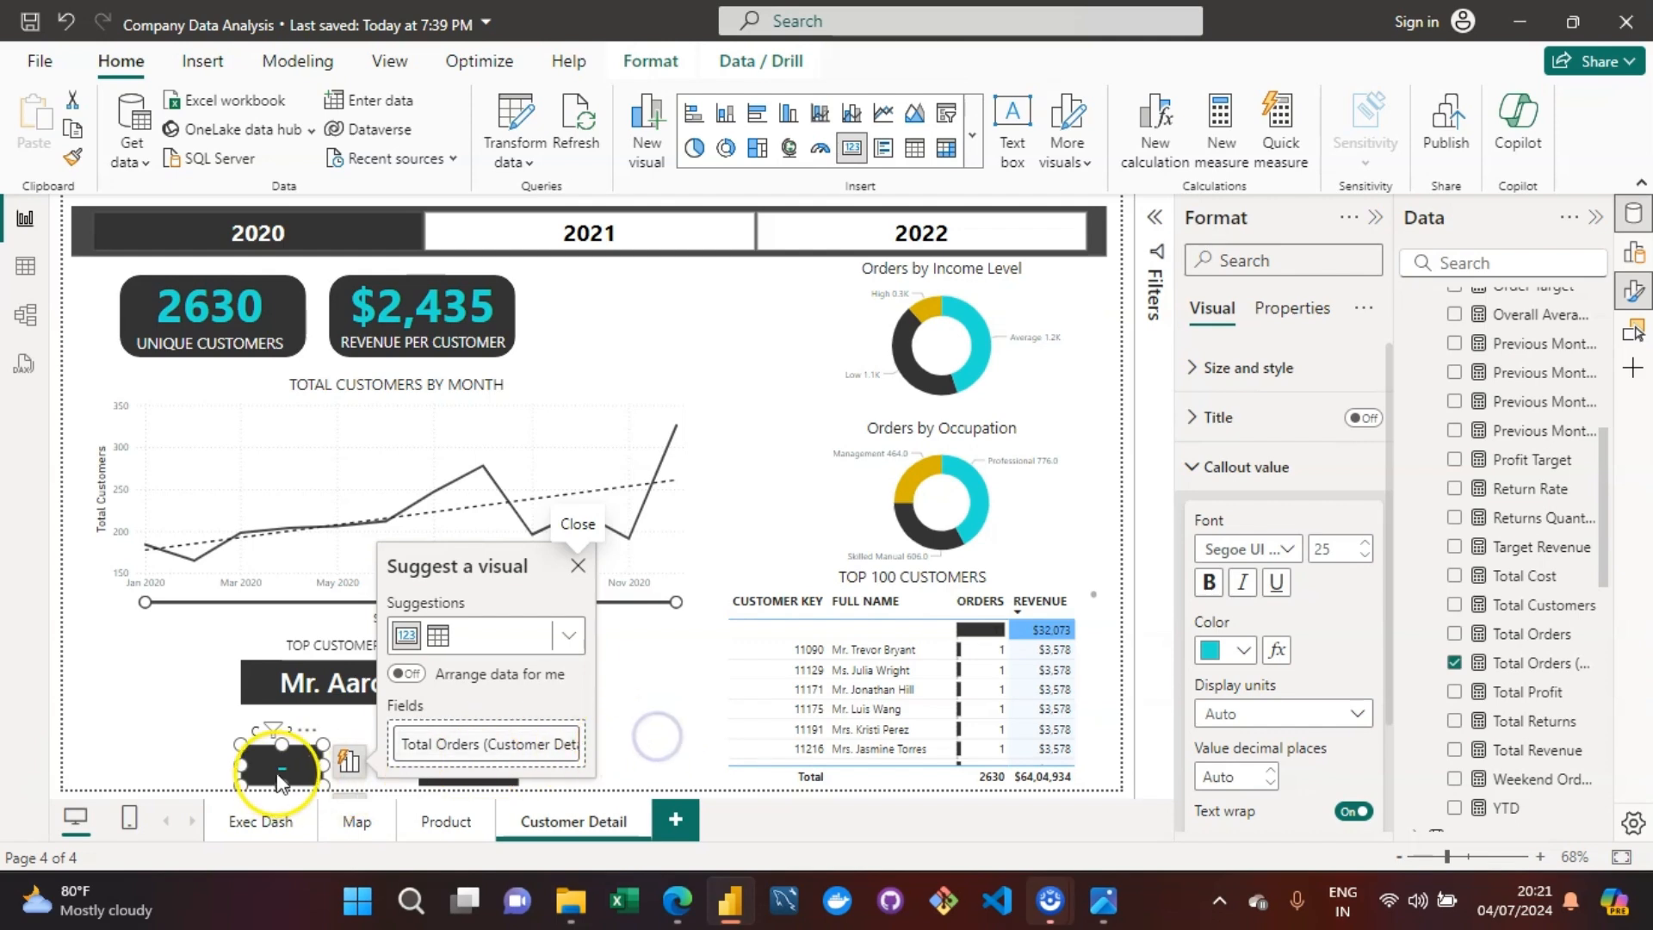
click(578, 566)
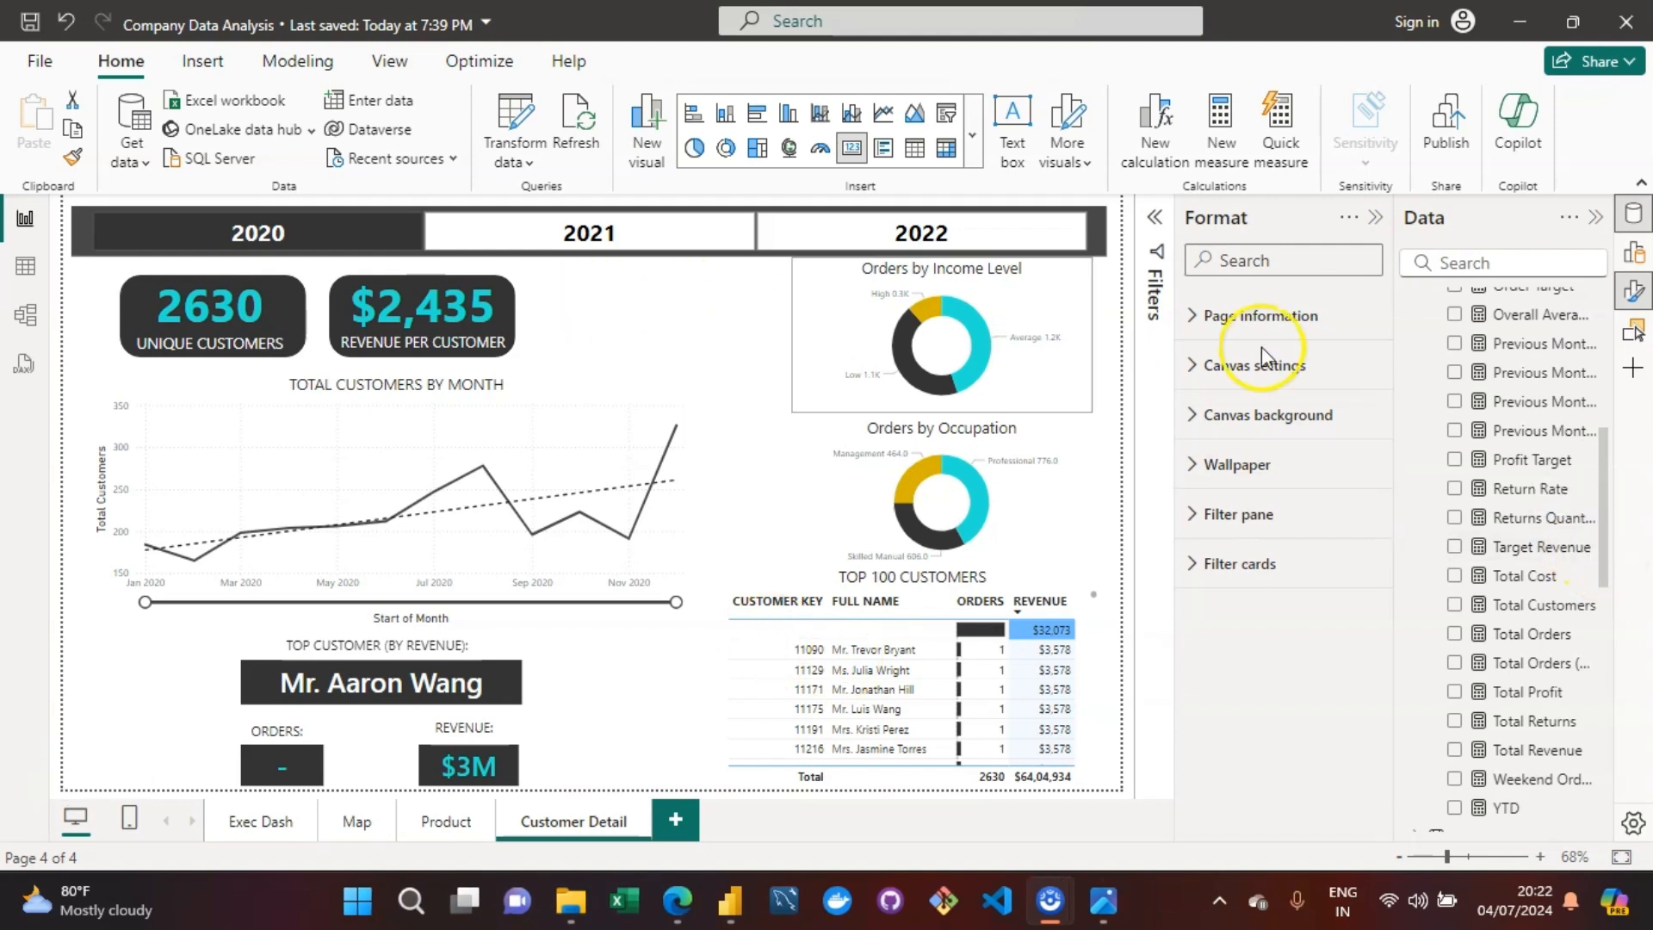
Step: Create a new measure in Table Measure and name it Total Revenue (Customer Detail)
drag(1606, 506, 1606, 320)
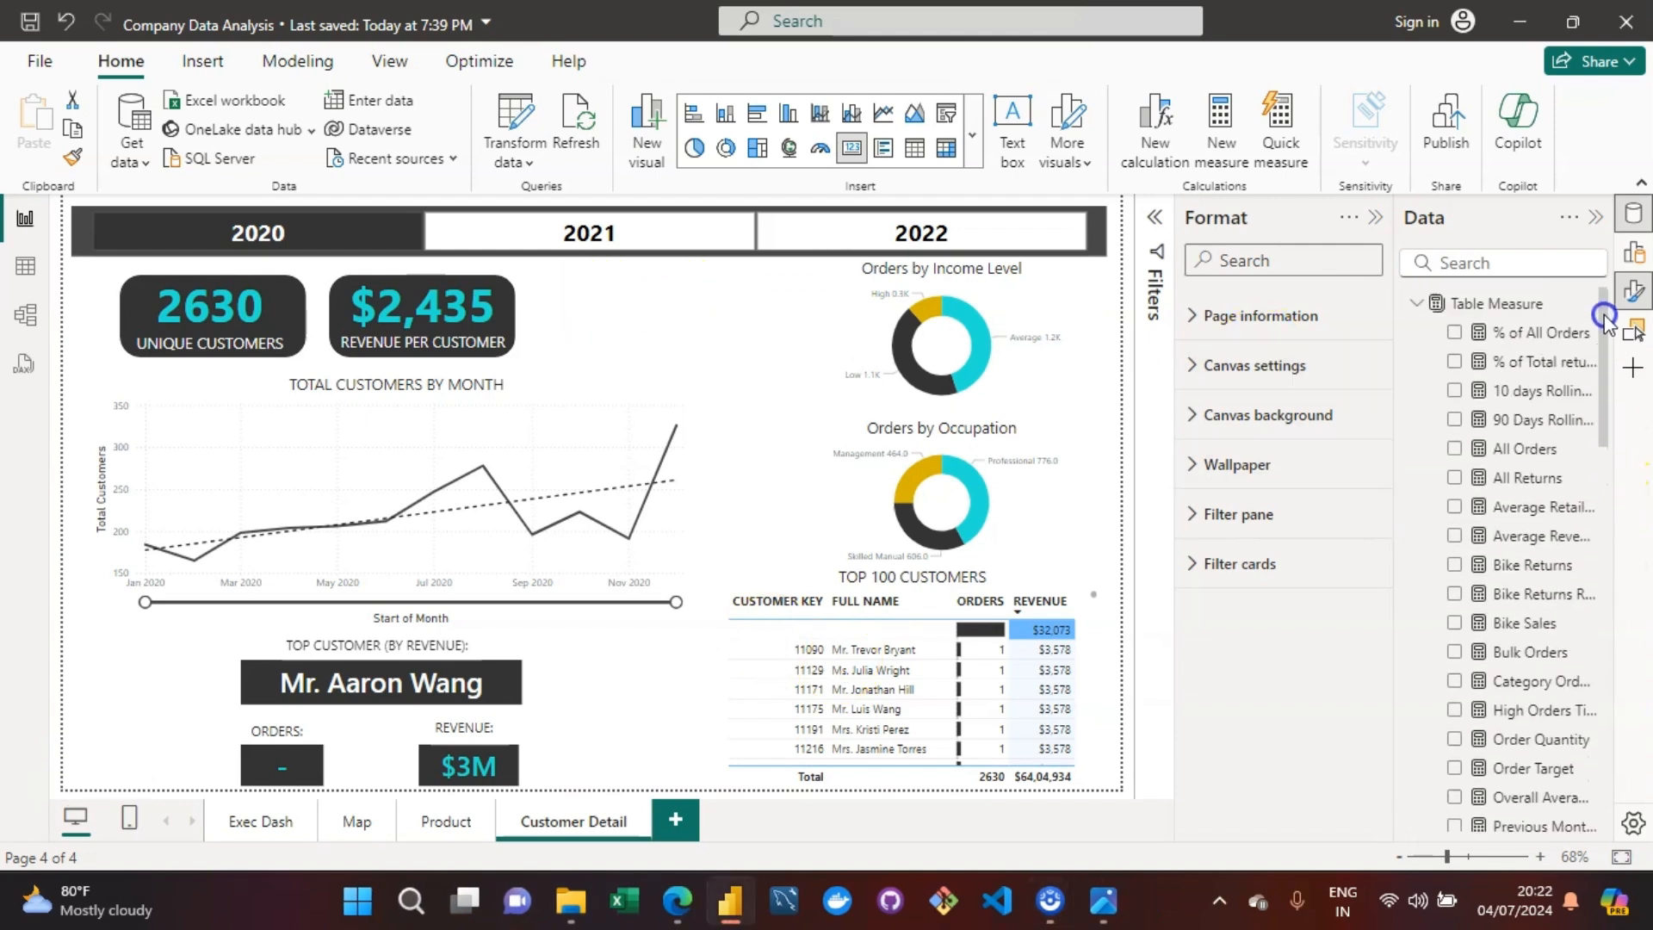
click(1537, 304)
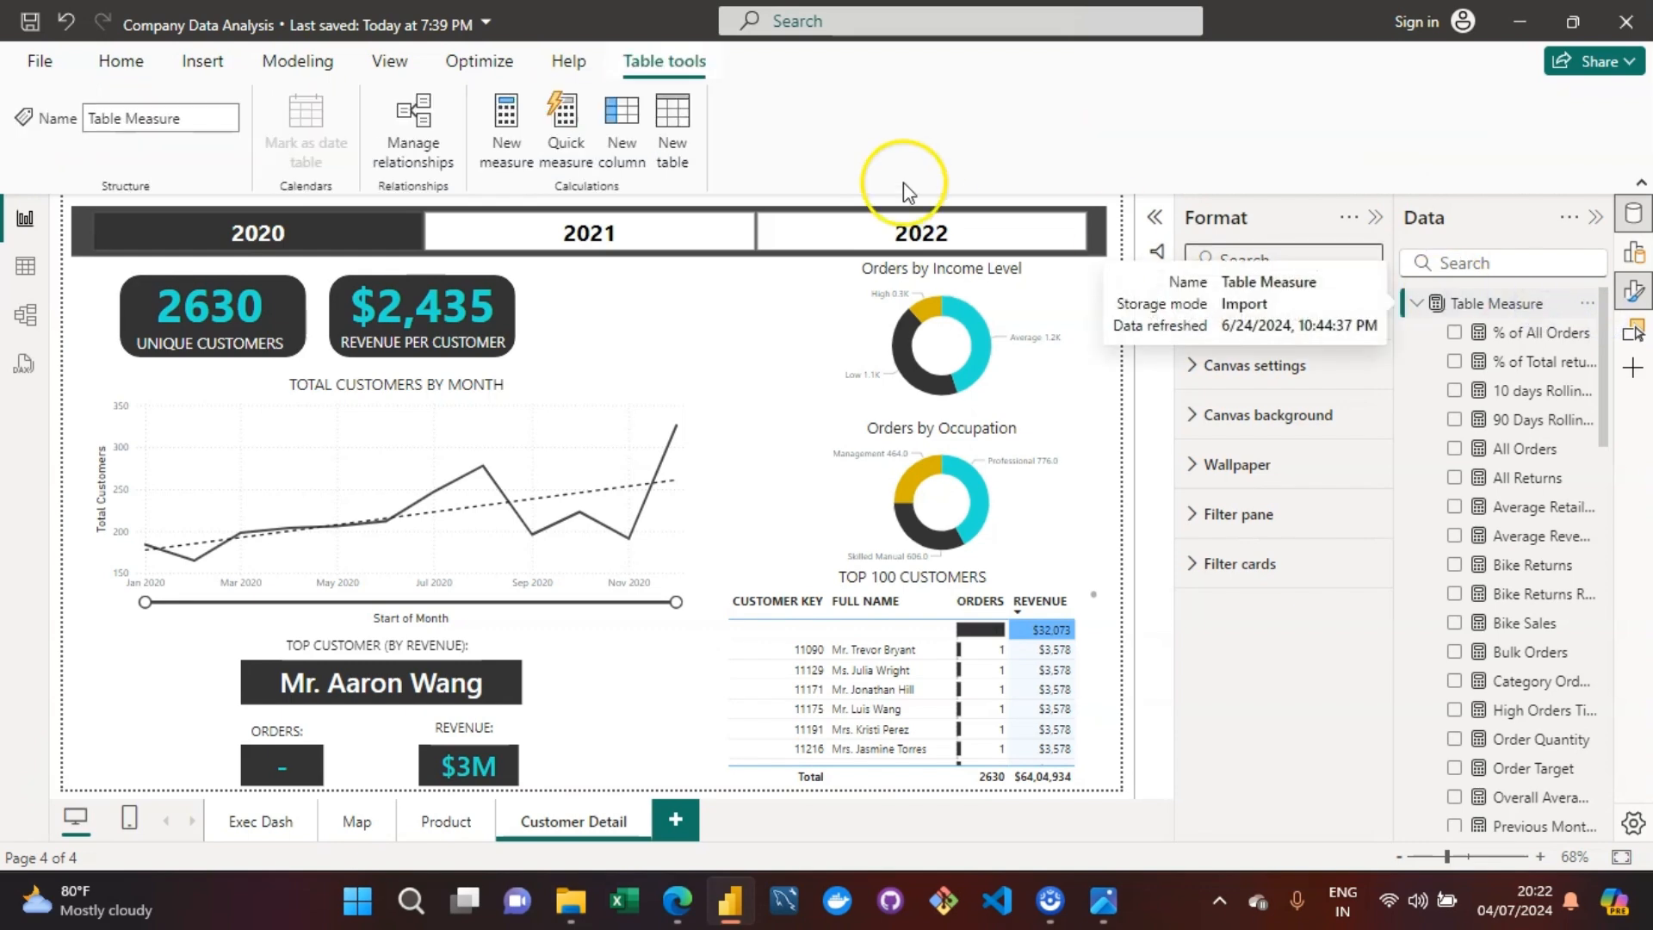
click(496, 125)
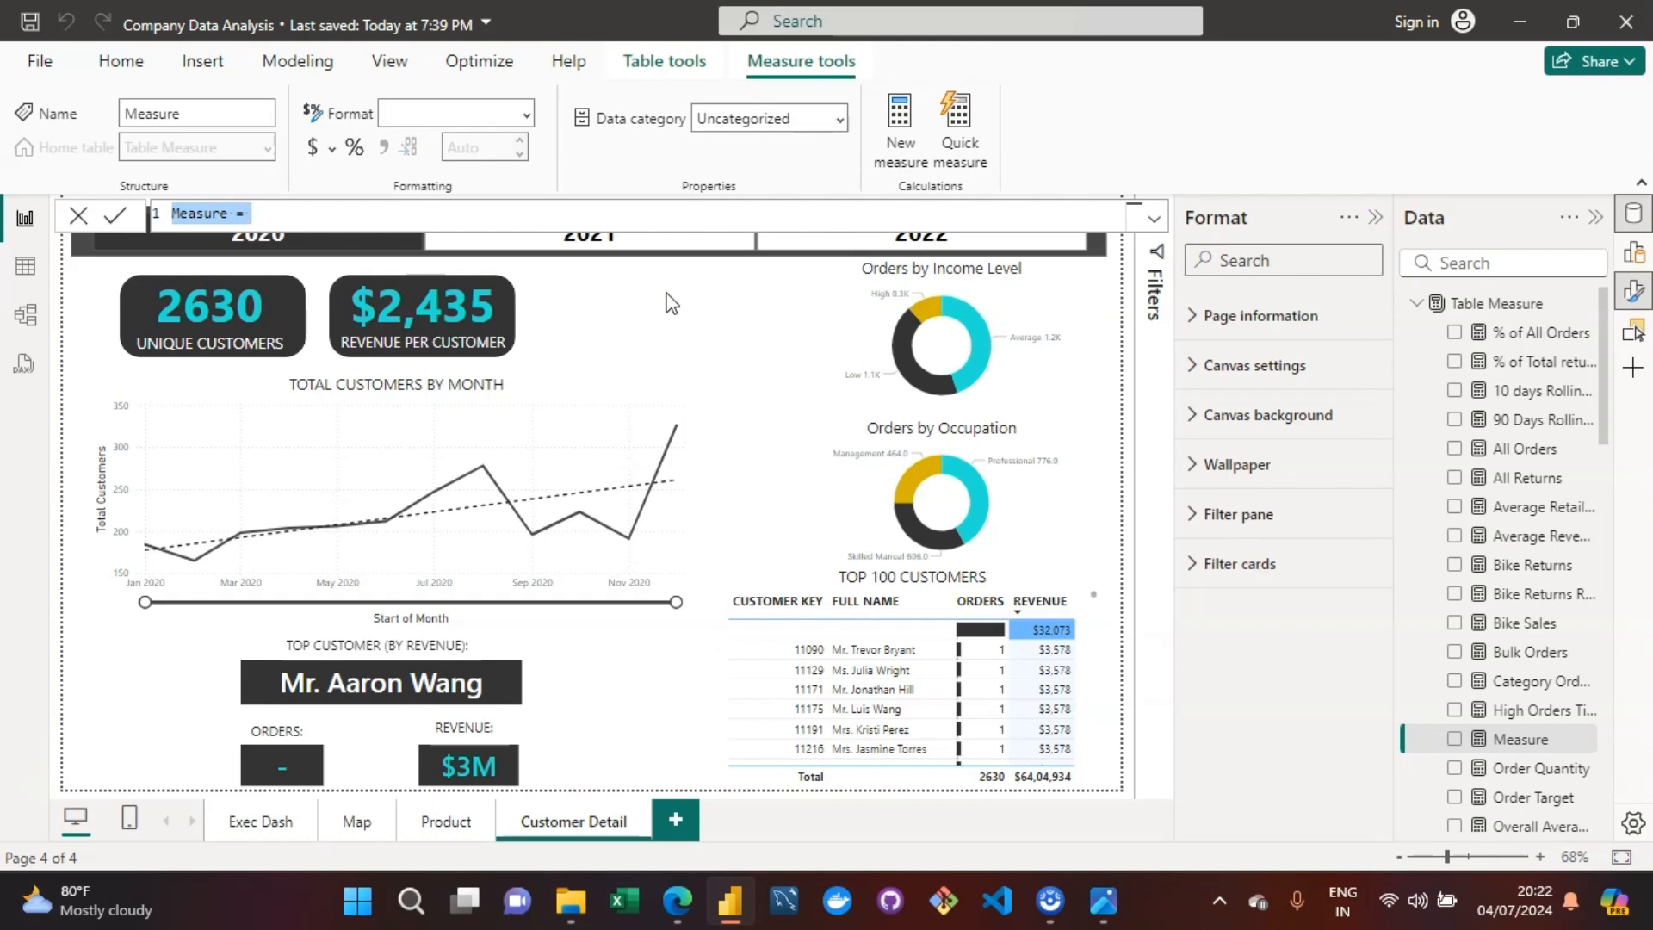
key(Home)
key(Right)
key(Right)
key(Right)
key(Right)
key(Right)
key(Right)
key(Right)
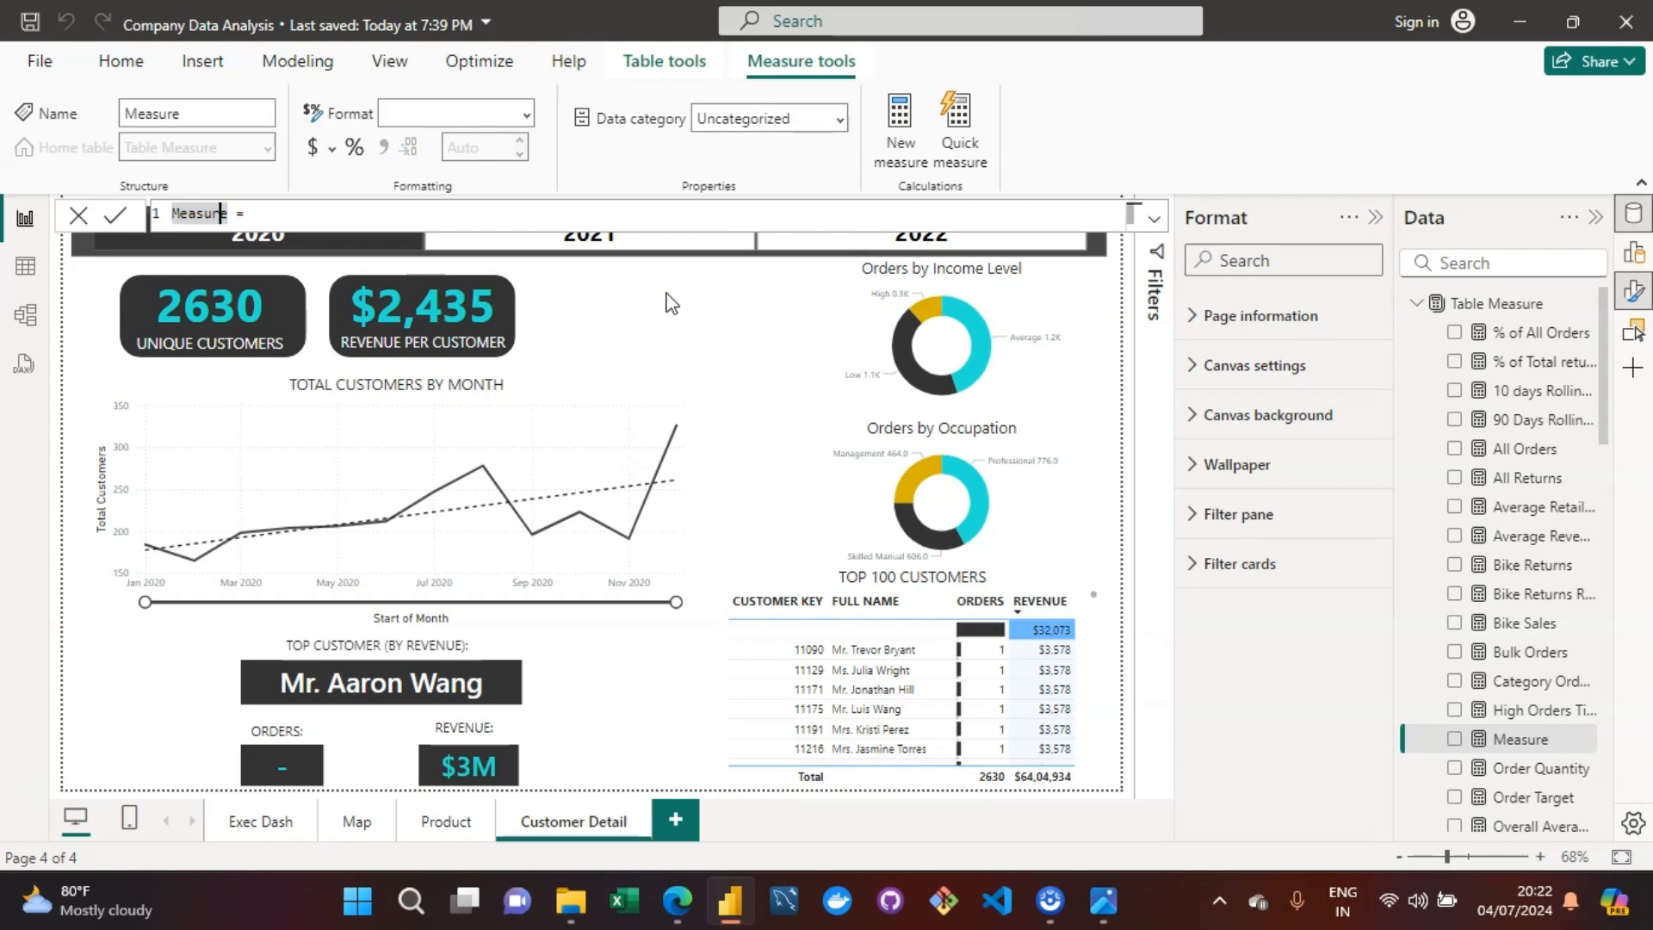
key(BackSpace)
key(BackSpace)
key(BackSpace)
key(BackSpace)
key(BackSpace)
key(BackSpace)
key(BackSpace)
text(Total Revenue)
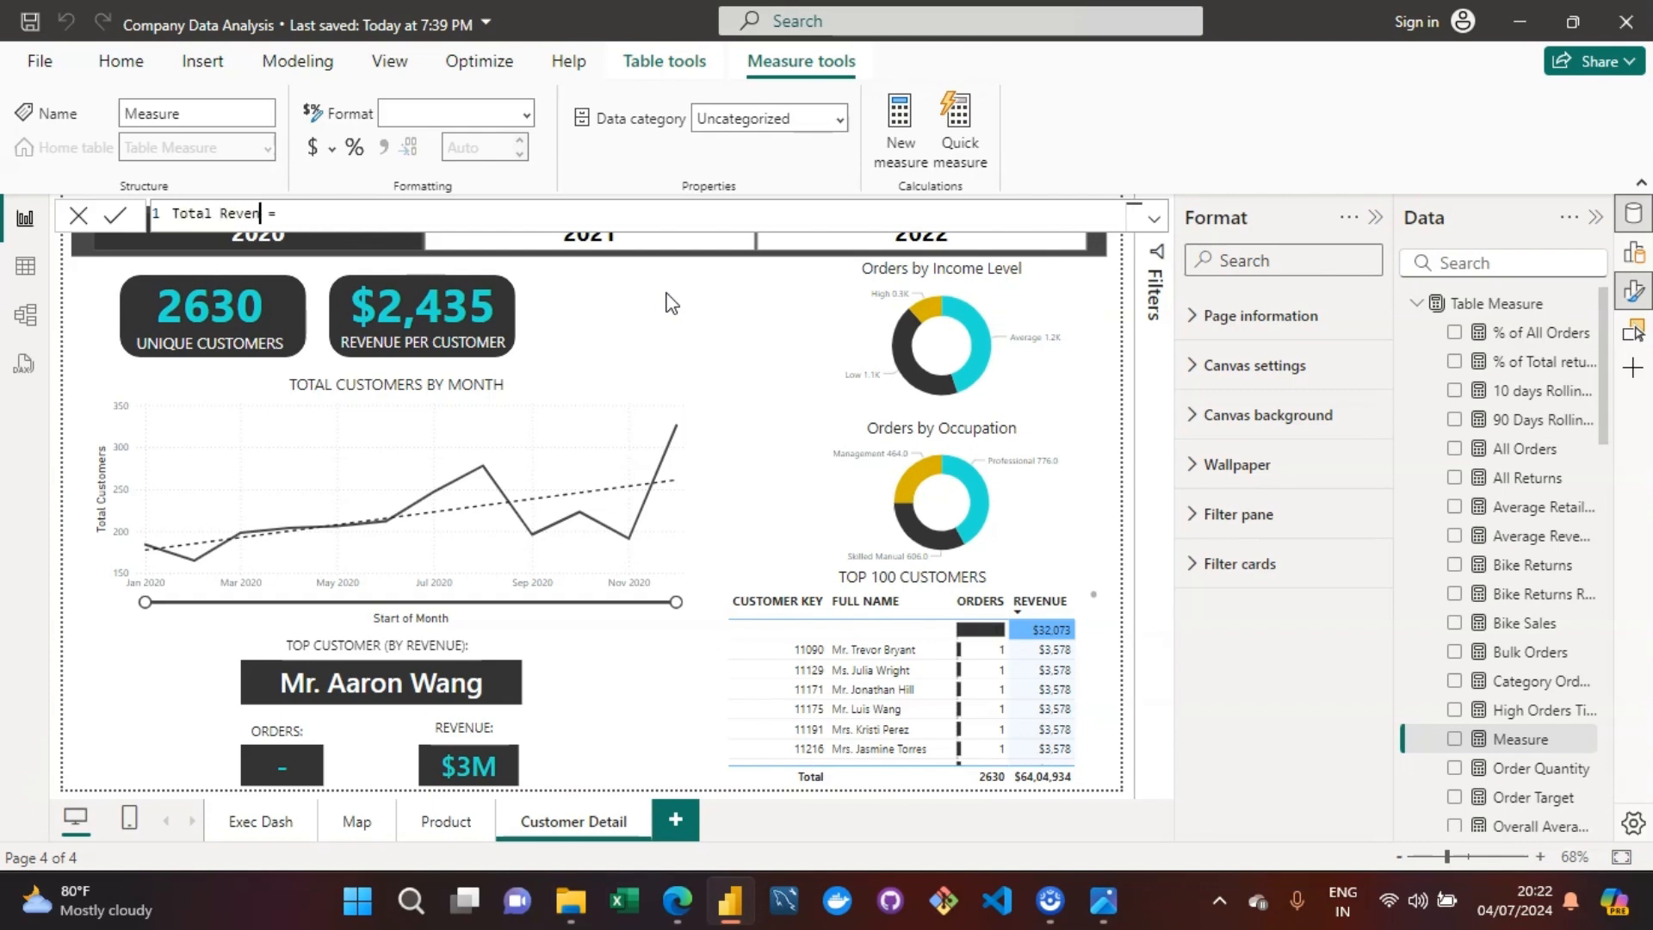
text( (Customer  Detail))
Step: Begin the revenue measure's formula with an IF whose condition is HASONEVALUE('Customer Lookup'[CustomerKey])
key(End)
text(IF()
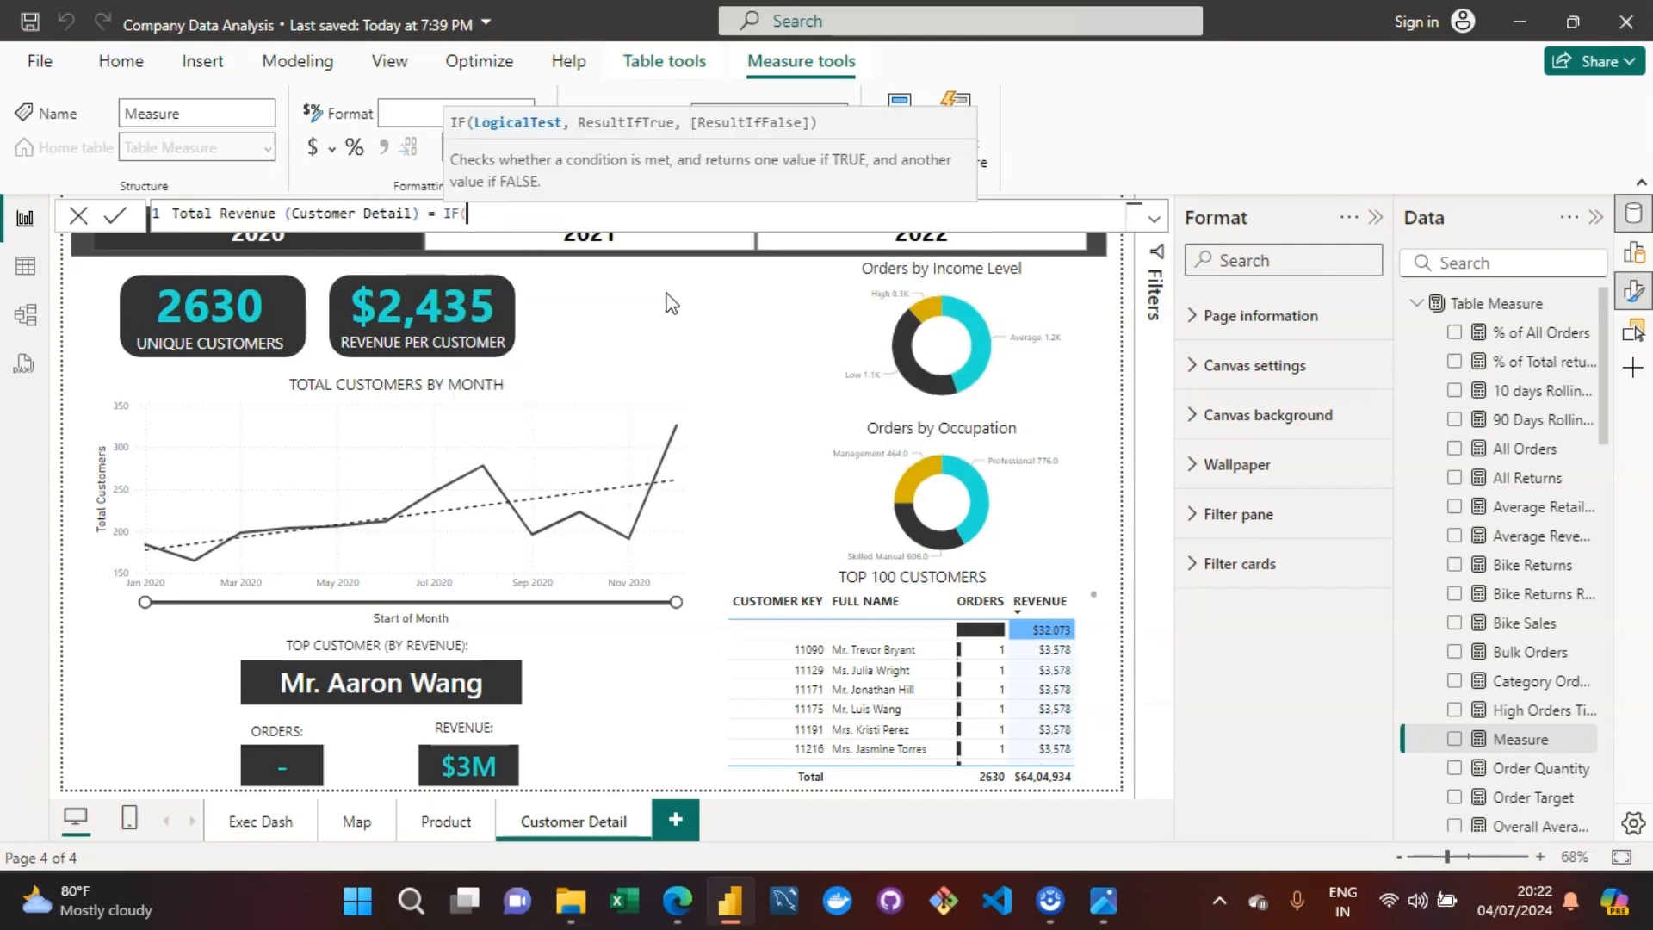
text(HASON)
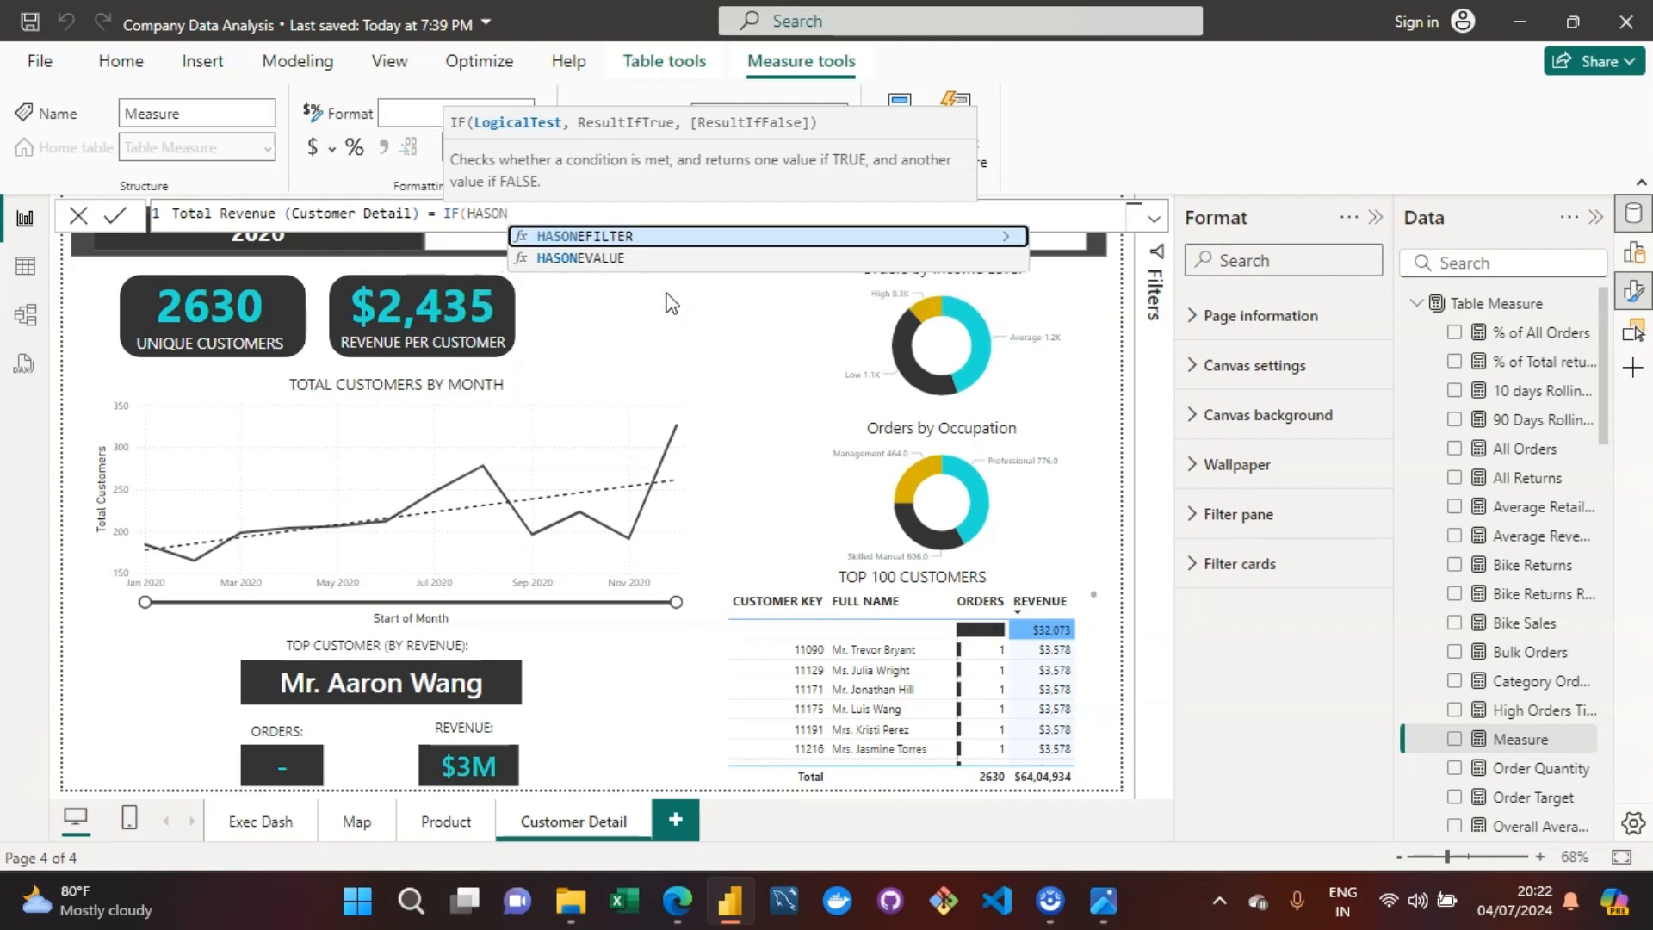
key(Down)
key(Tab)
key(Down)
key(Down)
key(Down)
key(Down)
key(Down)
key(Down)
key(Down)
key(Down)
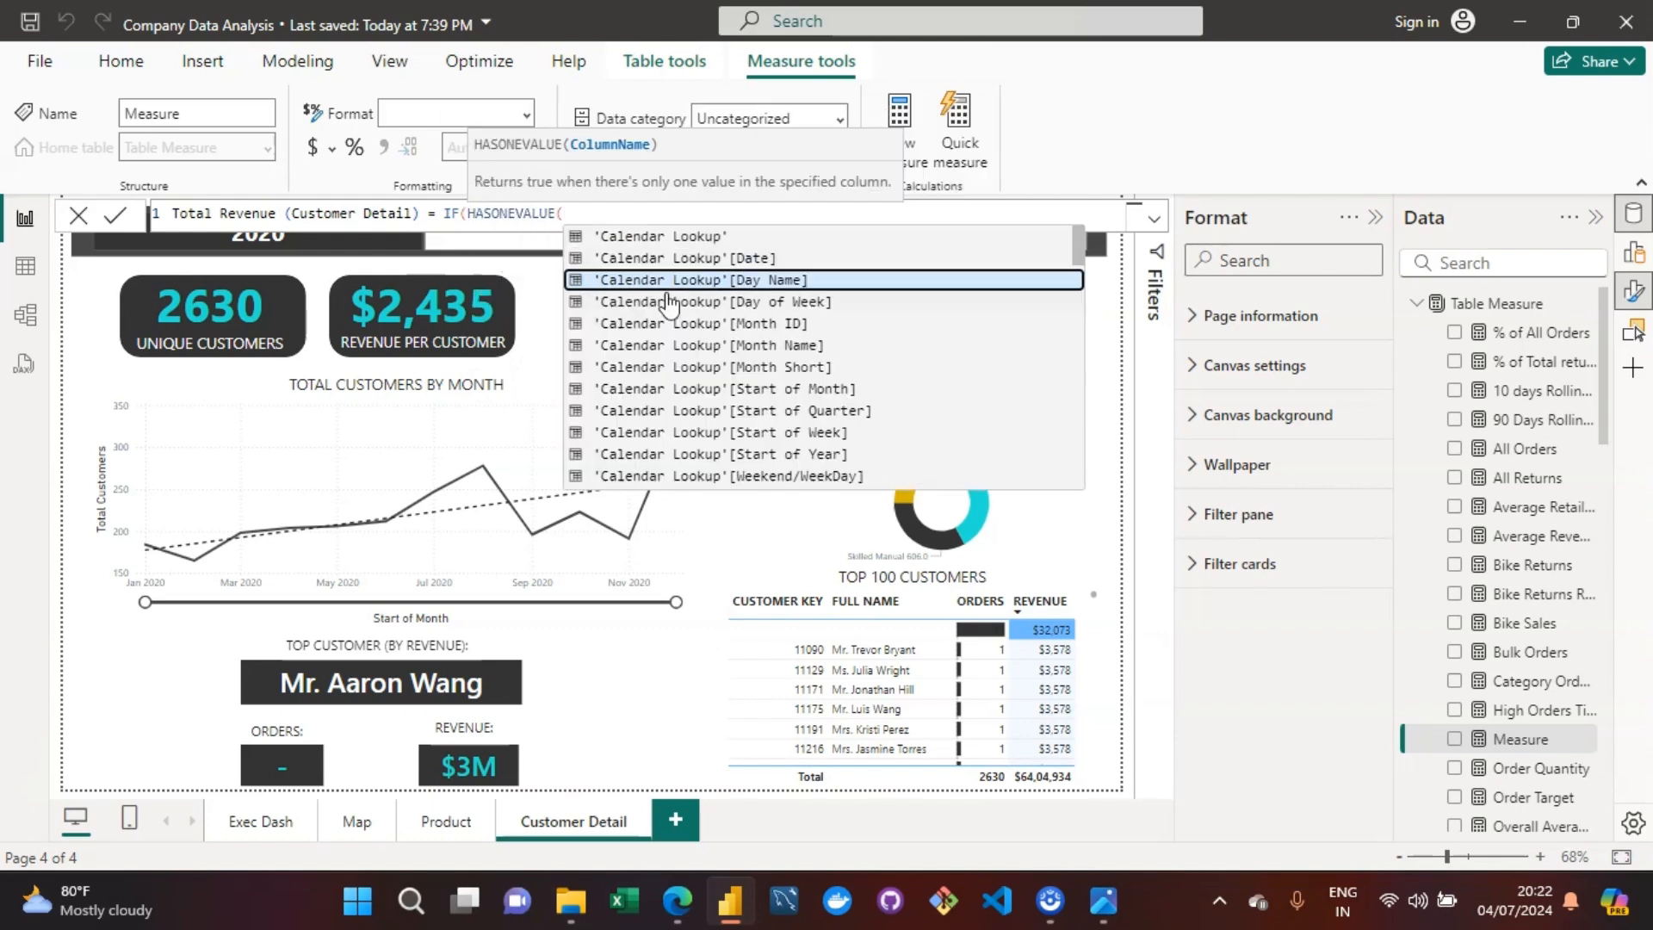
key(Down)
key(Down)
key(Down)
key(Down)
key(Down)
key(Down)
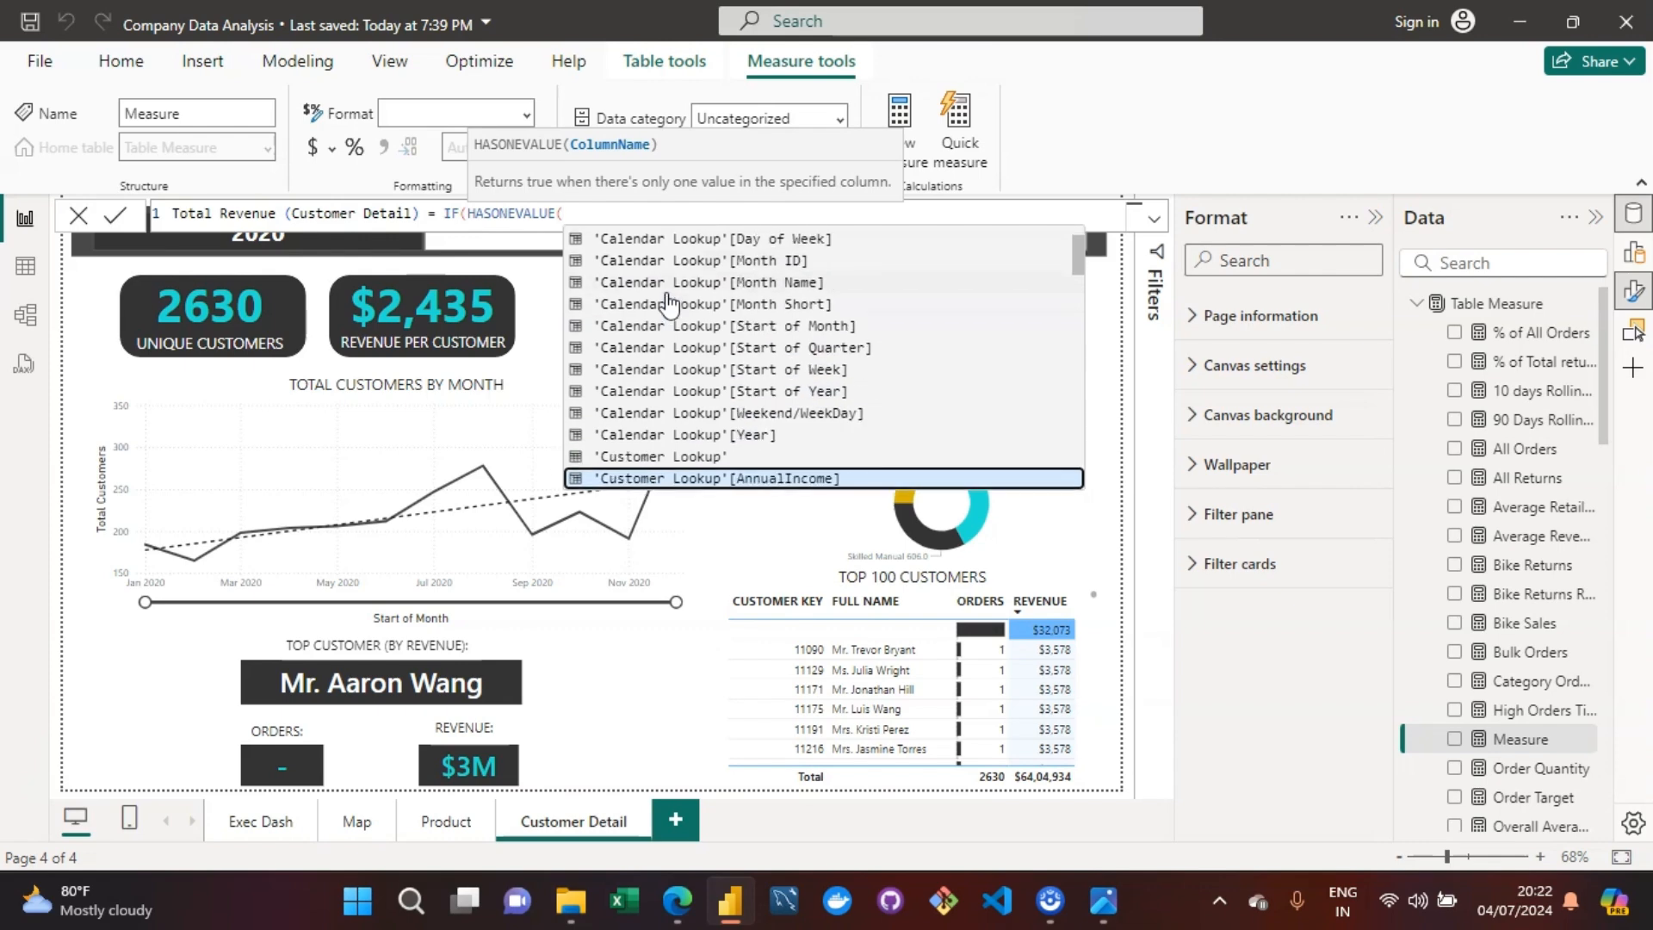
key(Down)
text(cust)
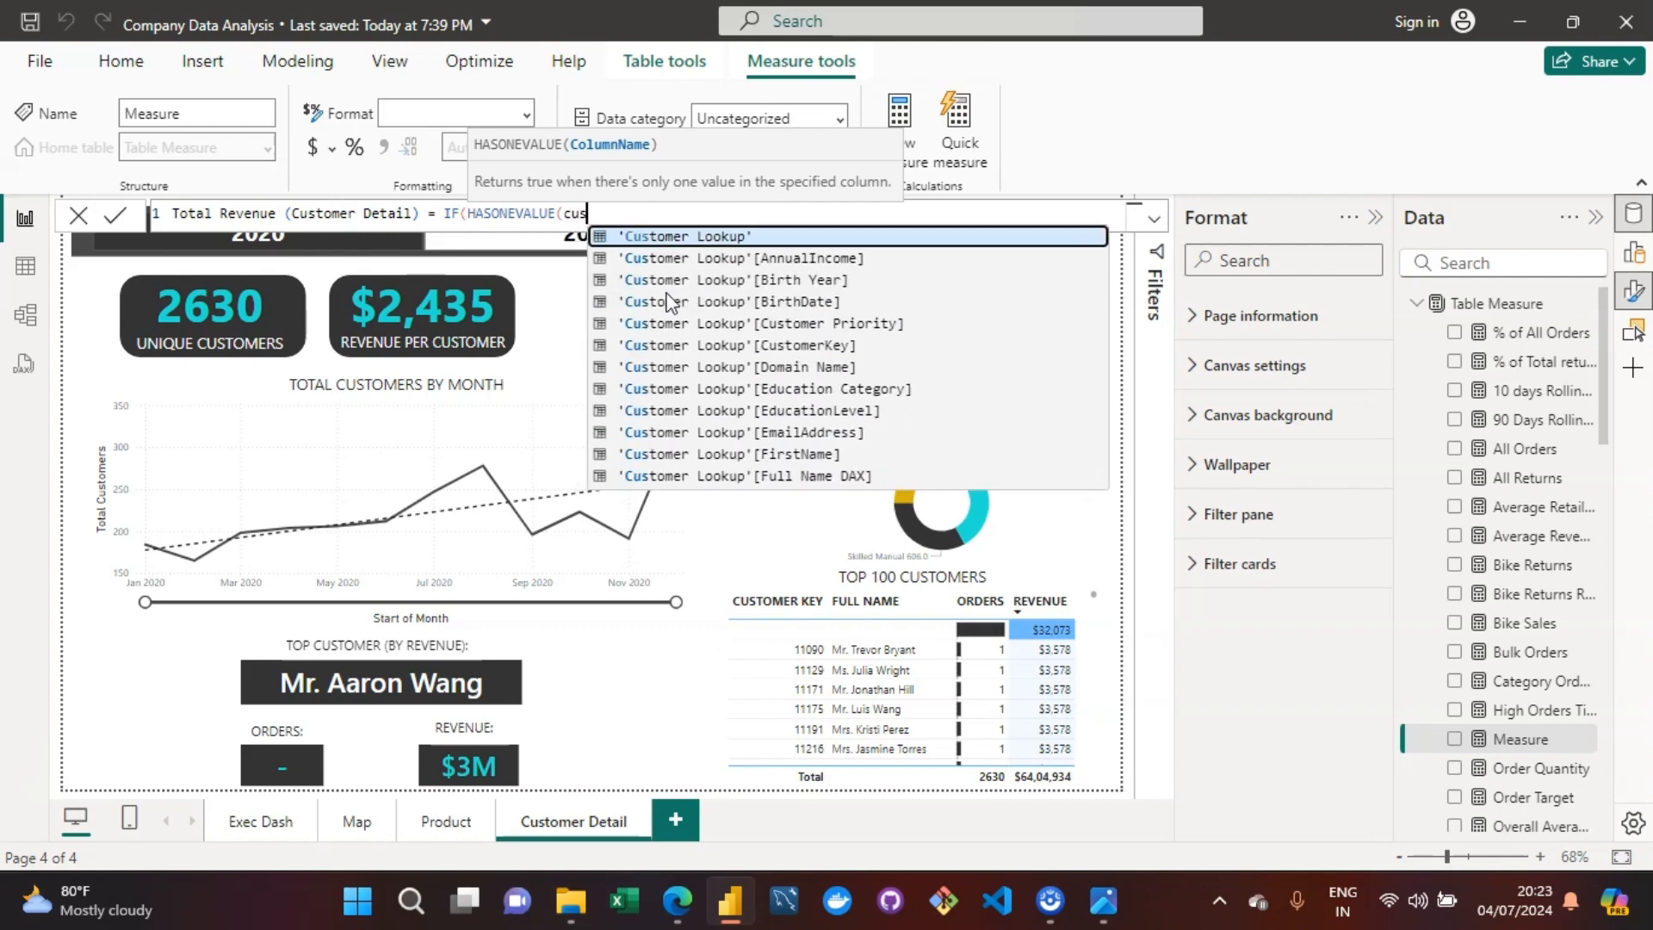
key(Down)
key(Down)
key(Down)
key(Down)
key(Down)
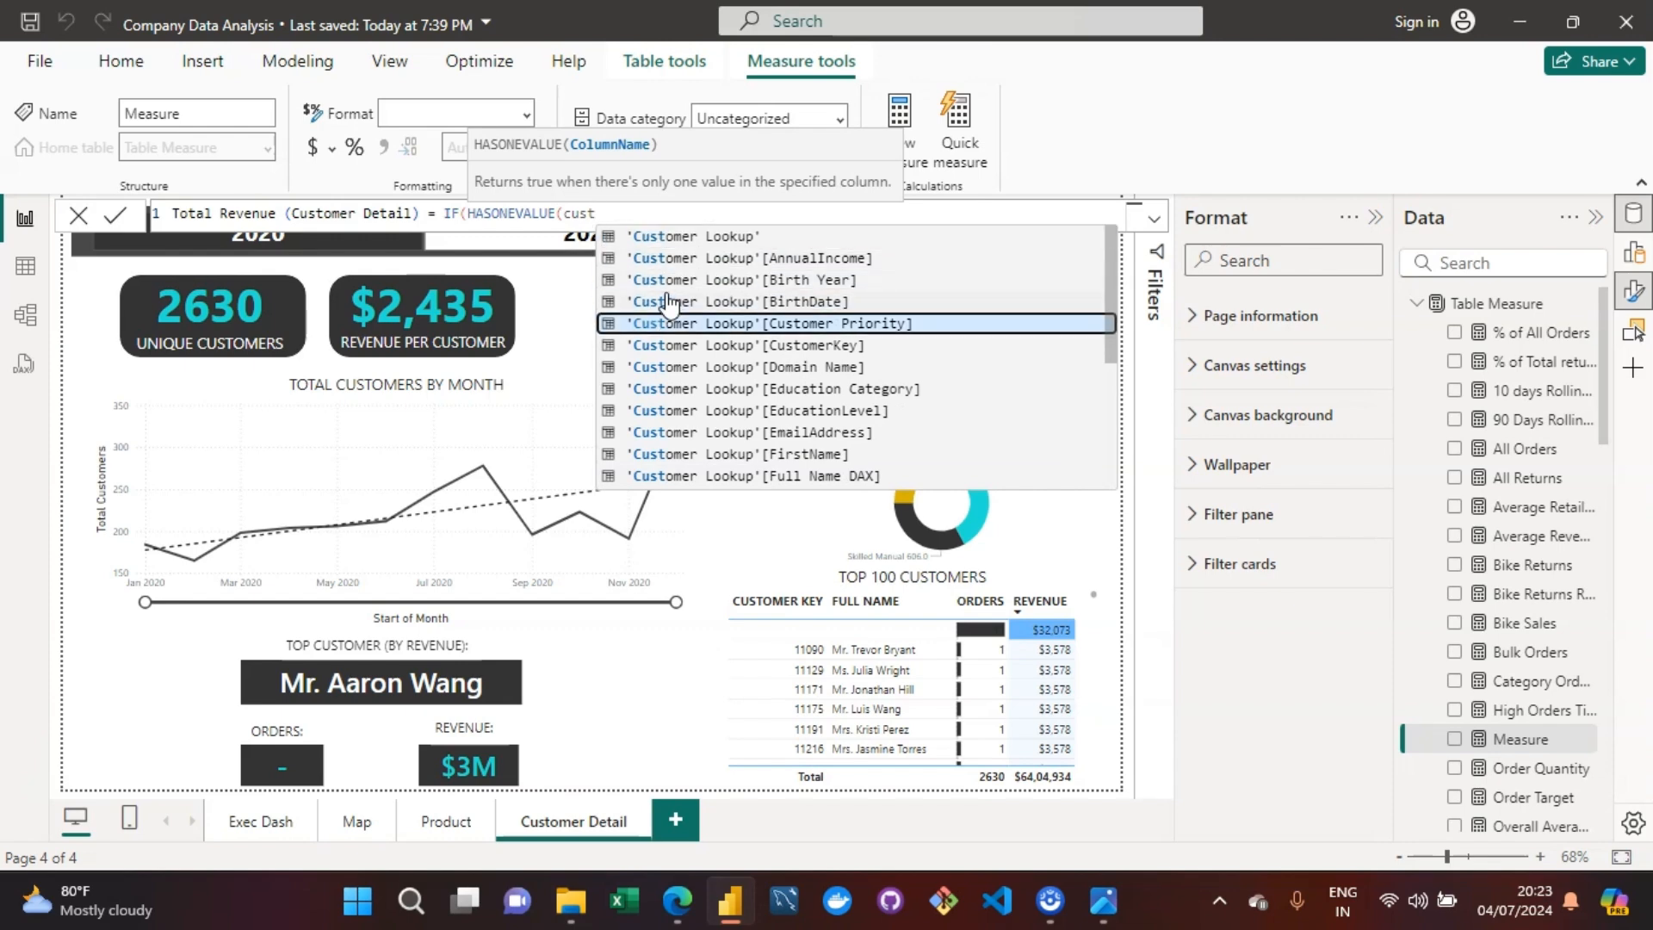
key(Tab)
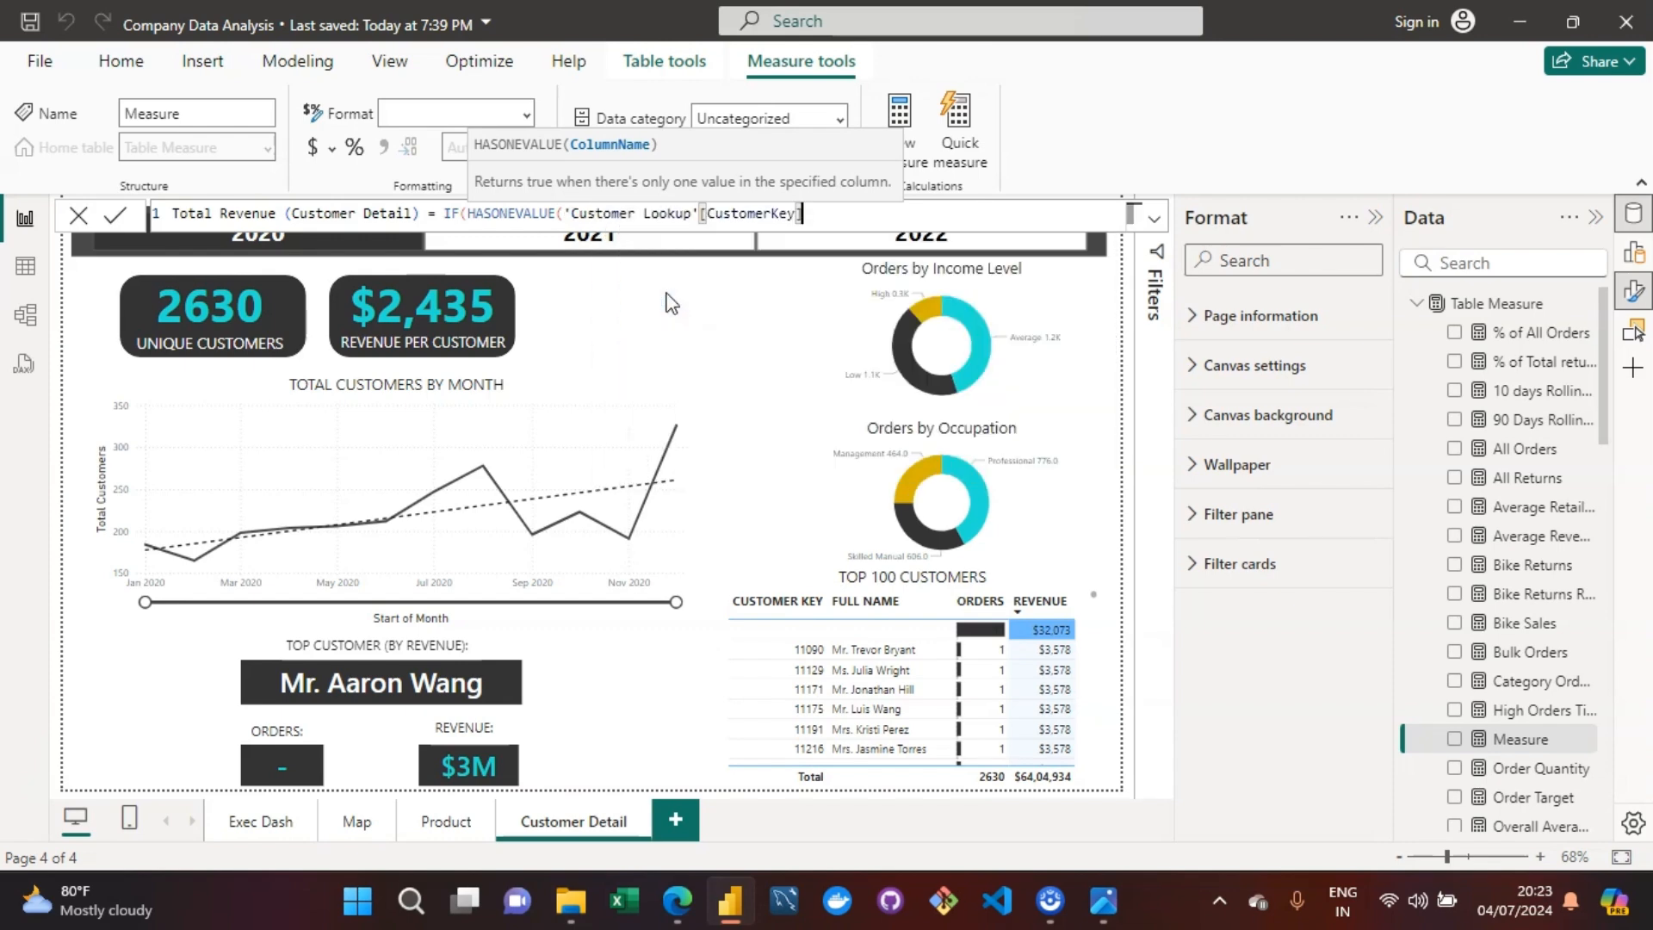
text(),)
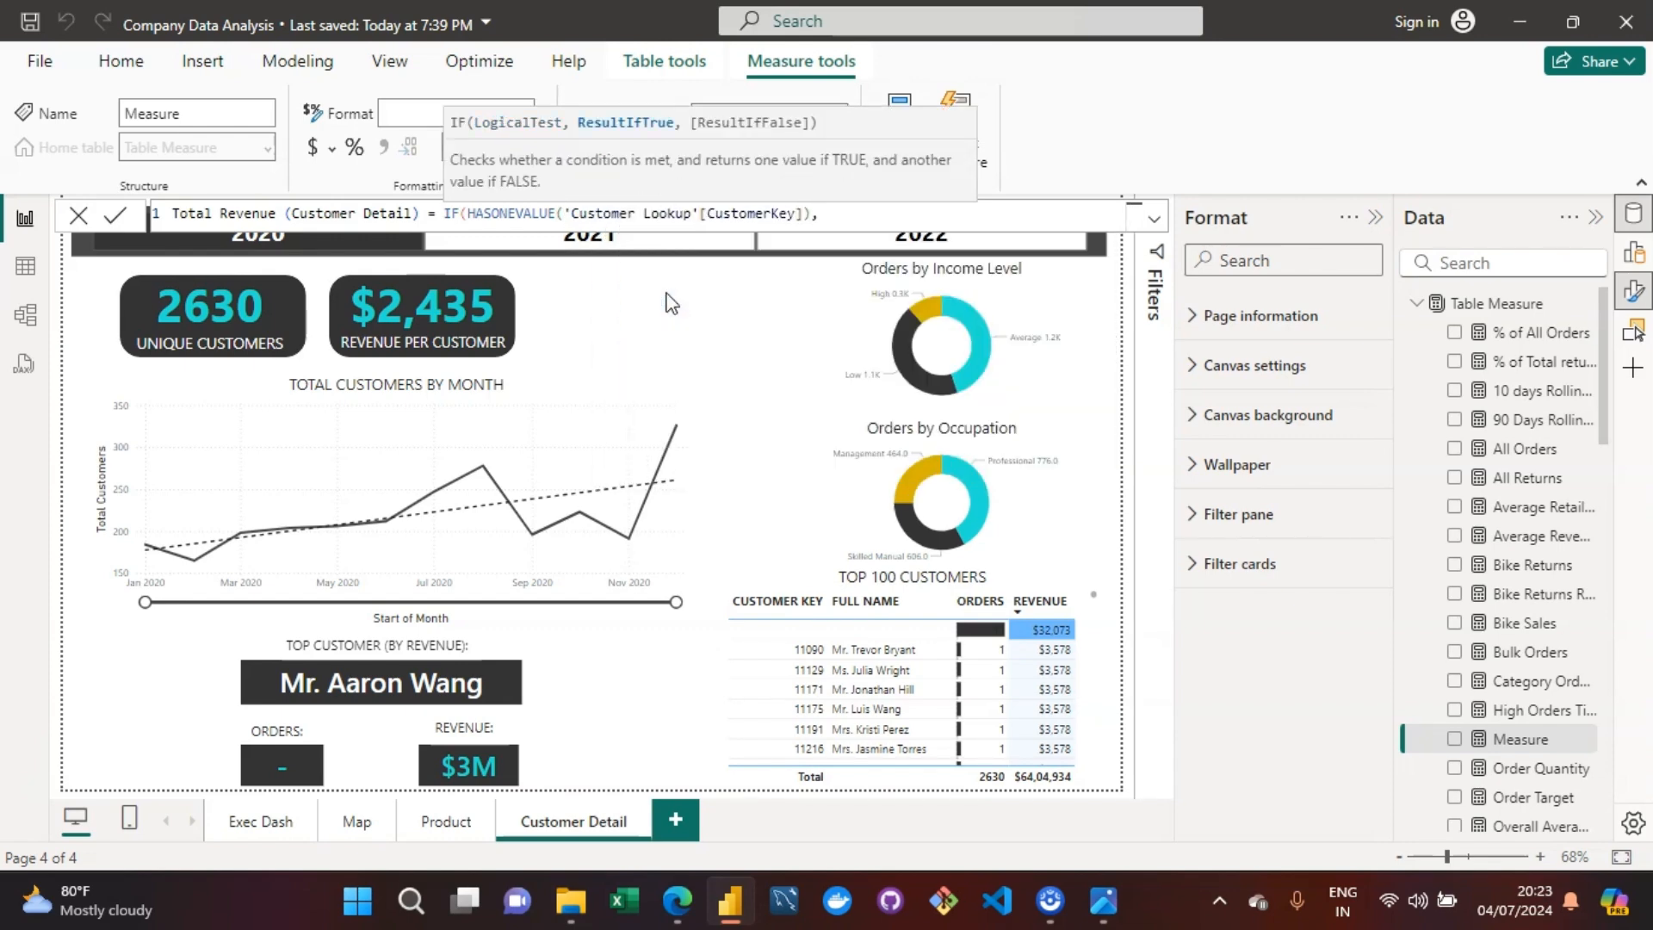
Step: Complete the IF to return [Total Revenue] when true and "-" when false, and commit the measure
text([tota)
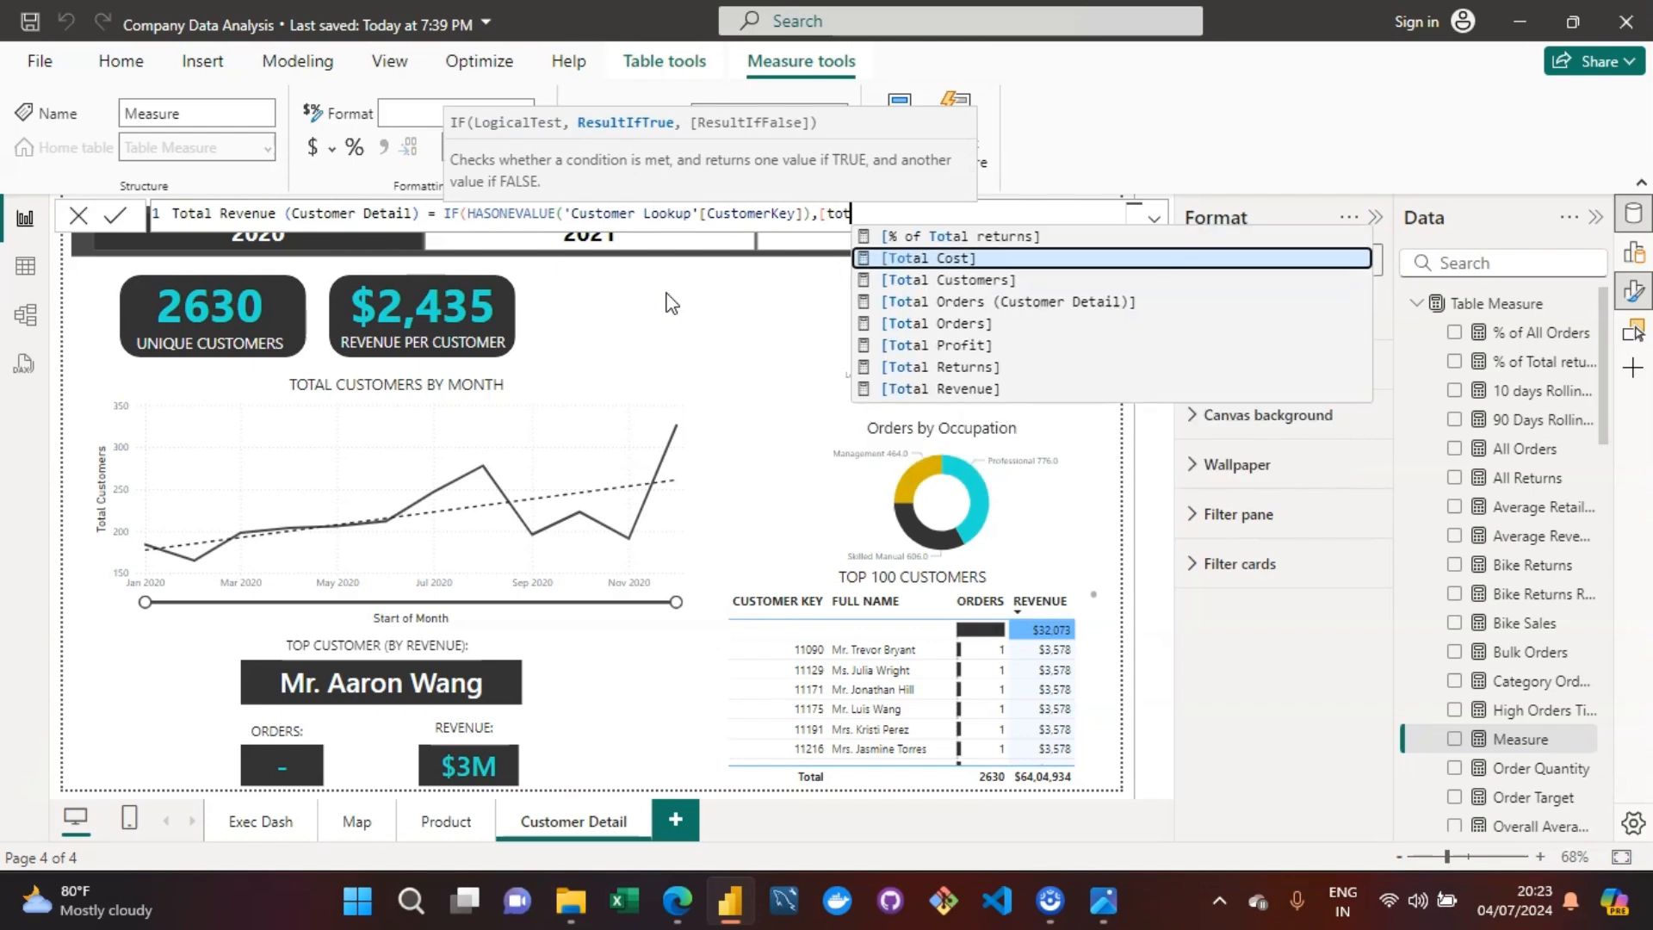
key(Down)
key(Down)
key(Down)
key(Down)
key(Down)
key(Down)
key(Tab)
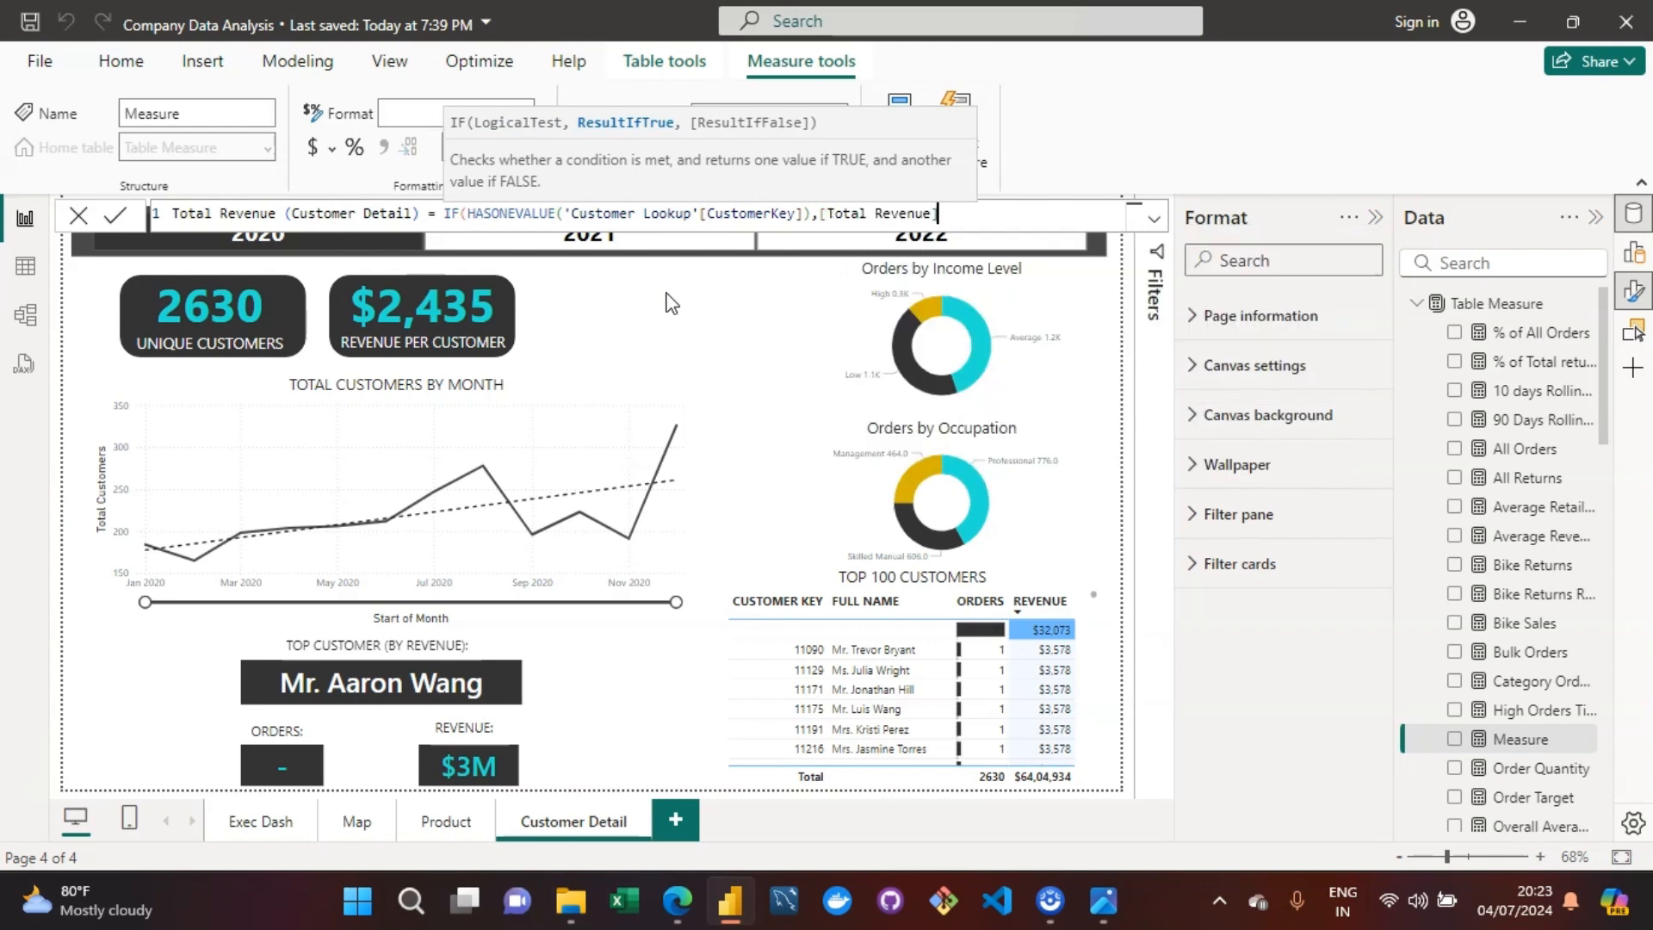
text(,"-"))
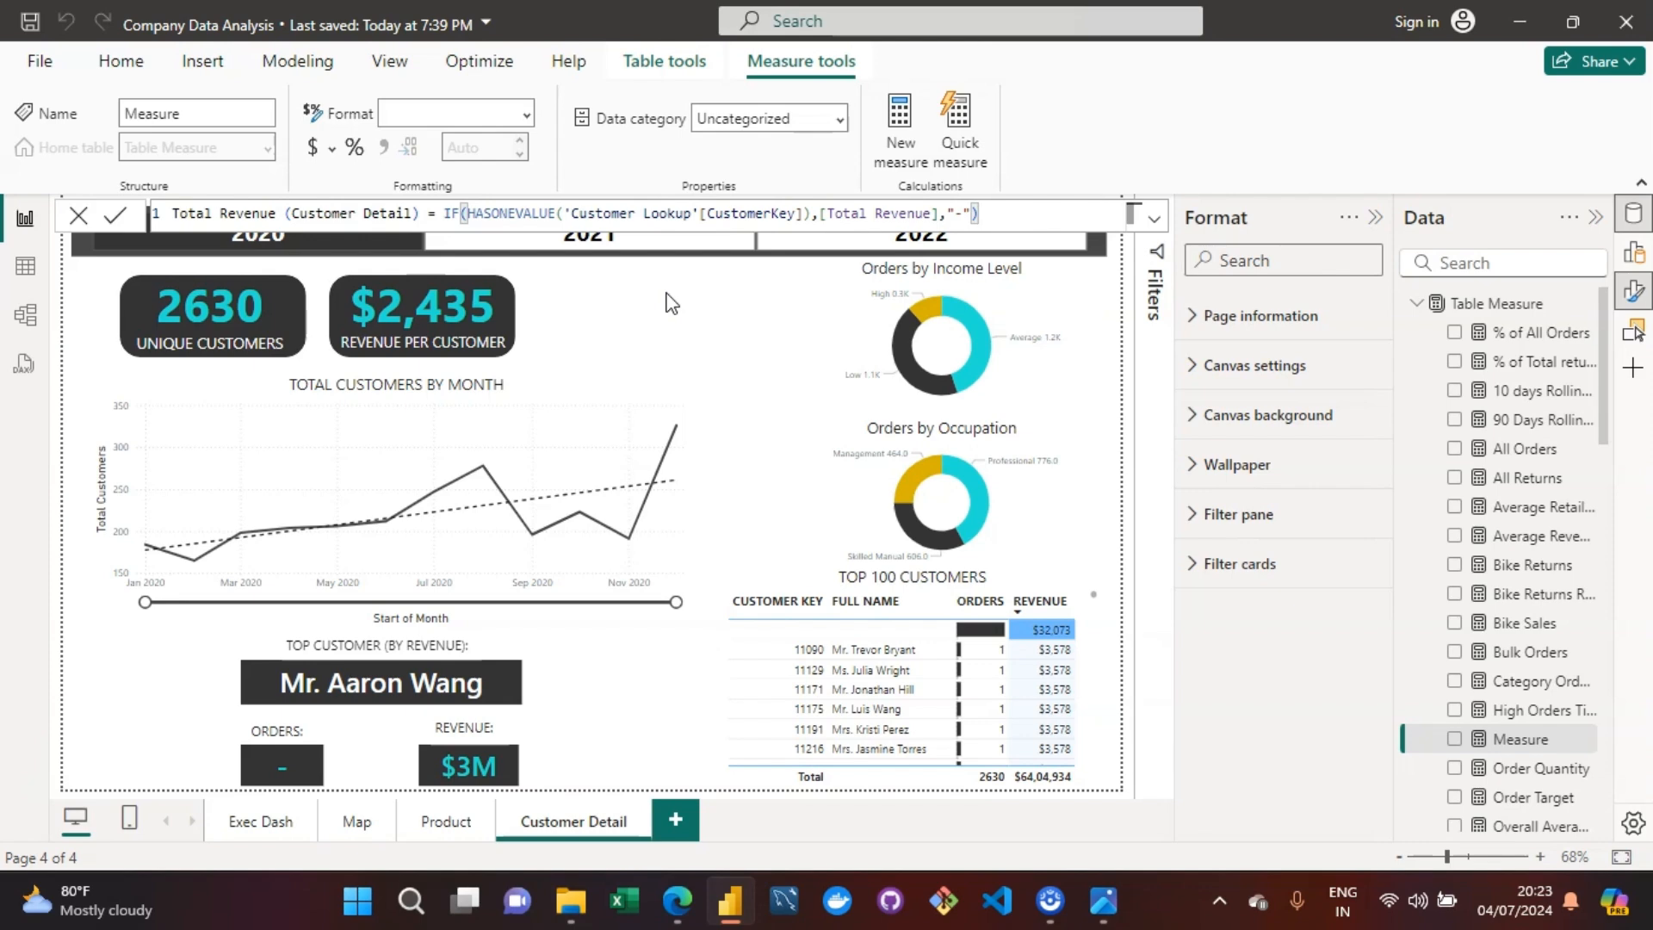
key(Return)
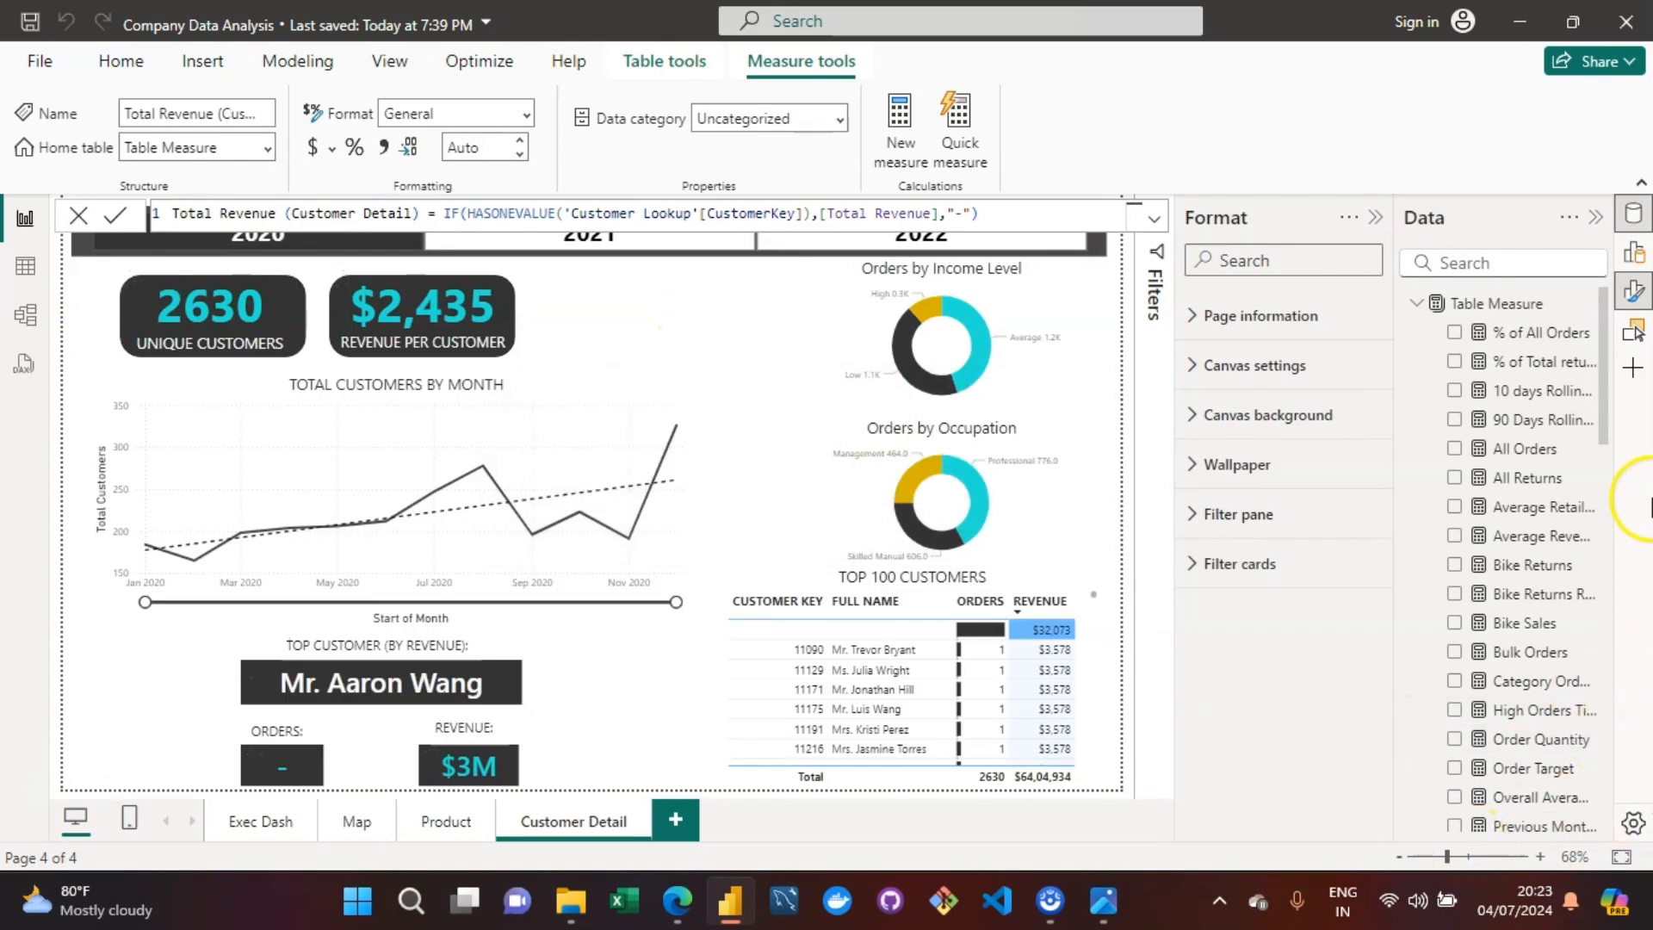
Step: Replace Total Revenue with the Total Revenue (Customer Detail) measure in the top customer's revenue card
drag(1605, 436, 1616, 646)
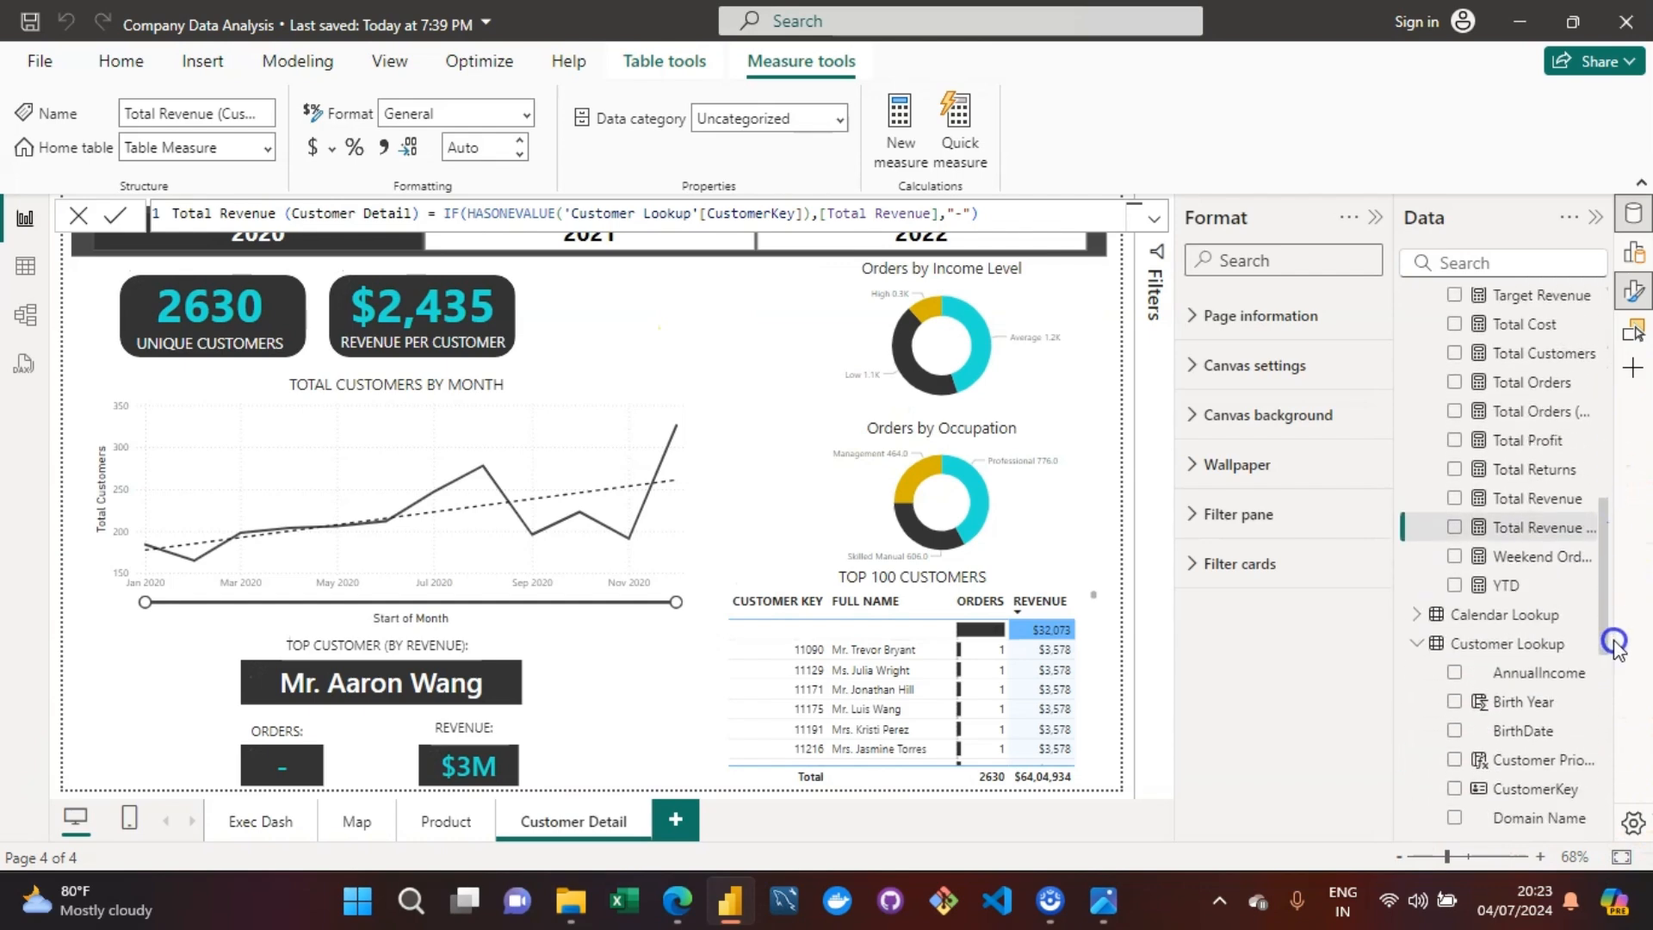
click(506, 780)
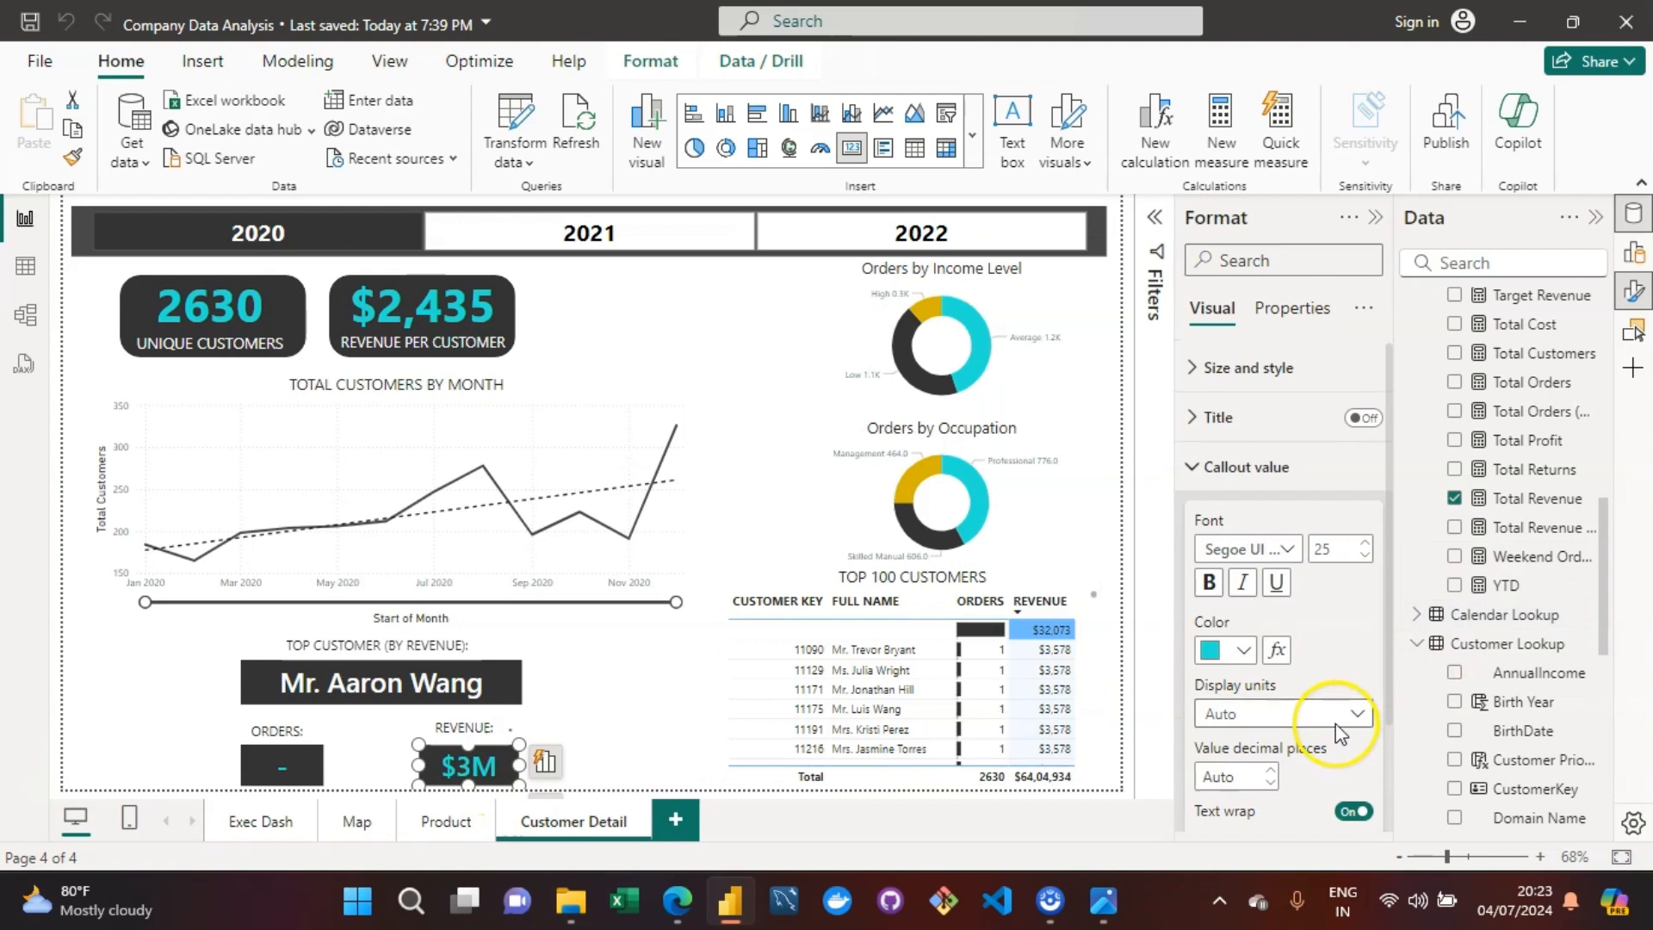
click(1454, 497)
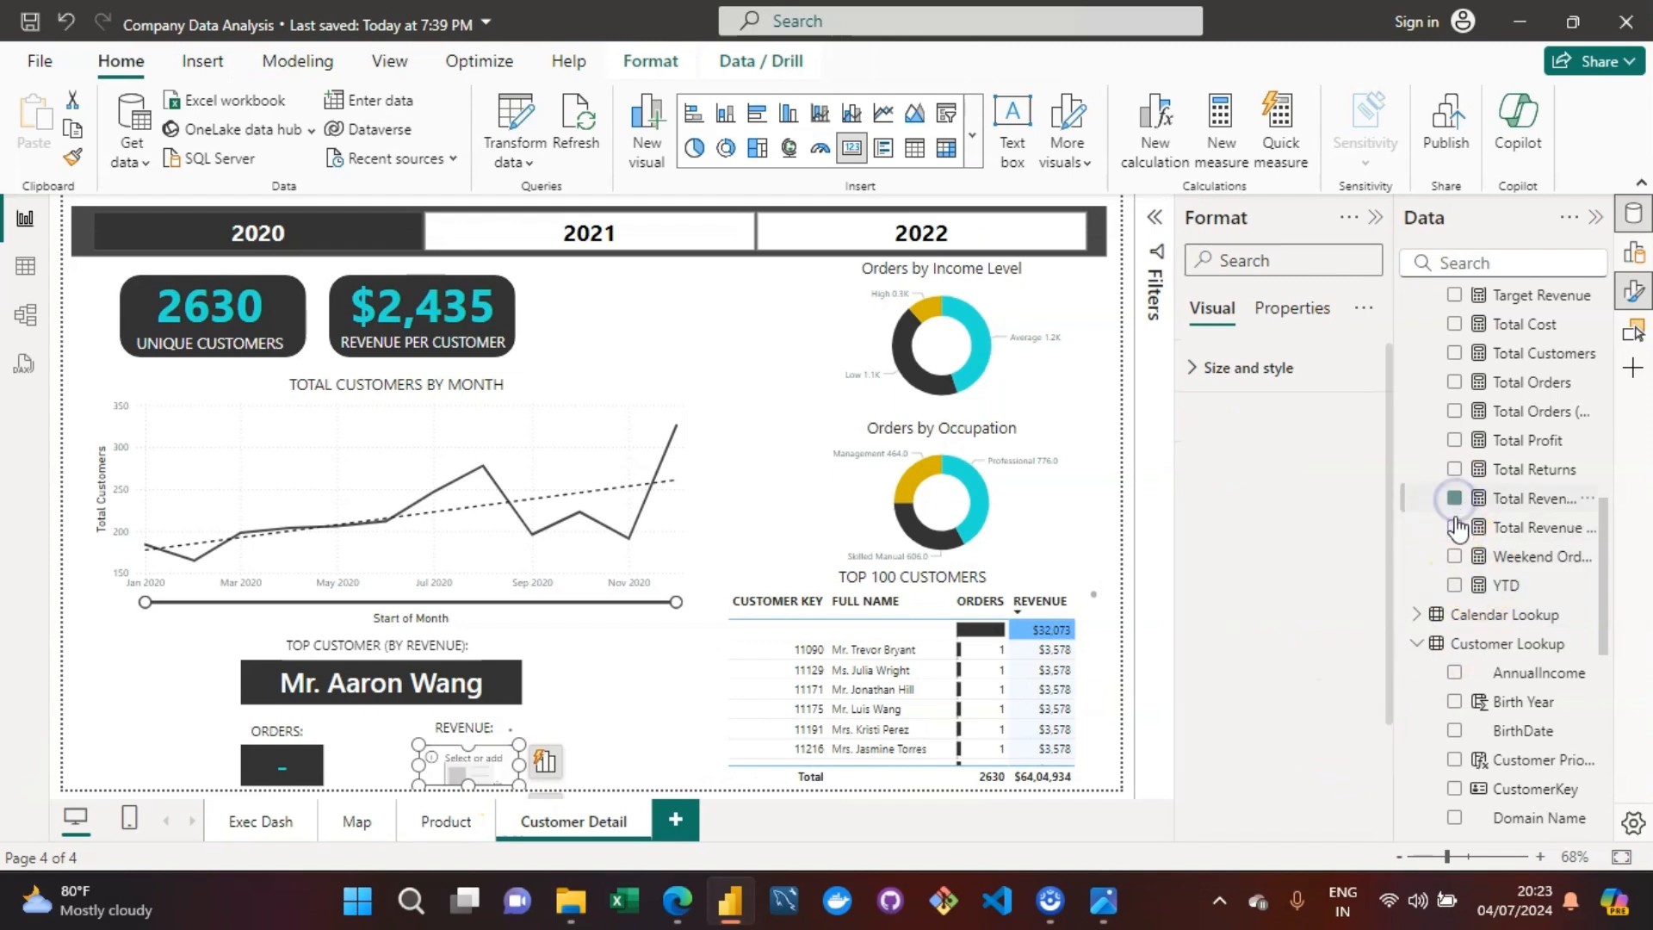
click(1454, 527)
click(536, 754)
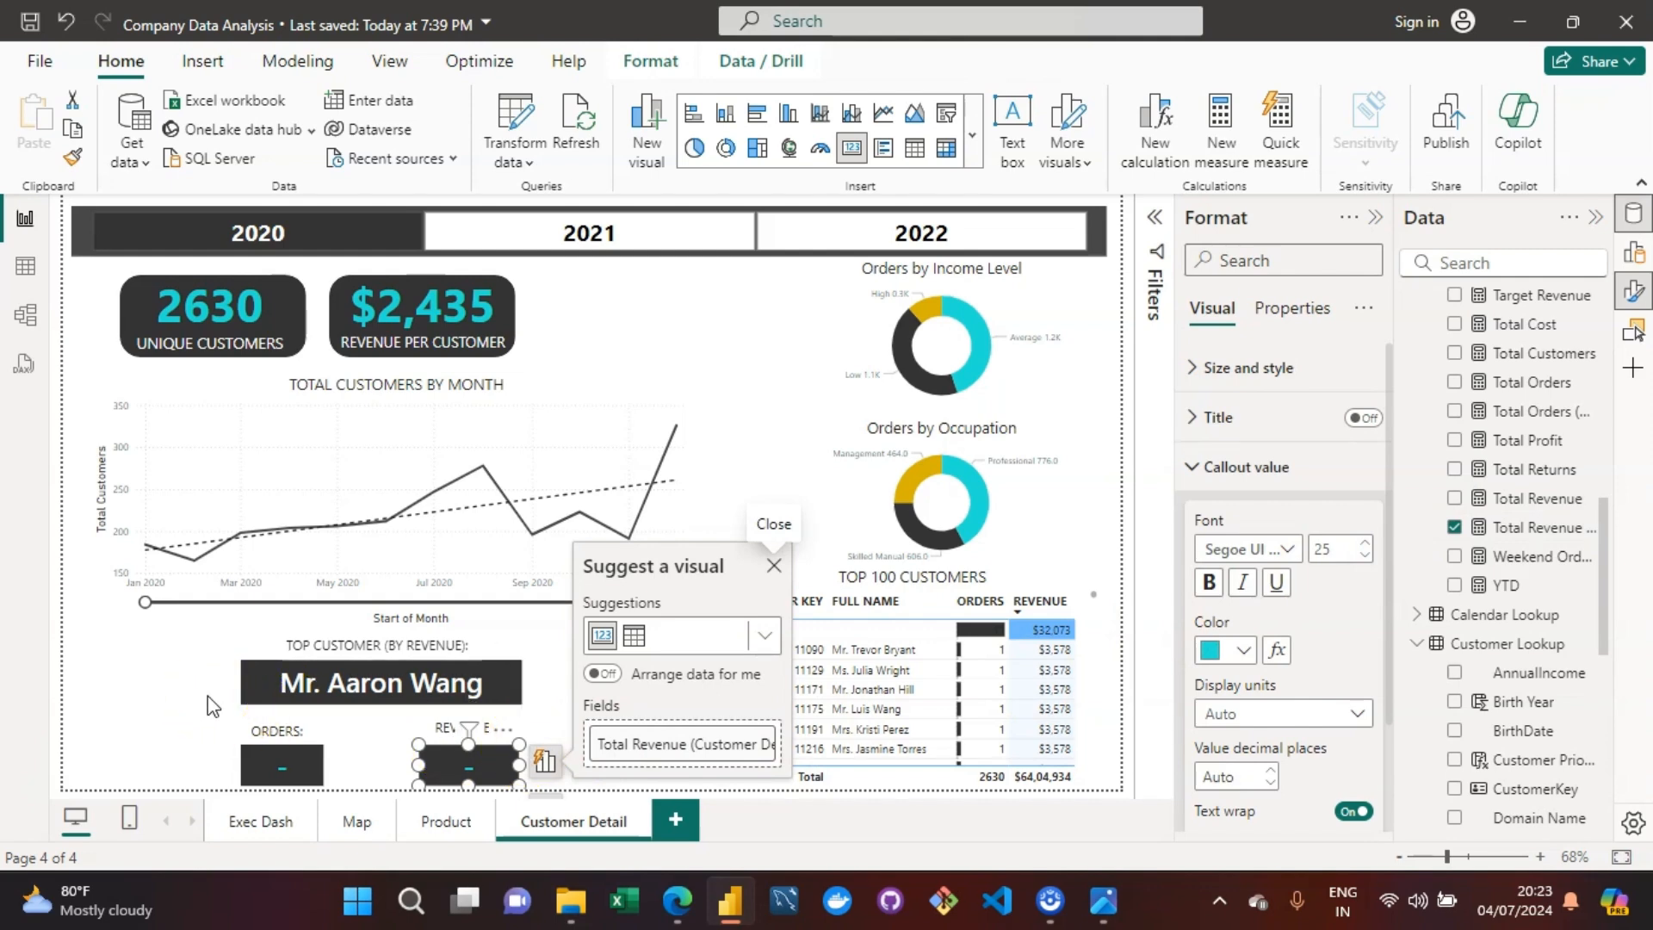
Step: Filter the page to 2021 and set the top customer's orders card to 0 value decimal places
click(542, 252)
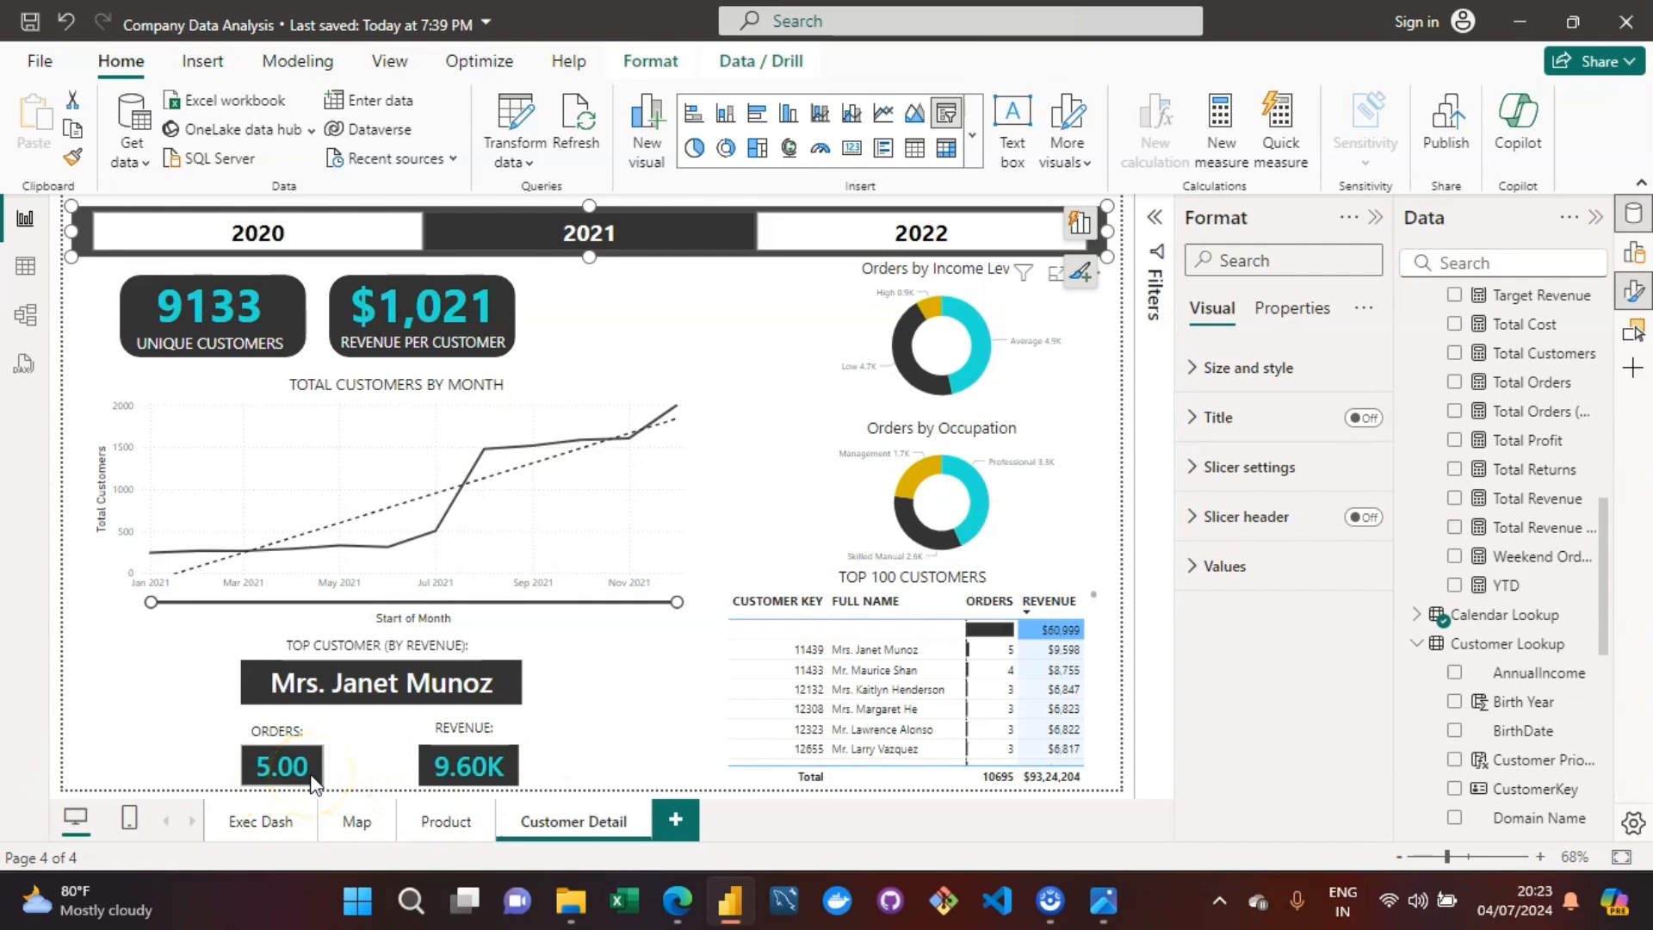
click(887, 650)
click(284, 766)
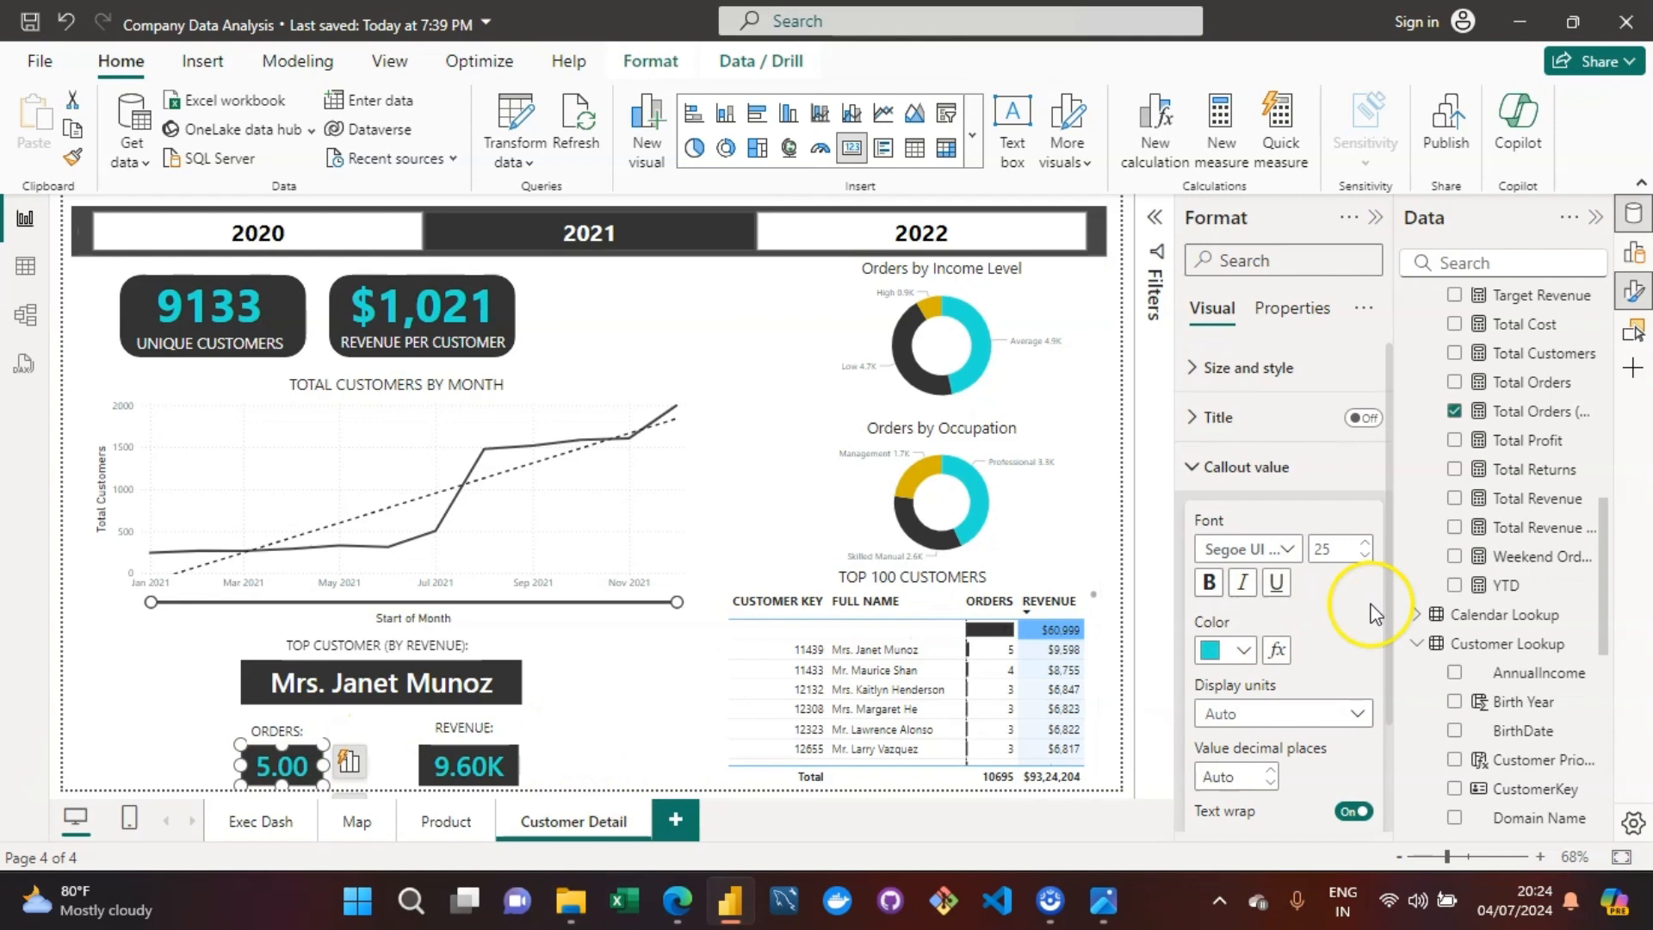
drag(1390, 612, 1368, 446)
drag(1387, 539, 1387, 746)
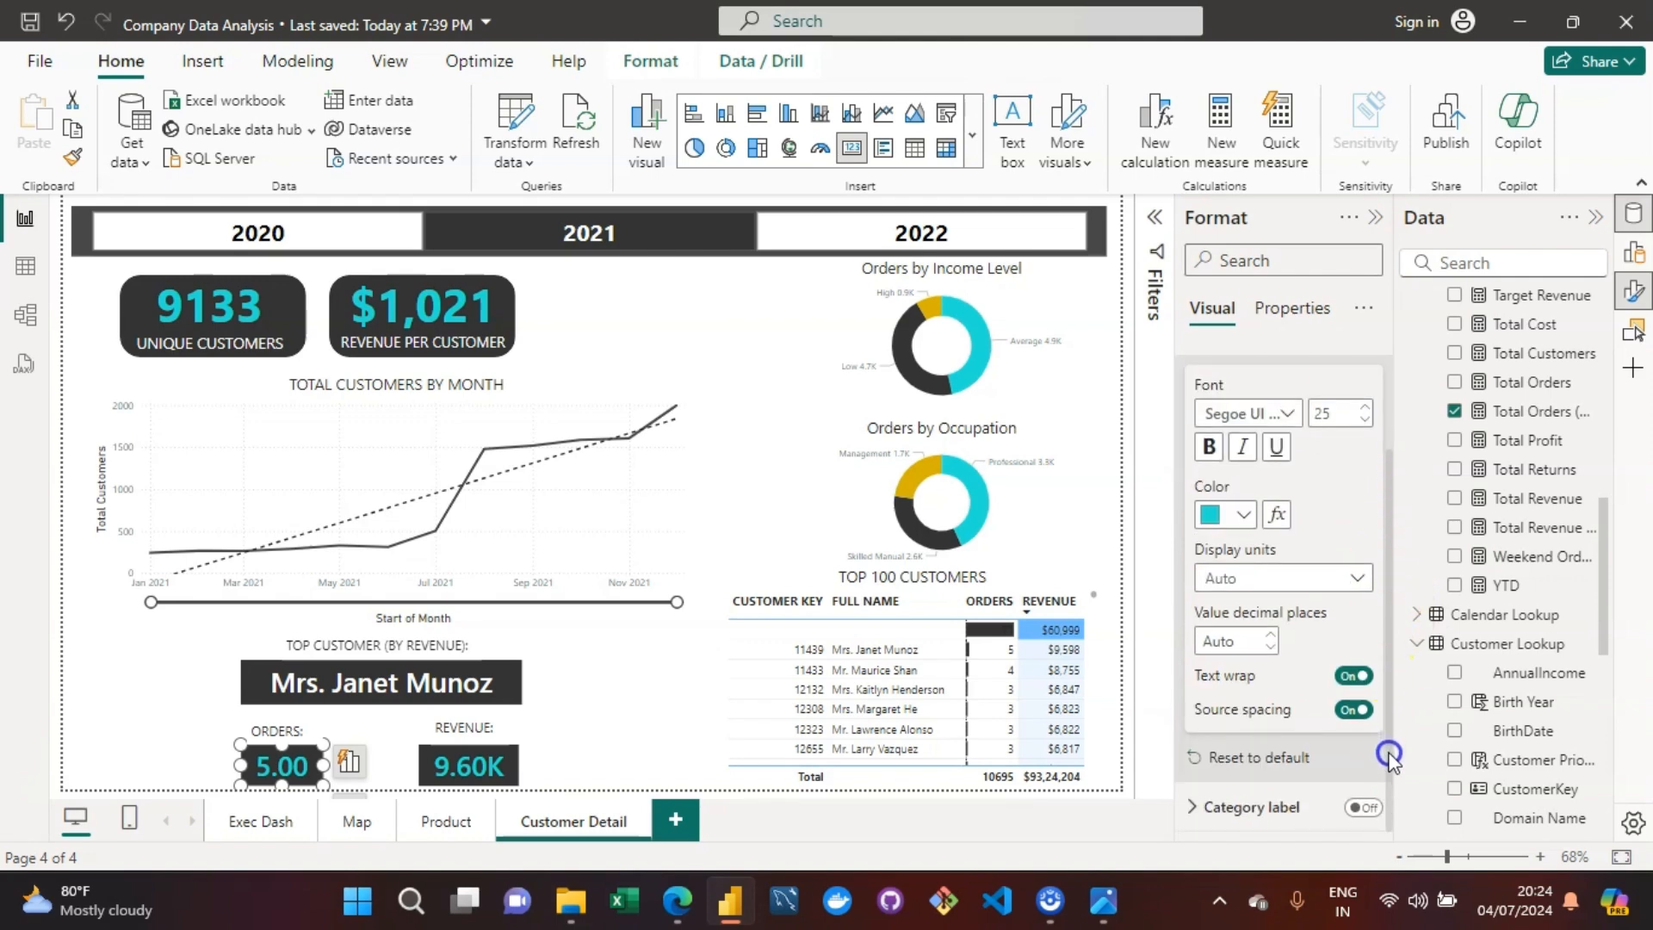
click(1231, 644)
text(0)
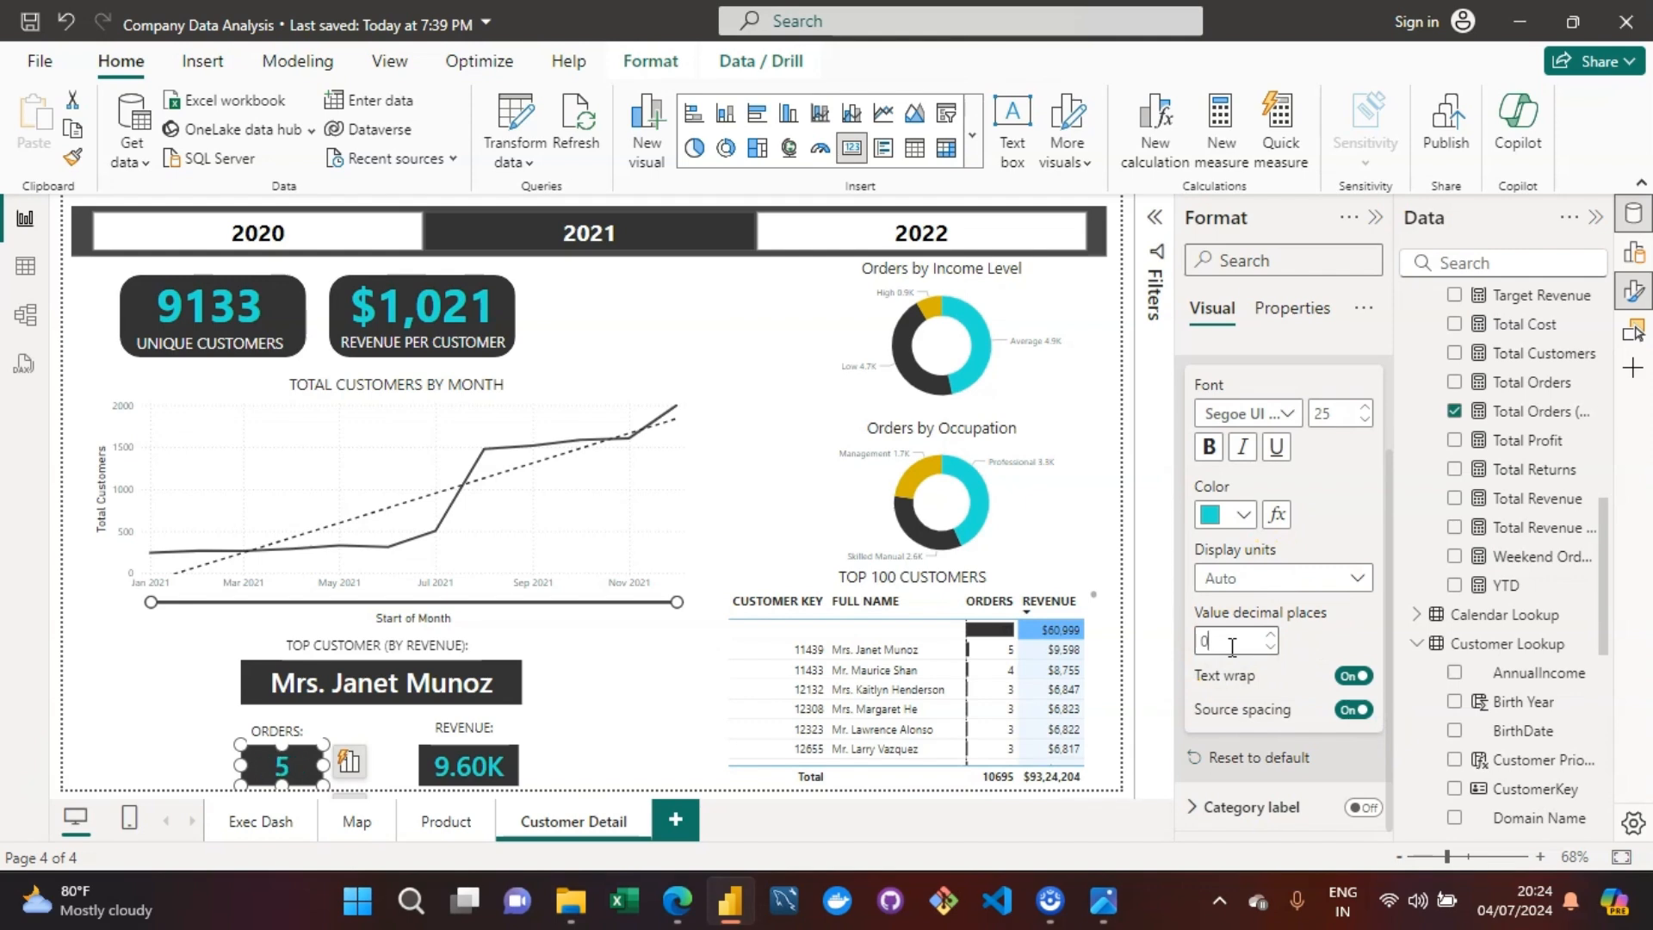
Step: Set the top customer's revenue card to 1 value decimal place and keep the card selected
click(502, 763)
click(1216, 661)
text(1)
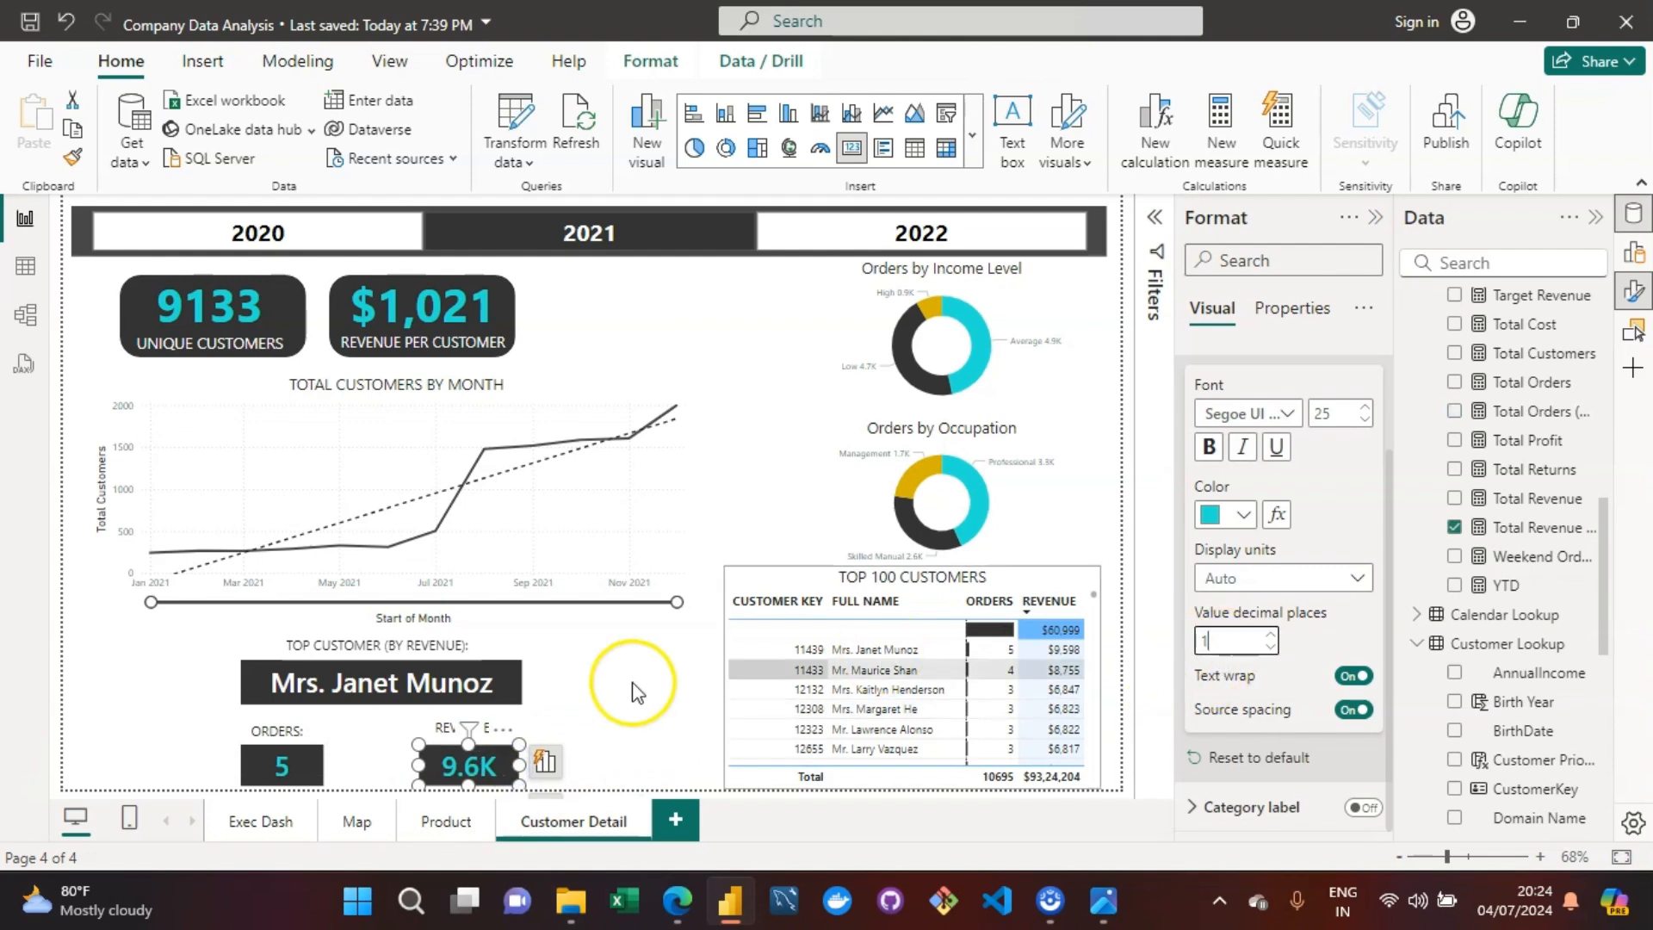
click(673, 696)
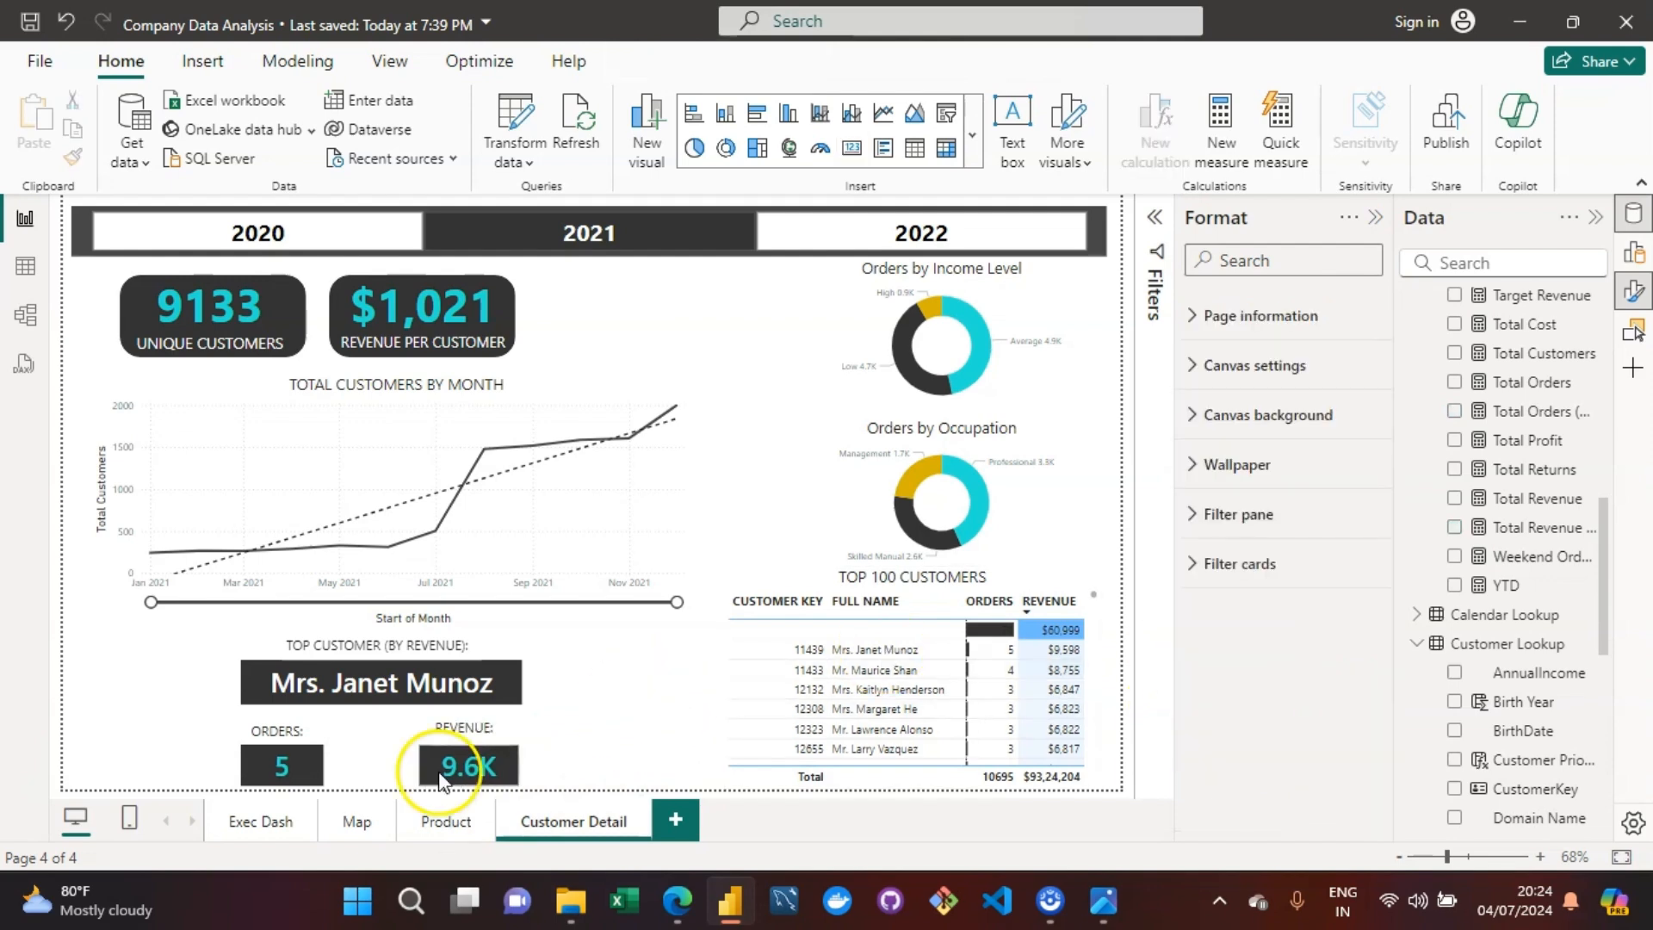
click(489, 763)
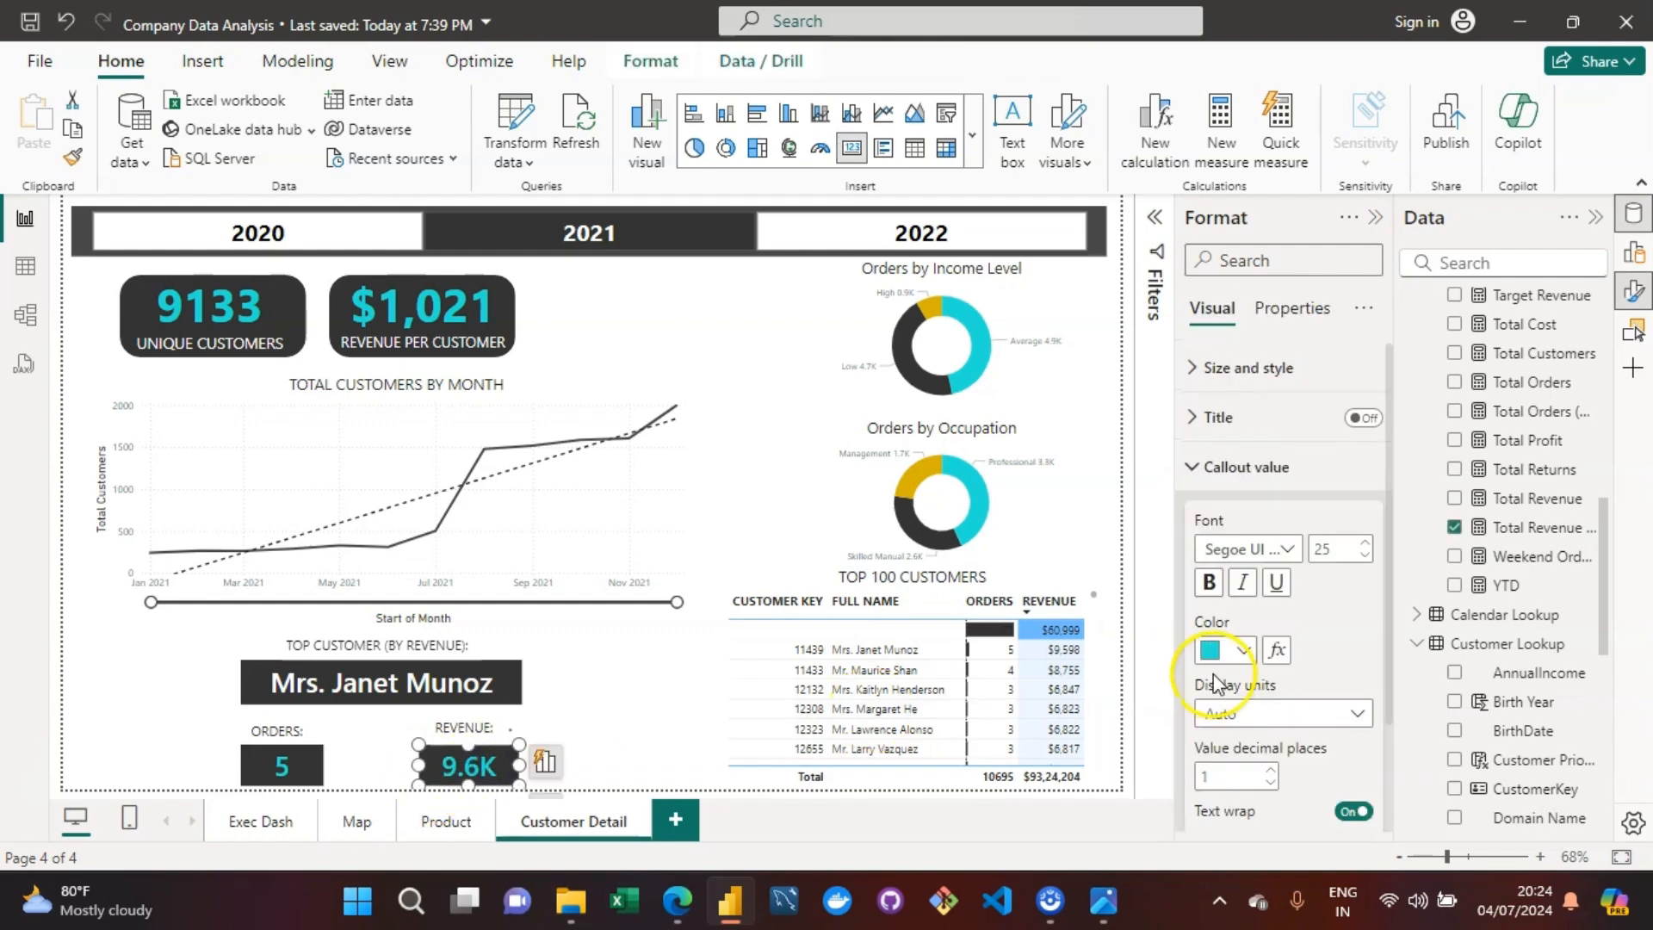
Step: Set the top customer's revenue card to 2 value decimal places and deselect the card
click(1219, 775)
text(2)
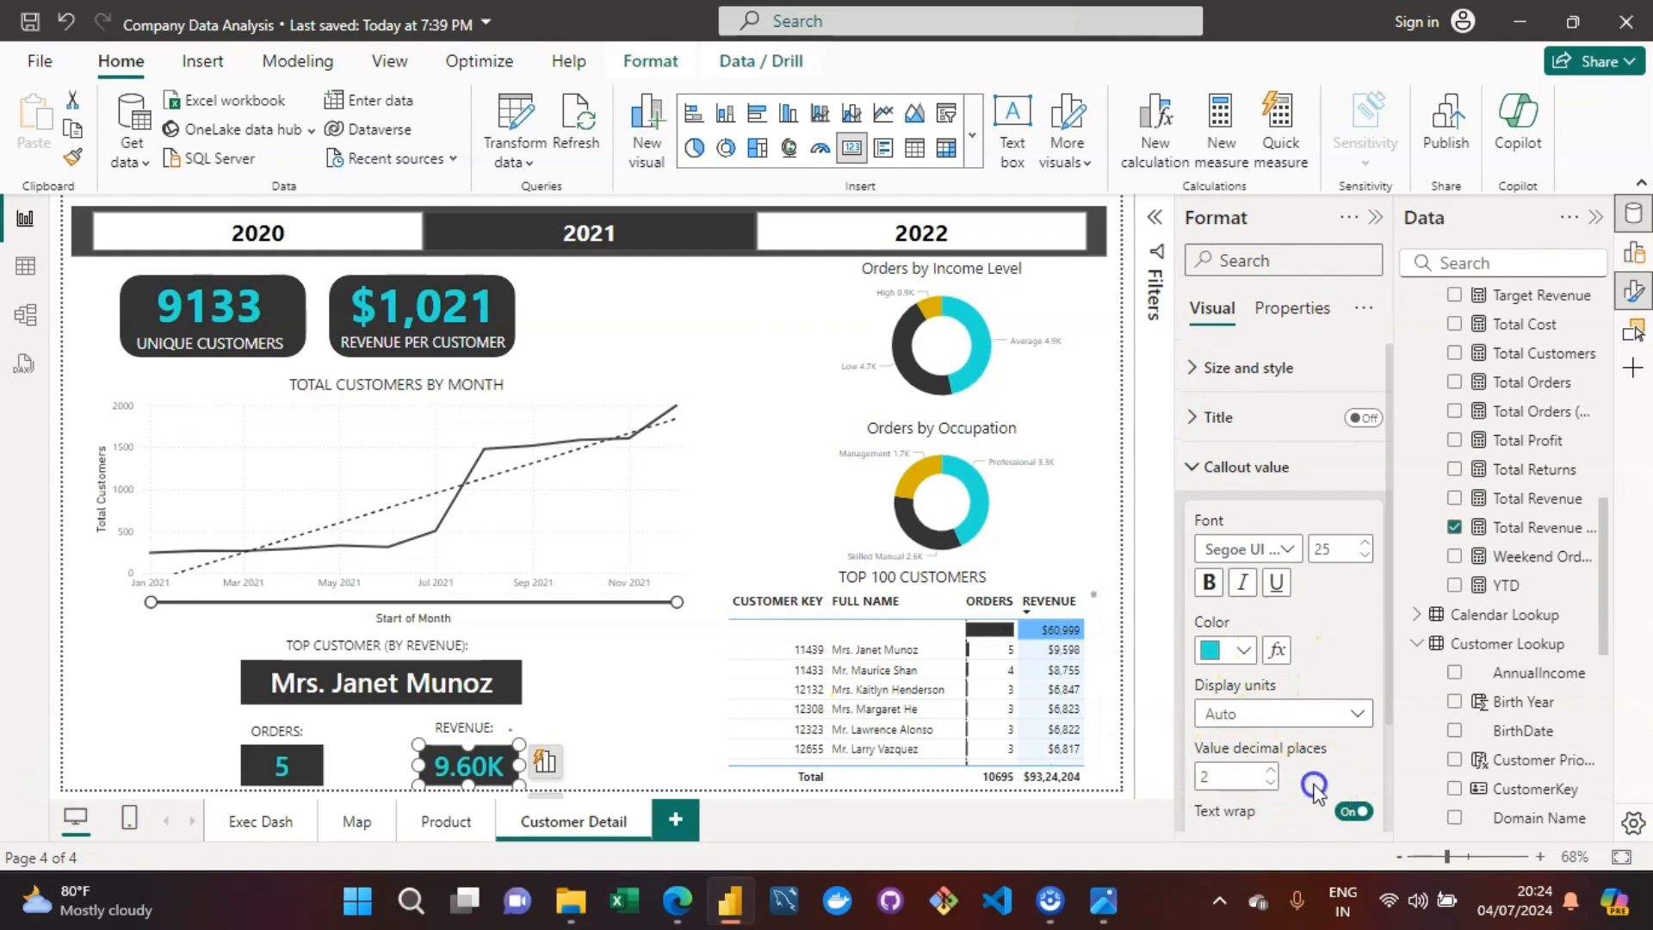
click(617, 746)
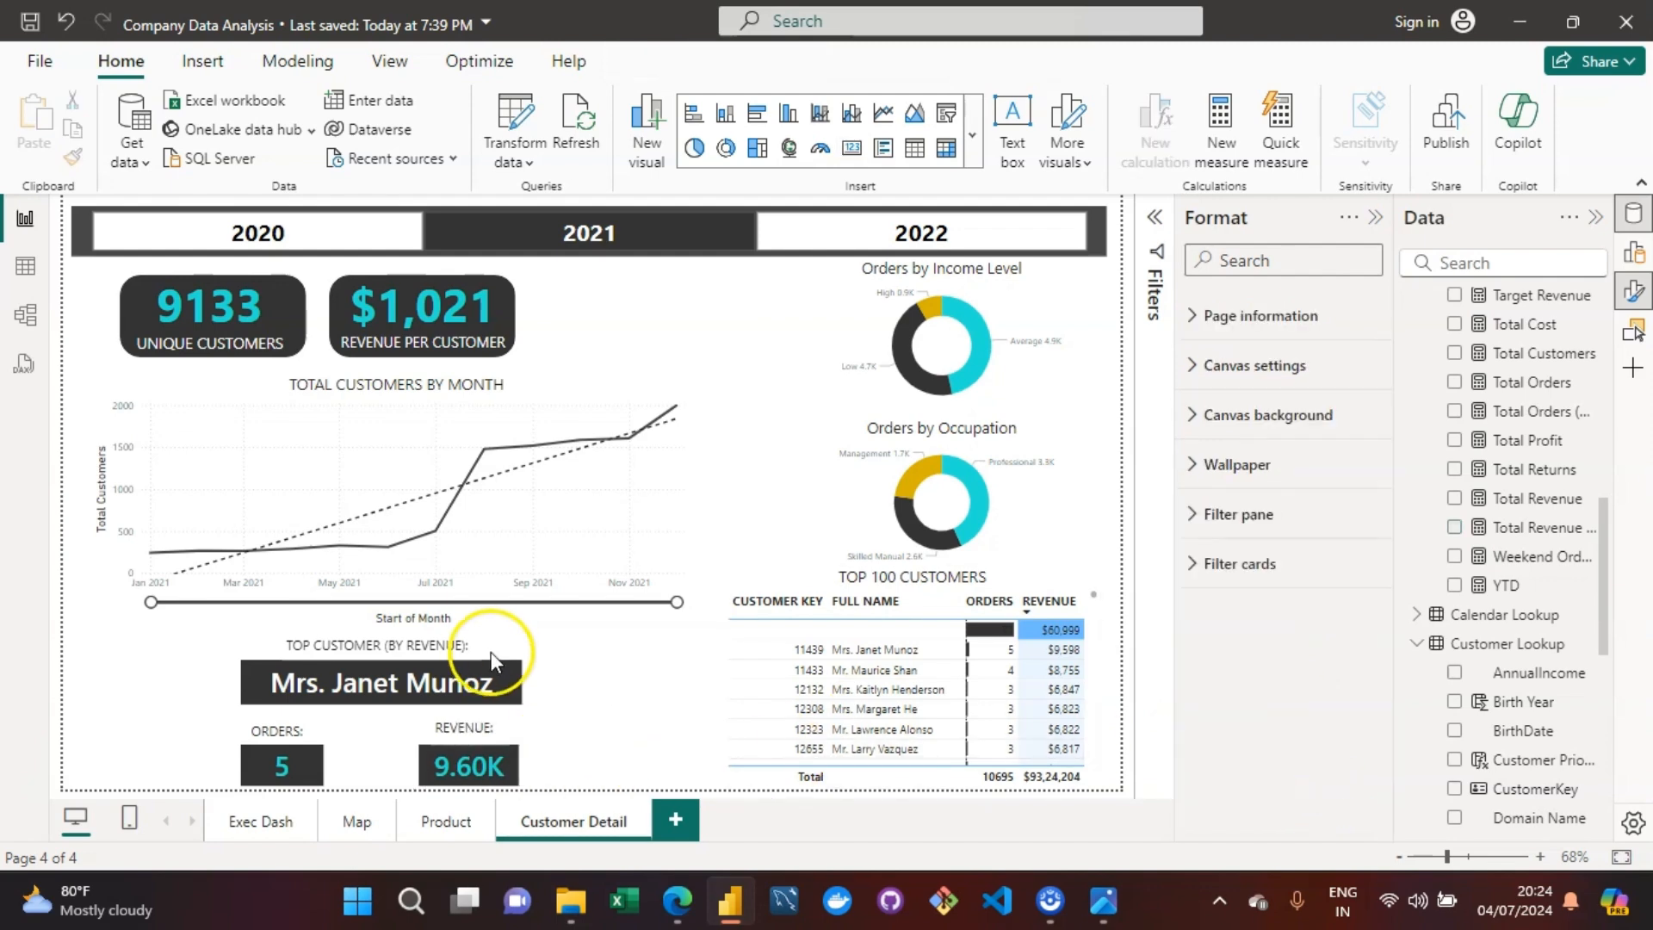
Step: With the top customer's name card selected, create a new measure in the Table Measure table
click(515, 700)
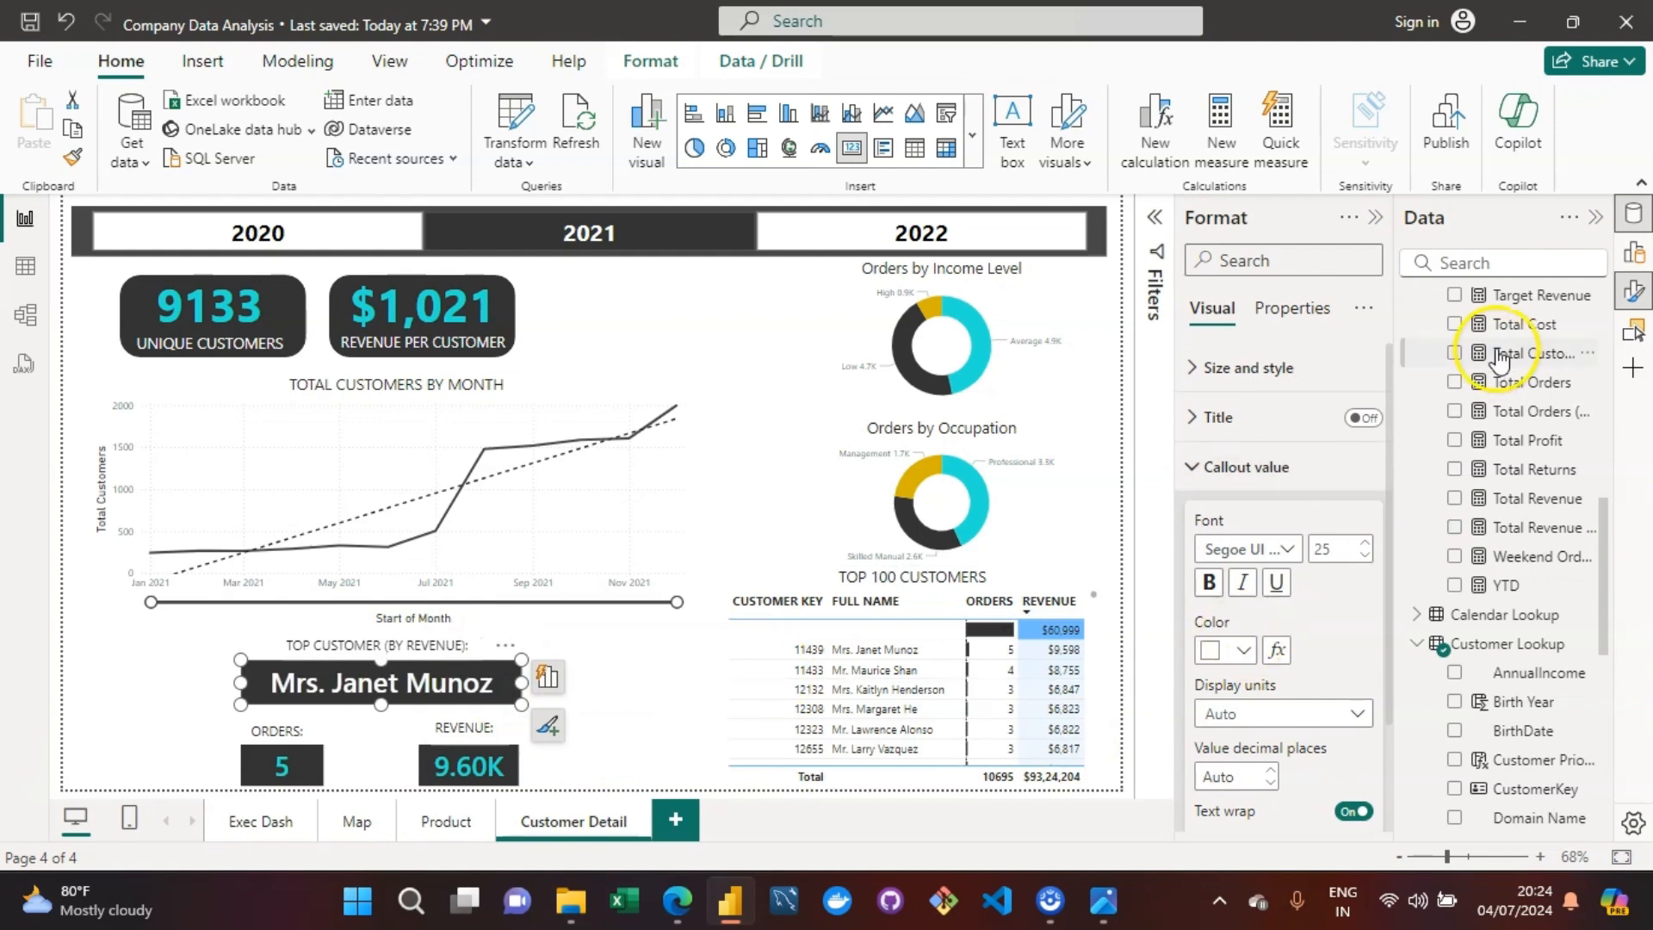
drag(1613, 542, 1625, 331)
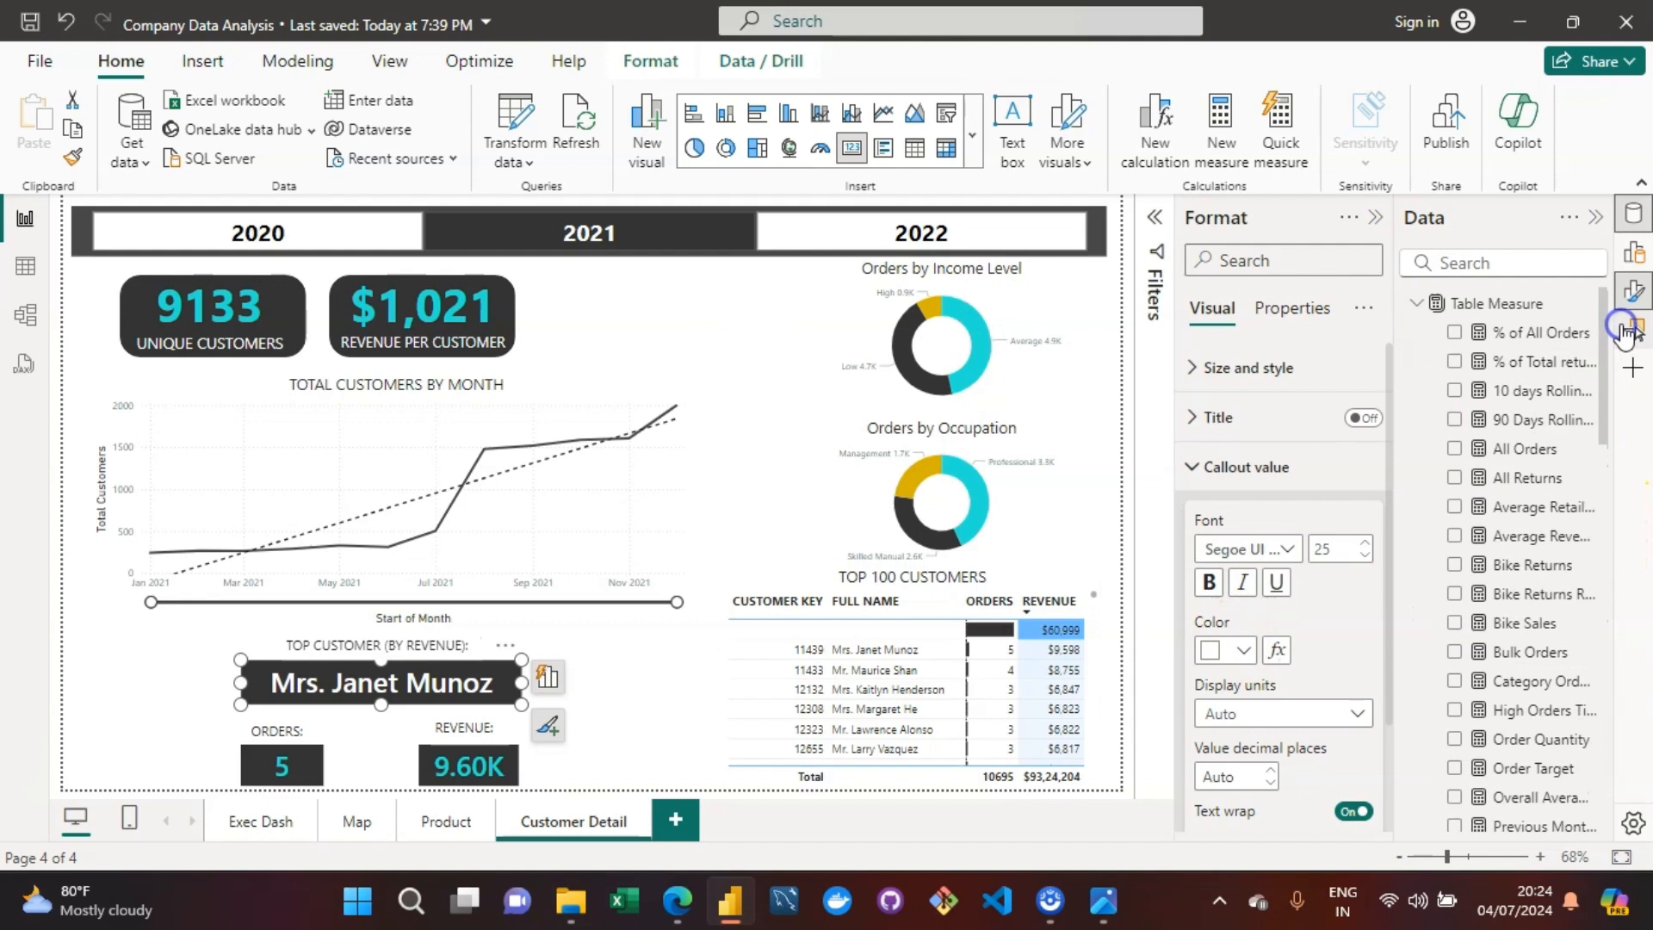
click(1497, 311)
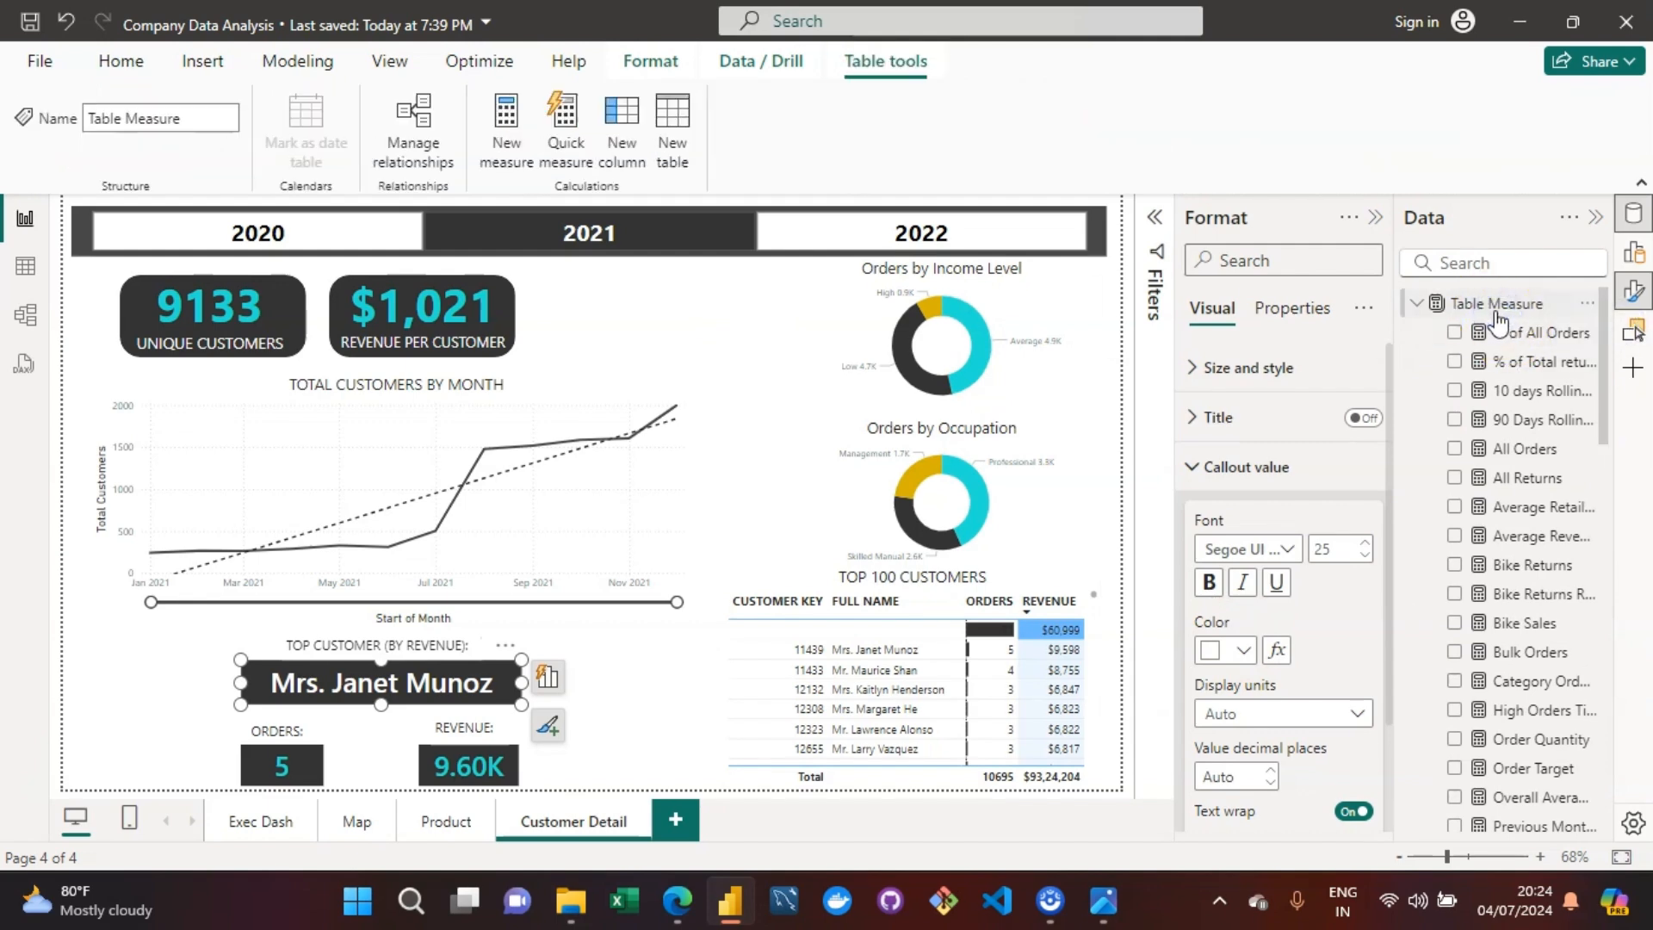
click(519, 154)
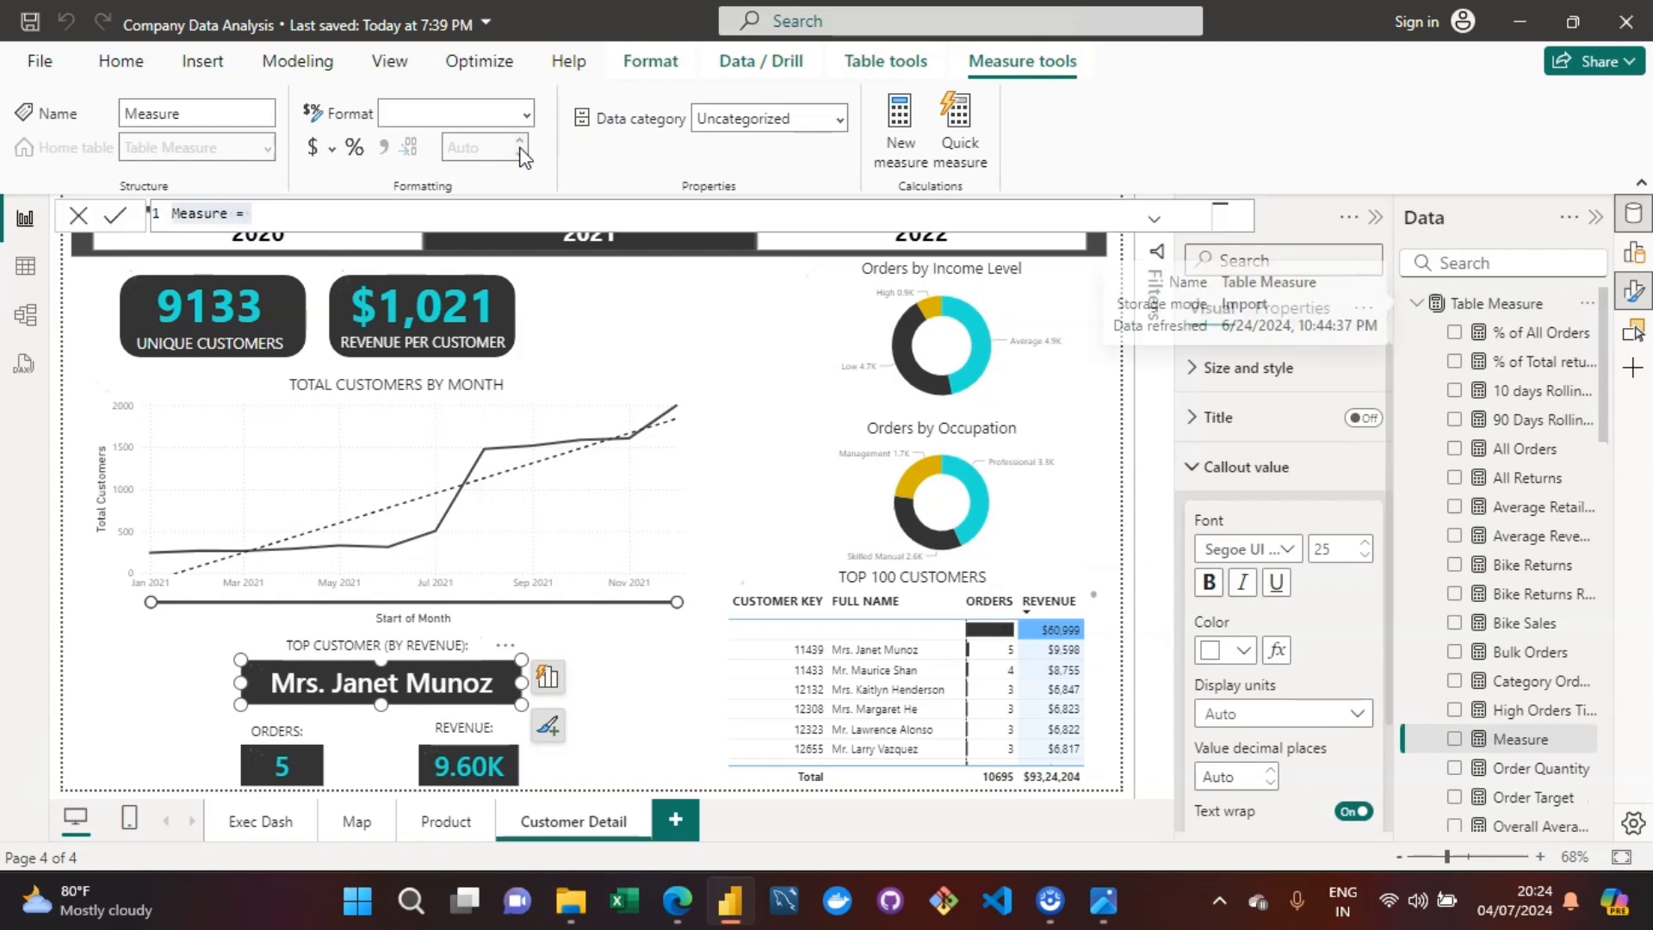
Step: Name the new measure Full Name (Customer Detail) in its formula
key(Left)
key(Right)
key(Right)
key(Right)
key(Right)
key(Right)
key(Right)
key(Right)
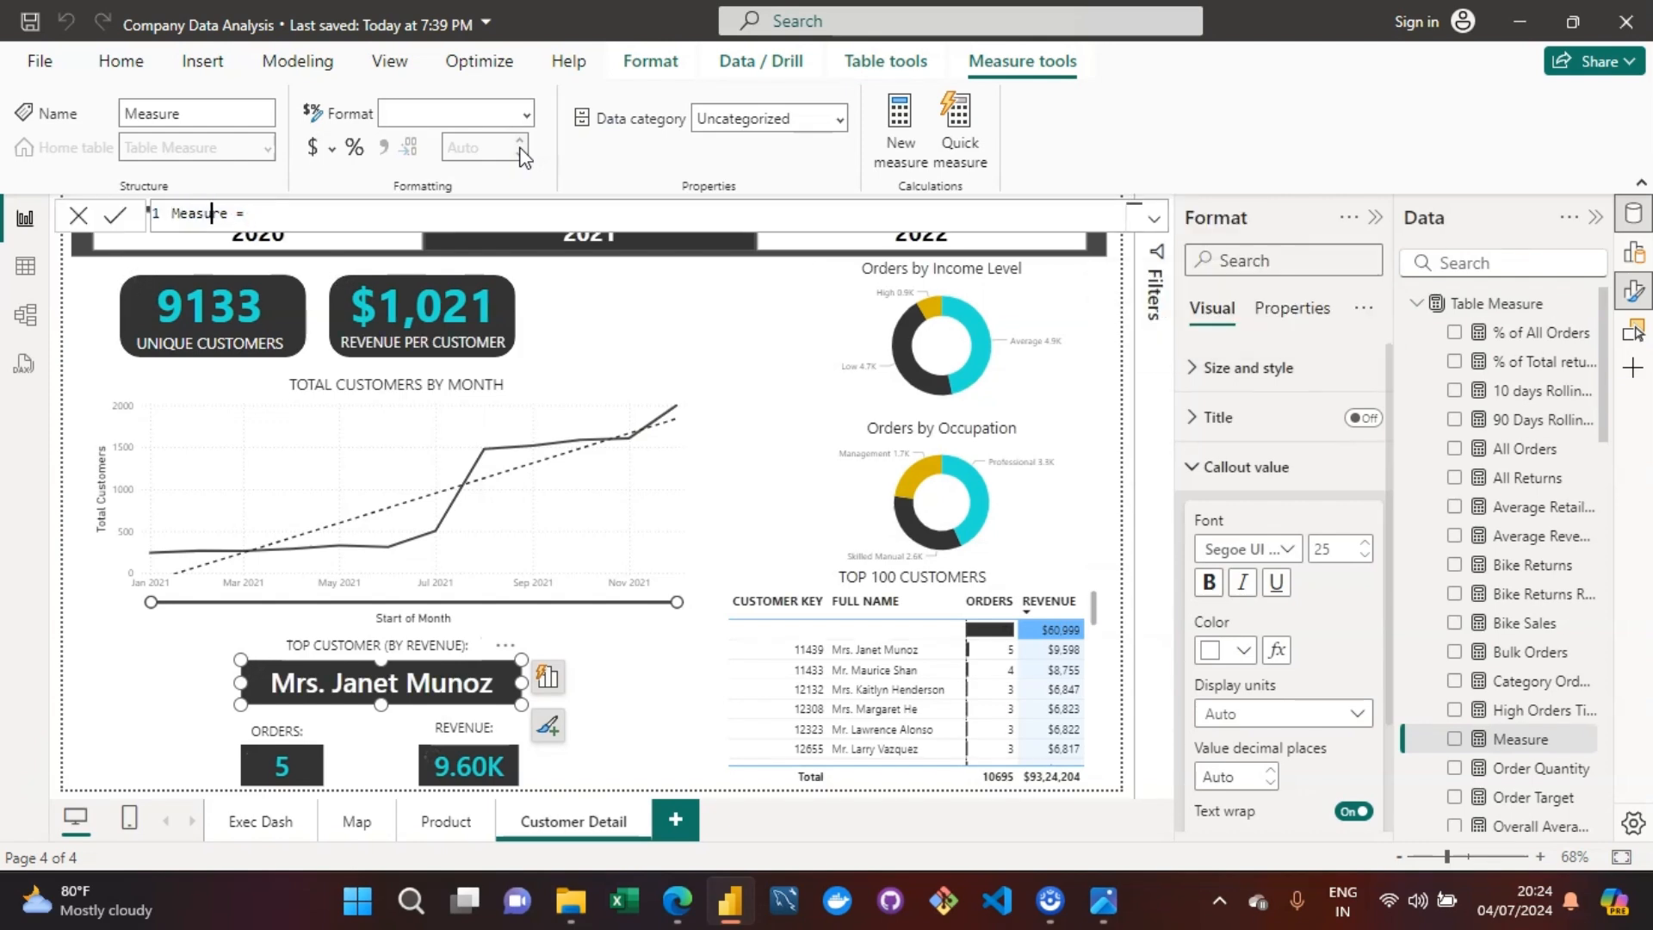
key(BackSpace)
key(BackSpace)
key(BackSpace)
key(BackSpace)
key(BackSpace)
key(BackSpace)
key(BackSpace)
text(Full Name (Customer Detail )
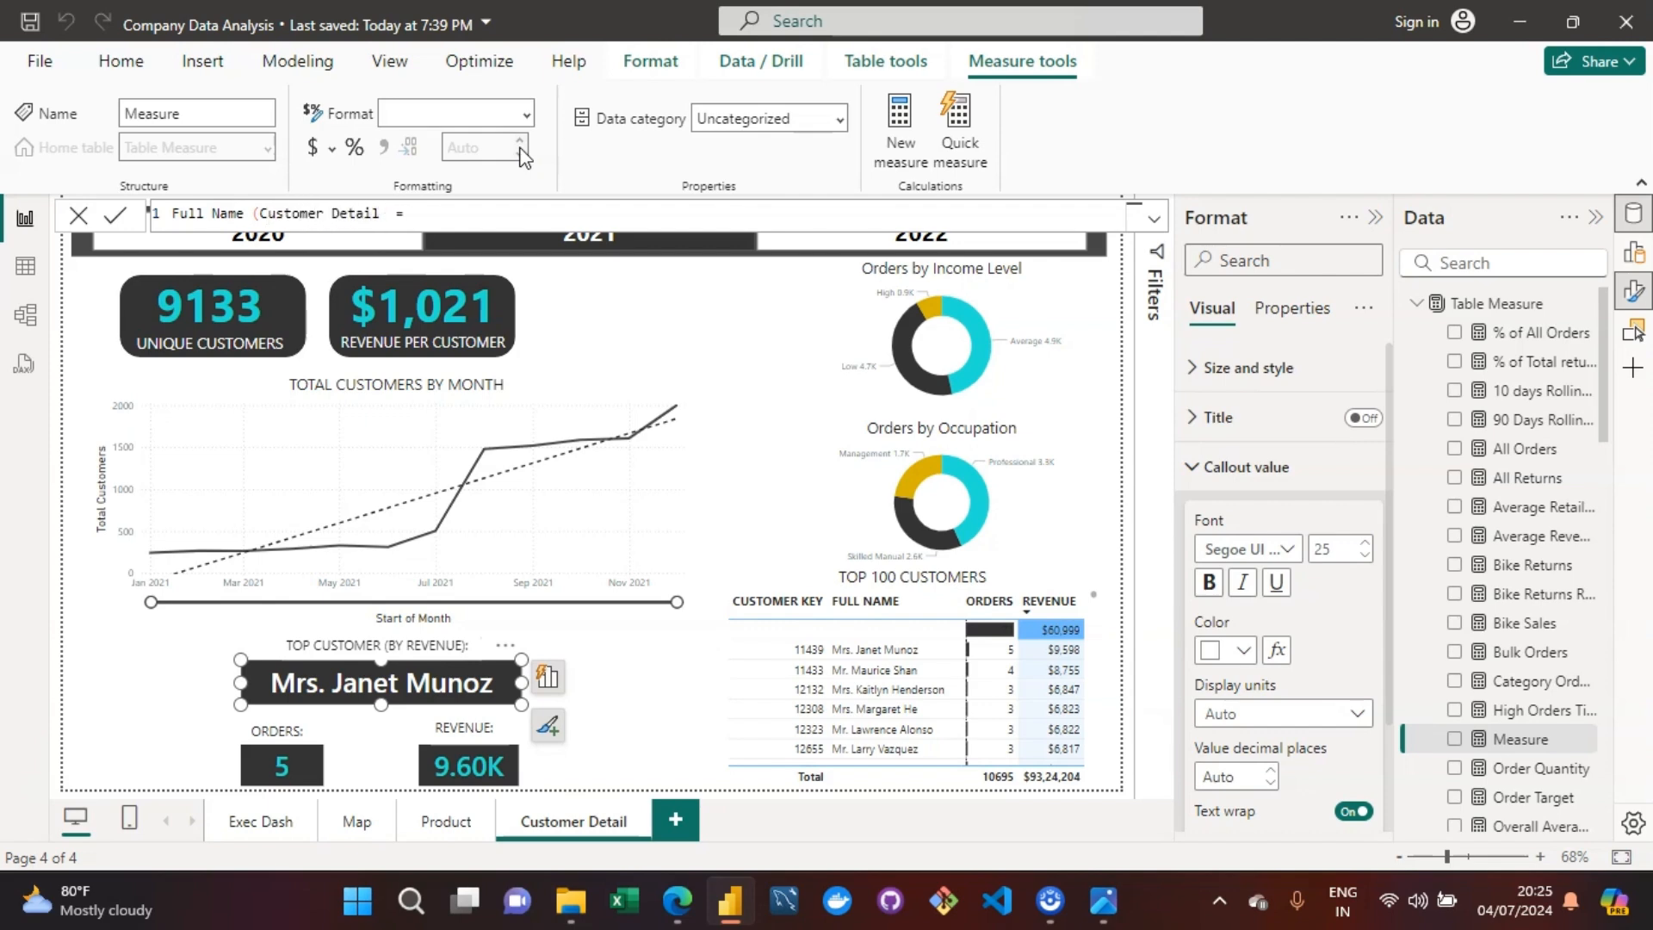
text())
Step: Begin the measure's formula with an IF whose condition is HASONEVALUE on 'Customer Lookup'[CustomerKey]
key(End)
text(IF(has)
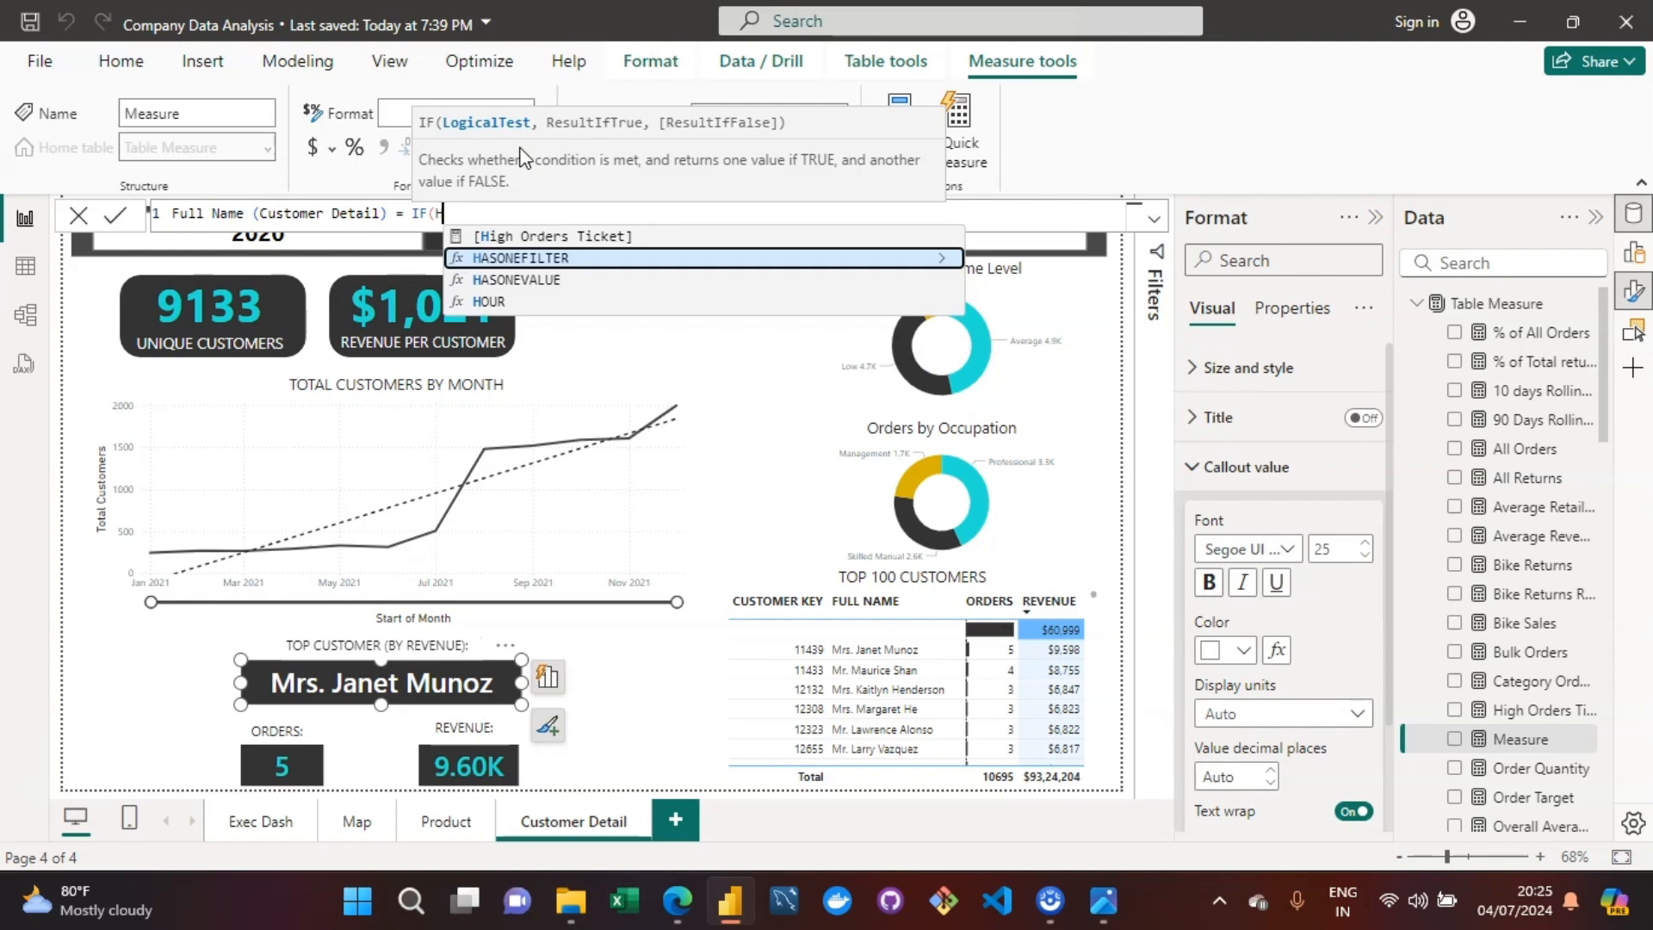
key(Down)
key(Tab)
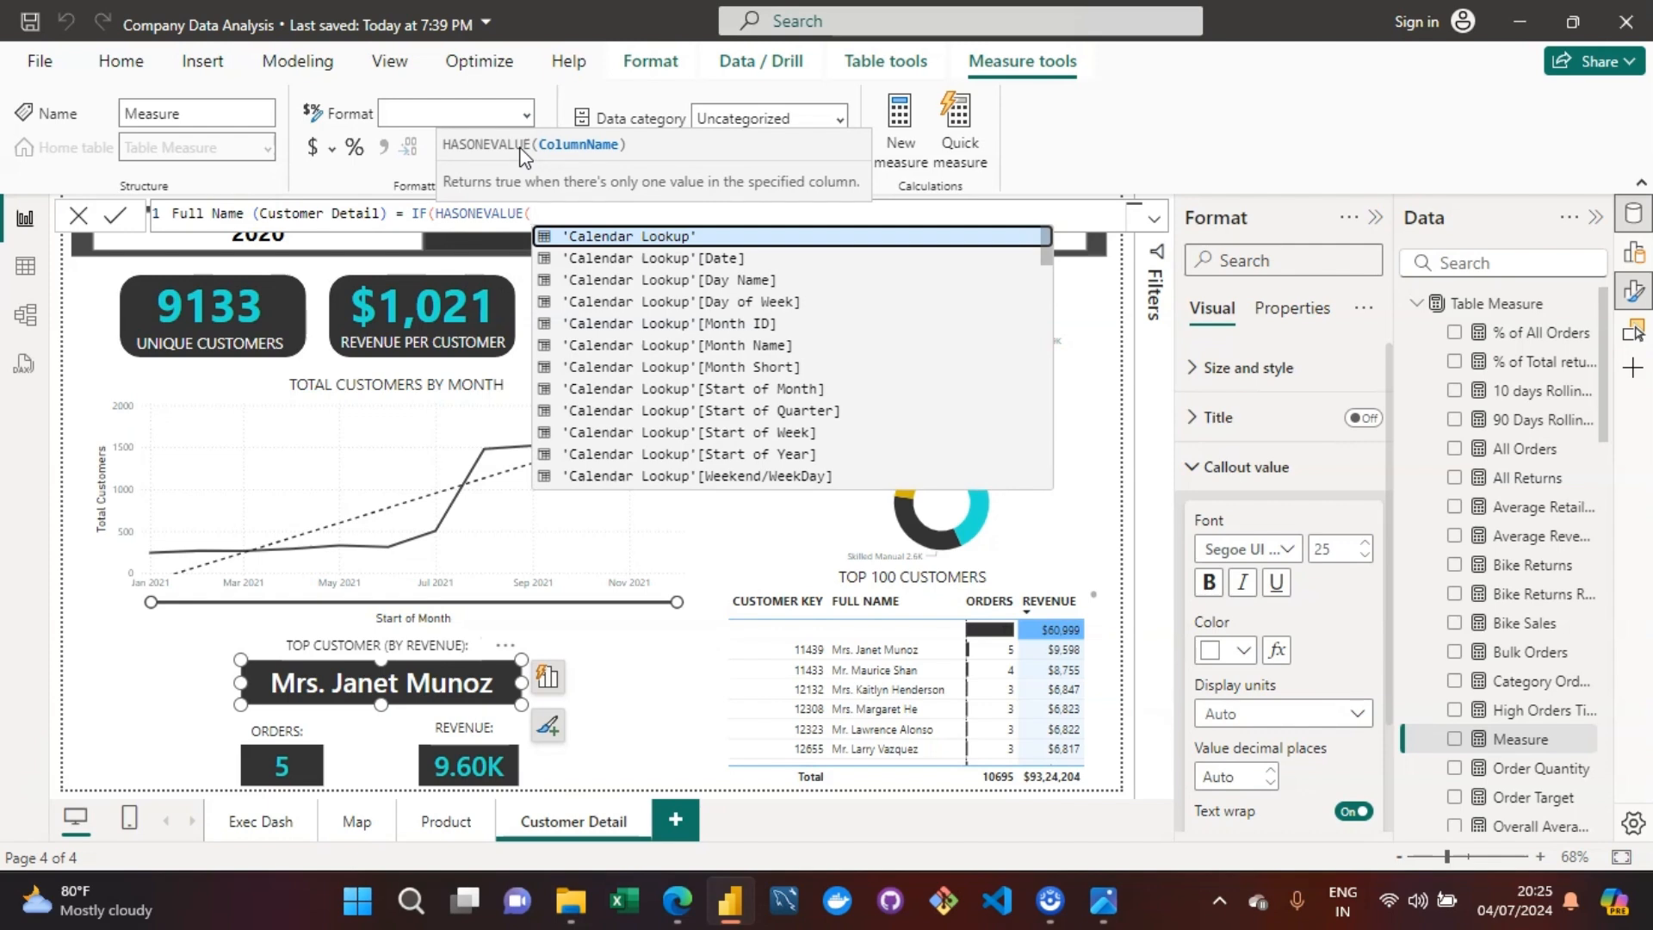
text(customer)
key(Down)
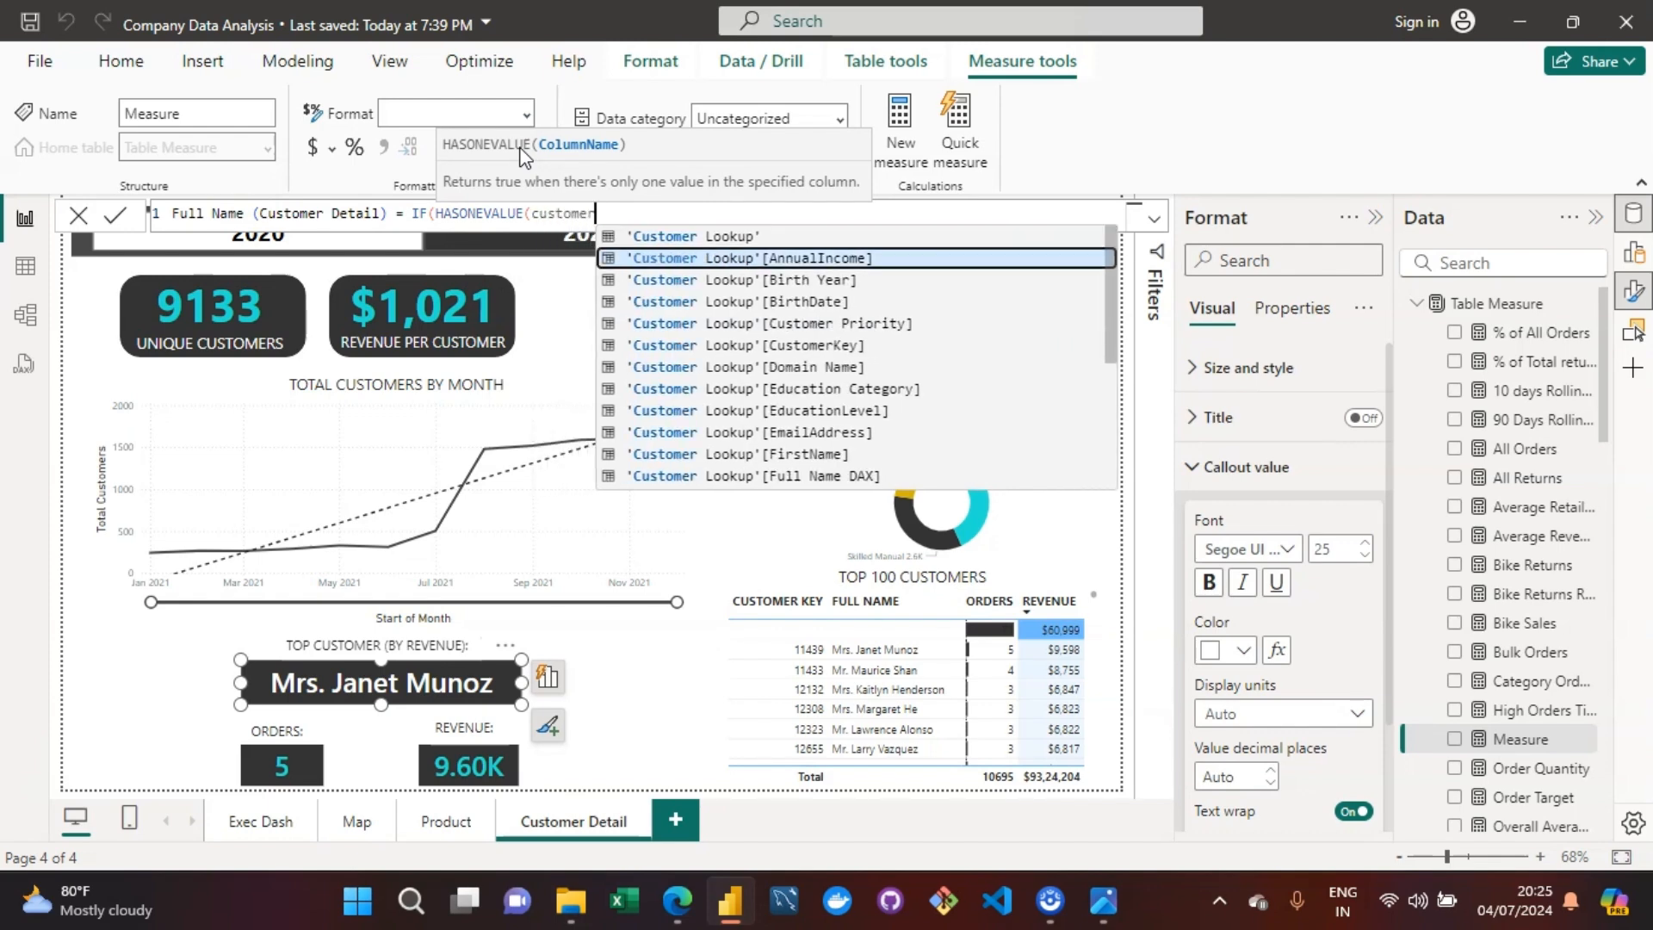
key(Down)
key(Down)
key(Down)
key(Down)
key(Down)
key(Down)
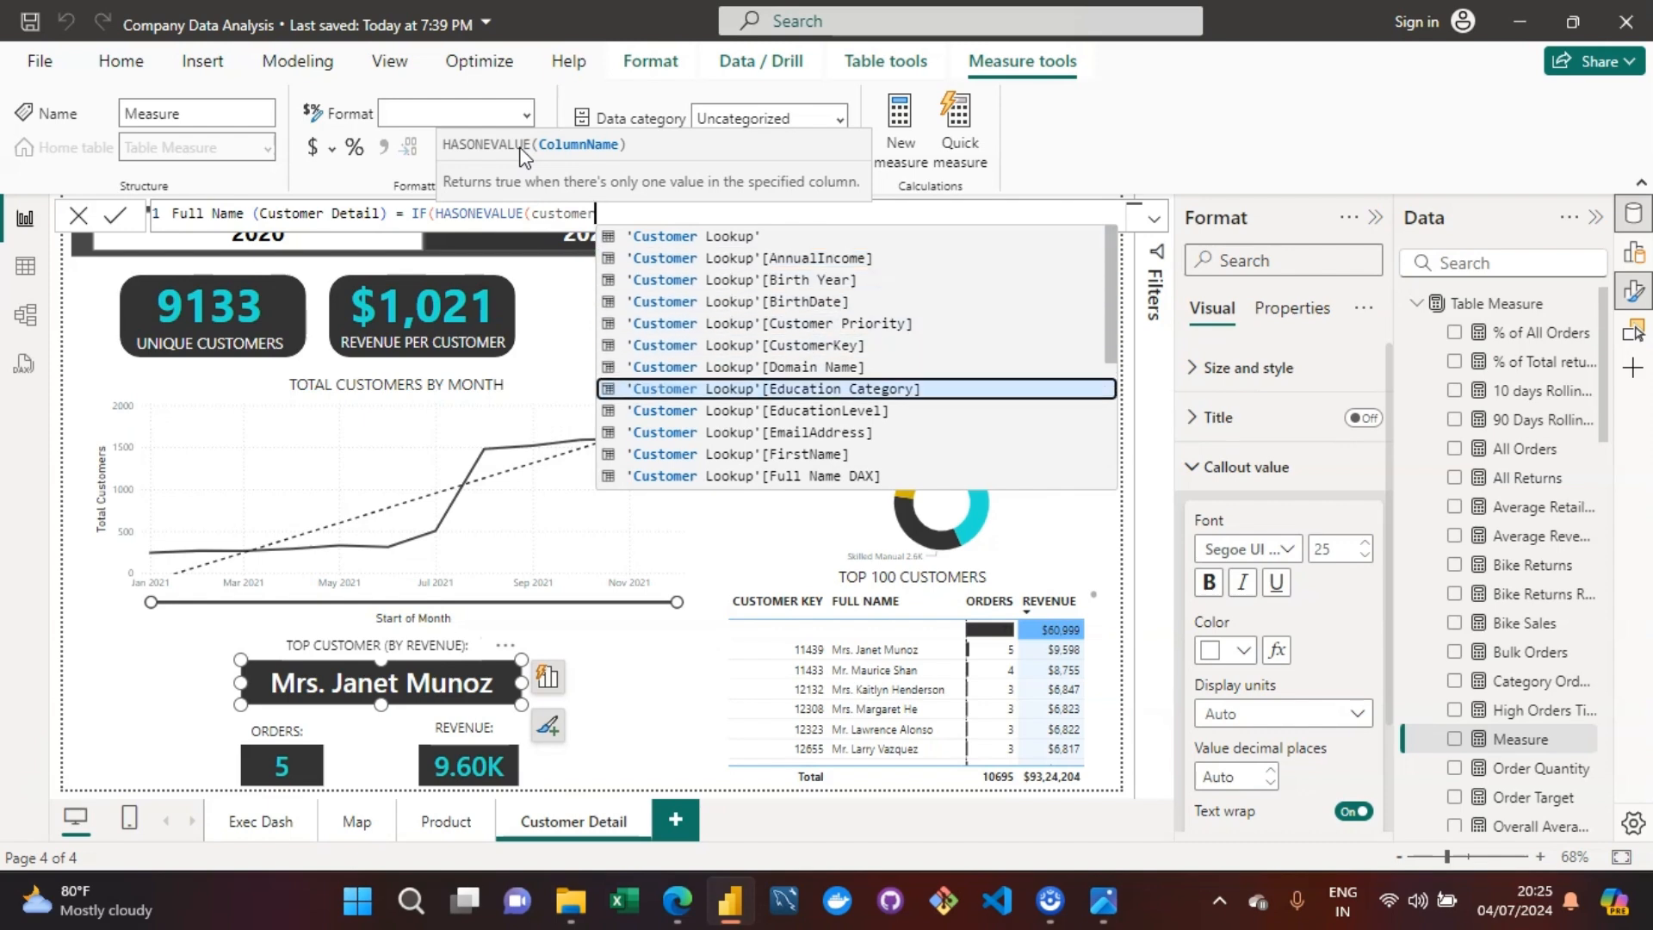
text(look)
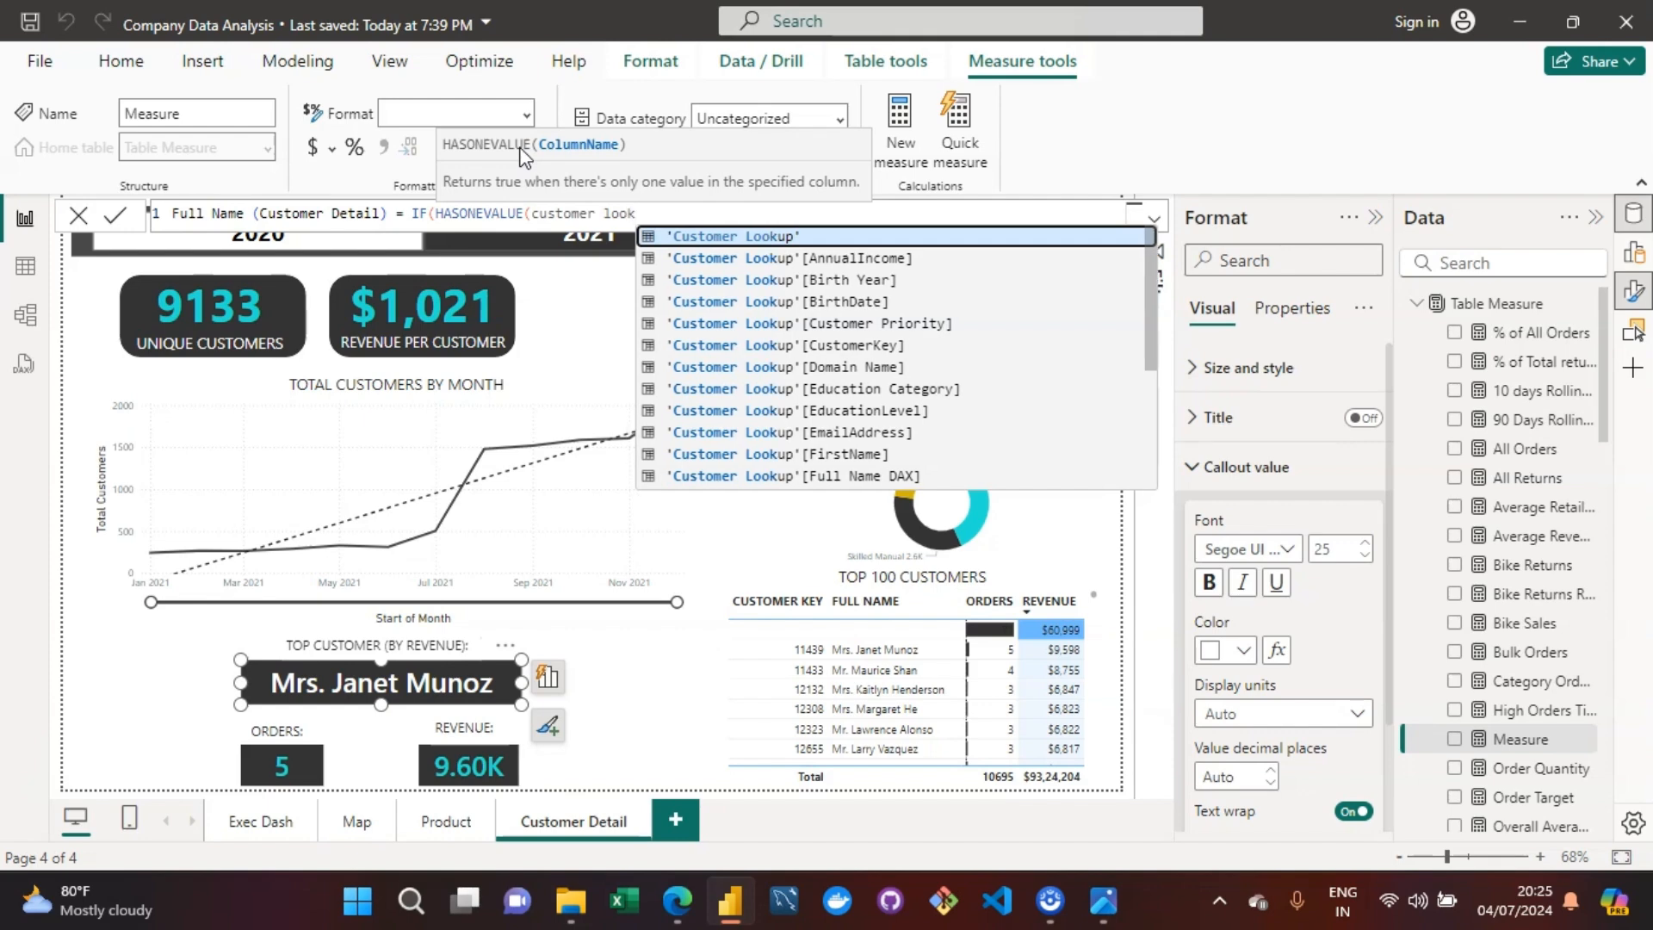
text(up)
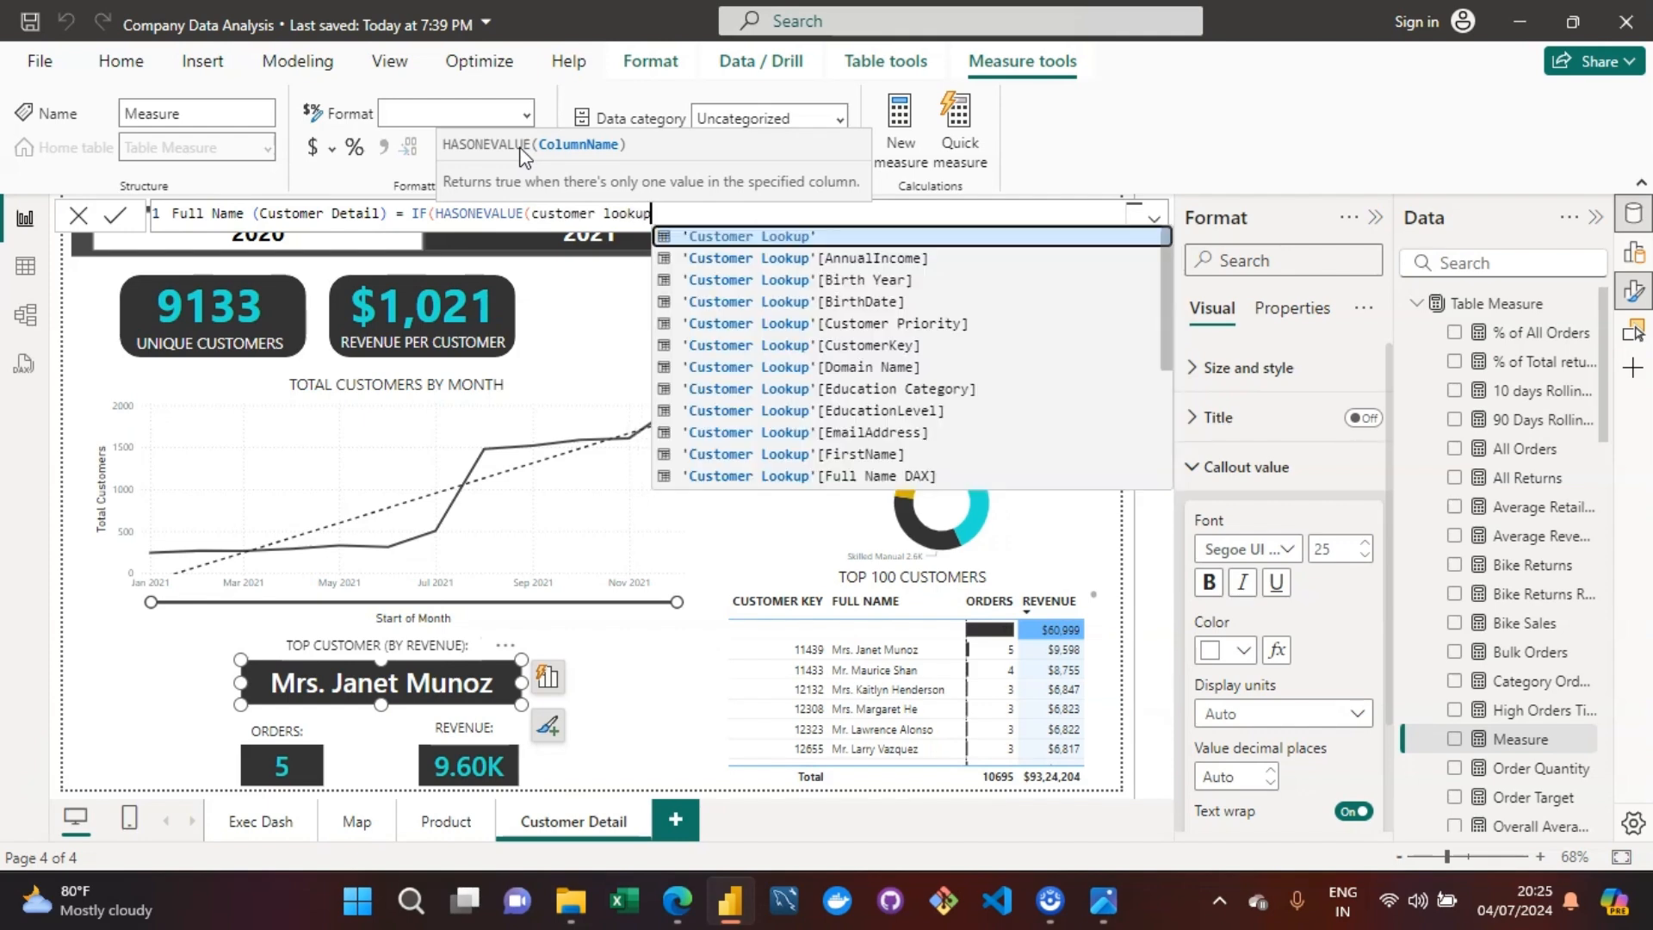
key(Down)
key(Down)
key(Down)
key(Down)
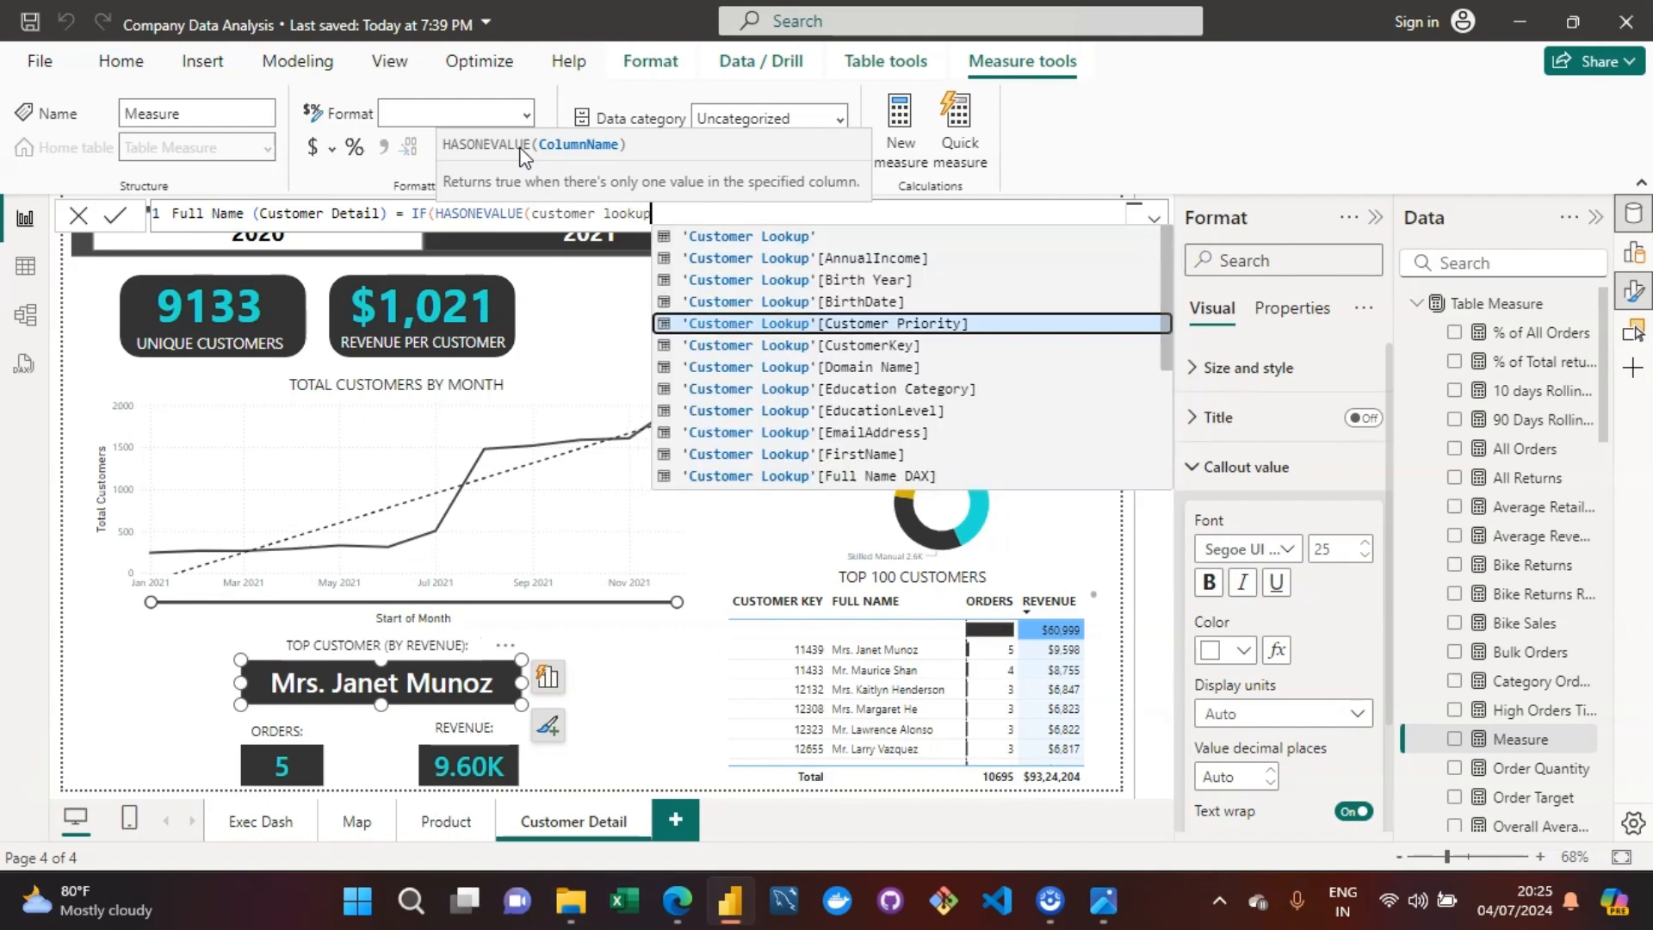
key(Down)
key(Tab)
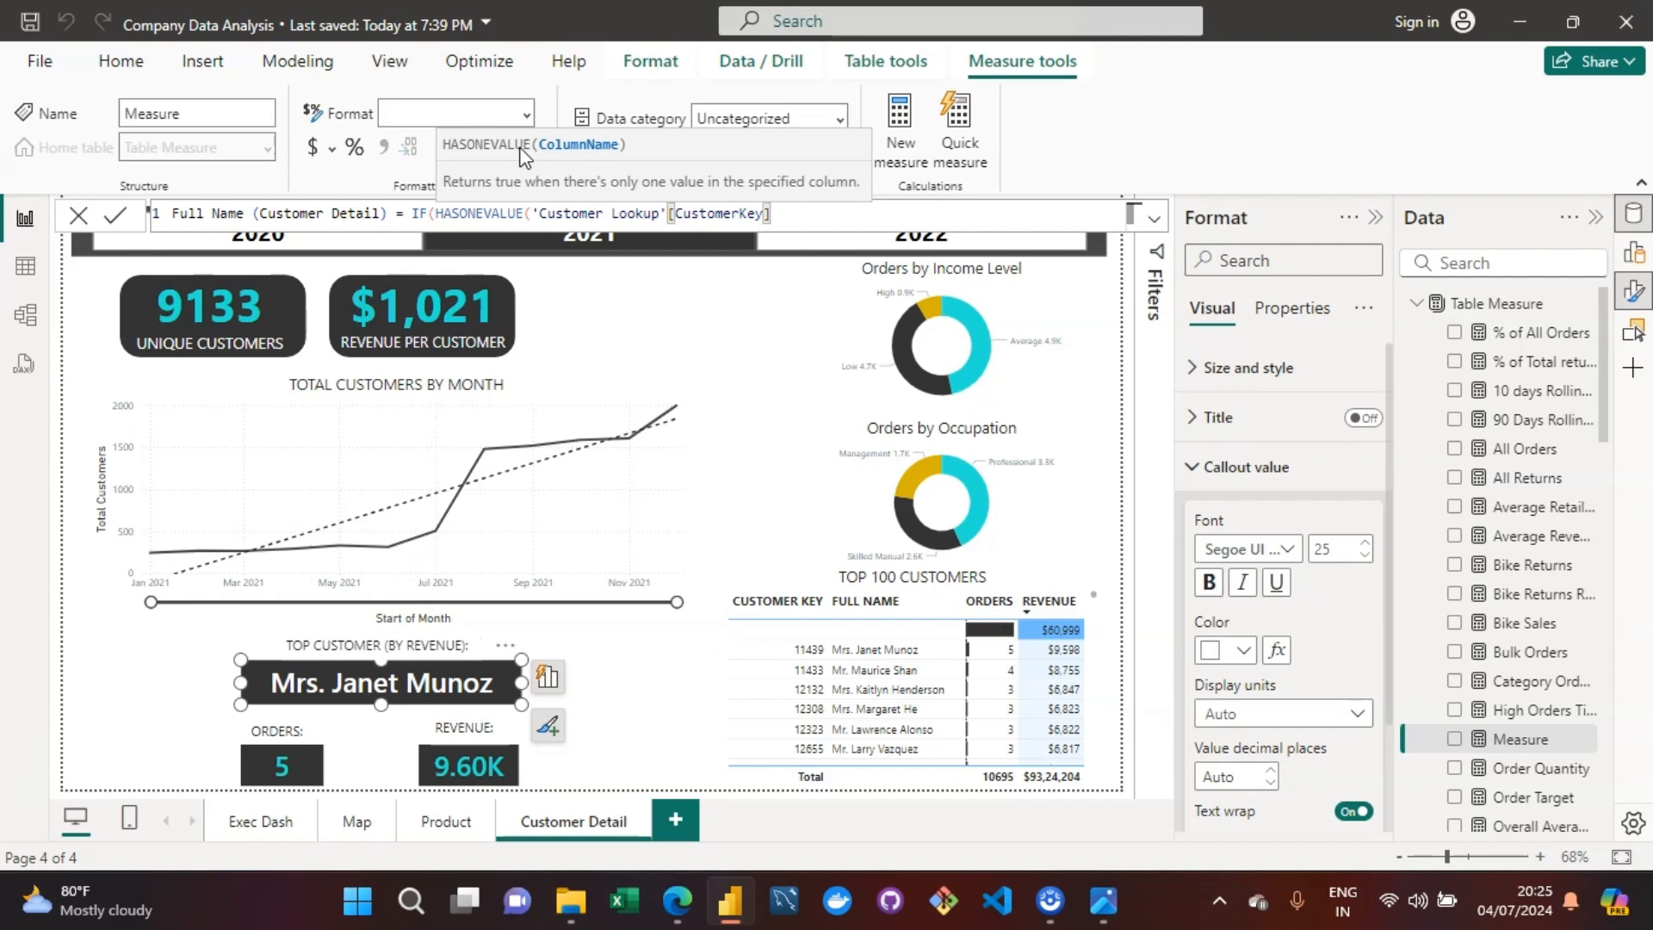
Step: Add MAX('Customer Lookup'[FirstName]) as the IF's result when true
text(,MAX)
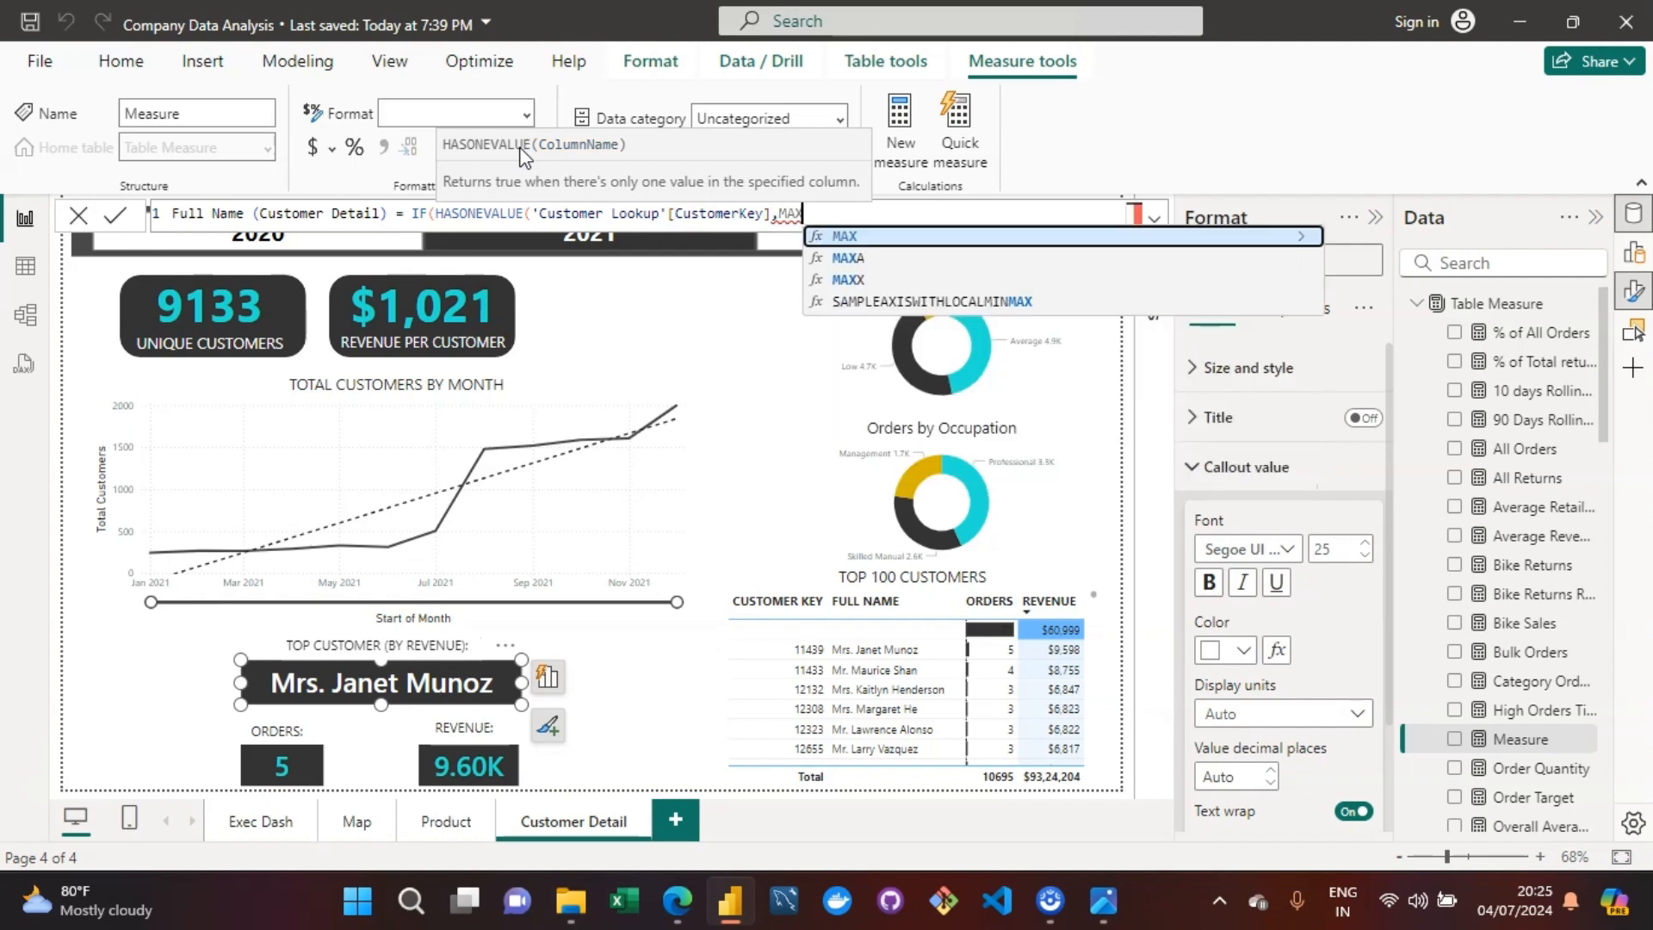
text(()
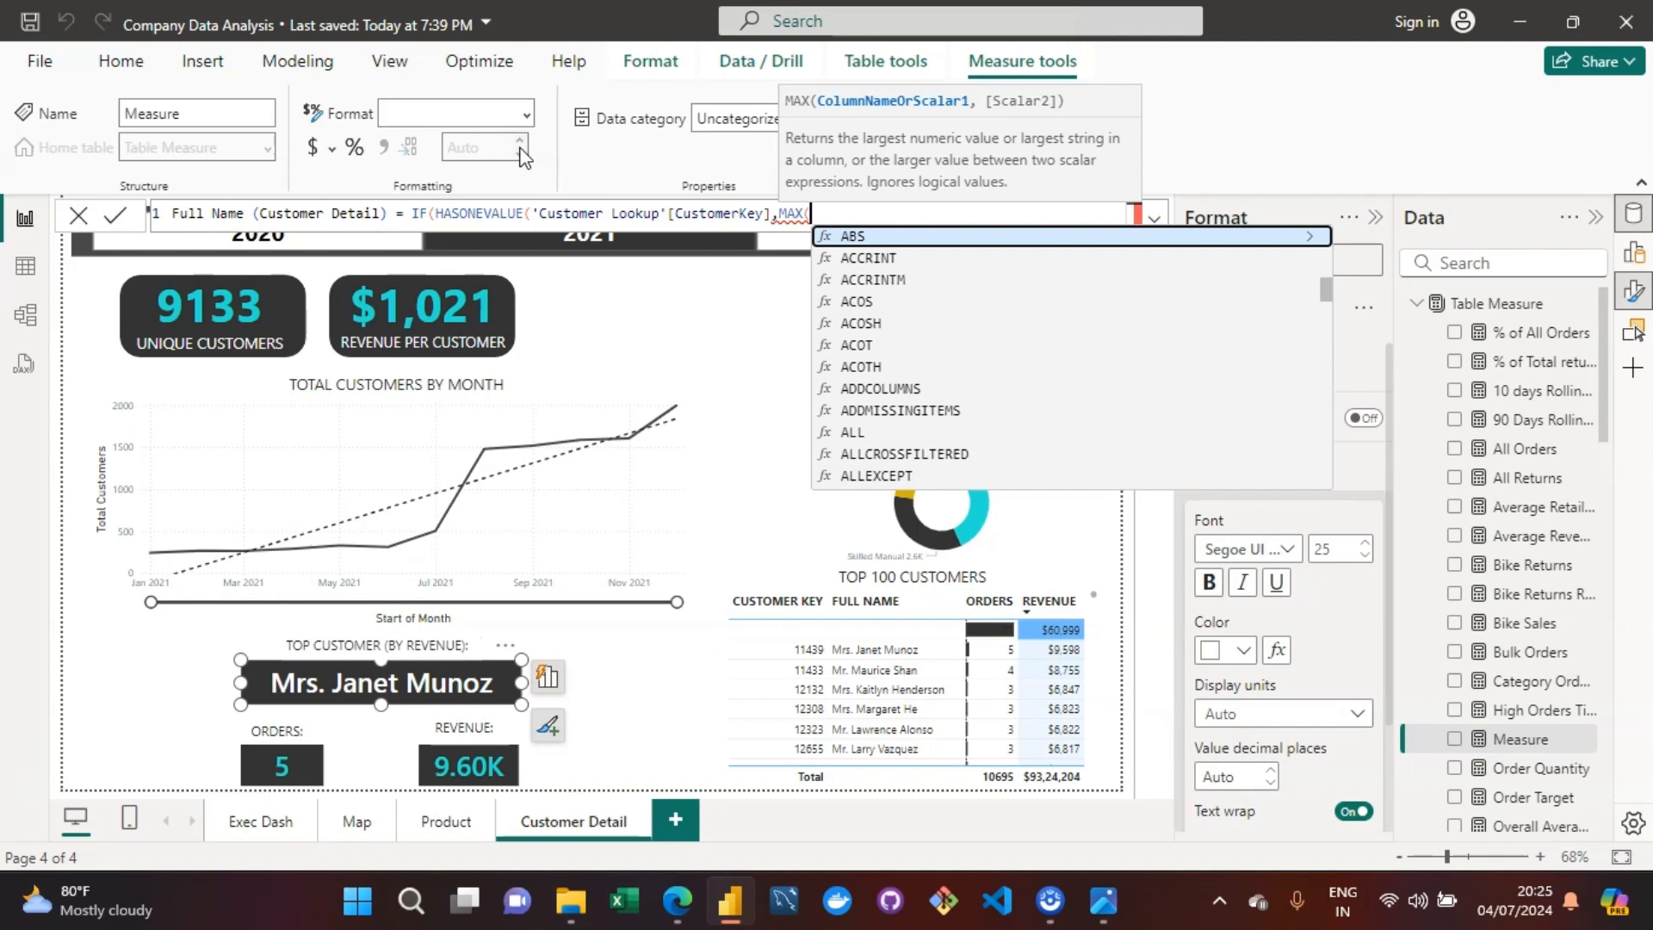
text('cust)
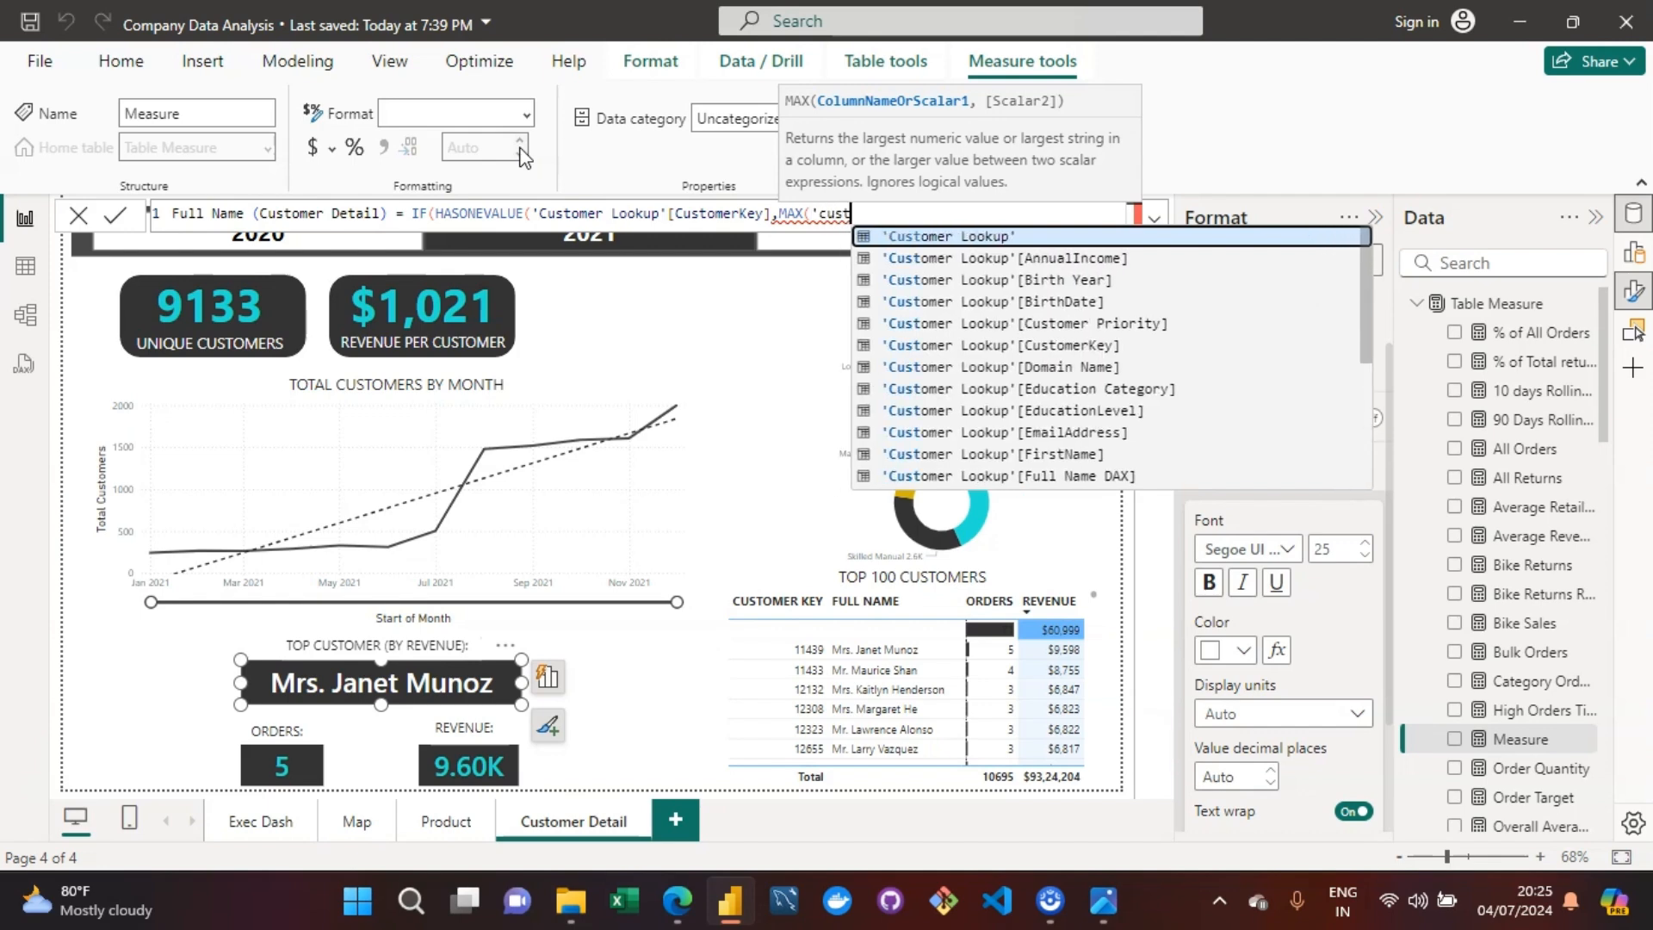
text(omer )
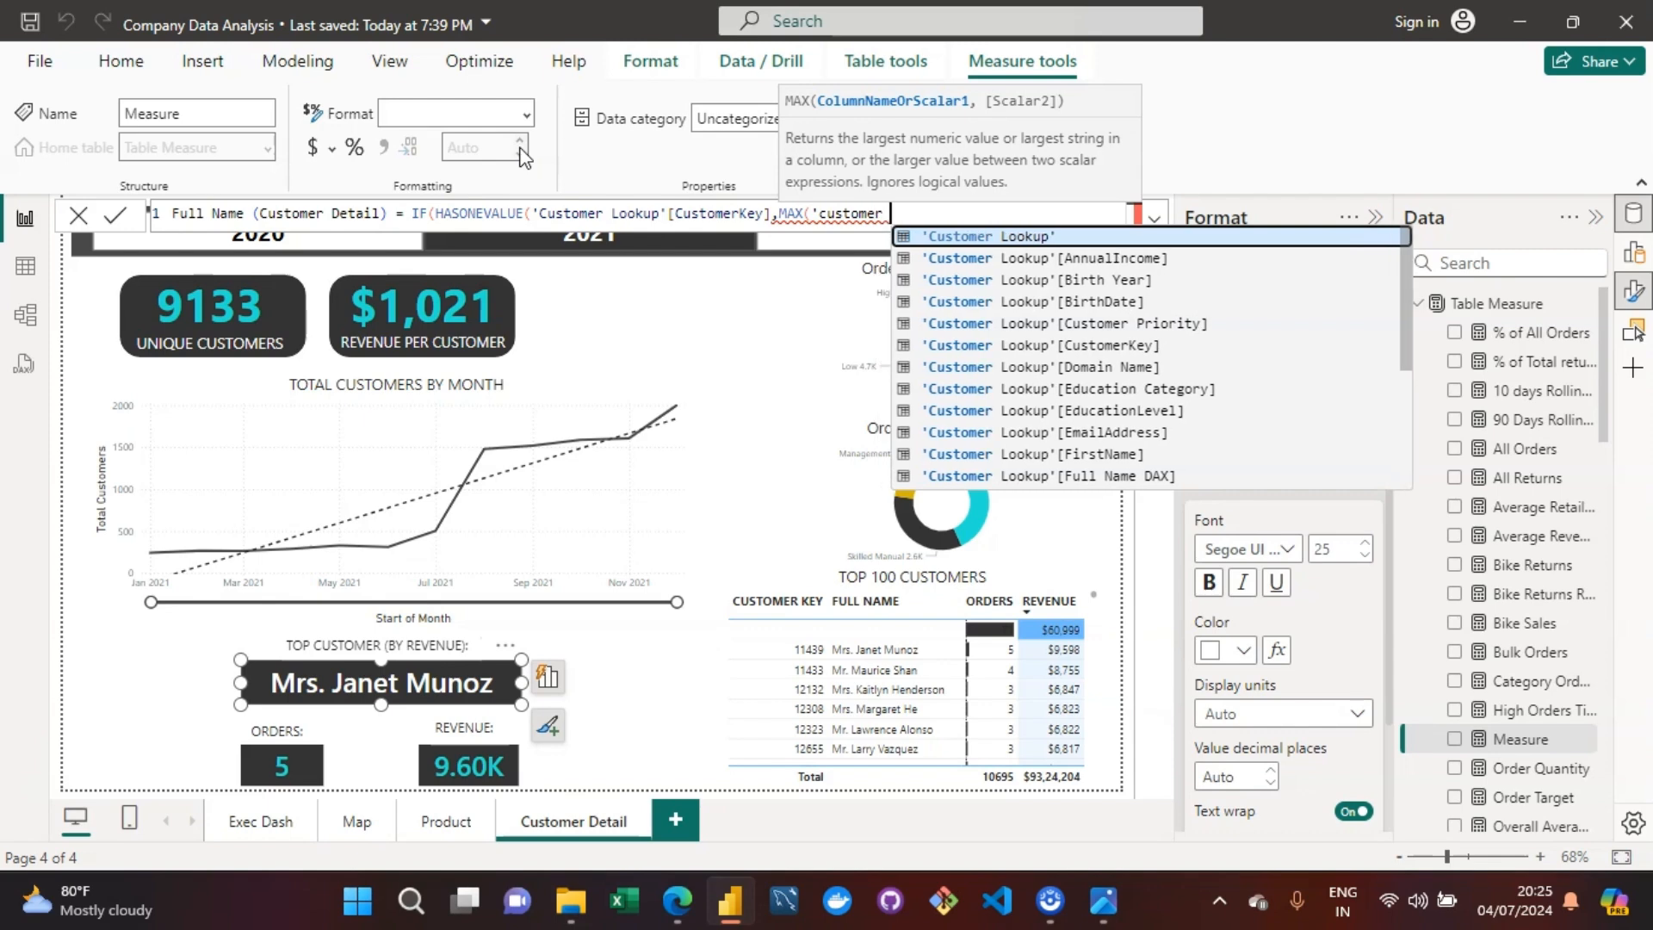
text(look)
key(Down)
key(Down)
key(Down)
key(Down)
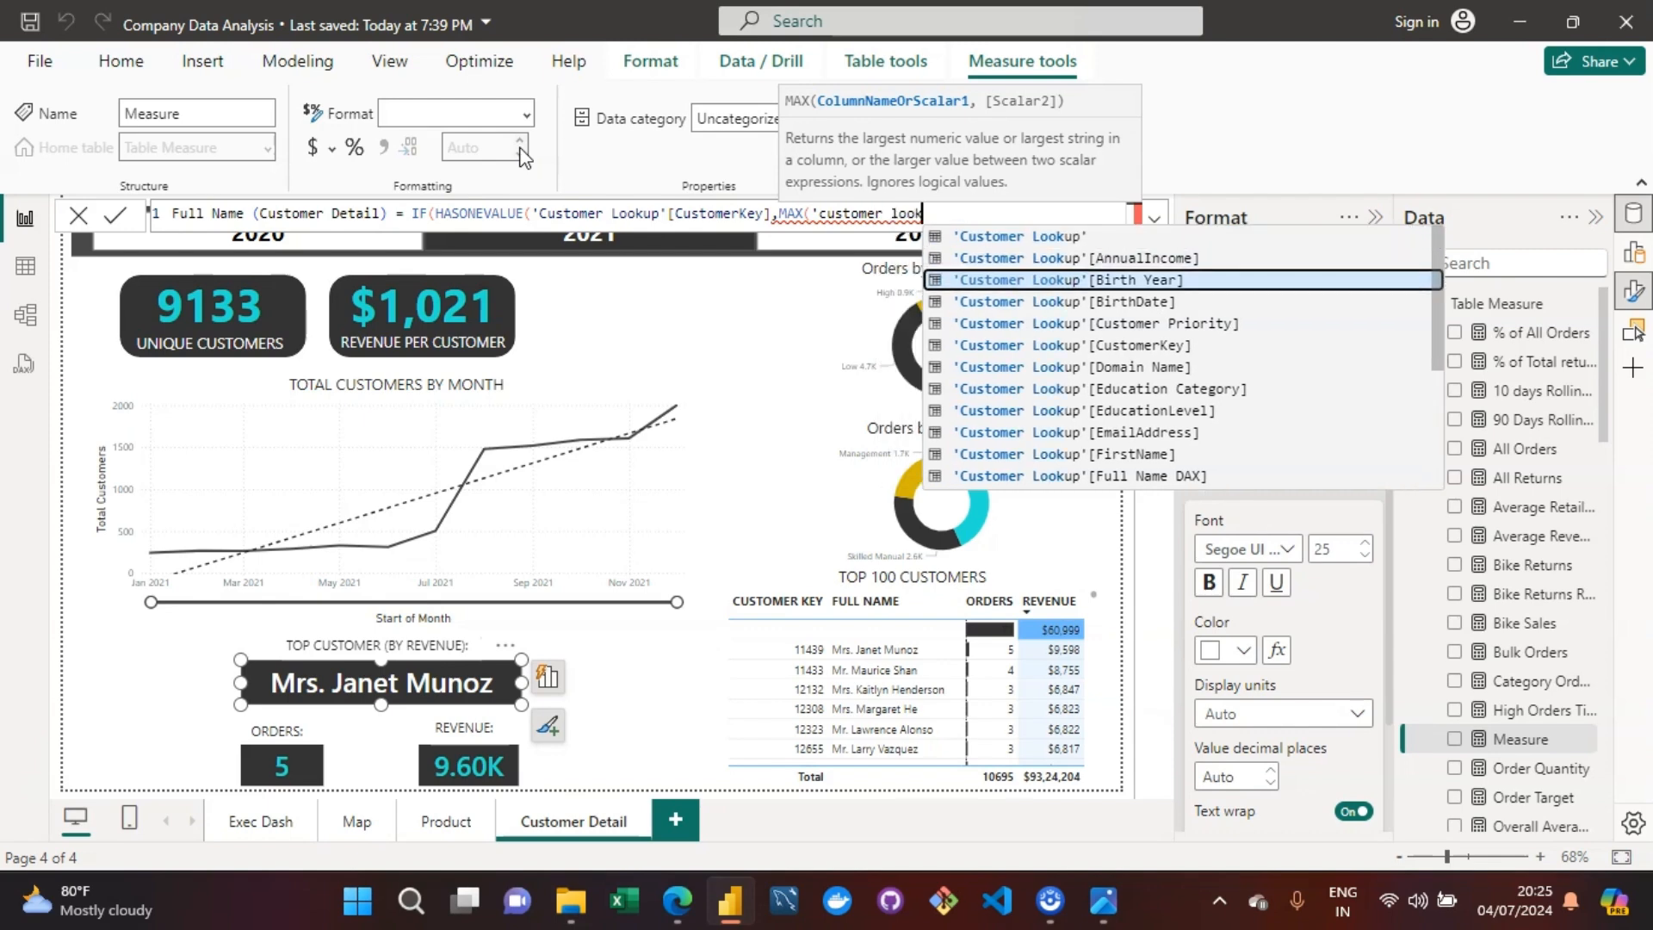
key(Down)
key(Down)
key(Down)
key(Down)
key(Down)
key(Down)
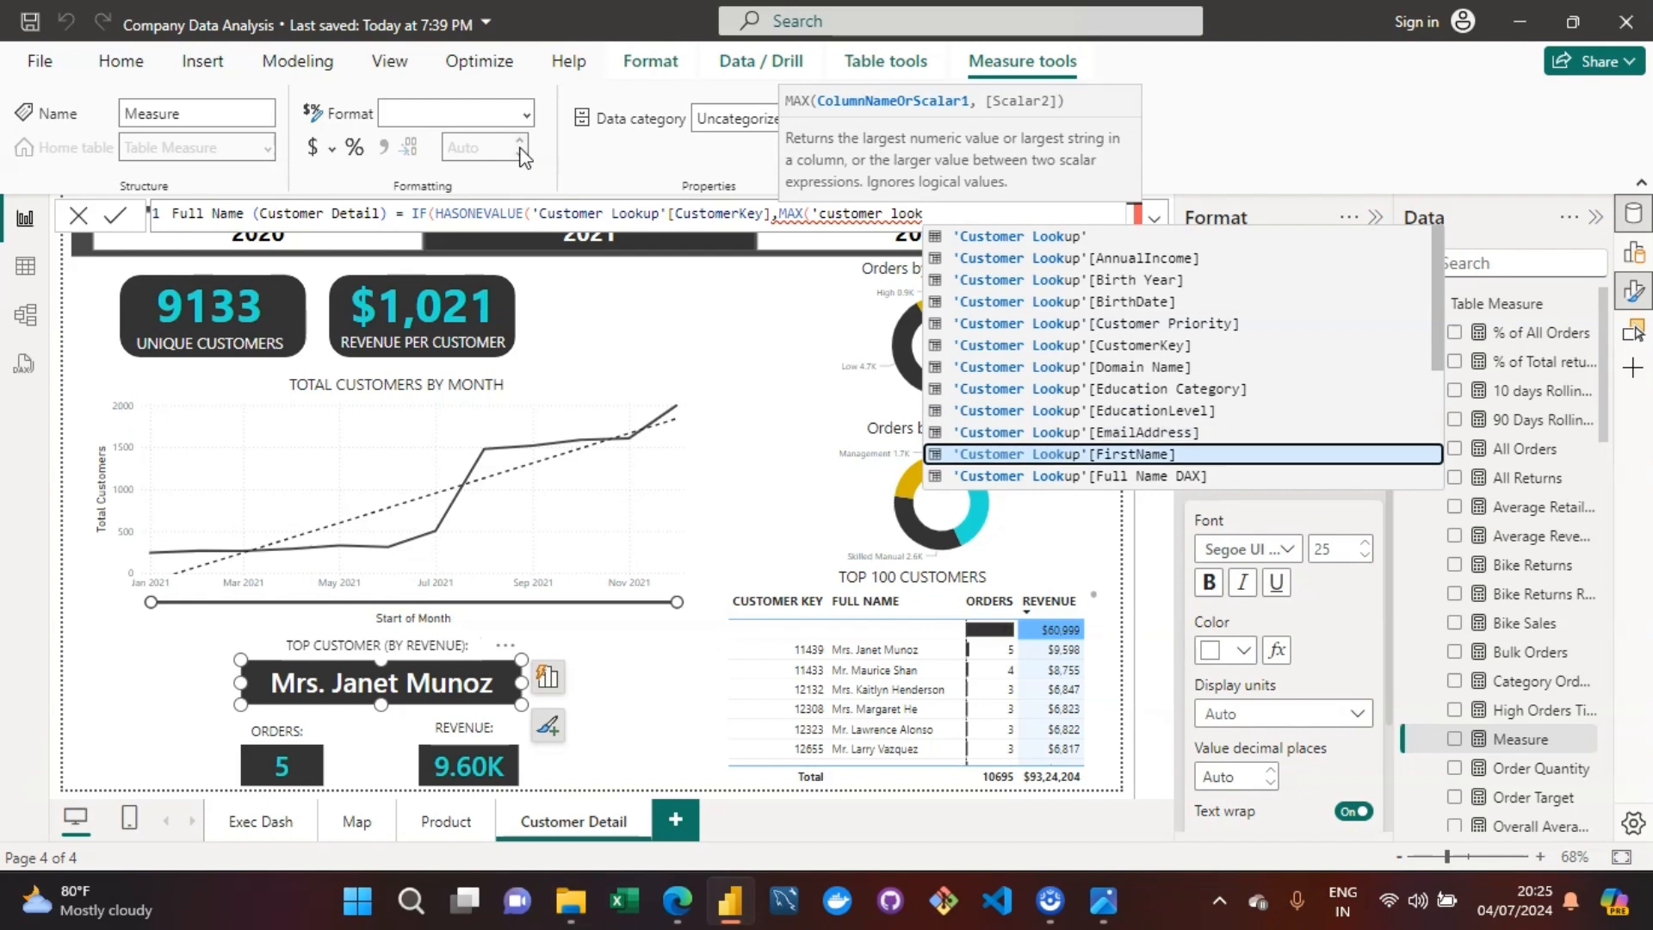
key(Tab)
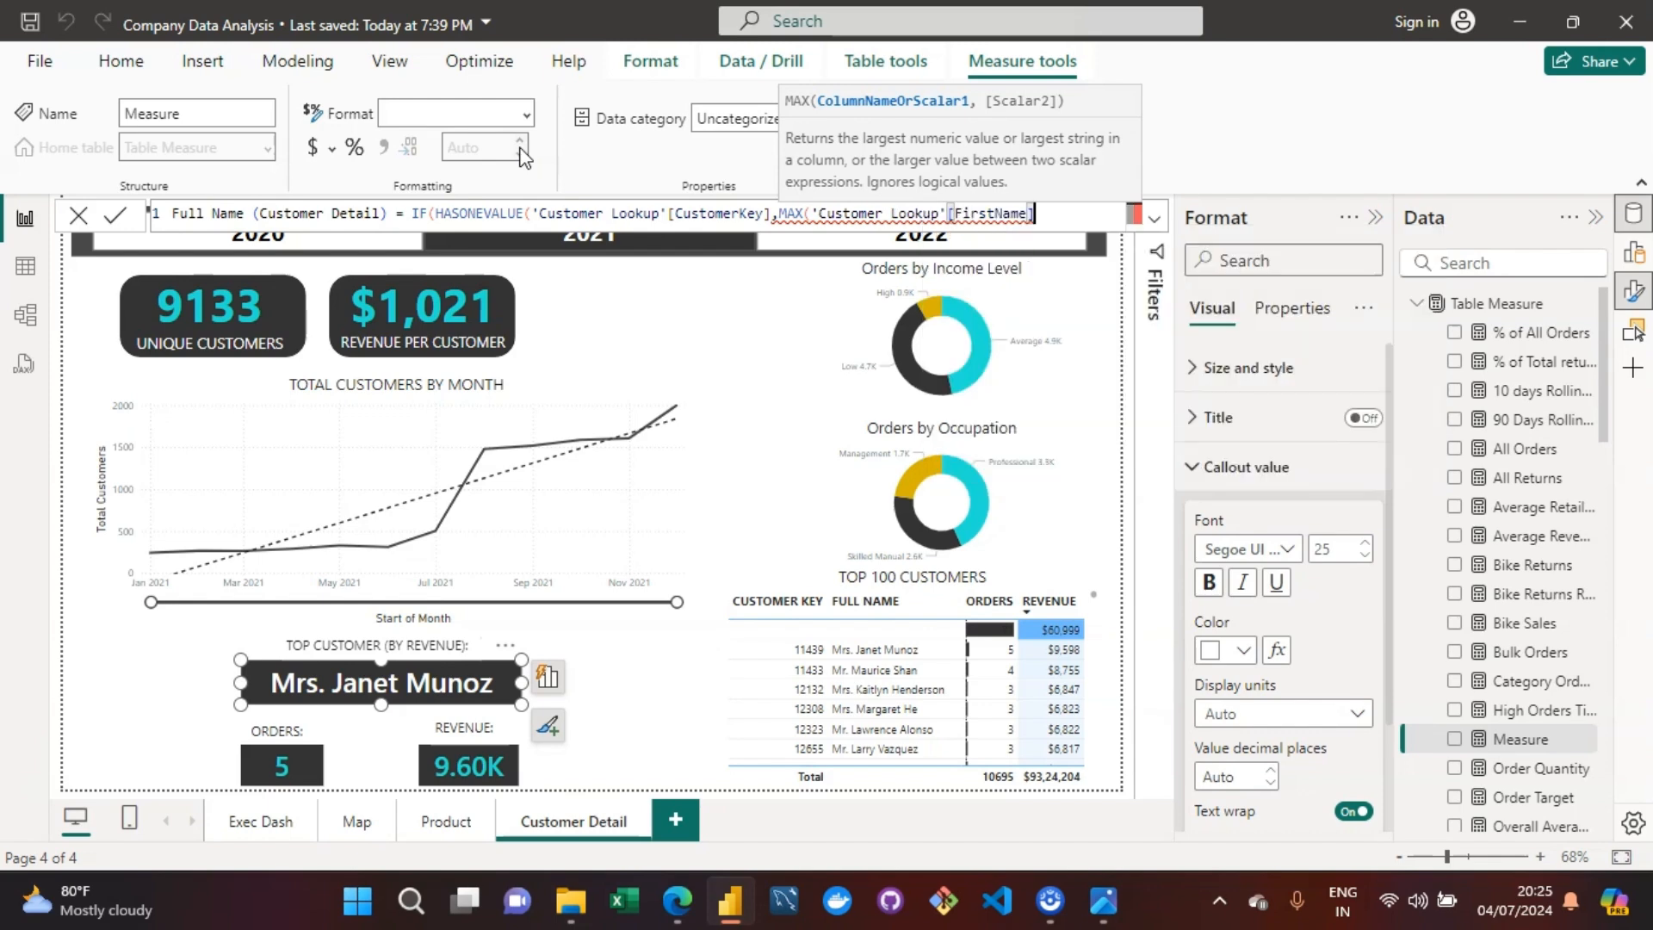
text())
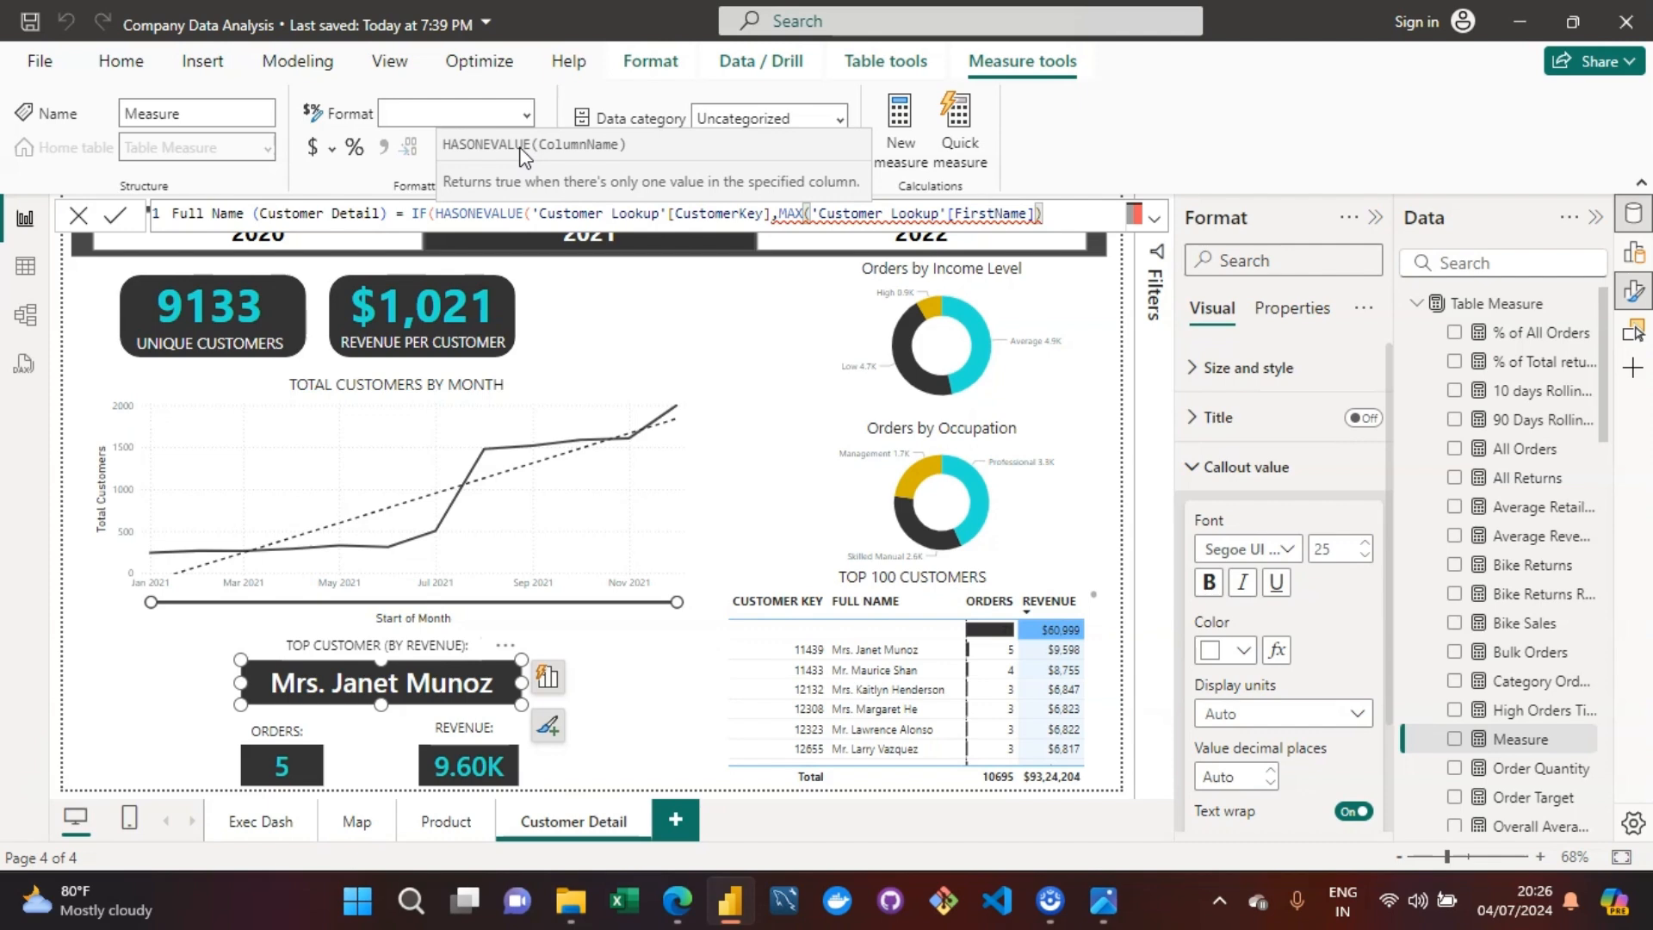
Step: Add "Multiple Customers " as the IF's false result and insert the missing closing parenthesis of HASONEVALUE after [CustomerKey]
text(,"Multipl)
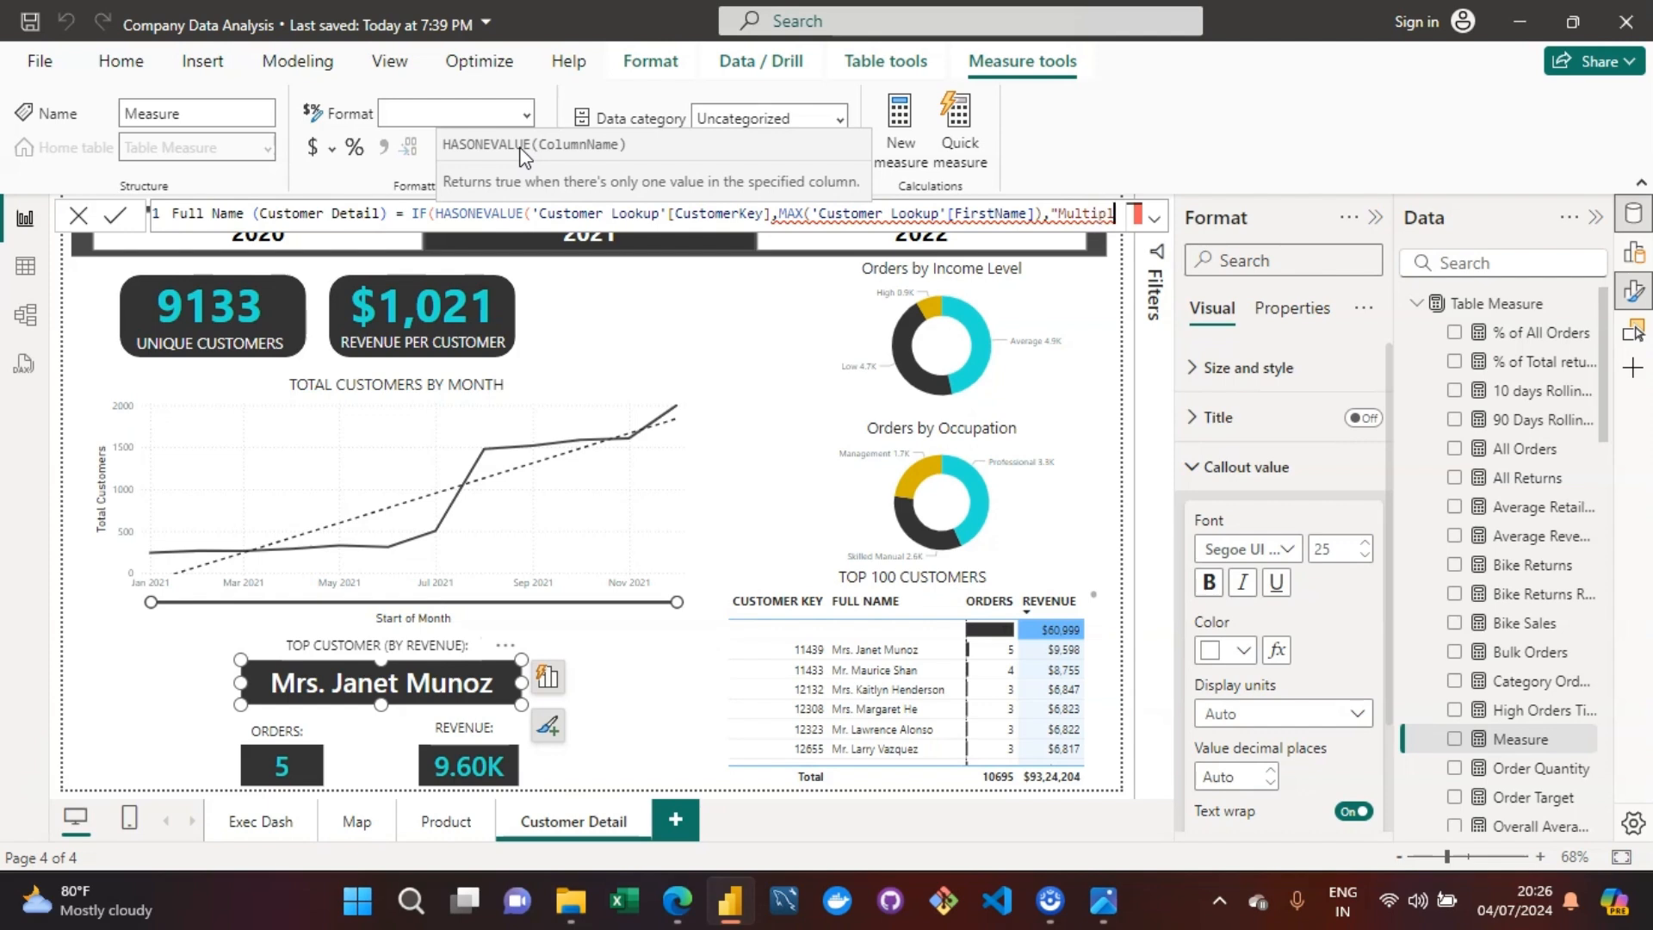
text(e )
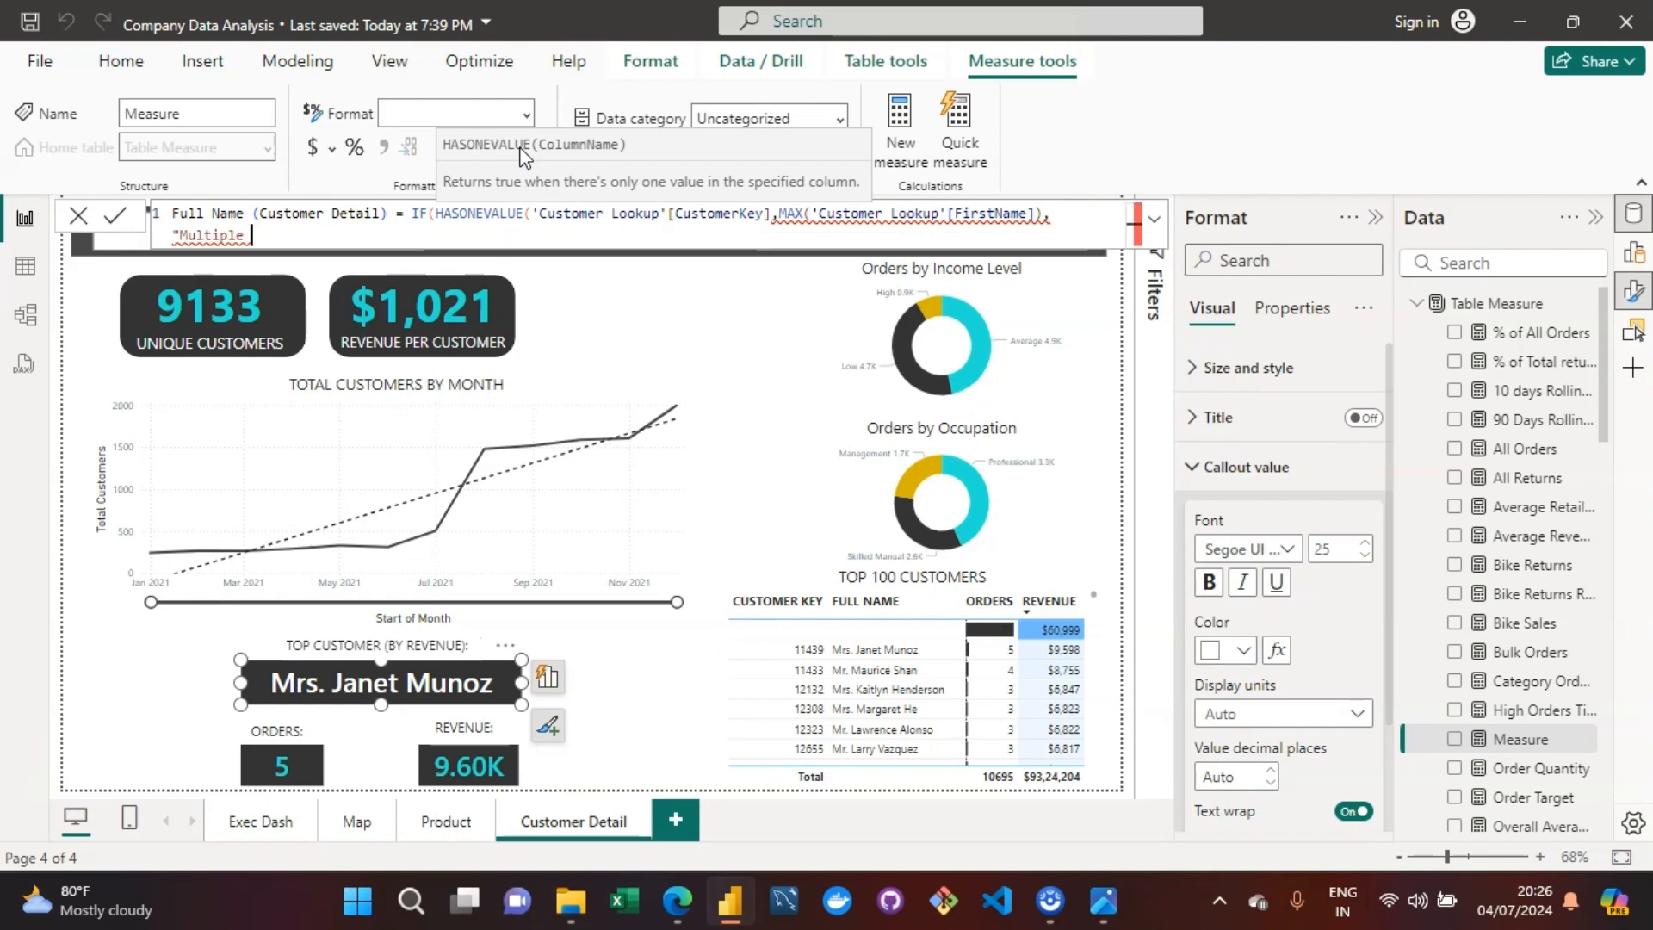
text(Customers "))
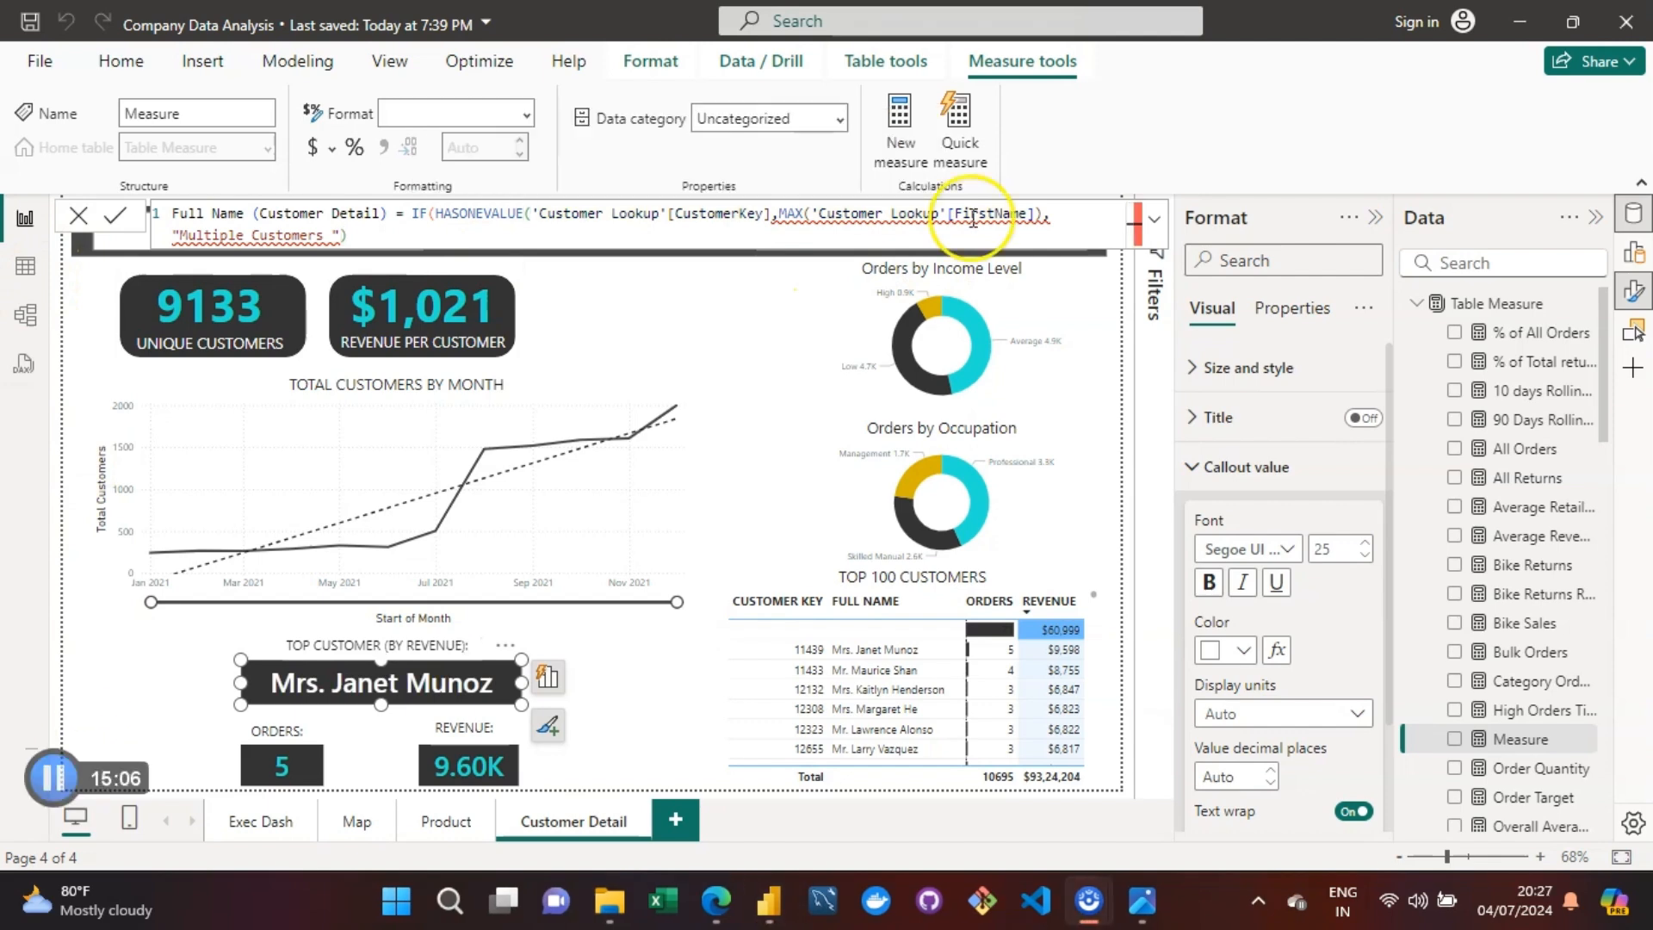
click(772, 215)
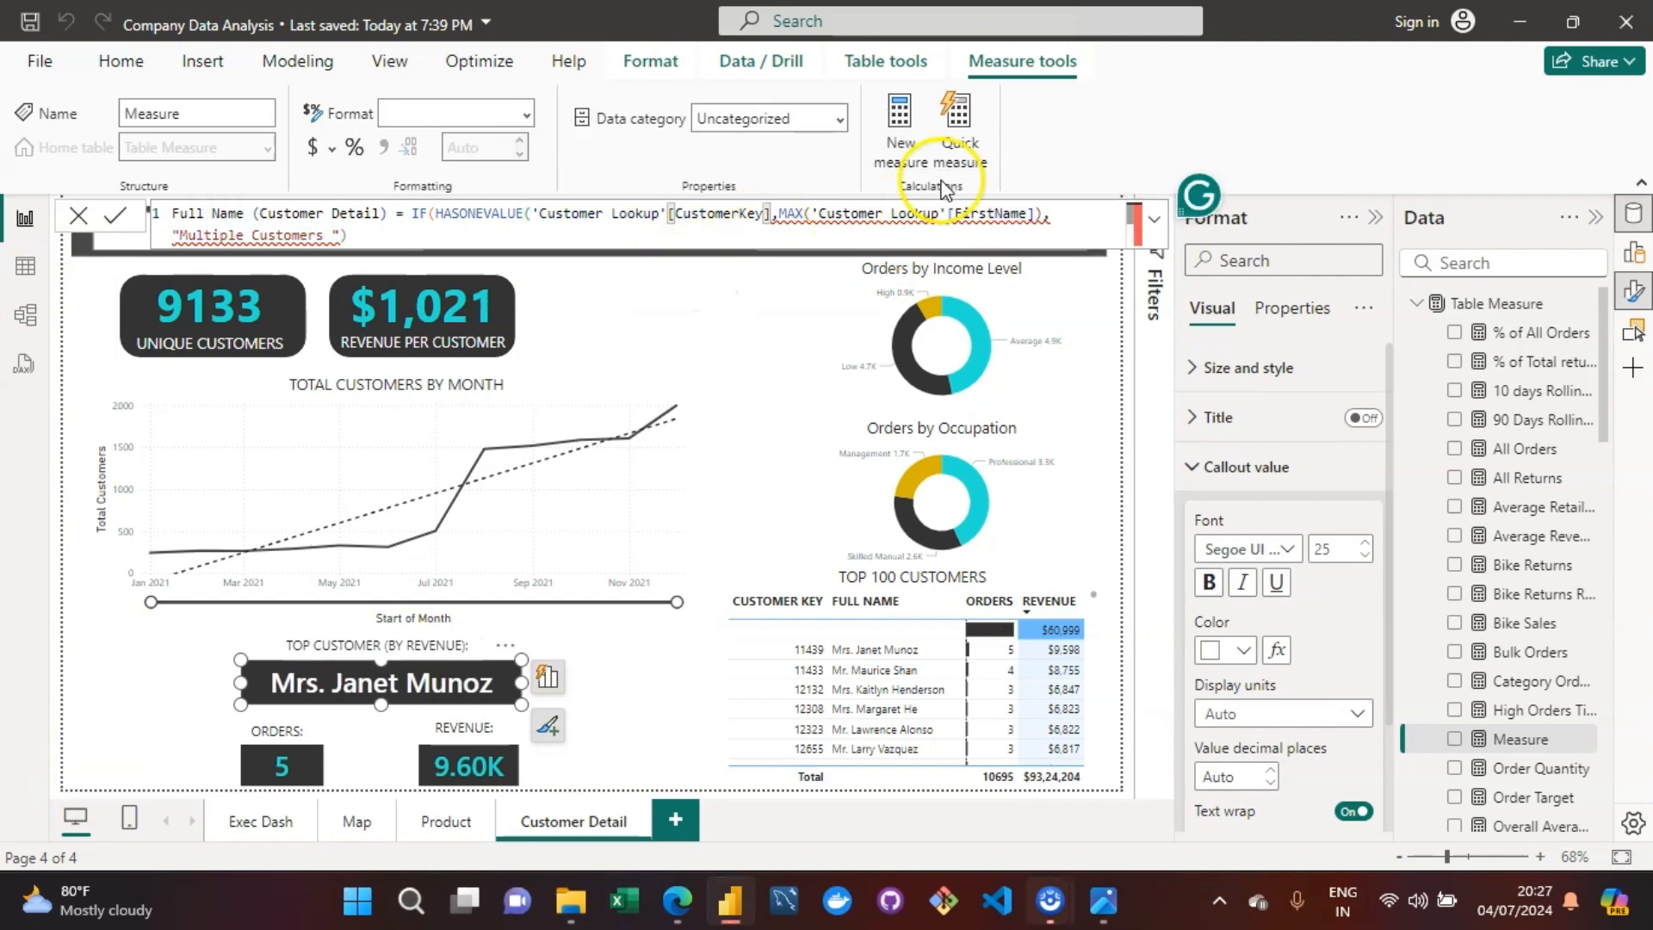
text())
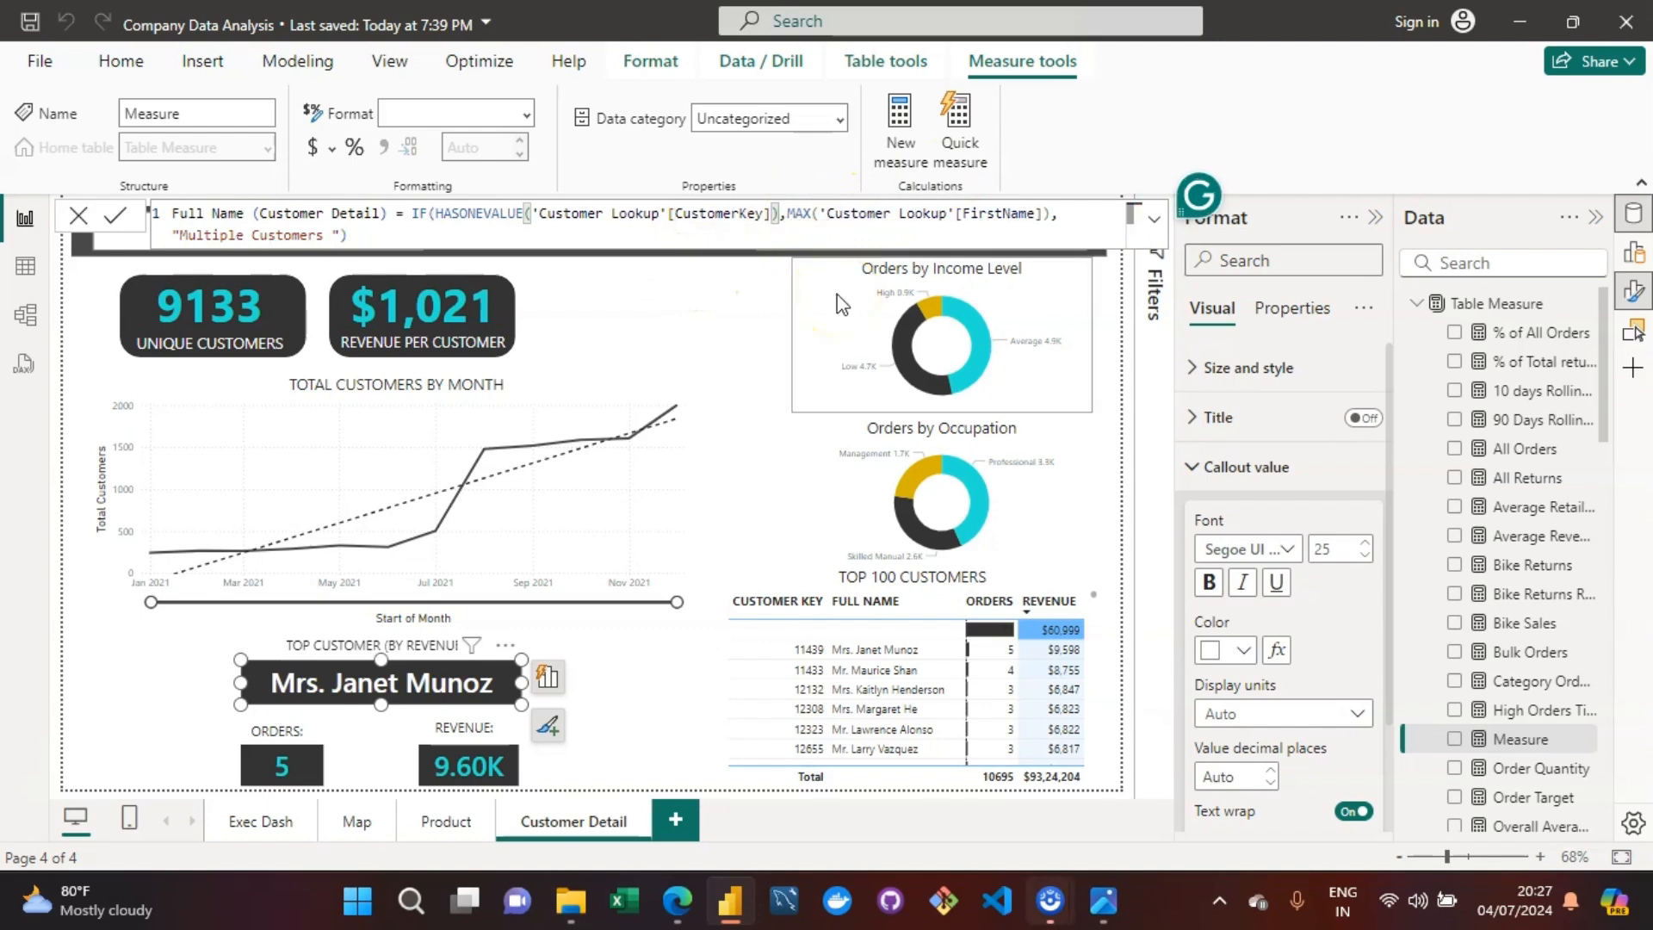
click(689, 238)
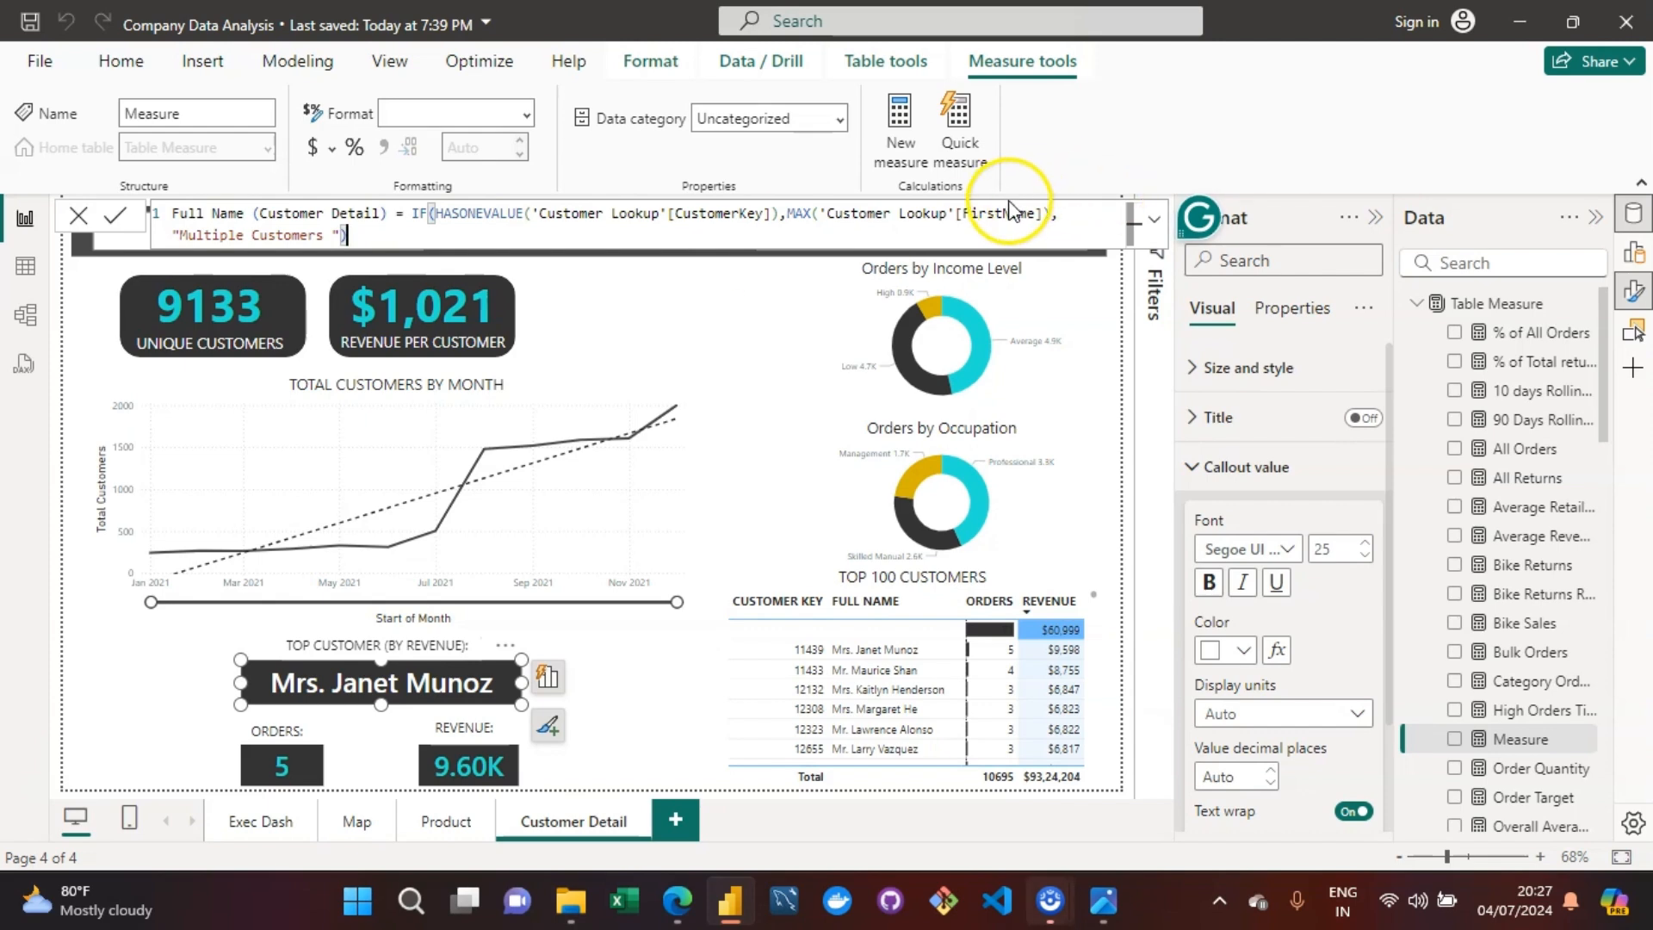
Step: Replace FirstName with 'Customer Lookup'[Full Name] inside the MAX function and commit the measure
click(1034, 212)
key(BackSpace)
key(BackSpace)
key(BackSpace)
key(BackSpace)
key(BackSpace)
key(BackSpace)
key(BackSpace)
key(BackSpace)
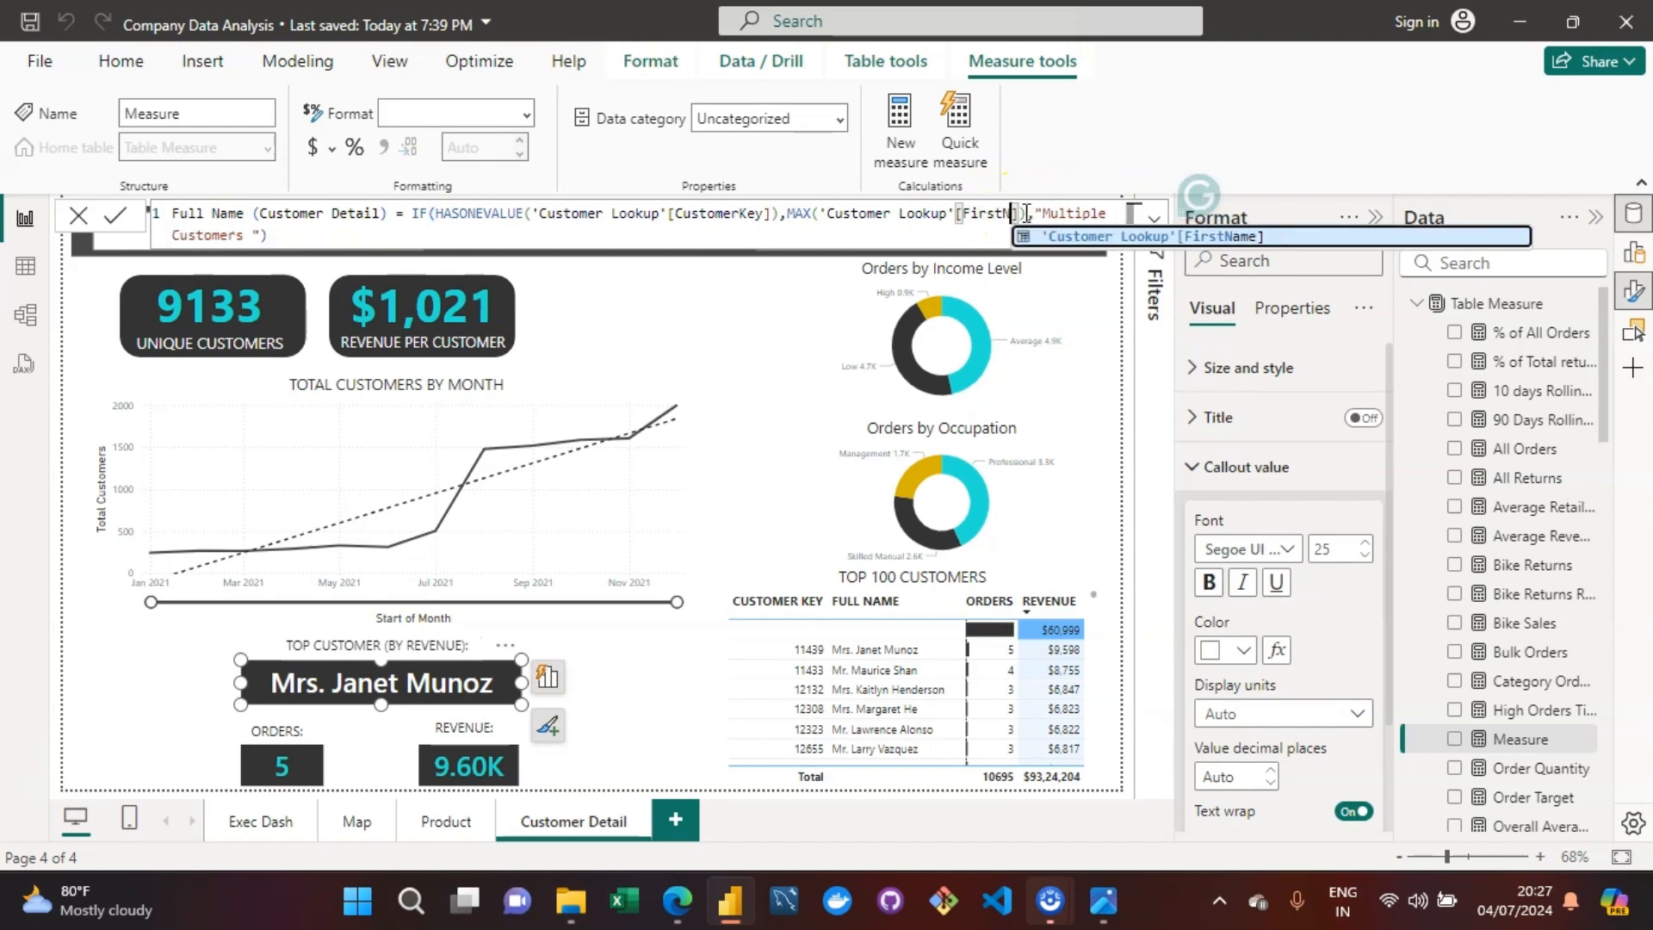
key(Down)
key(Down)
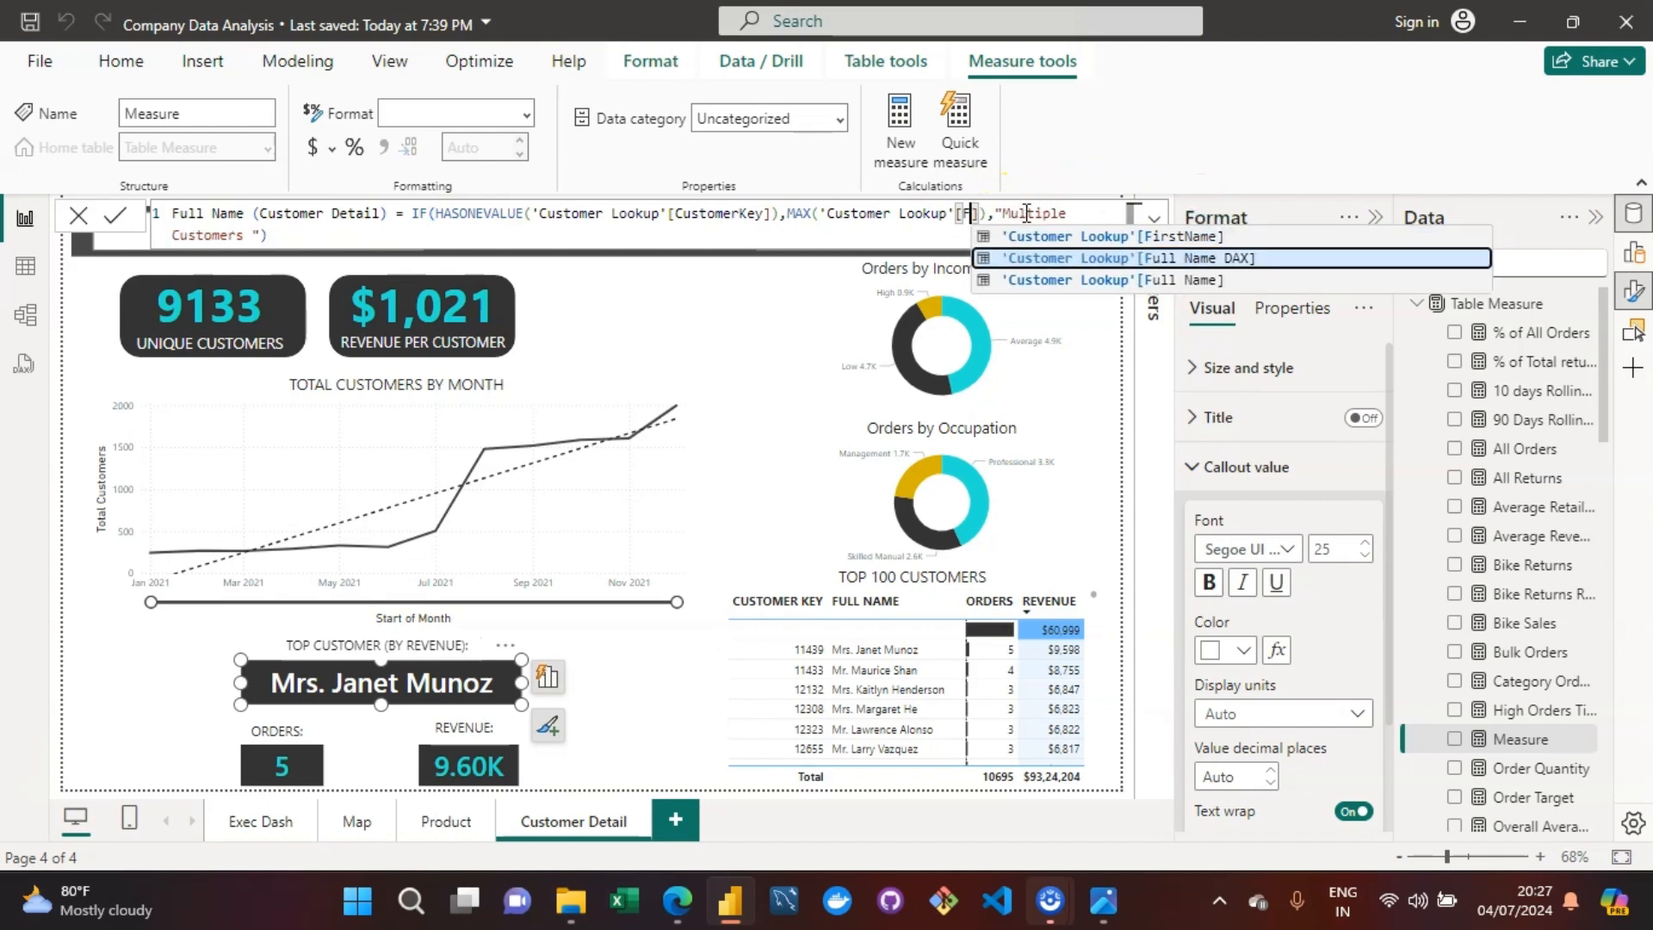
key(Tab)
key(ctrl+End)
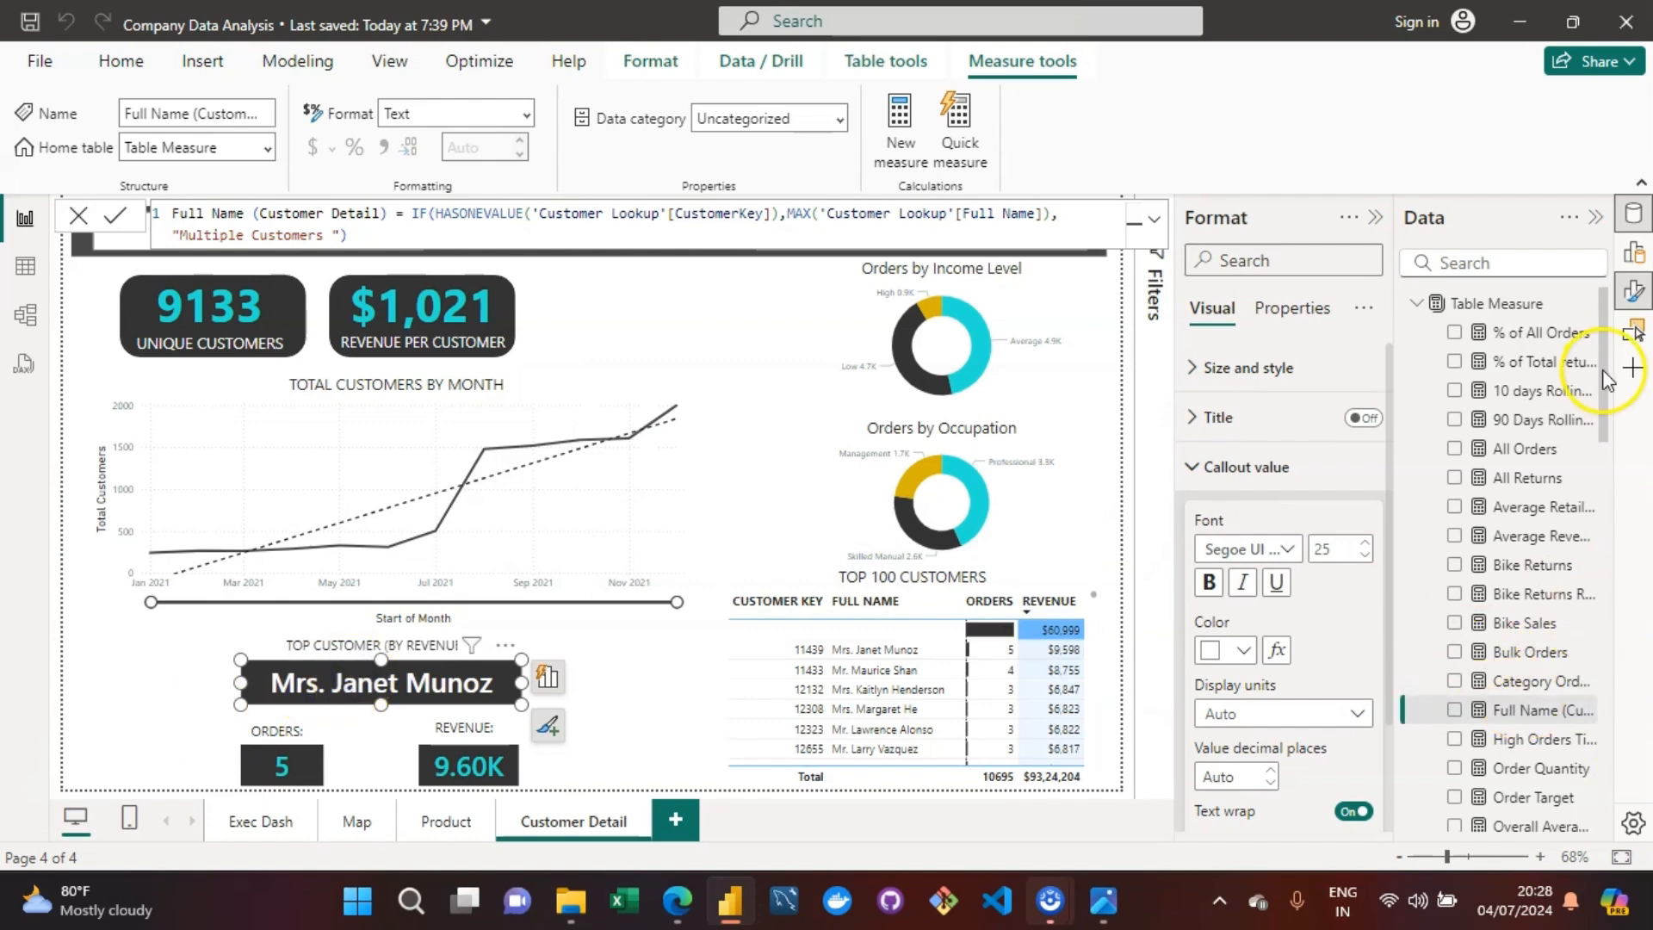
Step: Remove the Customer Lookup Full Name field from the top customer's name card
drag(1605, 386, 1607, 686)
click(1455, 514)
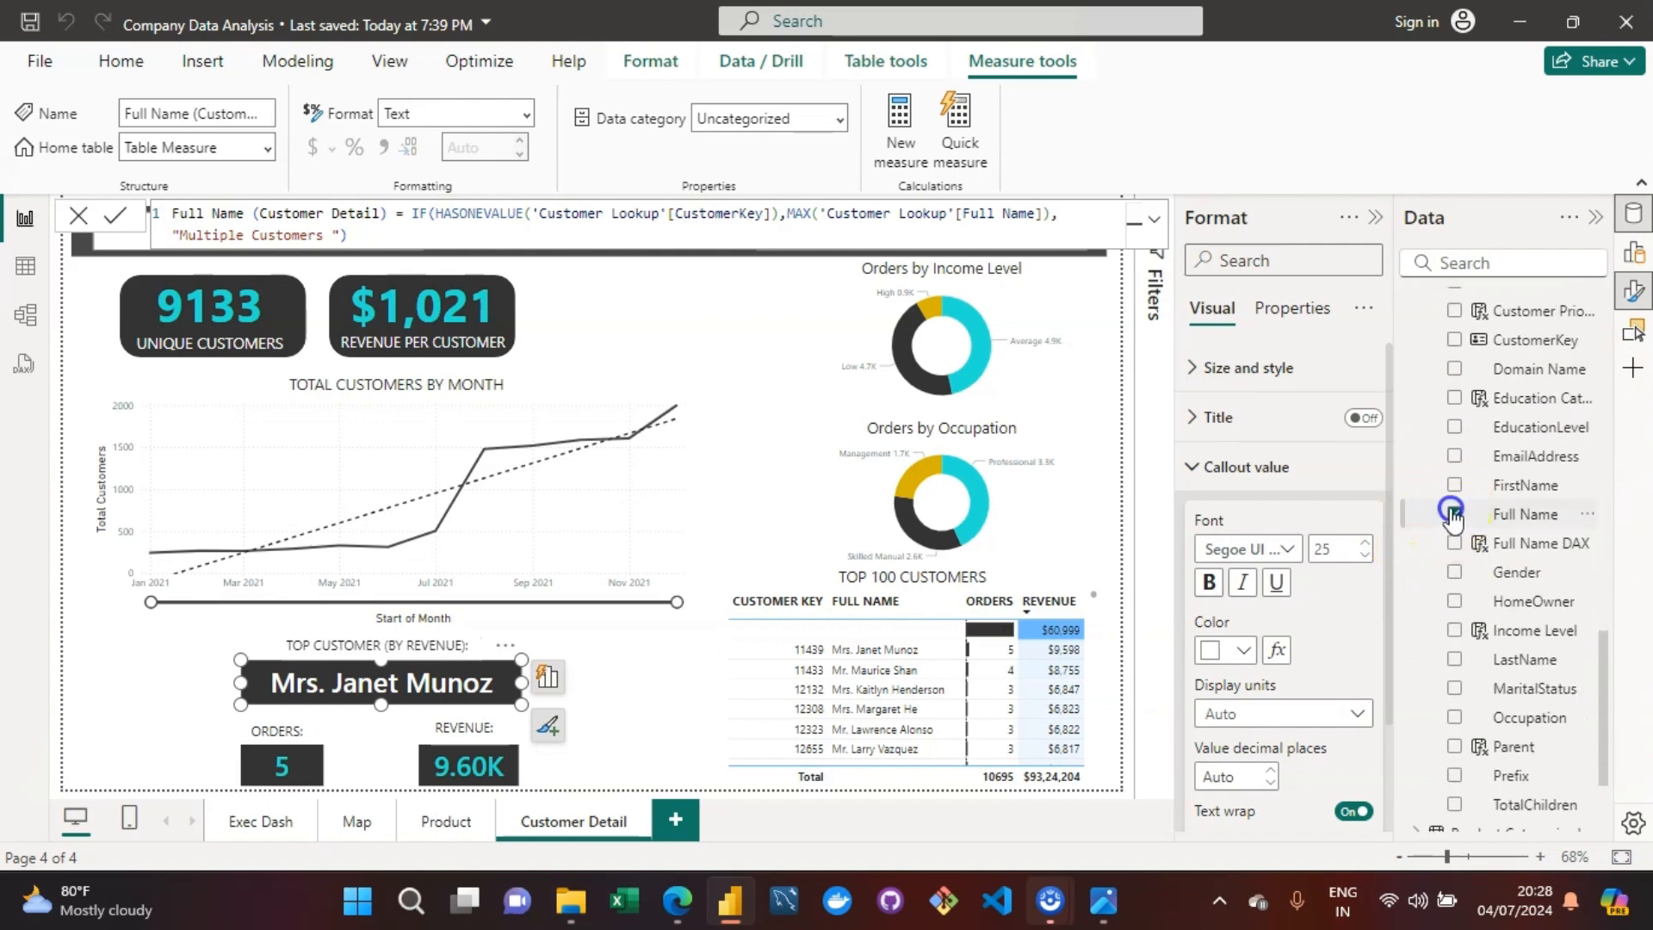
click(1455, 514)
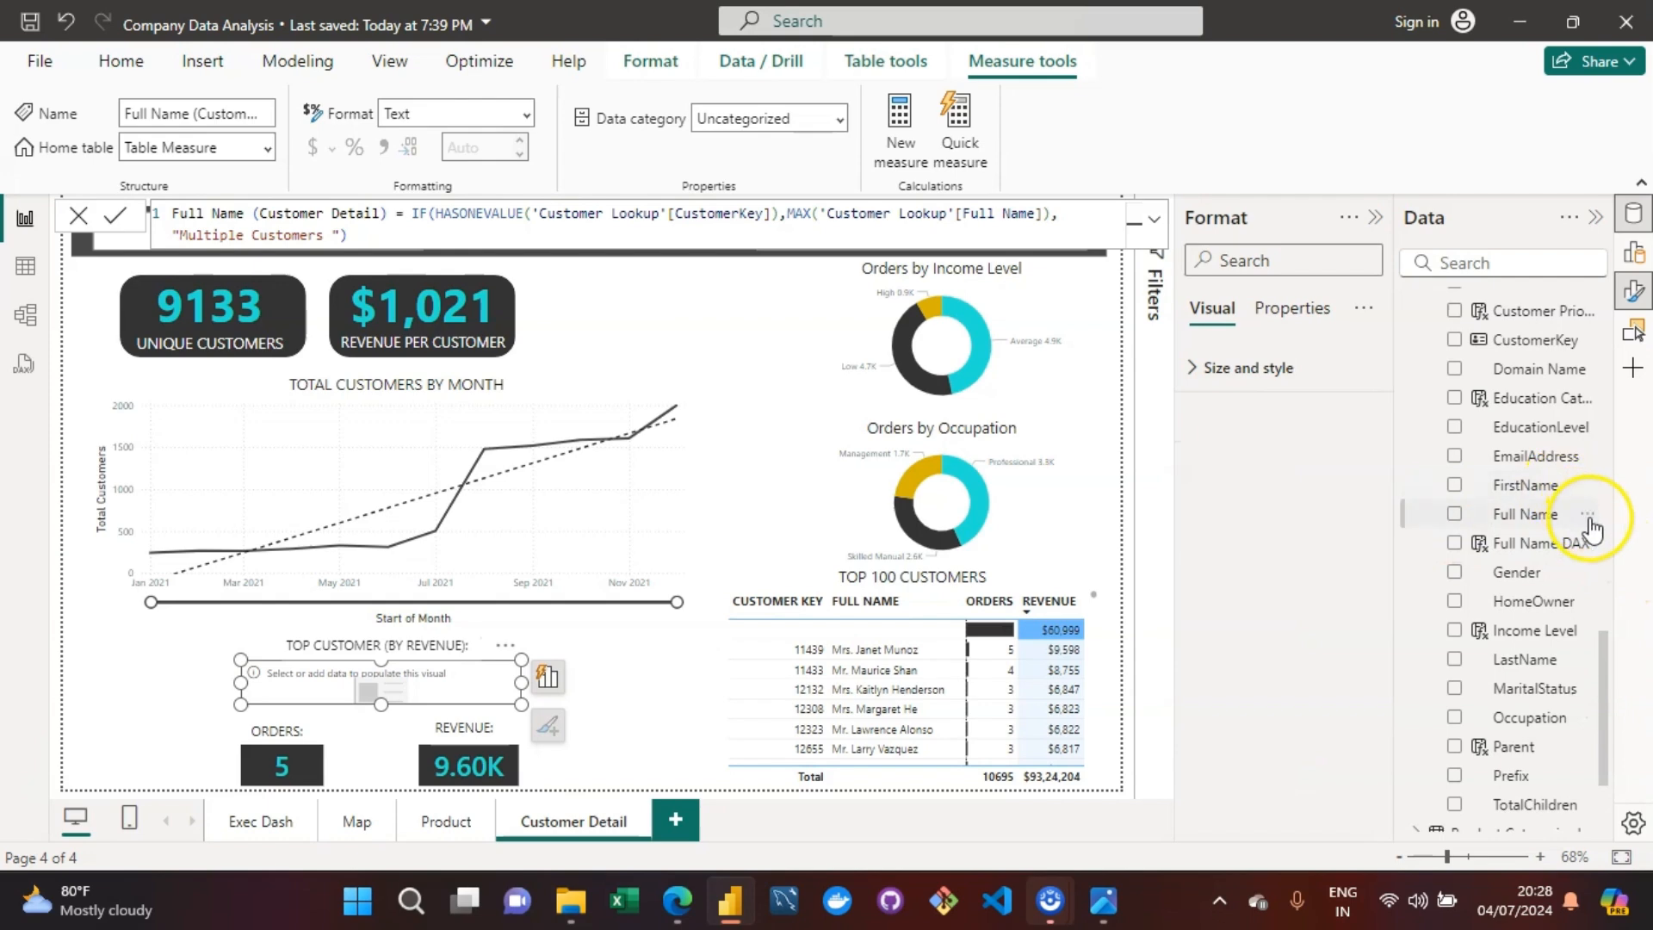
Step: Add the Full Name (Customer Detail) measure to the empty top customer name card
scroll(1599, 554, up, 10)
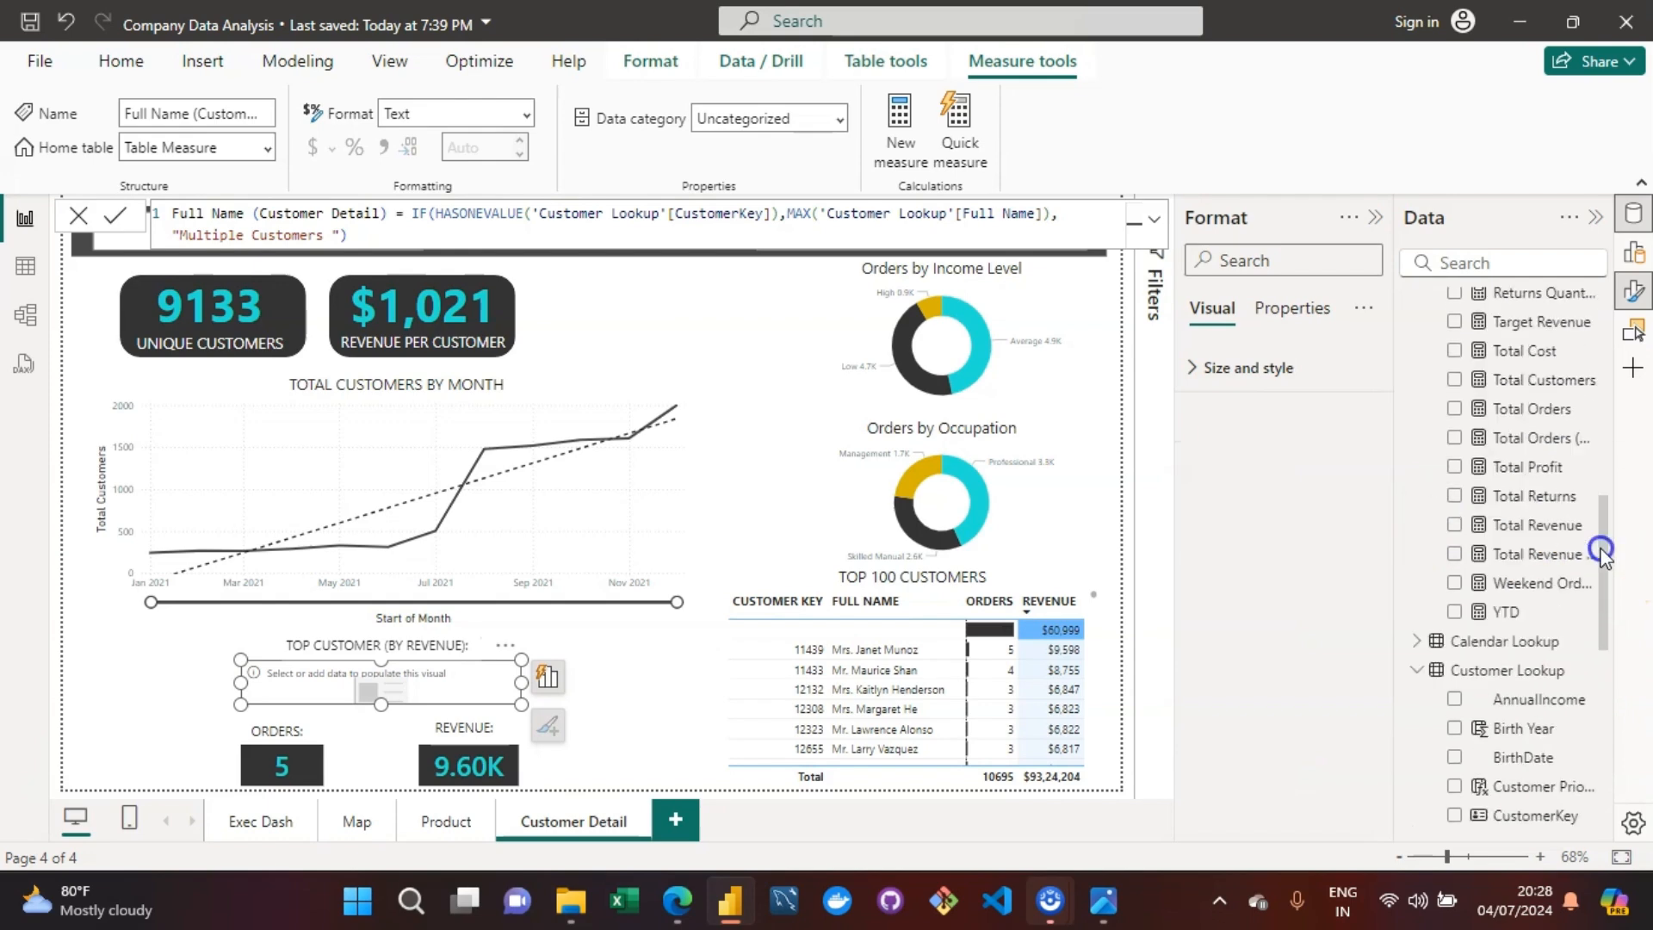
drag(1605, 517, 1617, 392)
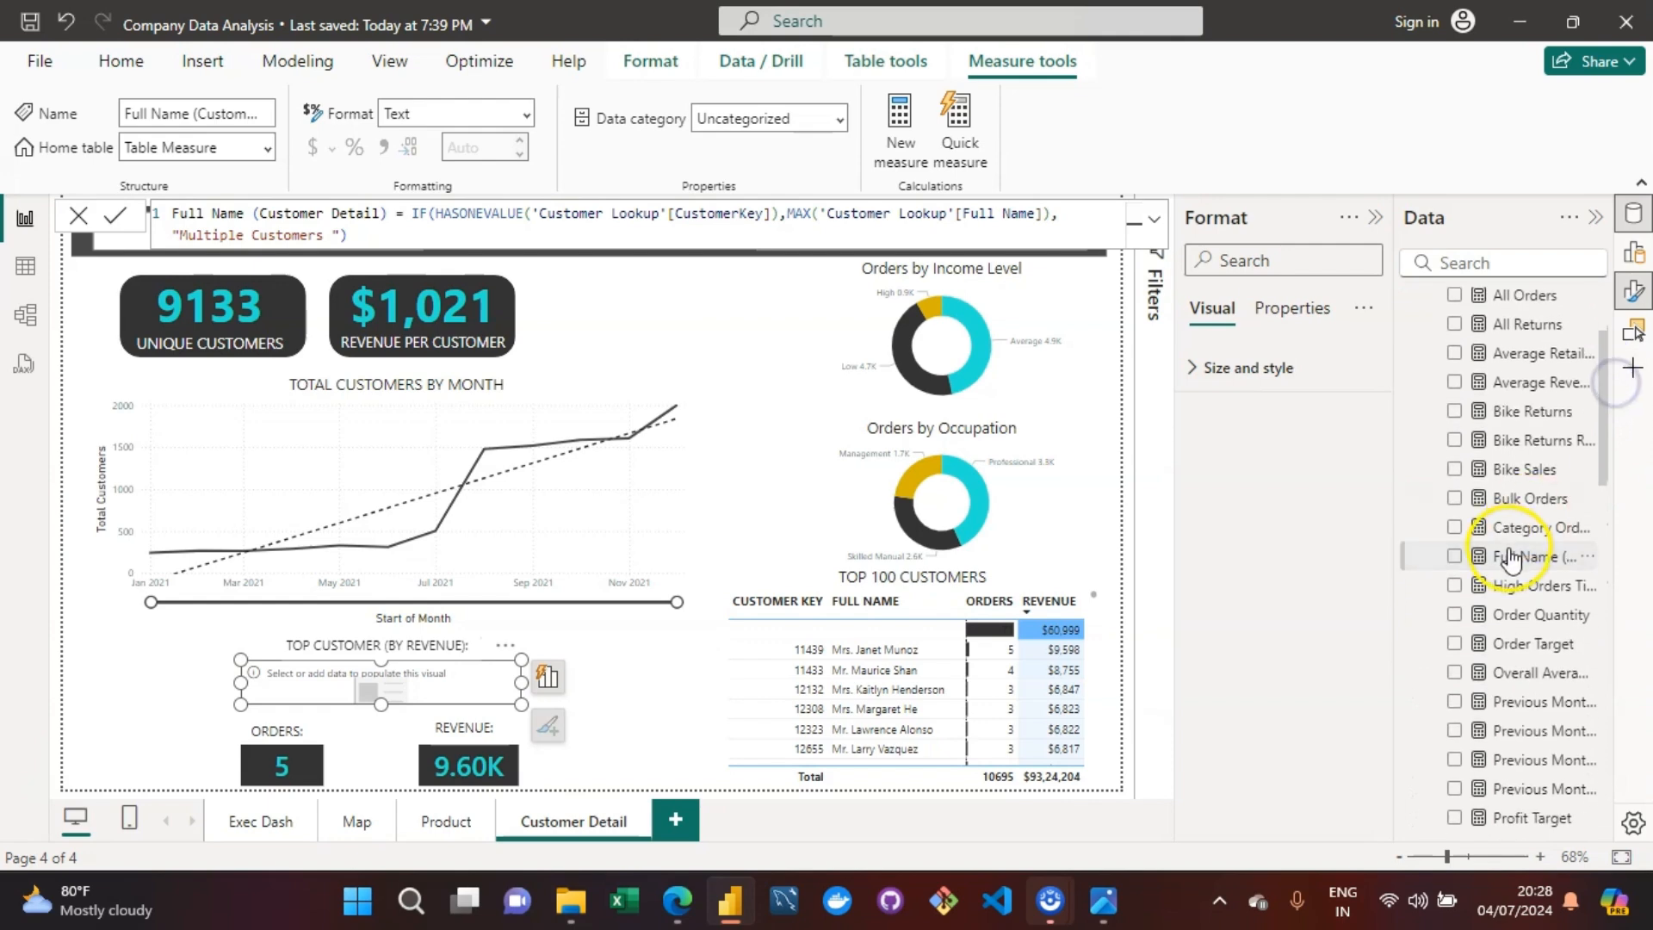
click(1456, 557)
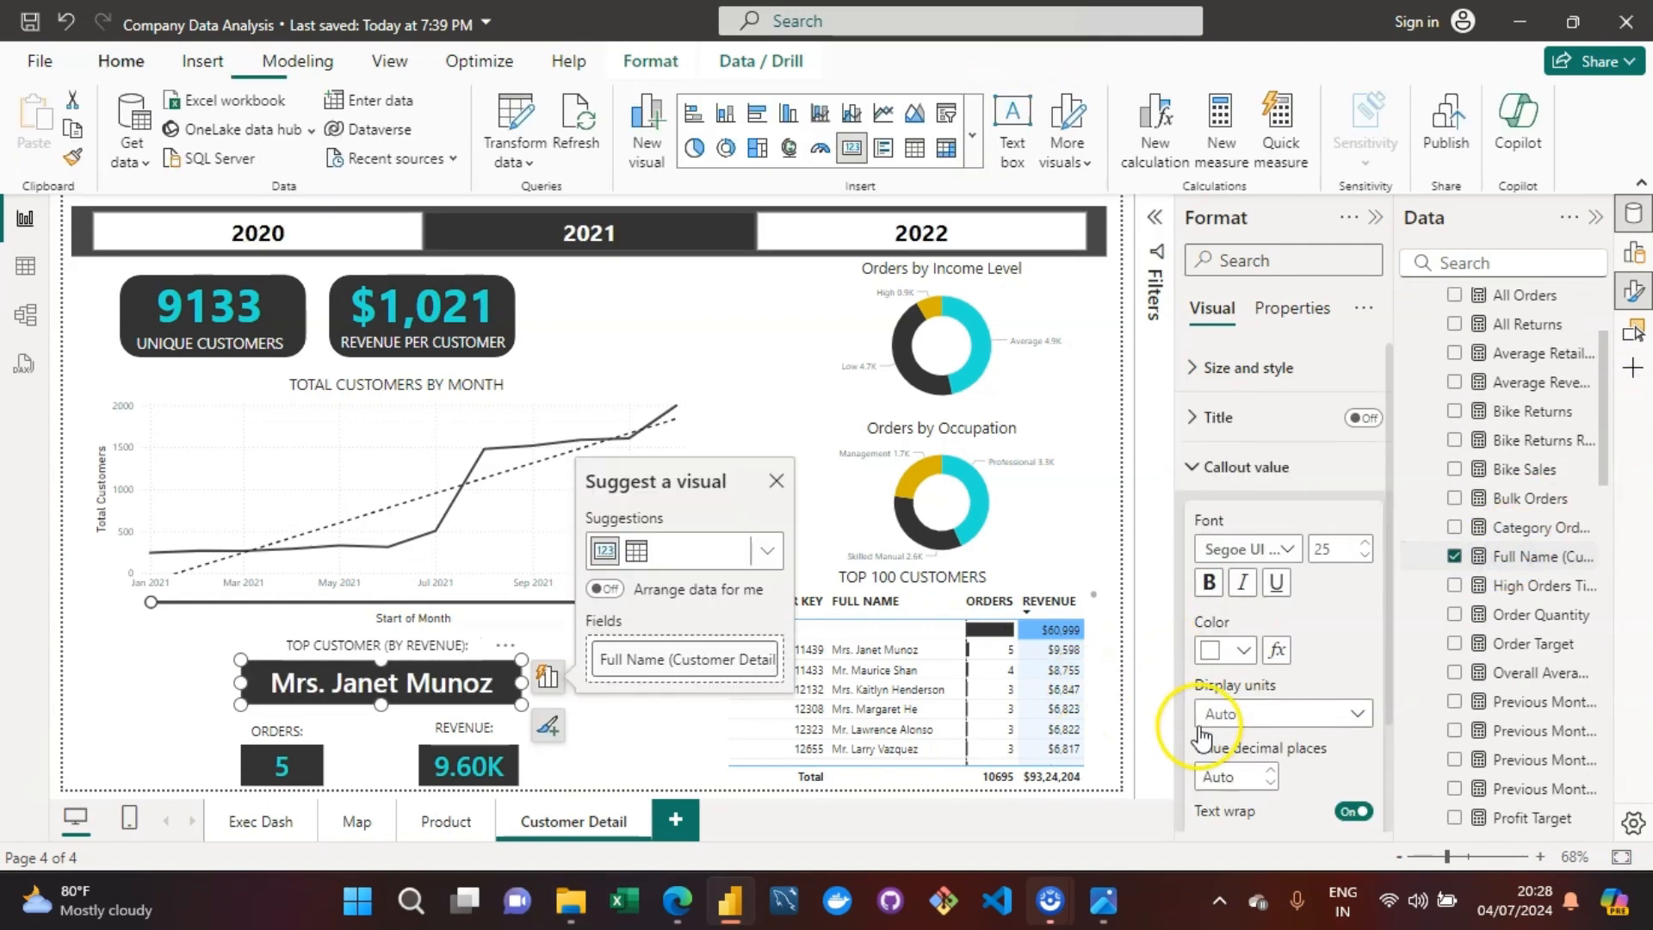
click(600, 785)
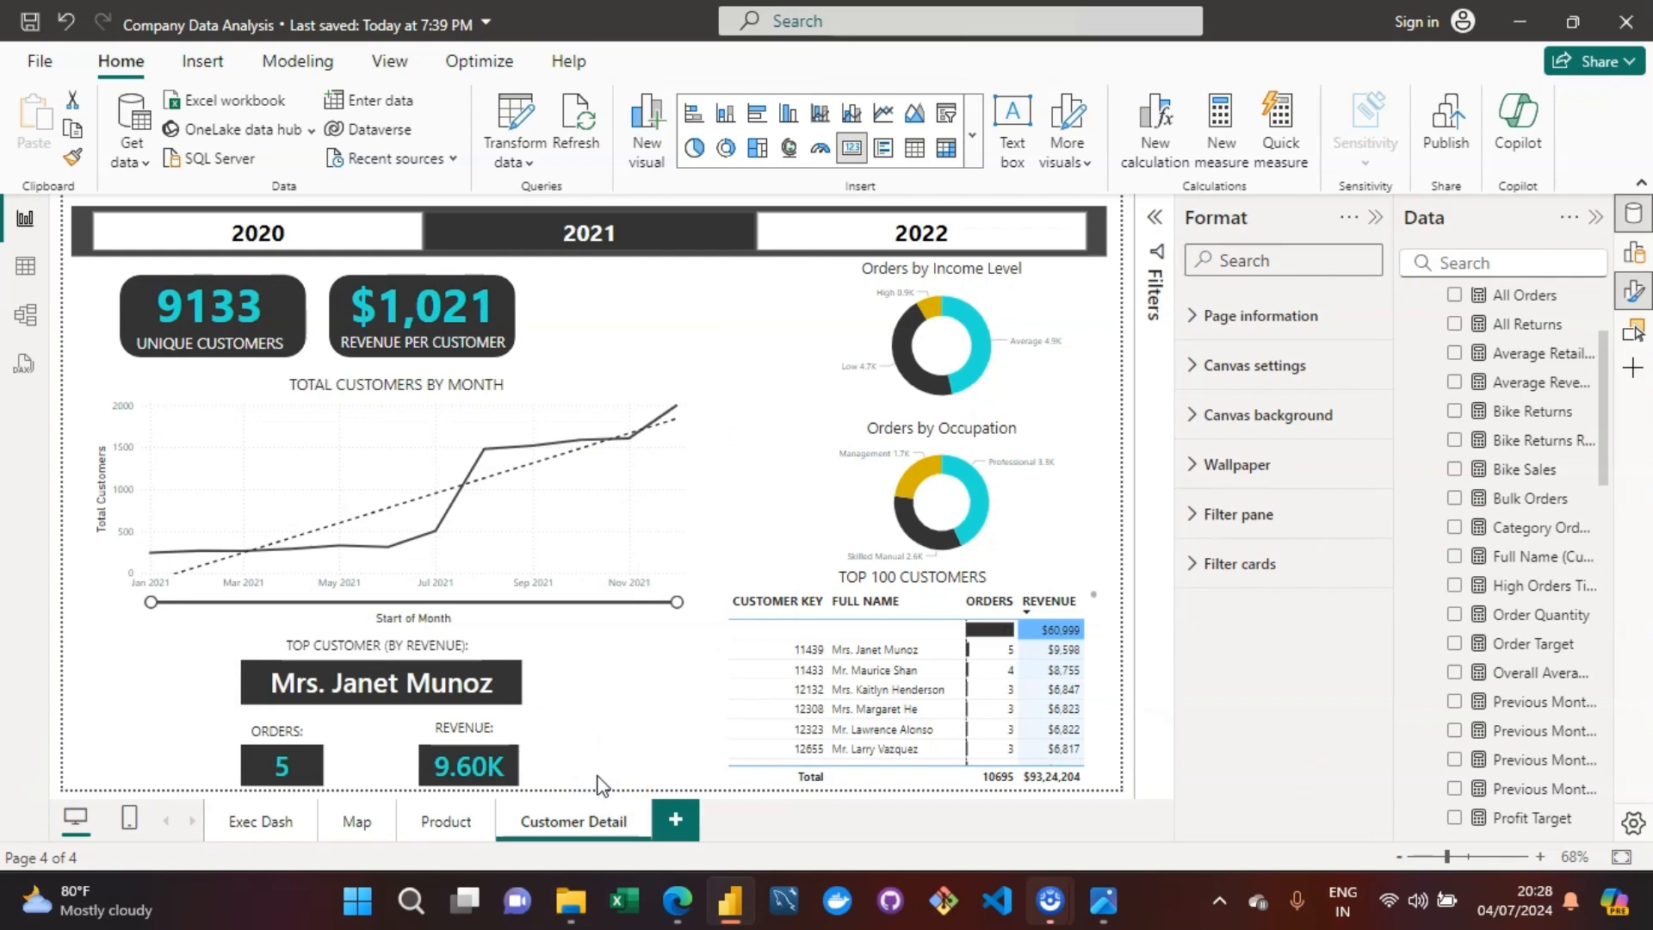
Step: Filter the Customer Detail page to 2020 to check how the top customer cards handle tied customers
click(259, 683)
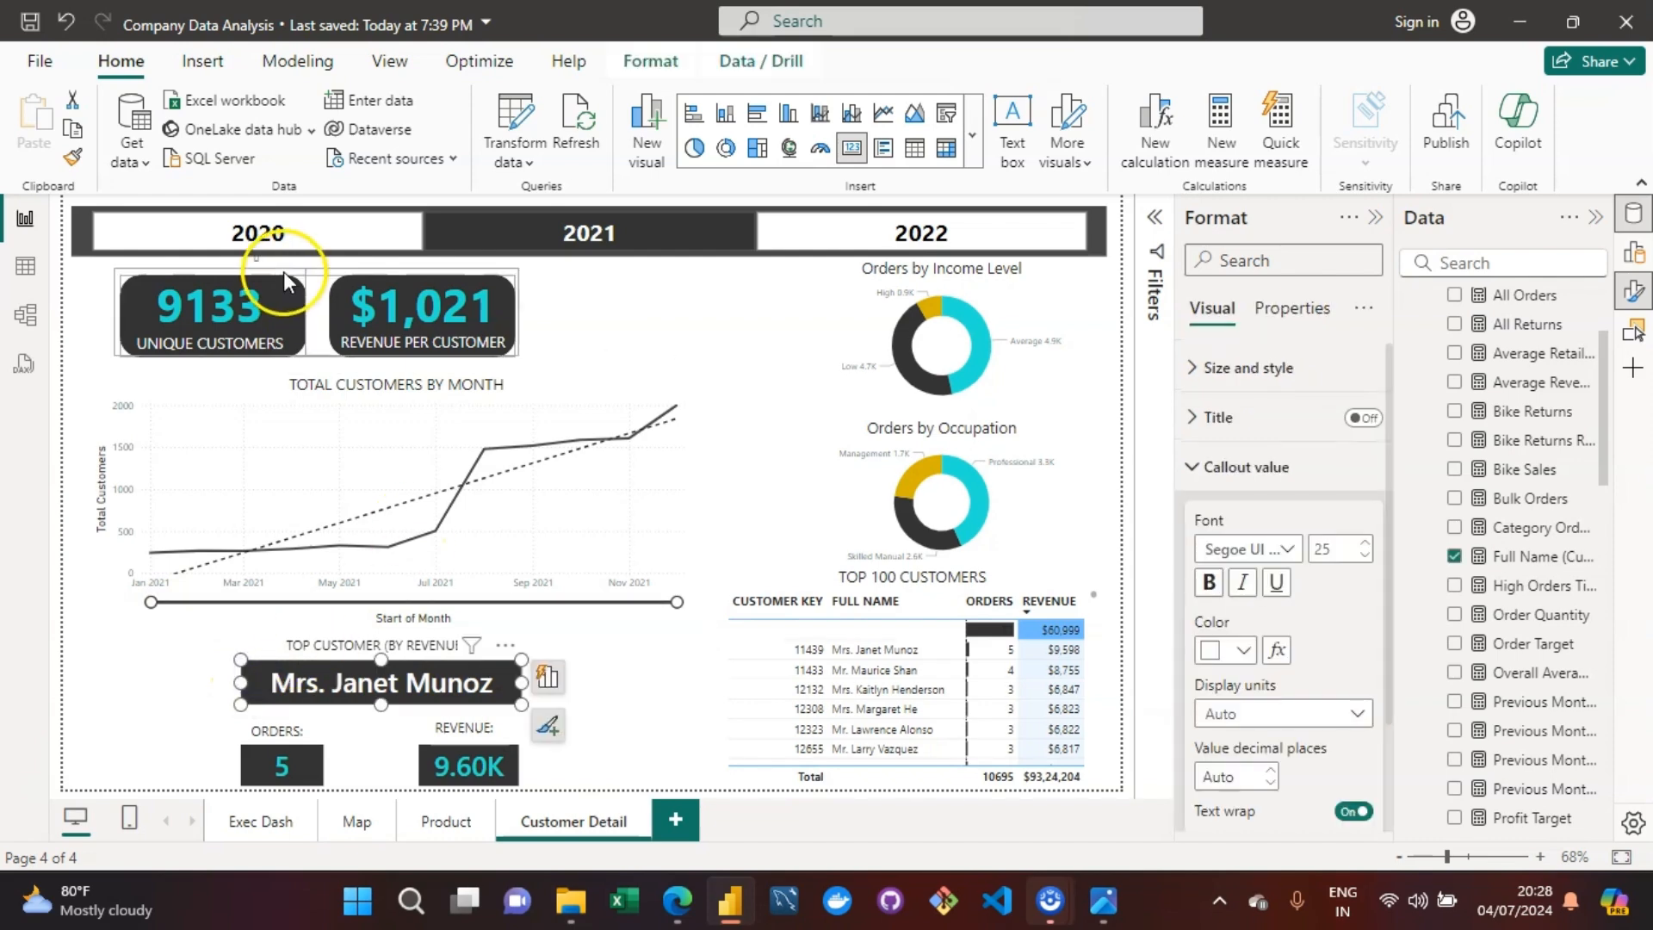
click(252, 237)
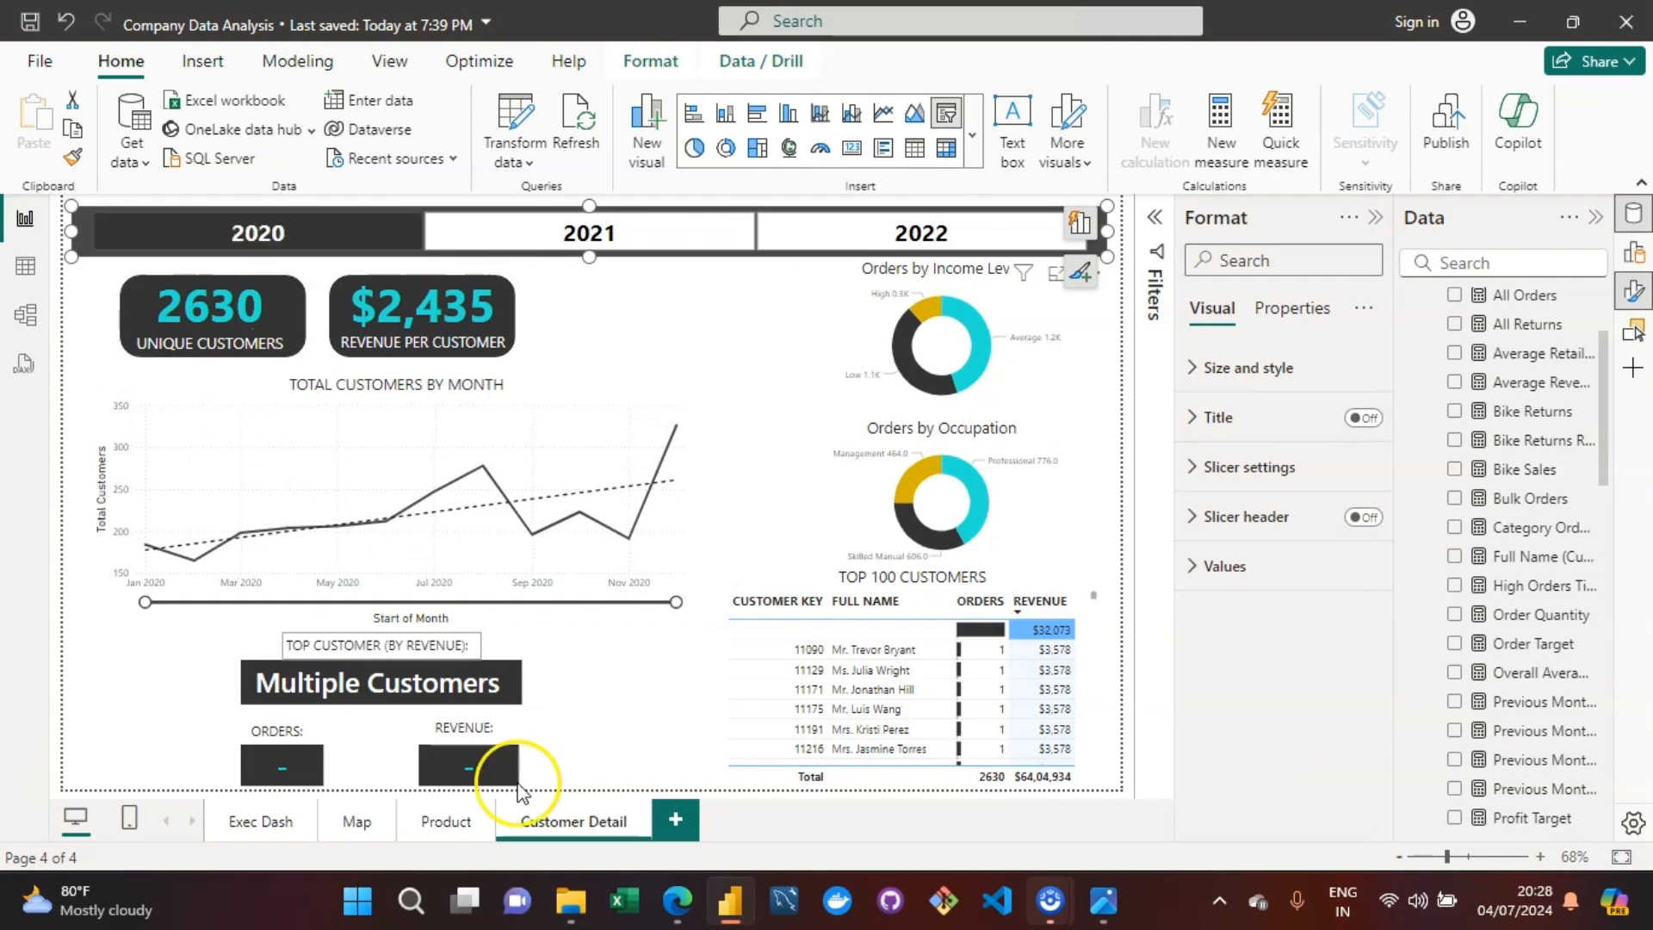
click(577, 693)
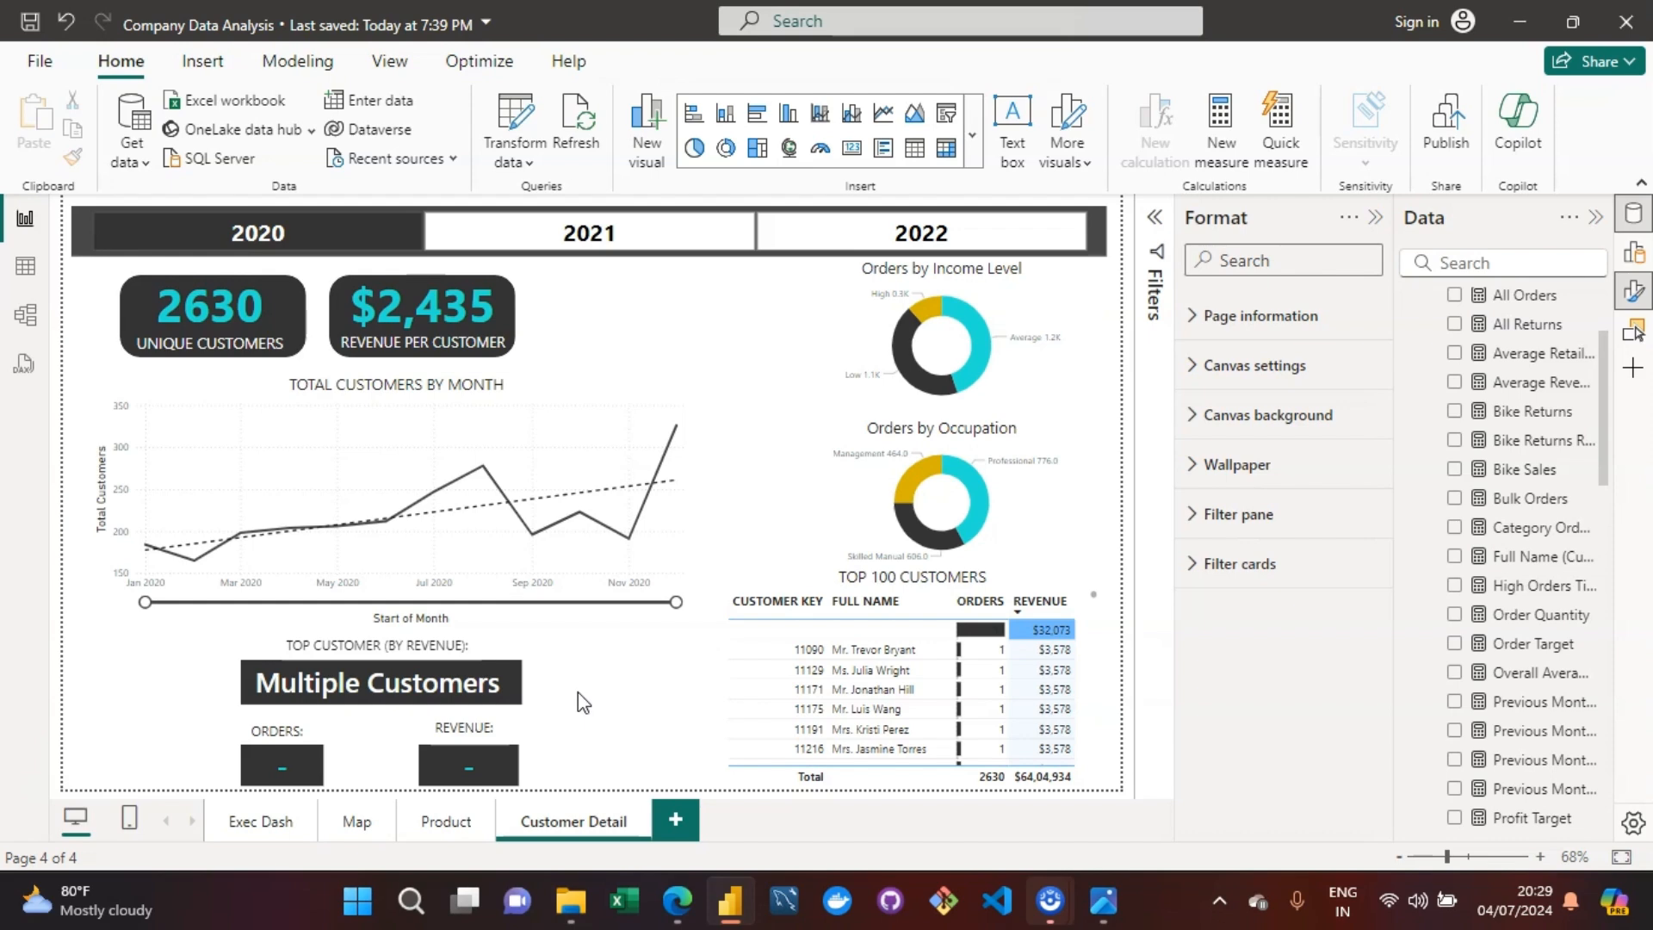
click(578, 694)
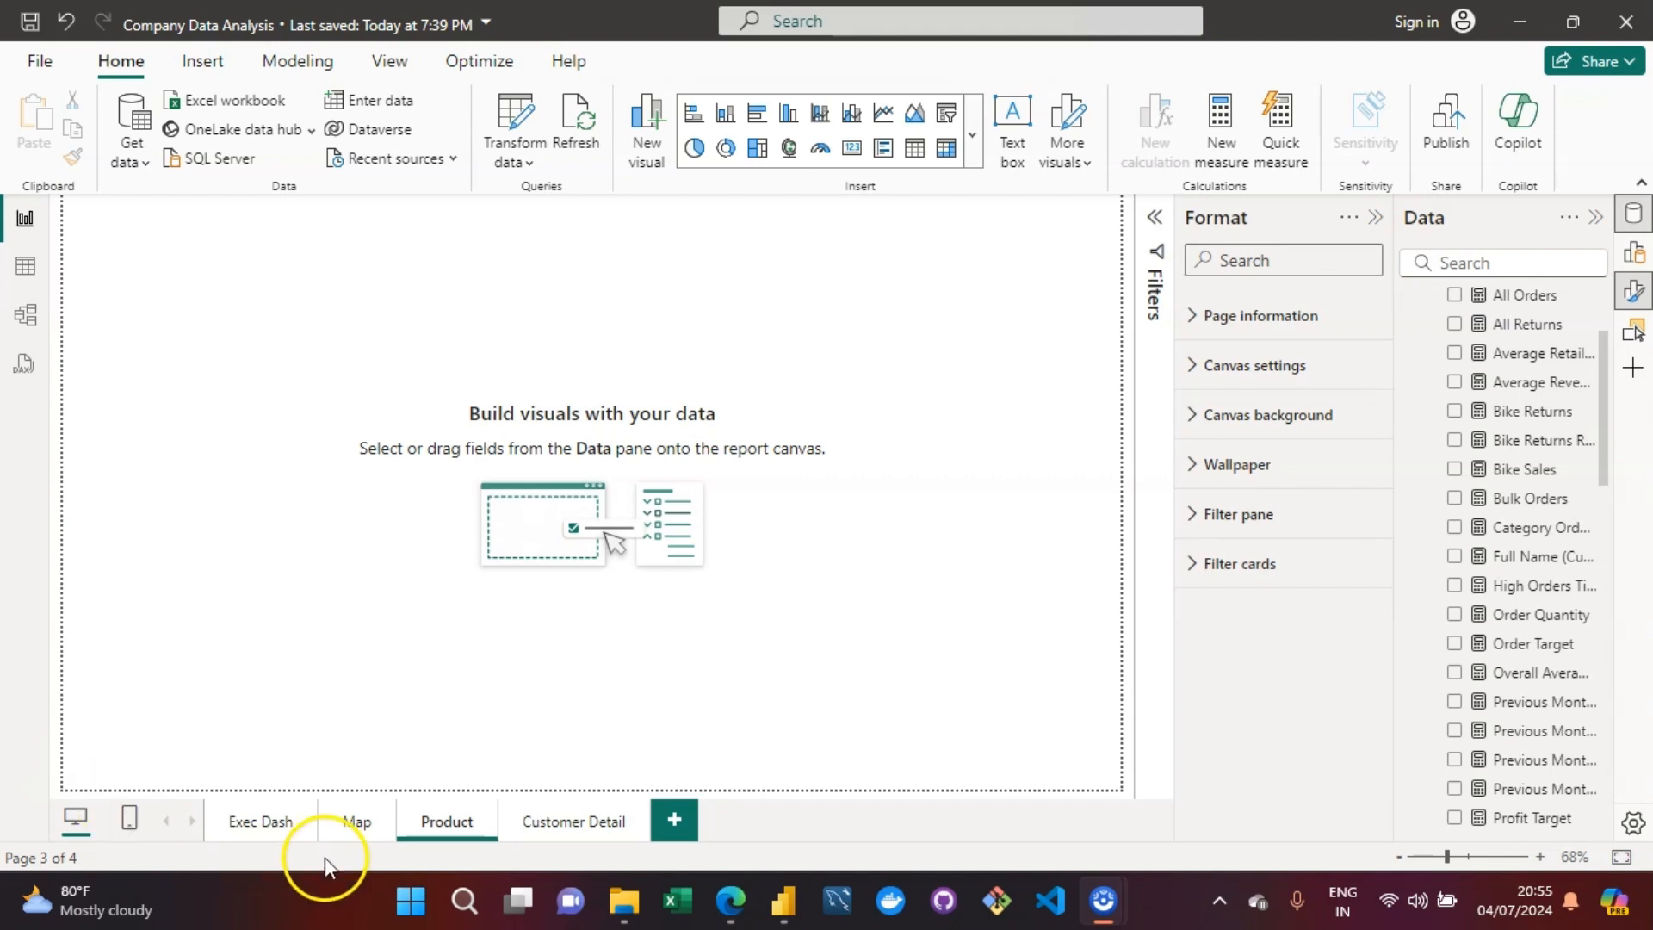
Step: Review the Exec Dash and Map pages, and clear the 2020 year filter on the Customer Detail page
click(268, 822)
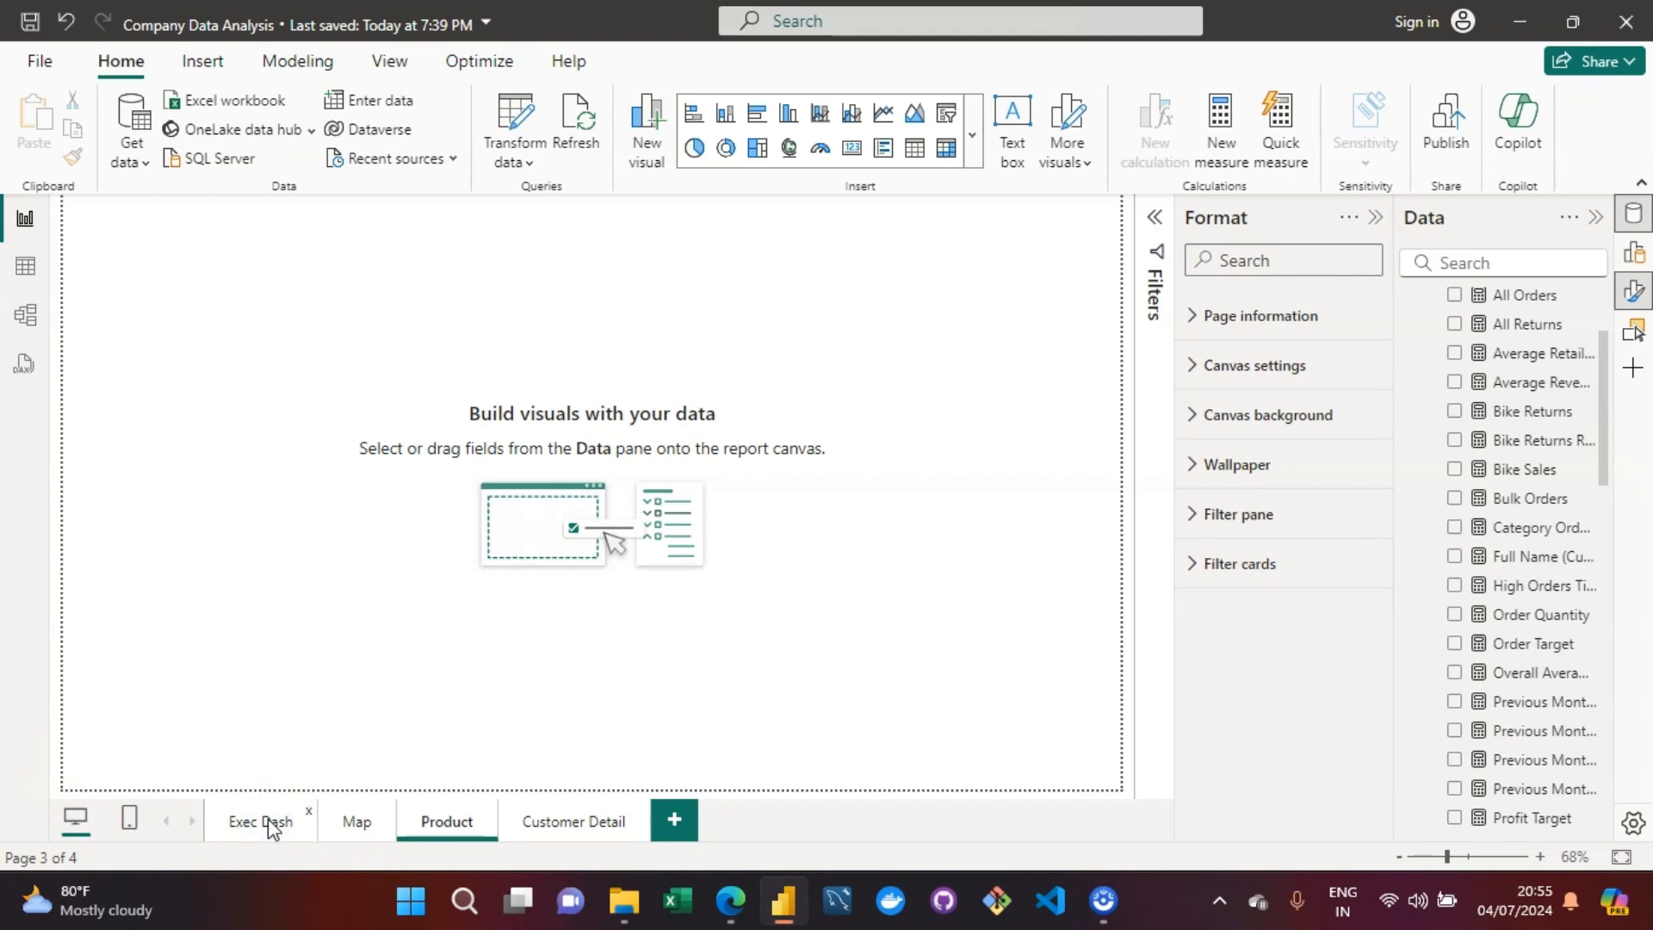
click(270, 823)
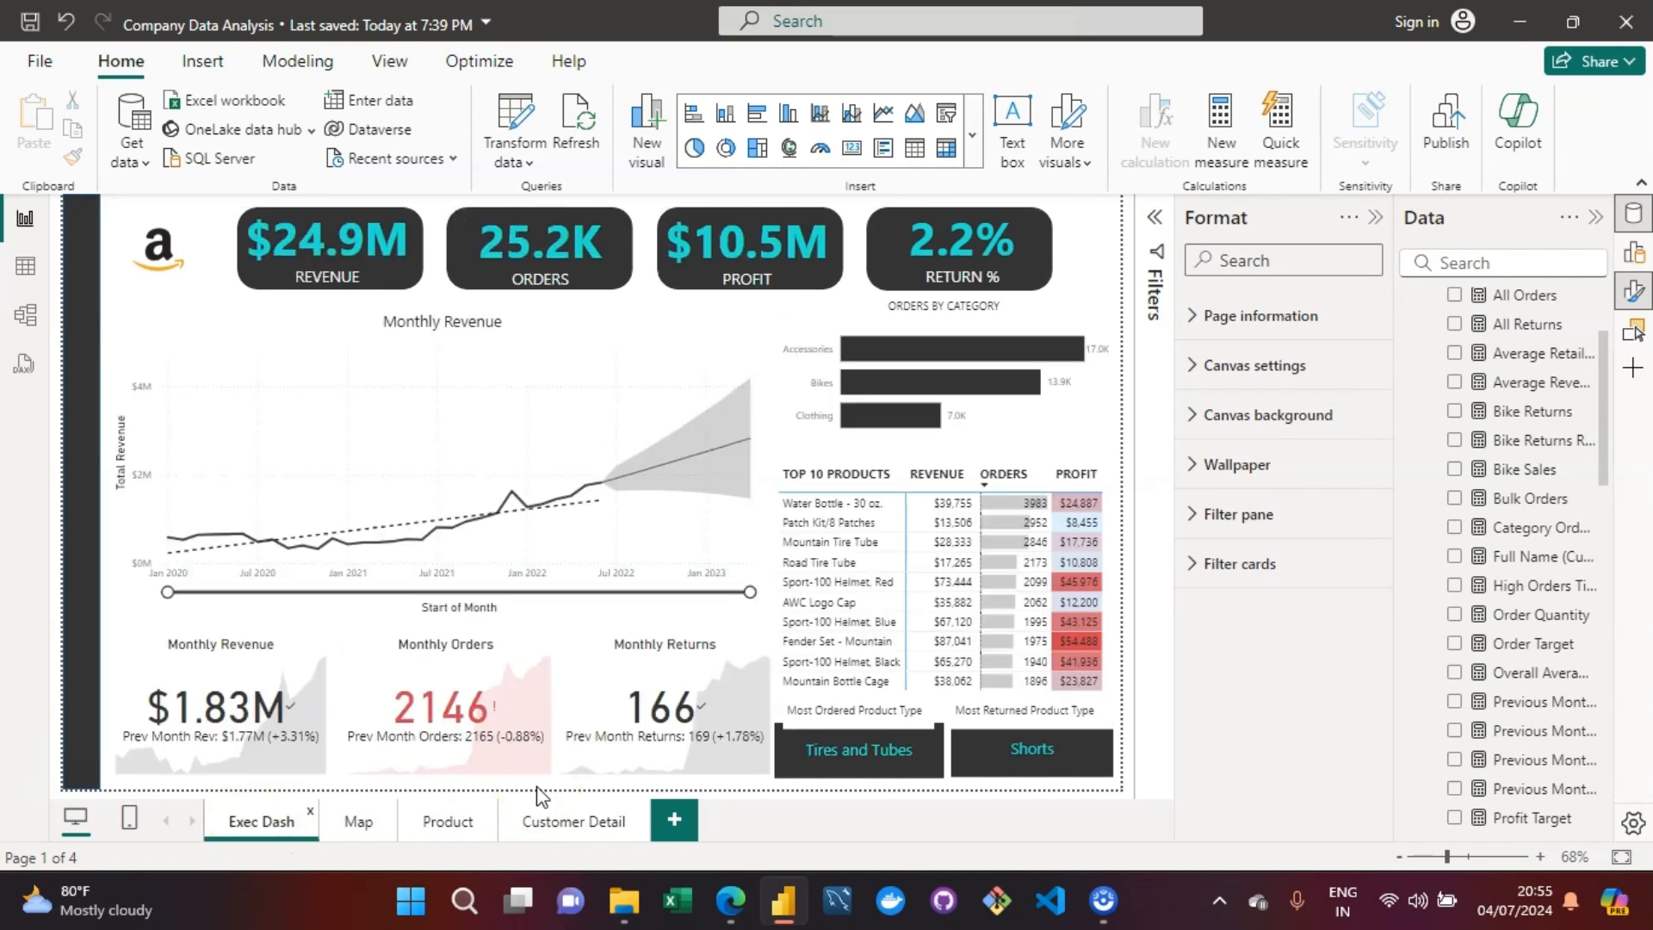
click(357, 822)
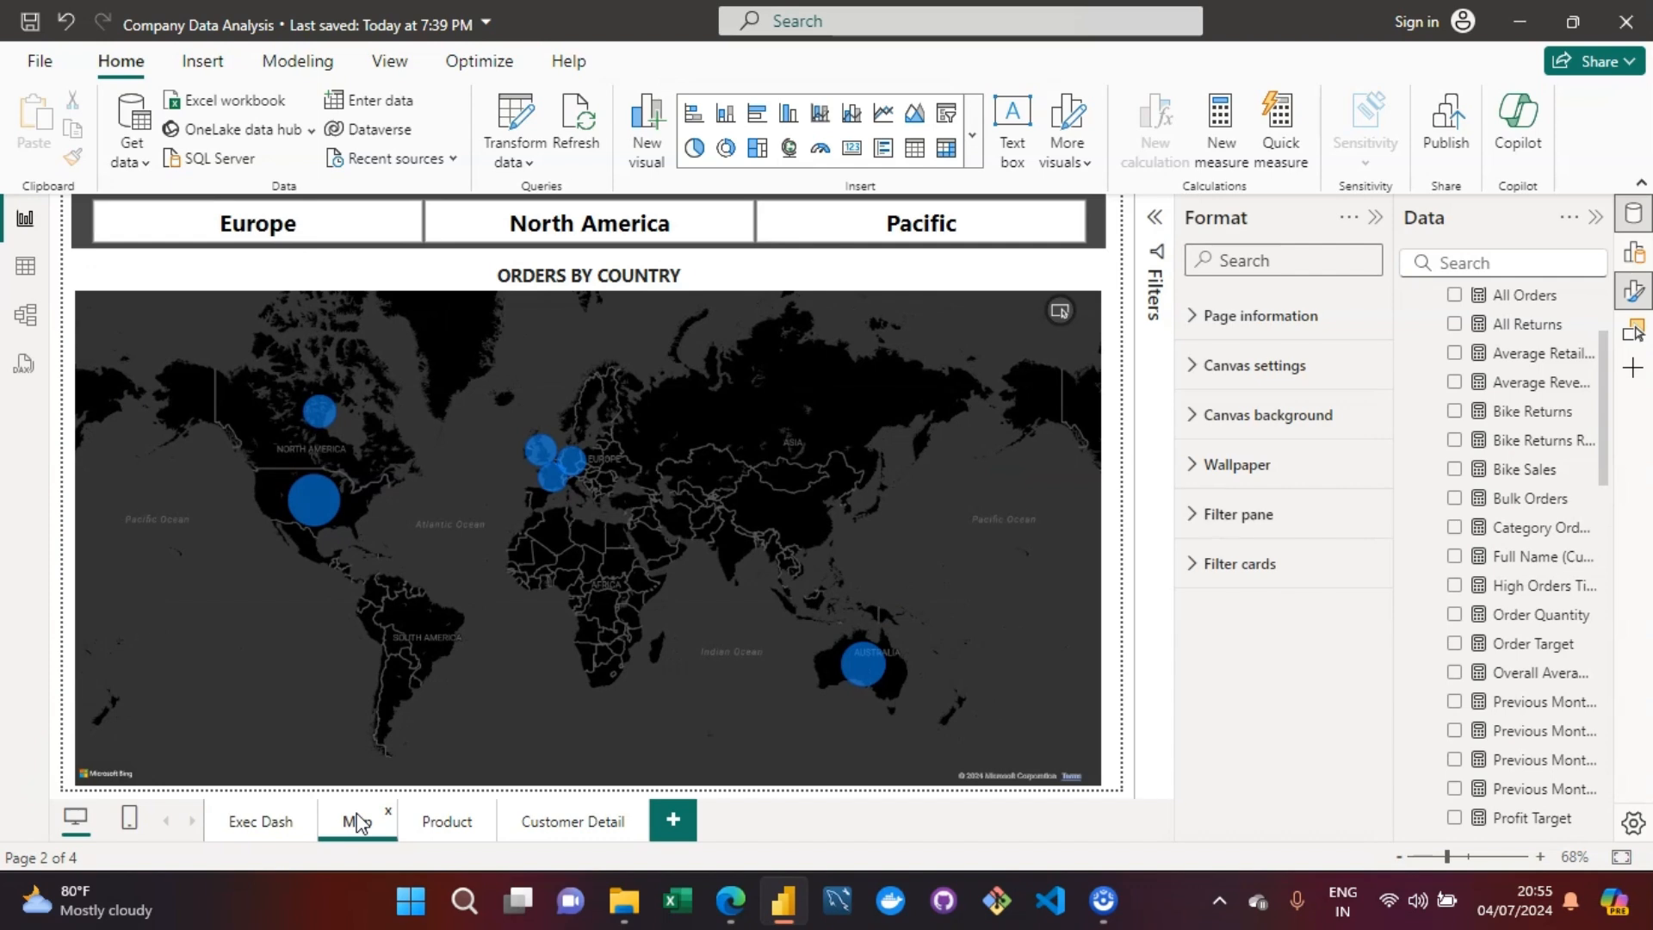
click(542, 827)
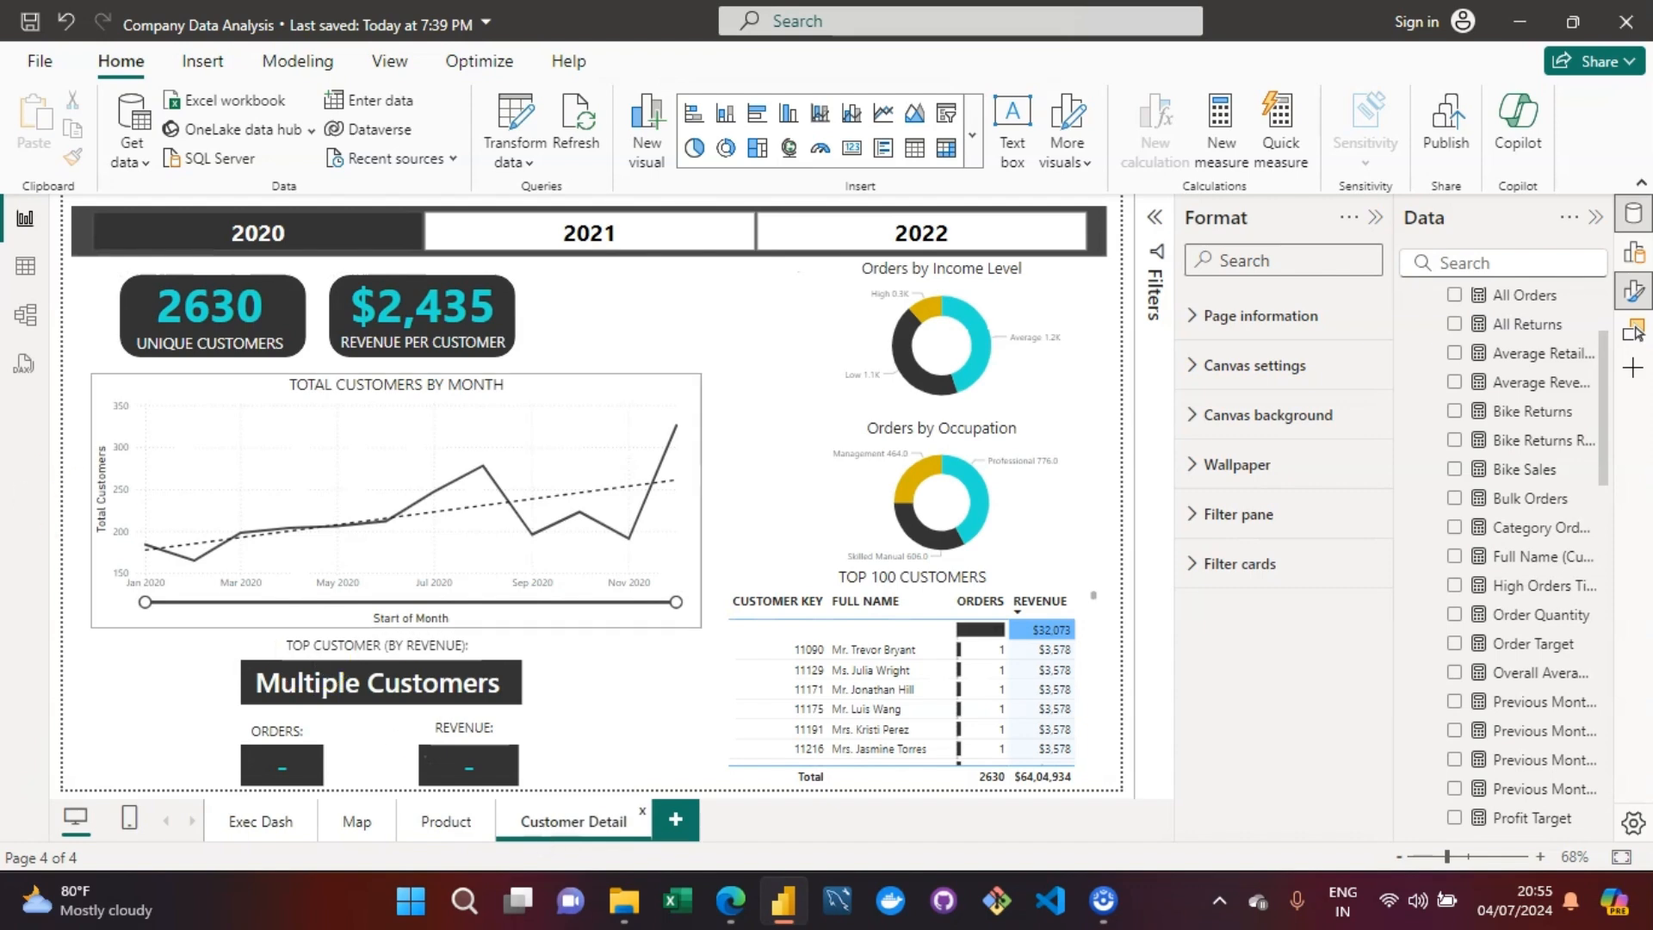
click(312, 231)
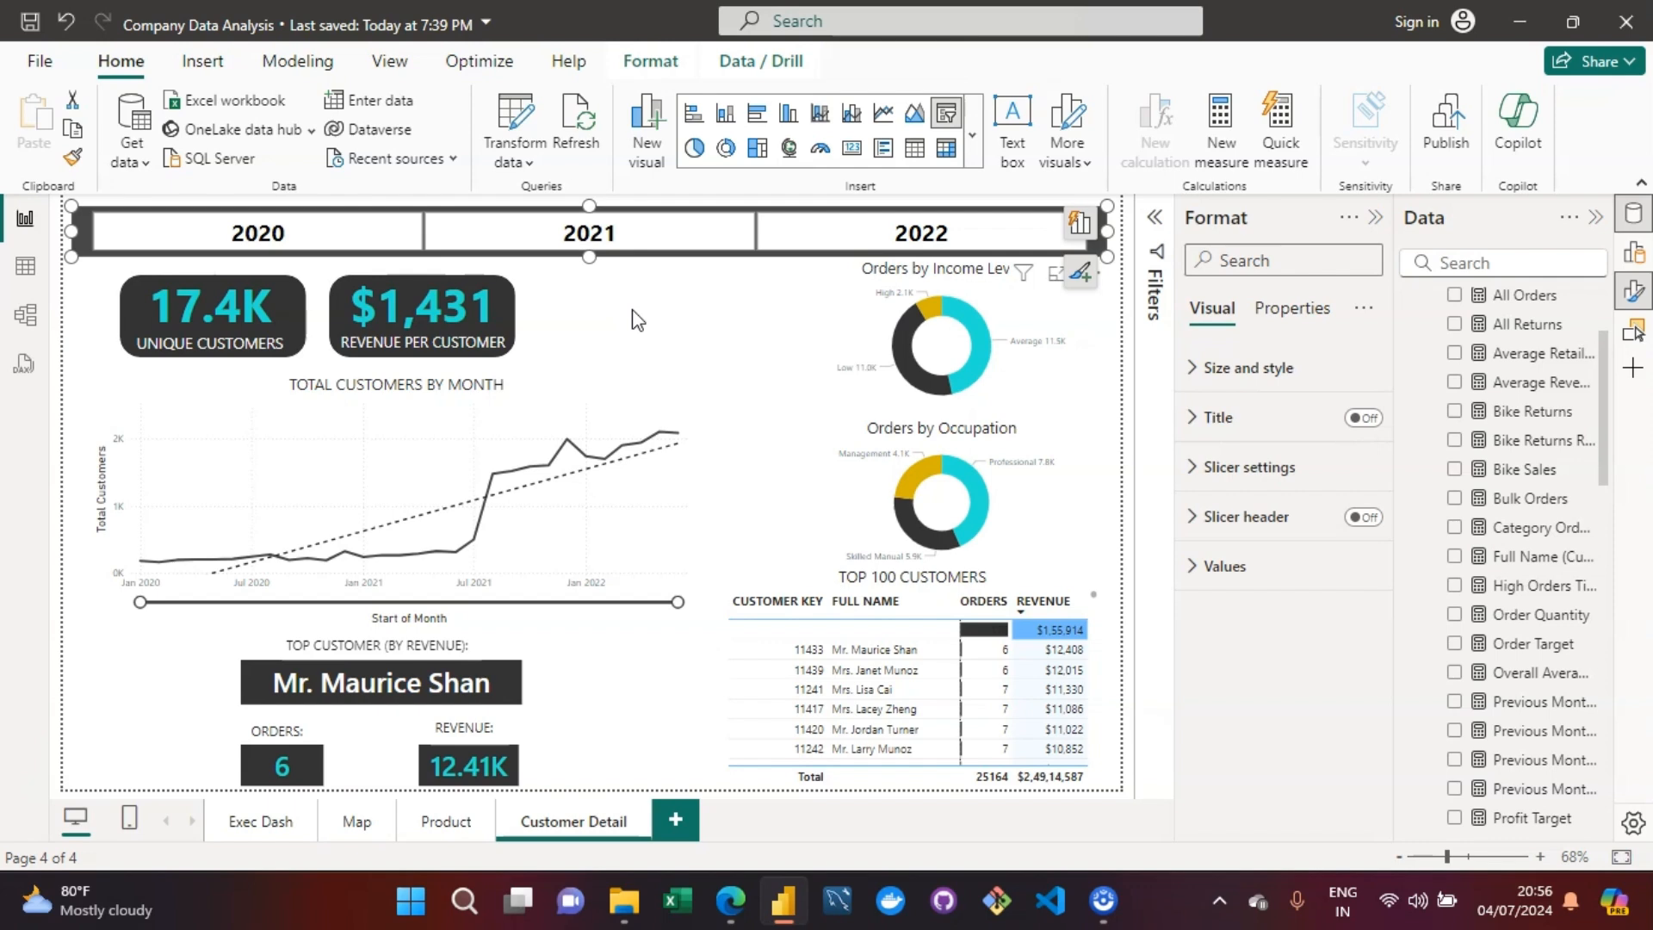
Step: Insert a gauge visual on the blank Product page and move it right along the canvas's upper edge
click(455, 823)
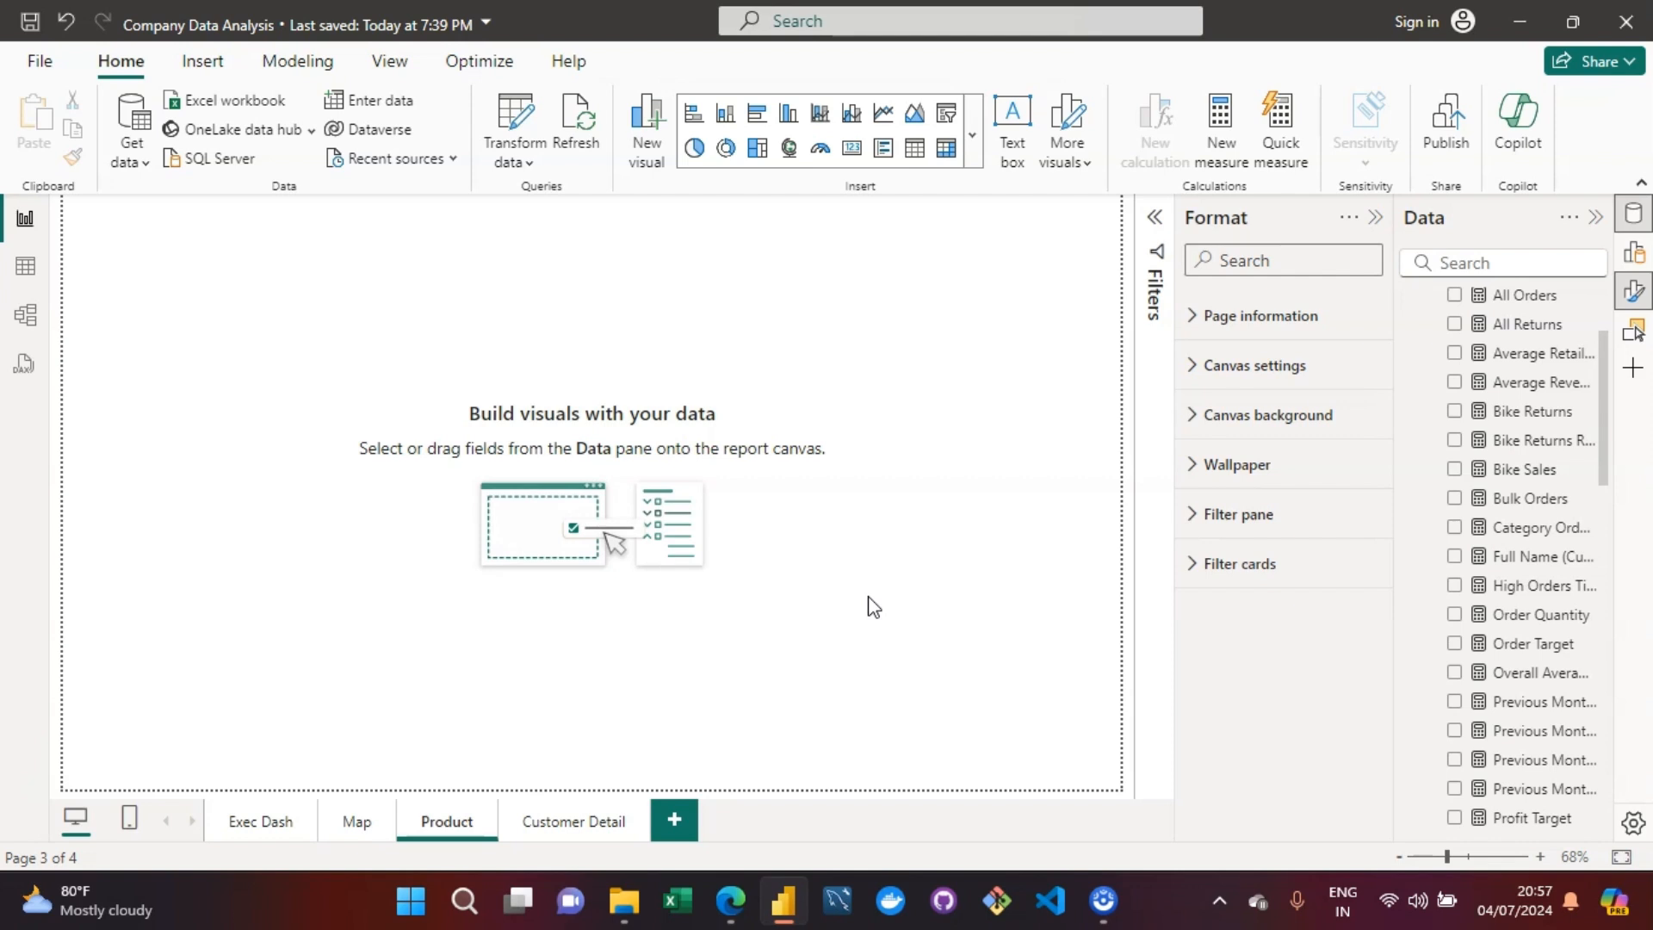
click(893, 529)
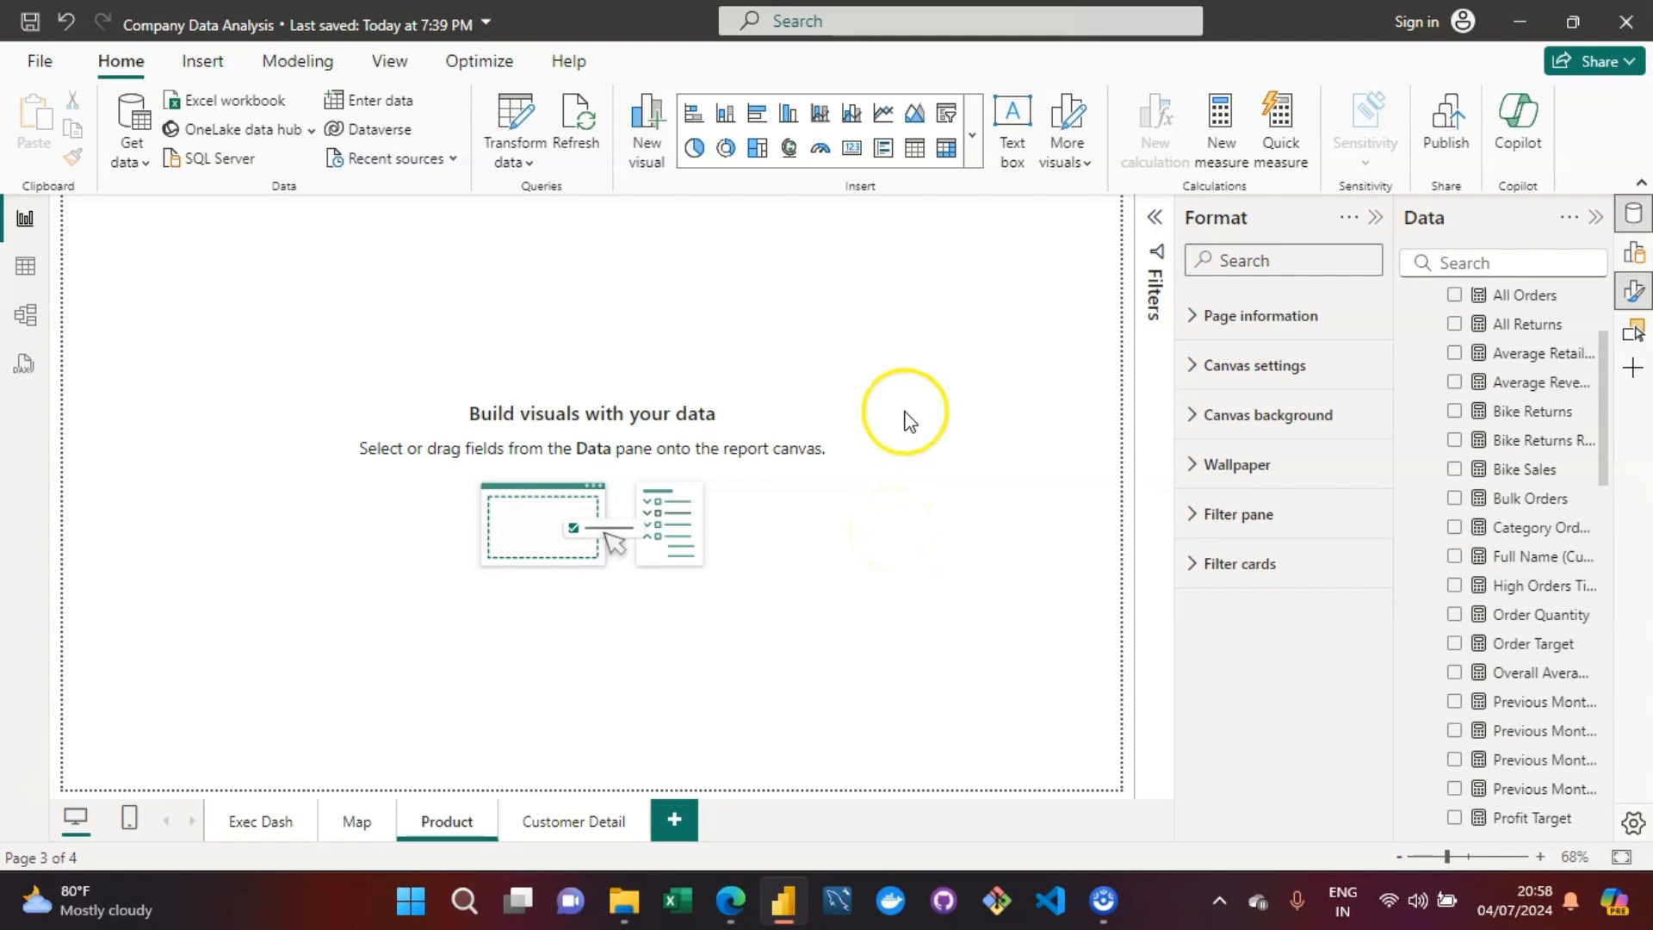
click(202, 60)
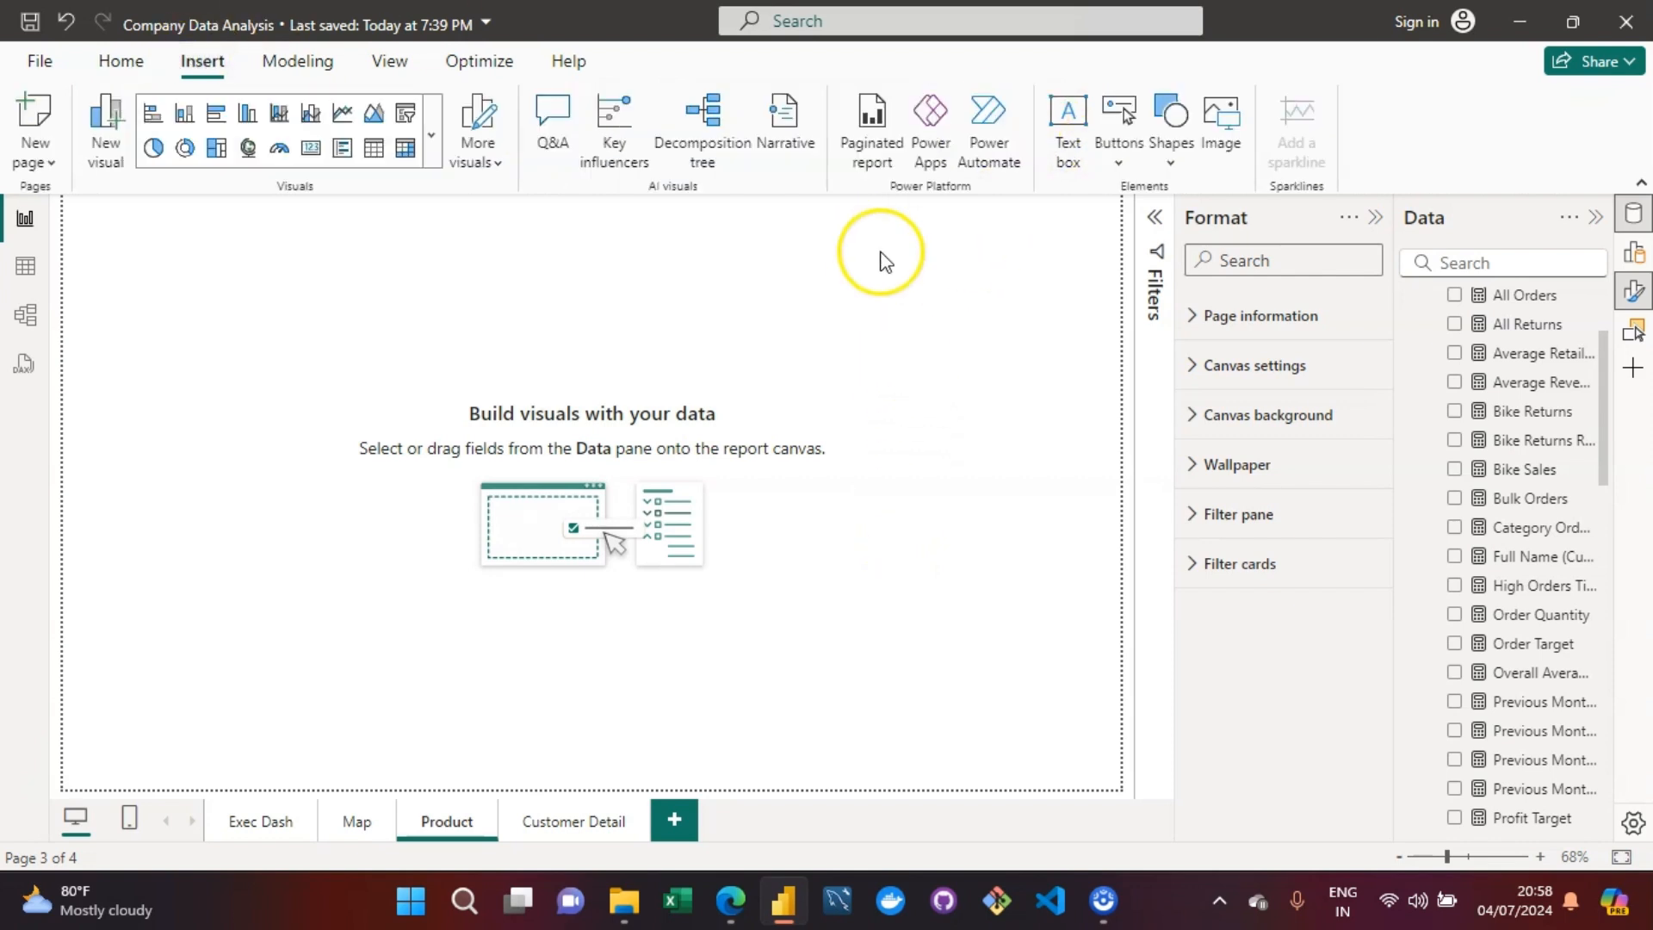
click(431, 145)
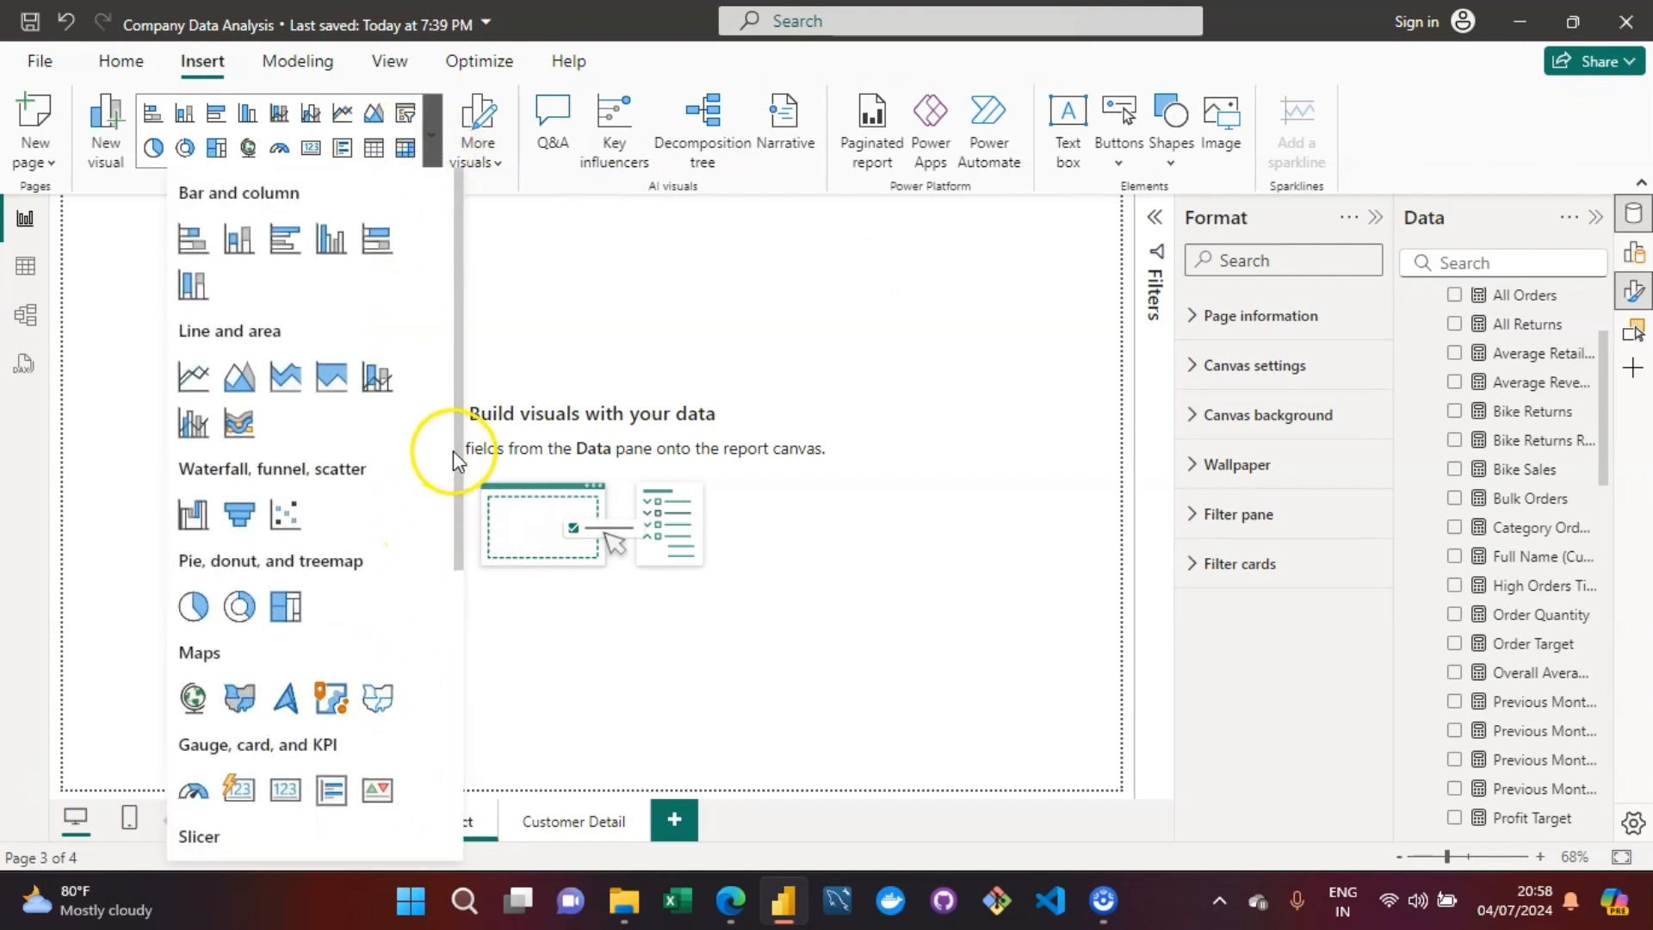
scroll(450, 457, down, 3)
scroll(441, 555, down, 5)
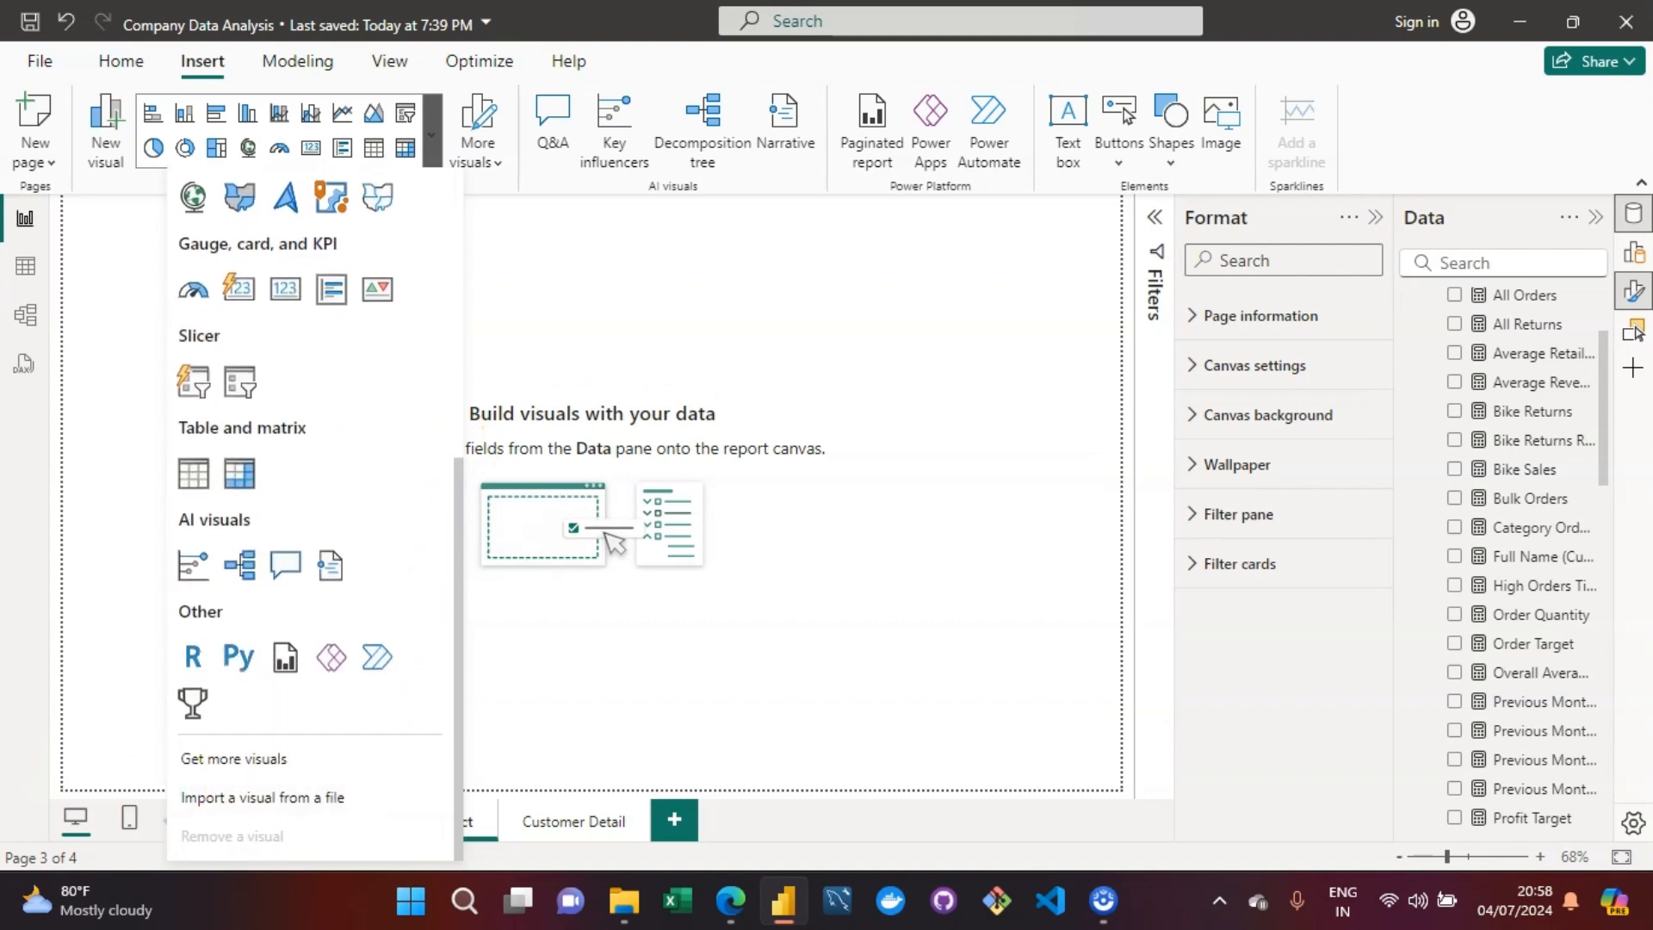
click(195, 292)
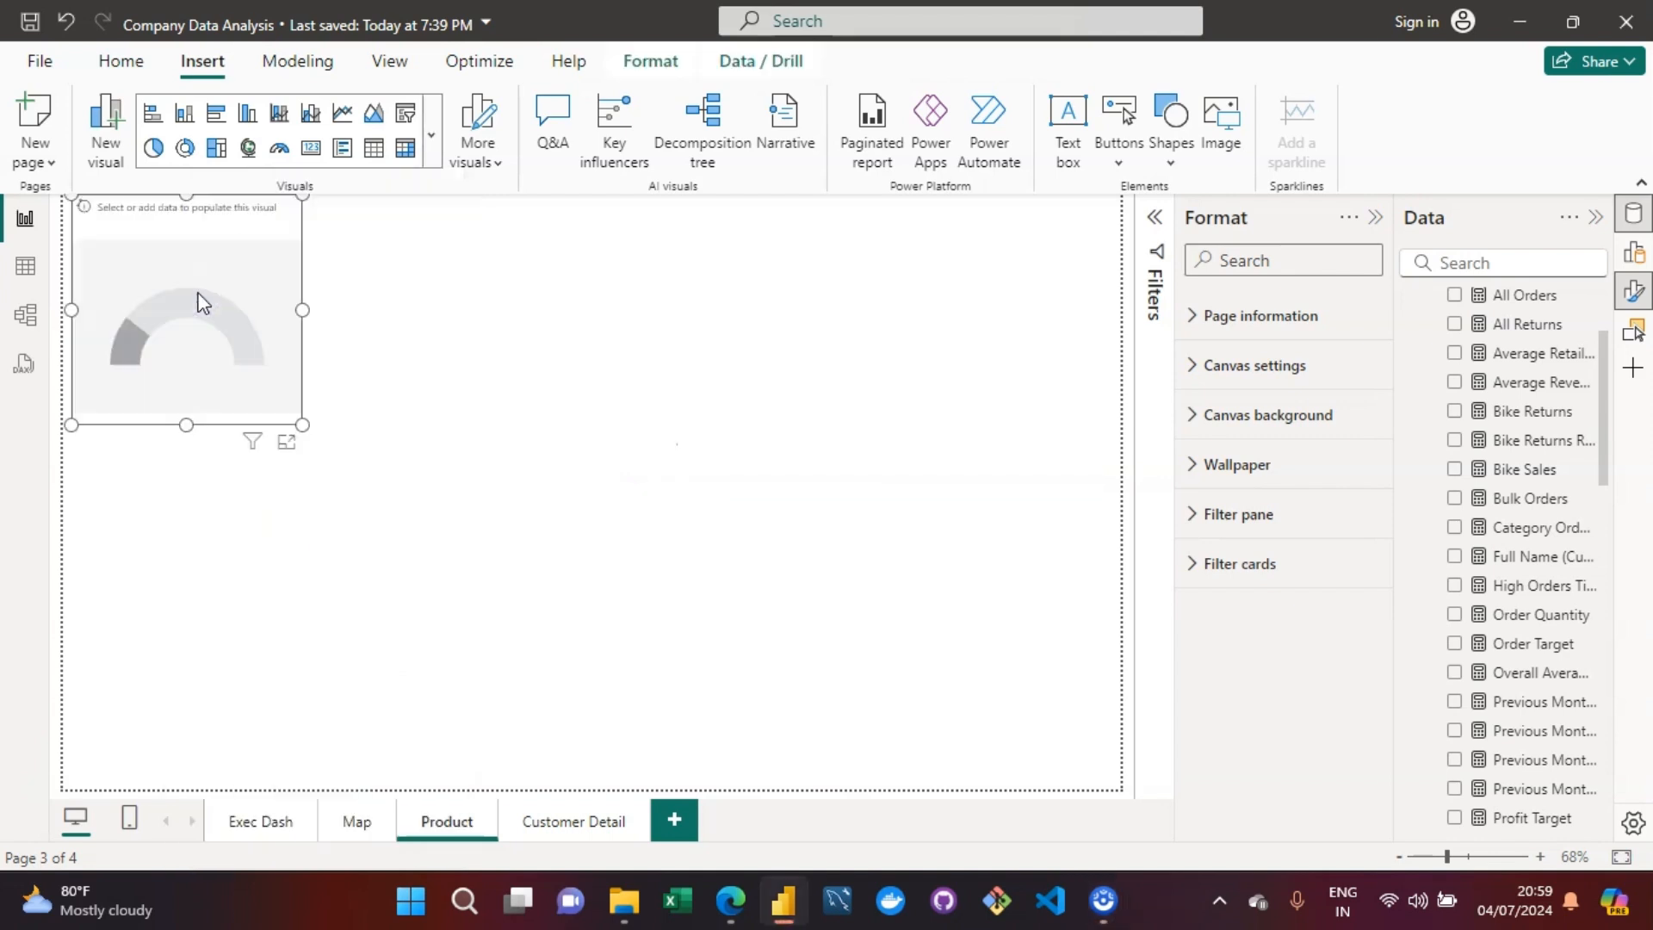
drag(222, 294, 513, 291)
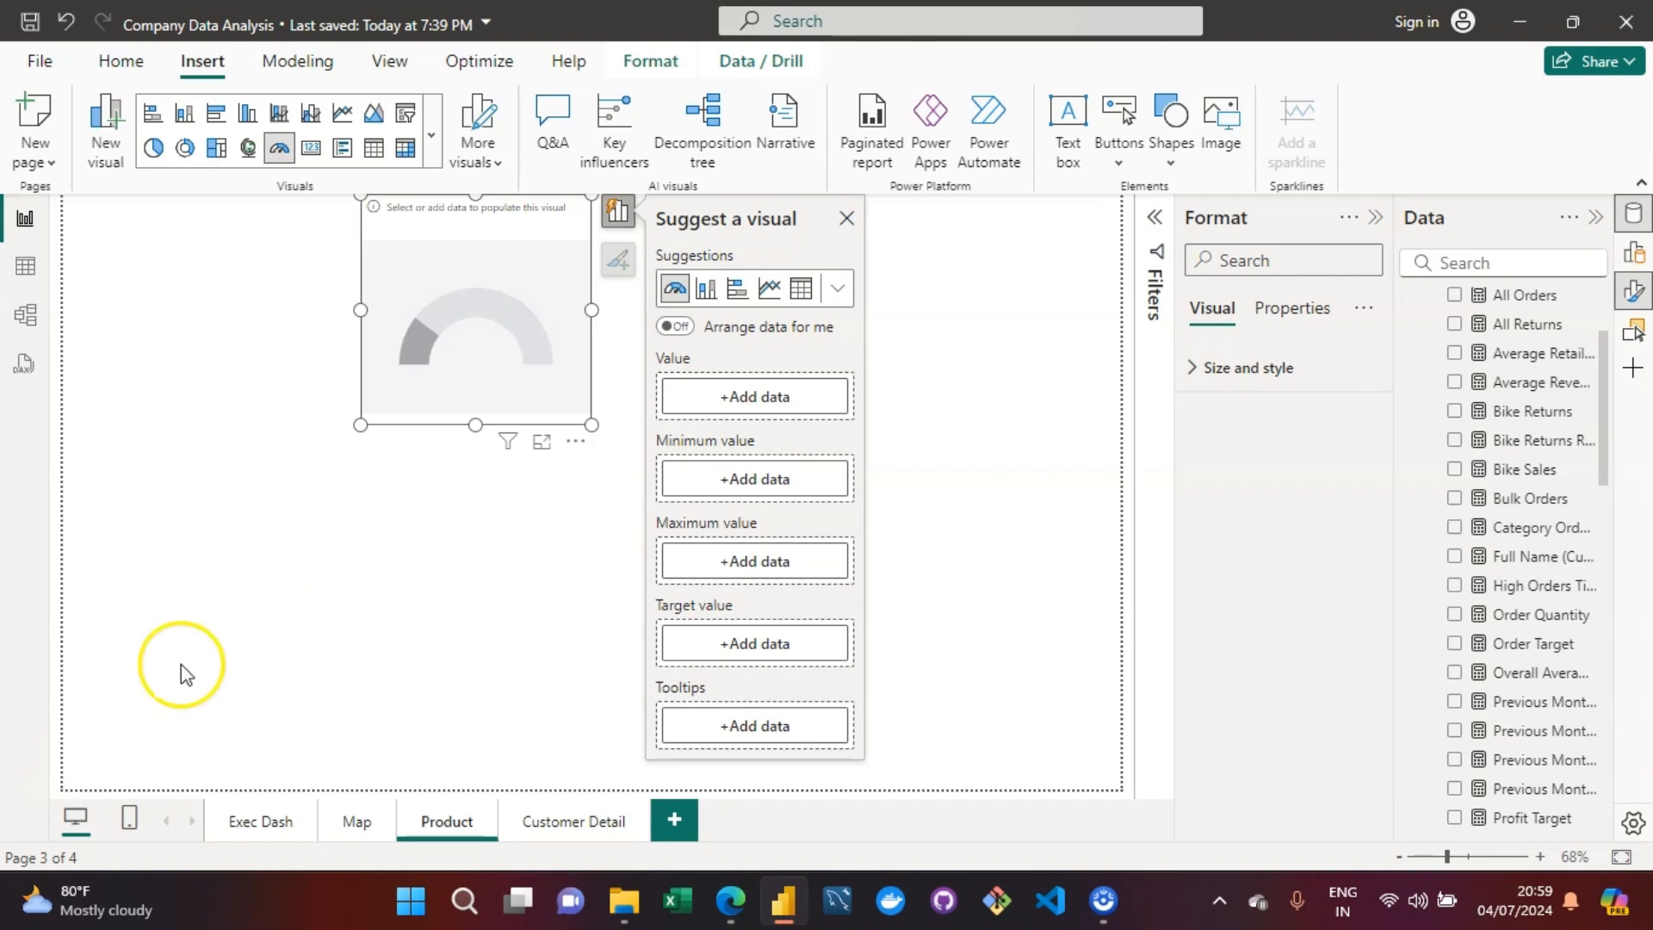
click(407, 105)
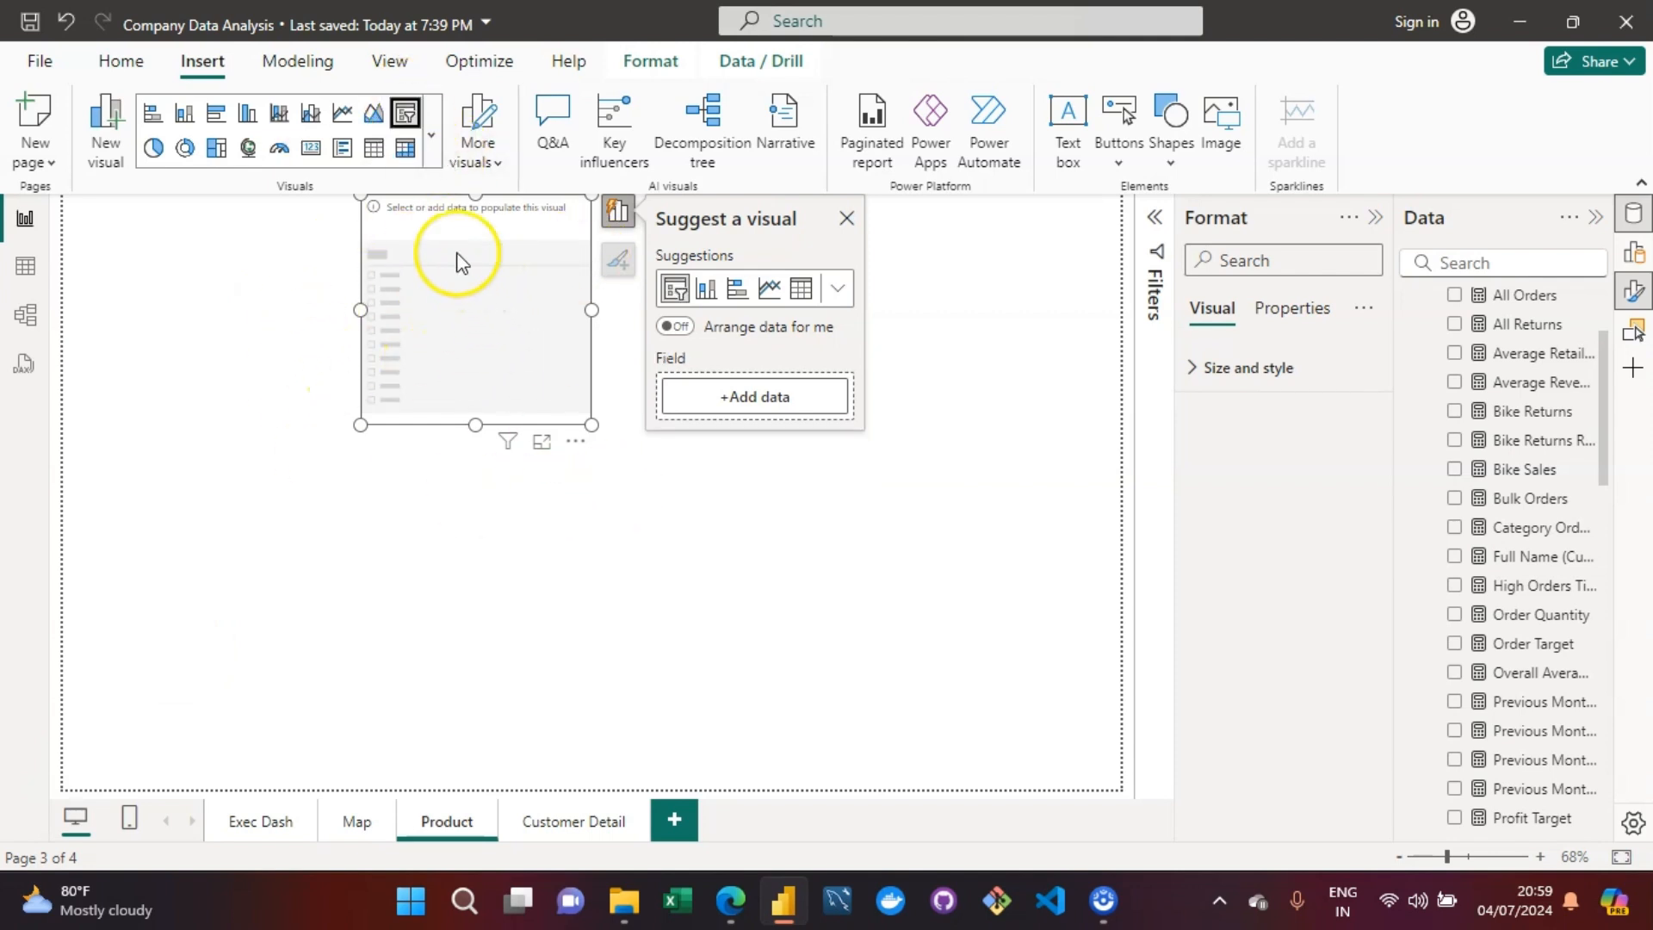
click(278, 149)
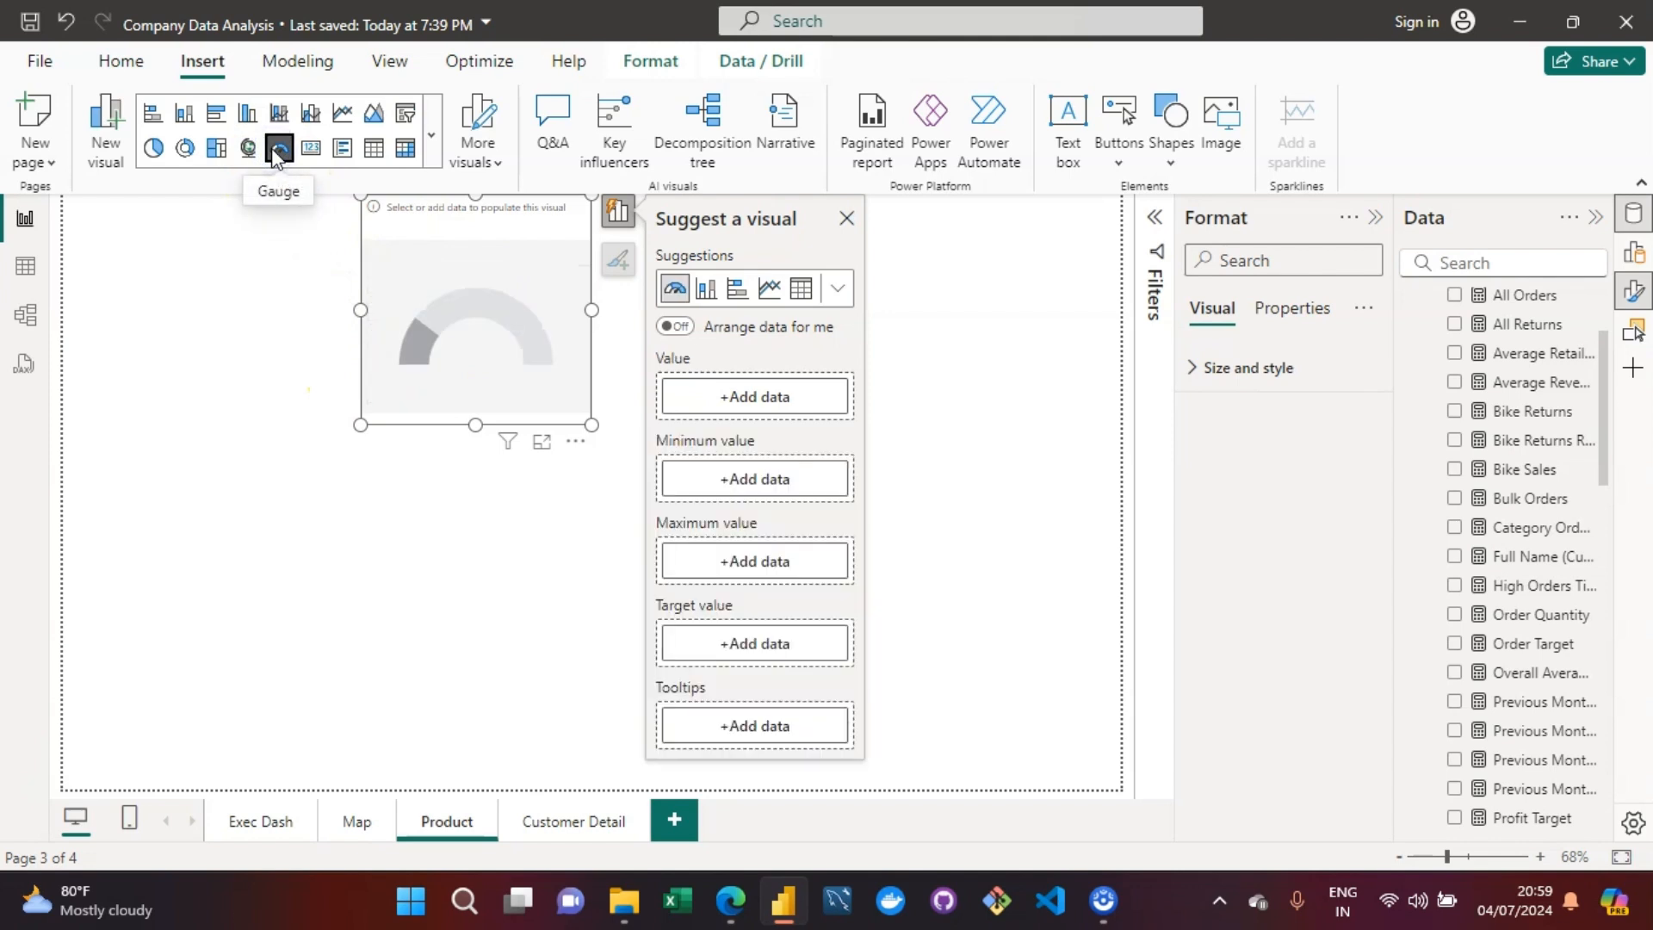
click(246, 398)
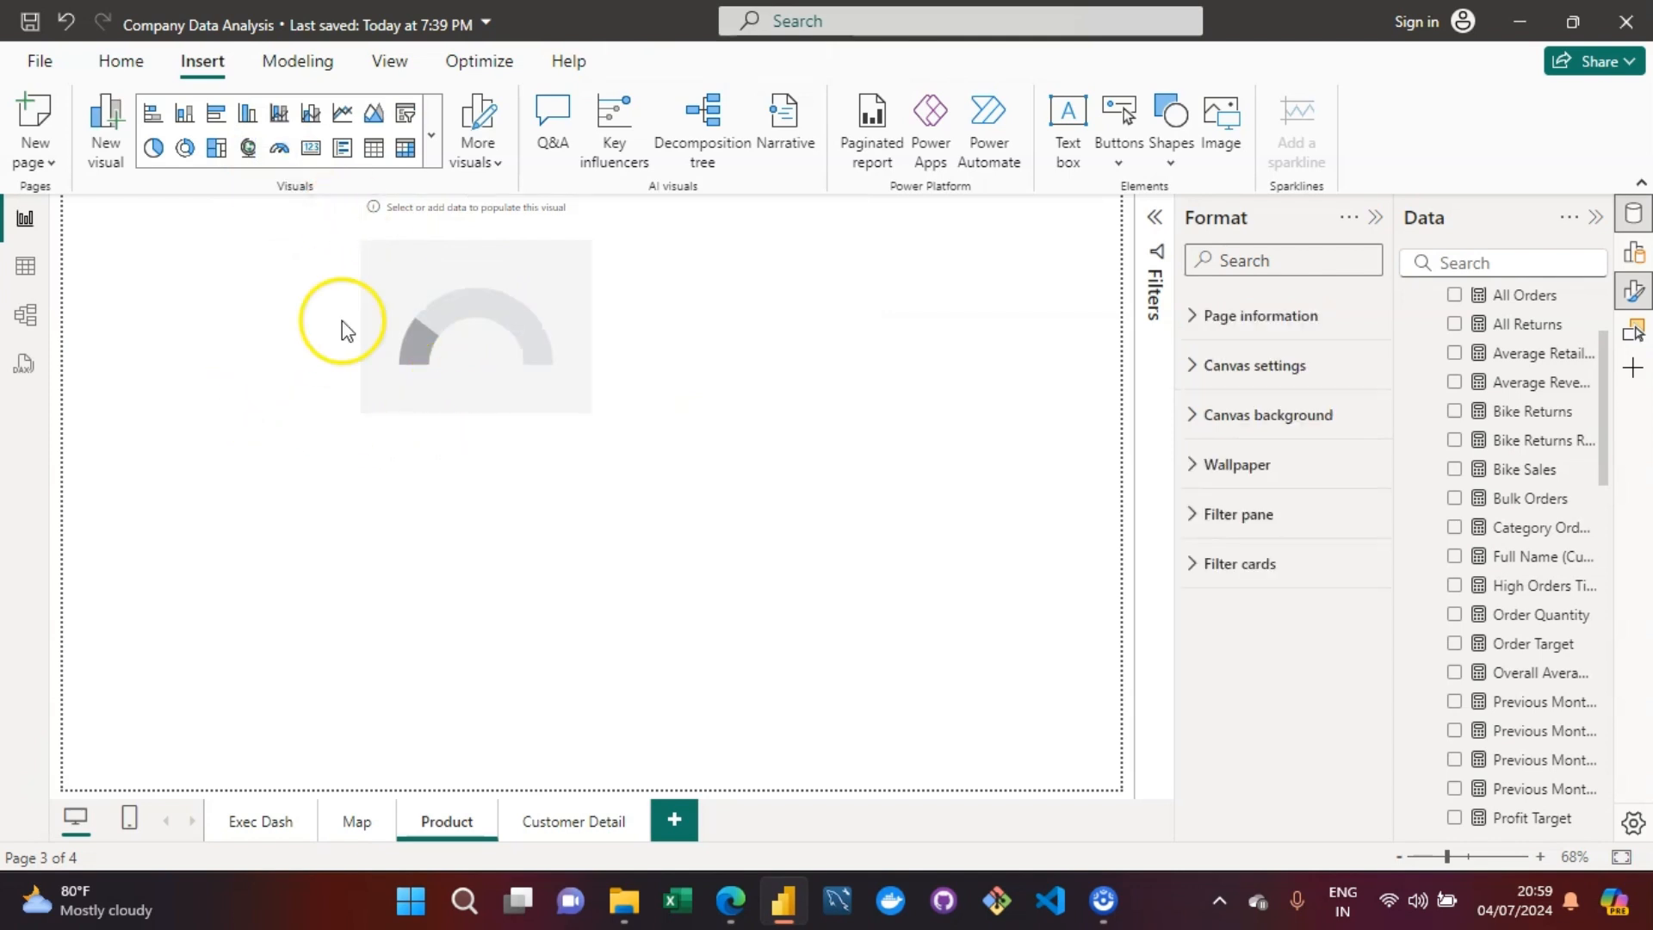
Step: Insert a slicer to the left of the gauge and populate it with ProductName from the Product Lookup table
click(405, 115)
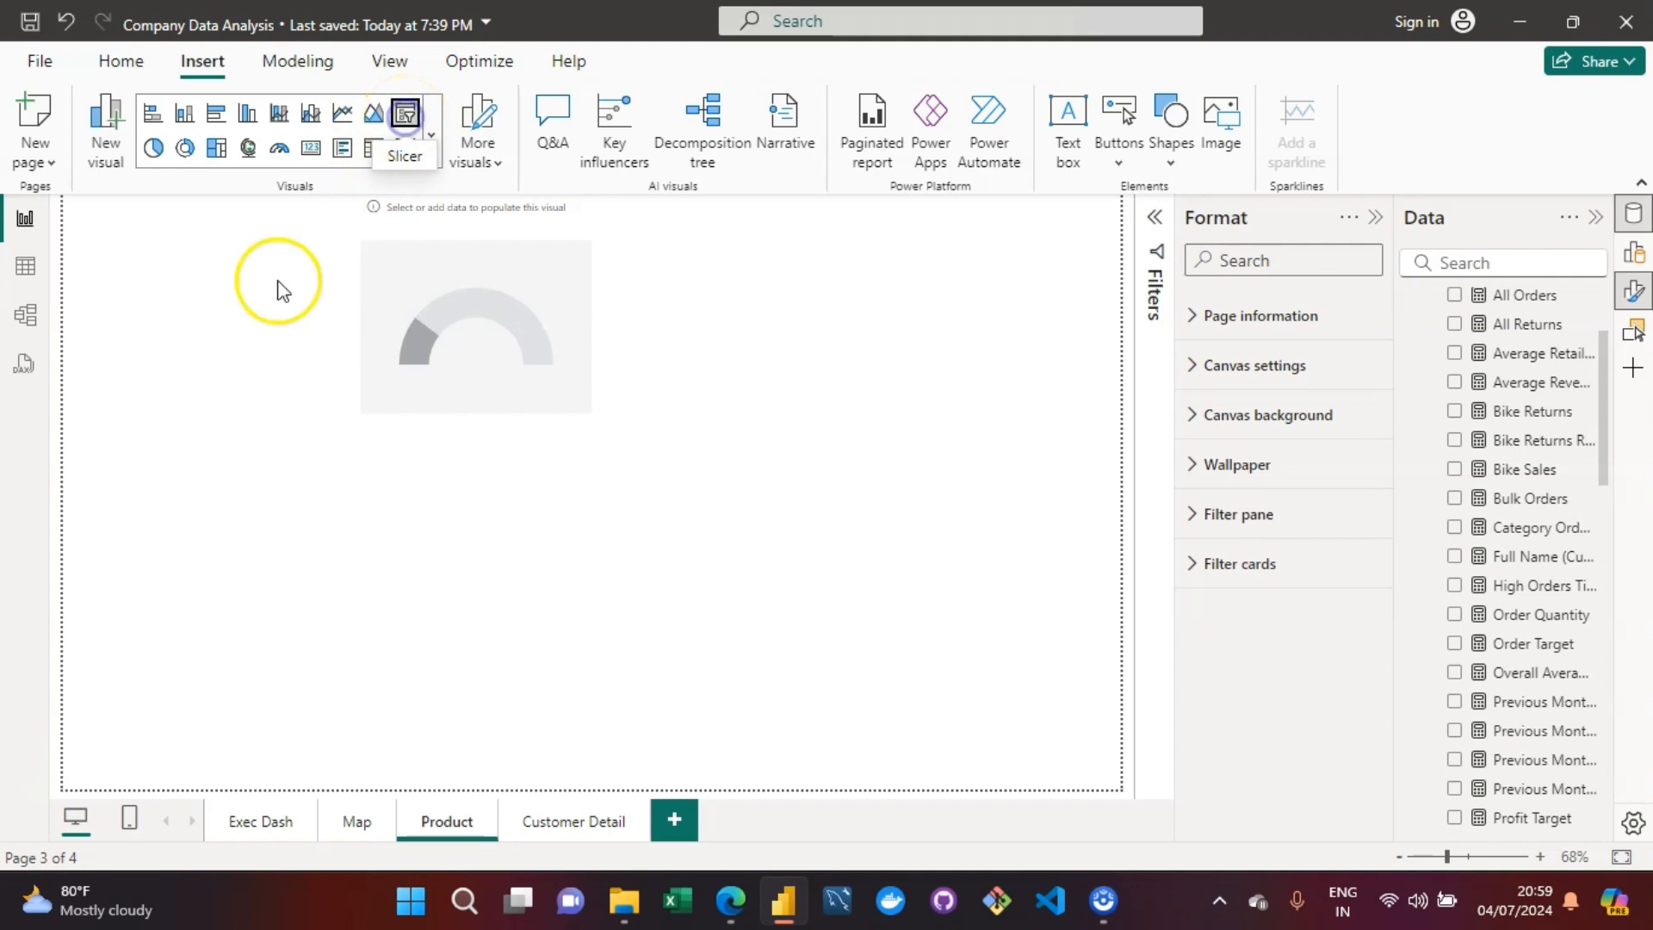
drag(268, 569, 159, 250)
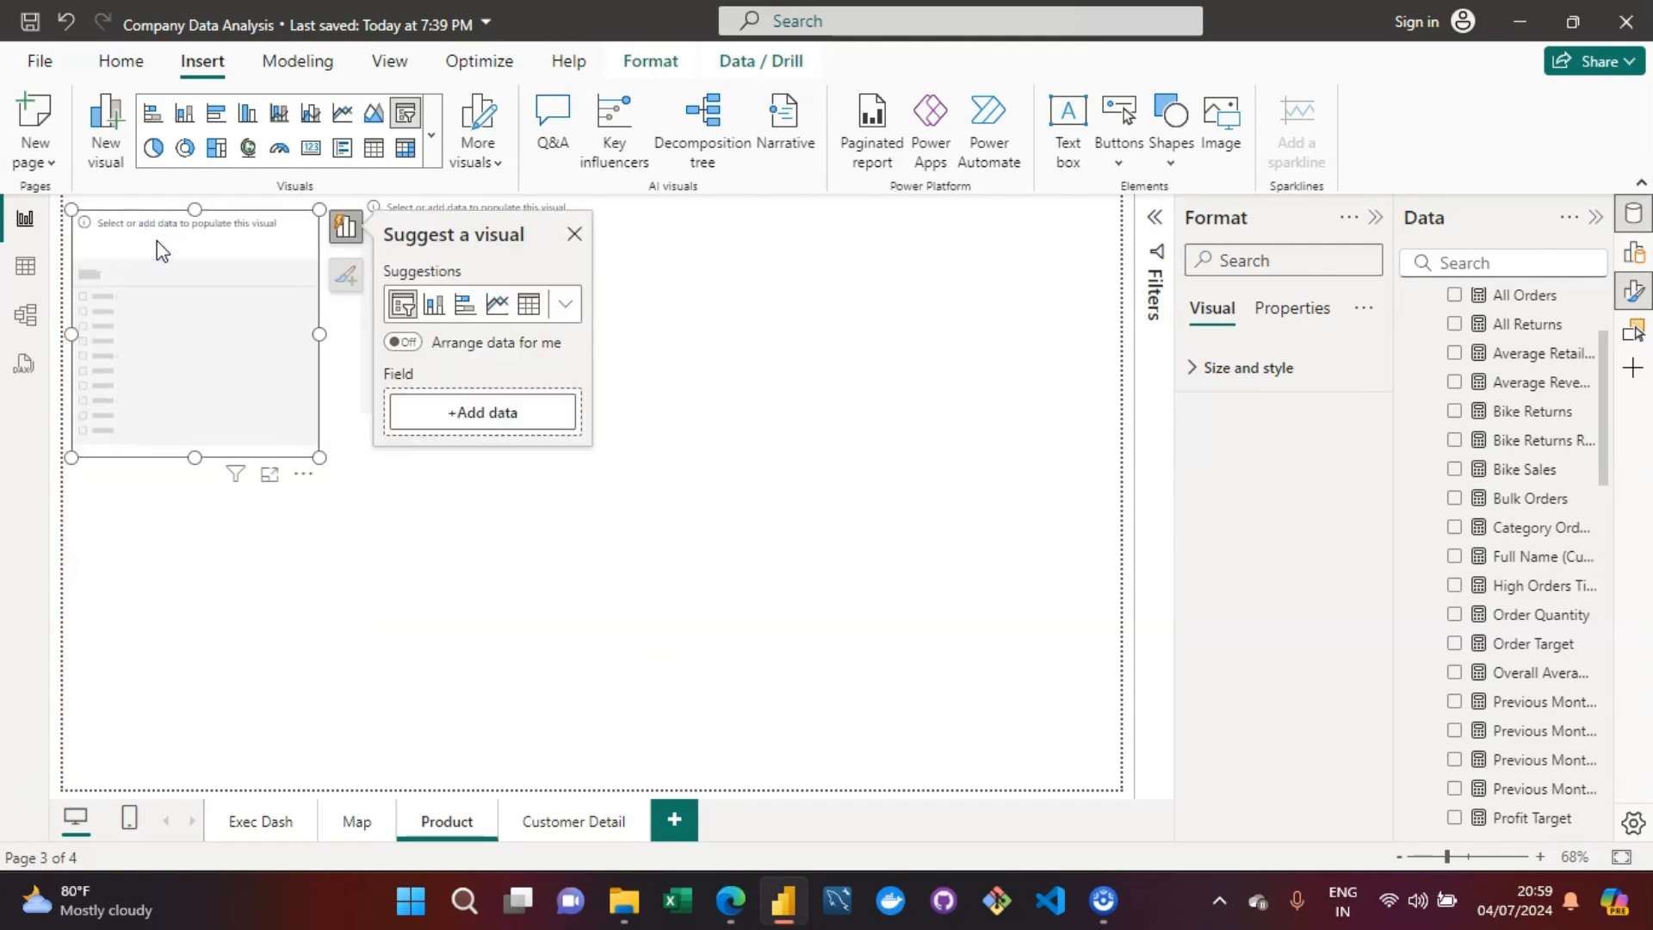
click(1476, 262)
text(p)
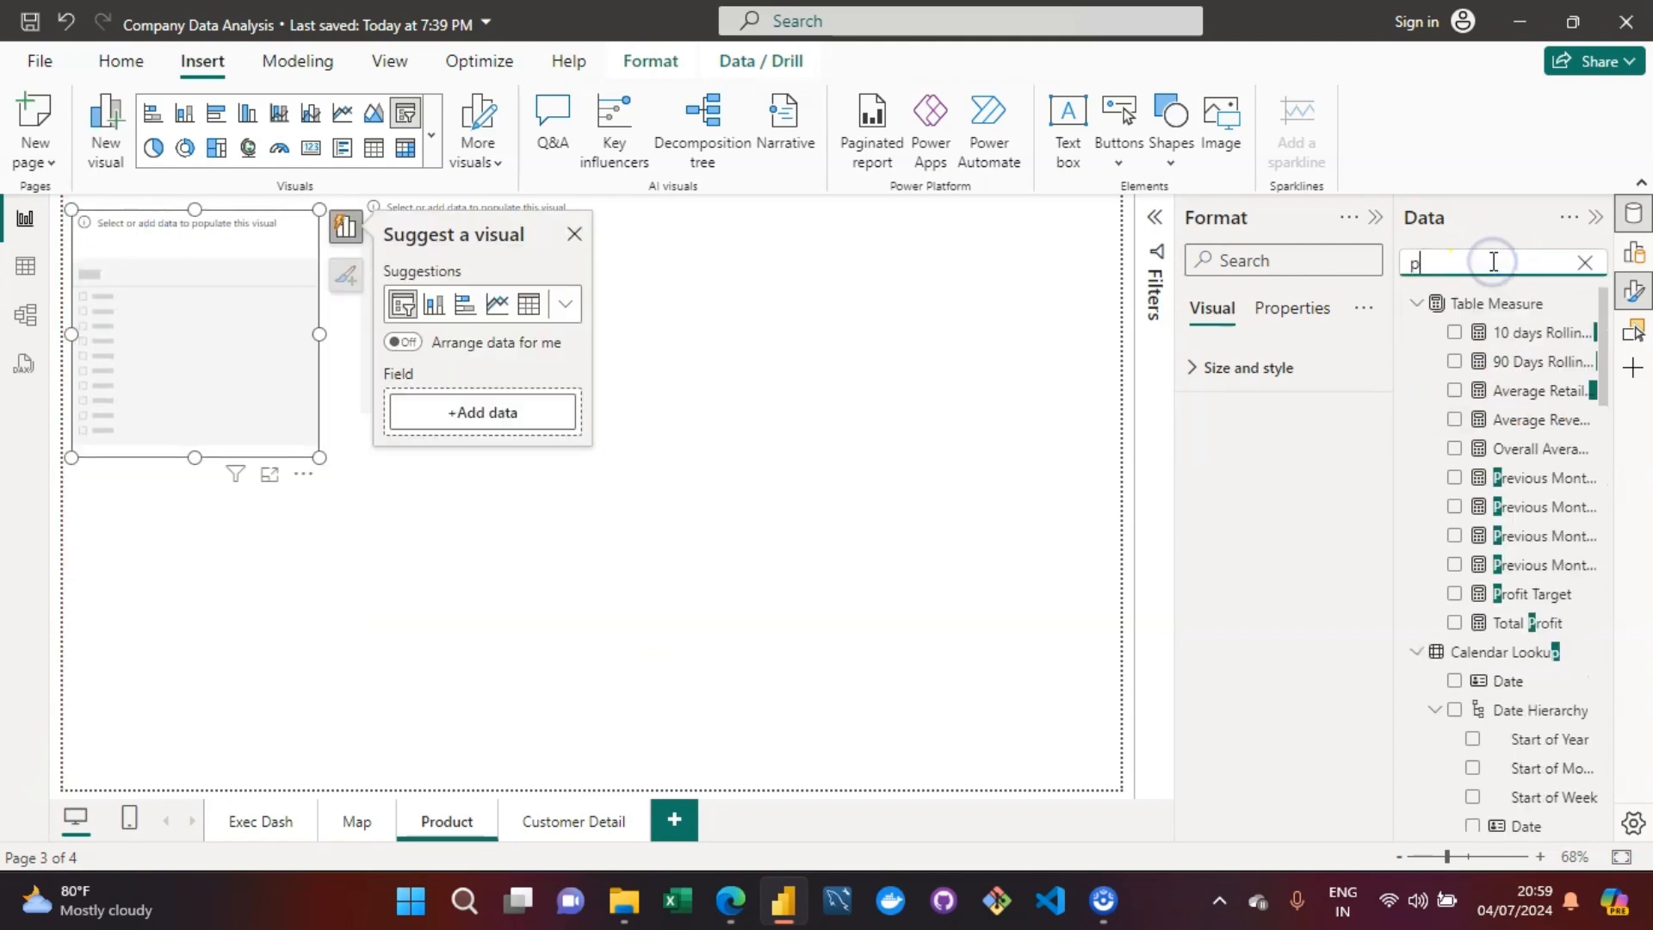
text(roduct)
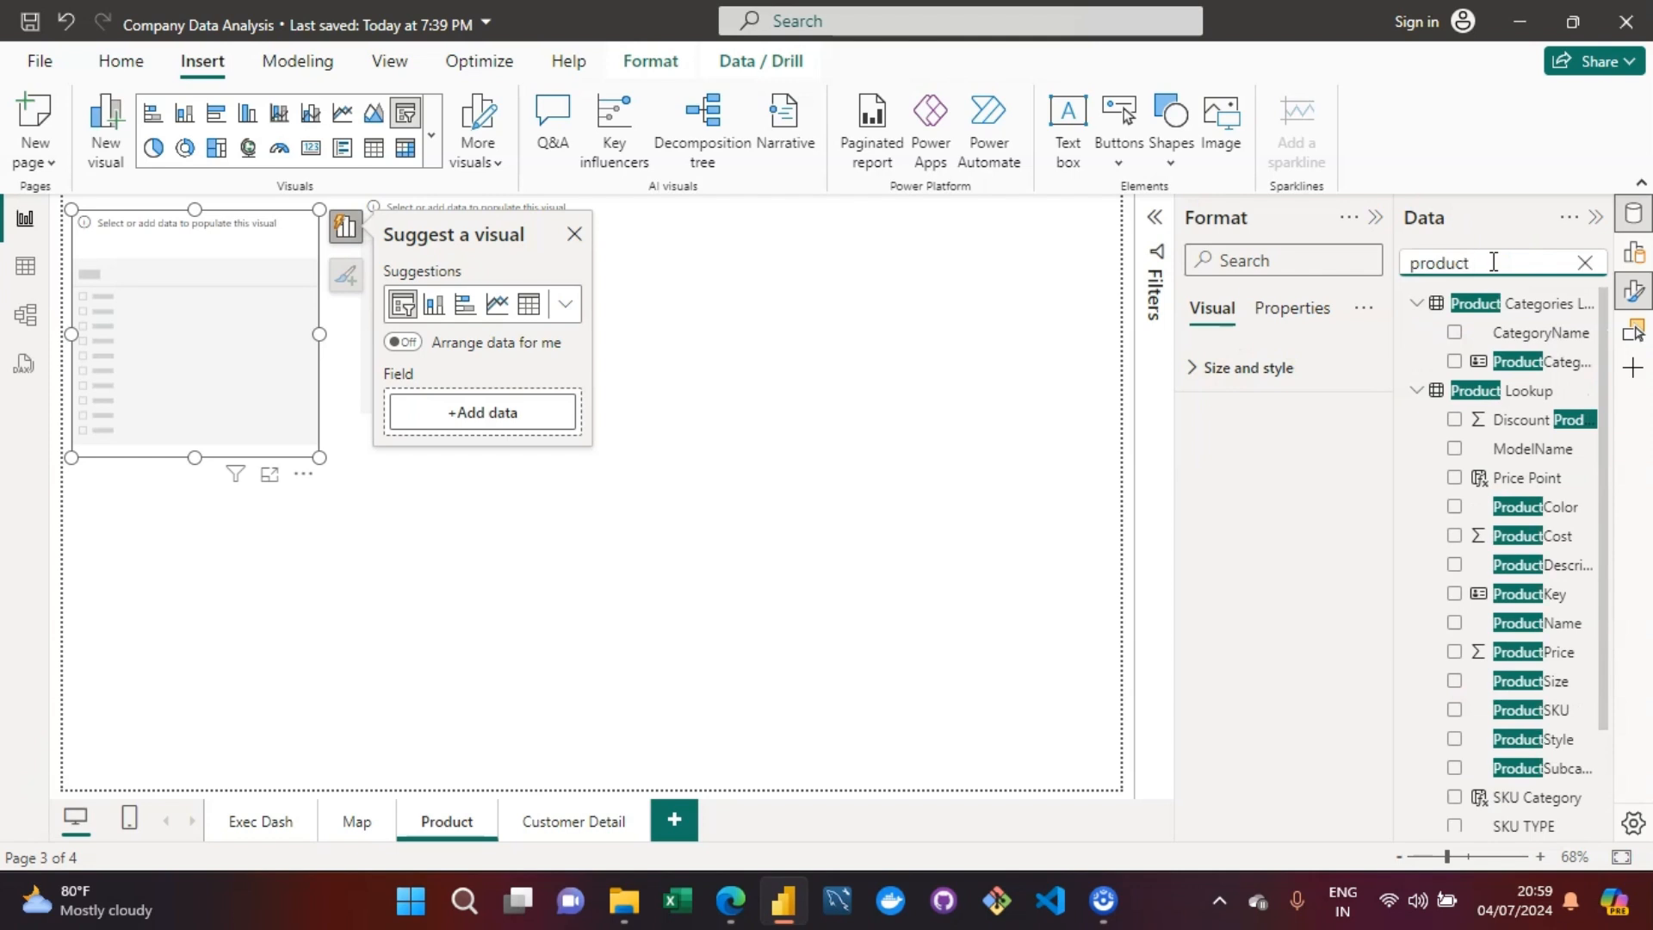
drag(1605, 580, 621, 479)
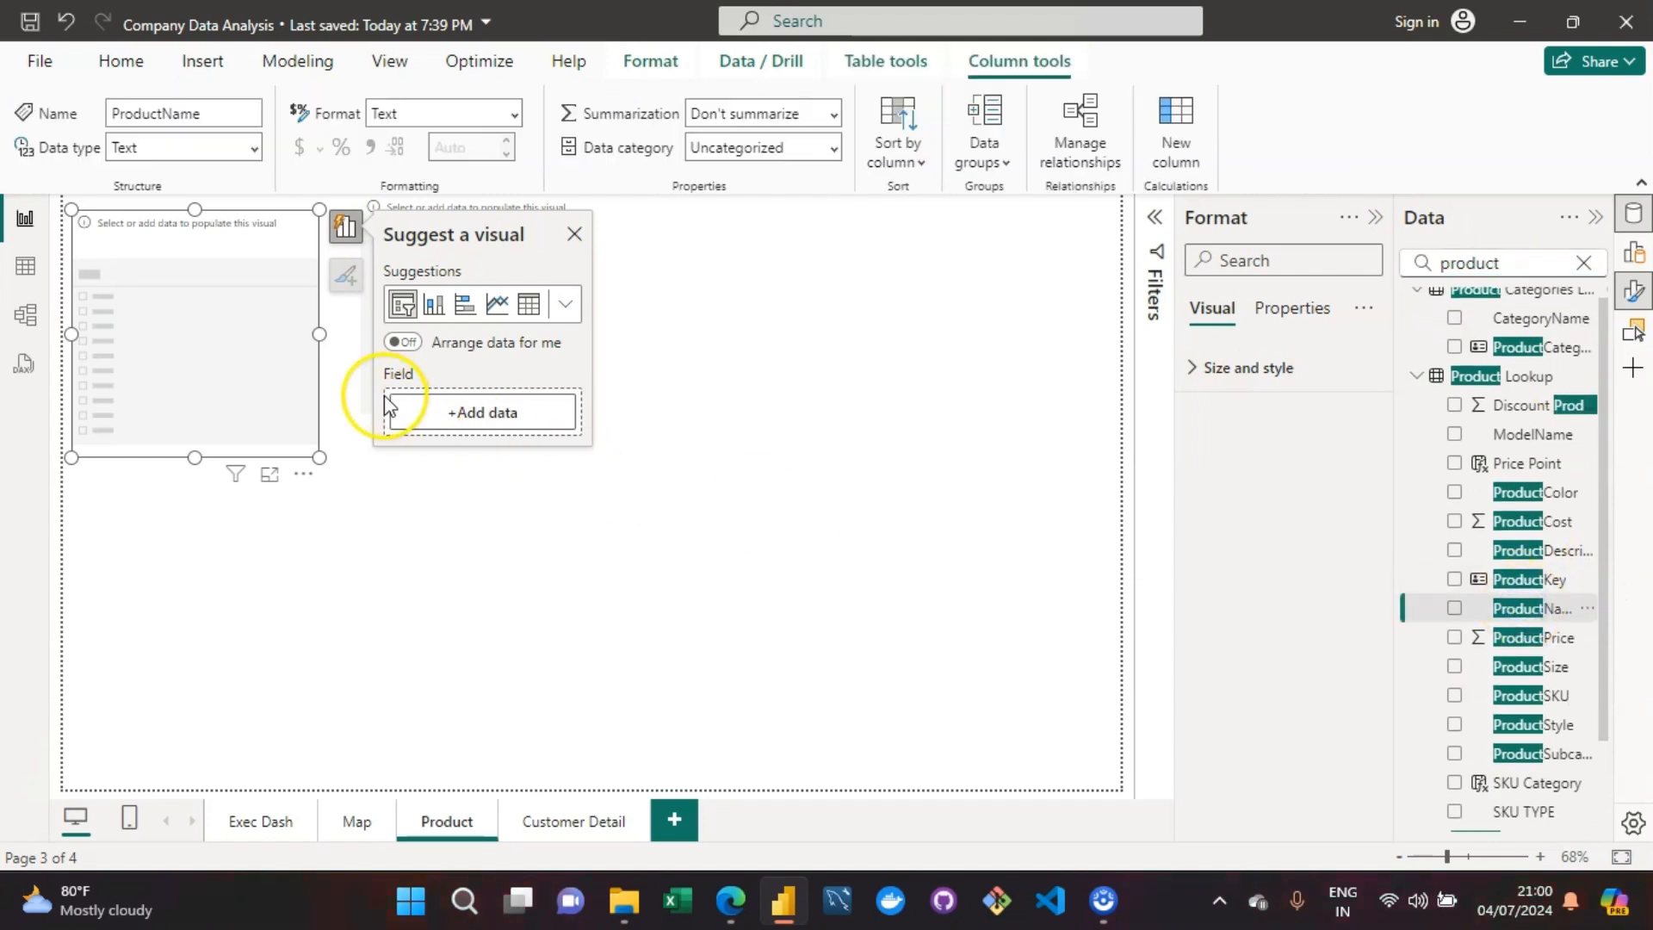
drag(1523, 608, 229, 297)
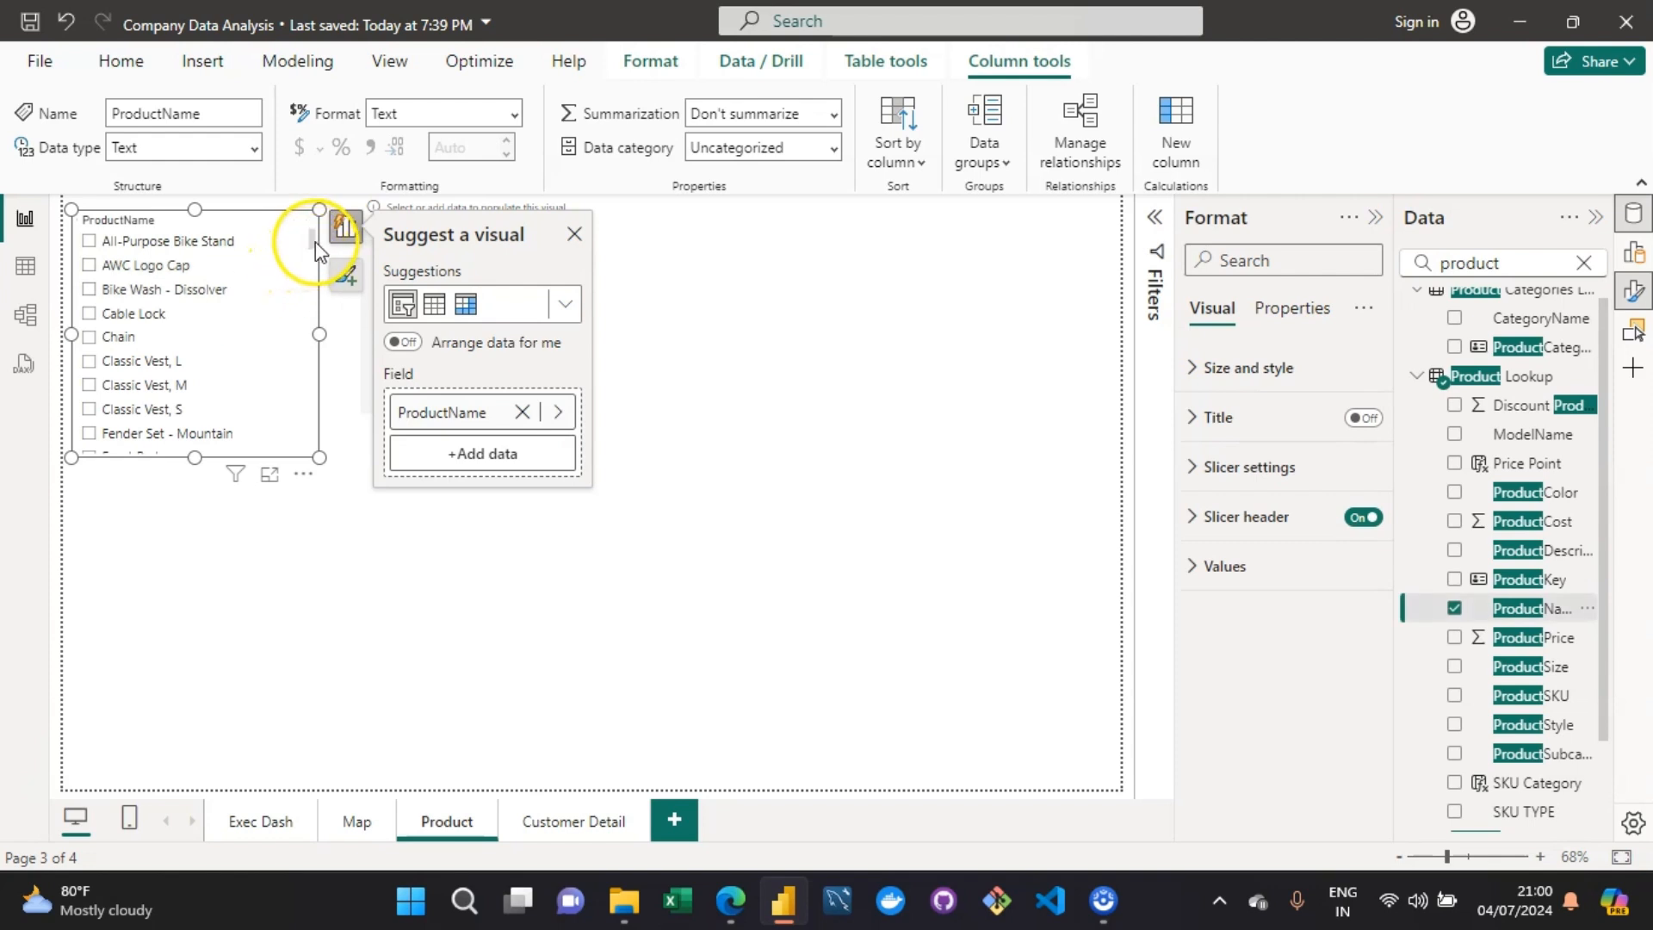
mouse_move(312, 240)
mouse_down()
mouse_move(313, 267)
mouse_move(313, 234)
mouse_up()
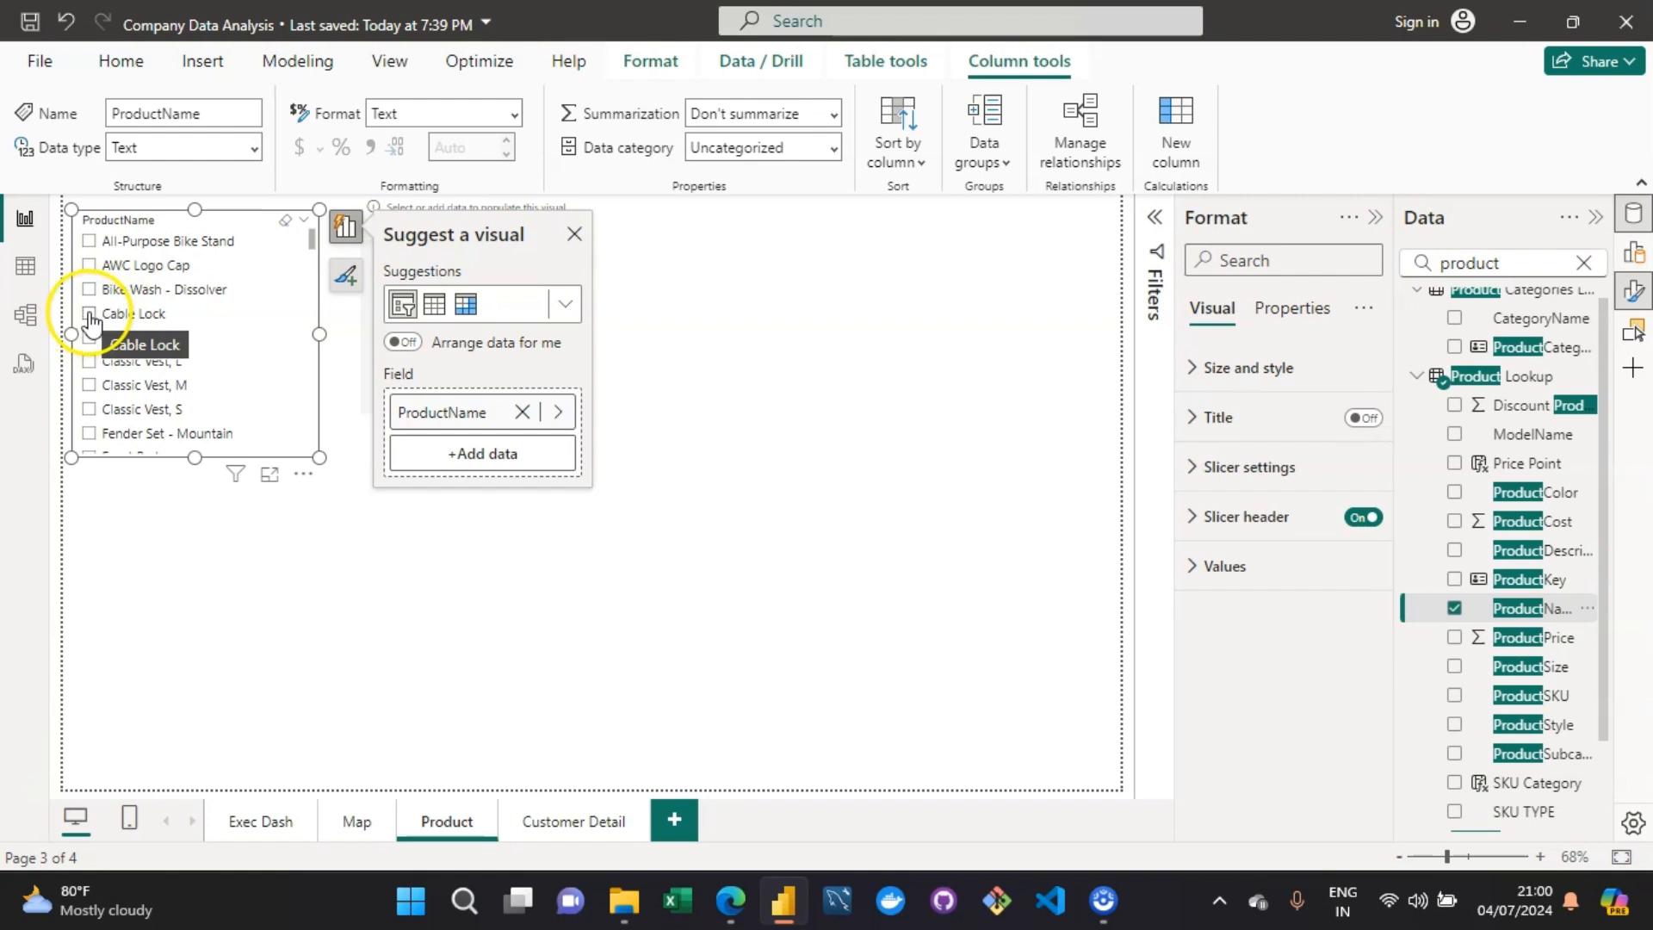
Step: Shorten the ProductName slicer to a height of about four product rows and select the empty gauge beside it
click(876, 336)
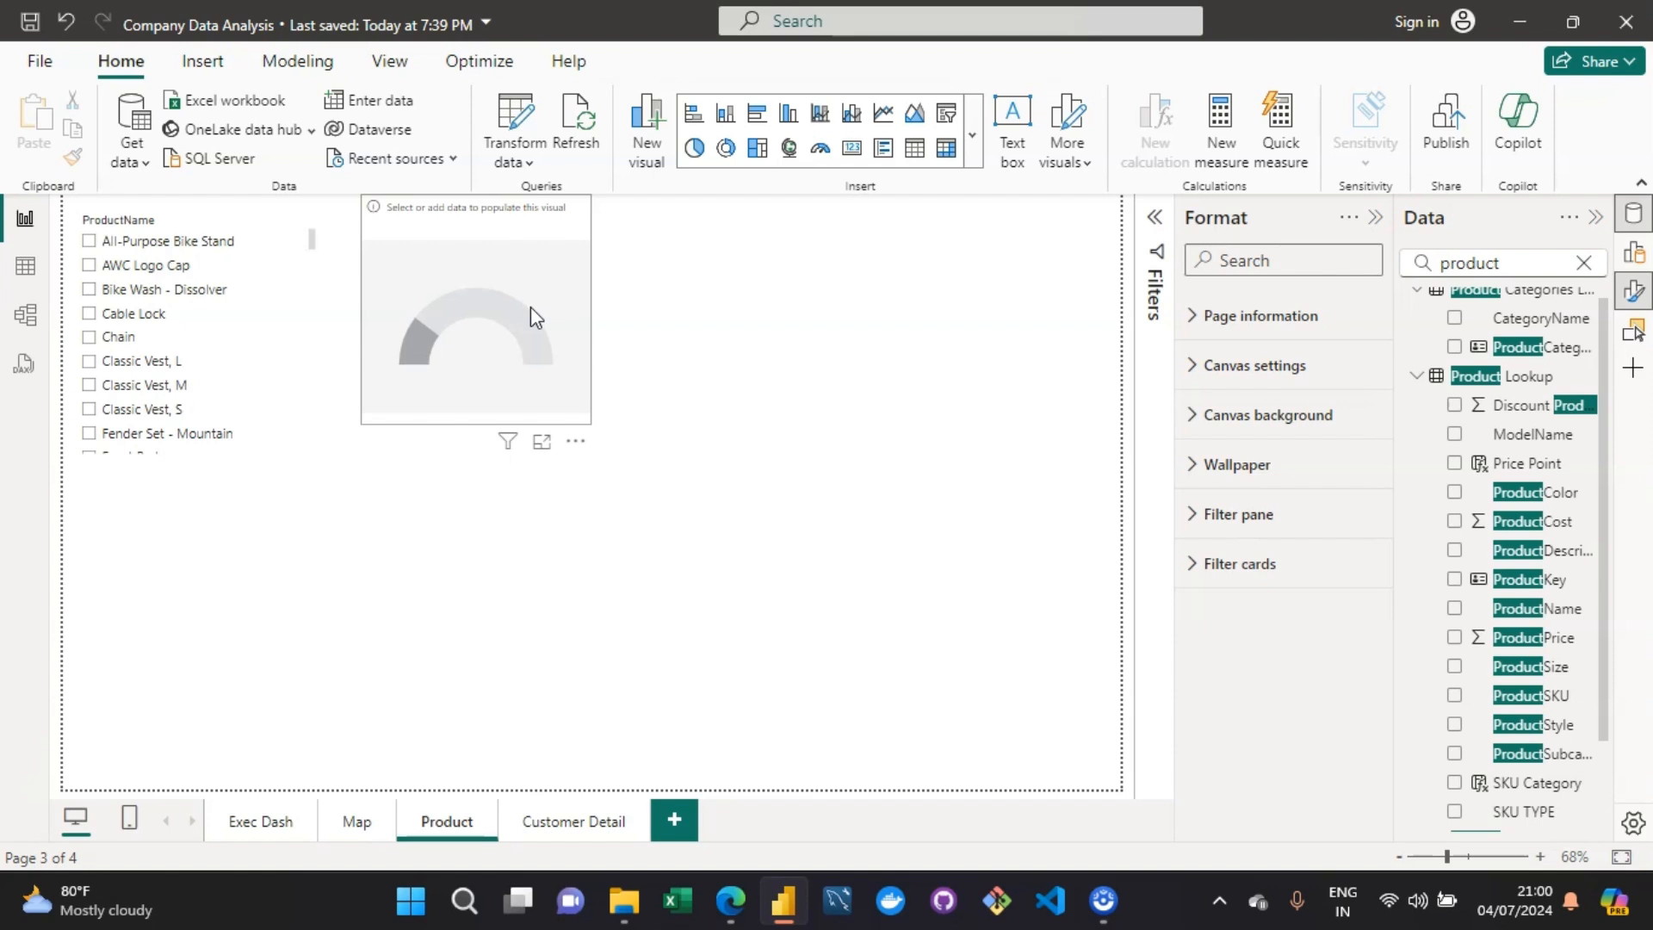
click(502, 250)
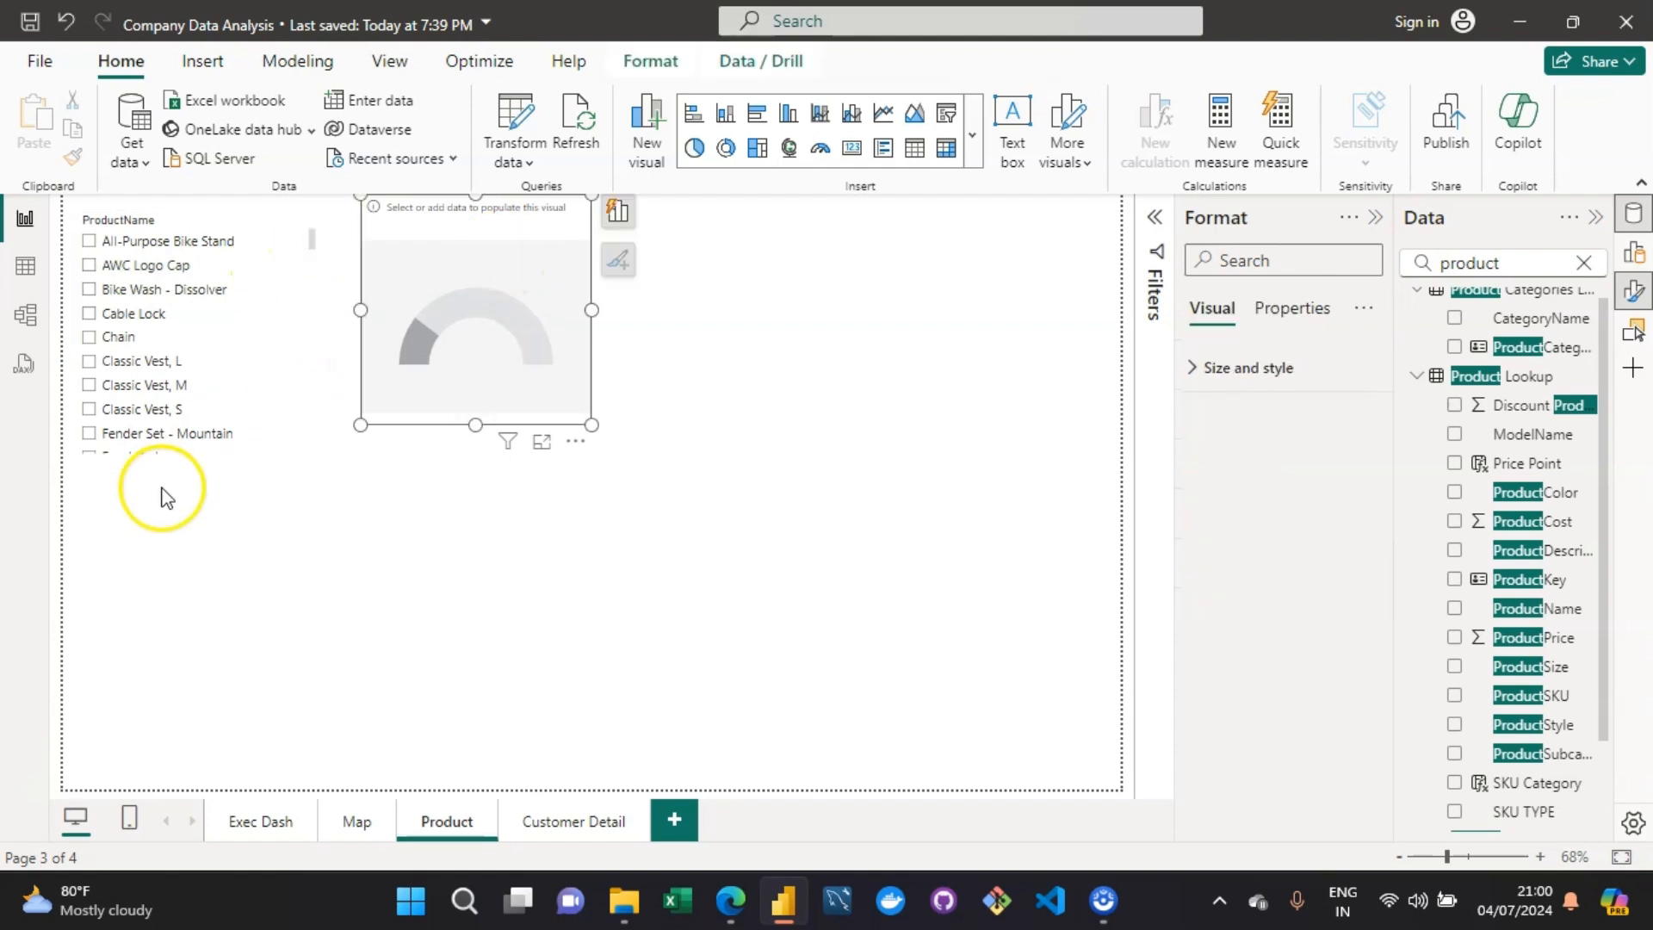
click(79, 226)
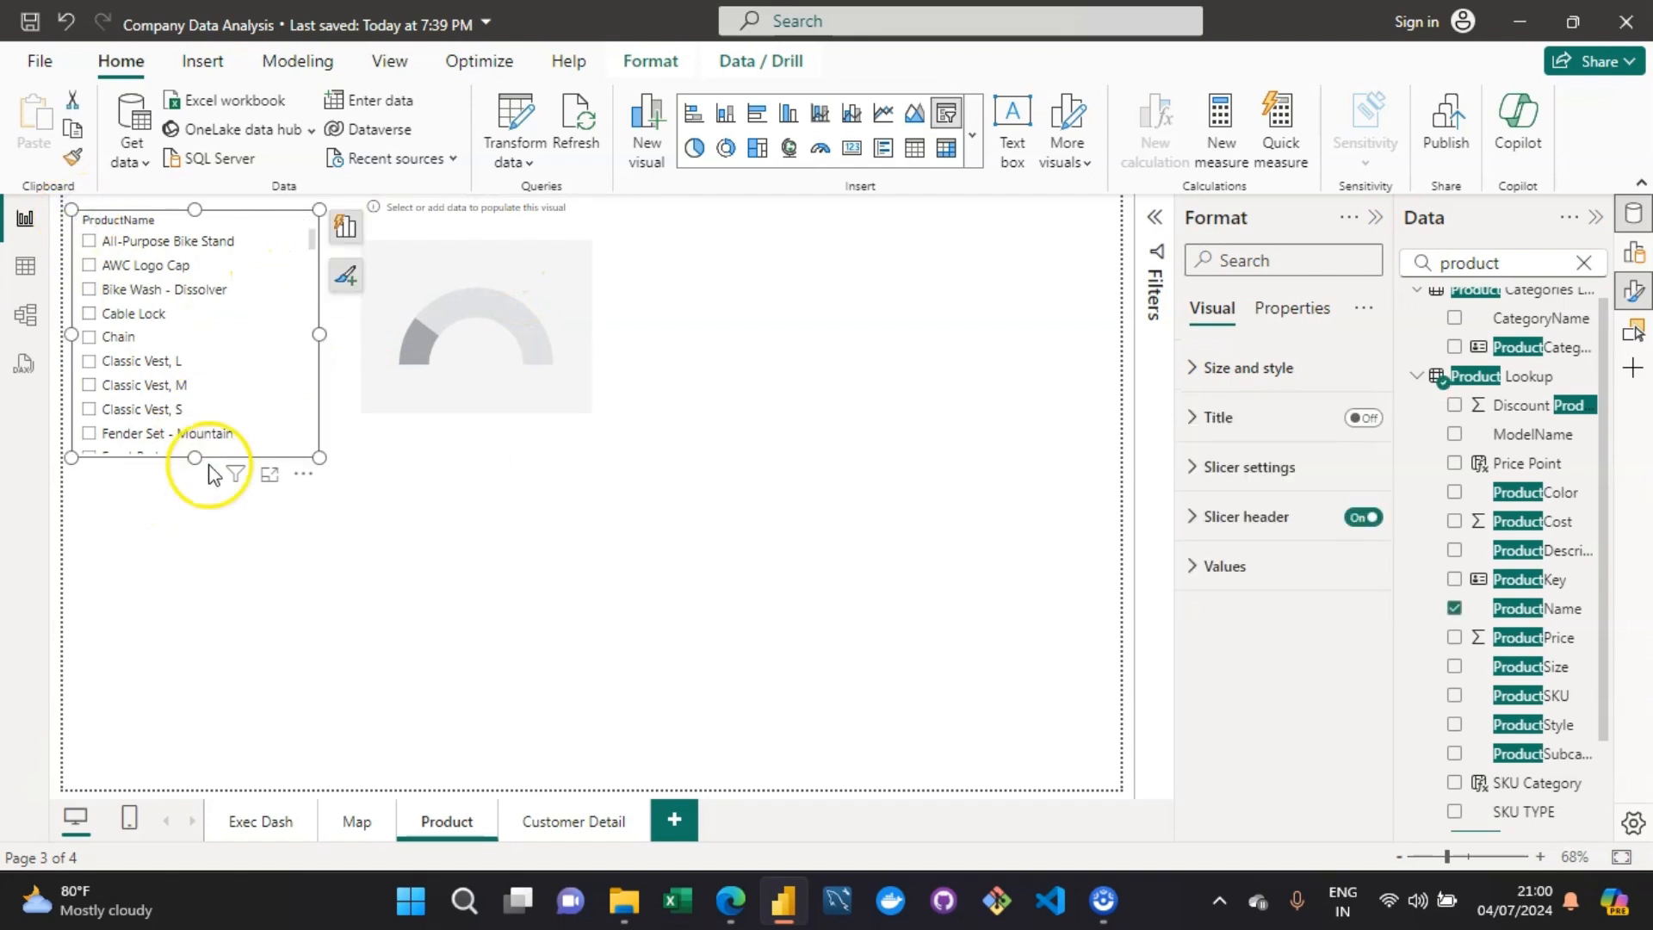
drag(198, 456, 210, 334)
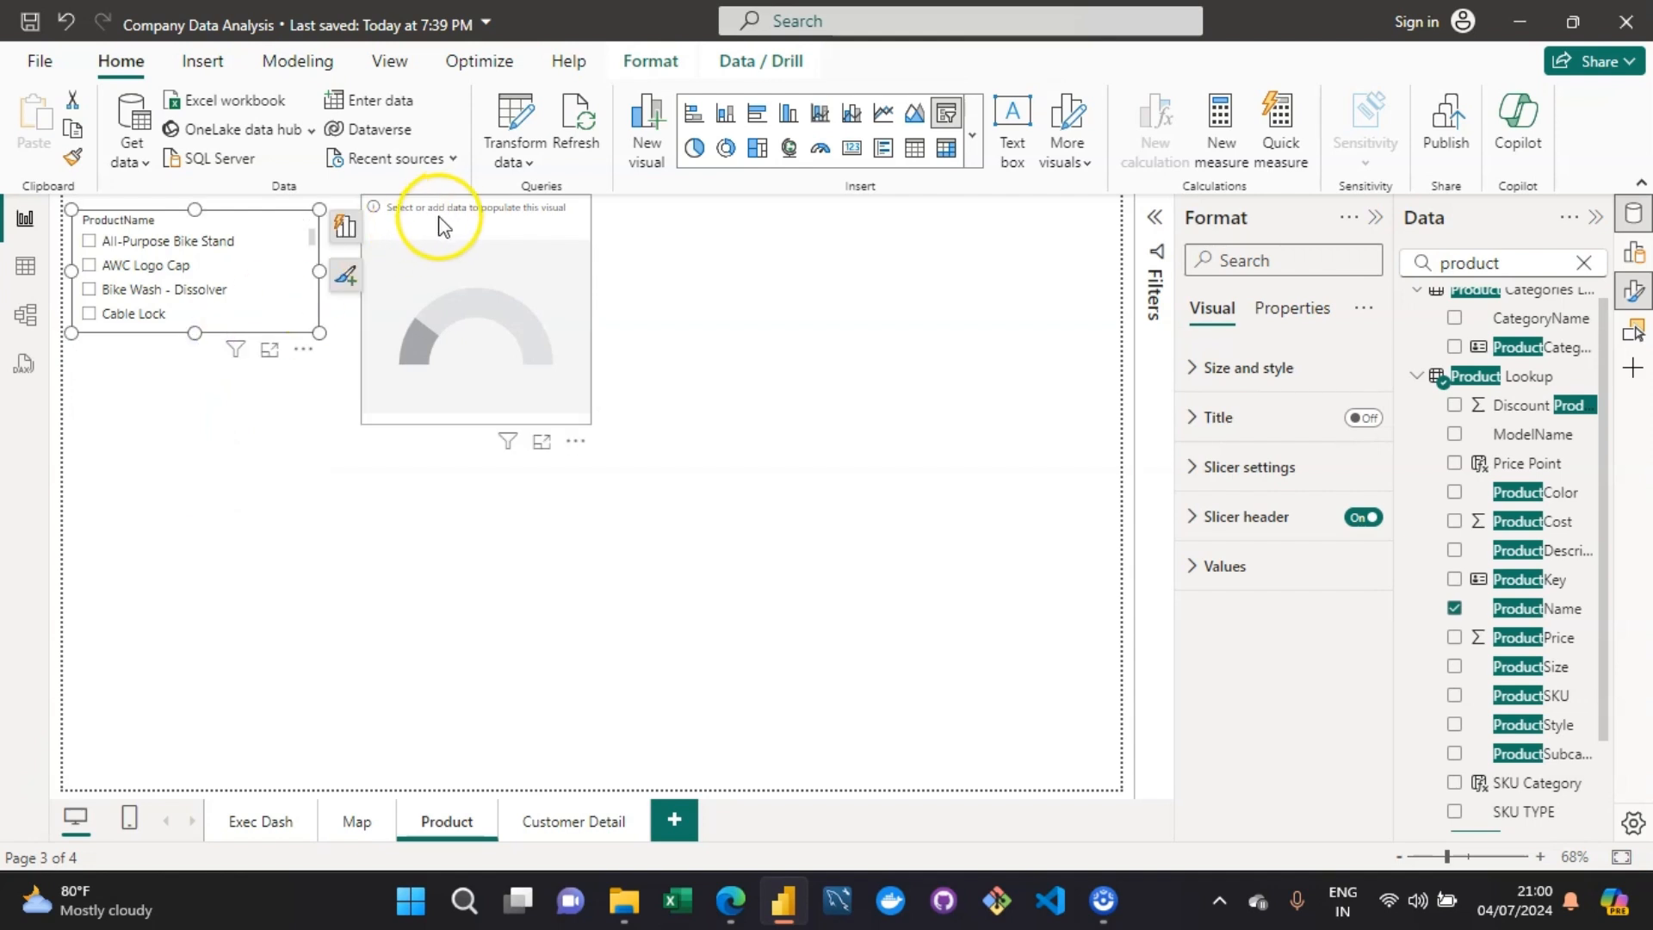
click(479, 237)
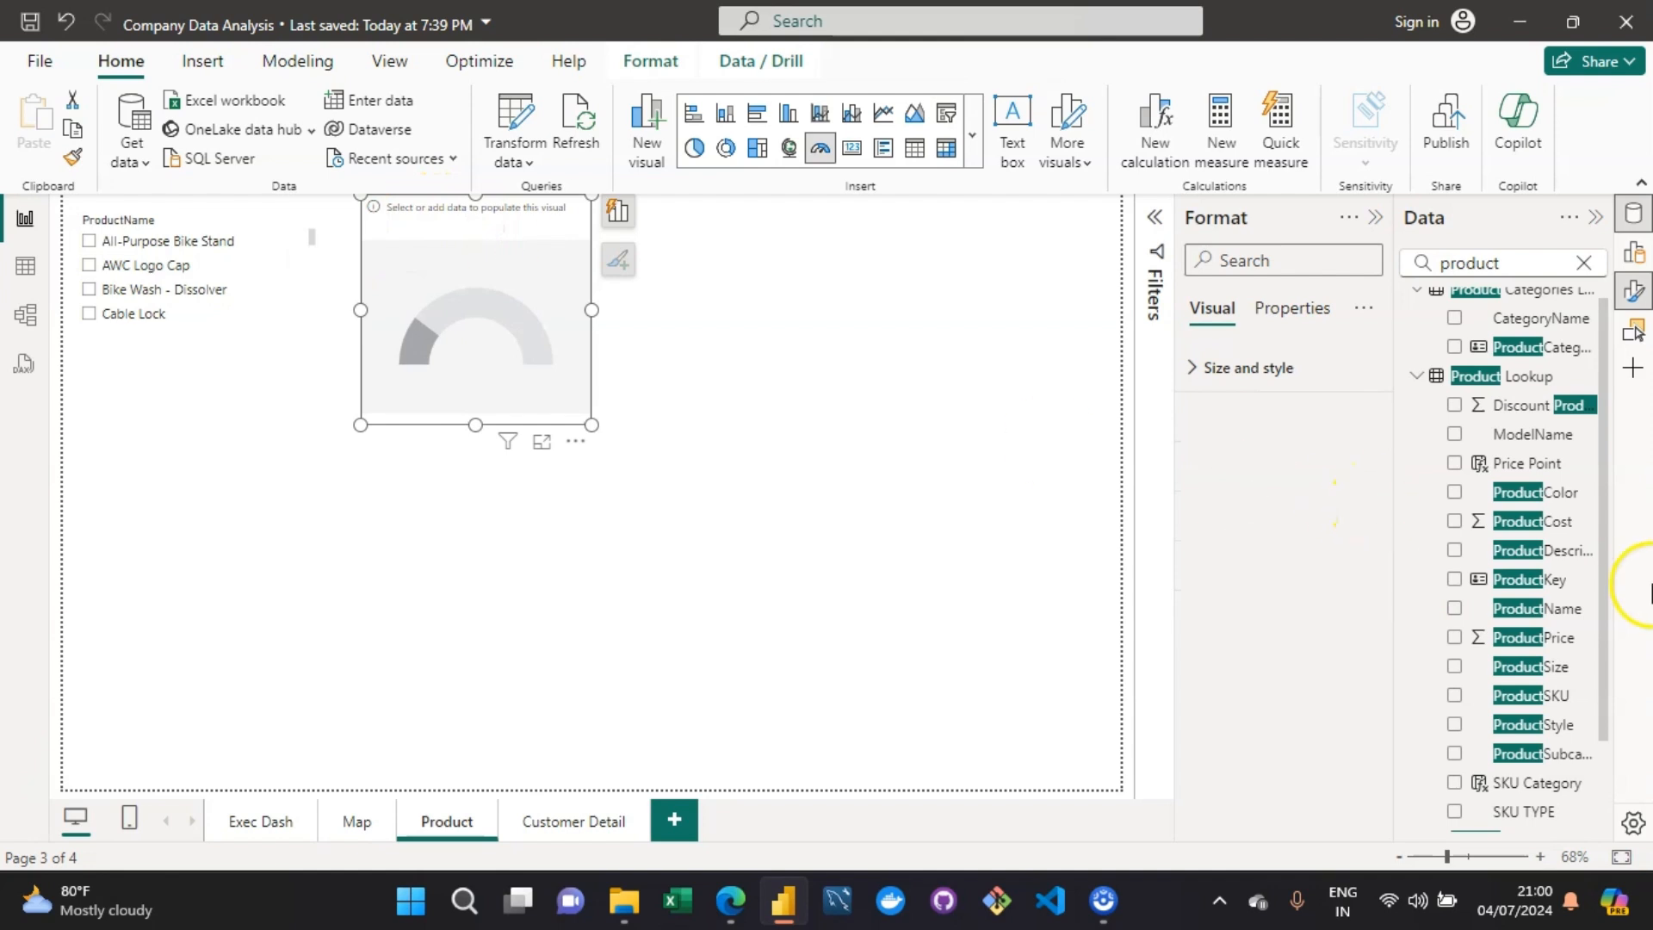
Step: Search the data fields for total and assign the Total Orders measure as the empty gauge's value
scroll(1607, 588, up, 1)
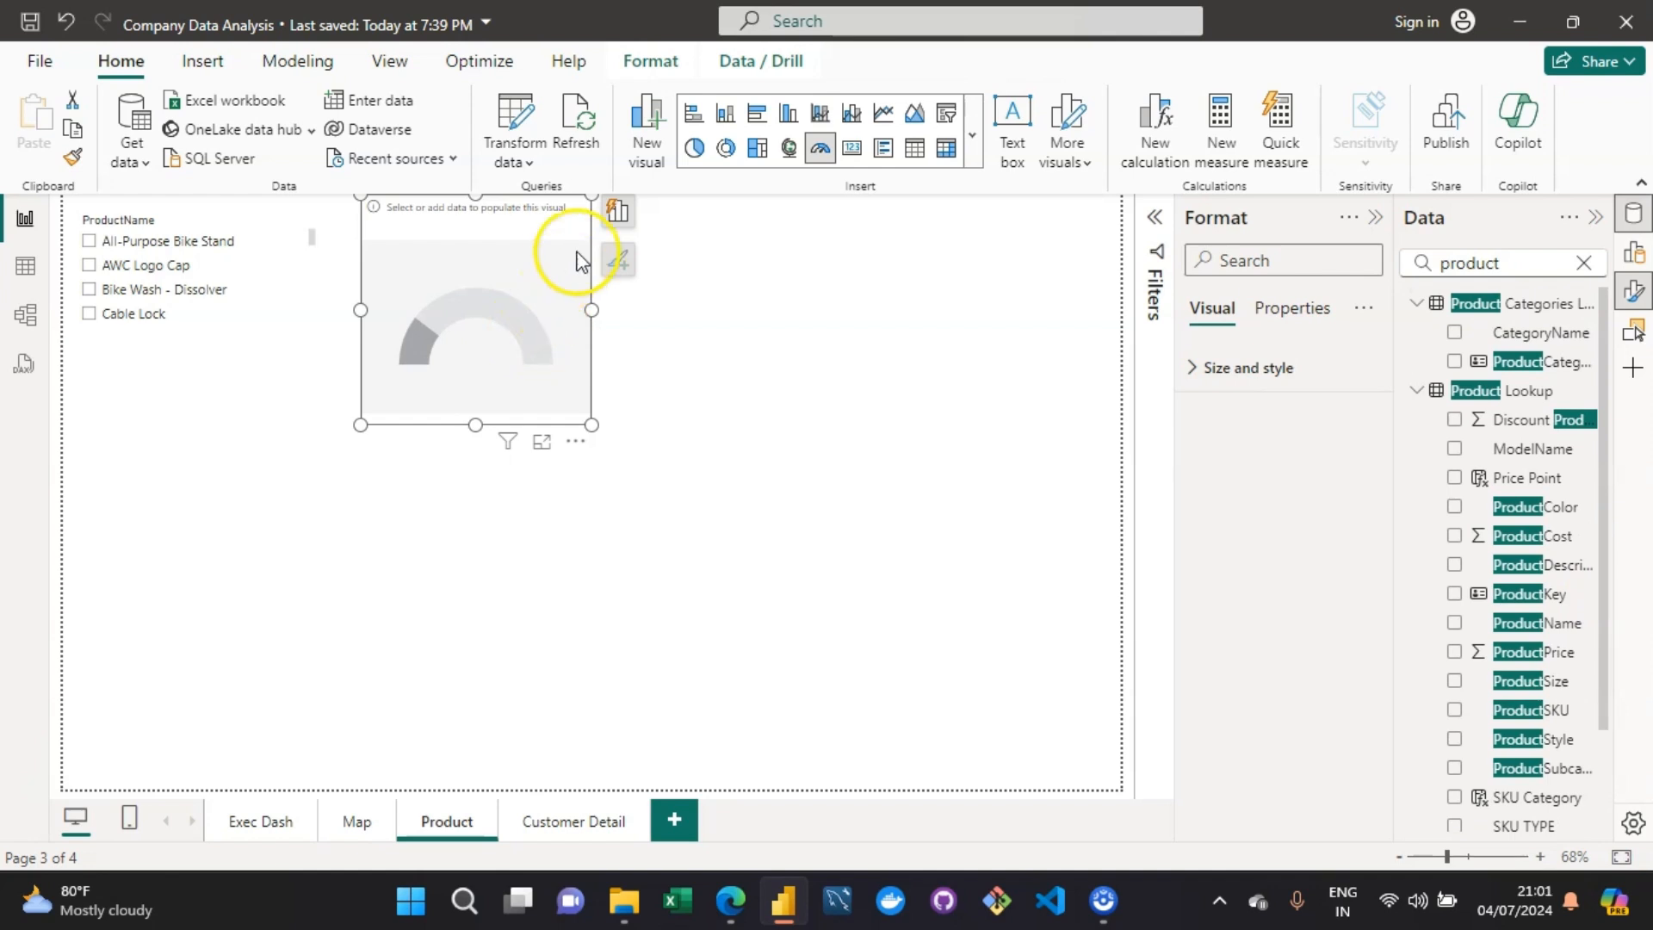
click(626, 210)
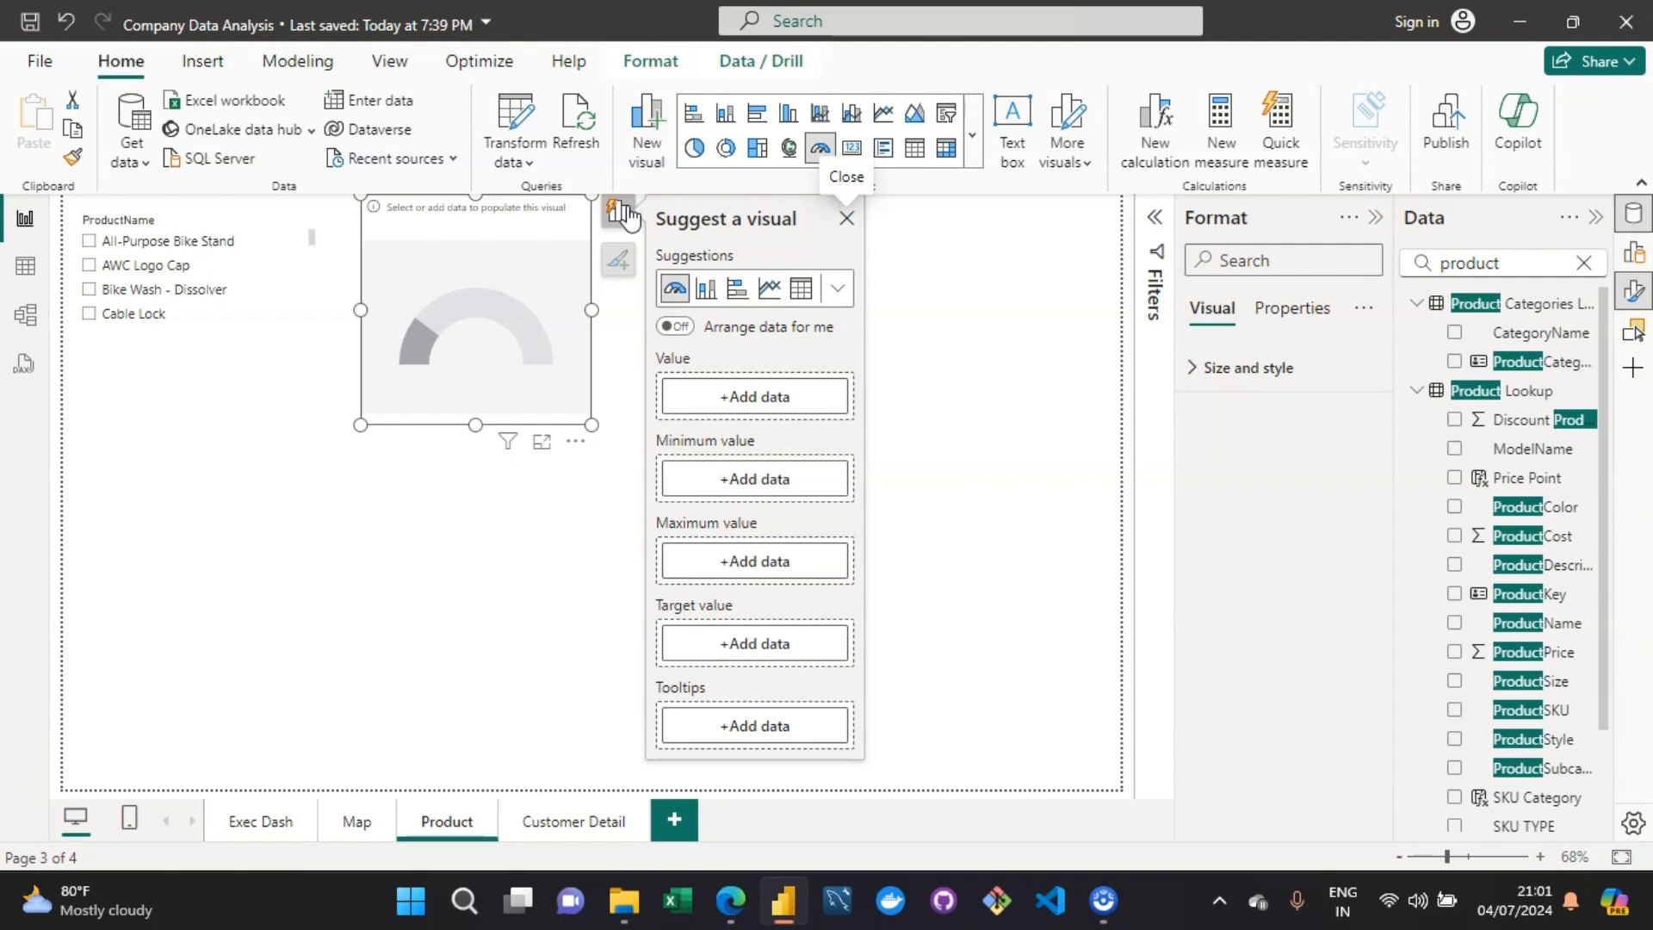
click(802, 584)
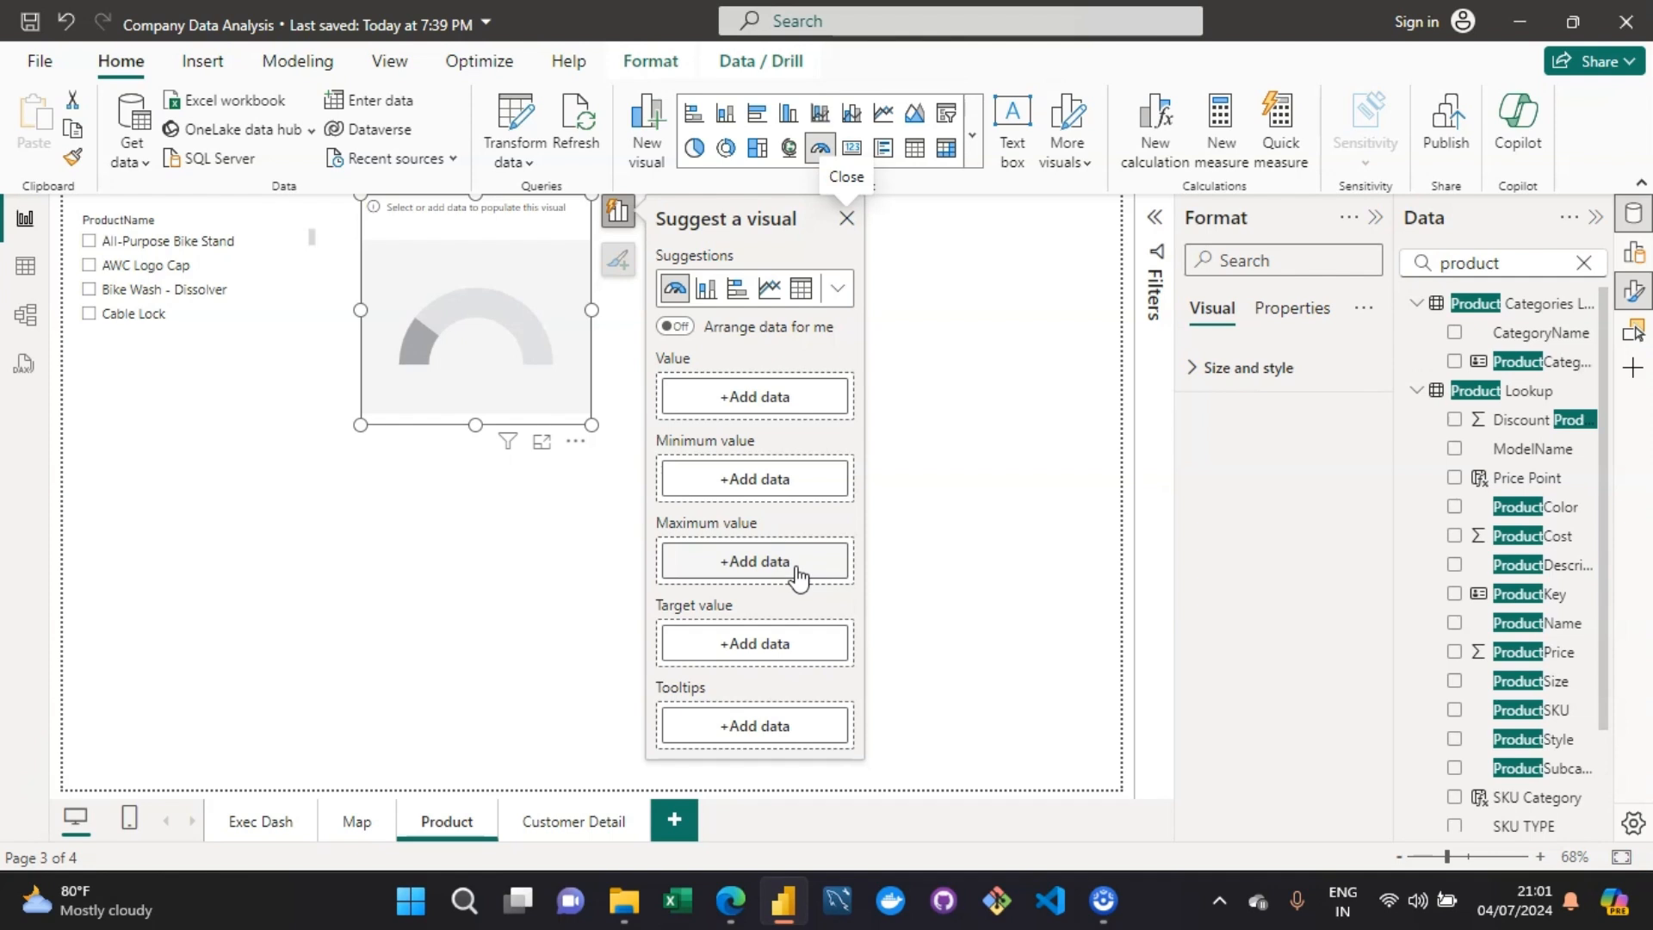
click(1584, 262)
text(t)
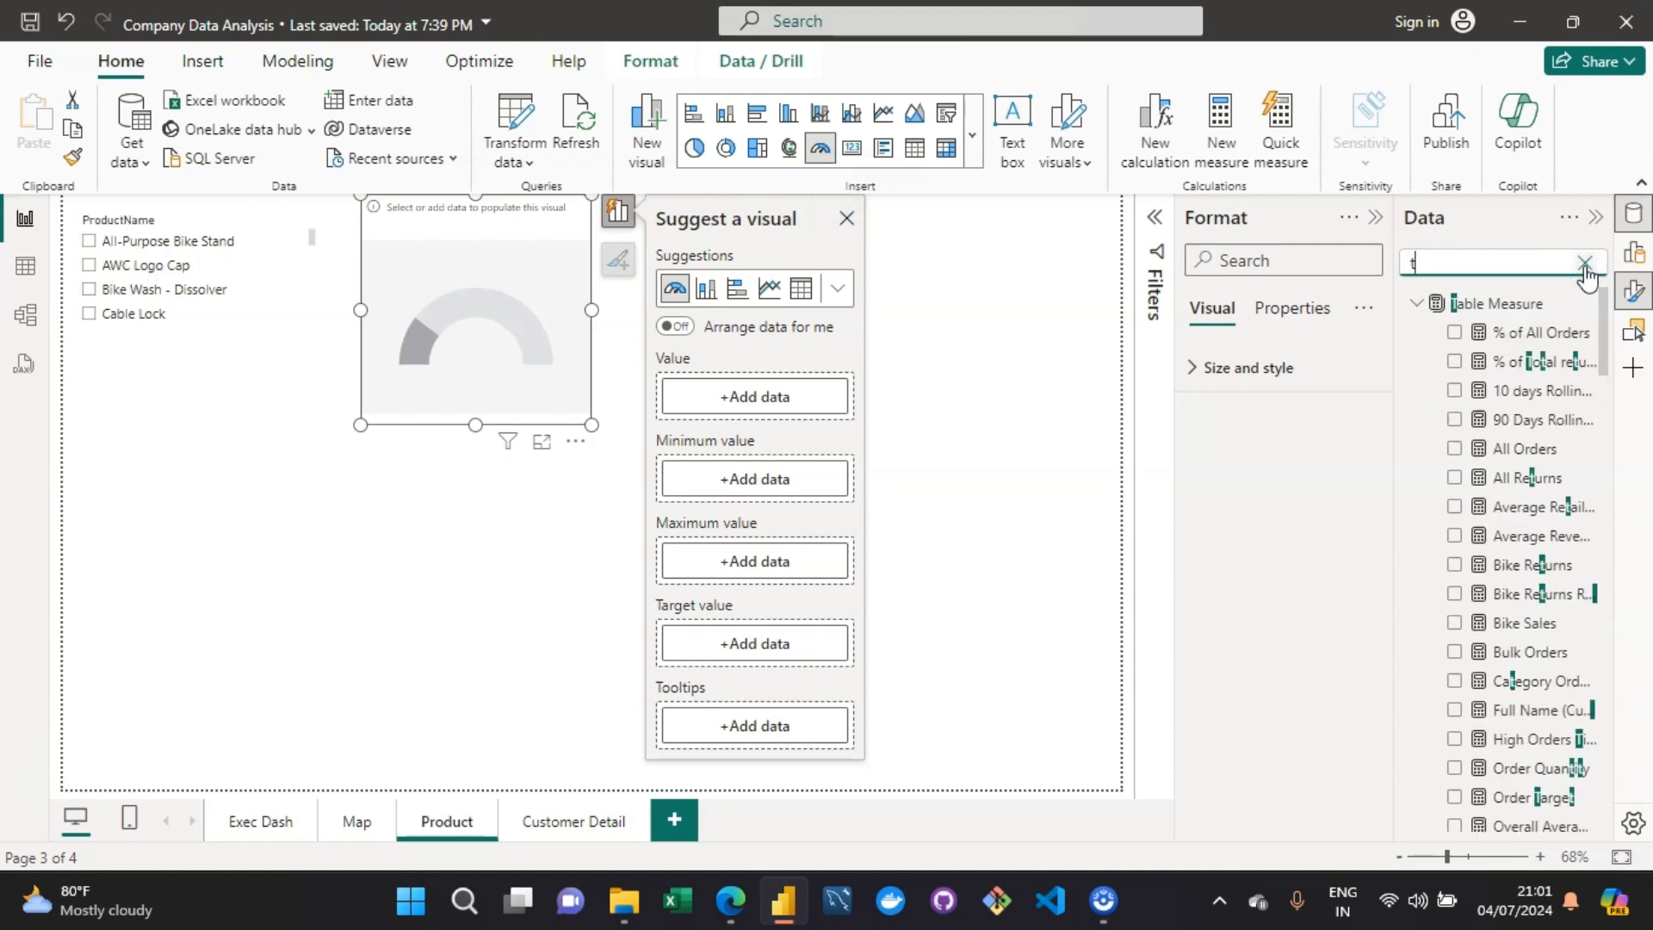
text(otal)
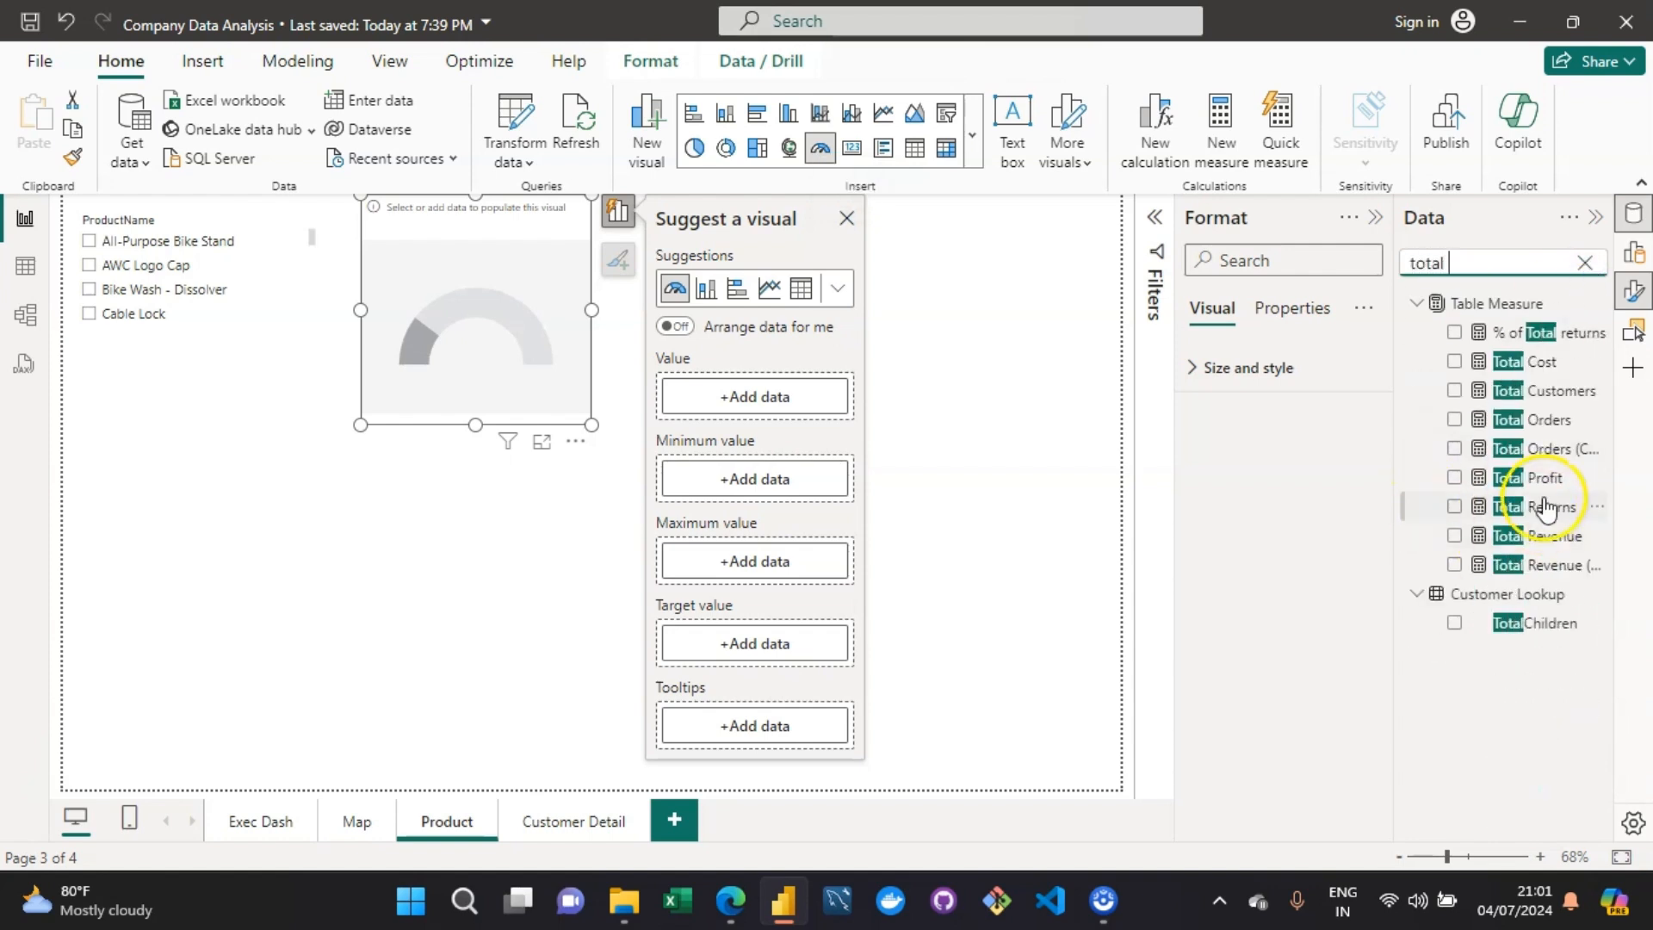
drag(1515, 419, 747, 390)
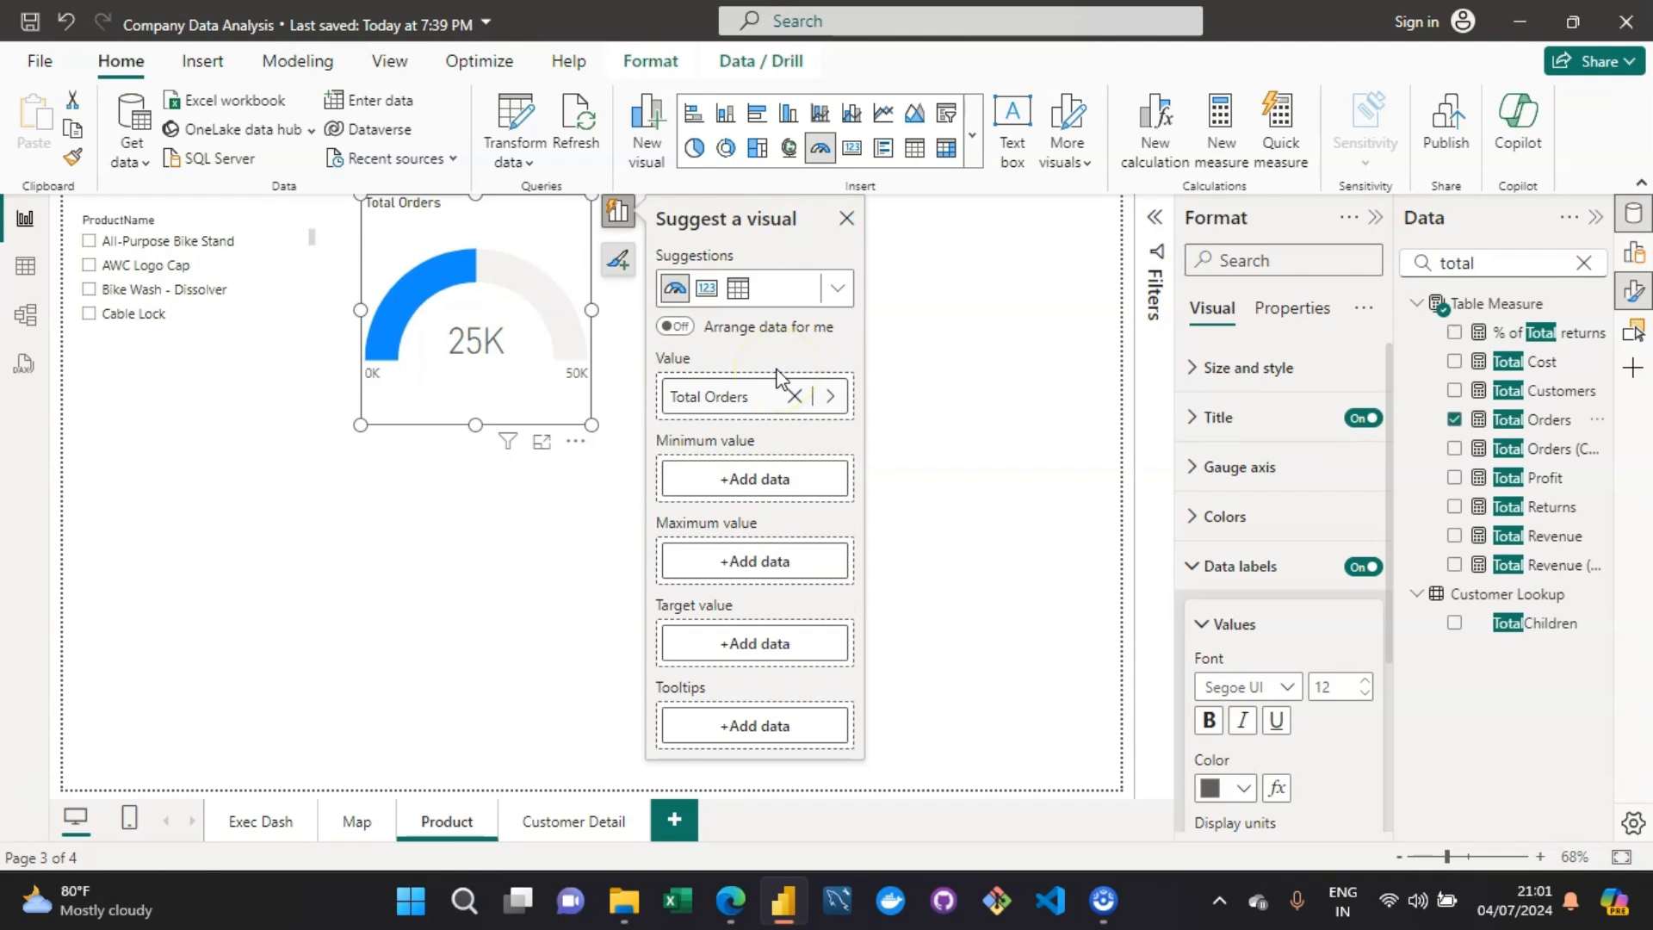
Step: Add Start of Month from the Calendar Lookup table to the filters on the Total Orders gauge
click(1154, 226)
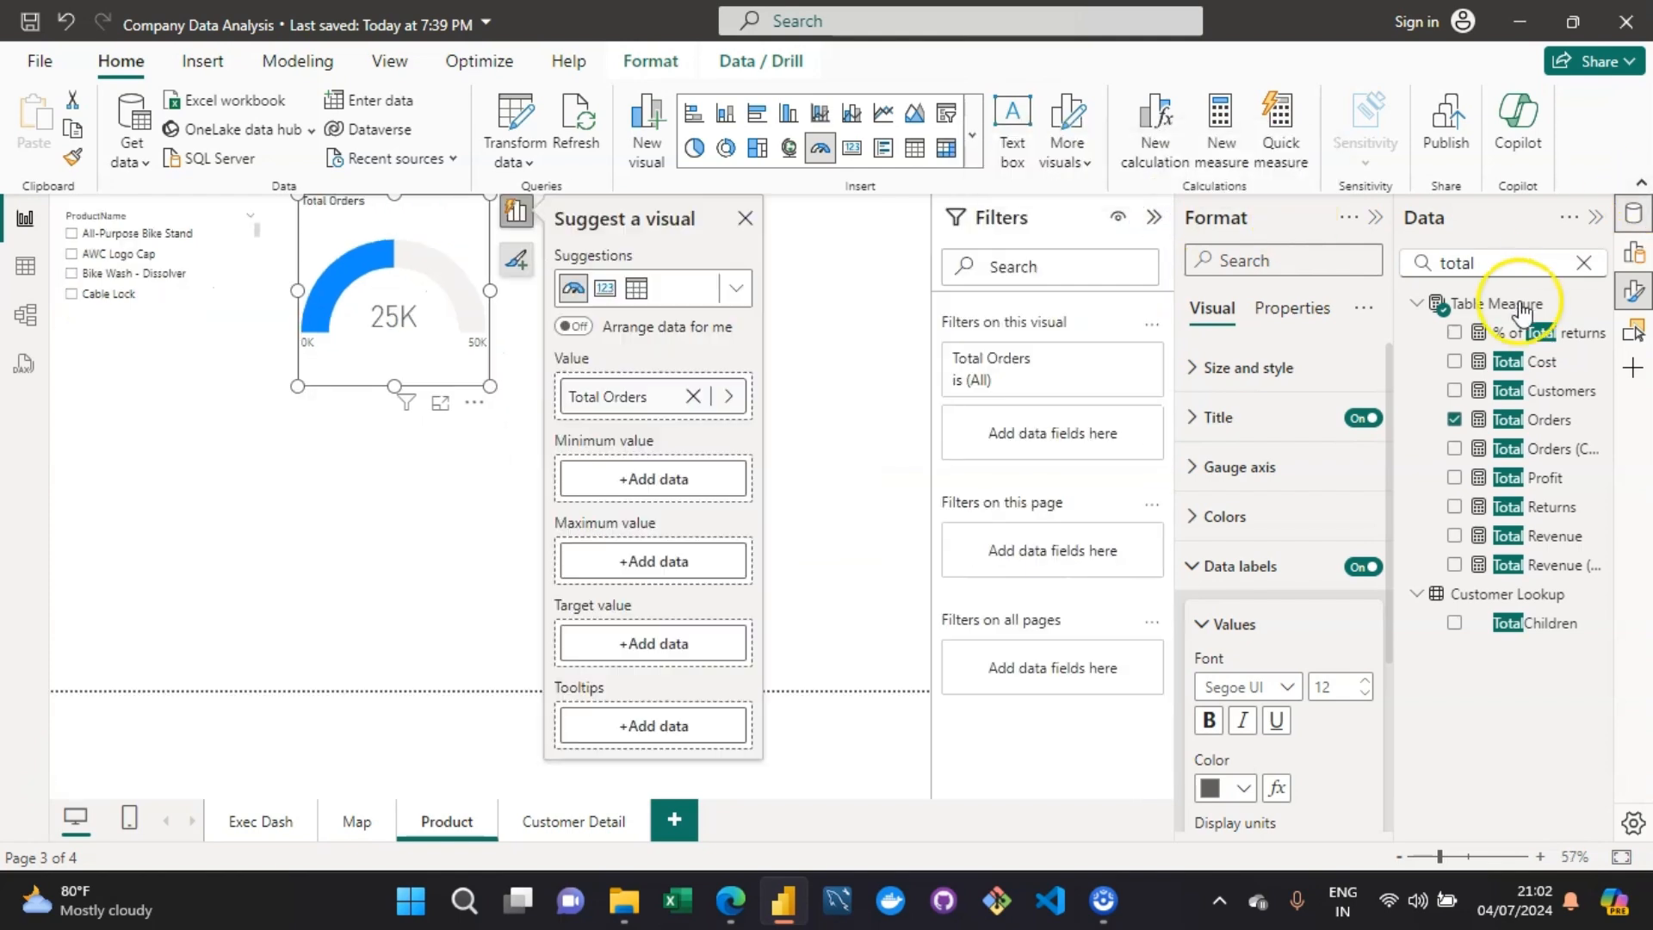
click(1590, 261)
text(start)
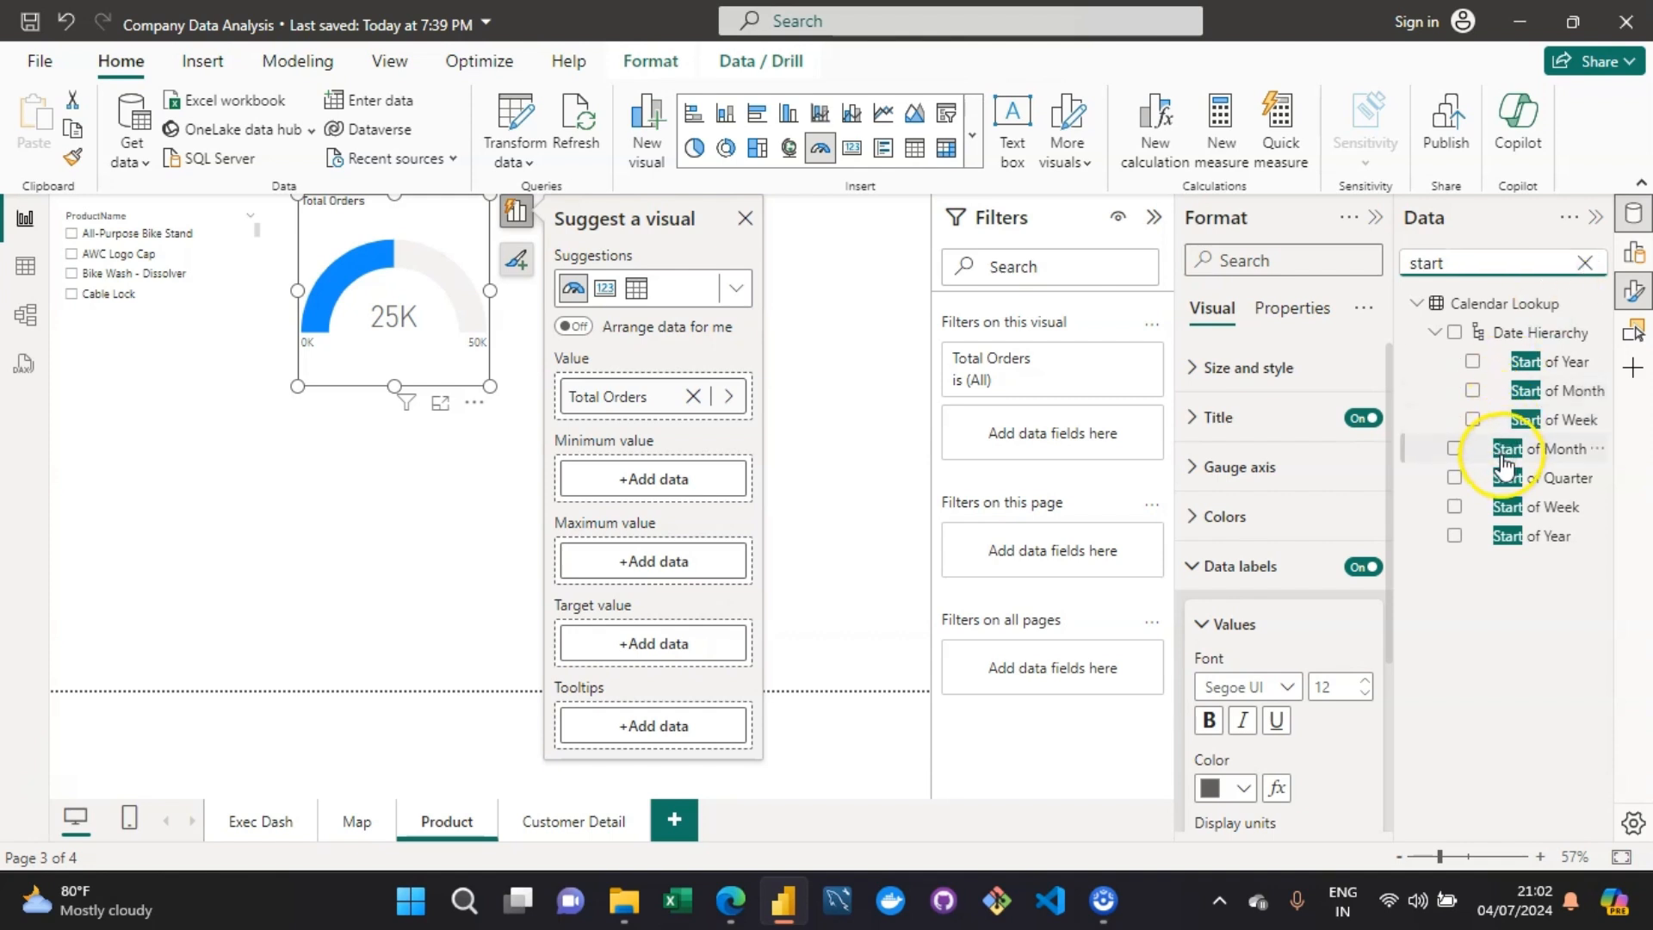
drag(1505, 465, 1067, 448)
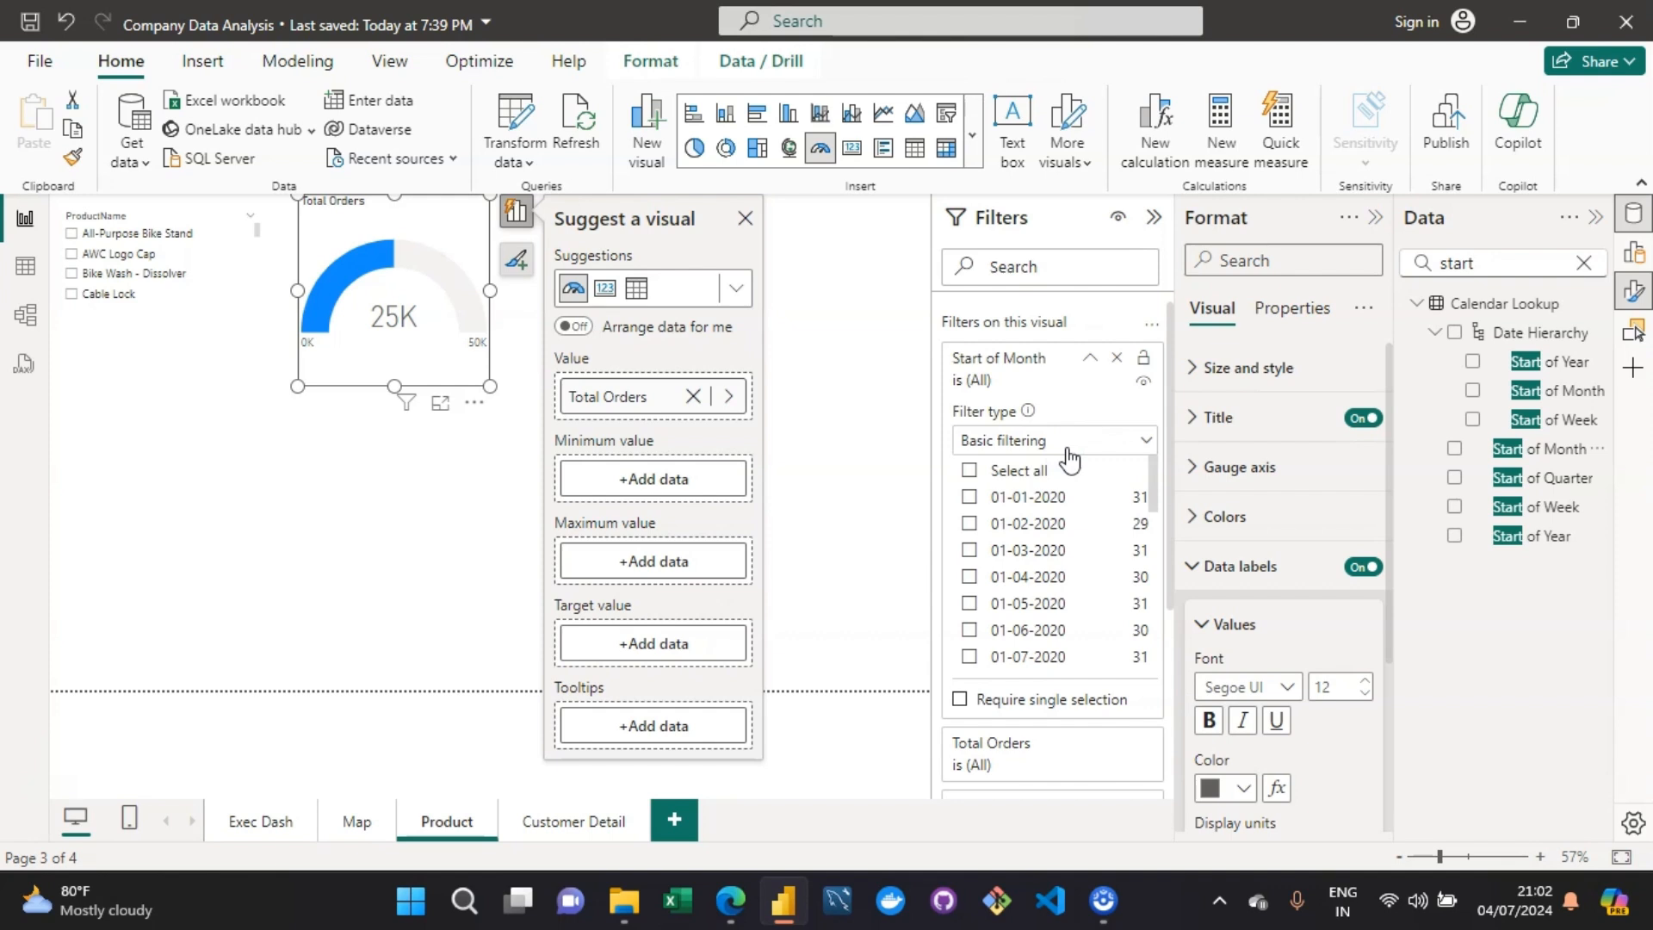
Step: Make the gauge's Start of Month filter a Top N filter showing the top 1 by Latest Start of Month and apply it
click(1130, 444)
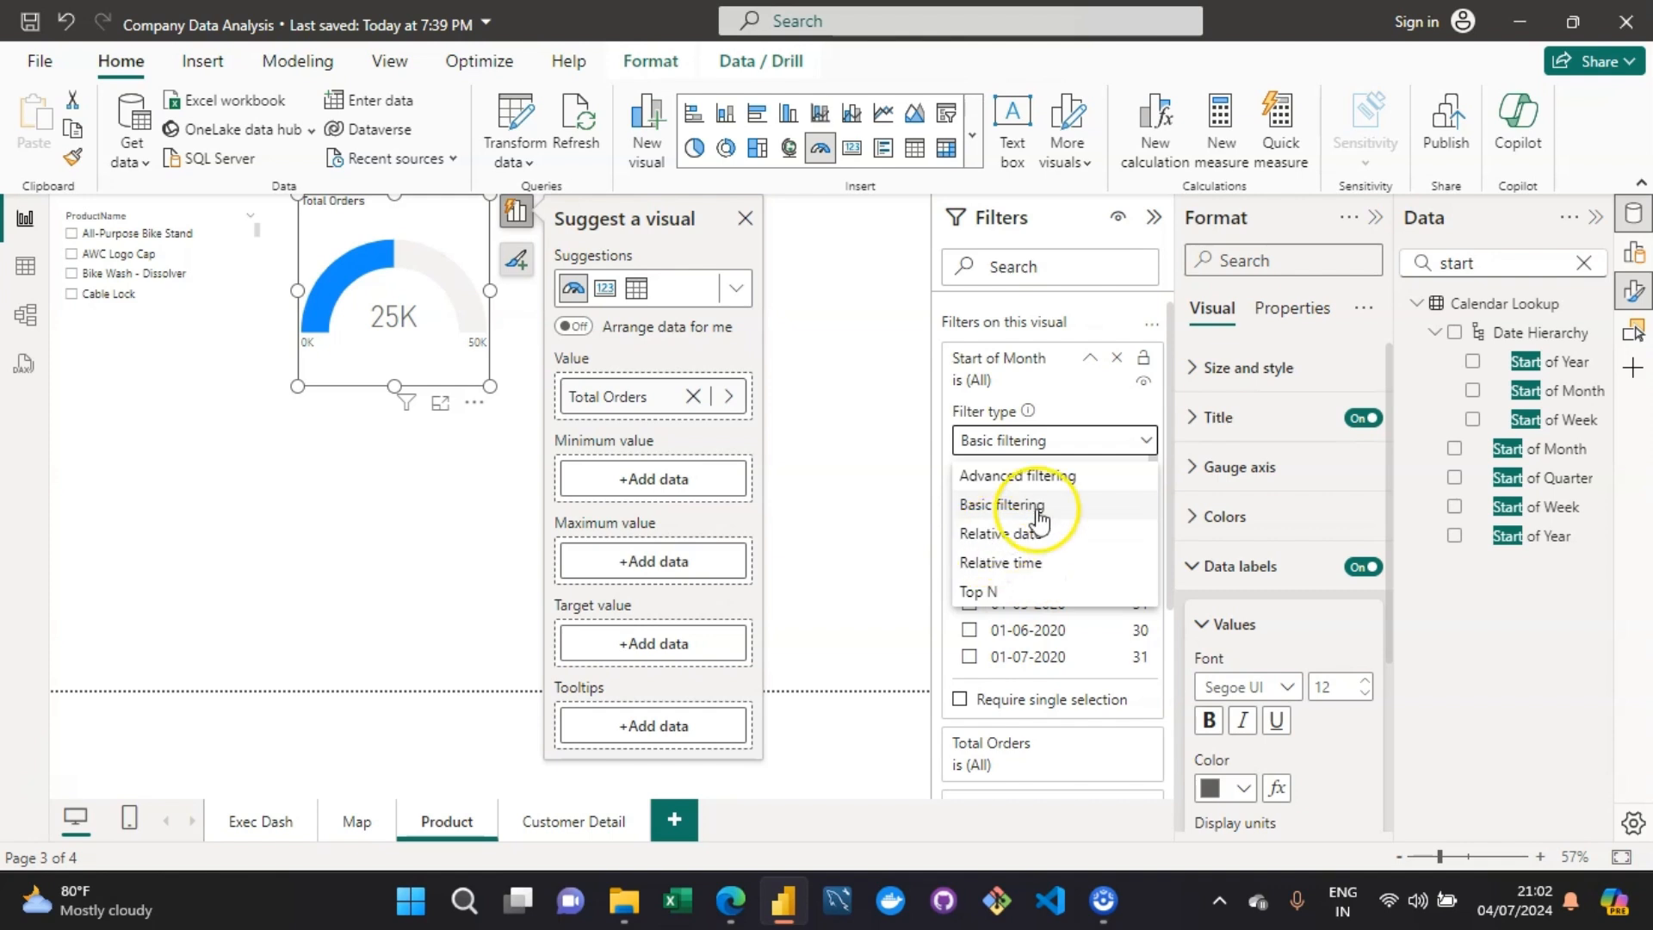
click(986, 593)
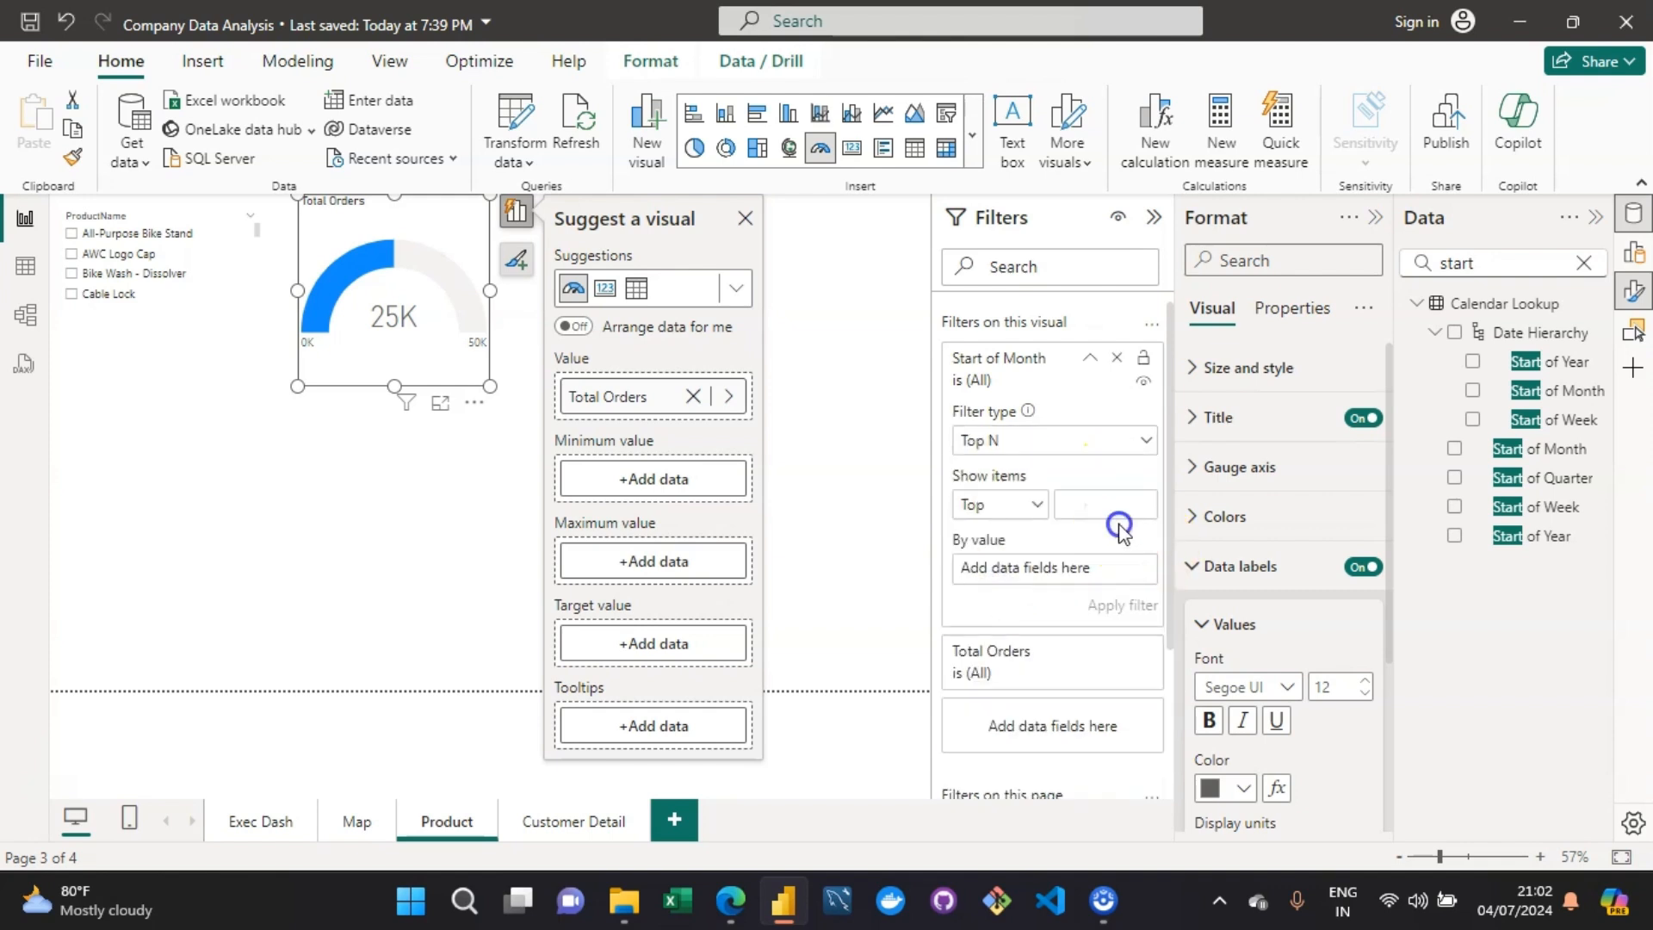
click(1114, 515)
text(1)
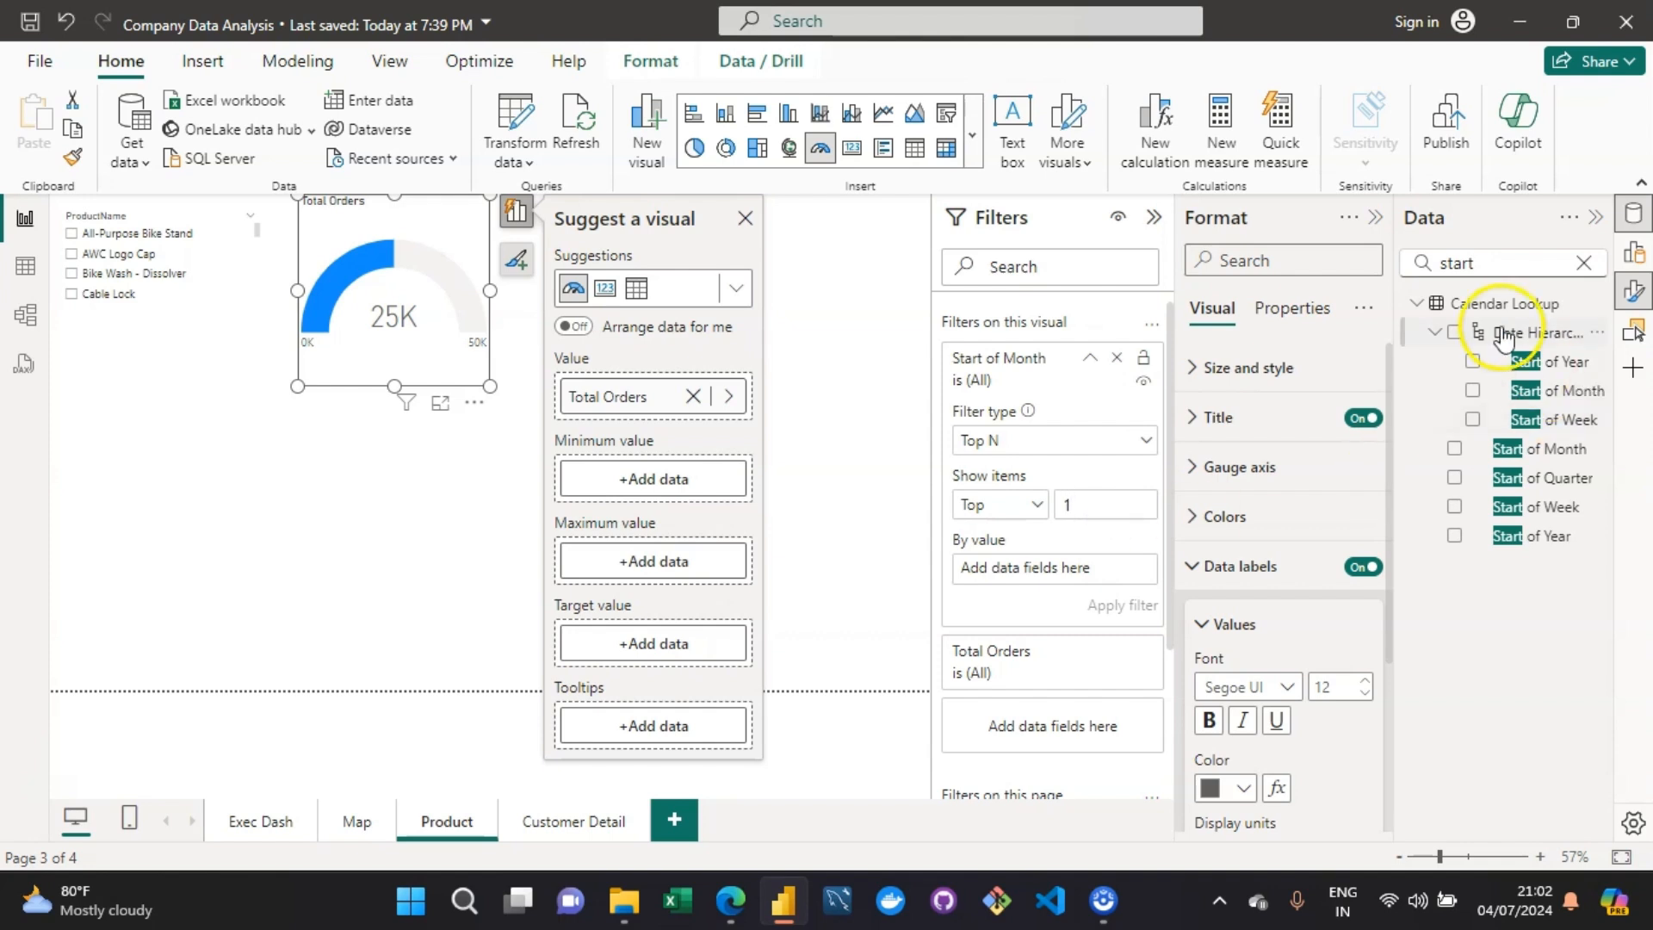
drag(1509, 461, 1064, 567)
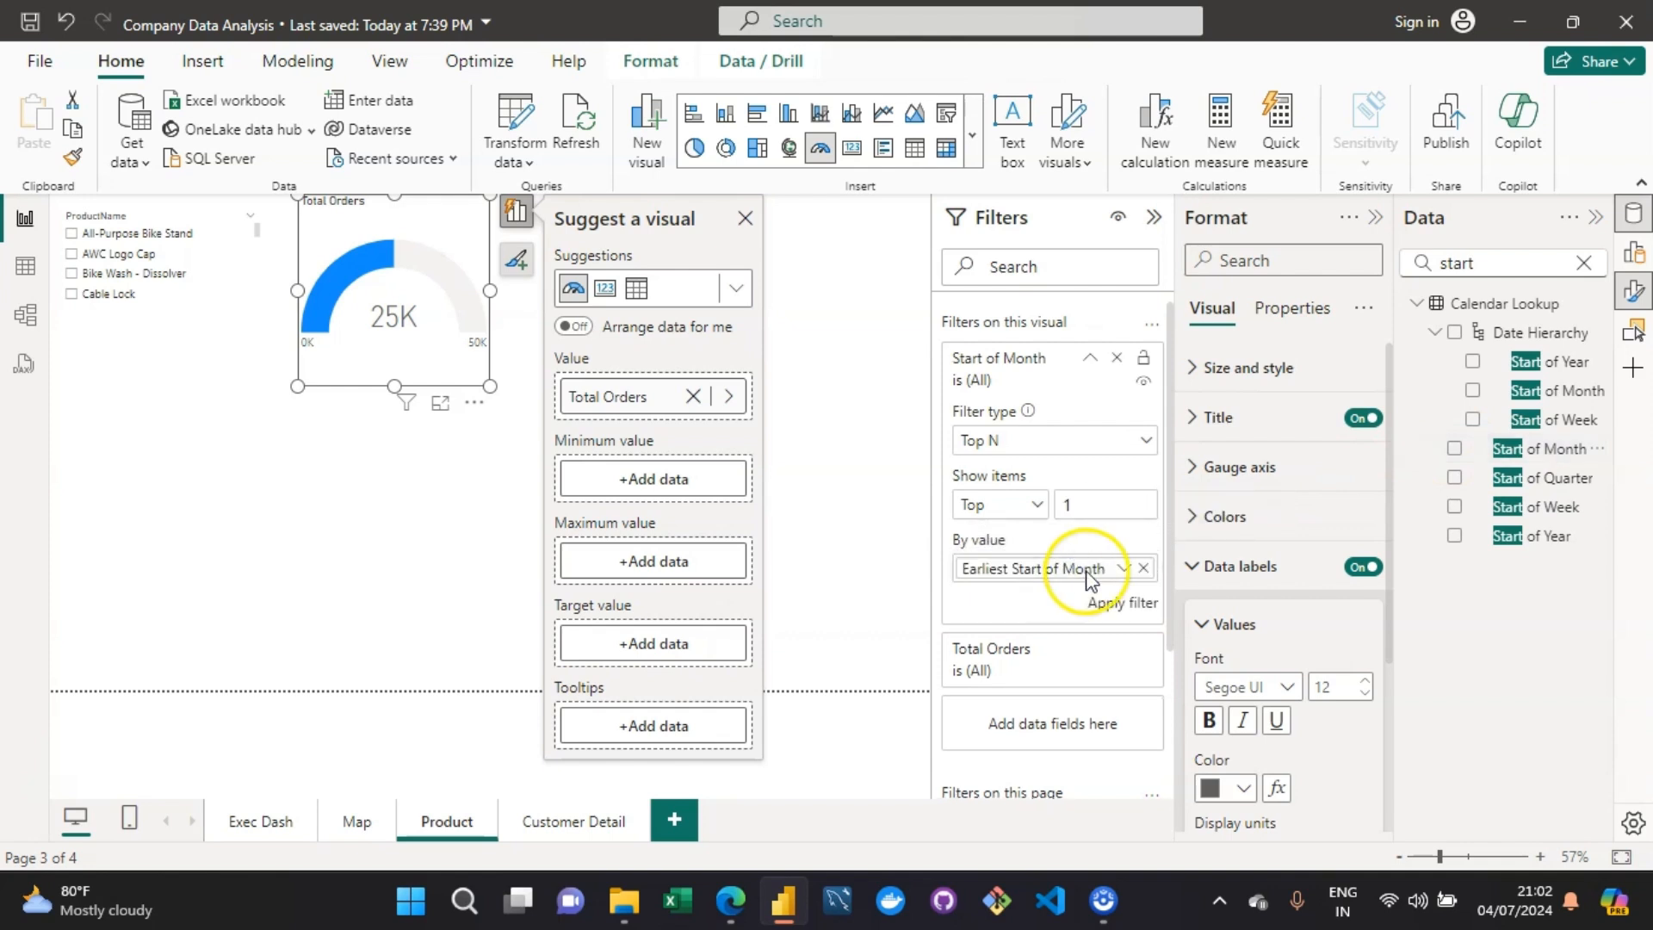
click(1124, 569)
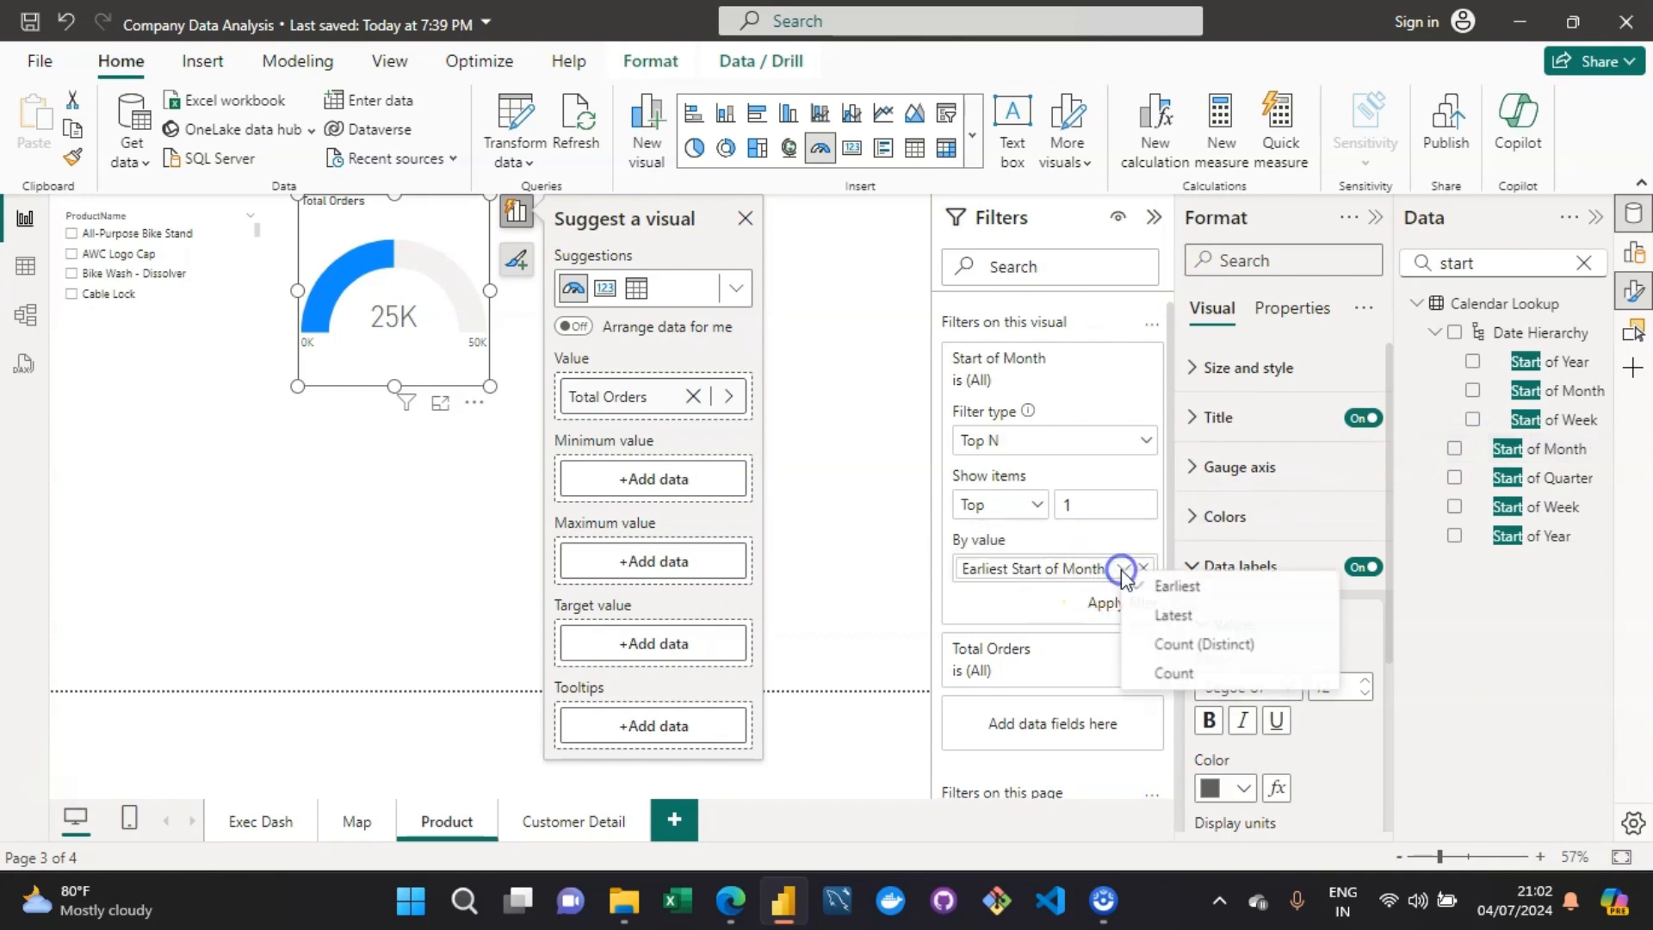
click(1208, 615)
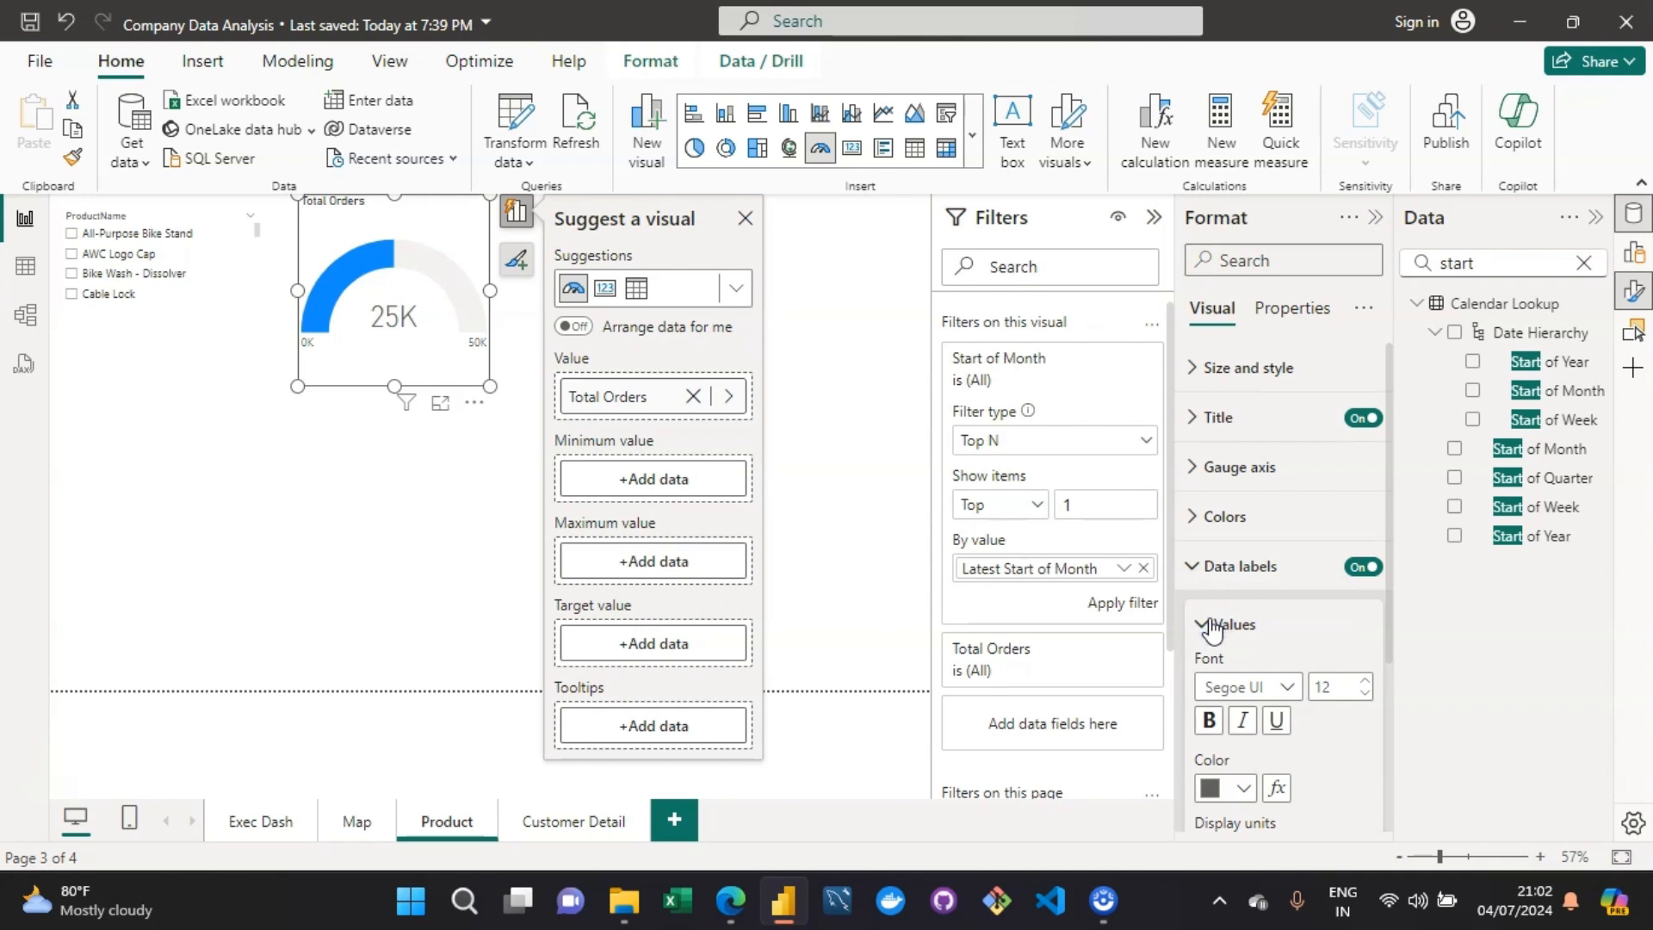
click(1107, 607)
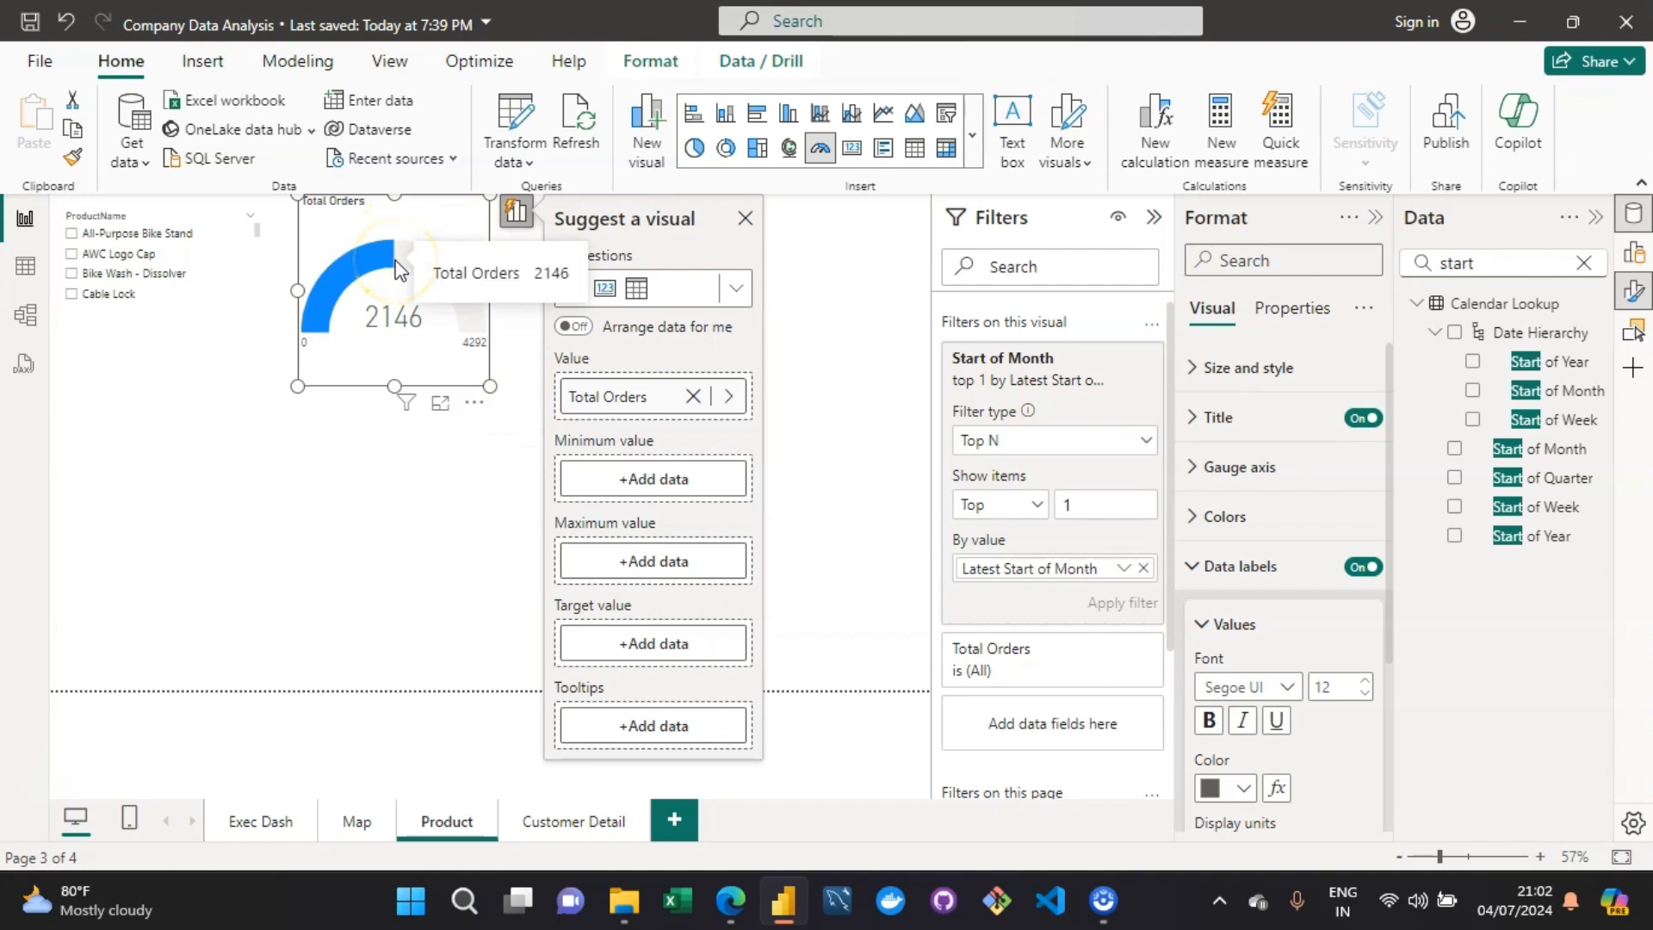
Step: Check the gauge's response to Cable Lock in the ProductName slicer and clear that selection
click(72, 297)
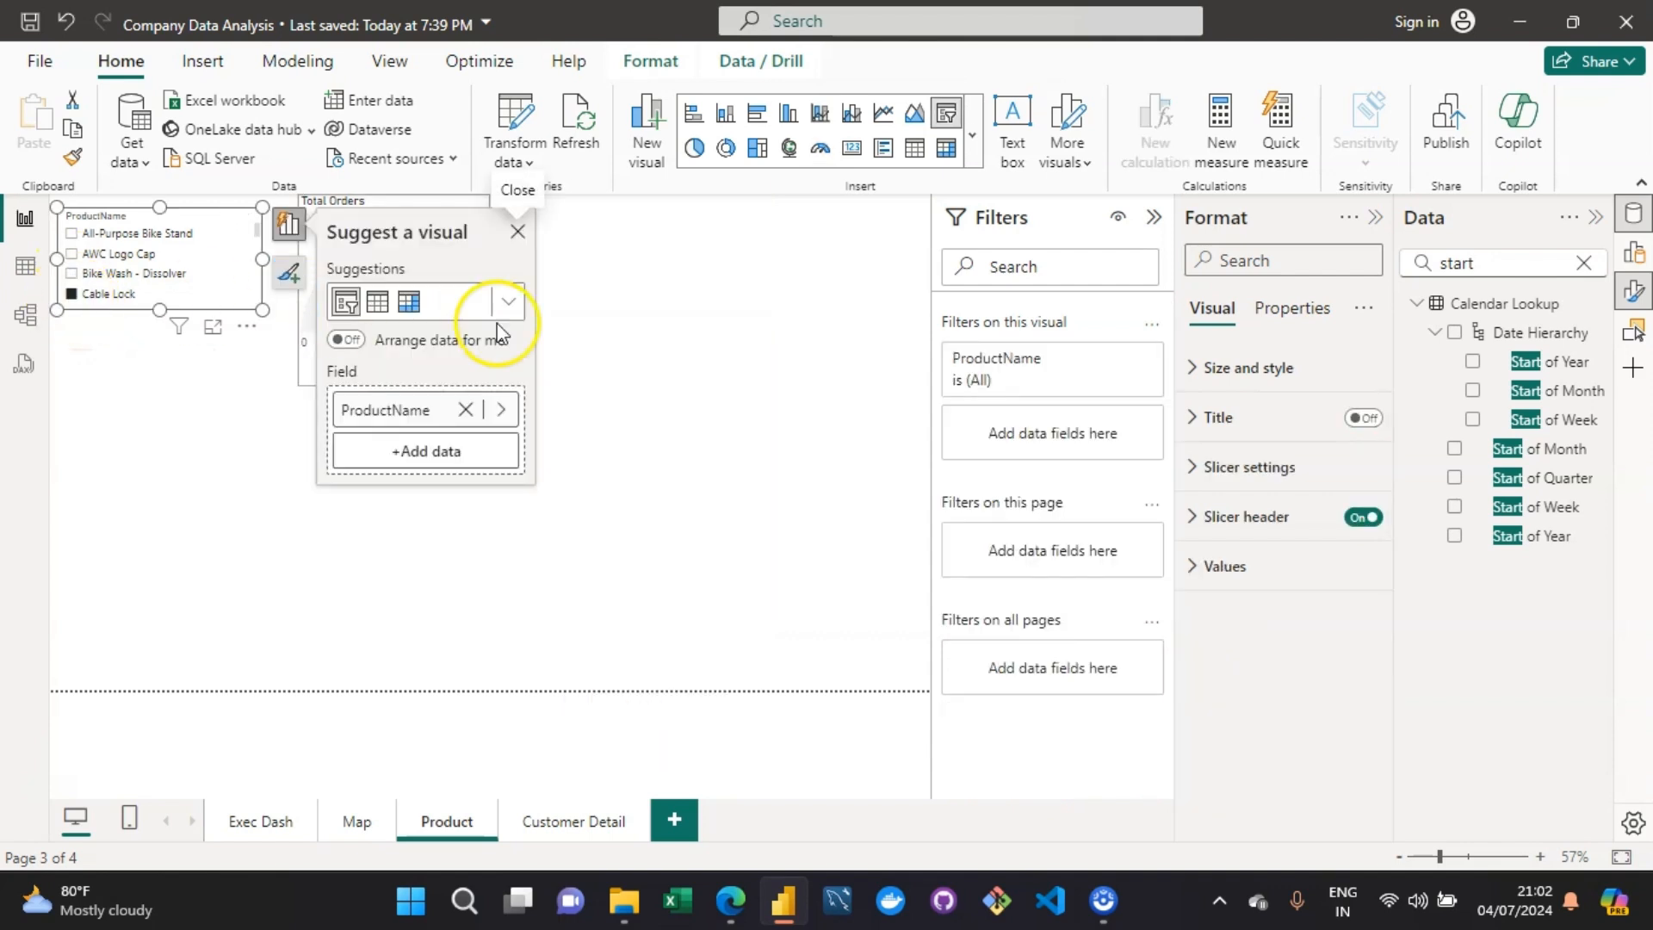
click(620, 380)
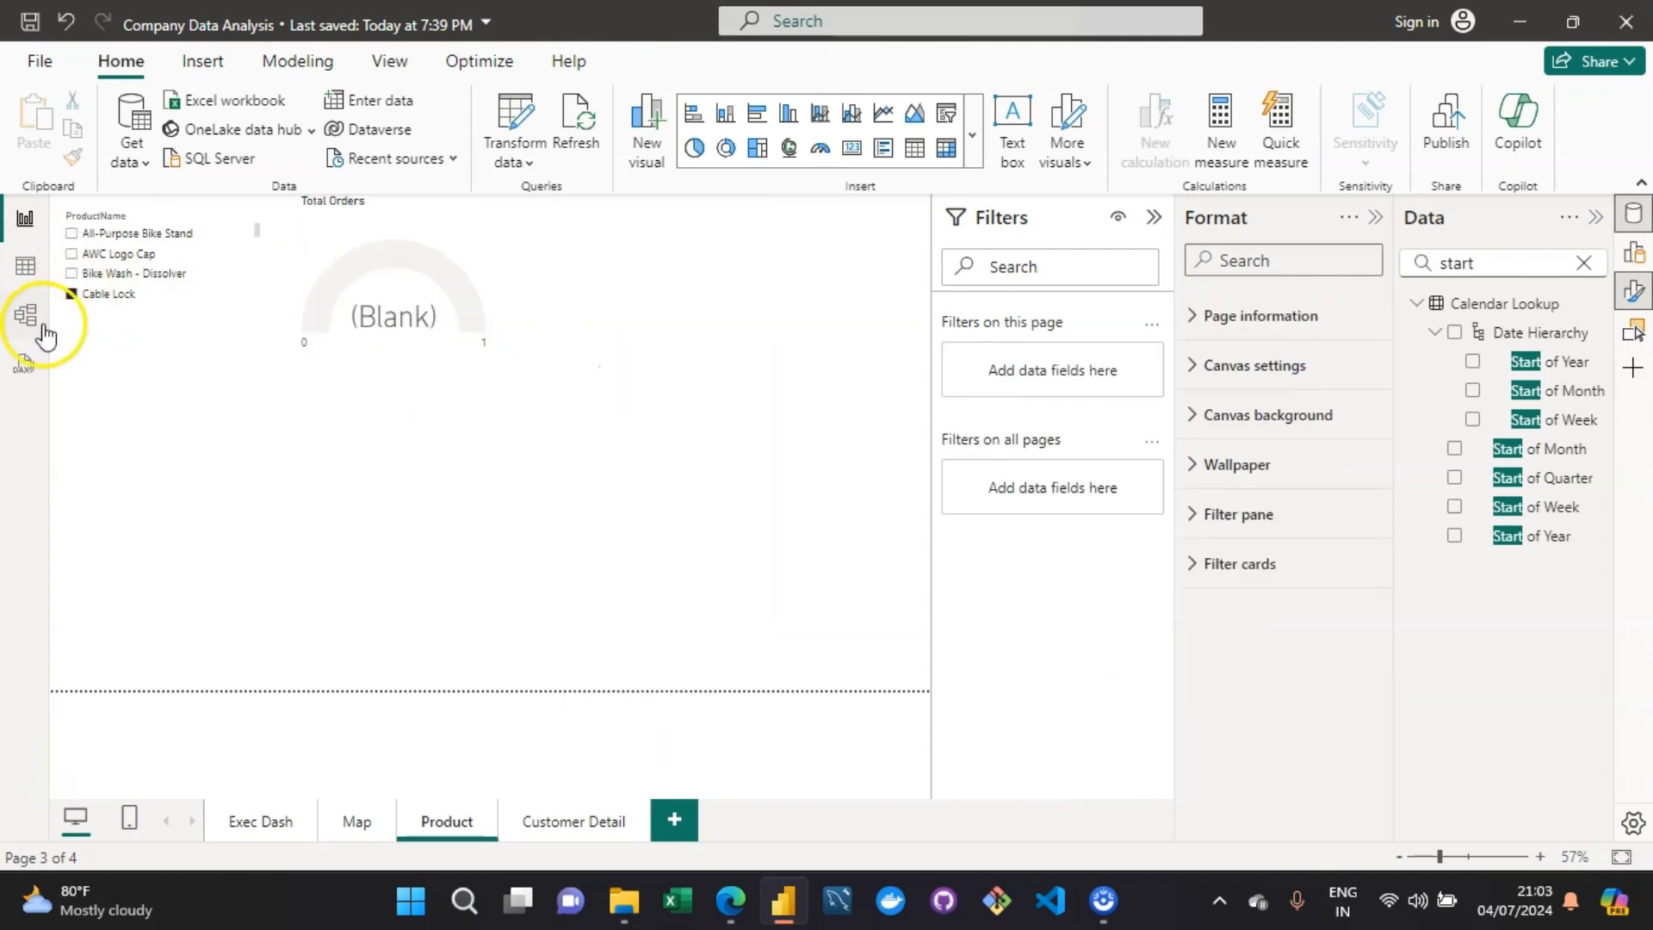
click(72, 297)
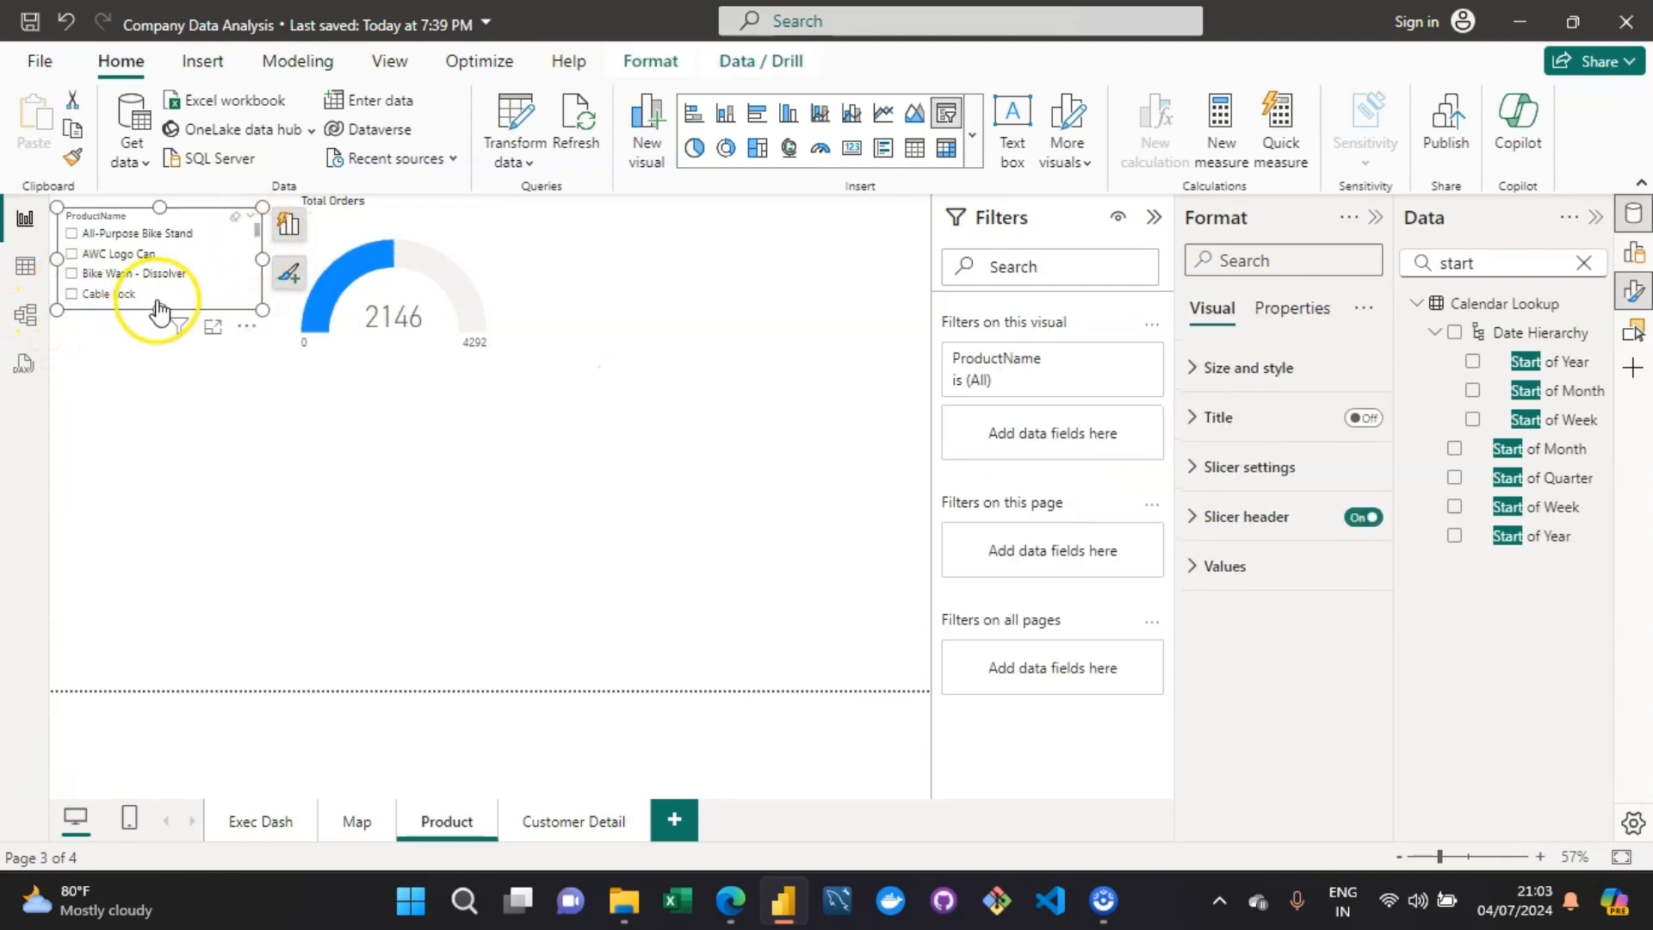
Step: Lengthen the ProductName slicer to about seven product rows and briefly test the Chain selection
drag(158, 310, 159, 362)
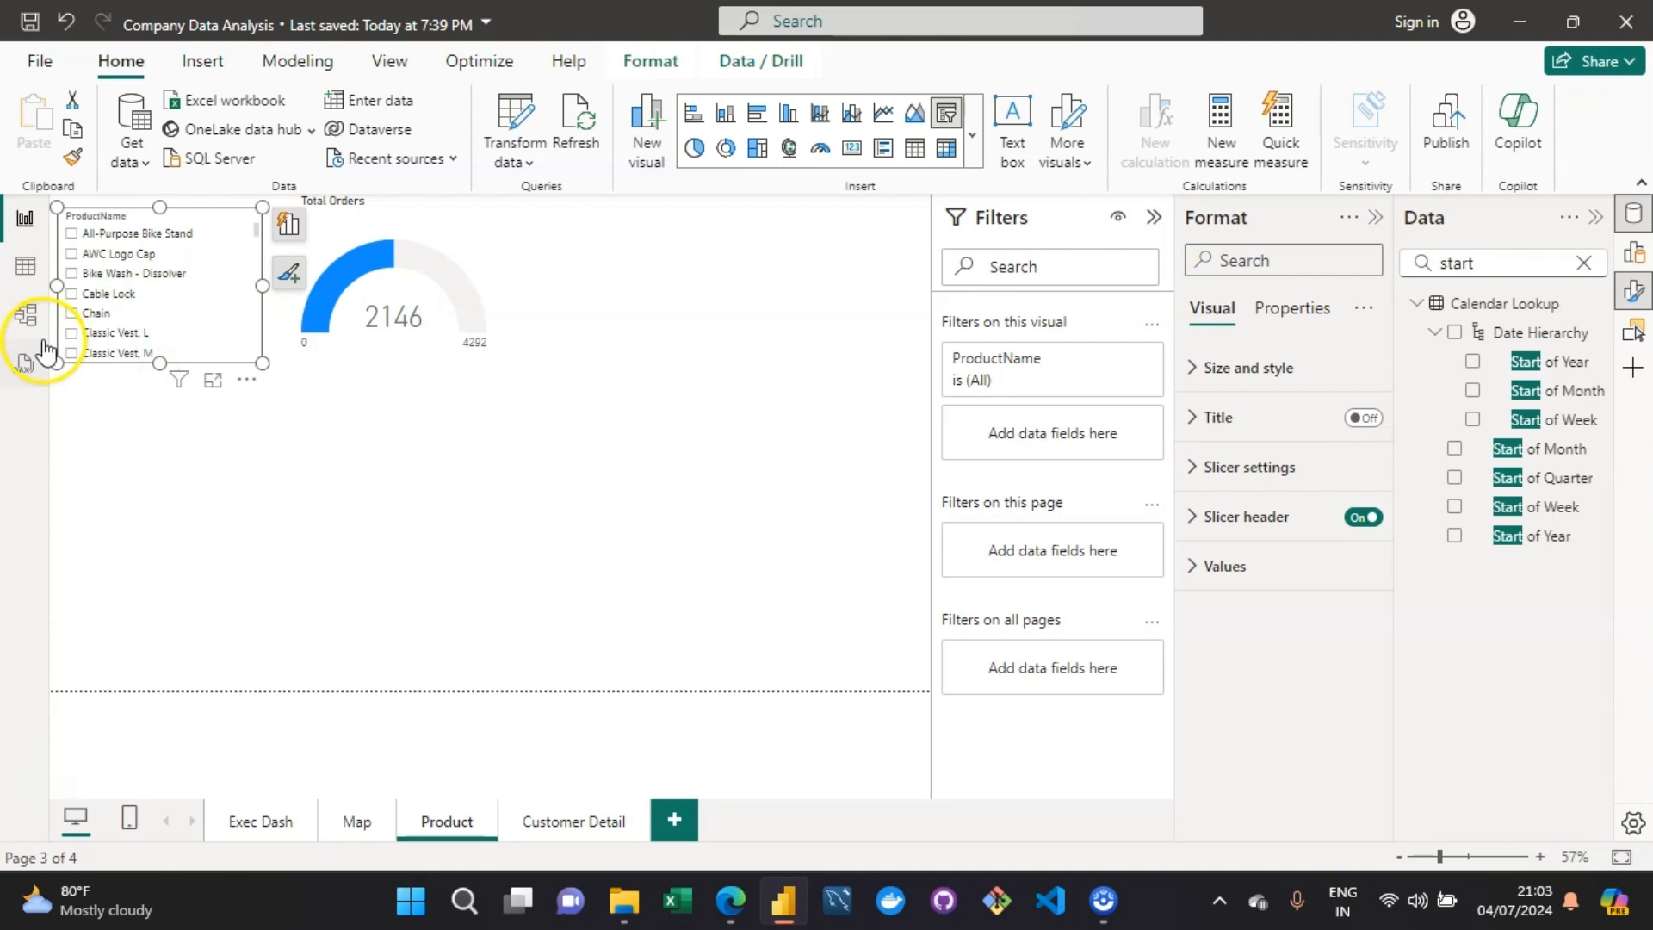
click(72, 314)
click(72, 313)
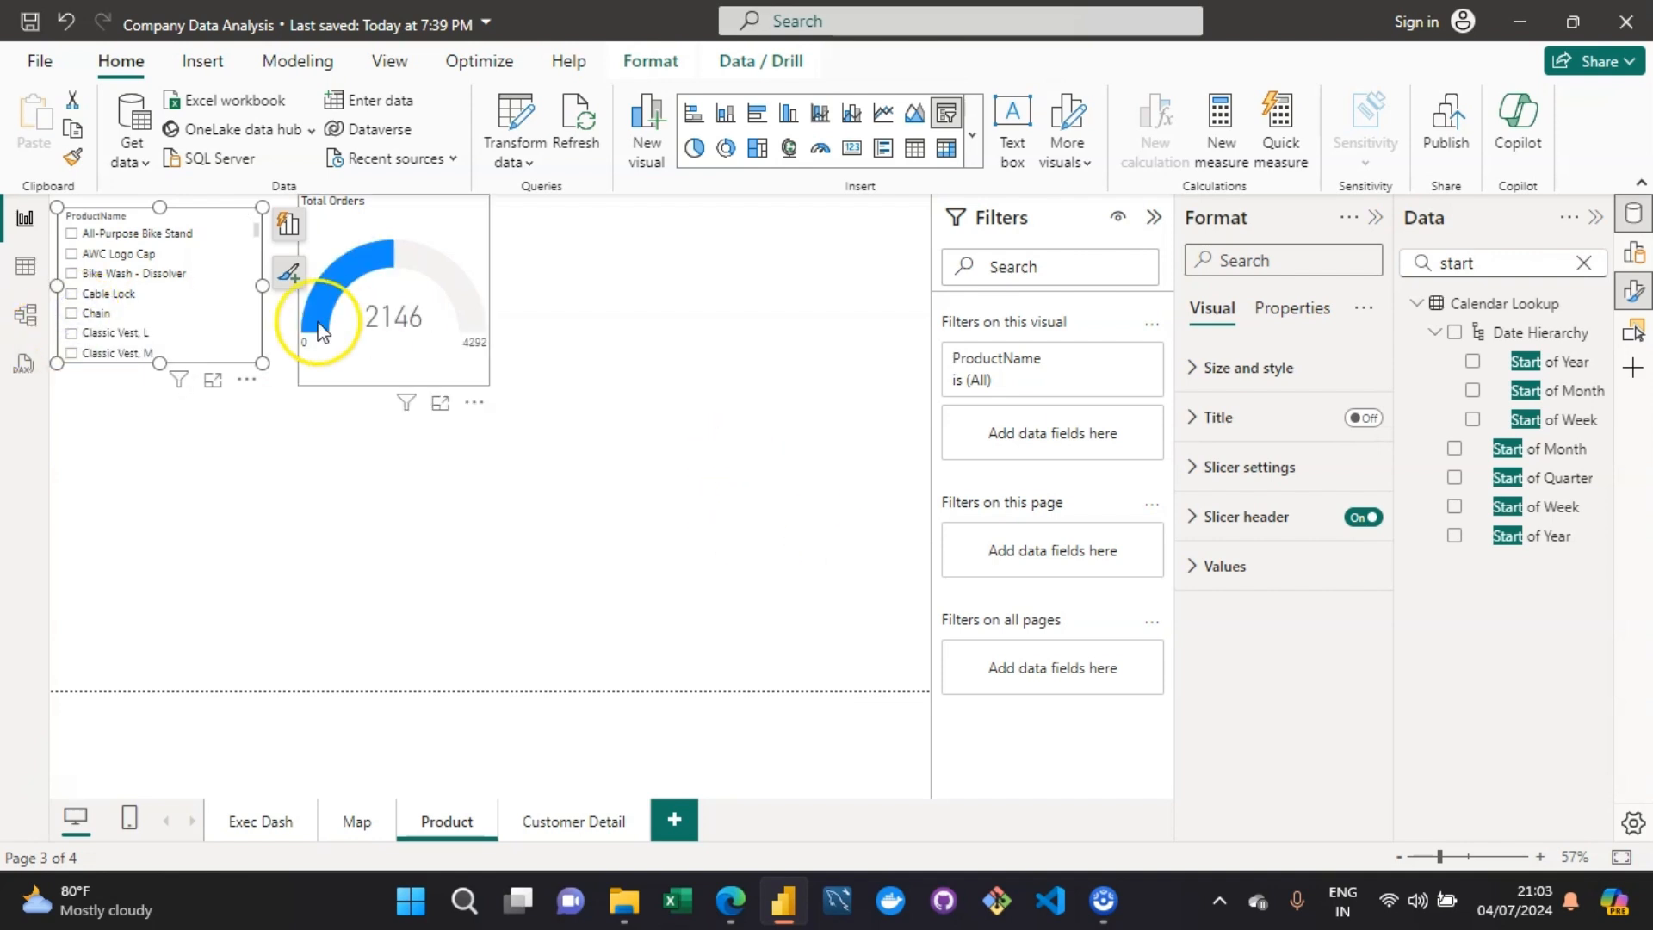
Step: Search the data fields for target and assign the Order Target measure as the gauge's target value
click(466, 240)
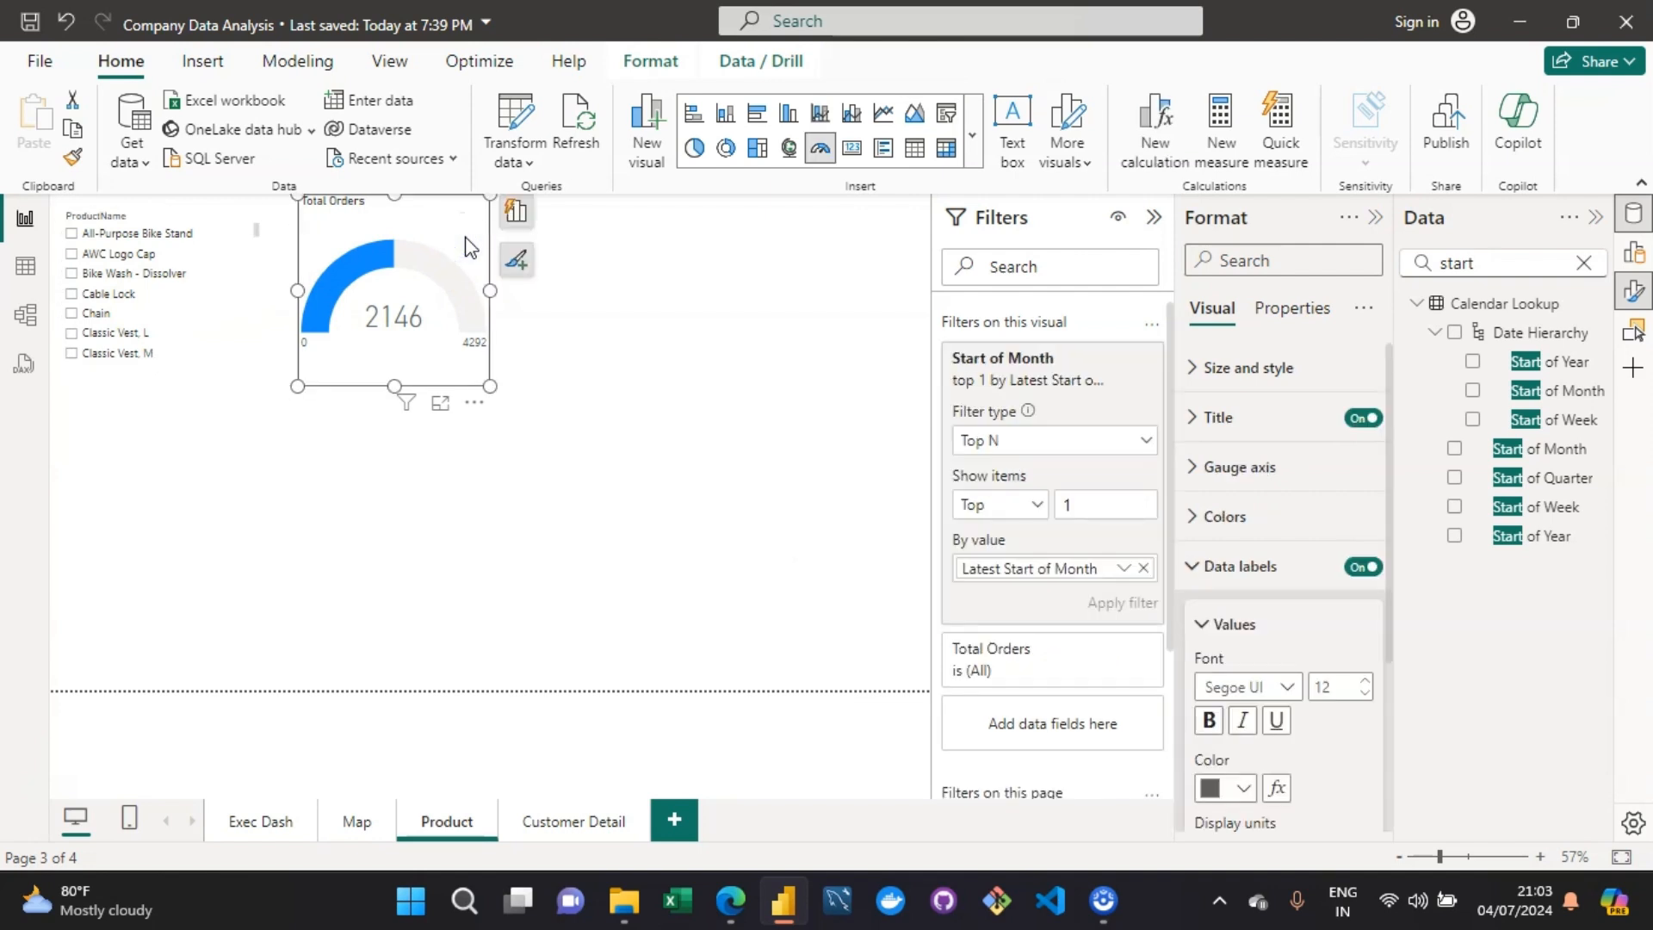
click(520, 226)
click(986, 580)
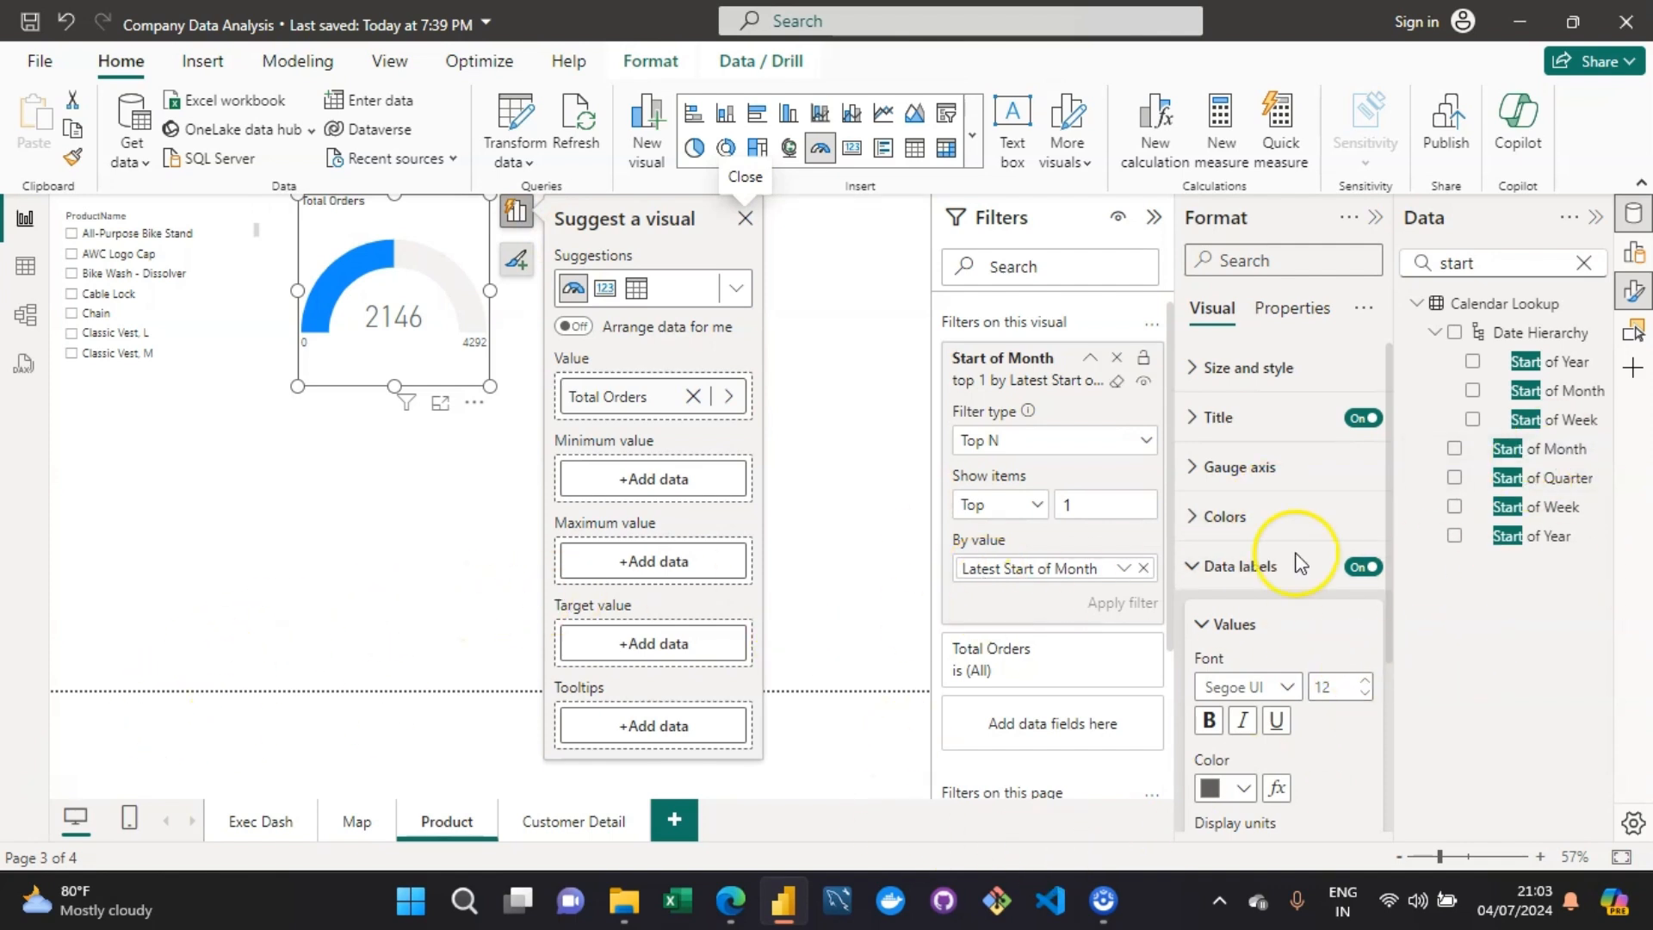
click(1583, 263)
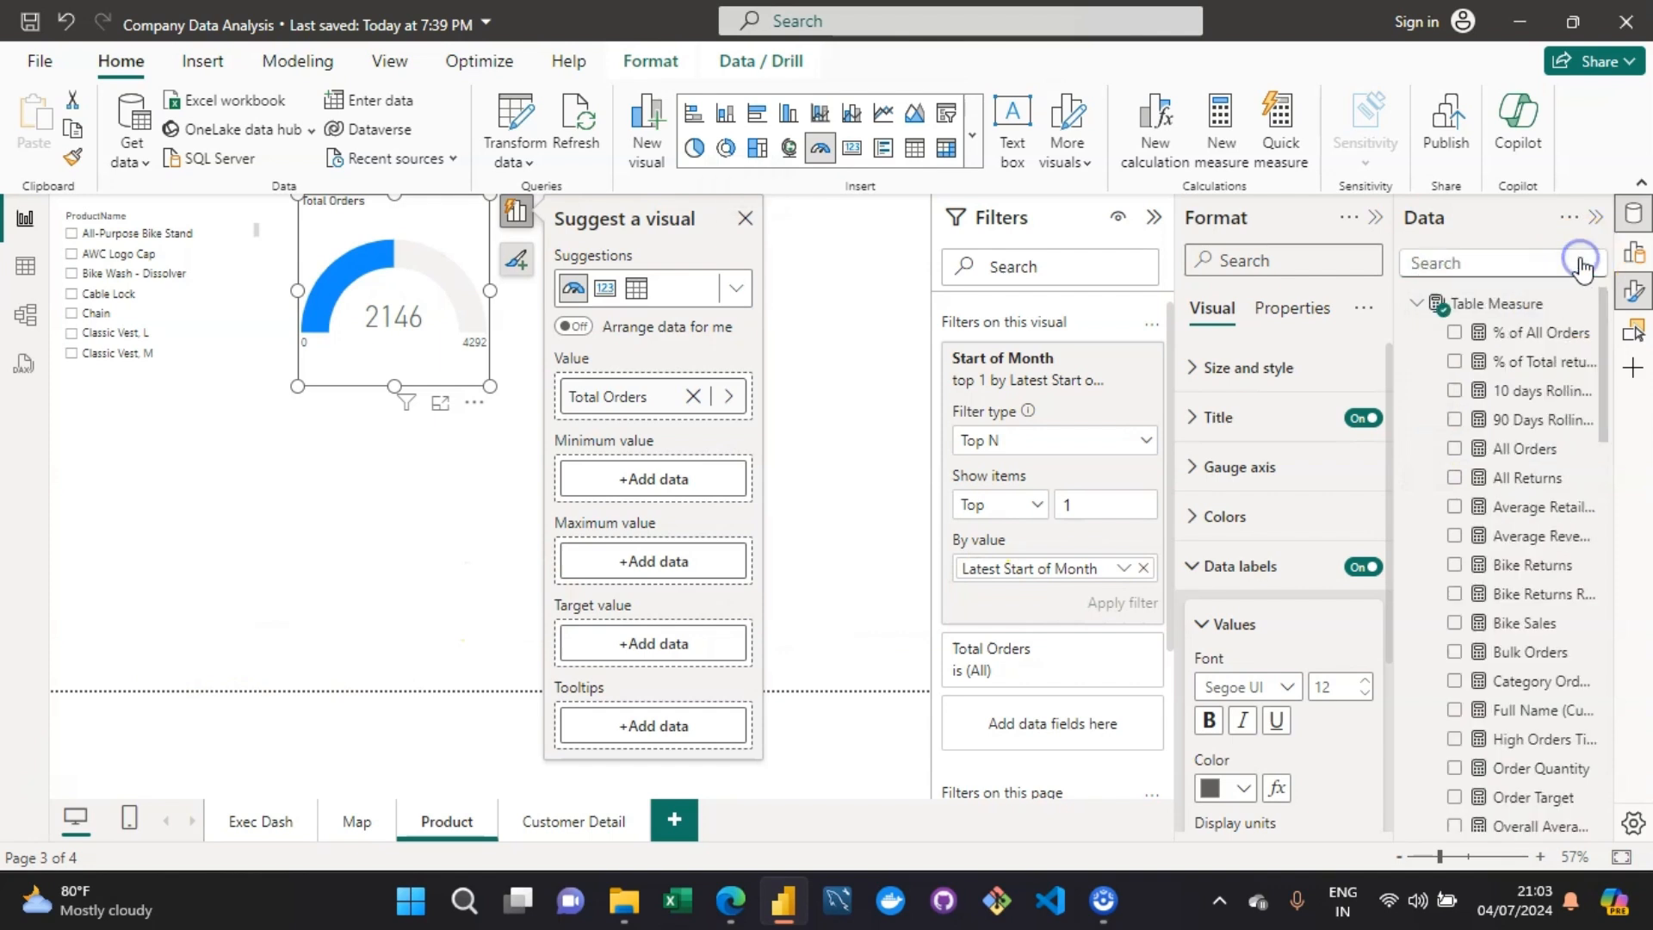
text(target)
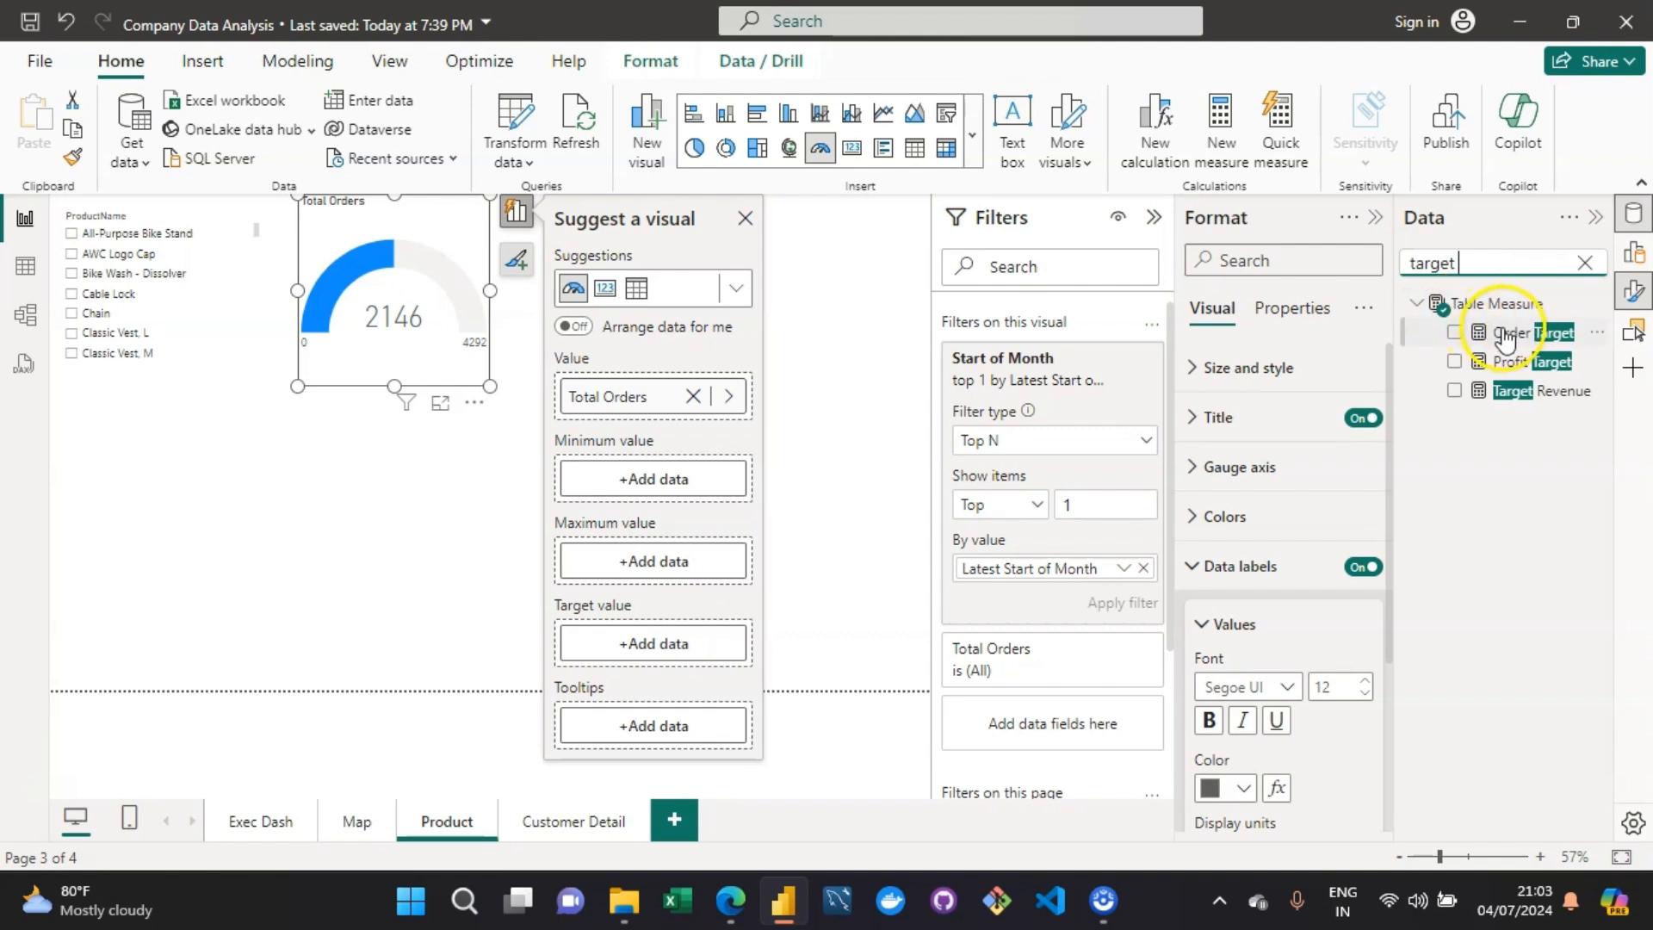
drag(1507, 336, 682, 637)
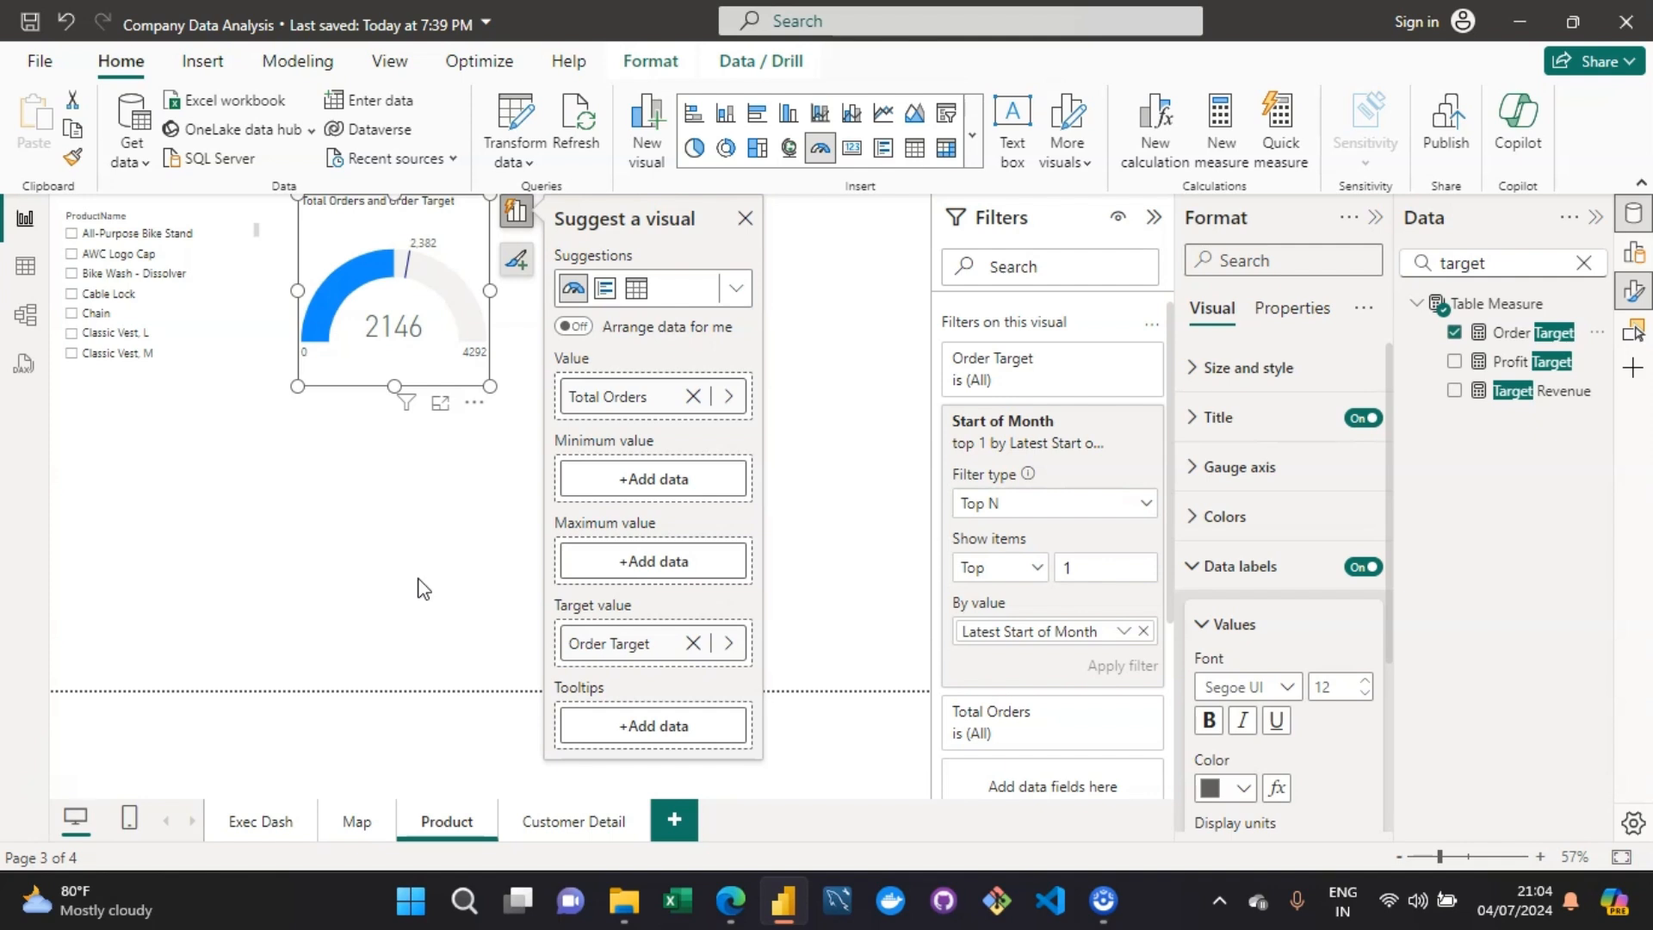
Step: Test the gauge with Chain in the ProductName slicer and switch the selection to AWC Logo Cap
click(74, 317)
click(73, 314)
click(844, 363)
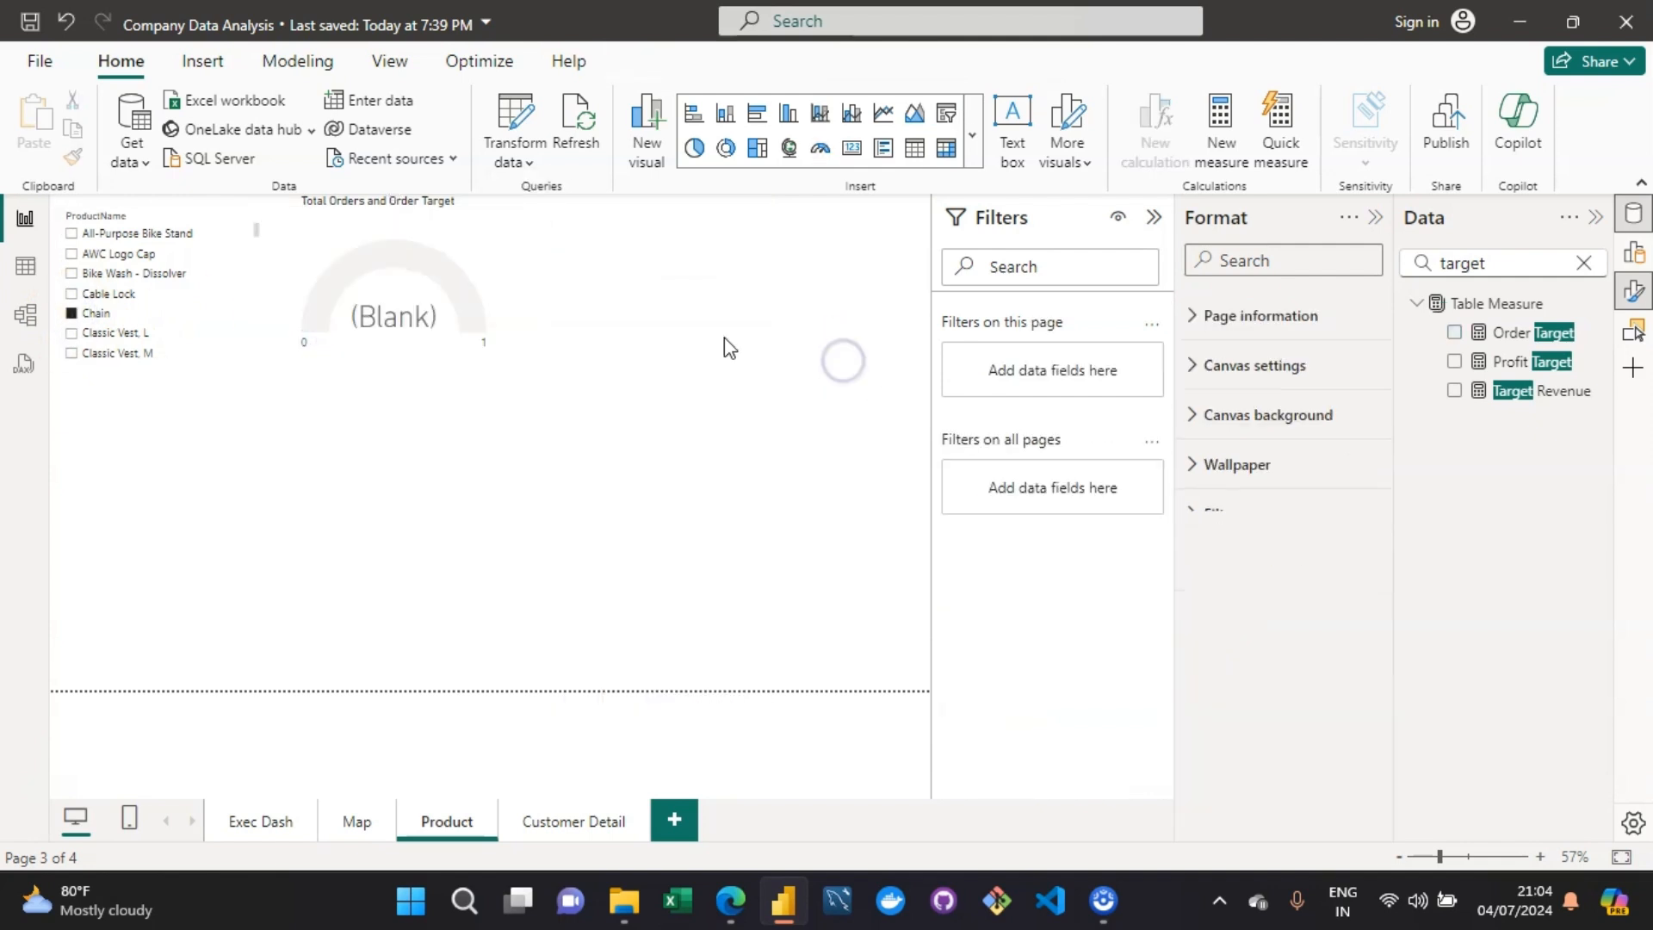
click(76, 316)
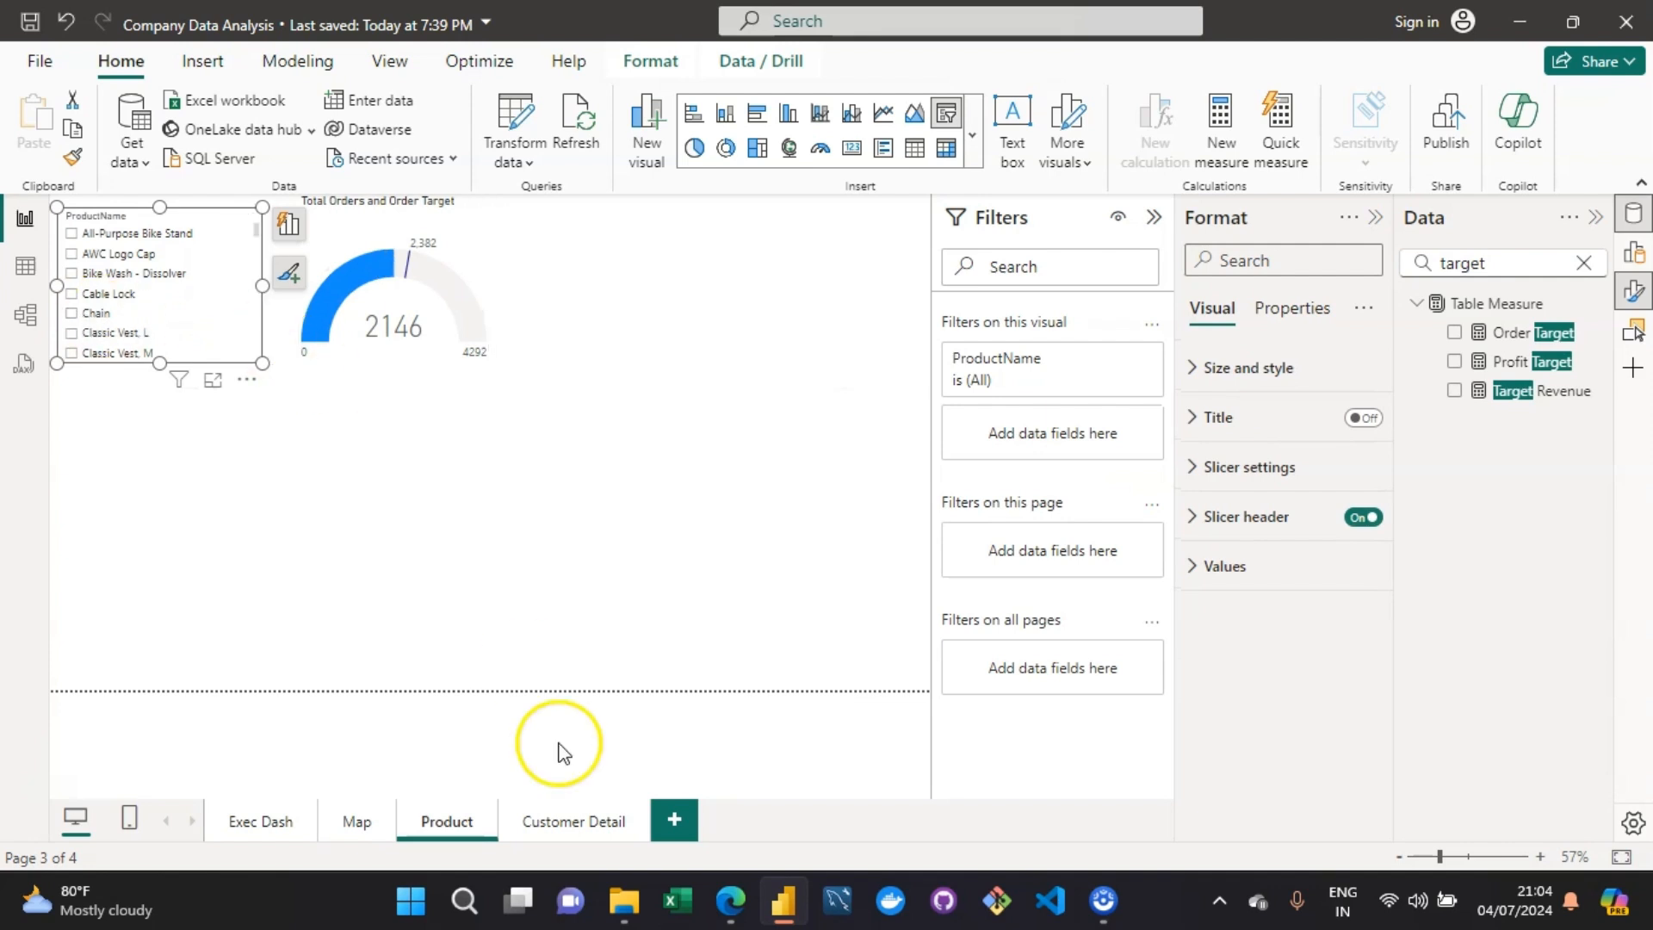
click(428, 370)
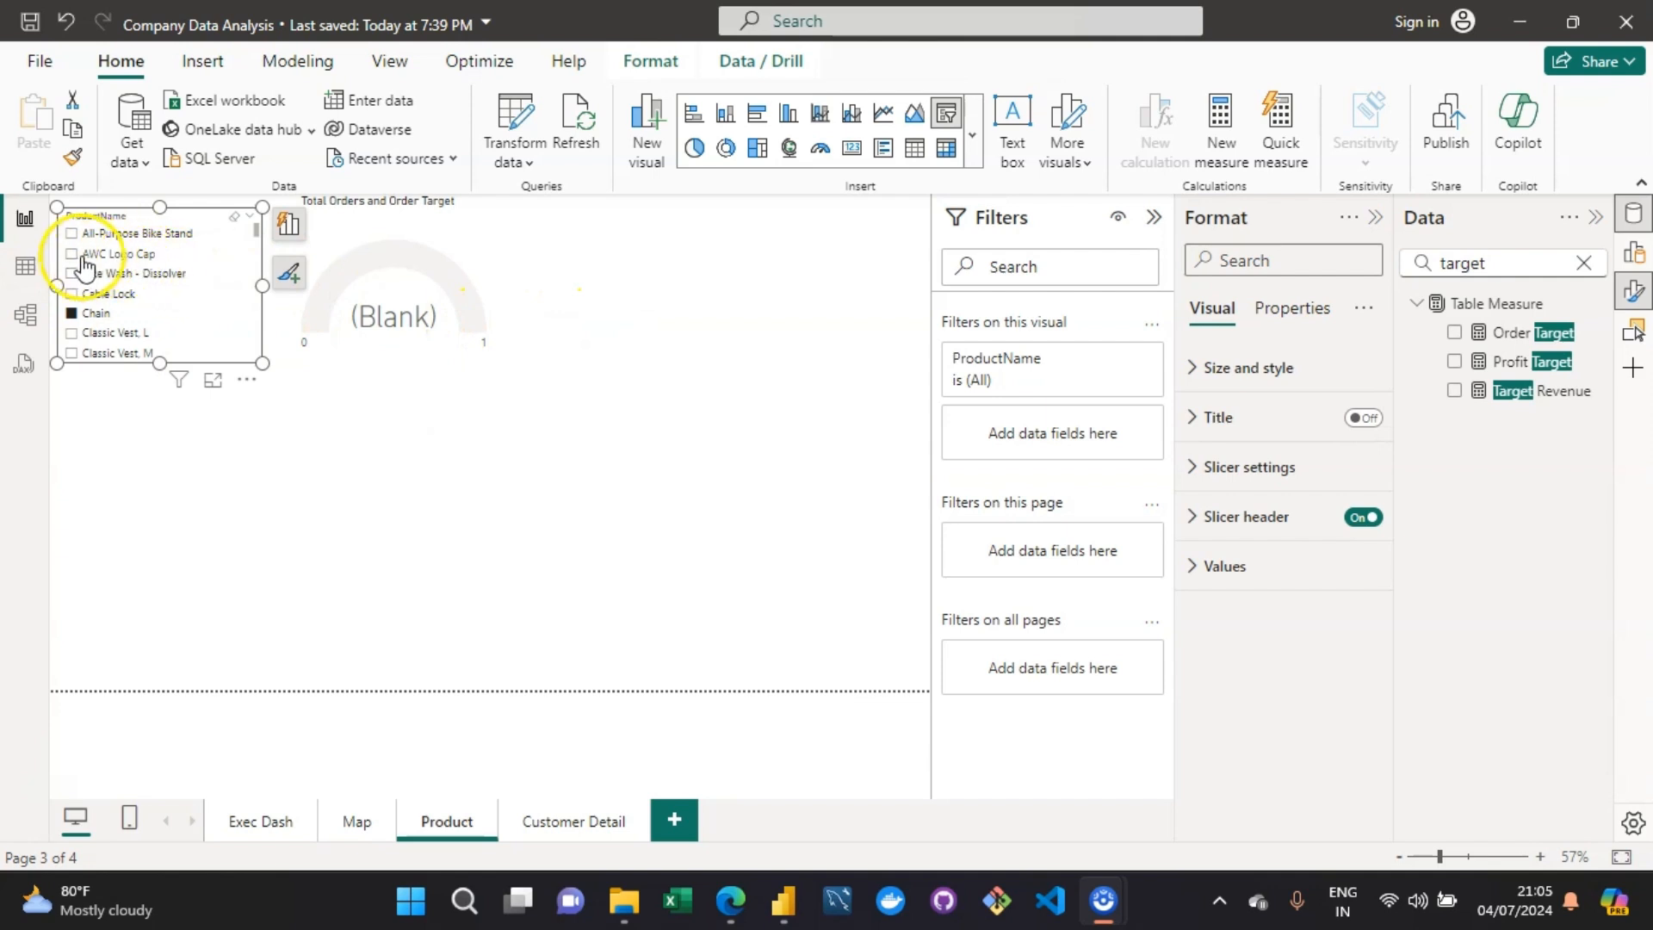
click(74, 256)
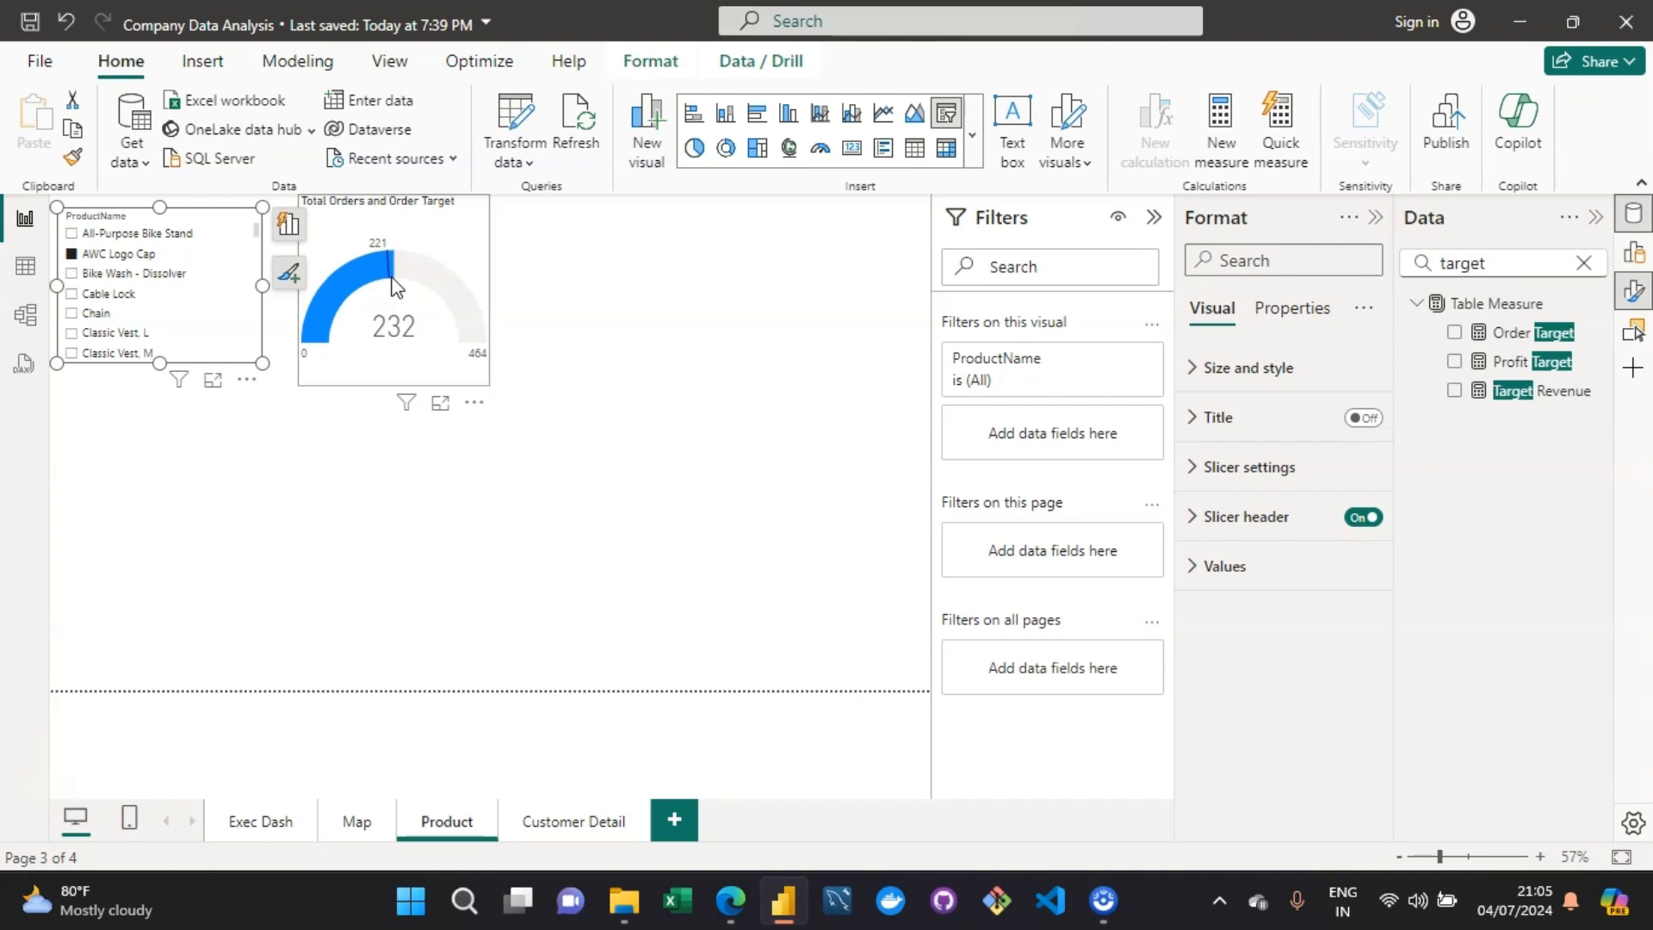
Step: Remove Order Target from the gauge's target value and assign it as the maximum value instead
click(462, 225)
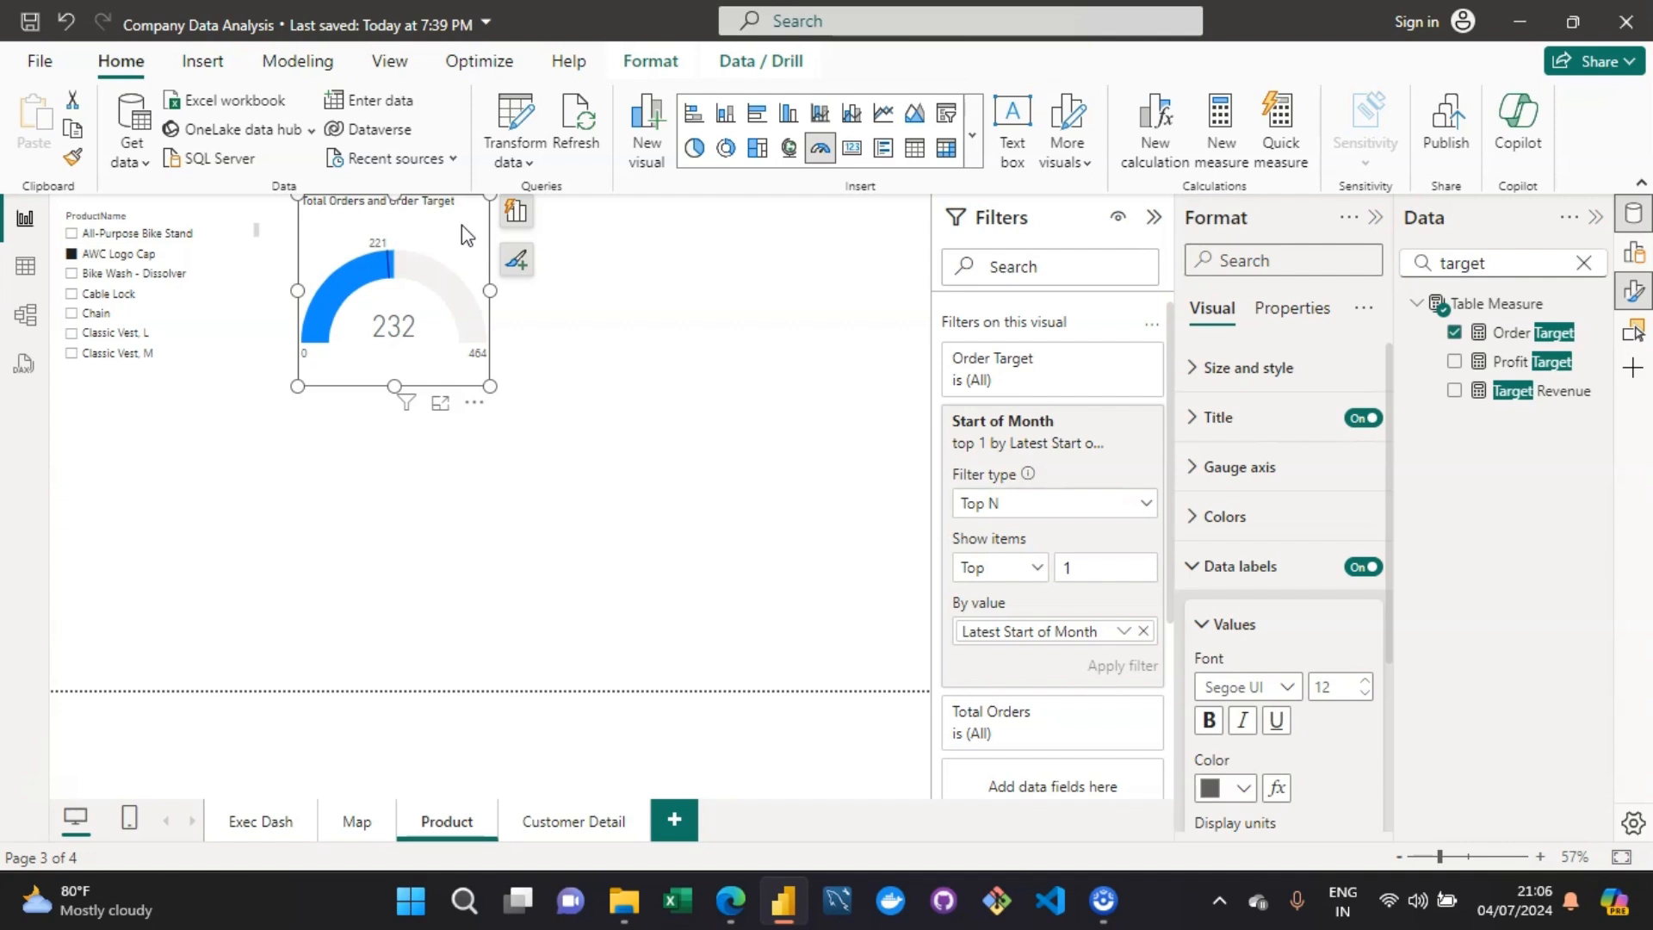
click(516, 215)
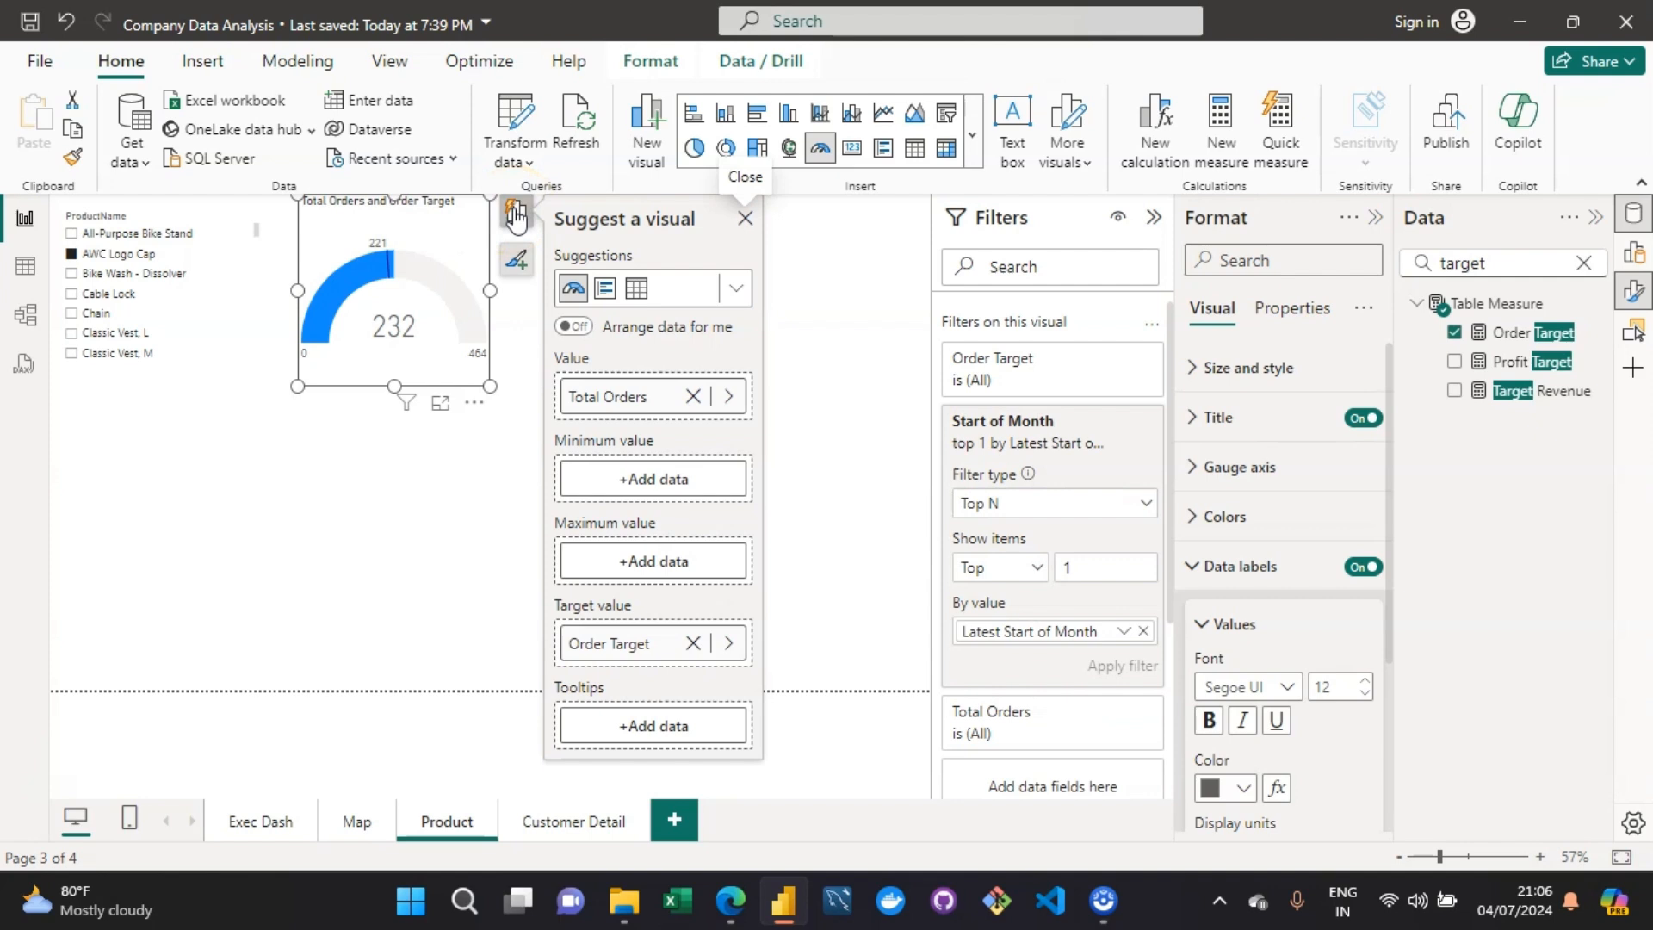
click(693, 644)
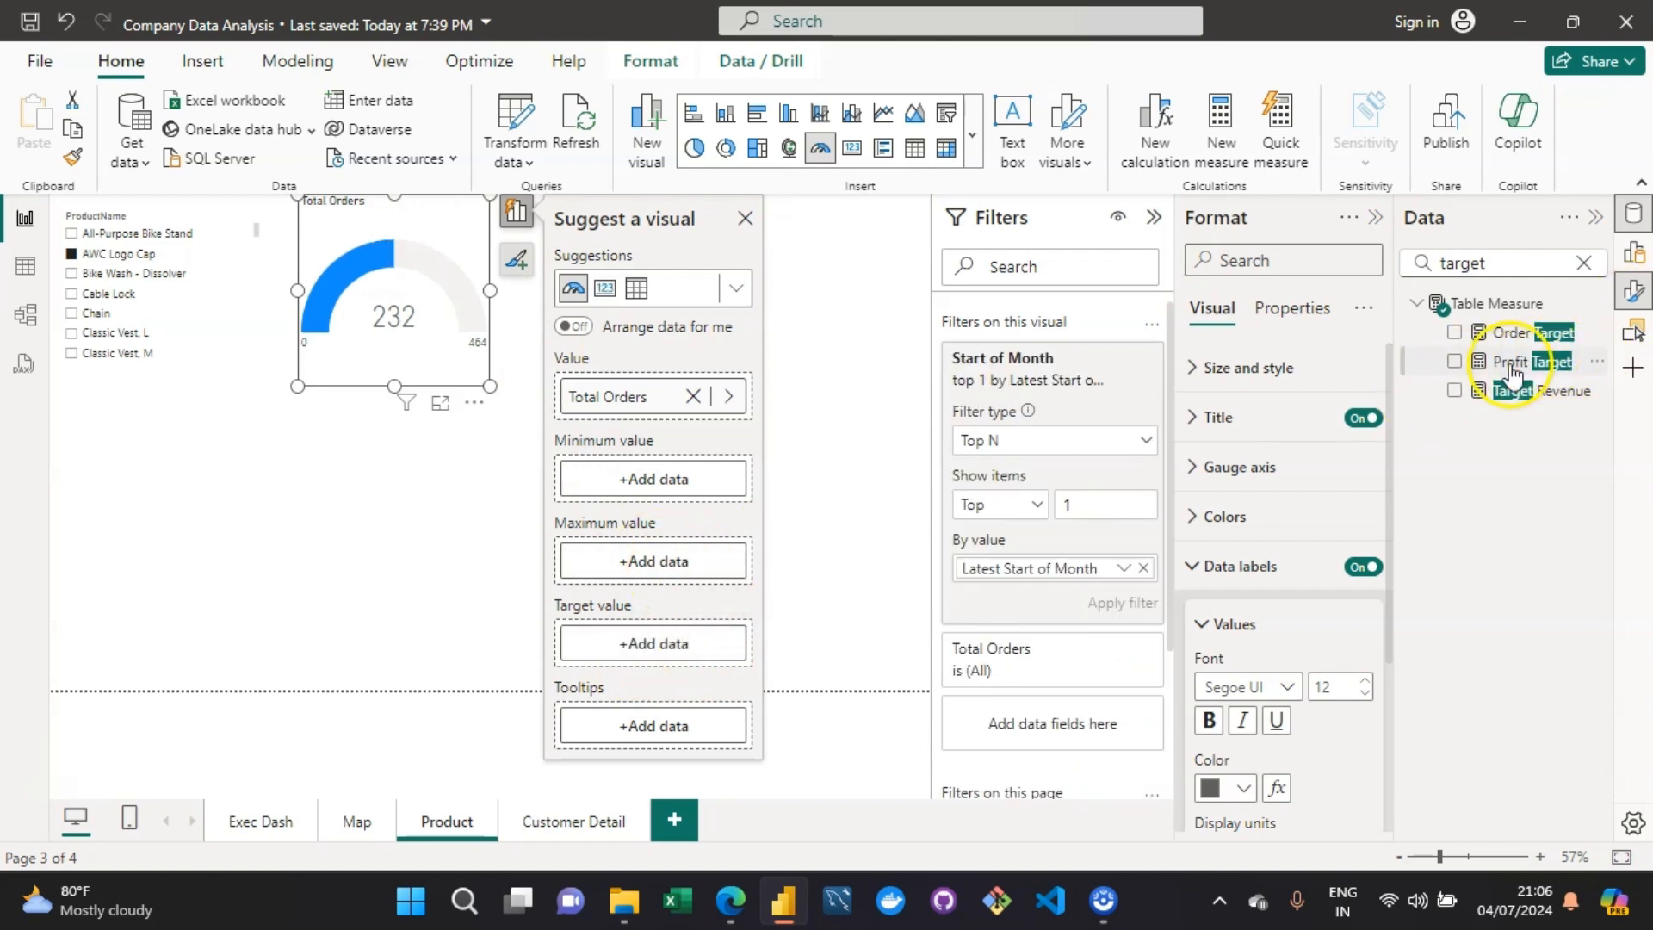
click(1521, 336)
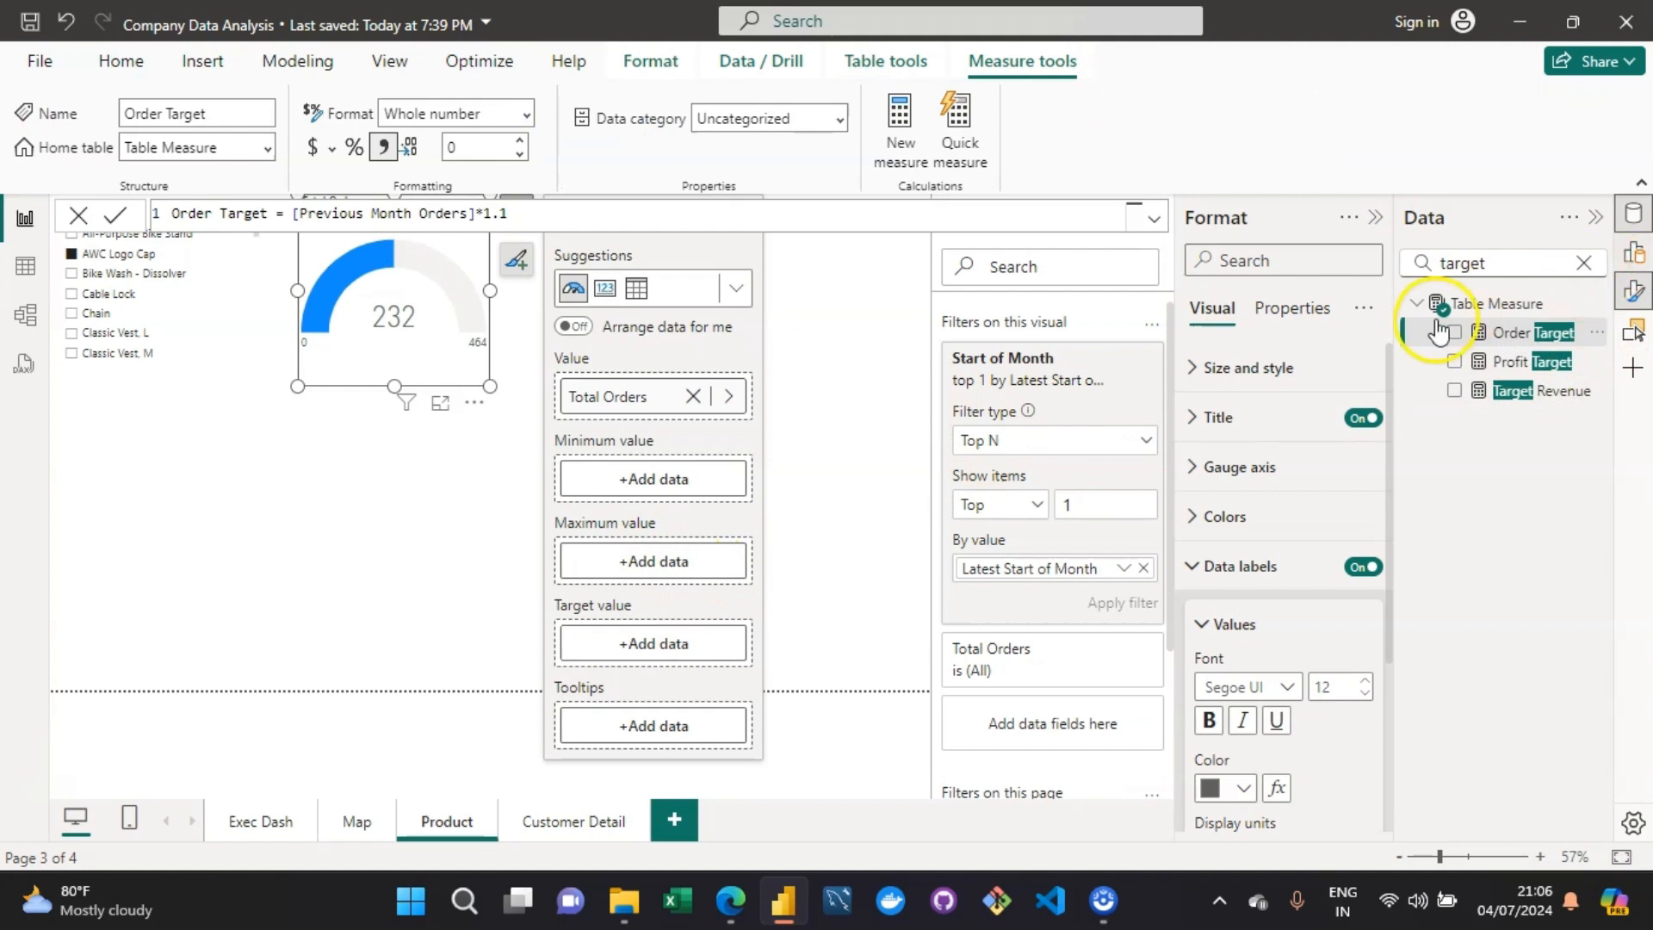
drag(1520, 332, 652, 562)
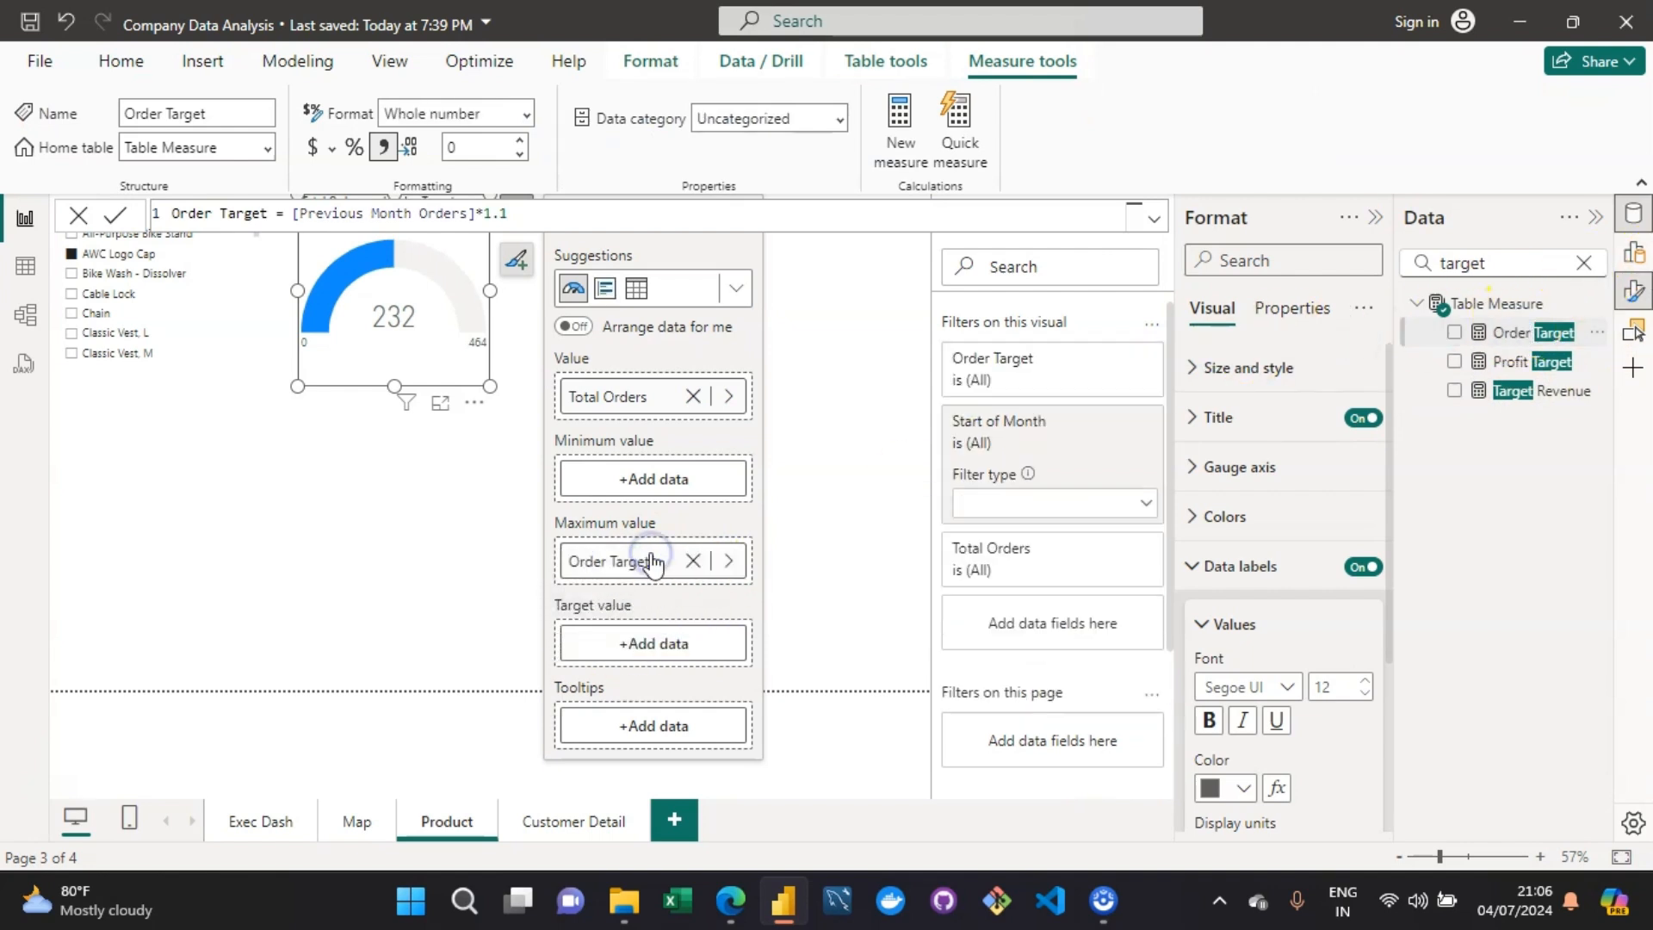
Step: Check the gauge's value against its maximum, testing Classic Vest, S and Fender Set - Mountain in the ProductName slicer
click(368, 362)
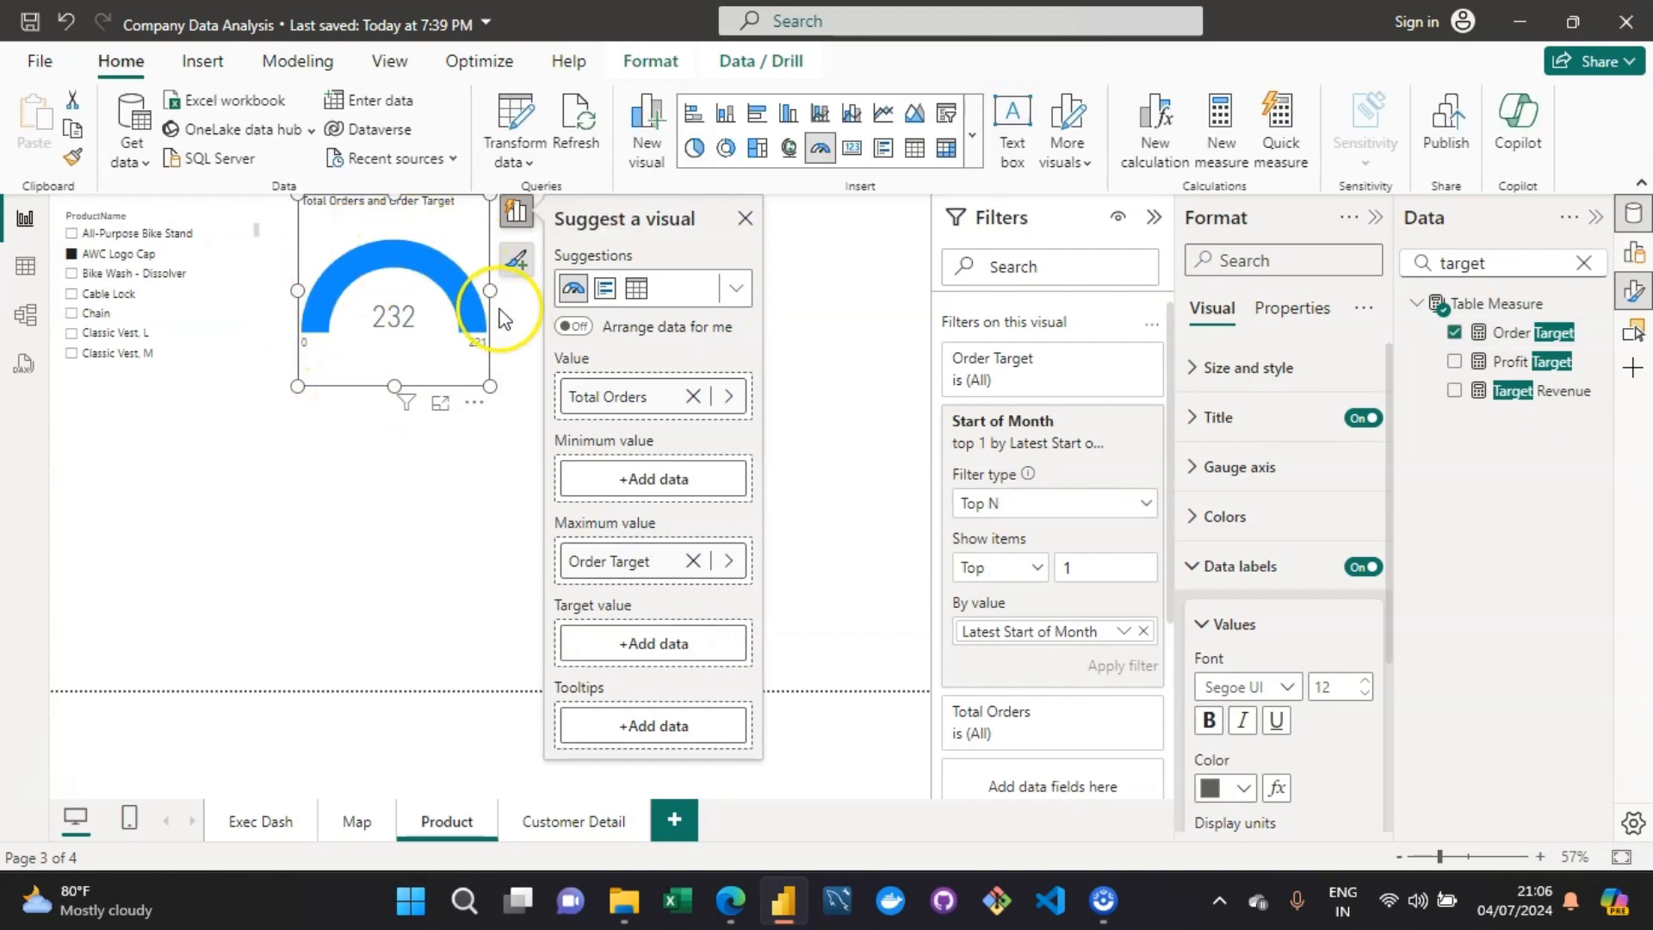
mouse_move(481, 337)
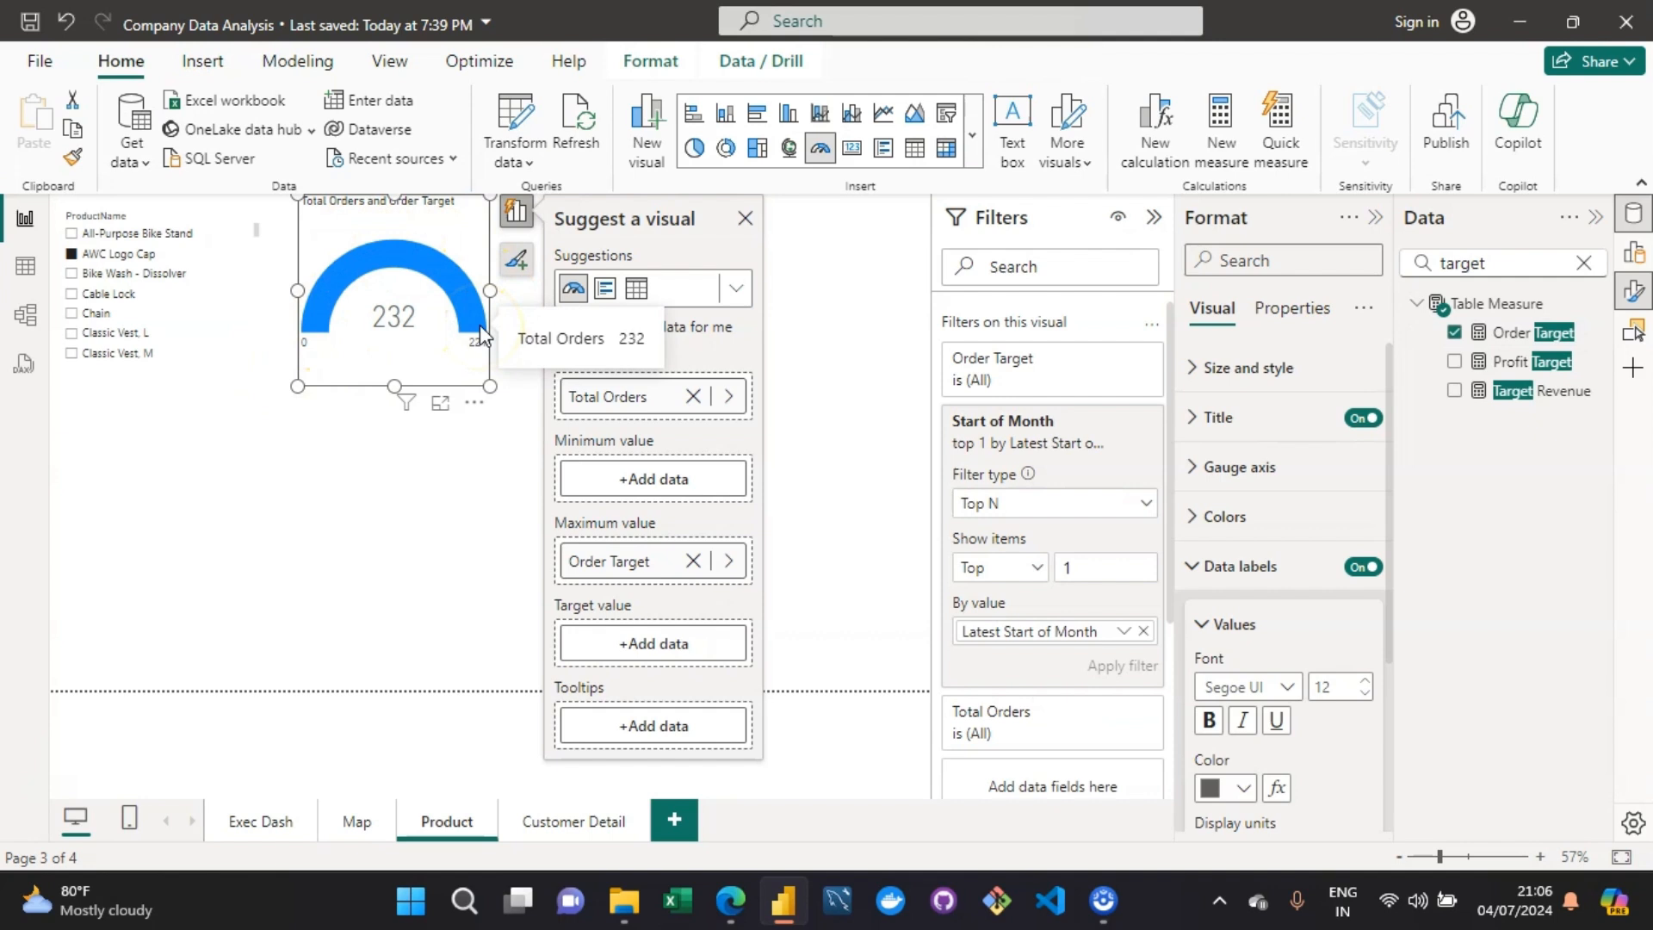
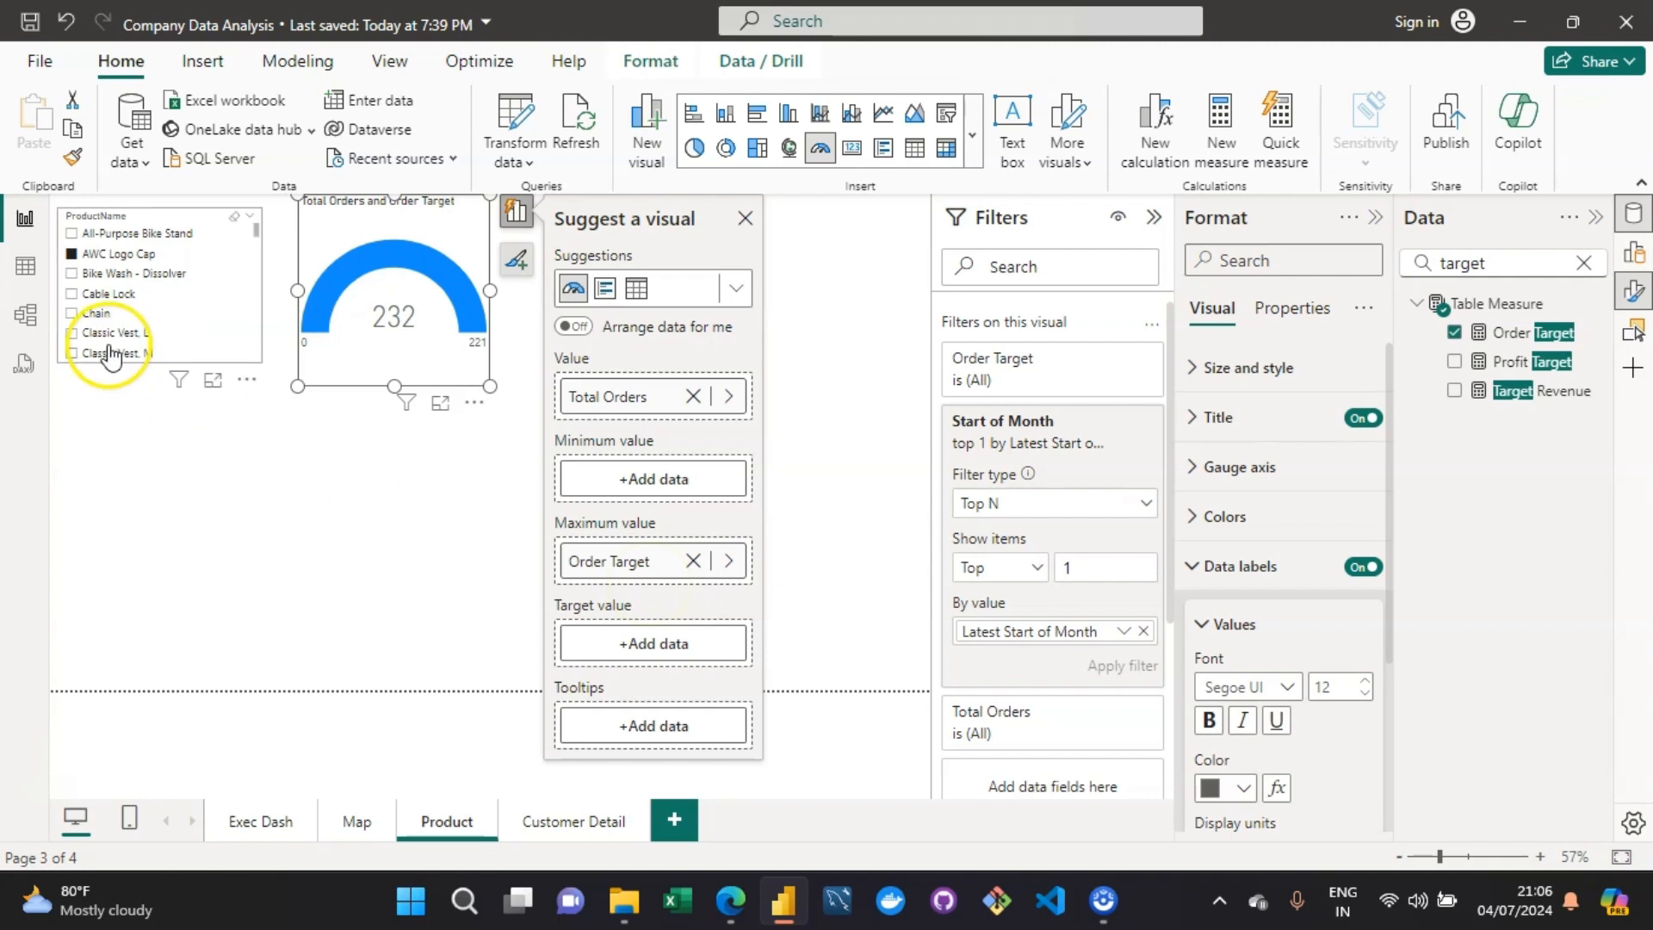
scroll(118, 278, down, 2)
click(118, 278)
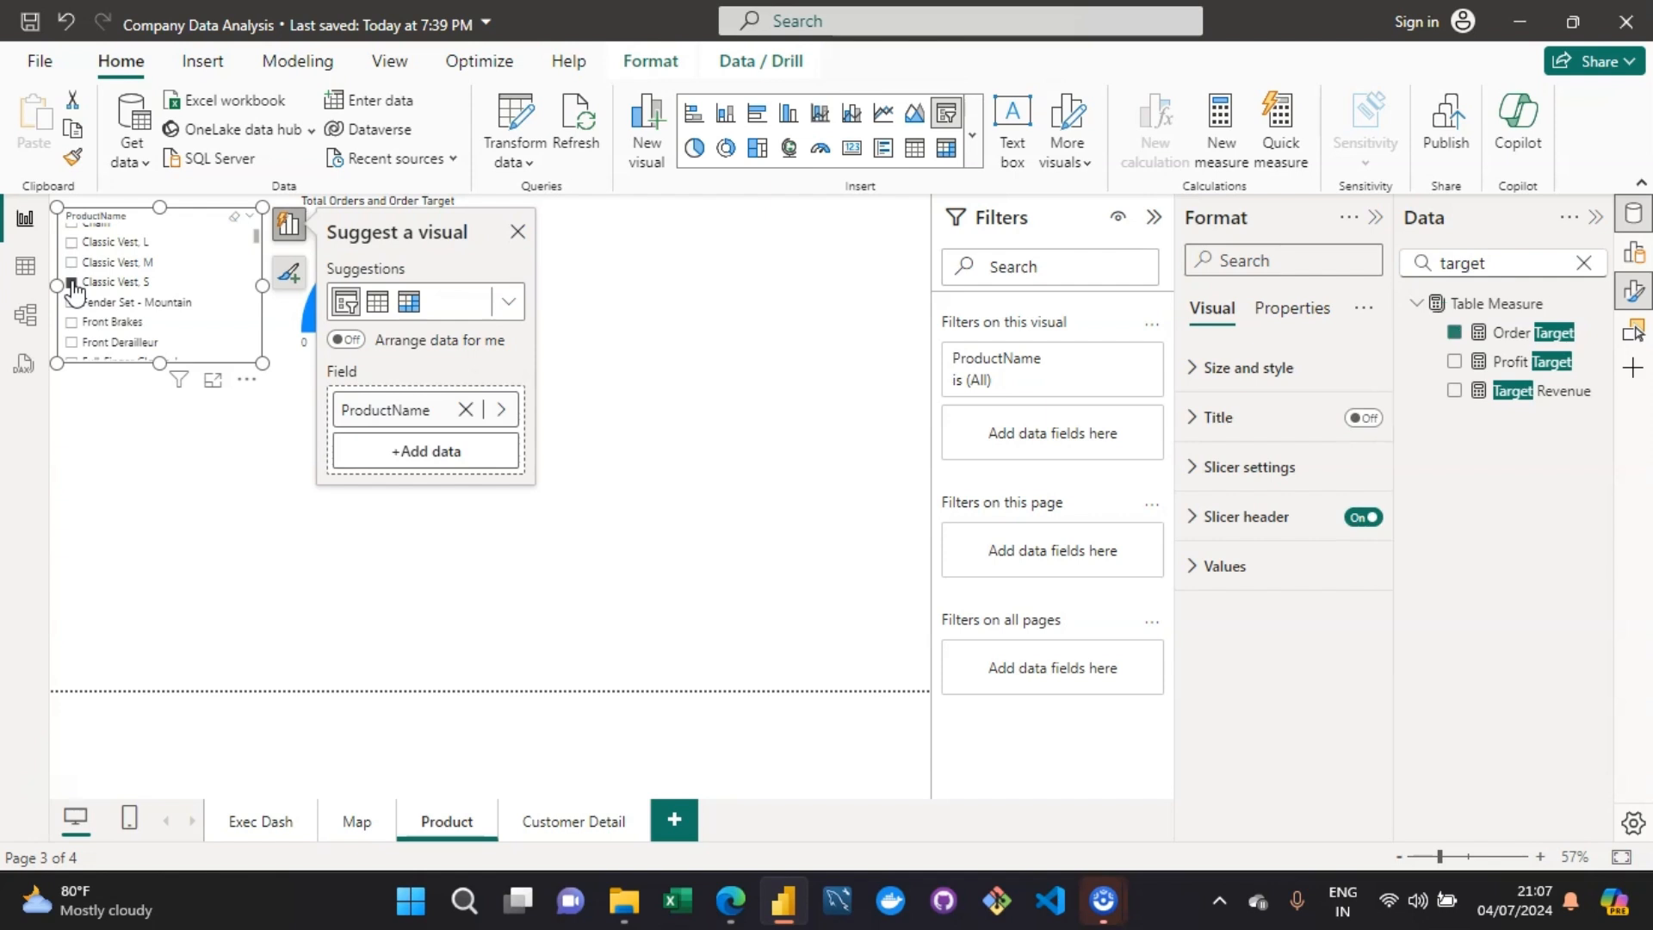
click(73, 284)
click(74, 304)
click(773, 393)
click(750, 390)
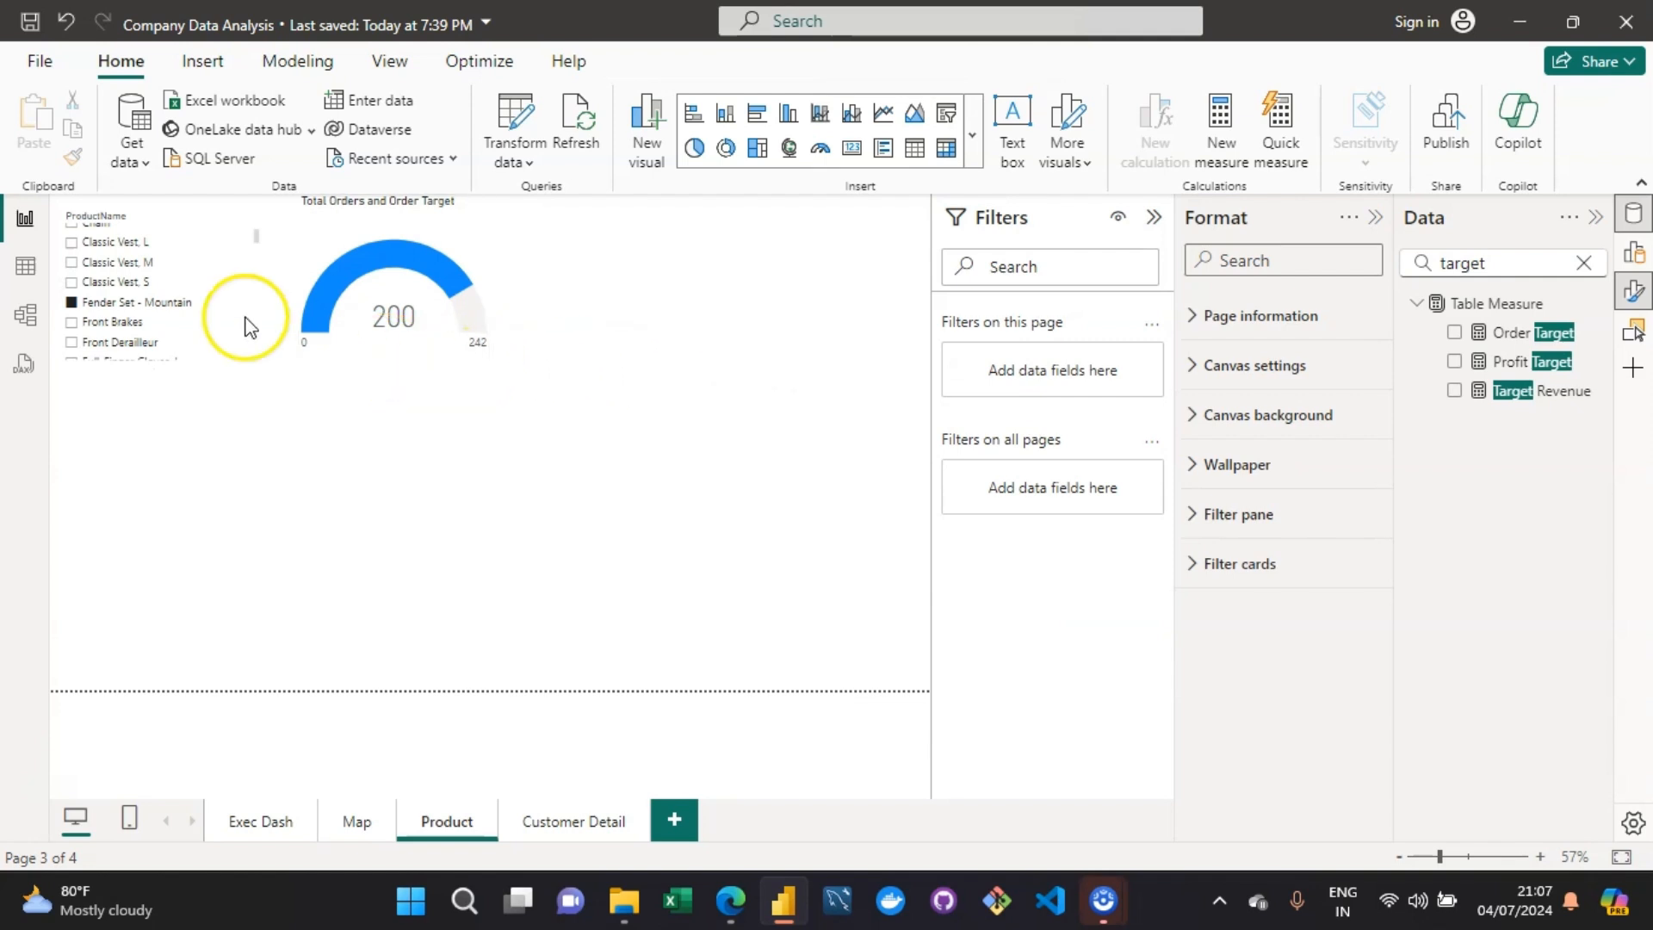
Step: Test the gauge with Front Brakes and switch the ProductName slicer selection to Classic Vest, M
click(74, 322)
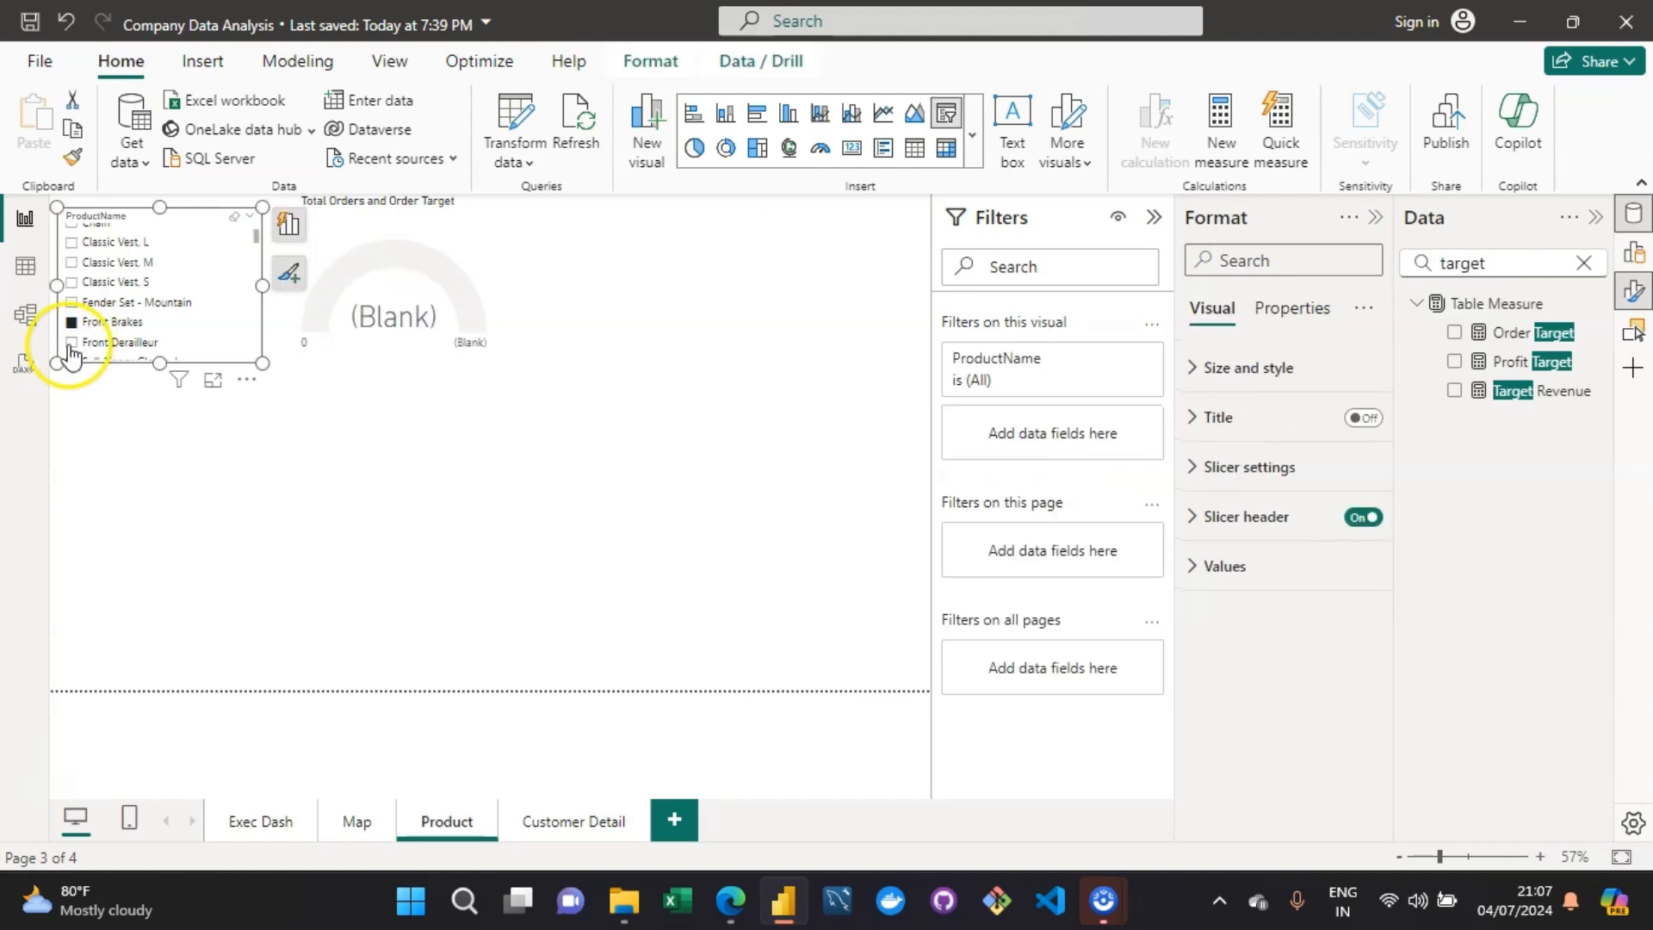
click(73, 245)
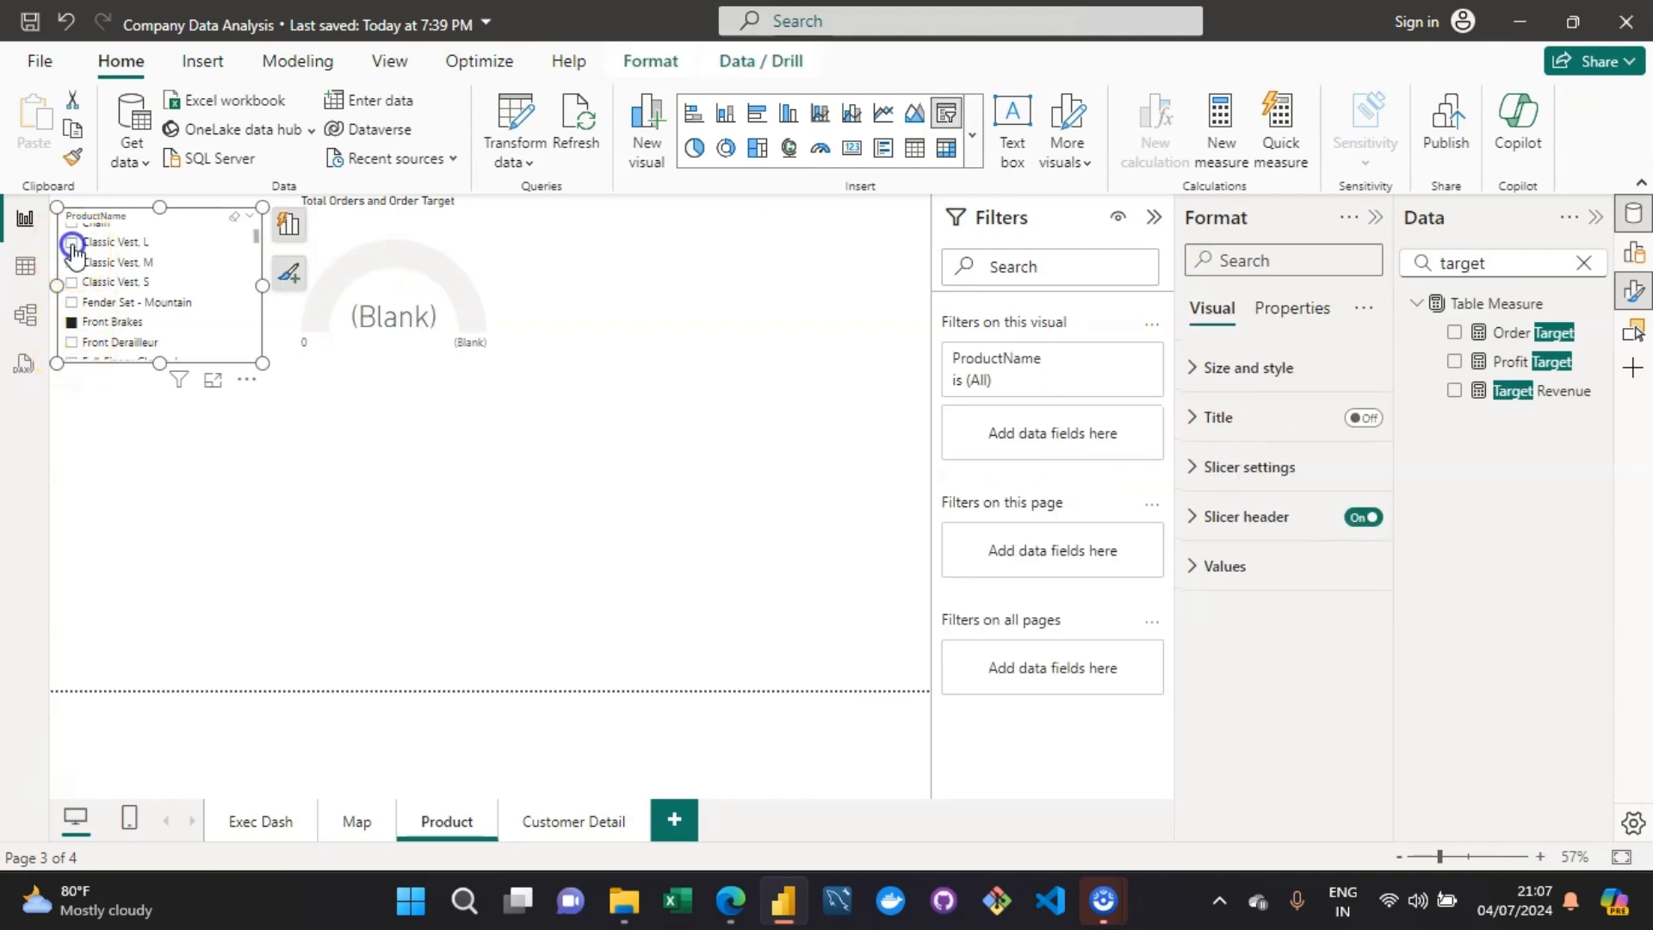
click(72, 262)
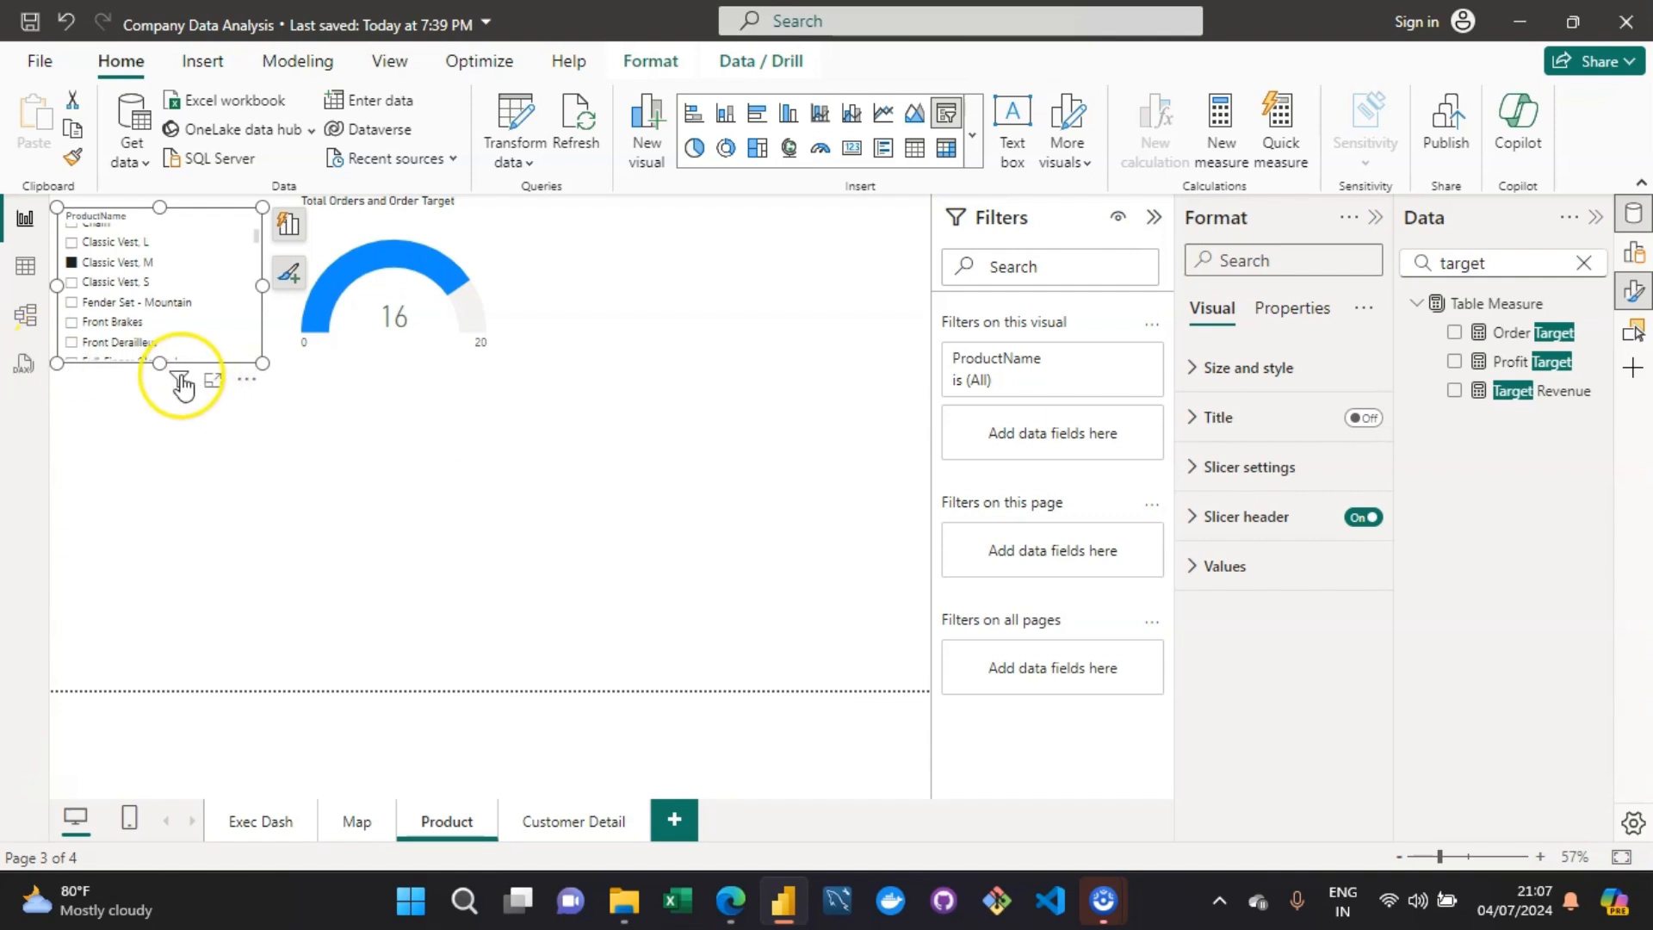
Step: Shorten the ProductName slicer to five product rows and lower the gauge's upper edge to align with the slicer's
drag(164, 365, 164, 338)
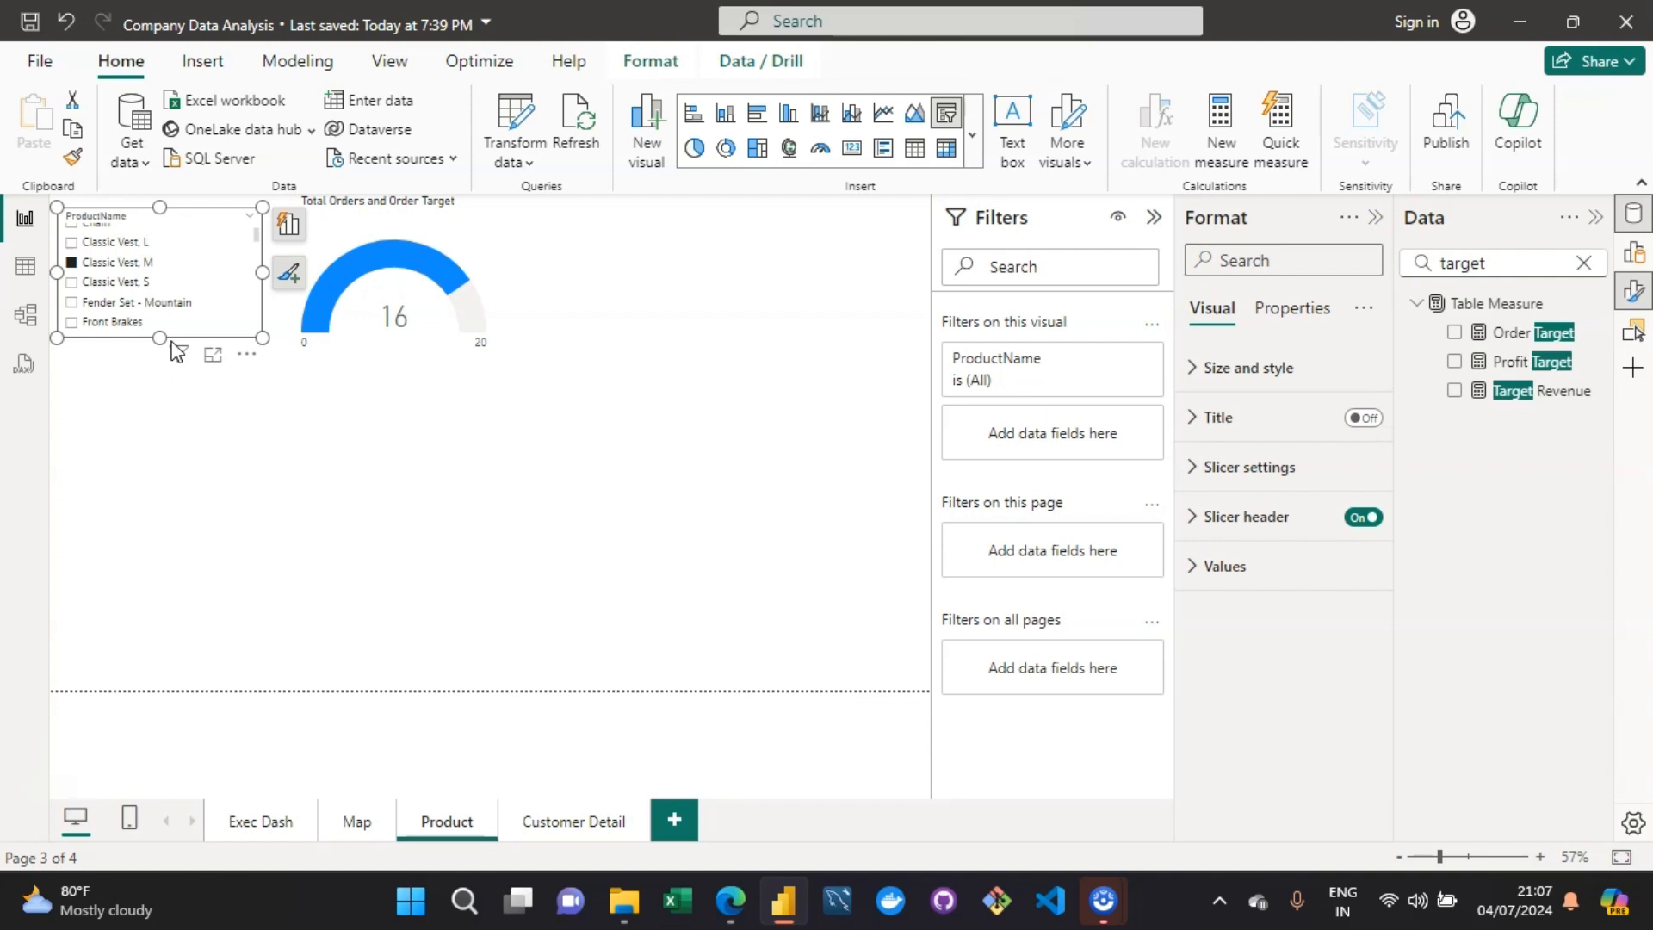
click(260, 213)
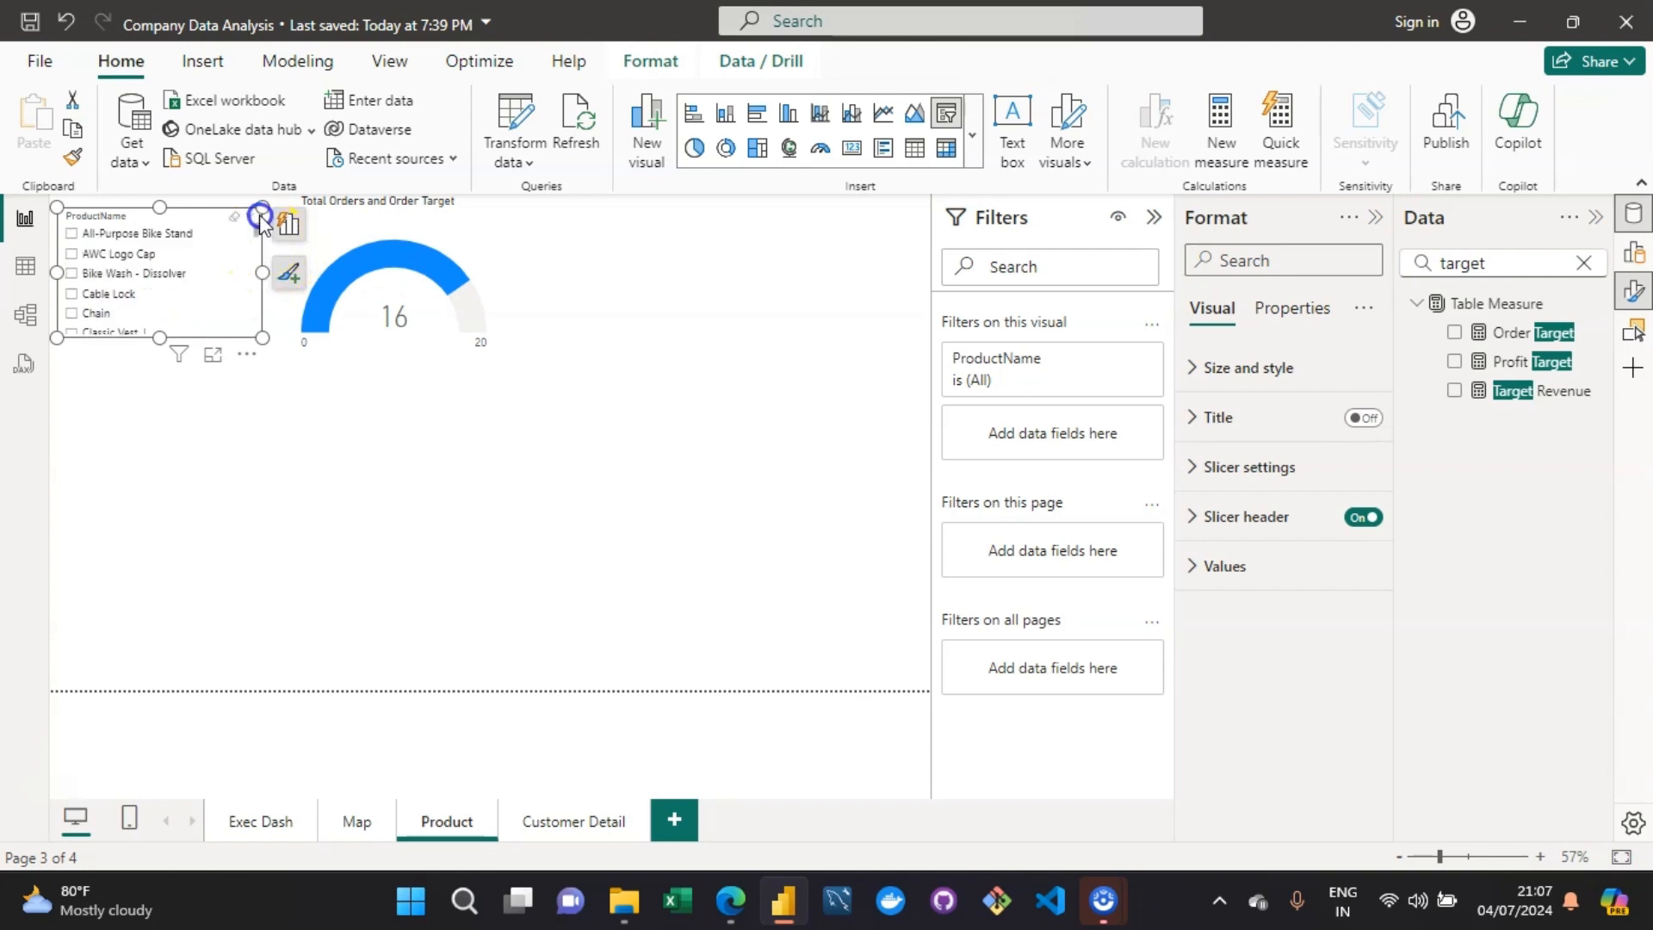
click(387, 355)
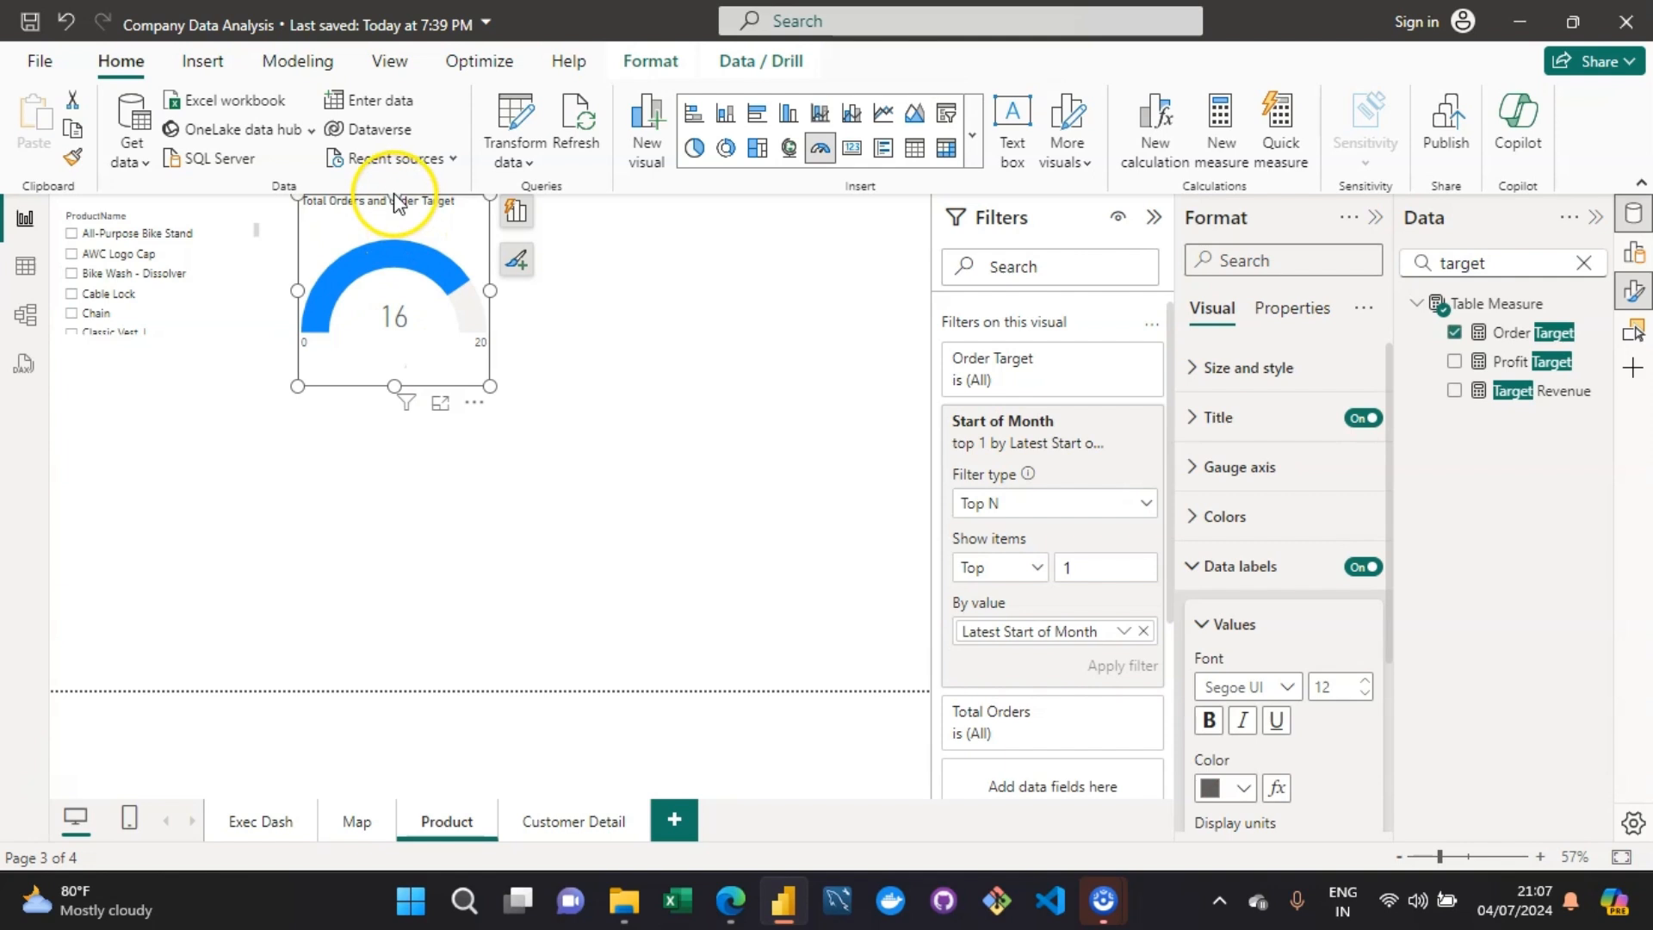
drag(394, 194, 394, 208)
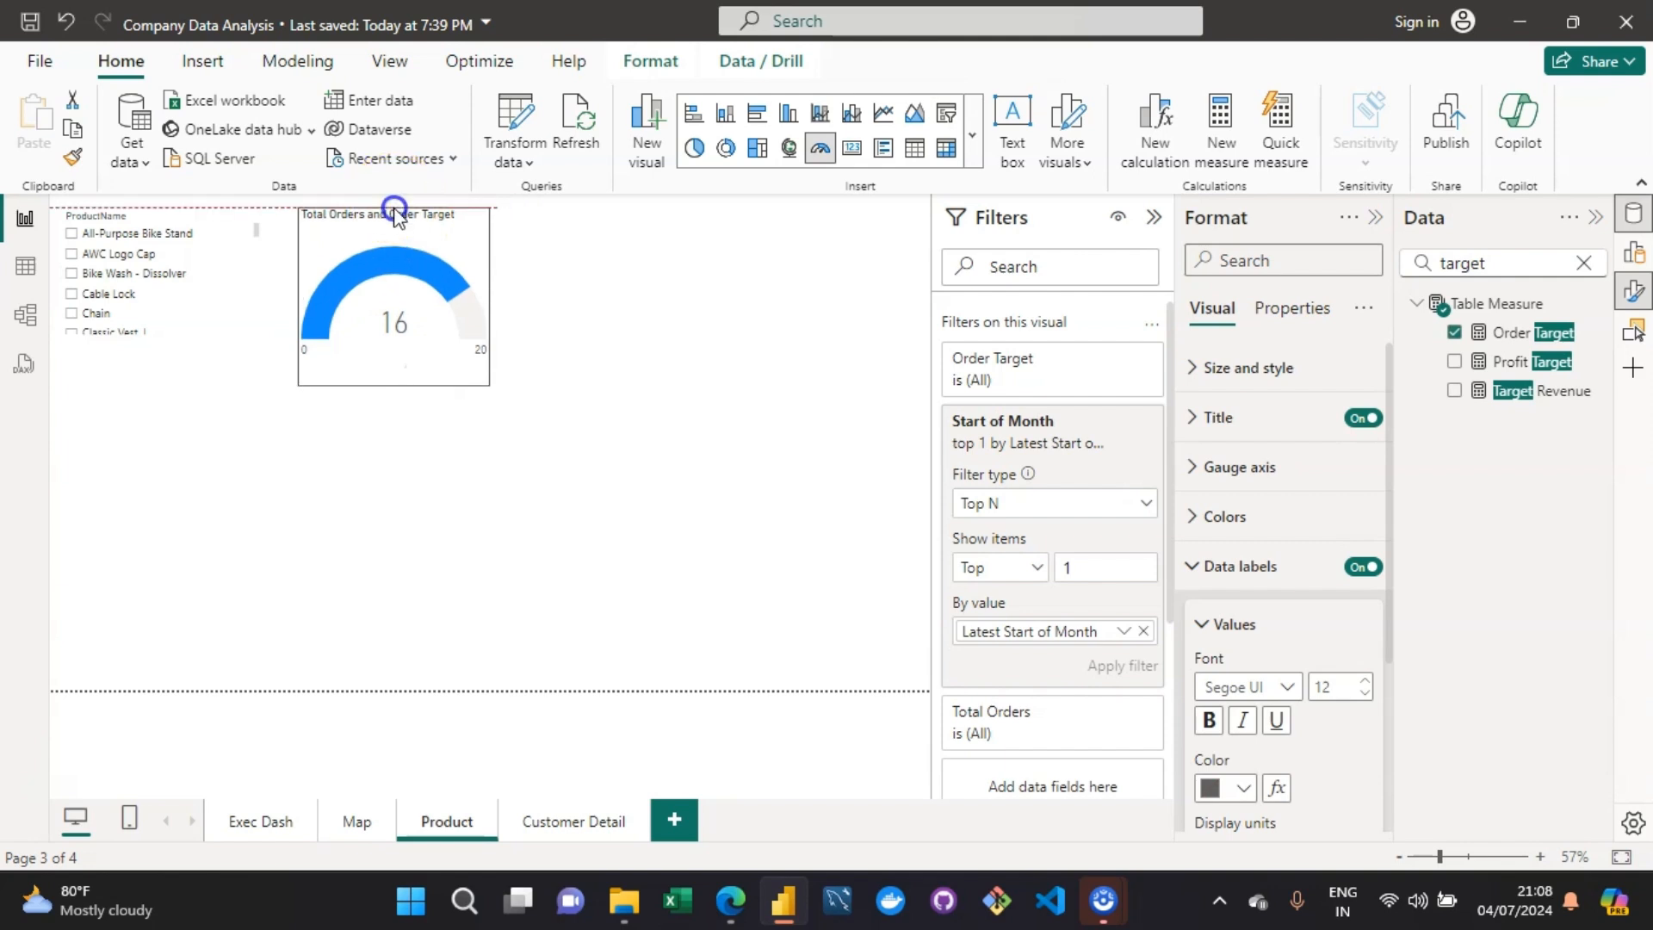
click(183, 226)
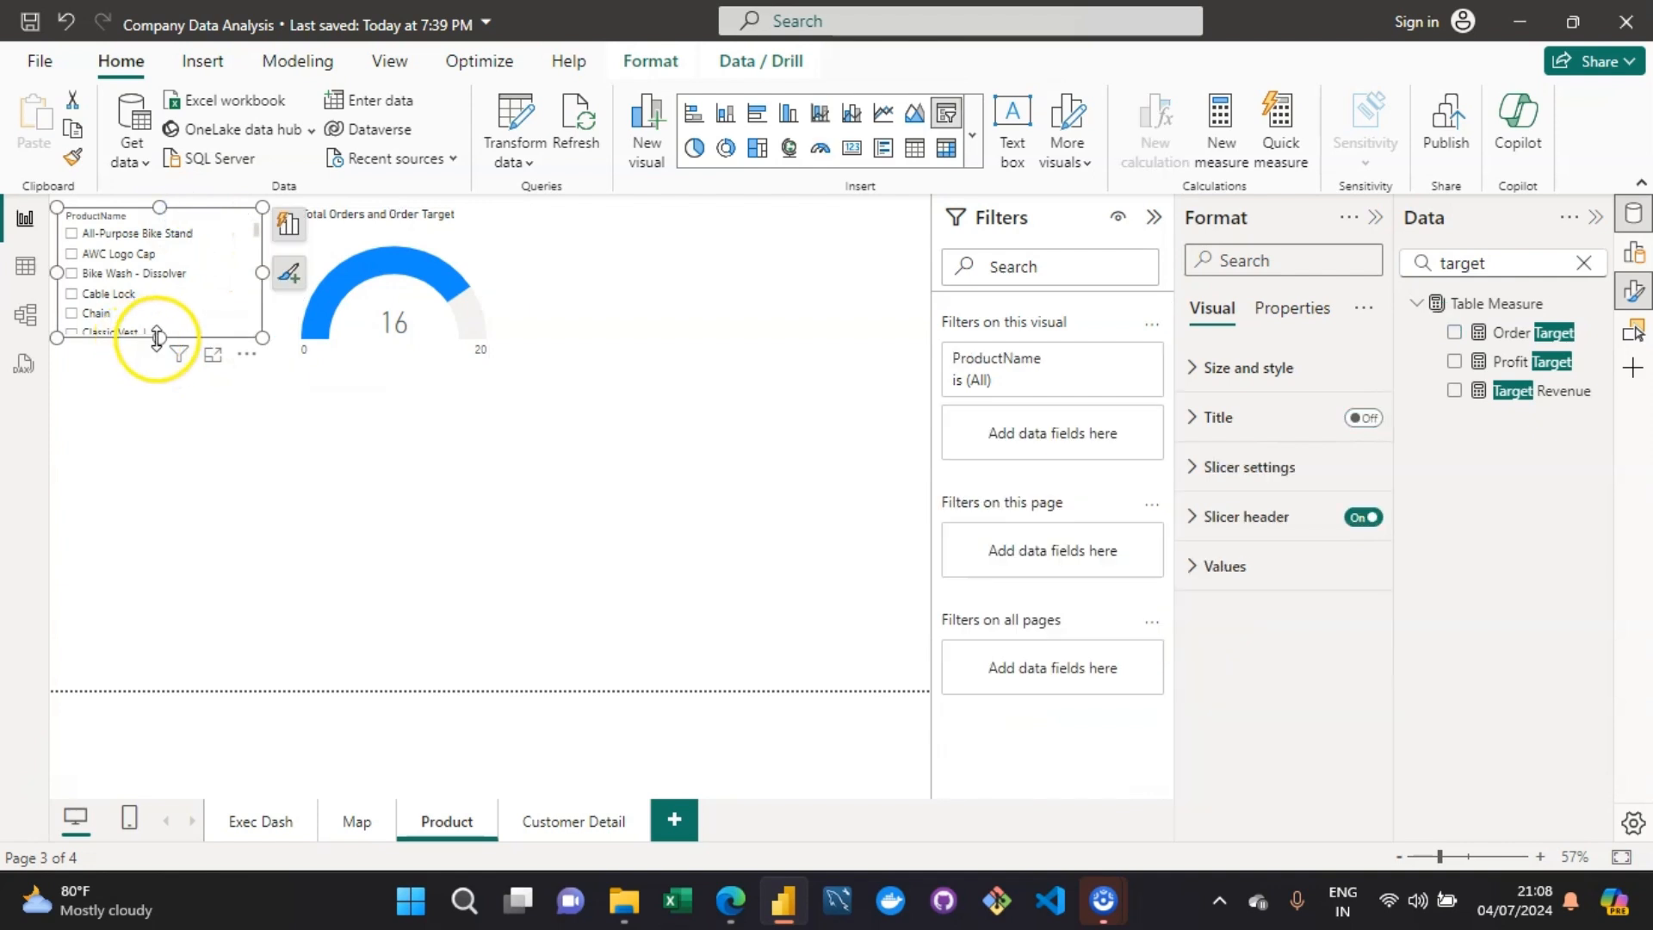
drag(156, 338, 156, 327)
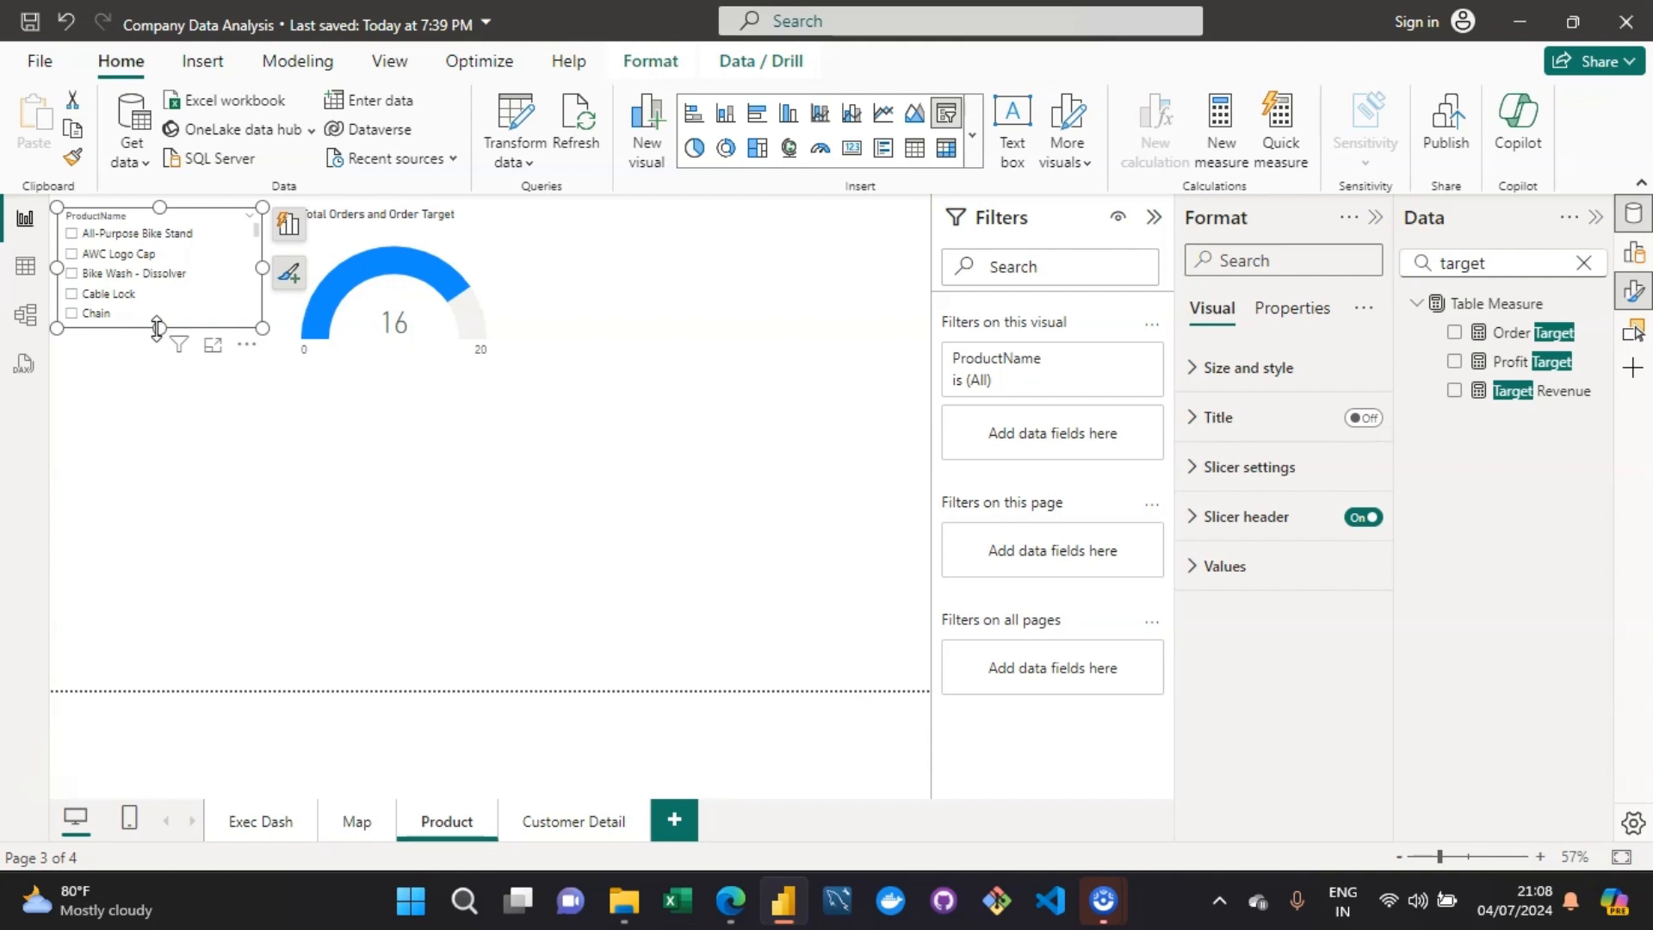
Step: Select the orders gauge and collapse the Filters pane to give the canvas more room
click(474, 239)
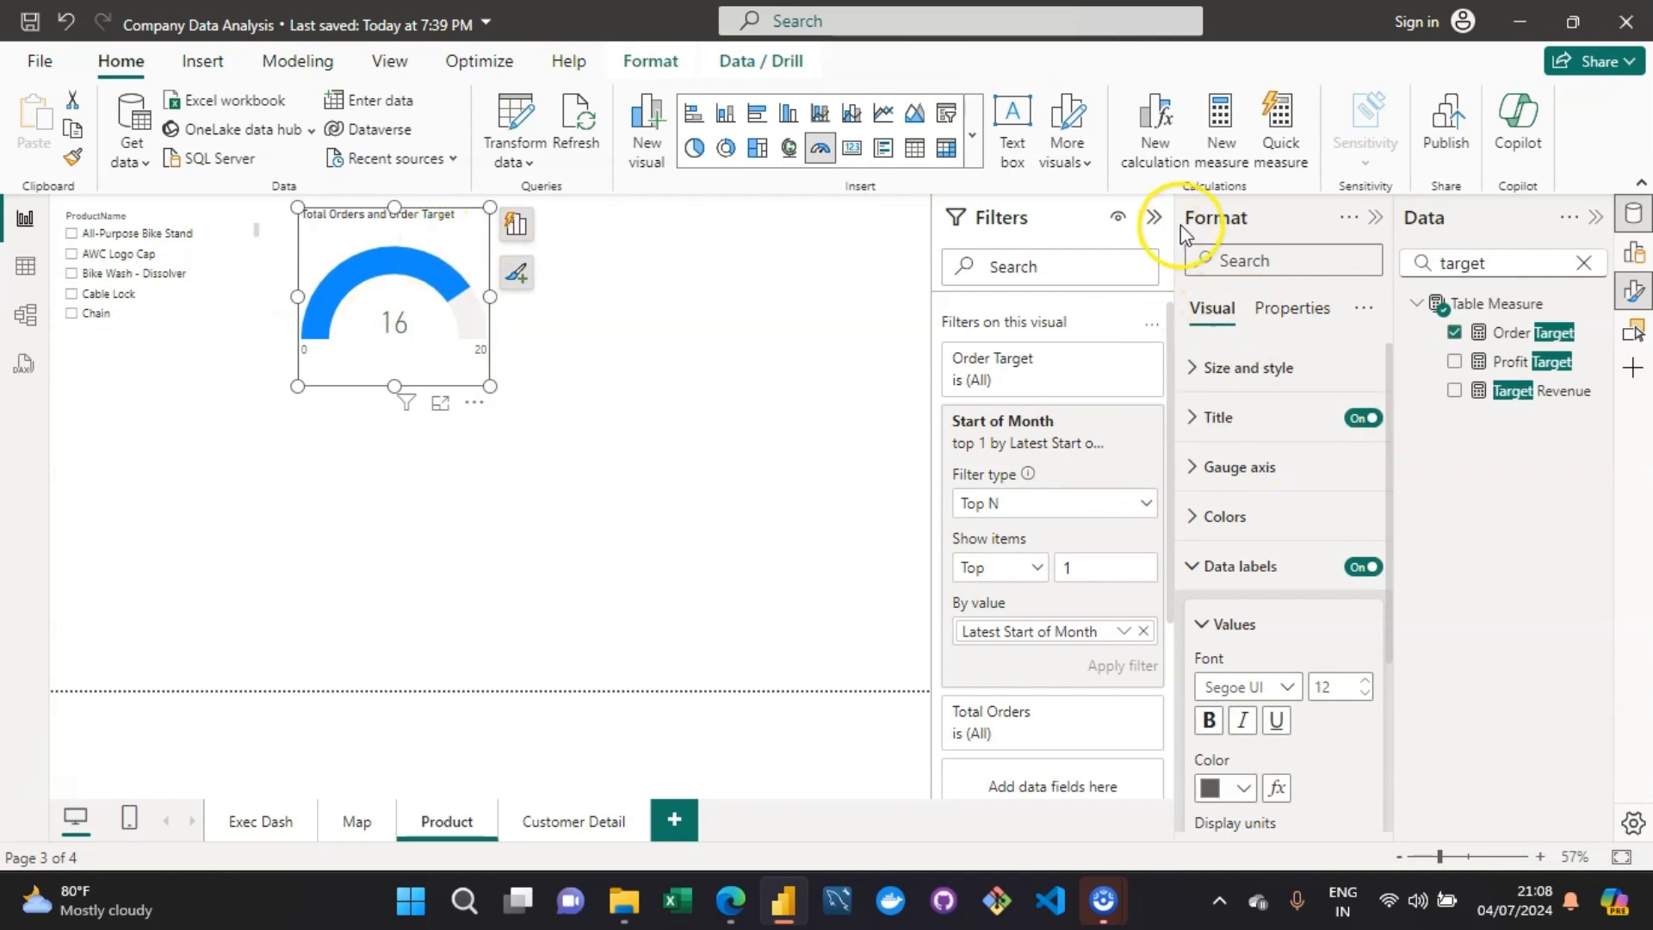
click(1154, 219)
click(1156, 225)
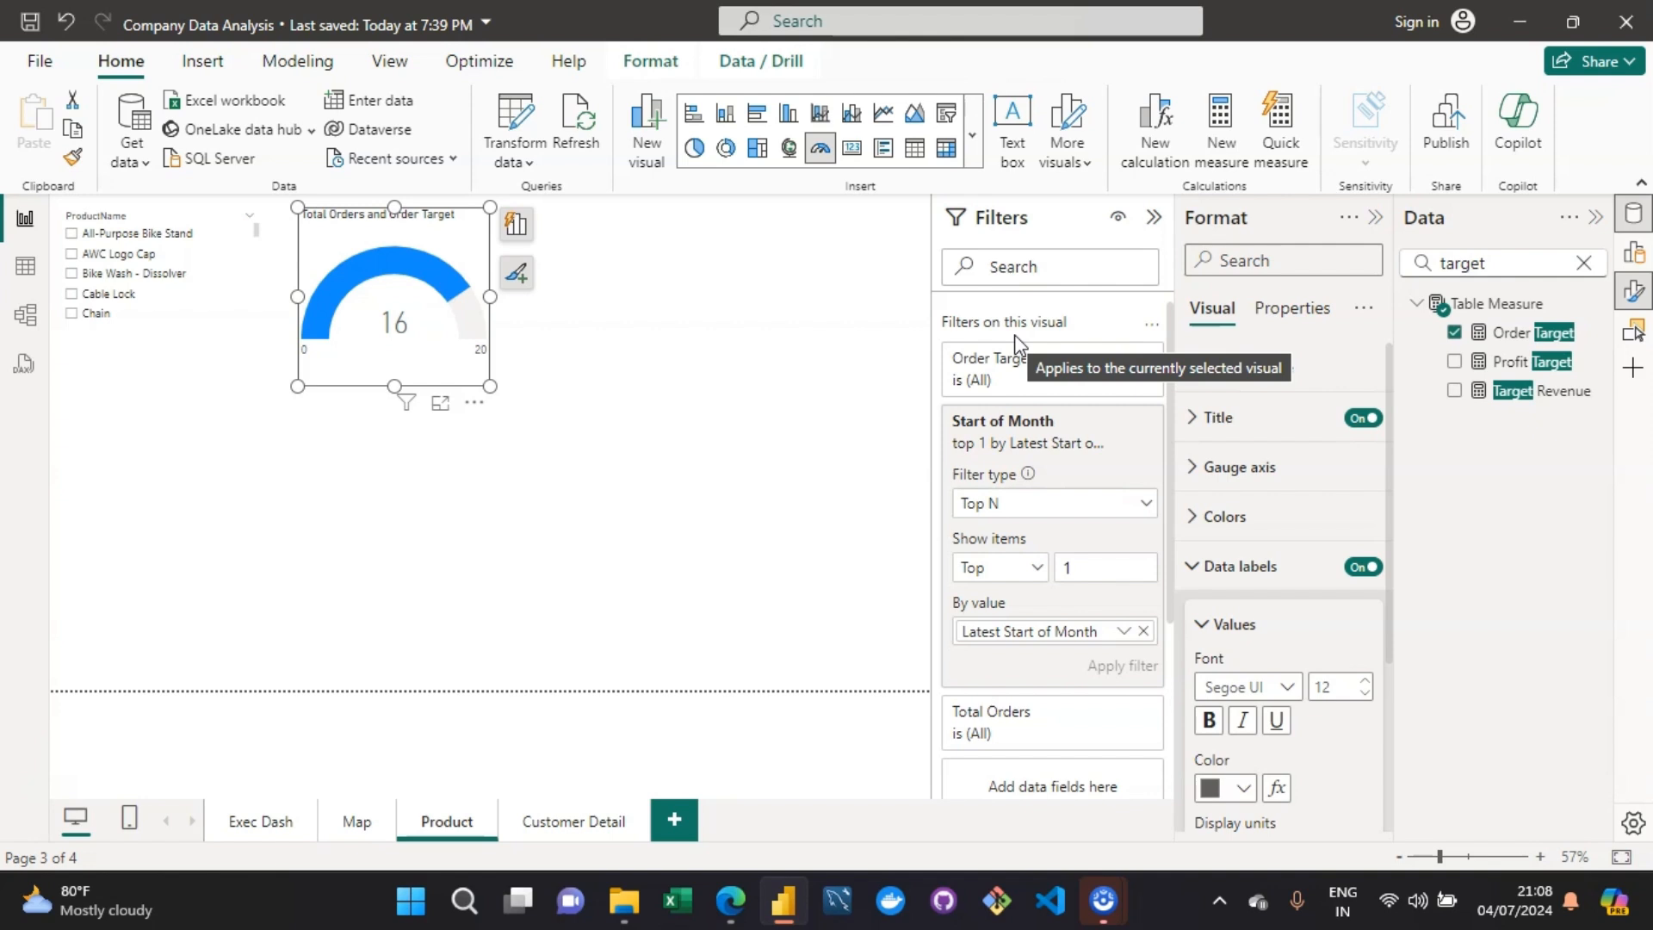
click(1154, 217)
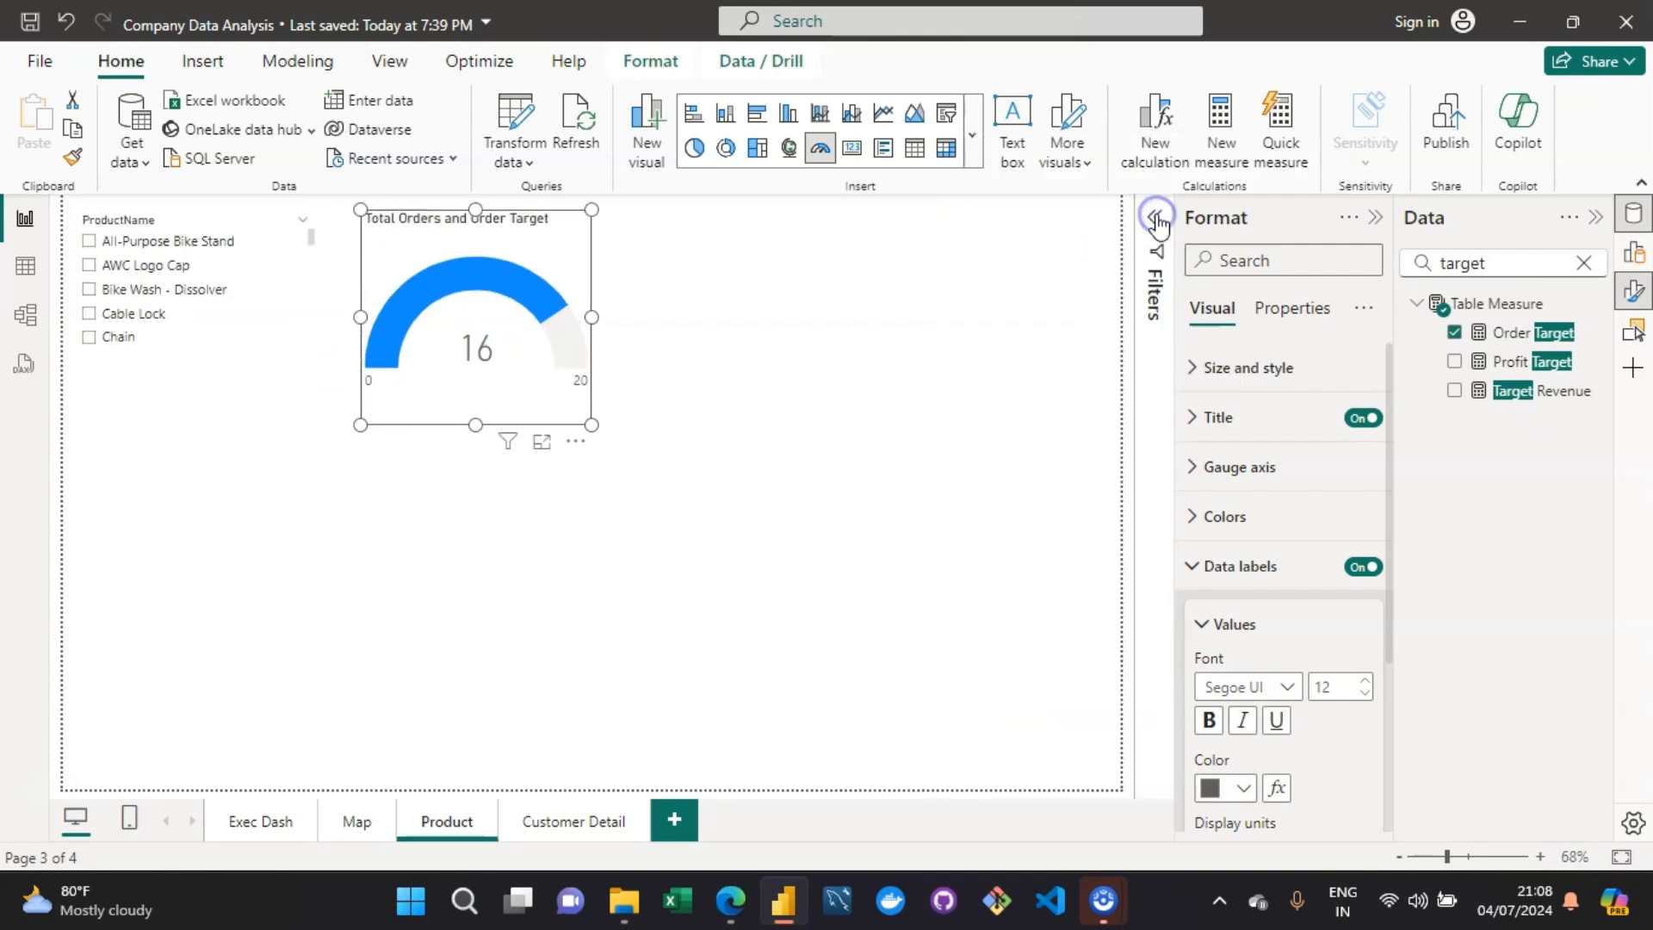
Step: Set the gauge's title text to "Monthly Orders Vs. Target" and center it horizontally
click(1217, 422)
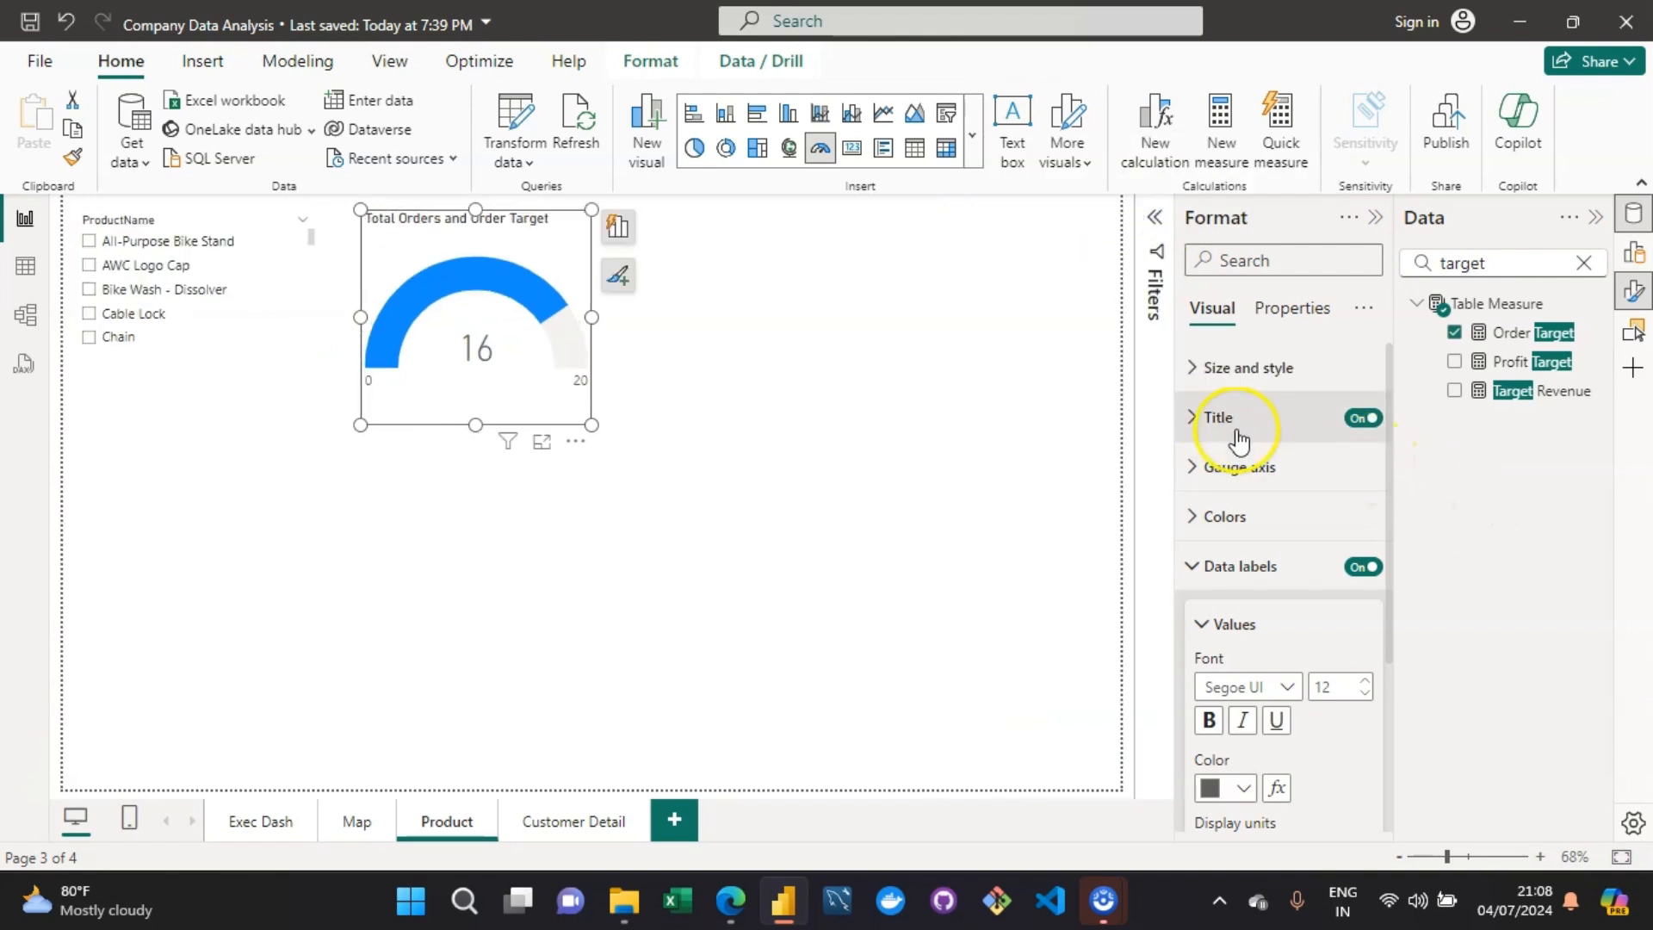
click(1273, 539)
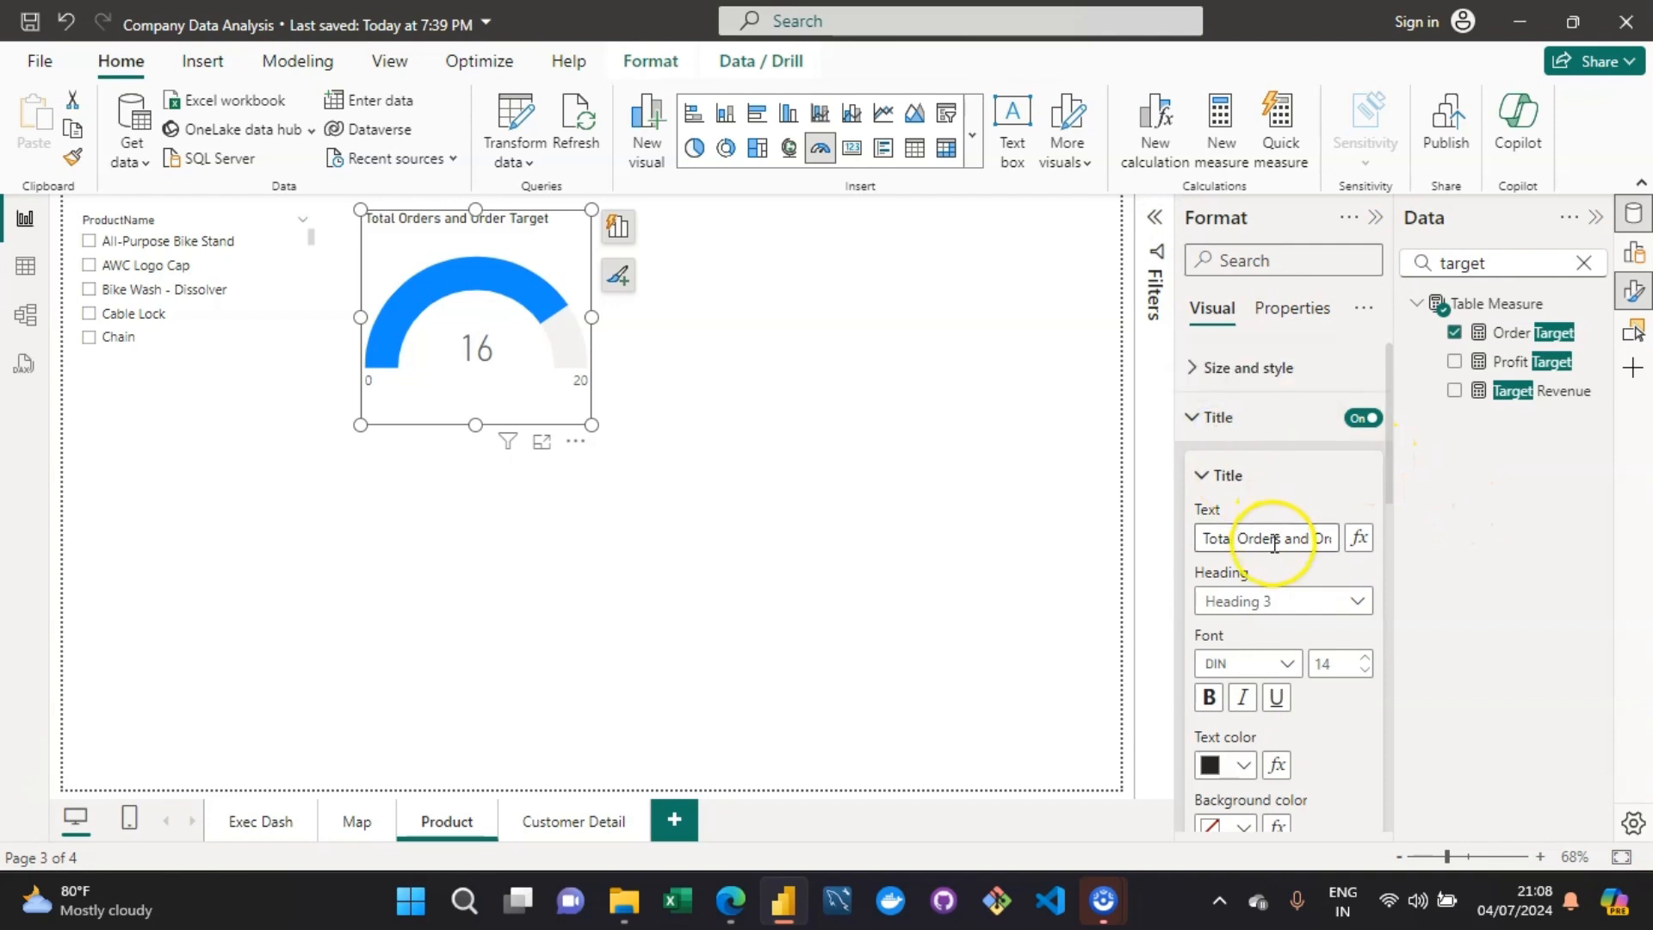
key(ctrl+a)
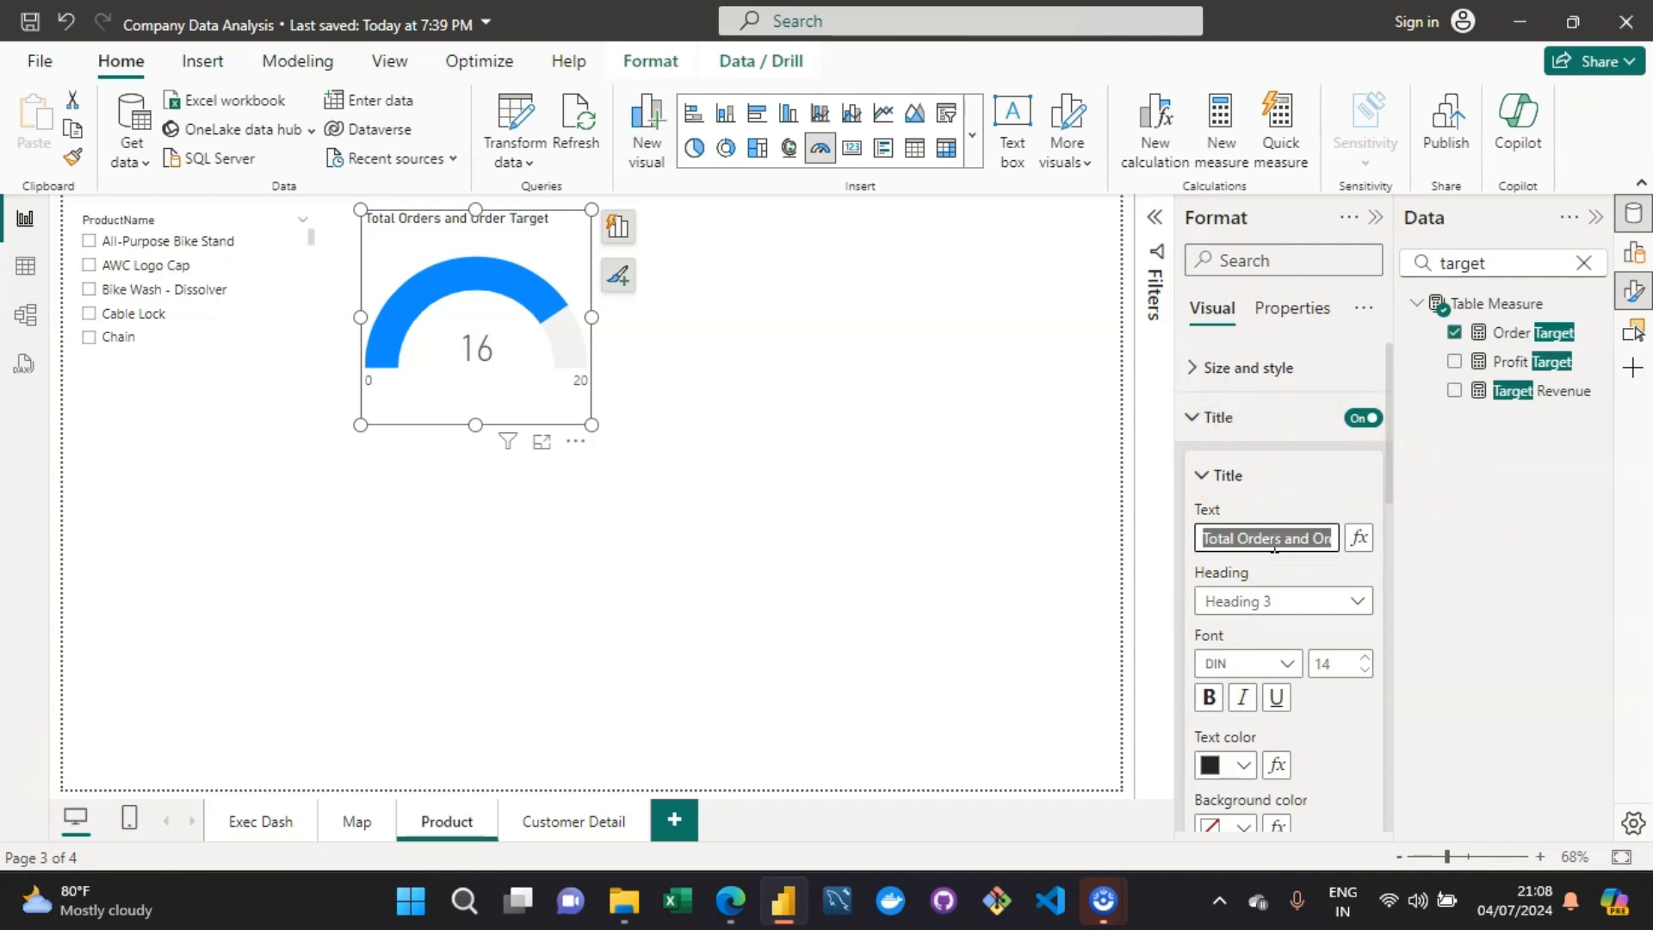
key(BackSpace)
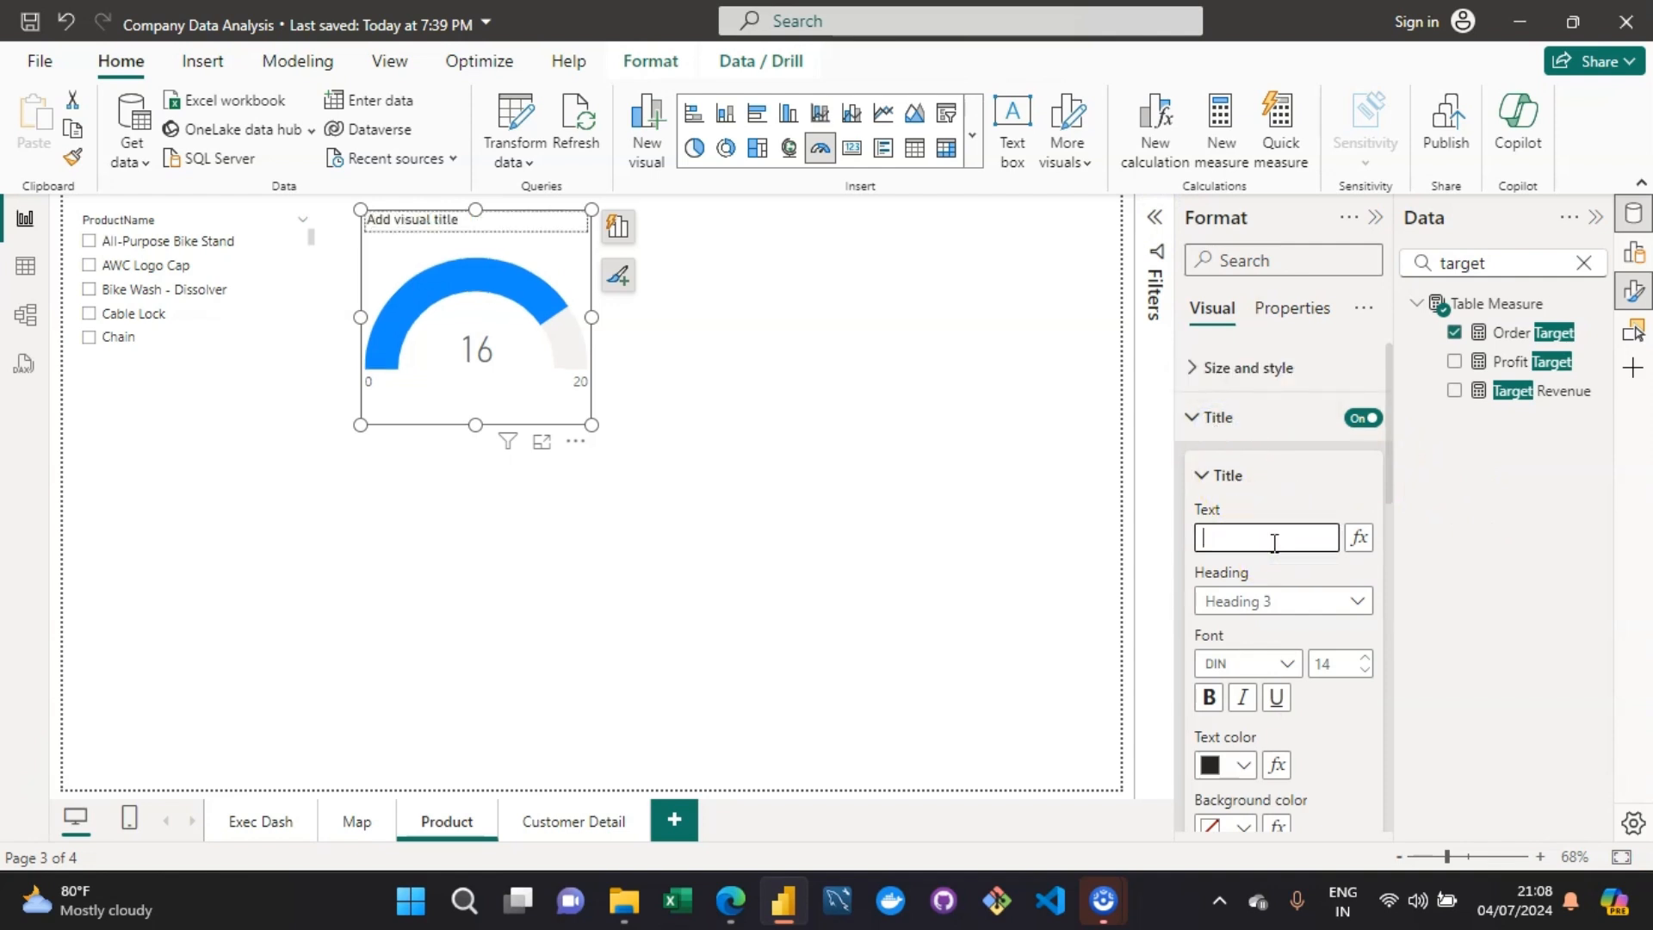
text(Monthly )
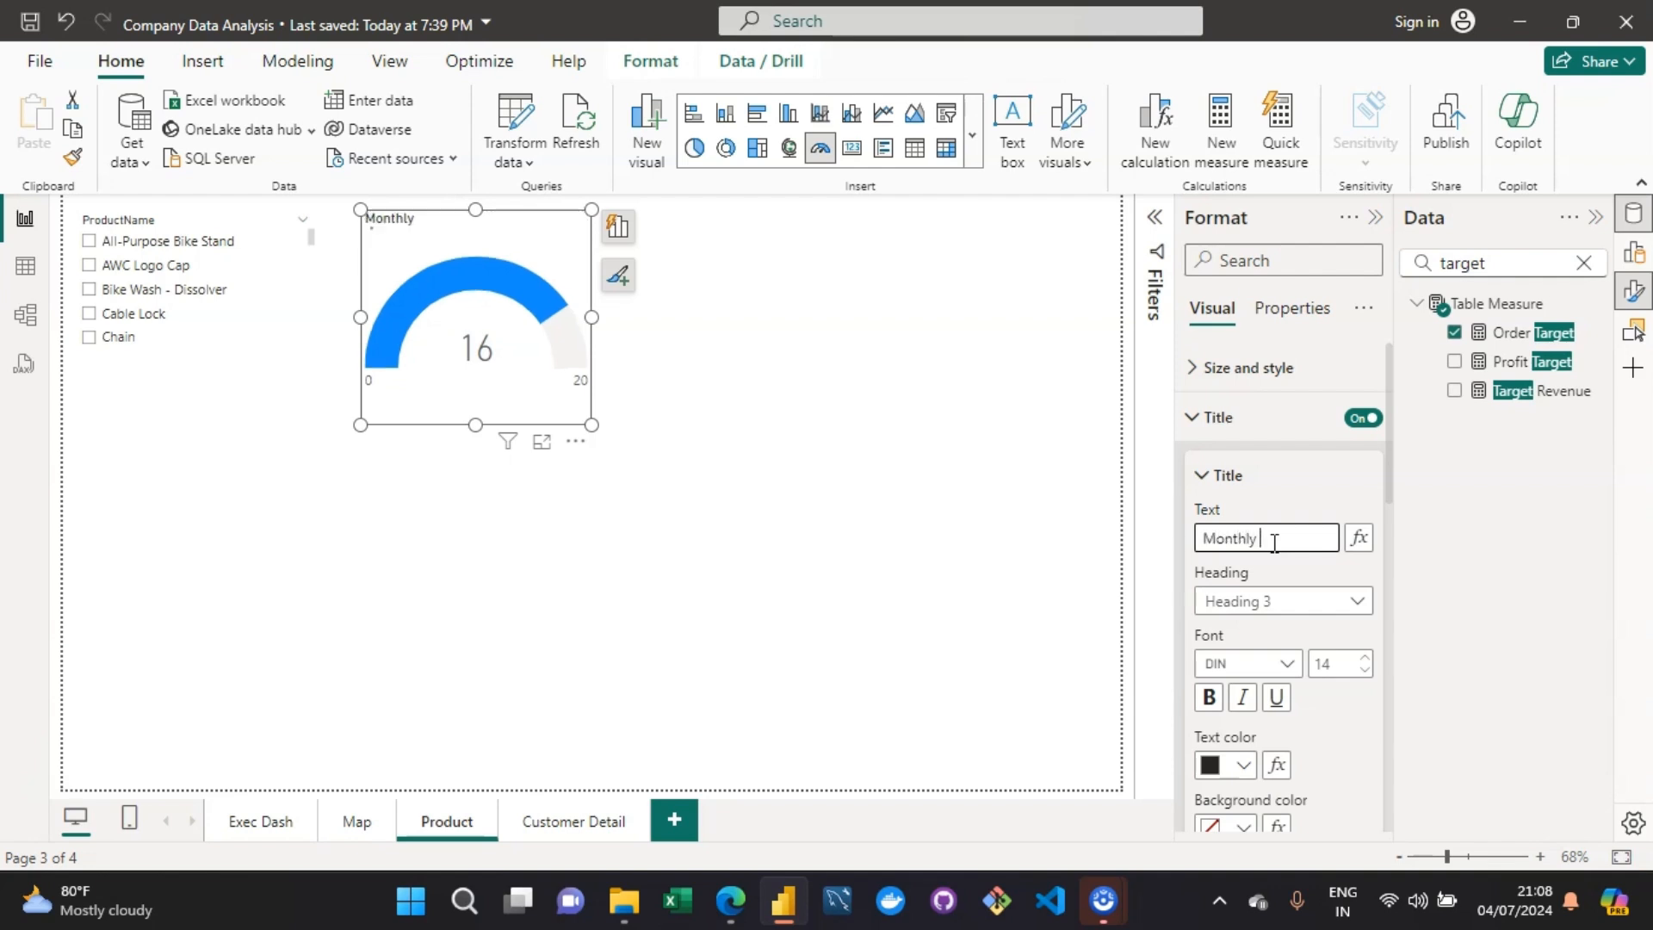
text(Orders Vs. target)
key(Left)
key(Left)
key(Left)
key(Left)
key(Left)
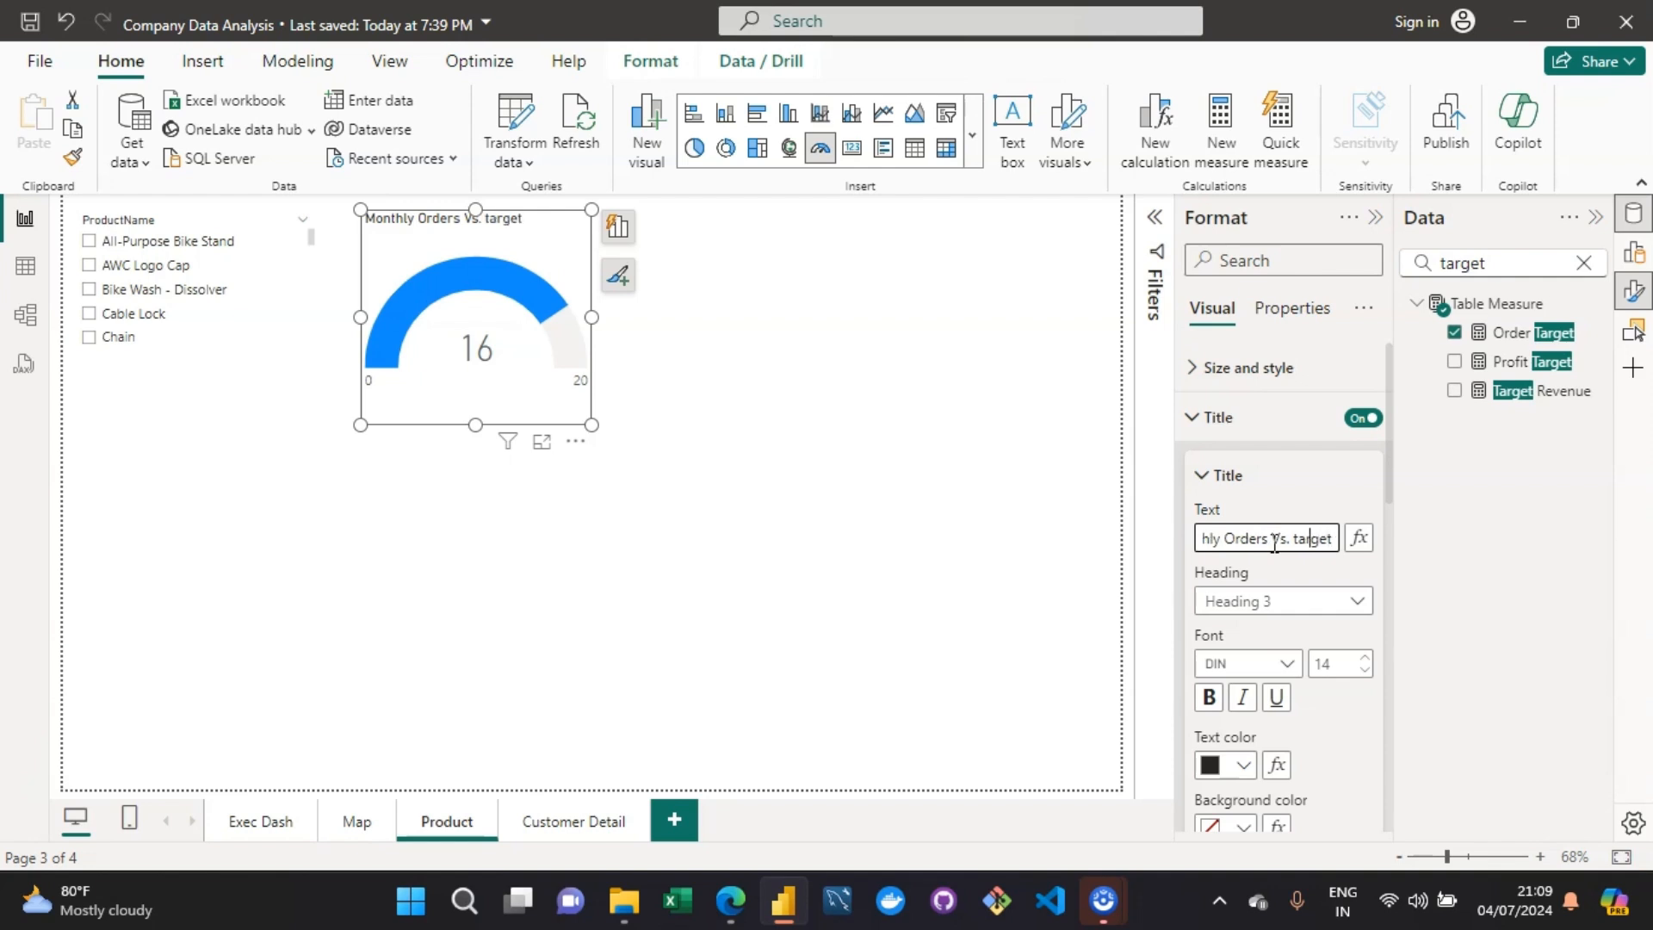
key(BackSpace)
text(T)
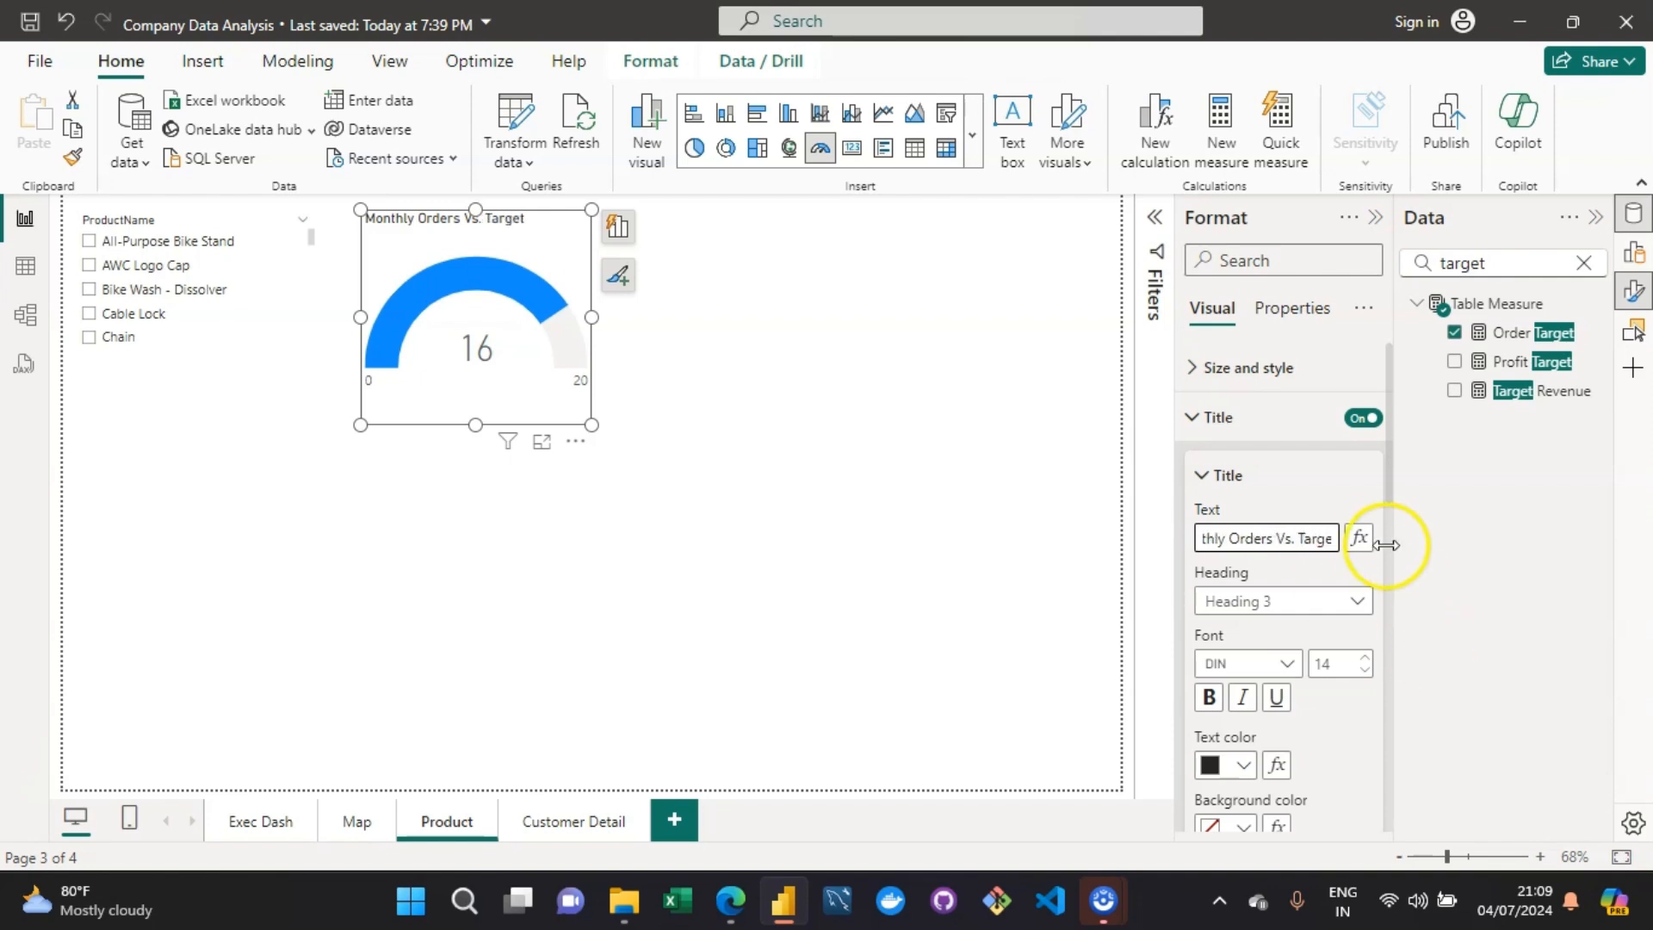
drag(1390, 488, 1386, 574)
click(1245, 637)
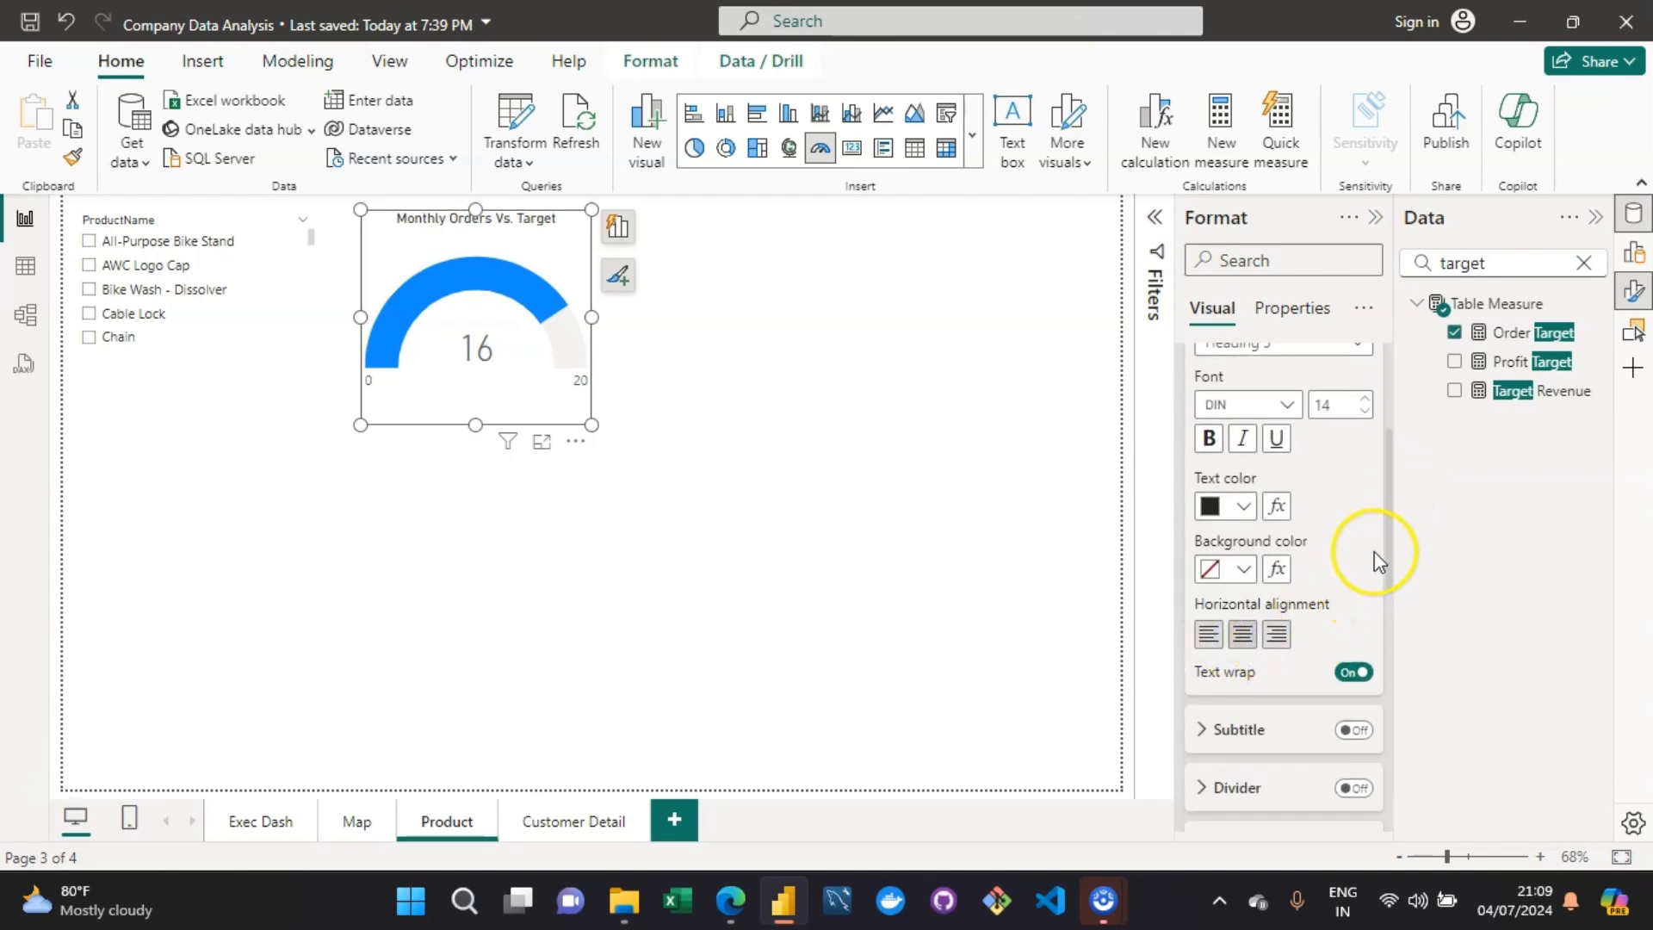
Step: Try underlining the gauge's title
drag(1390, 565, 1387, 499)
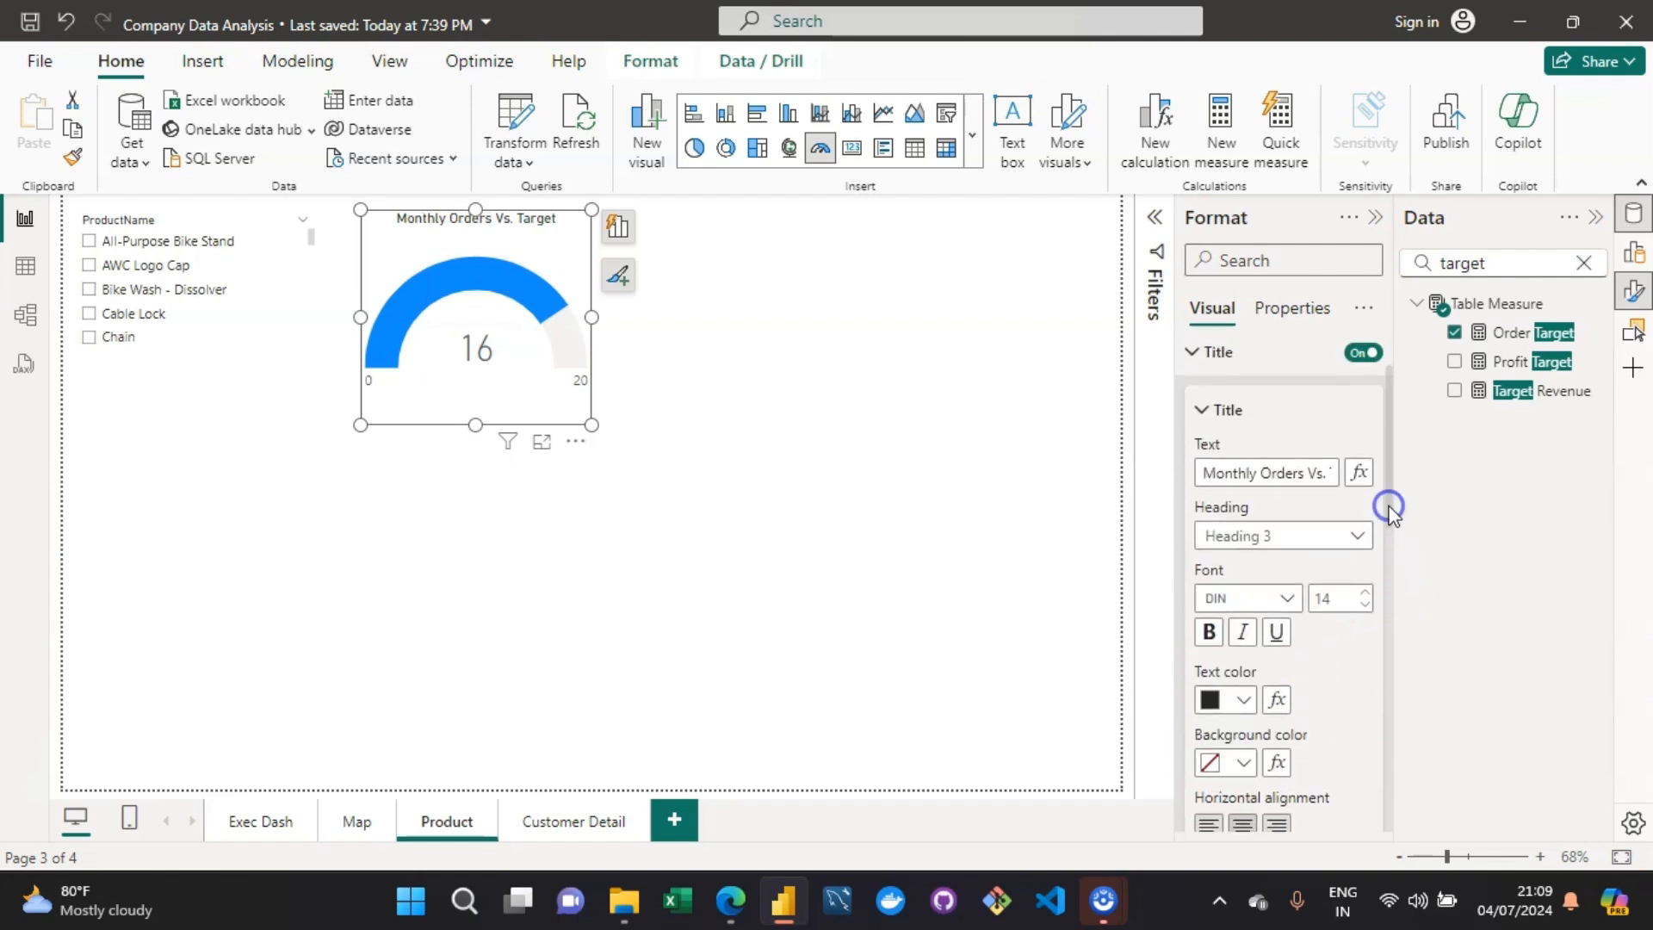
click(1294, 536)
click(1292, 527)
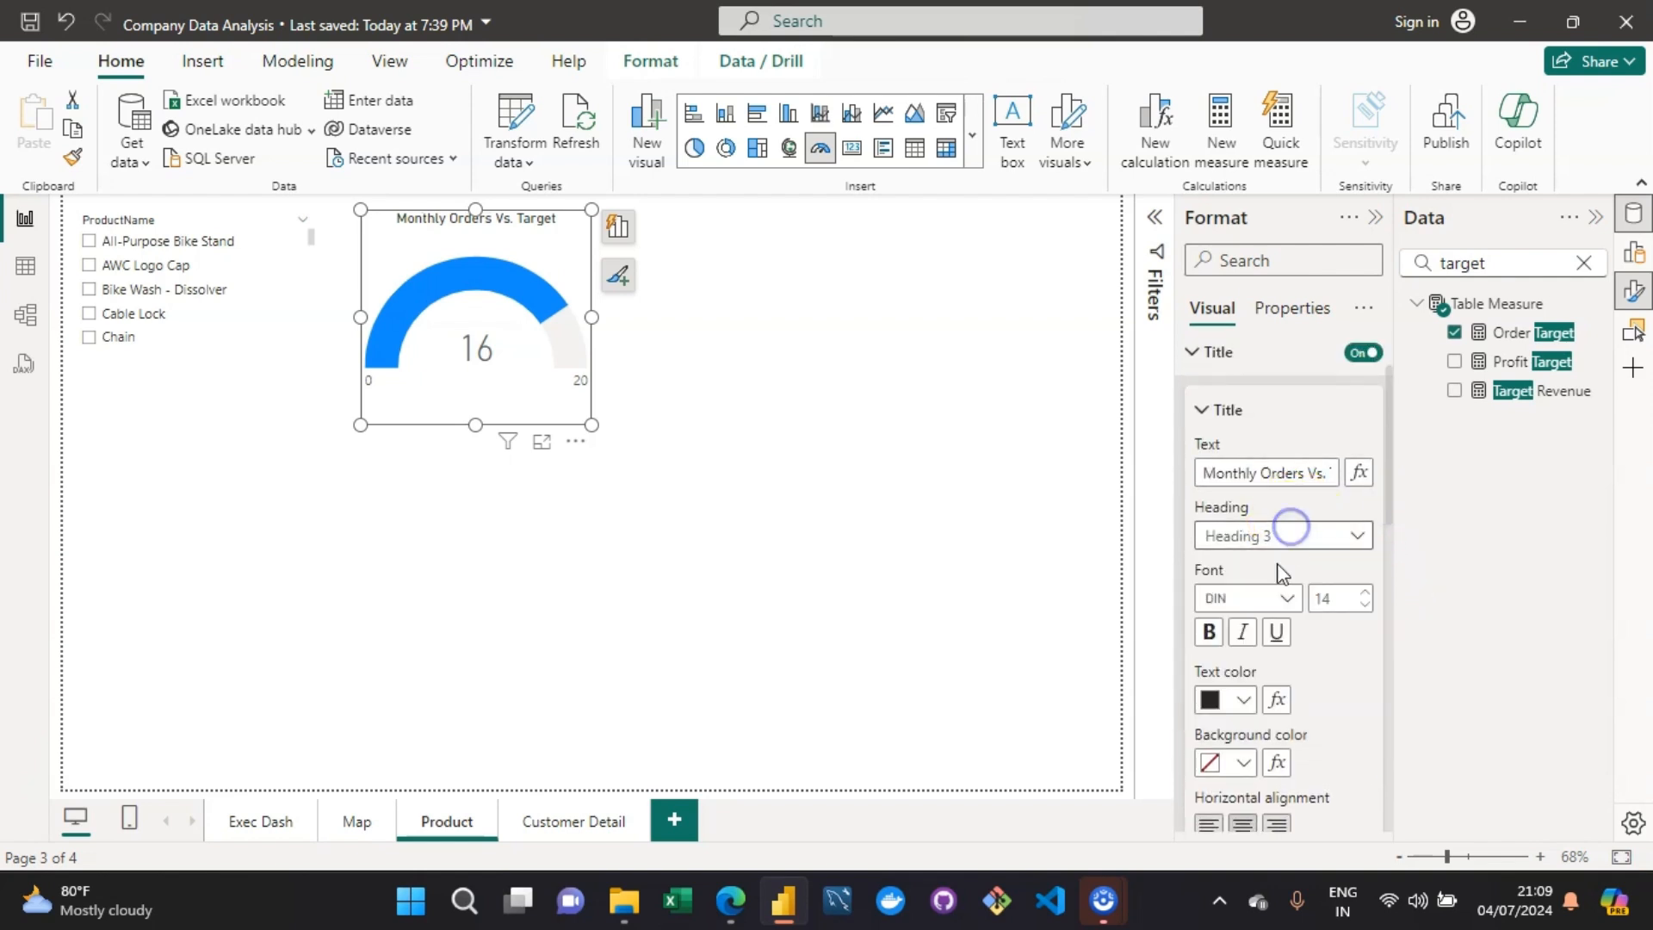
click(1273, 631)
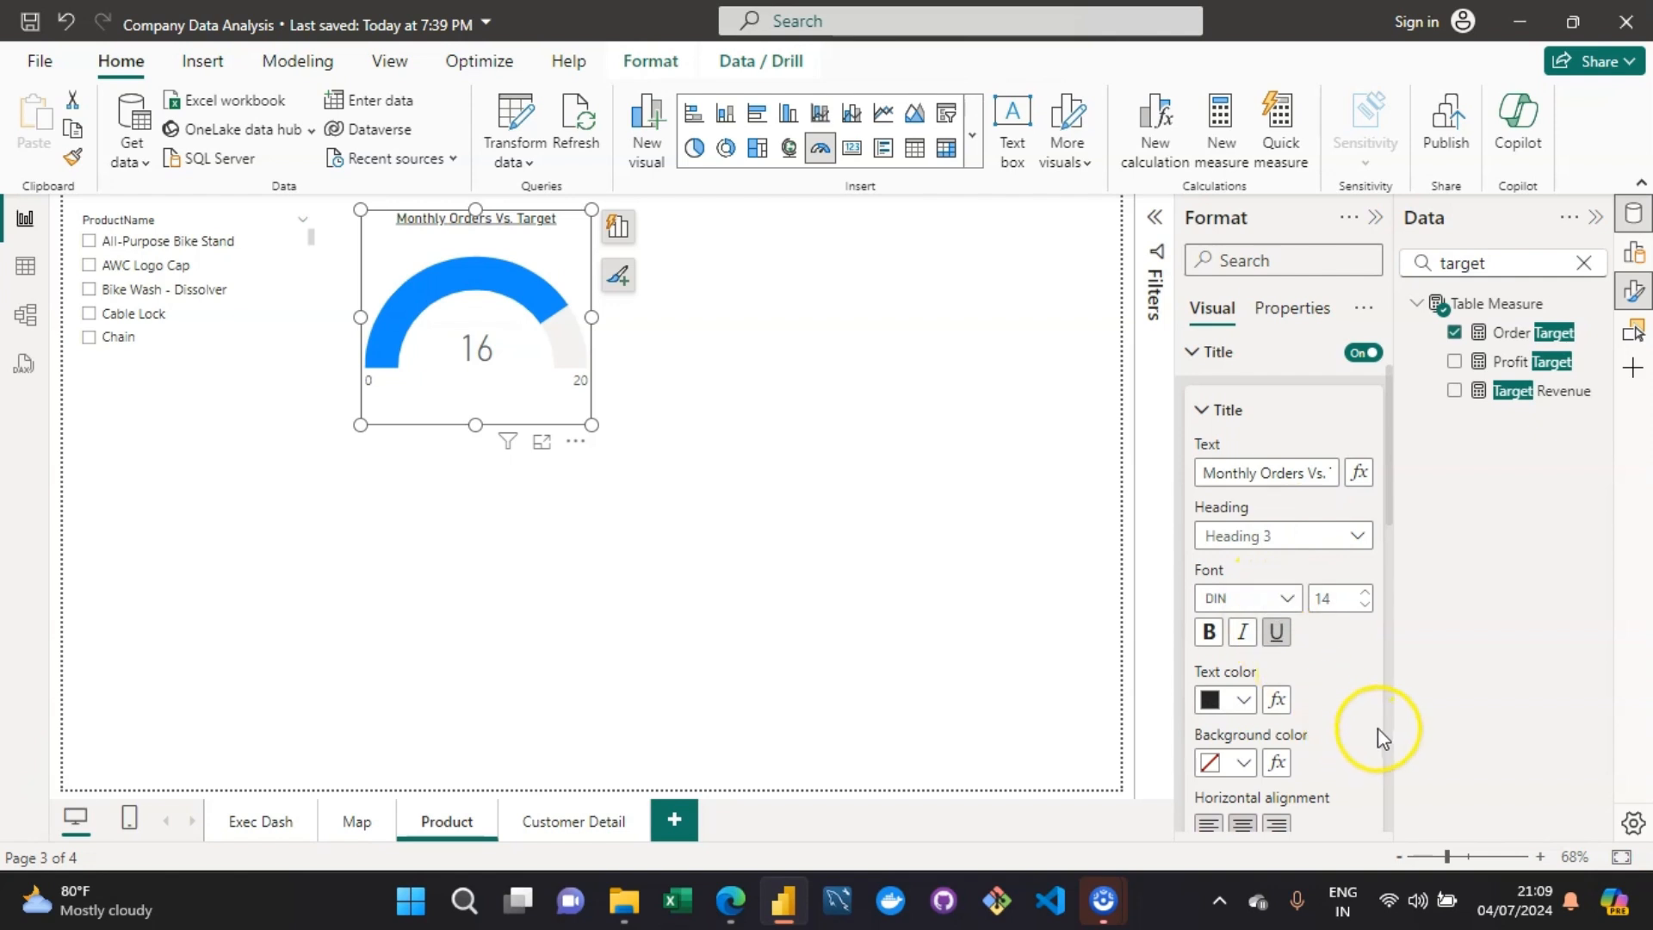
click(1277, 631)
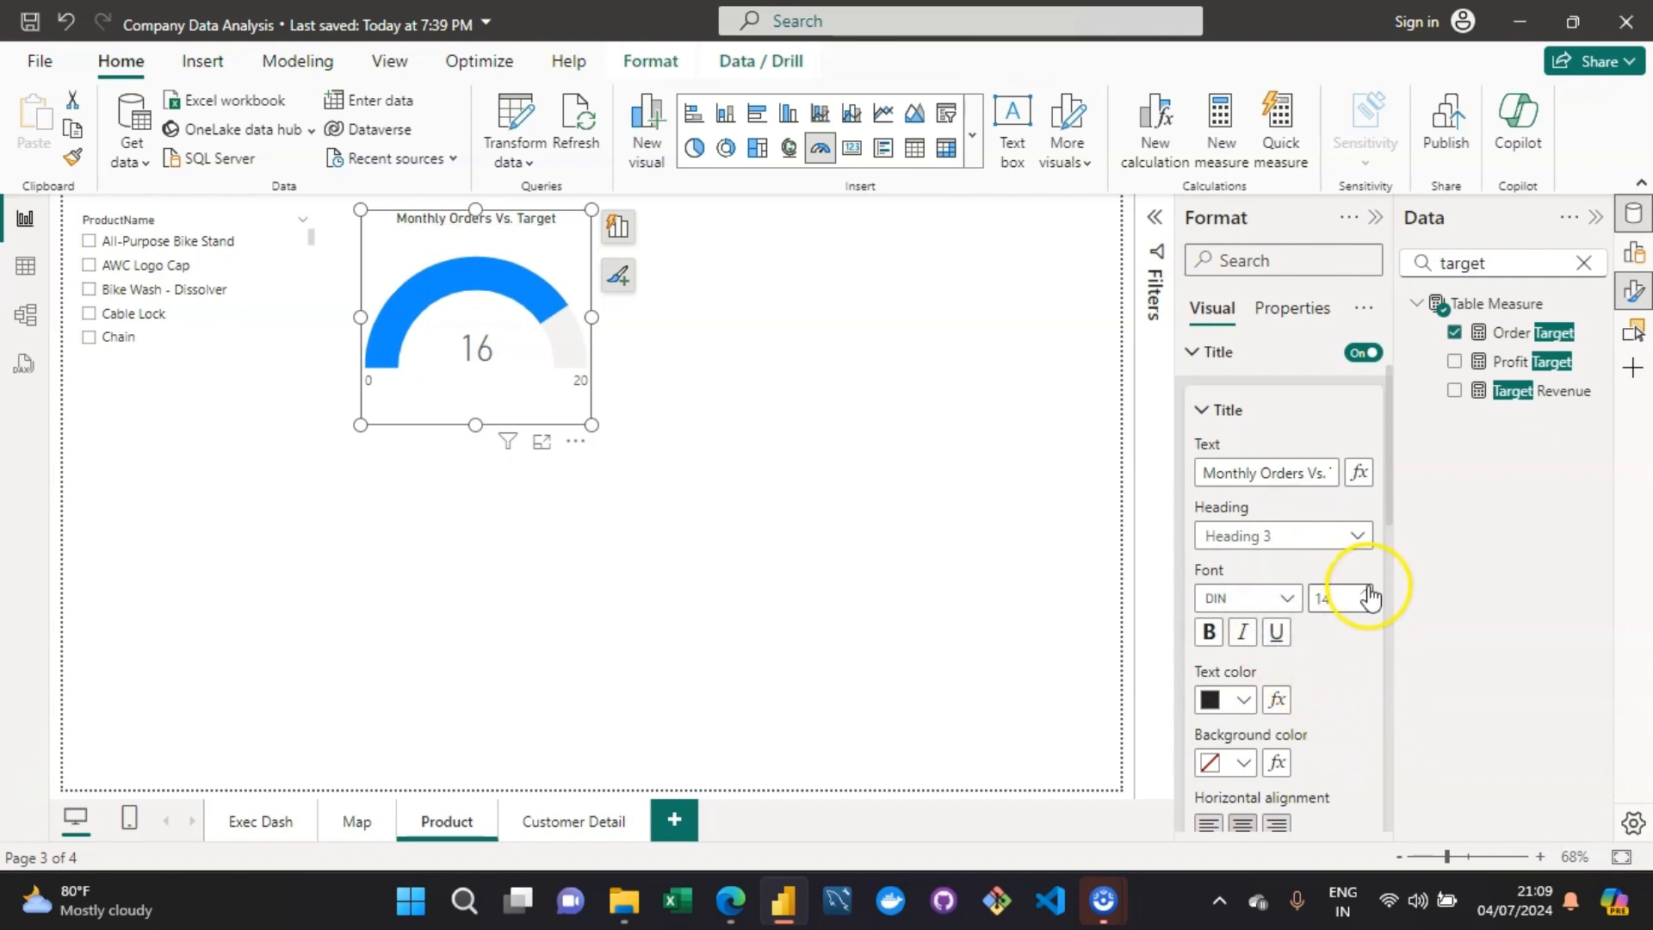
Step: Set the gauge title's font to Segoe UI at size 17
click(1364, 591)
click(1364, 591)
click(1364, 590)
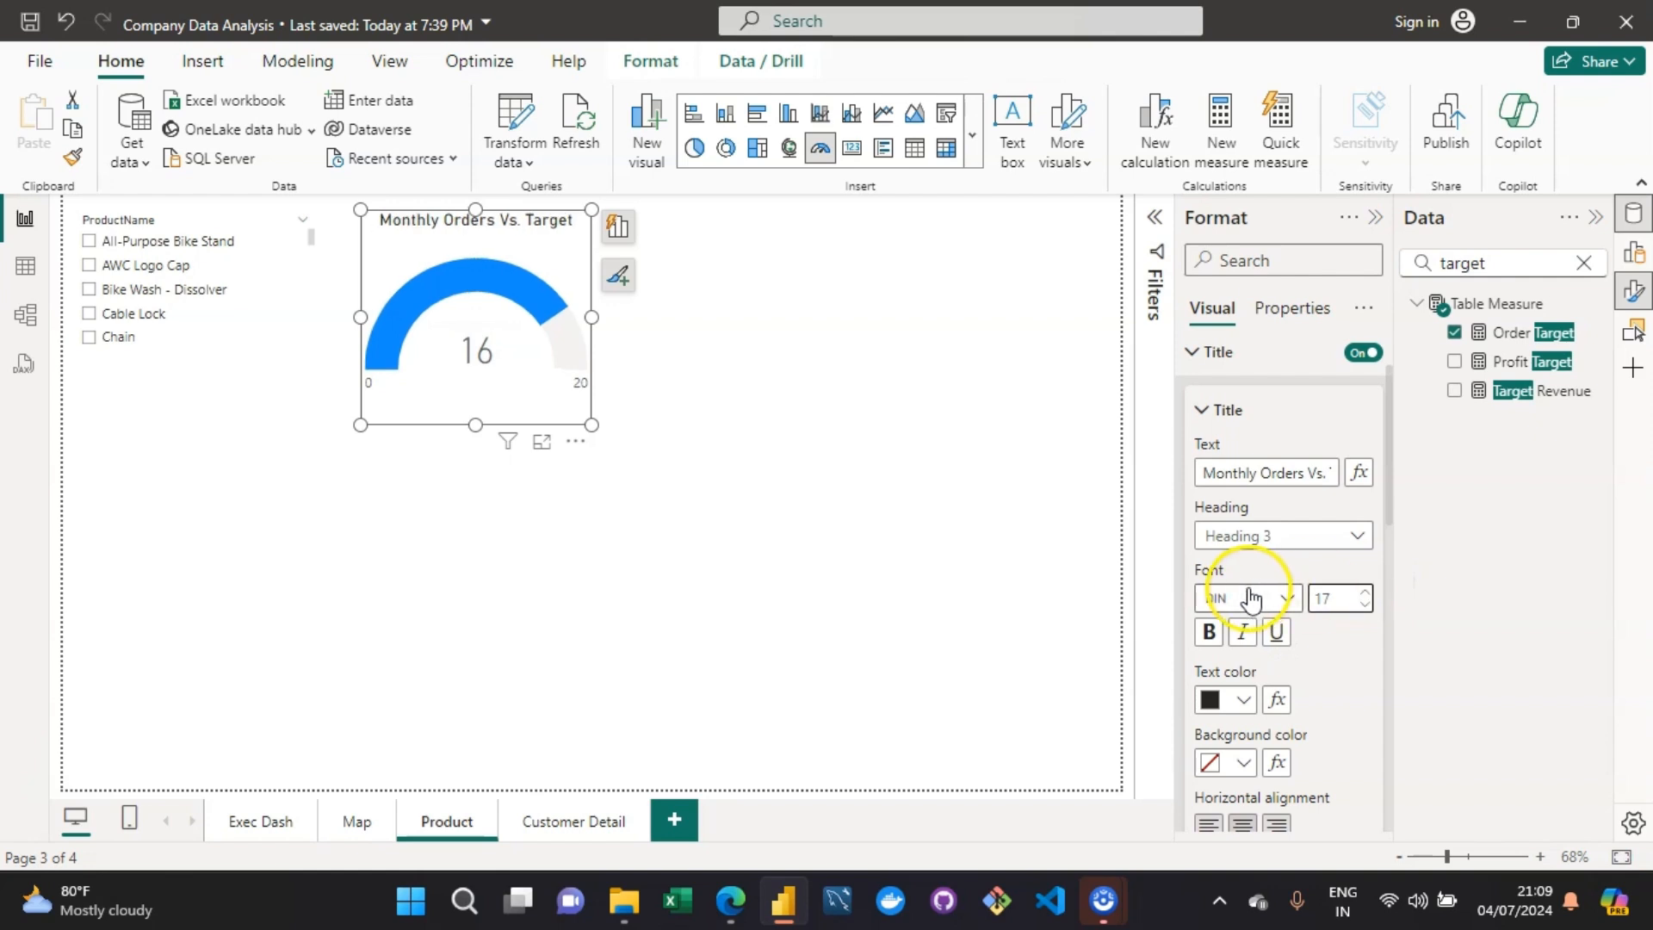
click(1286, 599)
scroll(1366, 443, down, 3)
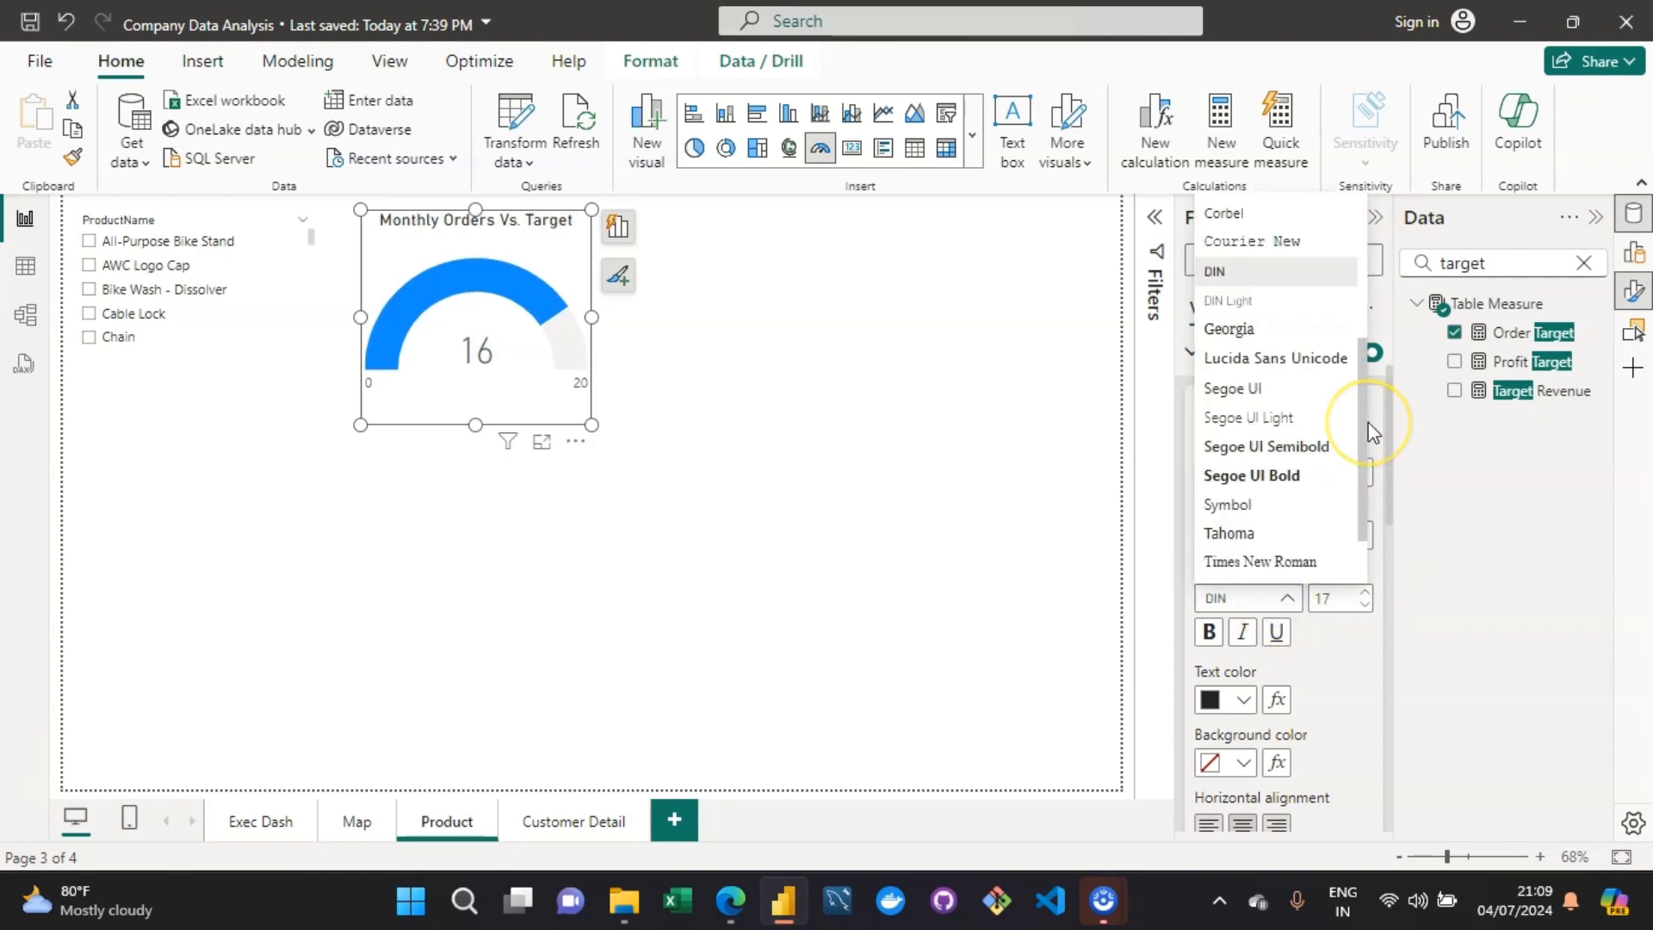
key(Up)
key(Up)
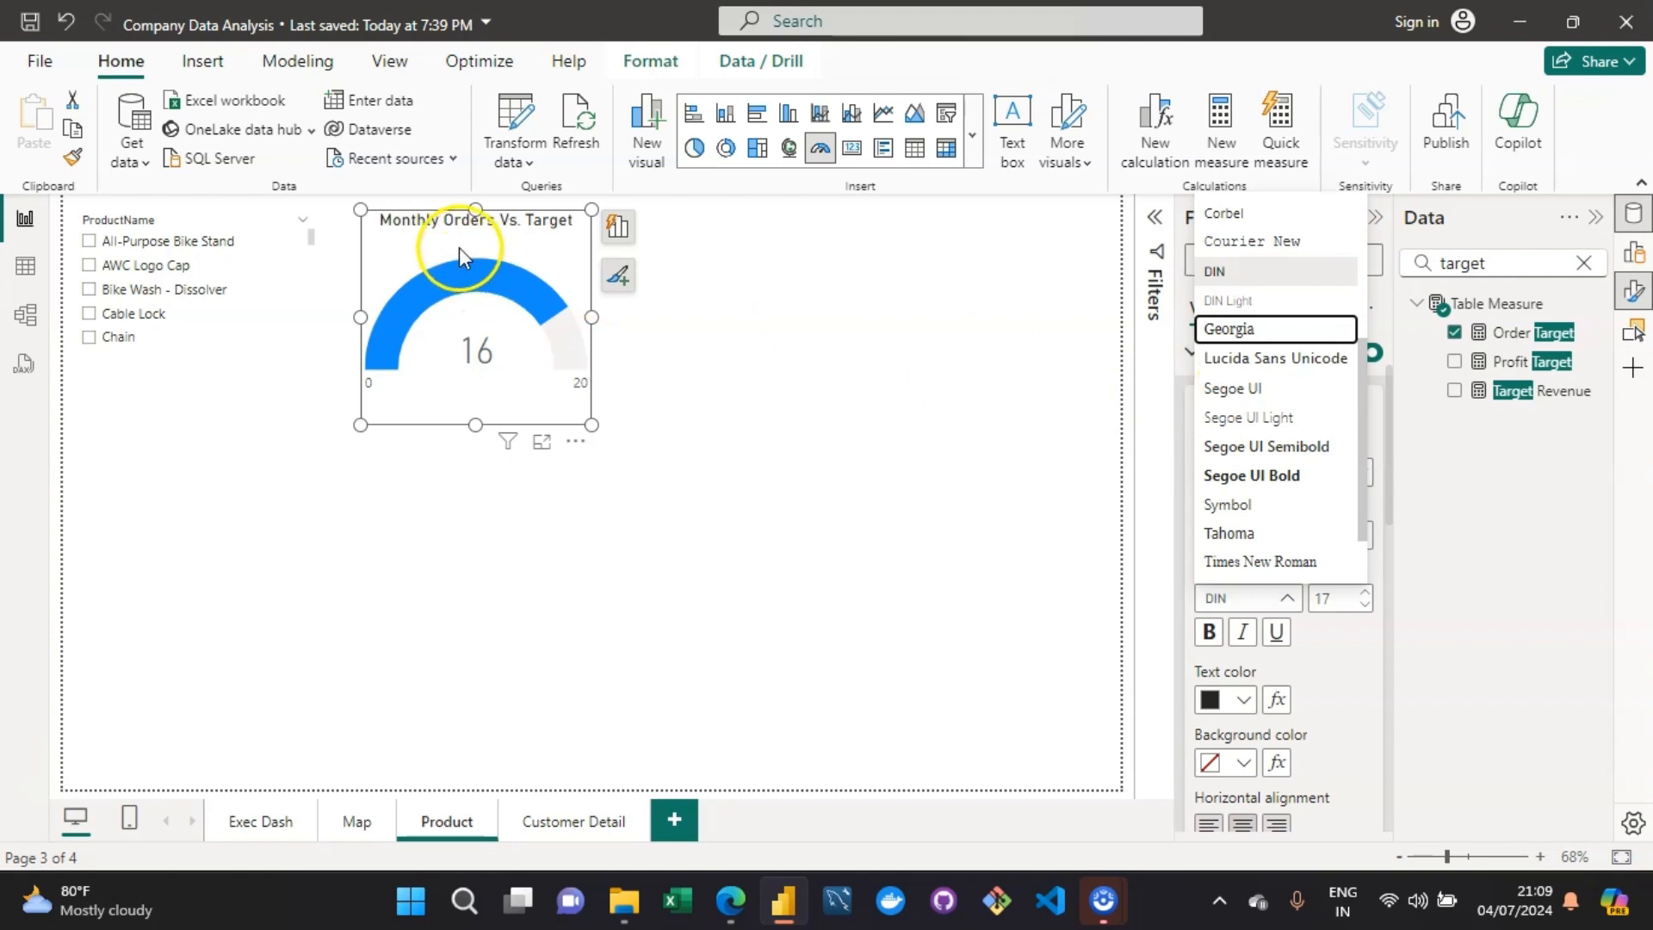
click(1258, 388)
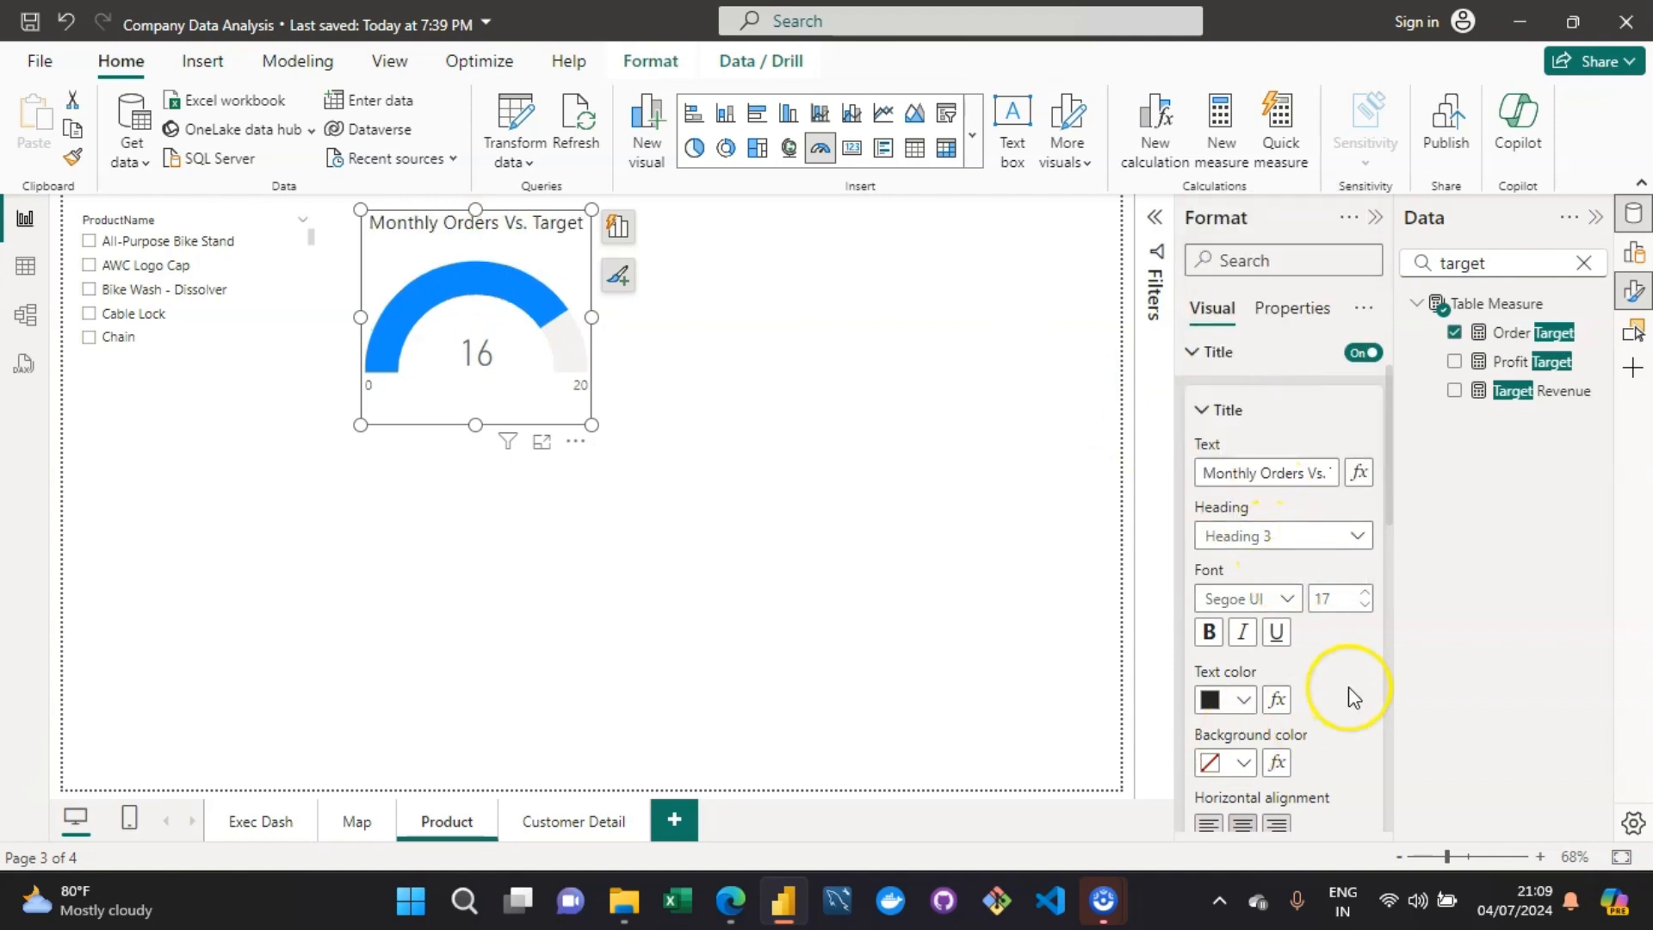
Step: Set the orders gauge's fill color to dark gray and its target color to turquoise
mouse_move(1390, 495)
mouse_down()
mouse_move(1386, 595)
mouse_move(1390, 390)
mouse_up()
click(1186, 435)
click(1191, 424)
click(1195, 471)
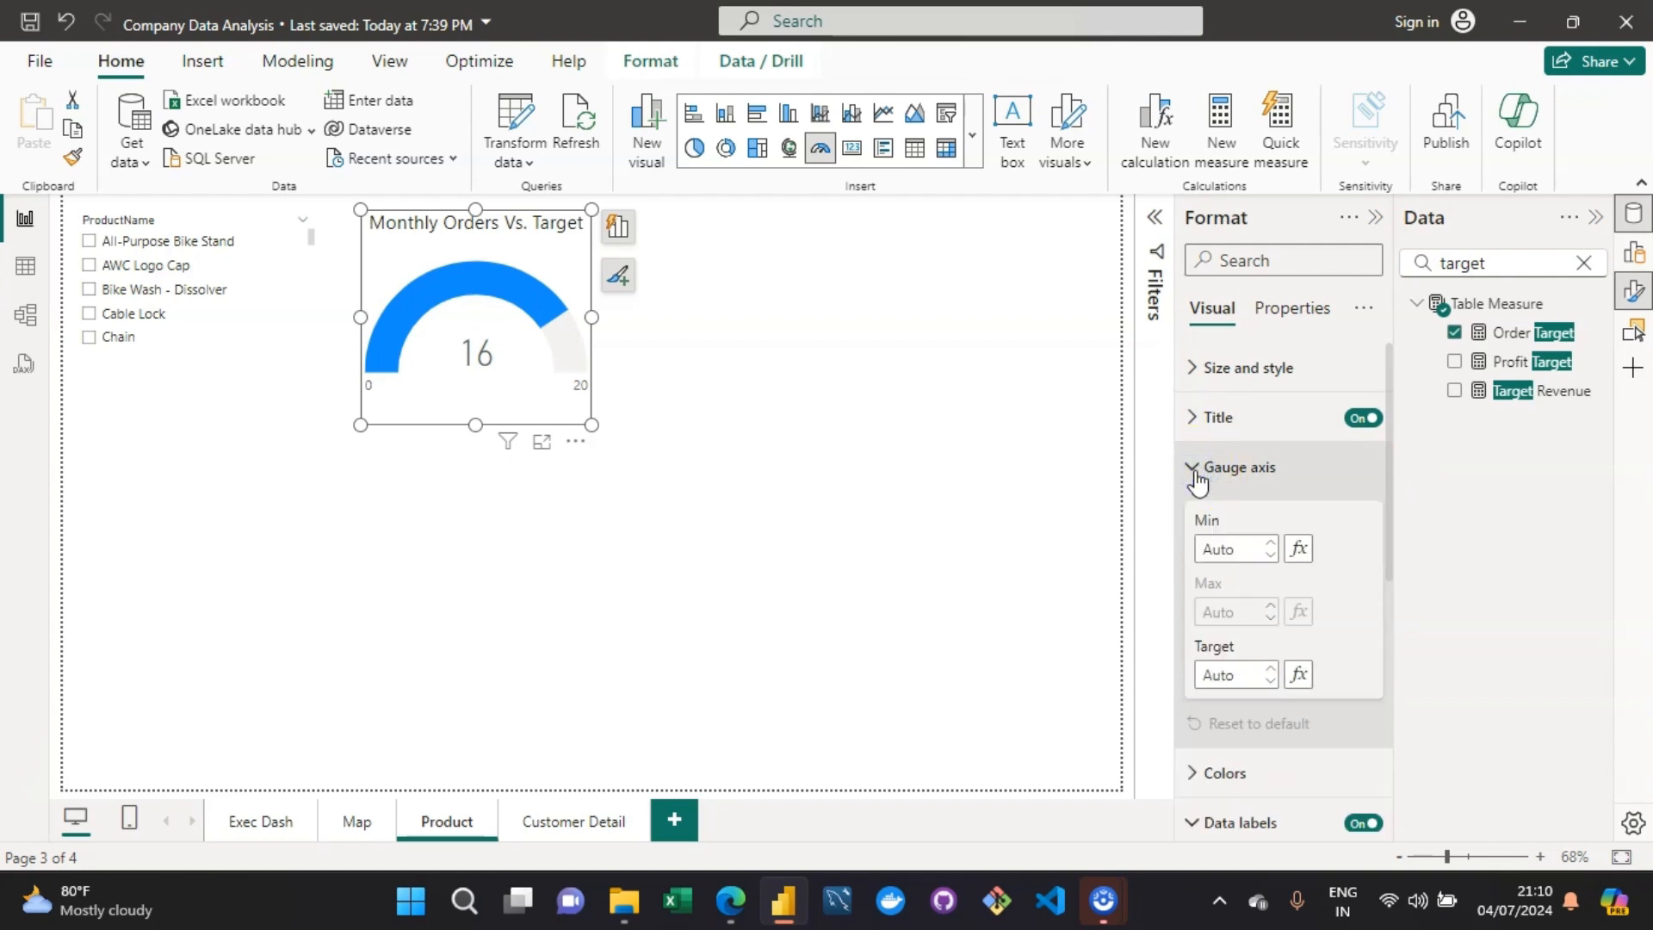
click(1194, 774)
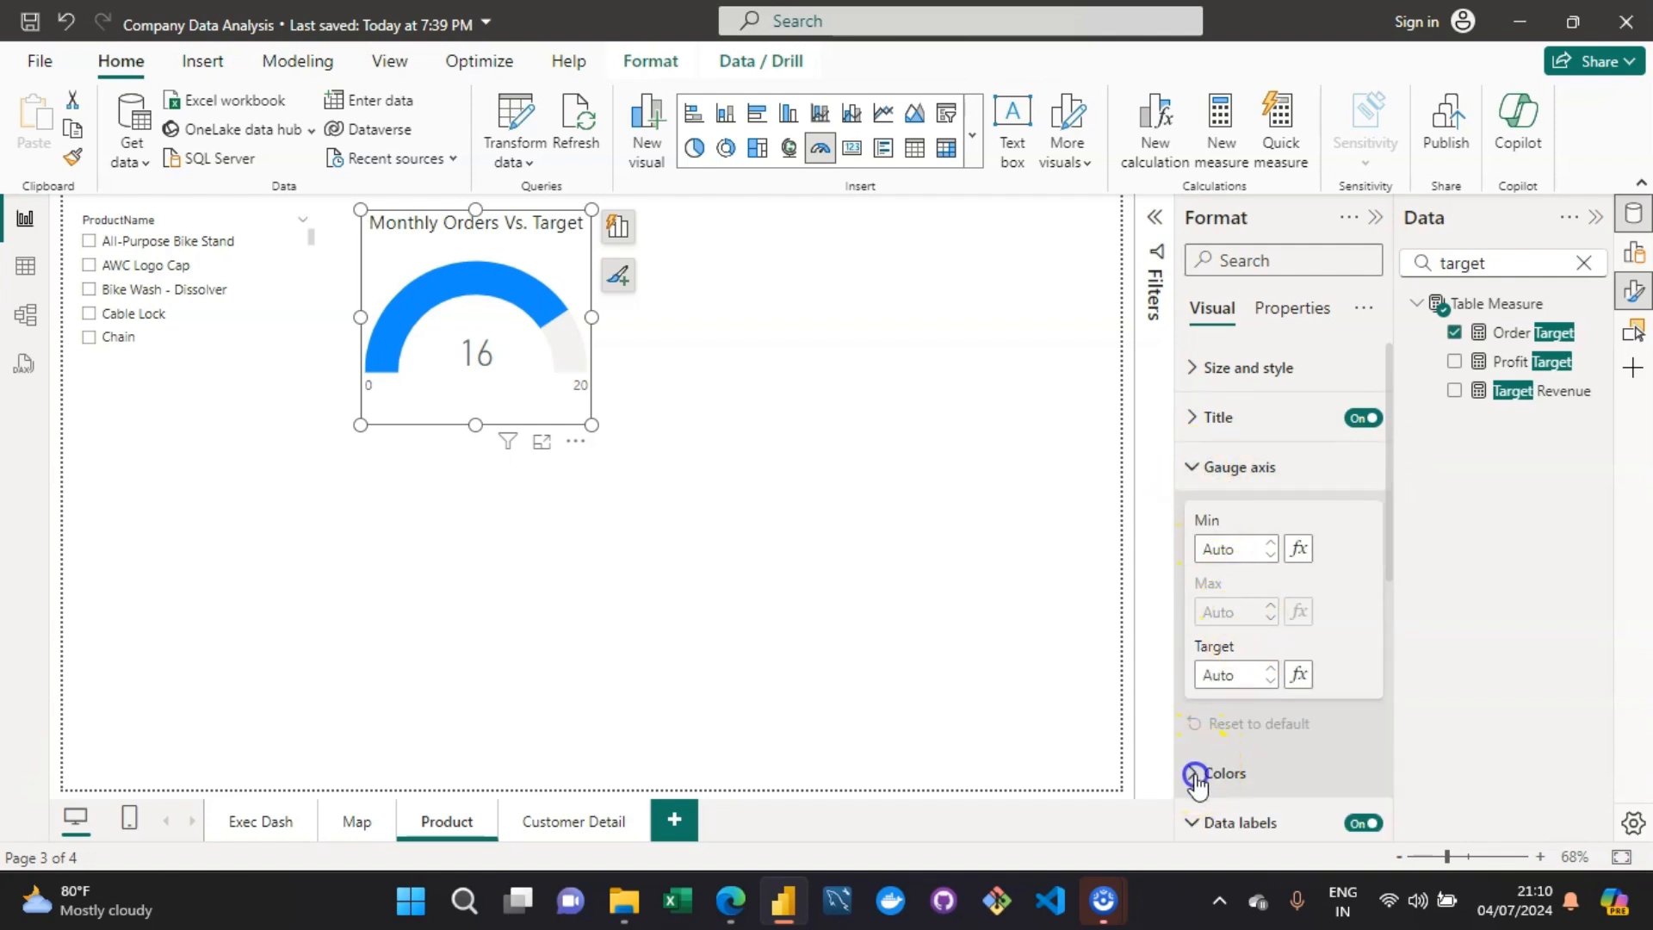
drag(1388, 510, 1395, 607)
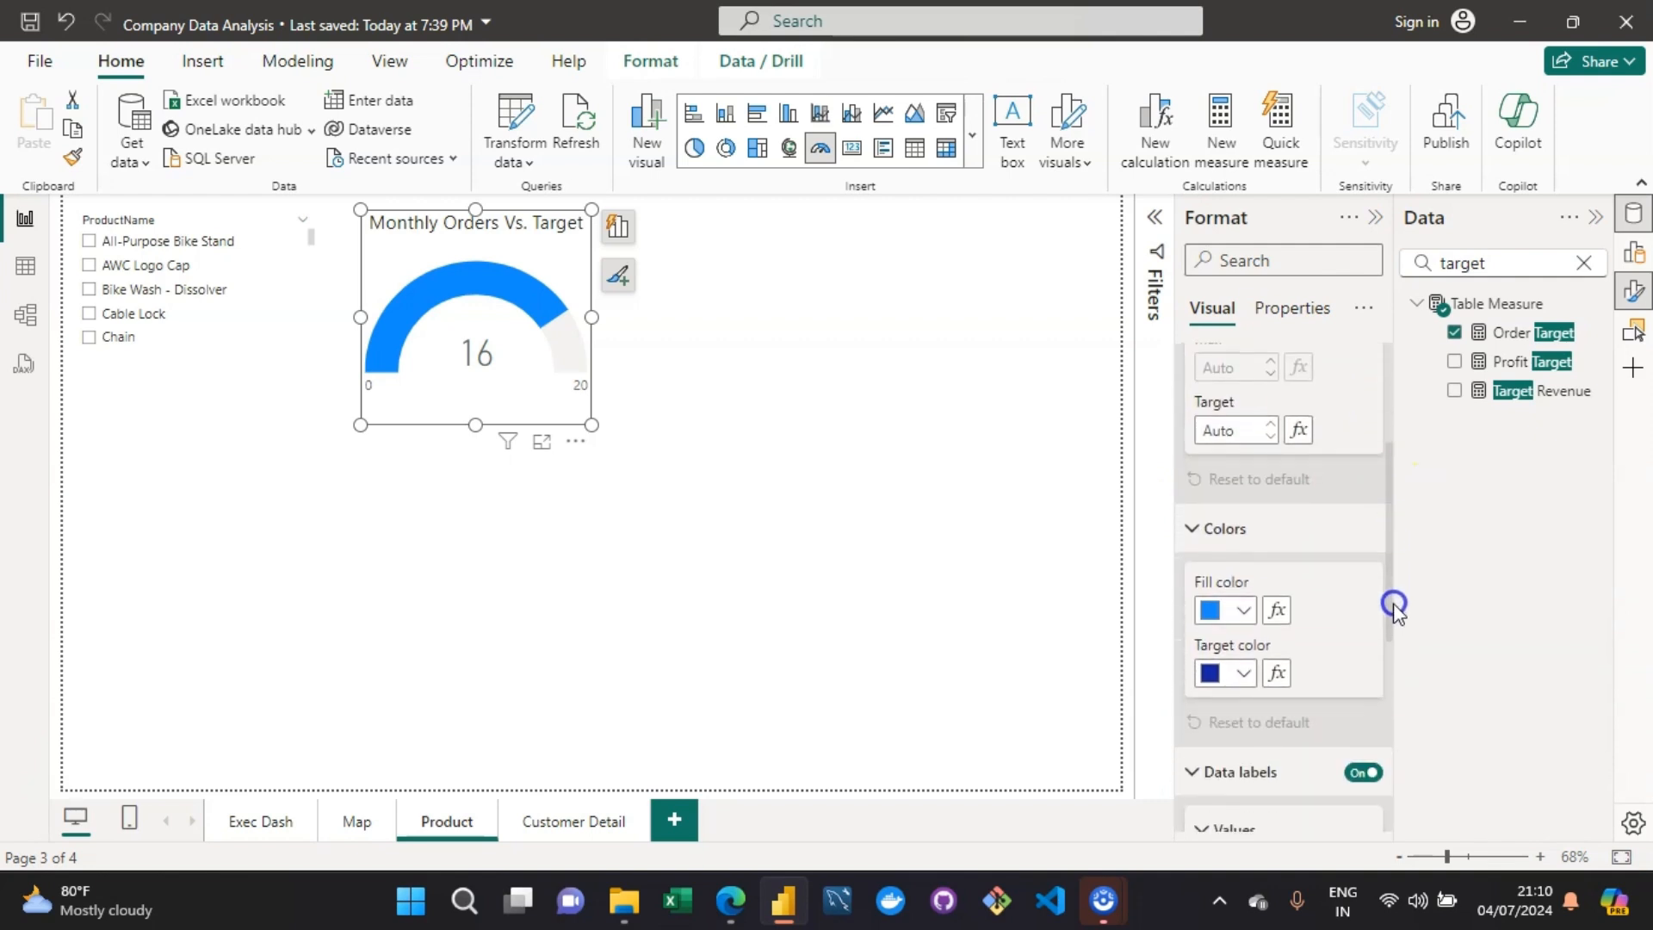
click(1246, 610)
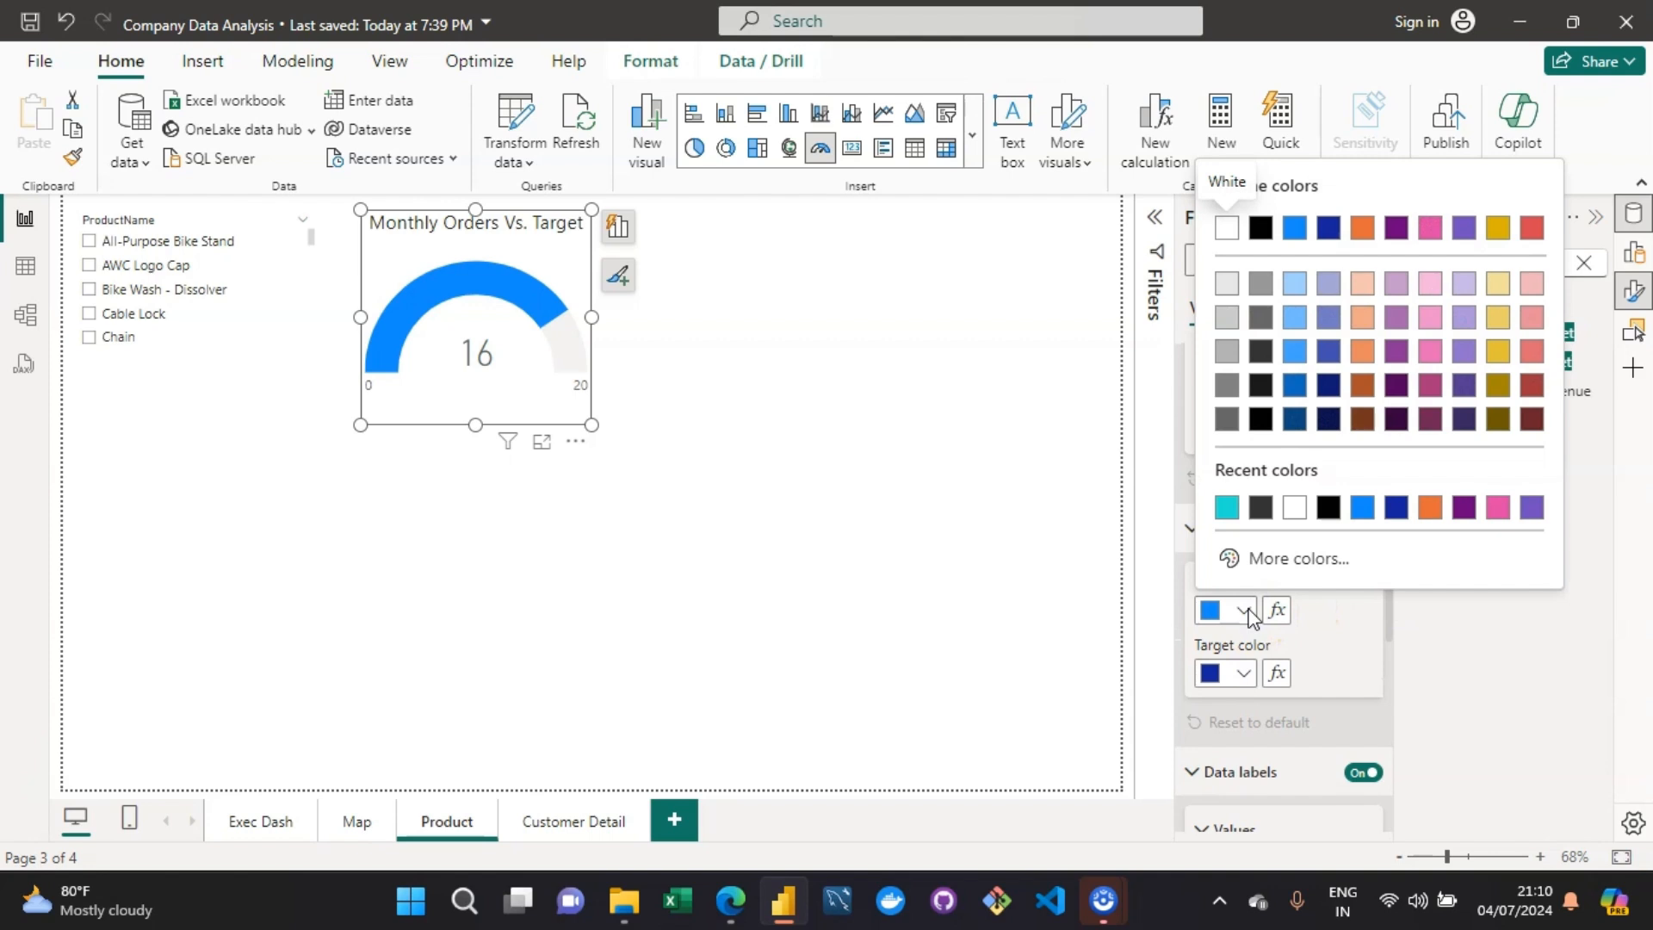
click(1260, 352)
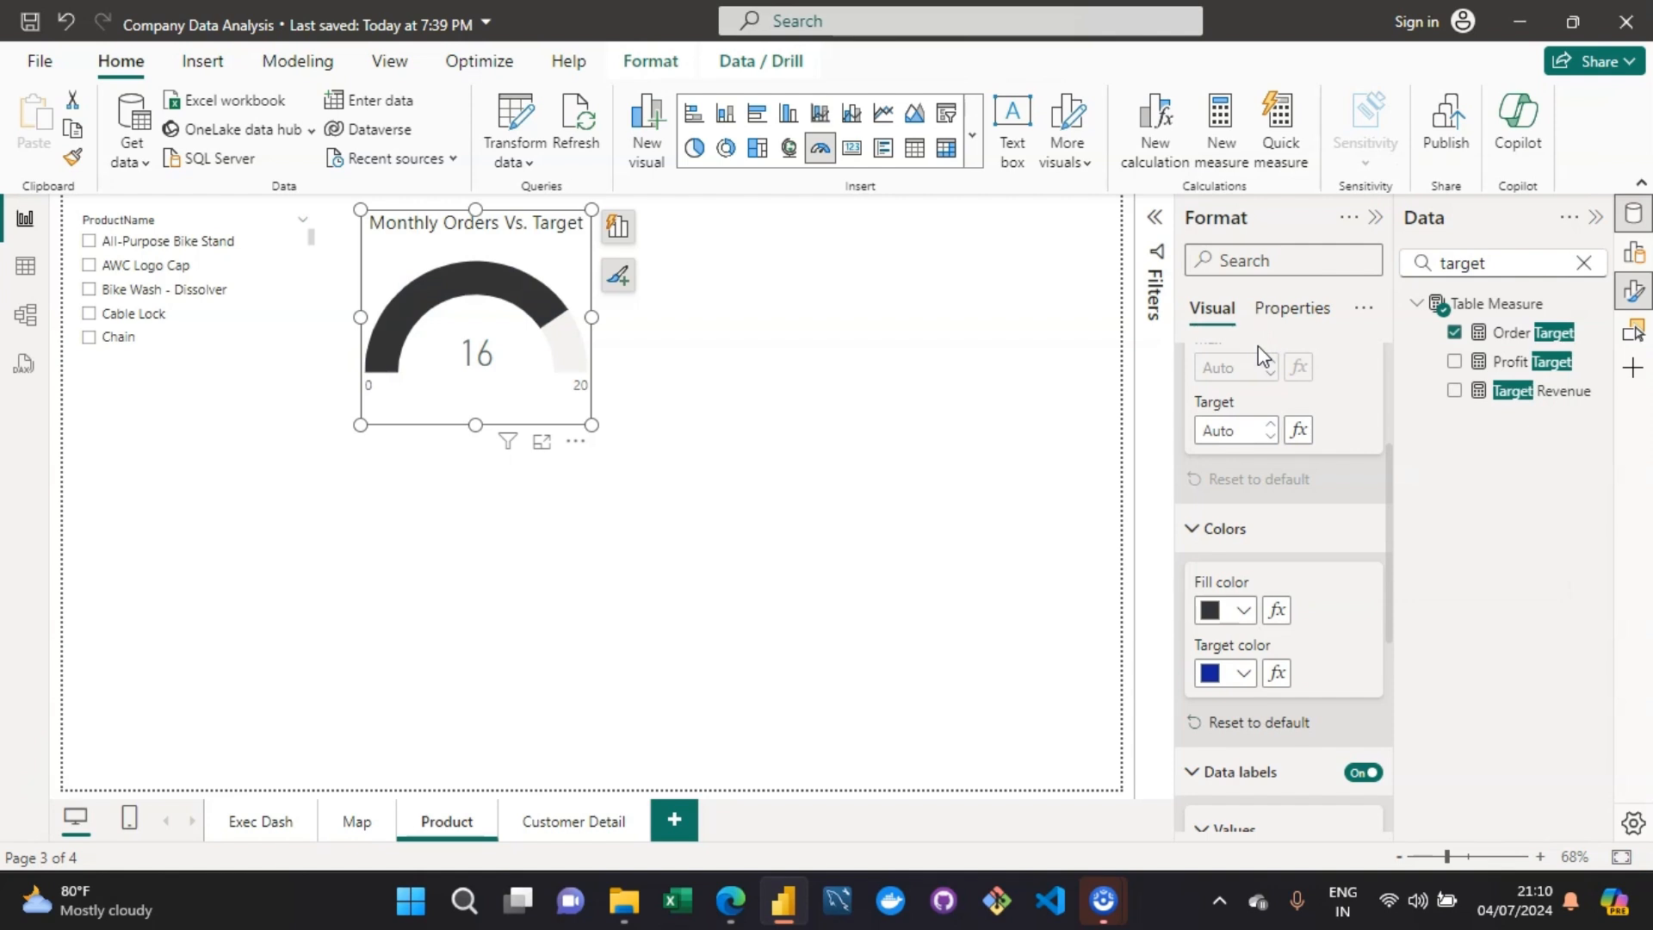
click(1258, 678)
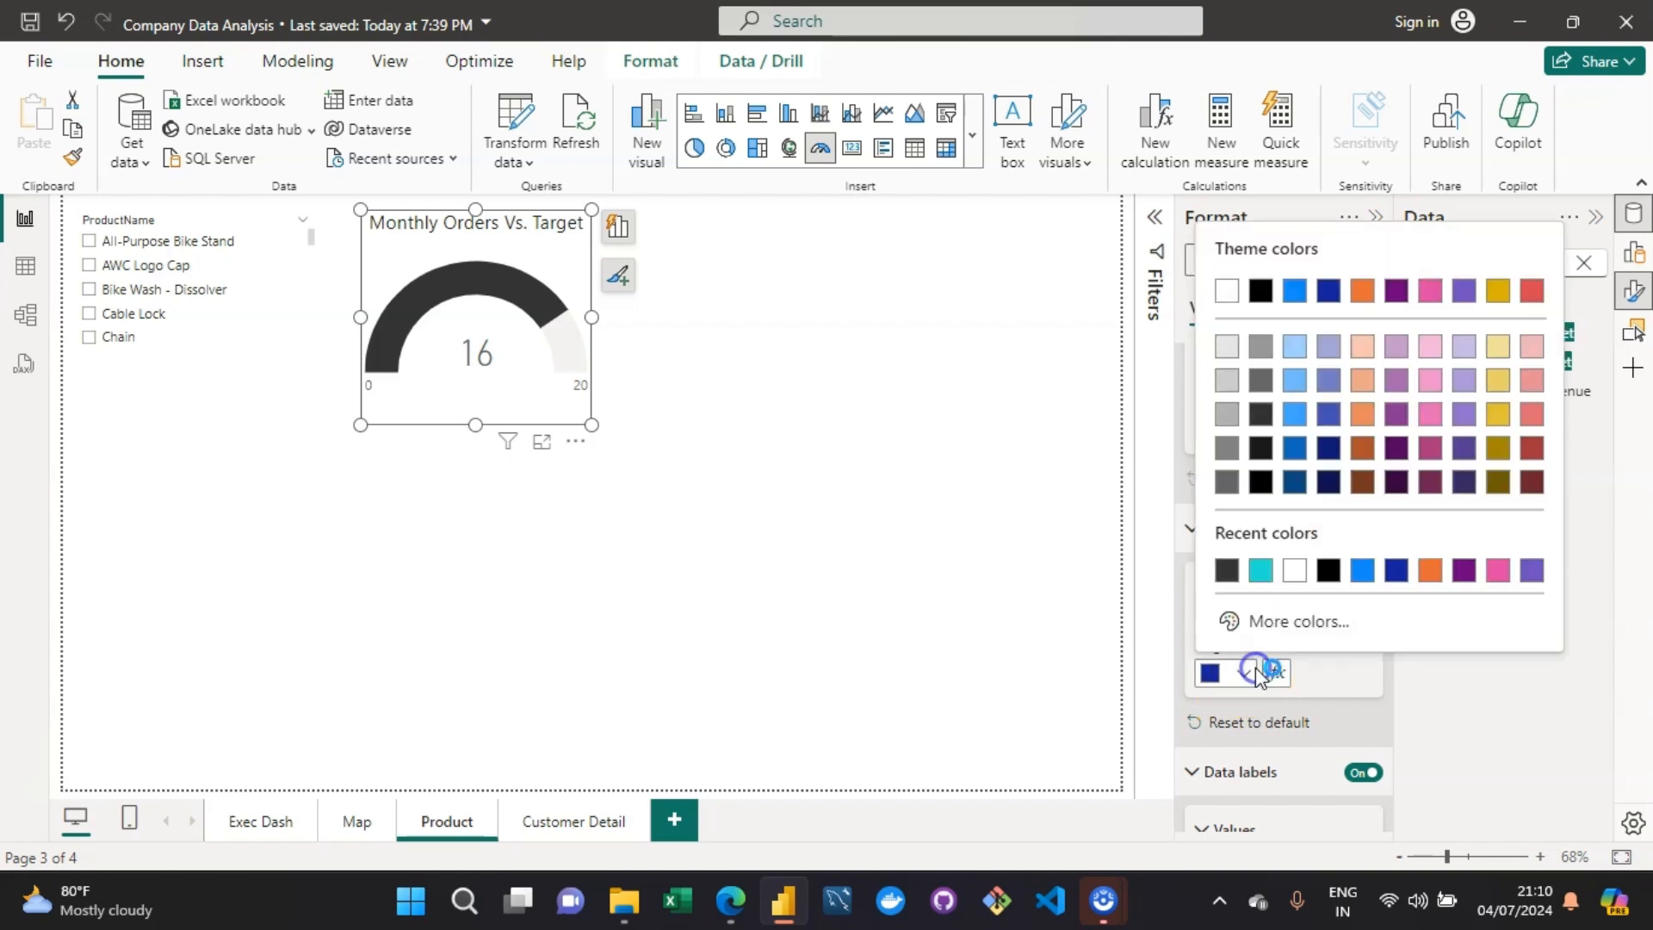
click(1256, 571)
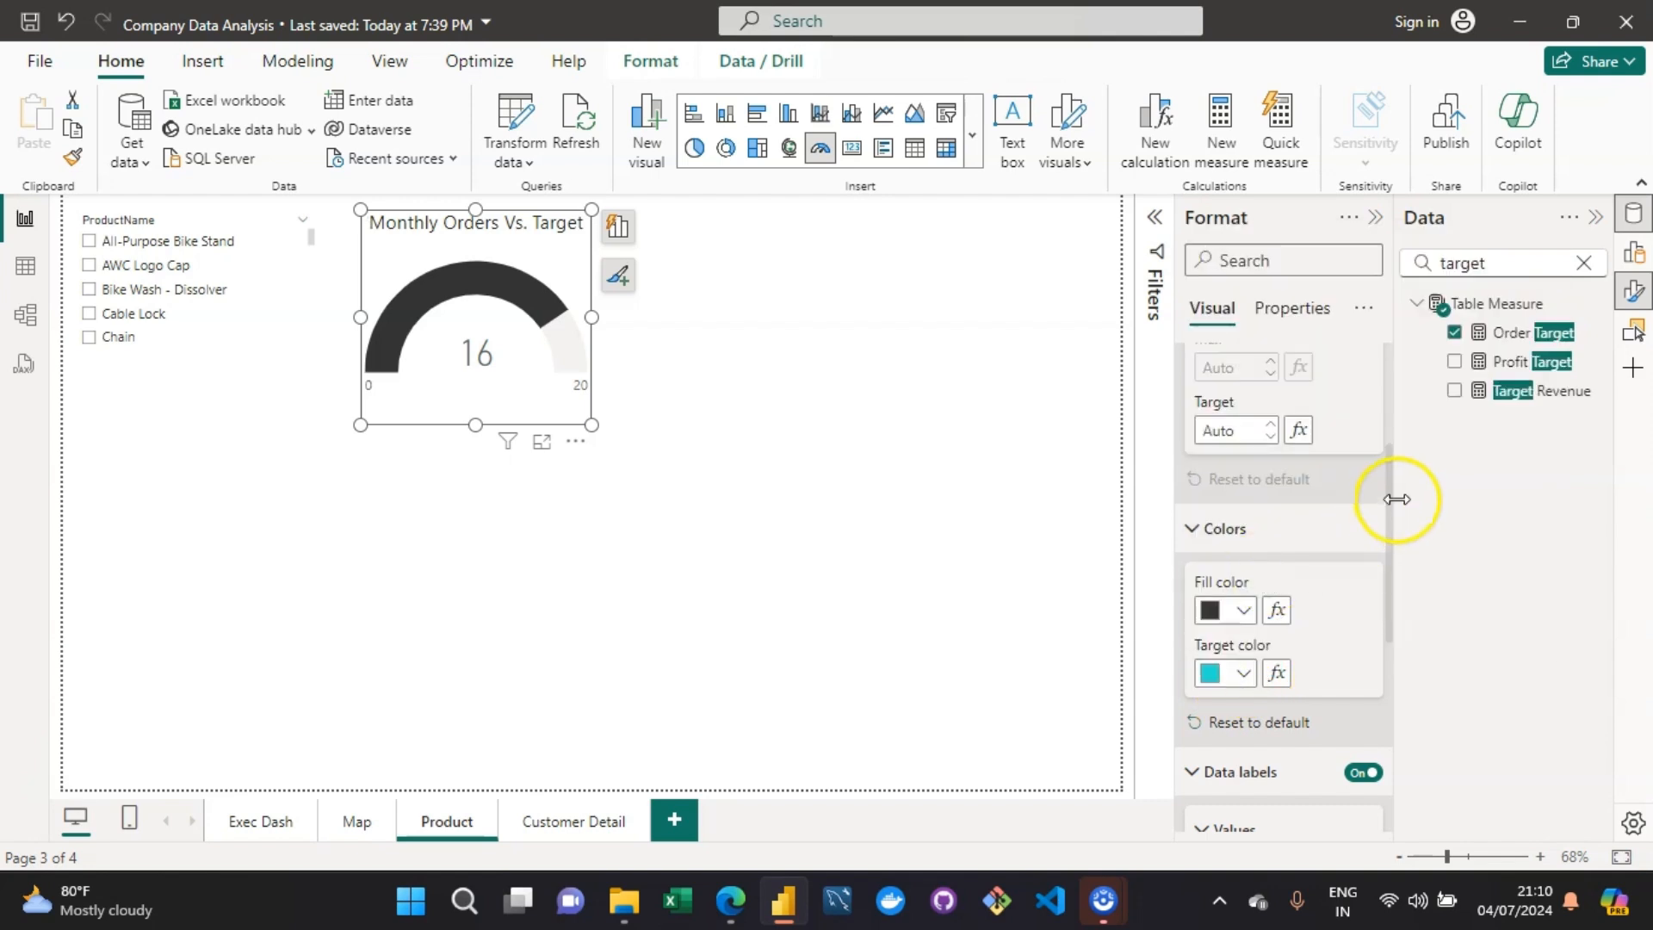
Step: Set the font of the orders gauge's callout value to Segoe UI Bold
drag(1392, 505, 1393, 514)
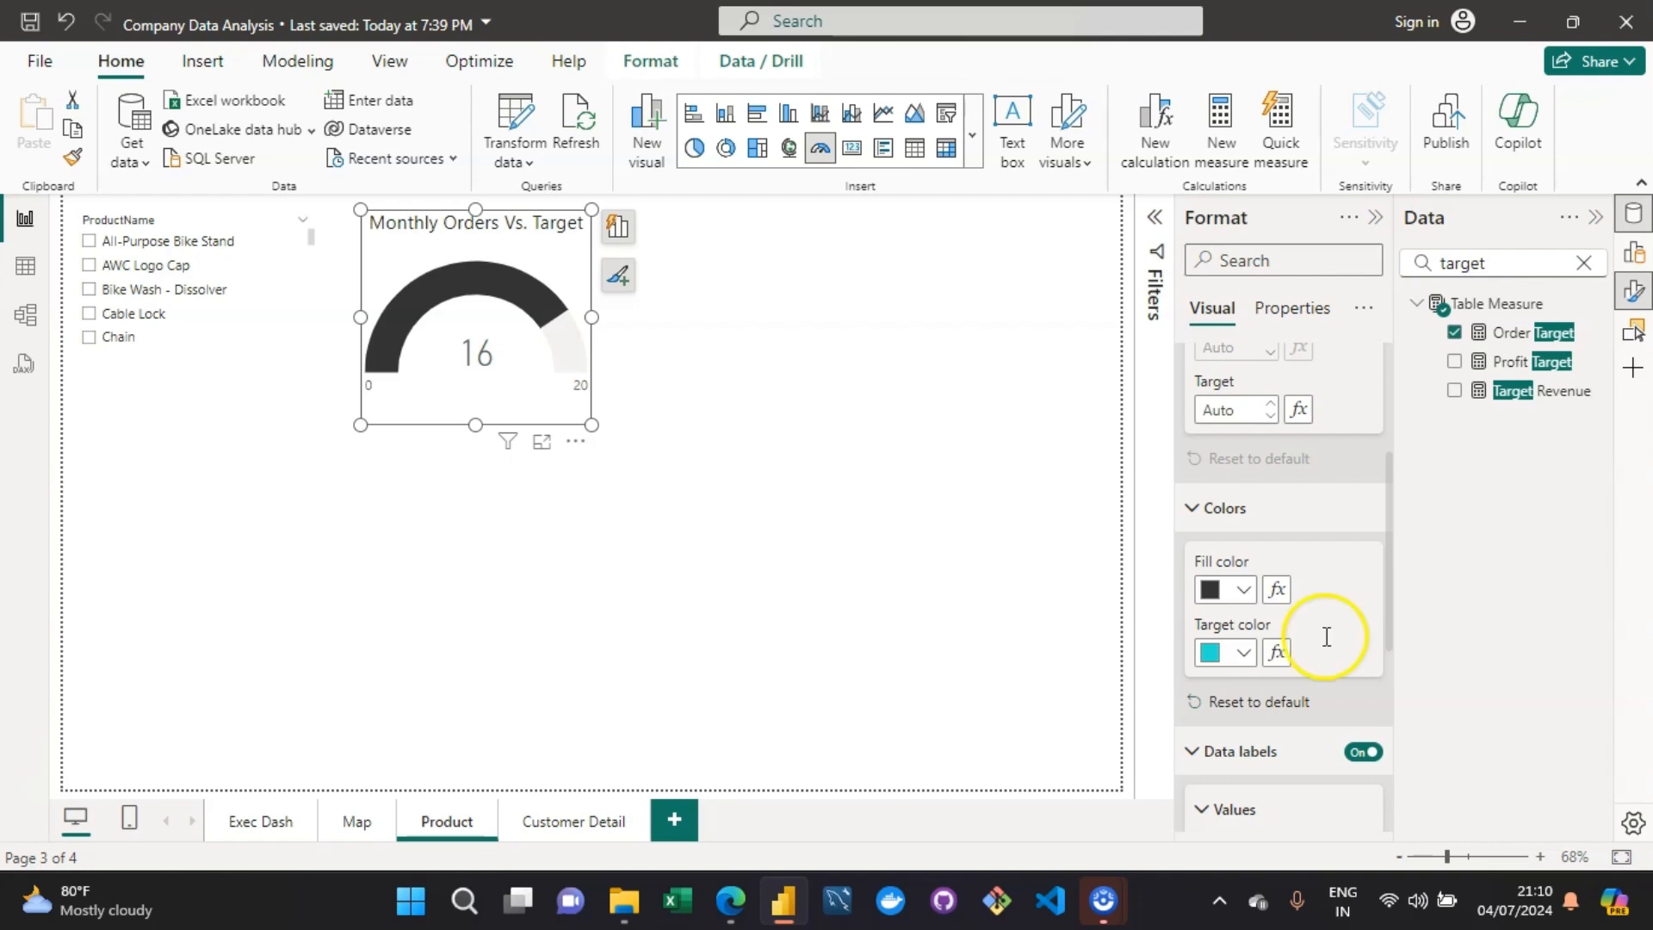
drag(1391, 591, 1400, 691)
click(1204, 496)
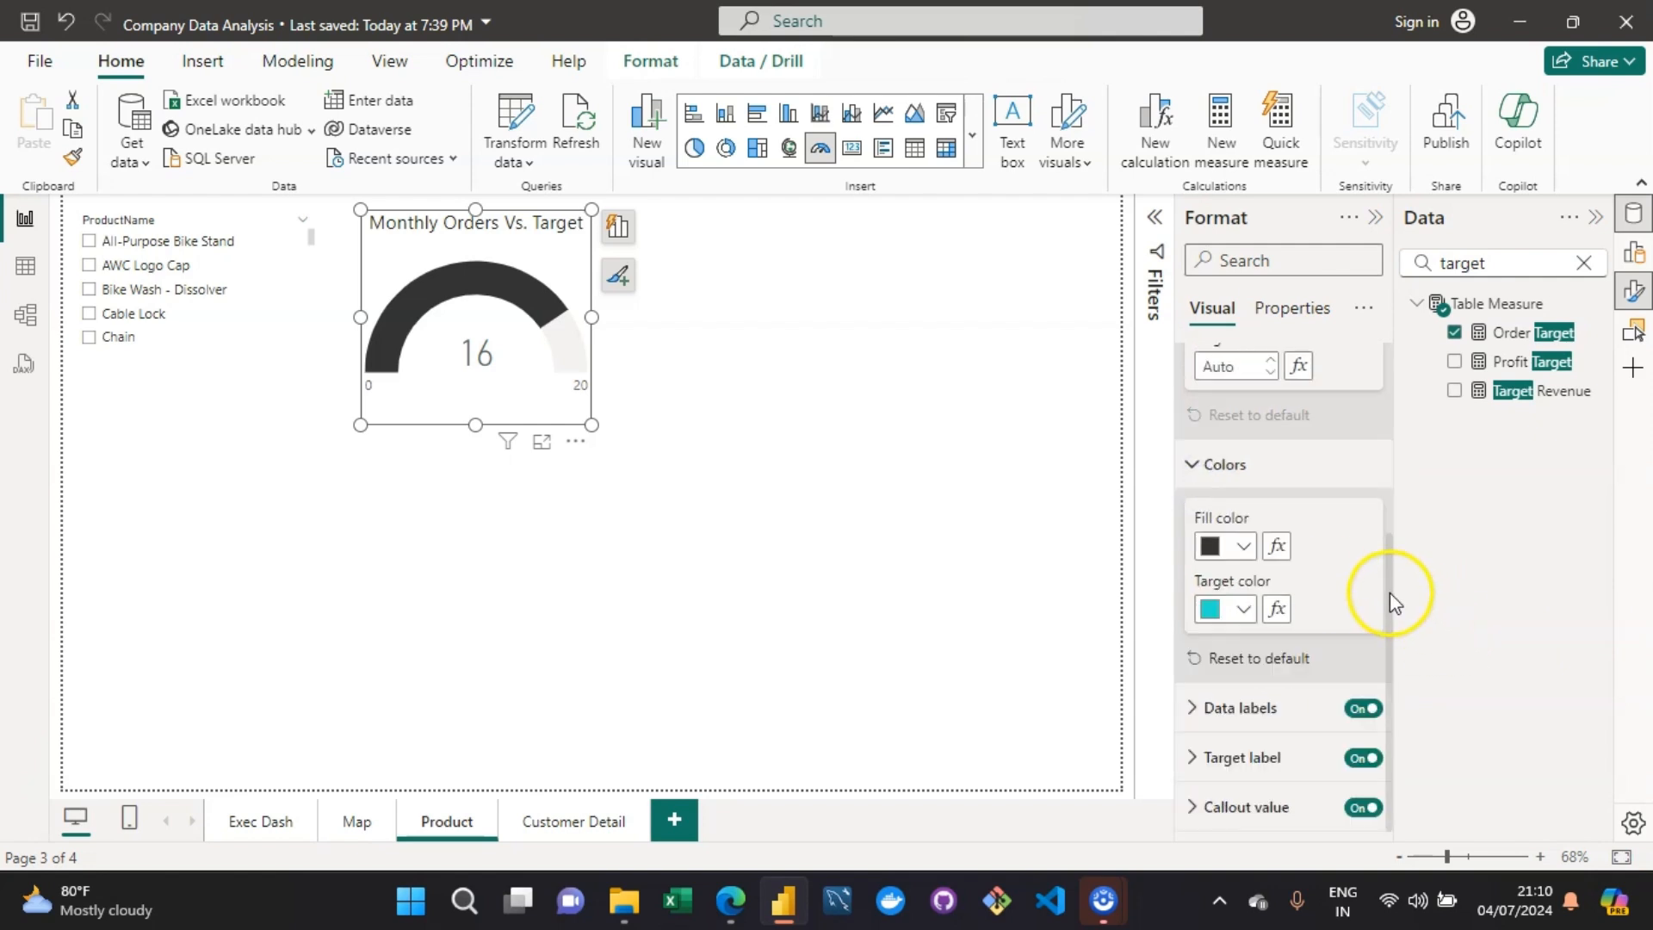
click(1197, 807)
drag(1392, 564, 1383, 688)
click(1333, 571)
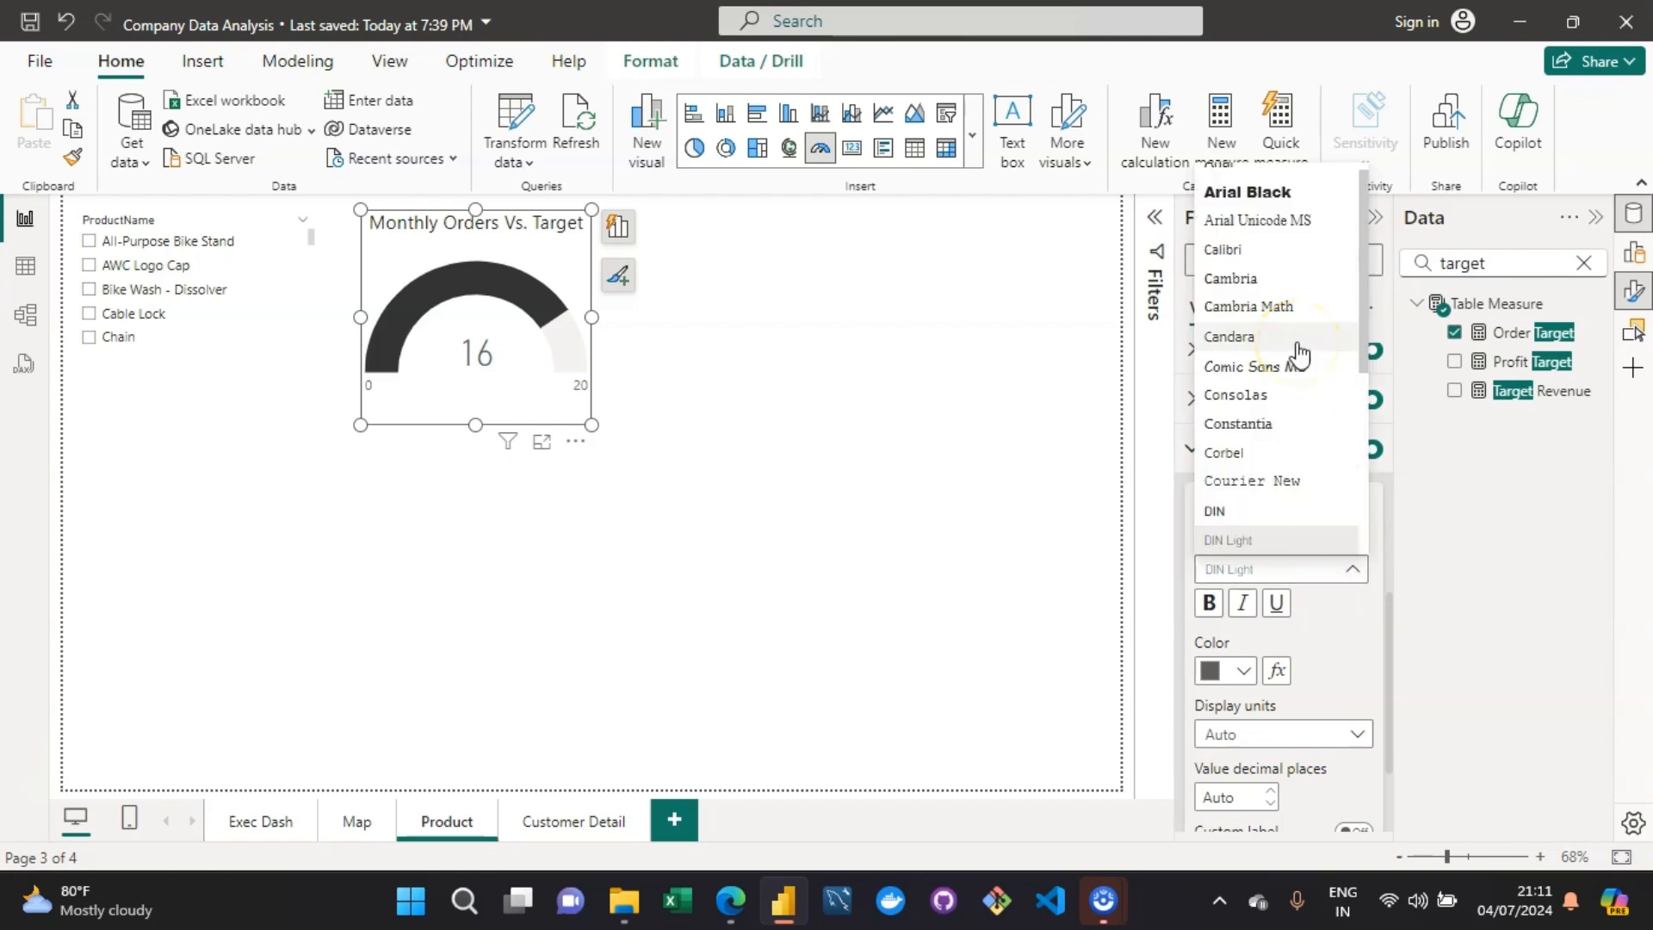
scroll(1300, 355, down, 3)
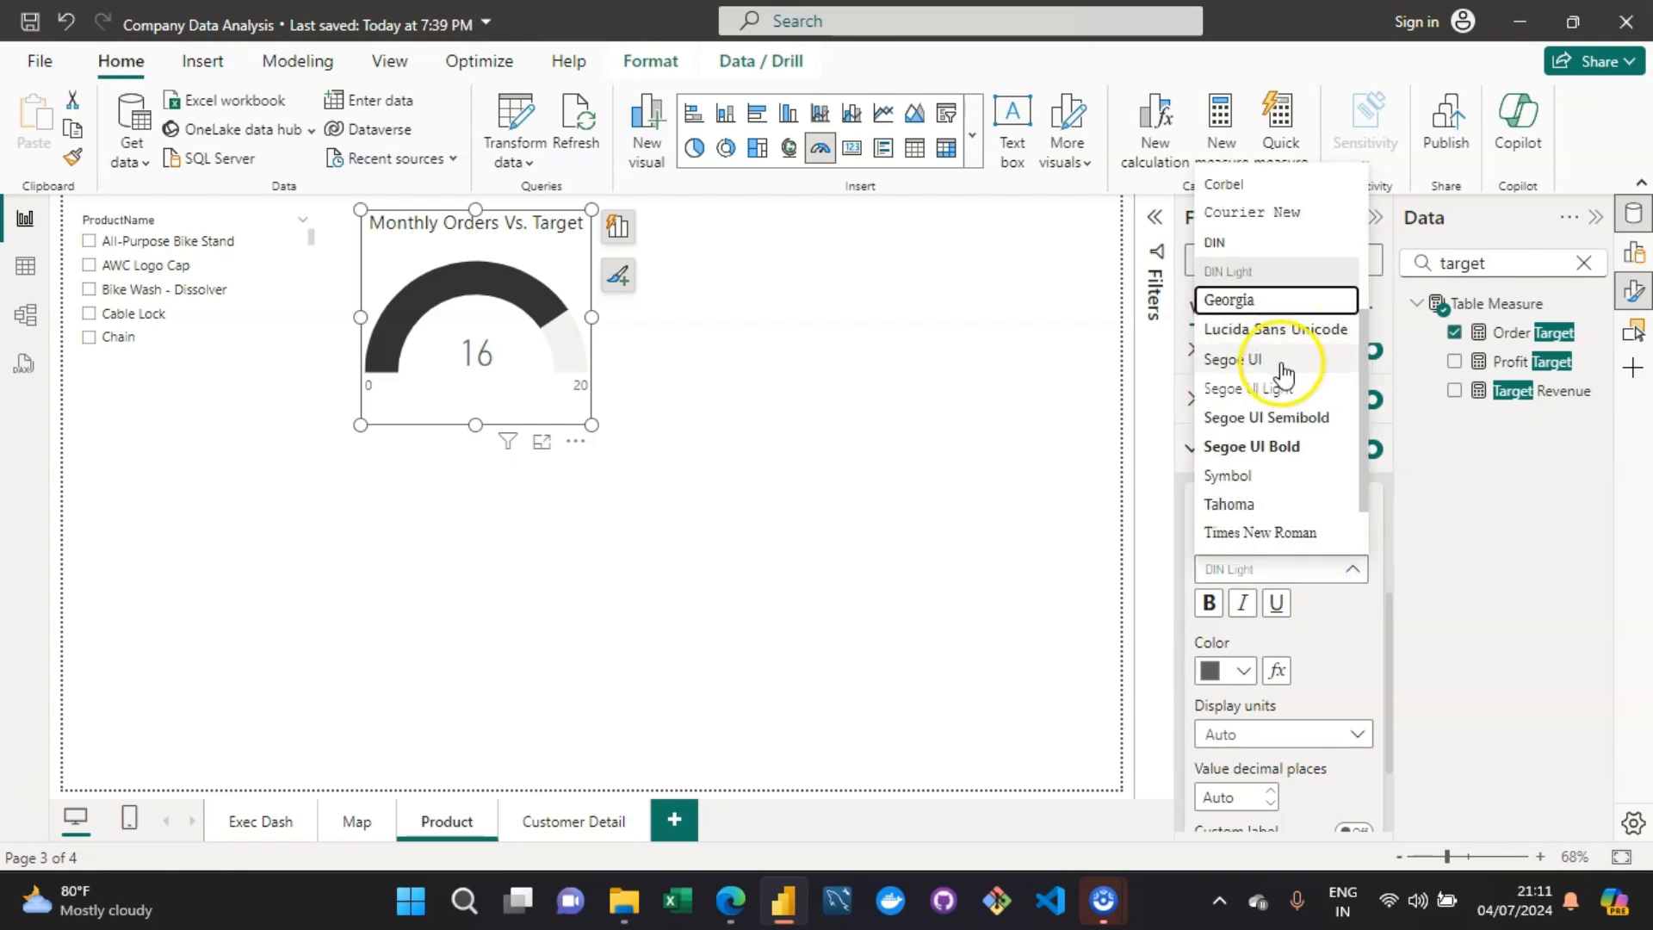
click(1276, 449)
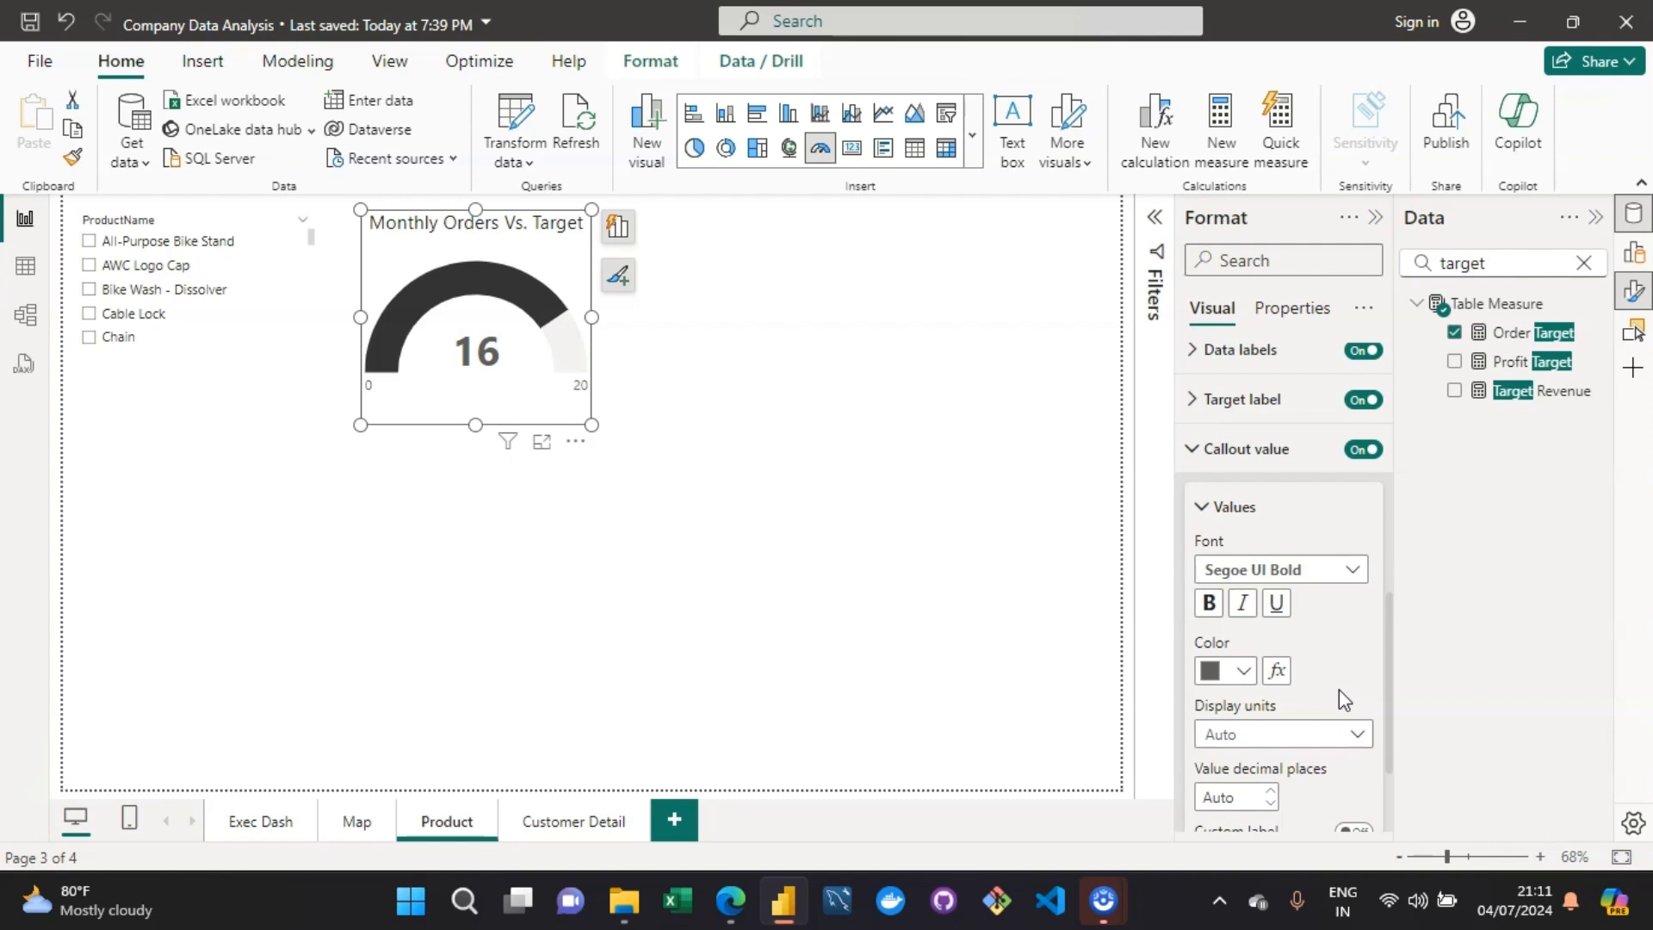
click(1377, 701)
drag(1388, 706, 1388, 575)
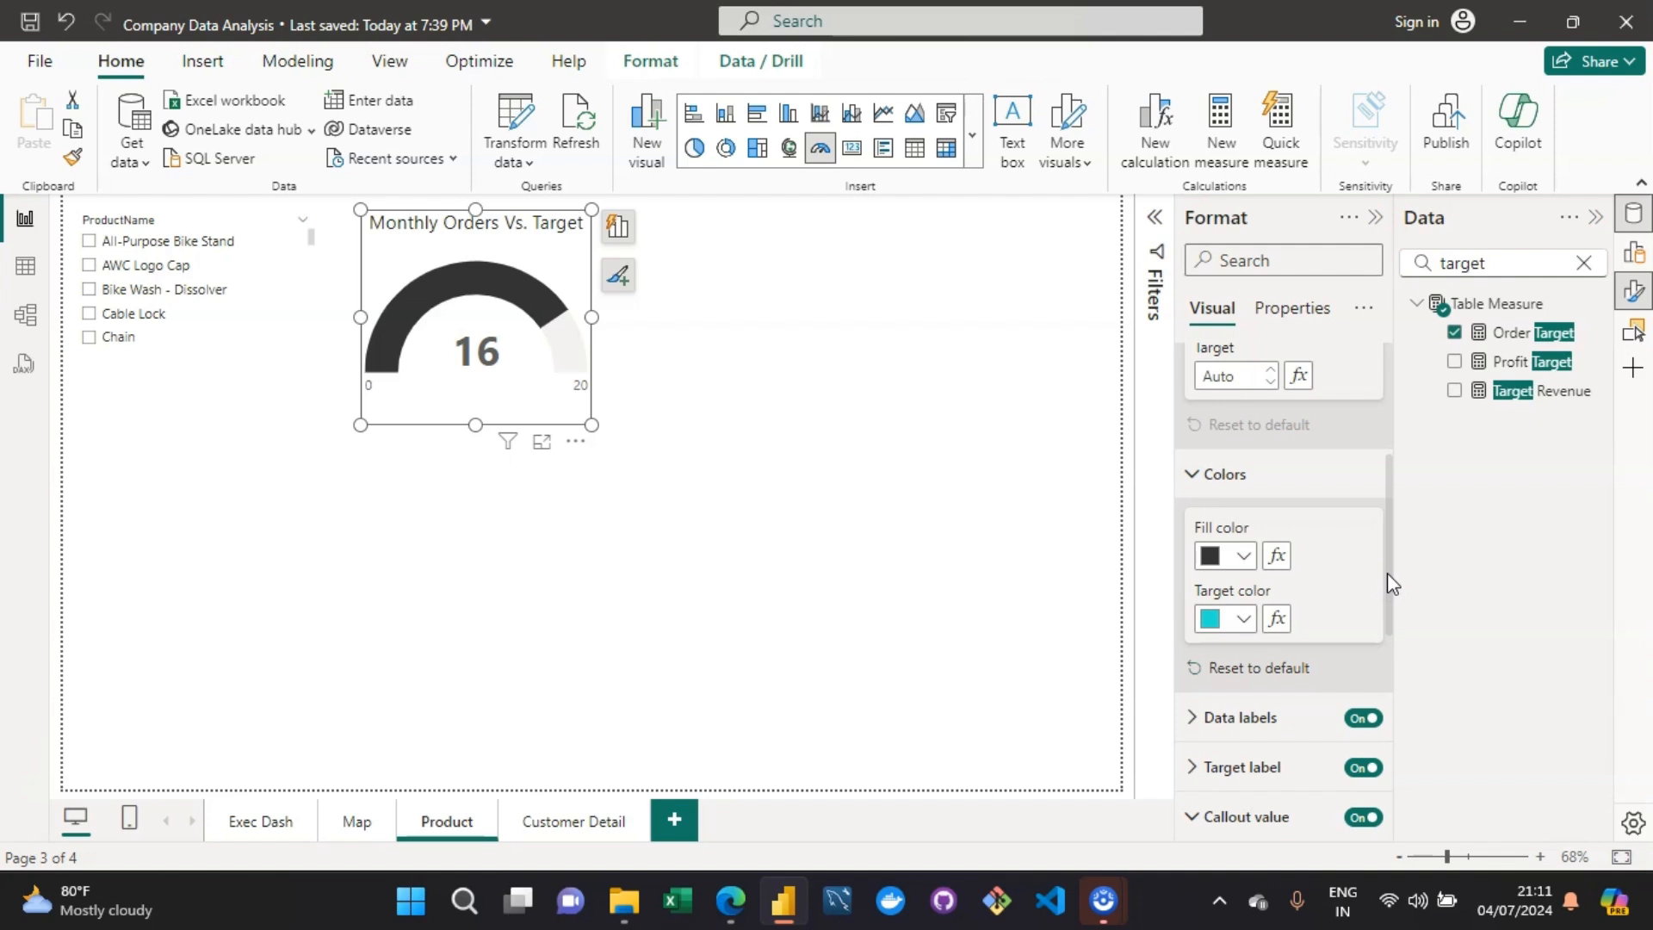
drag(1387, 572, 1392, 372)
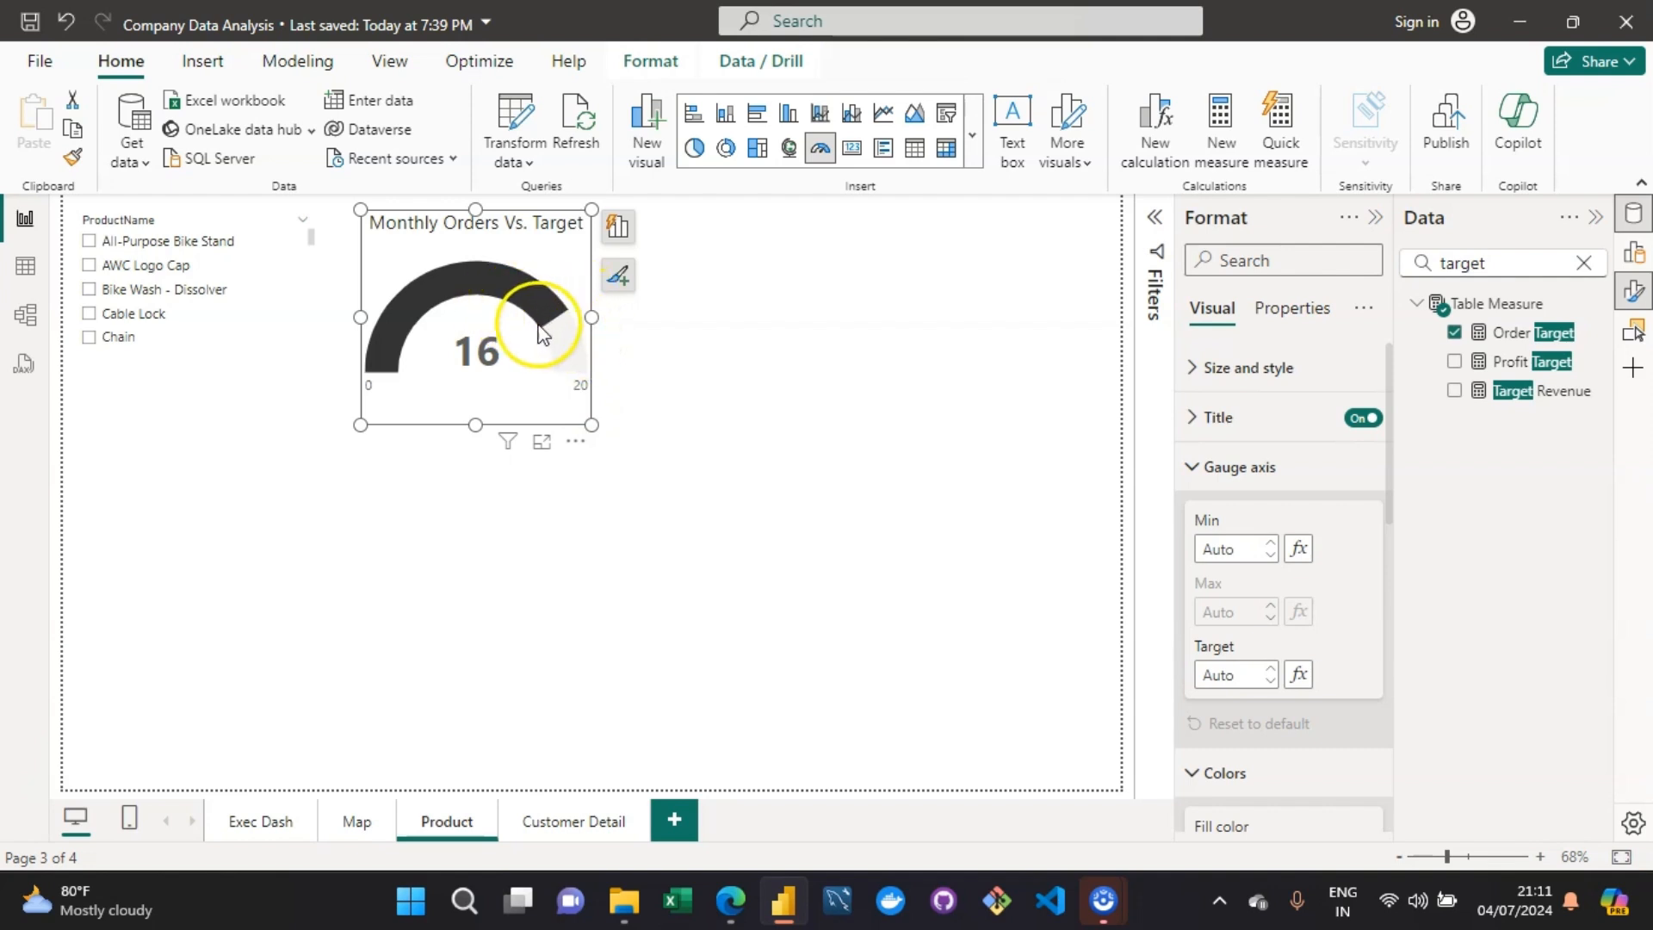
Step: Duplicate the orders gauge twice and line the copies up in a row beside the original
mouse_move(555, 337)
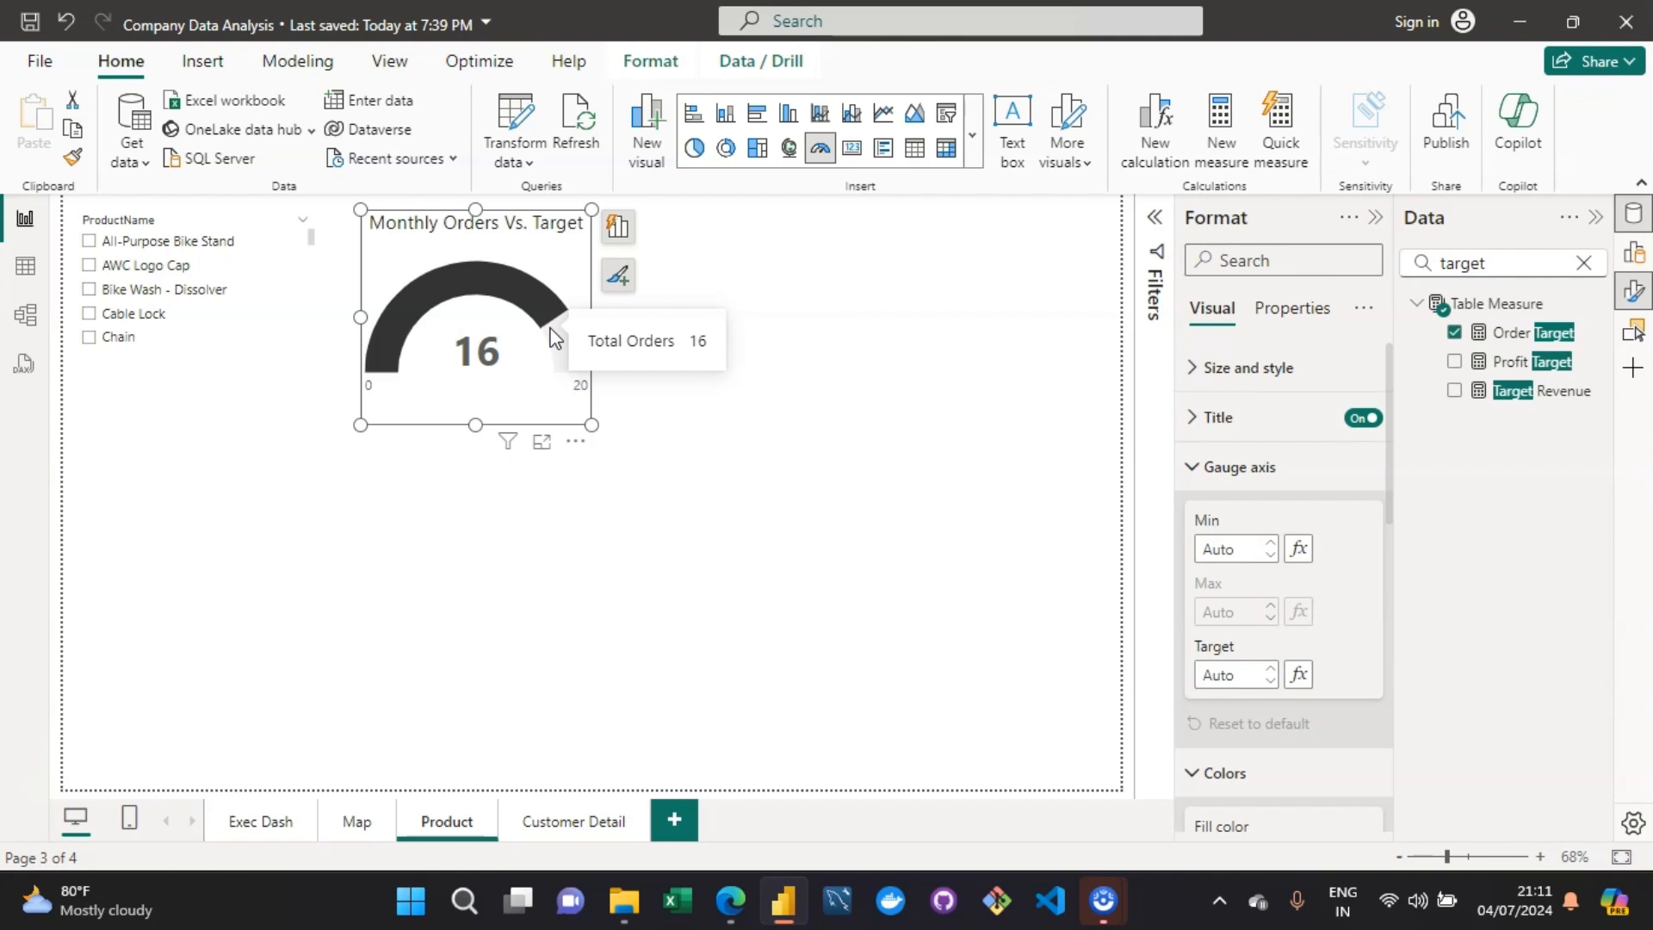
key(ctrl+c)
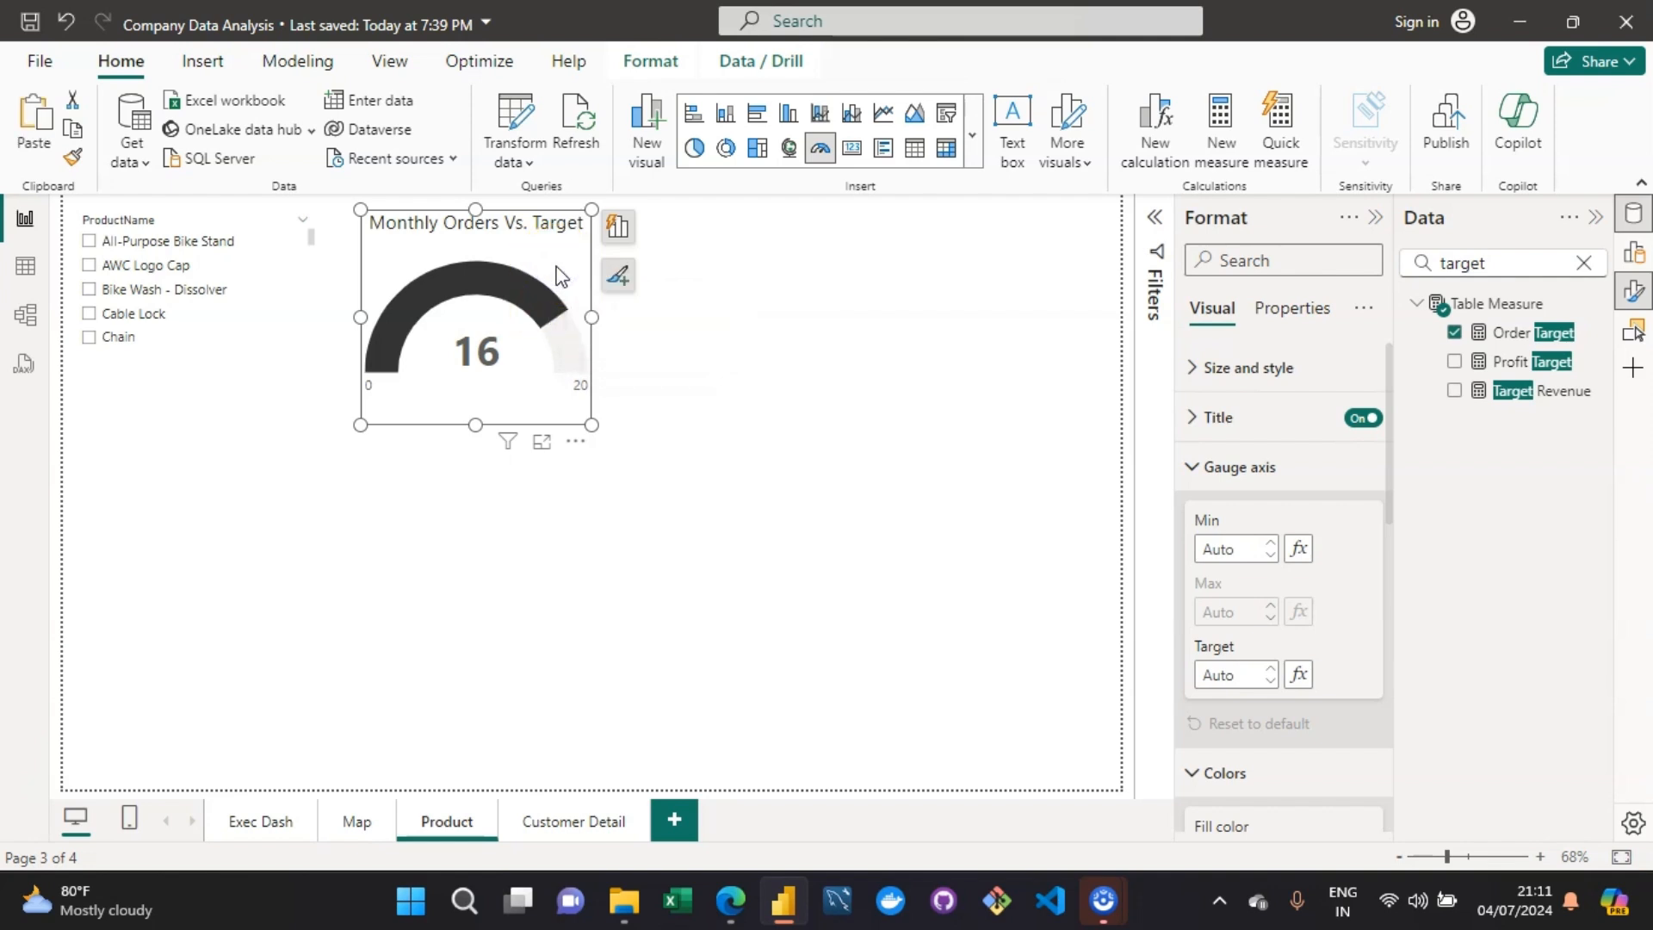
key(ctrl+v)
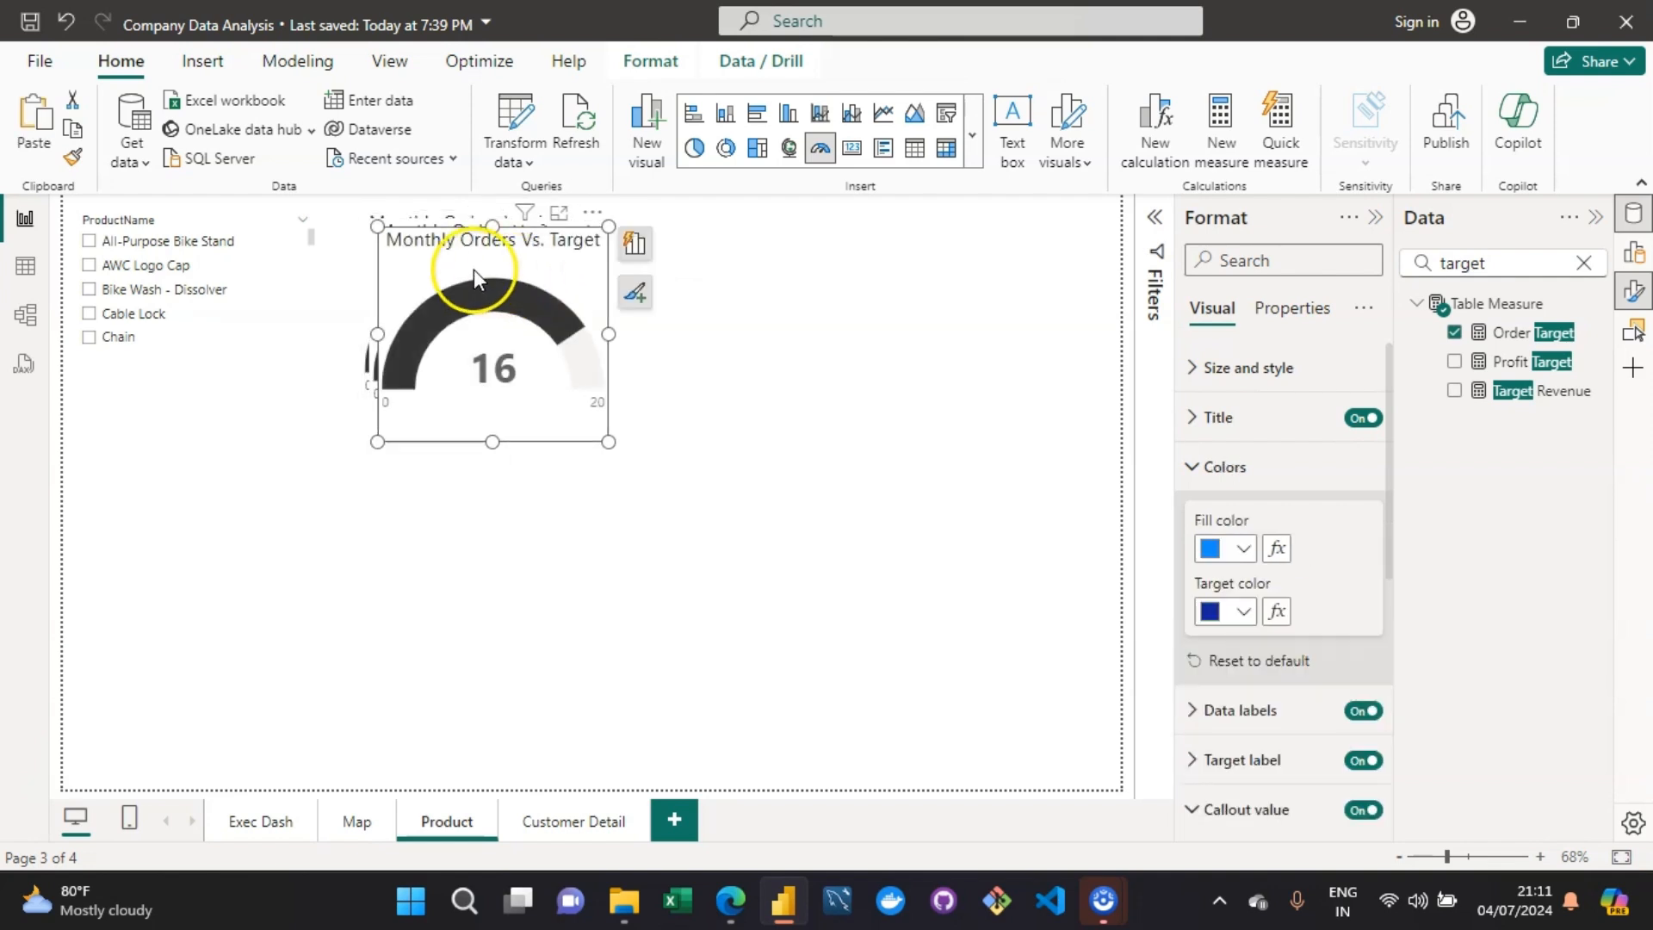
drag(447, 266, 954, 259)
click(457, 266)
drag(610, 257, 697, 246)
drag(897, 258, 886, 251)
Step: Change the middle gauge's title to "Monthly Revenue Vs. Target"
click(652, 251)
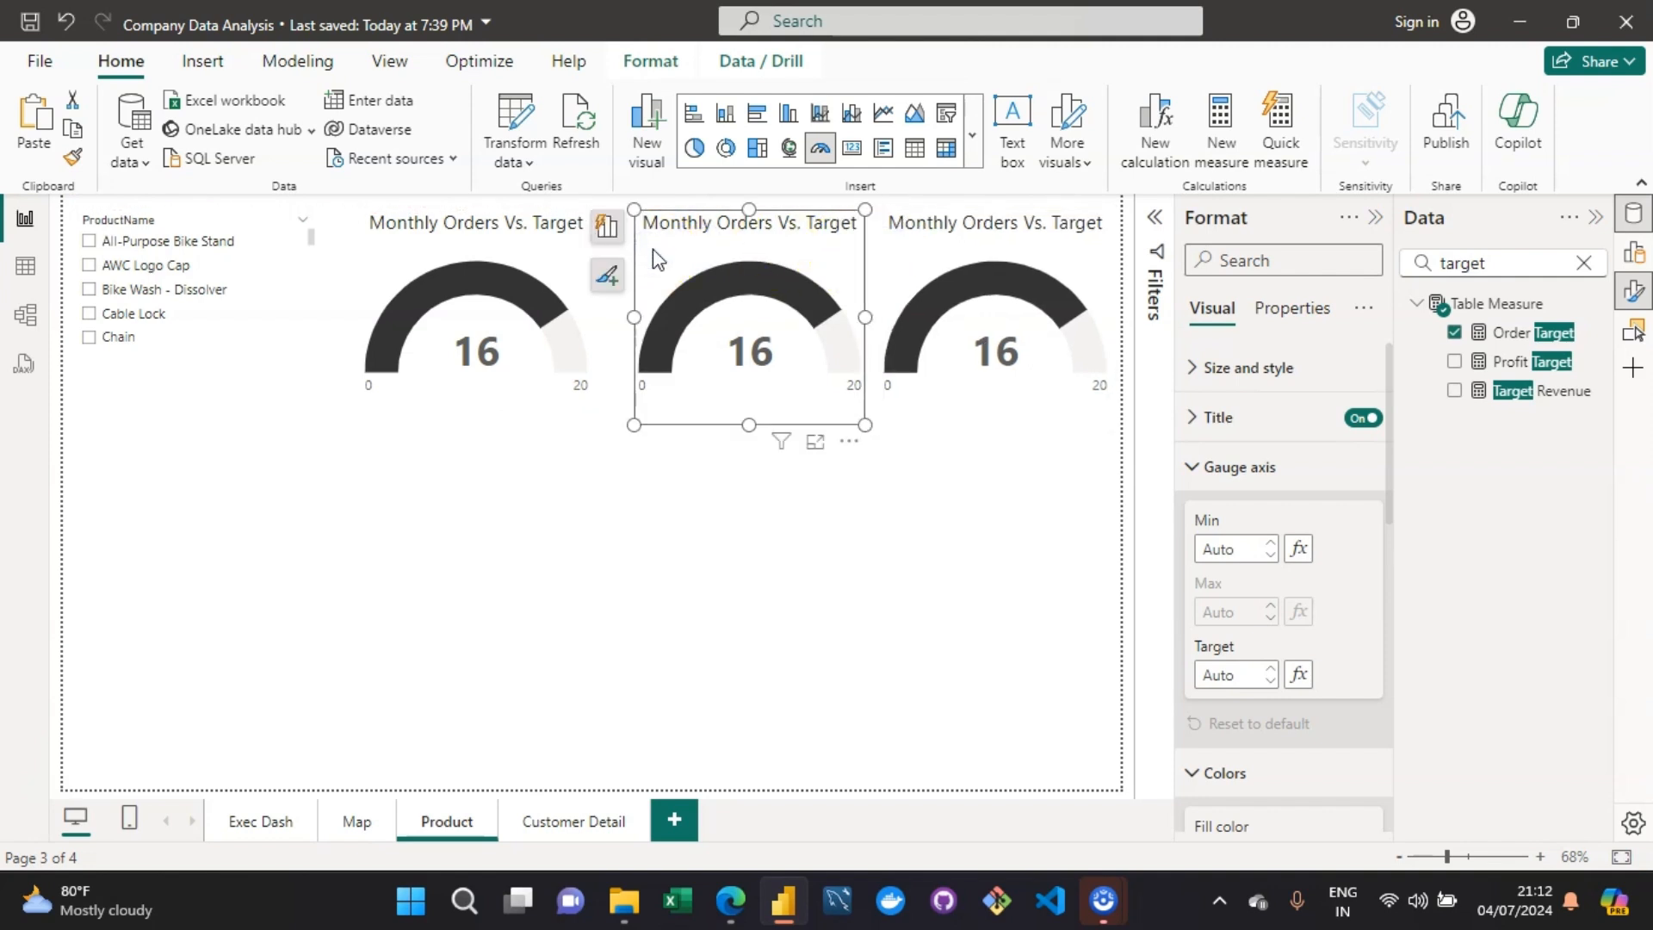
click(1204, 418)
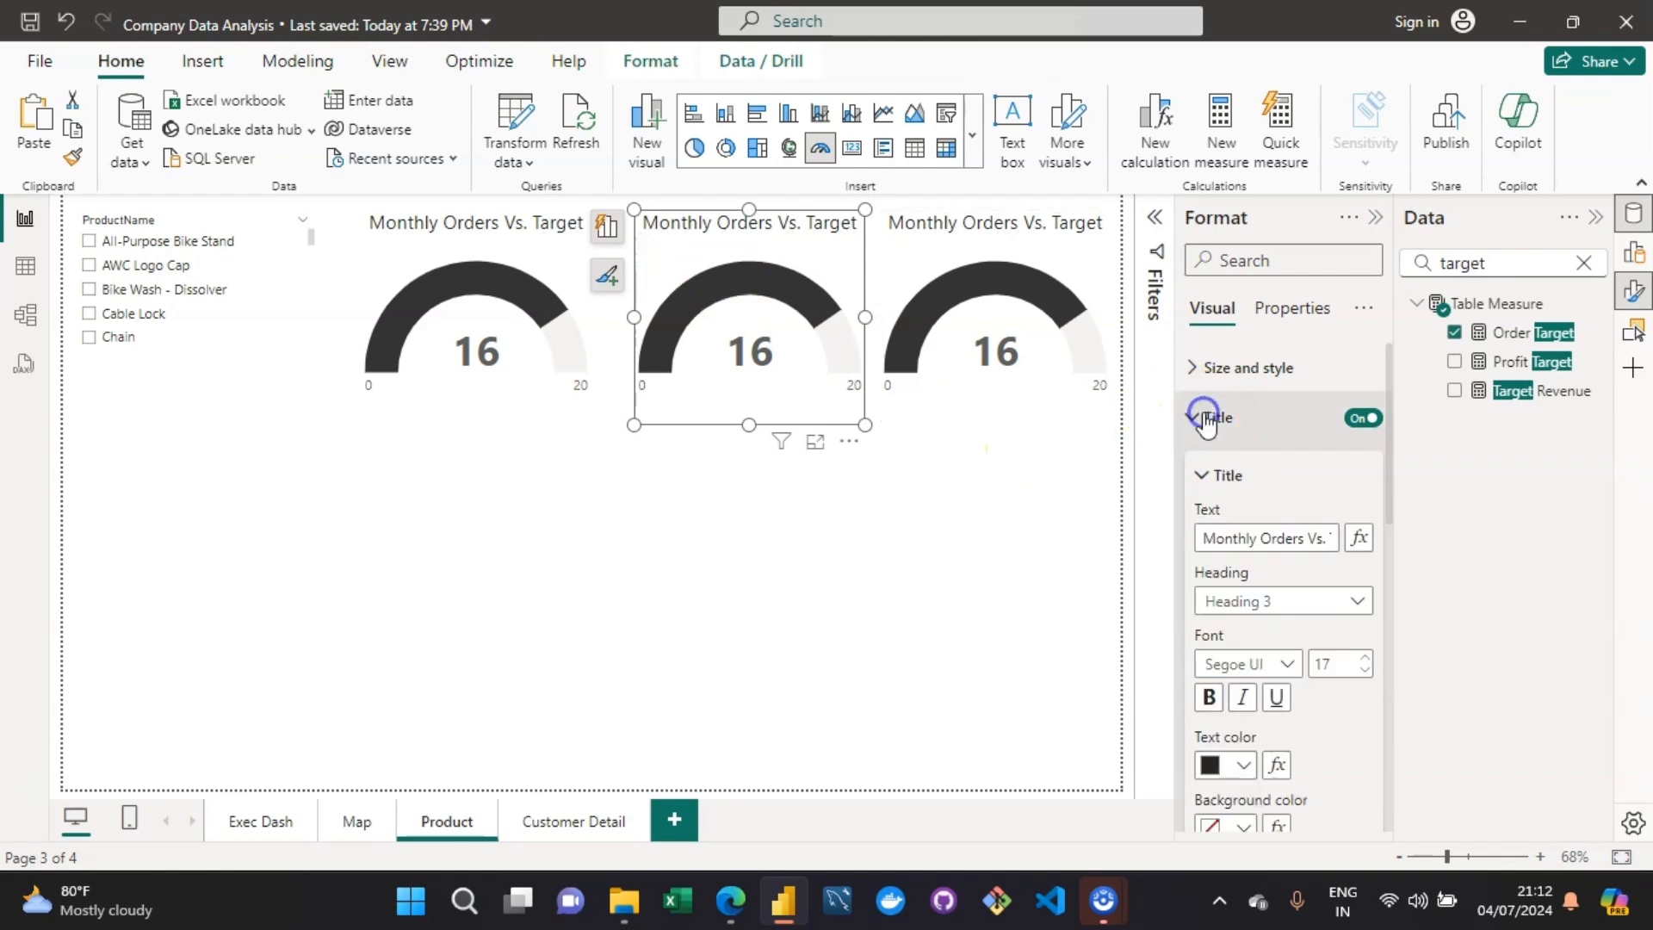
click(1304, 547)
key(BackSpace)
key(BackSpace)
key(BackSpace)
key(BackSpace)
key(BackSpace)
key(BackSpace)
text(Revenue)
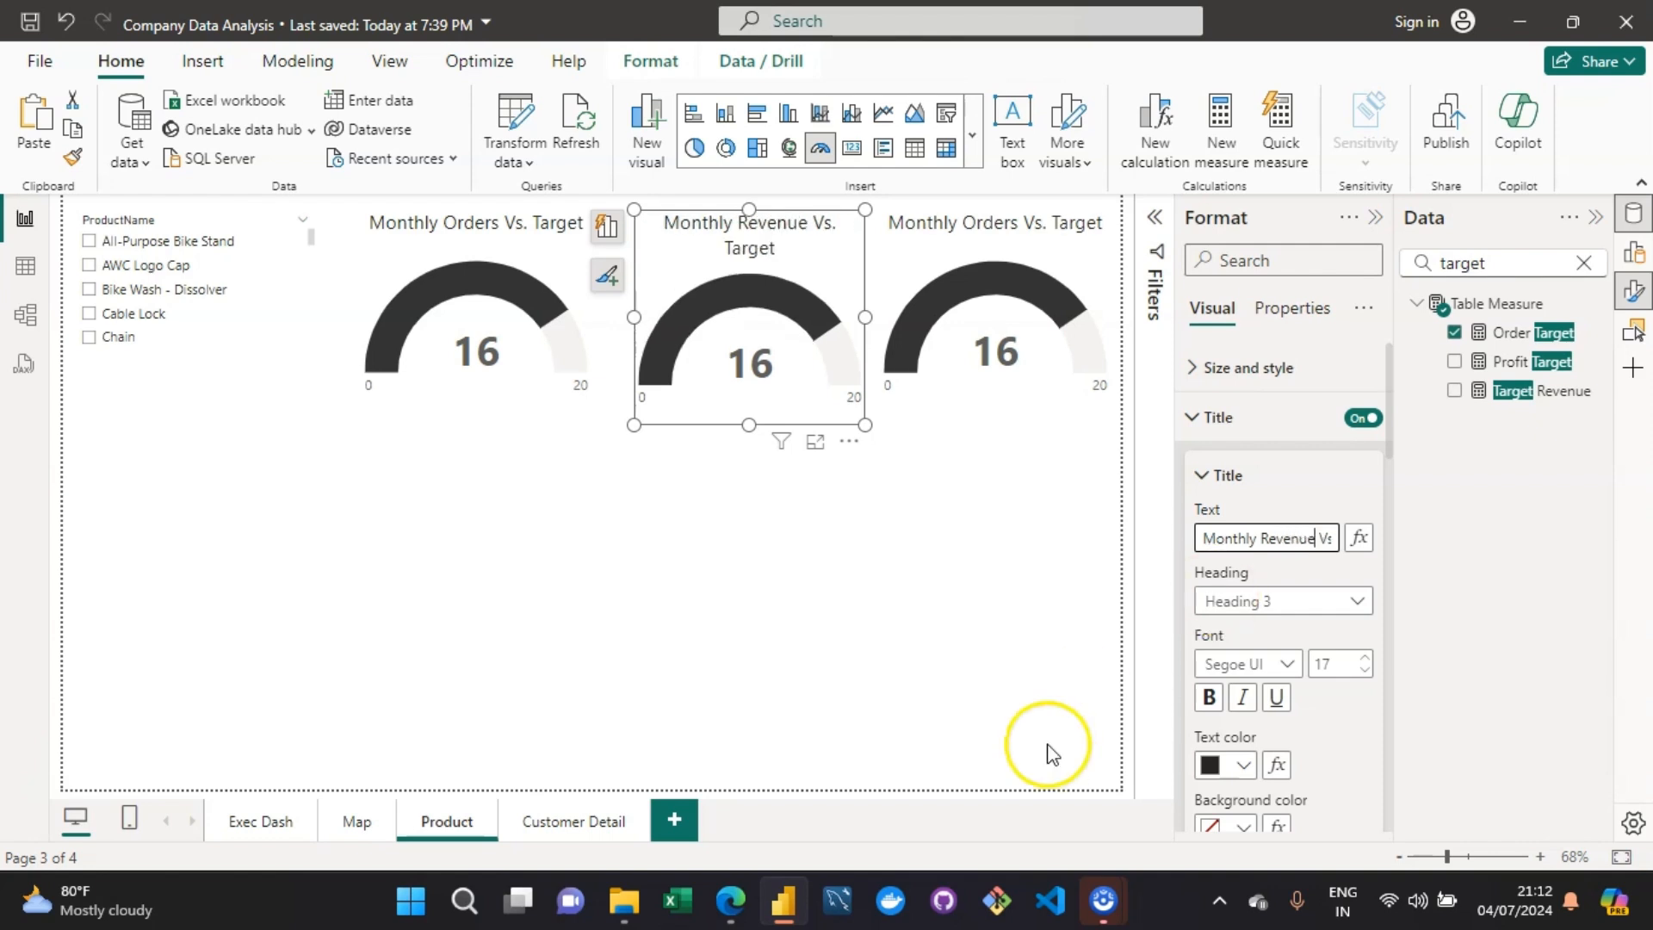
Step: Change the third gauge's title to "Monthly Profit Vs. Target"
click(911, 262)
click(1305, 538)
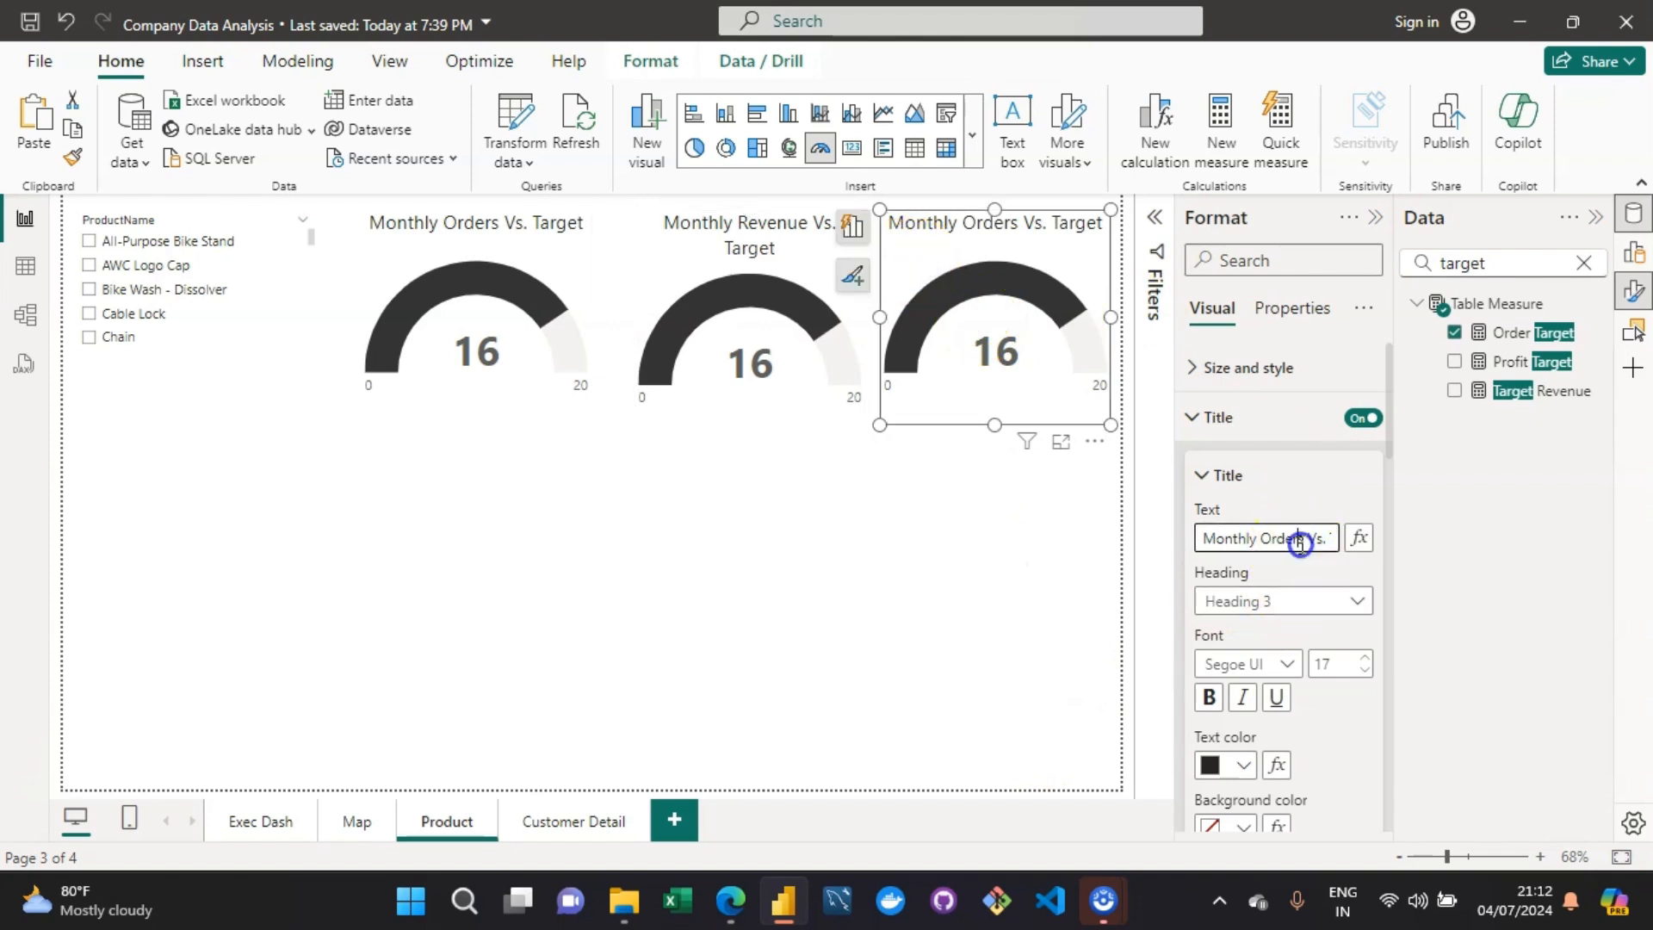
key(BackSpace)
key(BackSpace)
key(BackSpace)
key(BackSpace)
key(BackSpace)
key(BackSpace)
text(Profit)
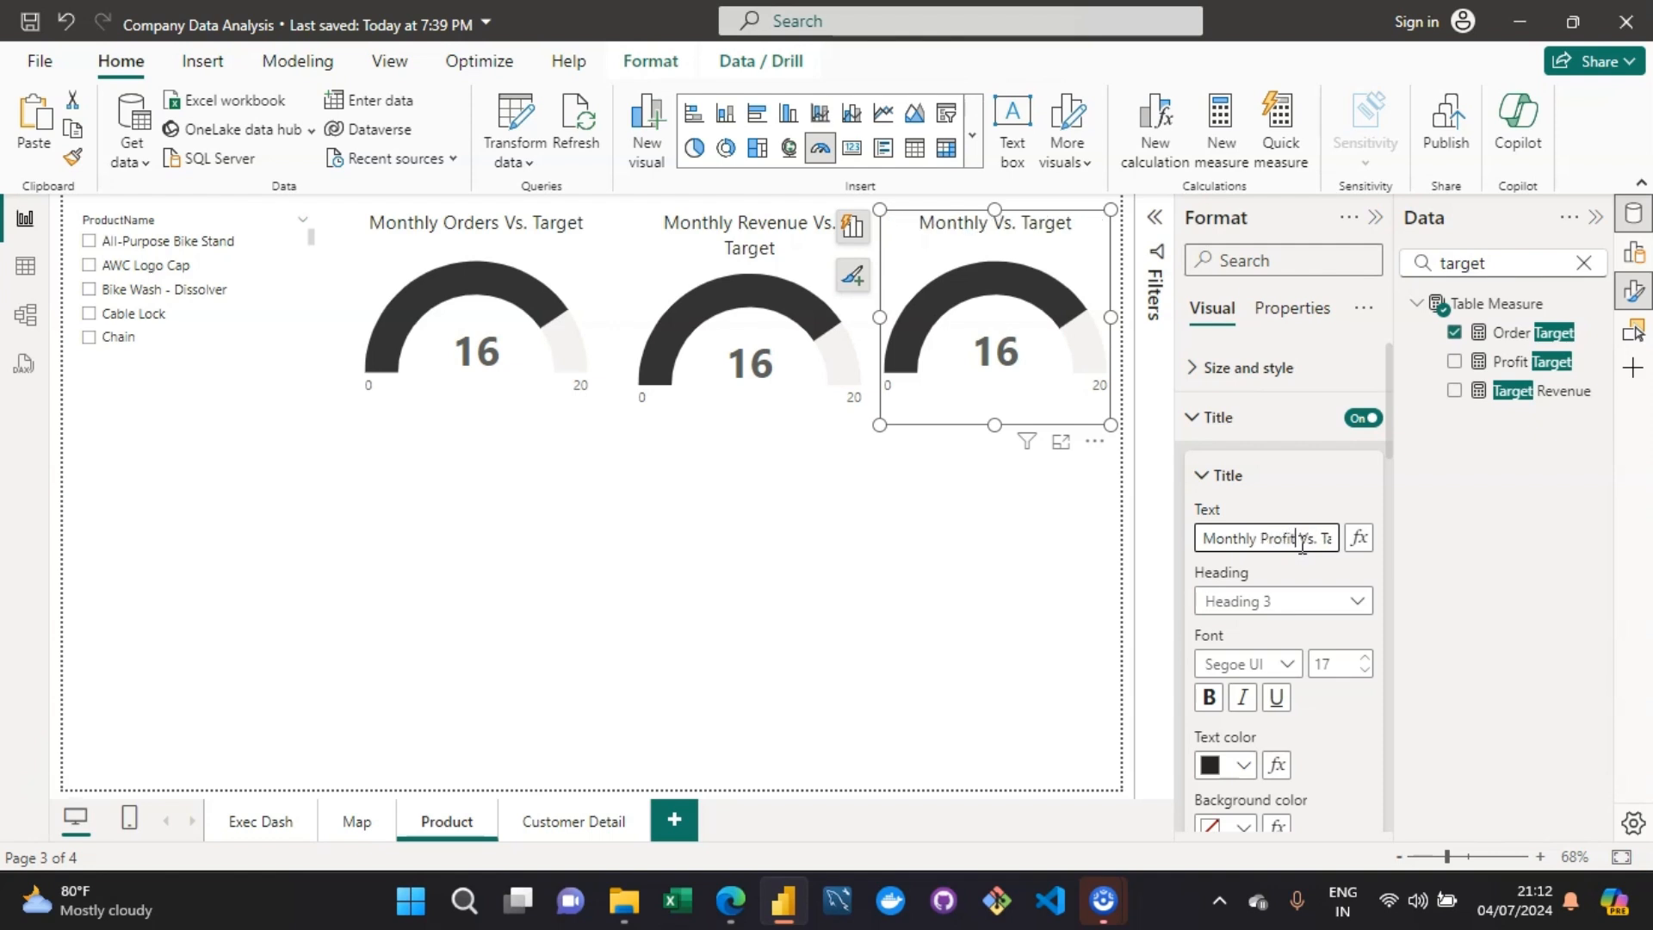
Step: Shorten the revenue gauge slightly from its lower edge and set its title font size to 16
click(679, 284)
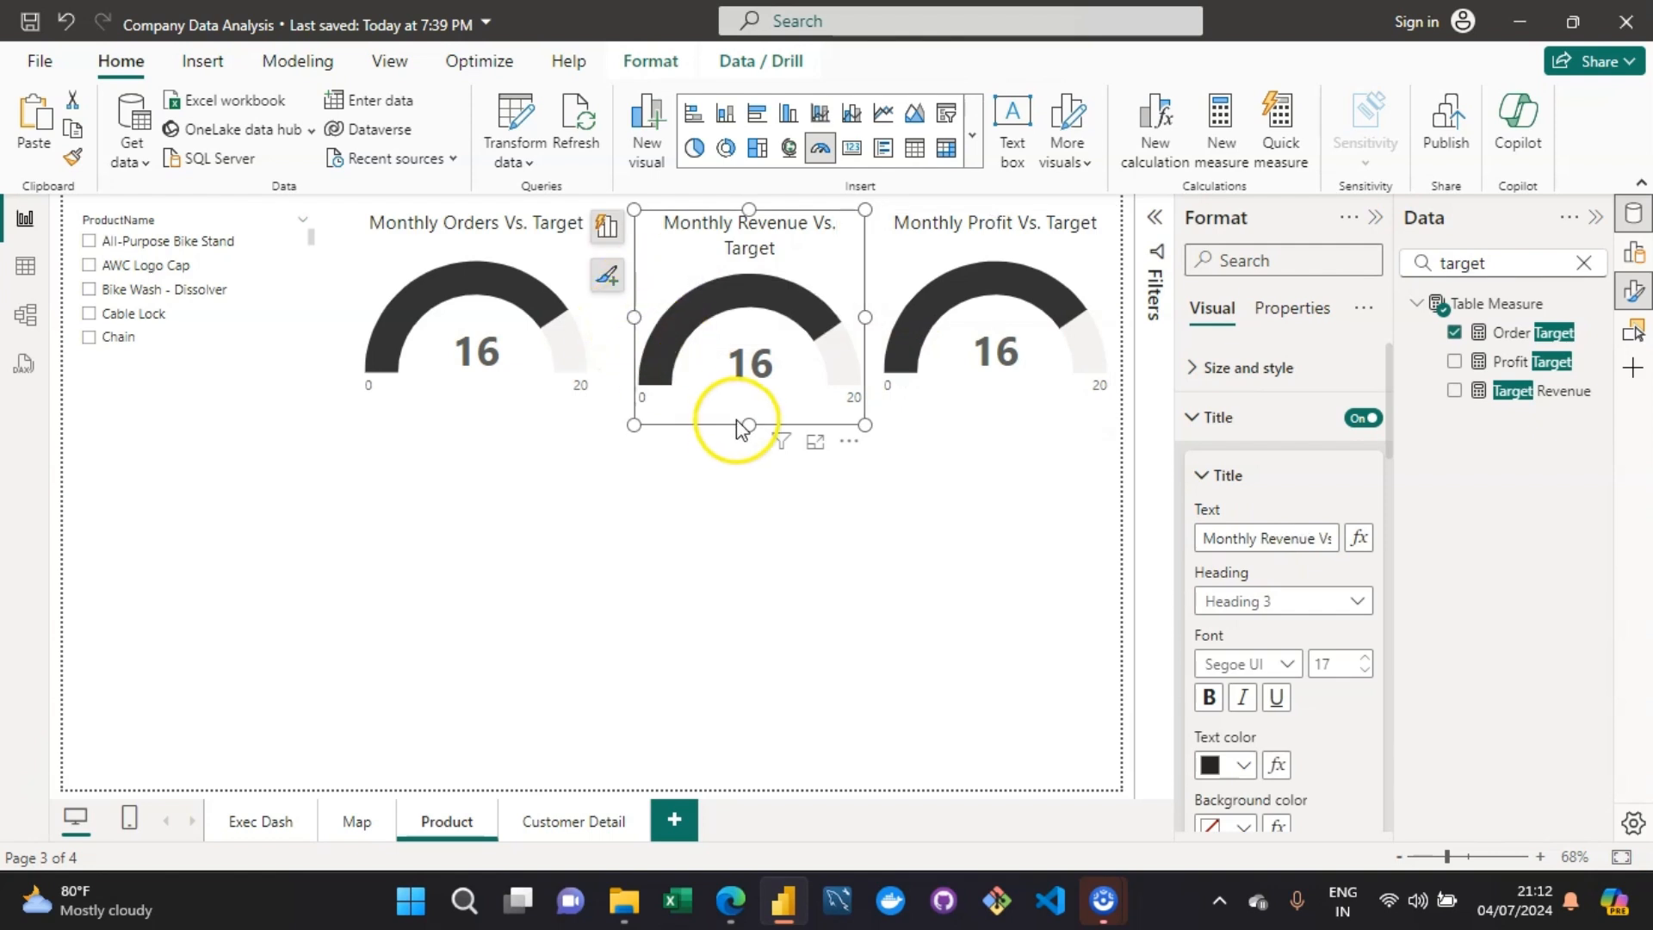
drag(744, 425, 747, 419)
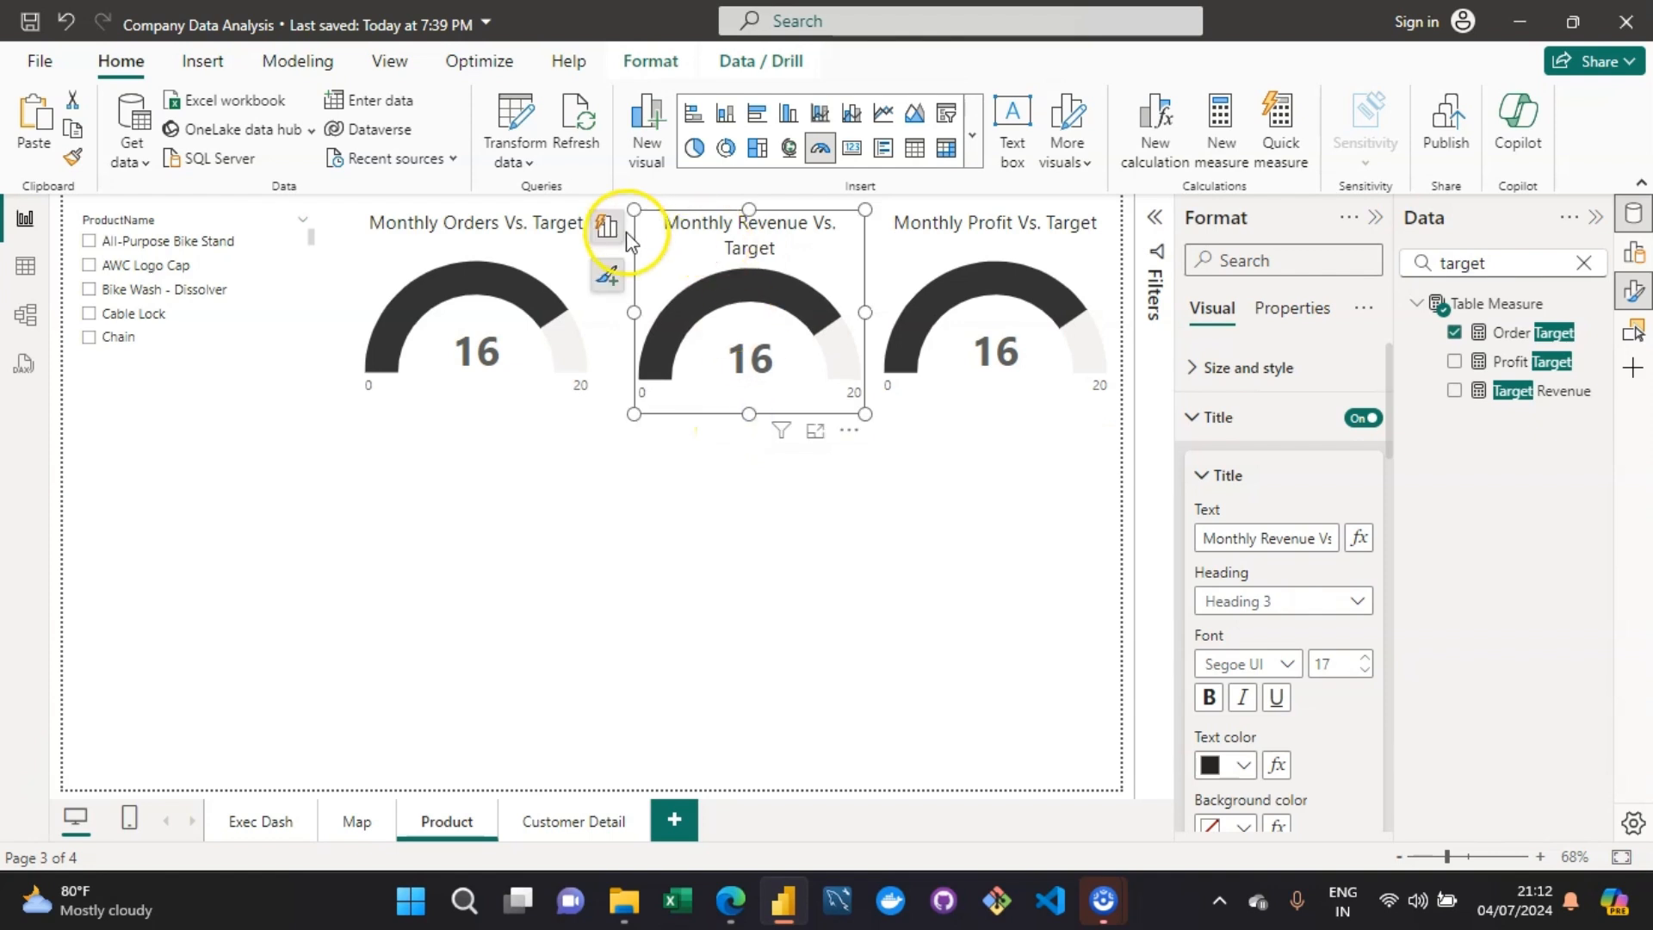
click(545, 227)
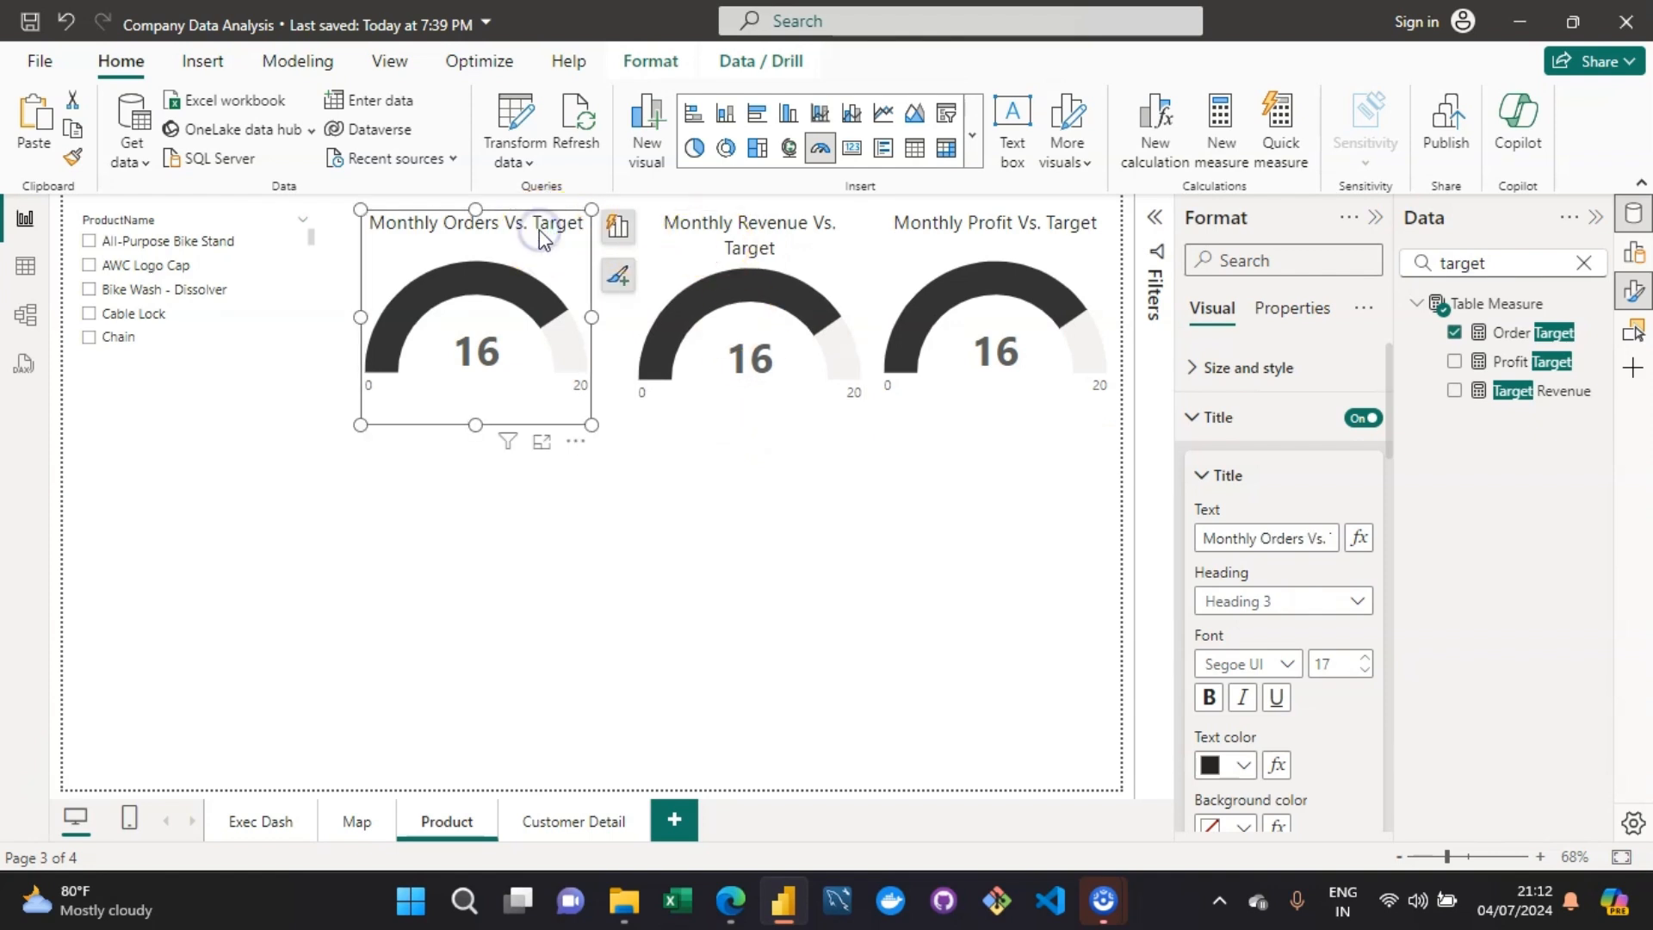
click(676, 243)
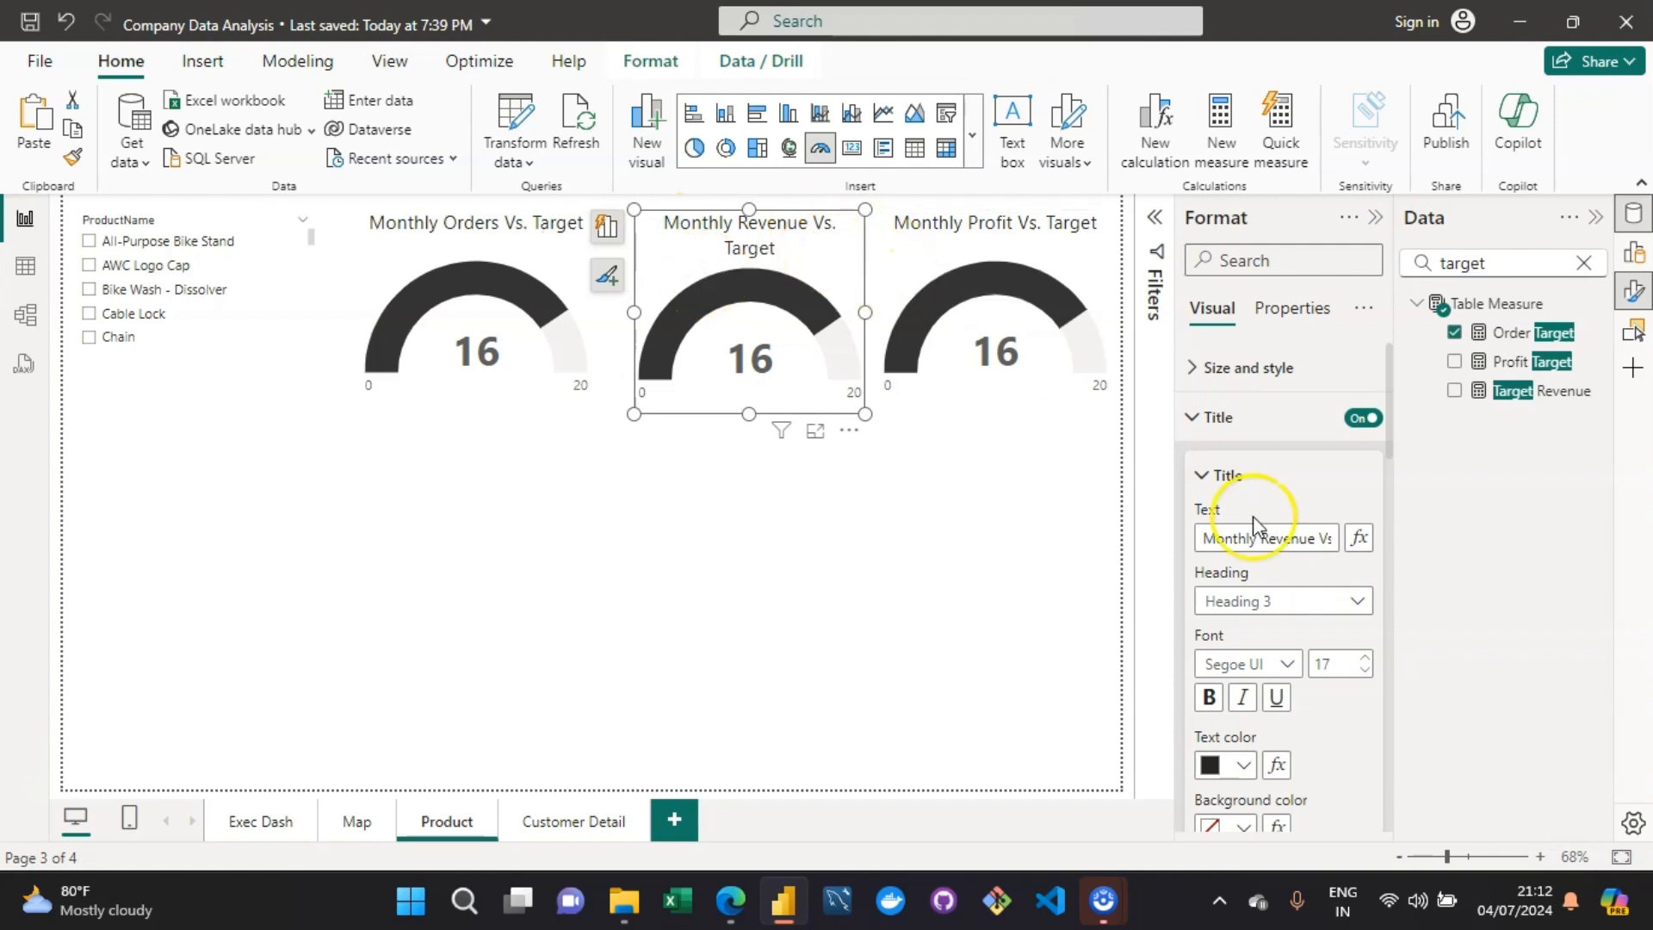
click(1365, 671)
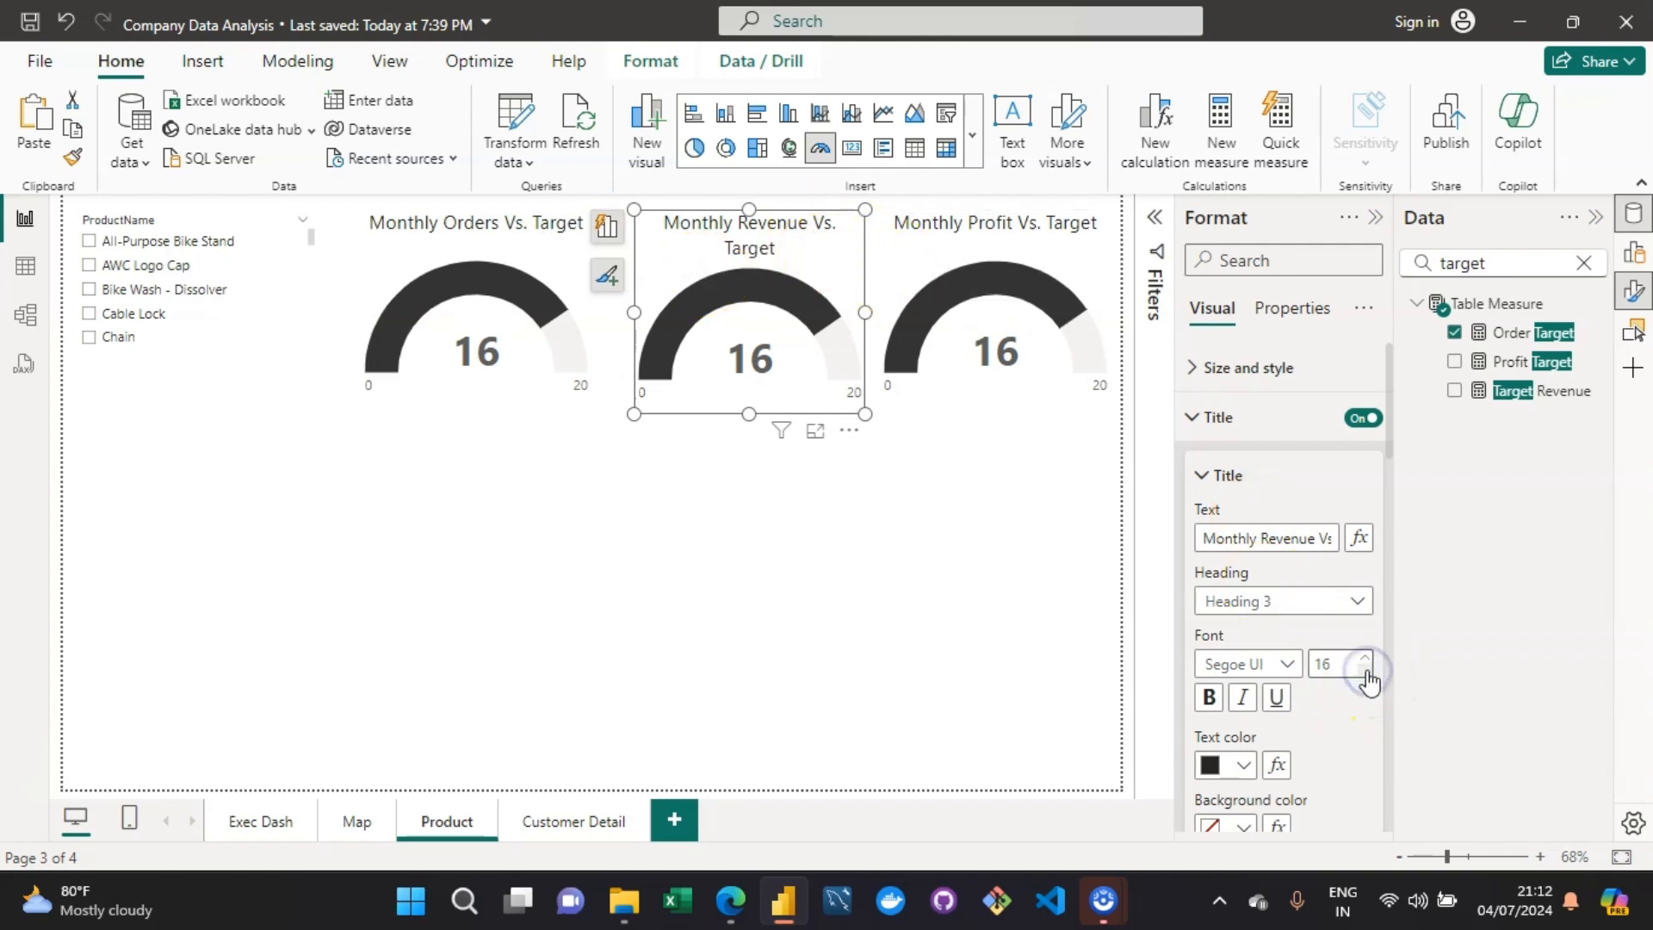
click(797, 513)
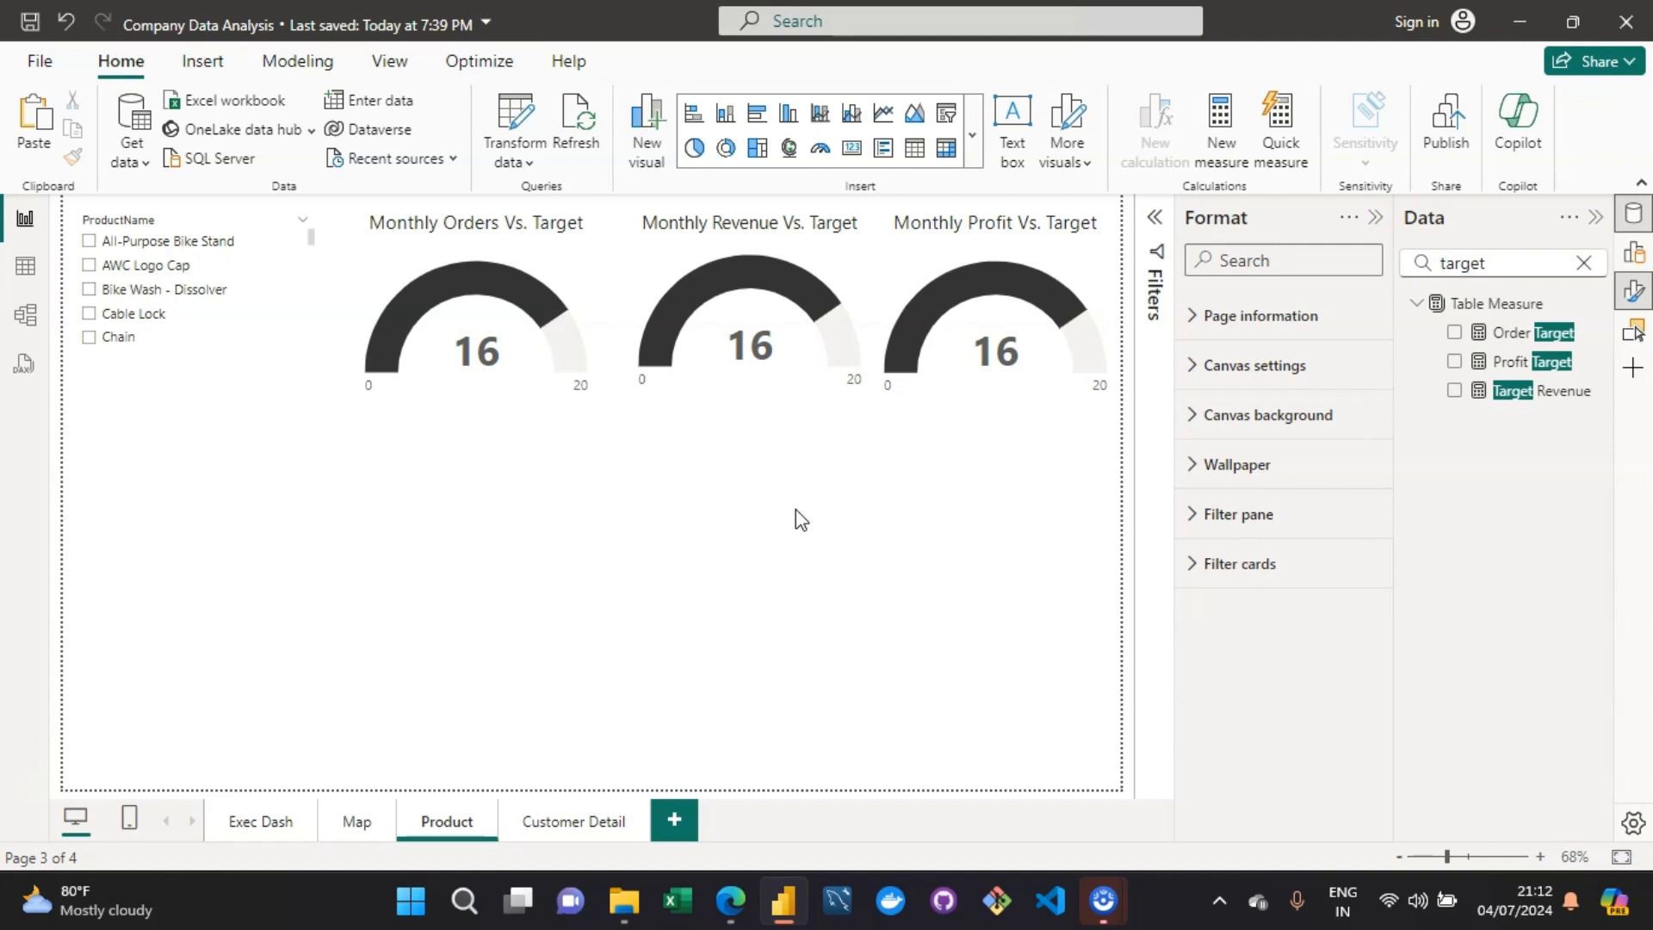
Step: Replace Total Orders with the Total Revenue measure as the revenue gauge's value
click(652, 267)
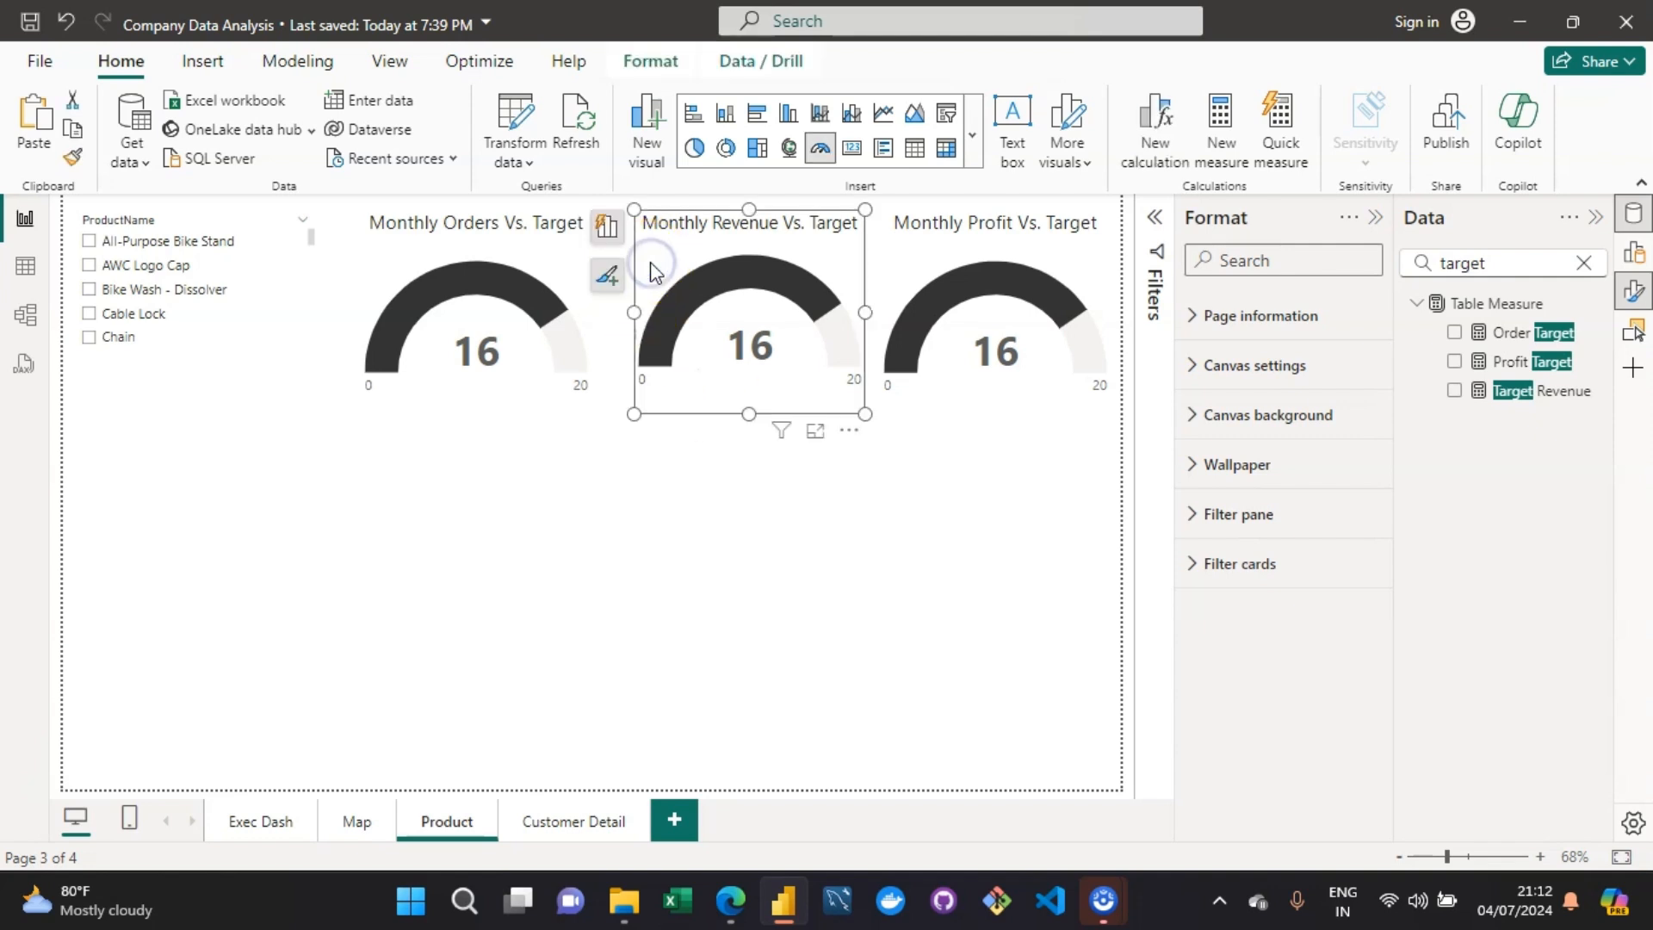
click(606, 229)
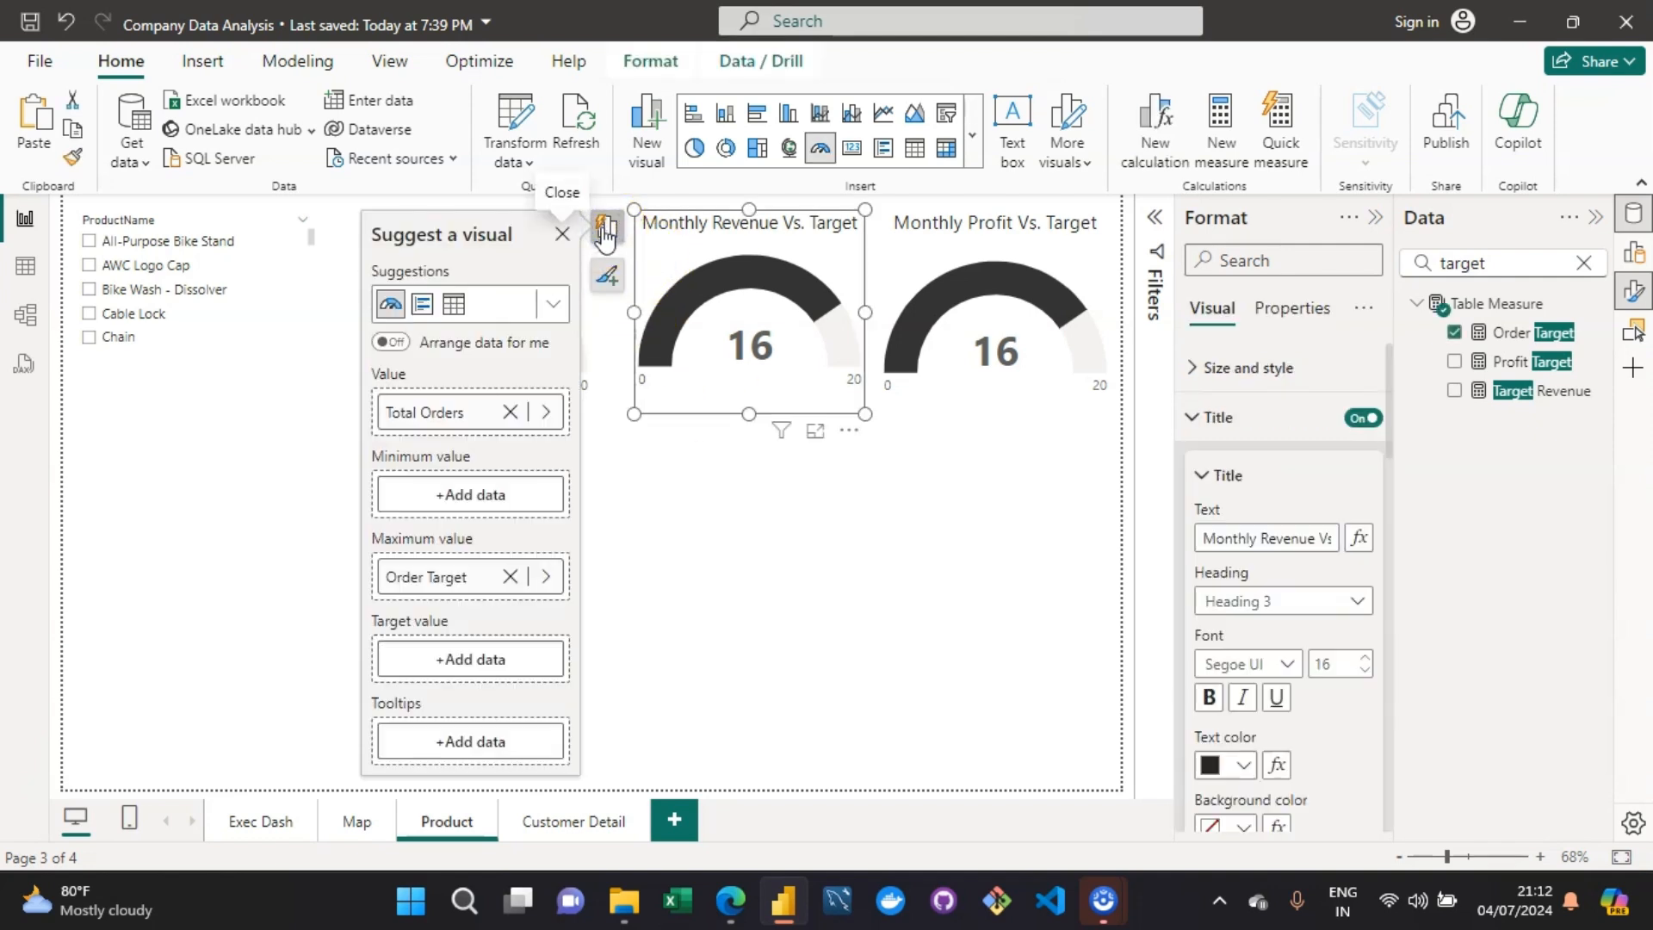
click(515, 416)
click(522, 421)
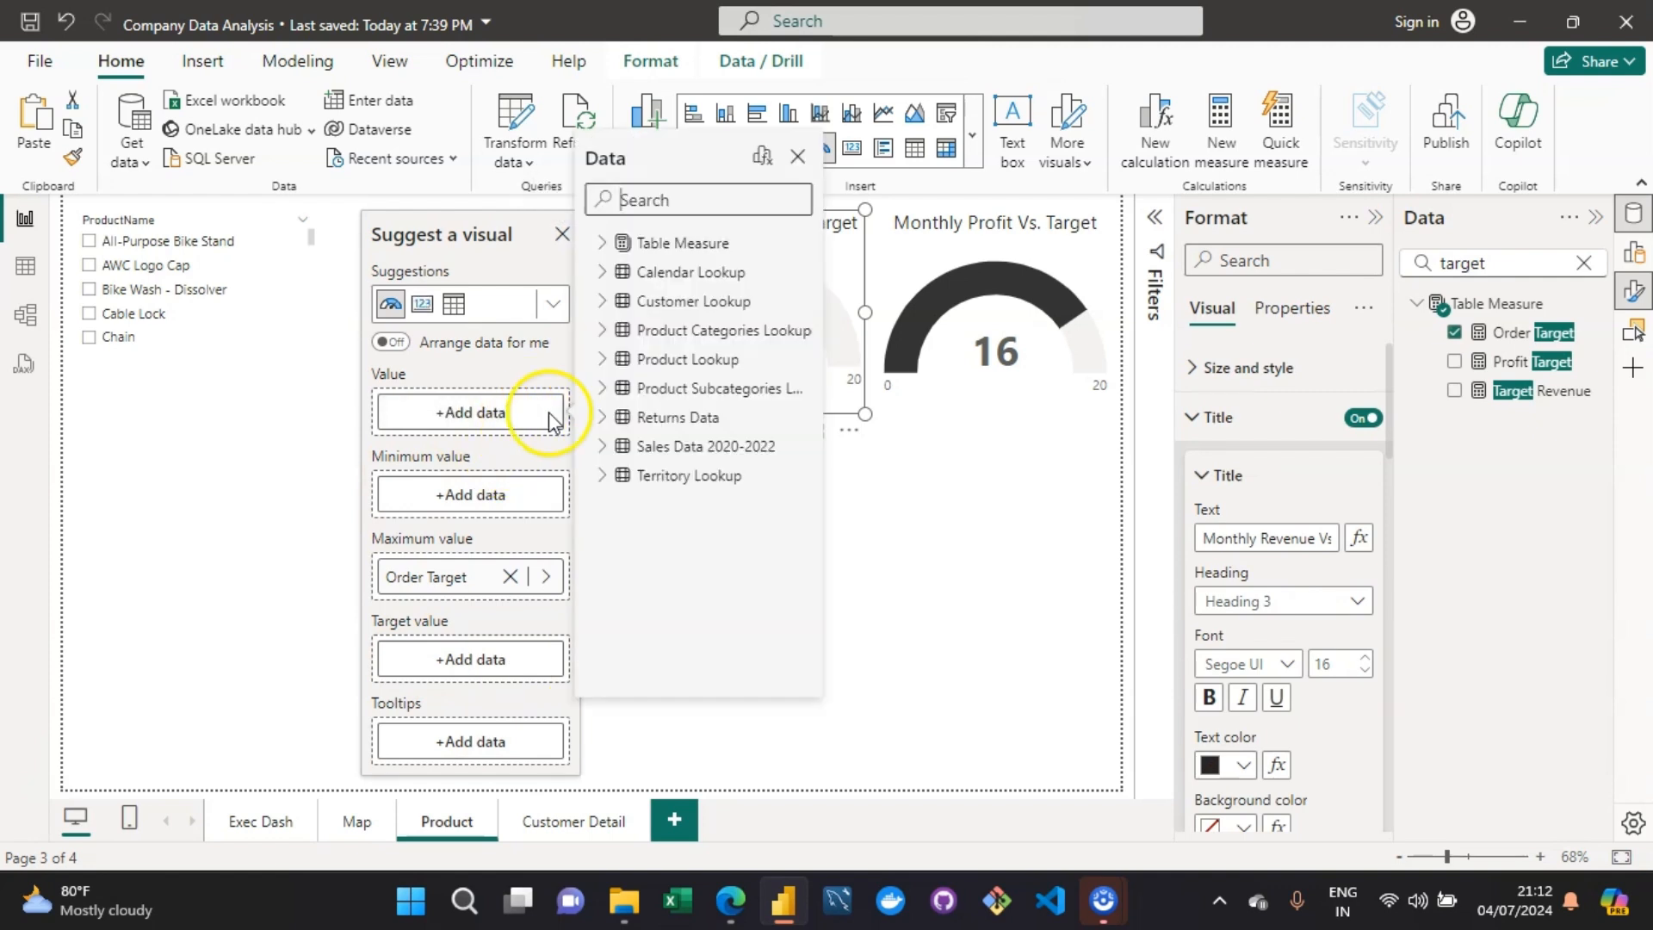
text(total re)
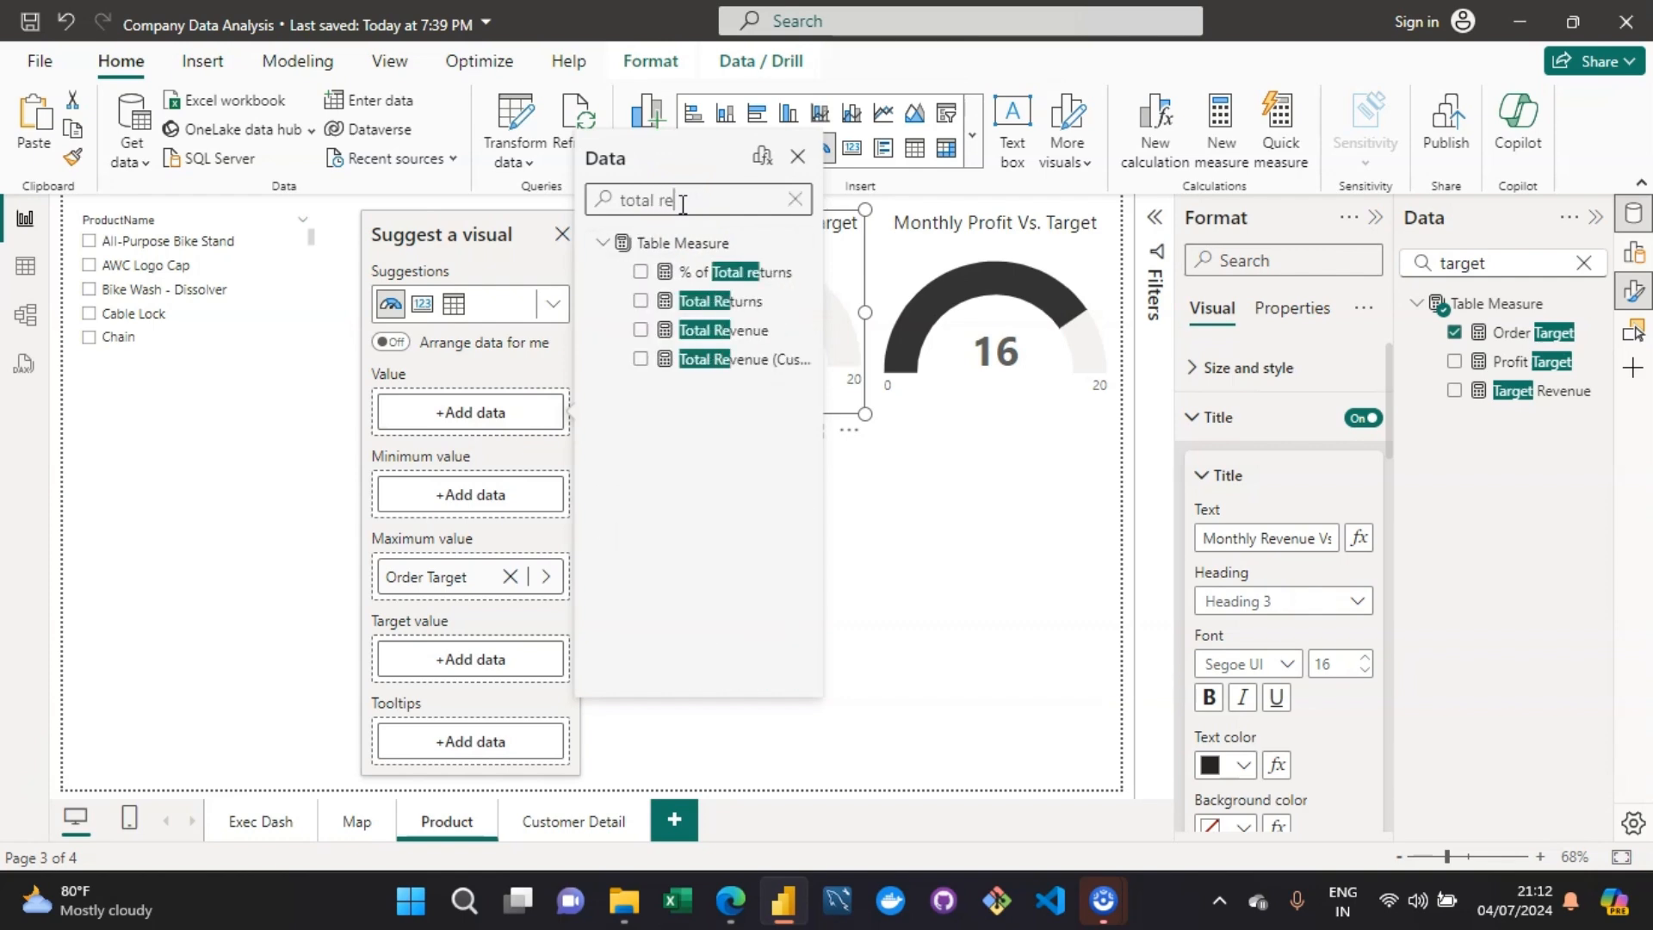
click(641, 330)
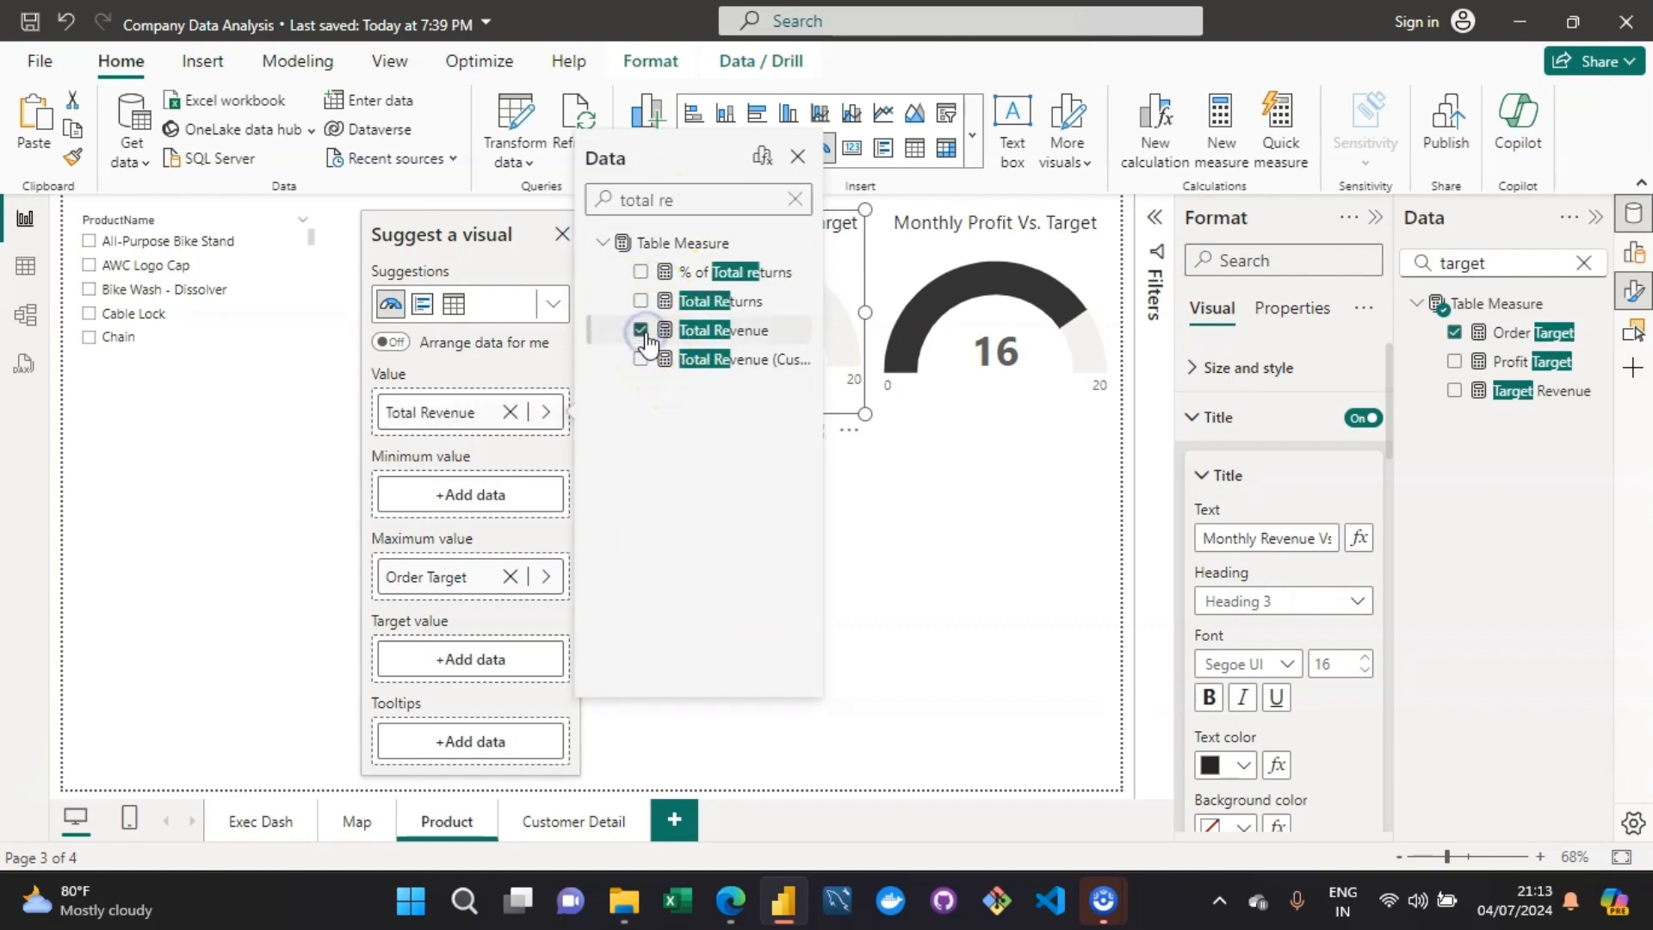
Step: Replace Order Target with the Target Revenue measure as the revenue gauge's maximum value
click(510, 577)
click(515, 579)
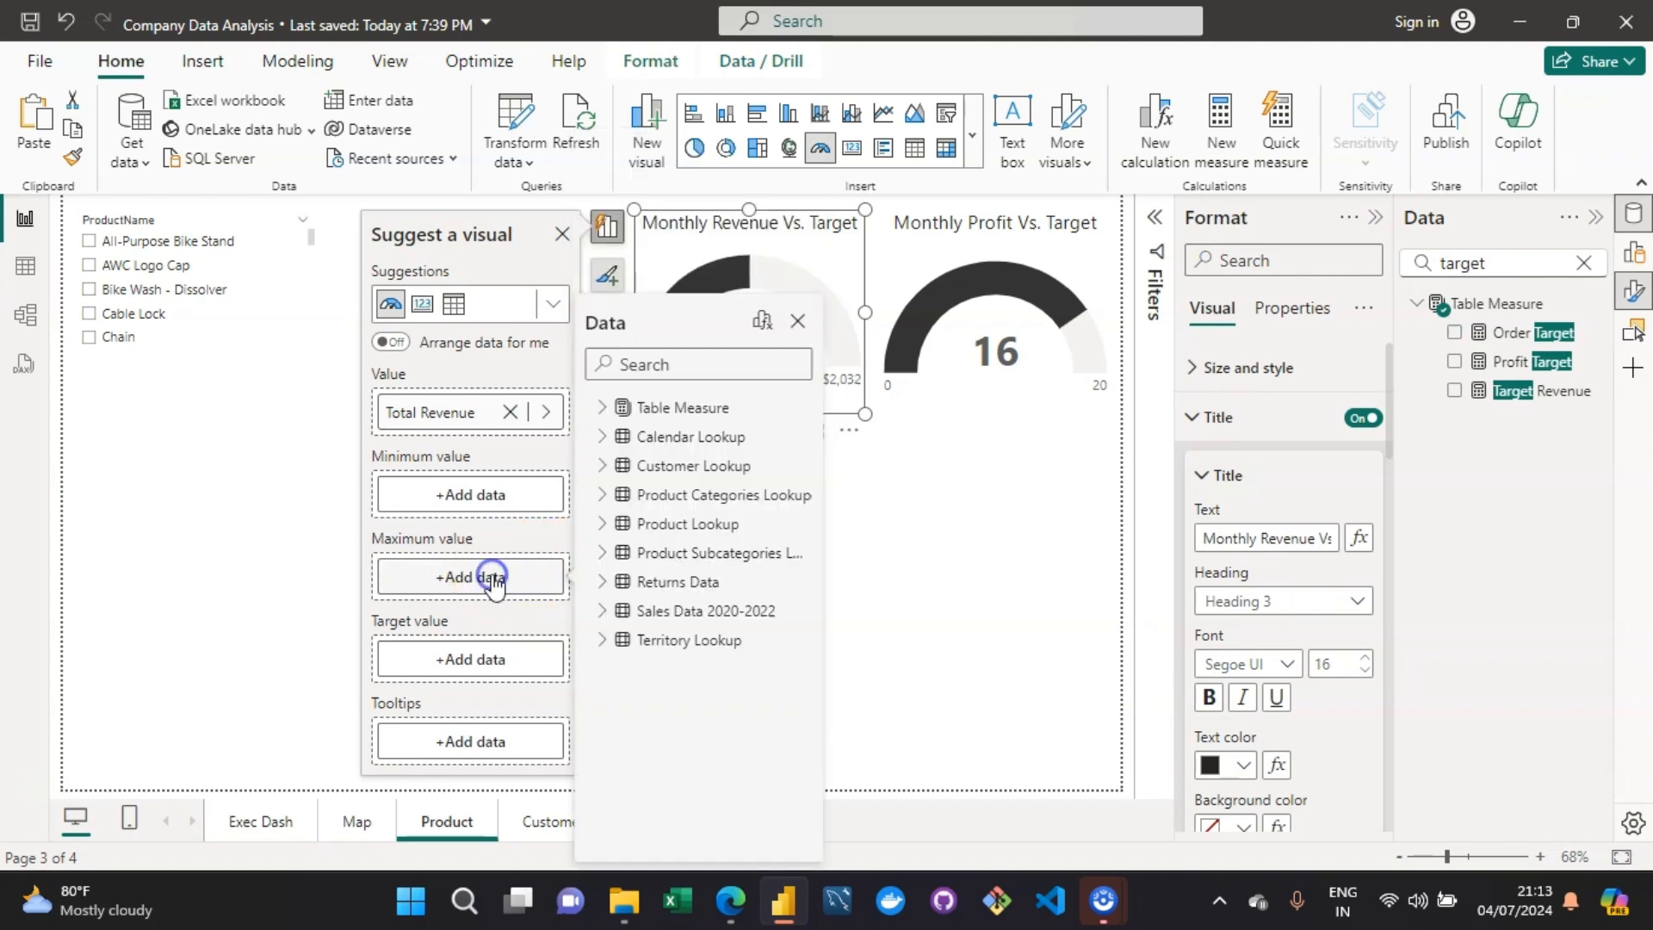
click(690, 371)
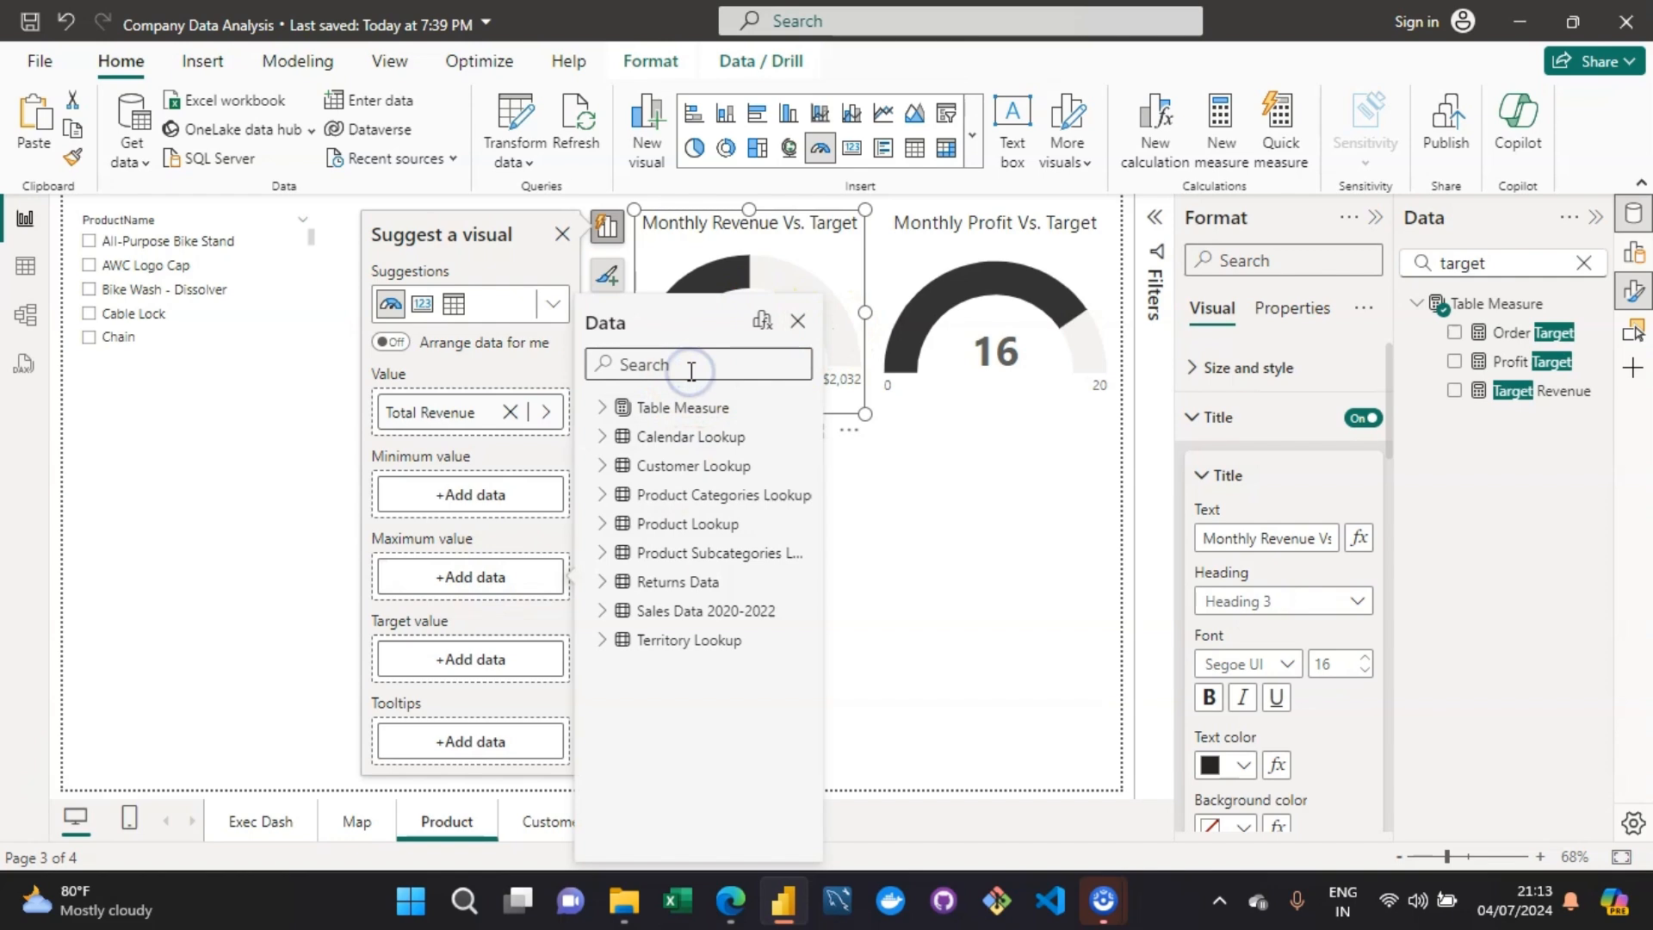
text(target)
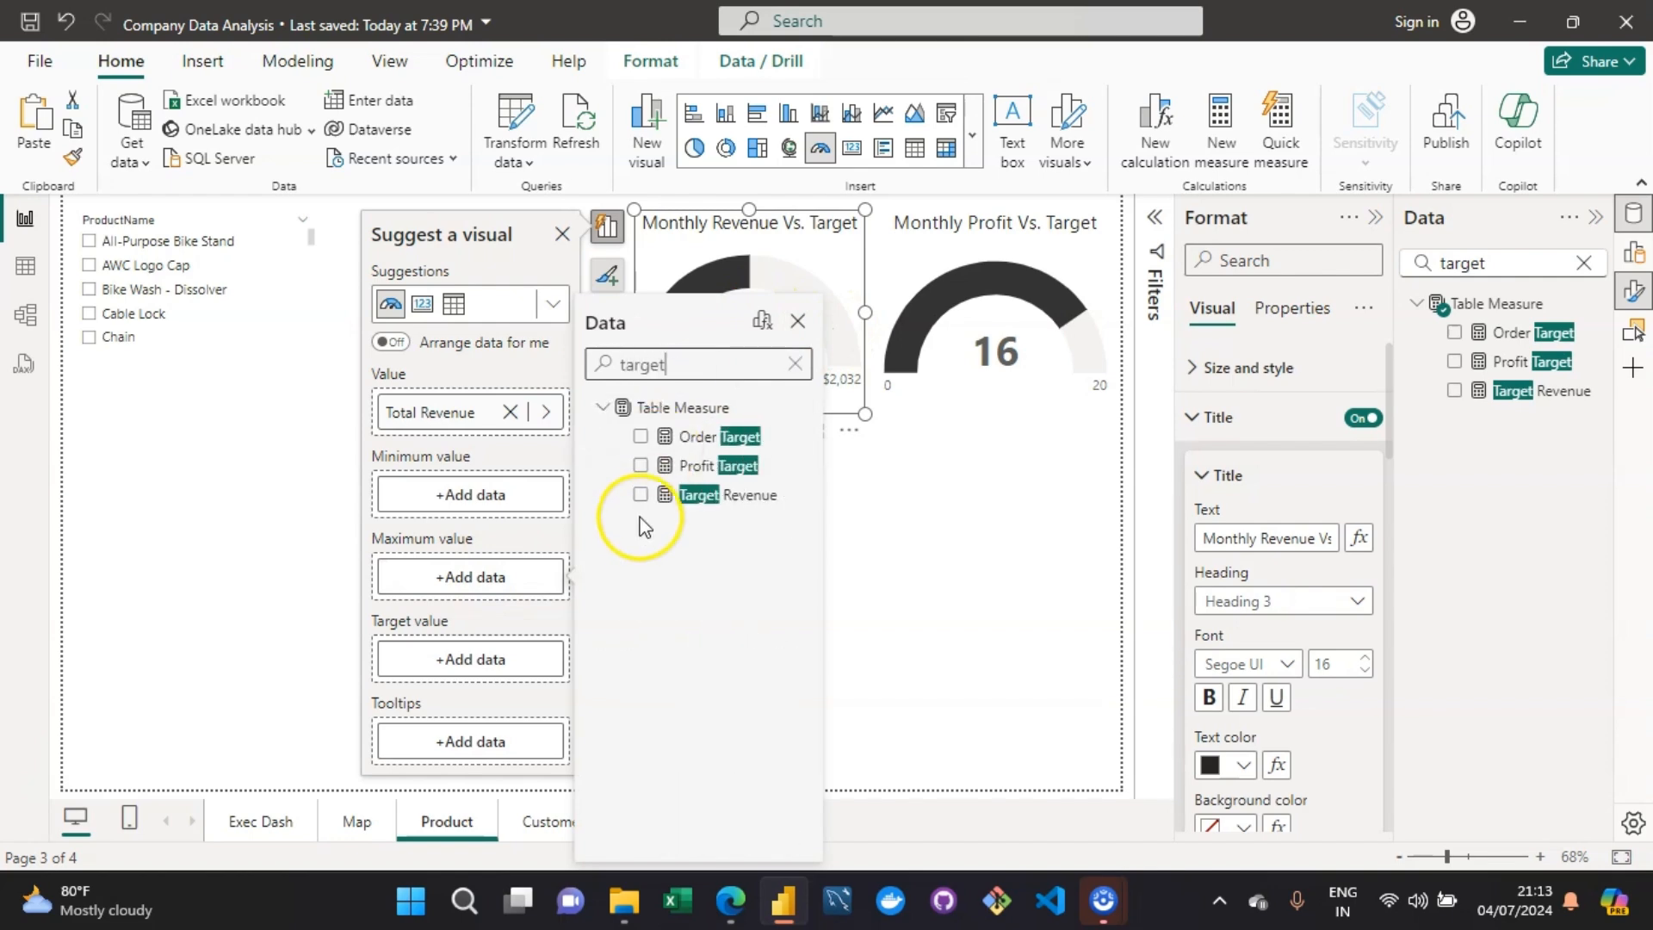
click(641, 496)
click(940, 506)
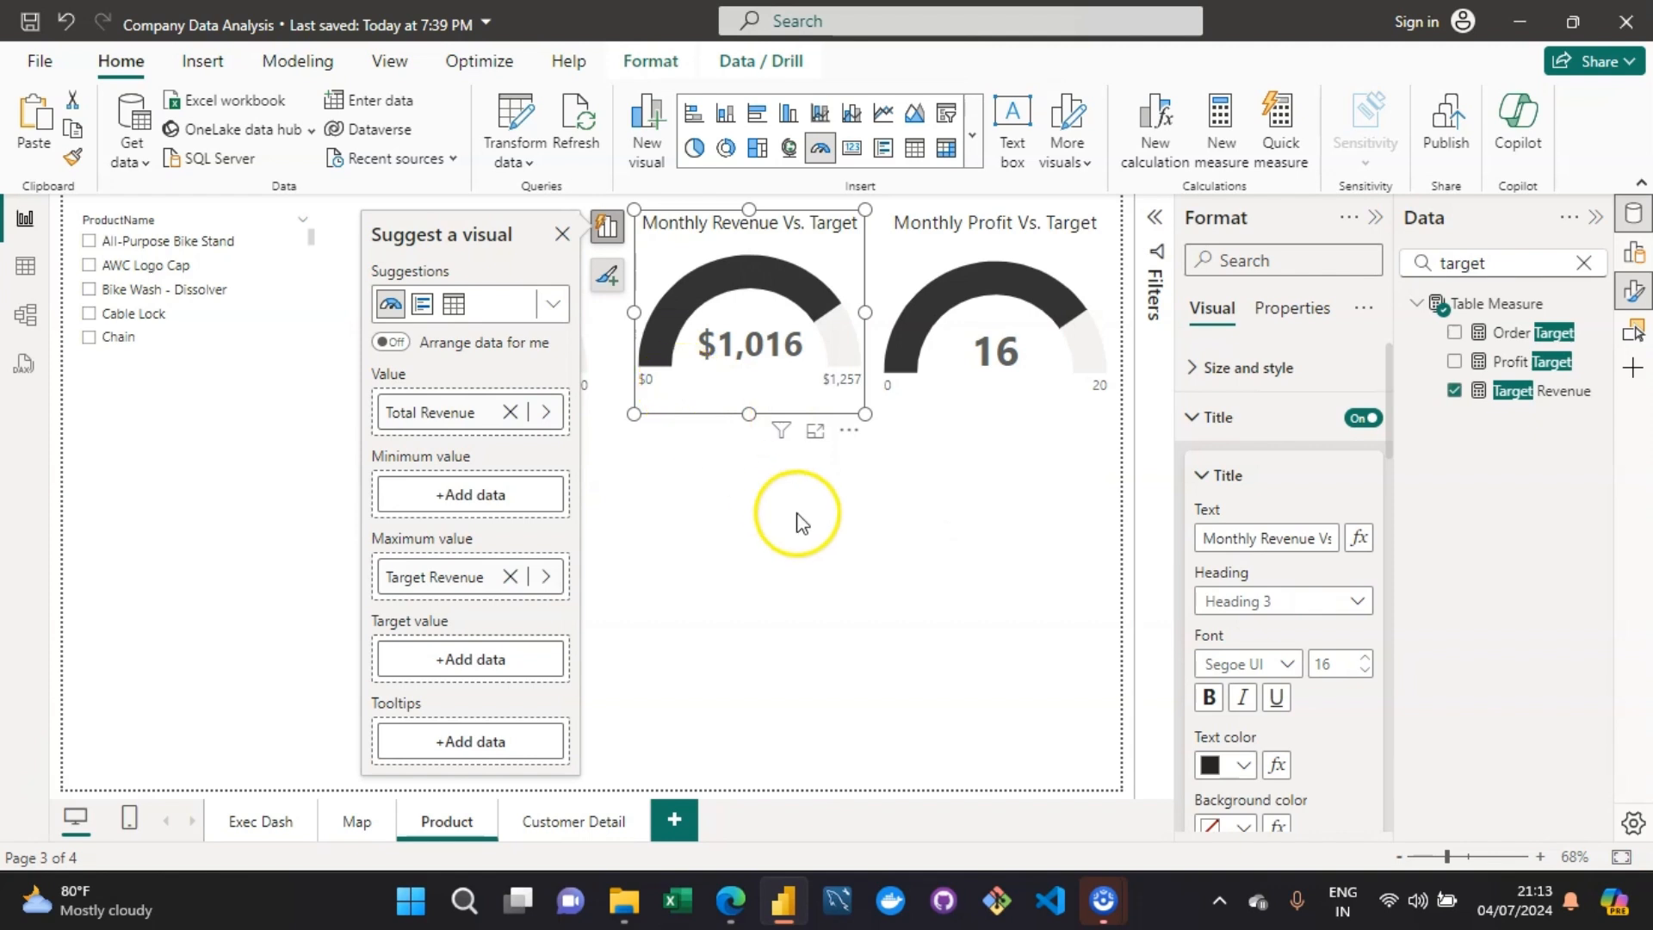
click(686, 520)
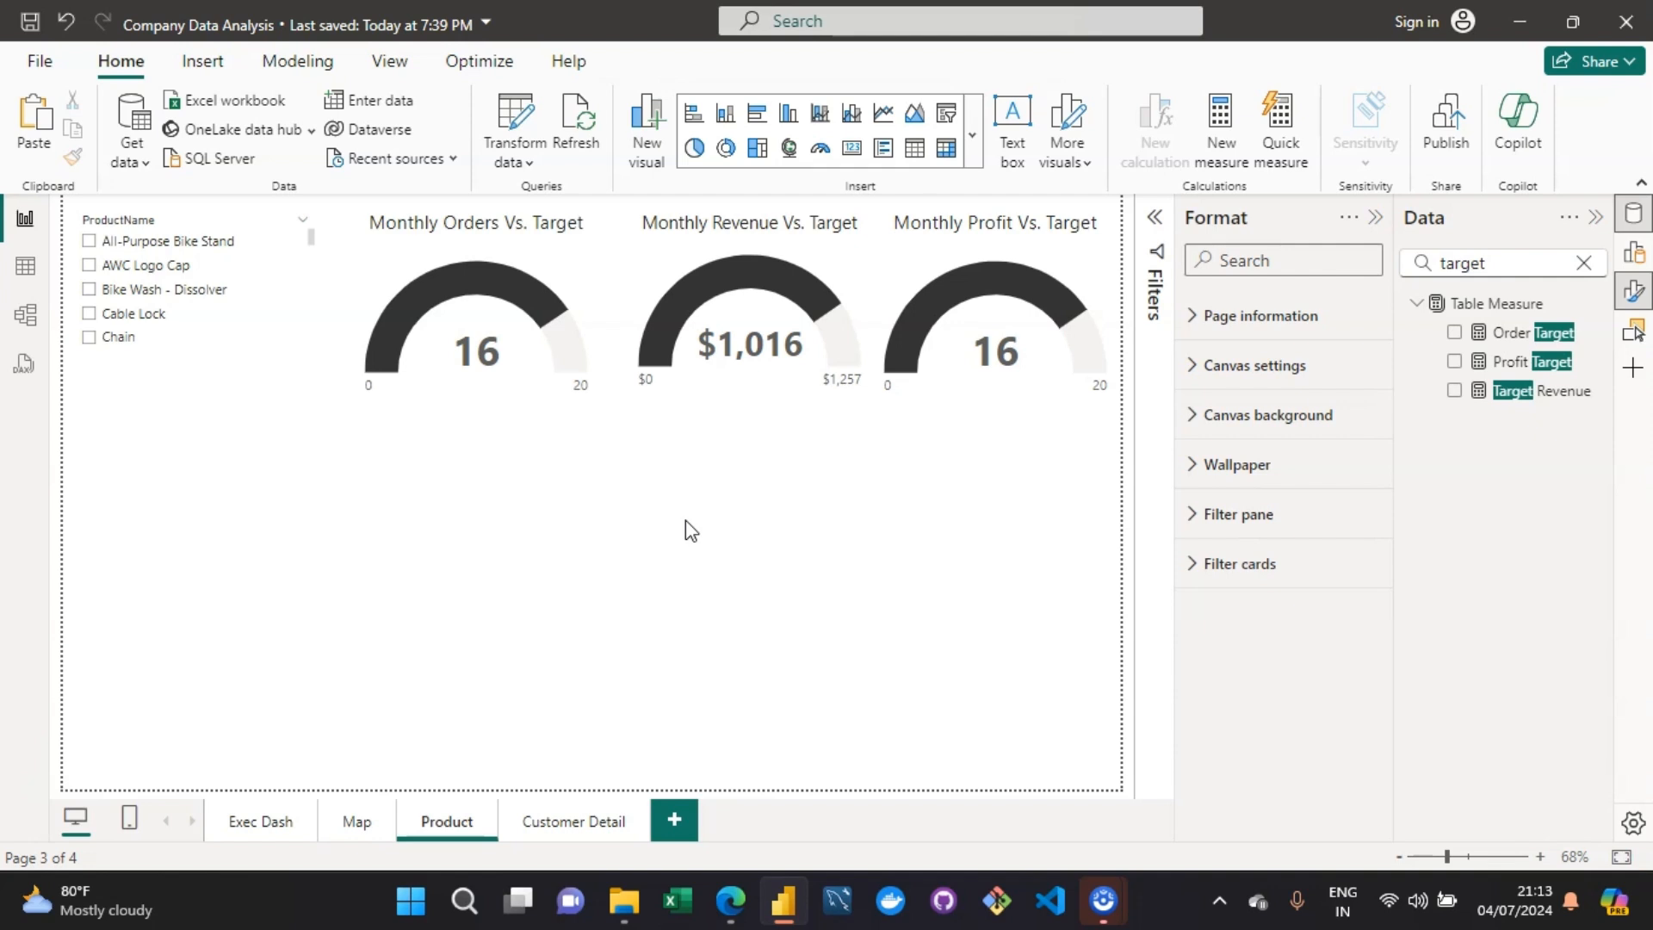
Step: Shorten the profit gauge slightly from its lower edge and replace Total Orders with the Total Profit measure as its value
click(911, 287)
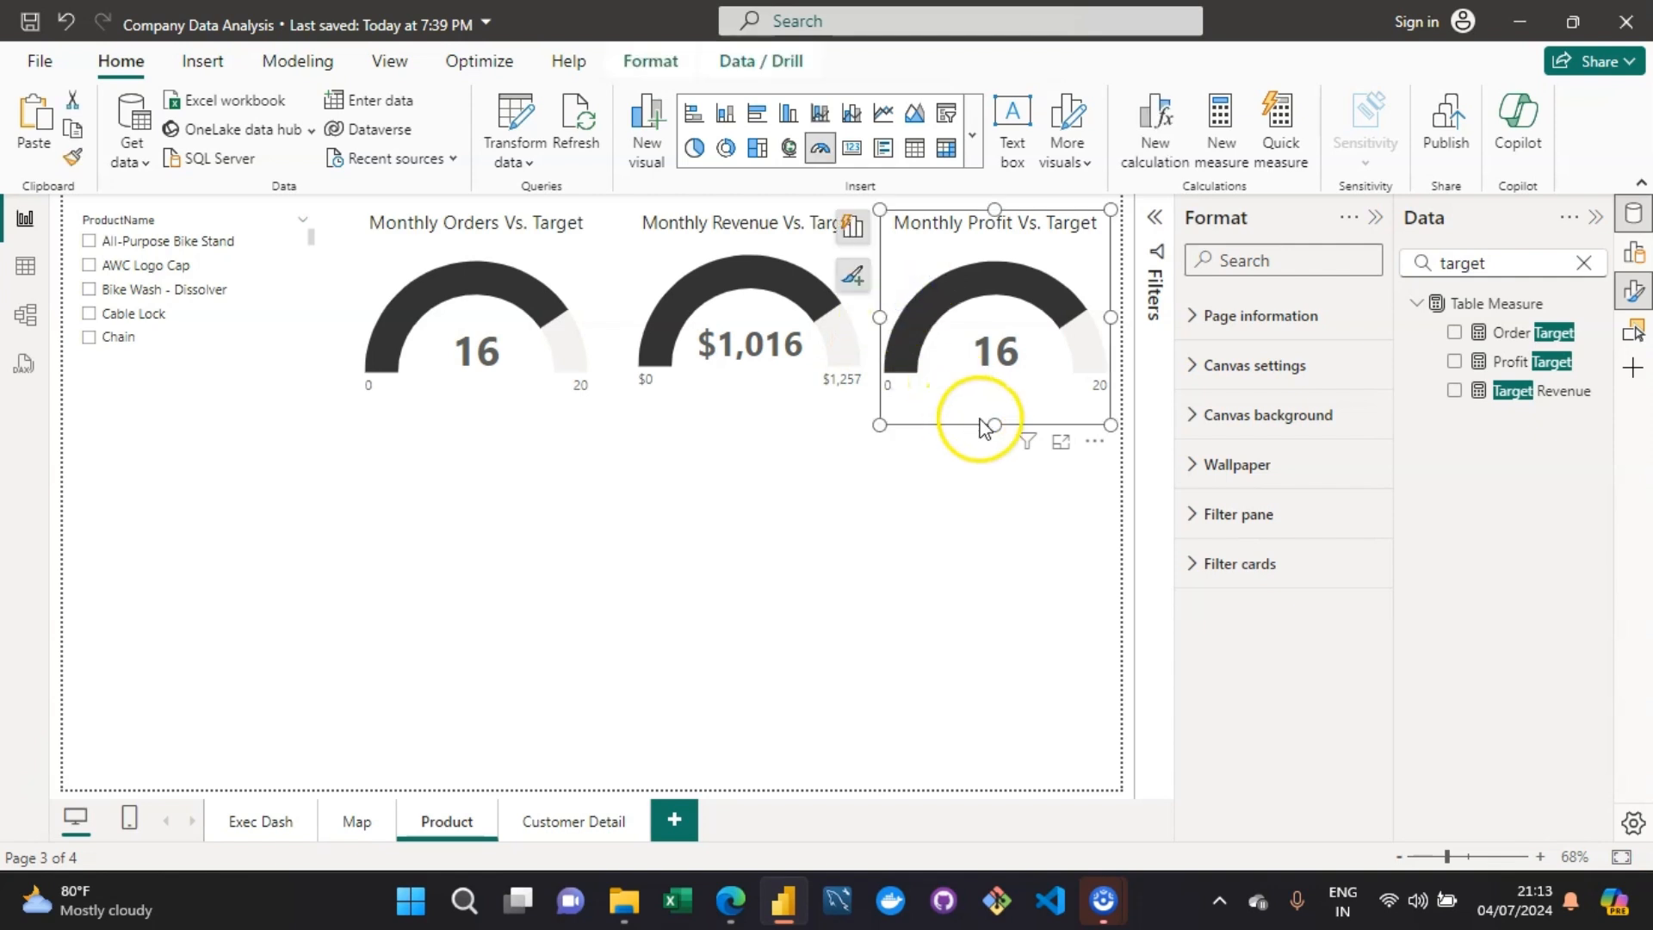
drag(995, 423, 994, 414)
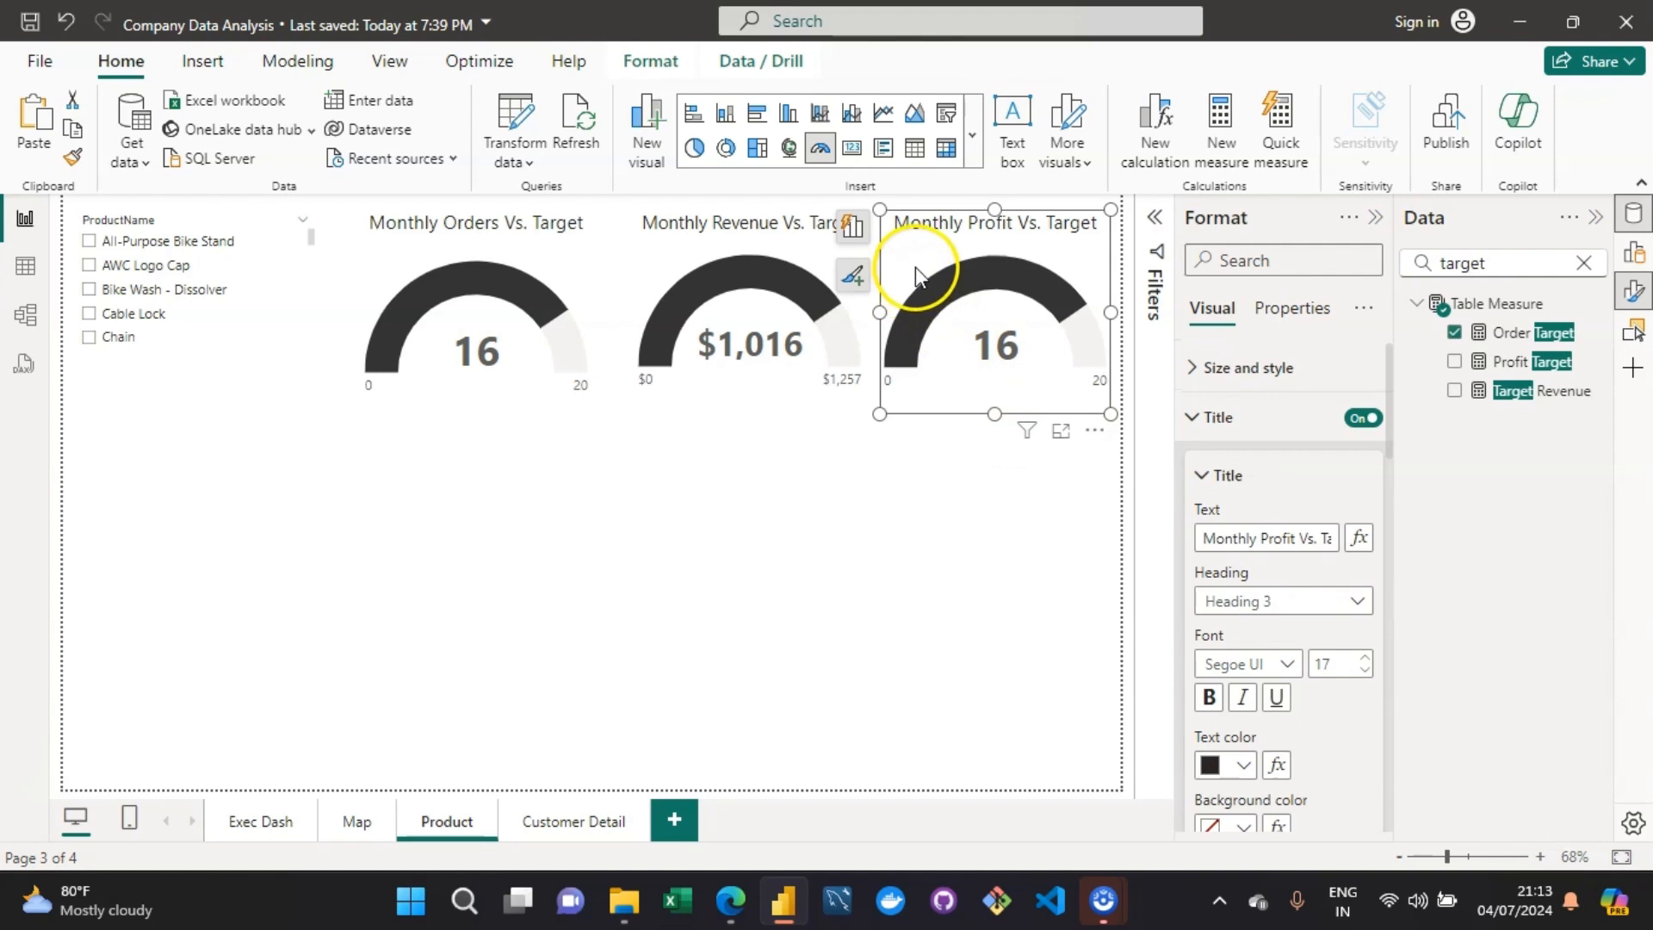
click(855, 229)
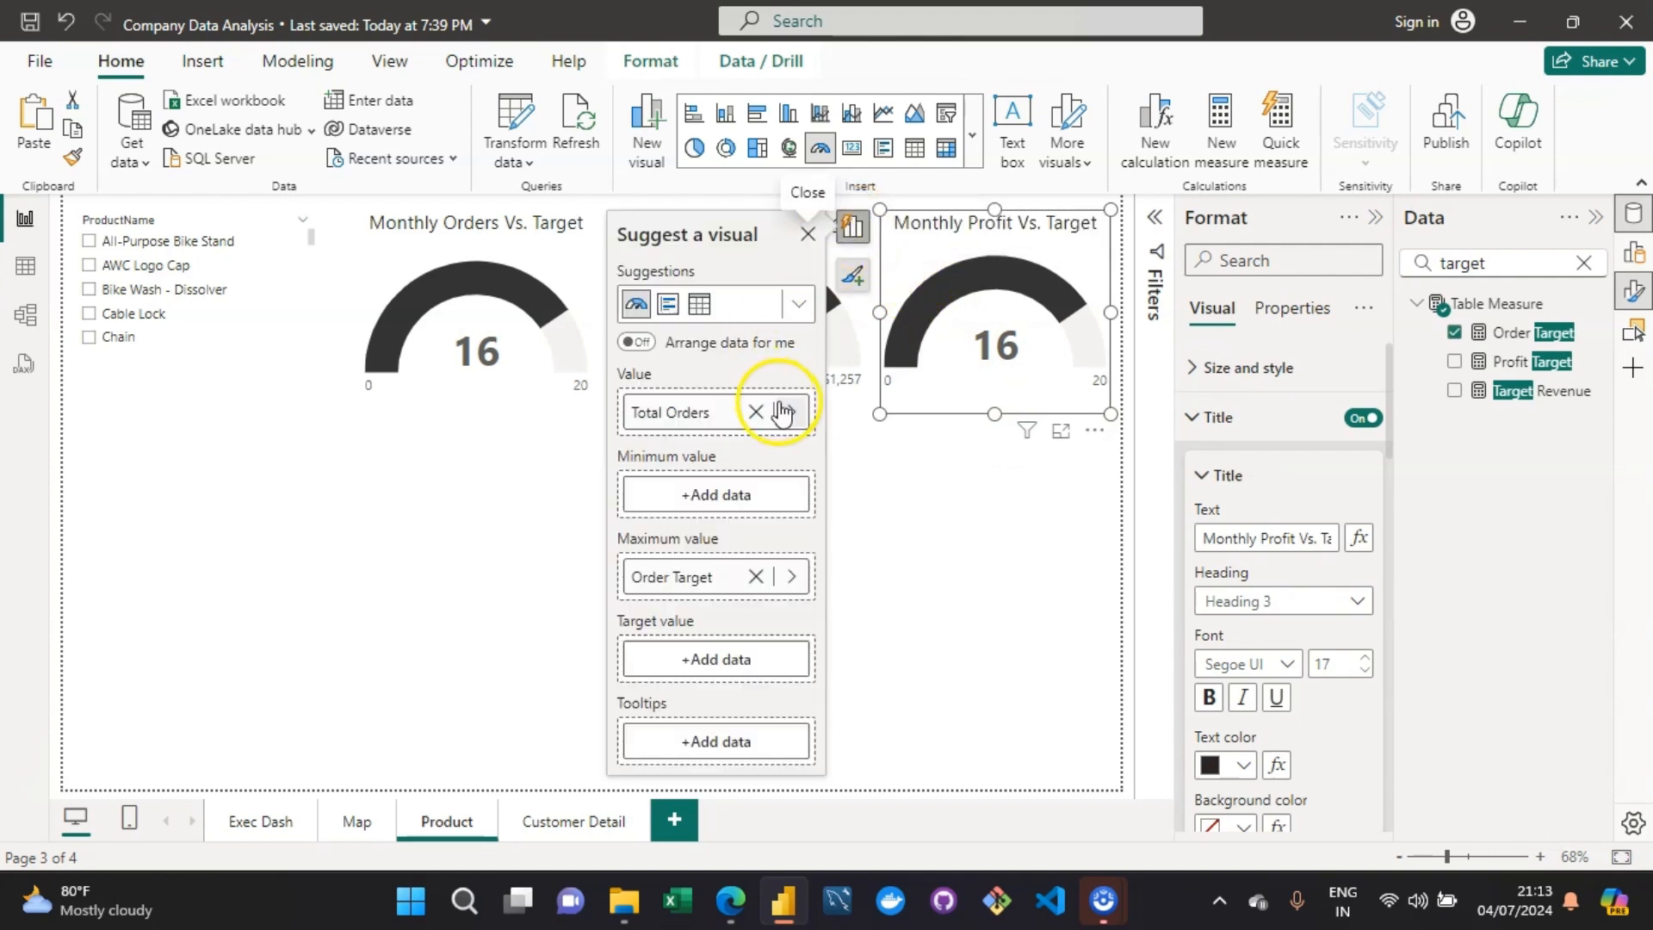
click(763, 412)
click(731, 413)
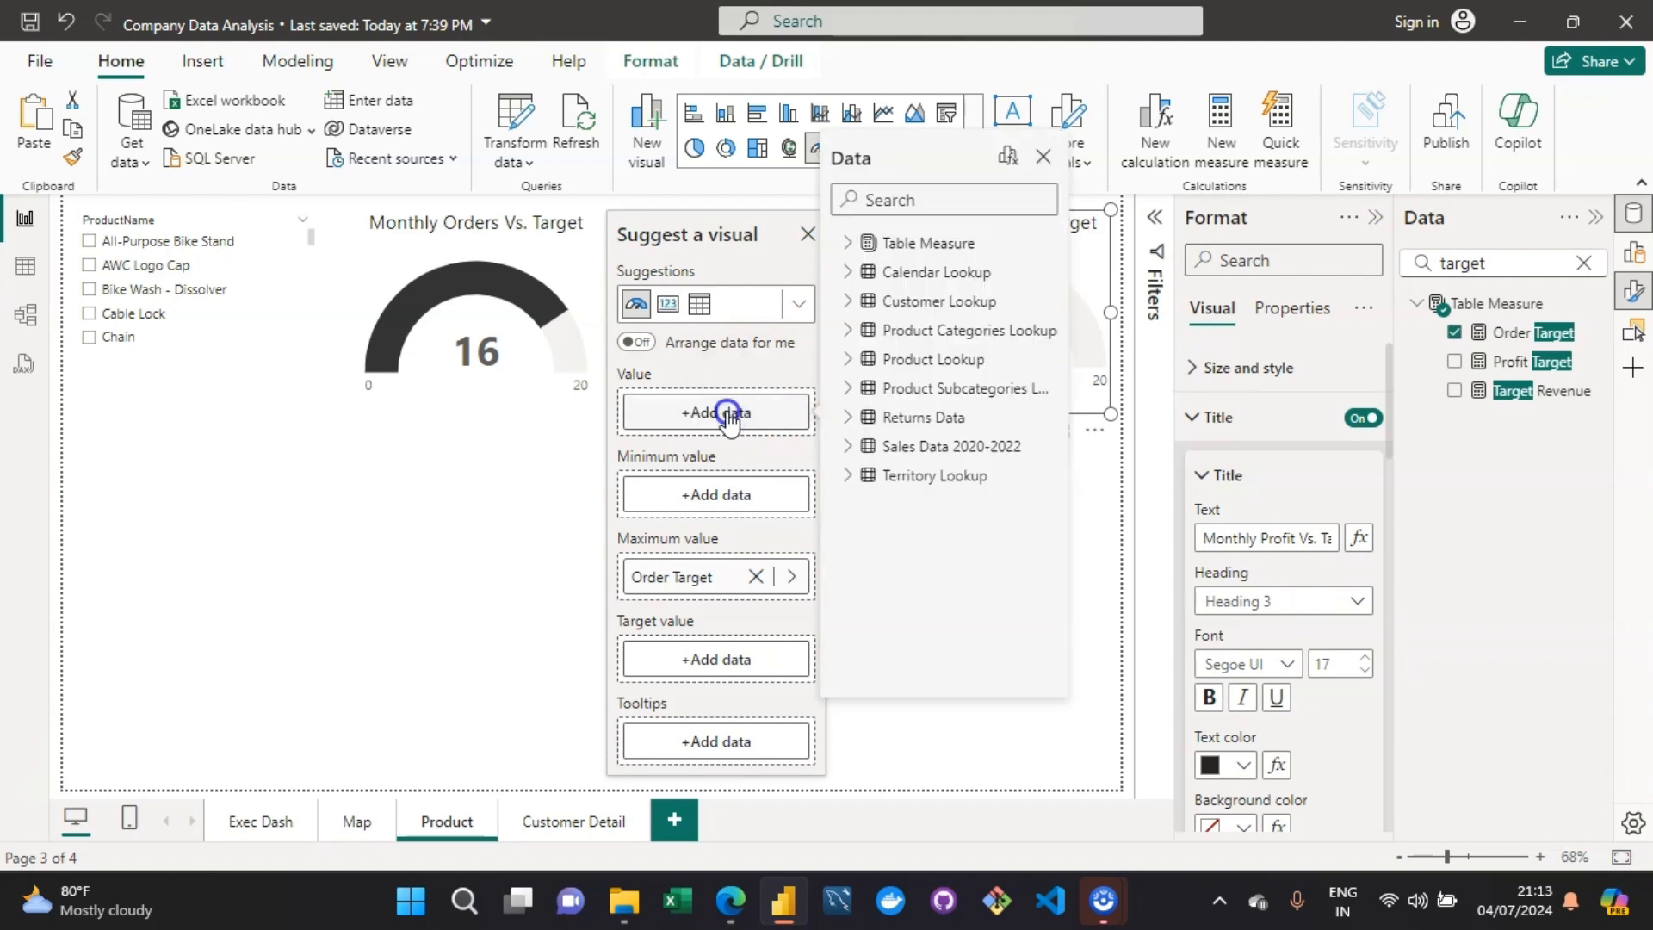
text(to)
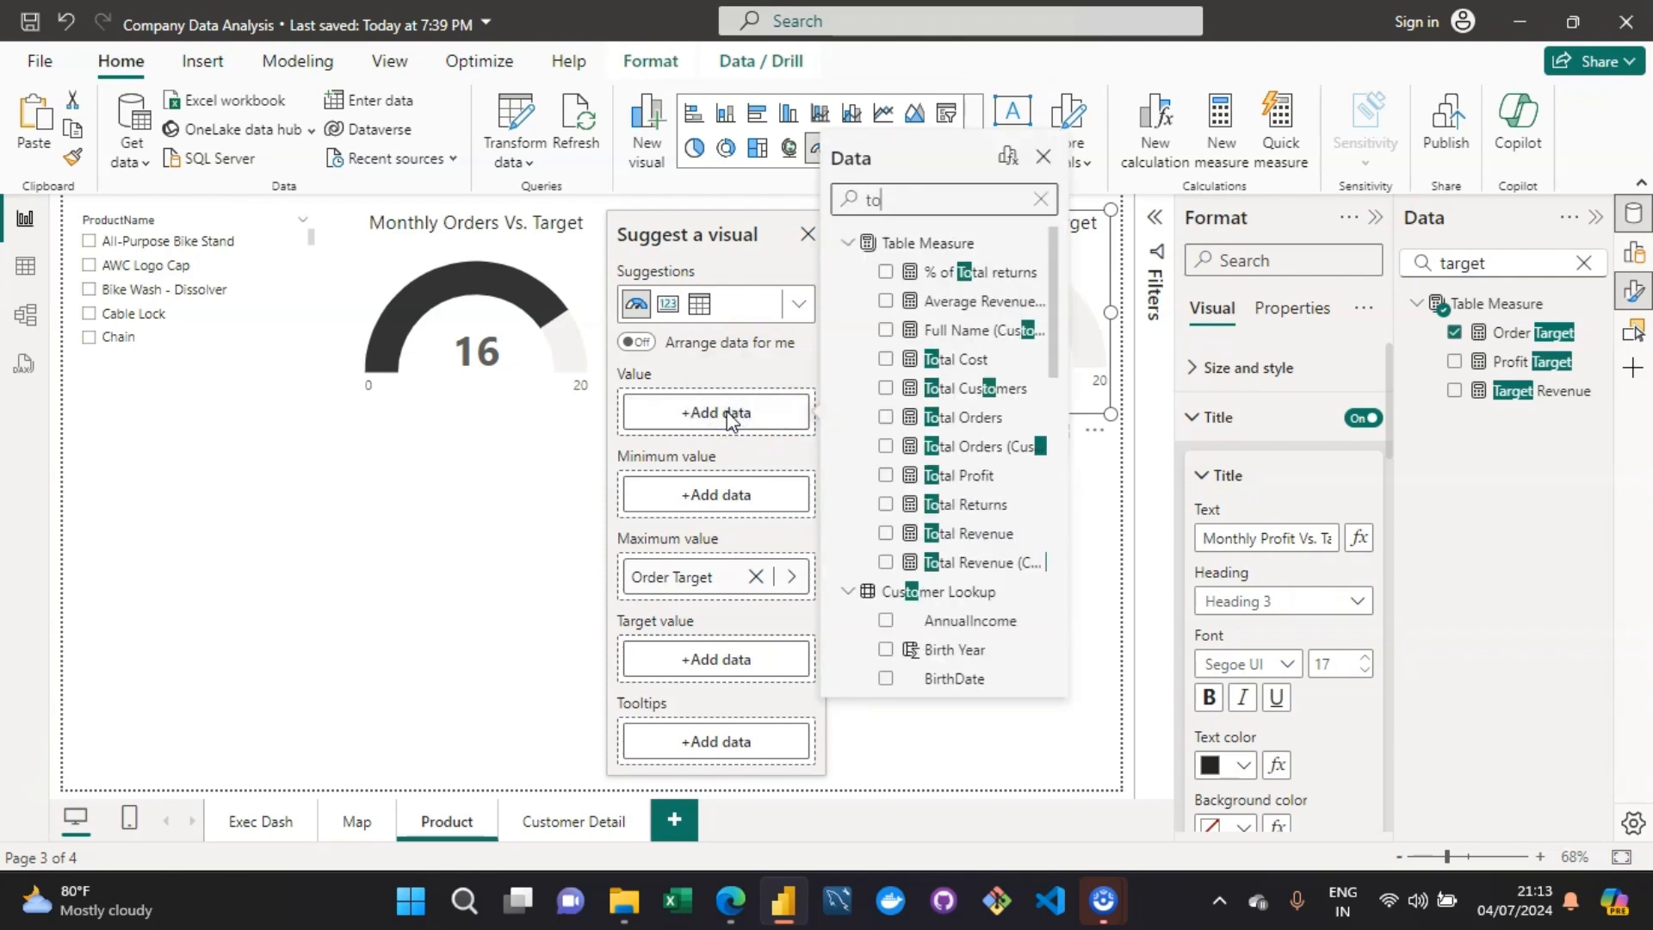
text(tal pr)
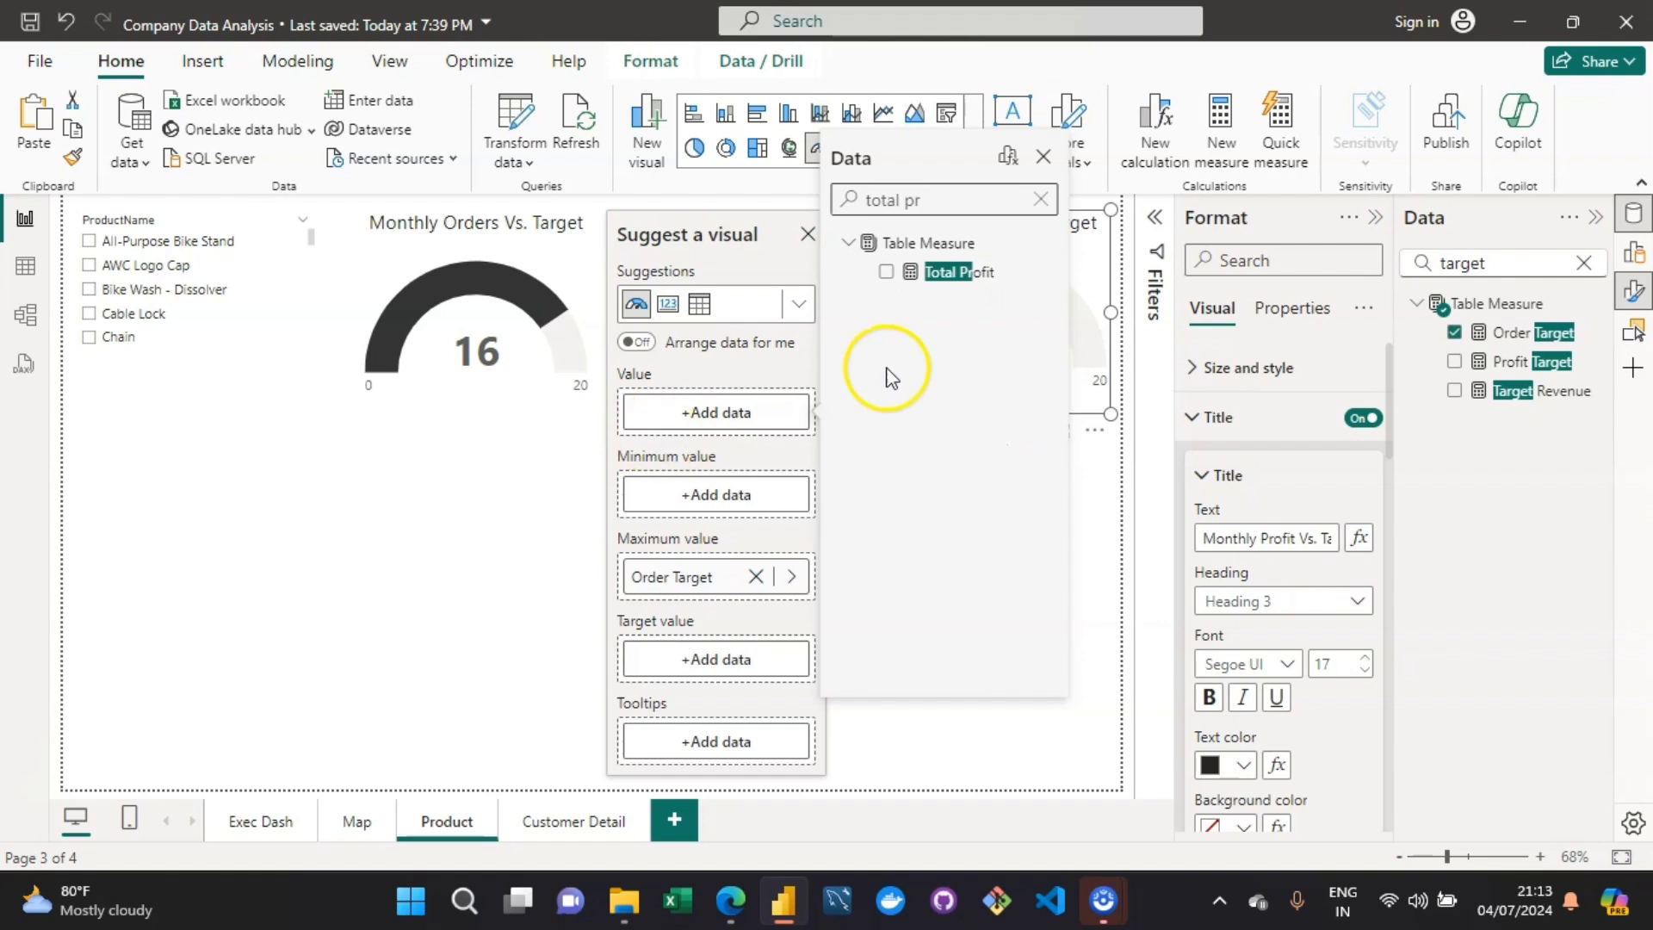
click(886, 274)
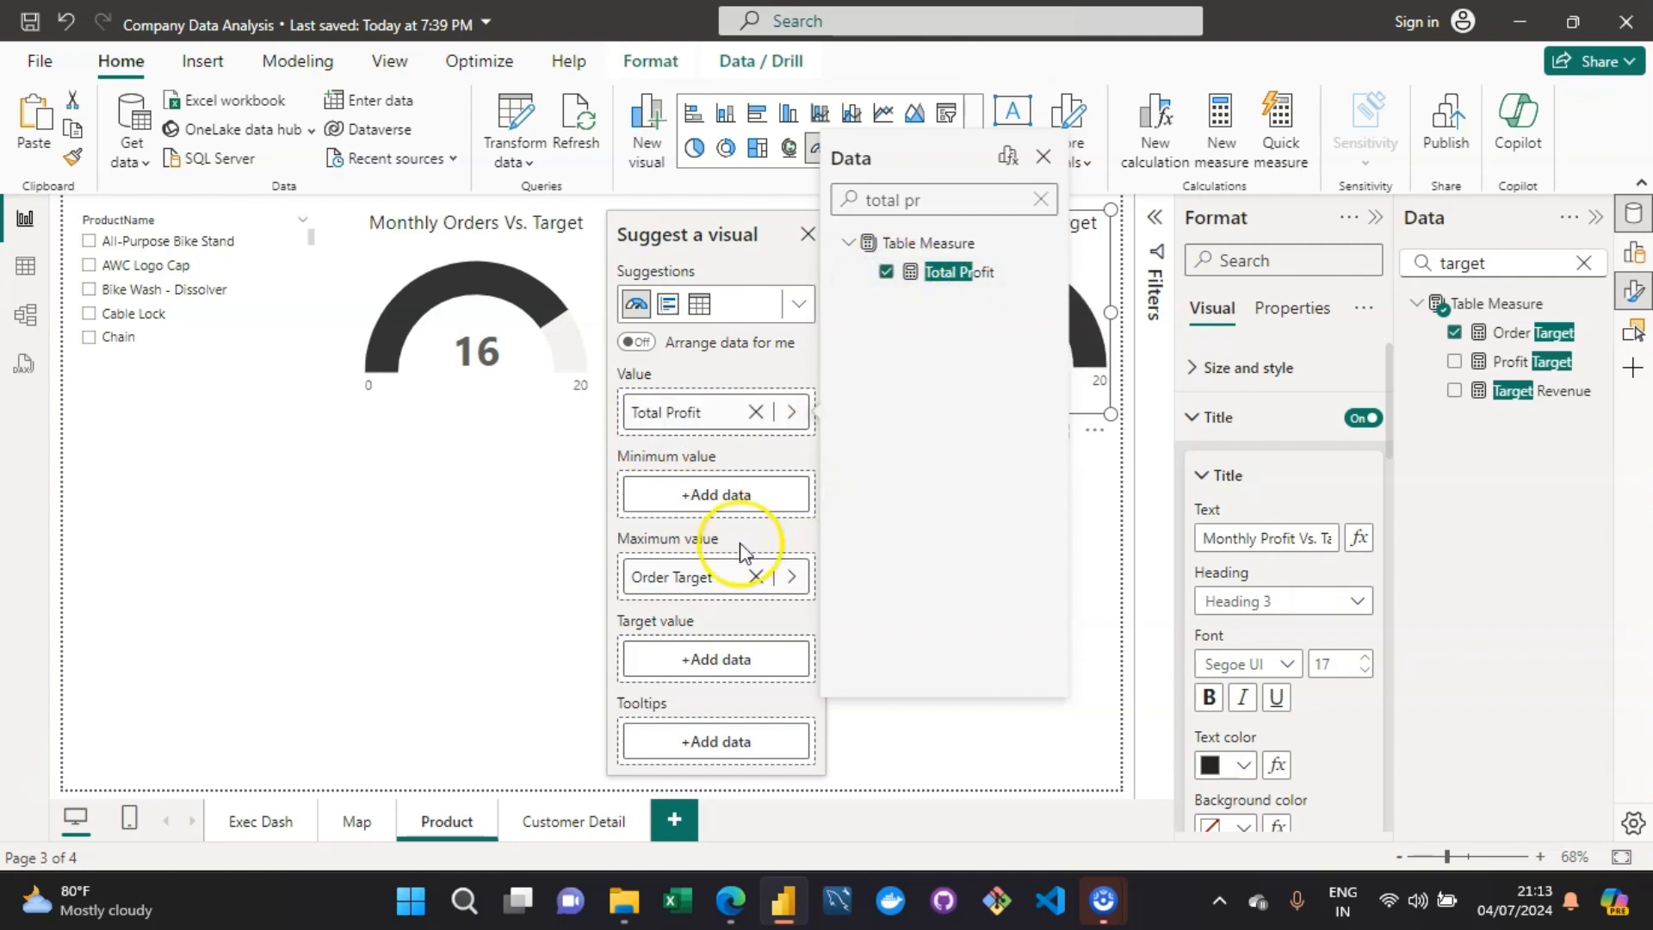
Step: Replace Order Target with the Profit Target measure as the profit gauge's maximum value
click(755, 577)
click(719, 577)
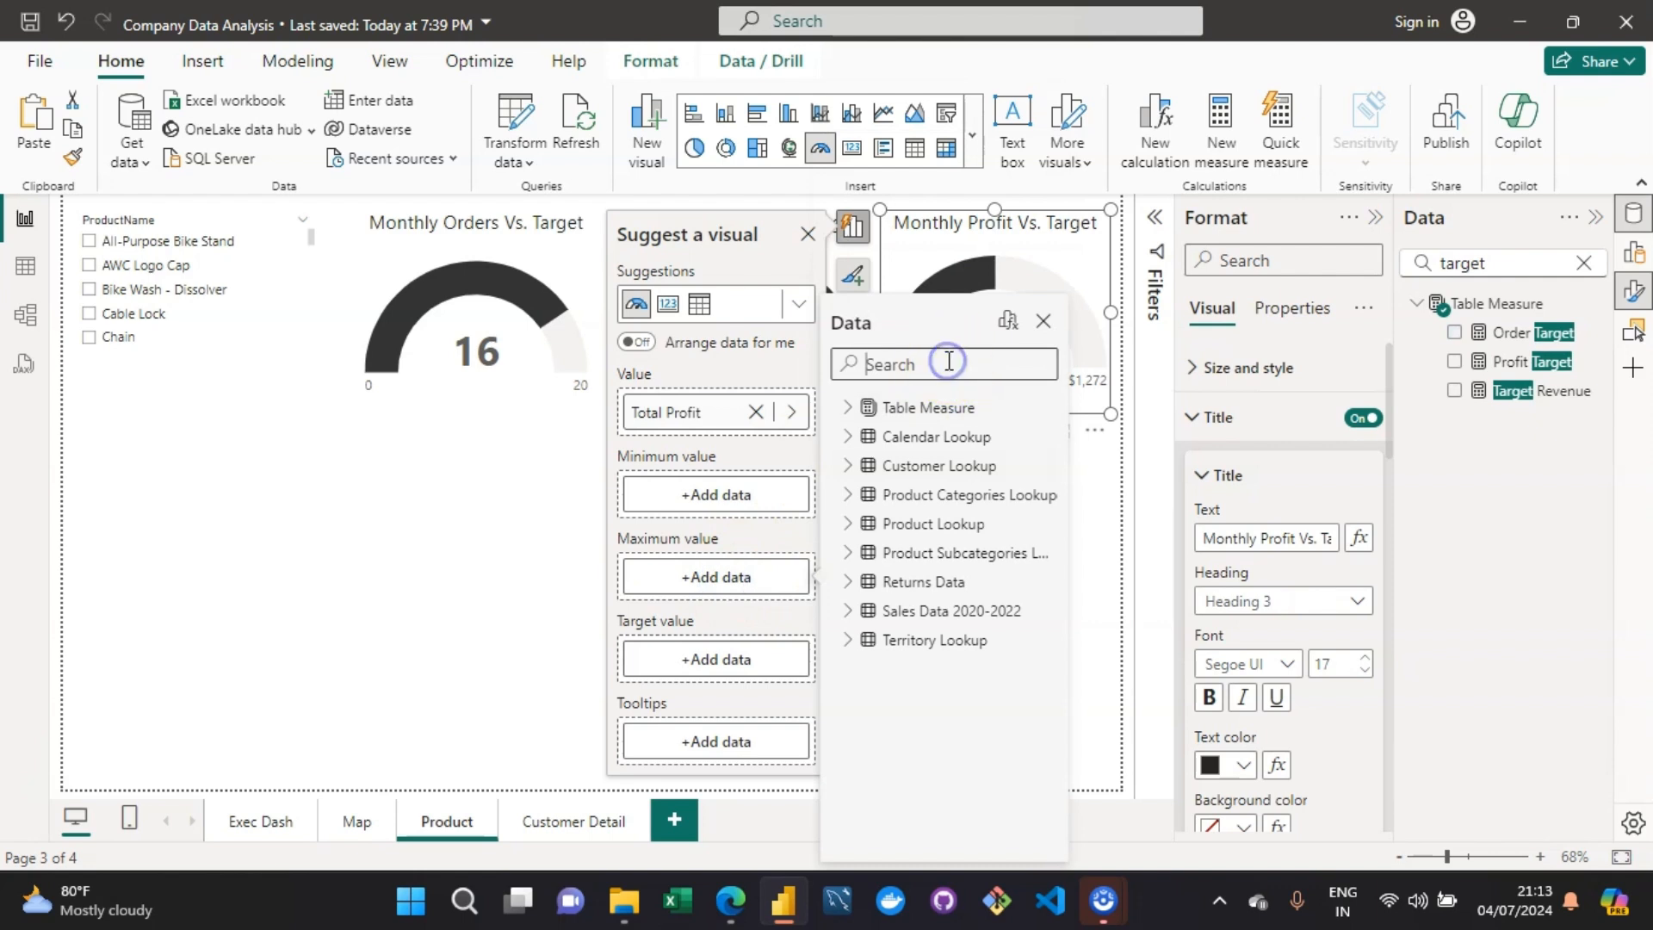
text(target)
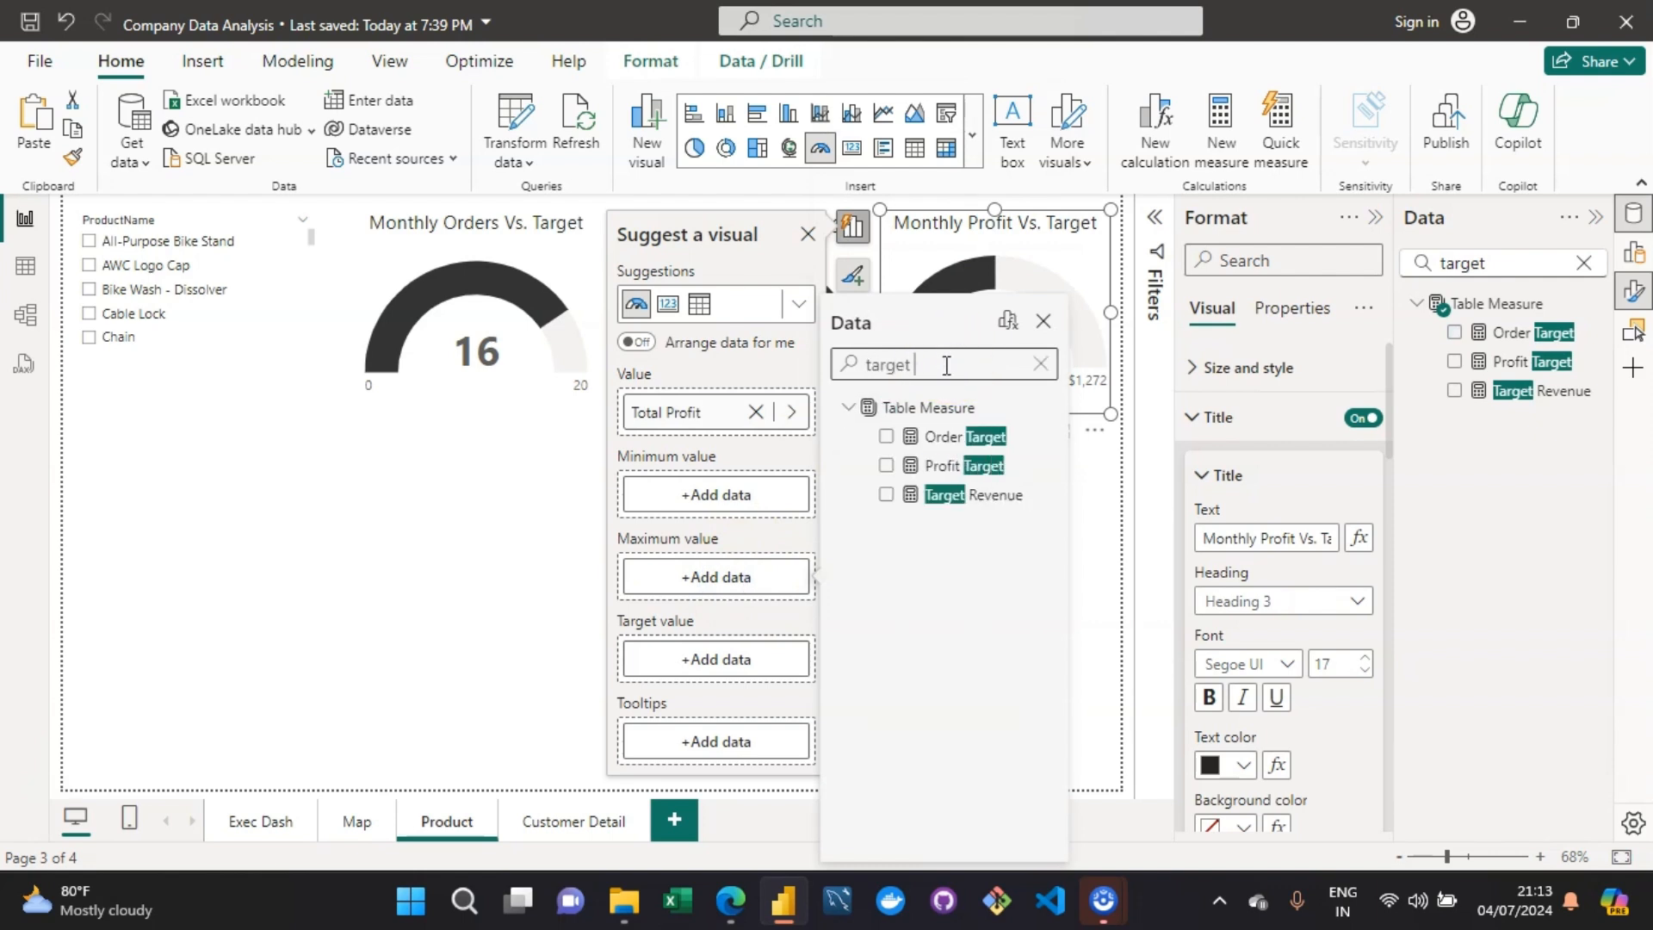
click(887, 468)
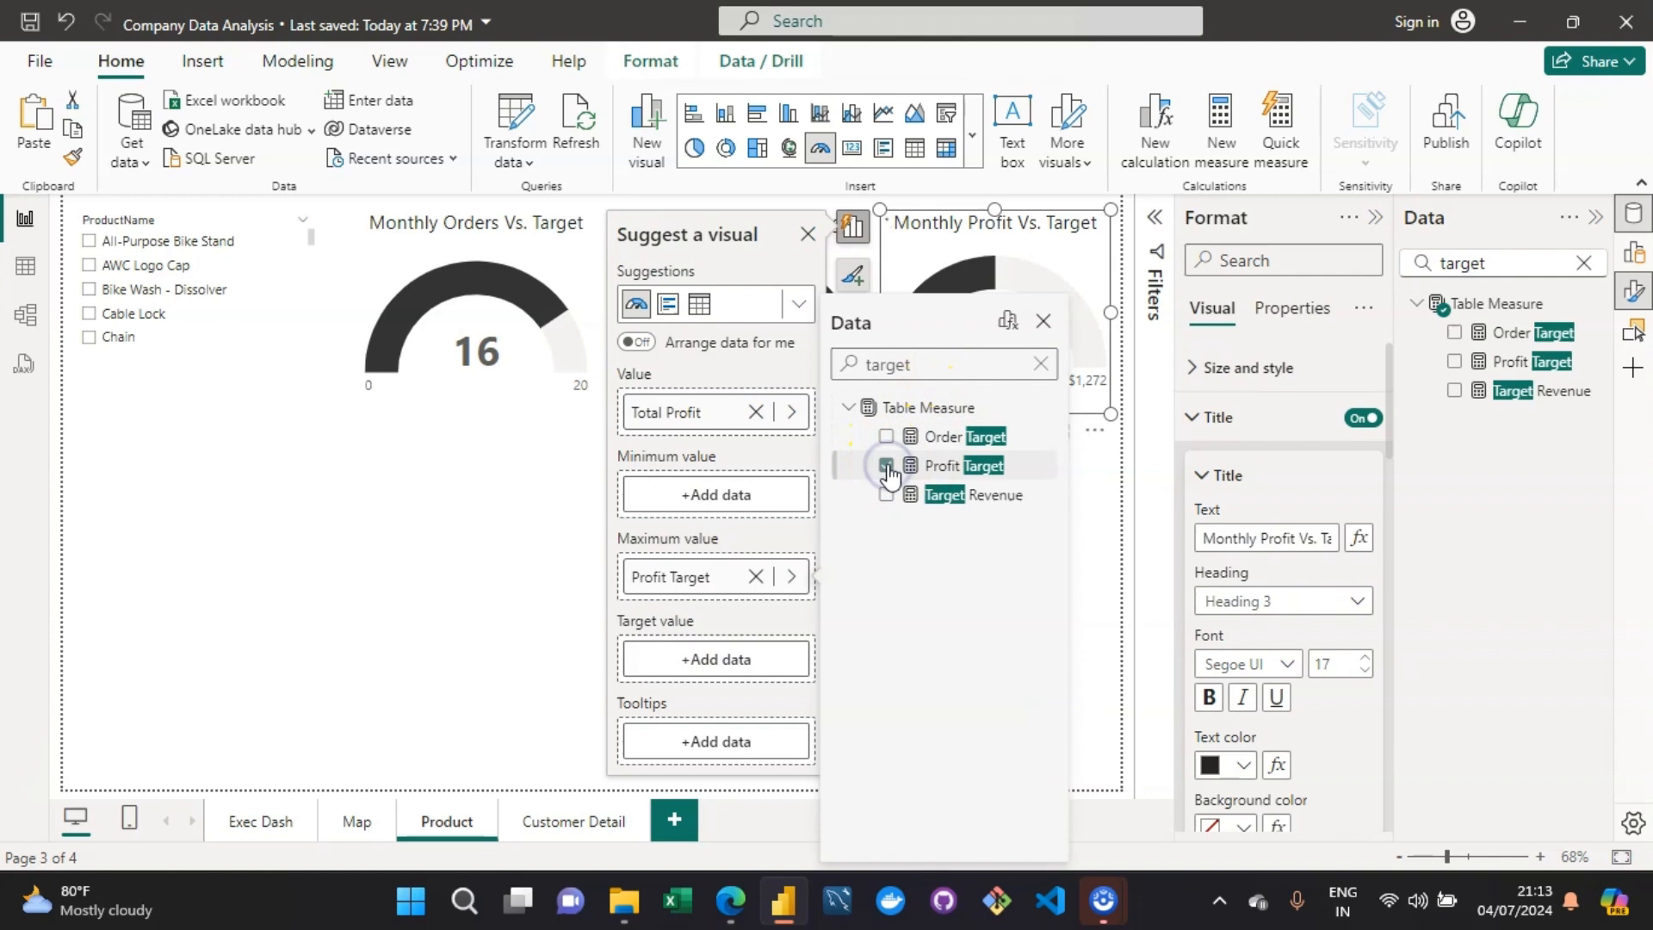
click(1104, 485)
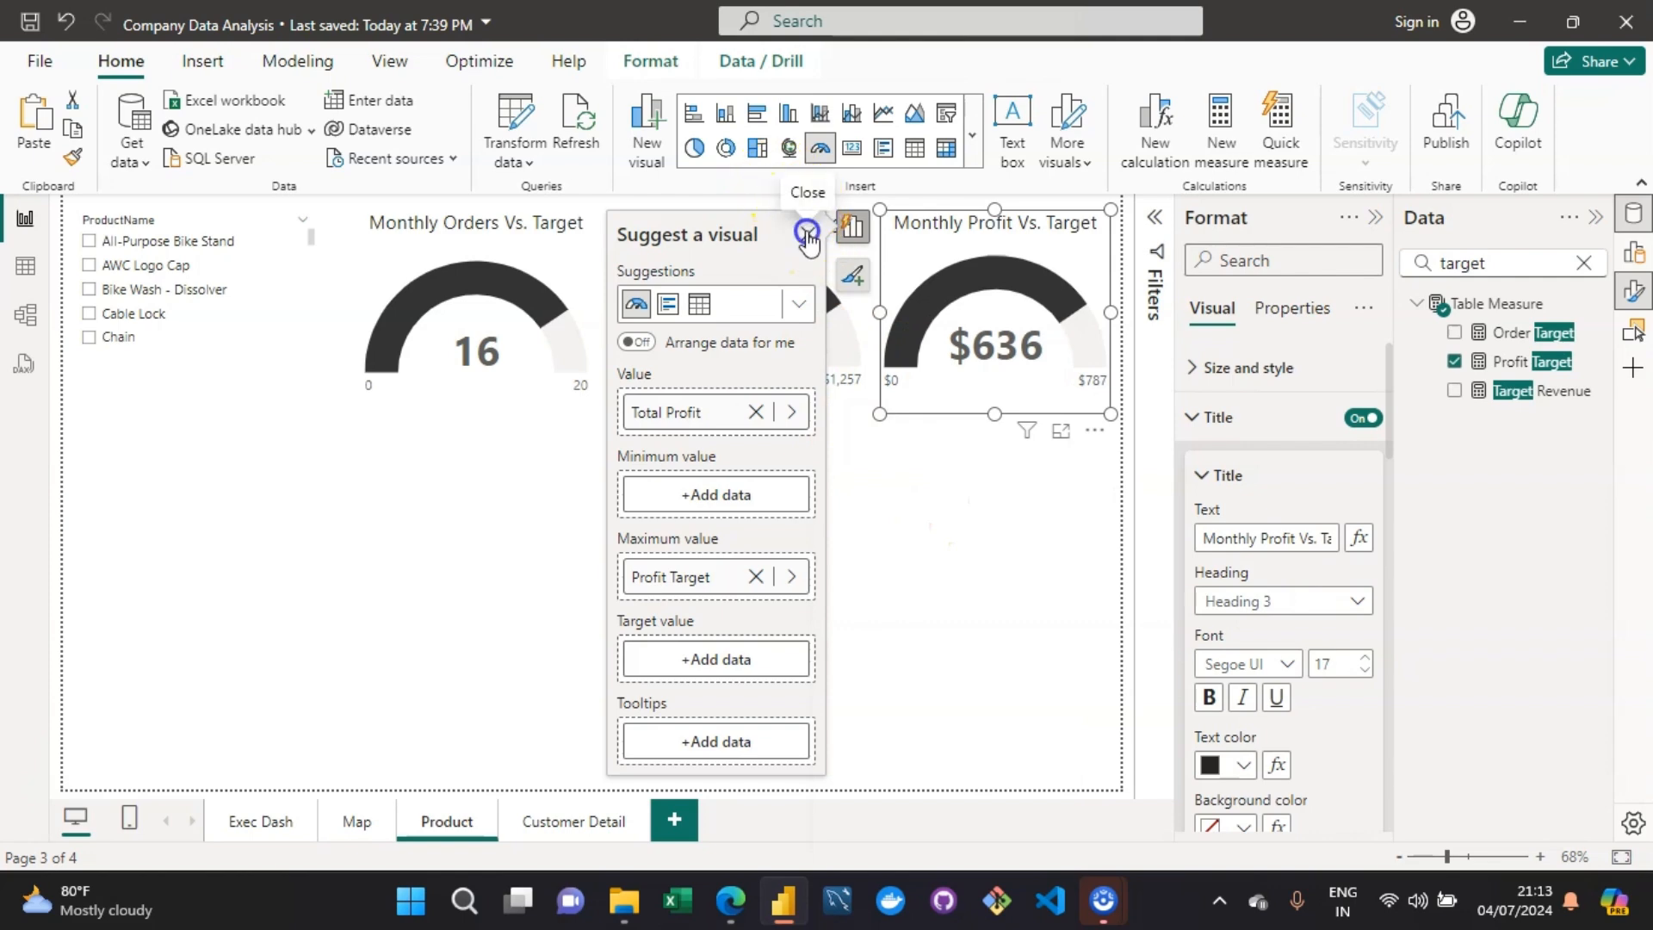
click(808, 233)
Step: Check which product is selected in the ProductName slicer and return to the start of its list
scroll(311, 258, down, 3)
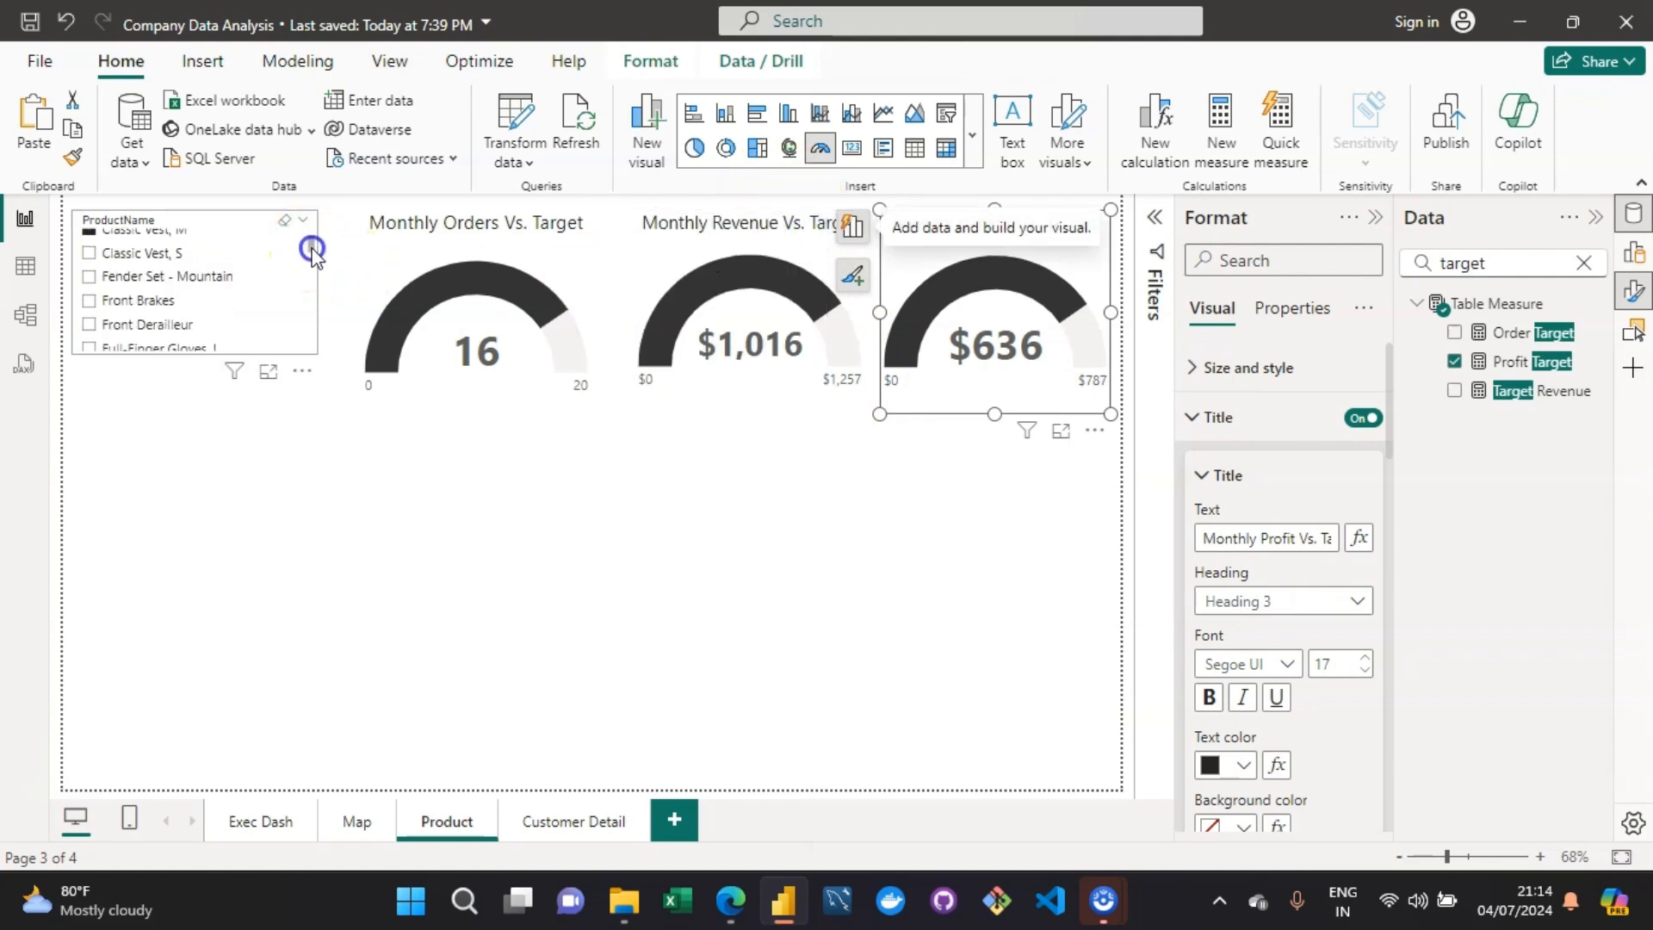
click(311, 249)
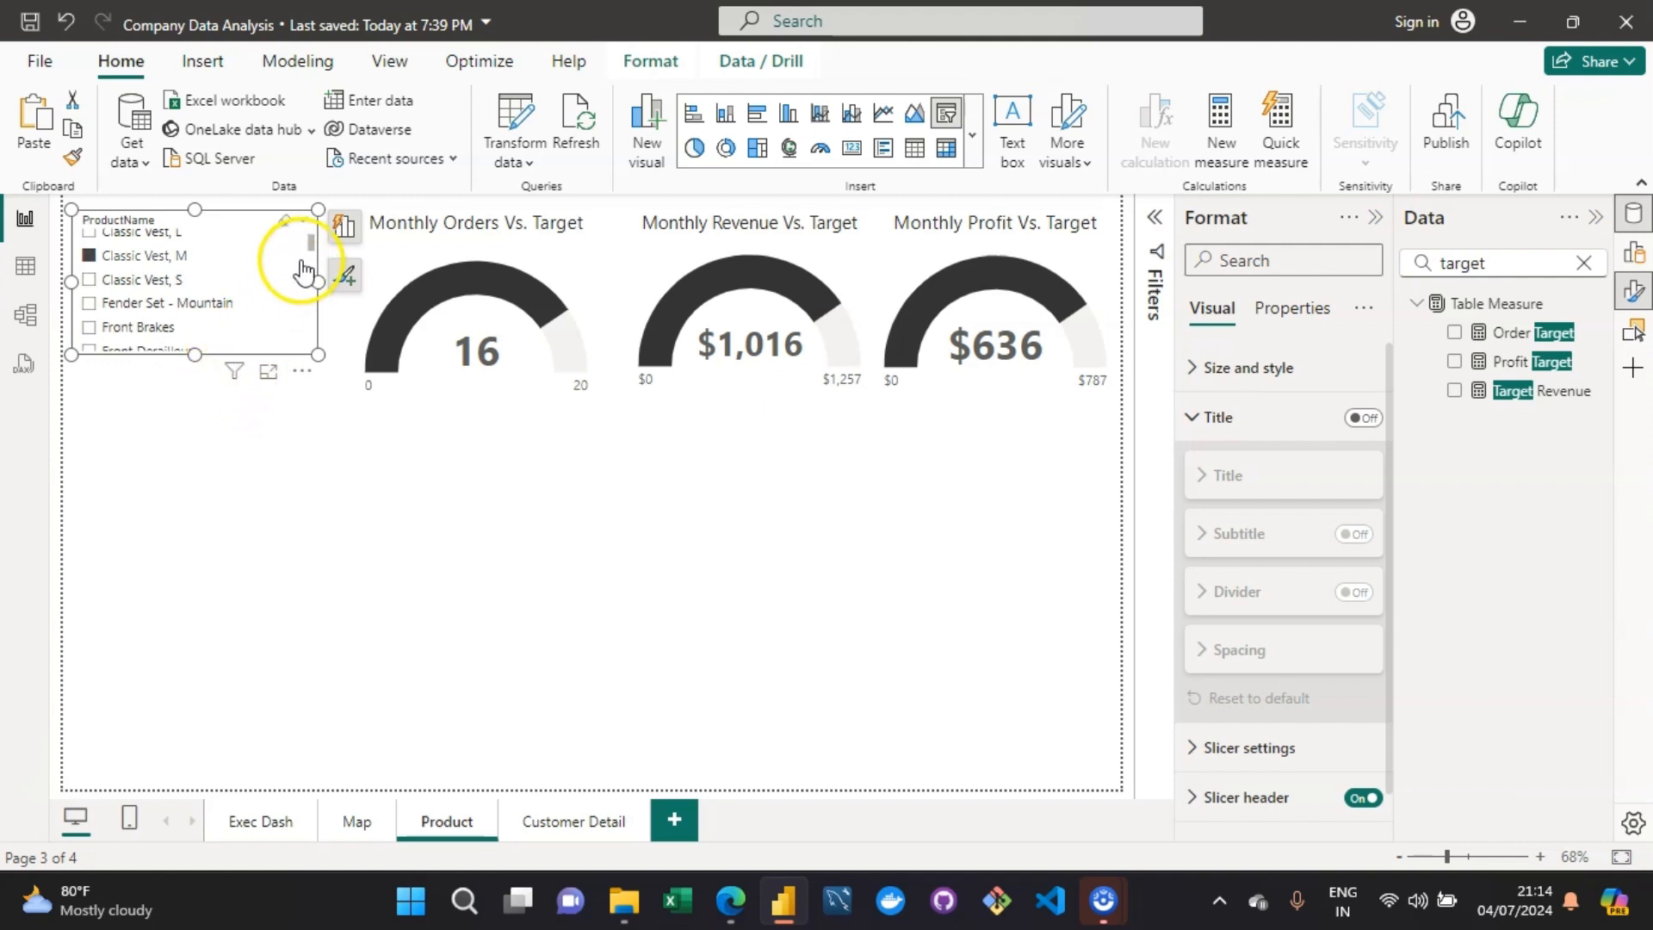
drag(311, 258, 311, 226)
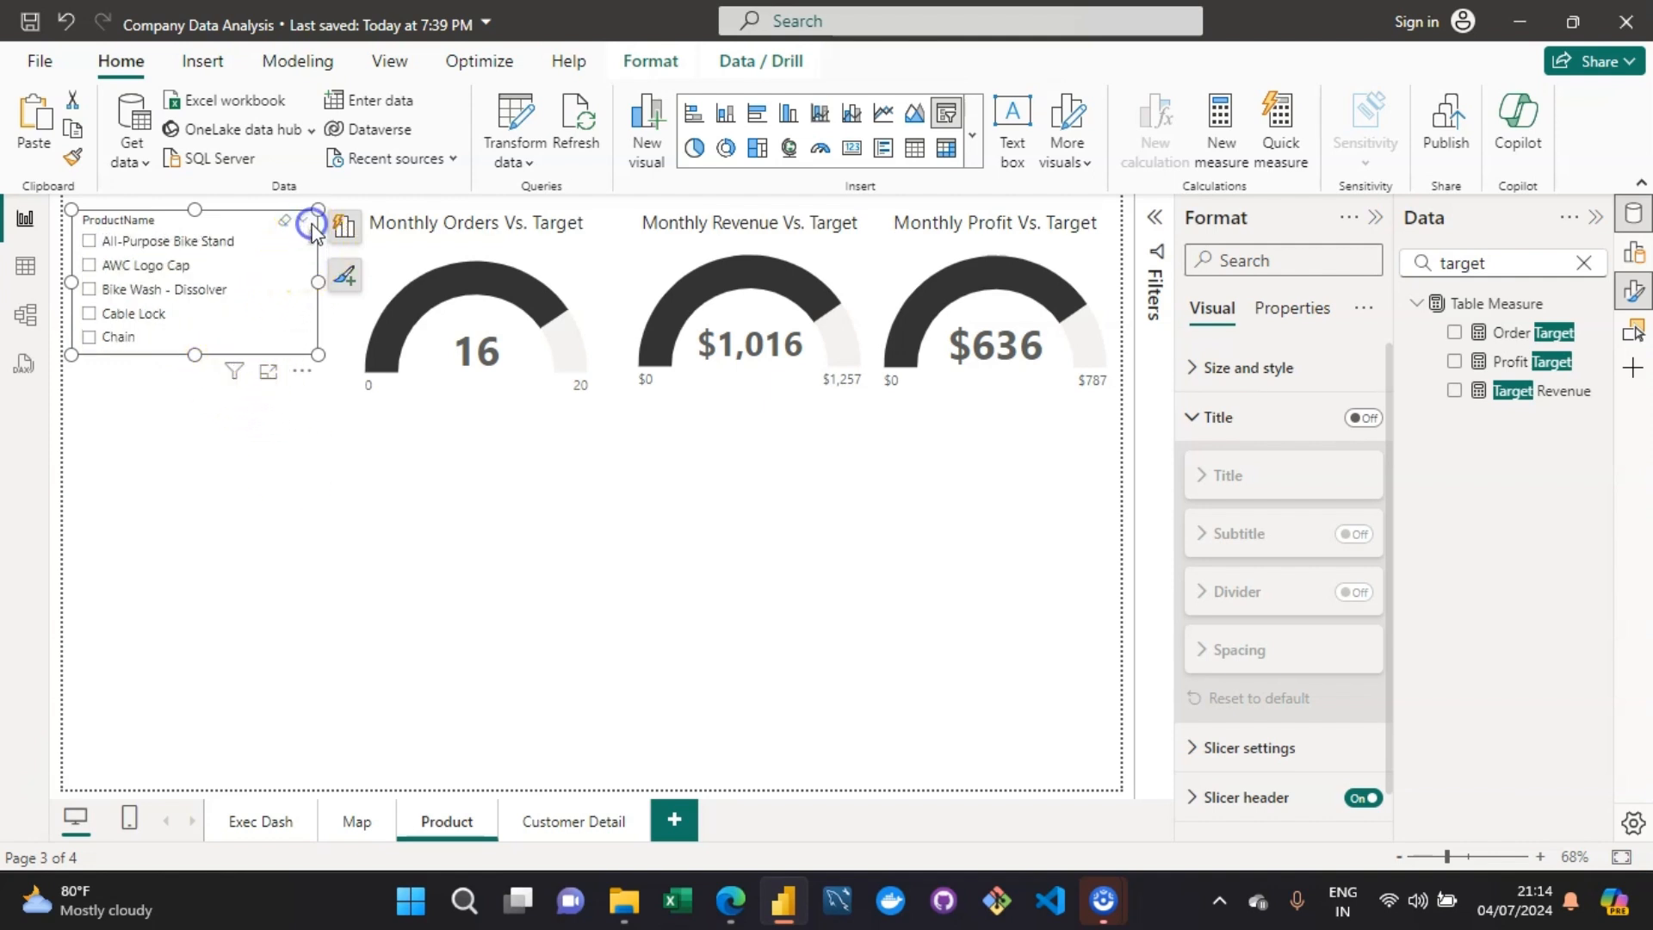
click(434, 476)
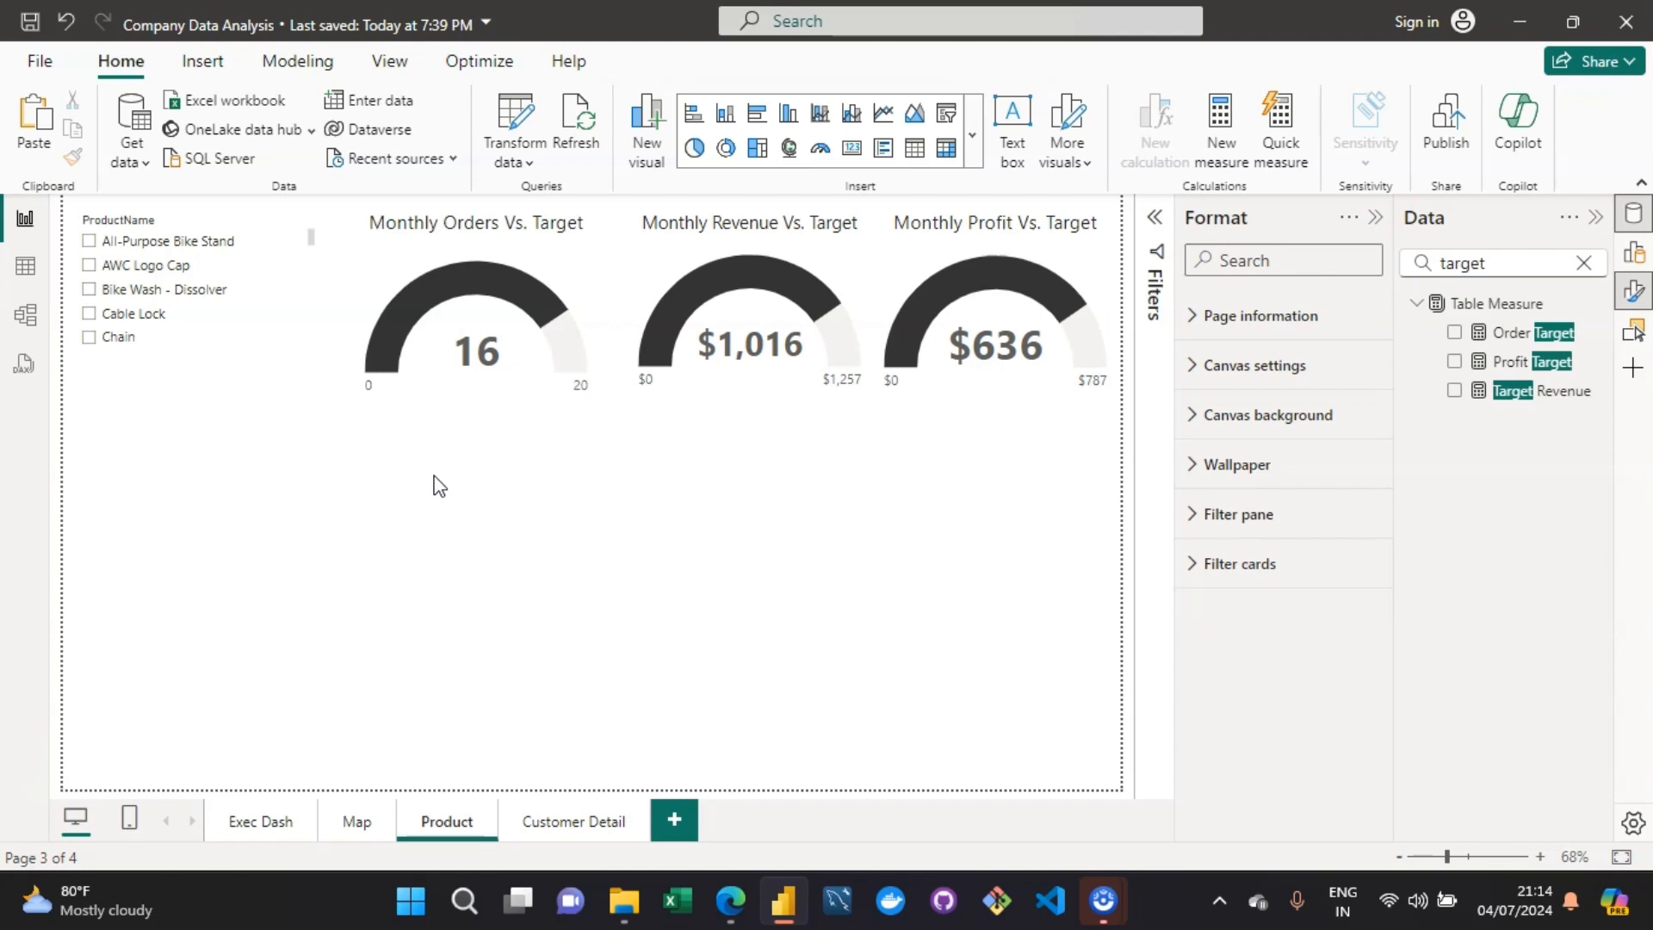
click(342, 493)
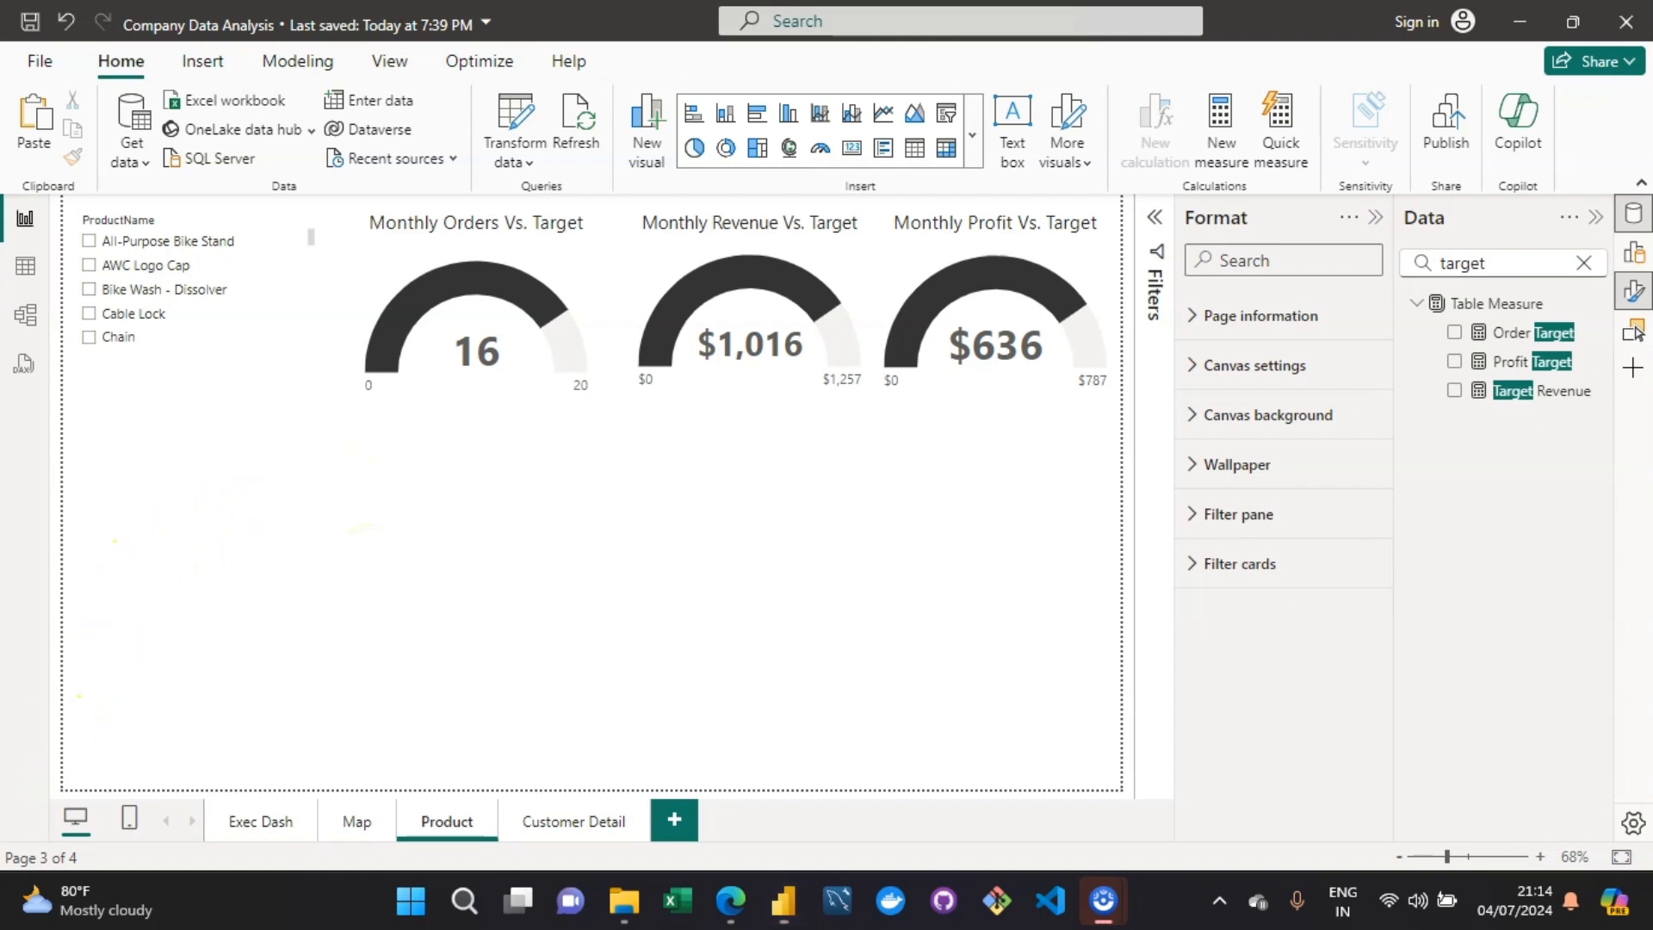
click(126, 819)
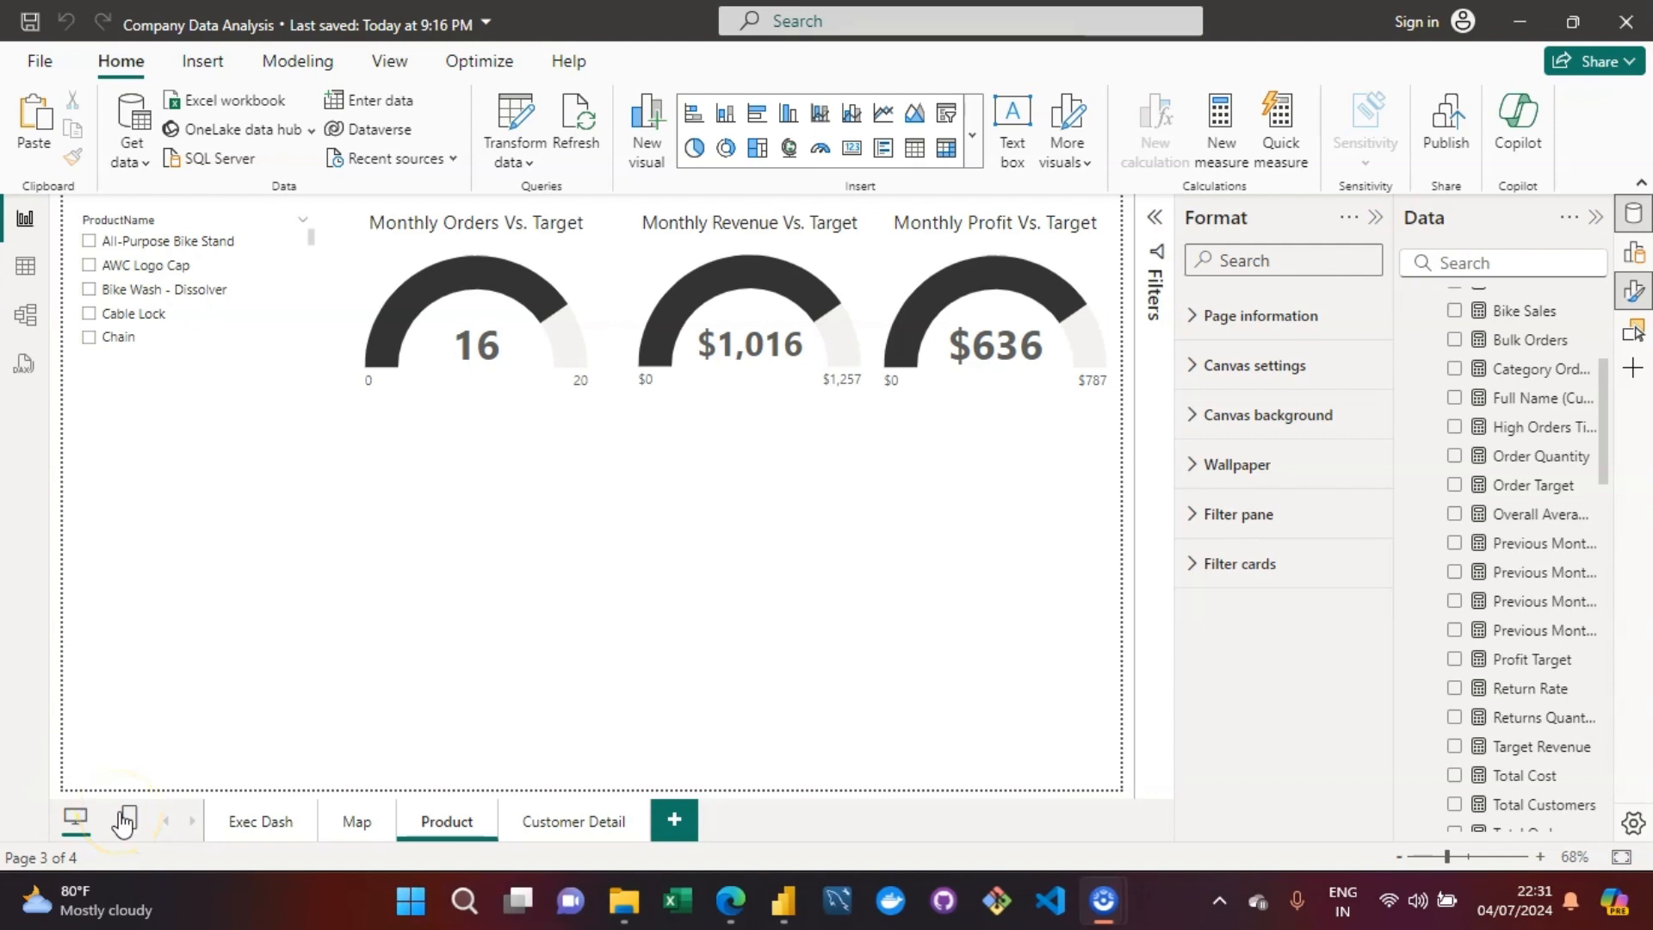
click(247, 709)
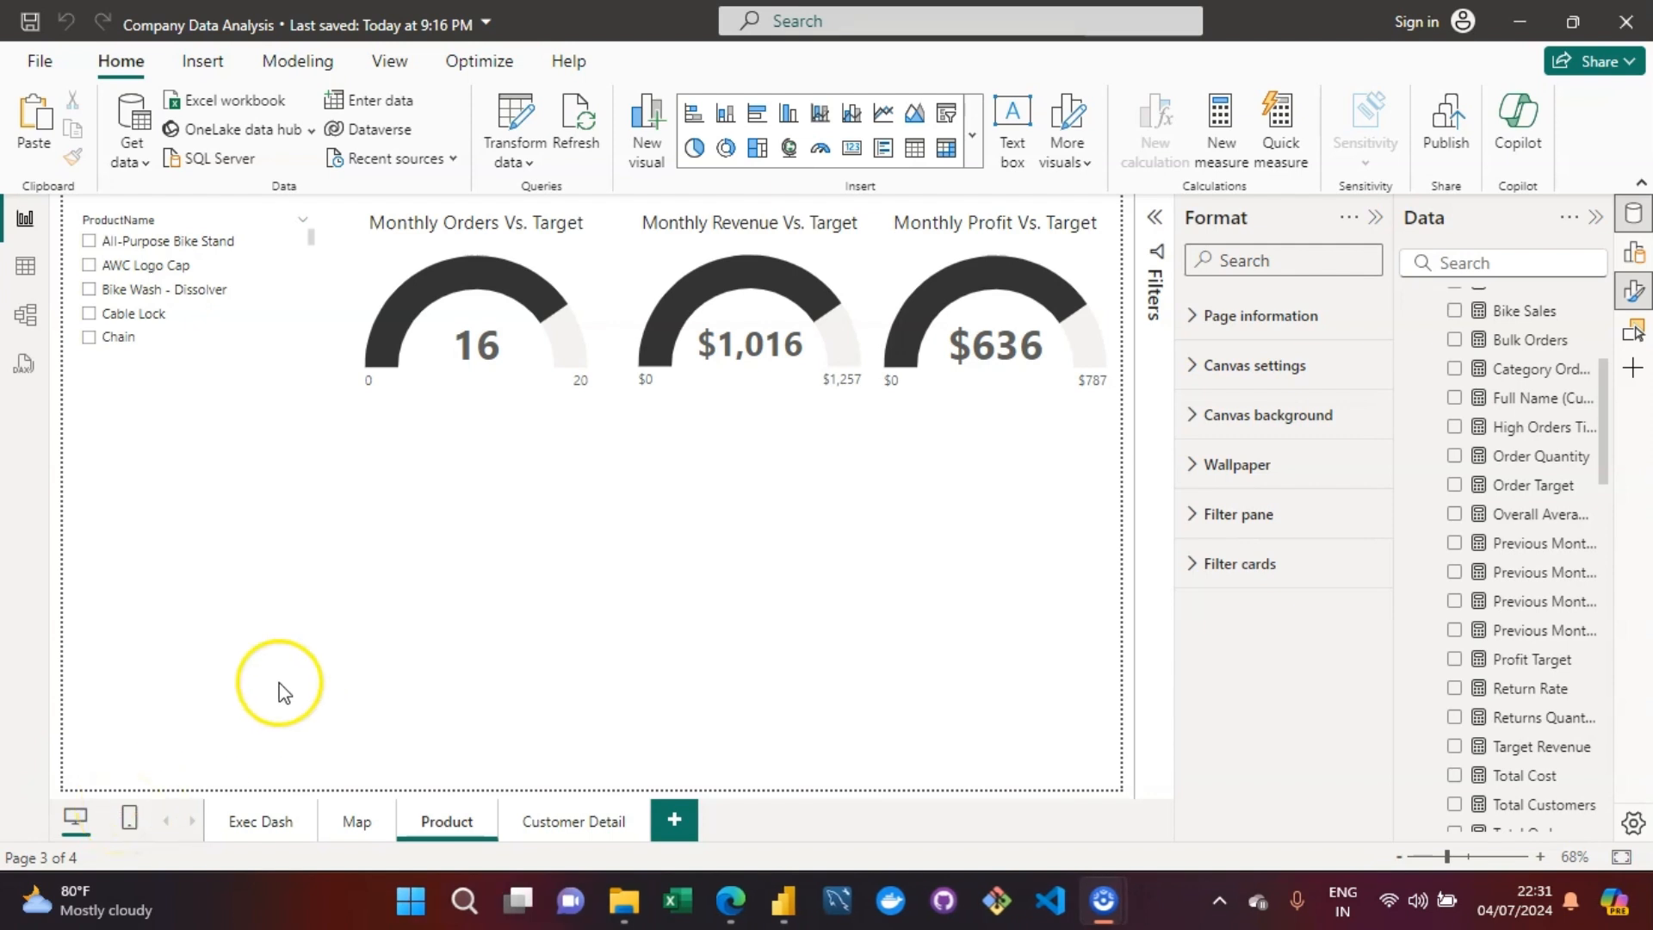
click(439, 492)
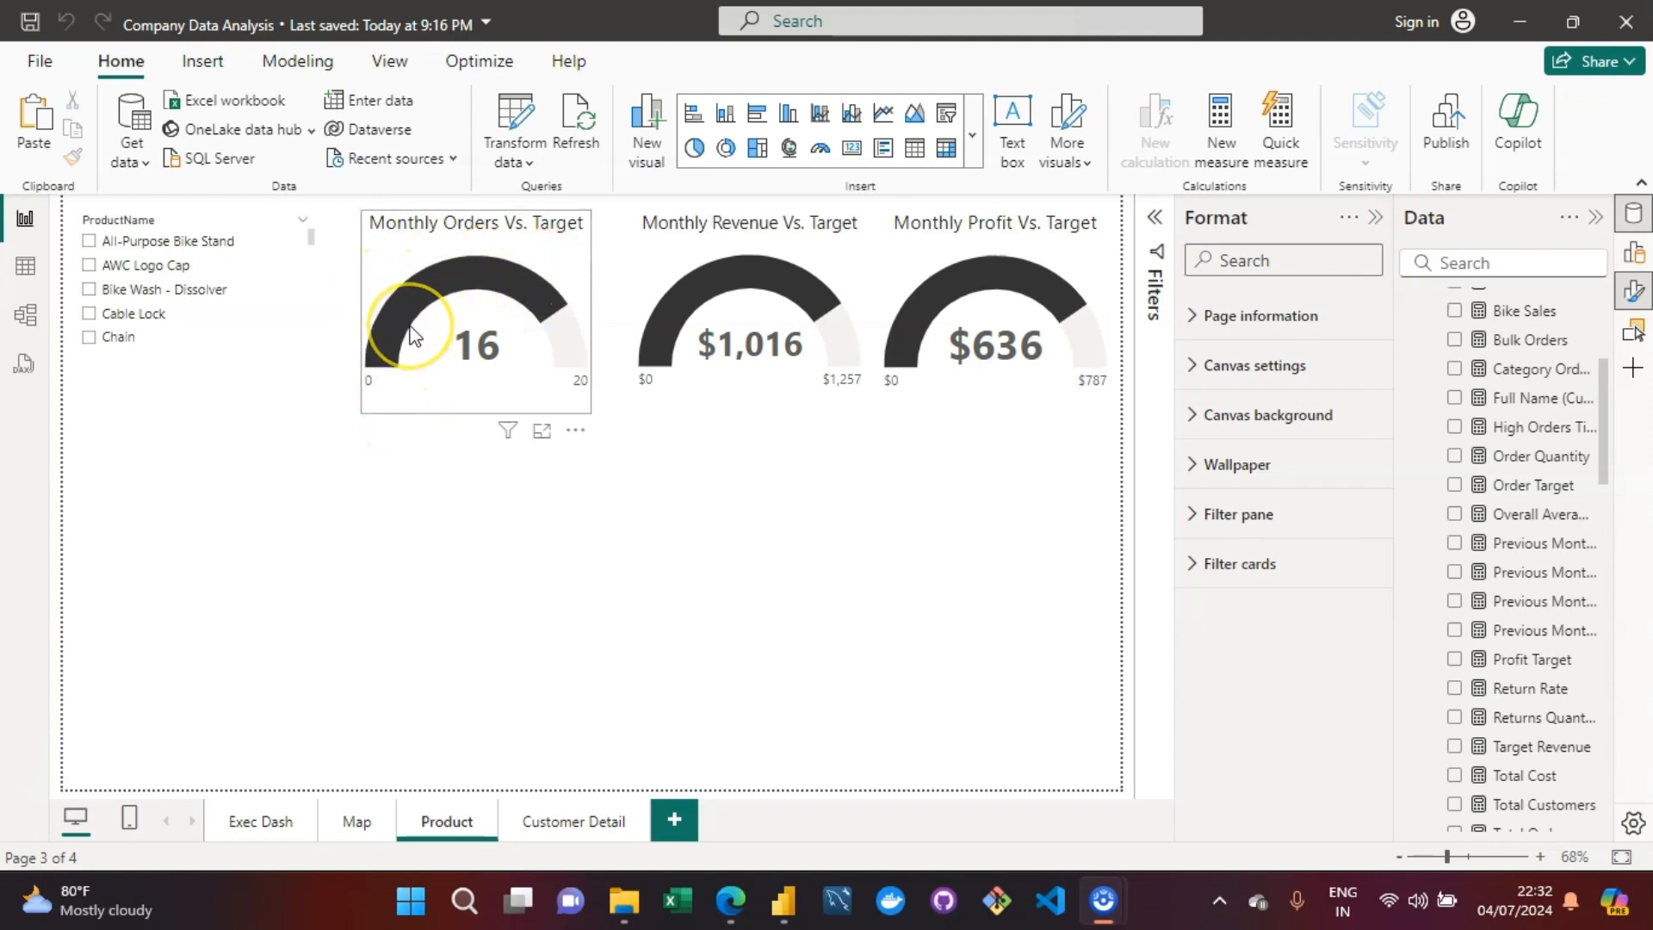
Step: Examine the Monthly Orders gauge's callout value against its target
mouse_move(412, 331)
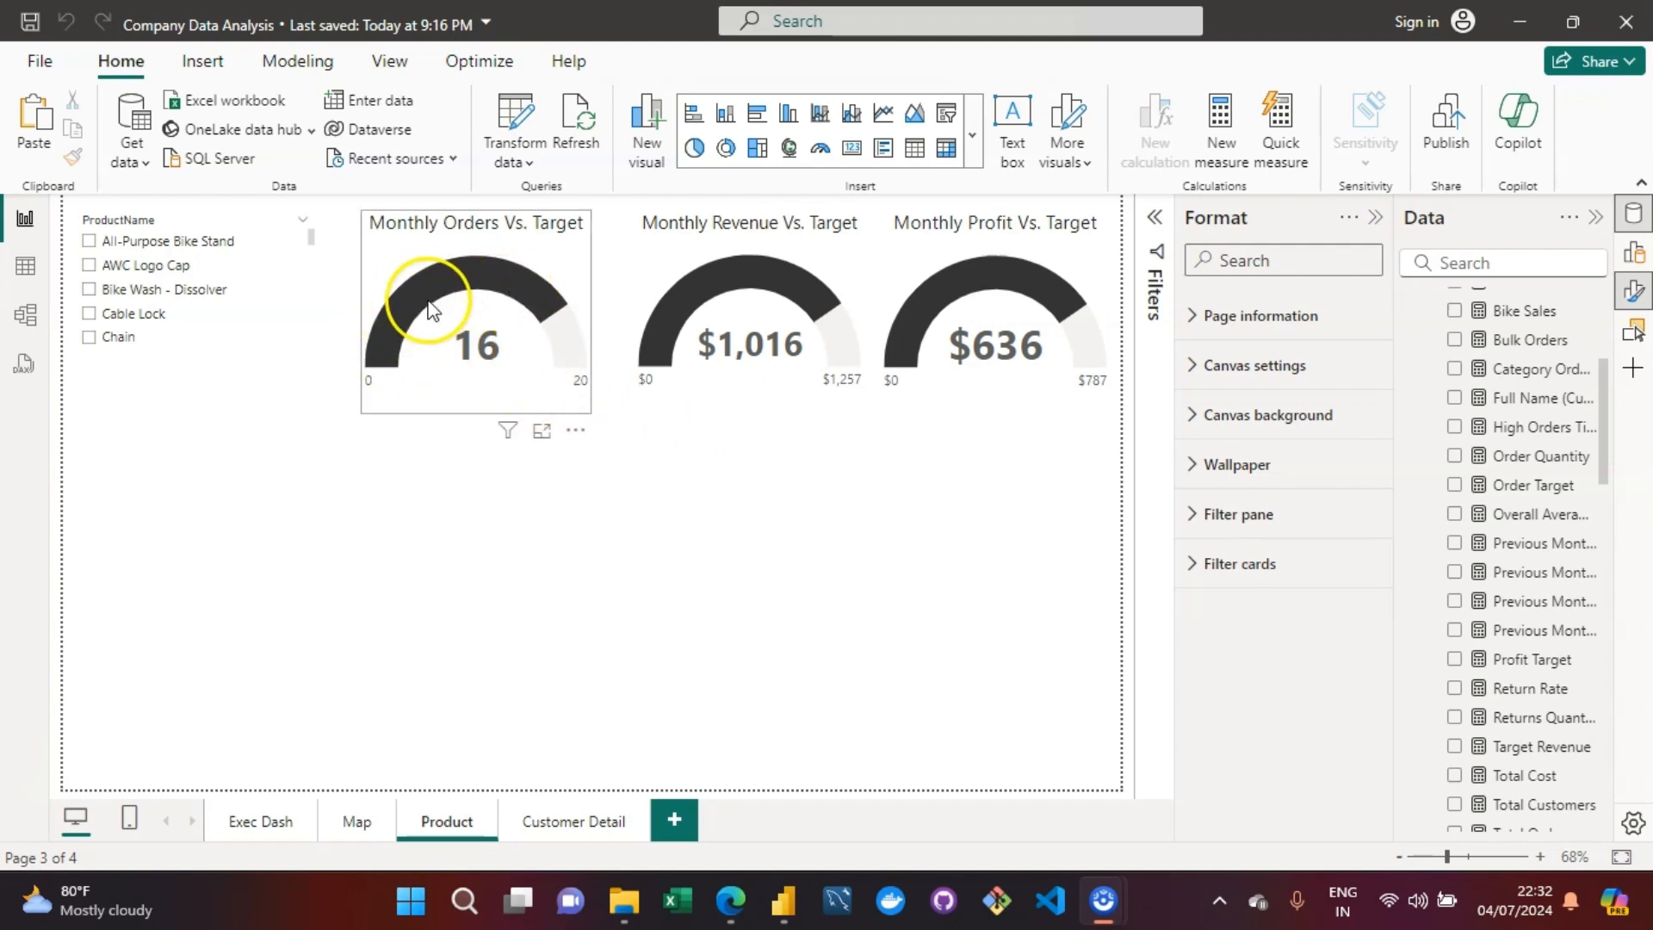
mouse_move(469, 362)
click(481, 349)
mouse_move(489, 360)
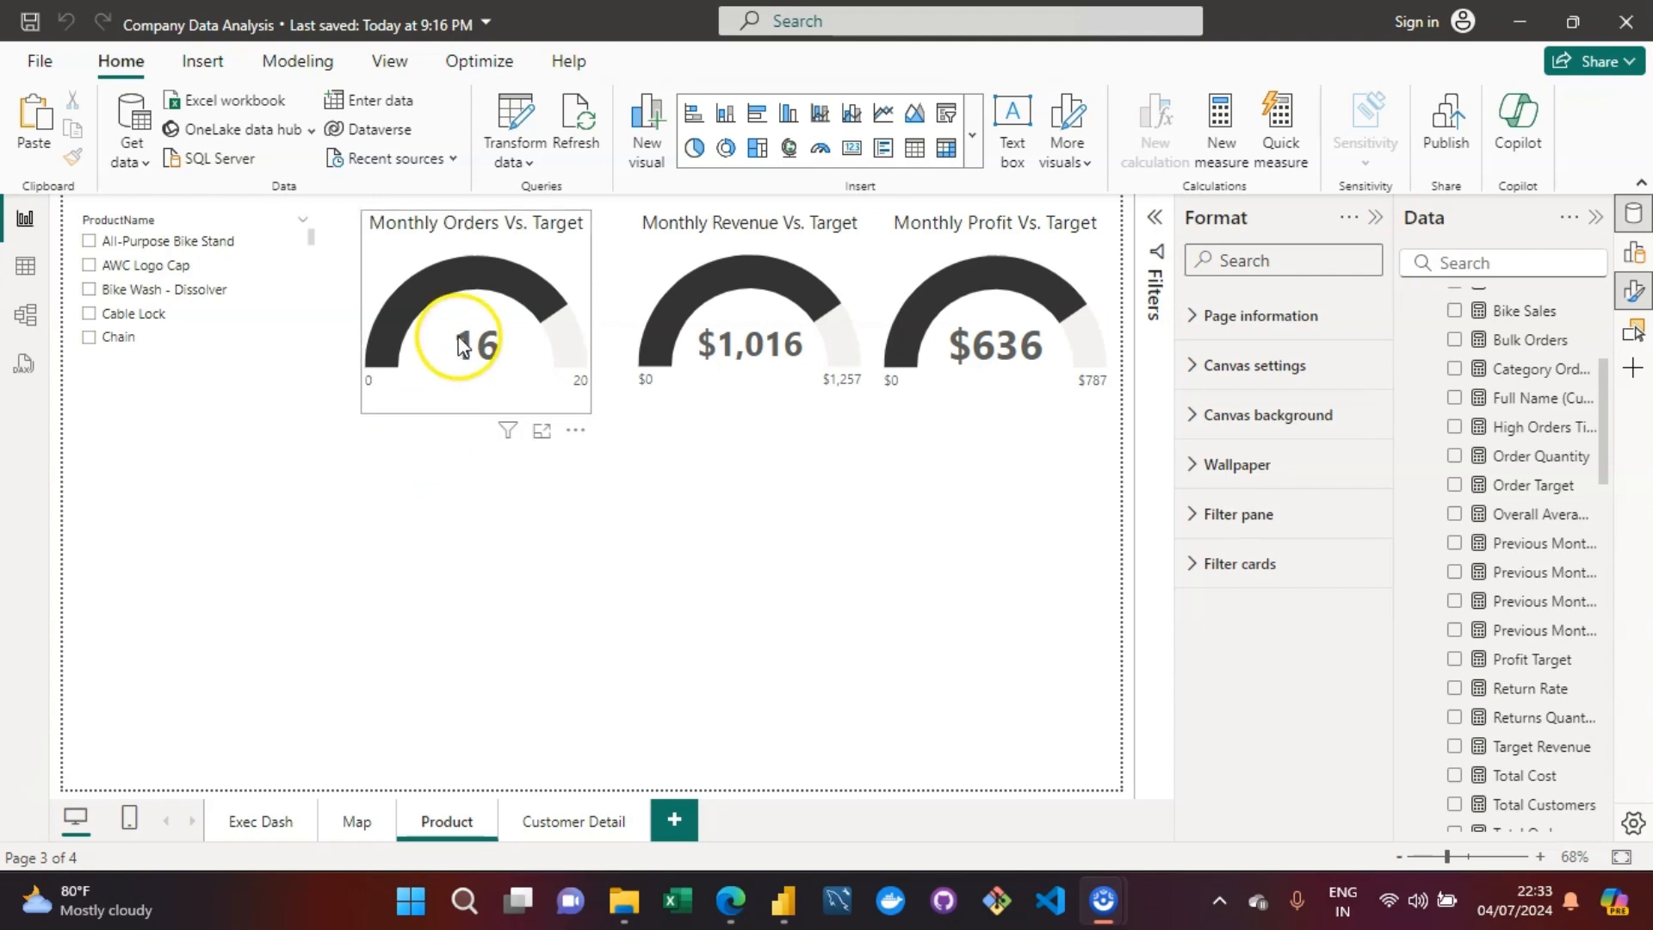
click(447, 368)
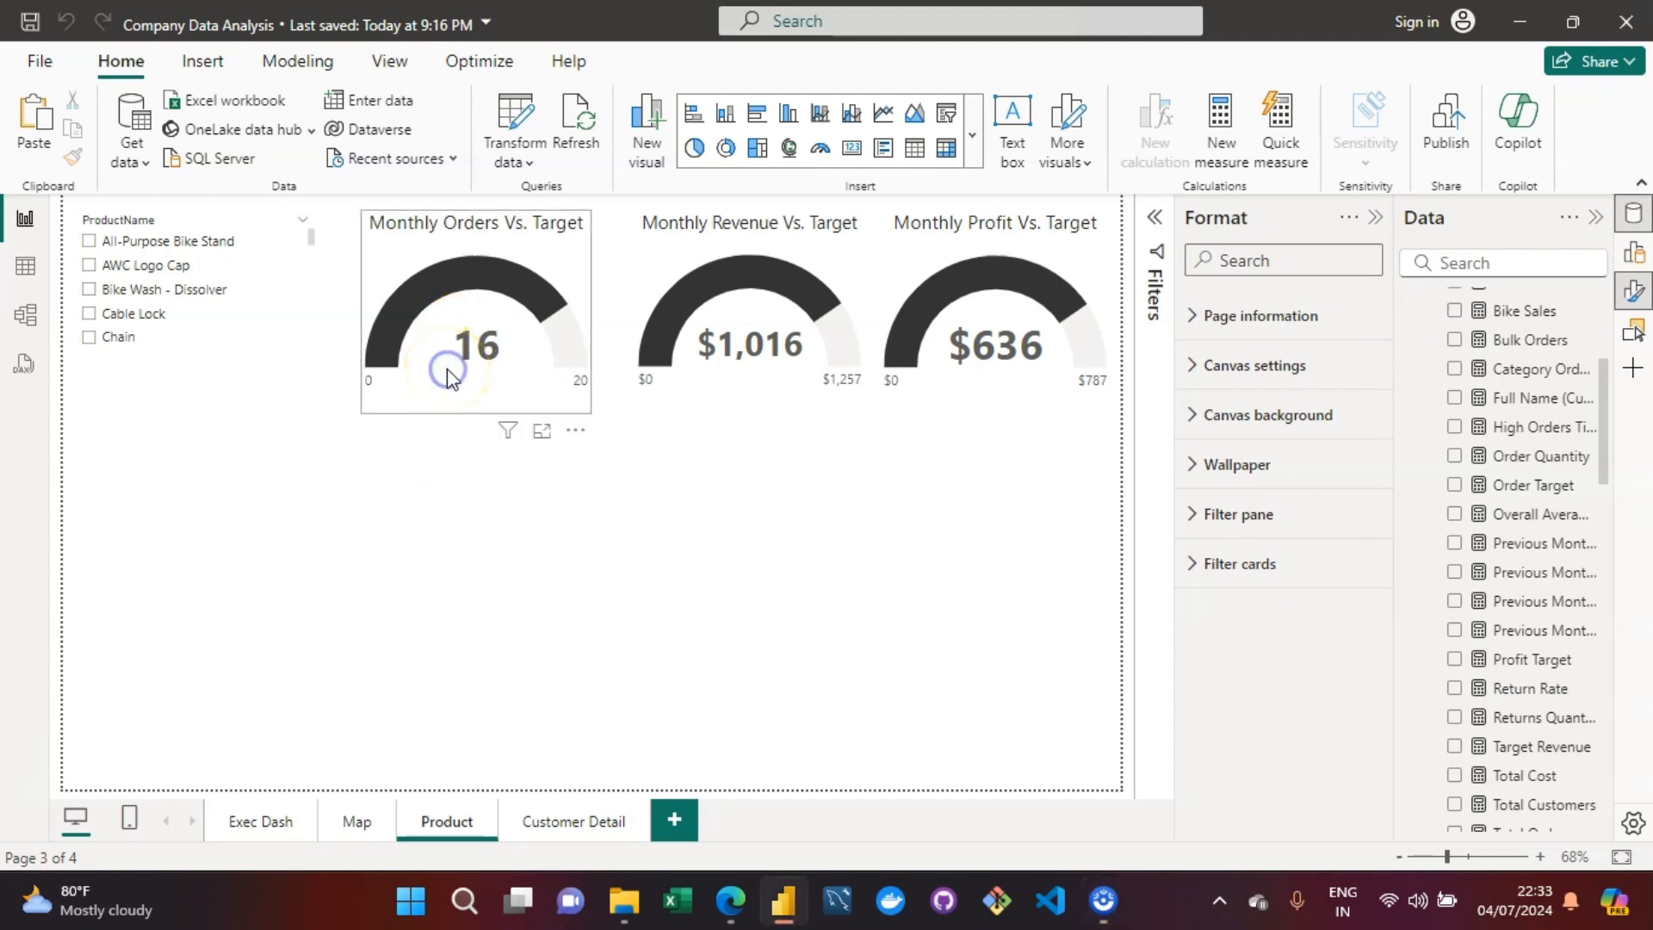
click(447, 369)
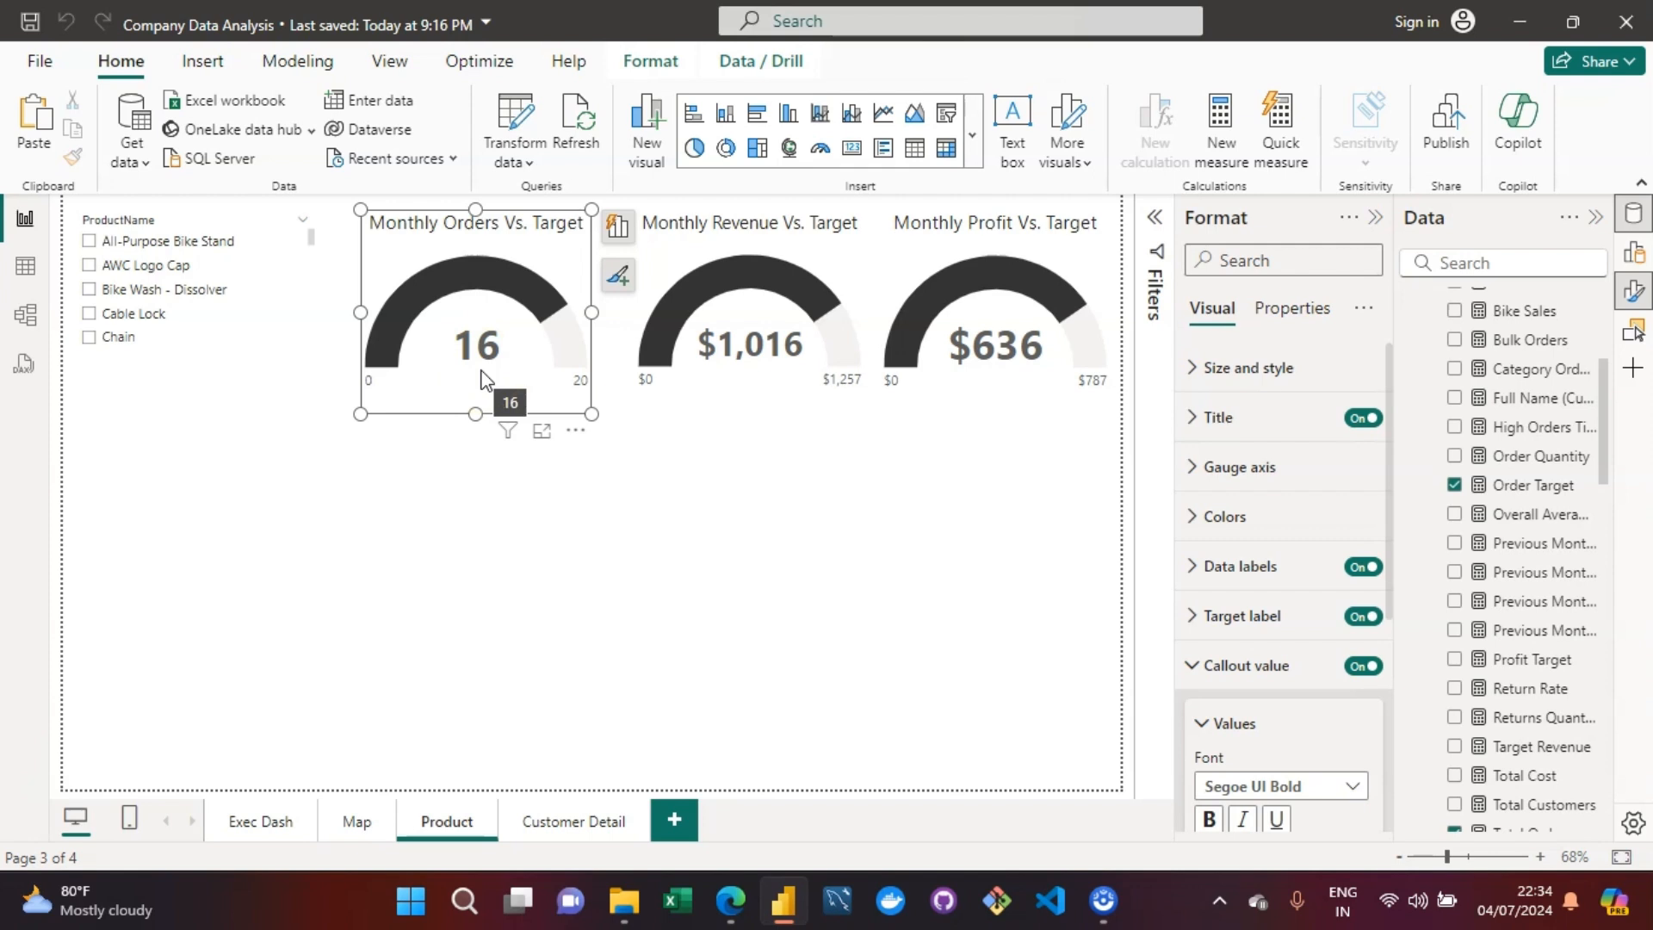
click(455, 392)
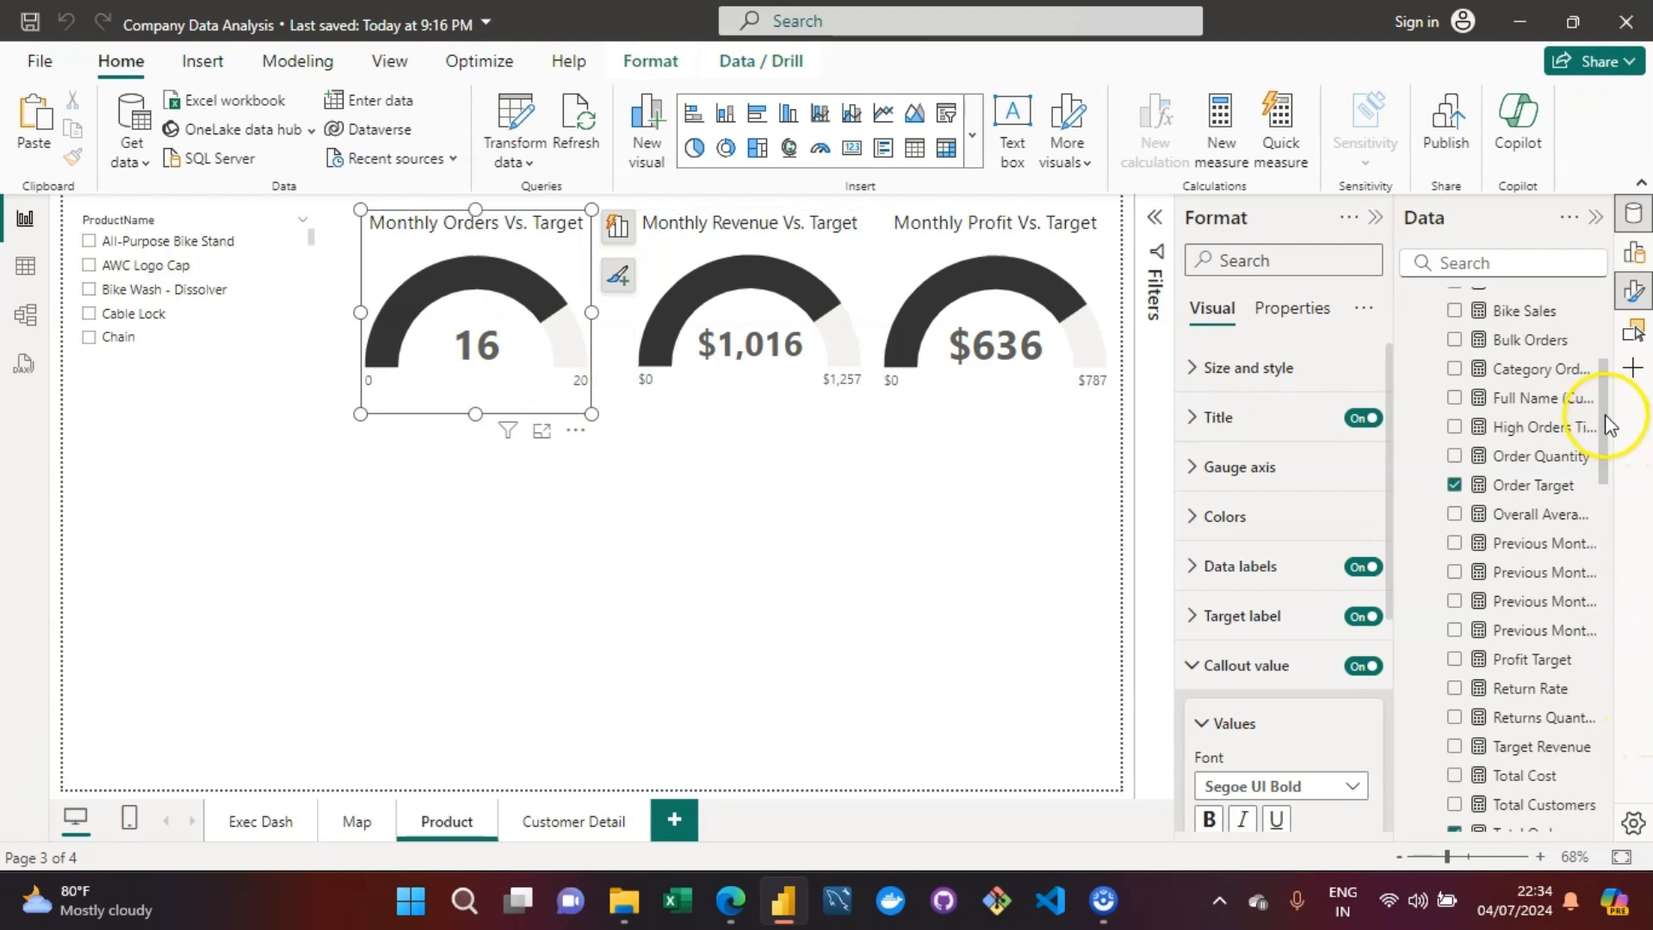
Step: Create a new measure in the Table Measure table and name it Order Target Gap
scroll(1608, 361, up, 5)
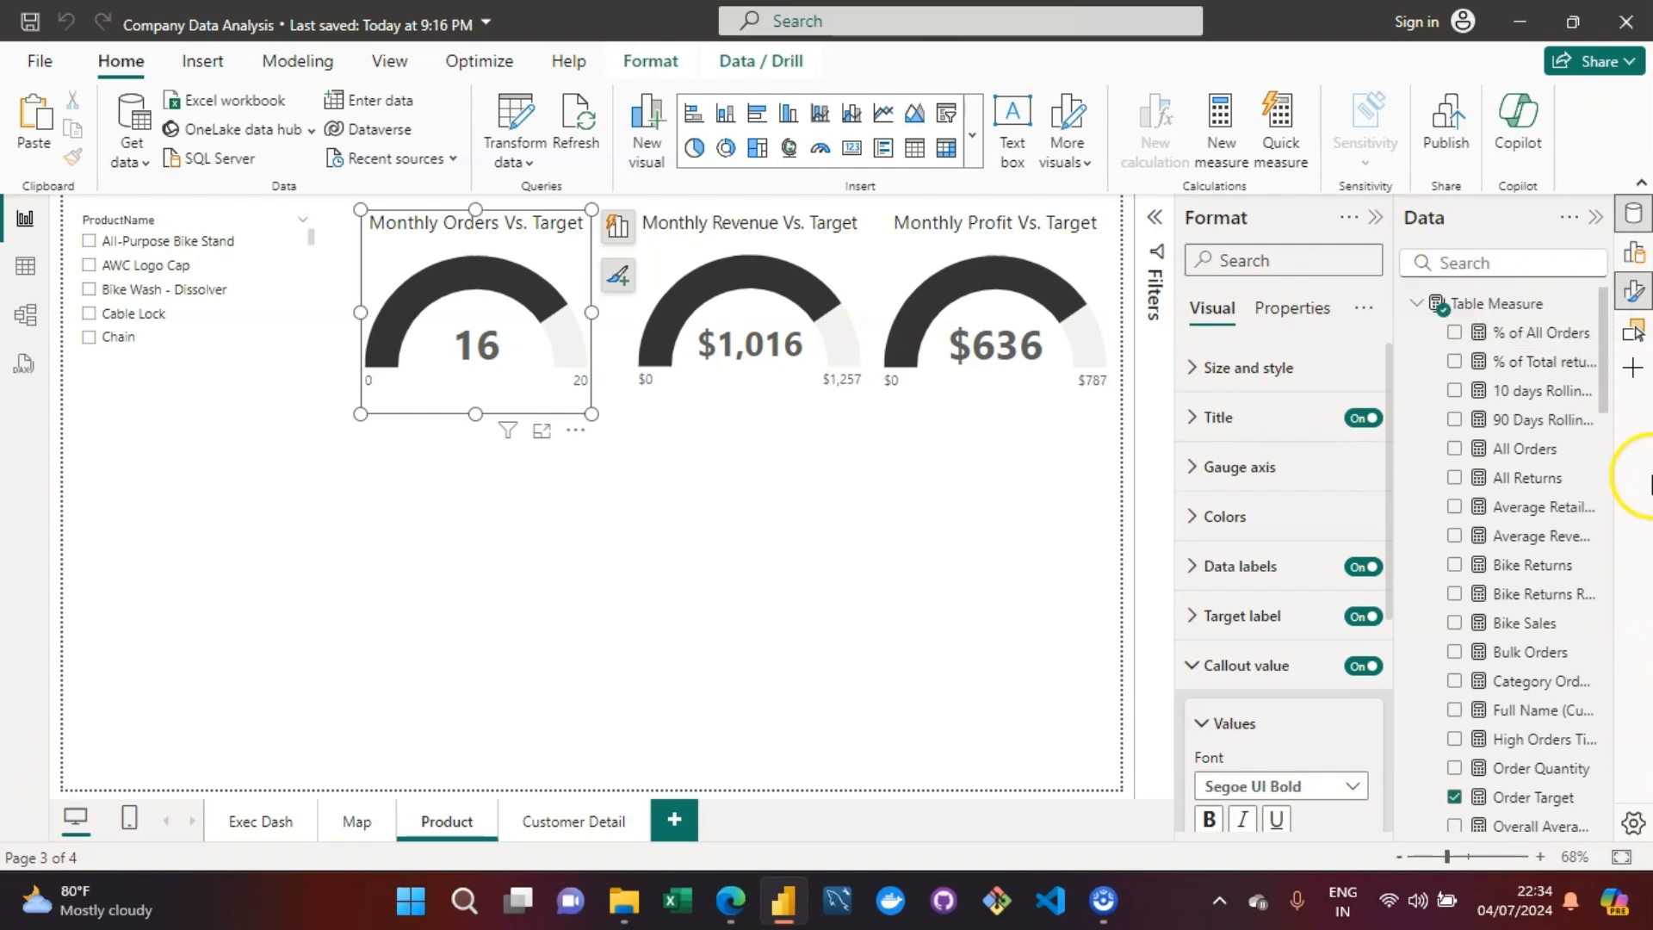
click(1503, 307)
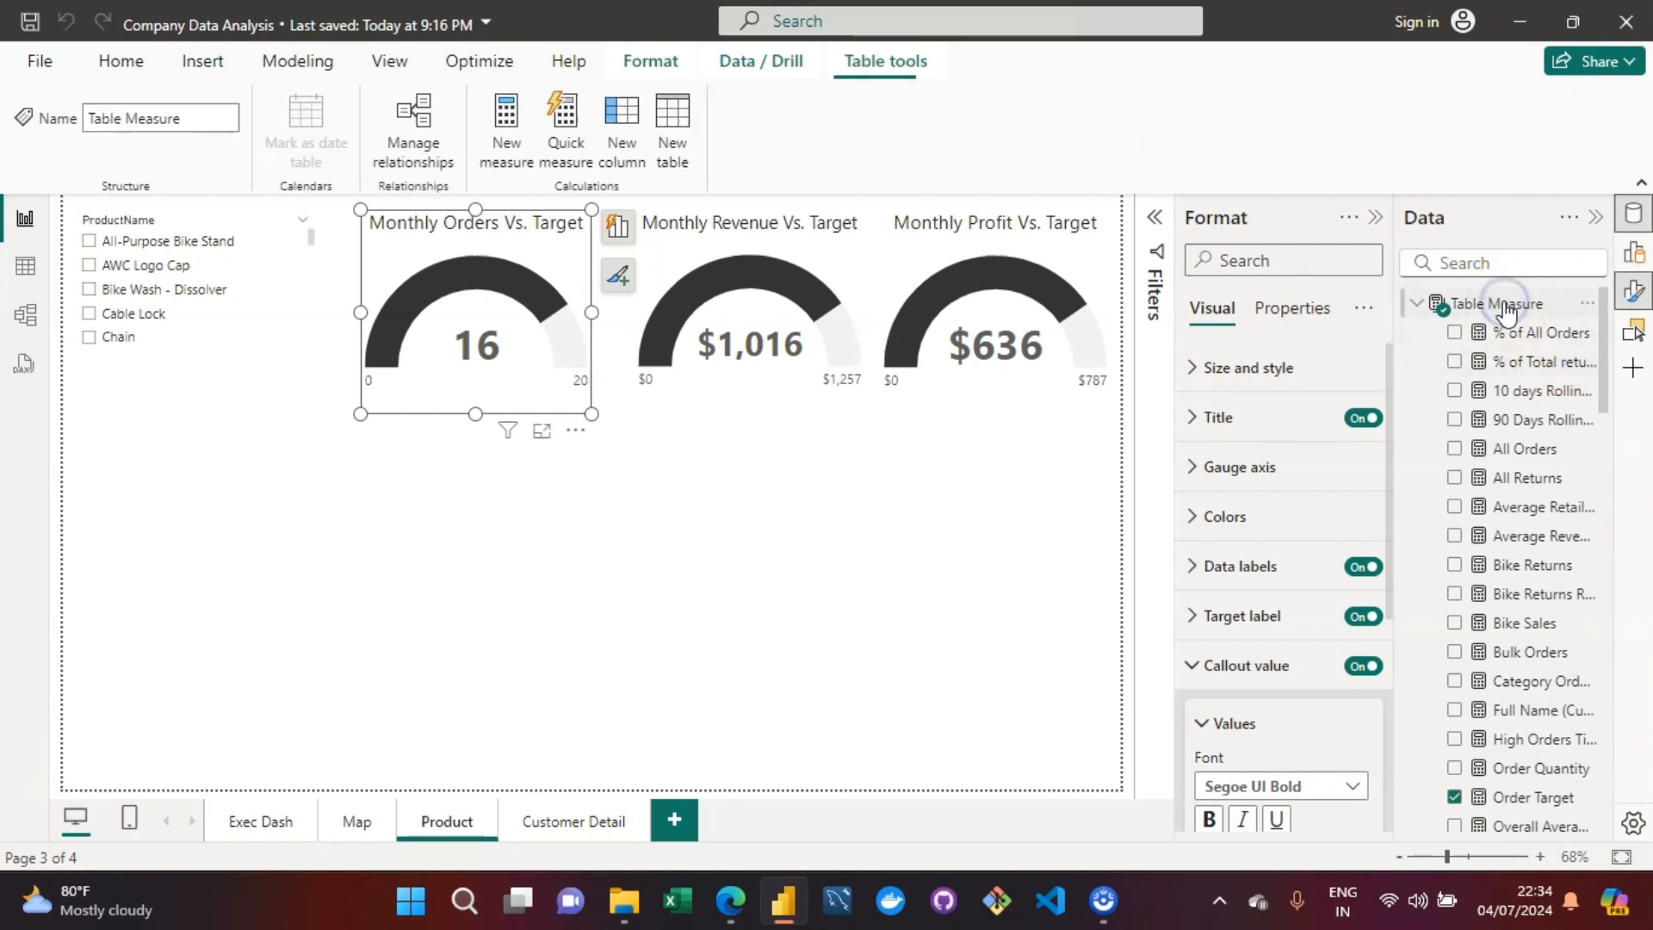
click(530, 129)
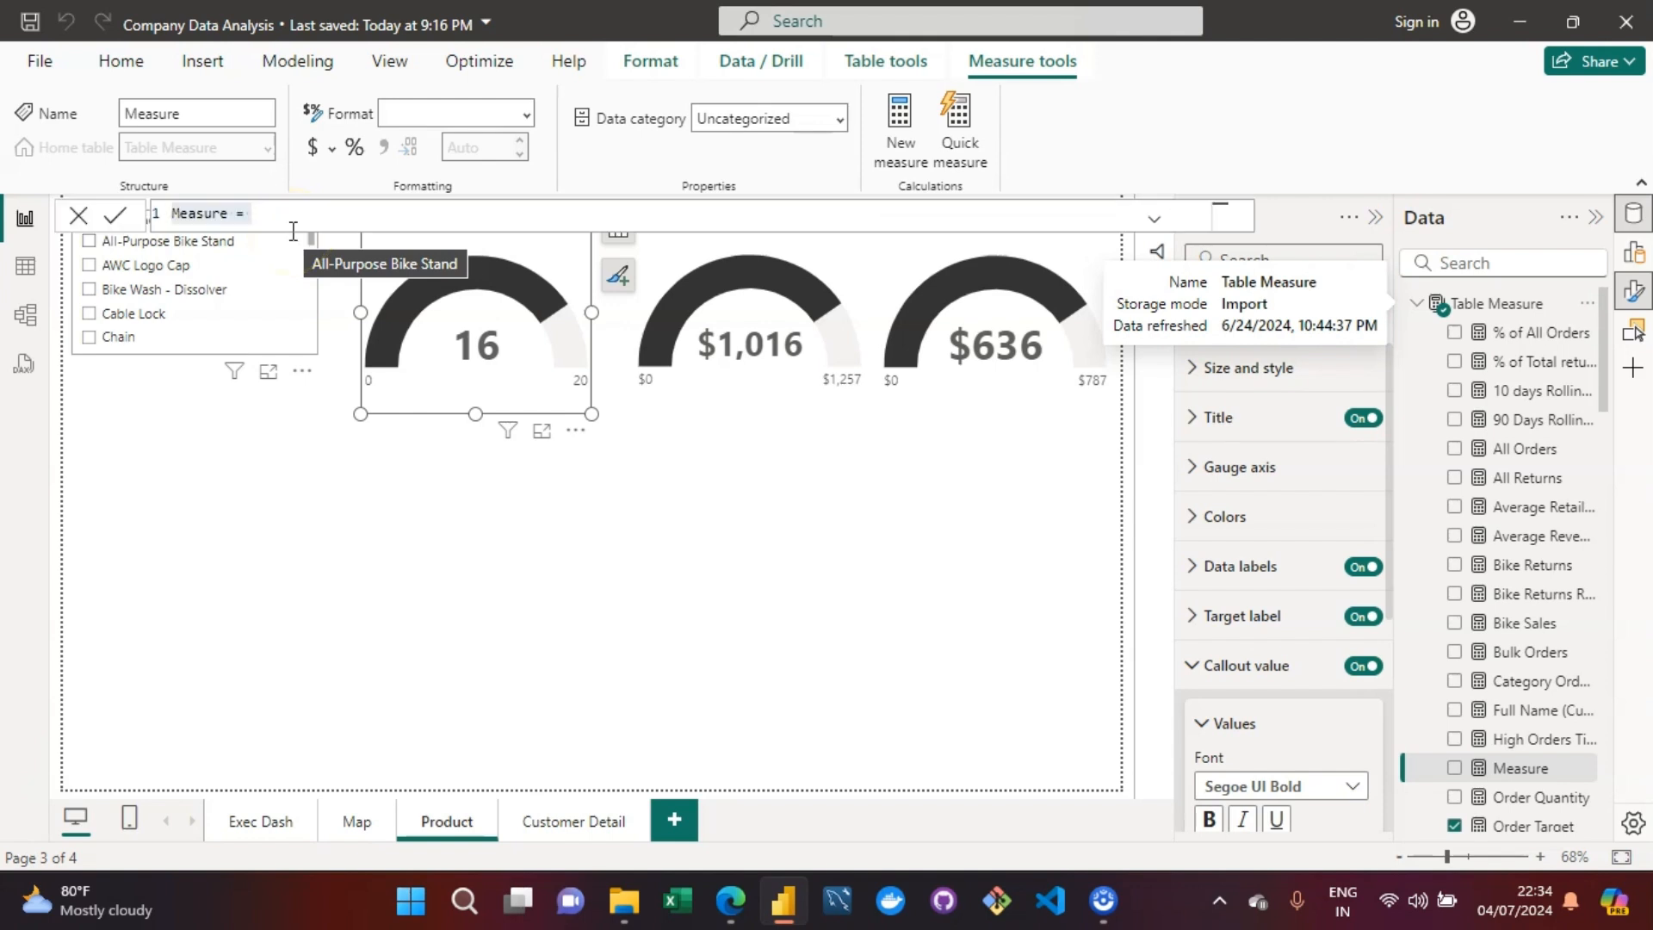
click(241, 216)
key(Left)
key(Right)
key(Right)
key(Right)
key(Right)
key(Right)
key(Right)
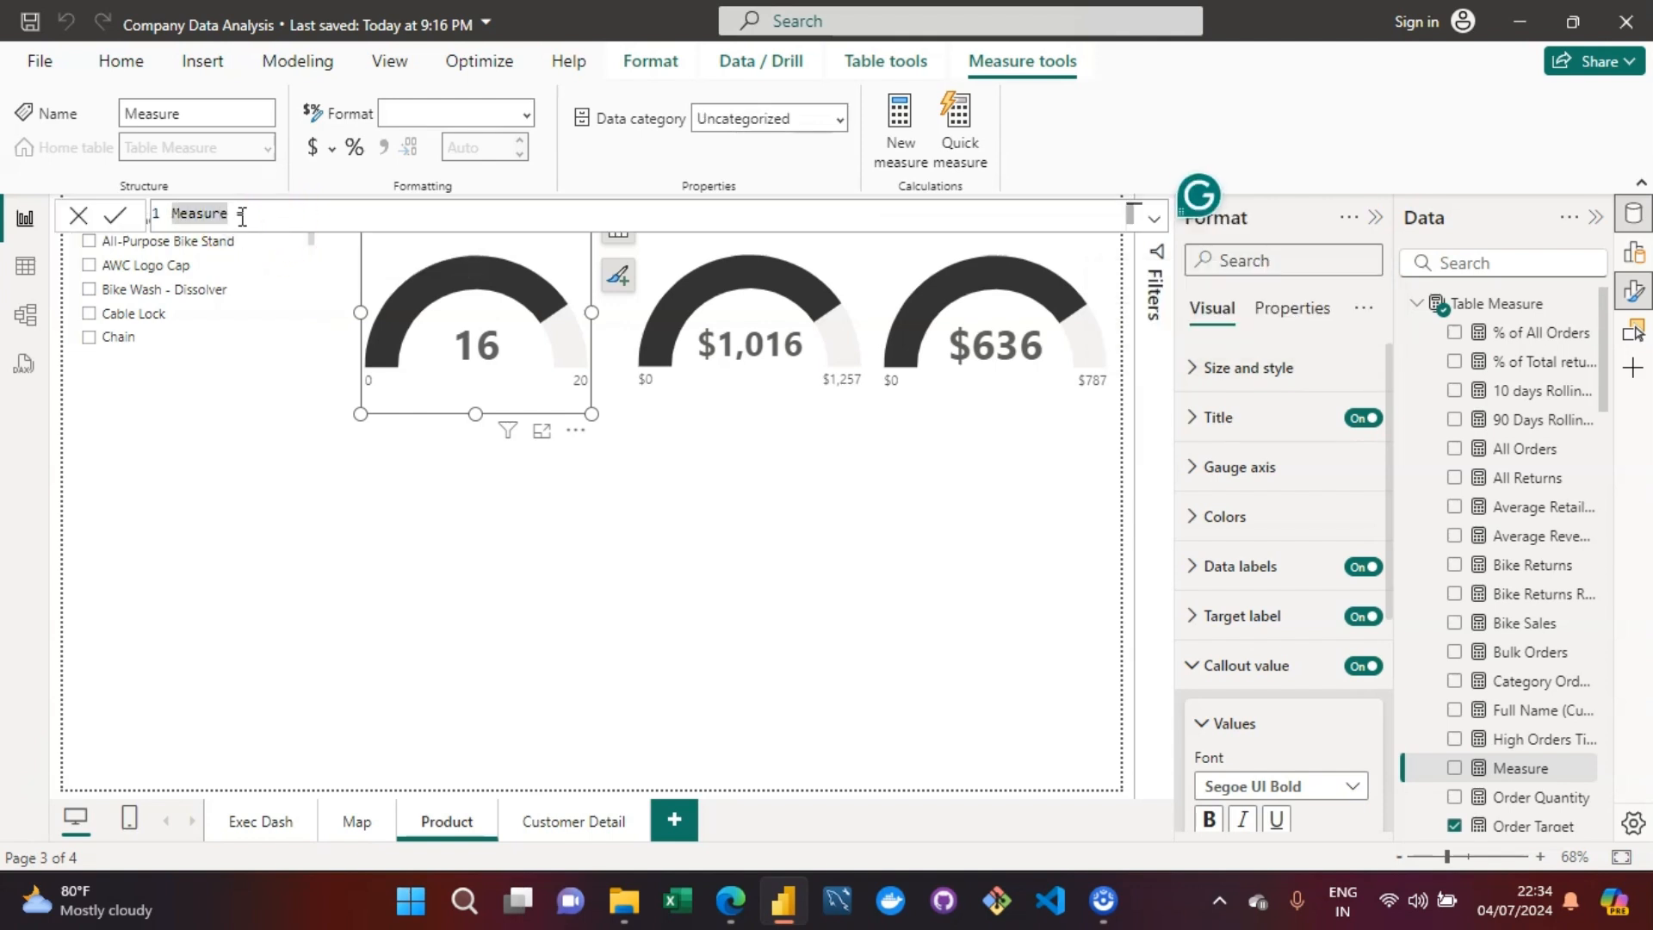
key(BackSpace)
text(order )
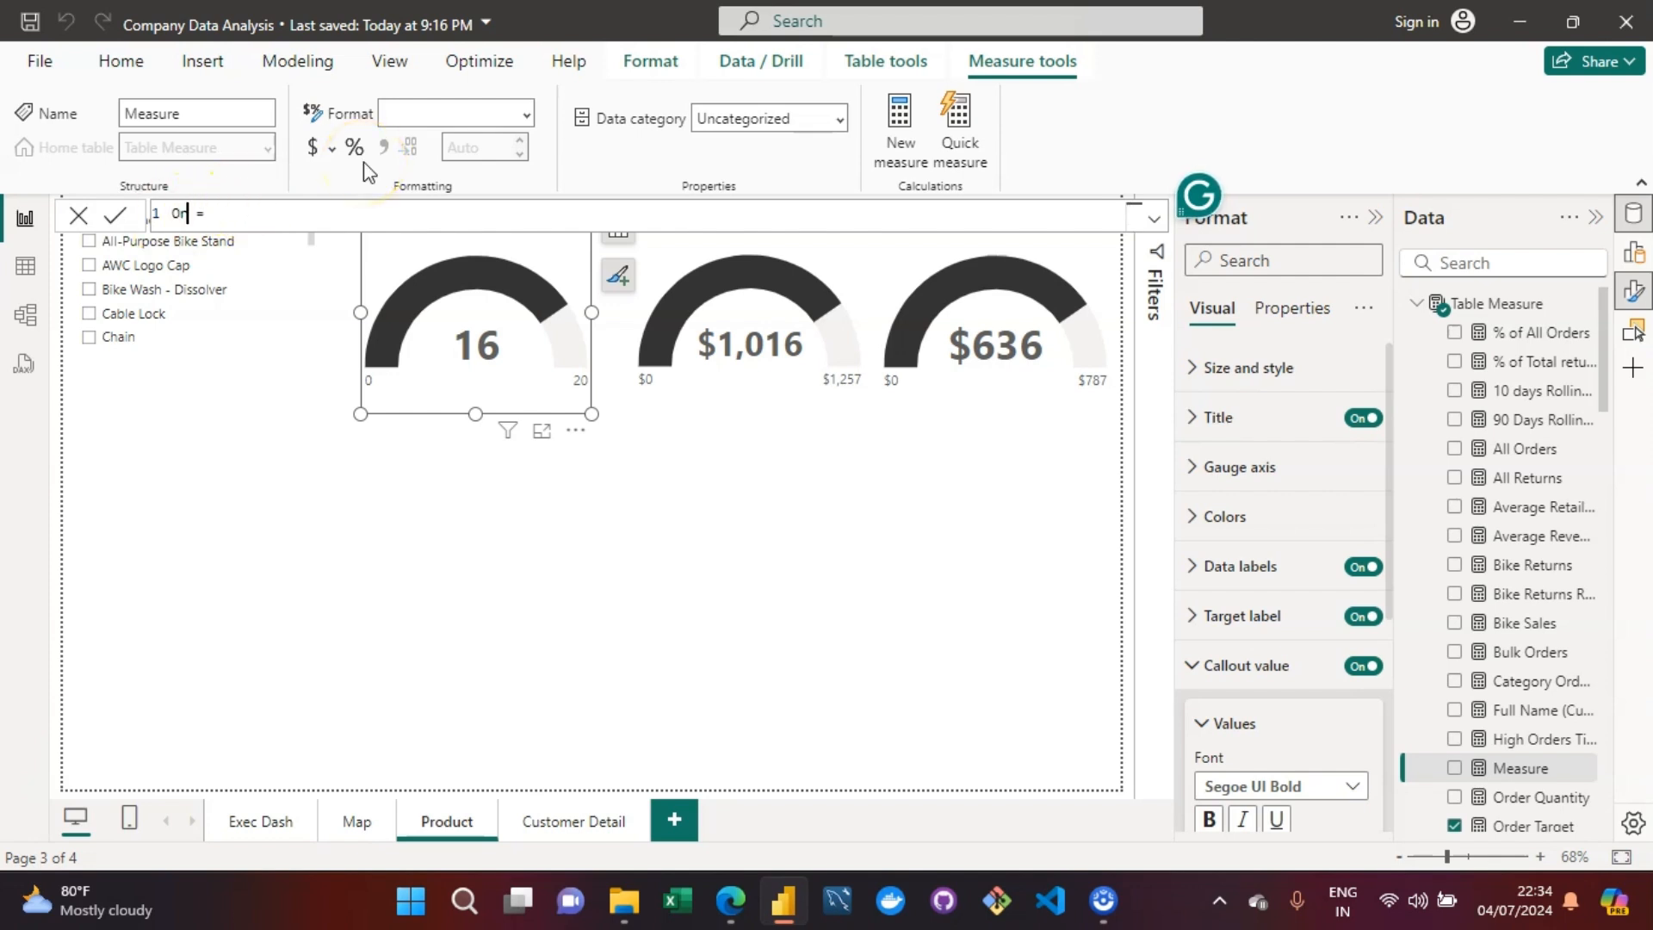
text(Target Gap)
Step: Define the Order Target Gap measure as [Total Orders] - [Order Target] and commit the formula
key(End)
text([)
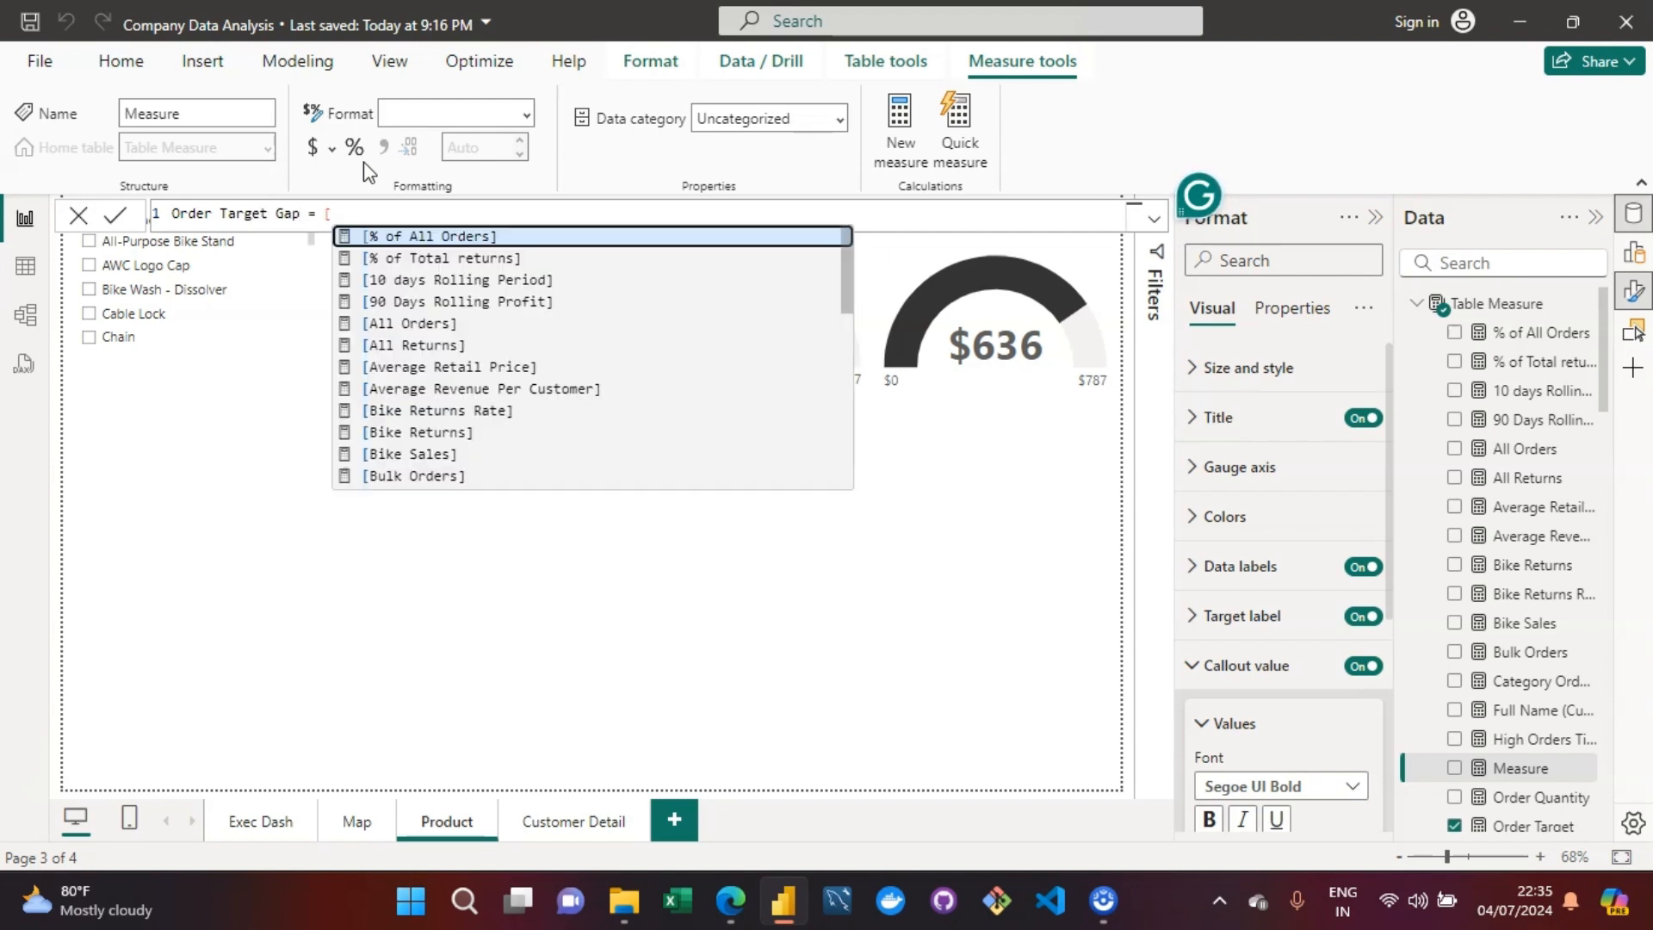
text(total)
key(Down)
key(Down)
key(Down)
key(Tab)
text(-)
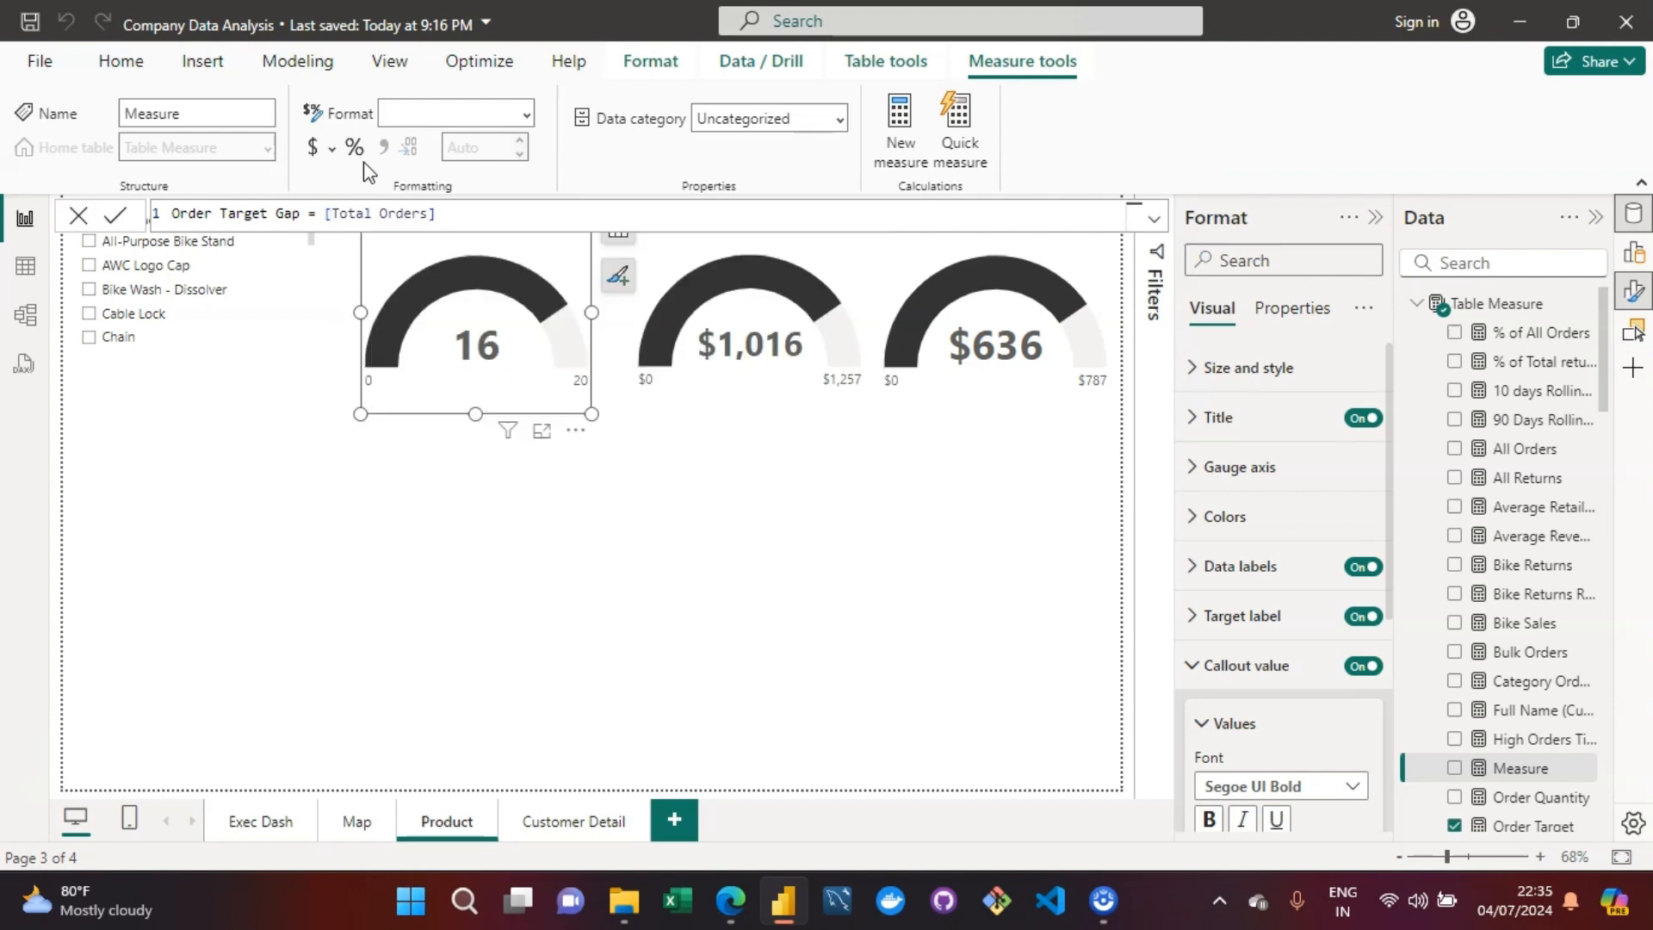
text( [tar)
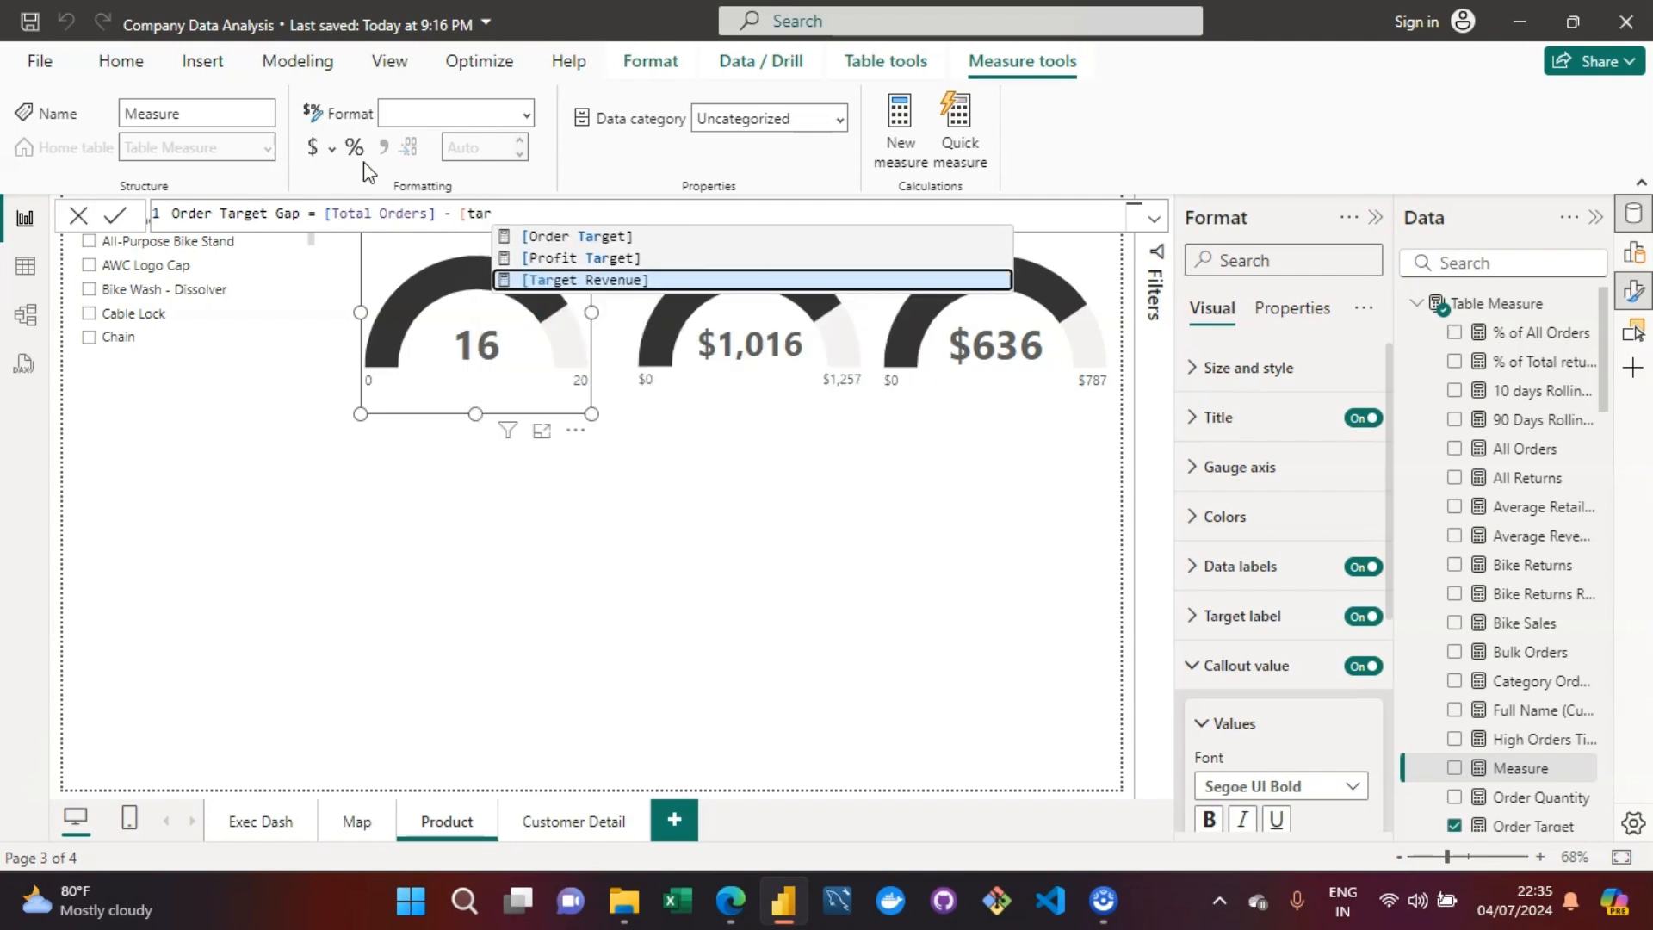
key(Up)
key(Up)
key(Tab)
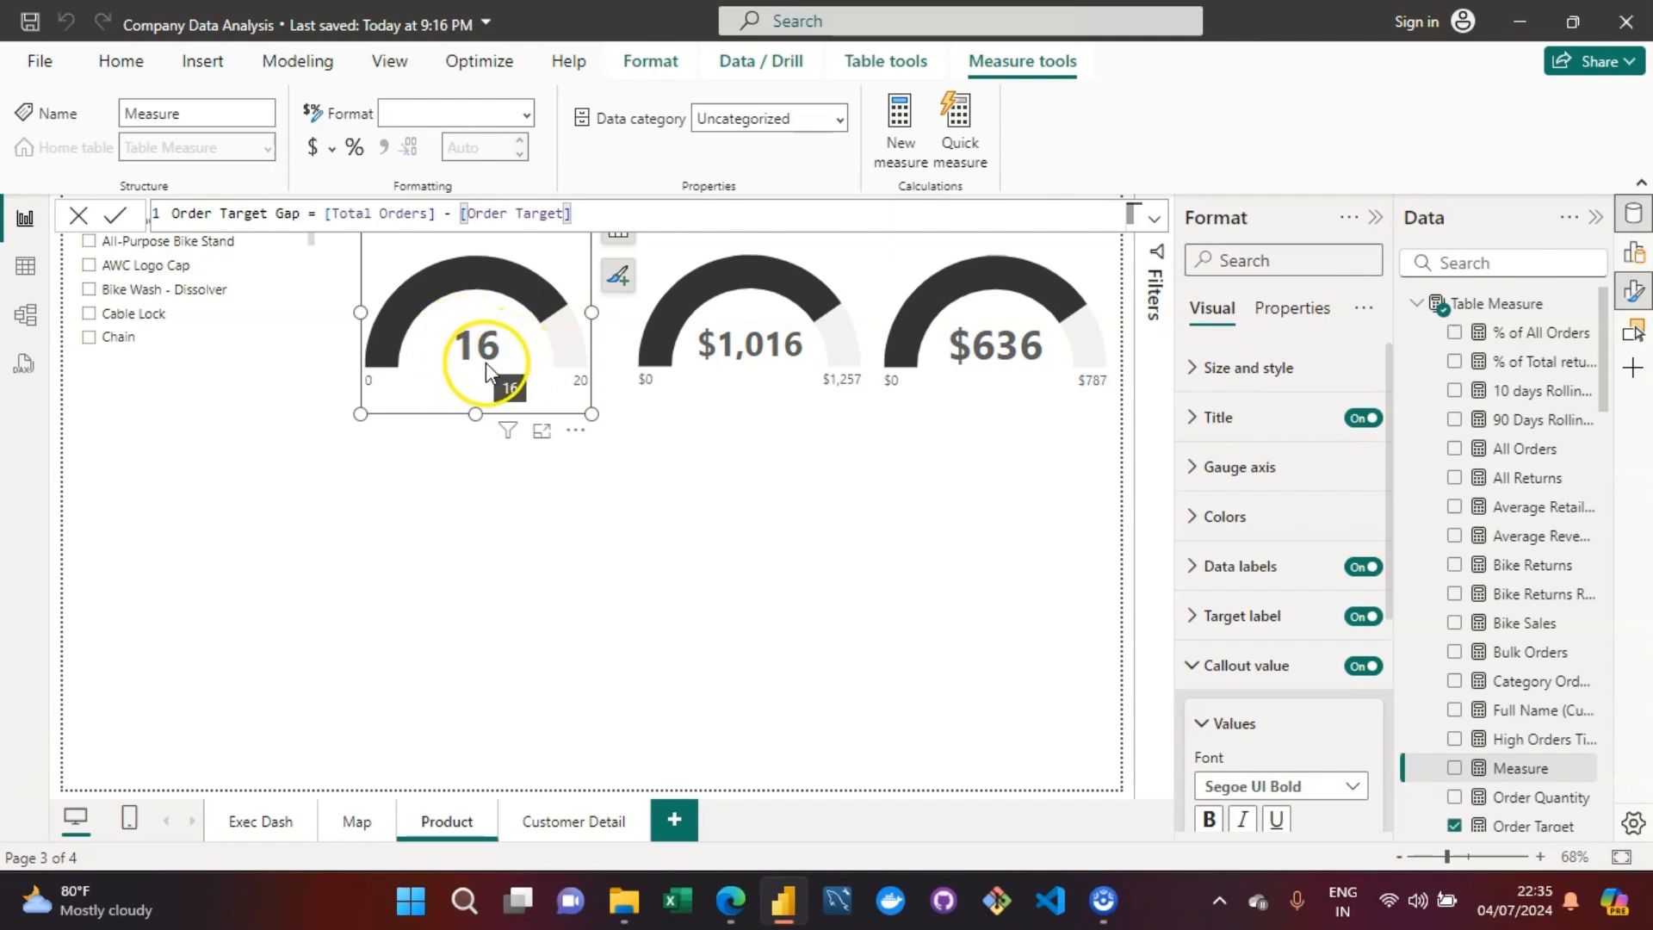
click(614, 211)
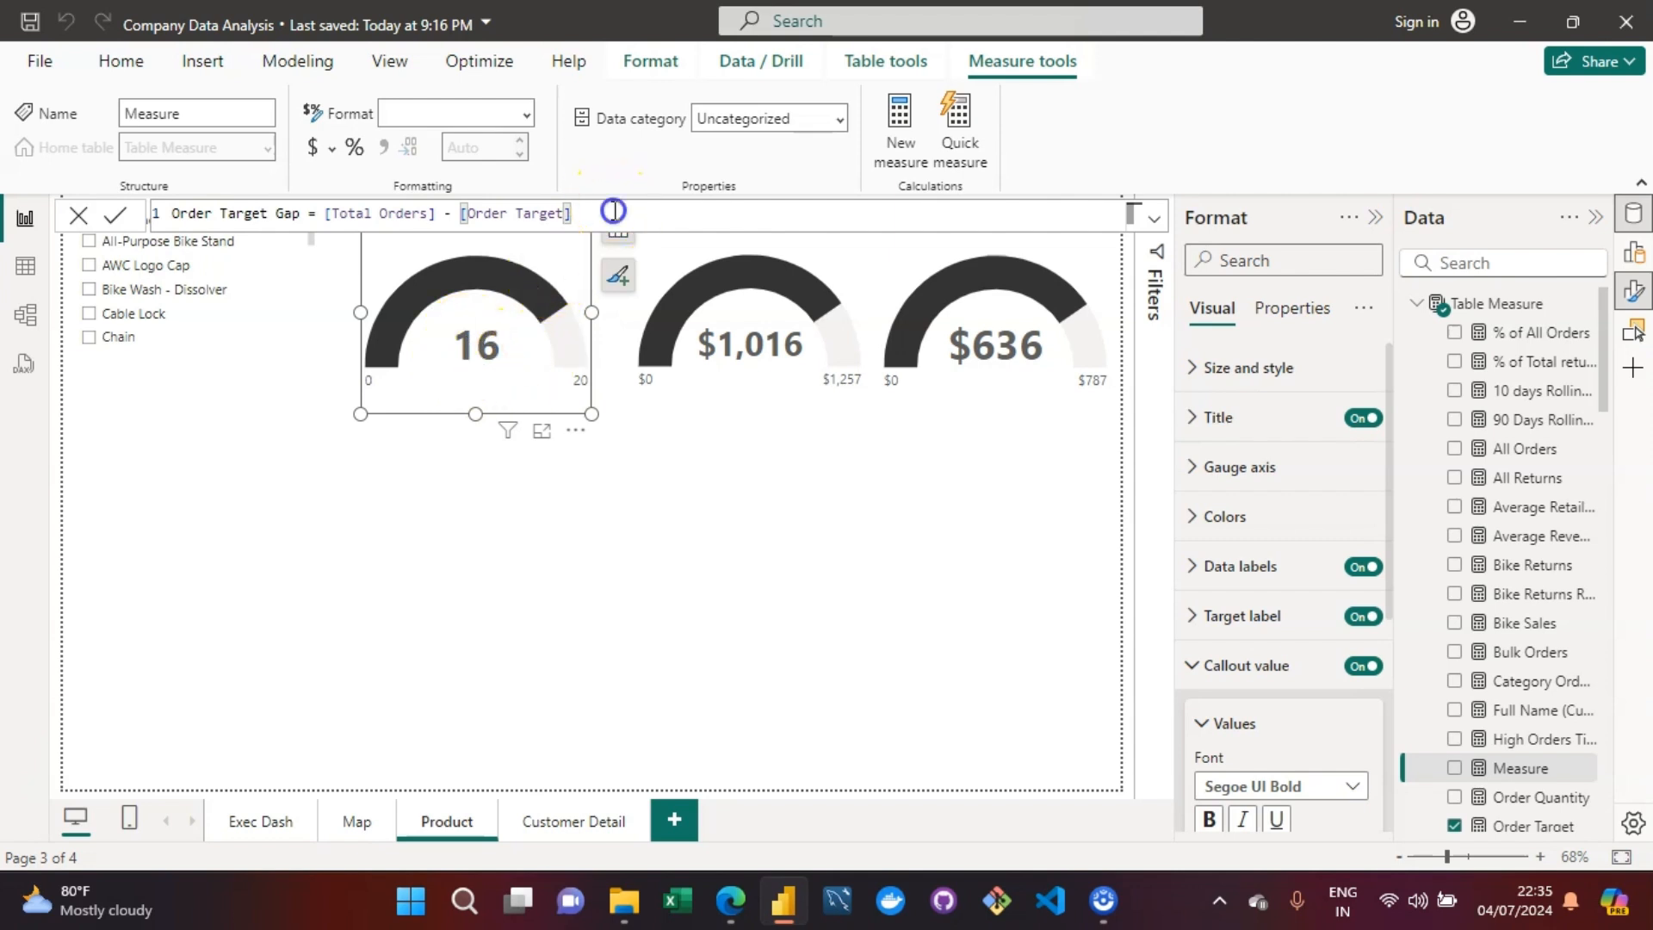
key(Return)
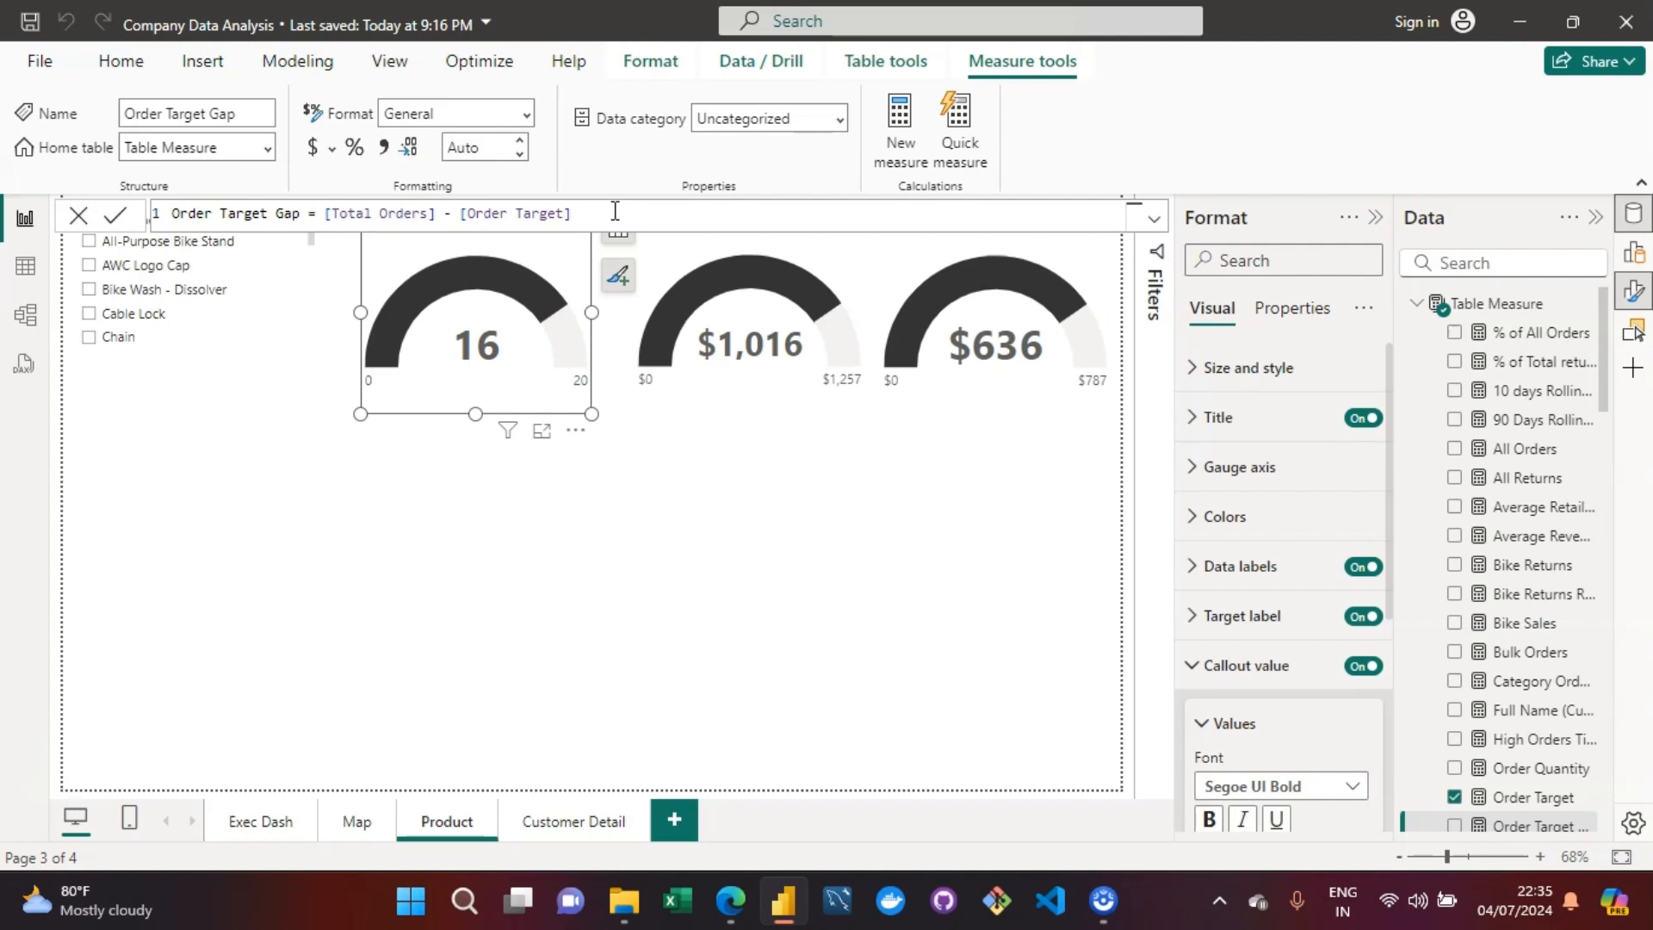
Step: Set up conditional formatting for the Monthly Orders gauge's callout value color, using the Rules style based on Order Target Gap
drag(1606, 370, 1608, 385)
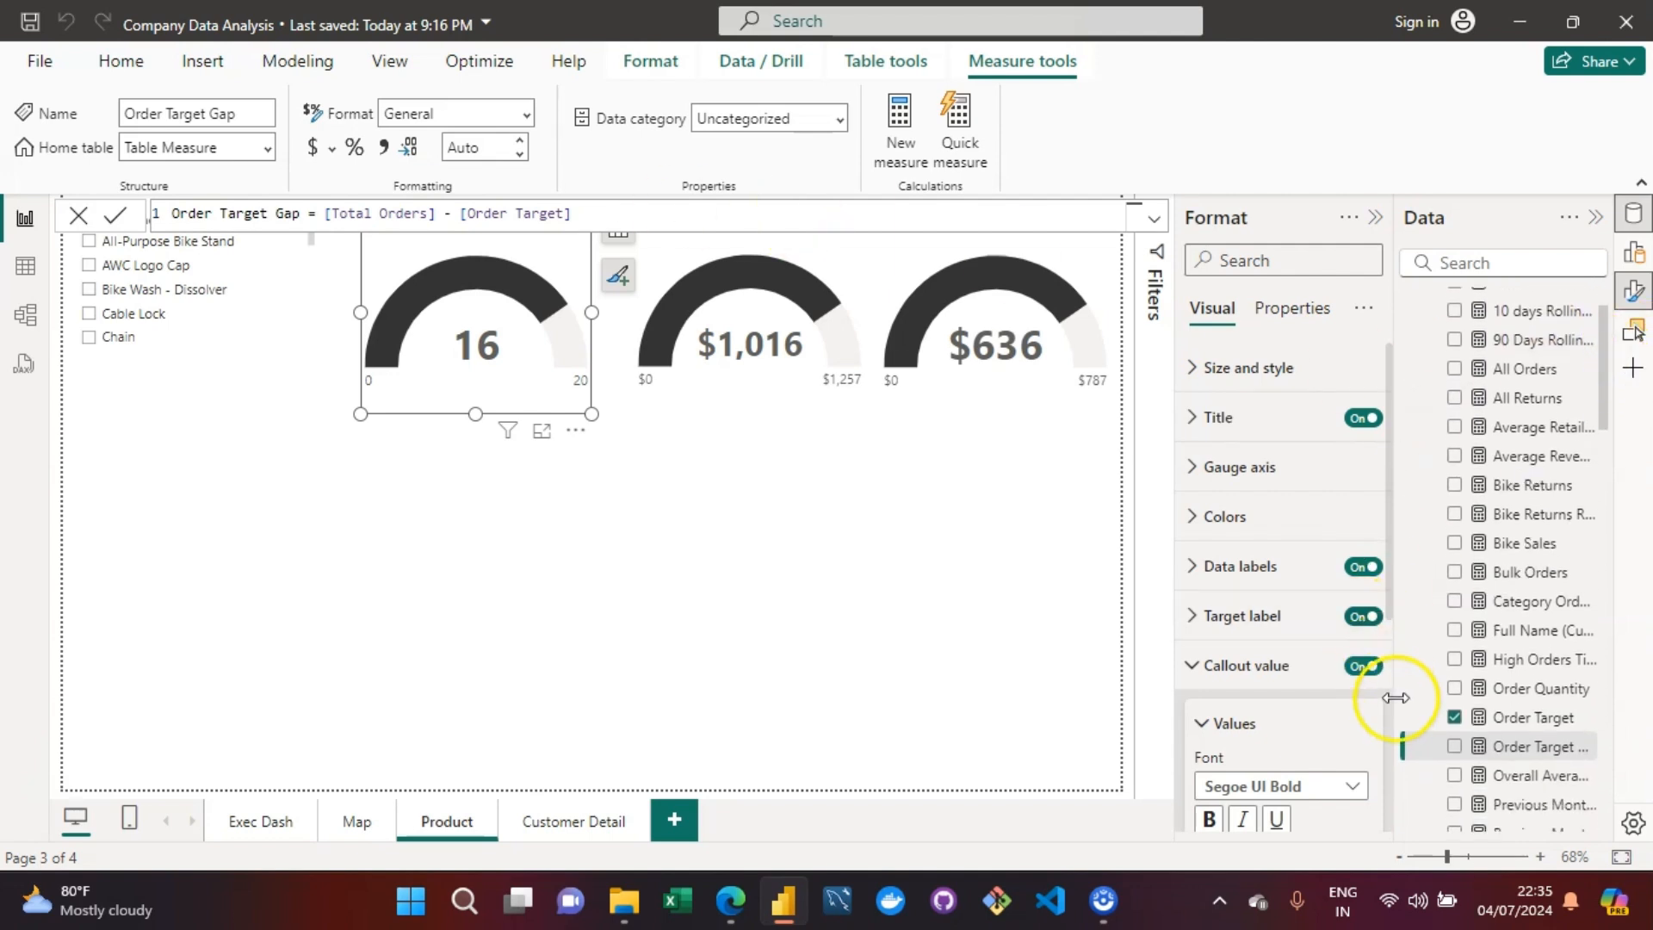
drag(1390, 566, 1372, 720)
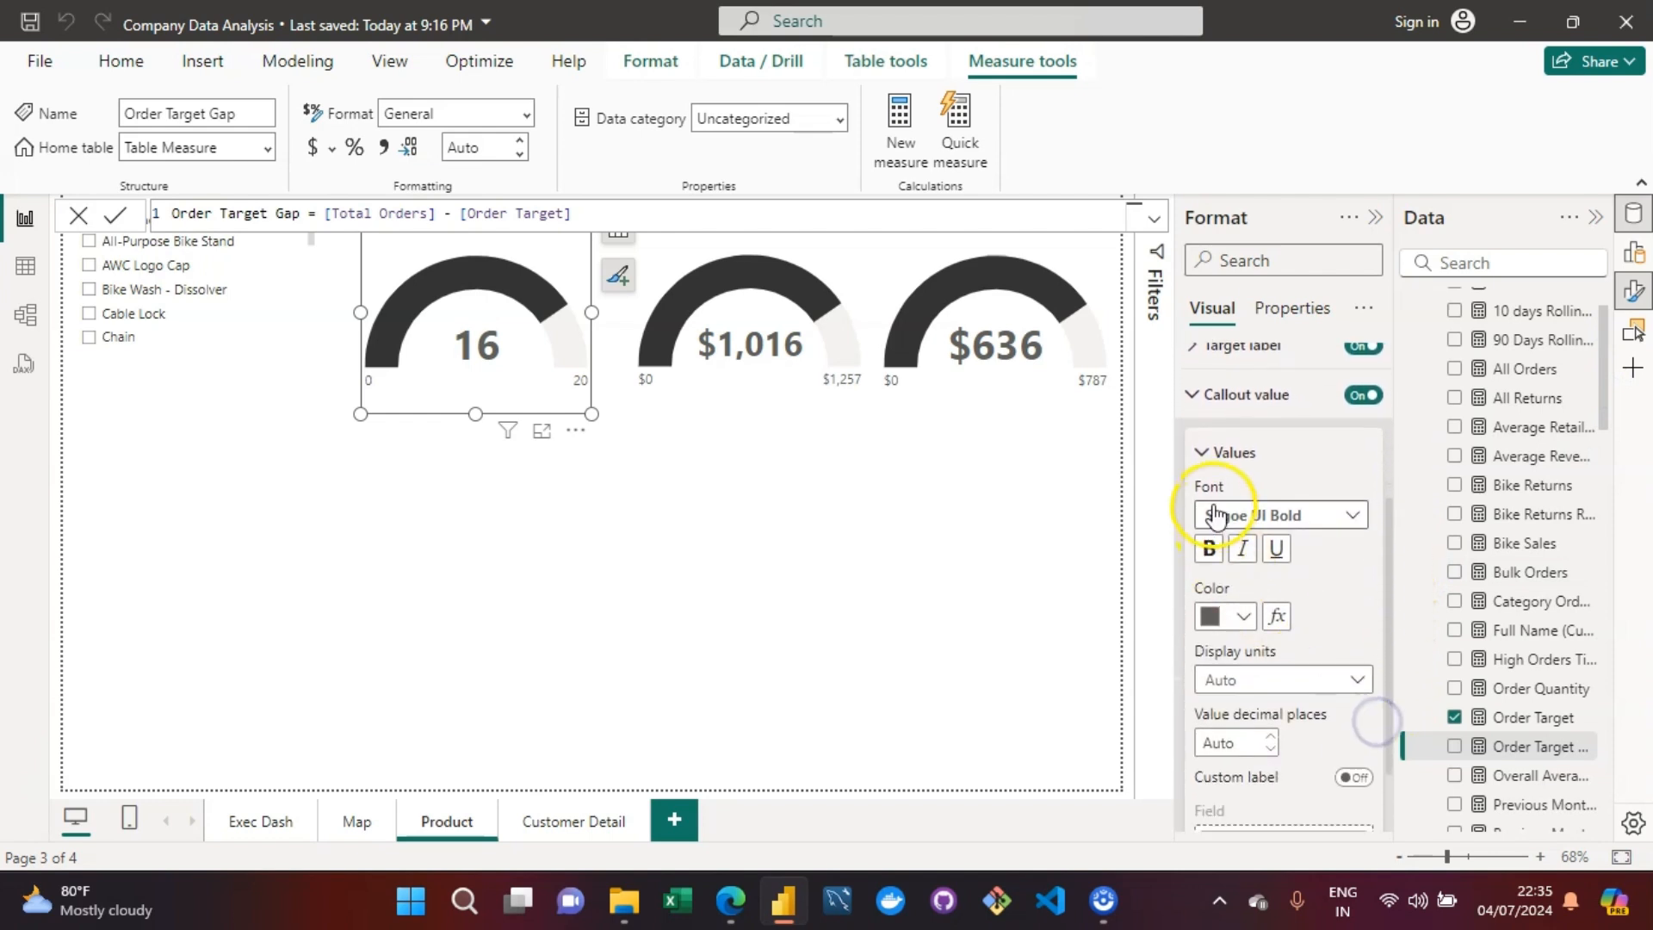
click(1278, 618)
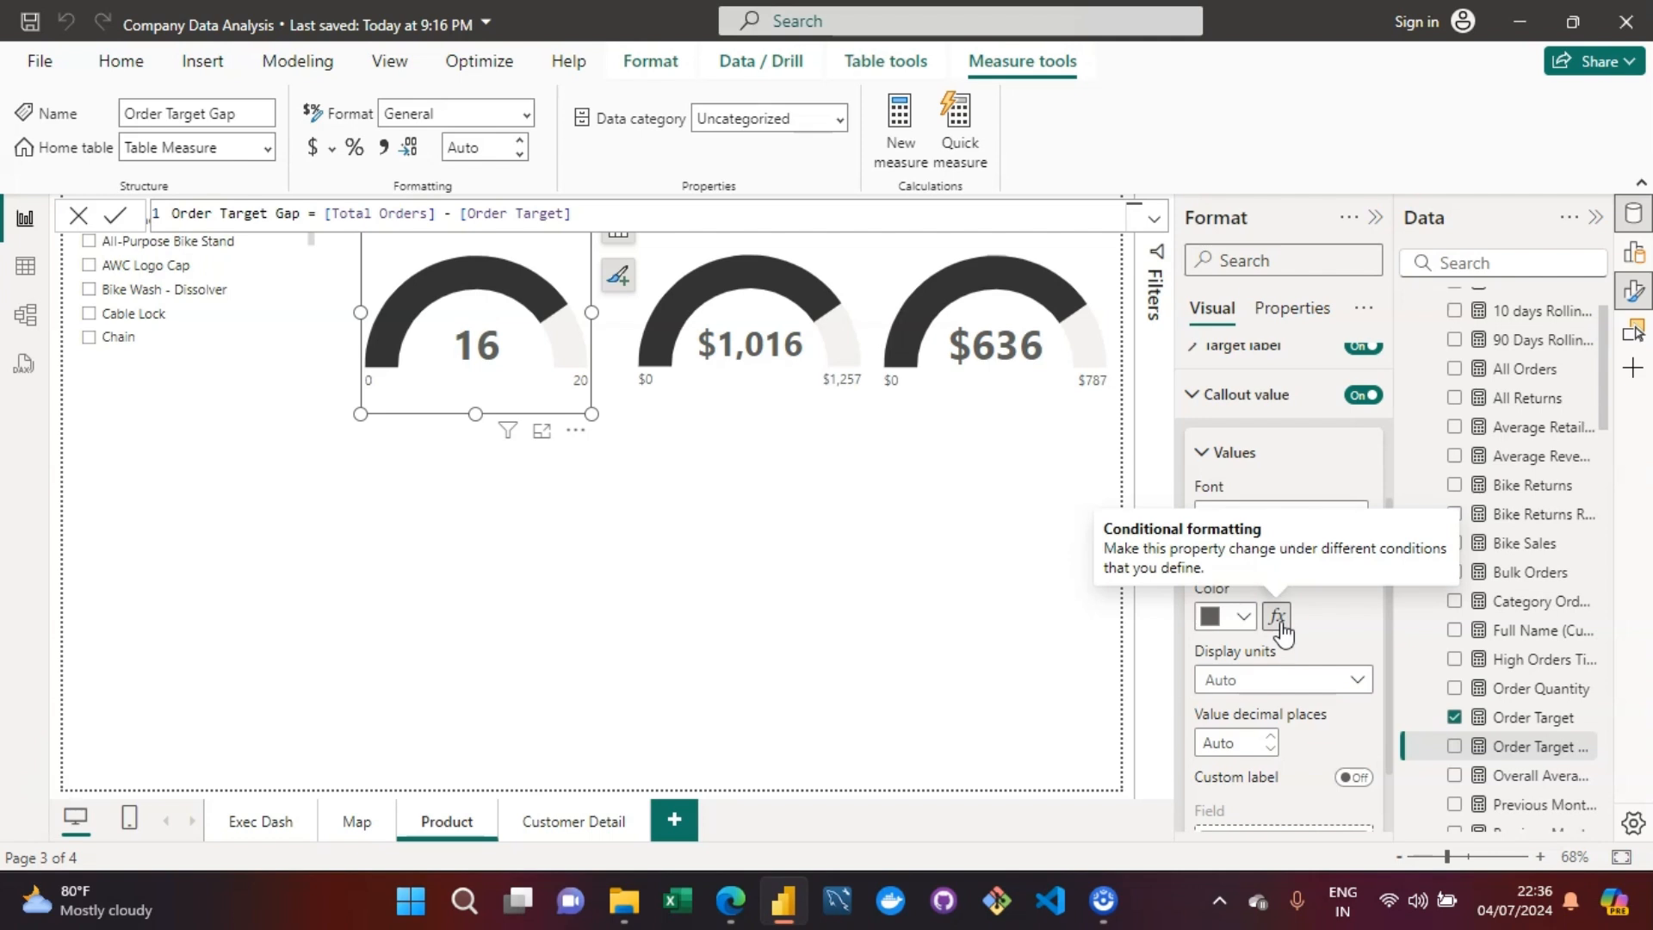
click(1280, 620)
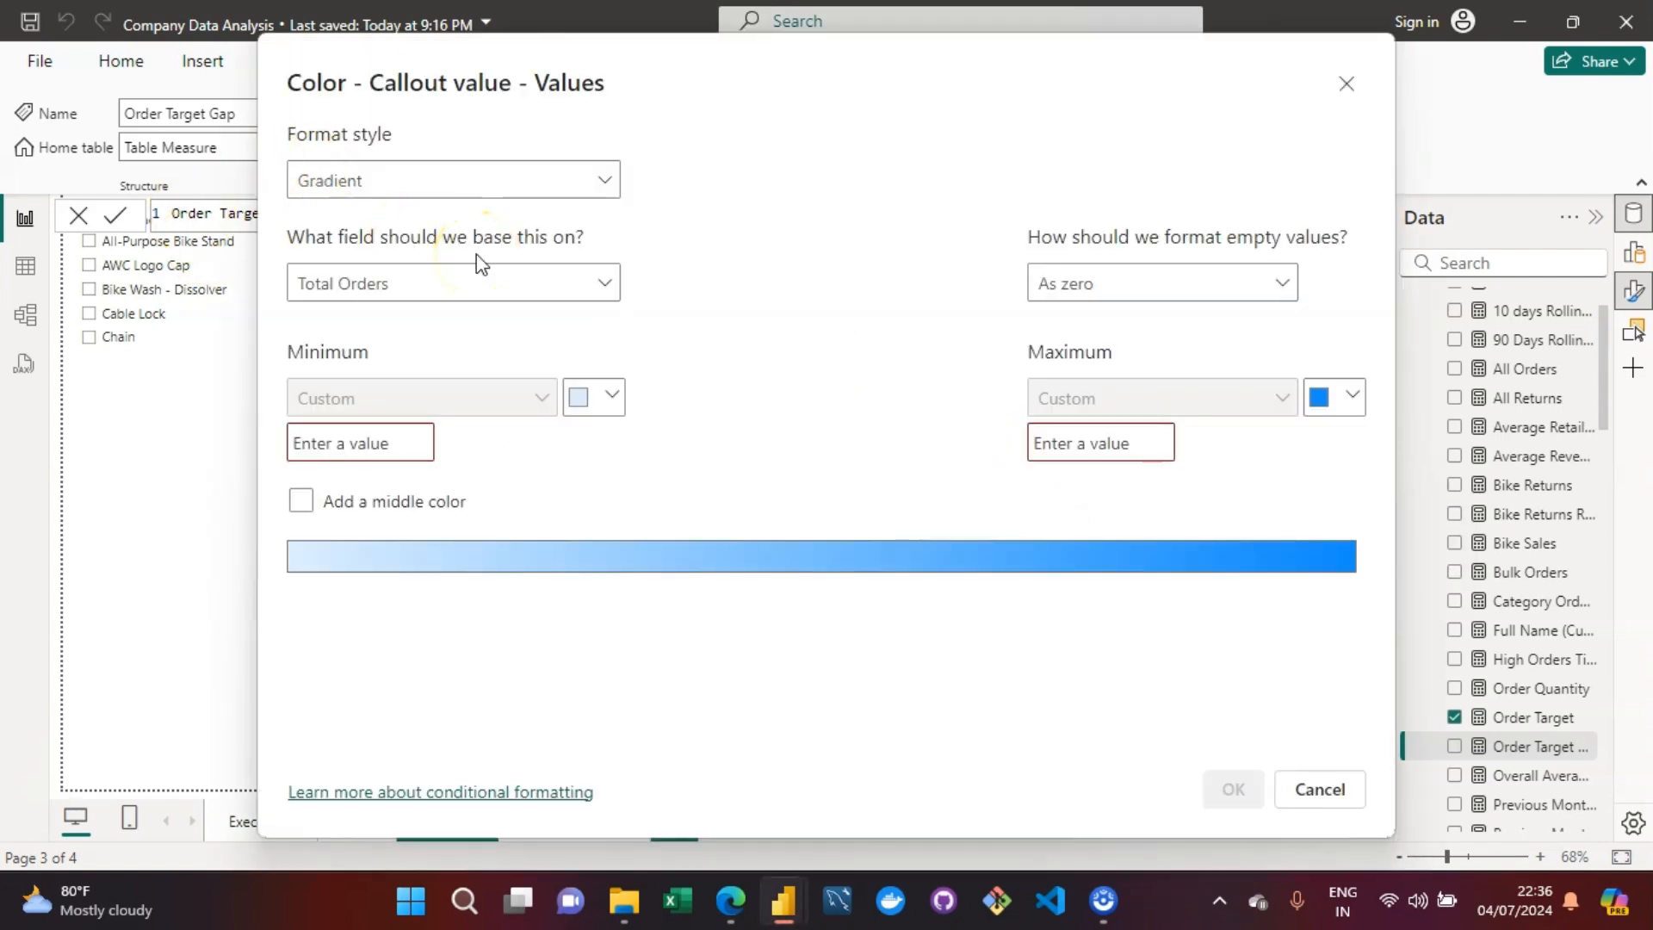
click(510, 184)
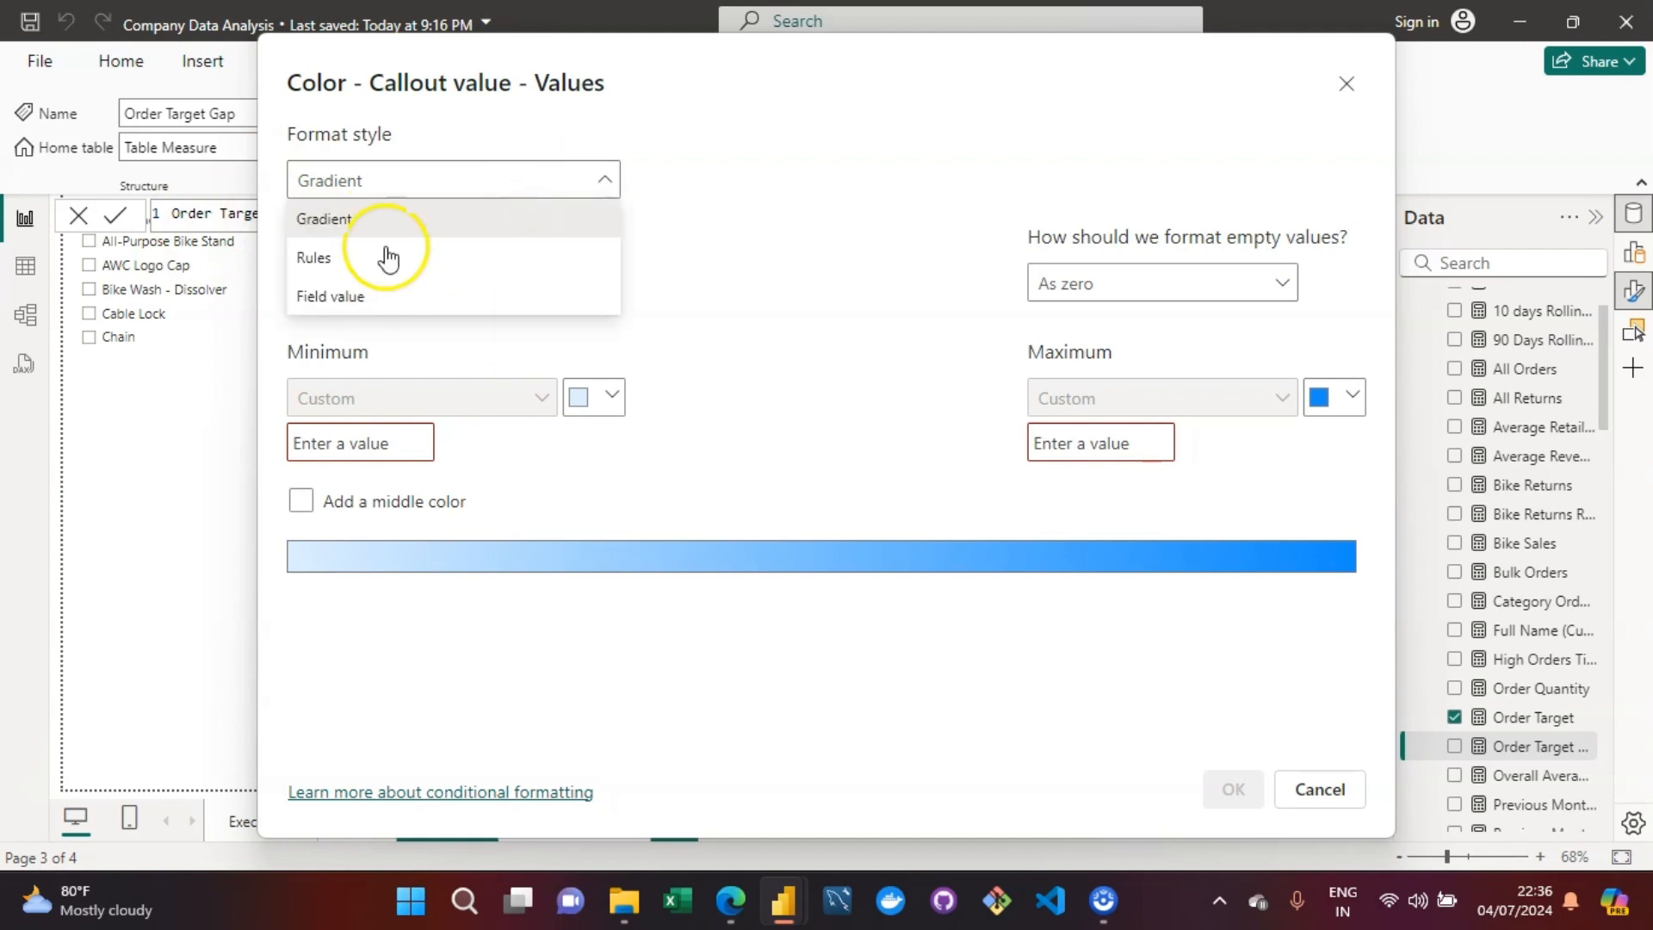
click(344, 264)
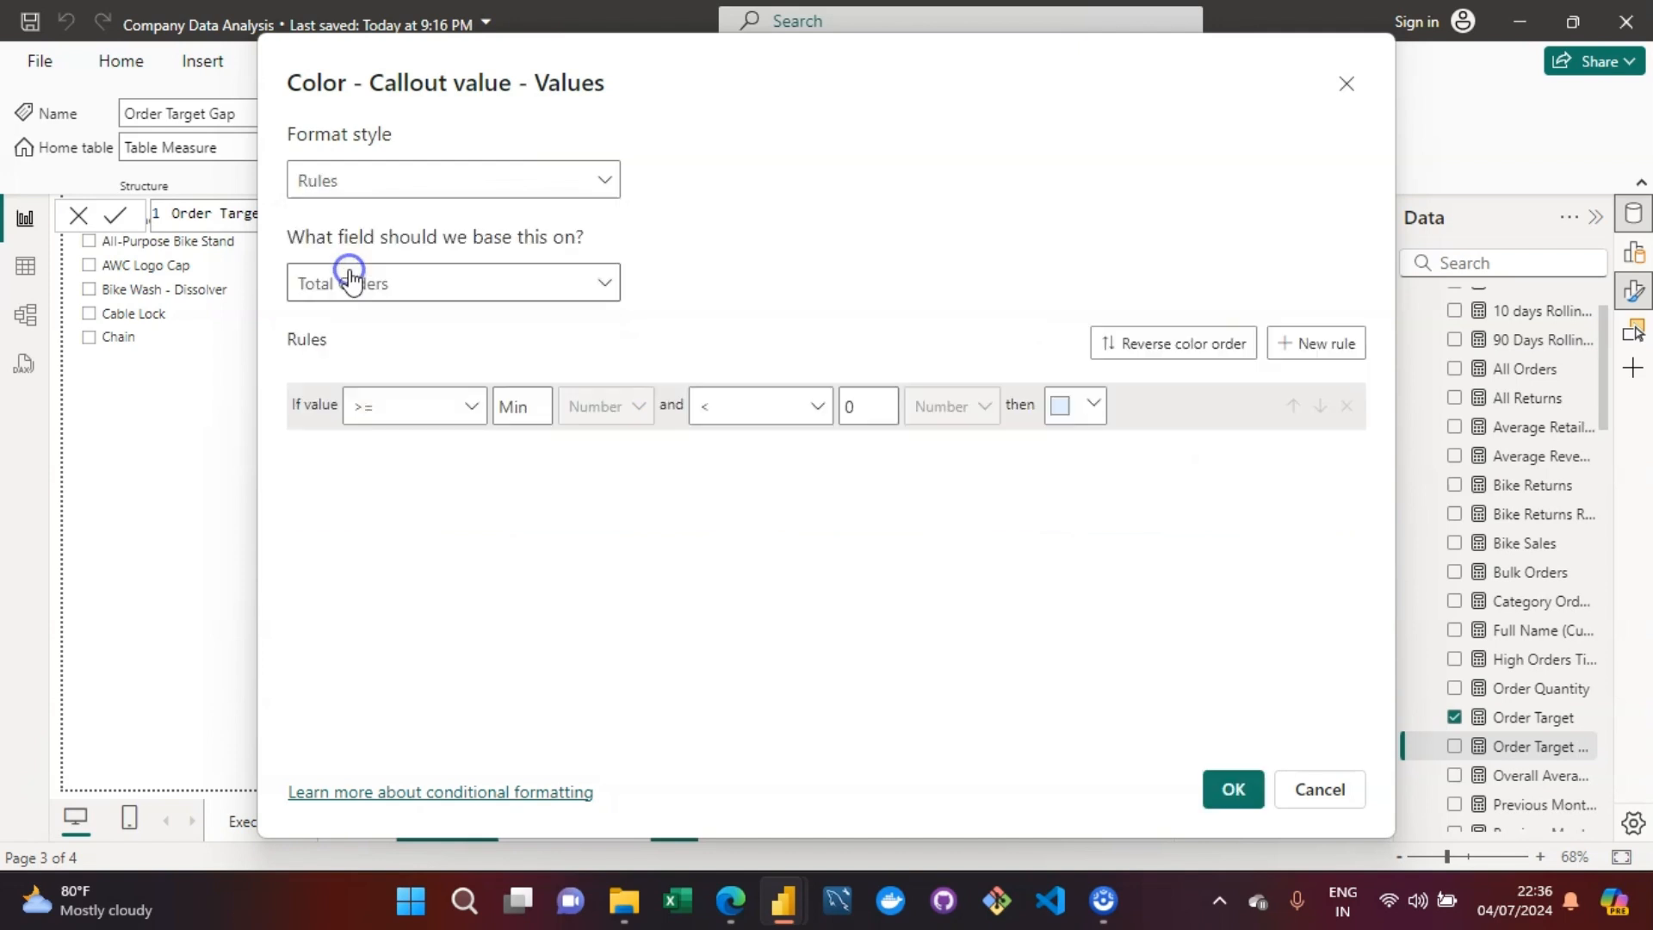
click(389, 297)
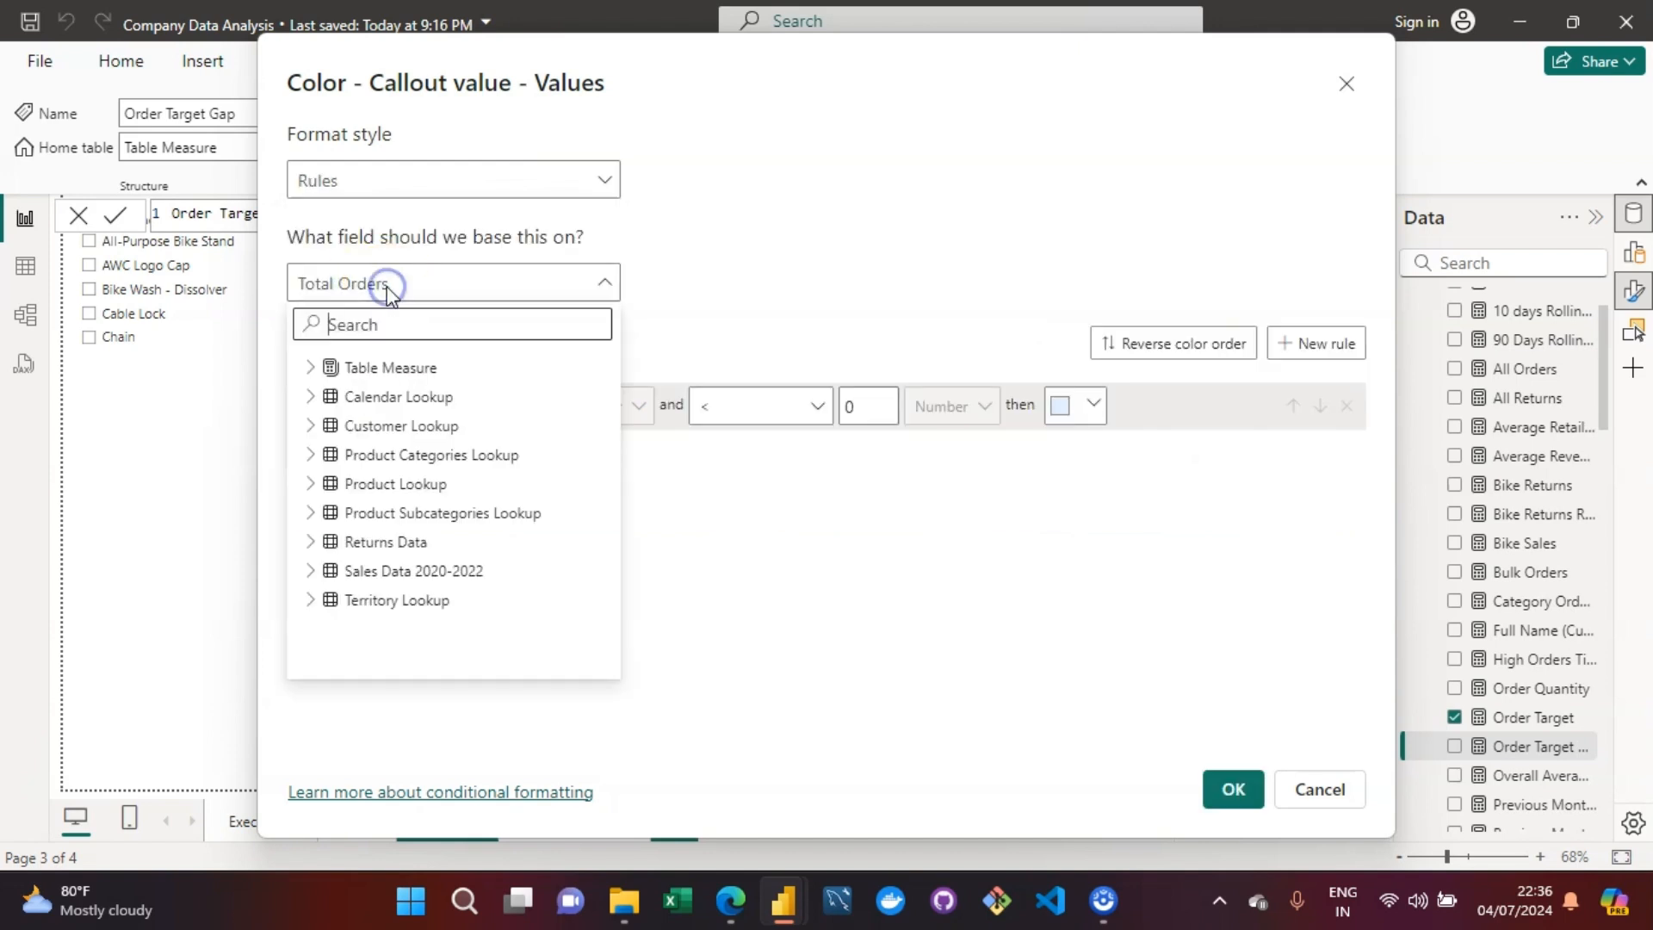
click(411, 332)
text(order targ)
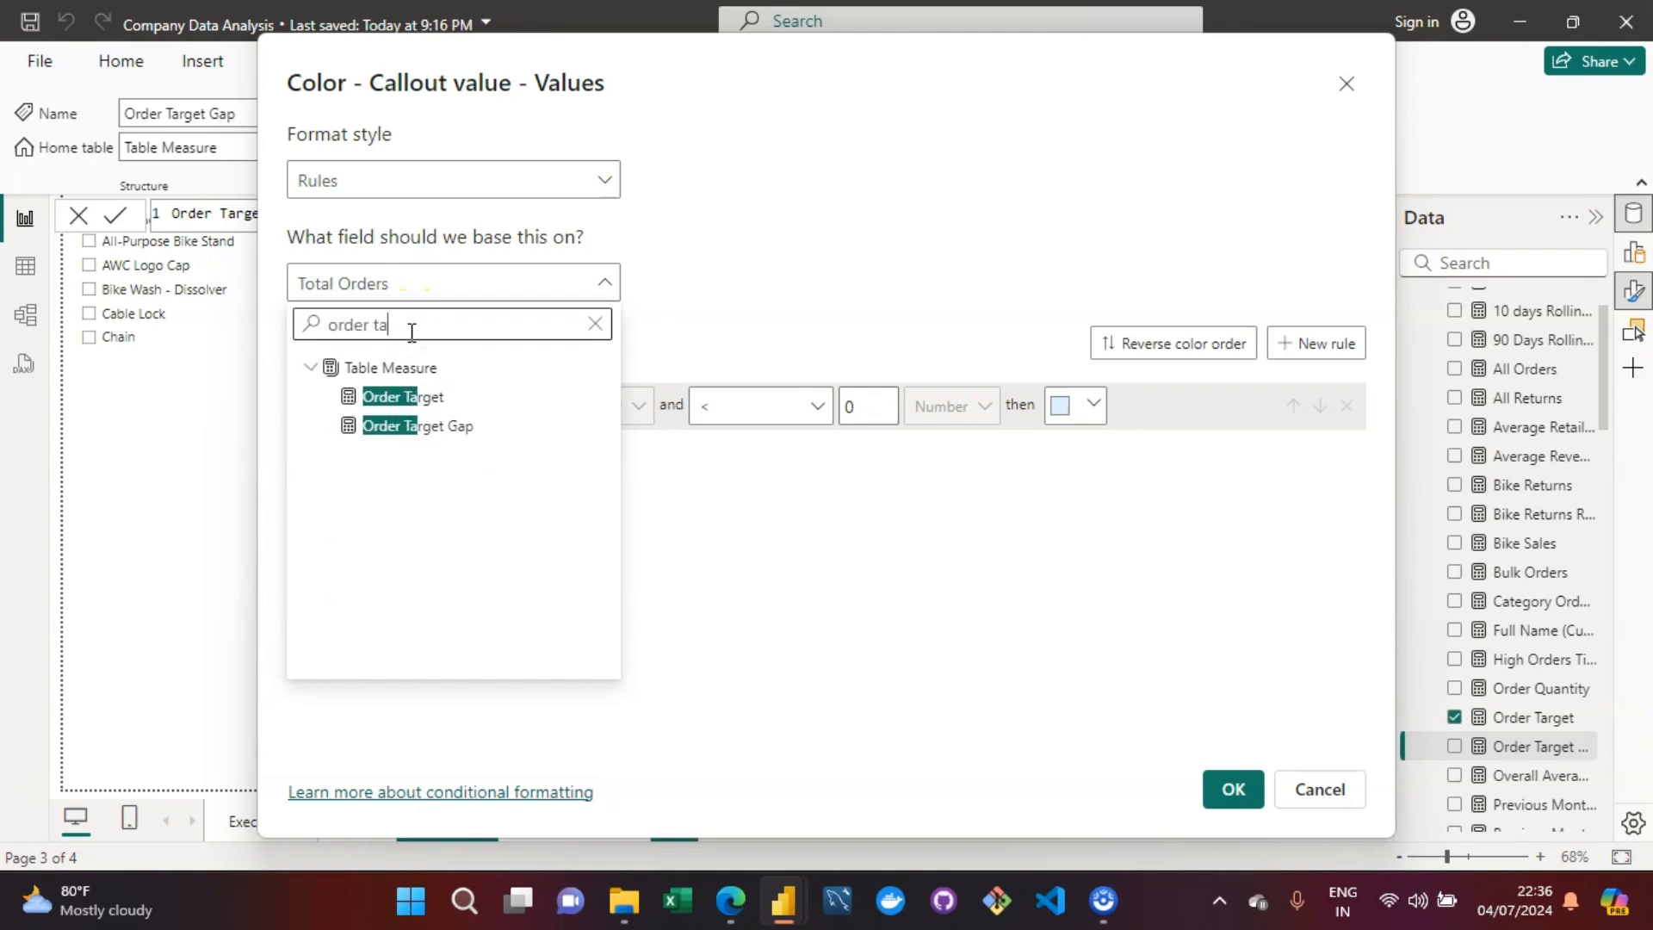
click(420, 428)
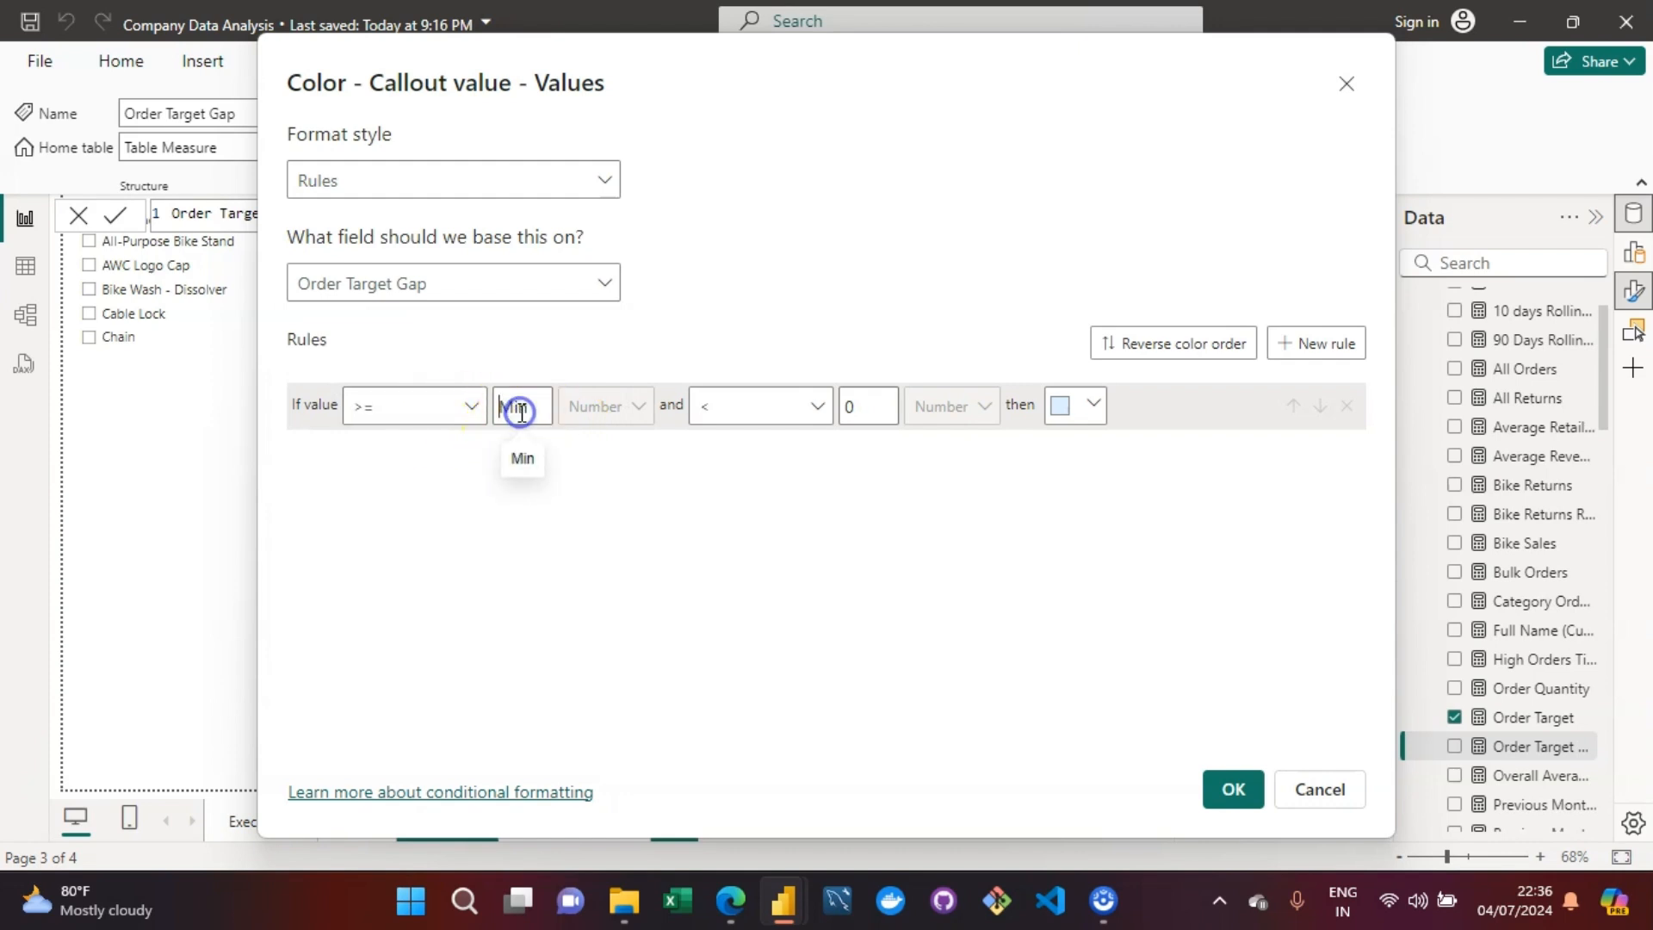
Step: Give the first rule, from Min to below 0, a light red color
click(850, 403)
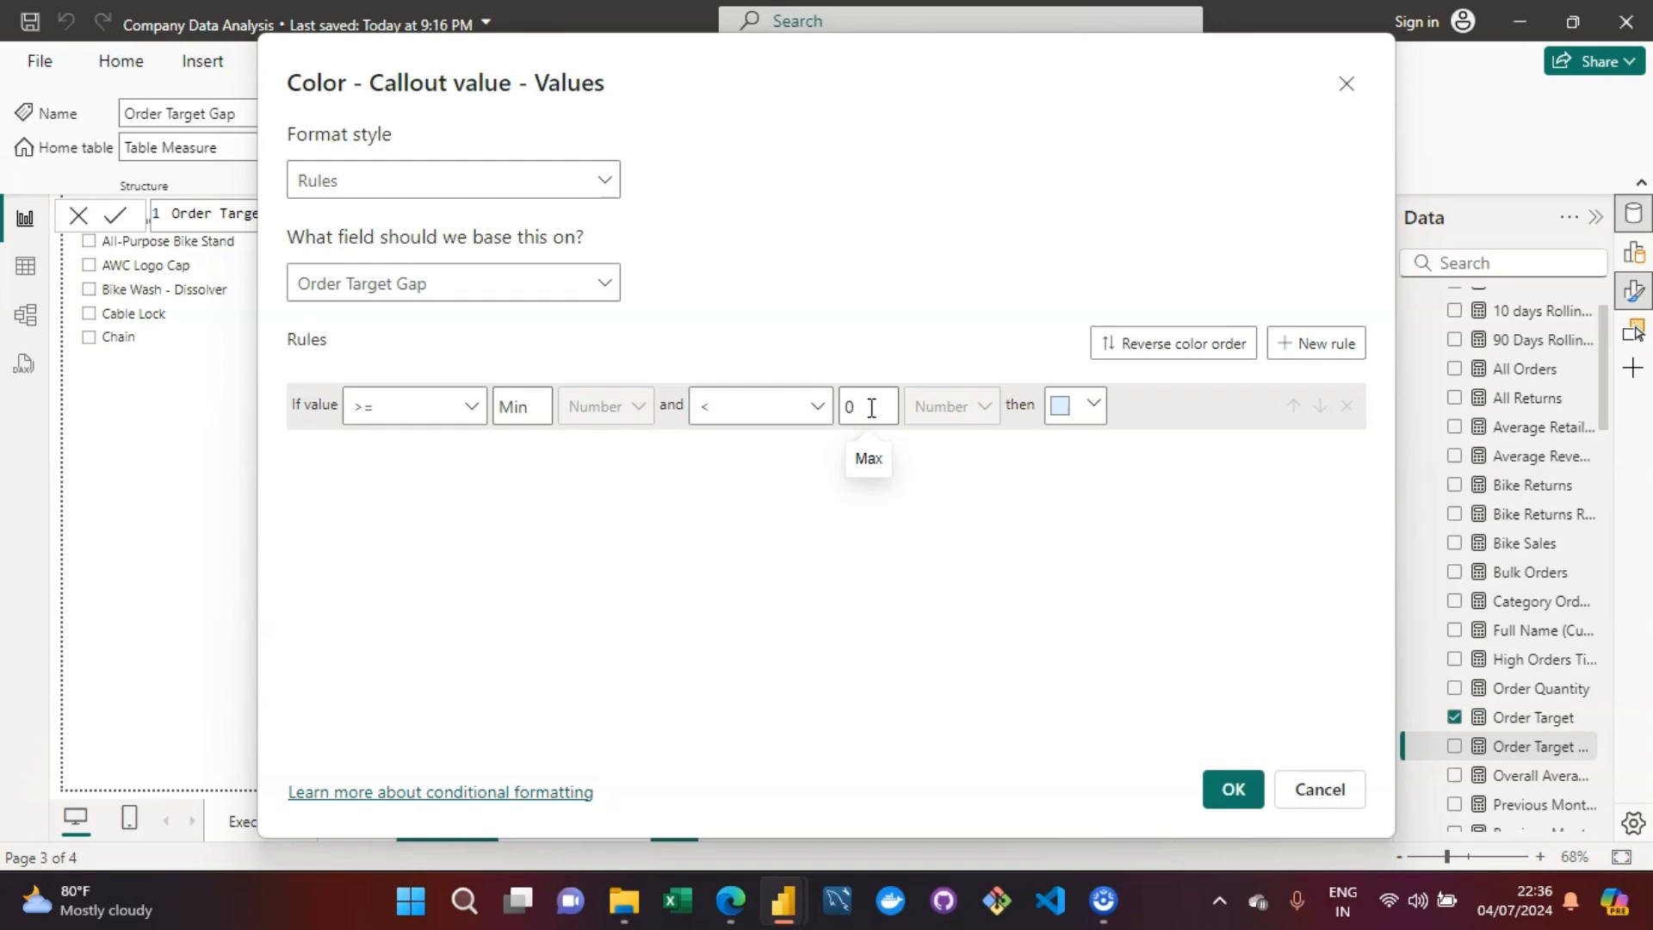
click(1092, 406)
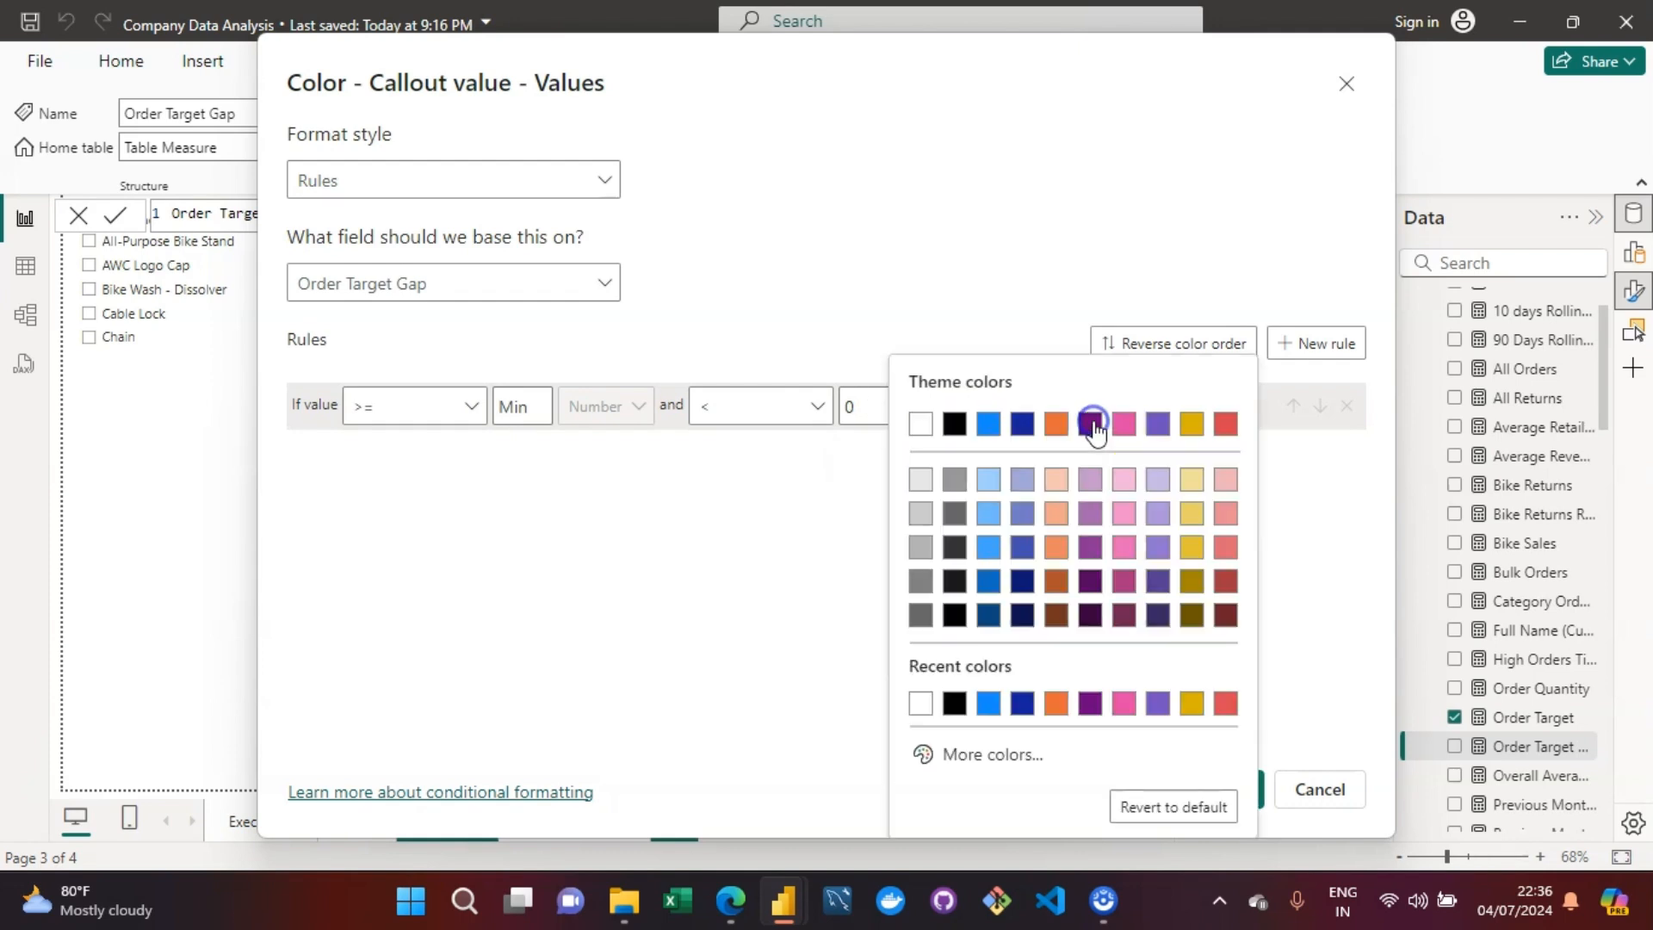
click(1223, 548)
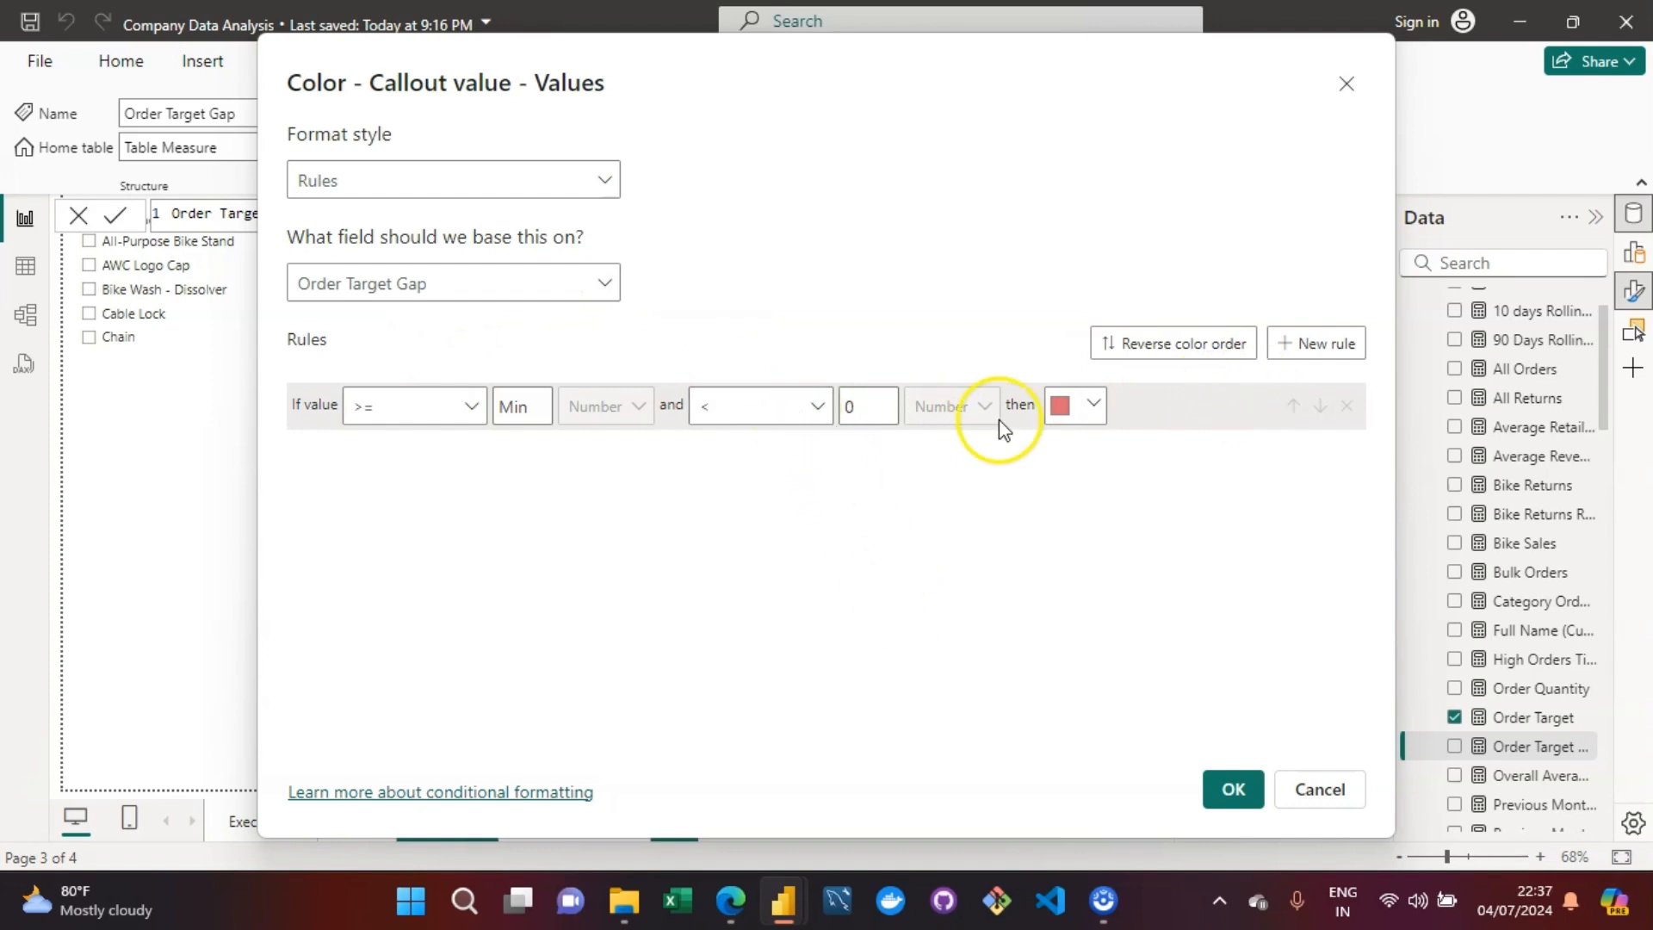
Step: Add a second rule from Min to Max with a dark gray color and apply the rules to the callout value
click(1352, 342)
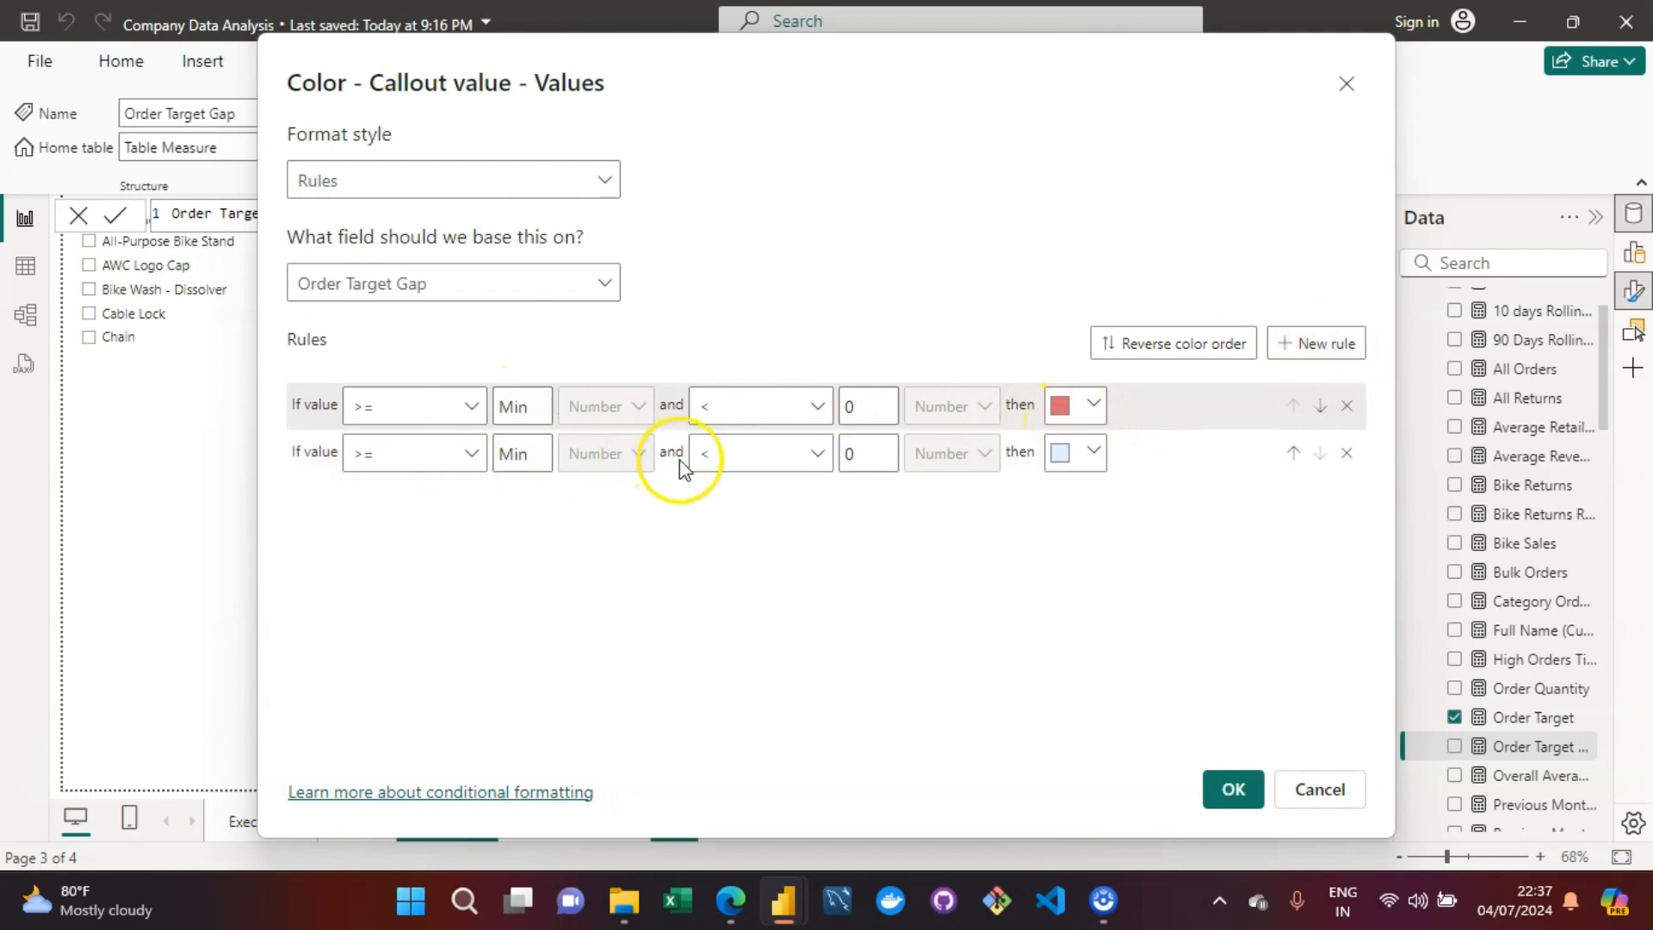
double_click(892, 449)
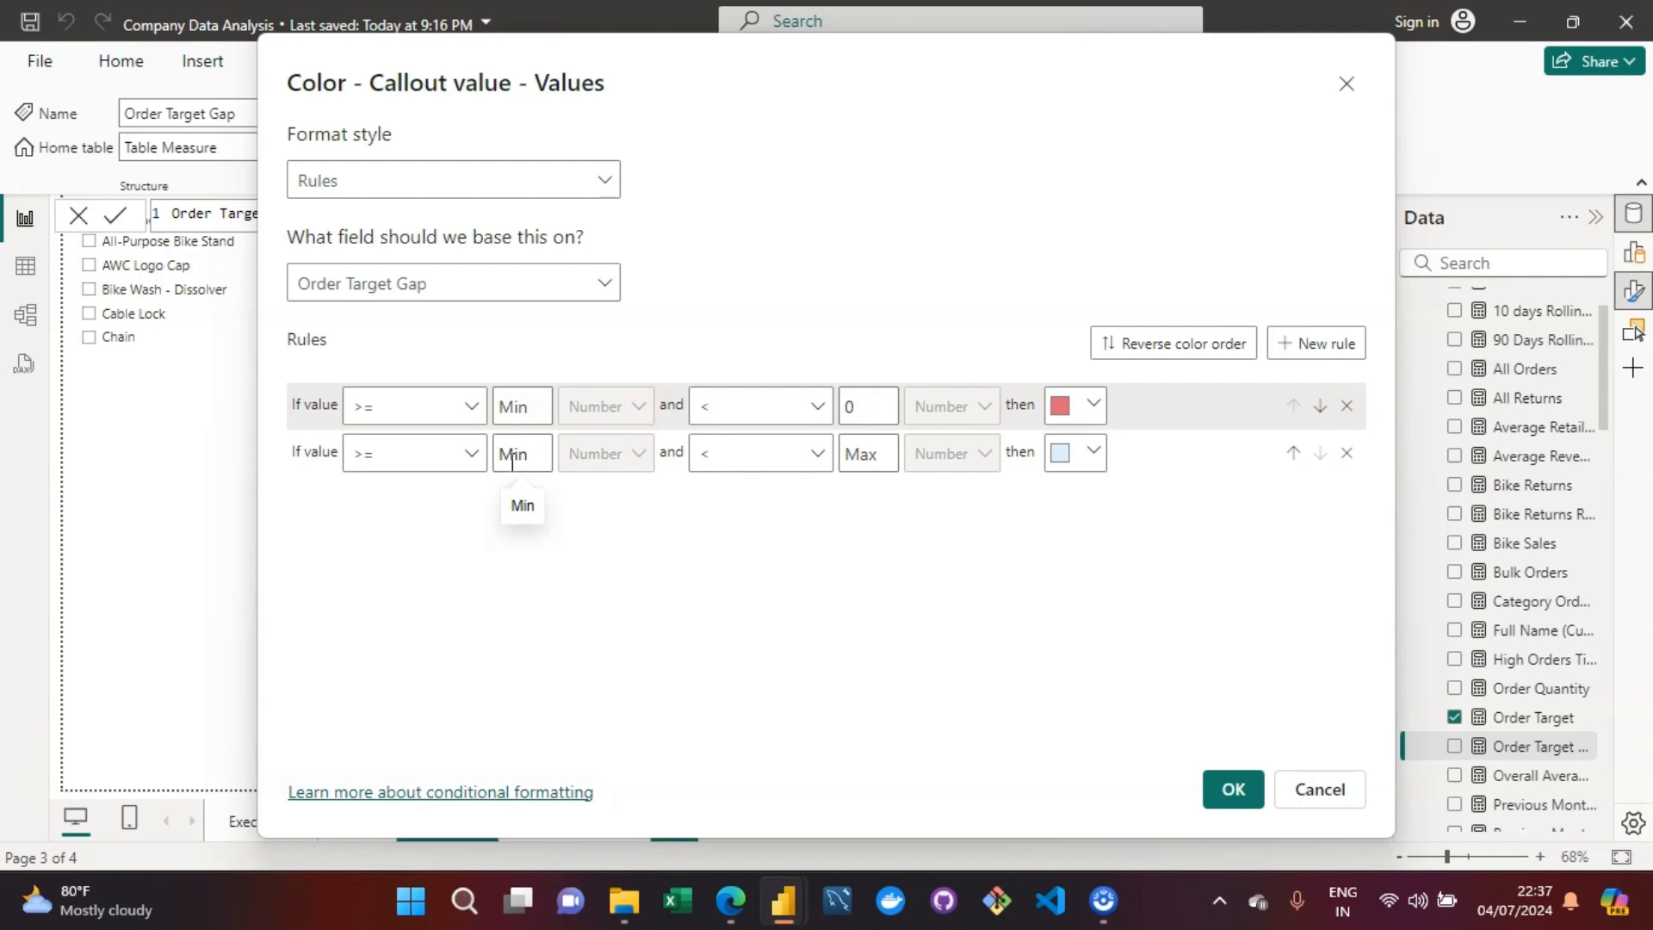
click(1085, 459)
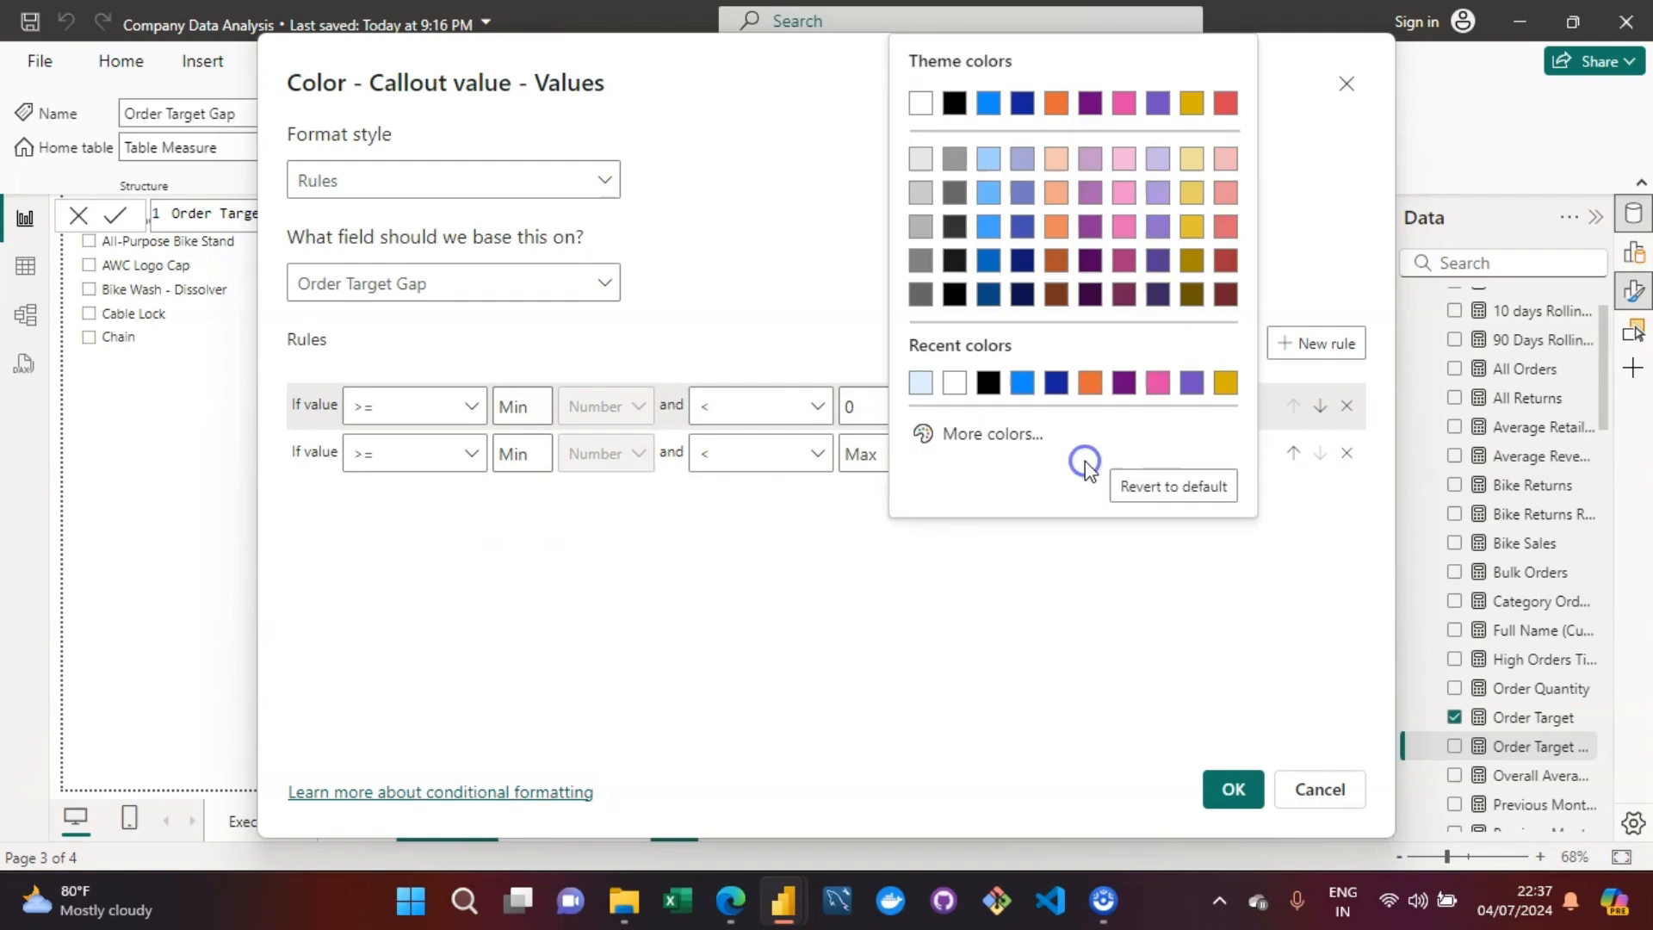
click(955, 227)
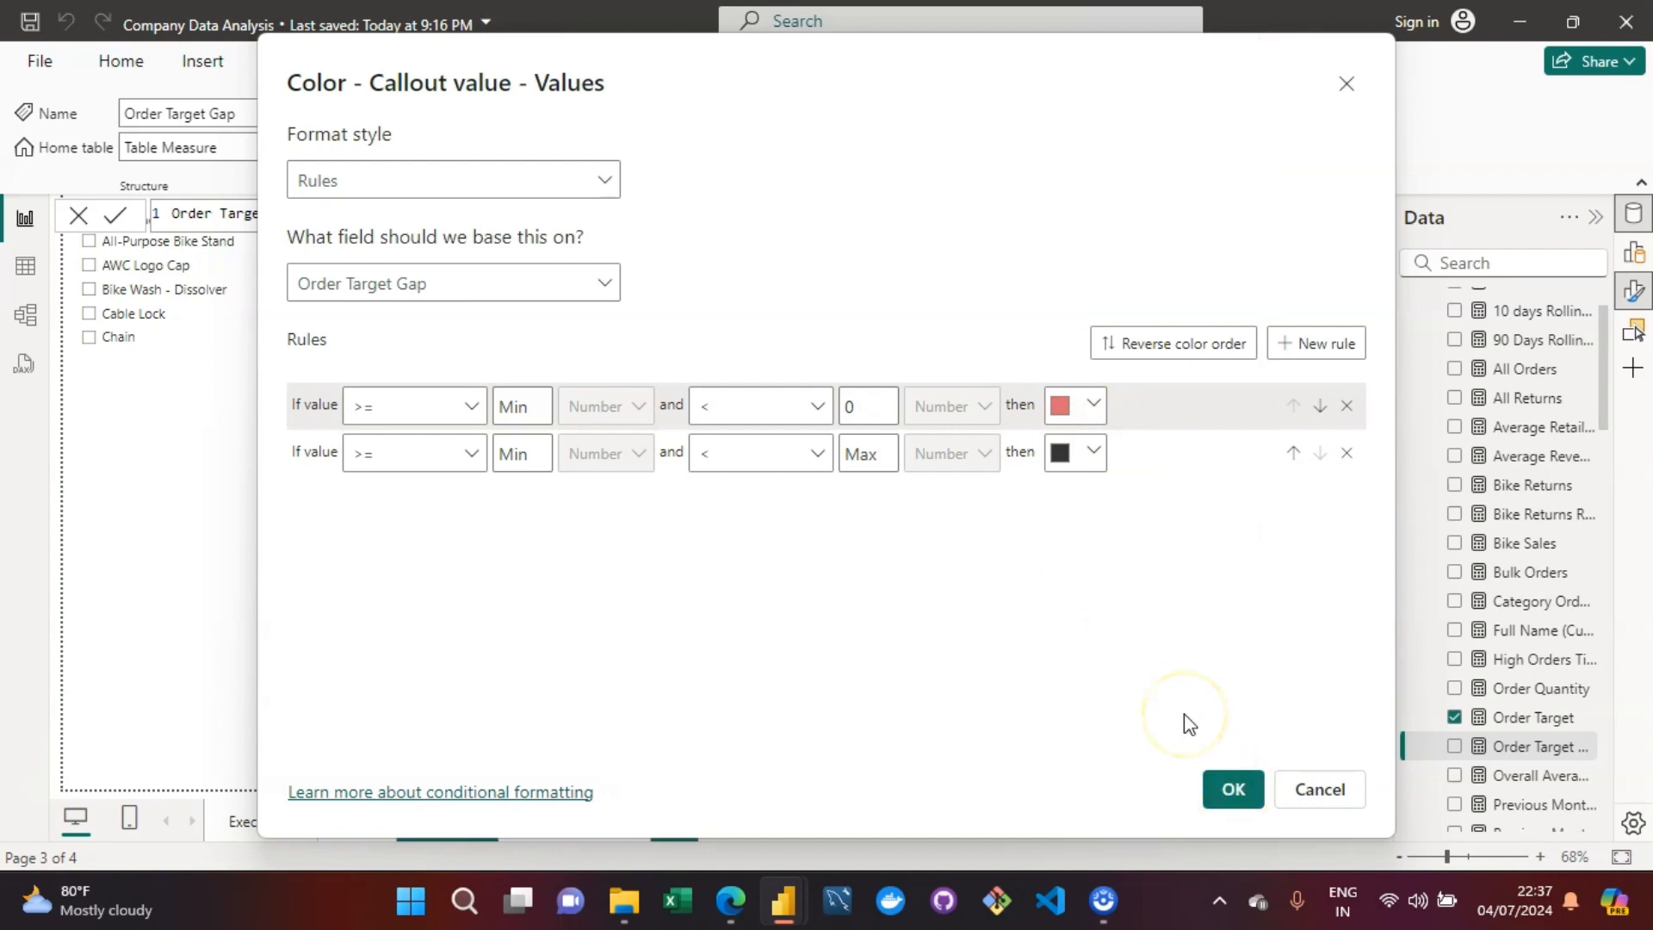
click(1233, 789)
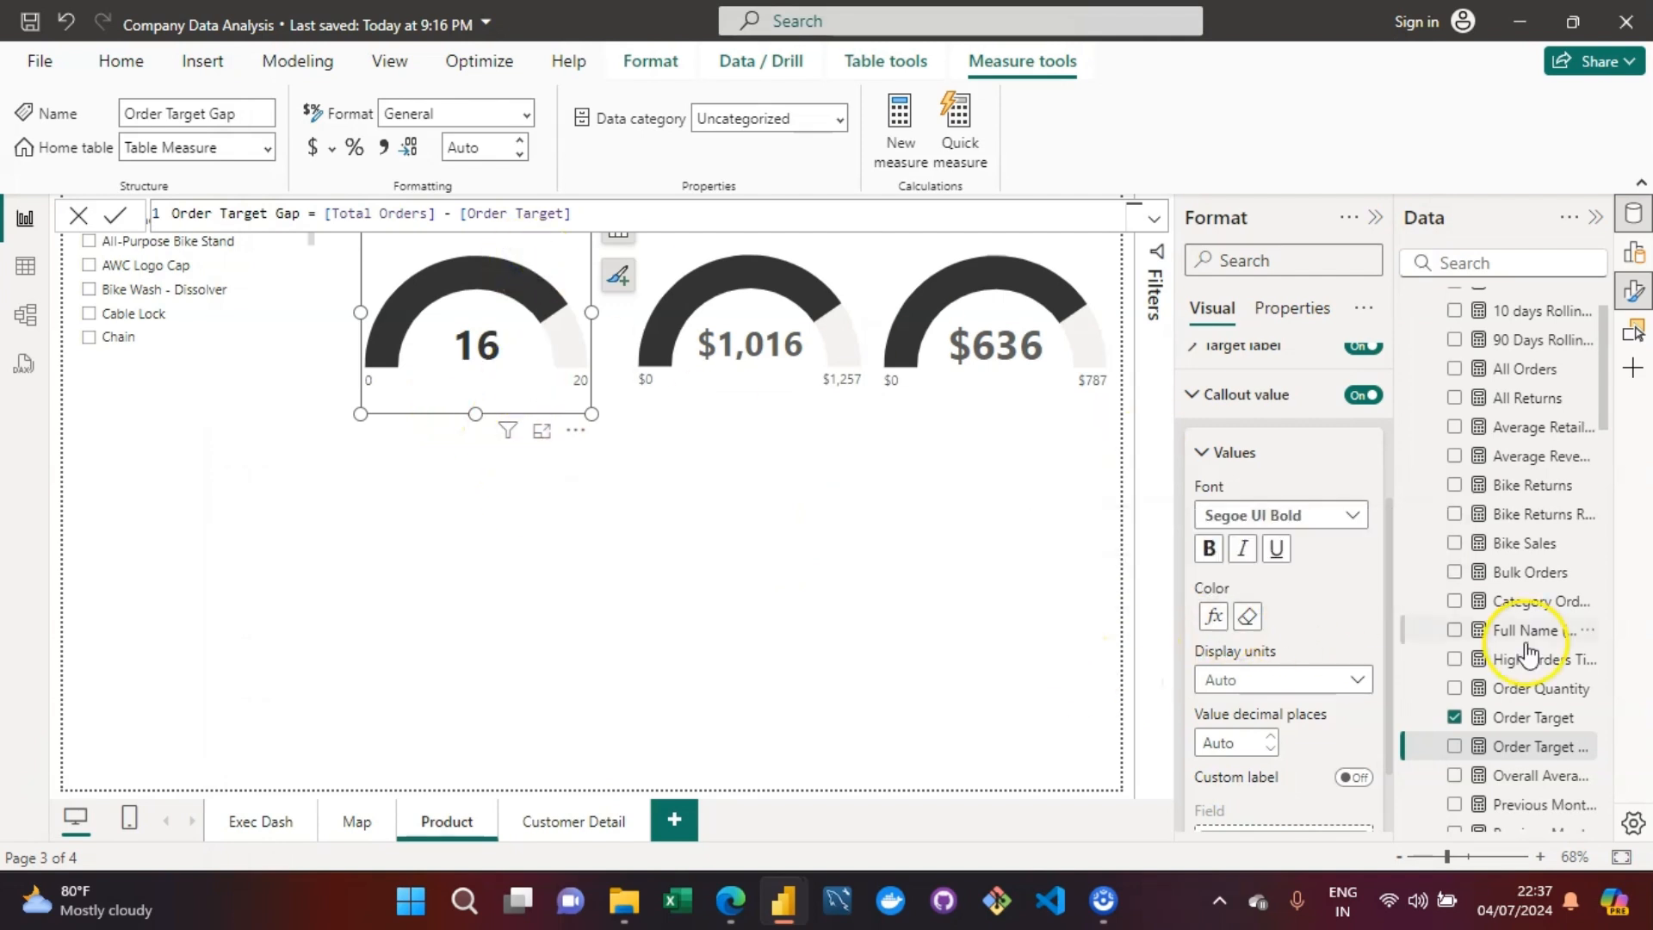
drag(1394, 521, 1390, 592)
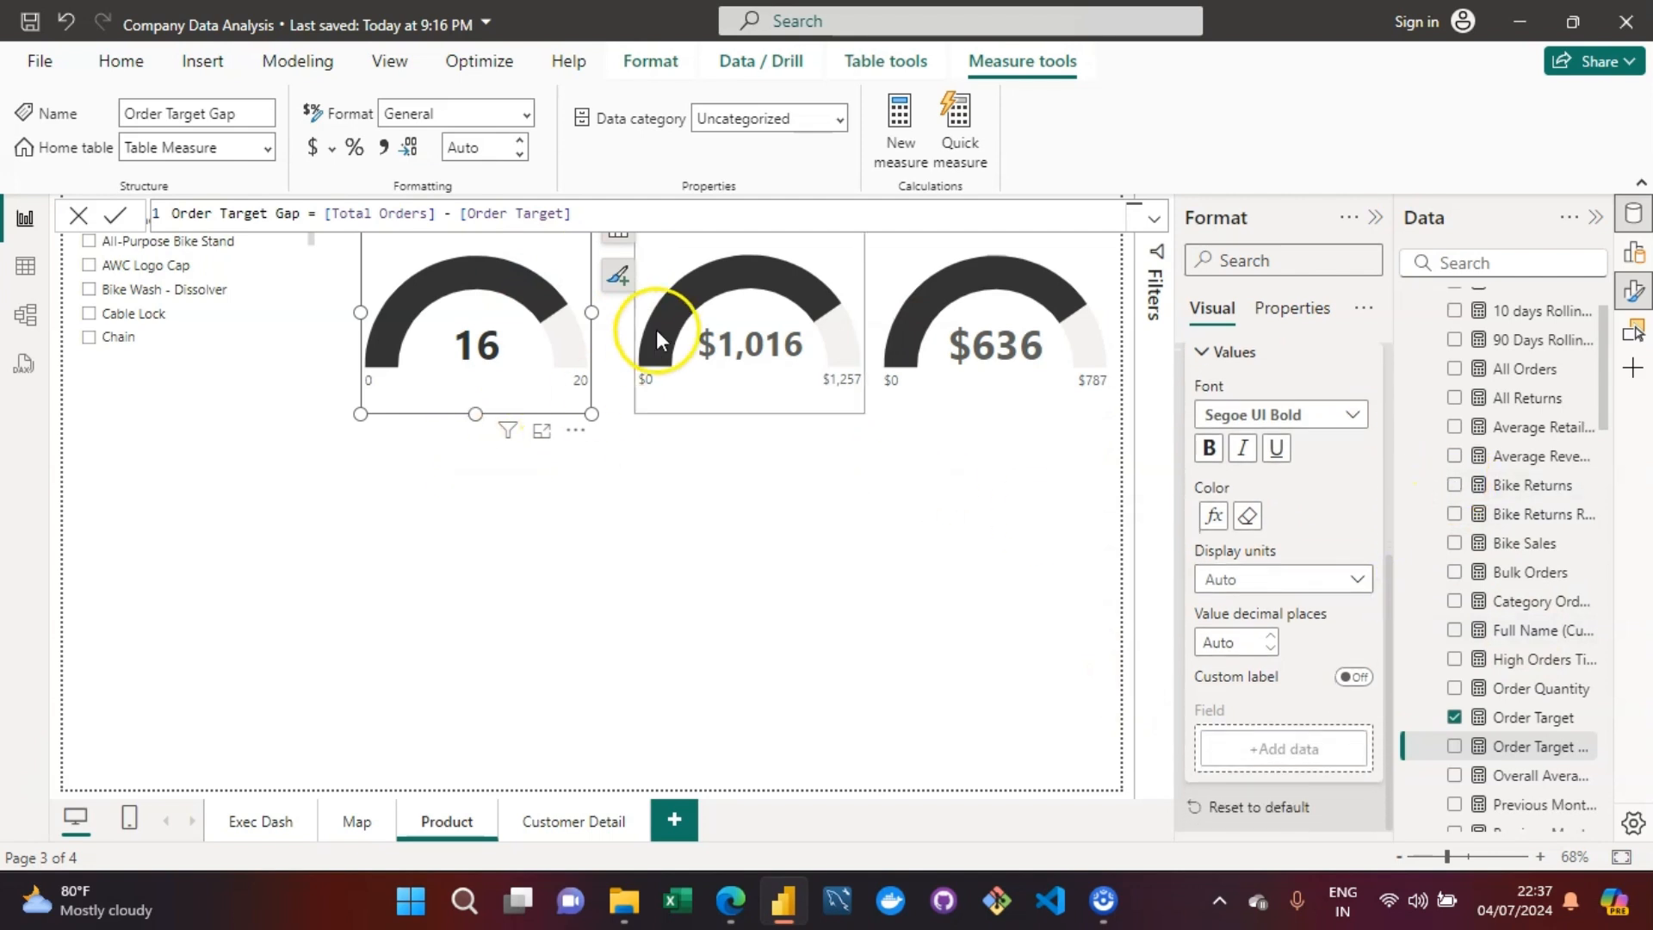
click(829, 582)
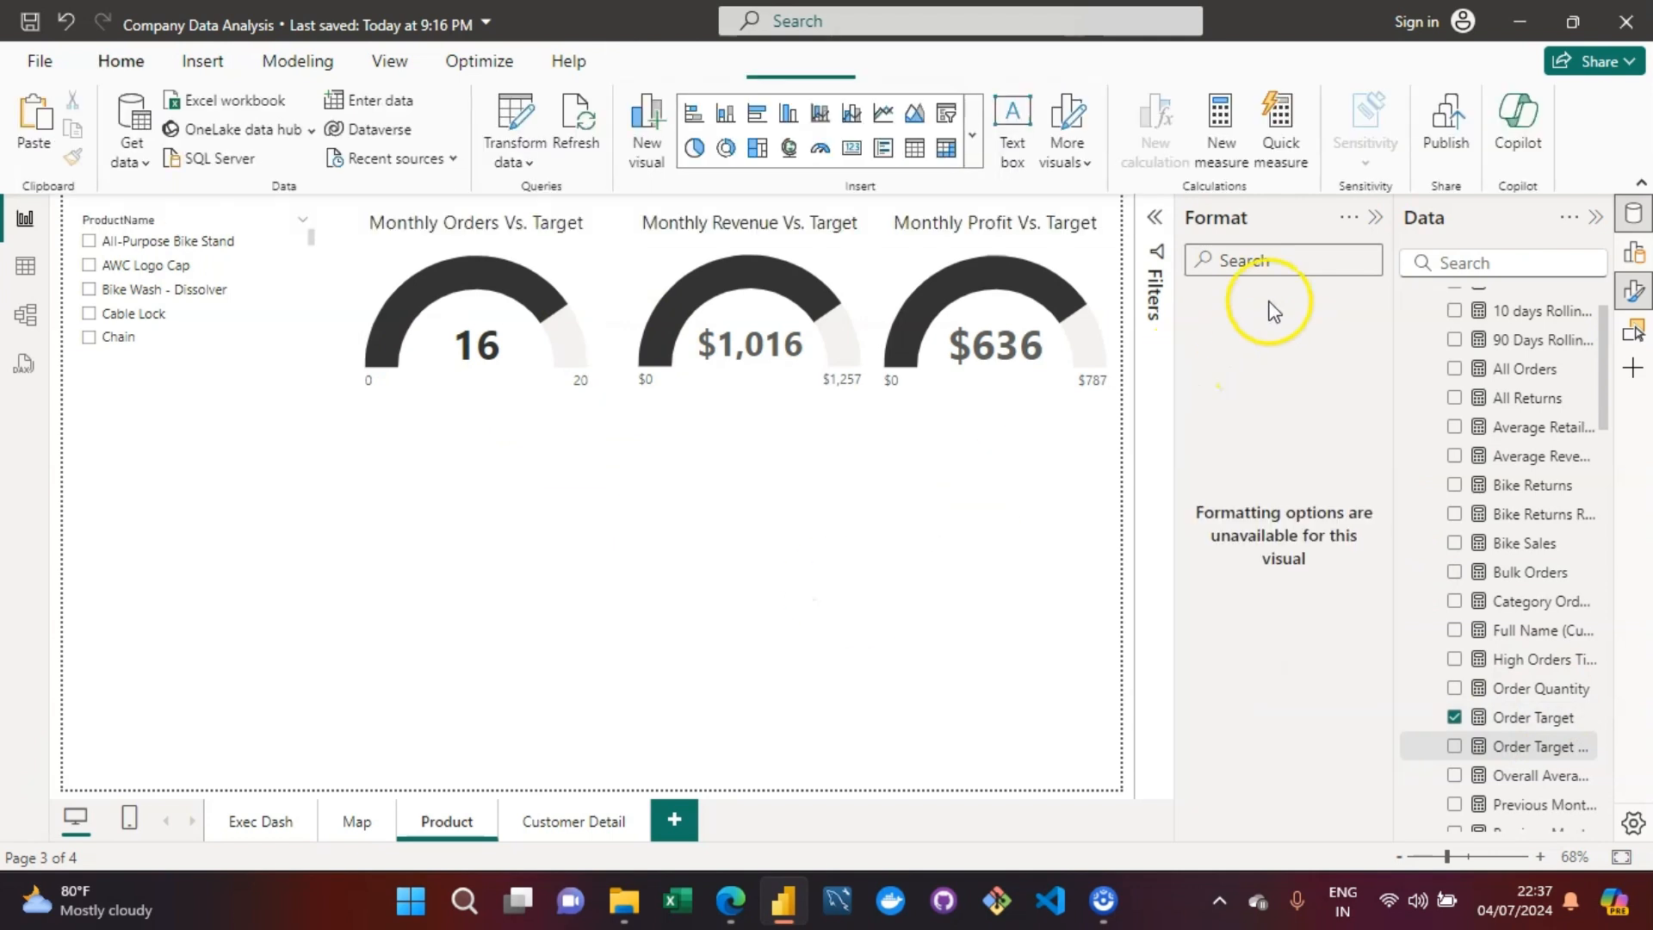
Step: Reopen the Monthly Orders callout value's color rules, base them on Order Target Gap again and apply them
click(539, 240)
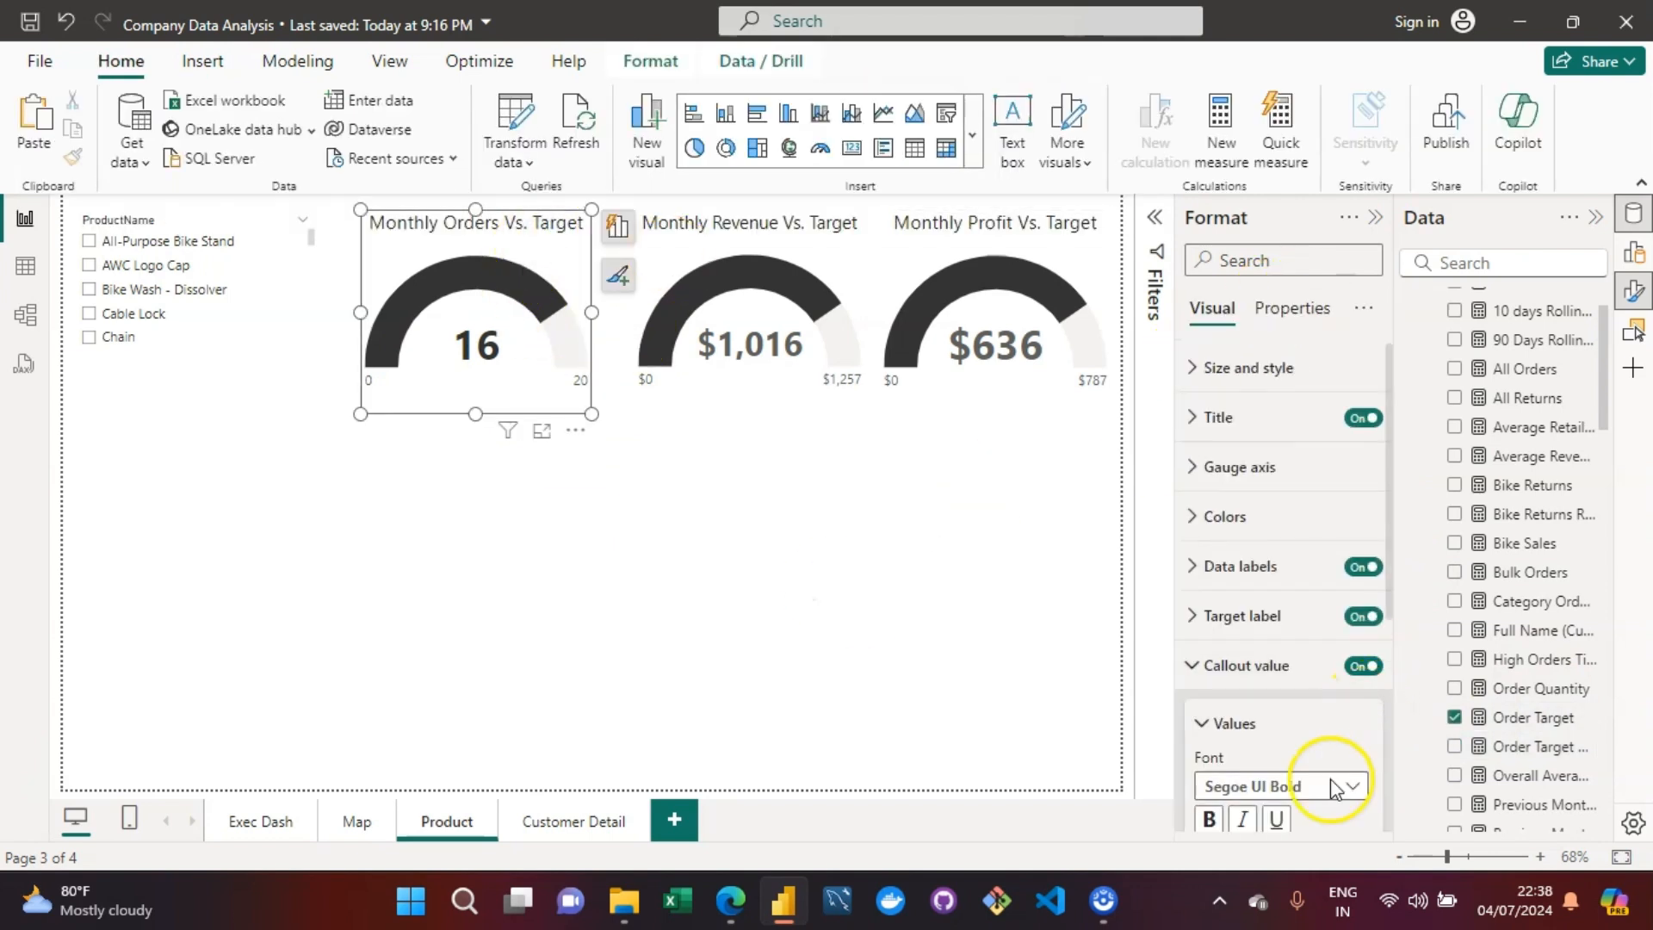
drag(1391, 547, 1406, 738)
click(1215, 556)
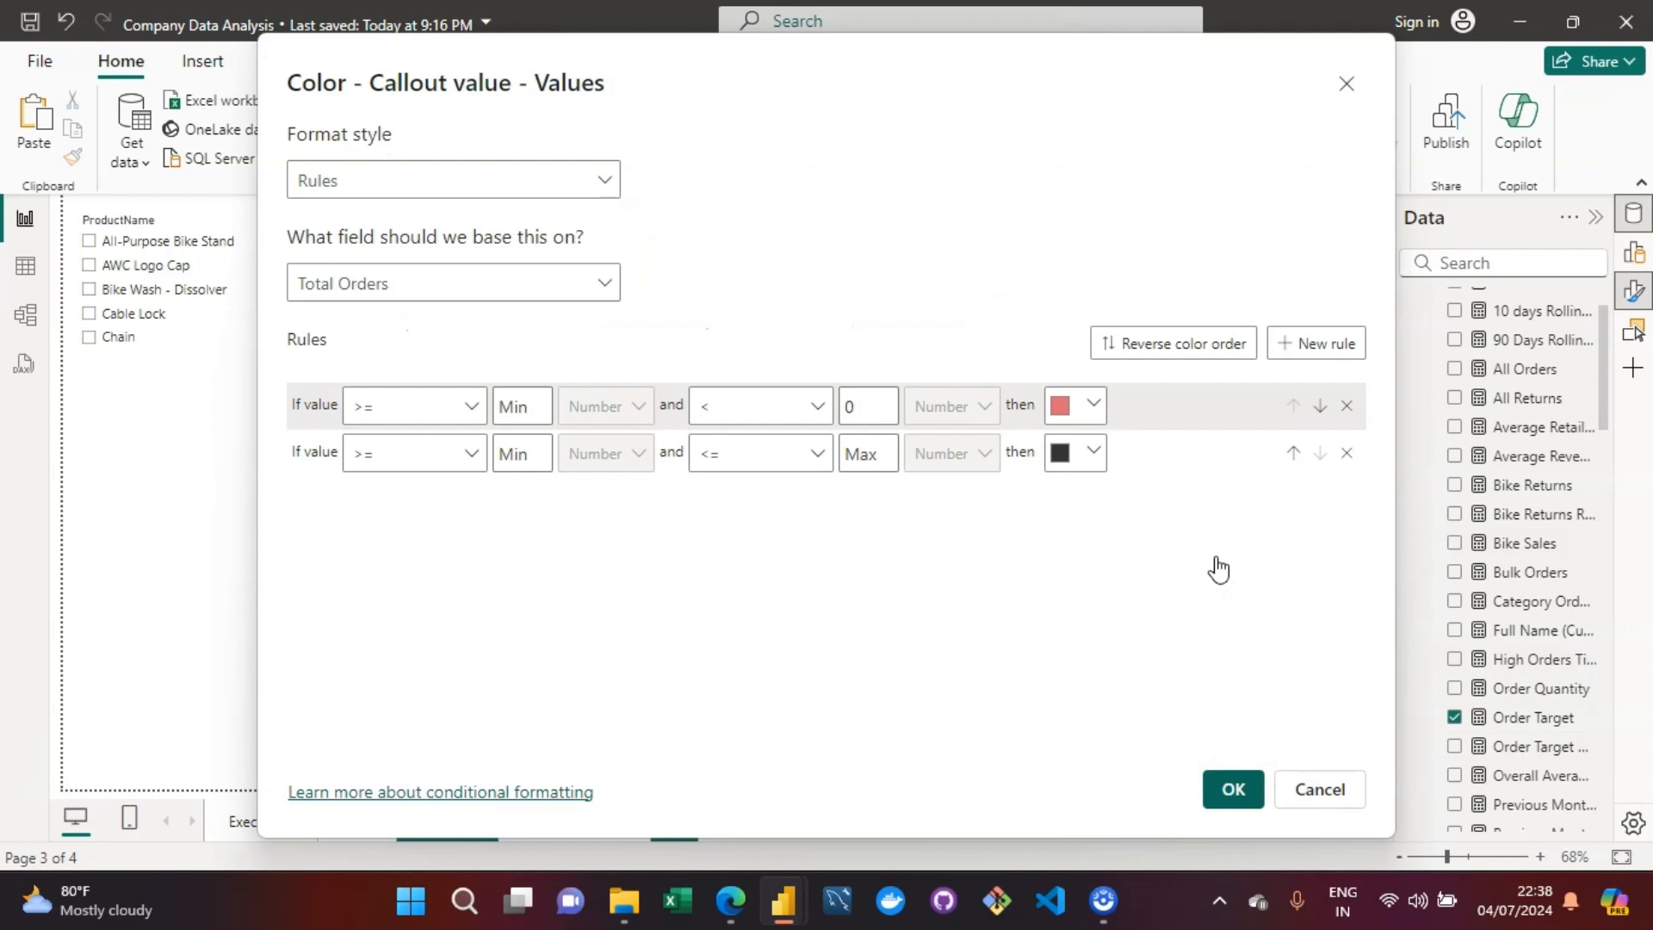
click(500, 282)
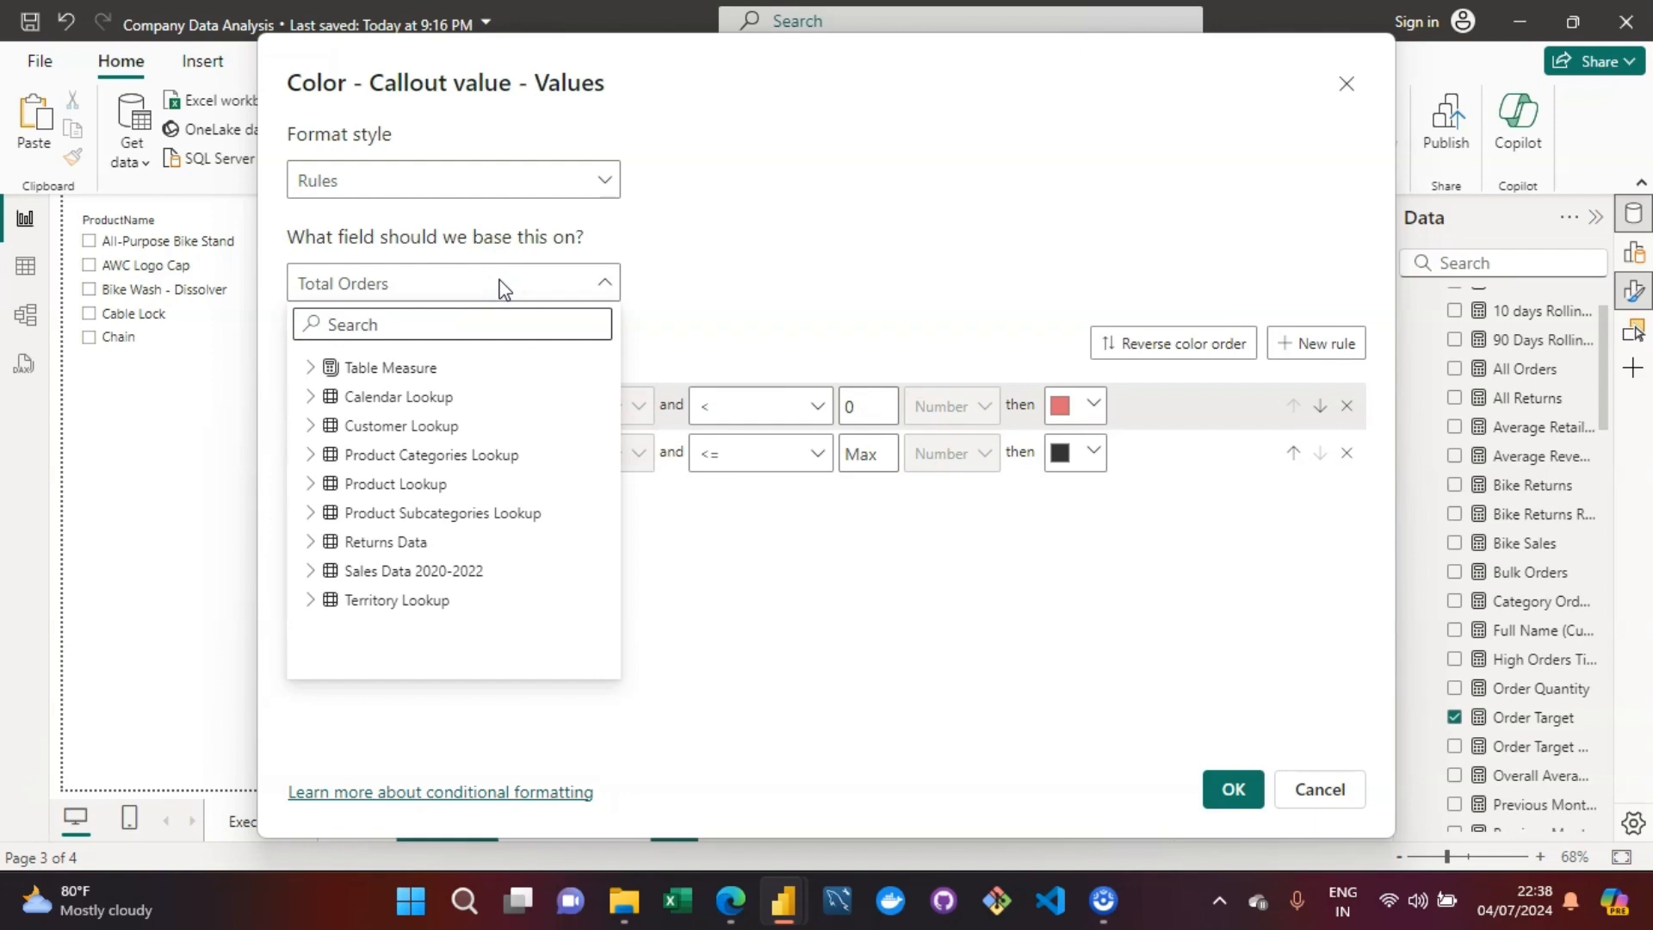
text(ord)
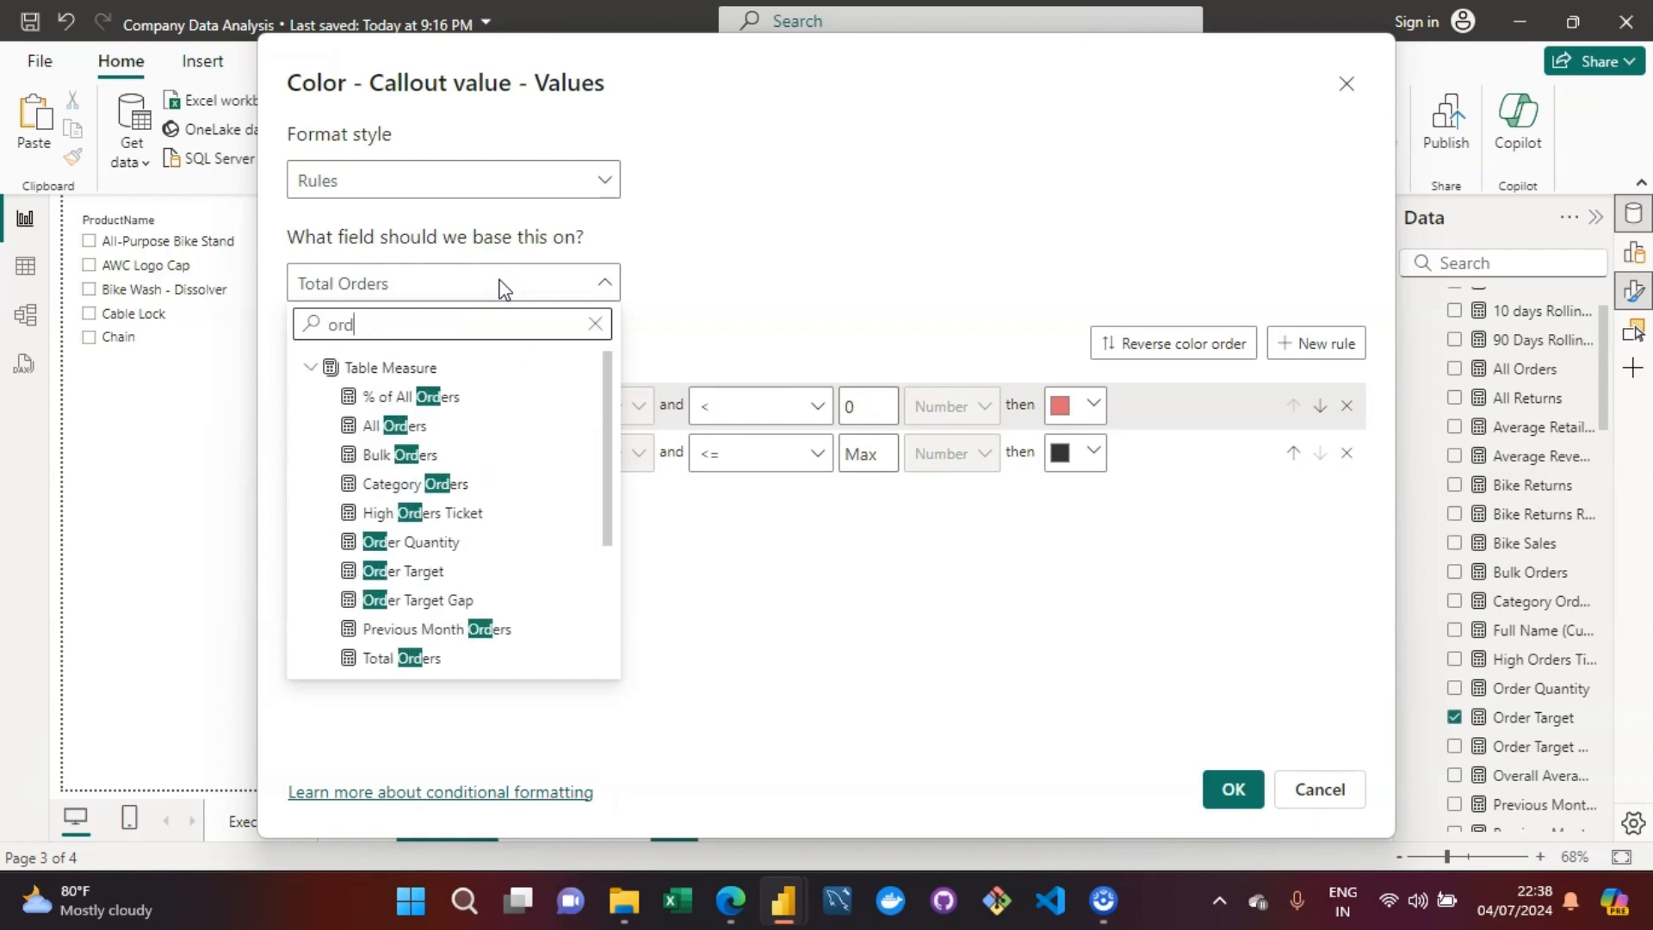
text(er ta)
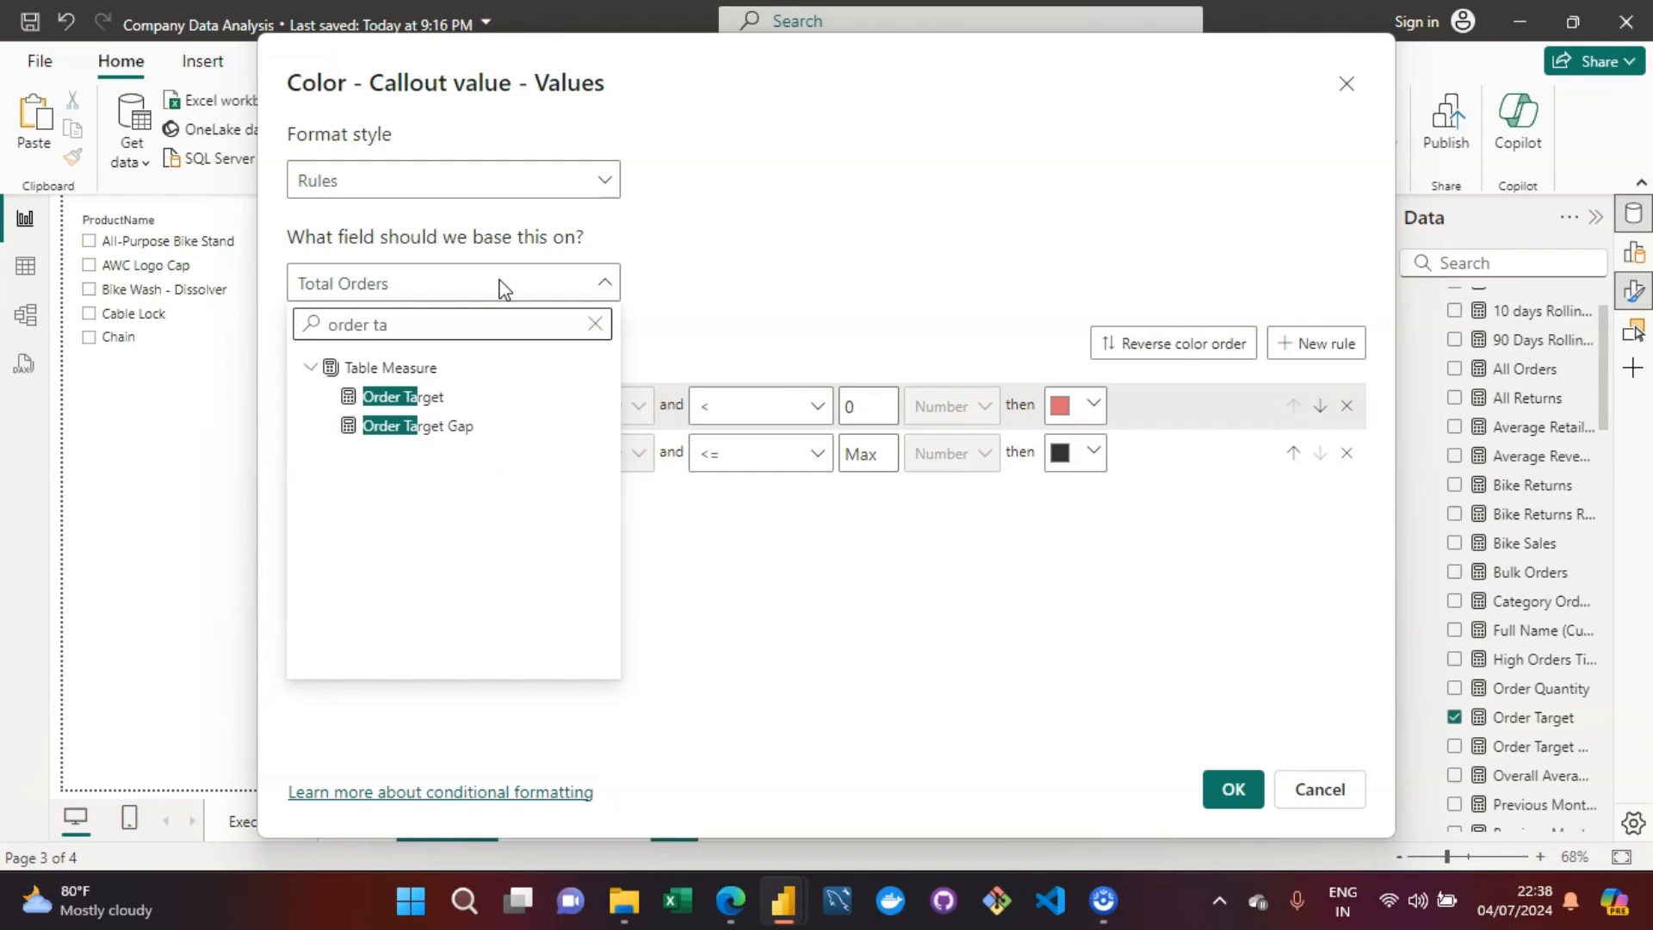
click(386, 429)
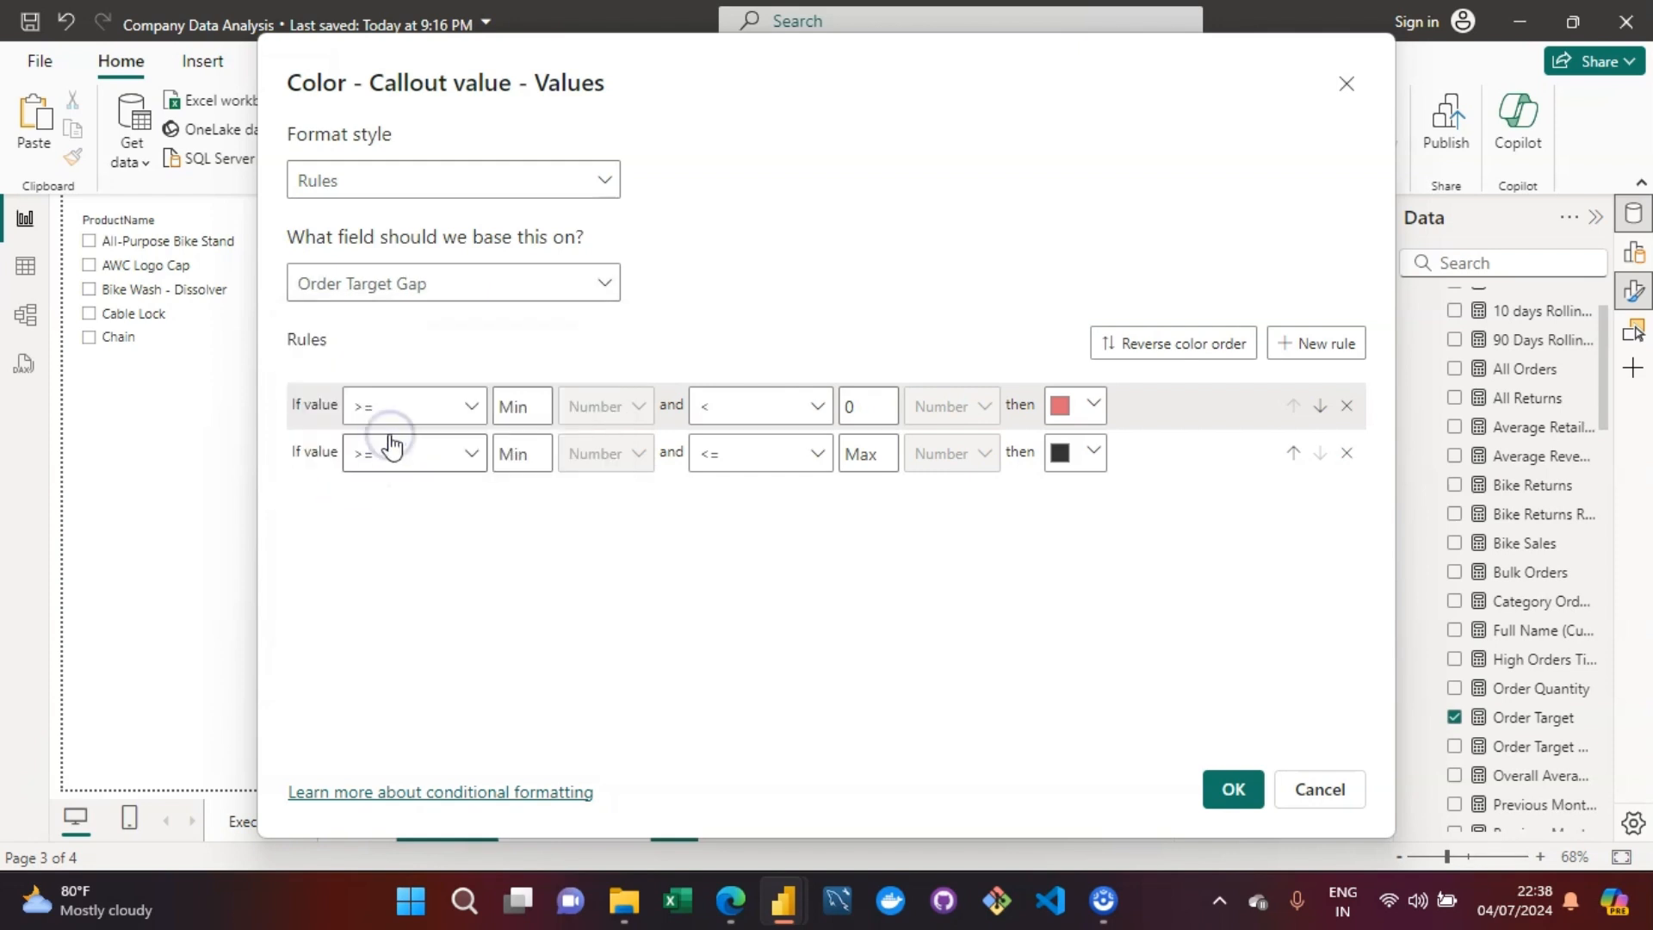
click(1234, 788)
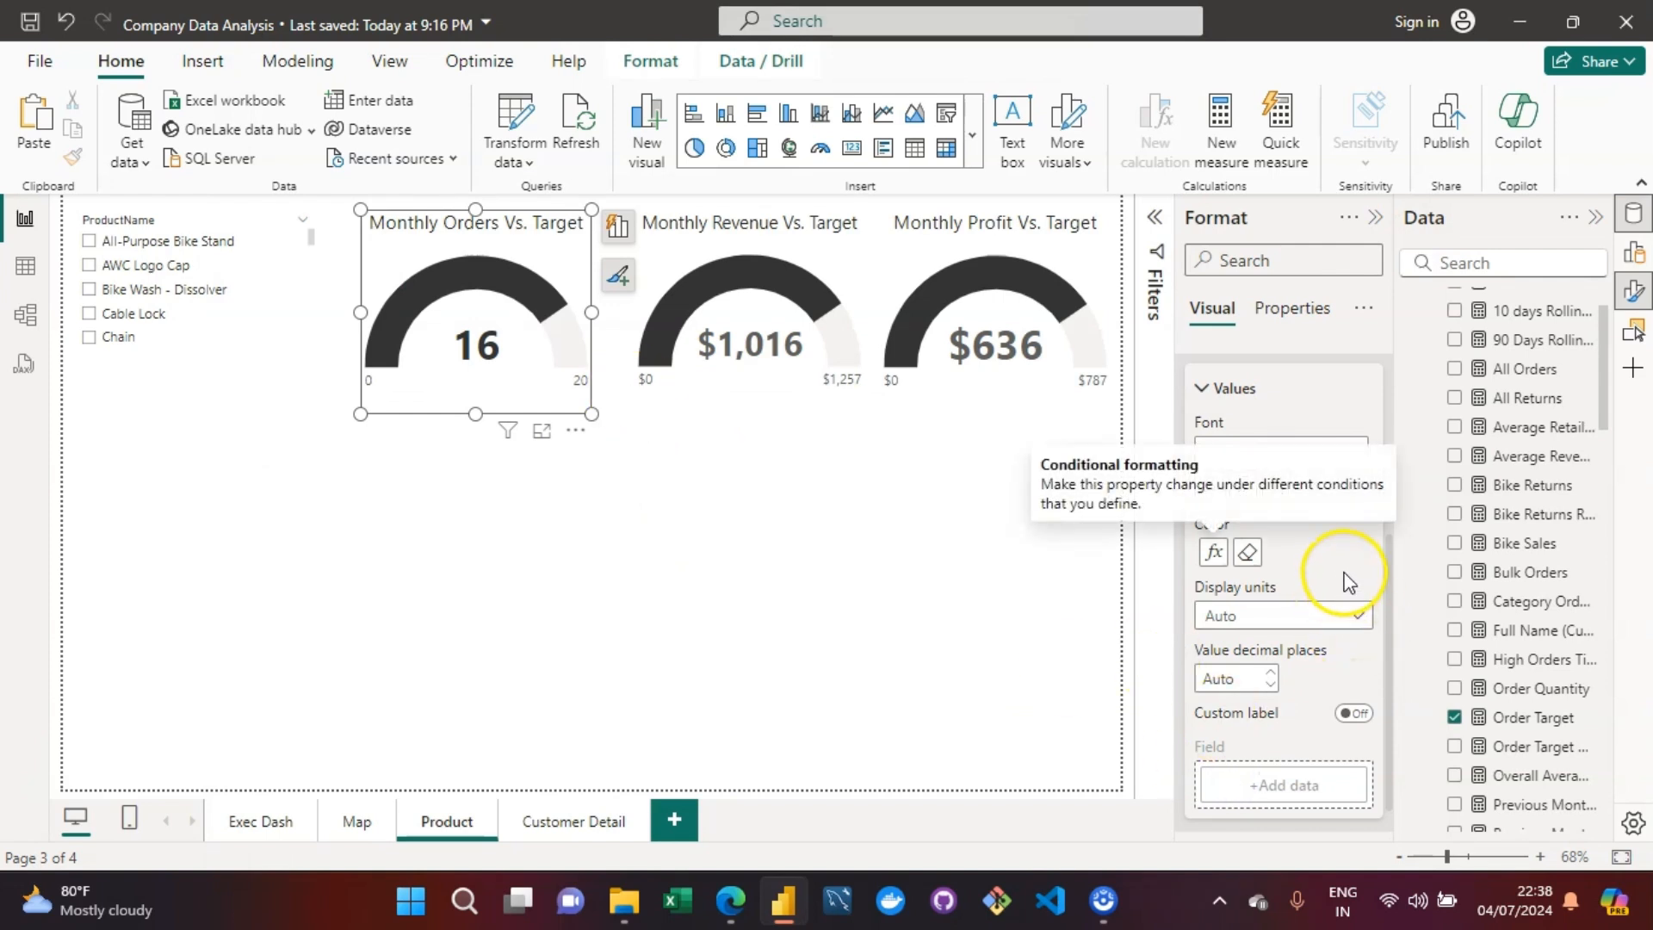
drag(1386, 701, 1400, 618)
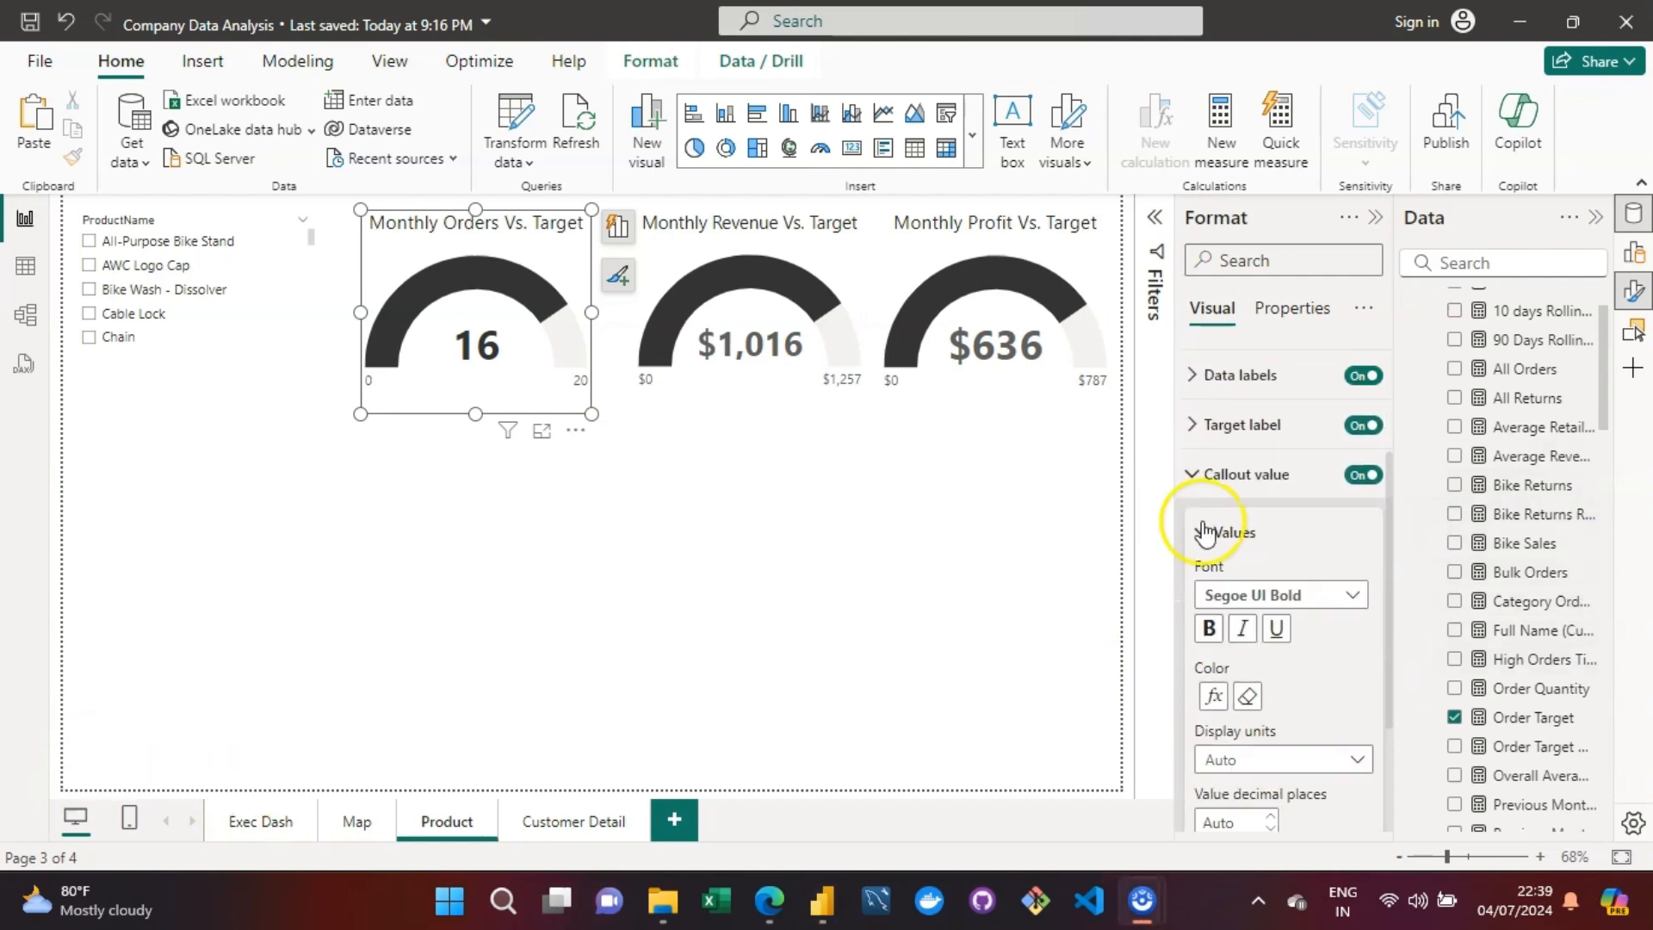
Step: Change the lower bound of the dark gray callout color rule to 0 and apply the rules
drag(1387, 622, 1380, 664)
click(1213, 631)
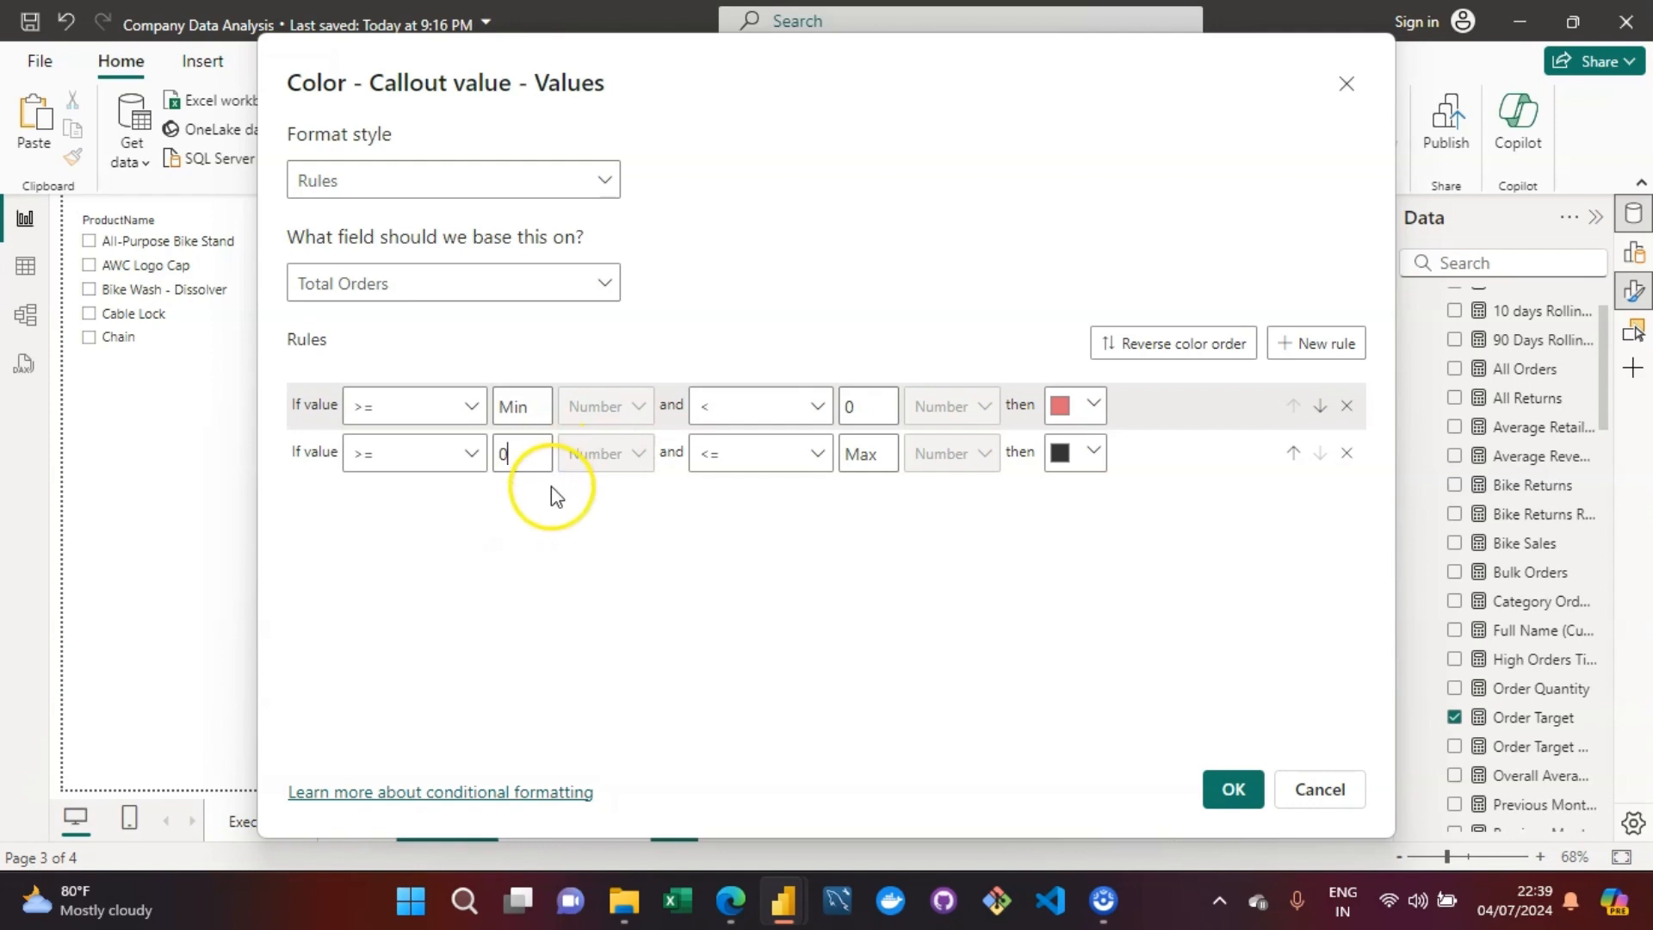
click(564, 517)
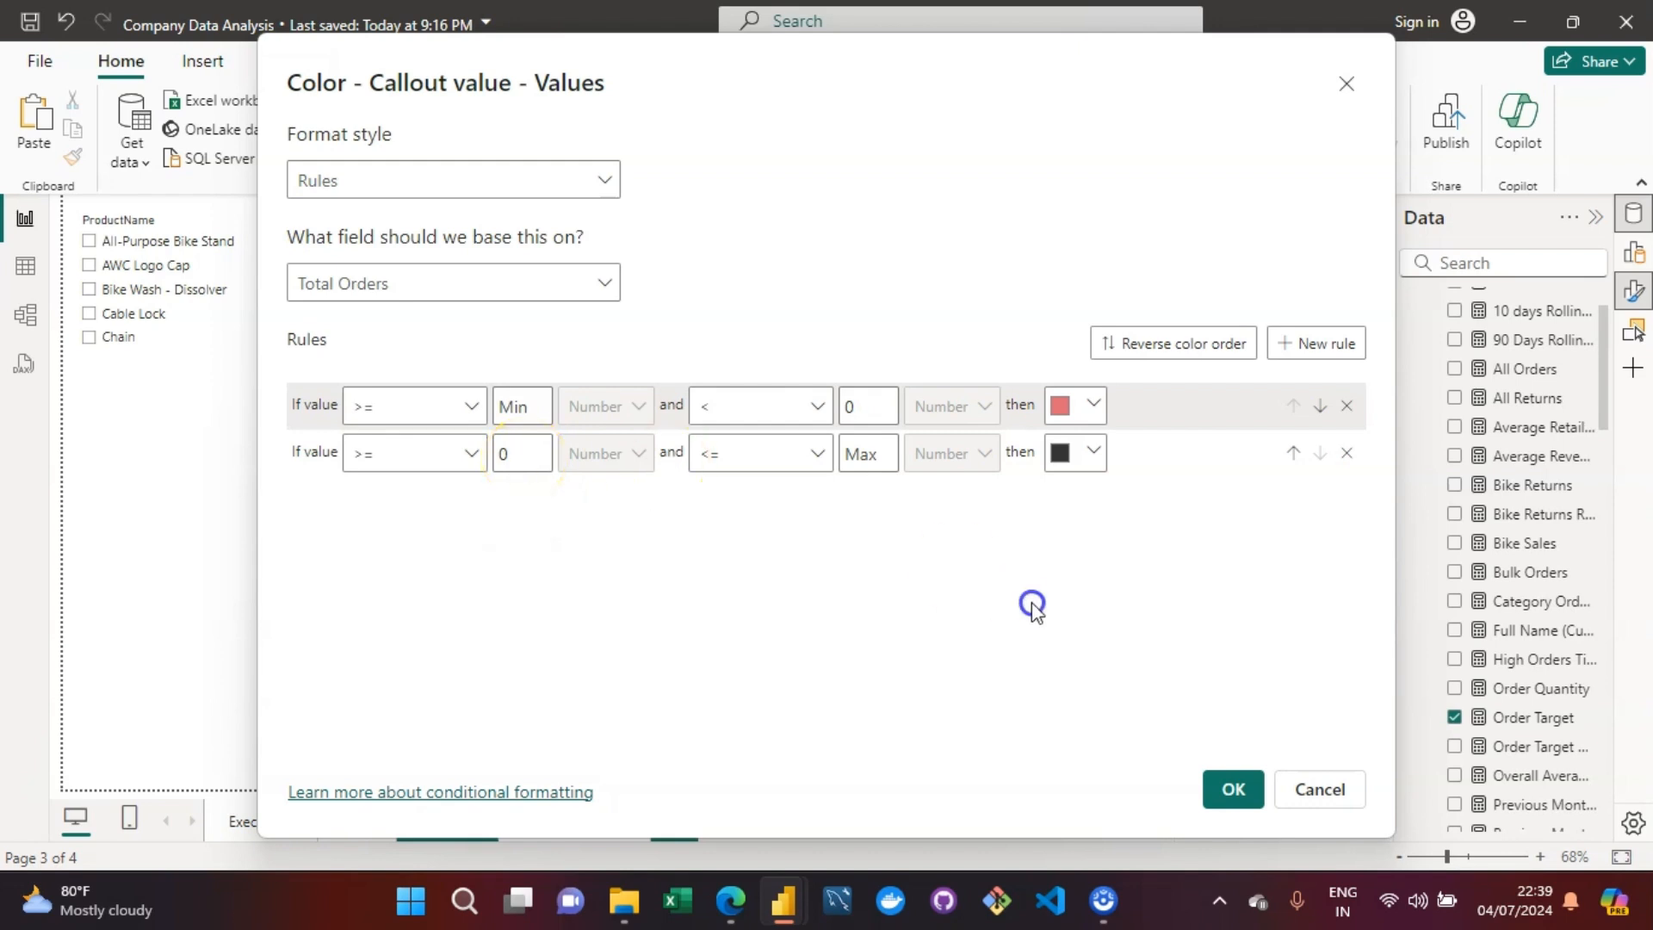
click(1237, 789)
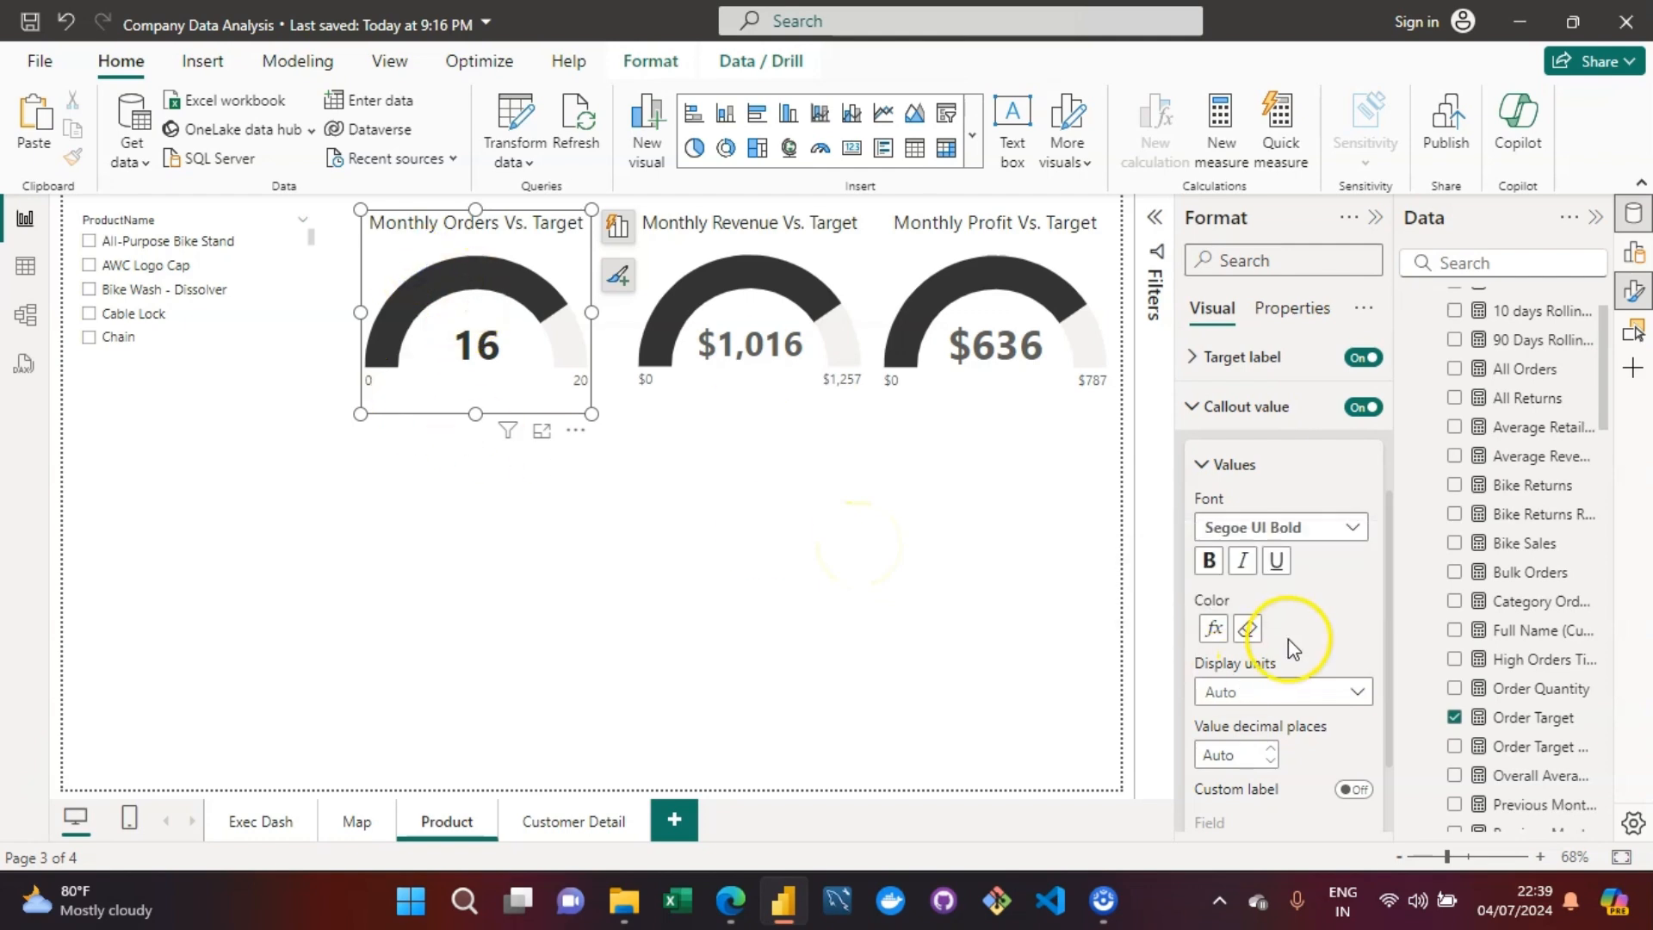
Step: Recheck the callout value's color rules, then clear the conditional formatting from the Monthly Orders gauge
click(1215, 633)
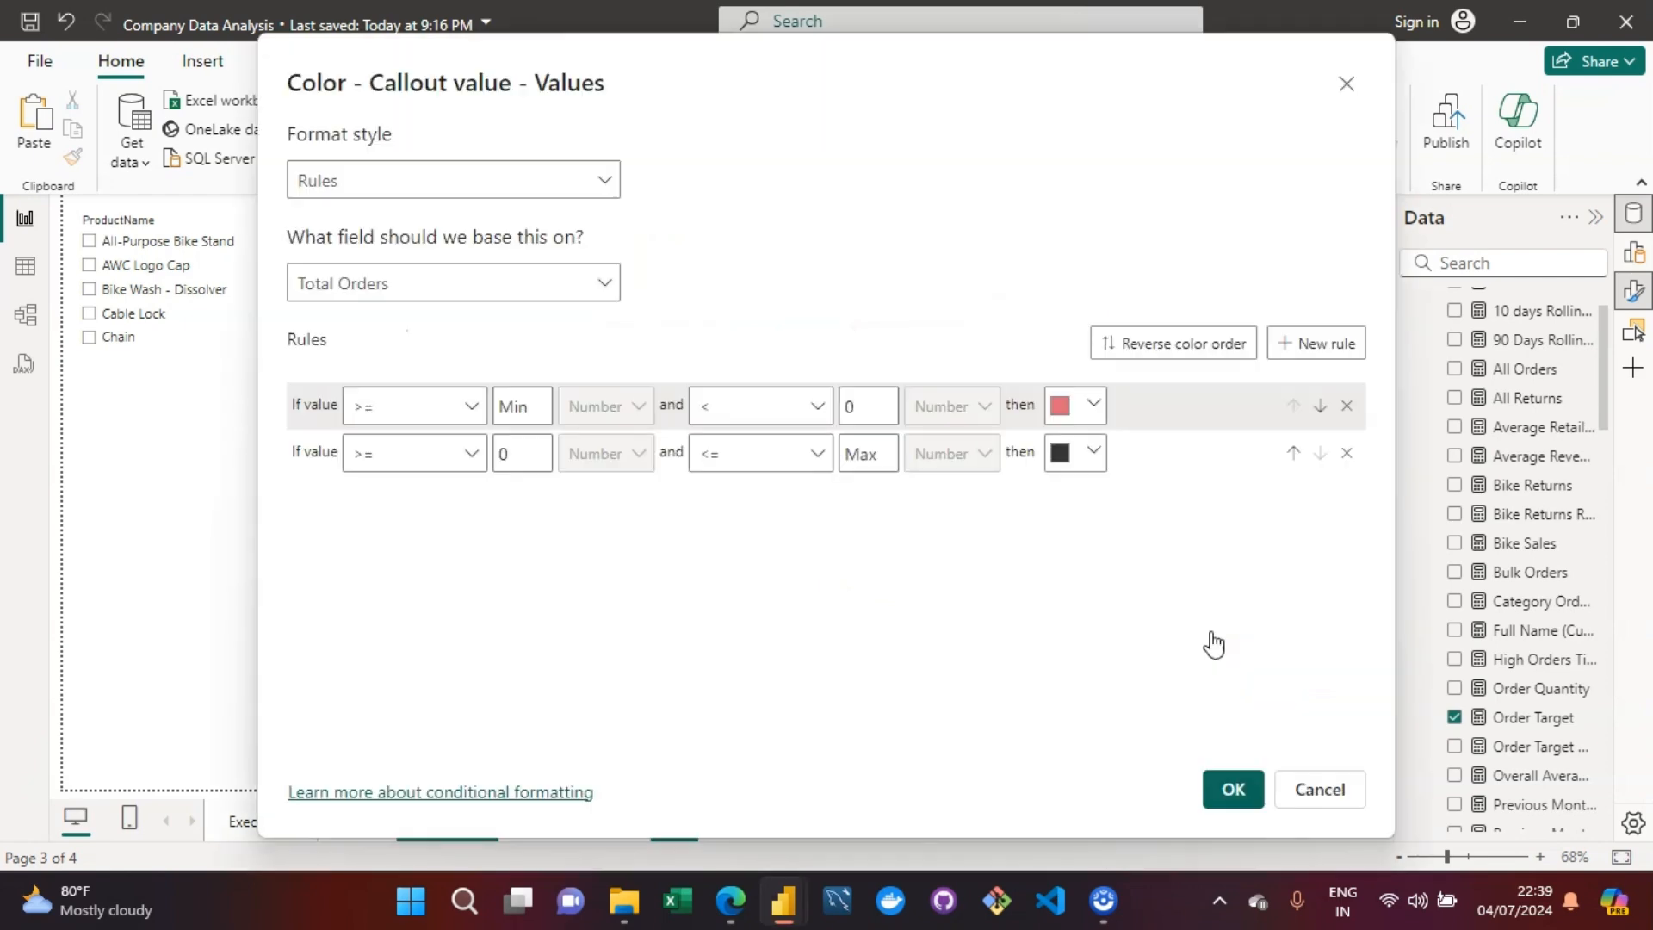
click(1233, 789)
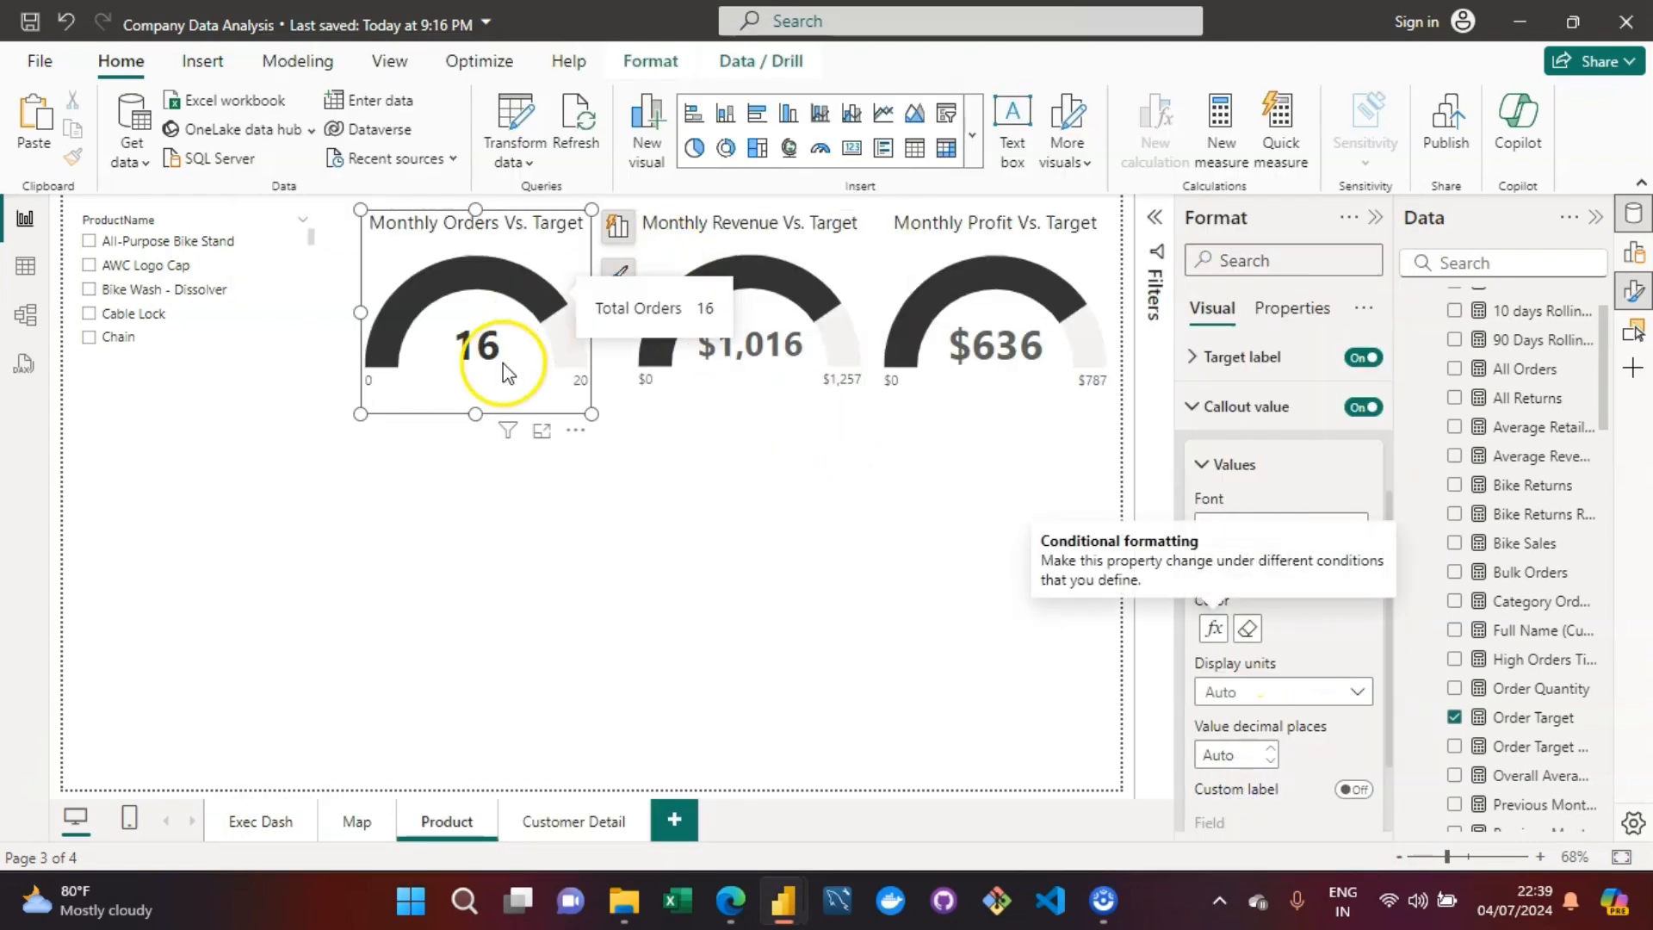
click(1249, 632)
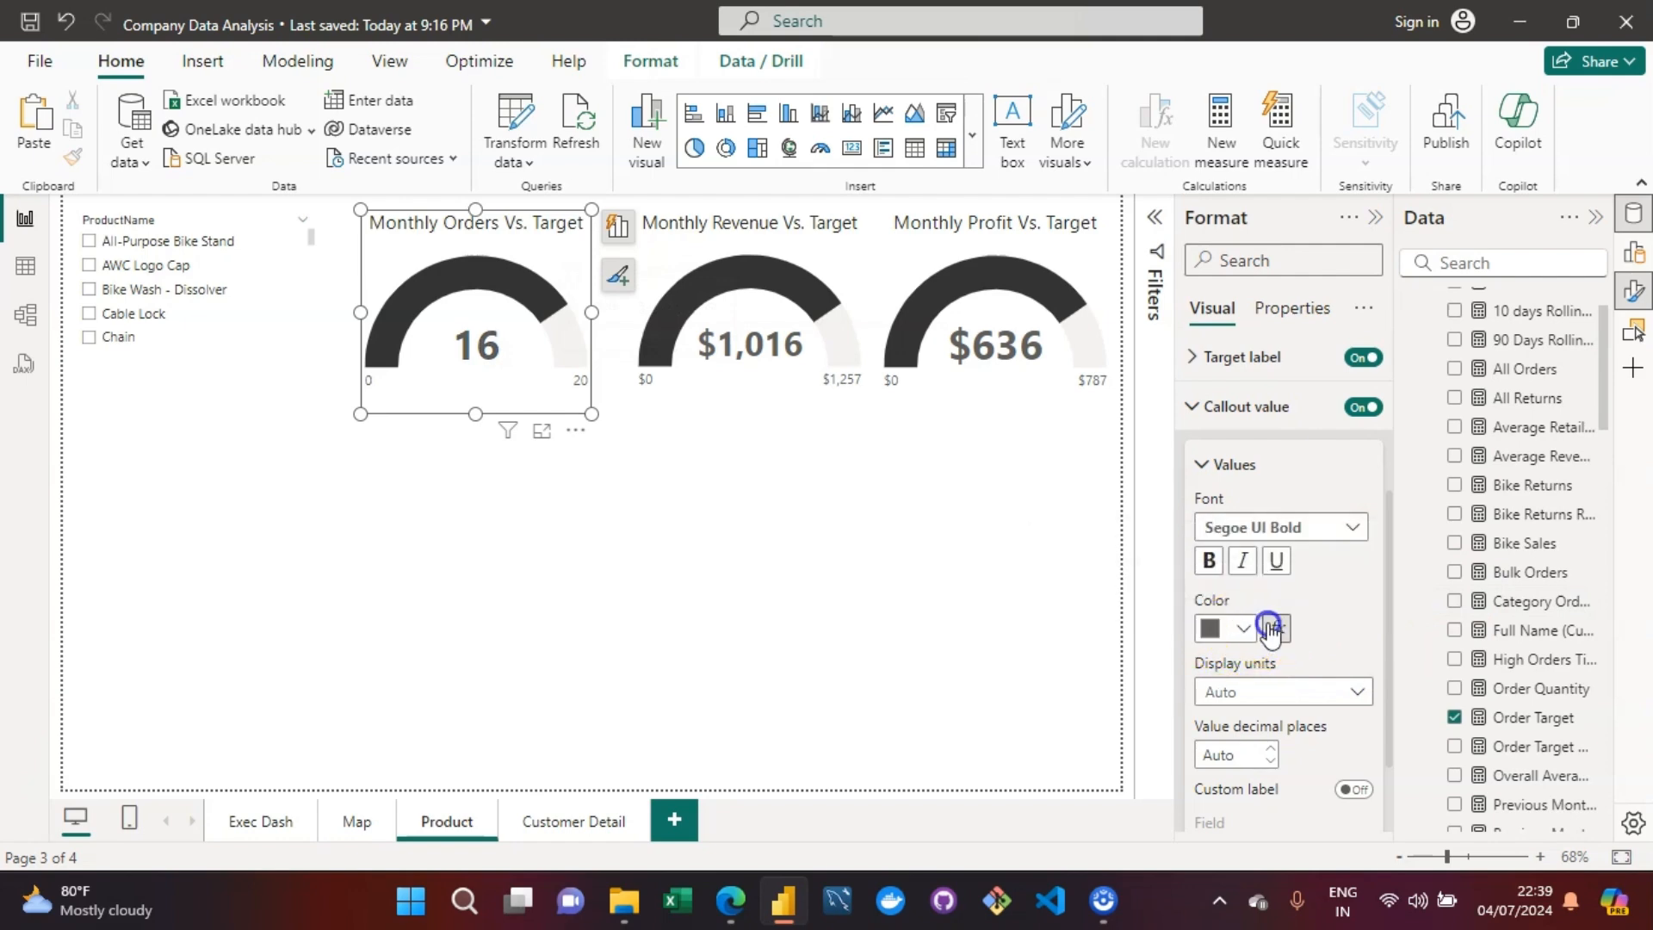
Step: Set the Monthly Orders gauge's callout value color to conditional formatting with the Rules style, based on the Order Target Gap field
click(1269, 628)
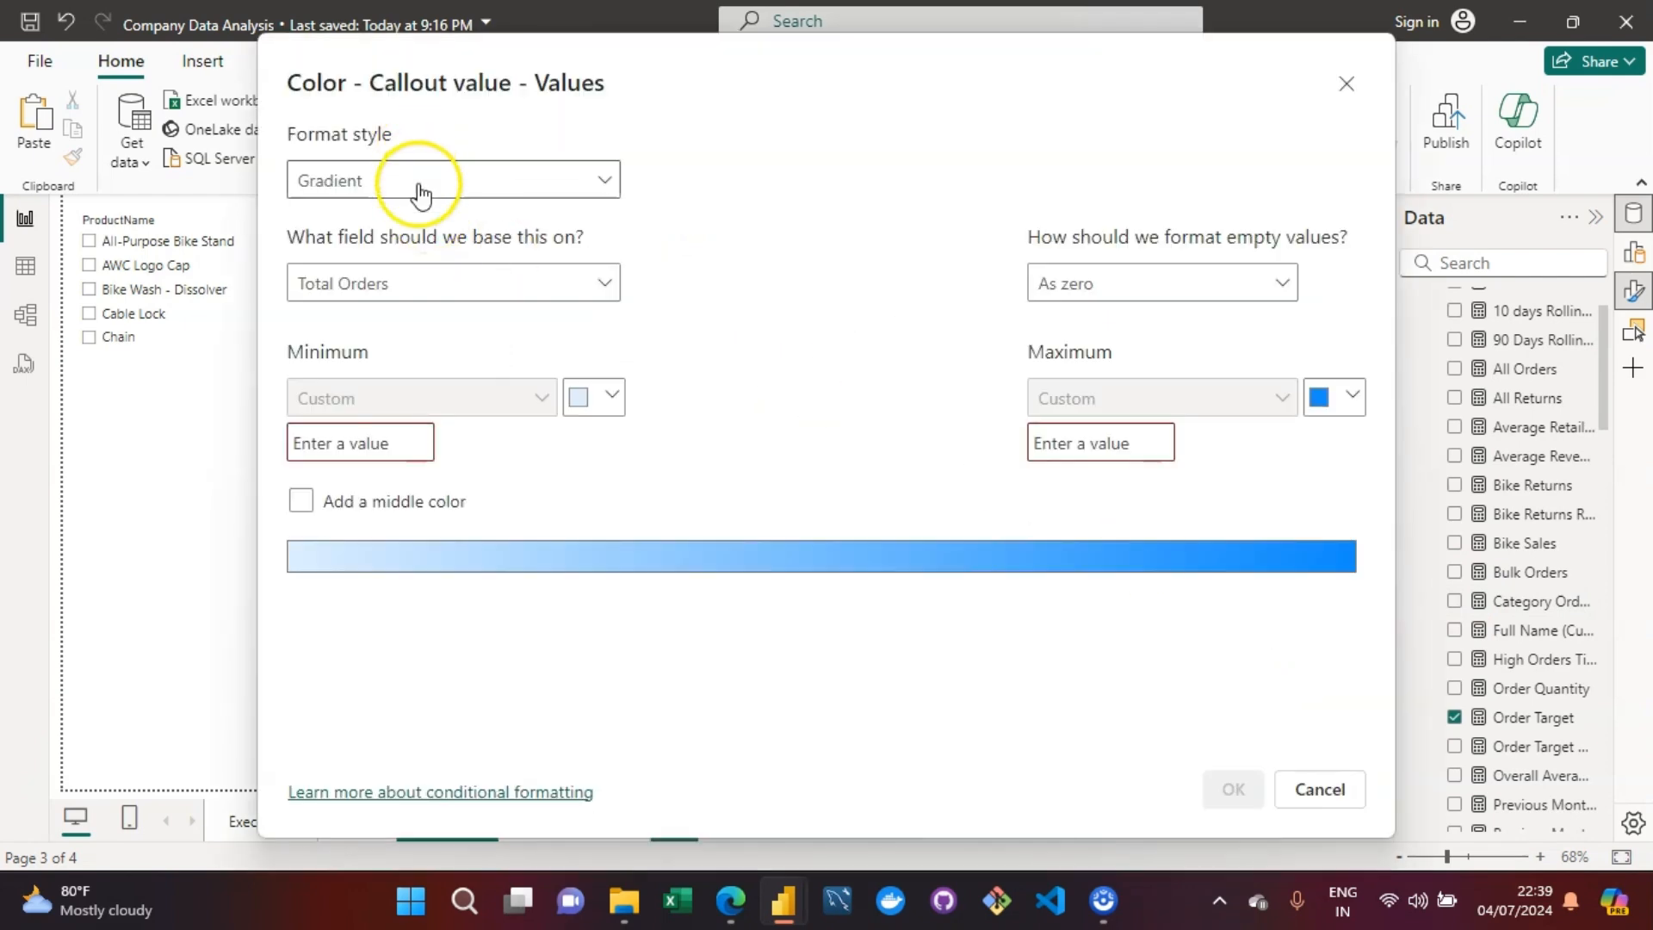
click(419, 183)
click(369, 255)
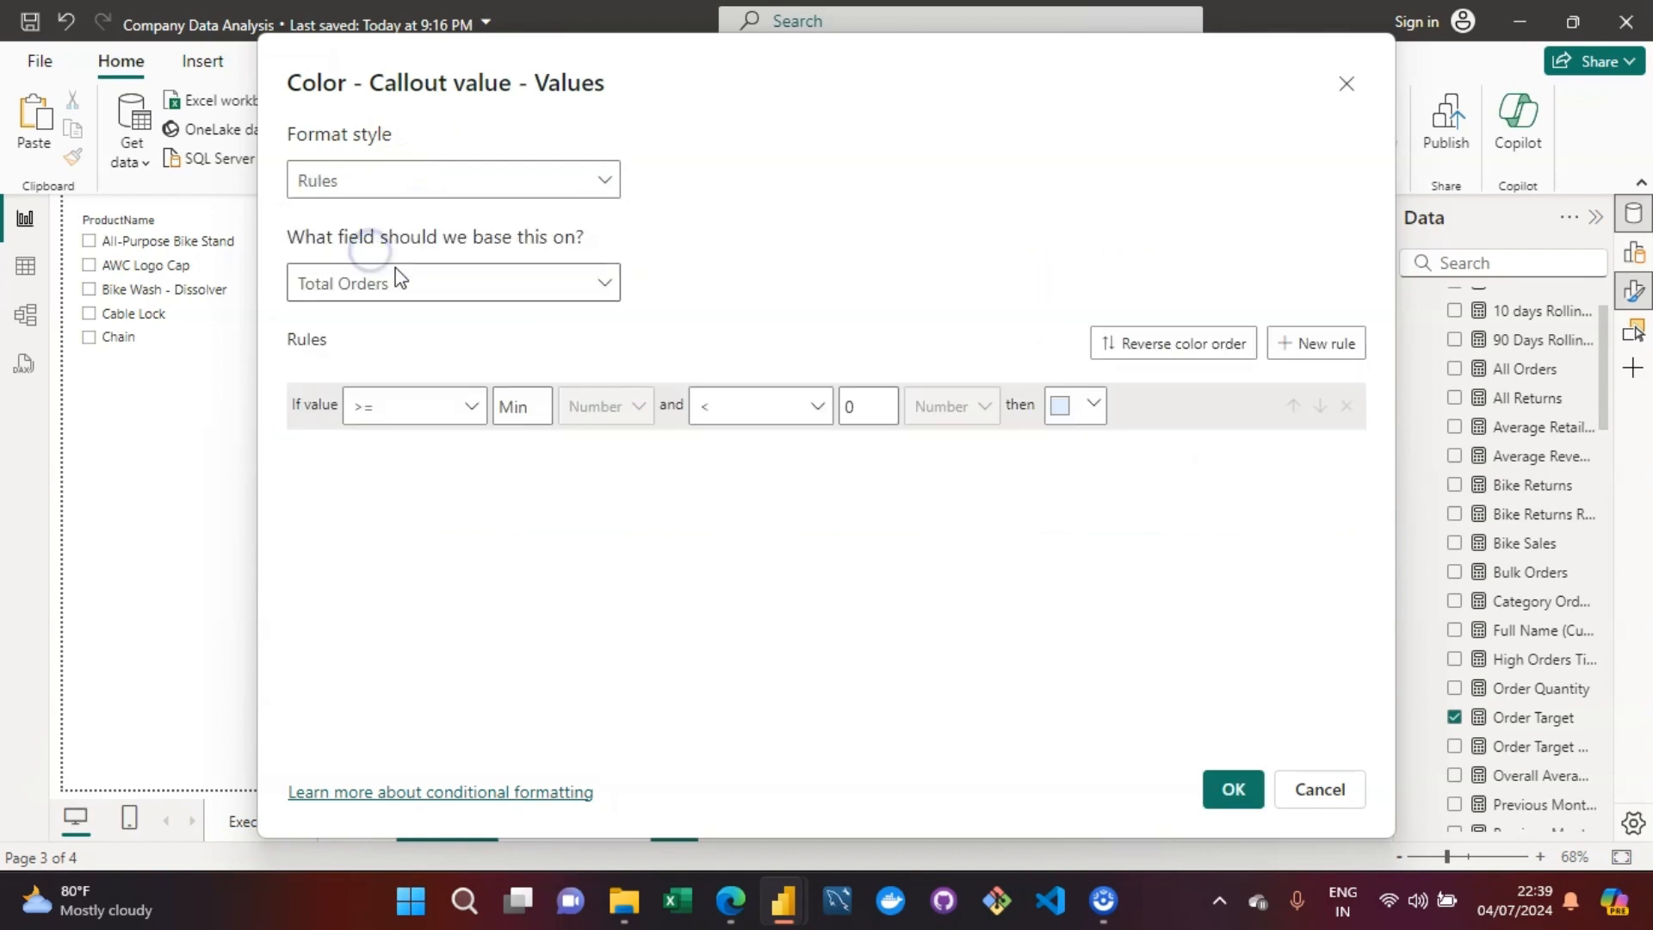
click(418, 284)
text(or)
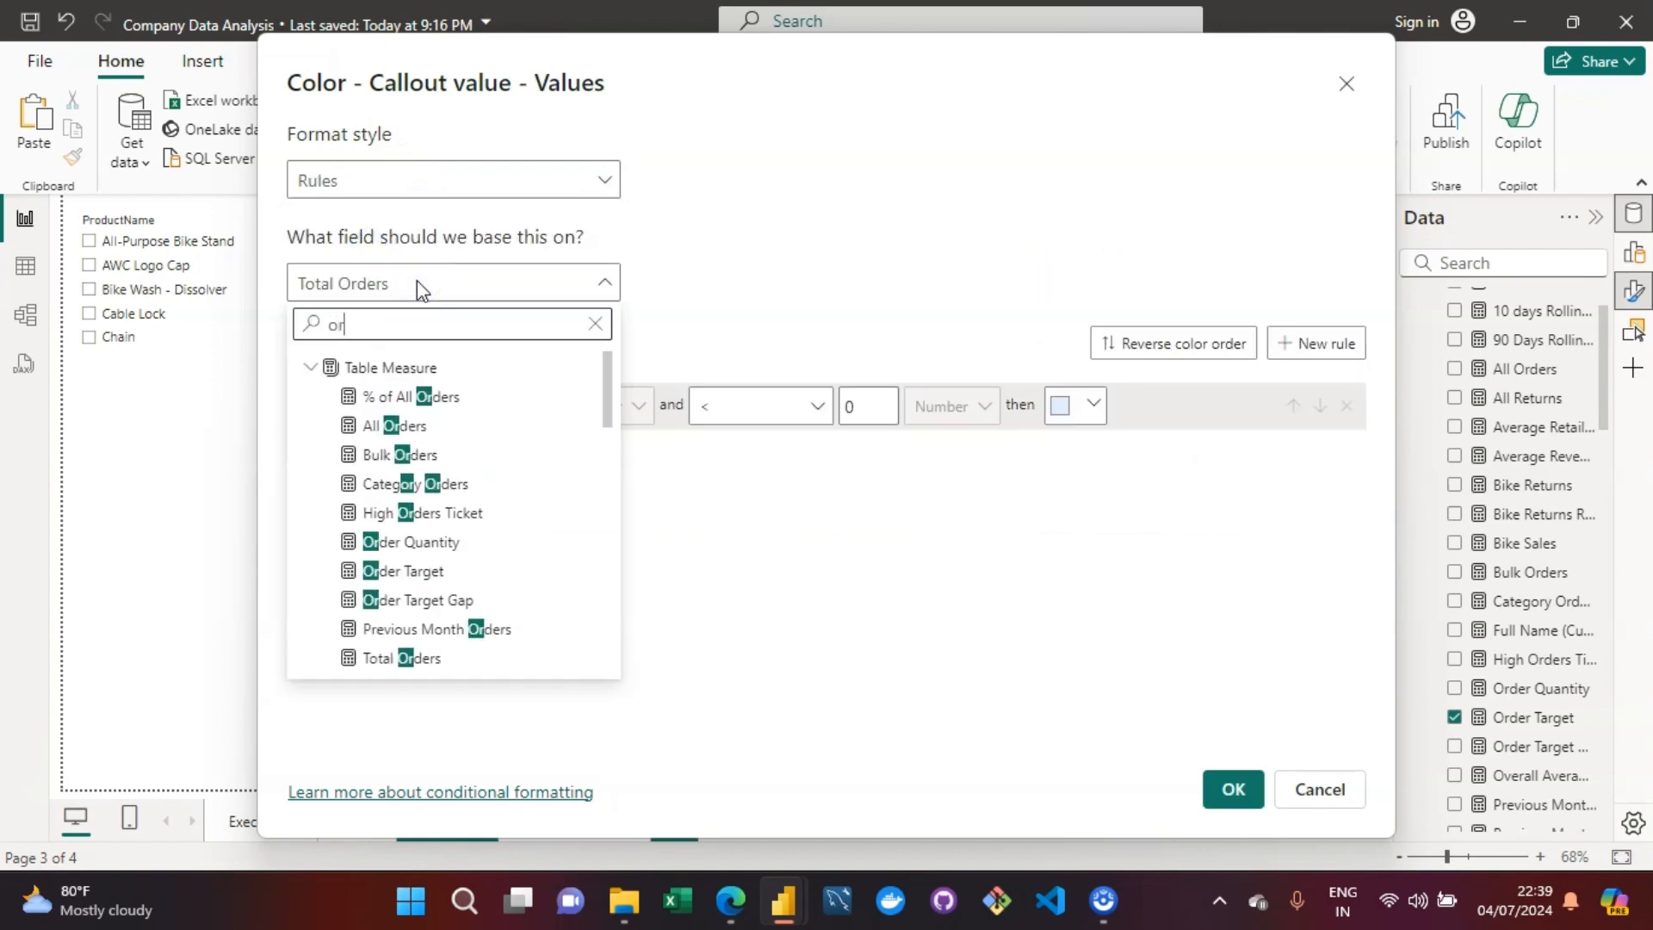
text(der targ)
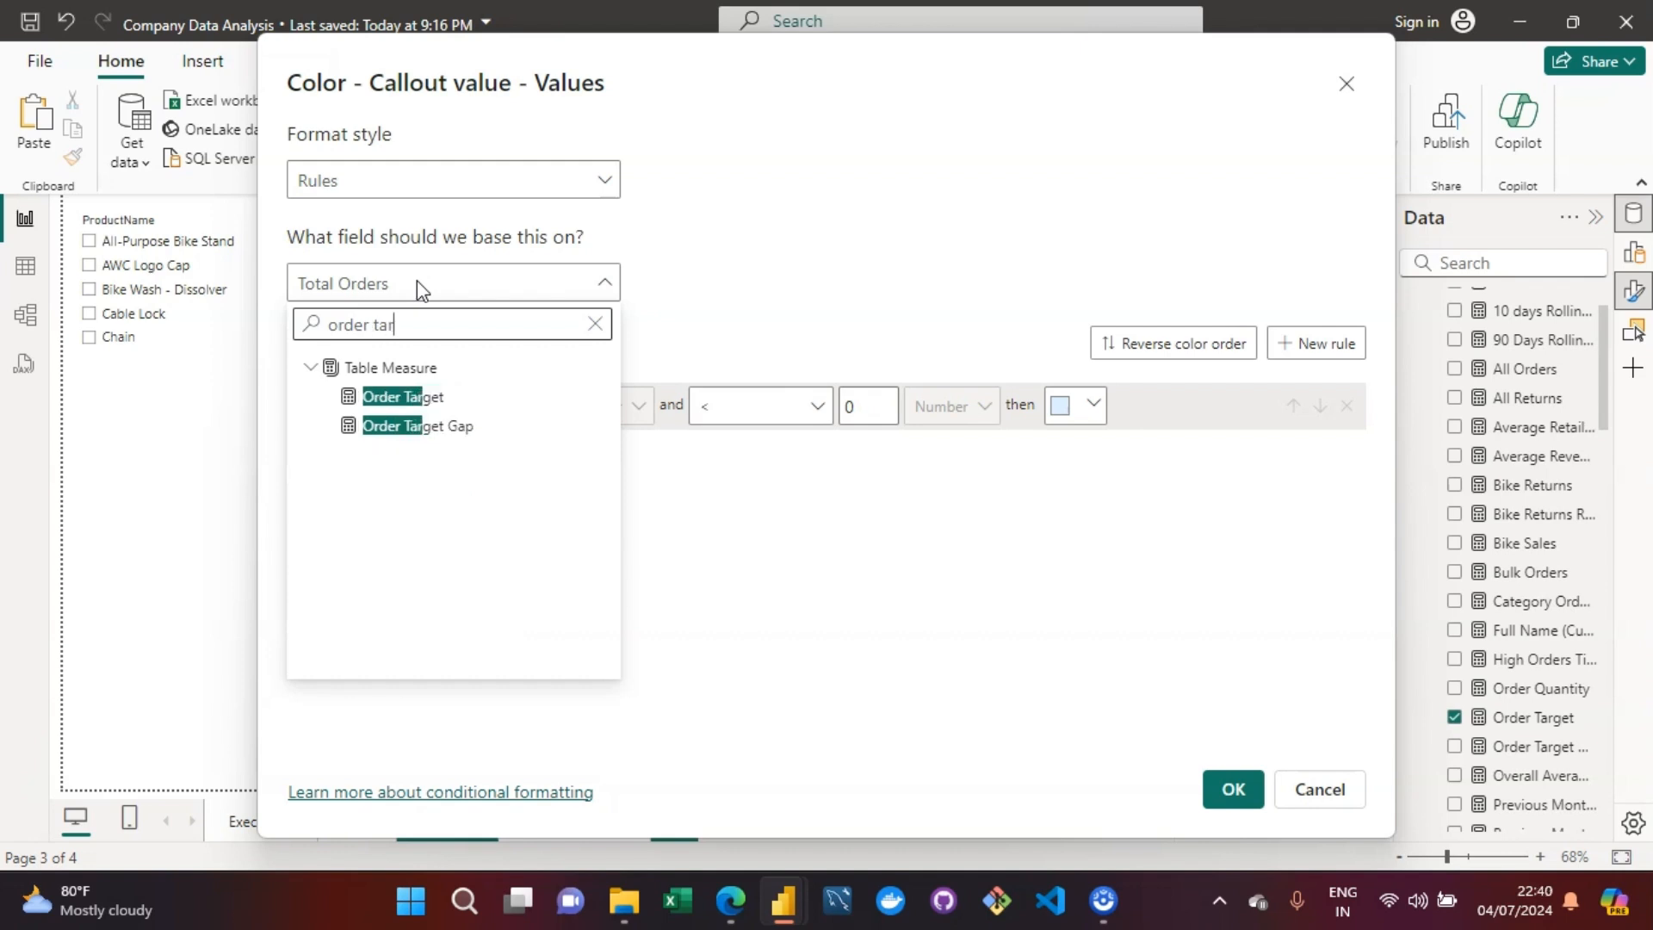
click(383, 430)
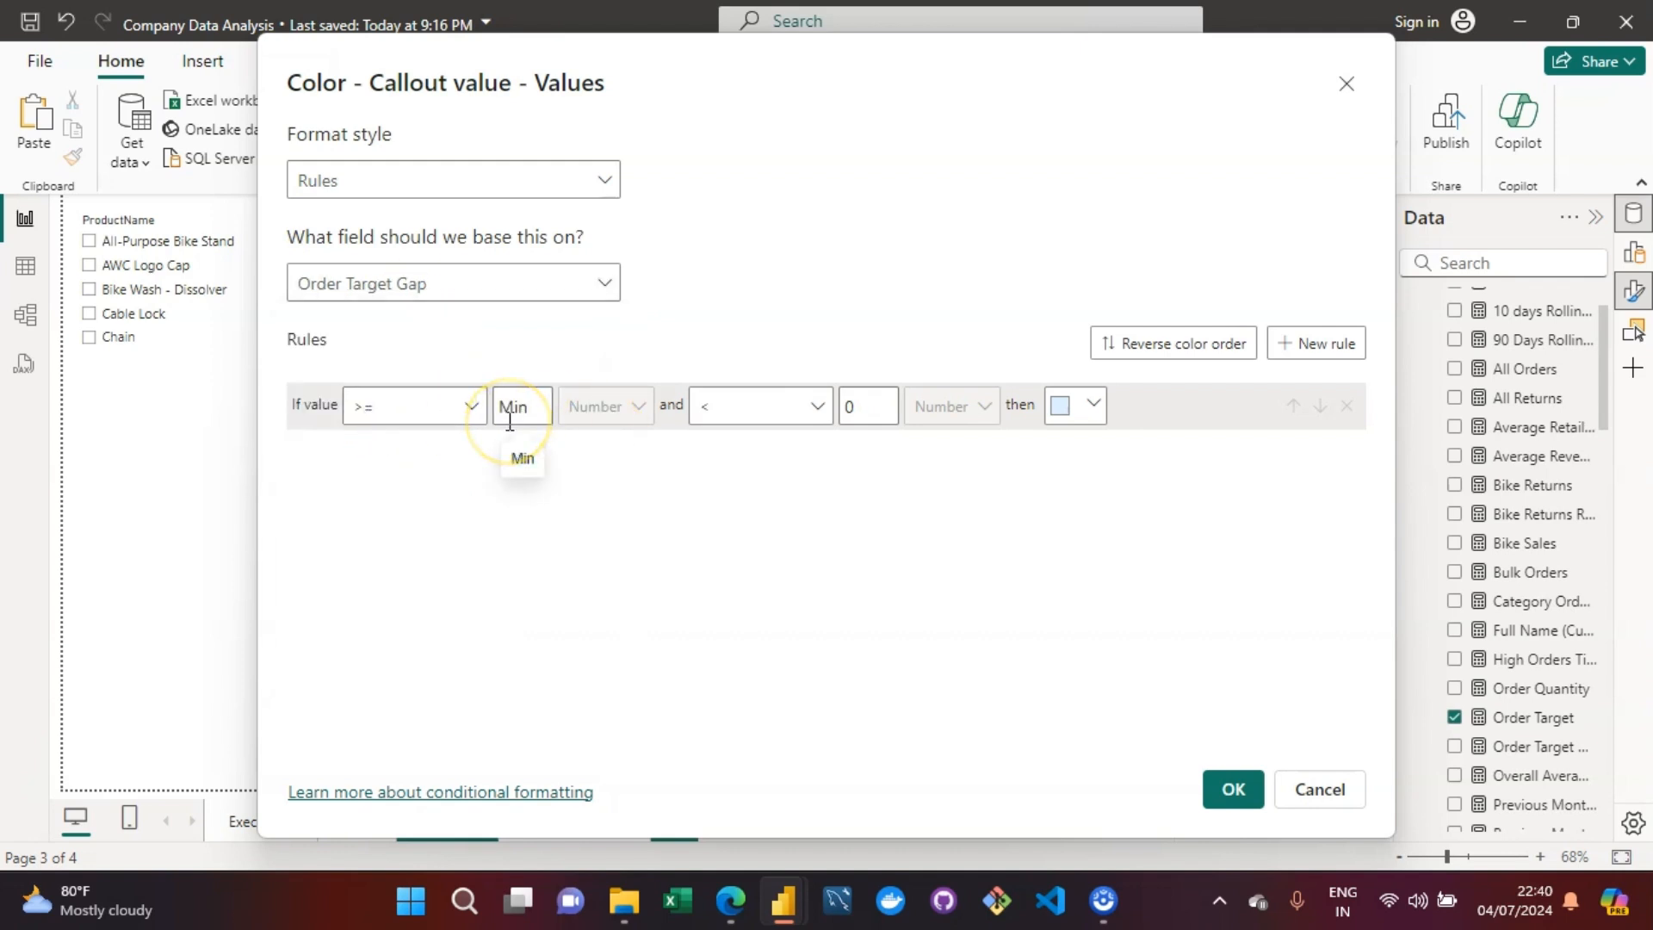
Step: Apply color rules giving light red from Min to below 0, and dark gray from 0 to below Max
click(1086, 420)
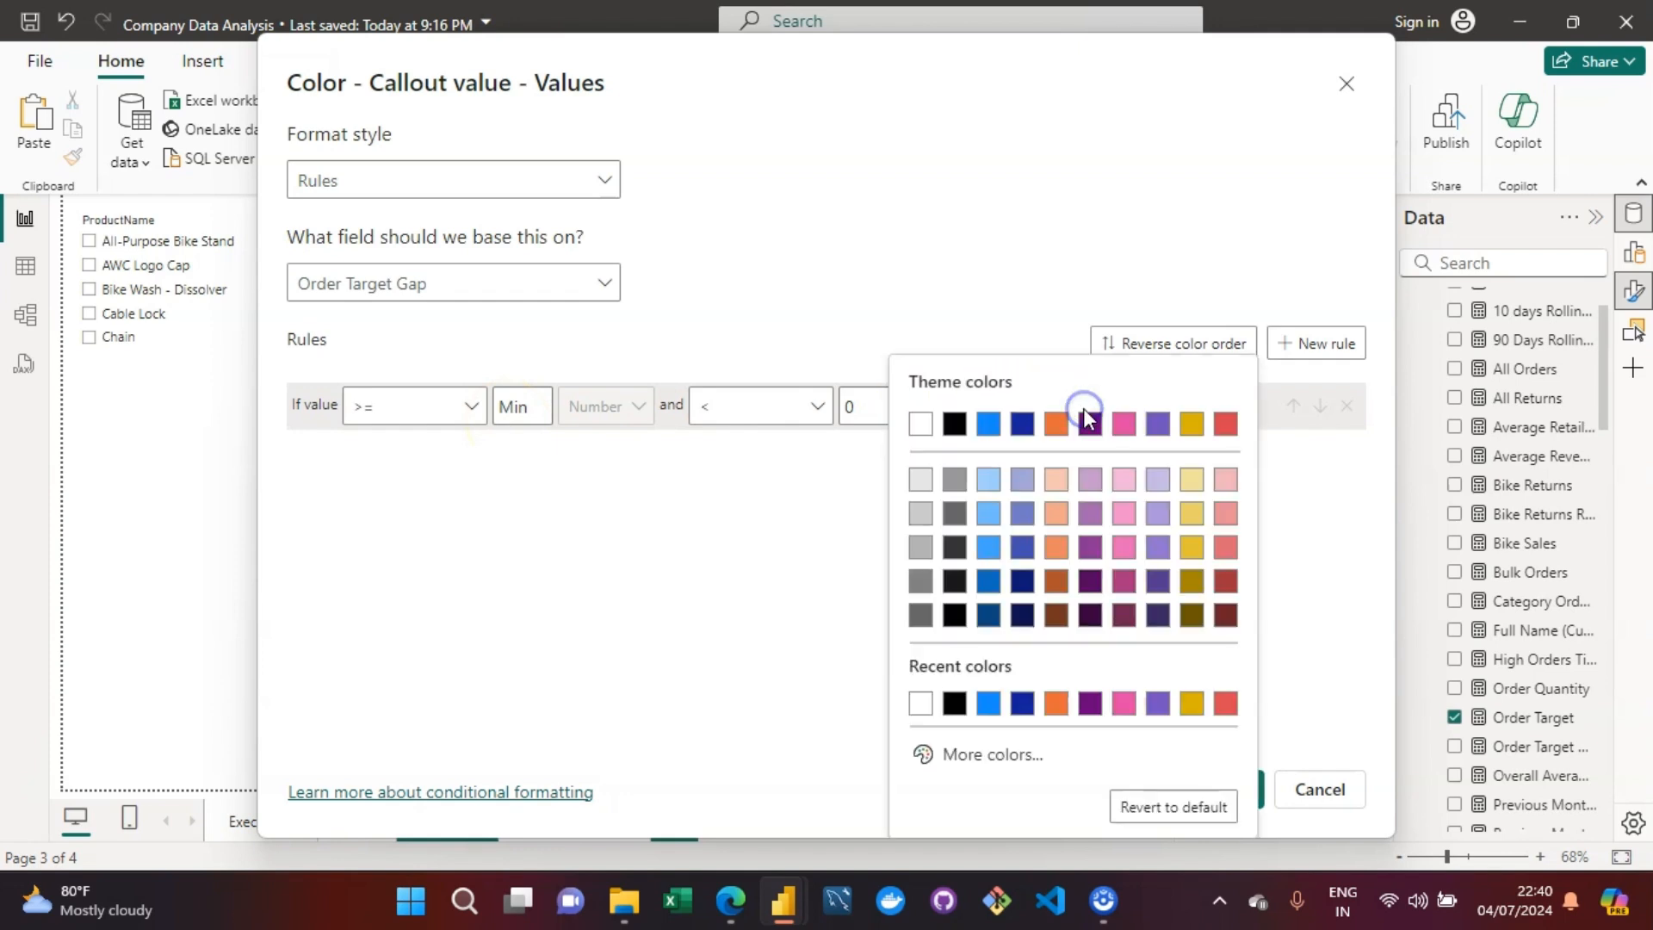
click(1237, 549)
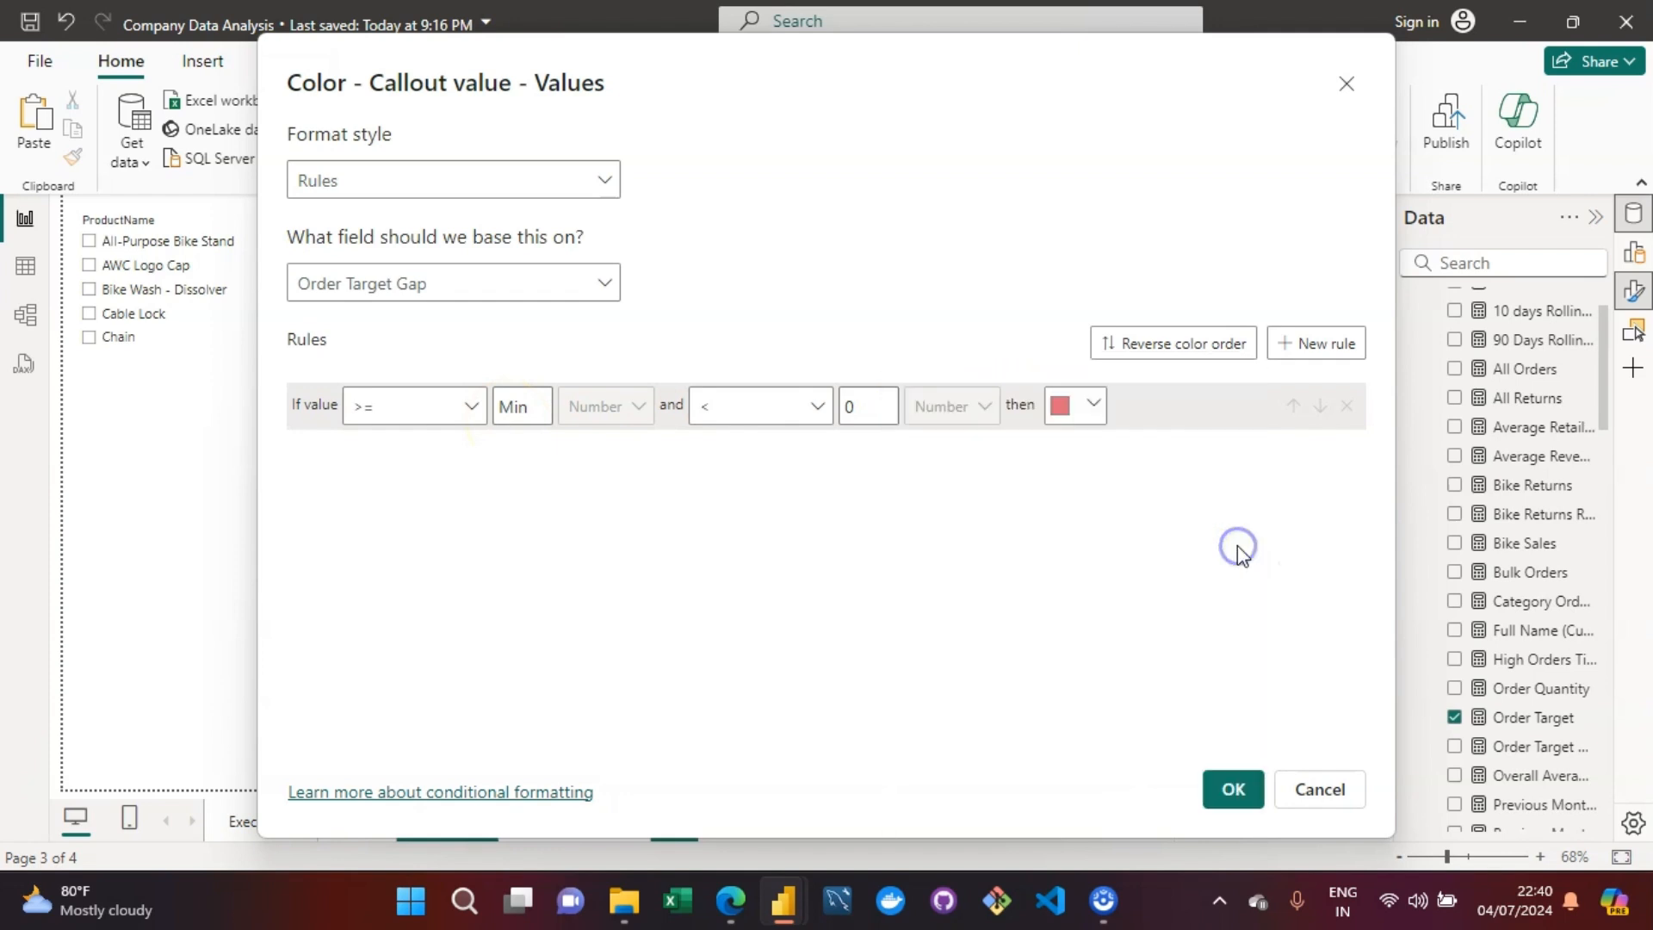
click(1340, 355)
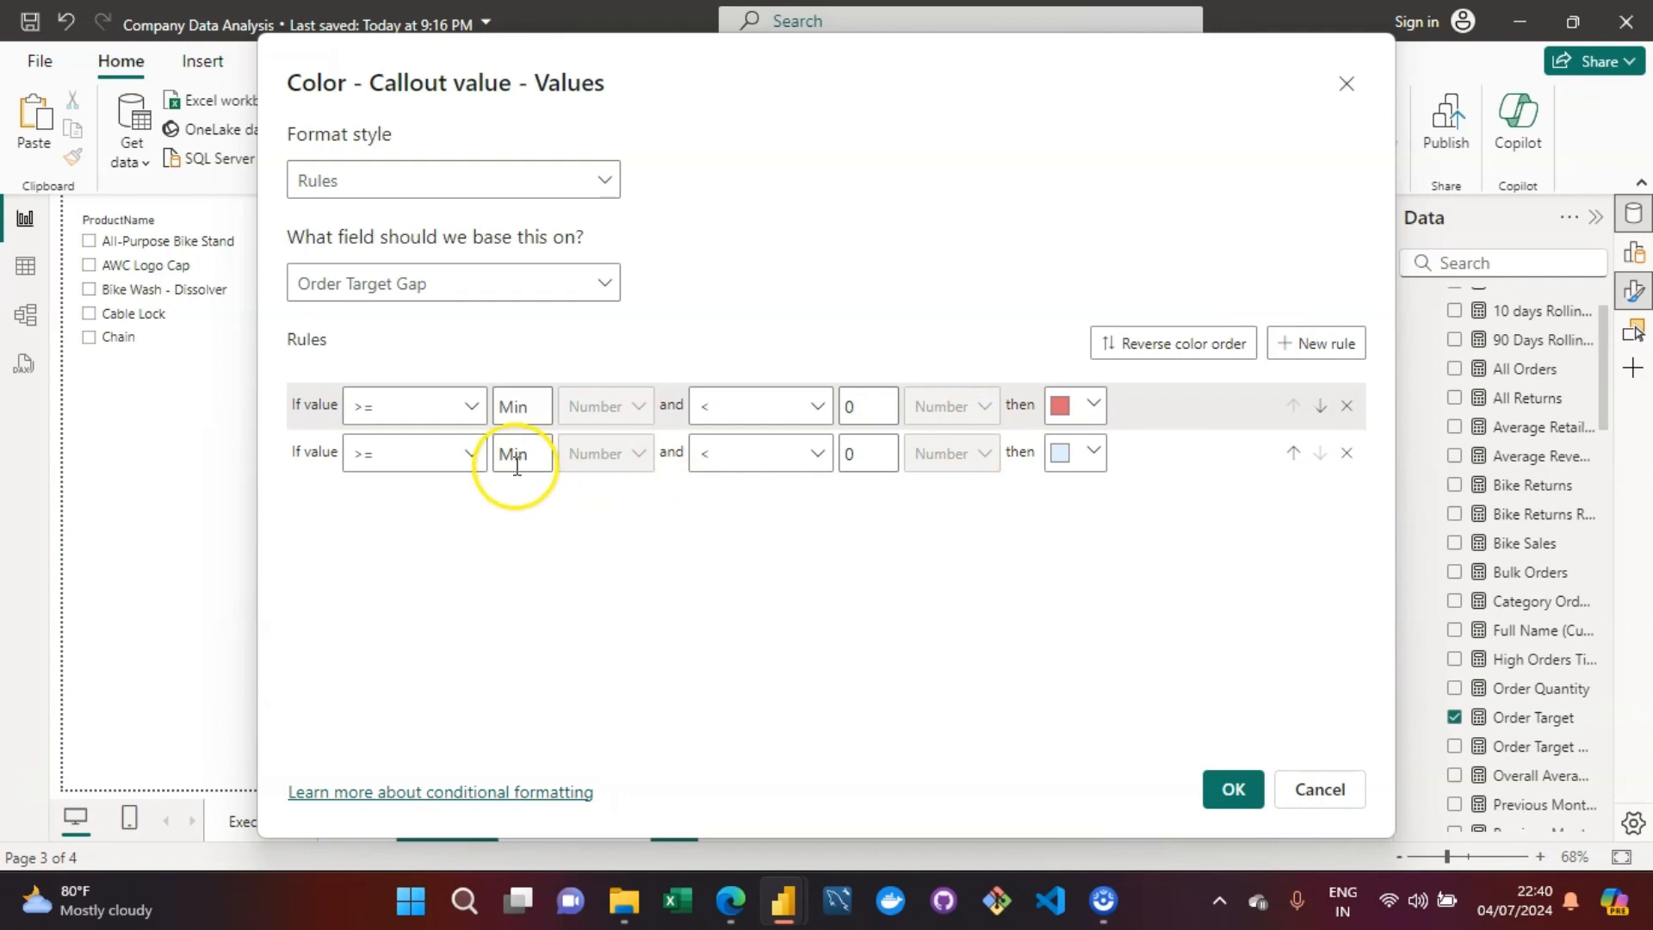
click(525, 448)
text(0)
click(869, 456)
key(BackSpace)
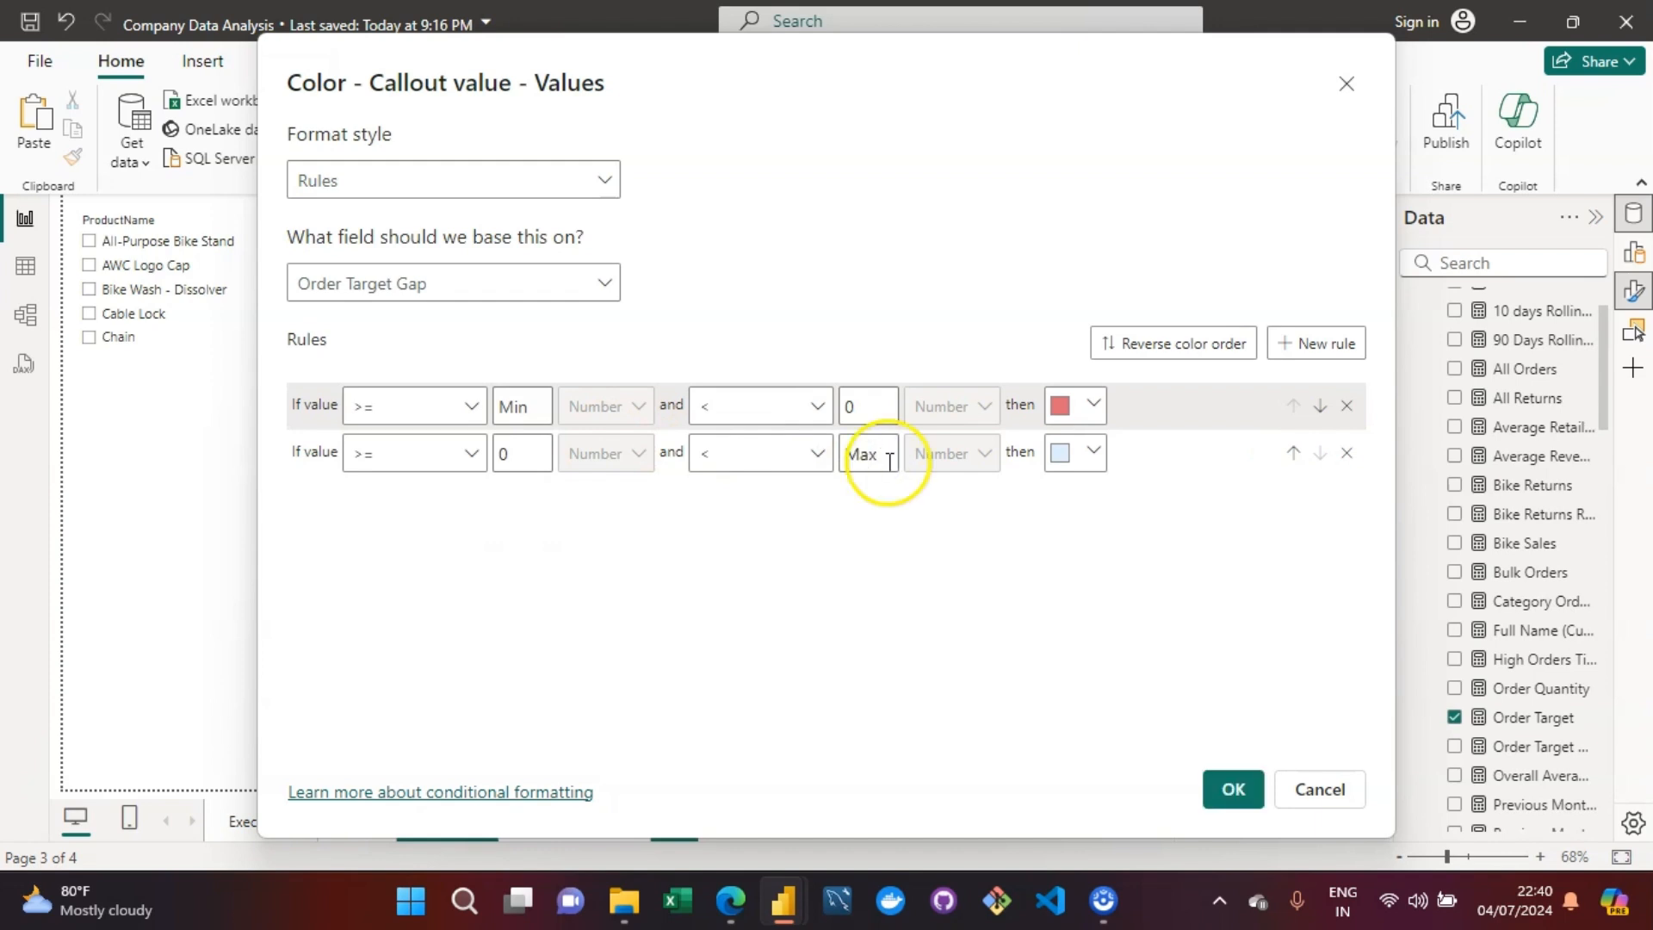
click(1089, 460)
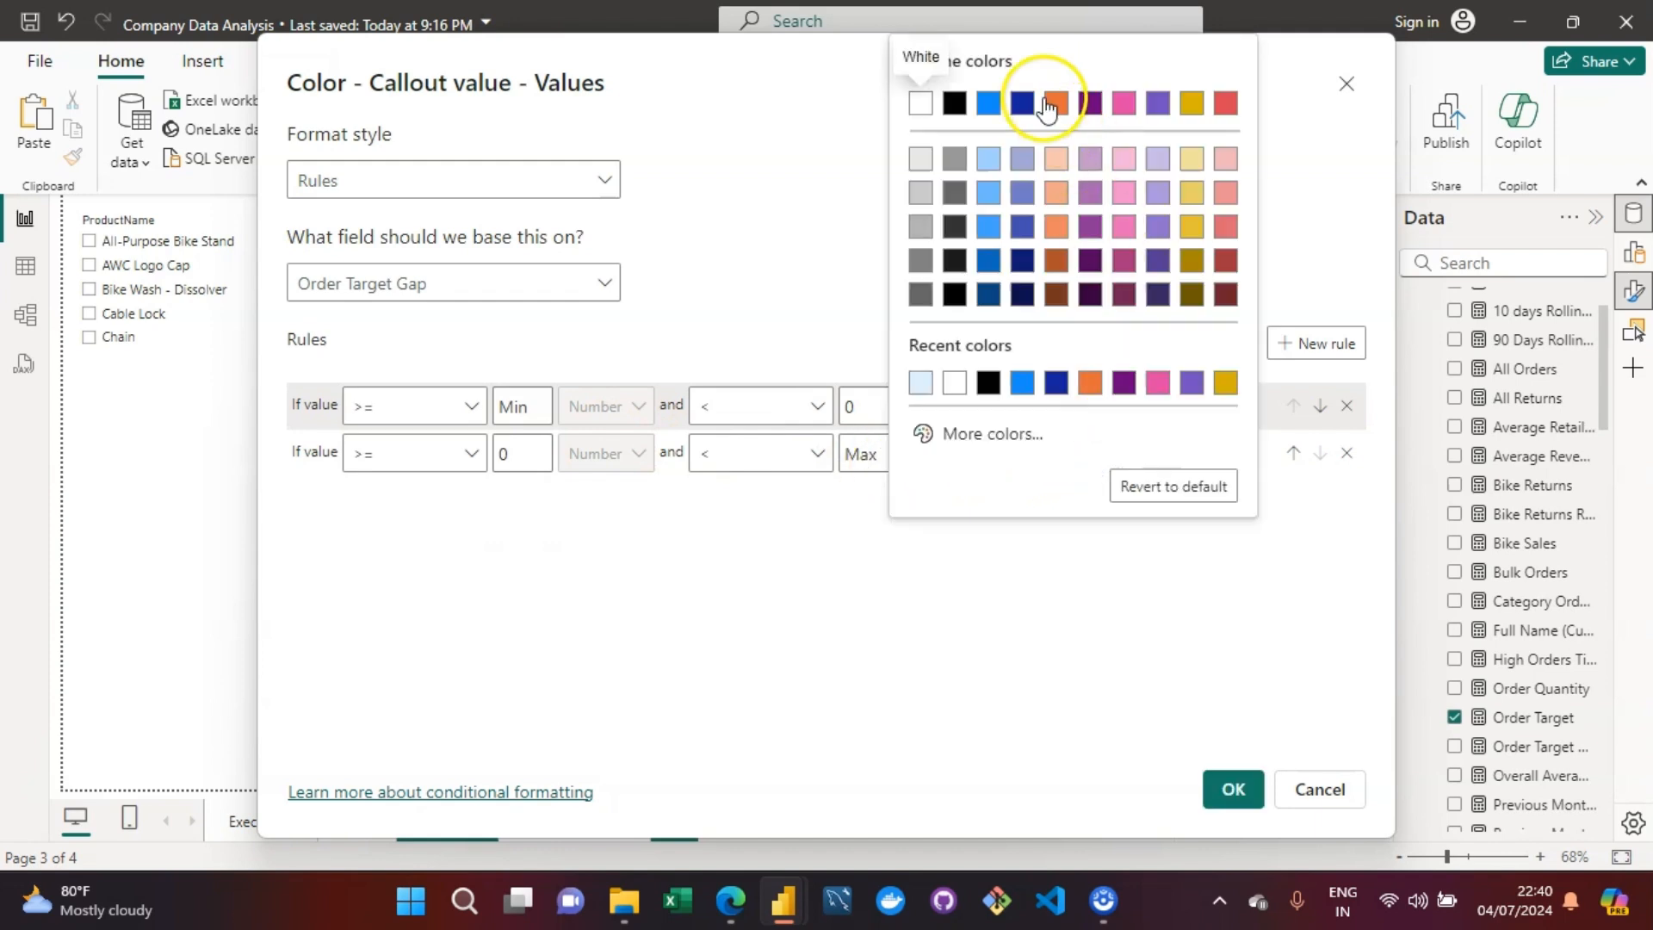
click(954, 226)
click(988, 575)
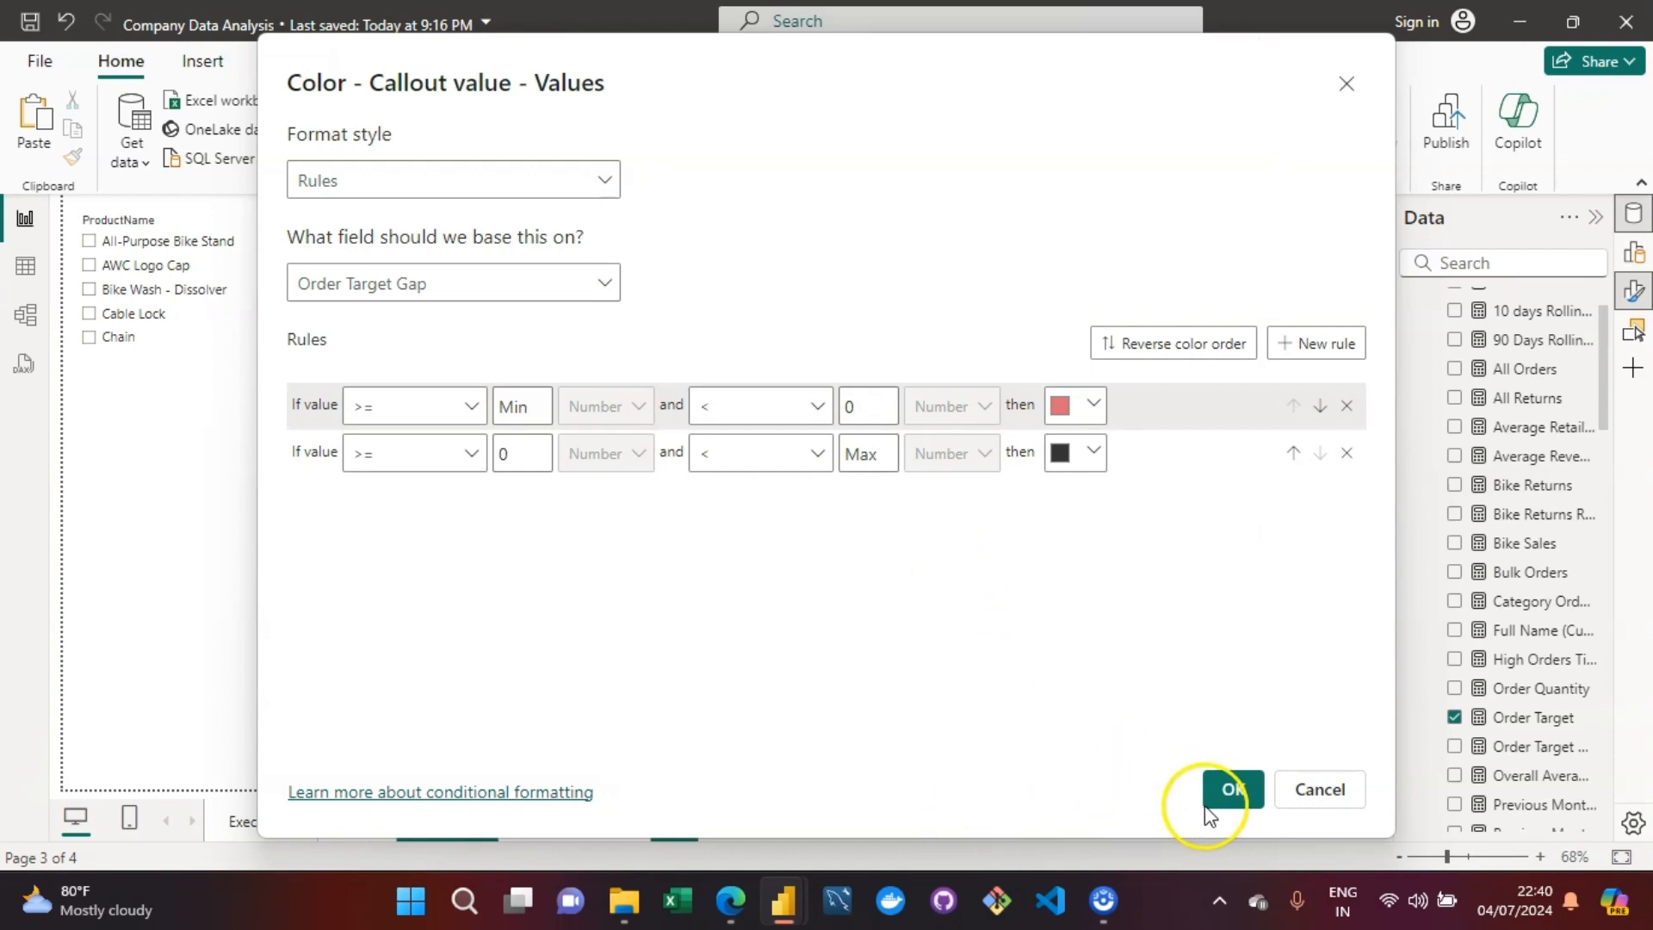
click(1243, 802)
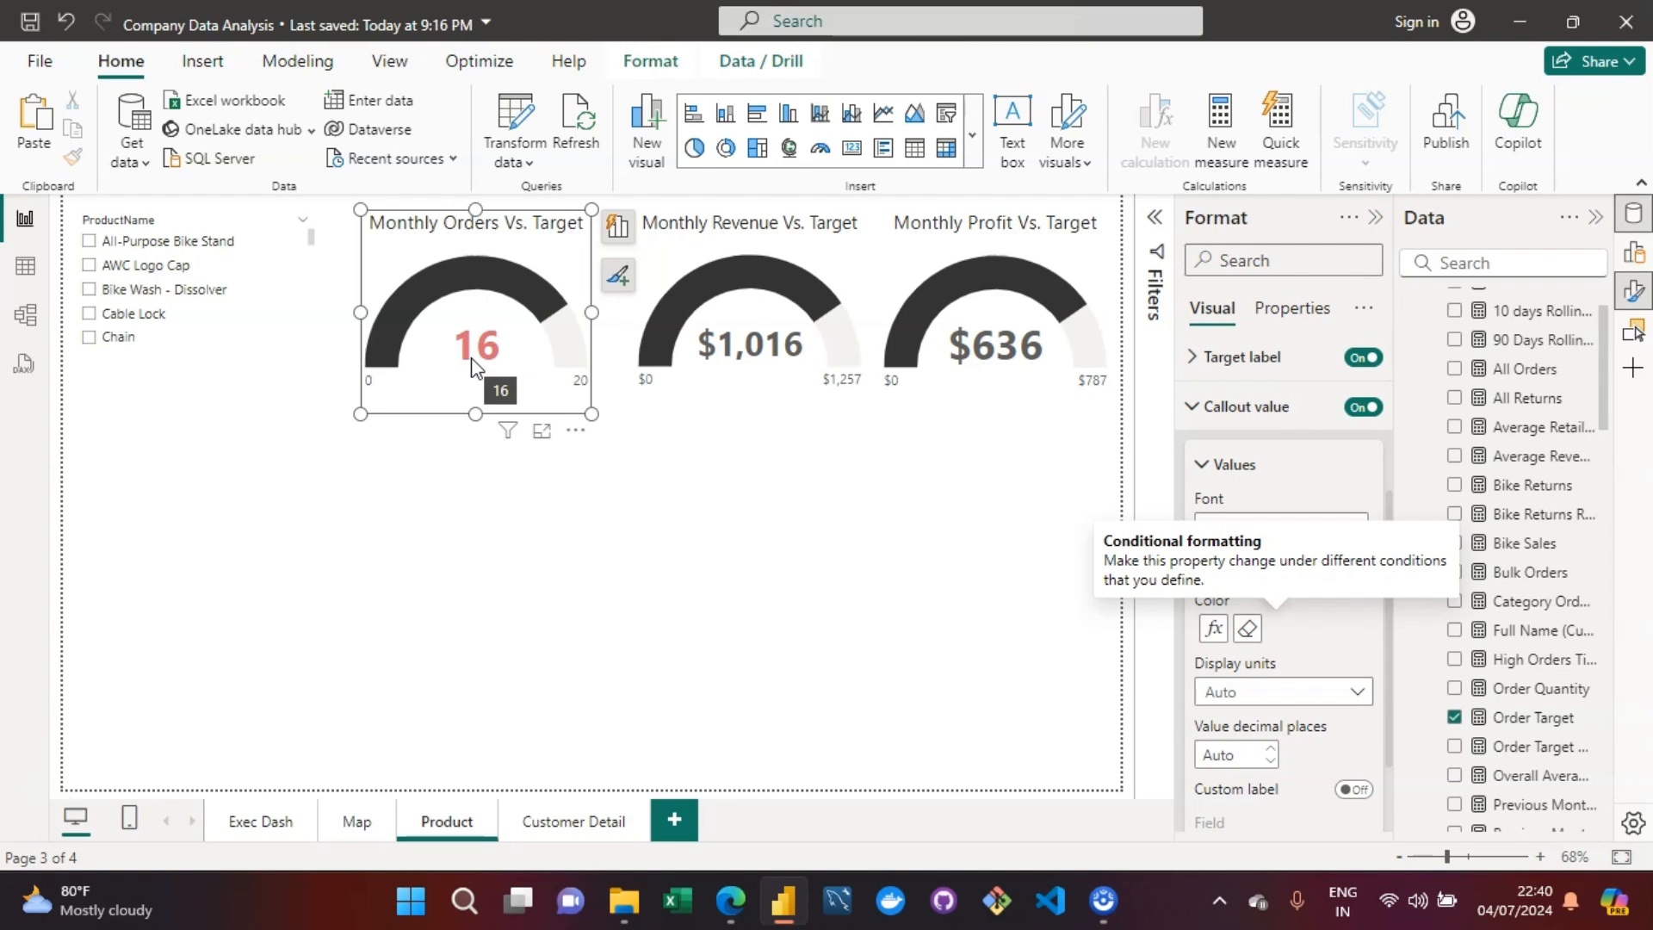
Step: Select the Monthly Revenue Vs. Target gauge and add a measure named Revenue Target Gap to the Table Measure table
click(848, 274)
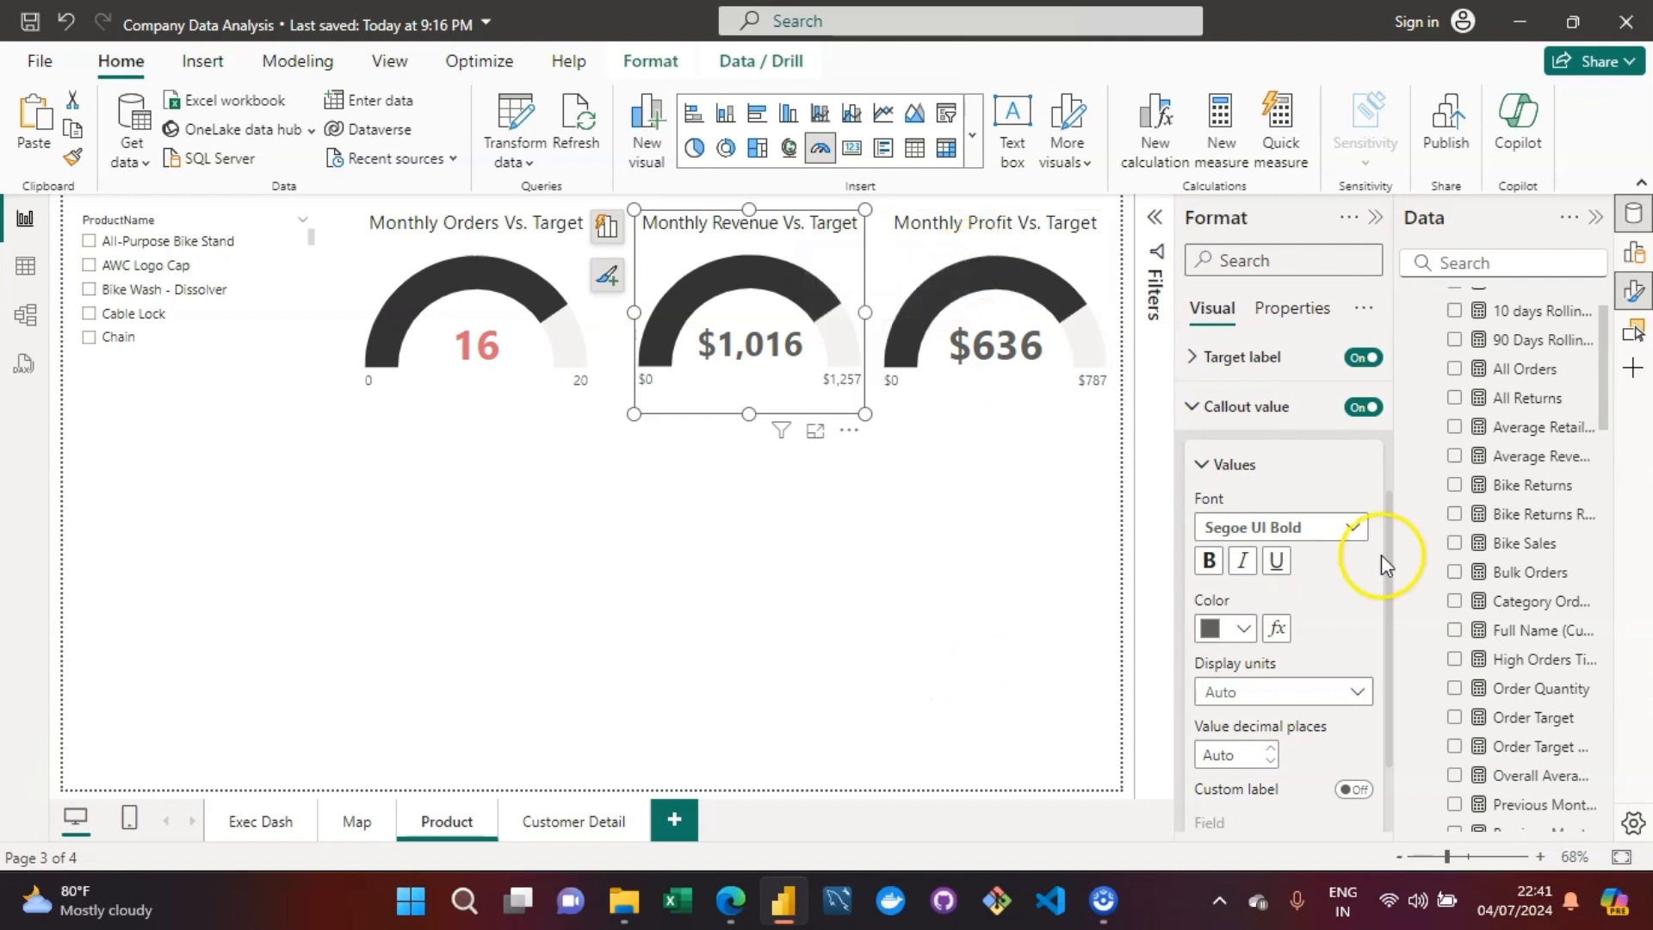
drag(1604, 424, 1603, 370)
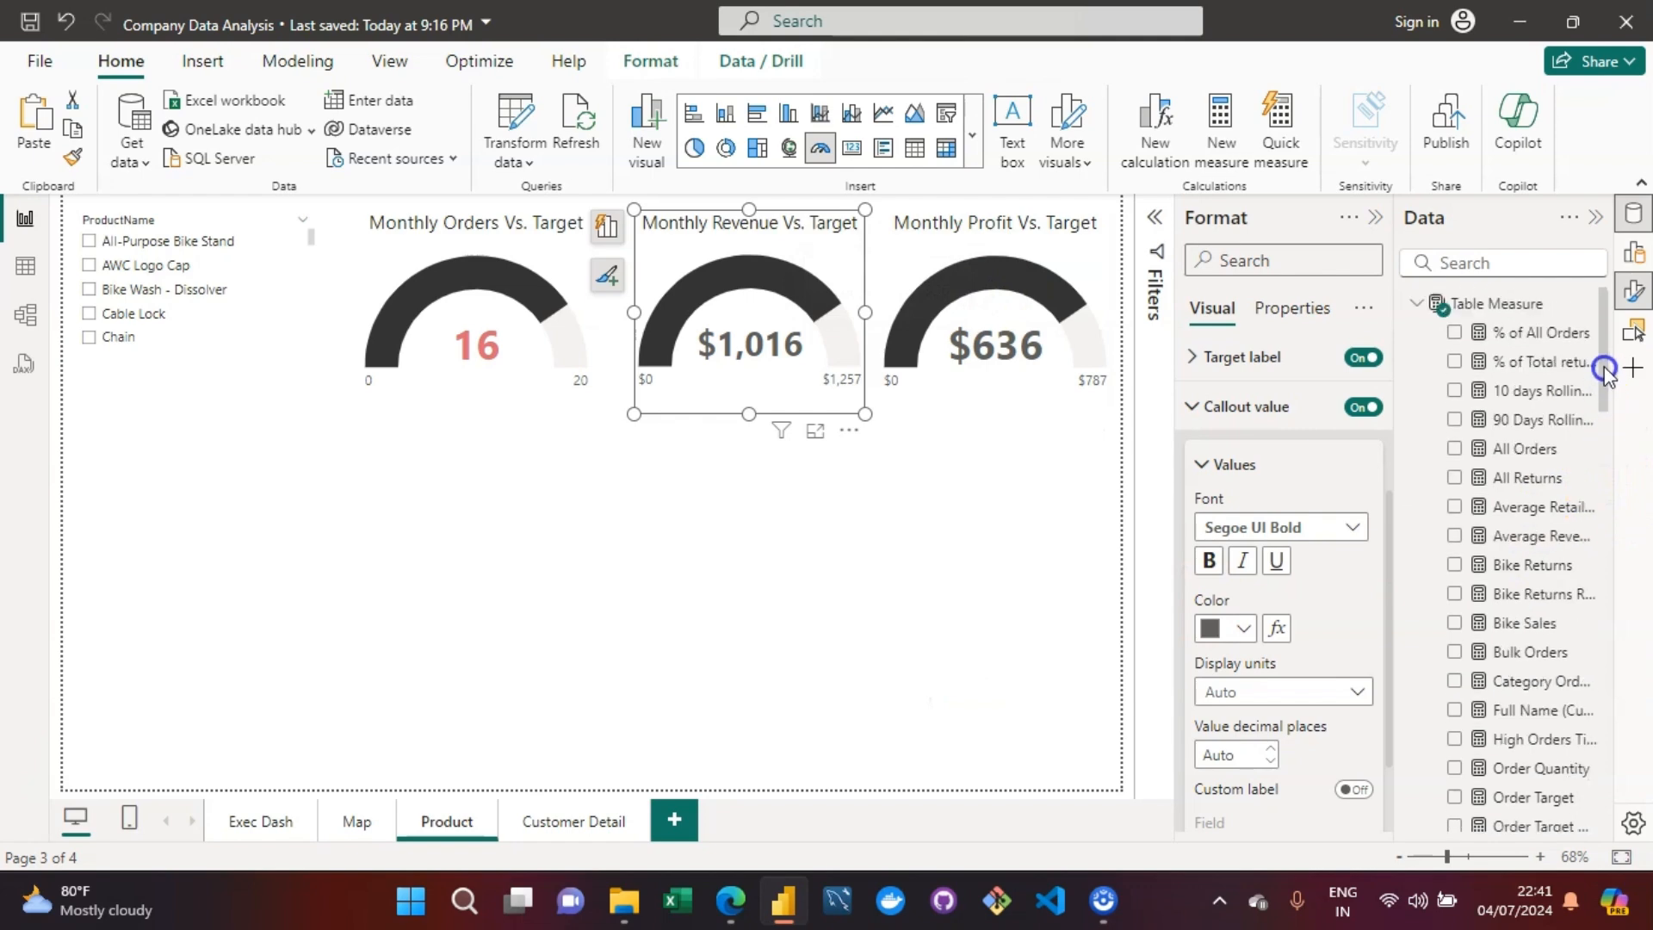
click(1504, 305)
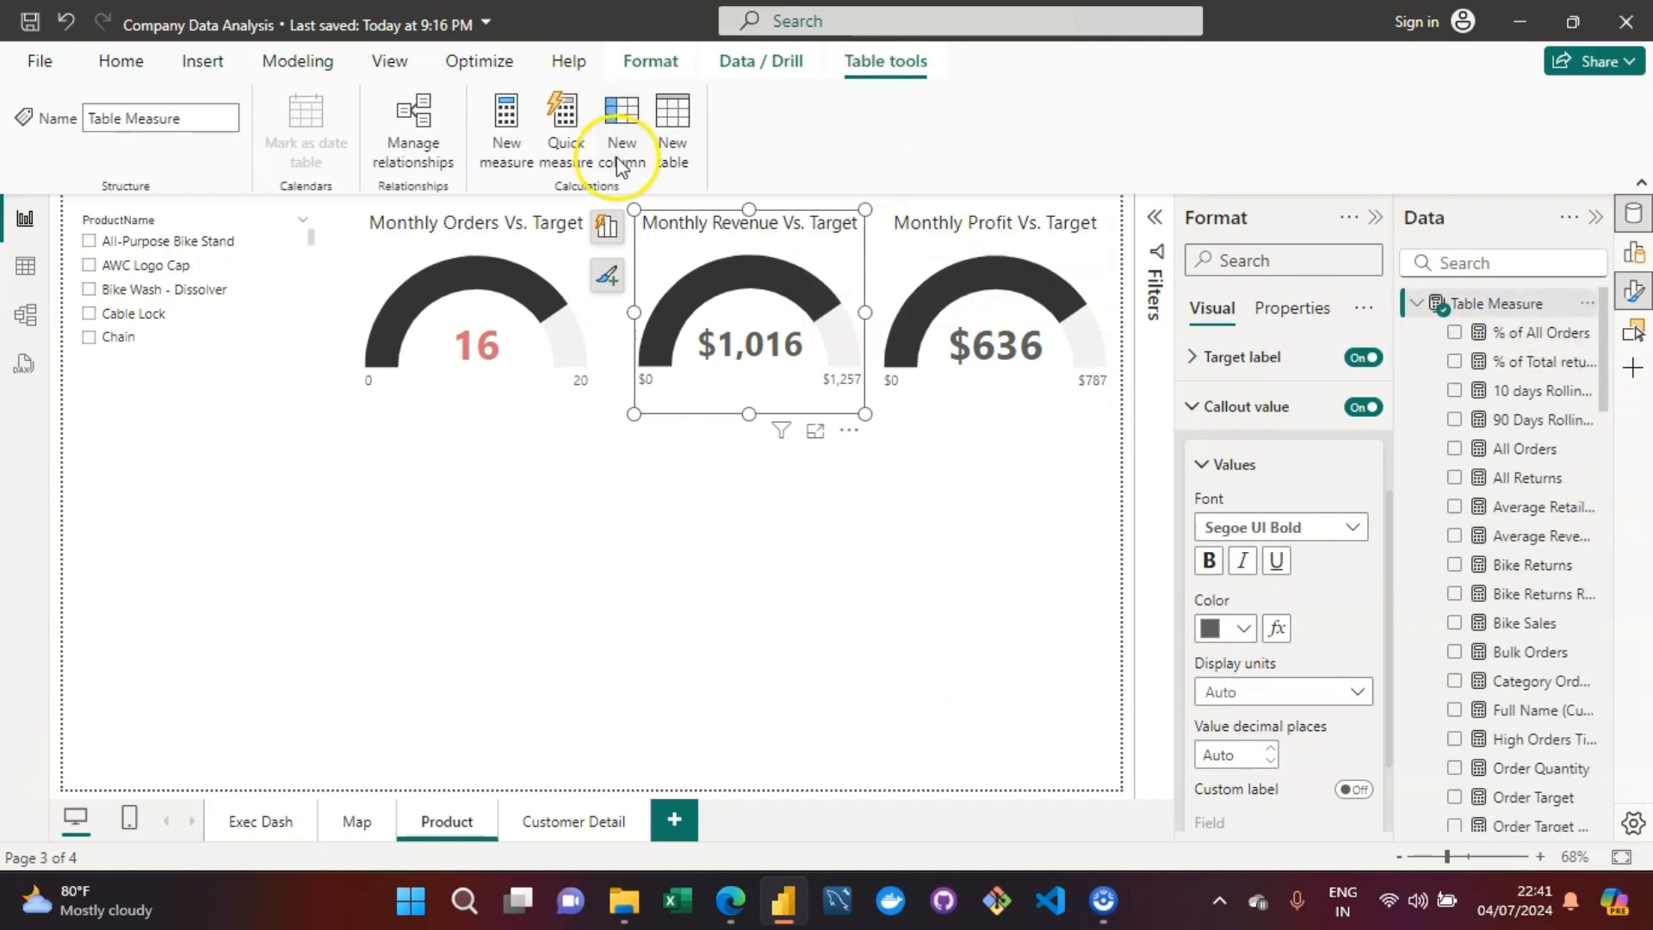
click(495, 141)
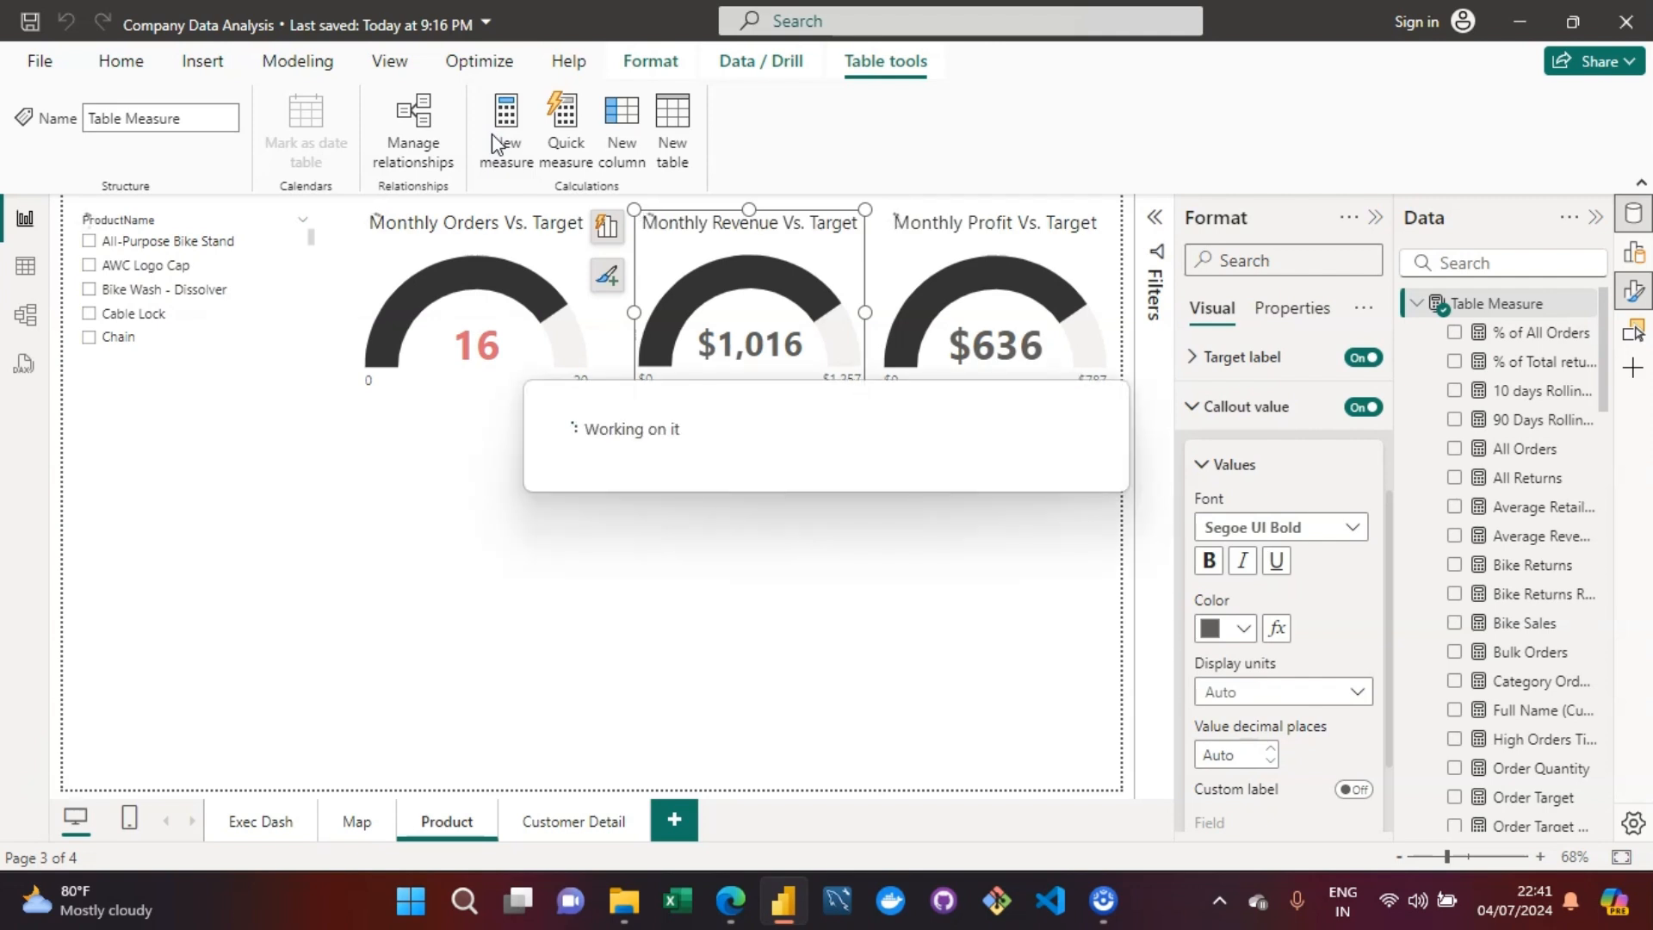
click(358, 479)
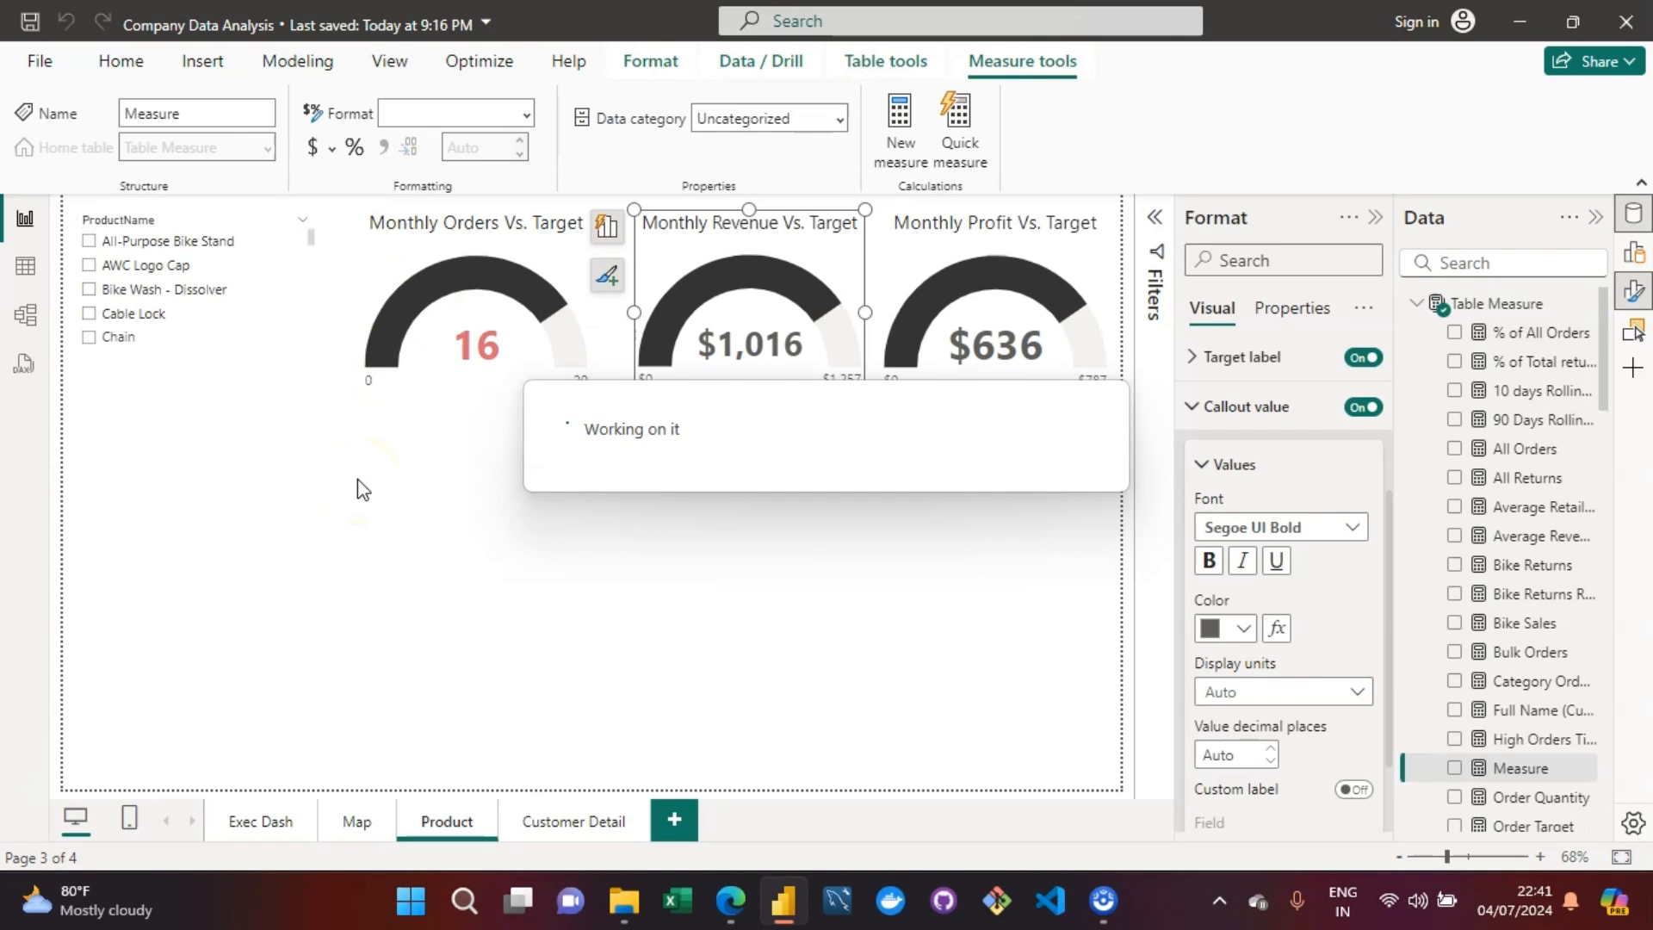
click(844, 459)
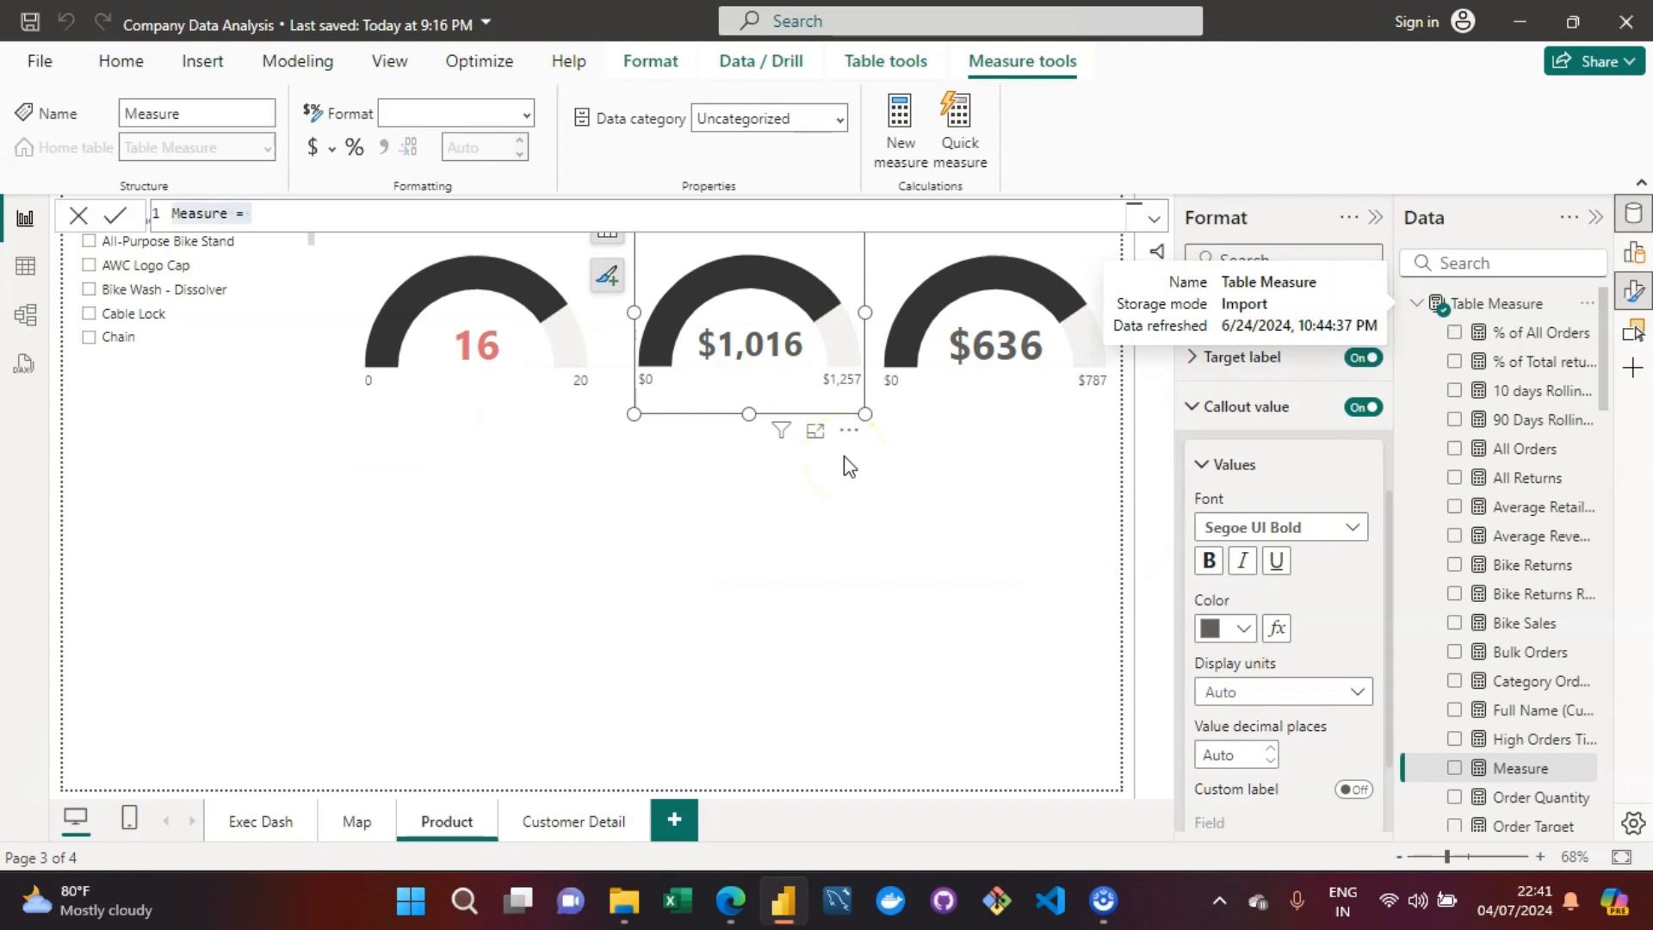
key(Left)
key(Right)
key(Right)
key(Right)
key(Right)
key(Right)
key(Right)
key(Right)
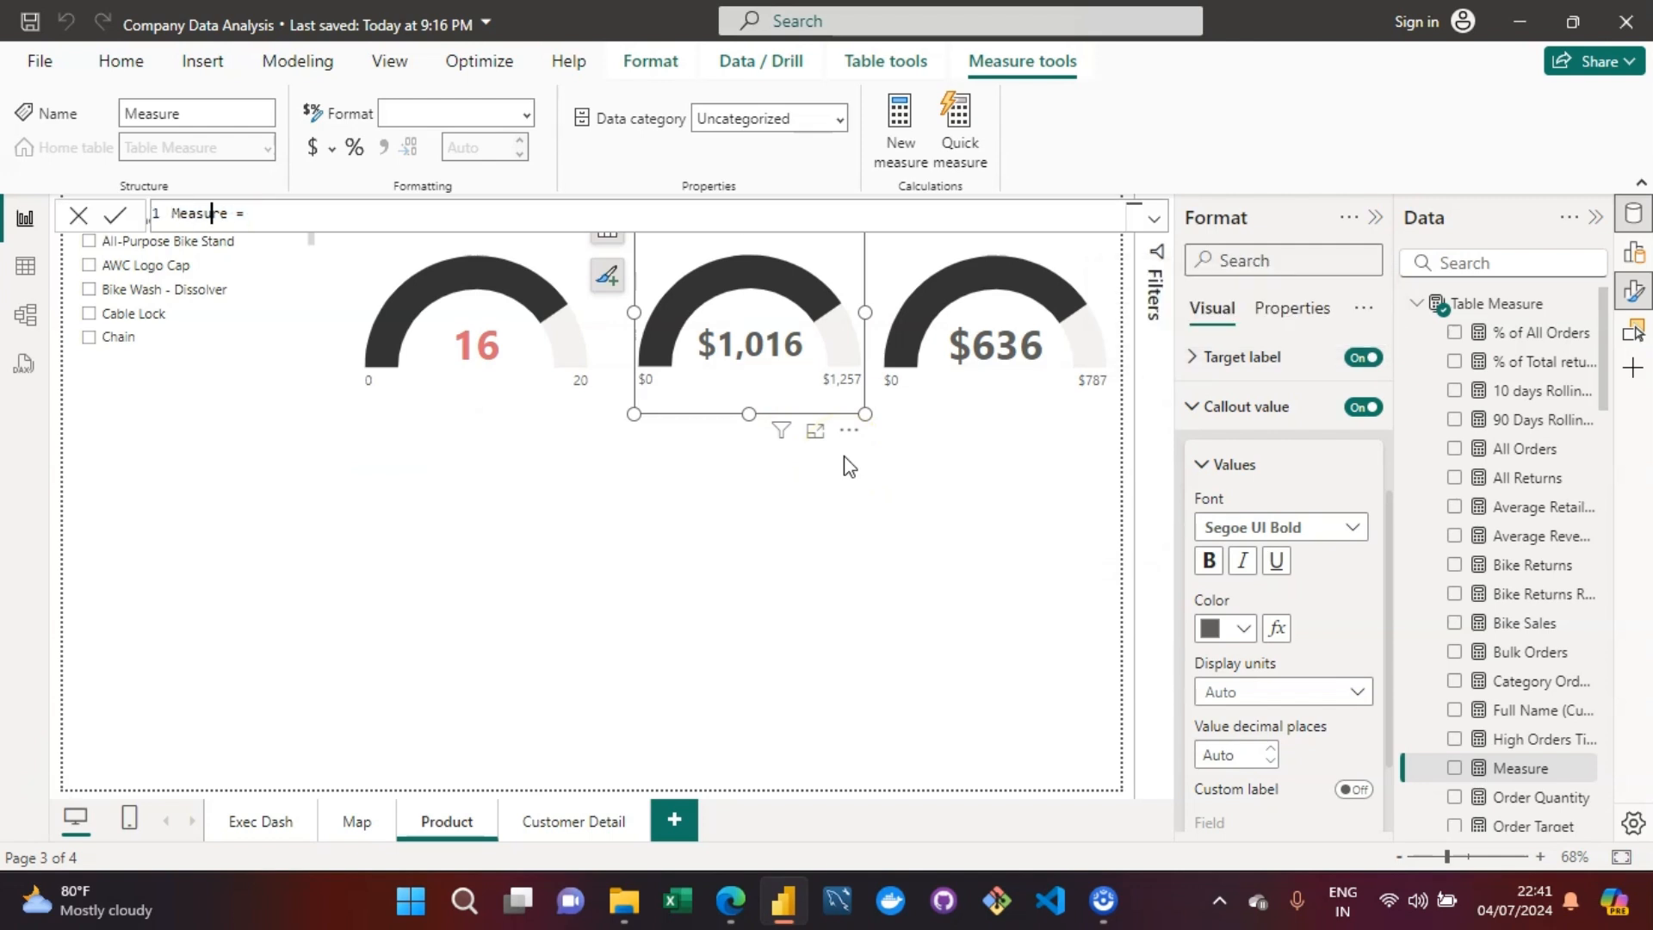
key(BackSpace)
key(BackSpace)
key(BackSpace)
key(BackSpace)
key(BackSpace)
key(BackSpace)
key(BackSpace)
text(Revenue Target Gap)
Step: Define the Revenue Target Gap measure as [Total Revenue] -[Target Revenue] and commit the formula
key(End)
text([tota)
key(Down)
key(Down)
key(Down)
key(Down)
key(Down)
key(Down)
key(Down)
key(Tab)
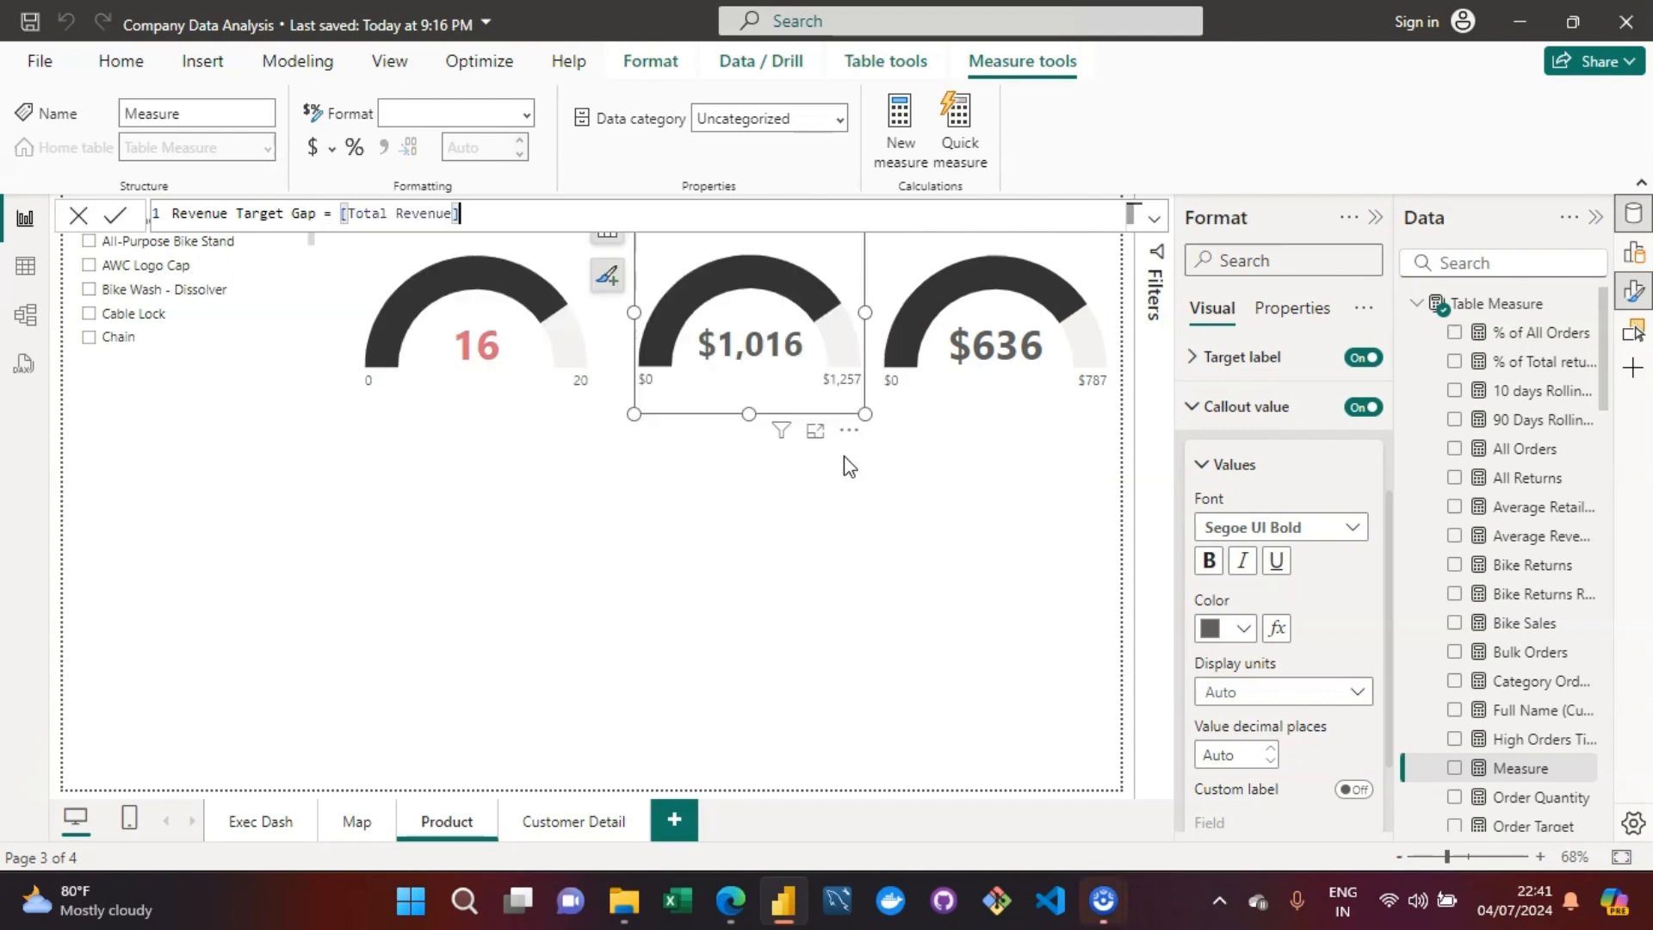
text(-[)
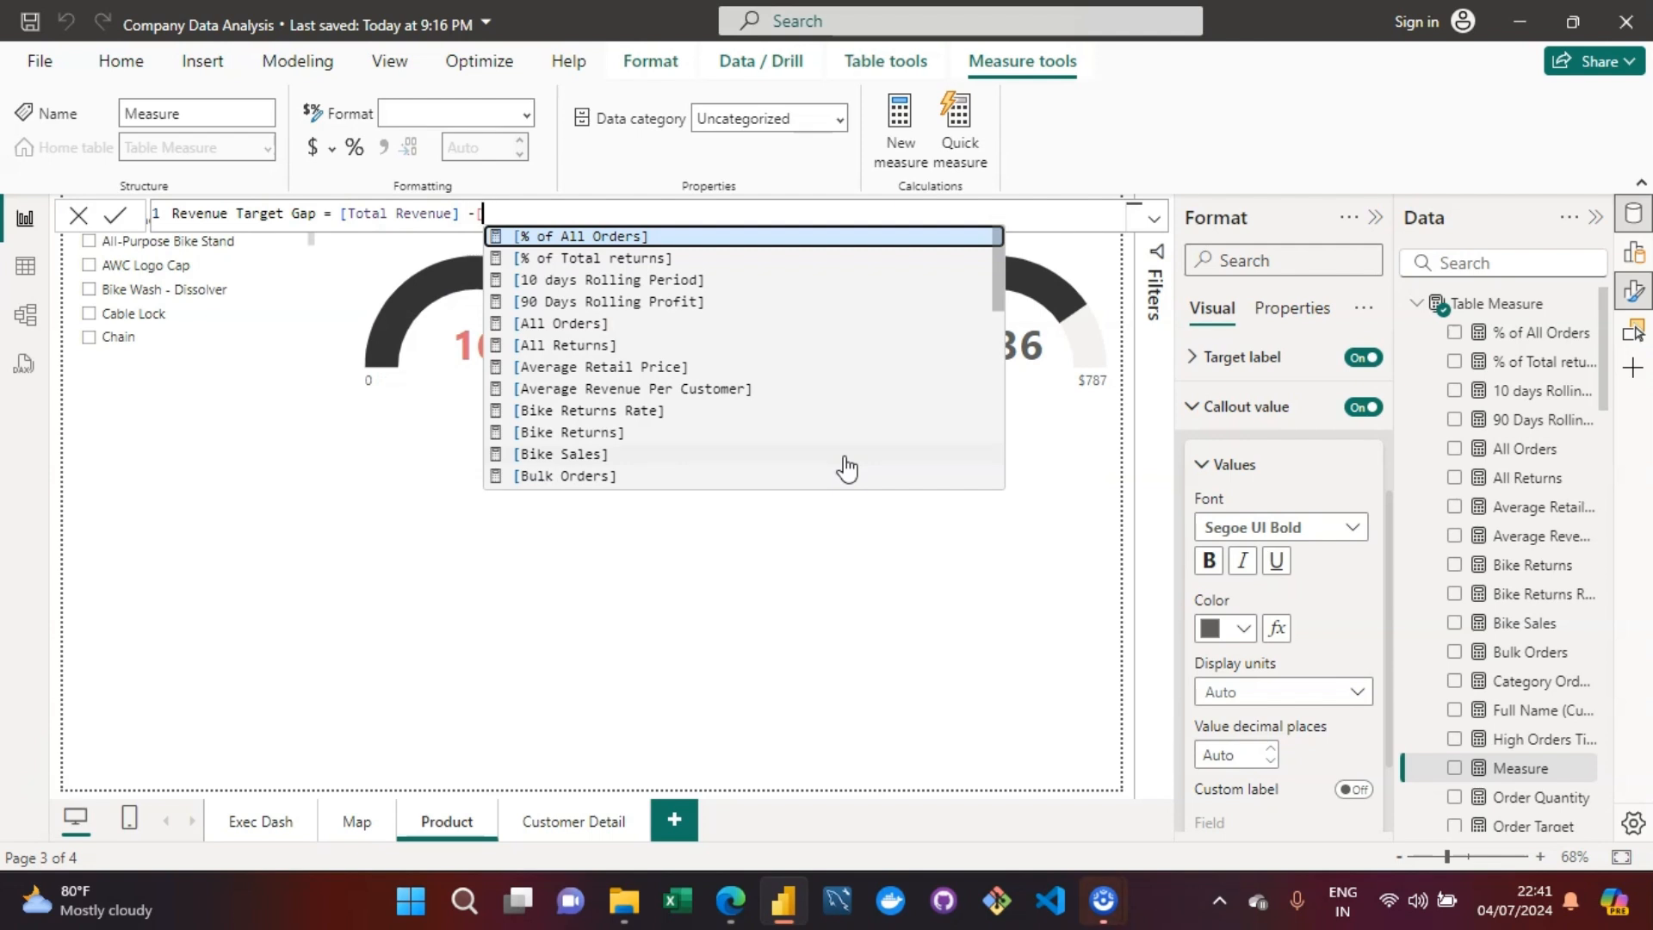
text(targ)
key(Up)
key(Up)
key(Down)
key(Down)
key(Tab)
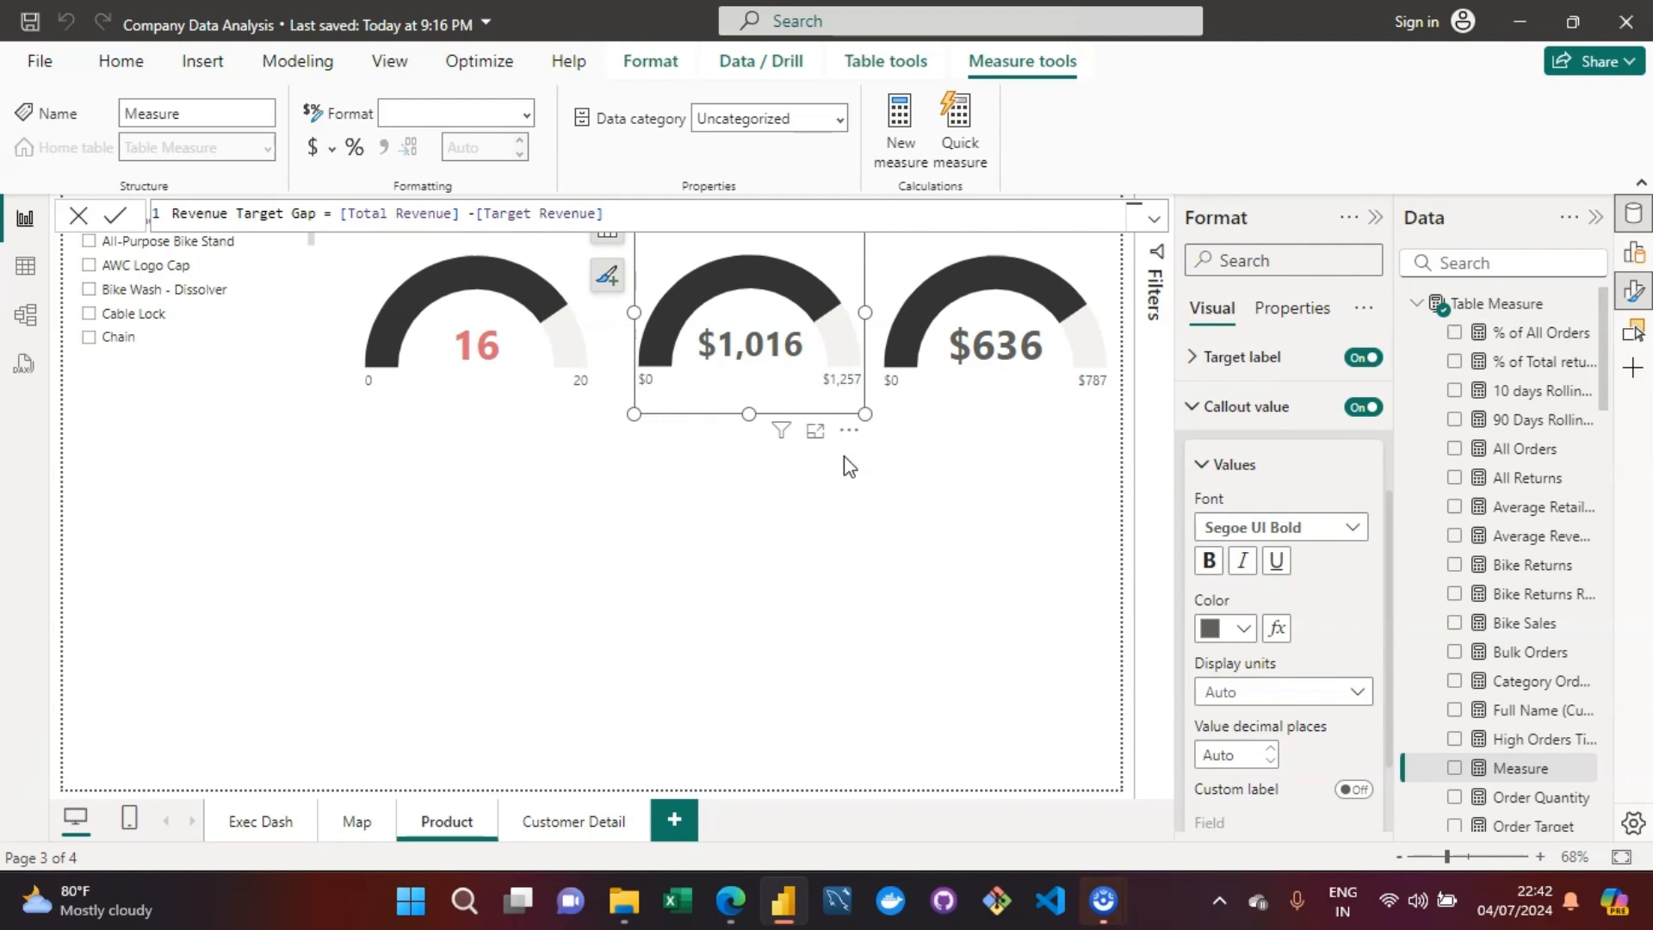
key(Return)
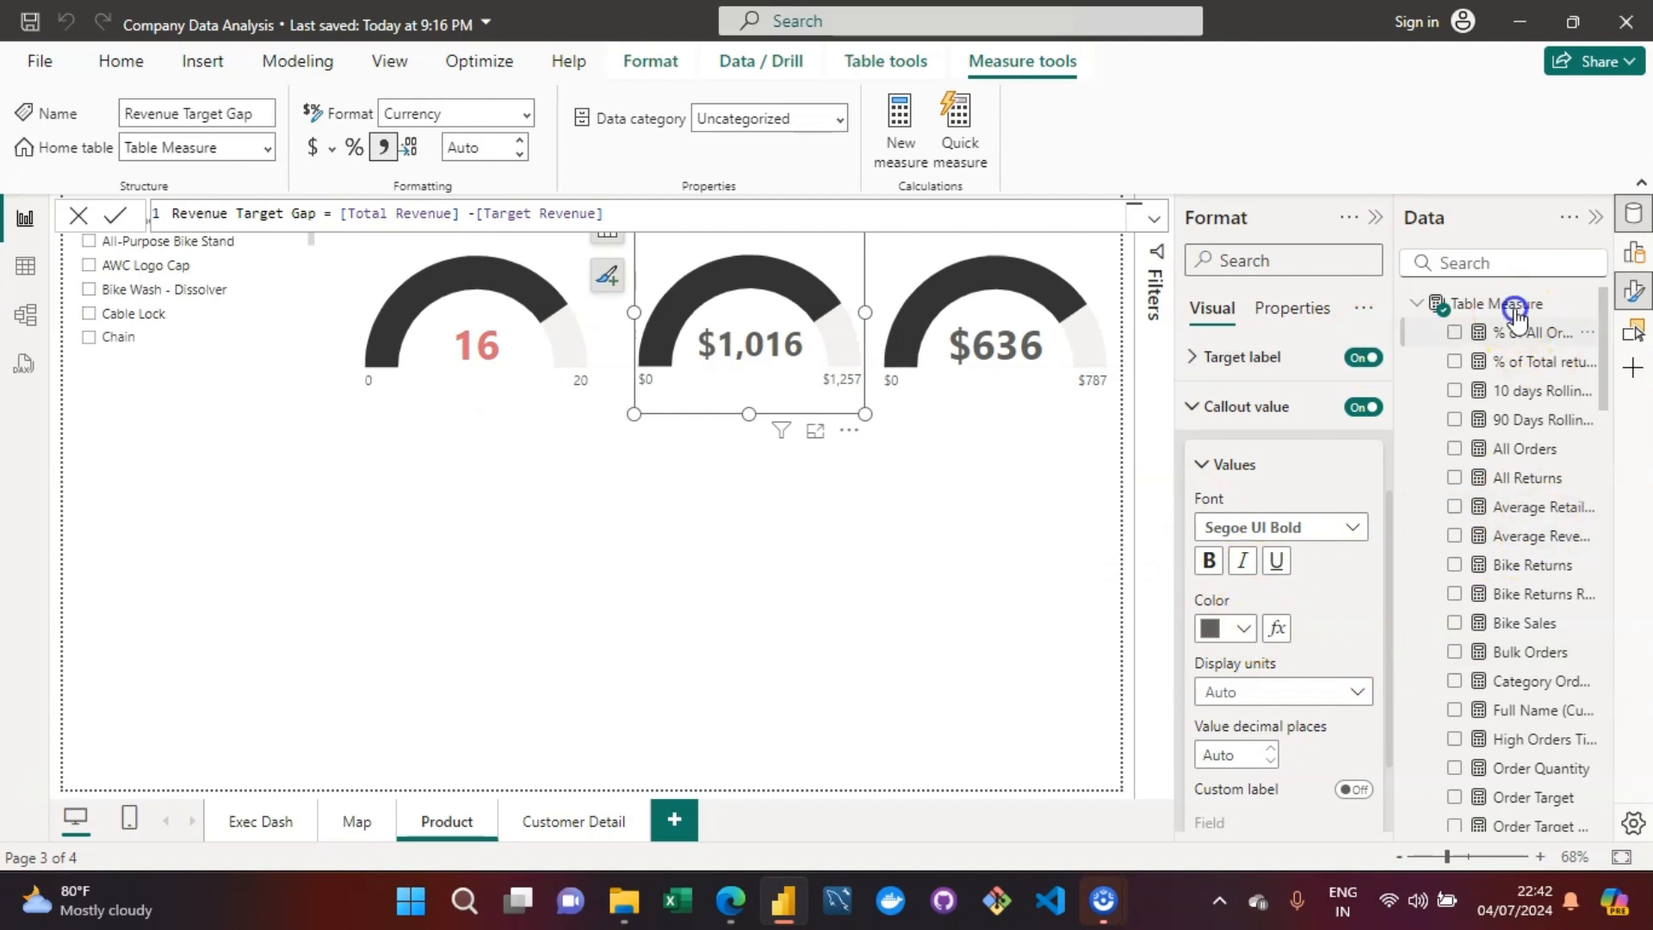
Step: Add another measure to the Table Measure table and name it Profit Target Gap
click(1468, 303)
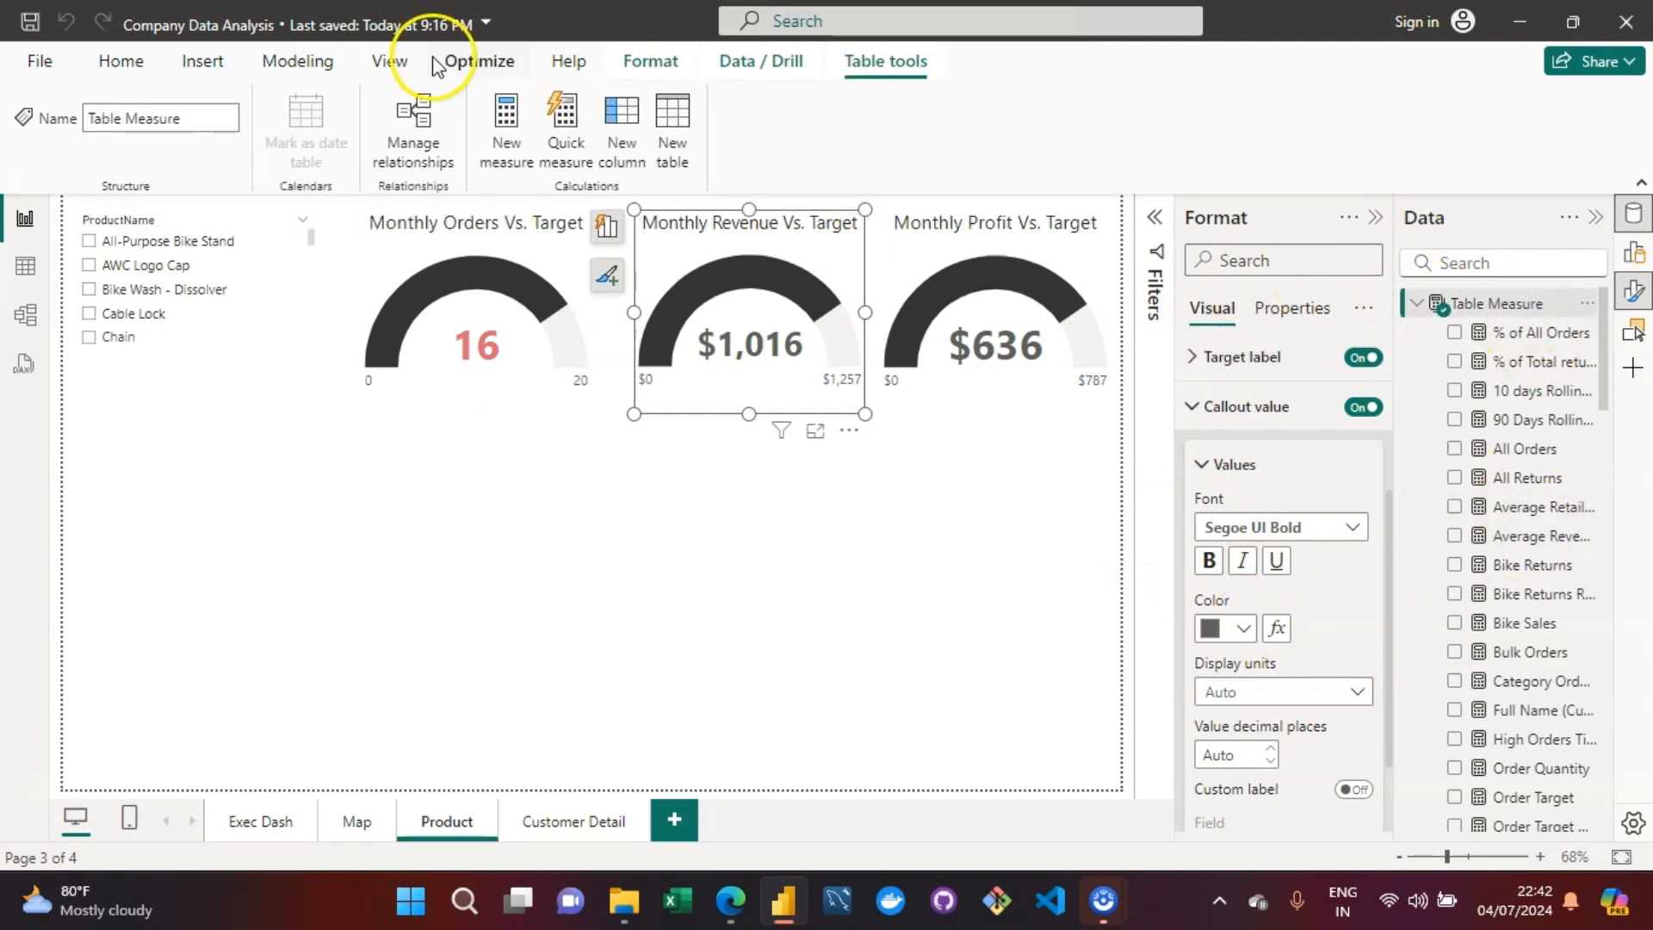
click(519, 134)
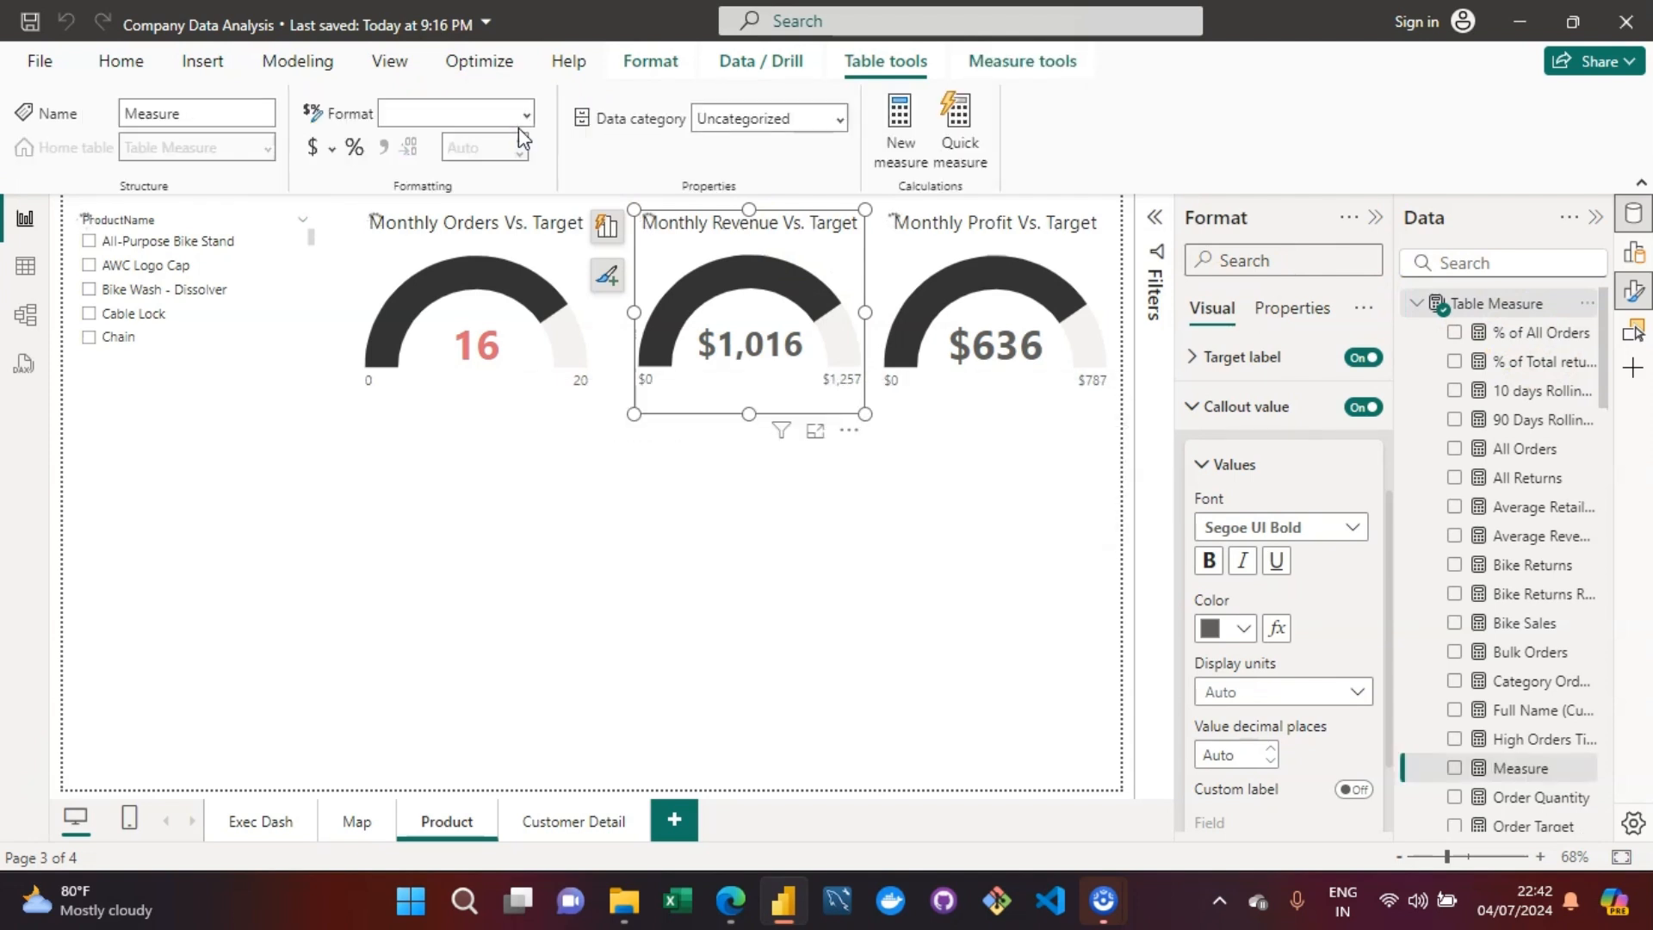
triple_click(224, 217)
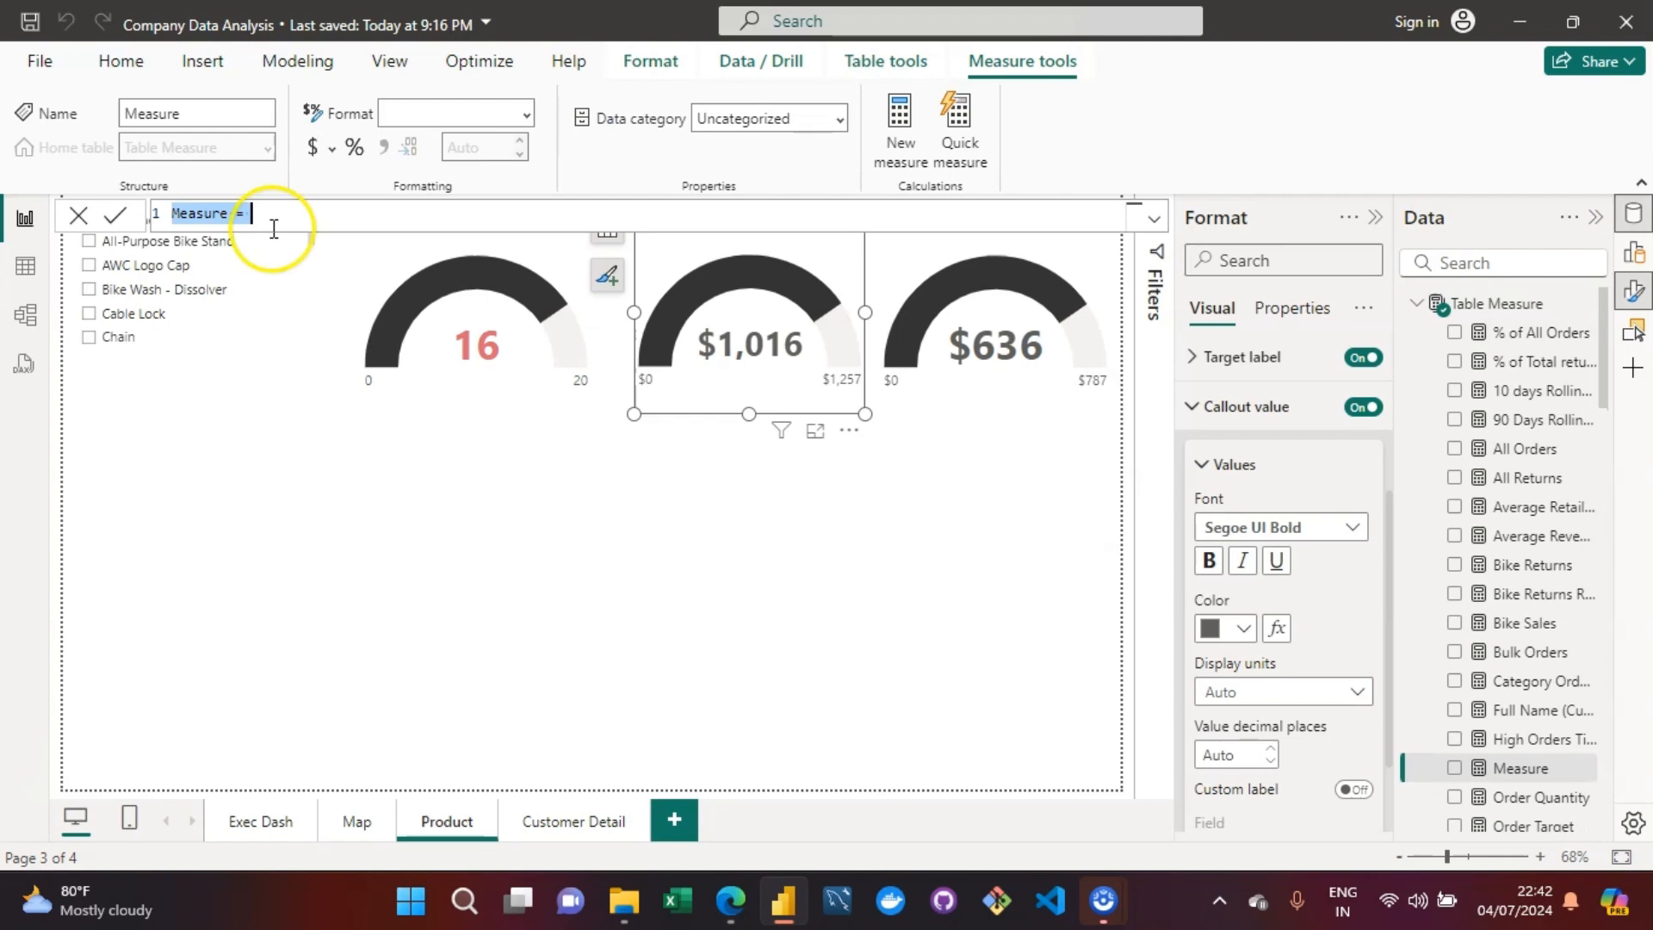
double_click(230, 213)
key(Right)
key(Right)
key(Right)
key(Right)
key(Right)
key(Right)
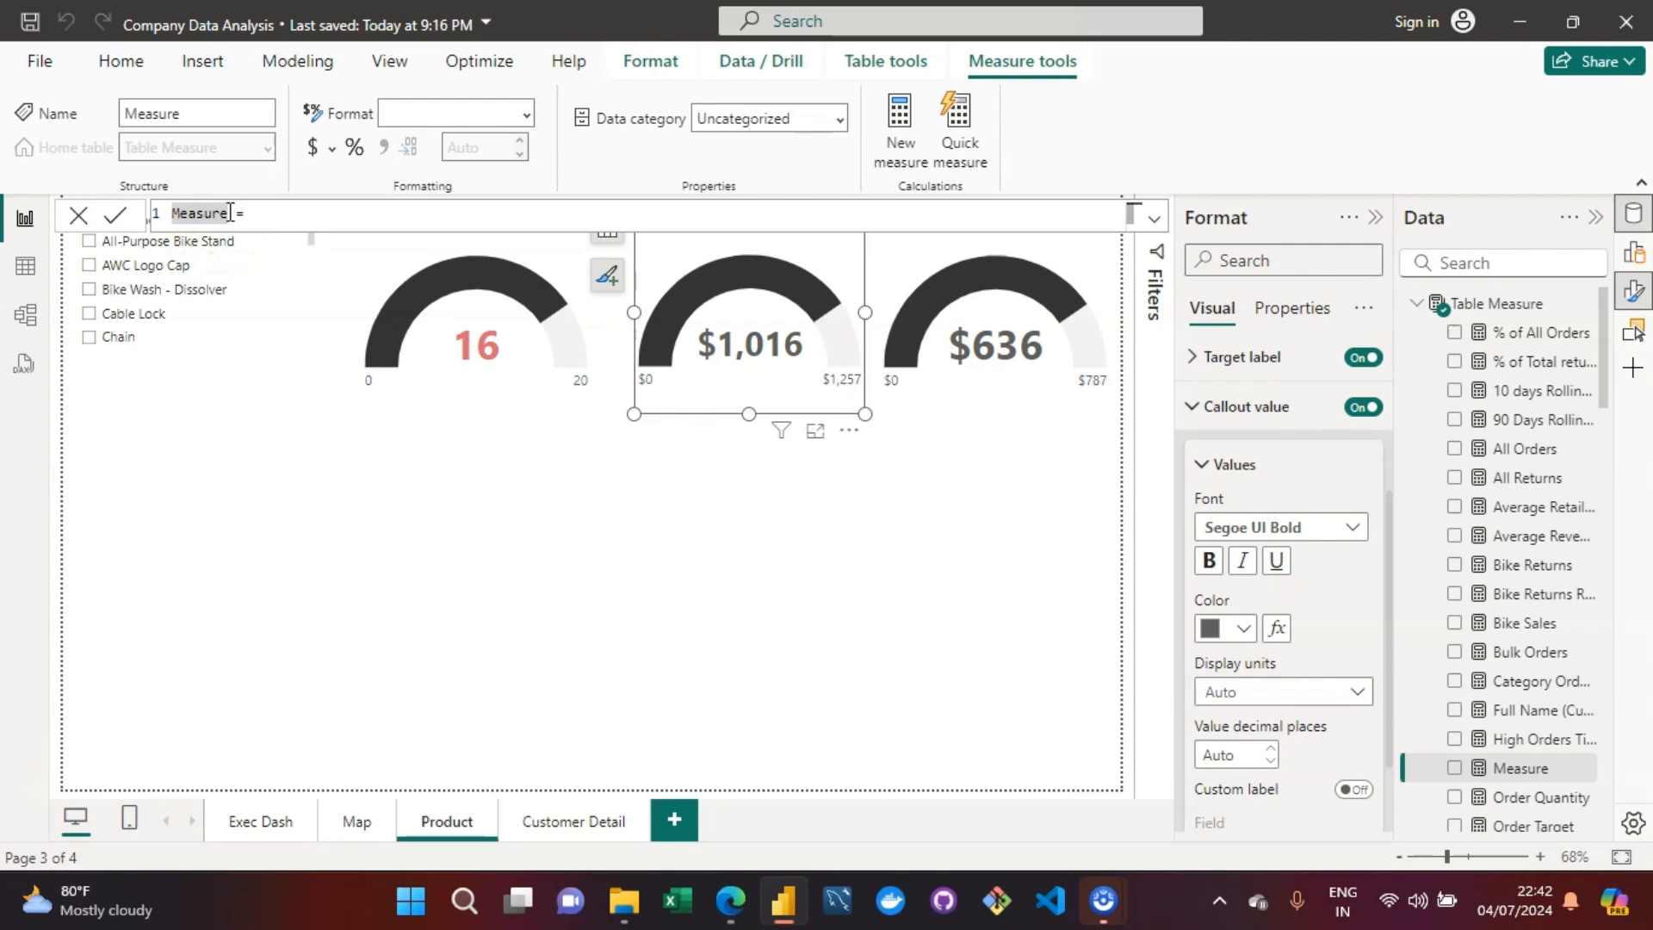
key(BackSpace)
key(BackSpace)
key(BackSpace)
key(BackSpace)
key(BackSpace)
key(BackSpace)
key(BackSpace)
text(Profit Target)
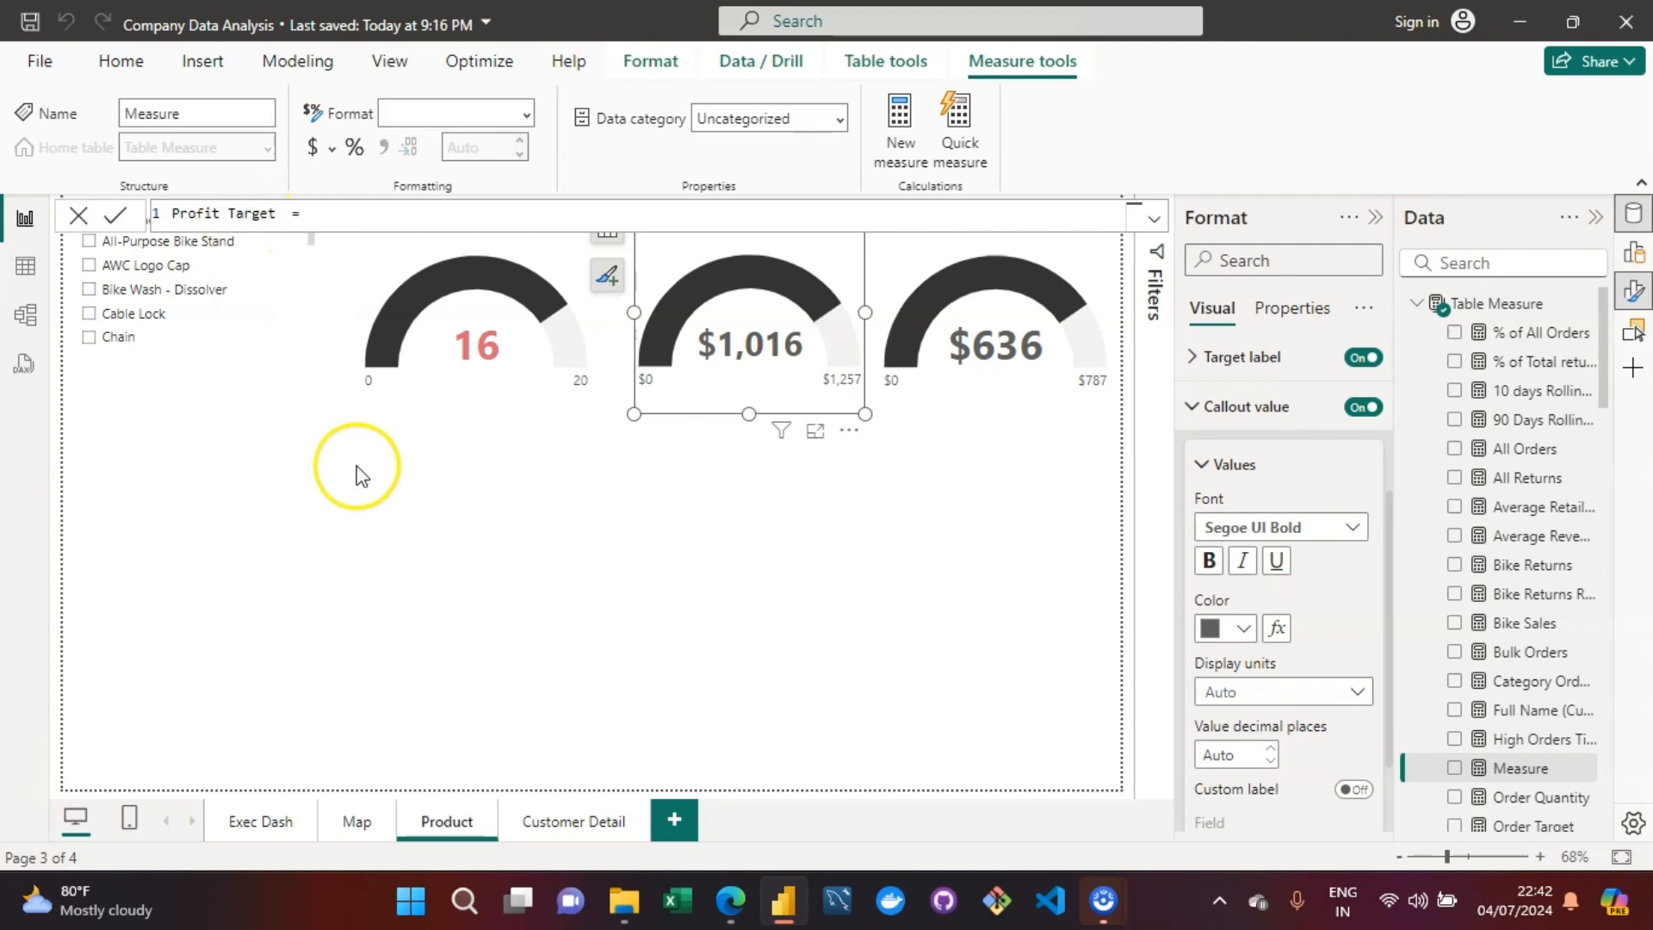
text( Gap)
key(Right)
key(Right)
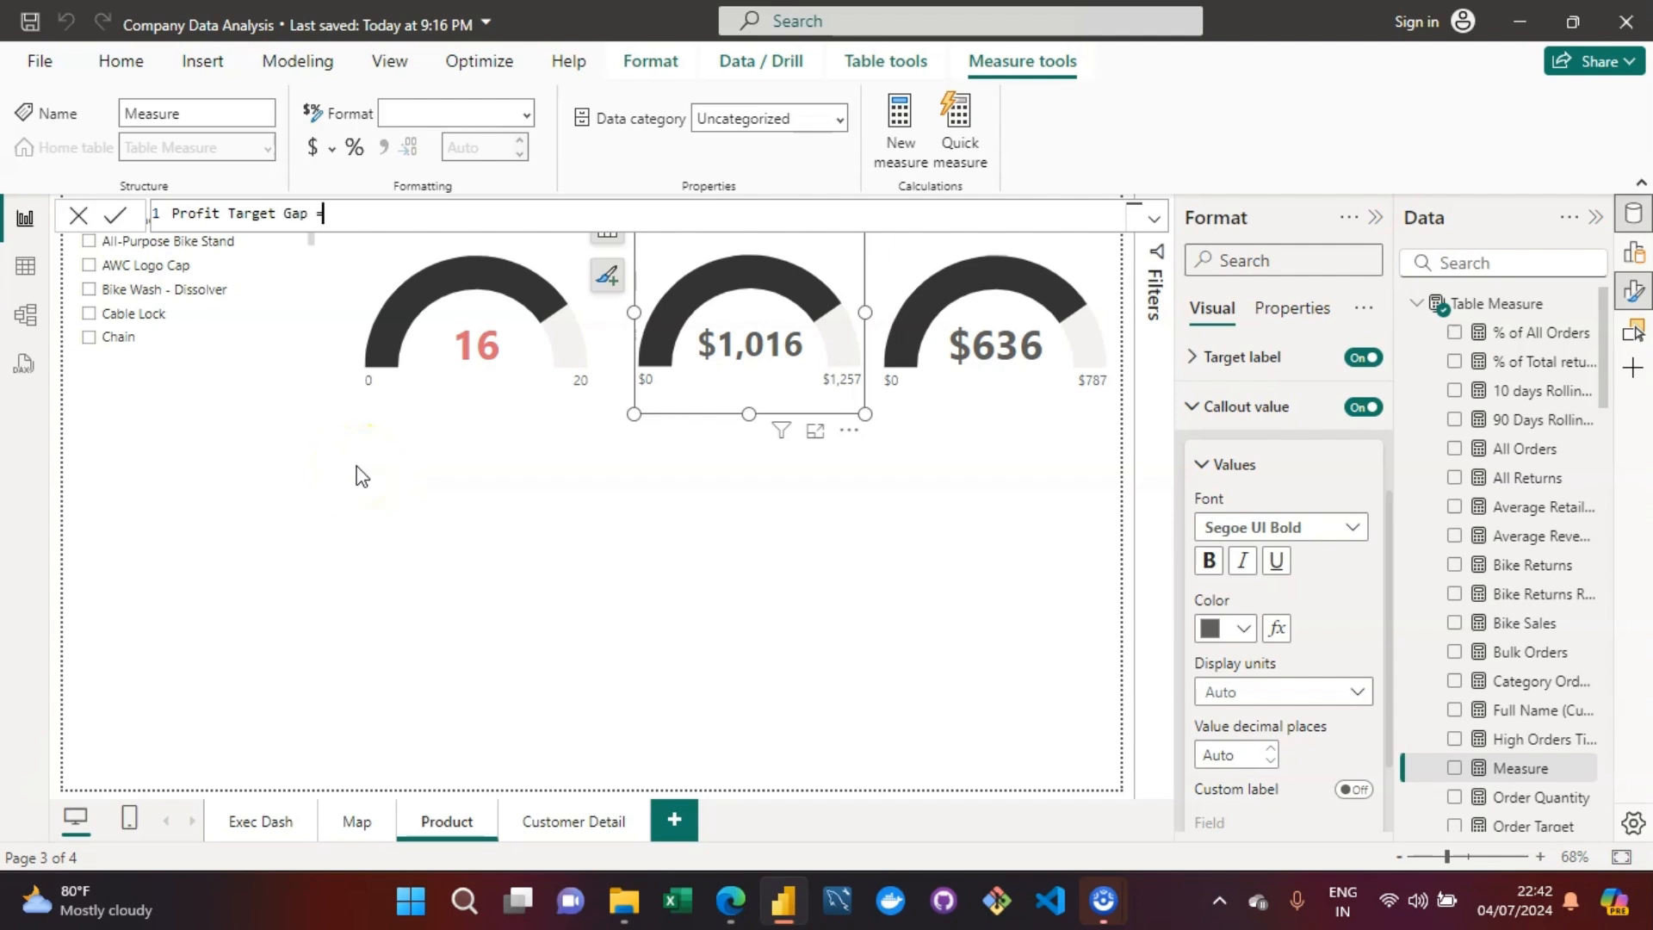
Step: Define the Profit Target Gap measure as [Total Profit] - [Profit Target] and commit the formula
text([tota)
key(Down)
key(Down)
key(Down)
key(Down)
key(Tab)
text(- [targ)
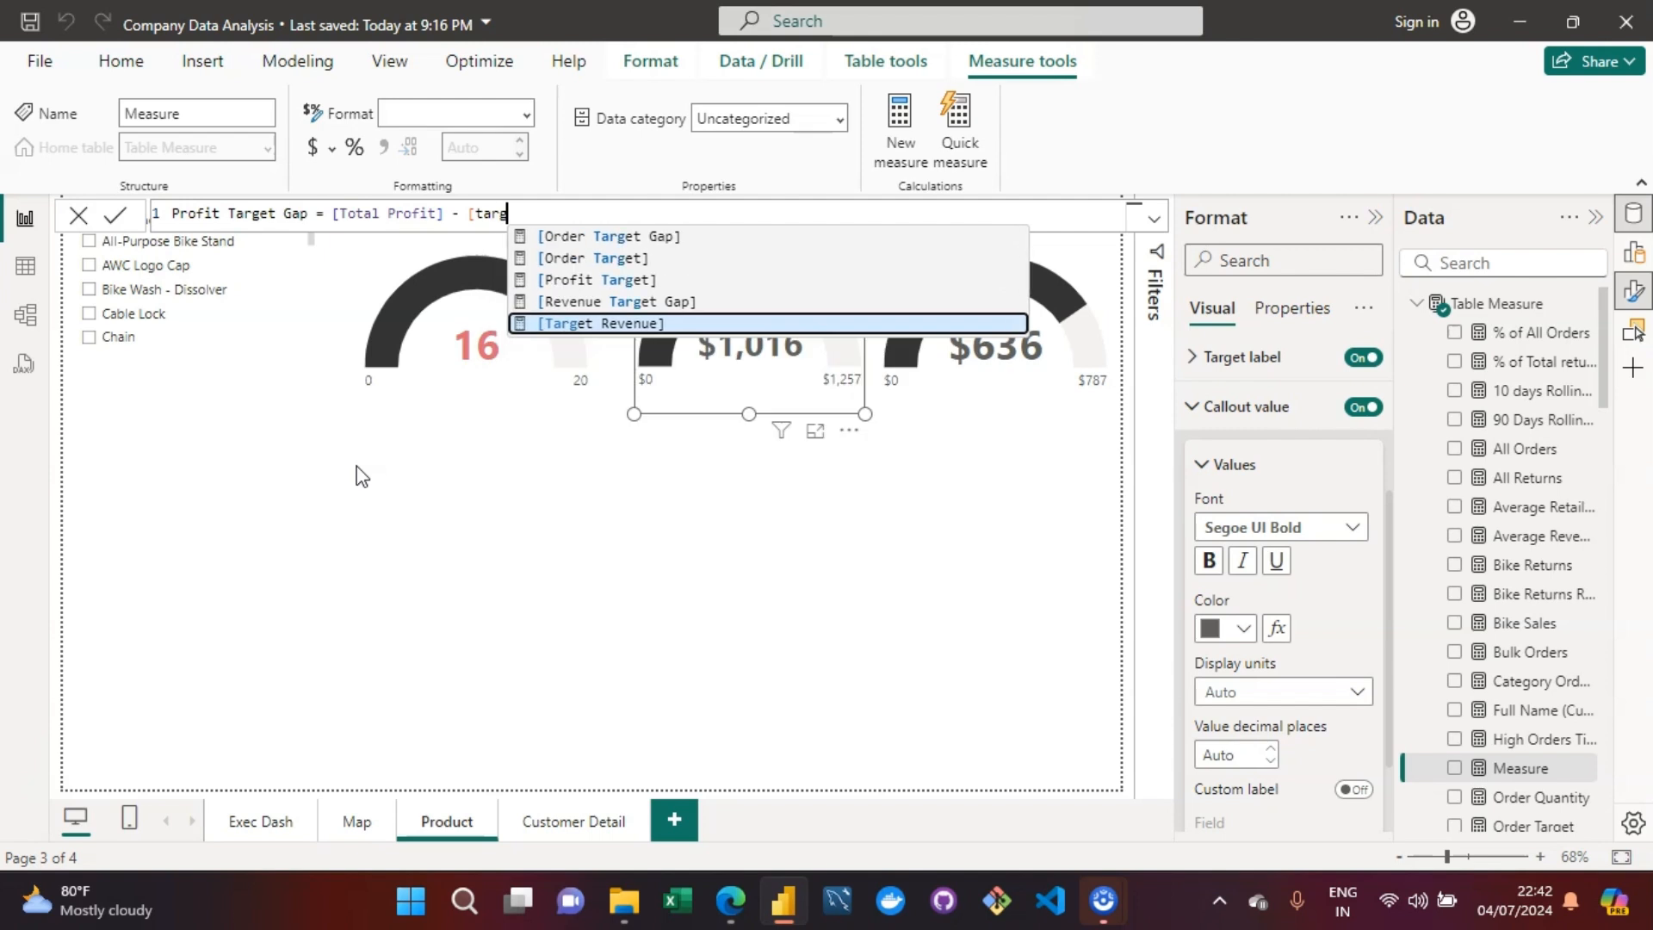
key(Up)
key(Up)
key(Tab)
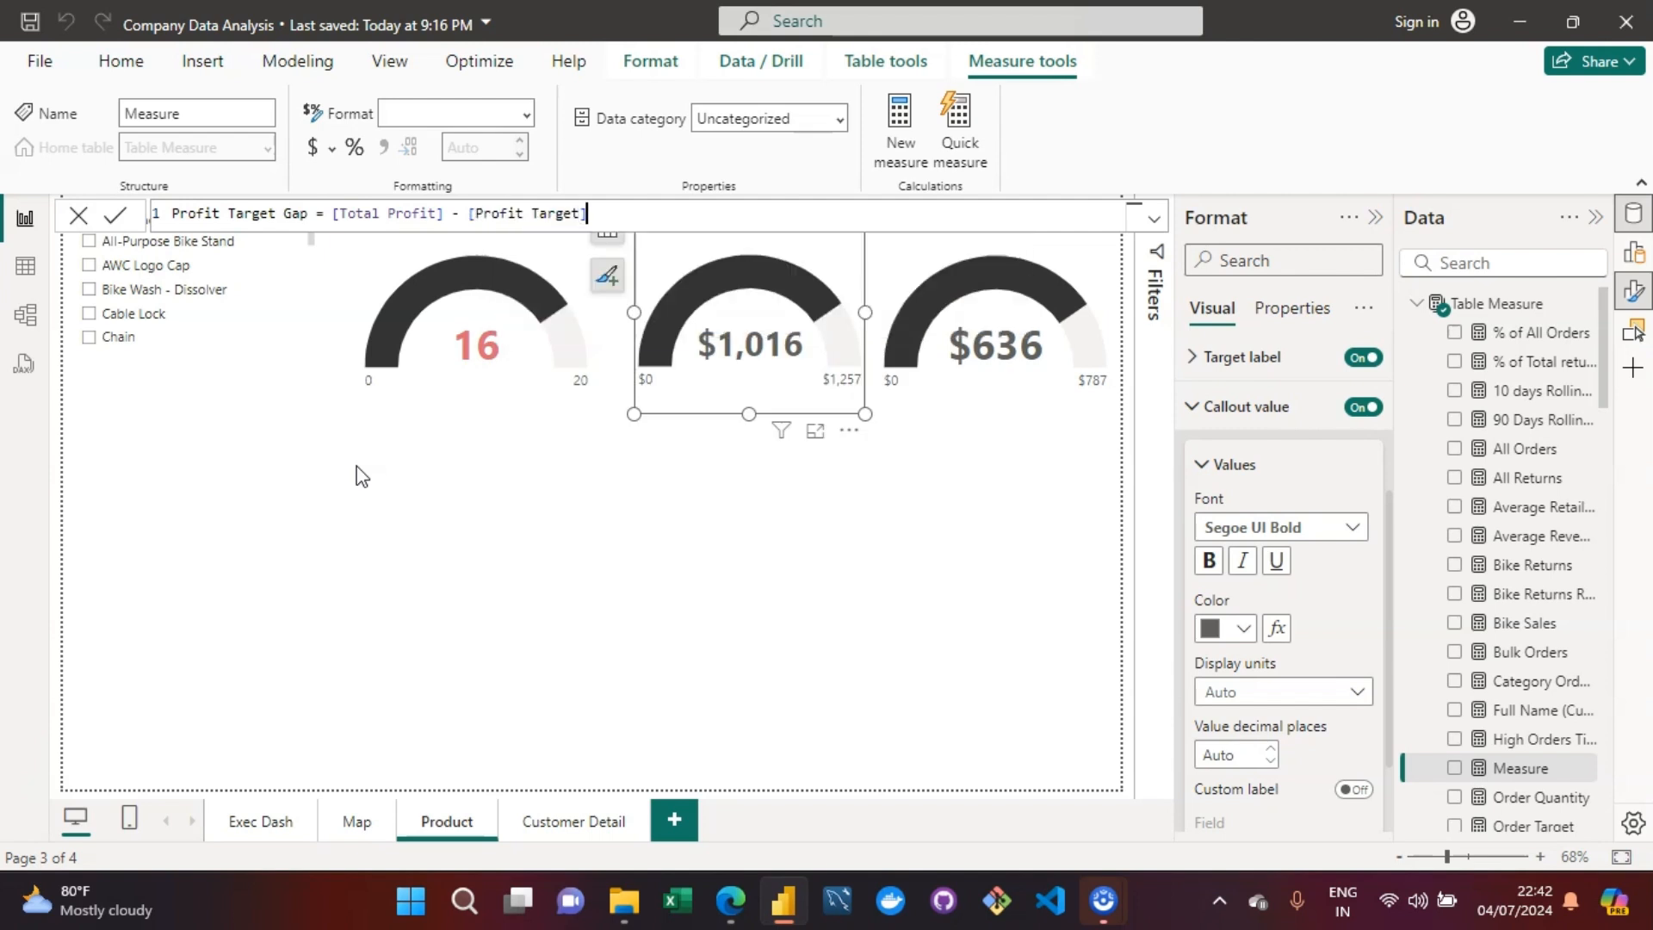
key(Return)
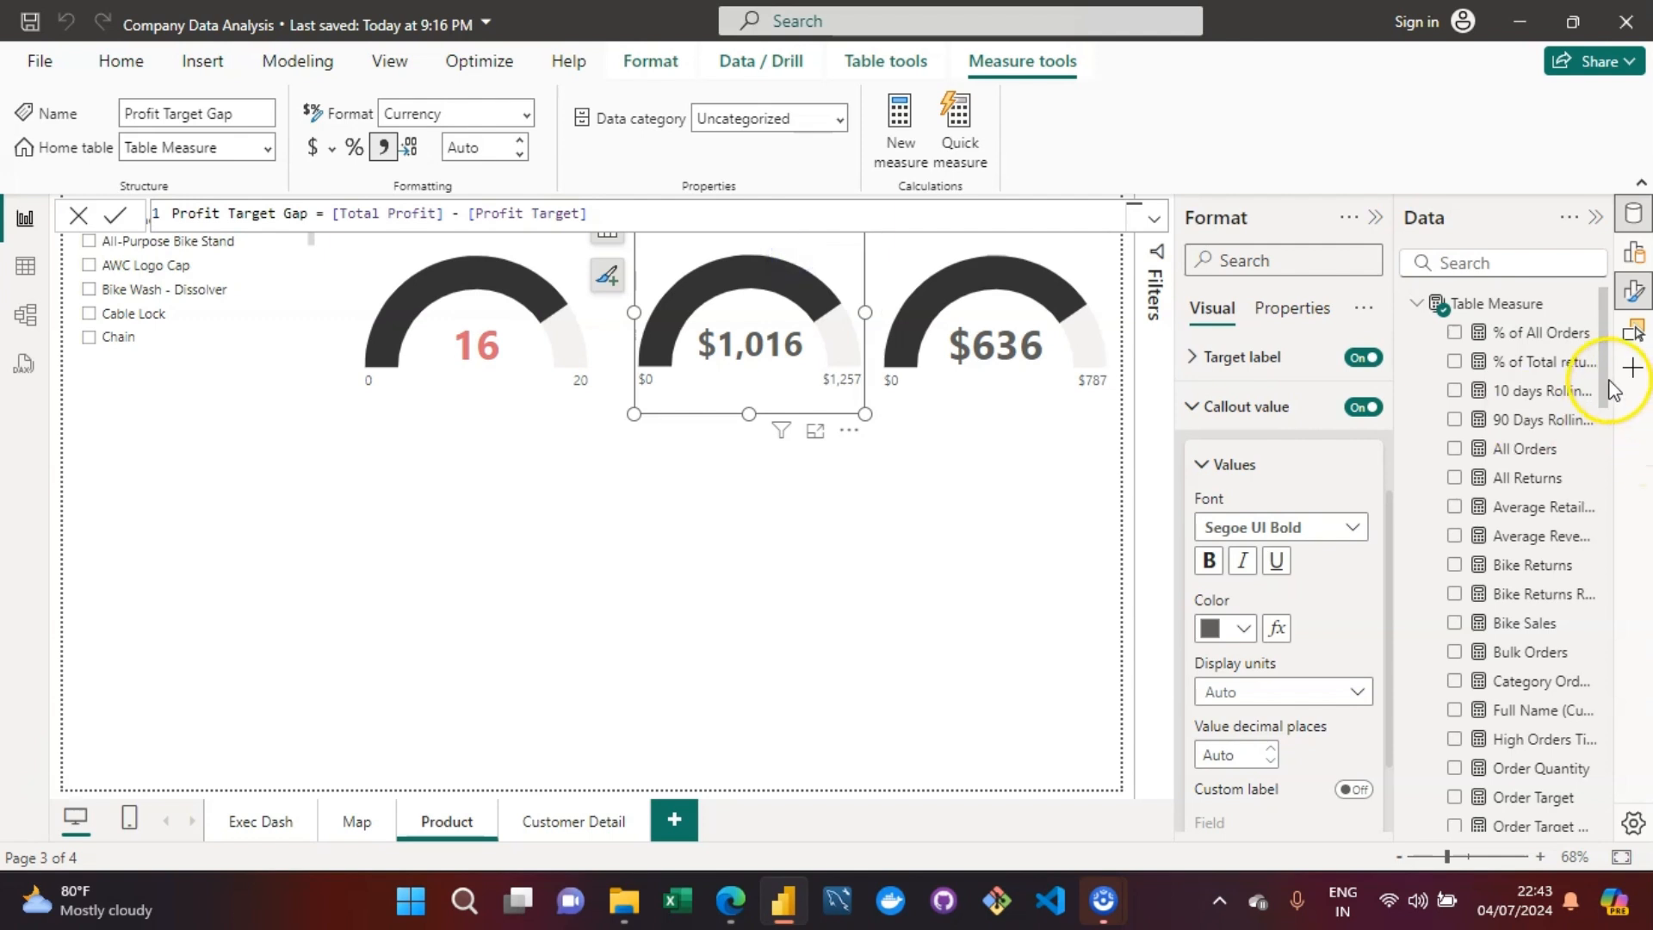
Step: Set the Monthly Revenue gauge's callout value color to conditional formatting with the Rules style, based on the Revenue Target Gap measure
drag(1607, 380, 1607, 503)
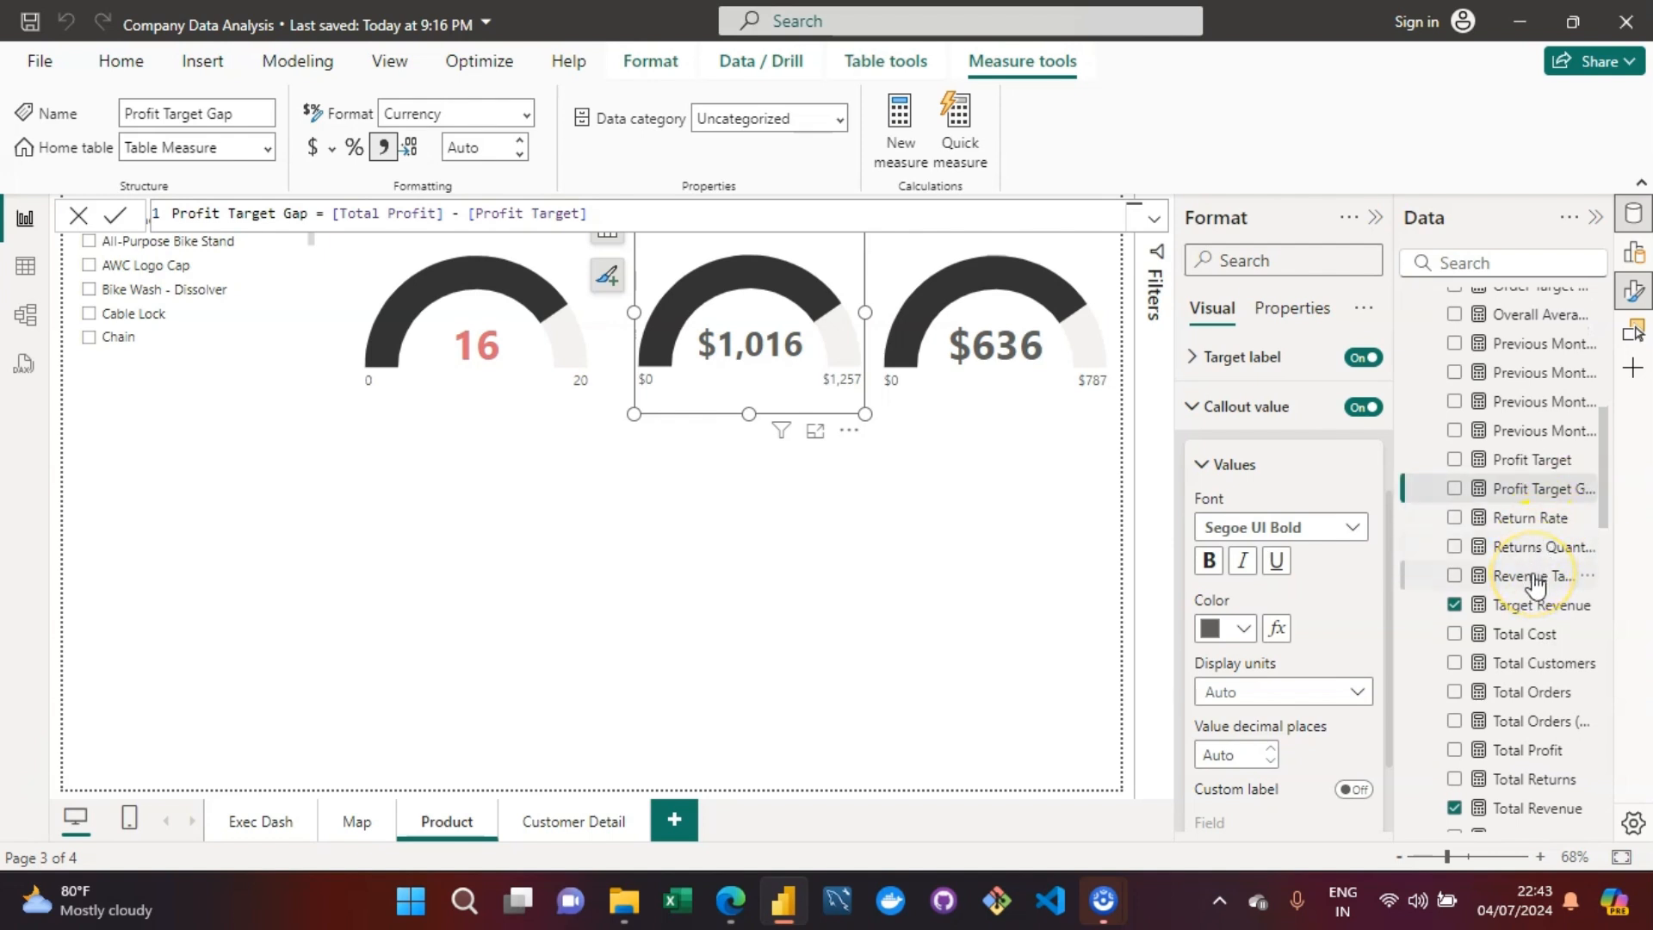
click(1284, 628)
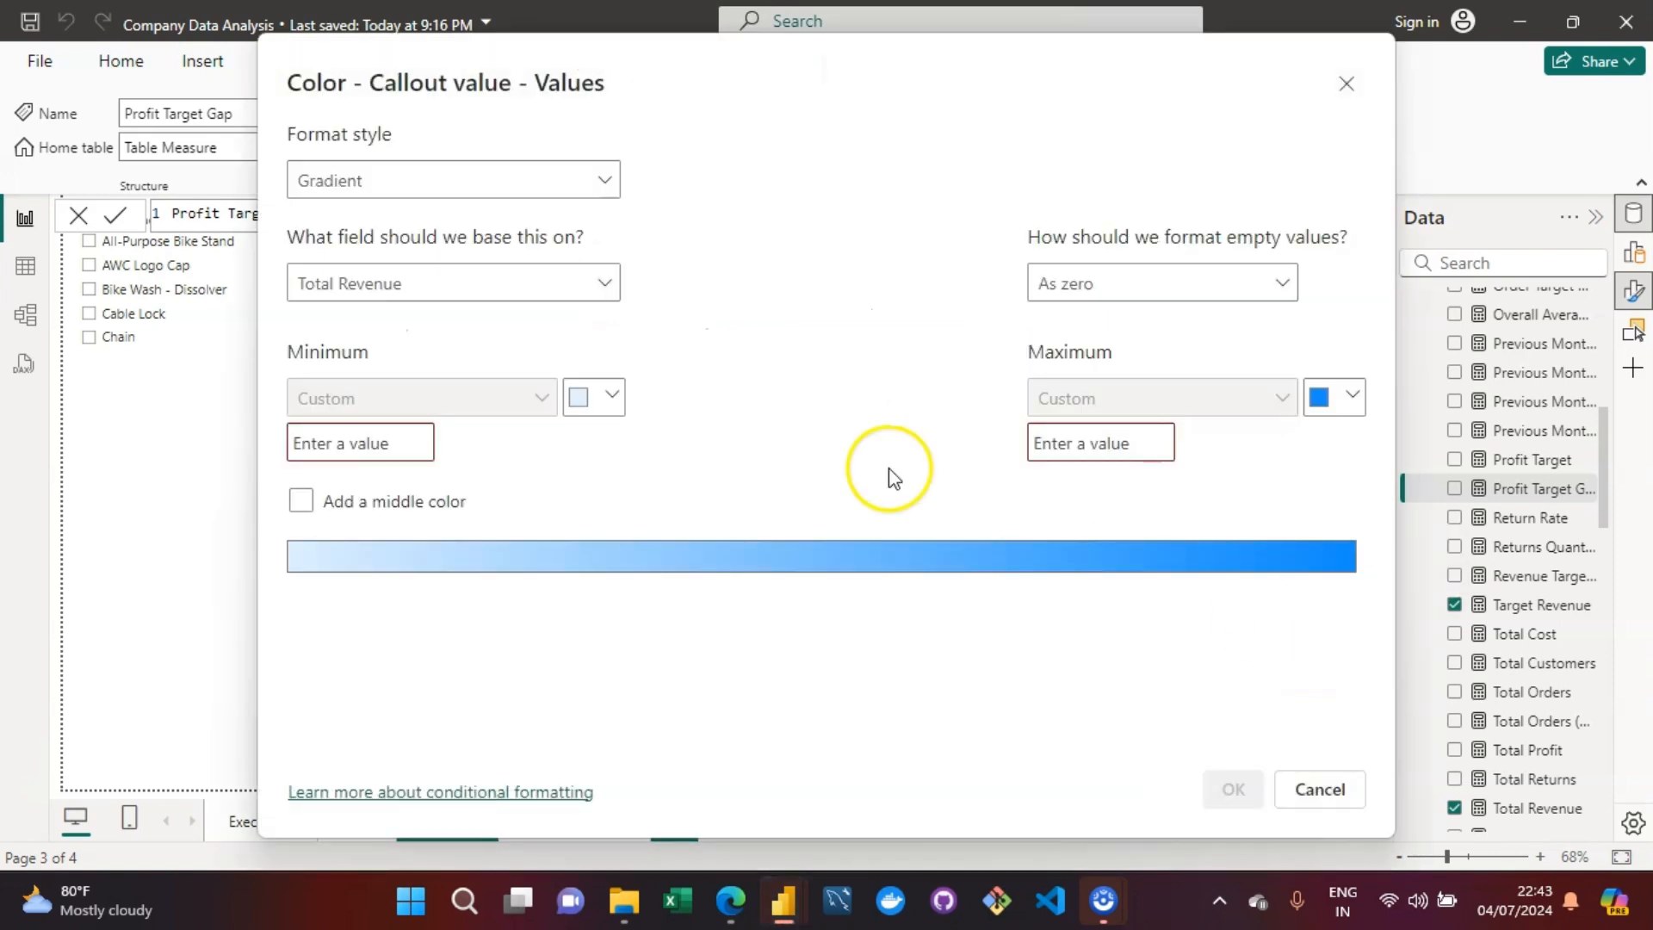
click(518, 192)
click(394, 273)
click(489, 284)
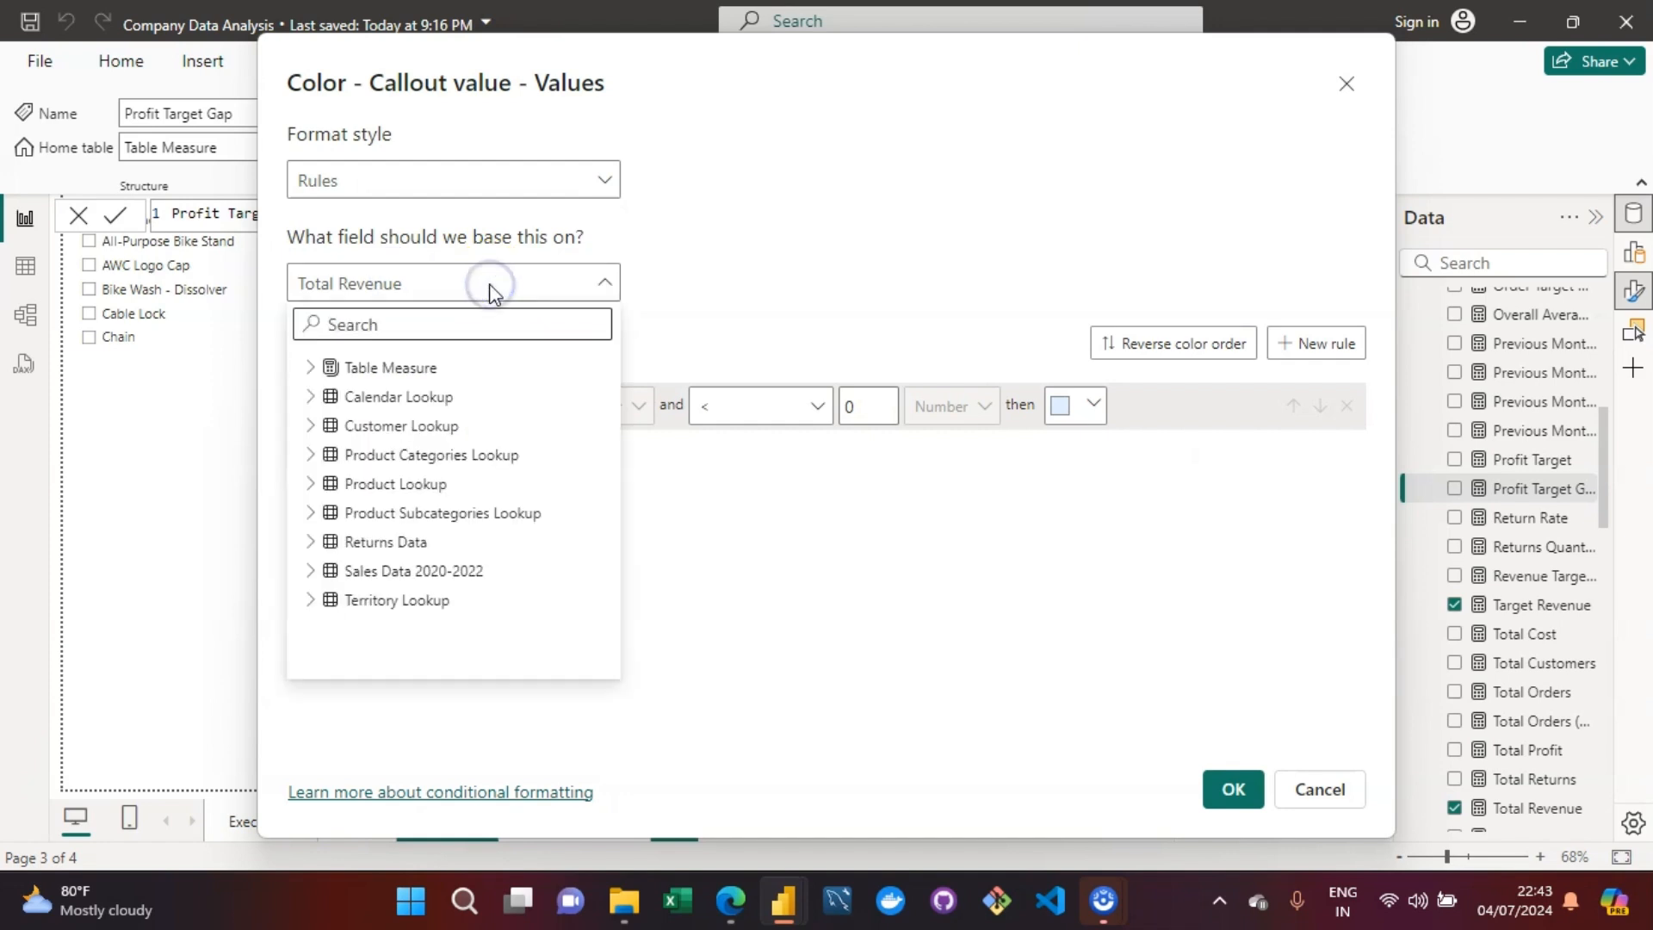
text(rev)
text(enu)
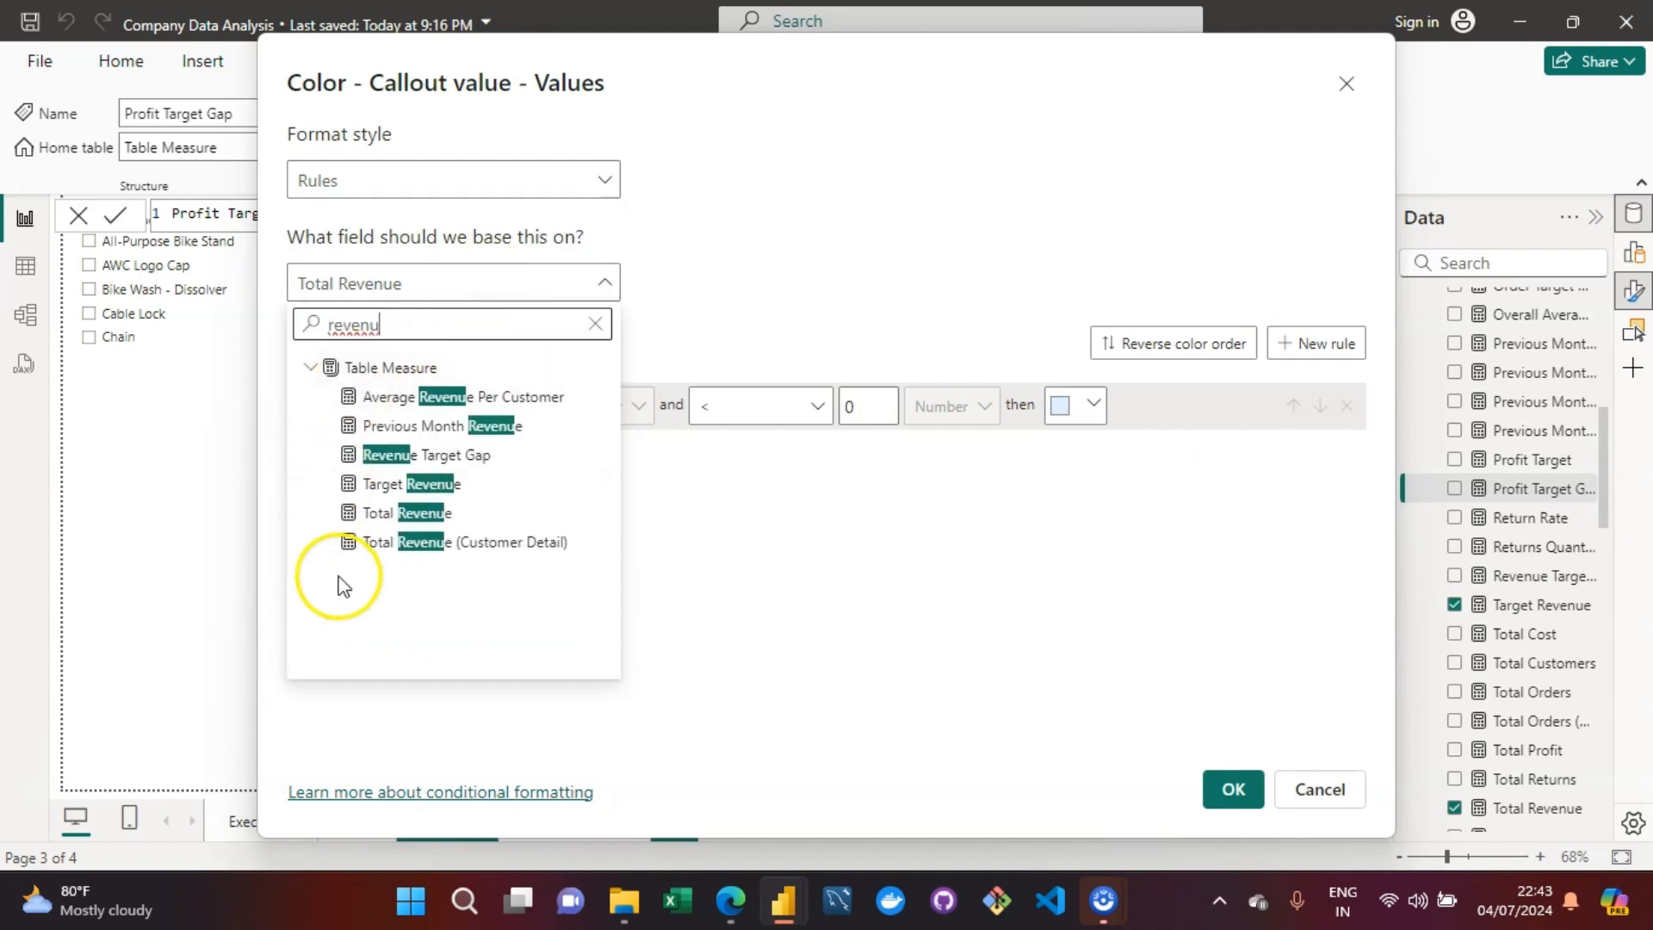
click(442, 455)
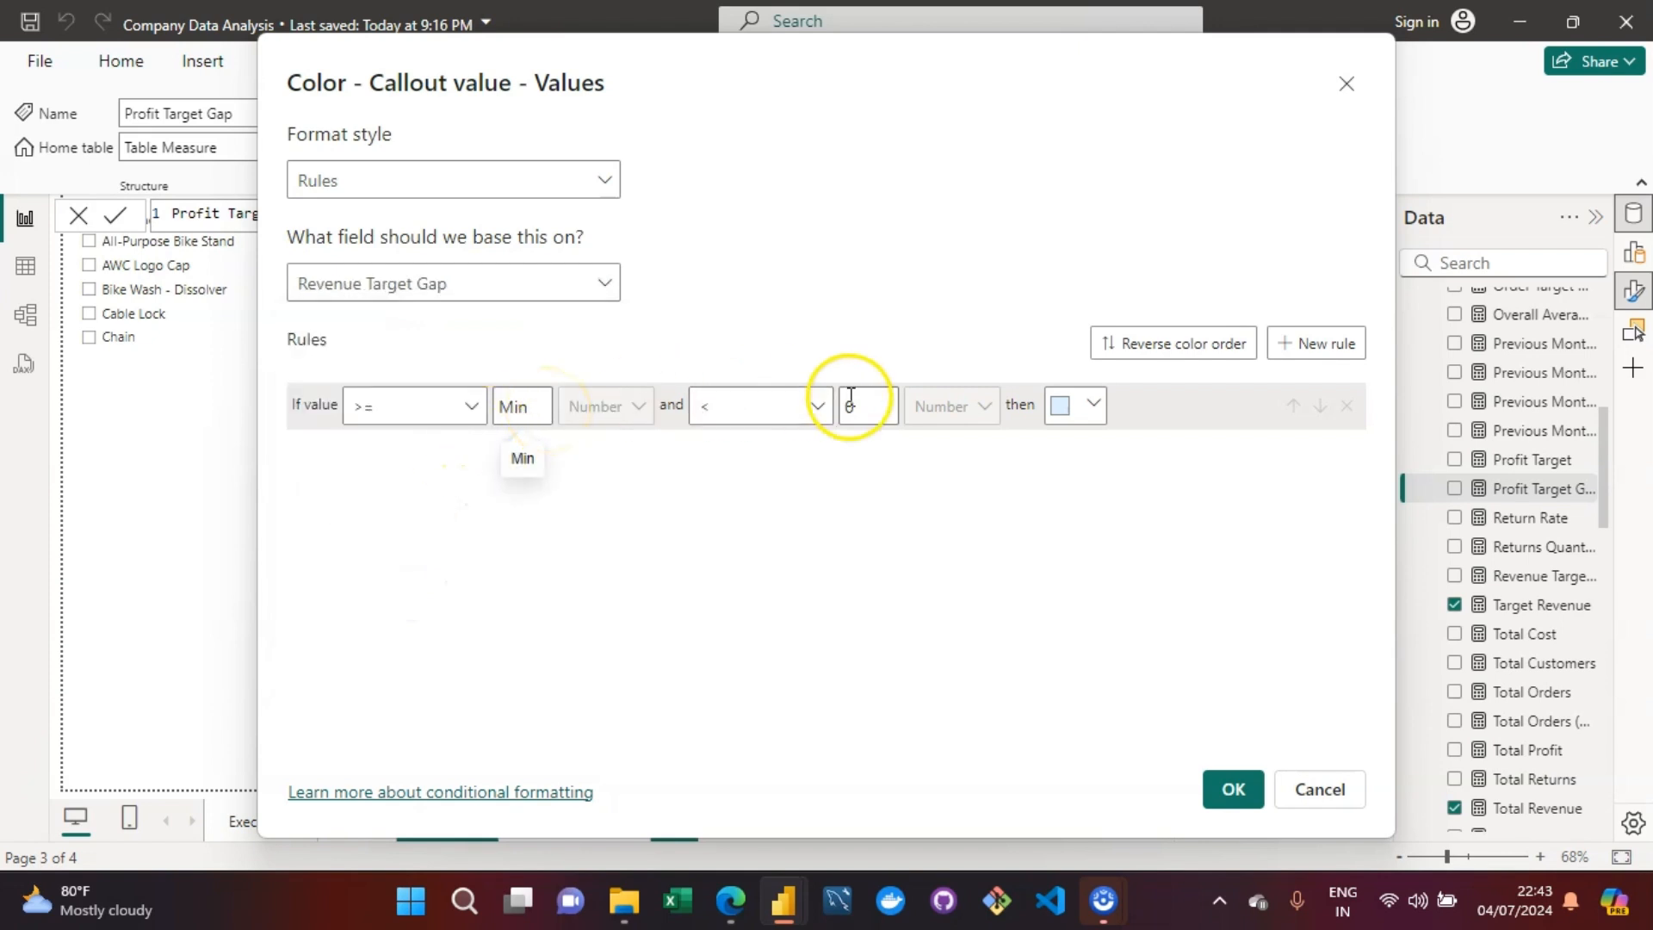
Step: Assign light red to the revenue rule for values from Min to less than 0
click(878, 407)
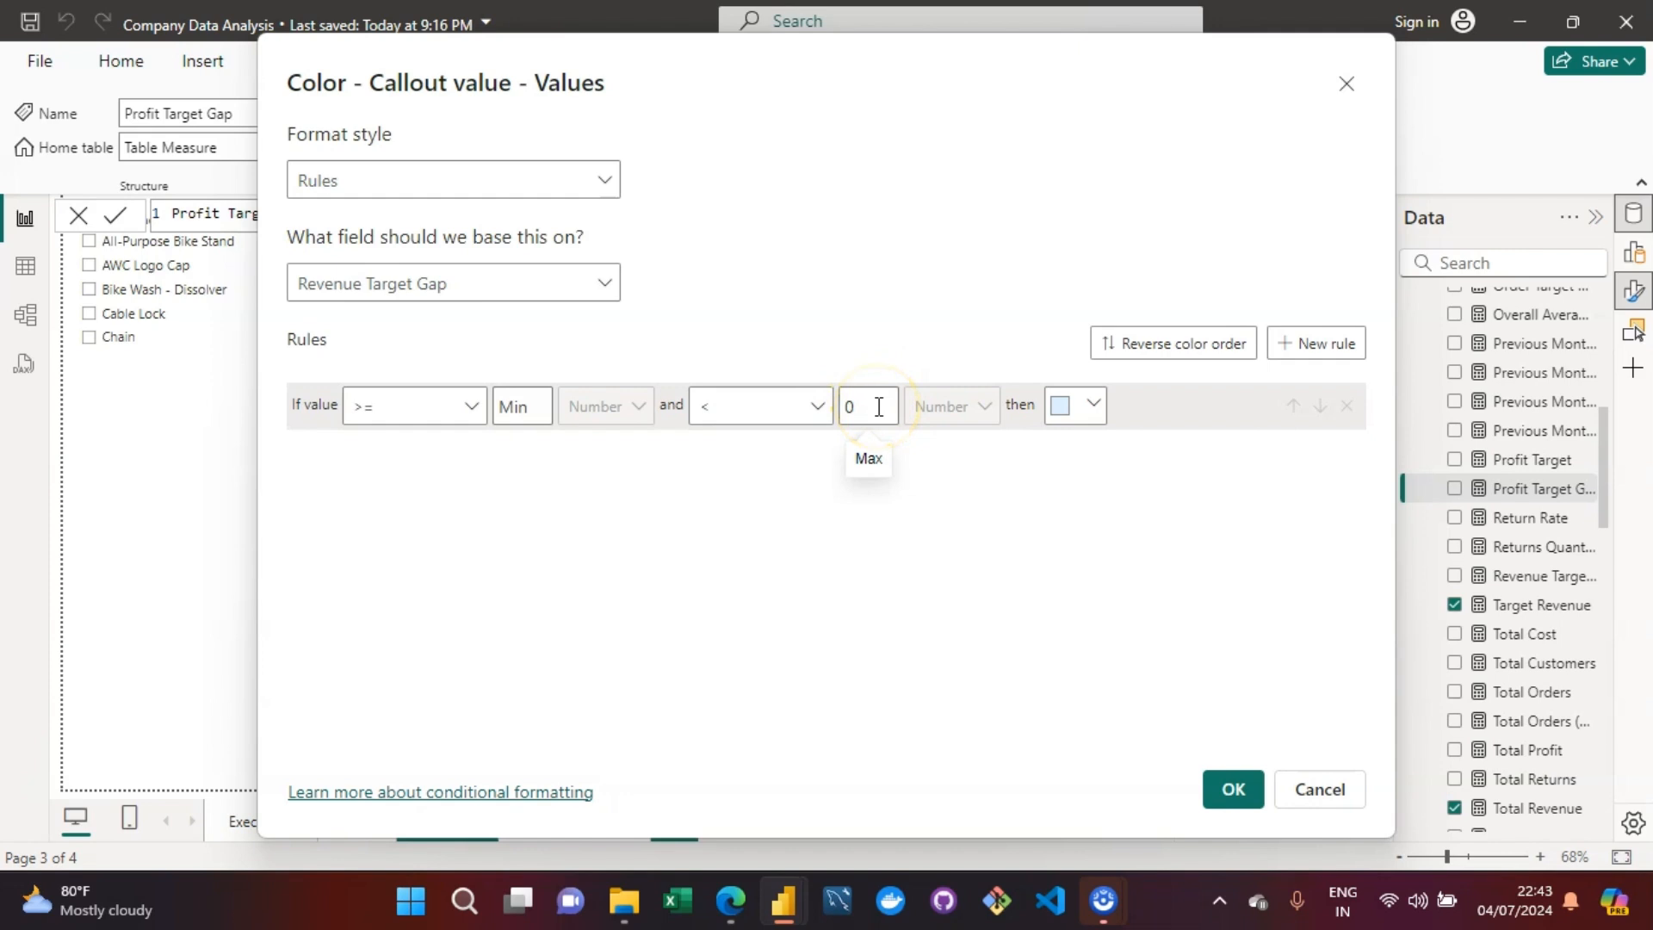
click(1092, 403)
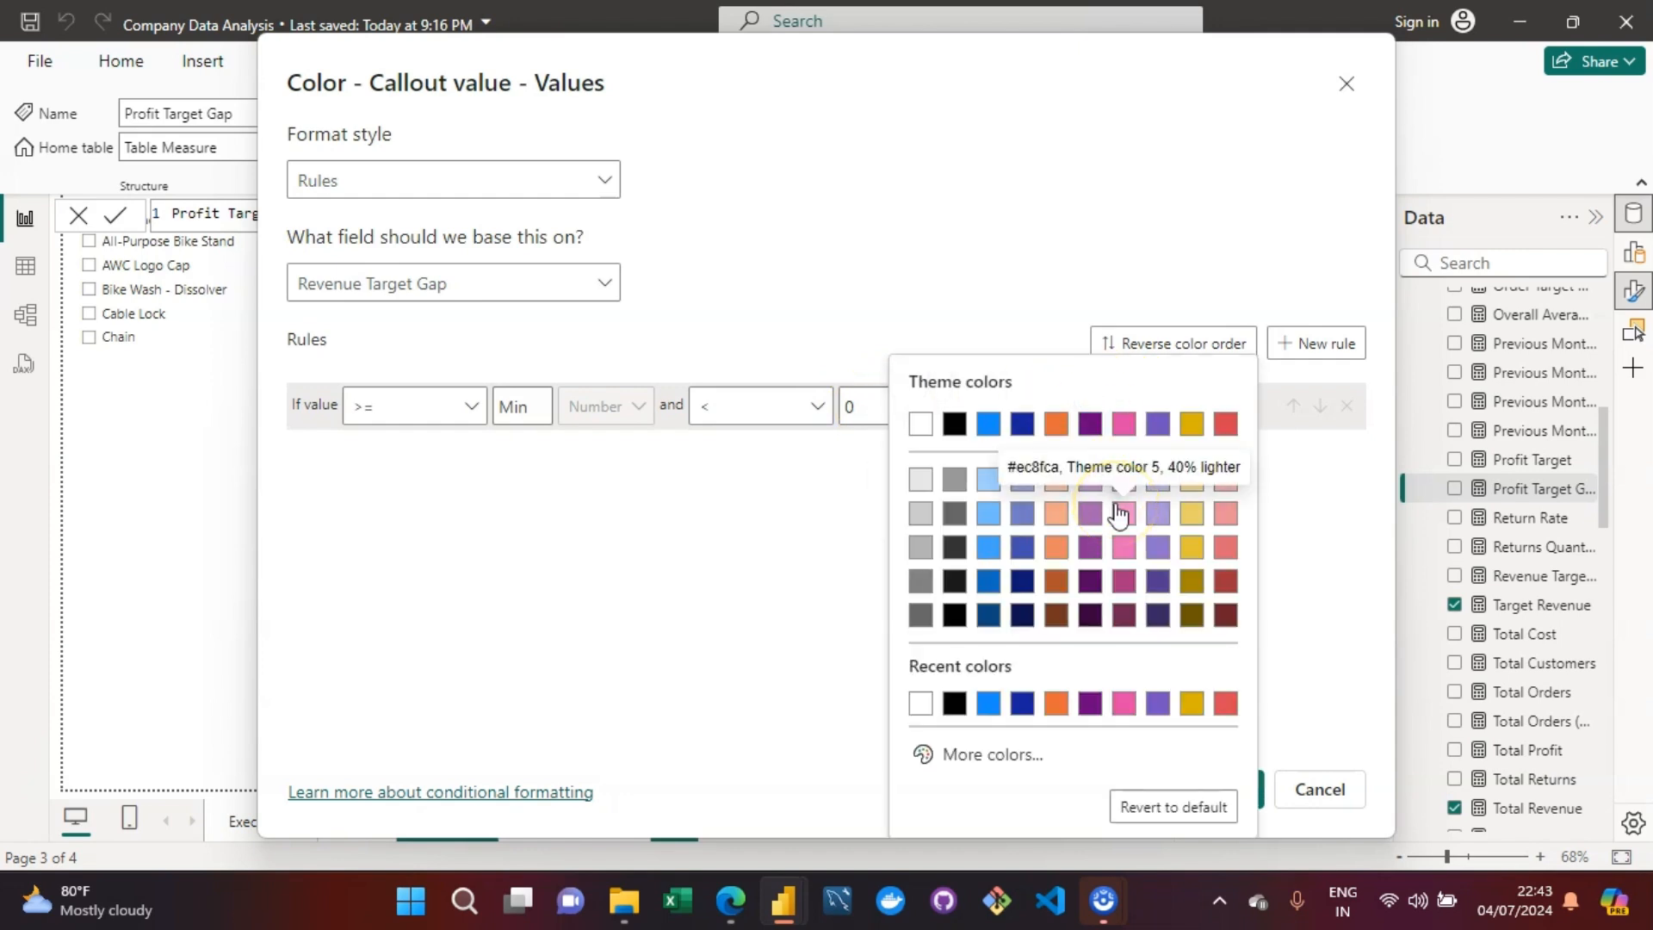
click(1226, 548)
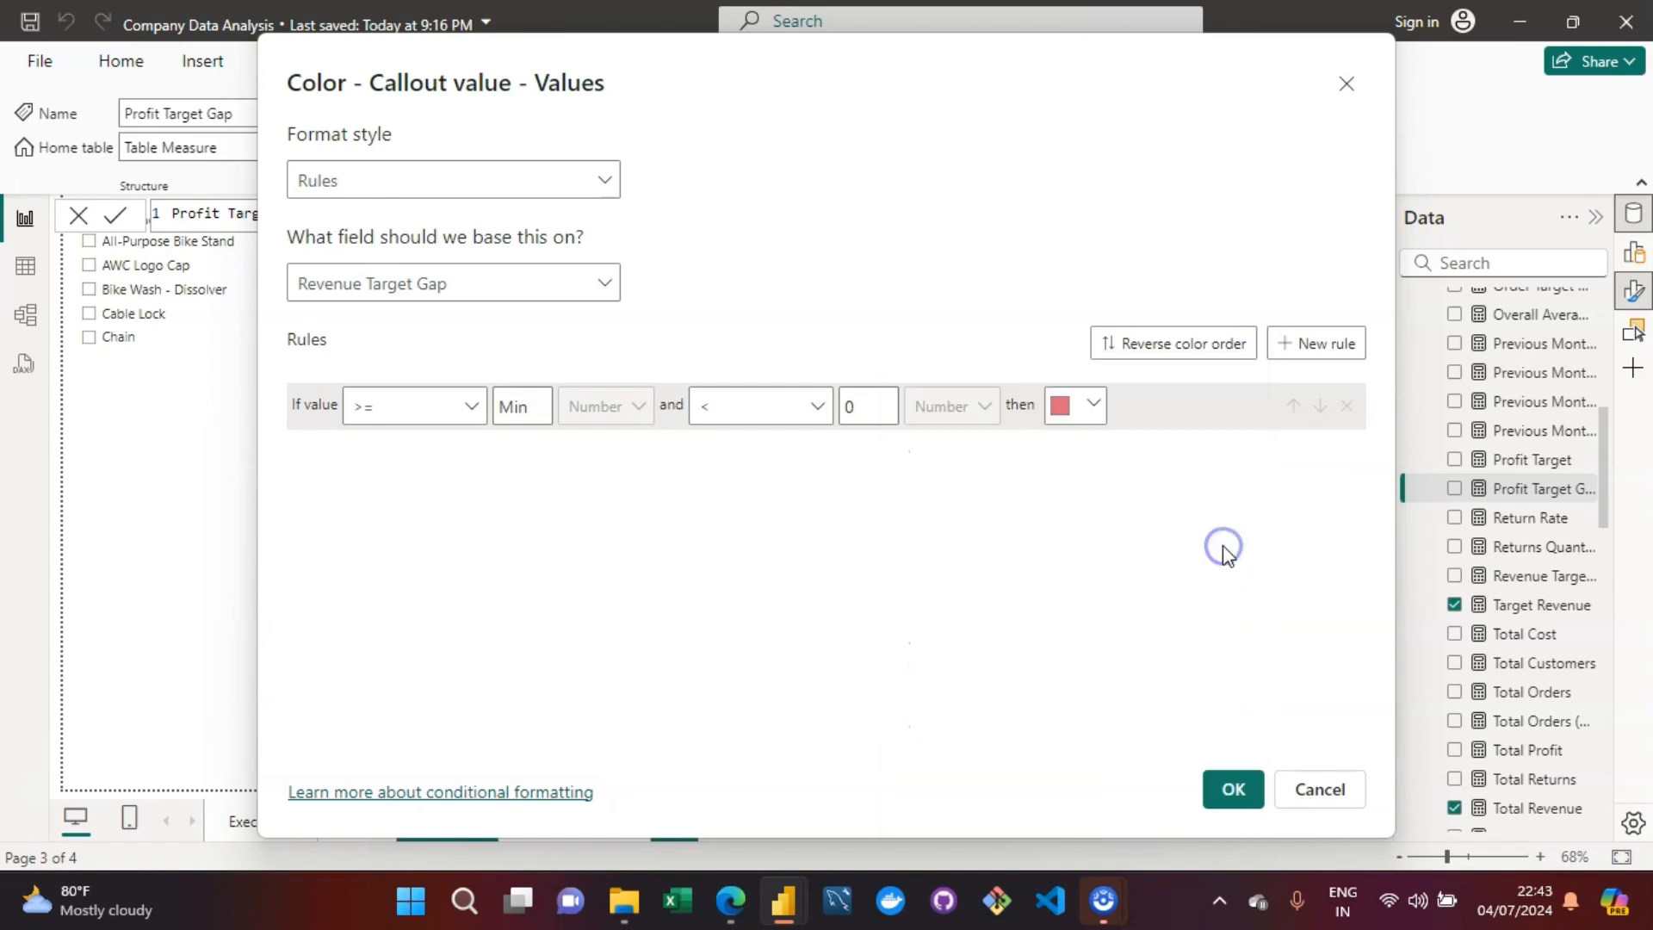
Step: Add a second revenue rule coloring values from 0 to Max dark gray, and apply the conditional formatting
click(1336, 363)
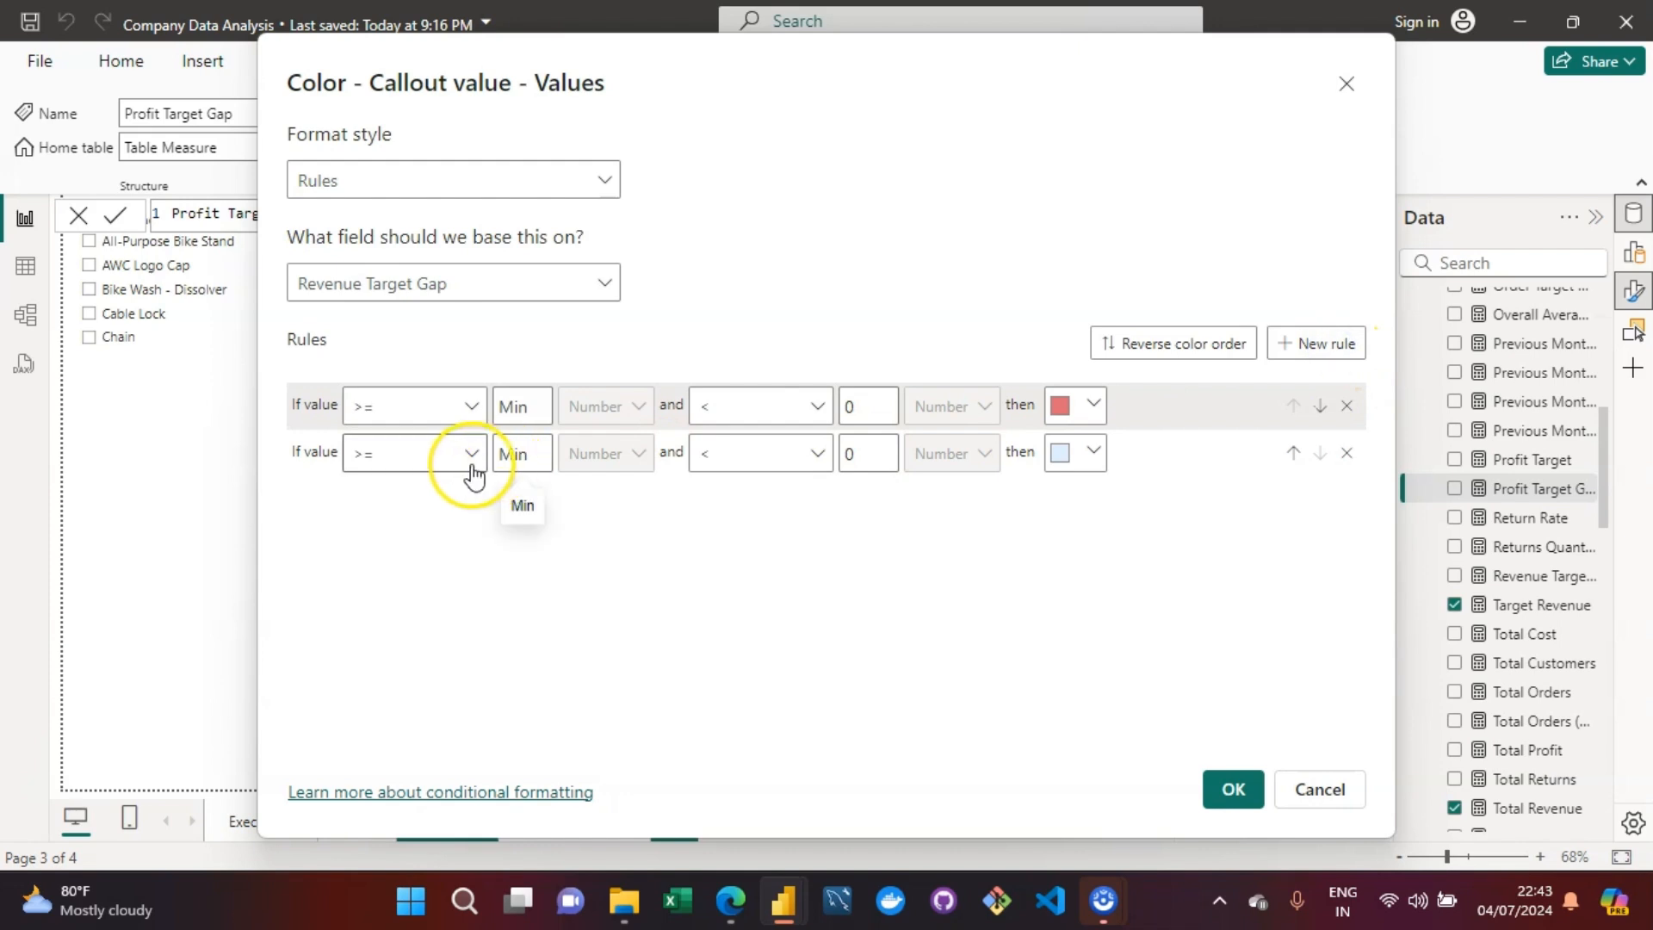
click(522, 453)
text(0)
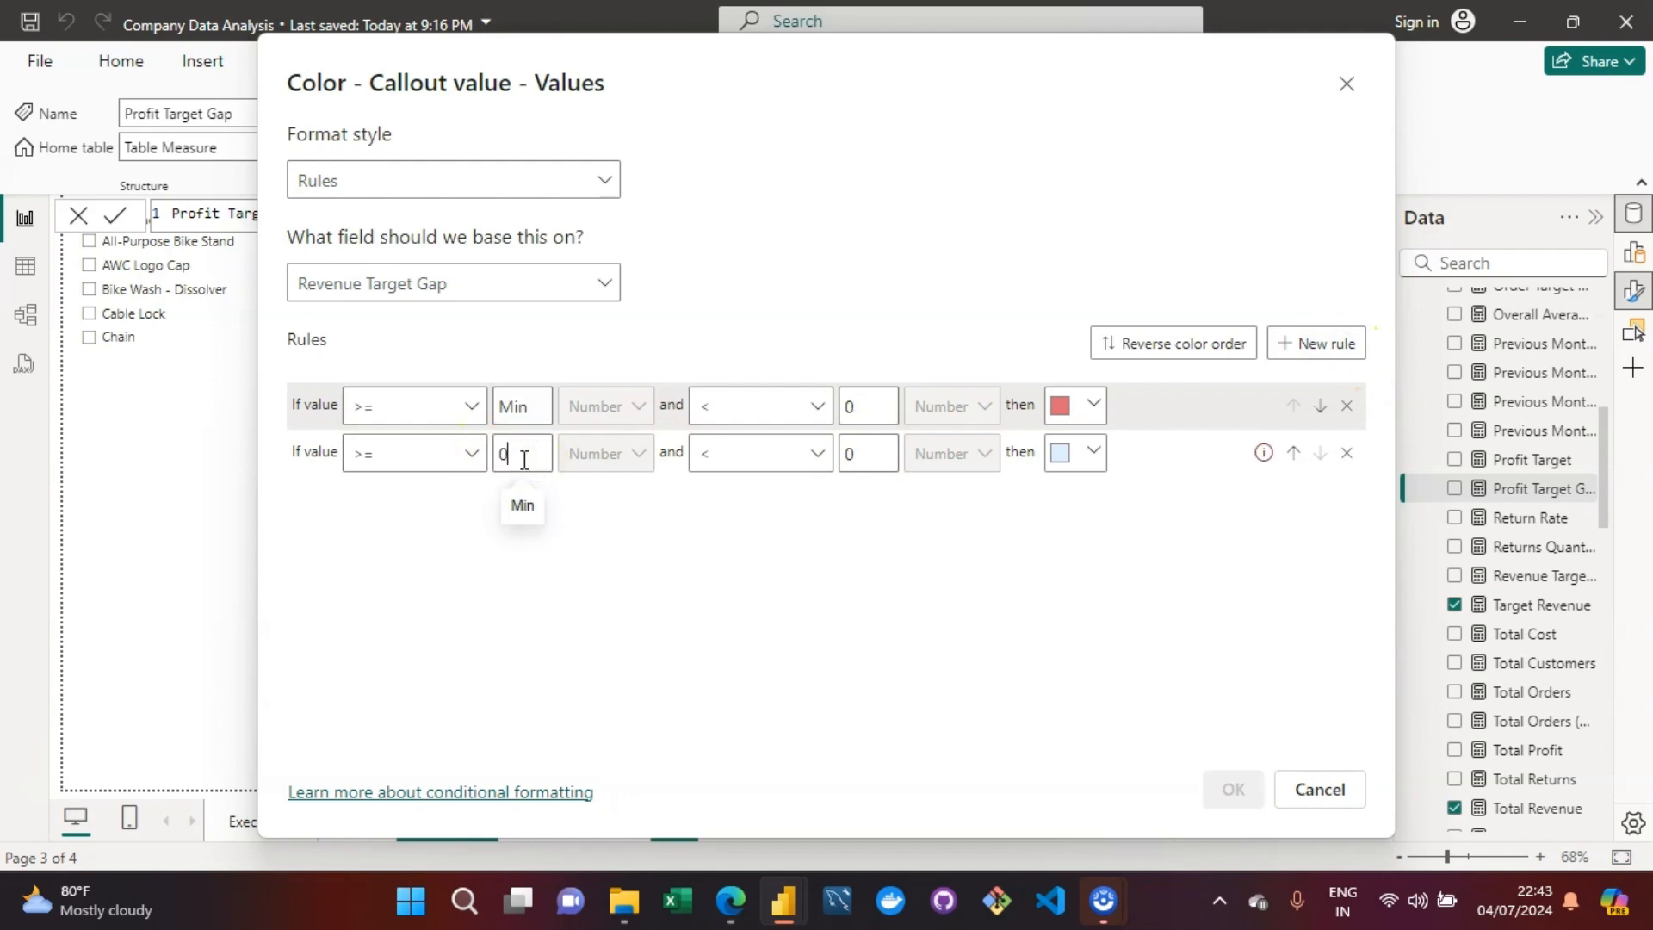
click(858, 451)
key(ctrl+a)
key(BackSpace)
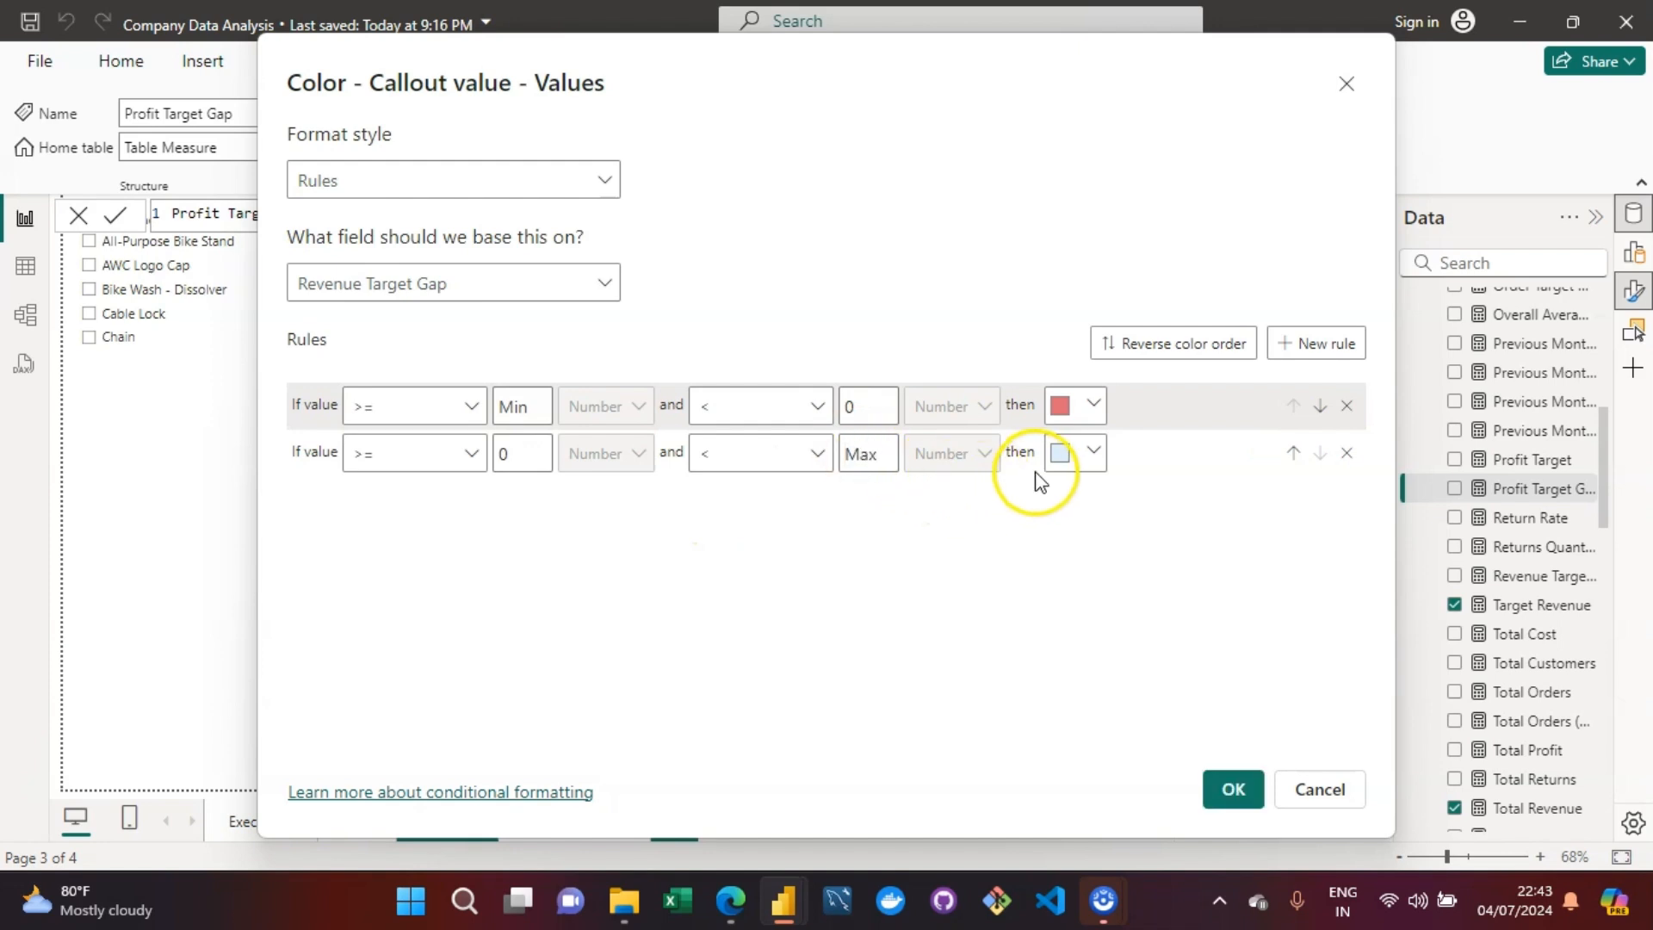
click(1094, 453)
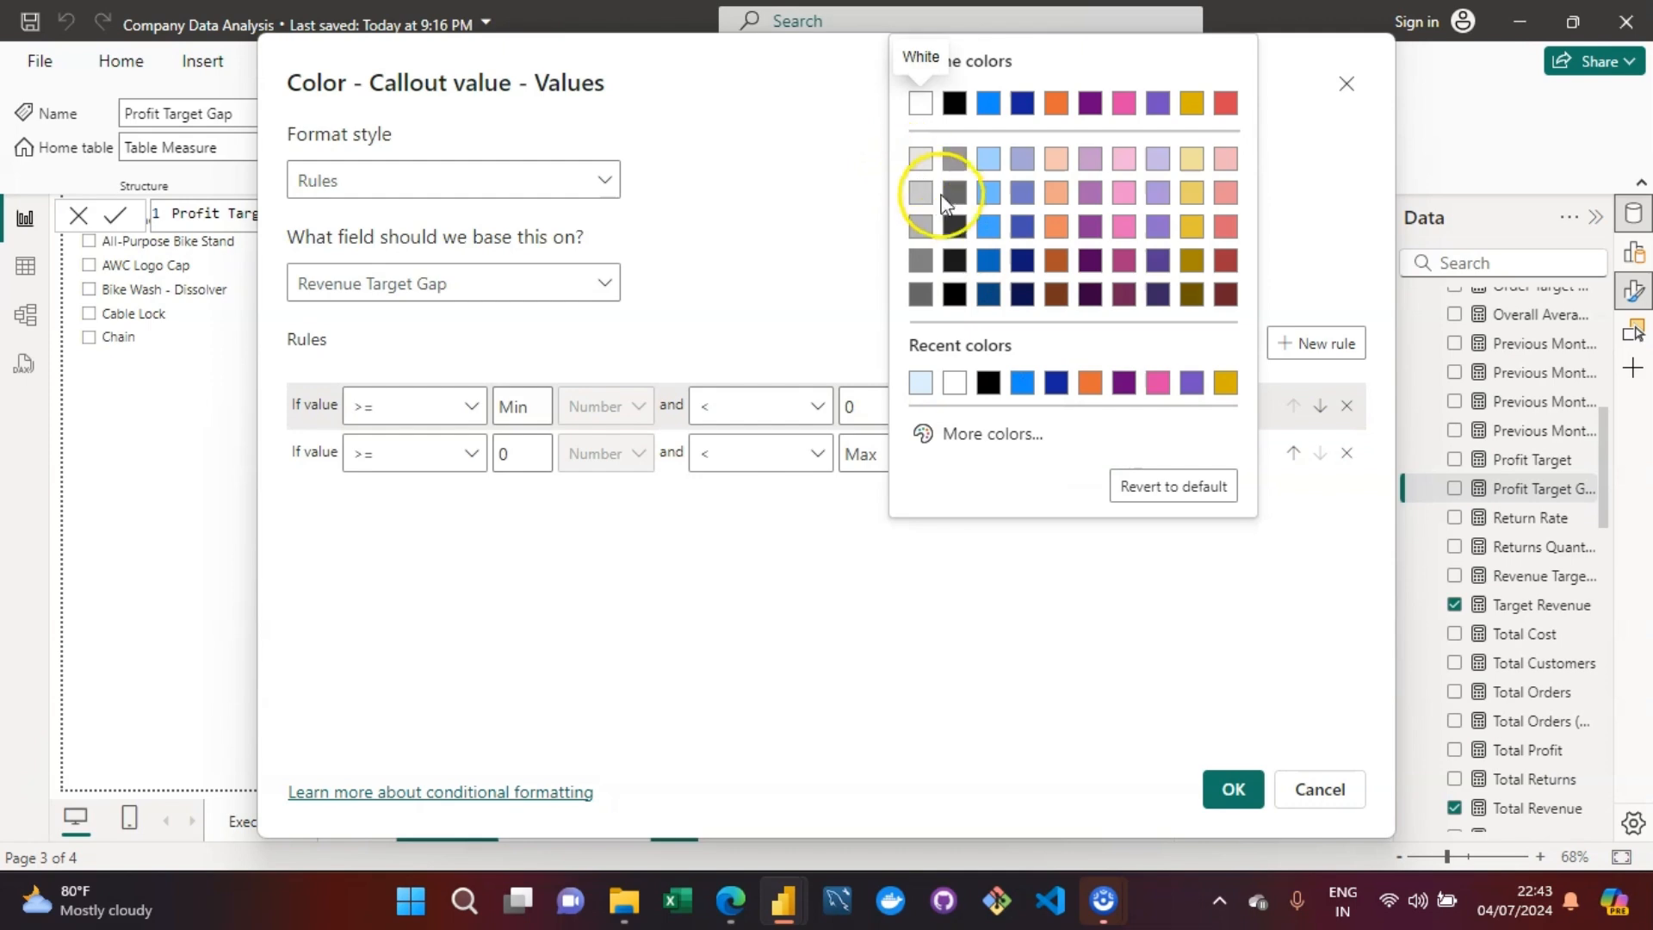
click(955, 226)
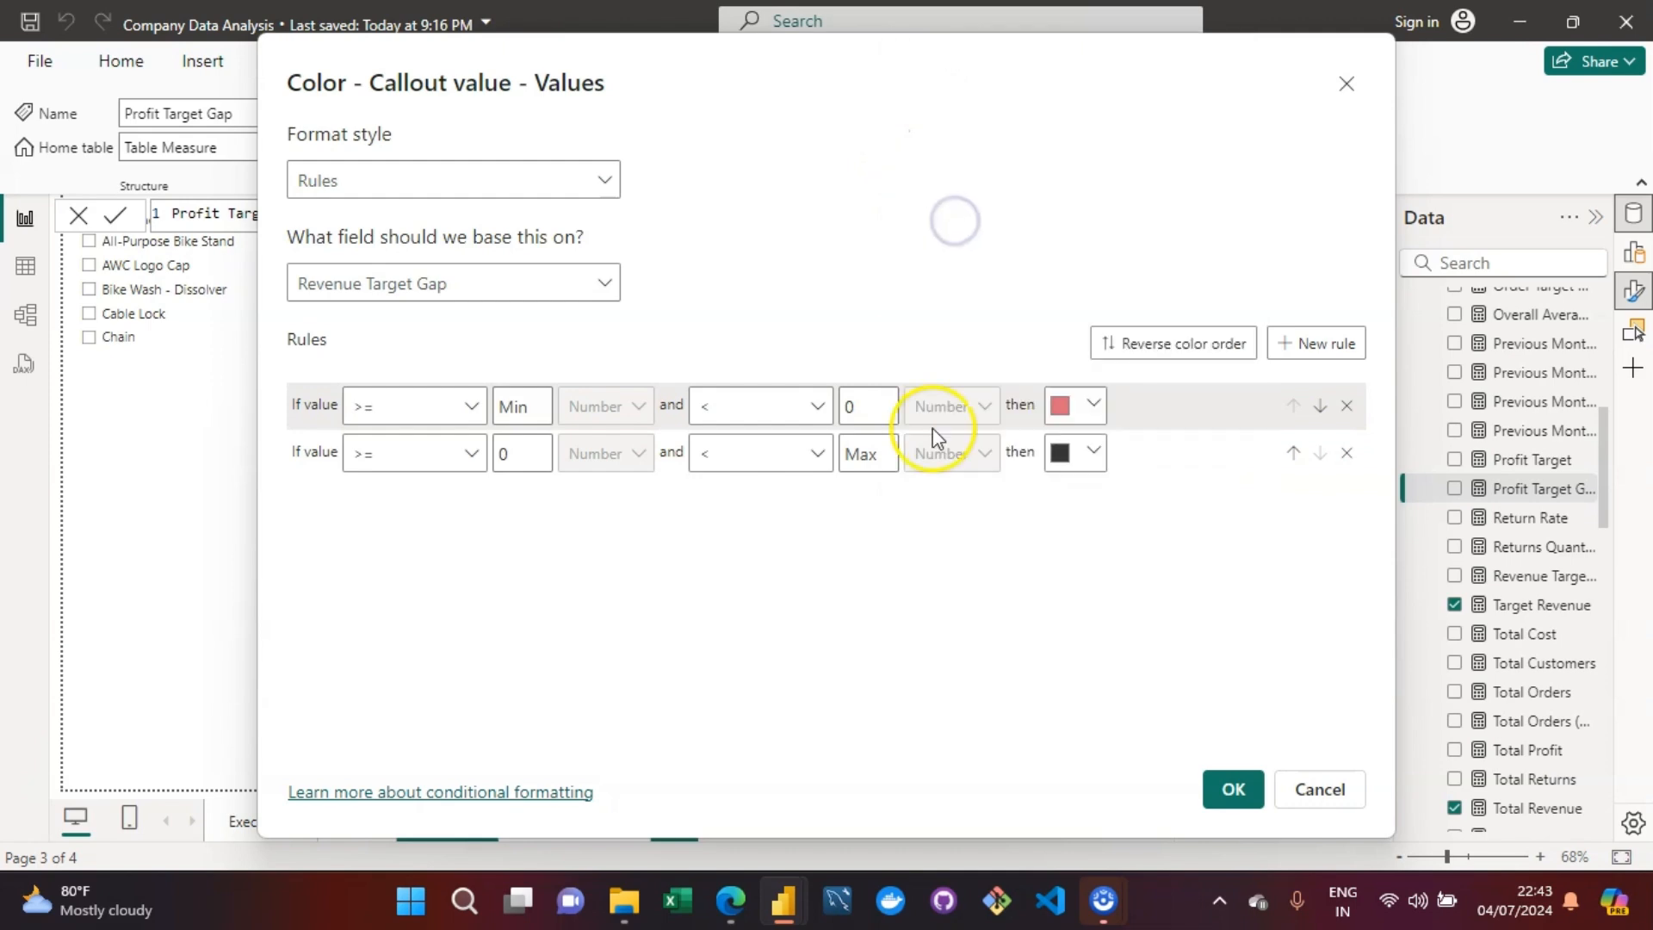
click(1257, 790)
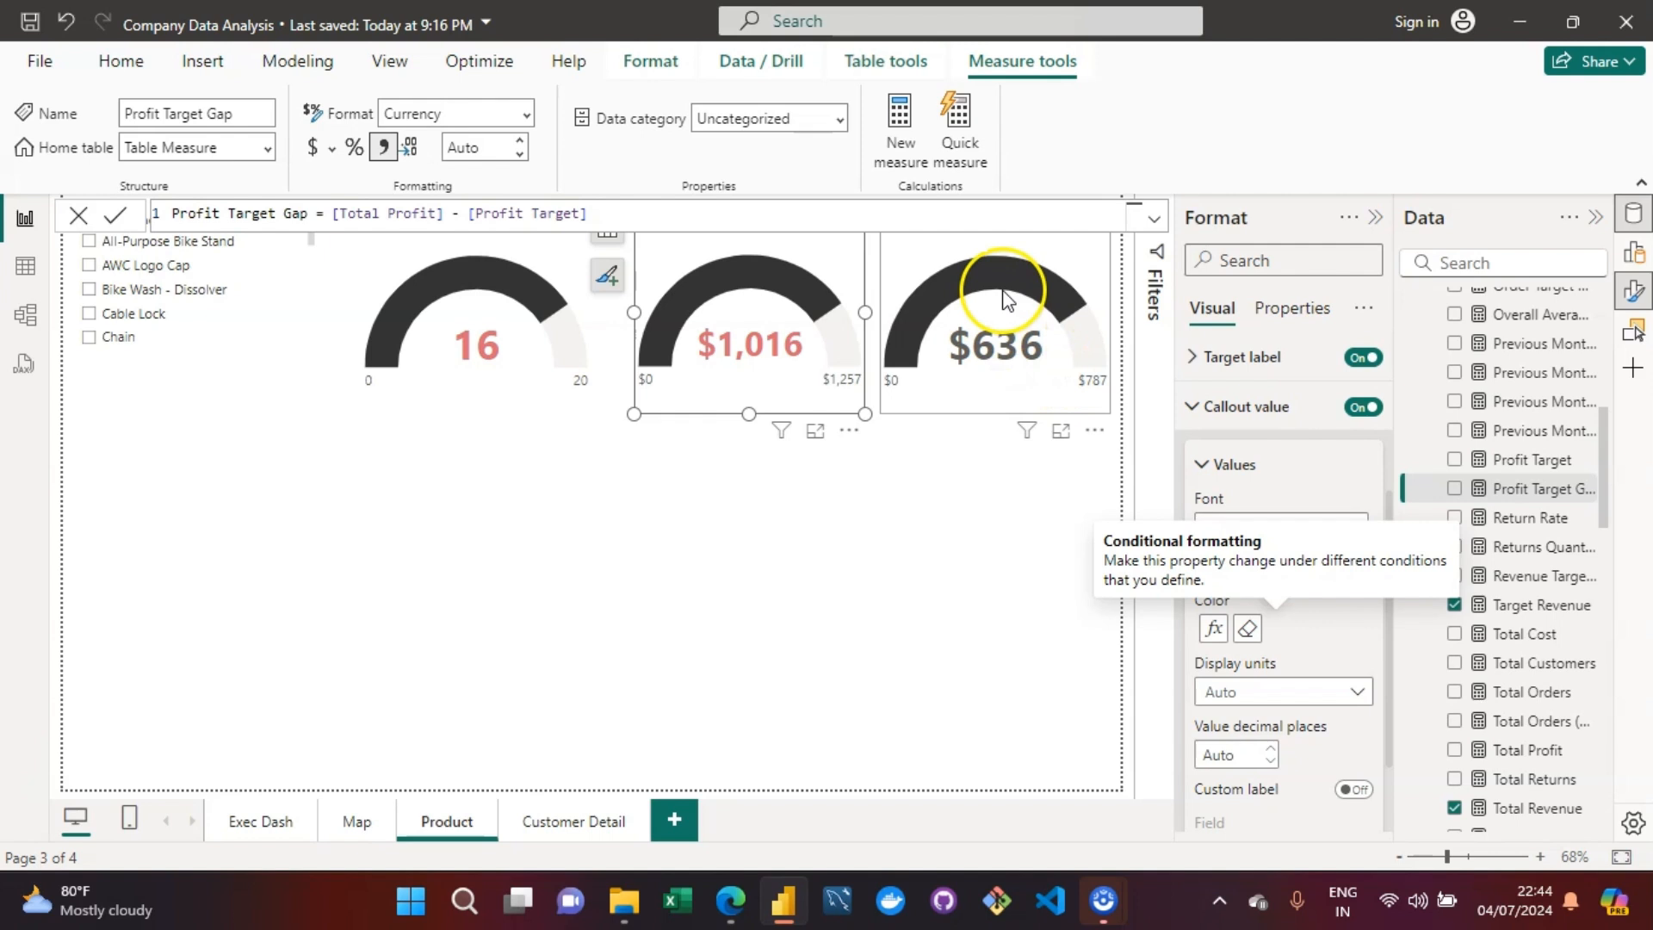
Step: Set the Monthly Profit gauge's callout value color to conditional formatting with the Rules style, based on the Profit Target Gap measure
click(918, 271)
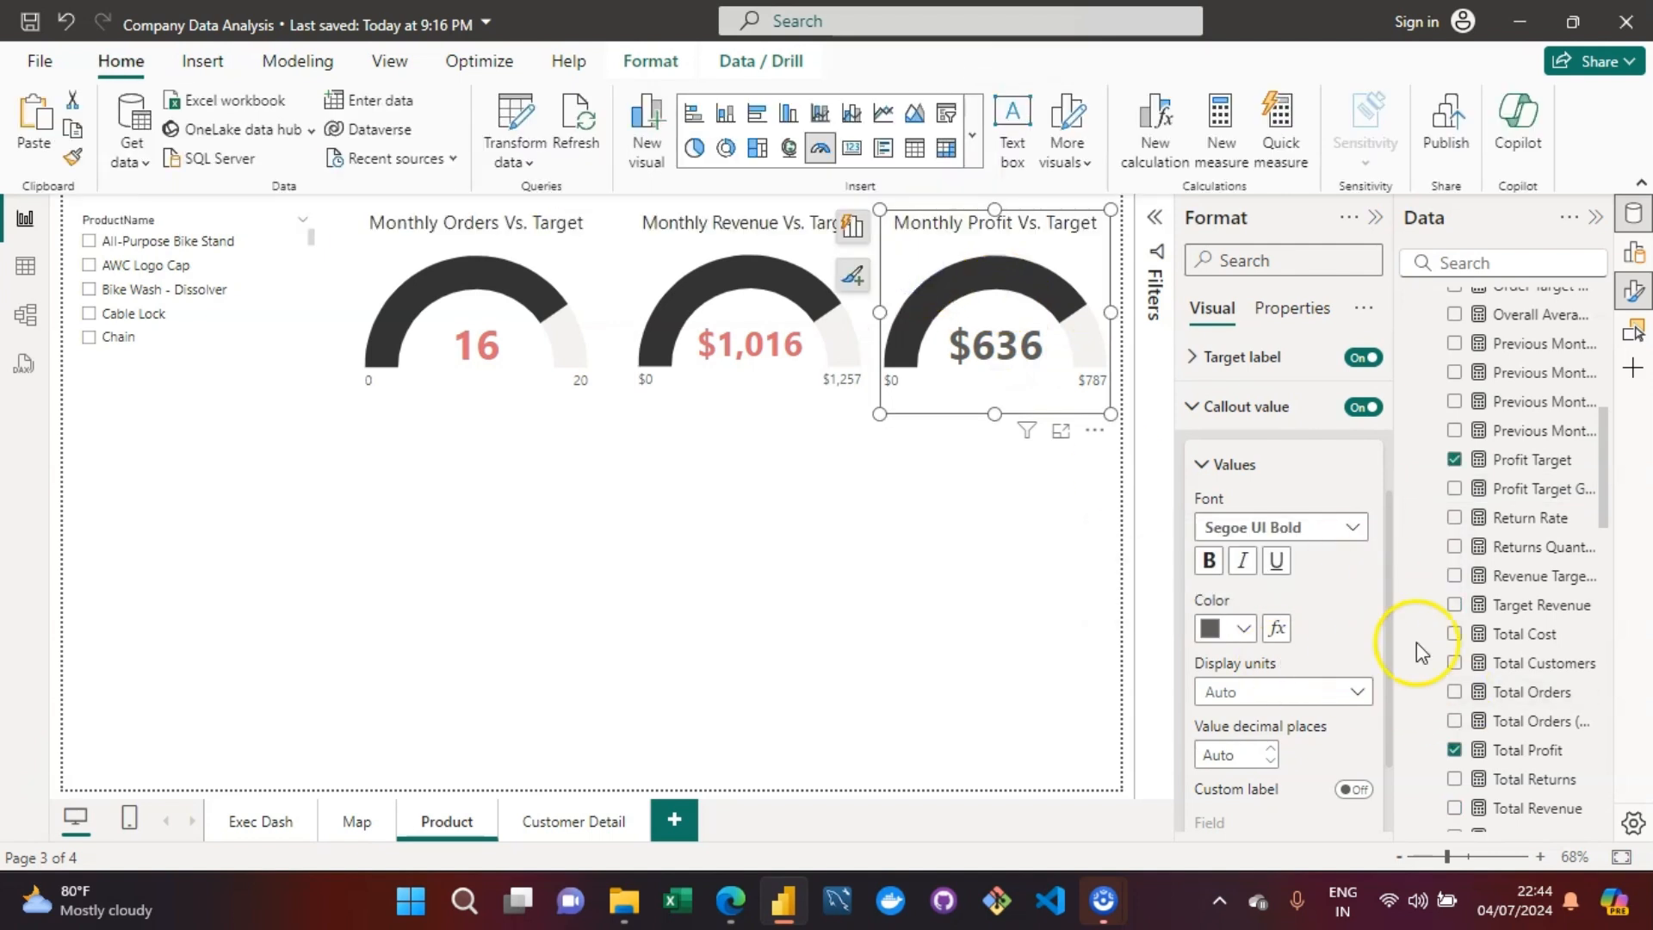
click(1277, 636)
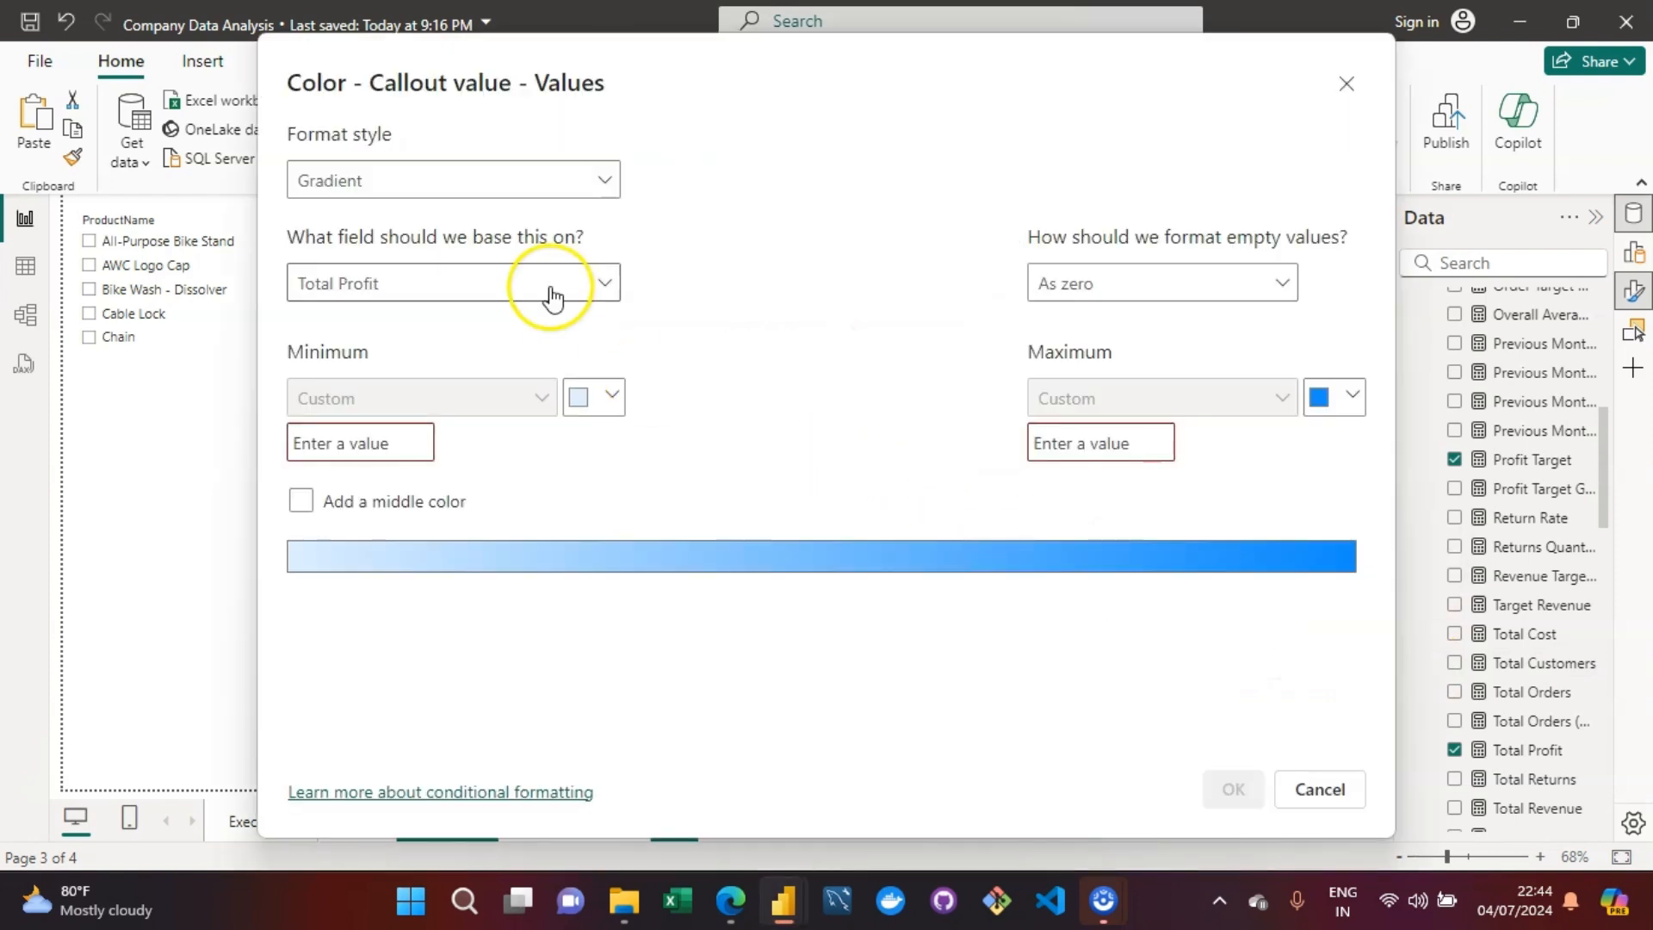
click(426, 181)
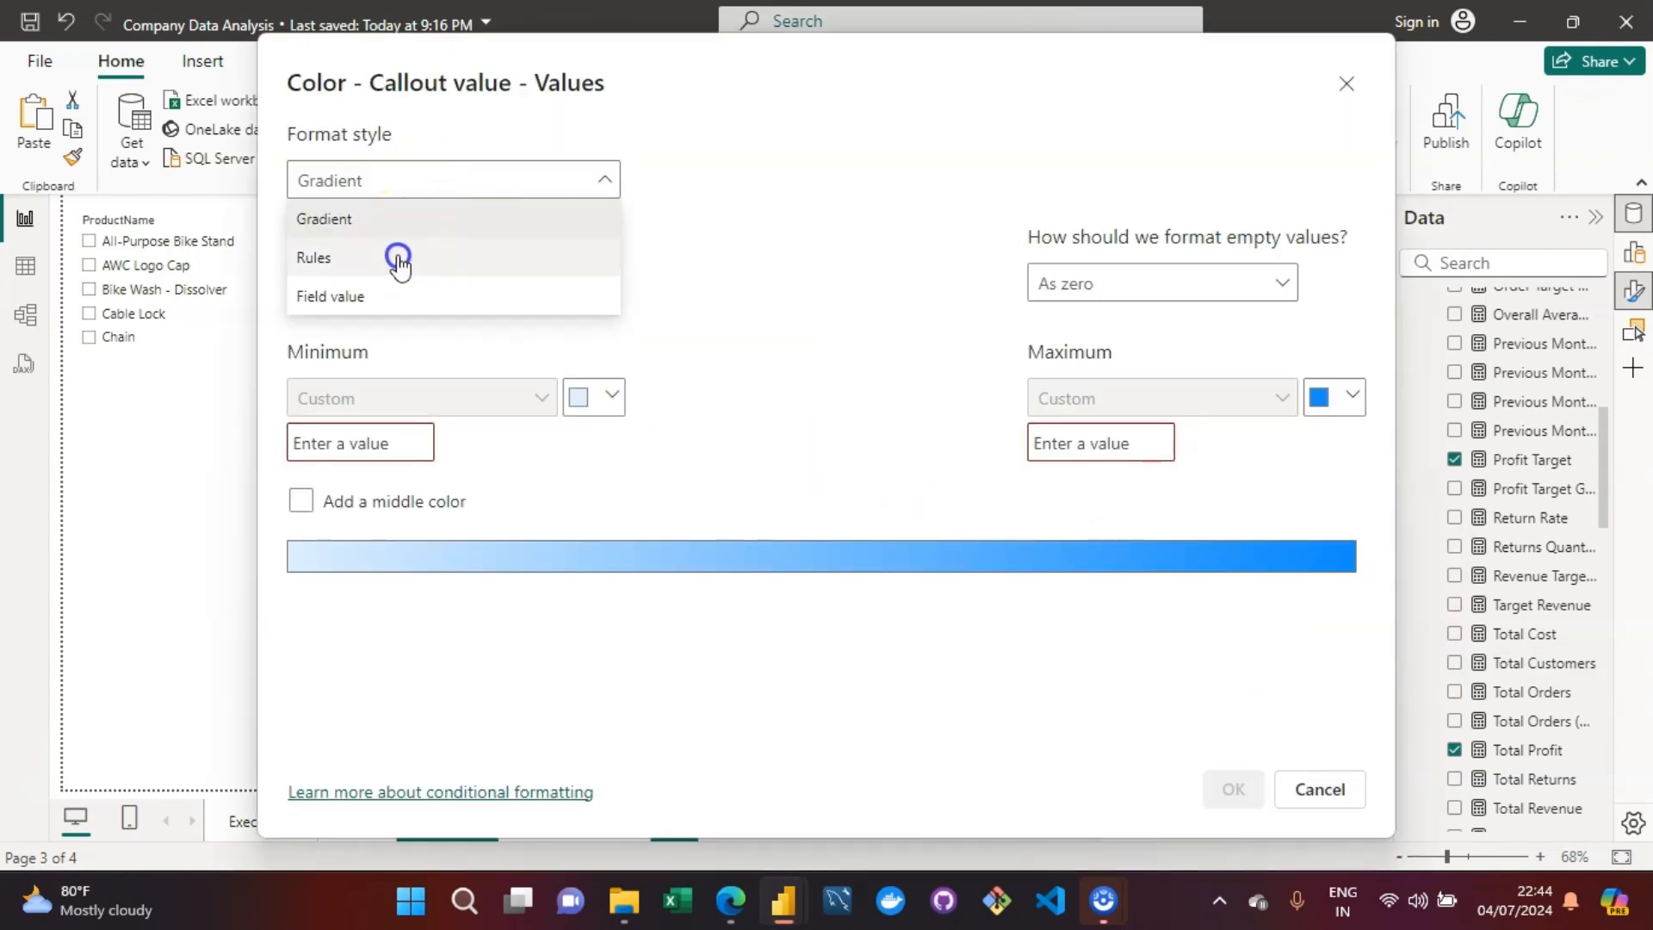
click(399, 257)
click(479, 288)
click(480, 291)
click(480, 291)
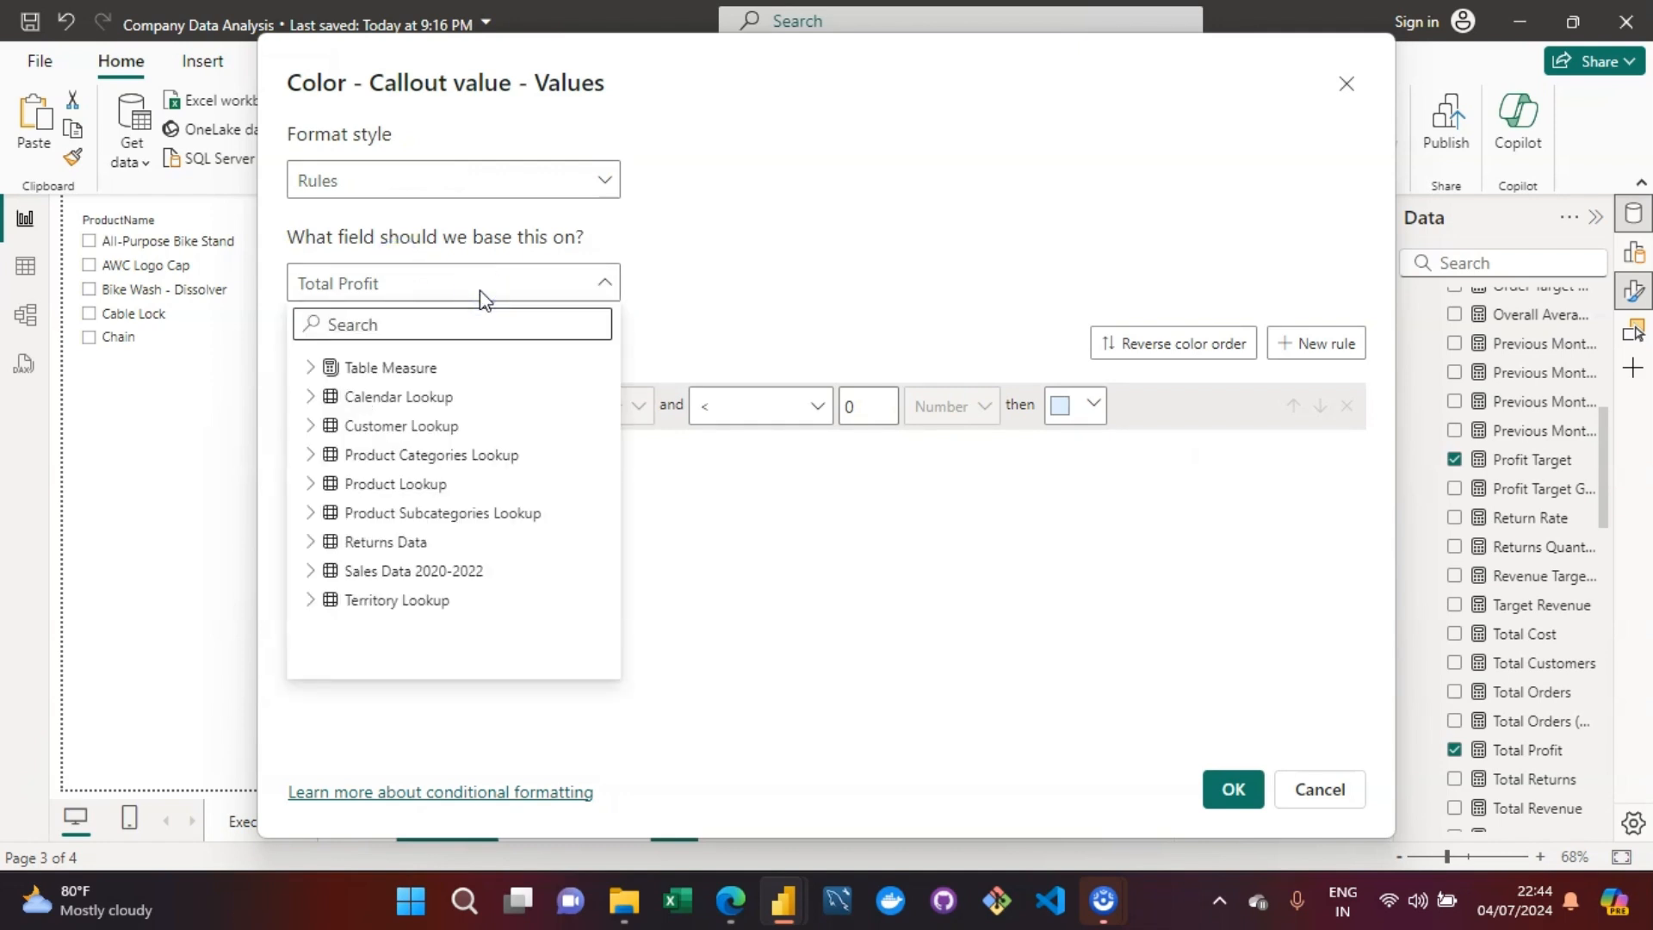
text(pr)
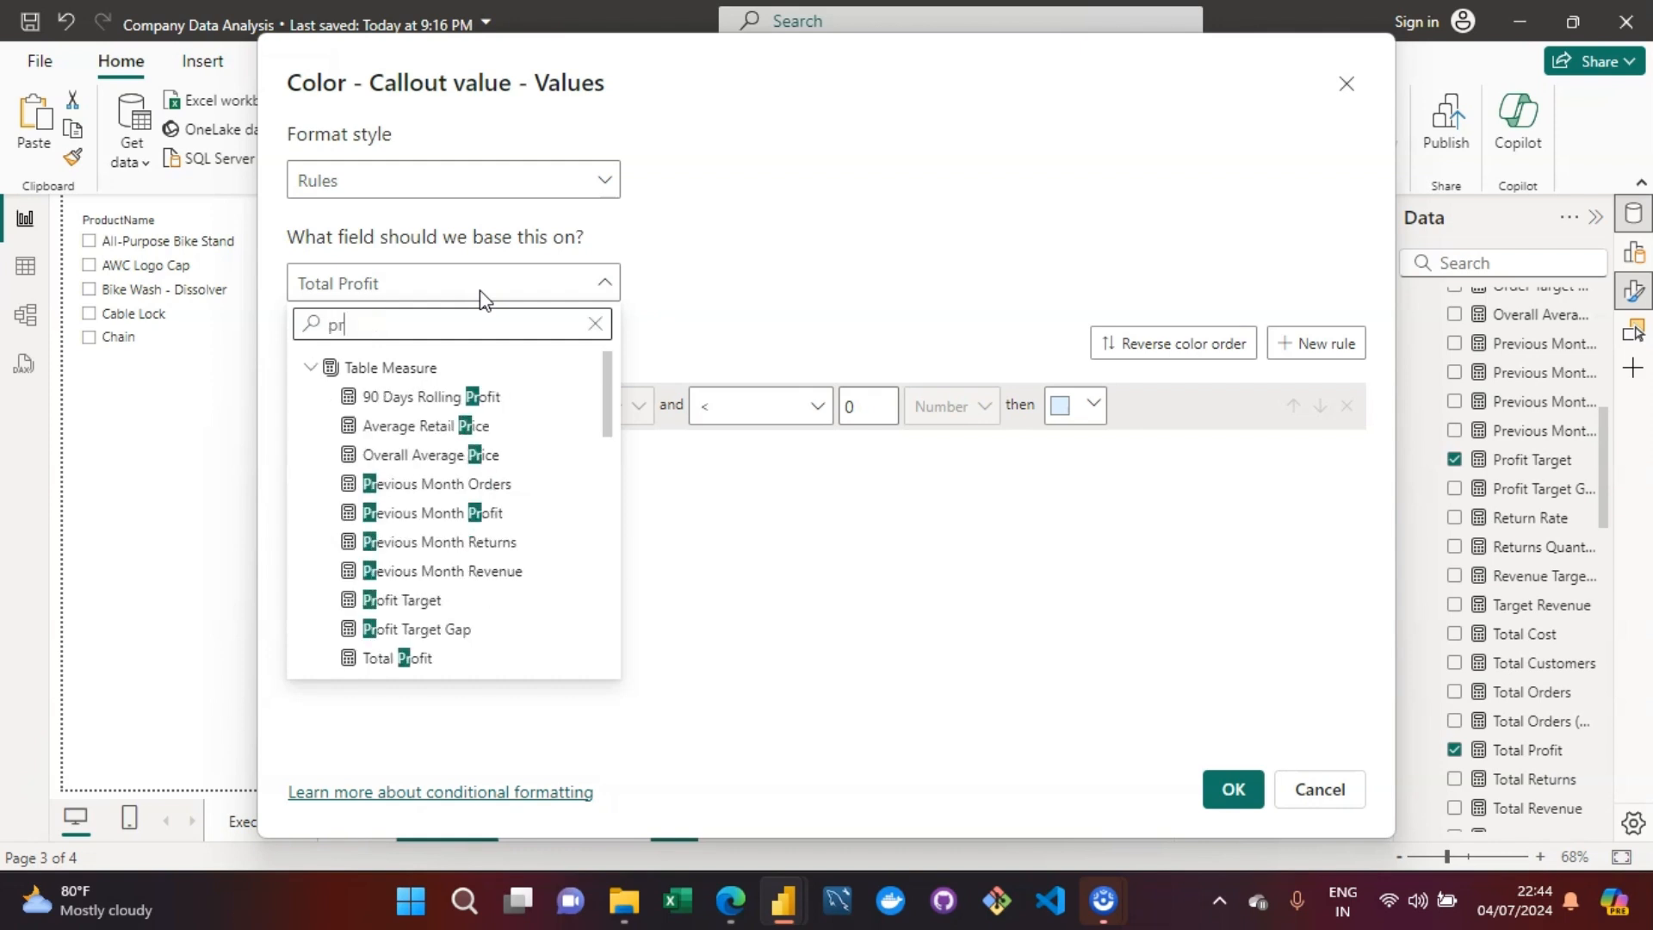
text(ofit tar)
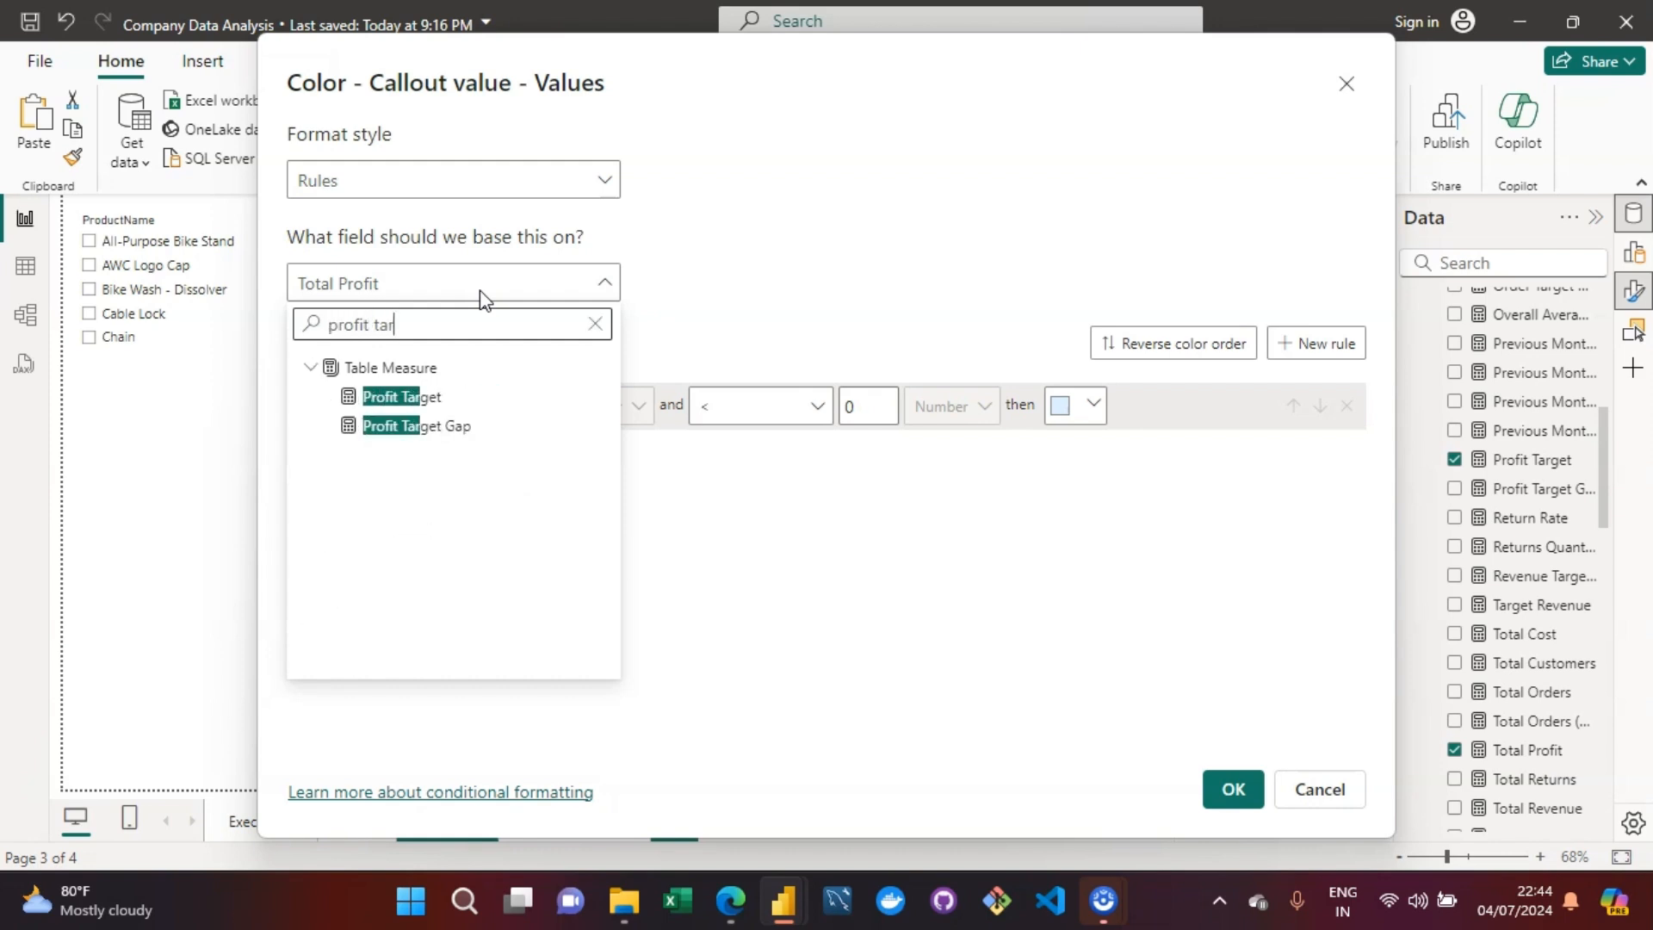
click(417, 428)
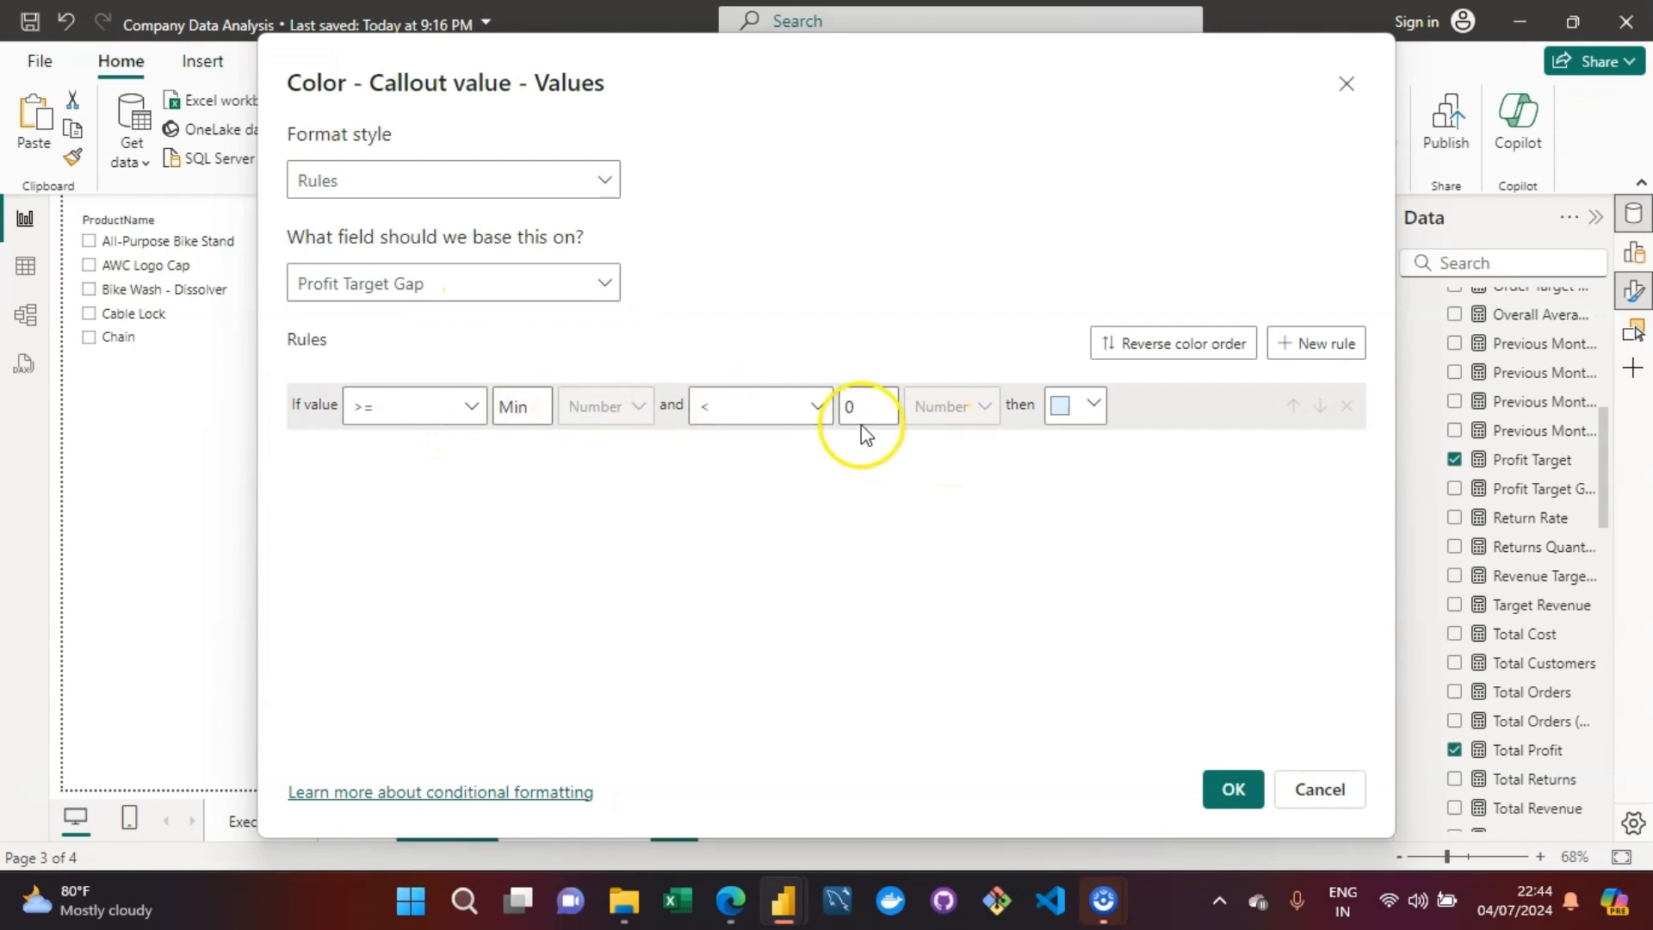
Step: Assign light red to the profit rule below 0 and add a second rule covering values from 0 to Max
click(1091, 410)
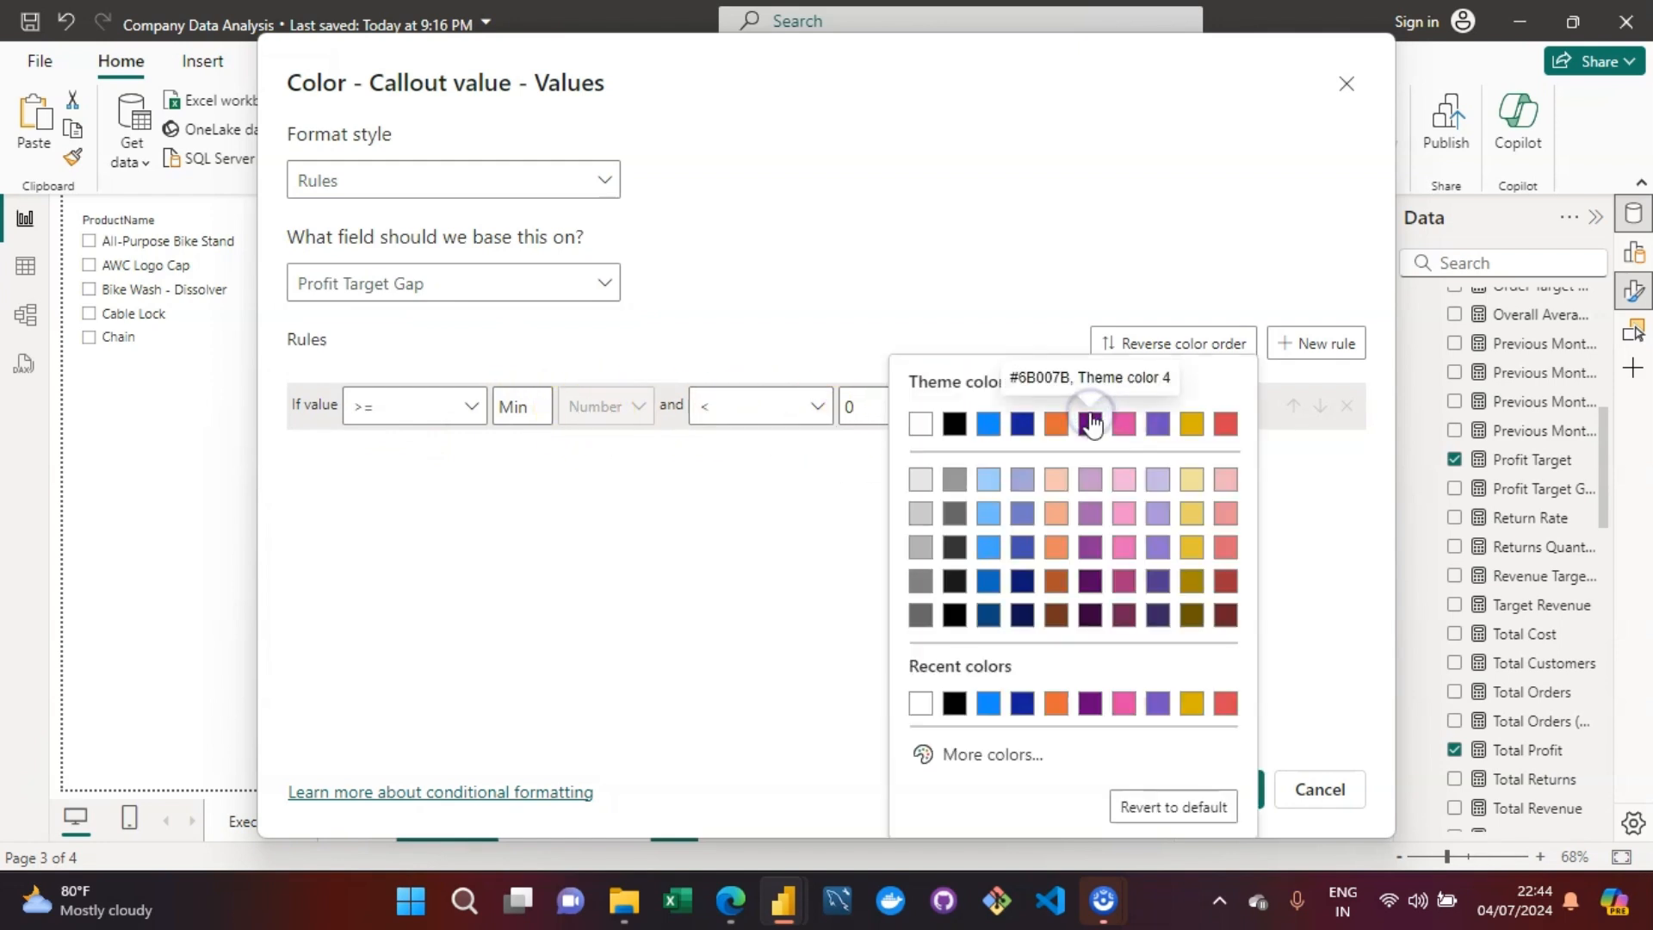
click(1229, 538)
click(1305, 343)
double_click(538, 462)
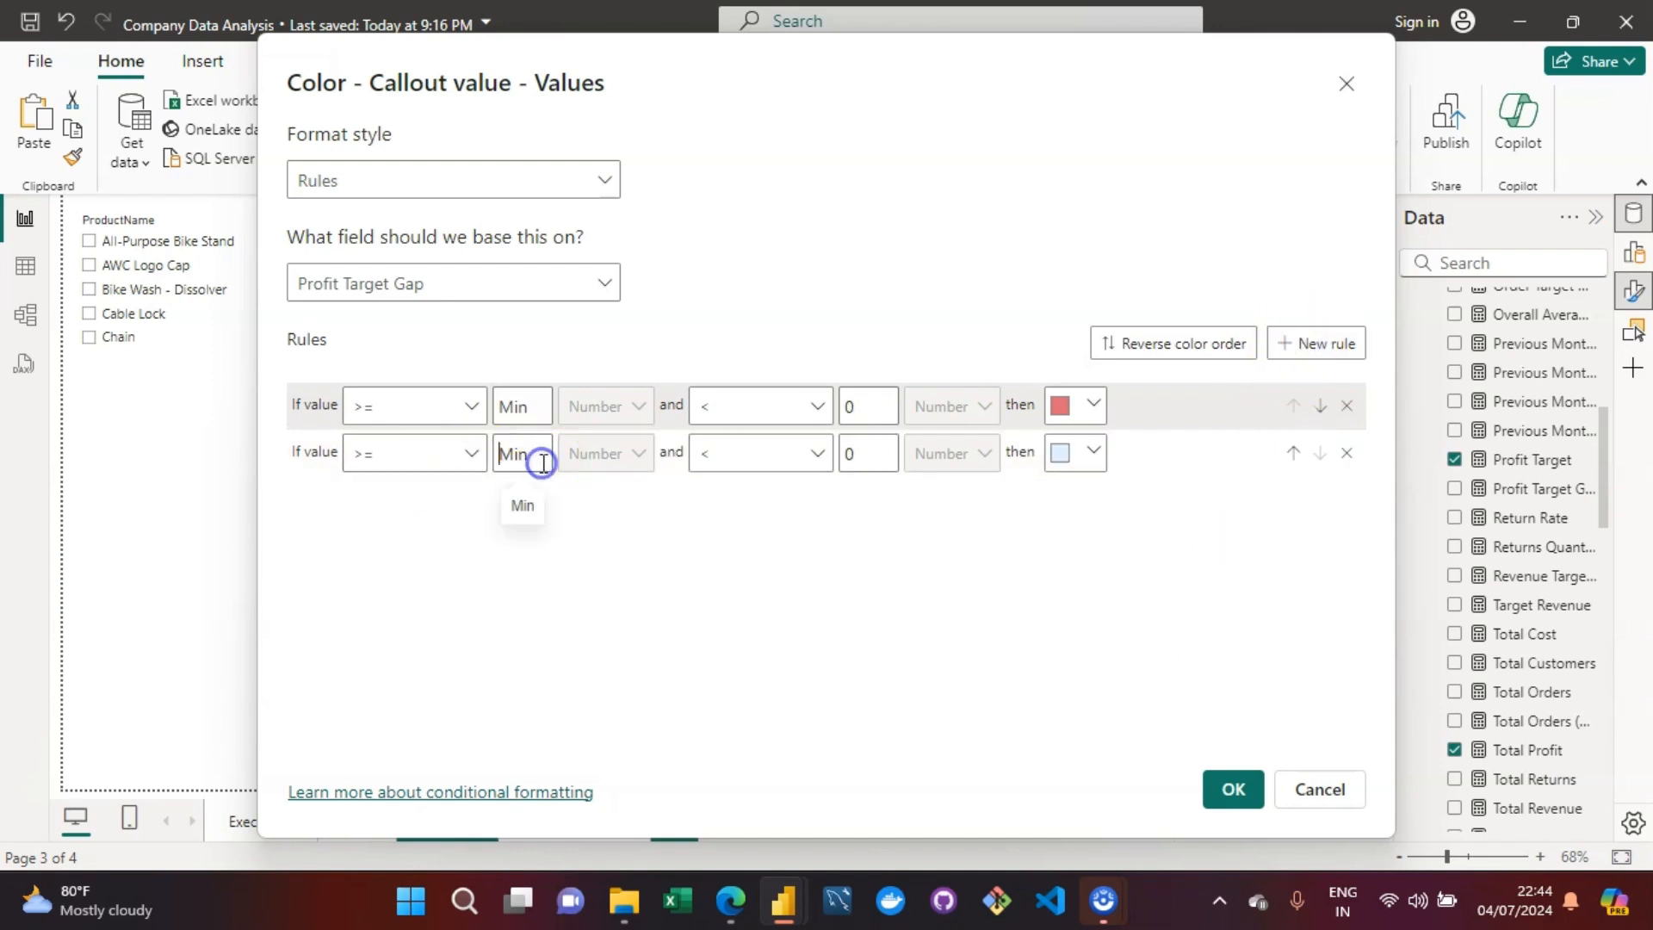
key(BackSpace)
text(0)
click(889, 450)
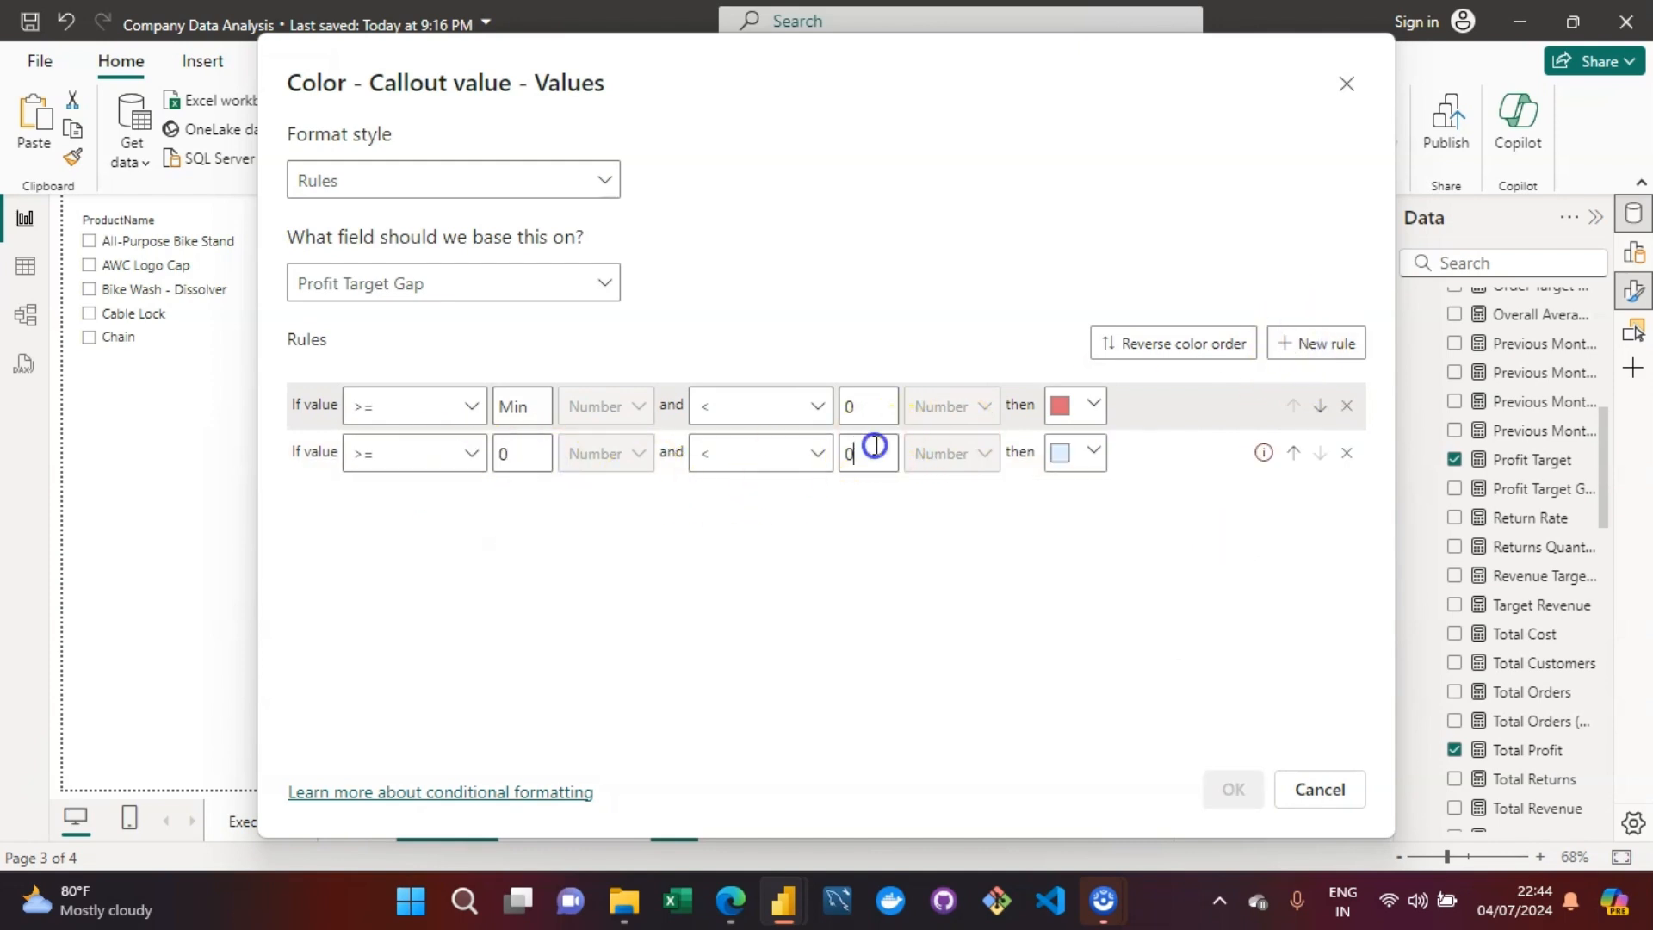
double_click(877, 445)
key(BackSpace)
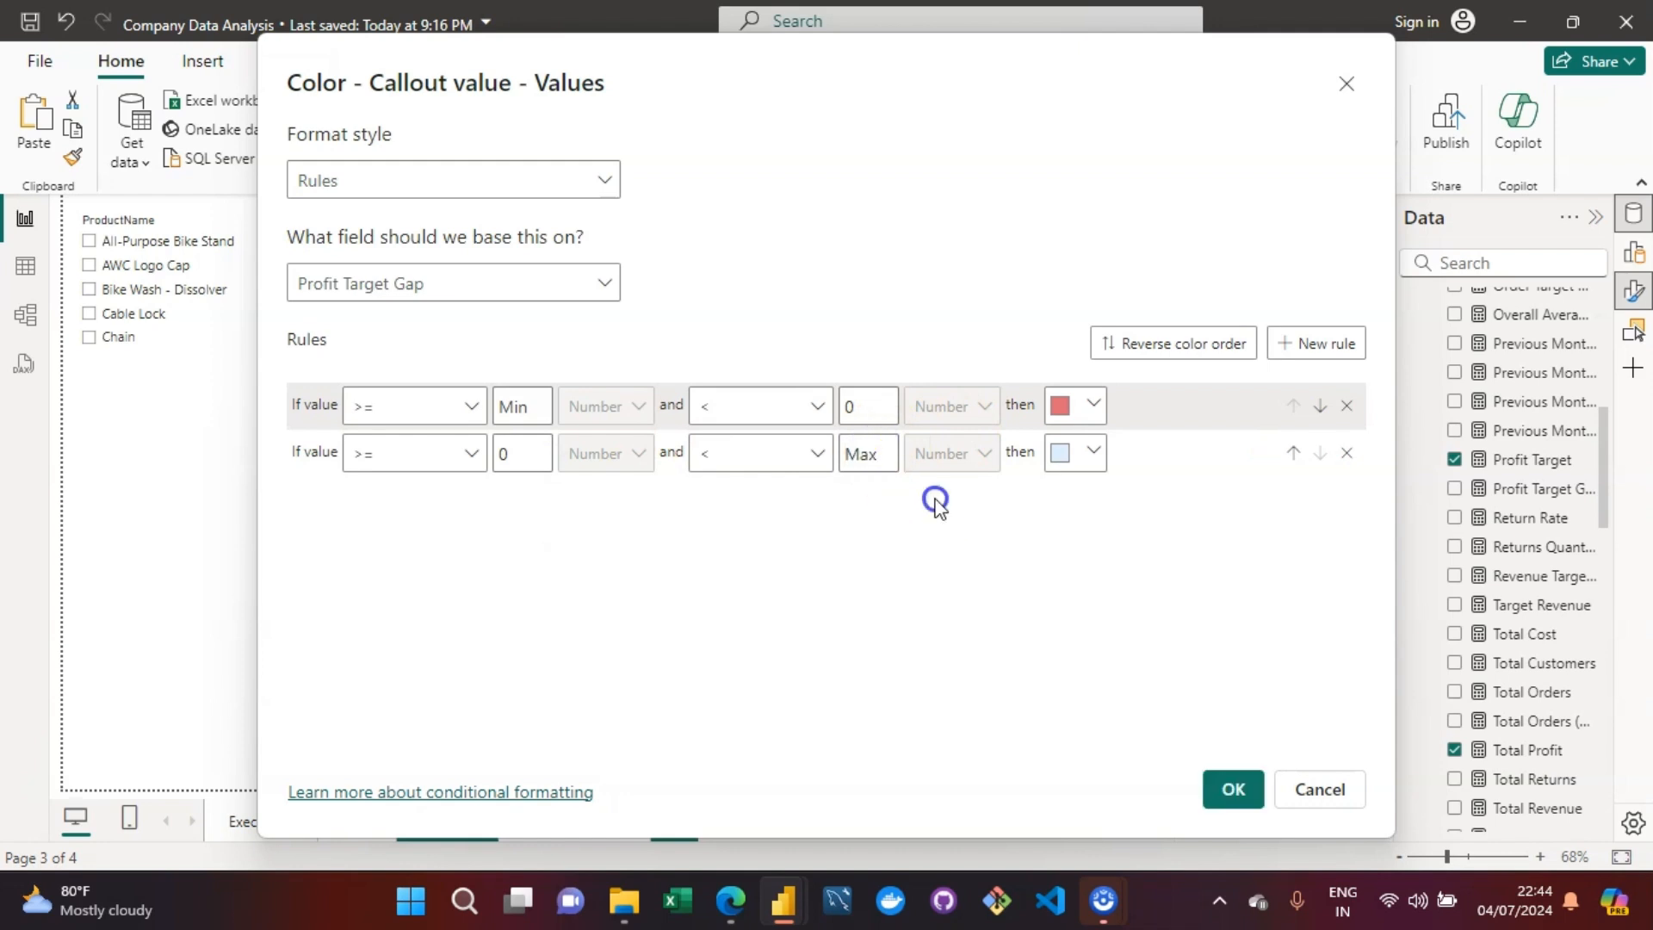
Step: Assign dark gray to the profit rule for values from 0 to Max and apply the conditional formatting
click(551, 449)
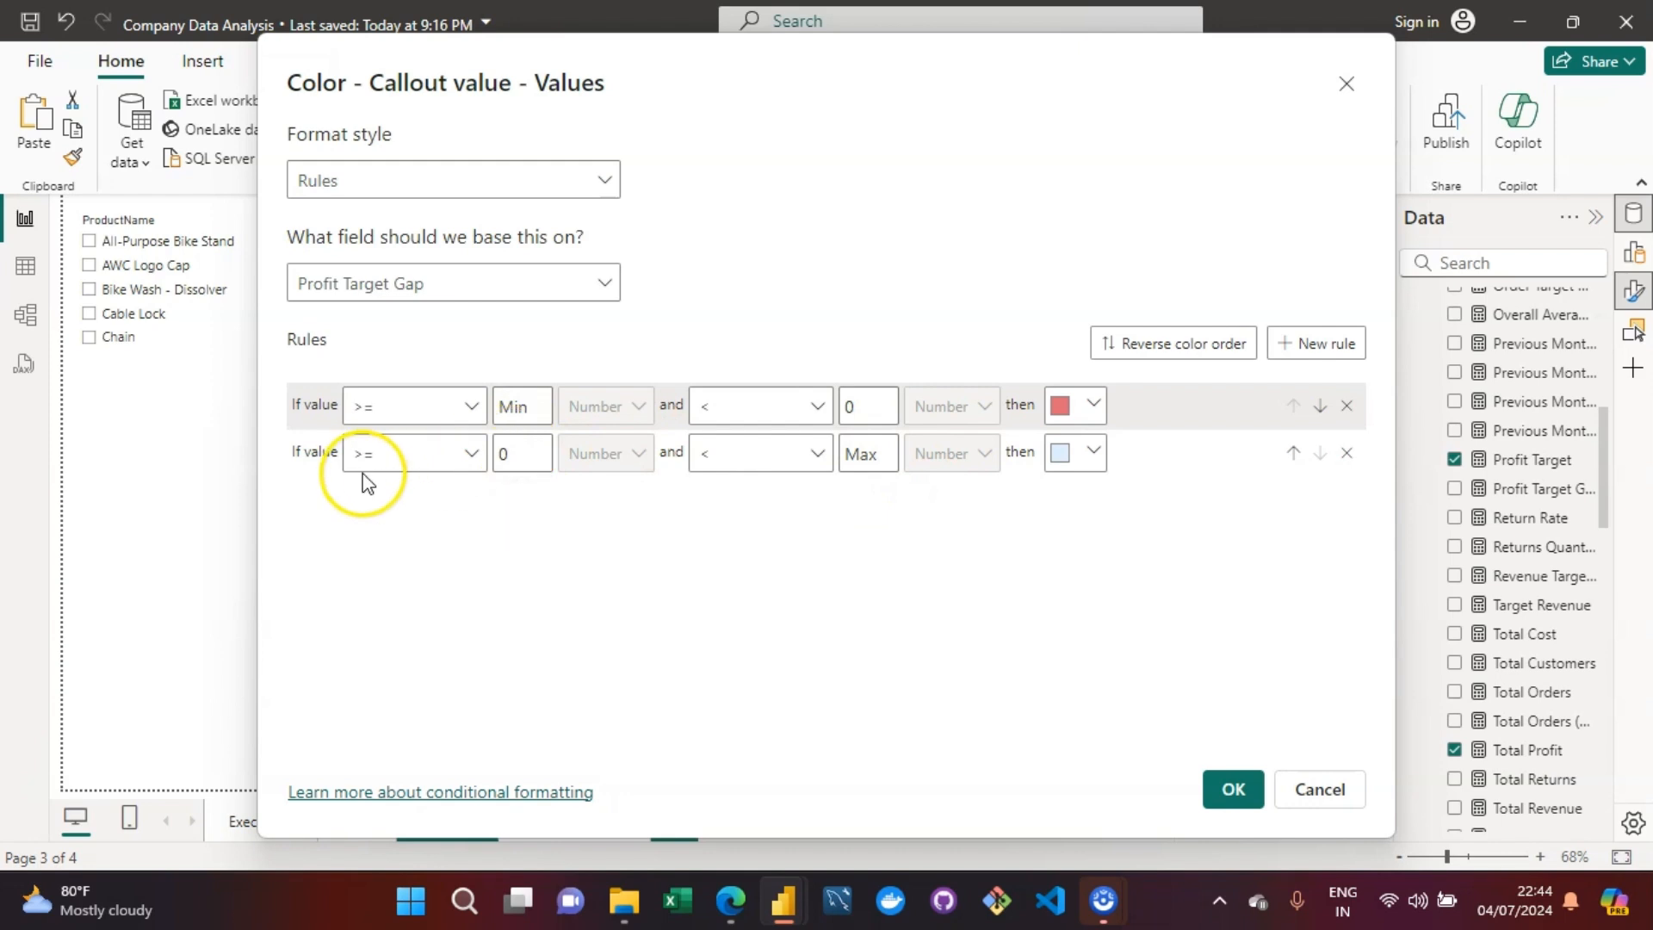
click(510, 444)
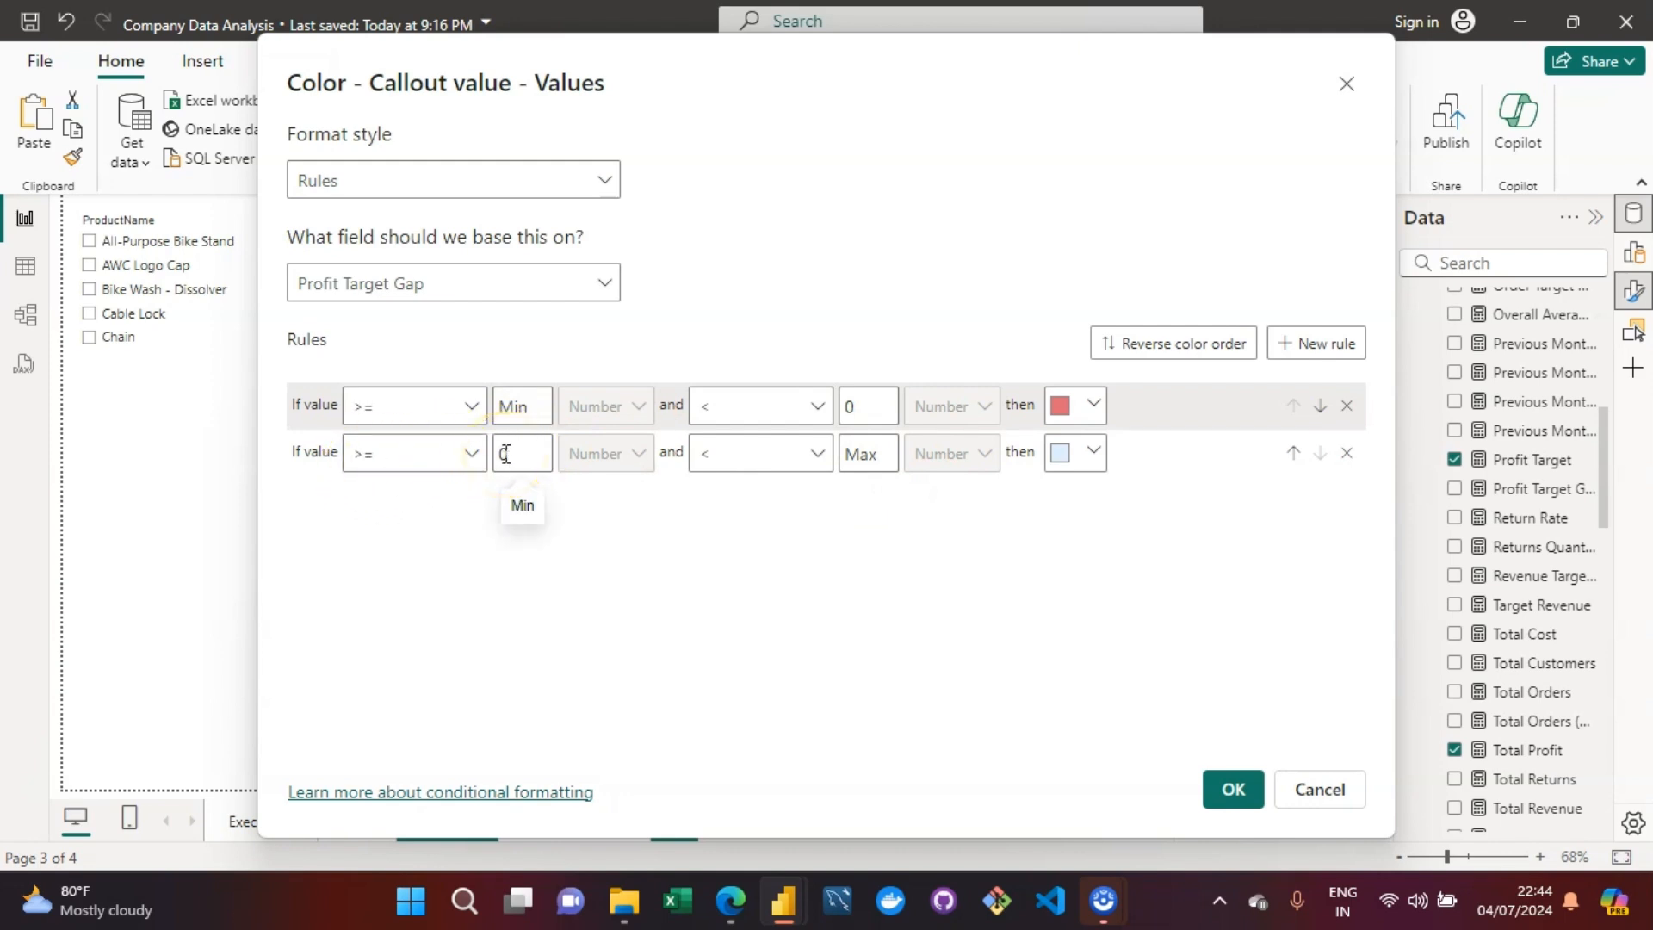
click(761, 420)
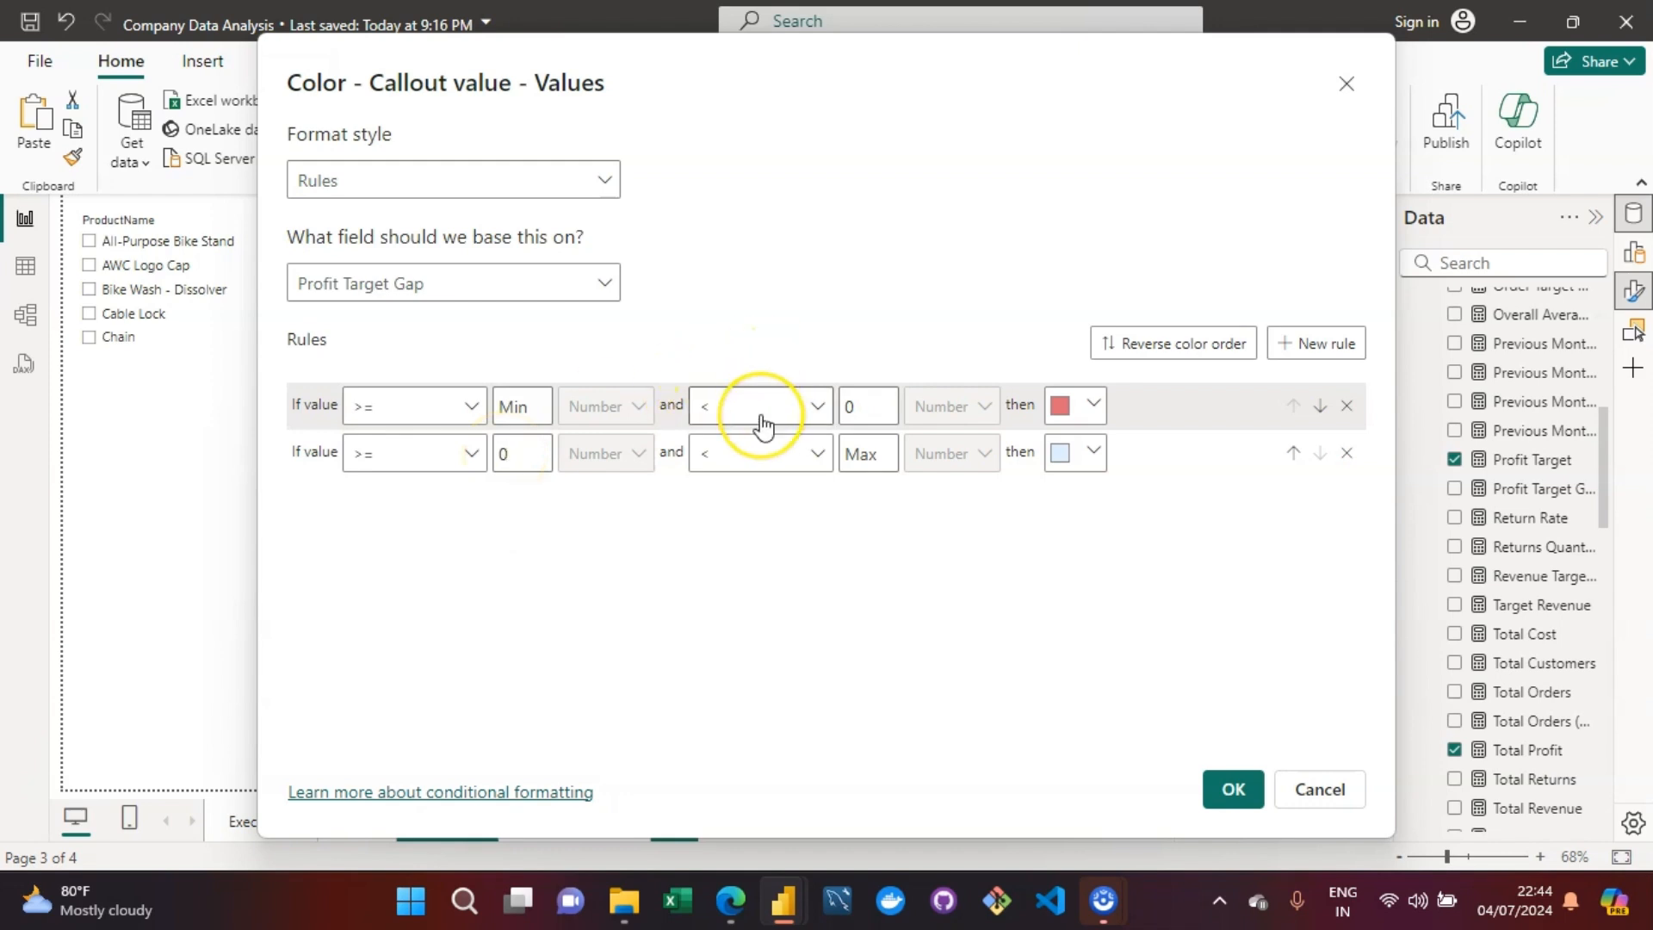
click(794, 297)
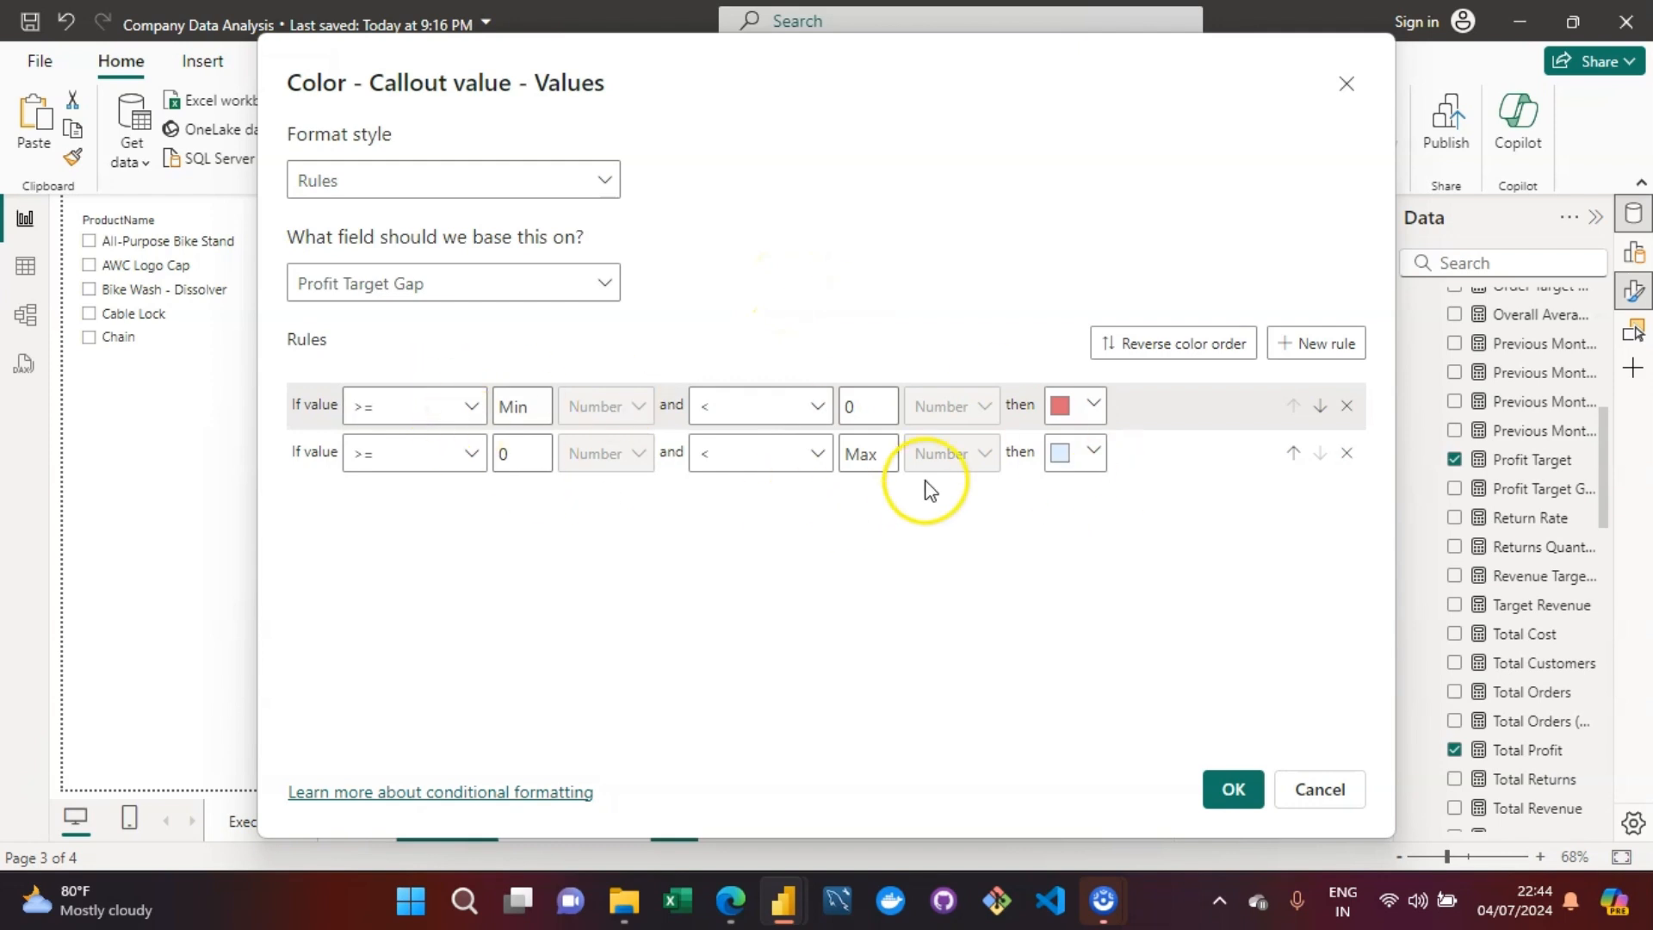
click(1069, 457)
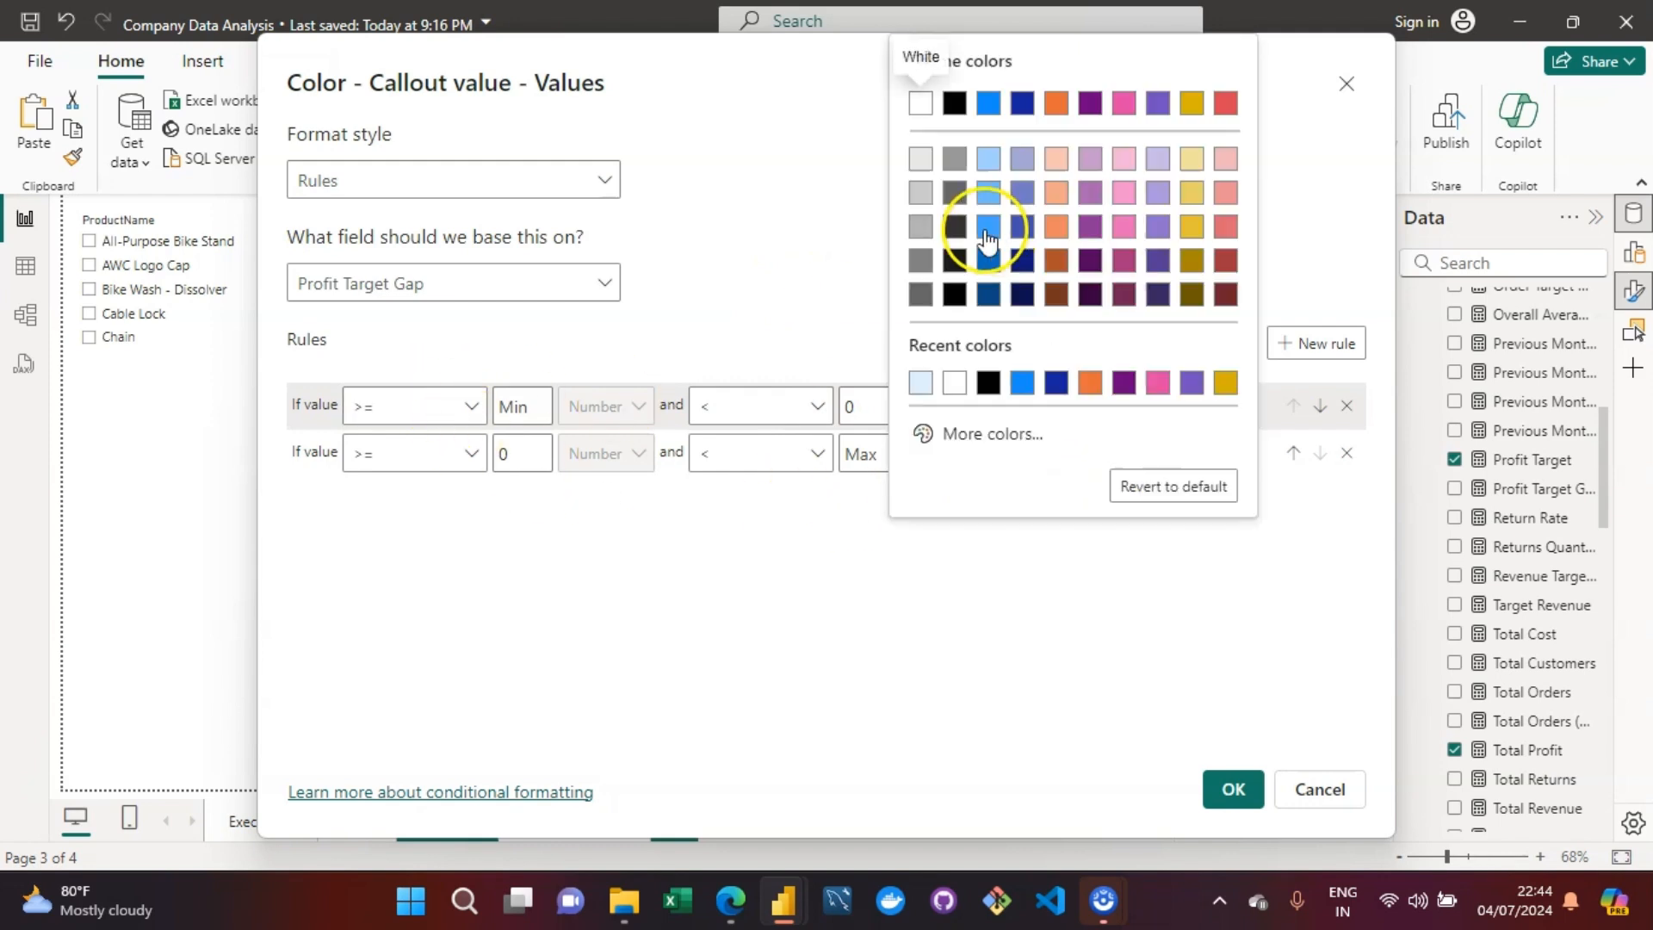
click(956, 223)
click(1216, 772)
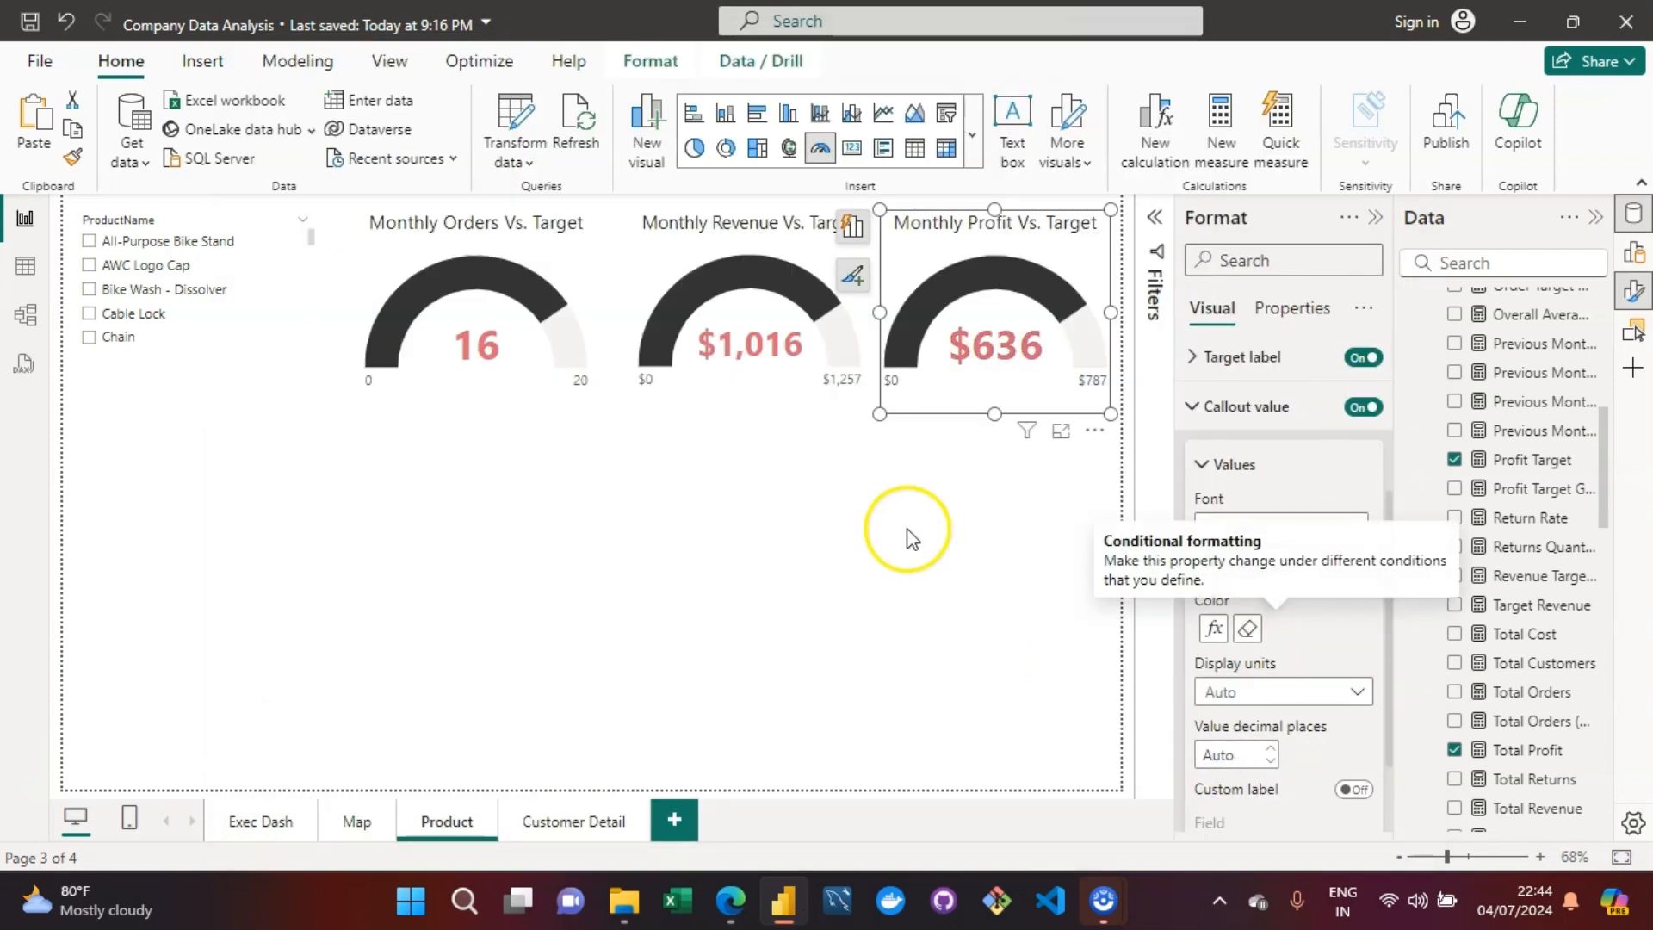
Step: Switch the ProductName slicer selection to Classic Vest, L to check the gauge callout colors
click(913, 538)
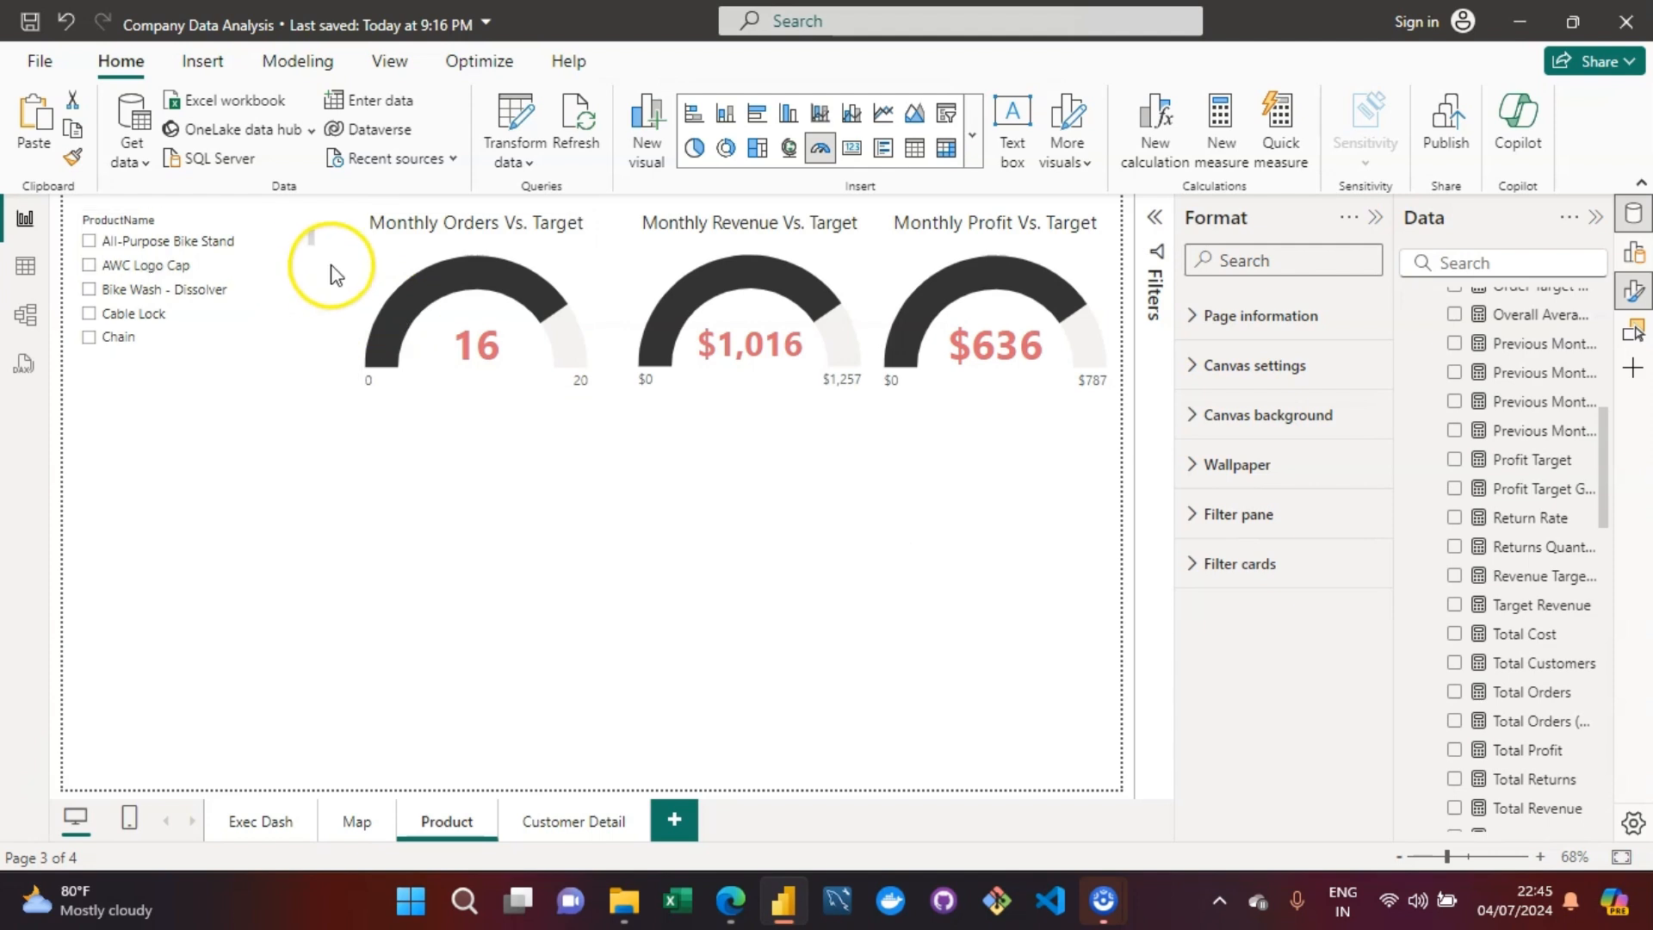
click(312, 245)
scroll(312, 244, down, 2)
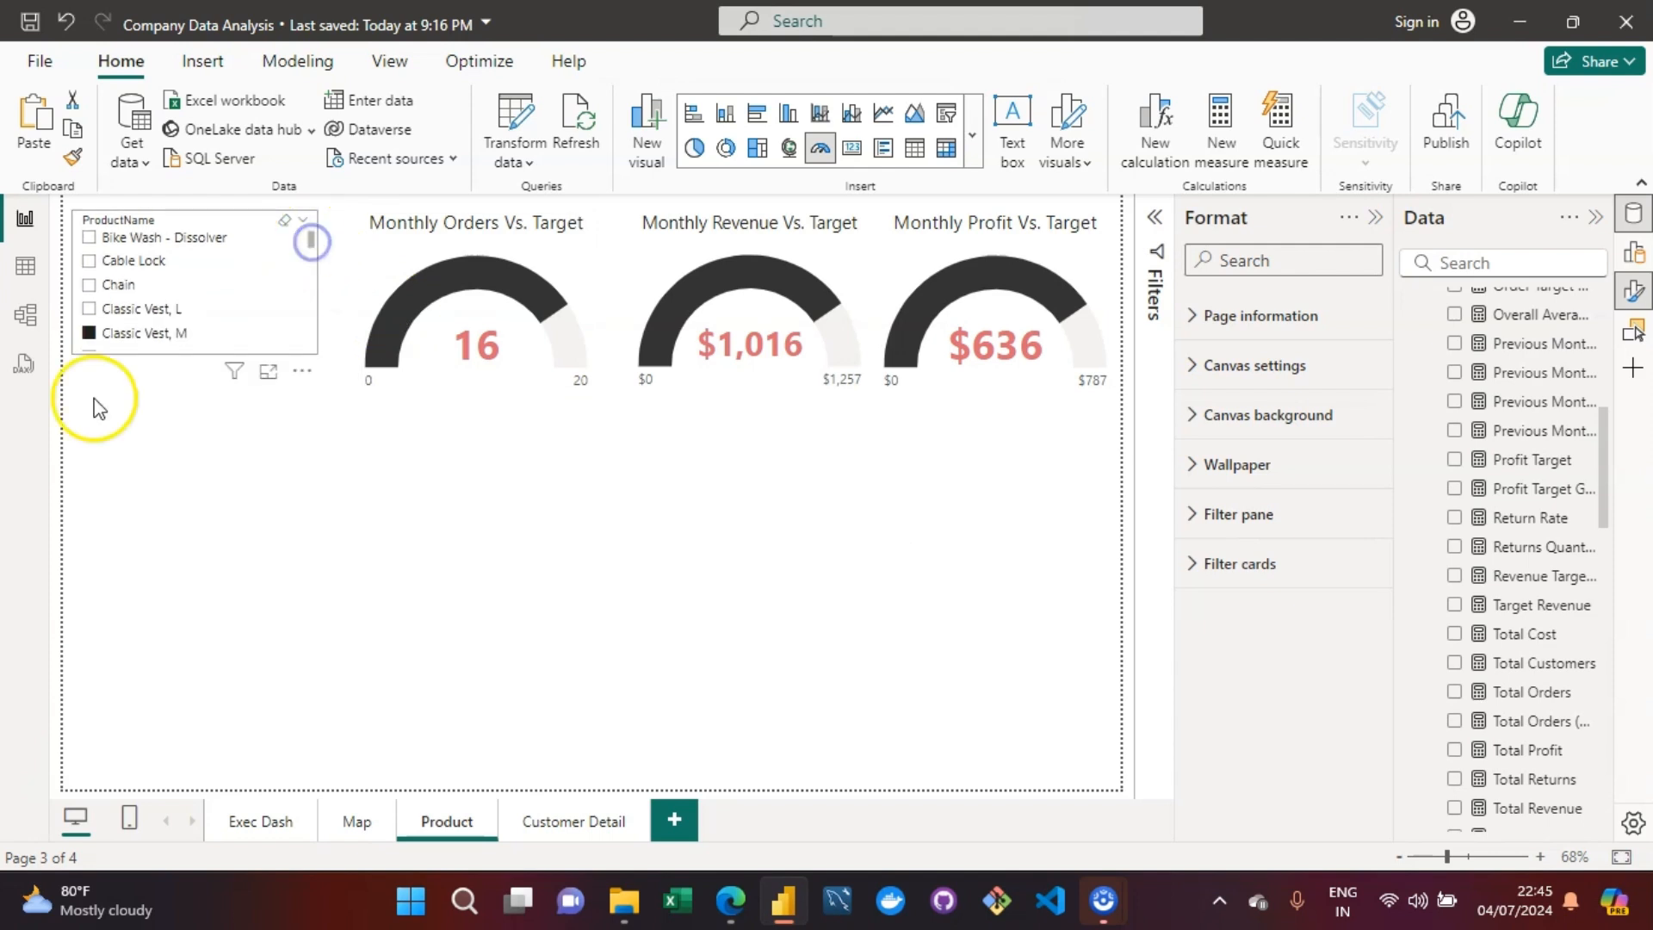
click(89, 330)
click(97, 312)
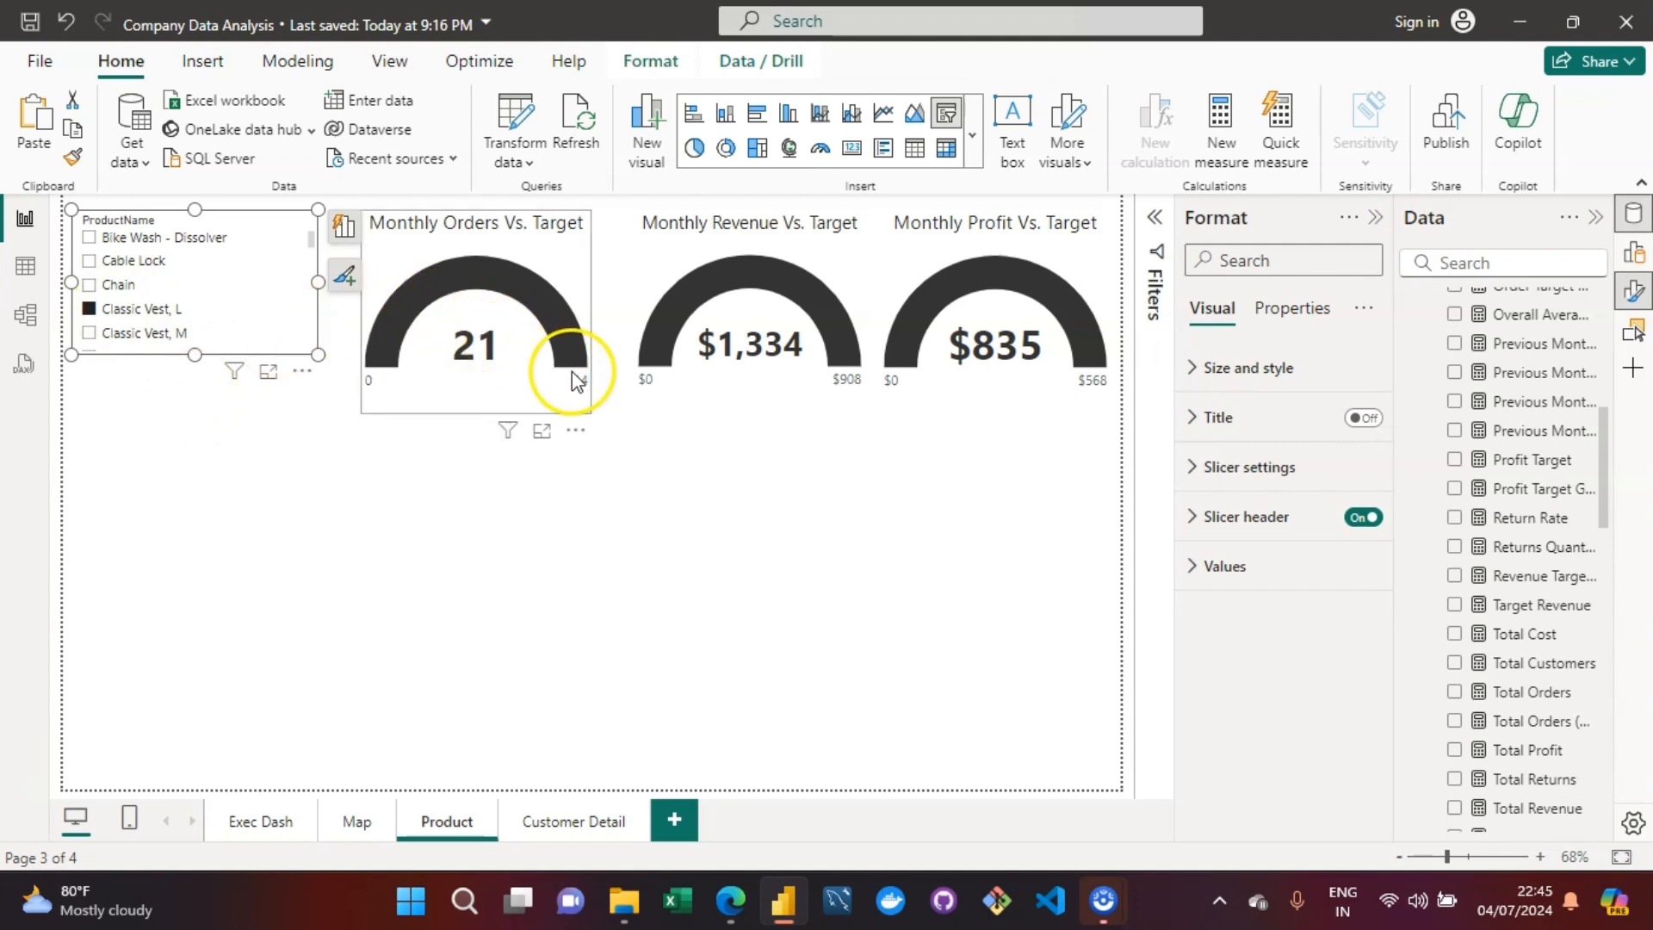
mouse_move(574, 388)
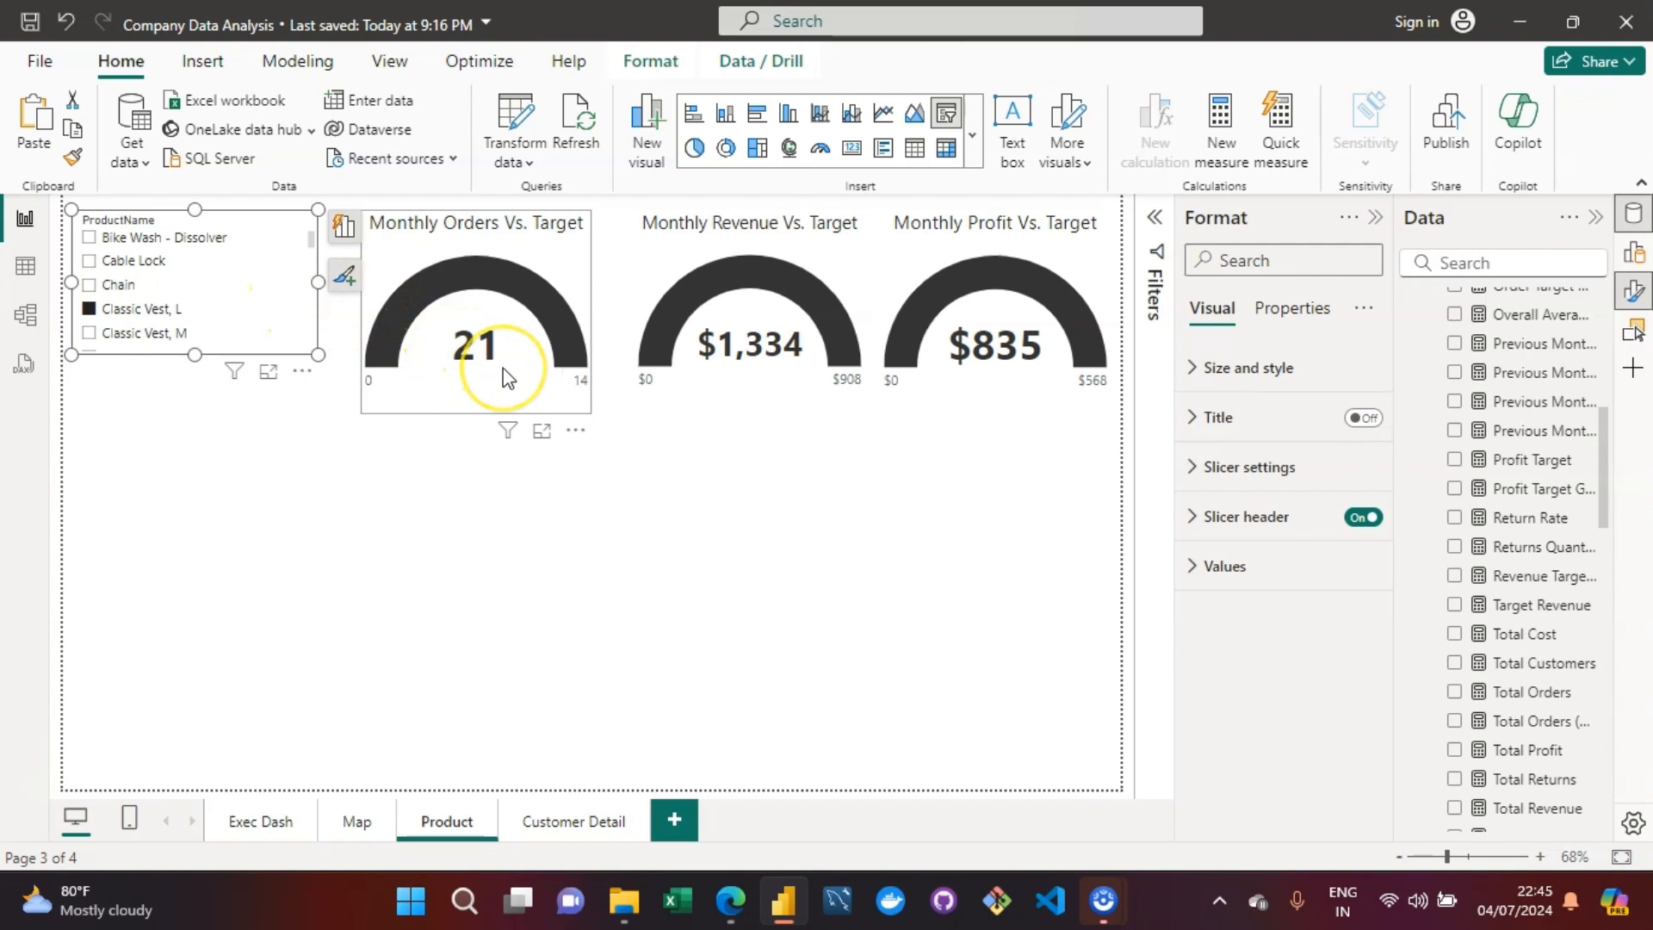
Step: Switch the ProductName slicer to Classic Vest, M to check the gauge callout colors, and collapse the formatting options
click(89, 335)
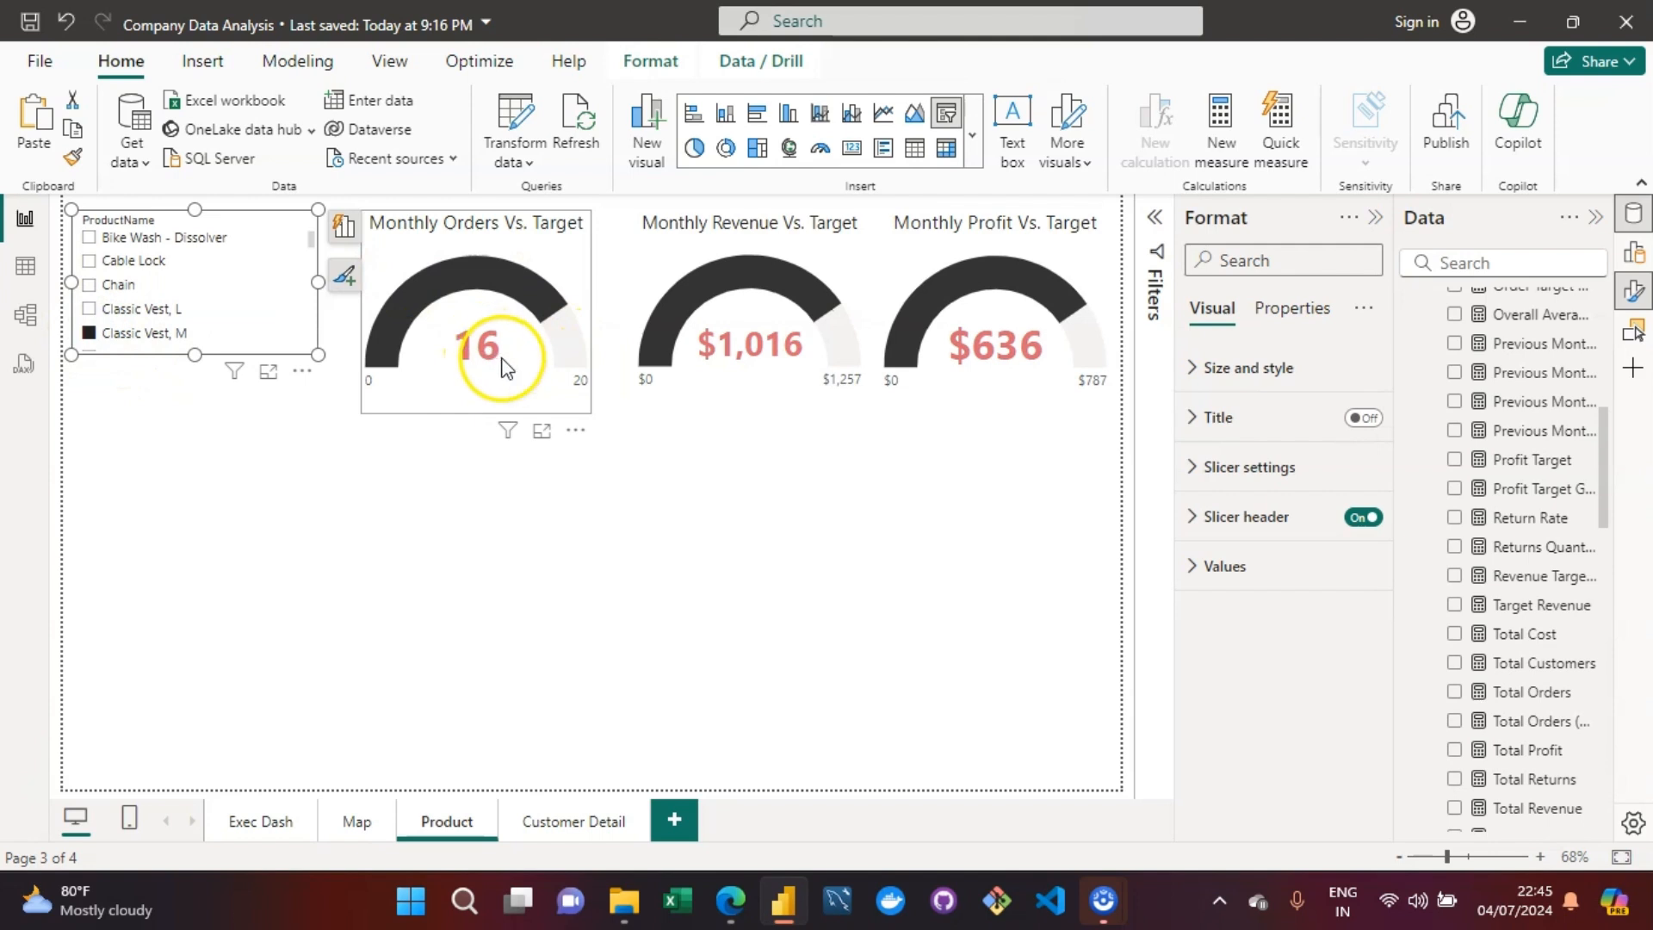
click(661, 558)
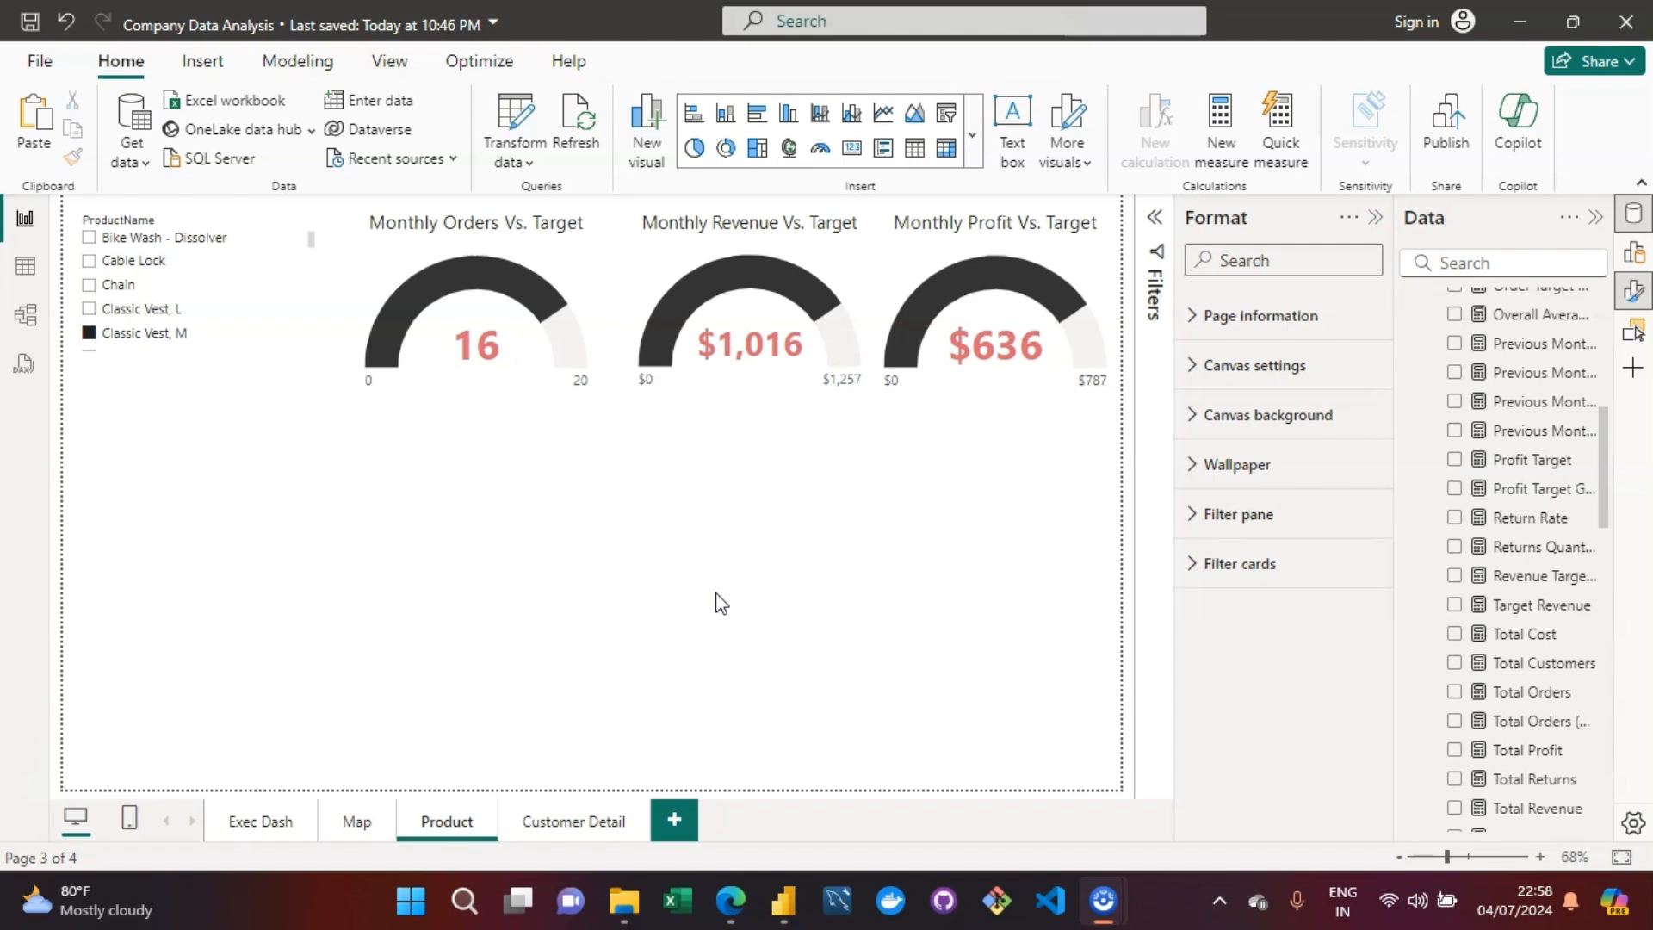
click(1376, 218)
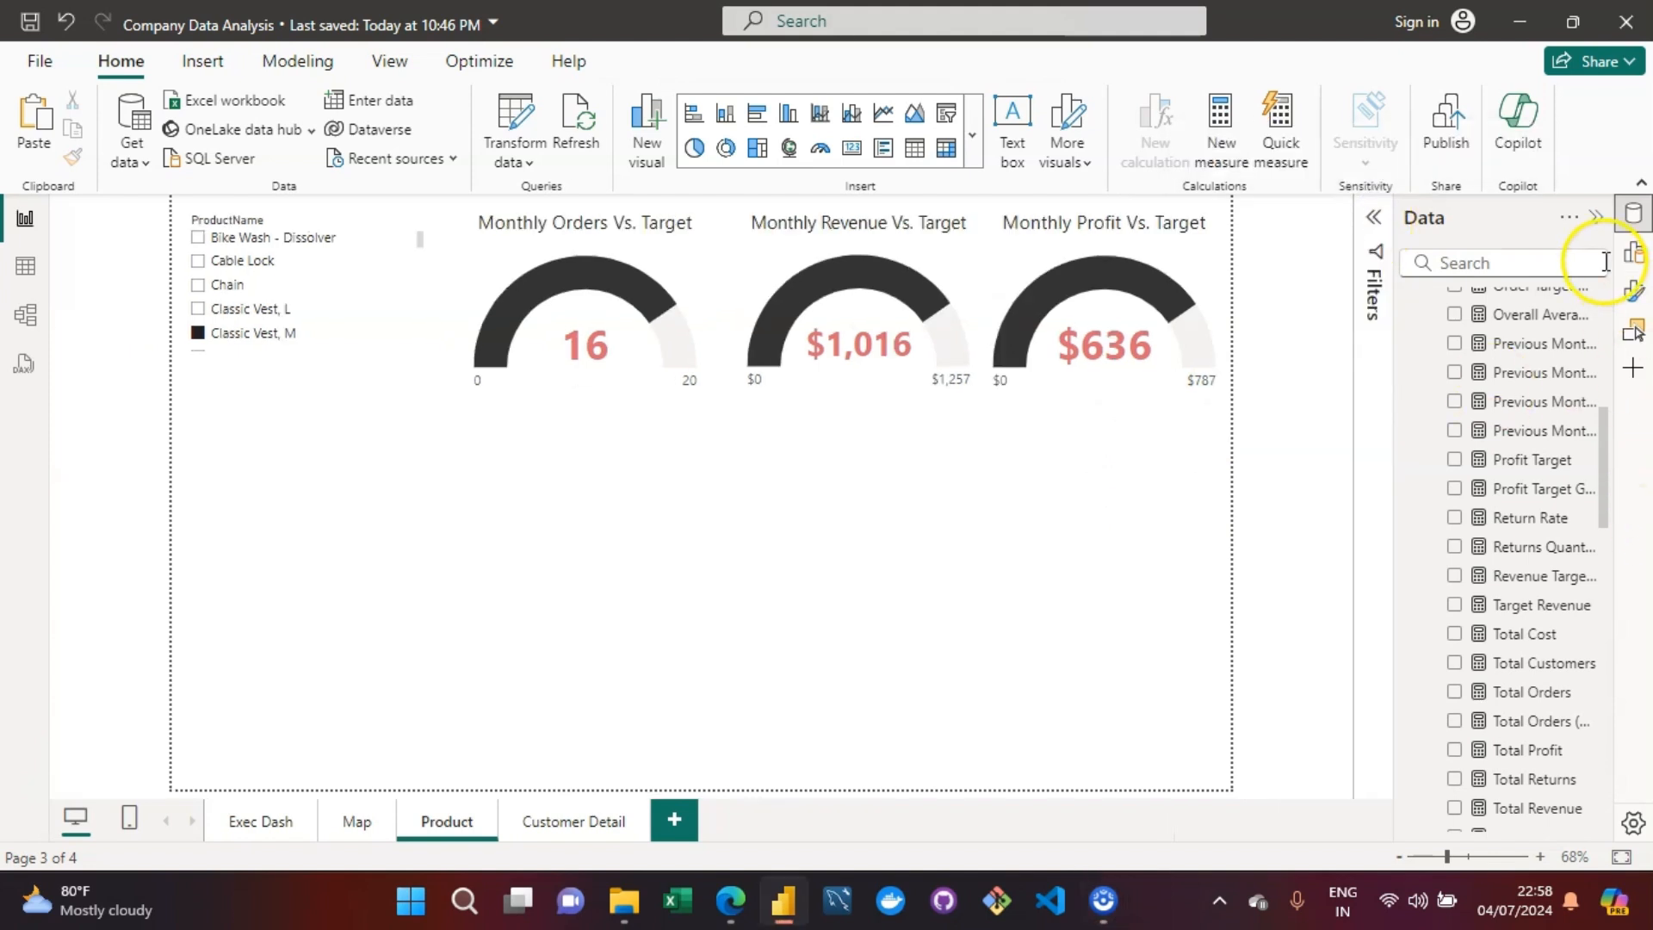
Step: Copy the Total Customers by Month line chart from the Customer Detail page and paste it onto the Product page
click(970, 142)
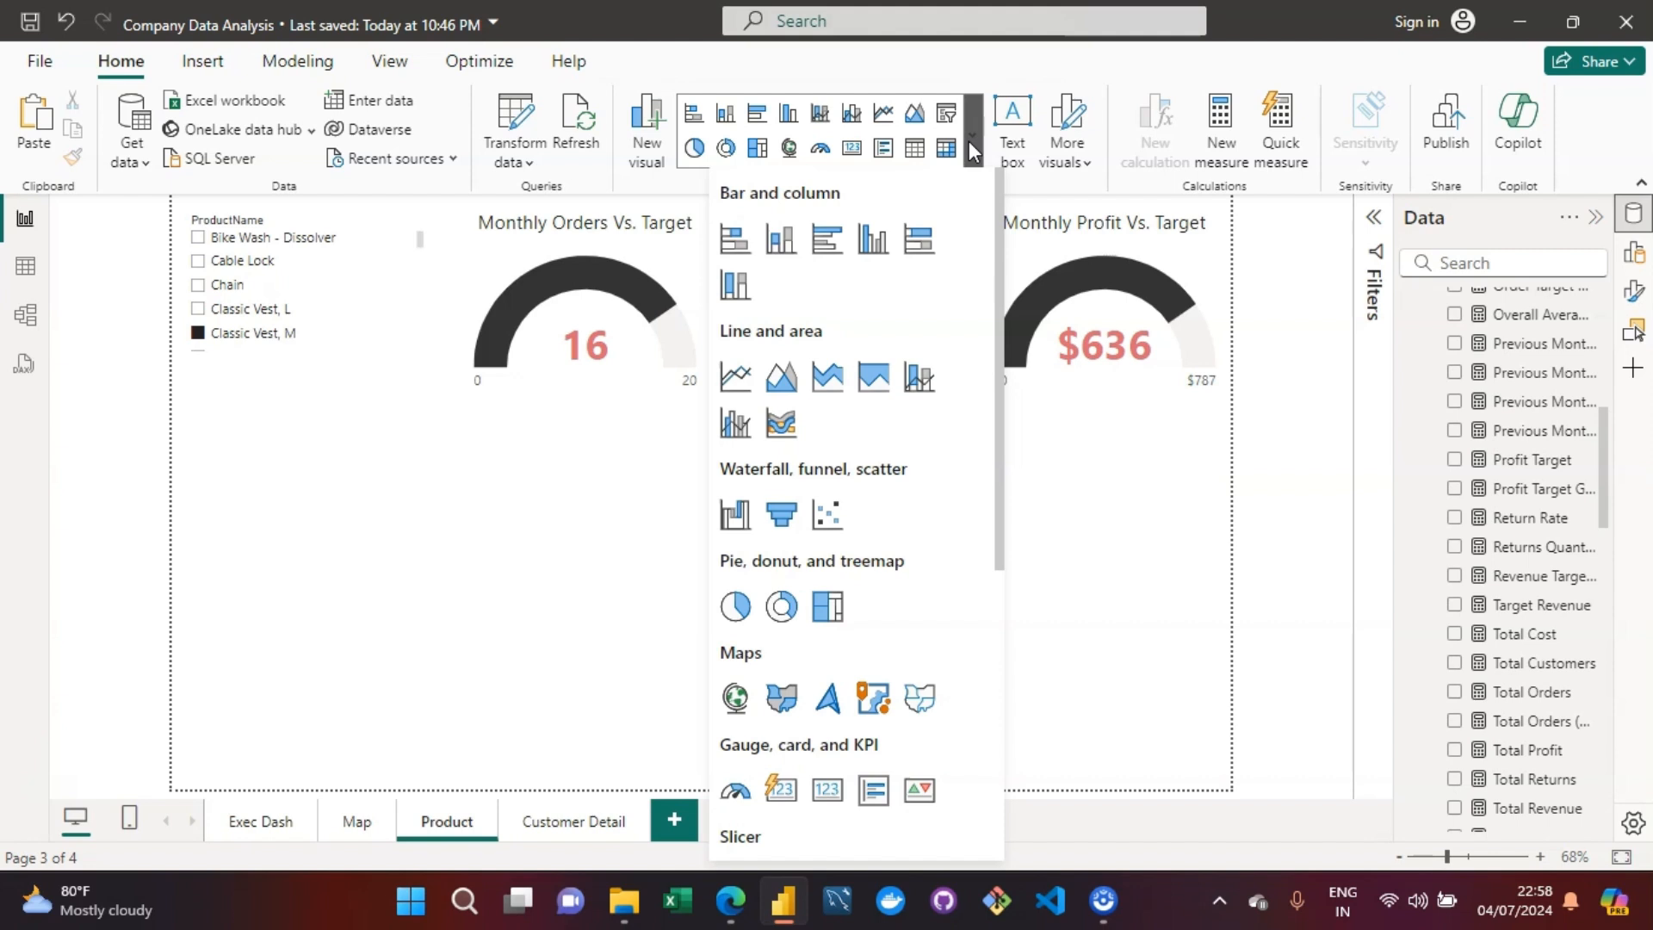
click(487, 529)
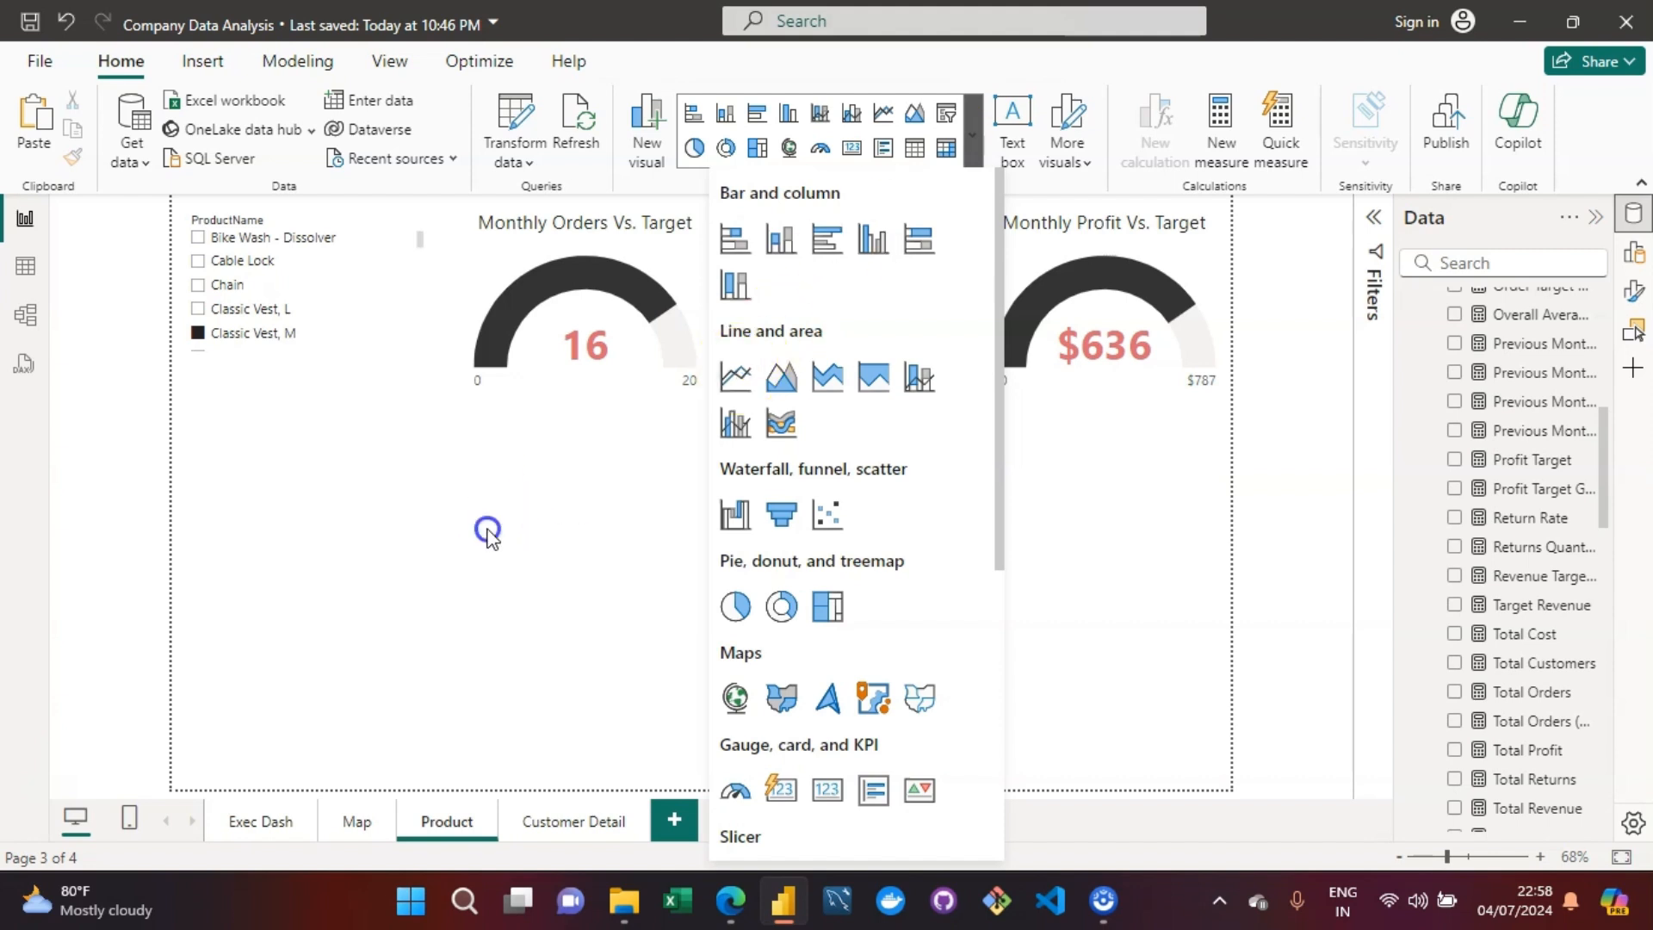
click(551, 830)
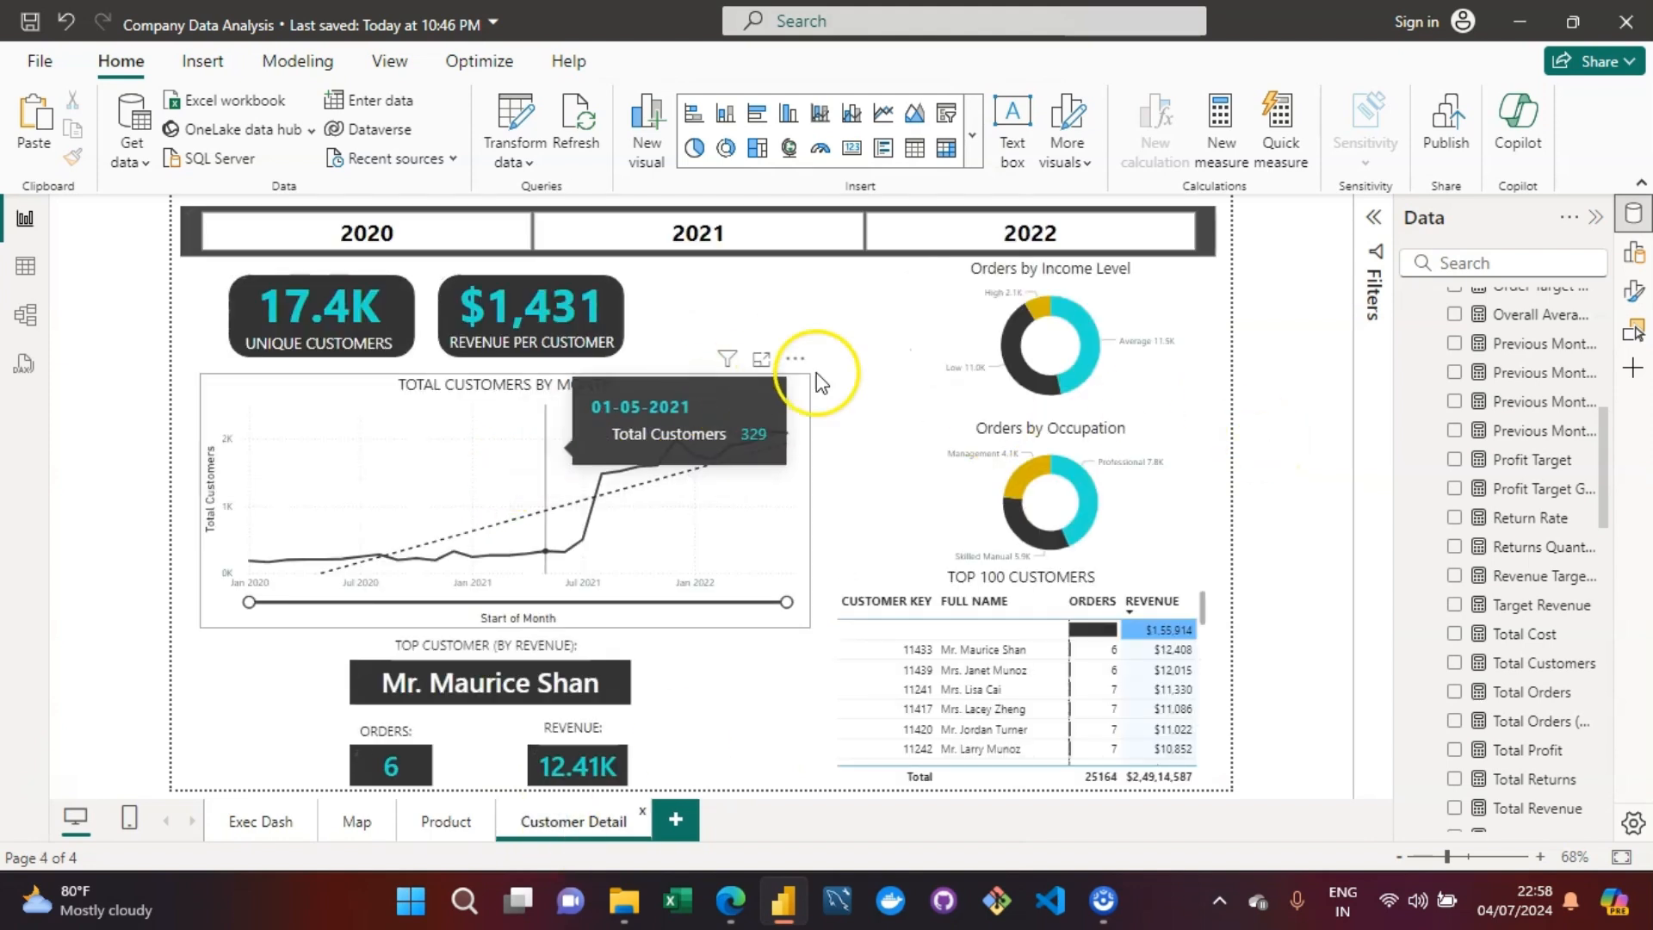
click(801, 544)
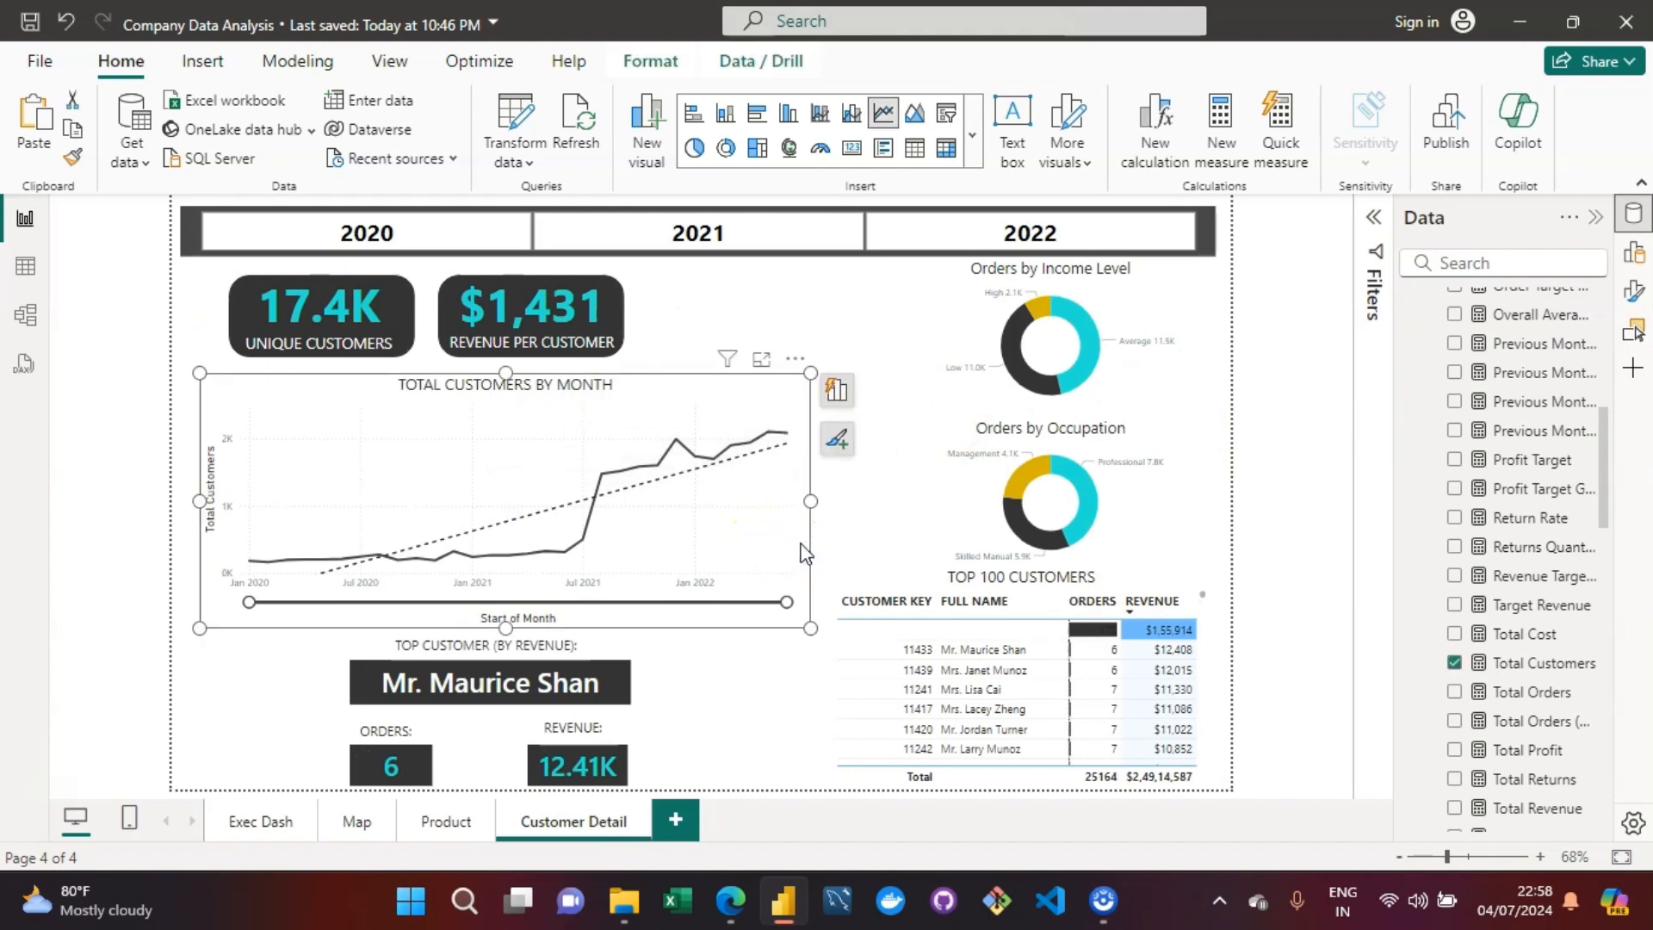
click(436, 829)
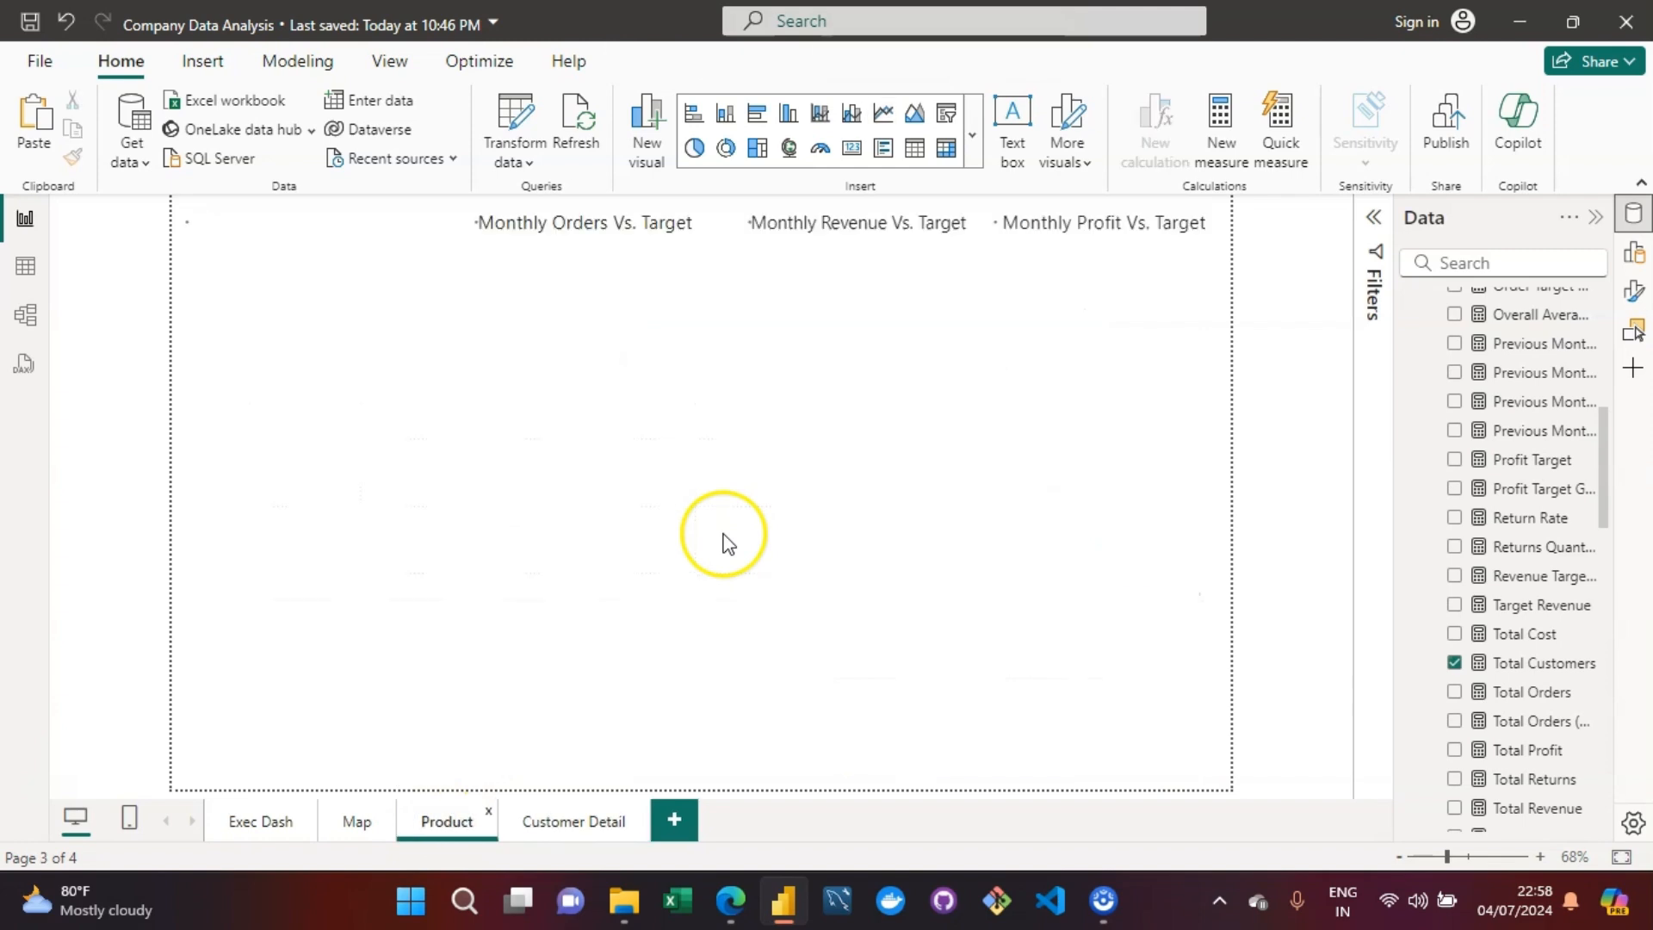
click(887, 491)
key(ctrl+v)
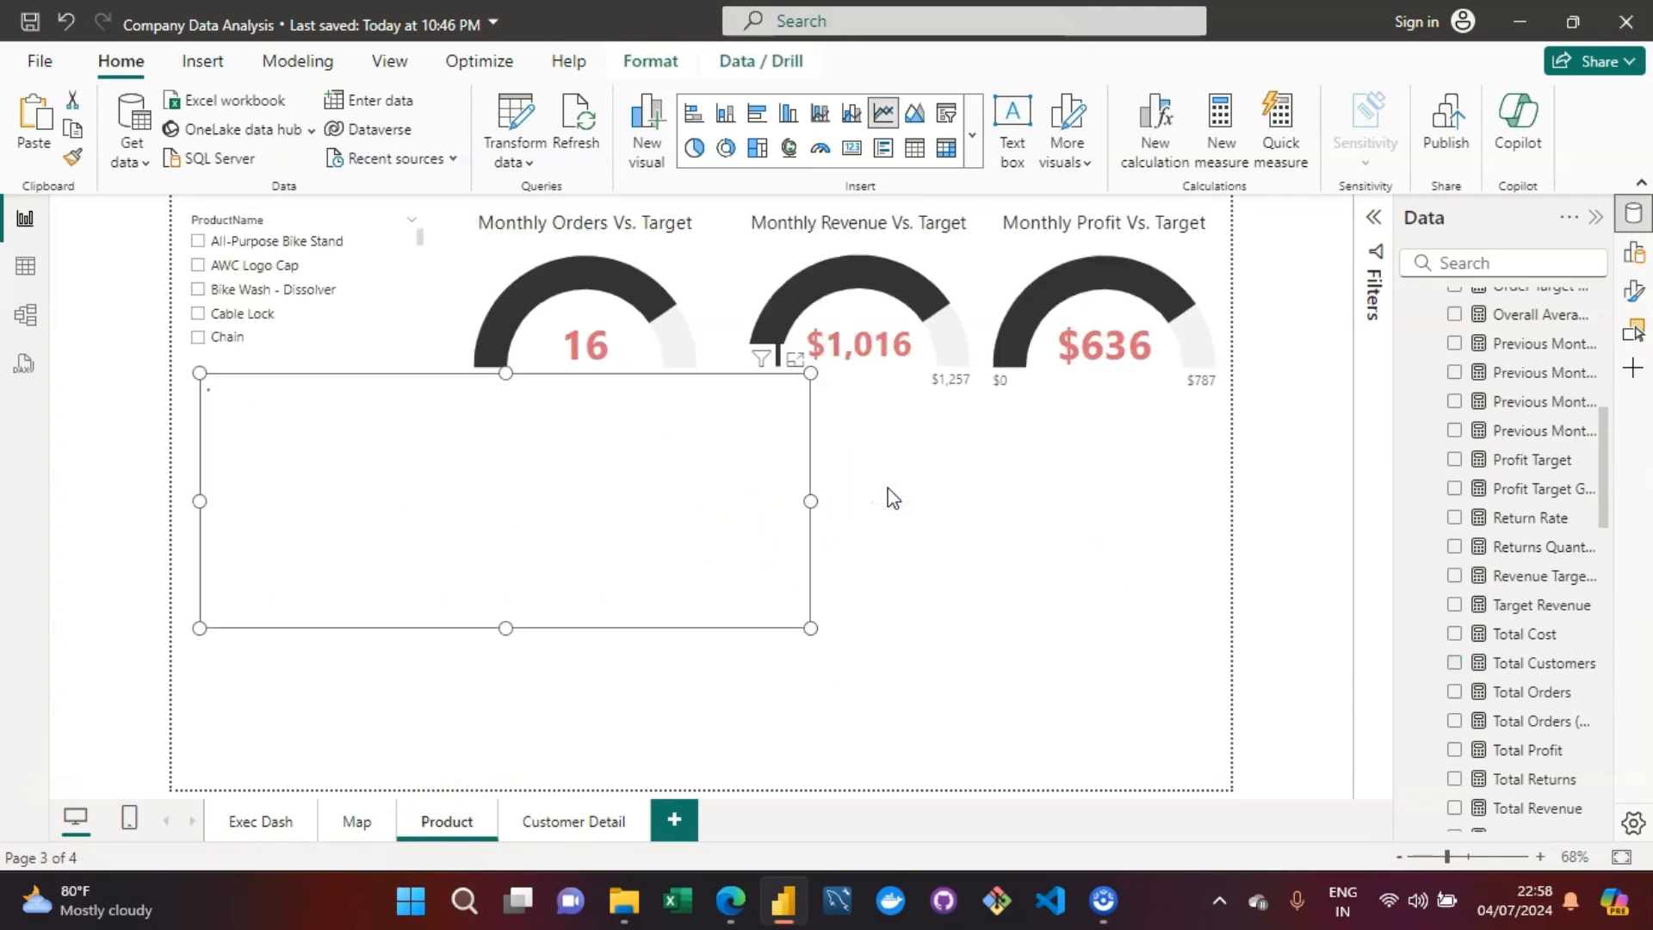
Step: Resize the pasted chart so it sits below the gauges and spans nearly the full width of the page
drag(500, 383, 502, 428)
mouse_move(508, 628)
mouse_down()
mouse_move(512, 674)
mouse_move(515, 642)
mouse_up()
drag(810, 538, 1227, 551)
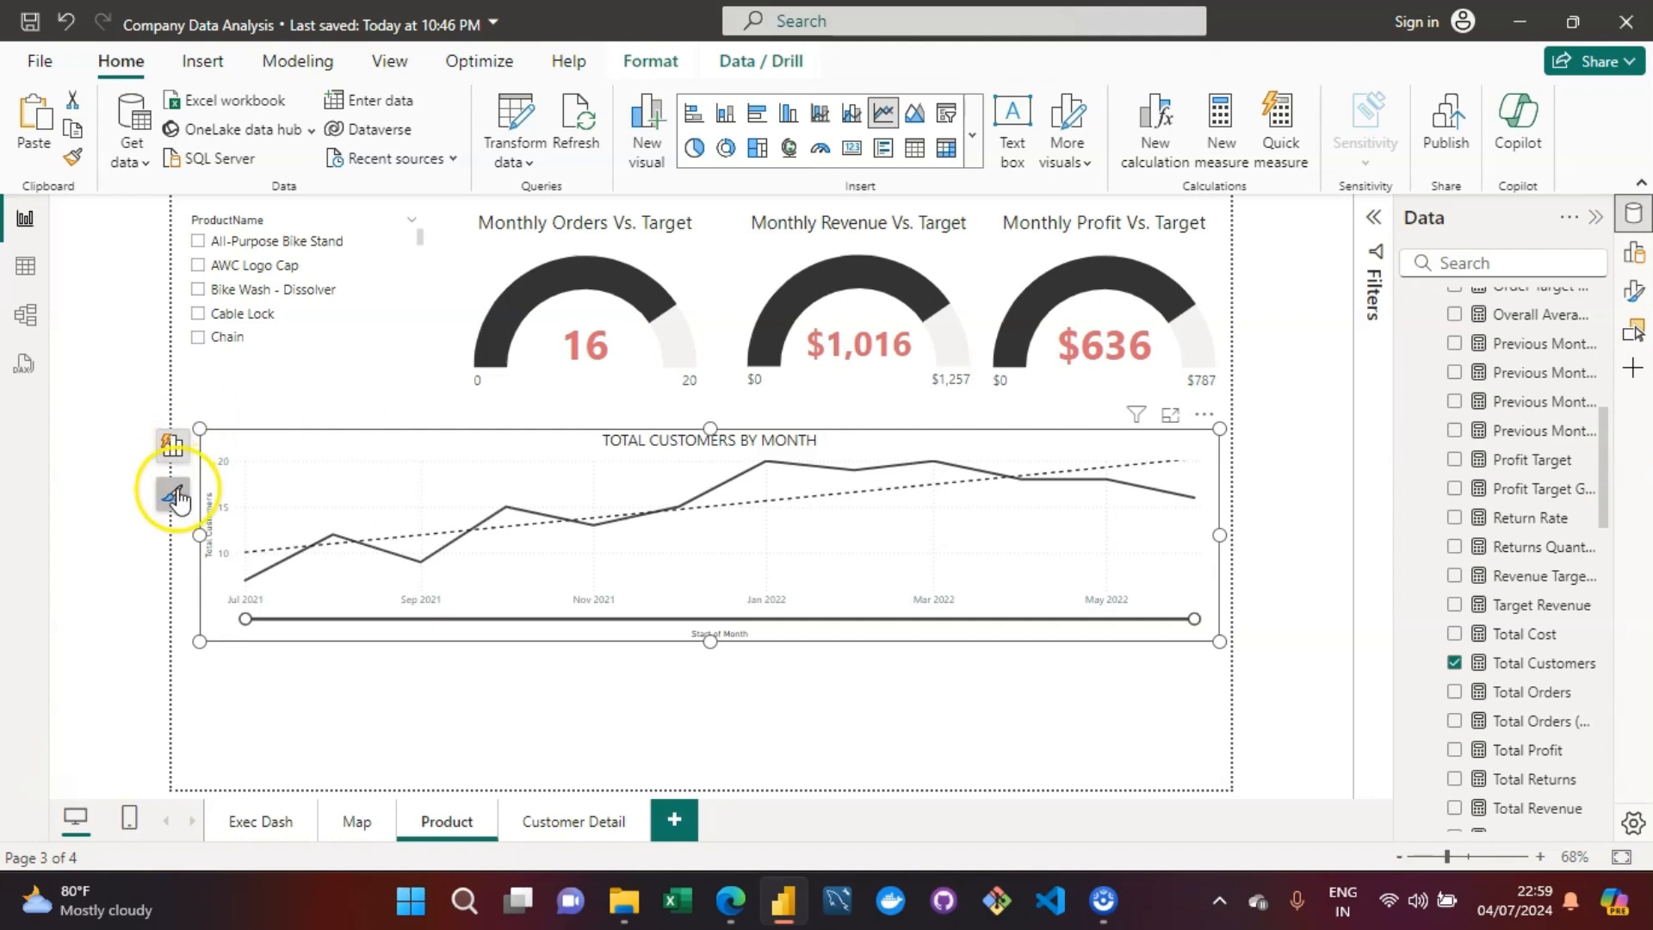
Step: Convert the pasted line chart to an area chart and remove its trend line
click(173, 446)
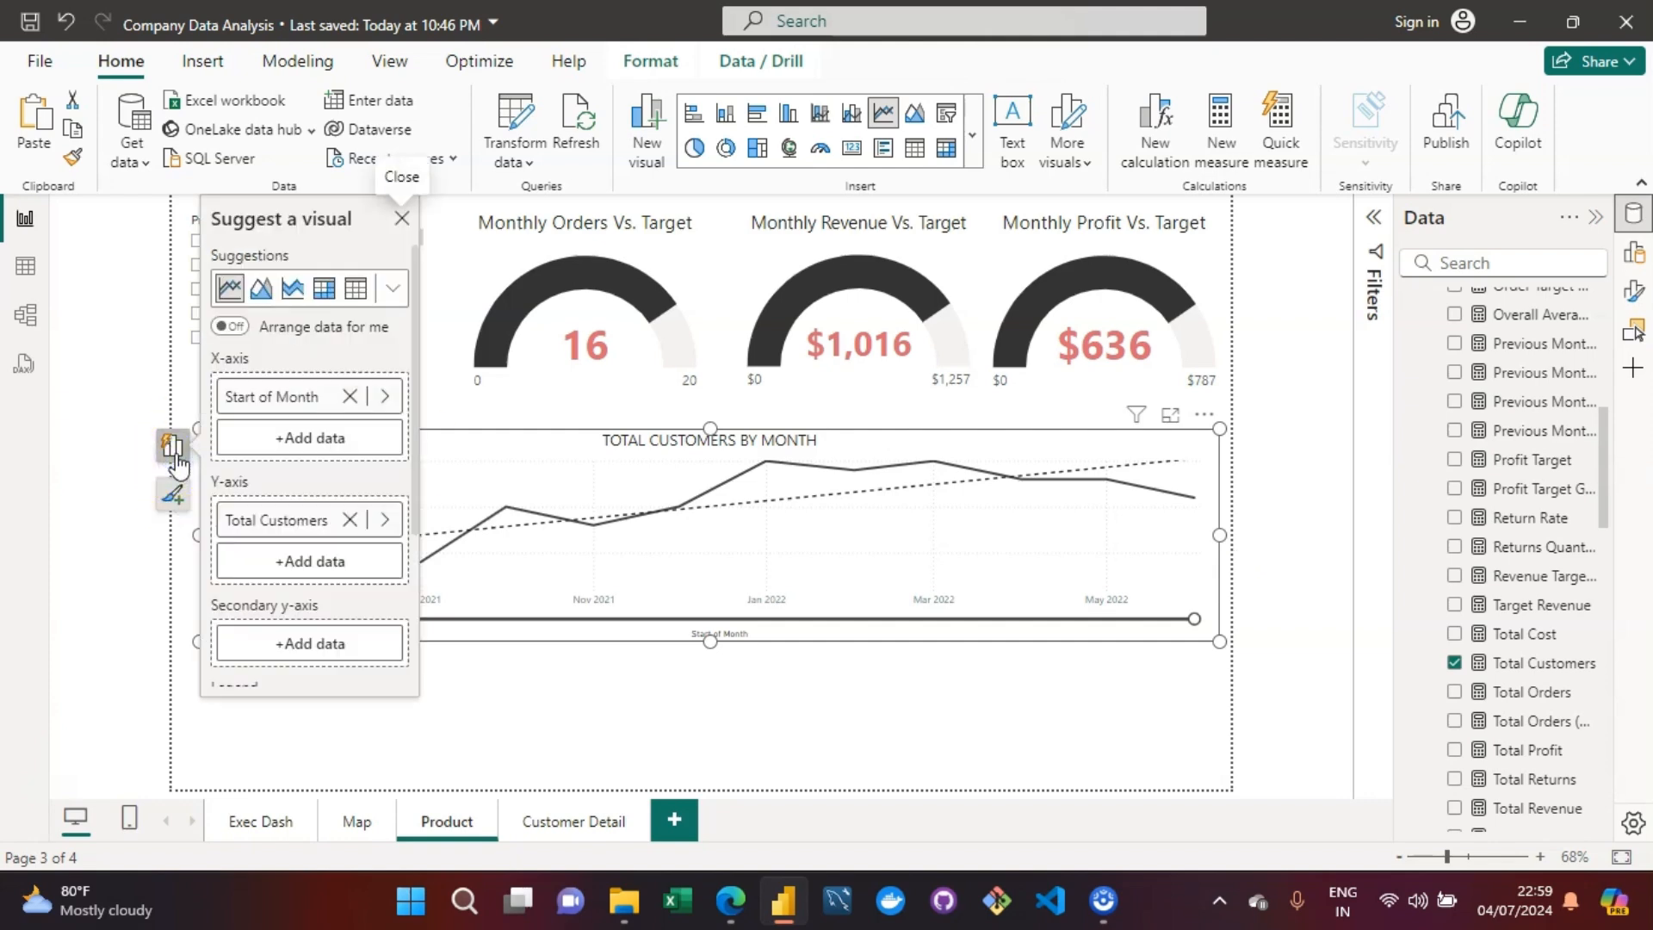
click(257, 291)
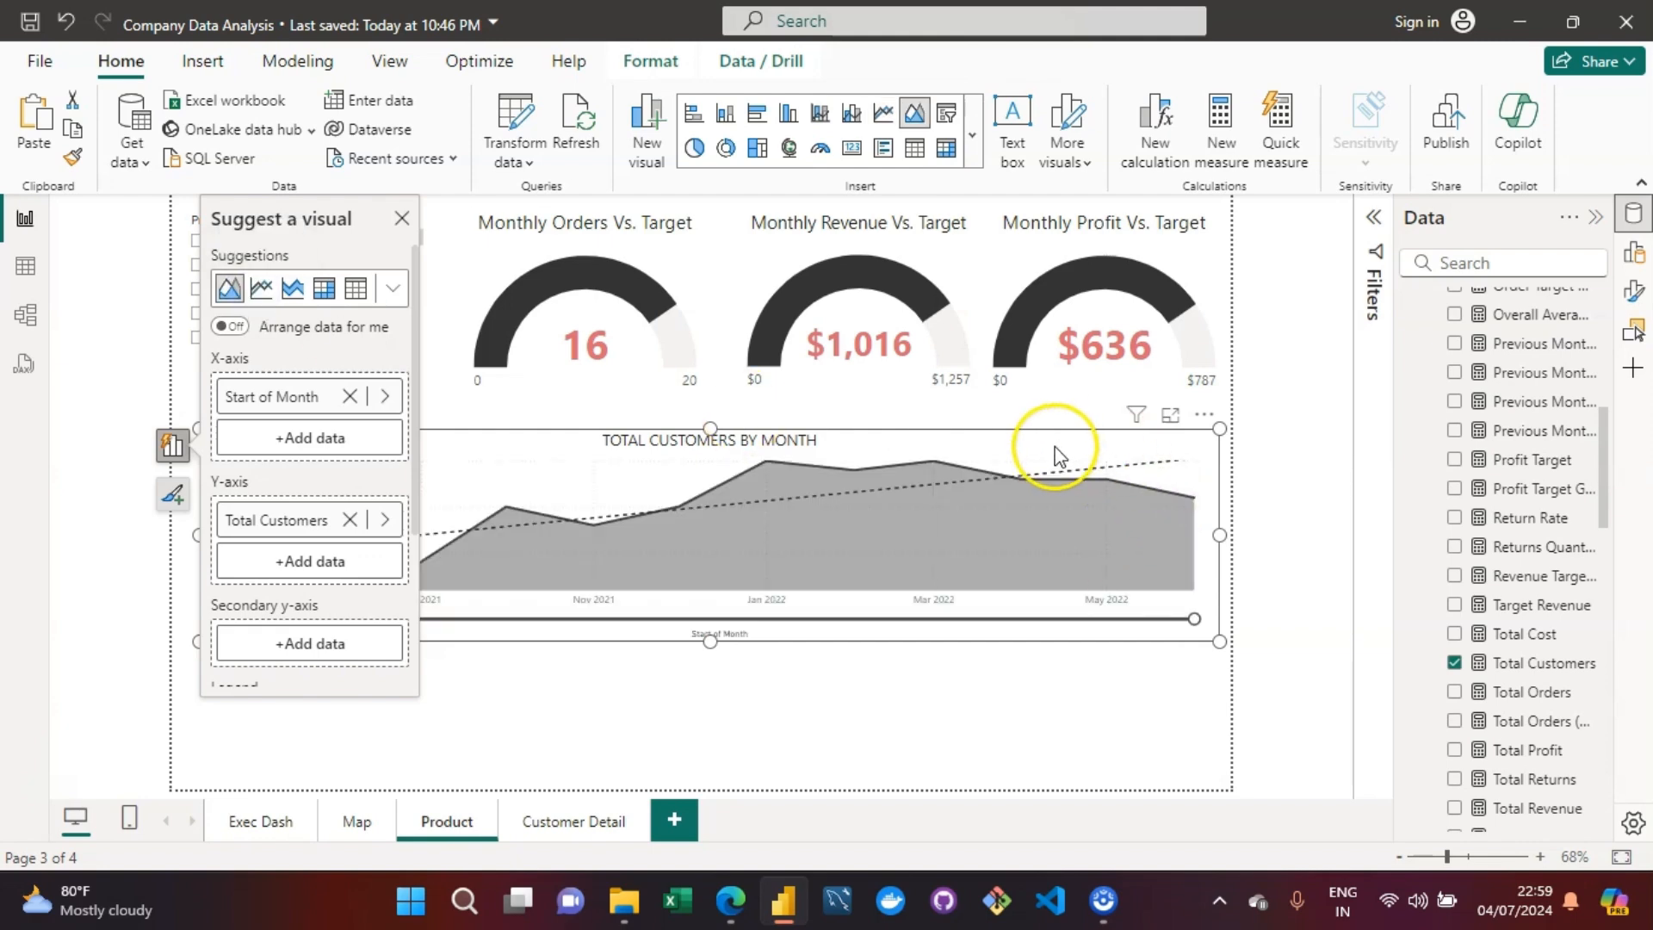
click(1055, 446)
click(747, 536)
click(970, 729)
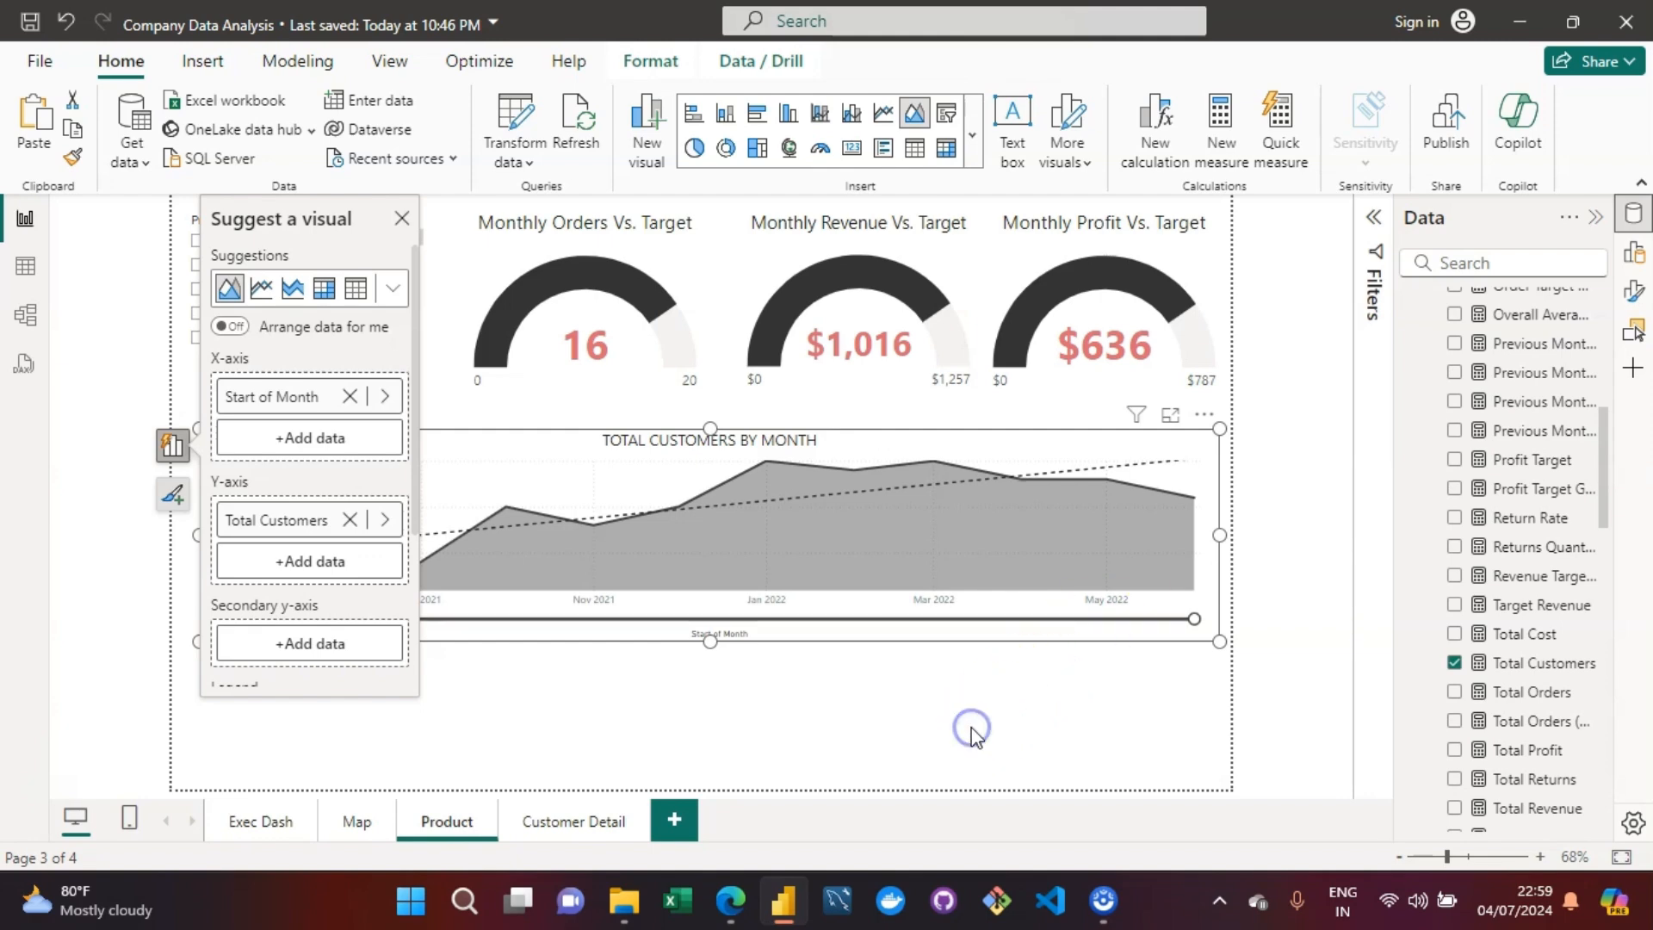
click(556, 466)
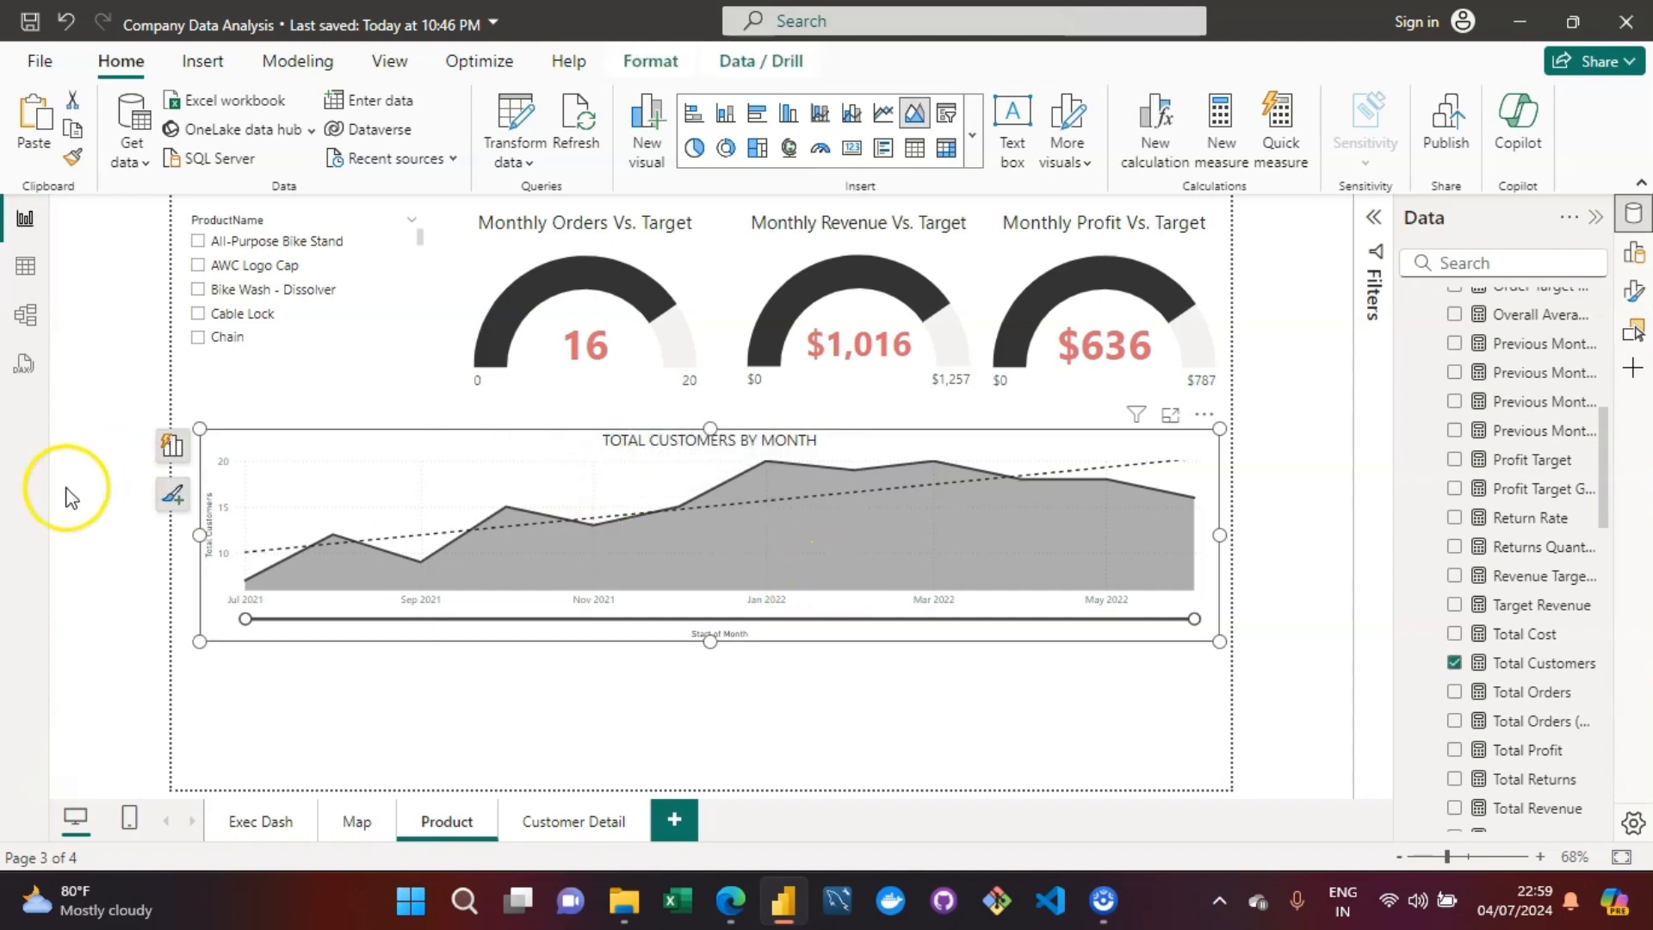
click(171, 492)
click(219, 571)
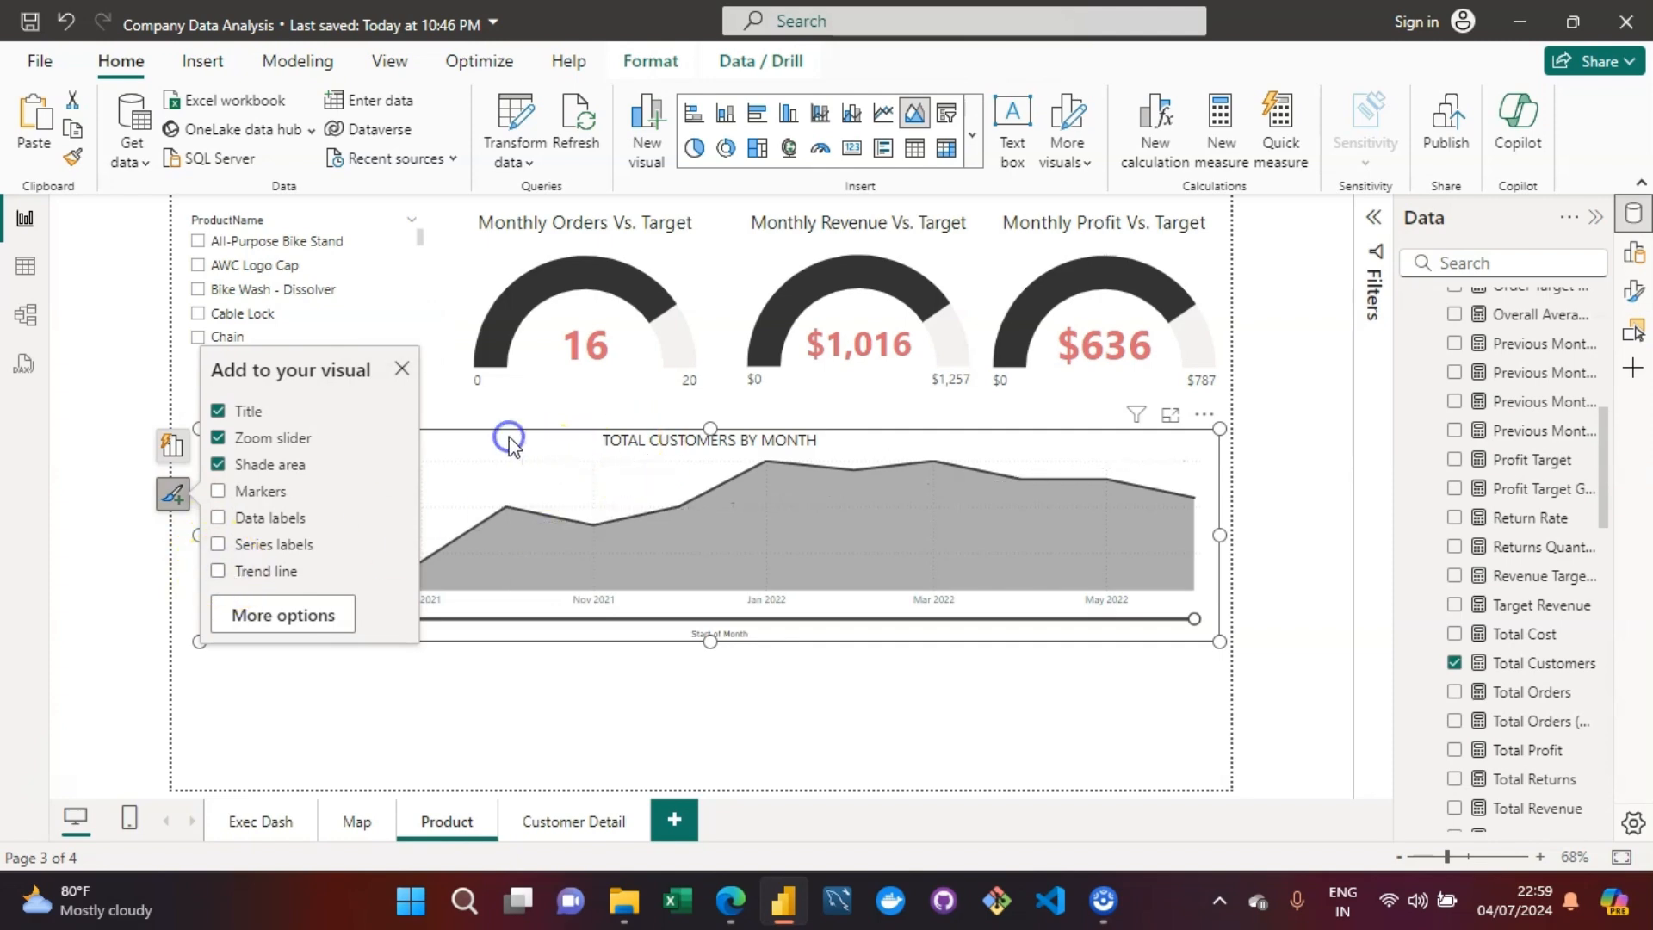
Step: Replace Total Customers with the Total Profit measure on the area chart's Y-axis
click(172, 446)
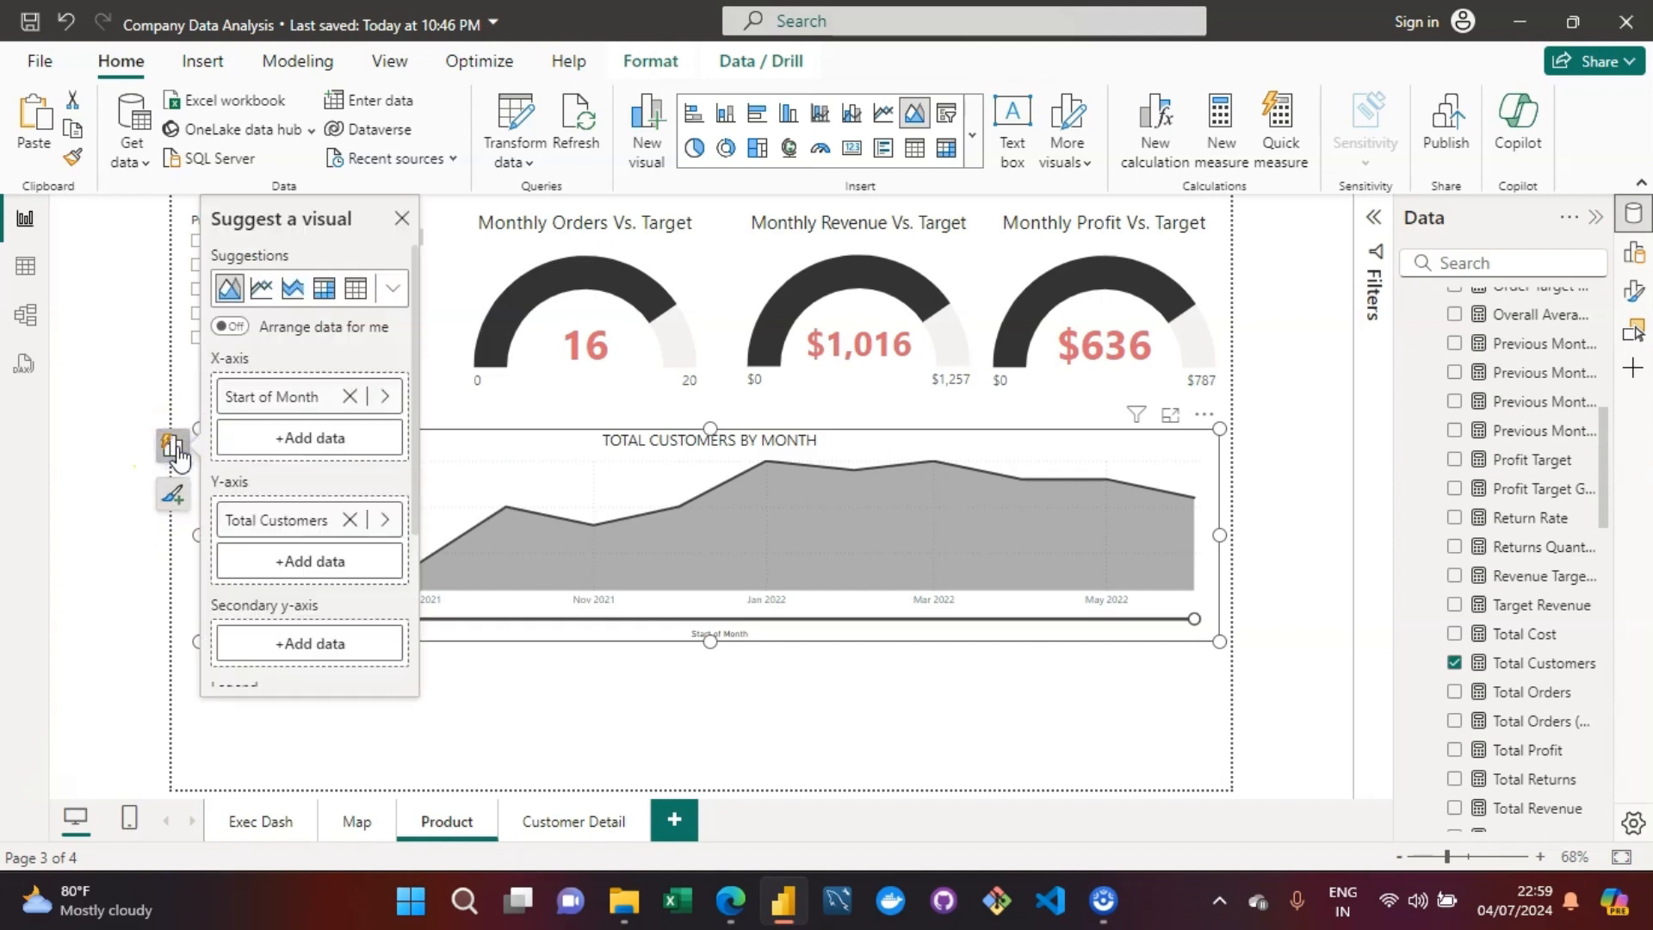
click(349, 519)
click(285, 527)
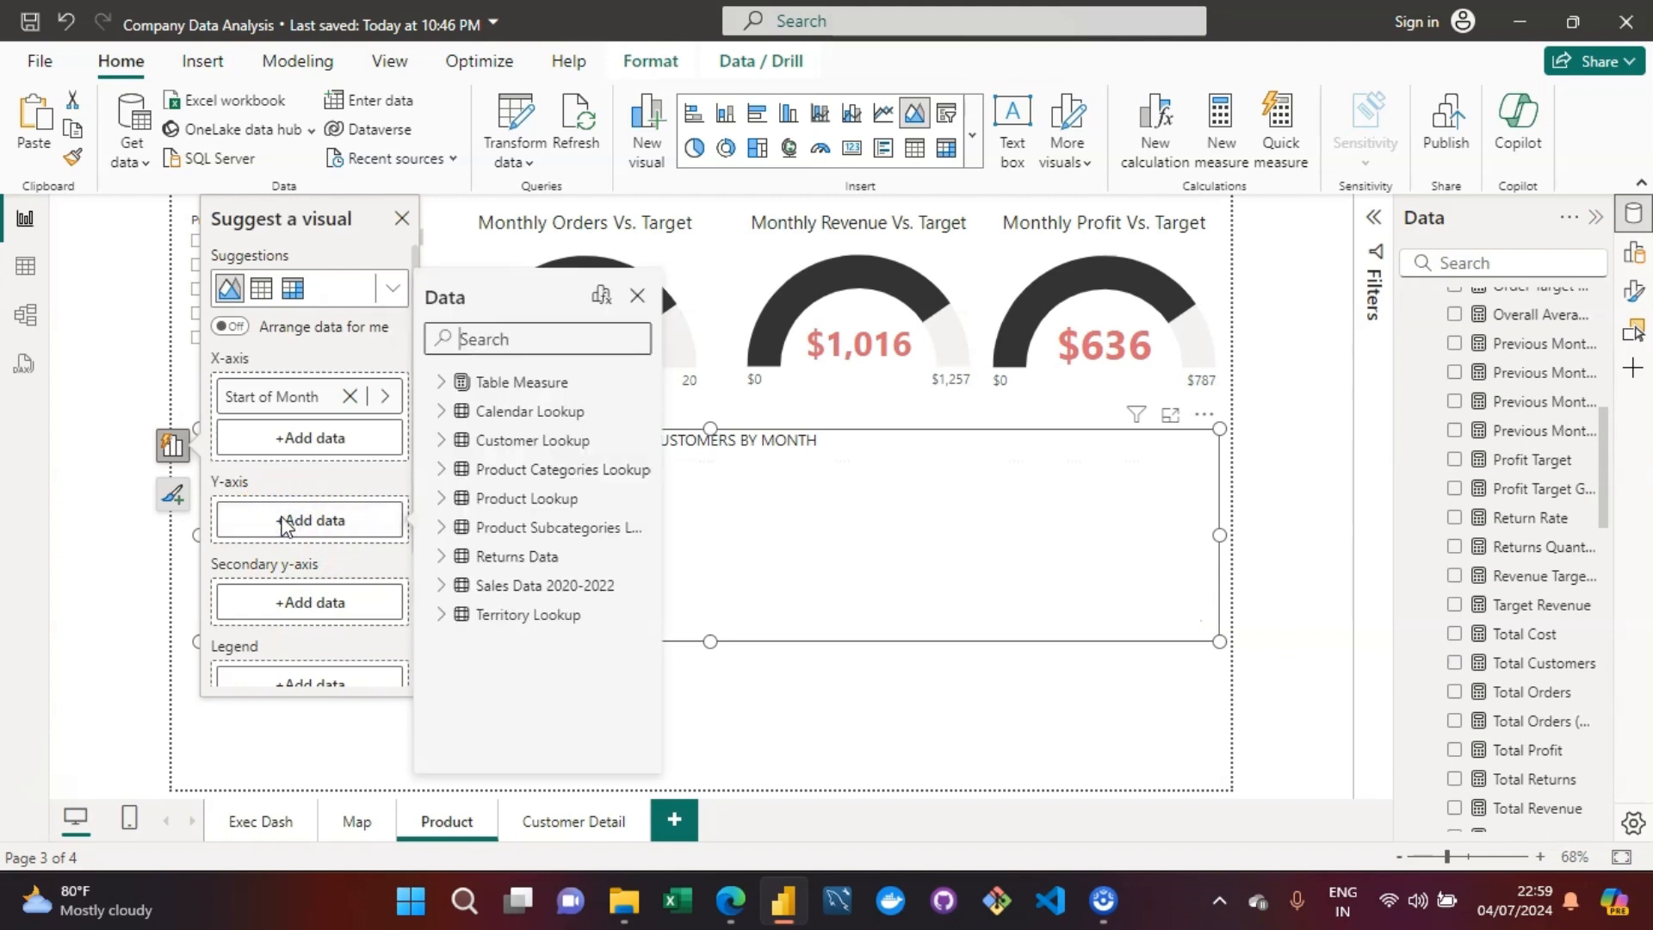
text(p)
key(BackSpace)
text(total)
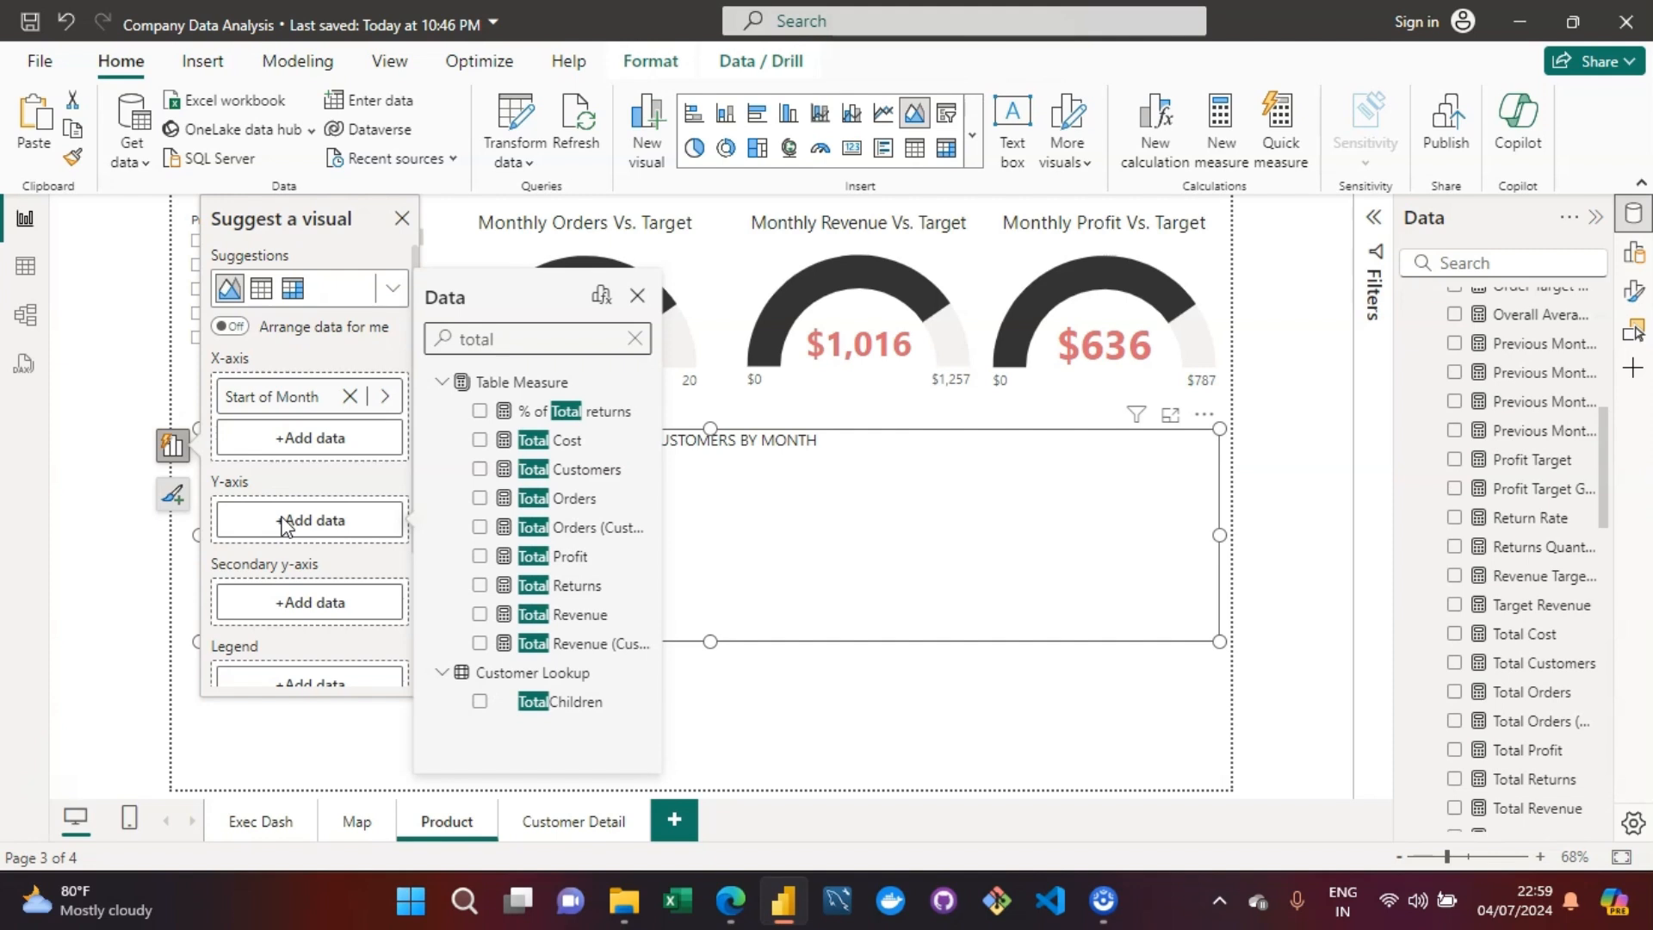
text( prof)
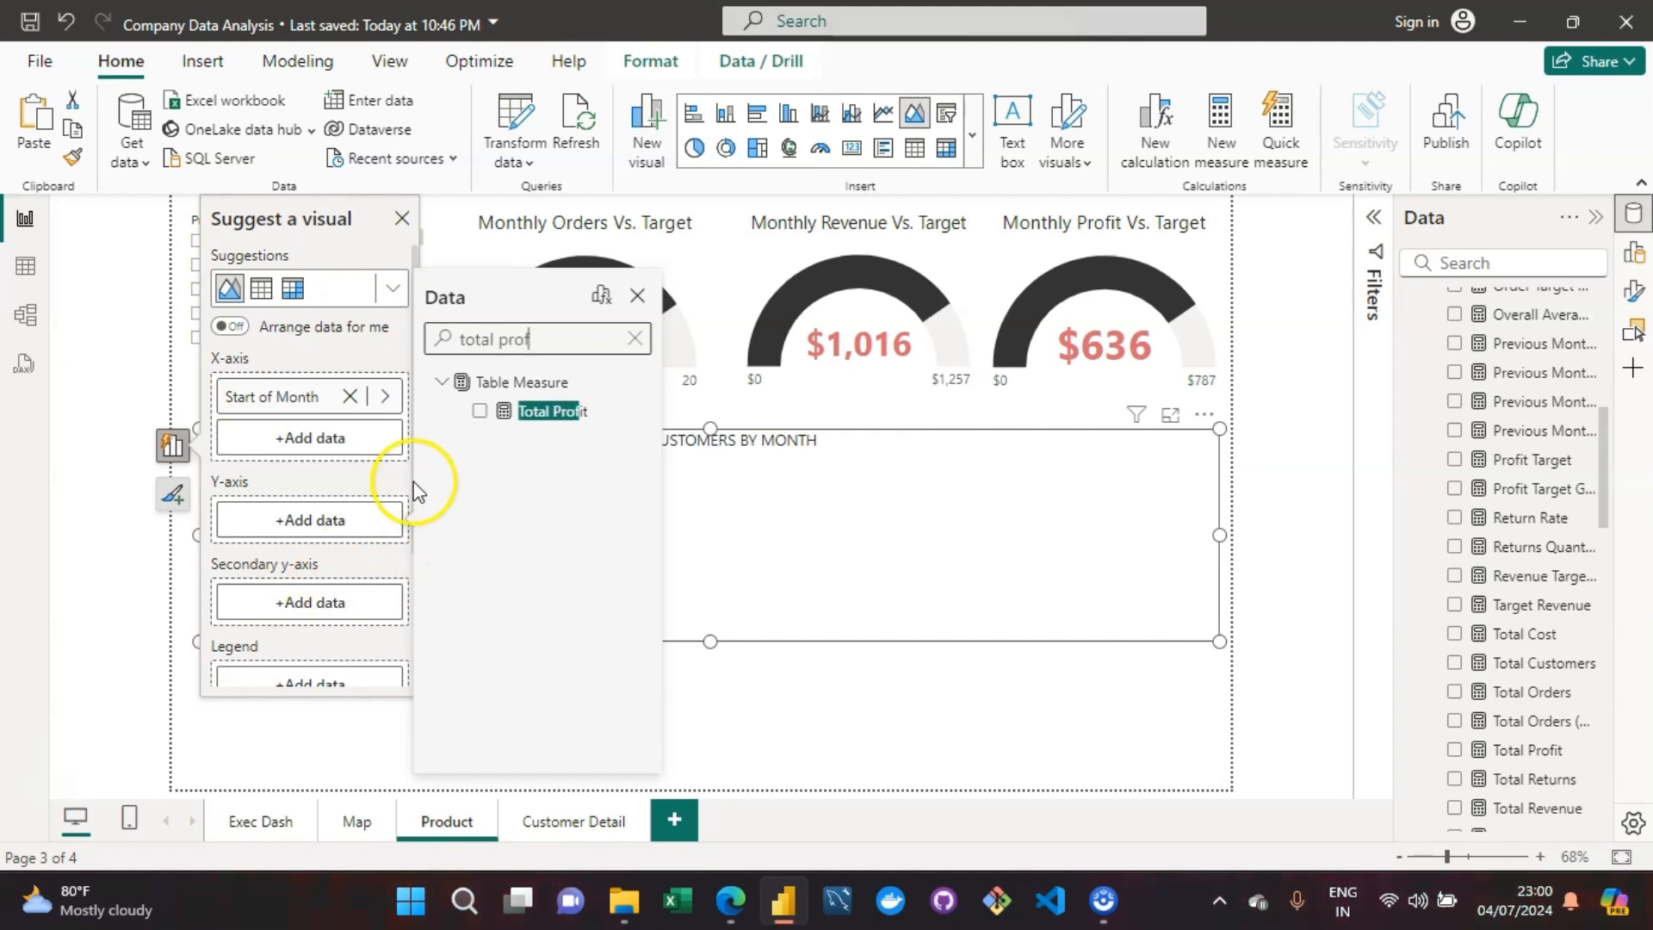
click(480, 411)
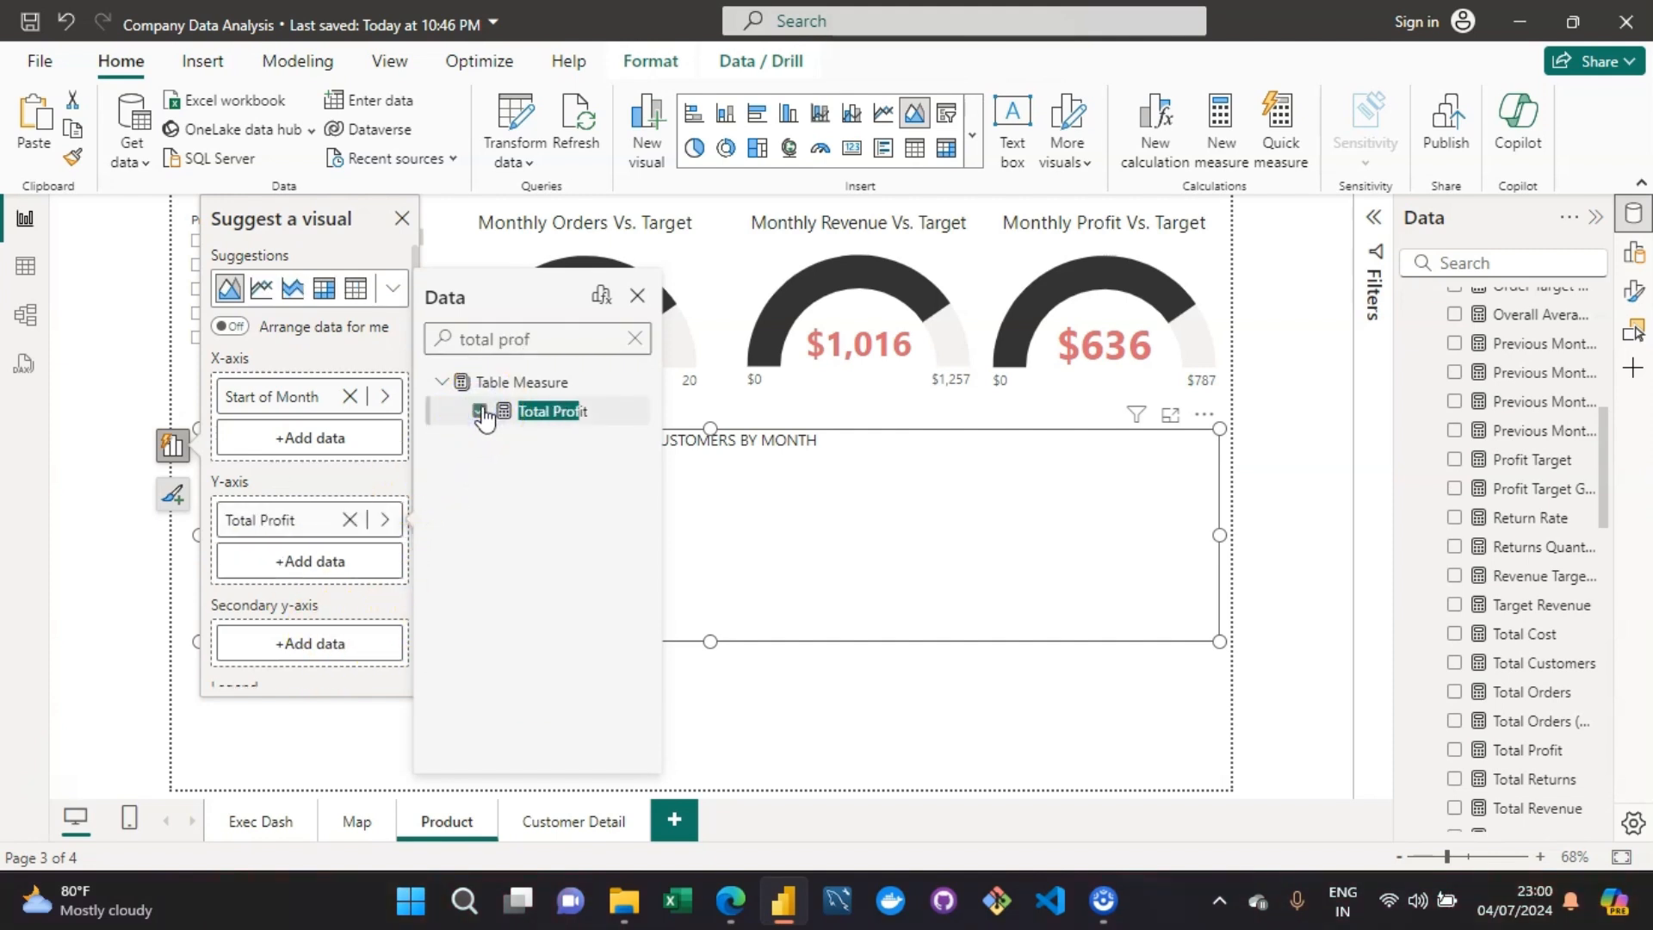
click(954, 439)
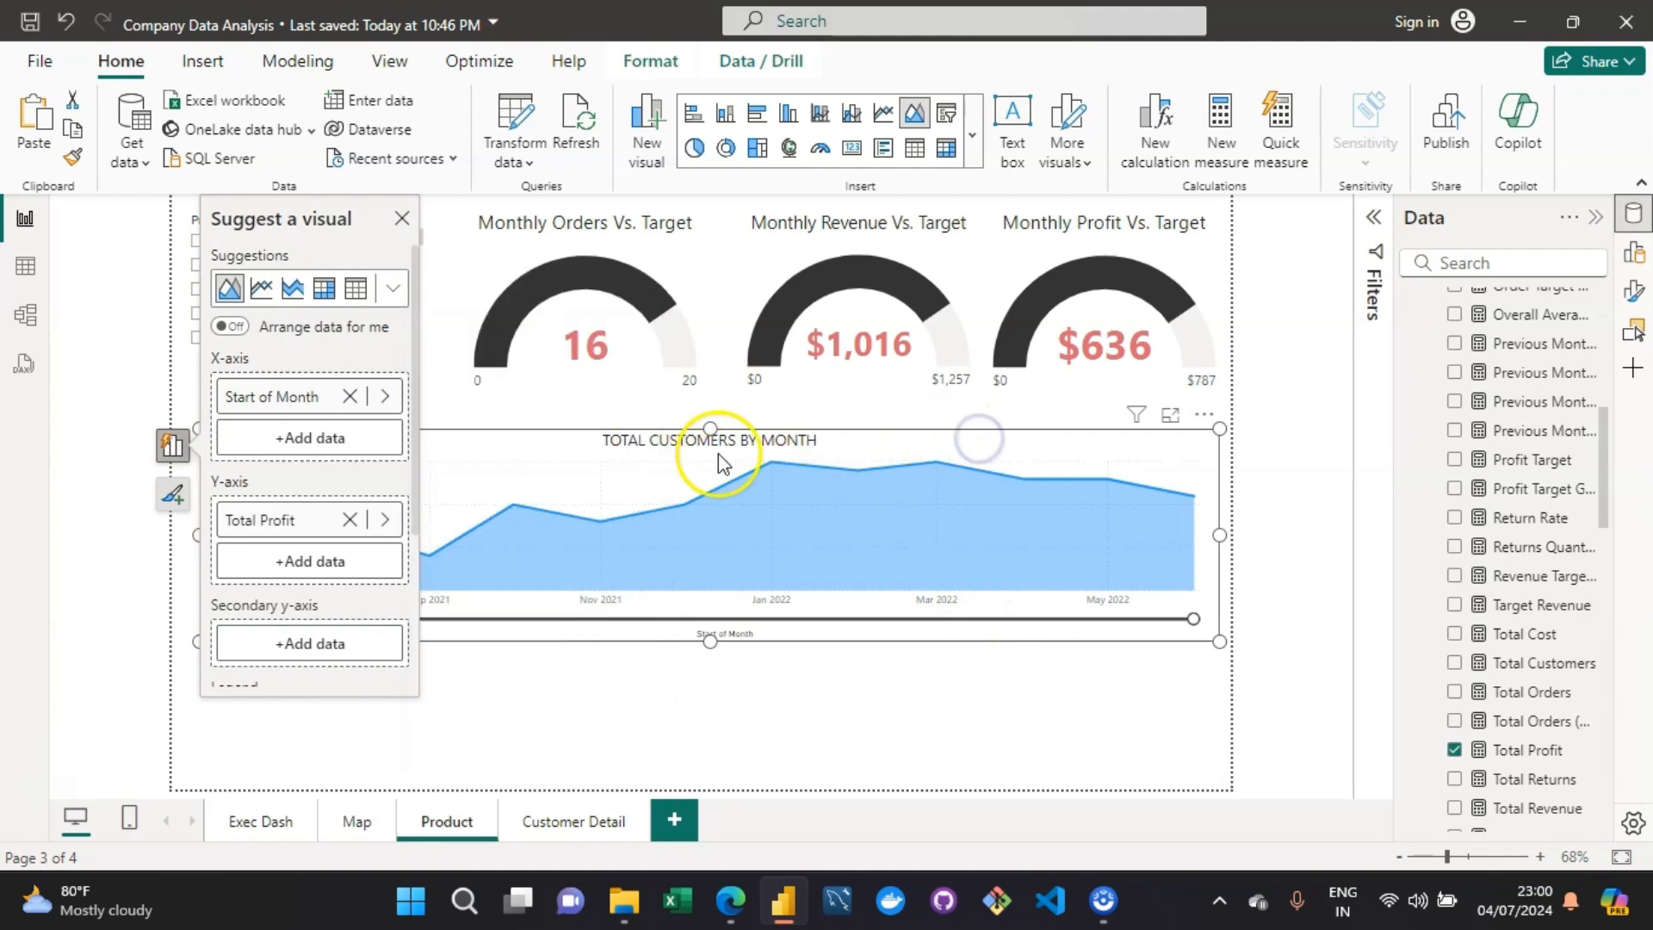
click(666, 813)
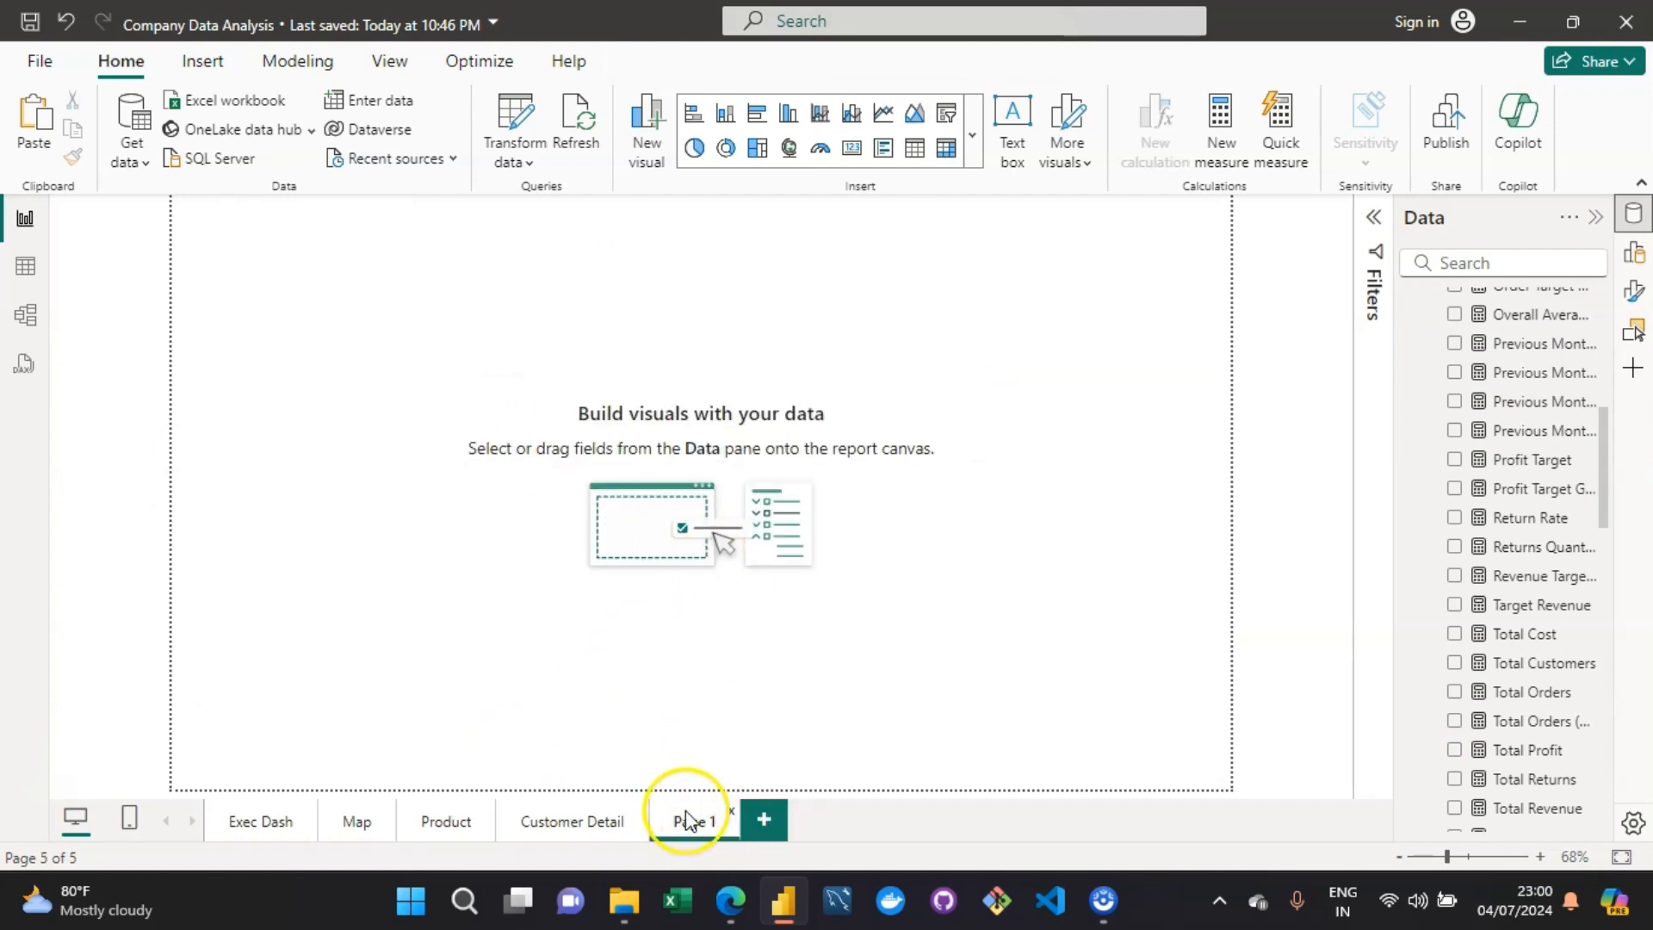
click(731, 812)
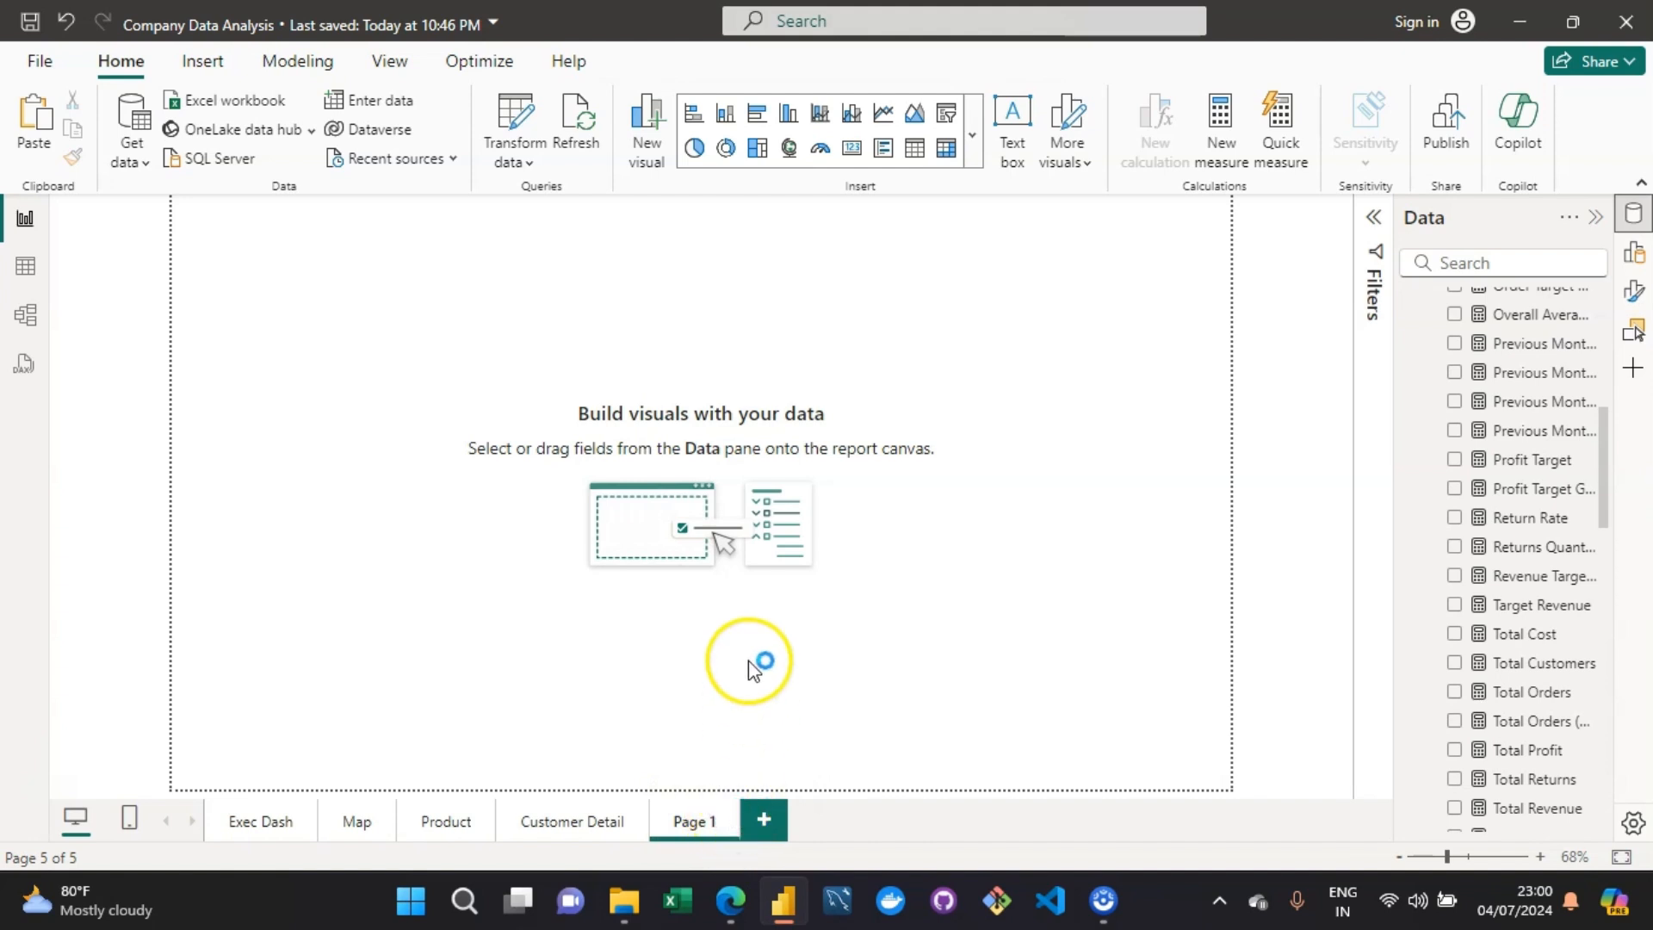
click(730, 816)
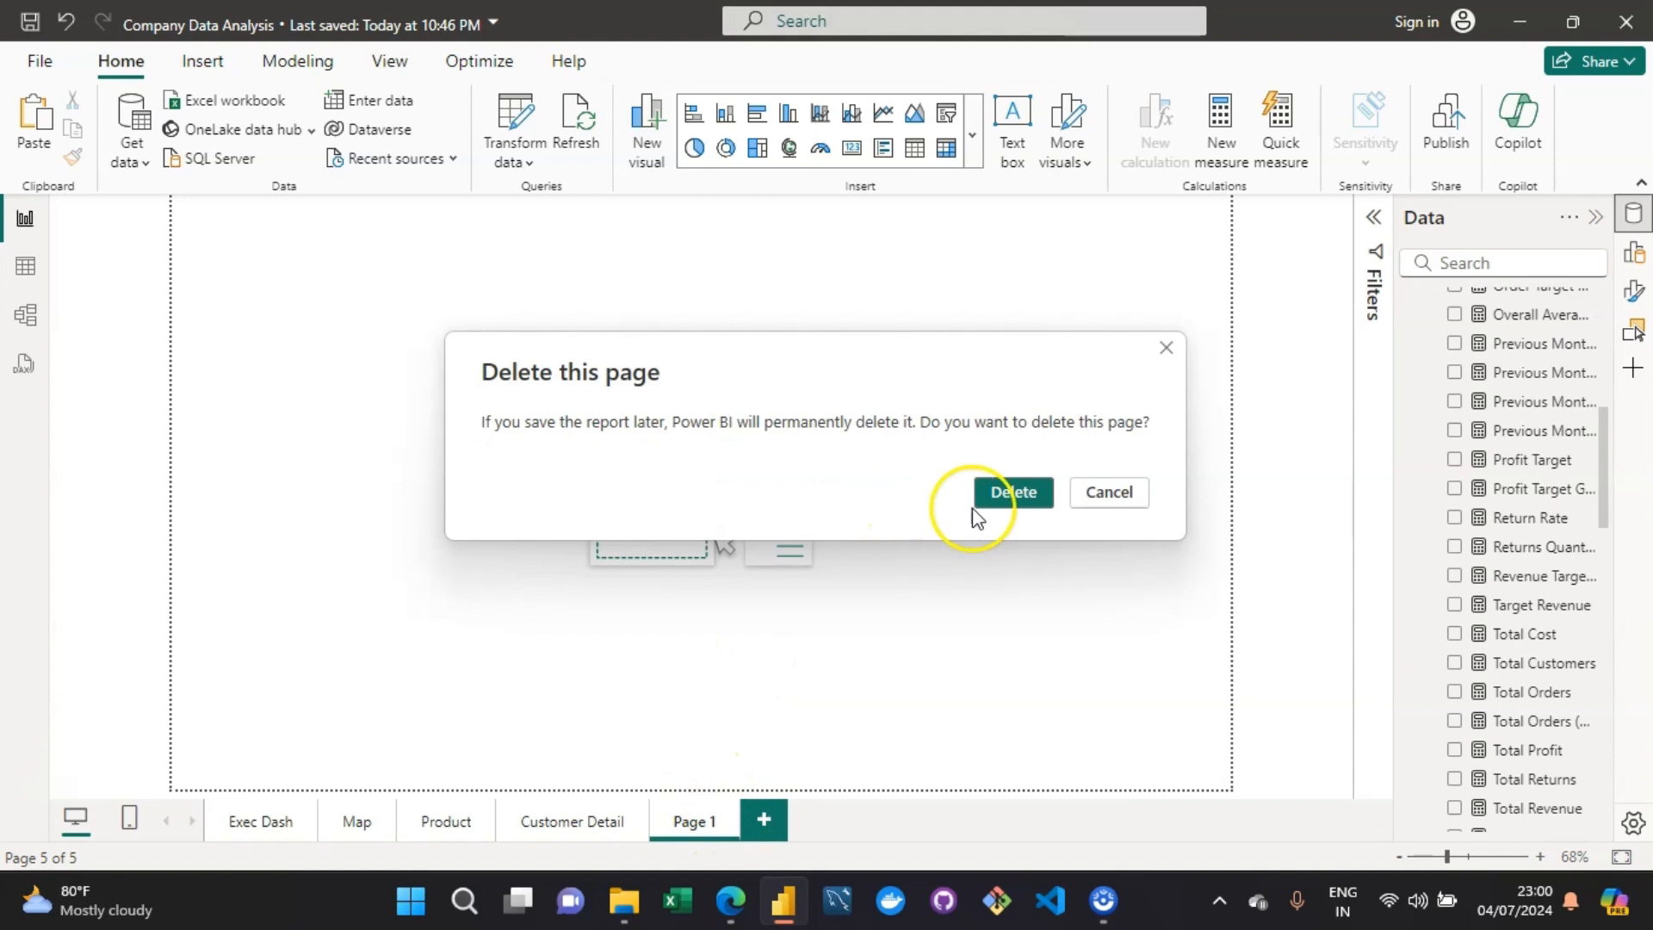
click(1009, 507)
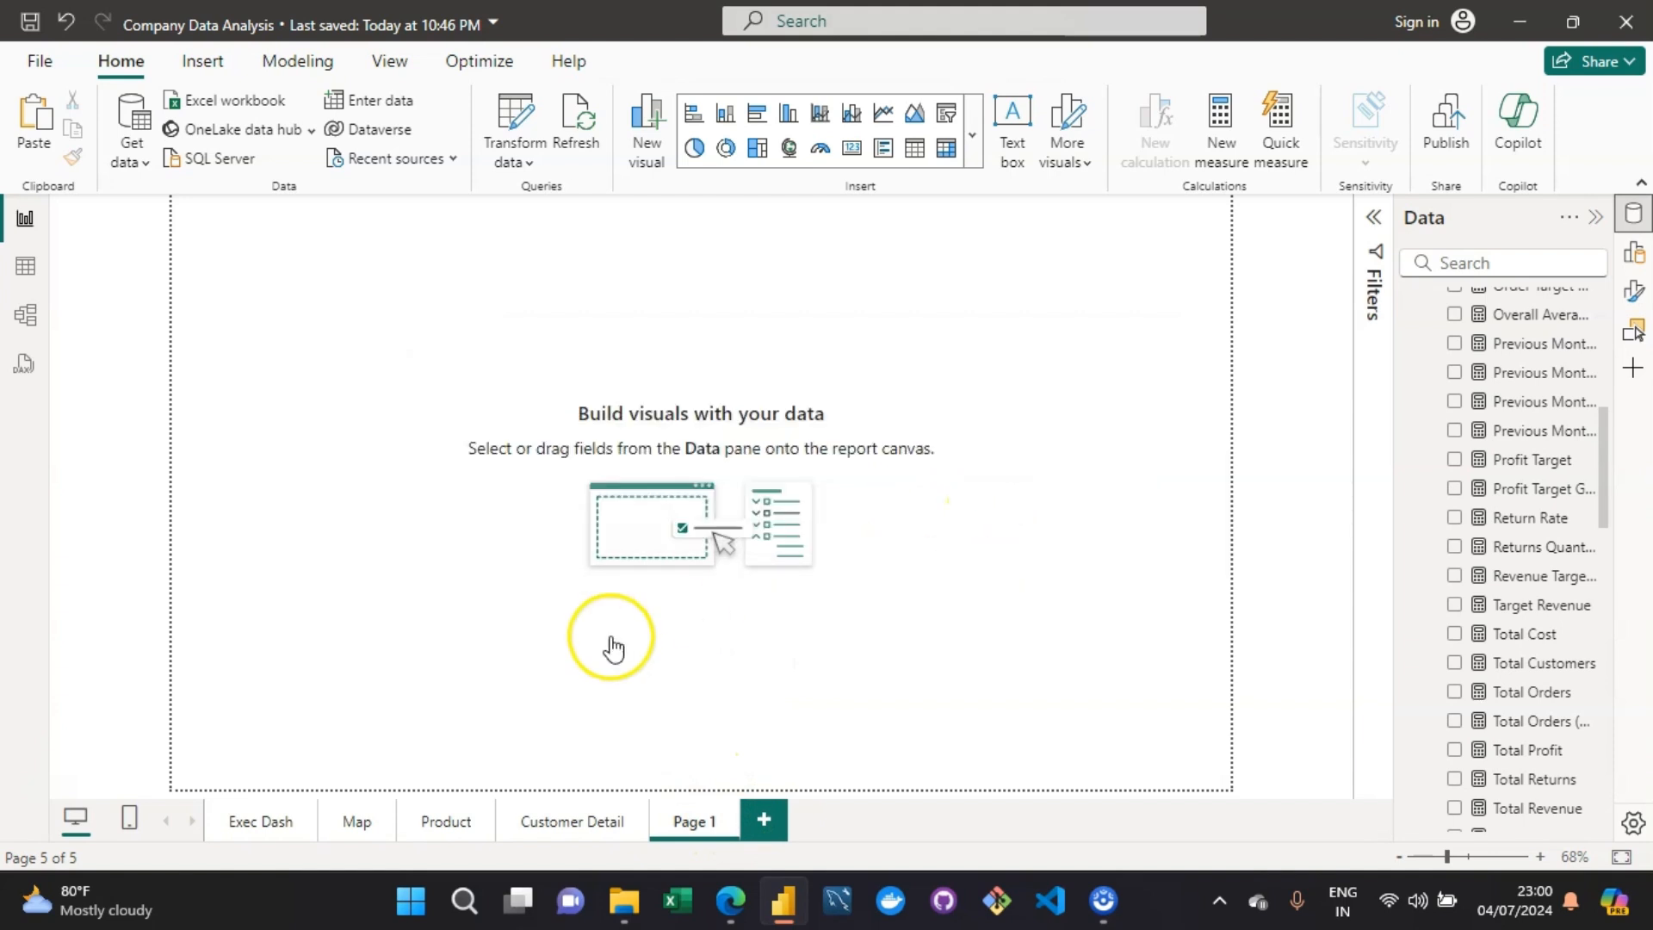
click(436, 825)
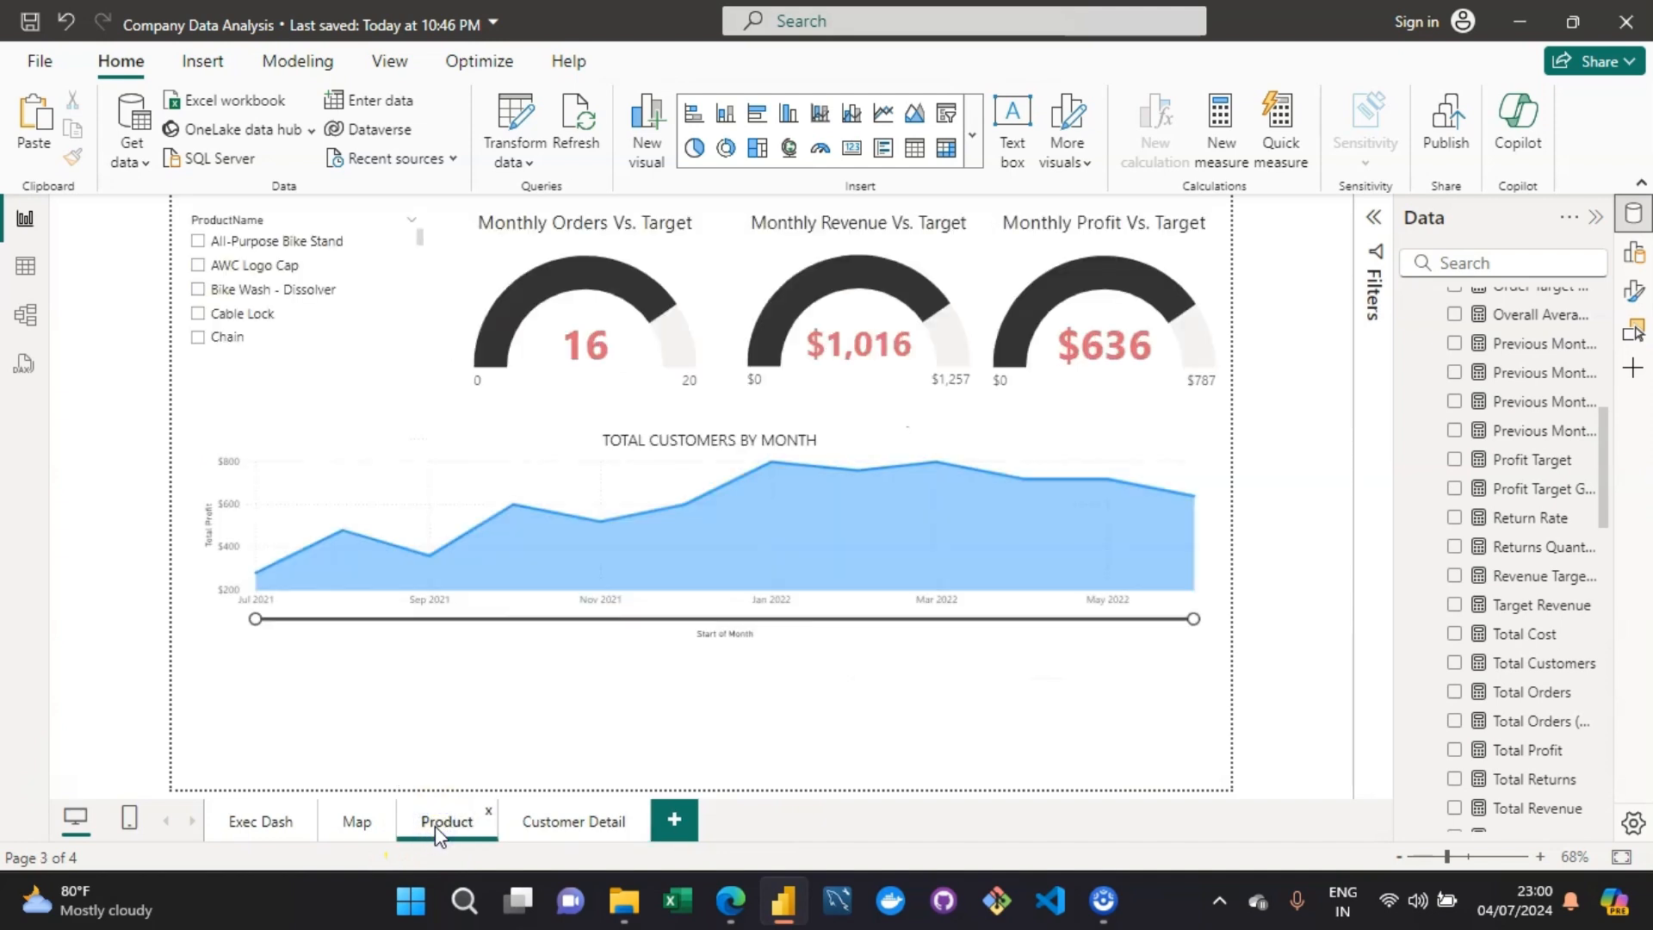
Step: Try to select the area chart's title text for editing directly on the visual
click(387, 450)
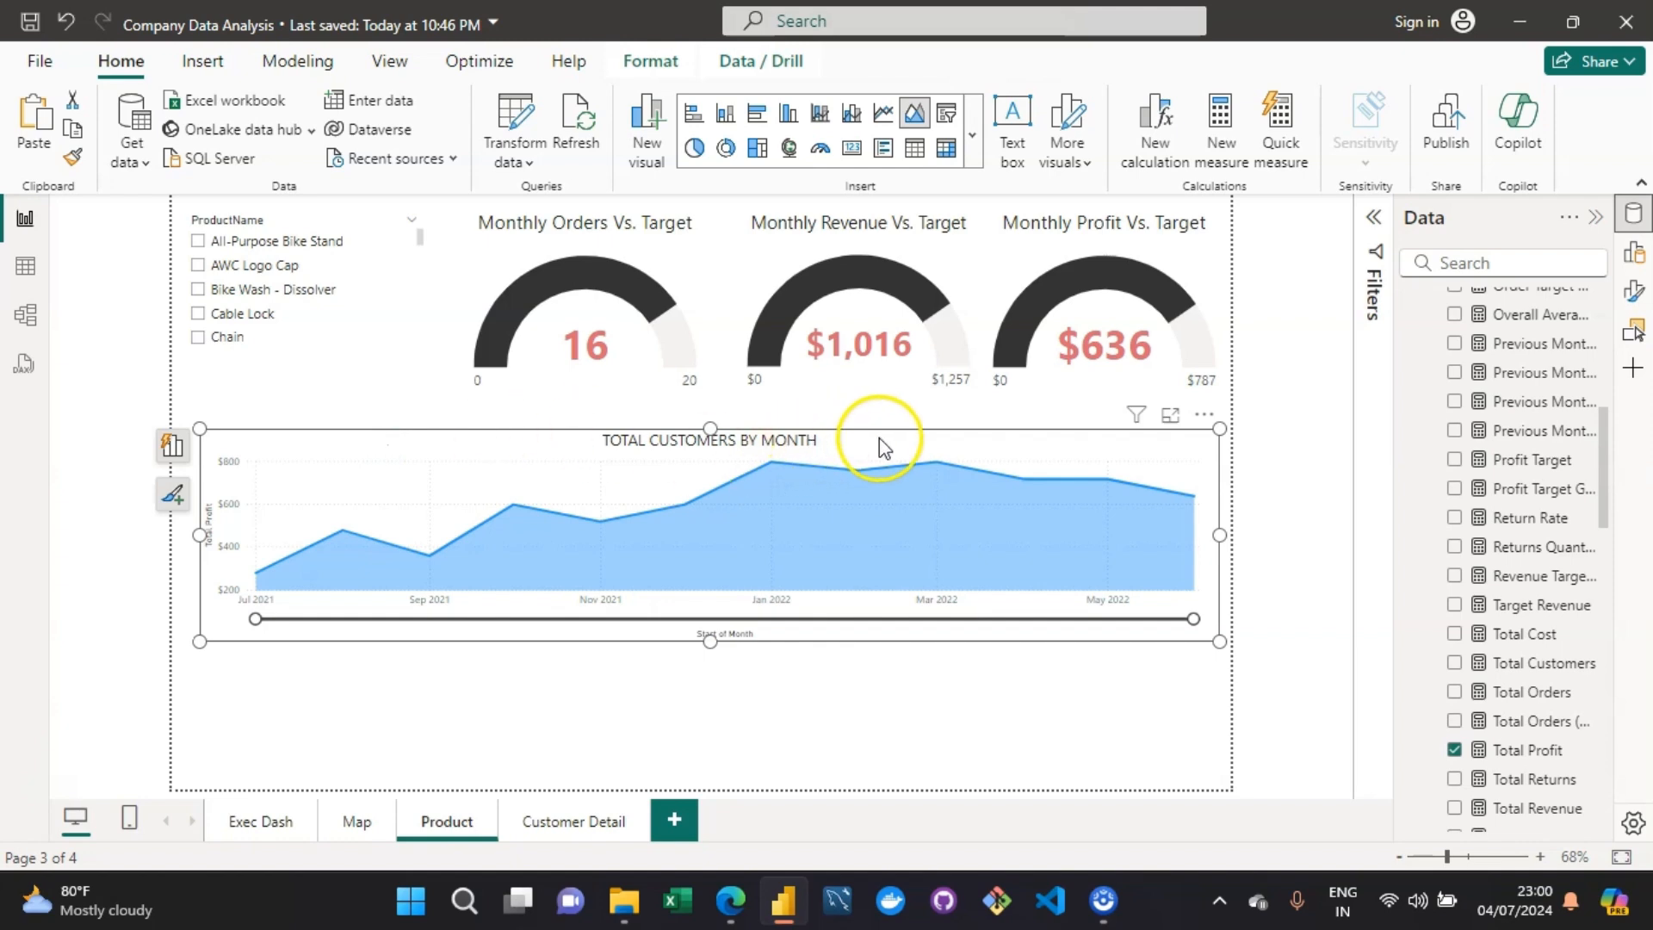
click(1038, 452)
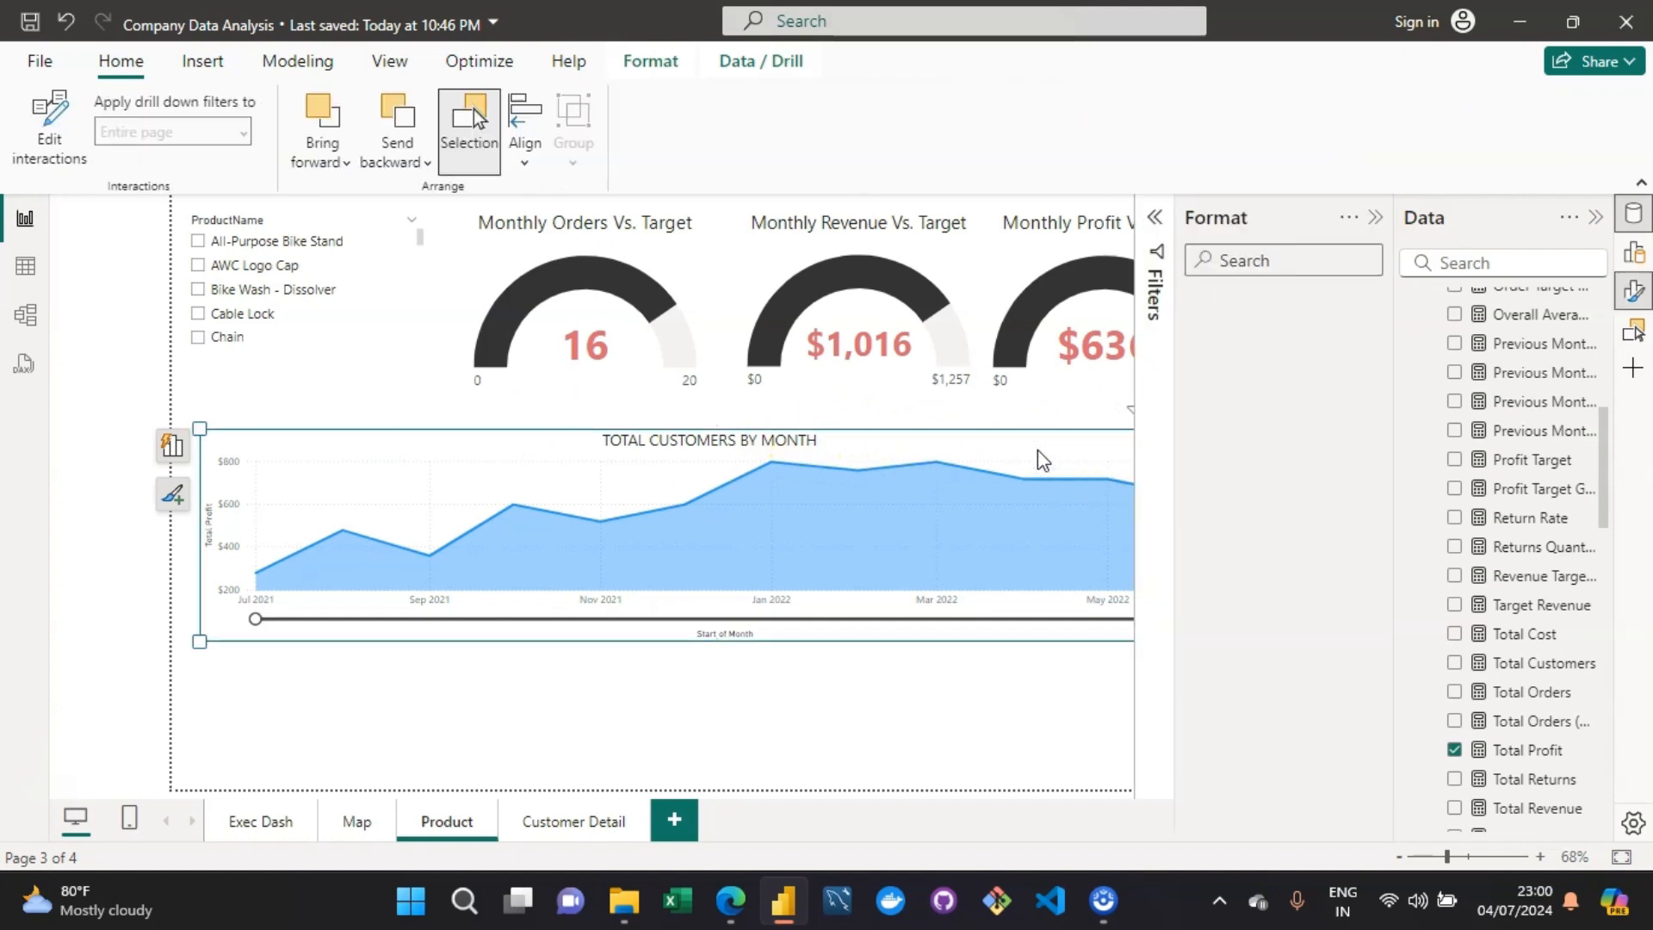
click(570, 448)
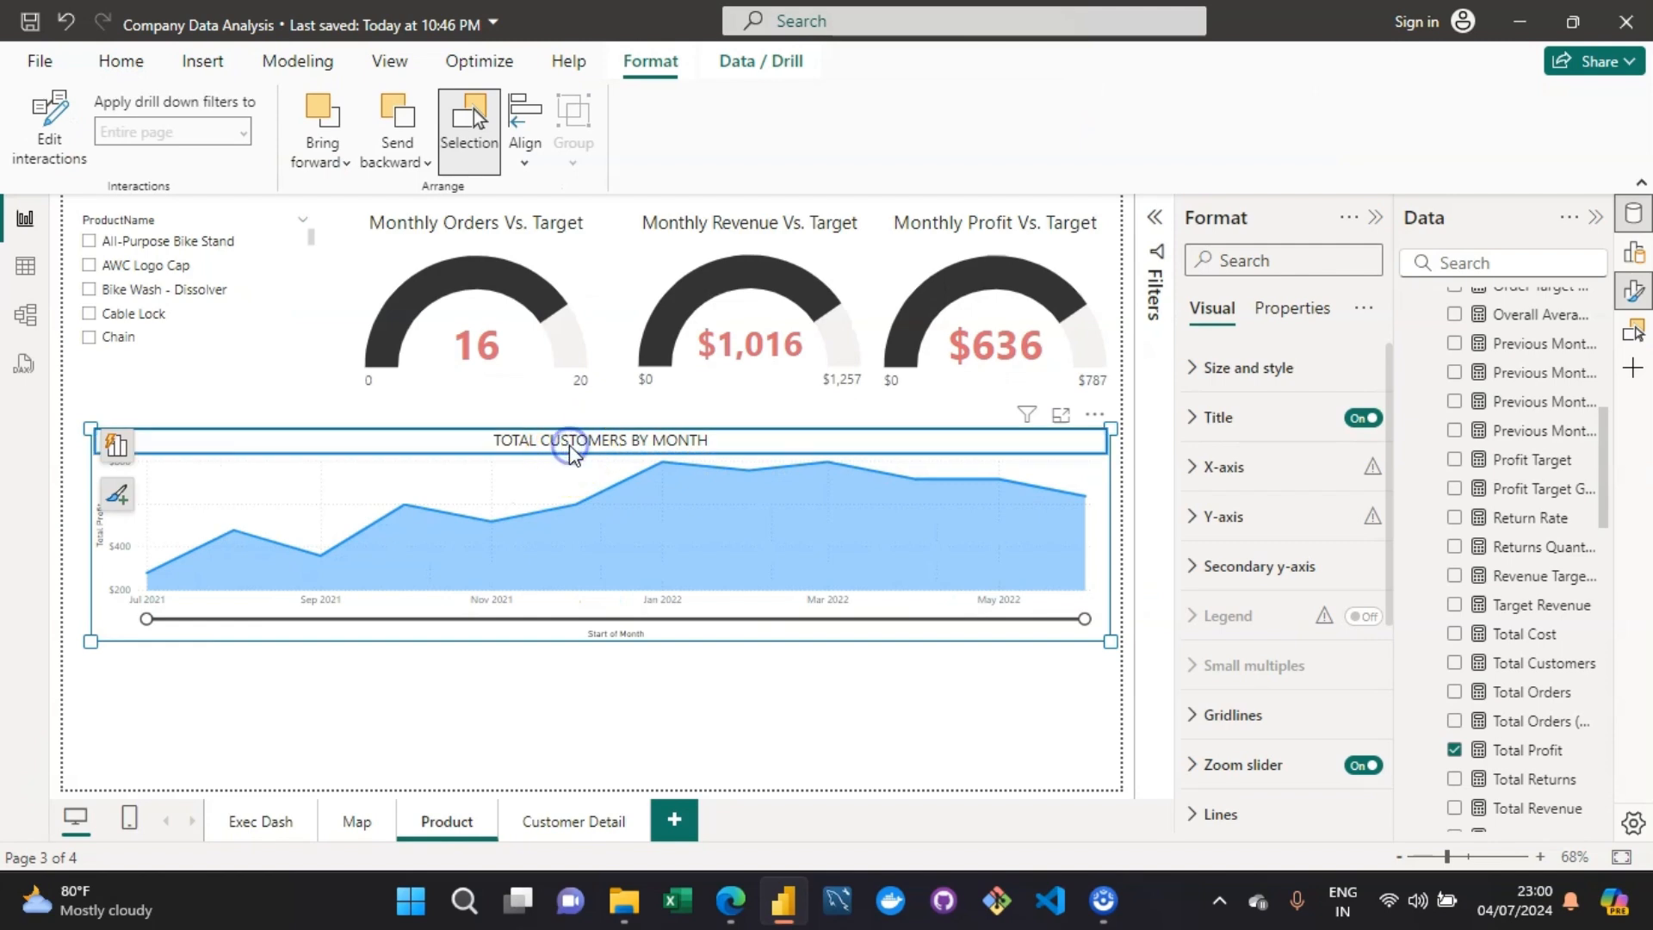
key(ctrl+a)
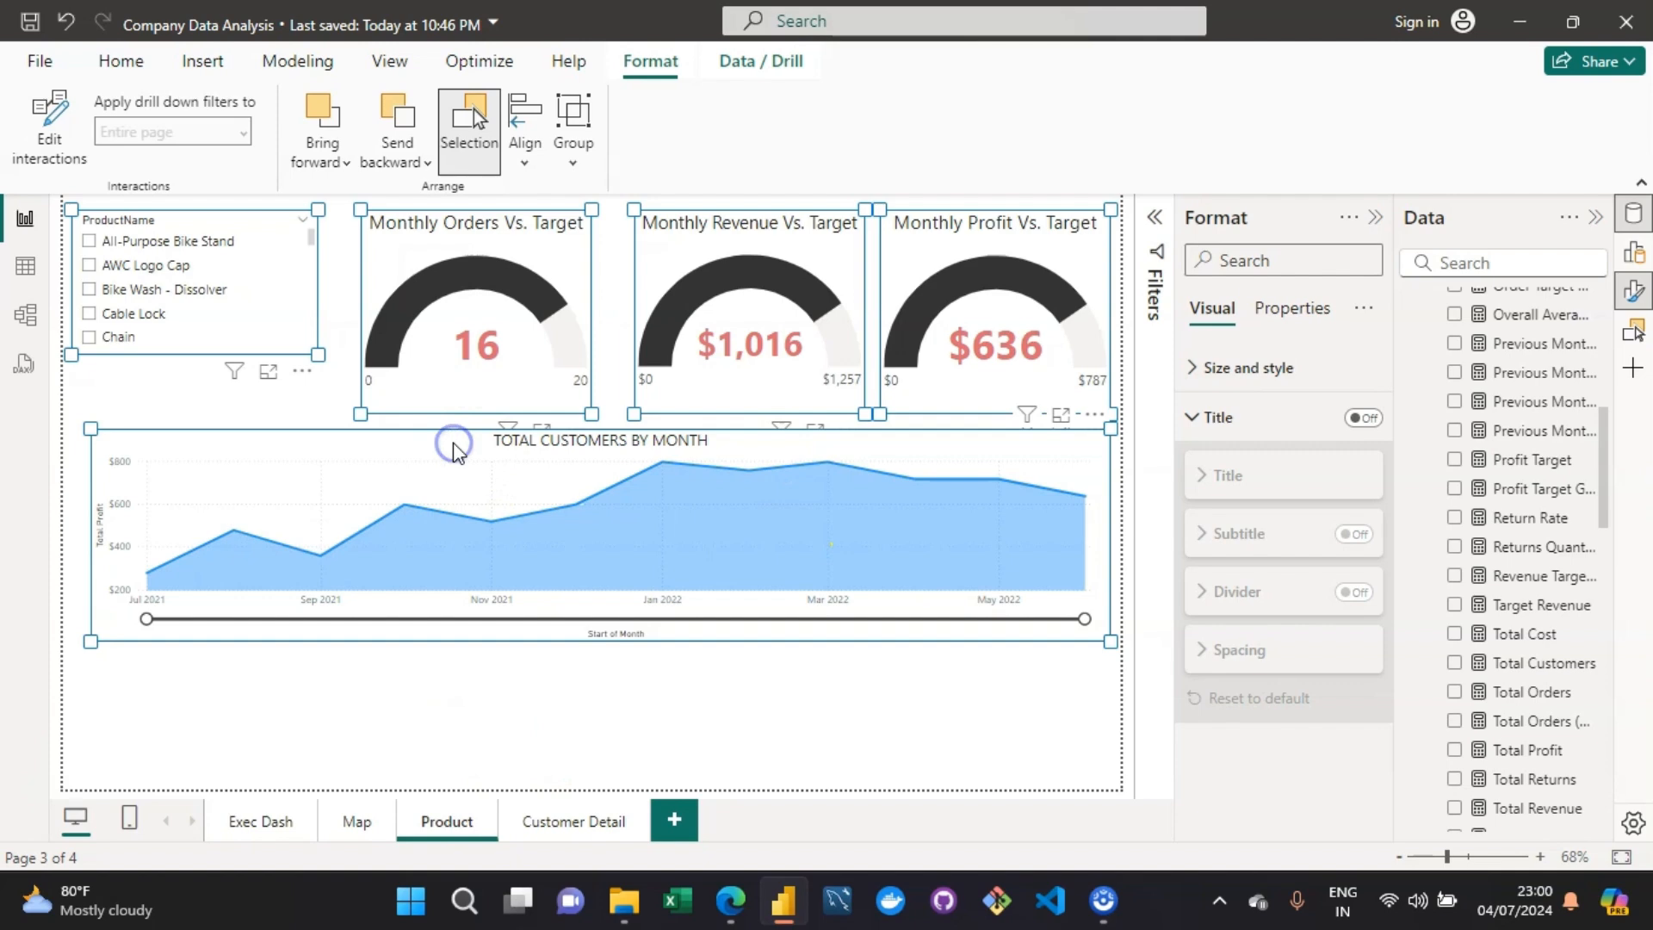
click(409, 706)
click(431, 455)
click(505, 448)
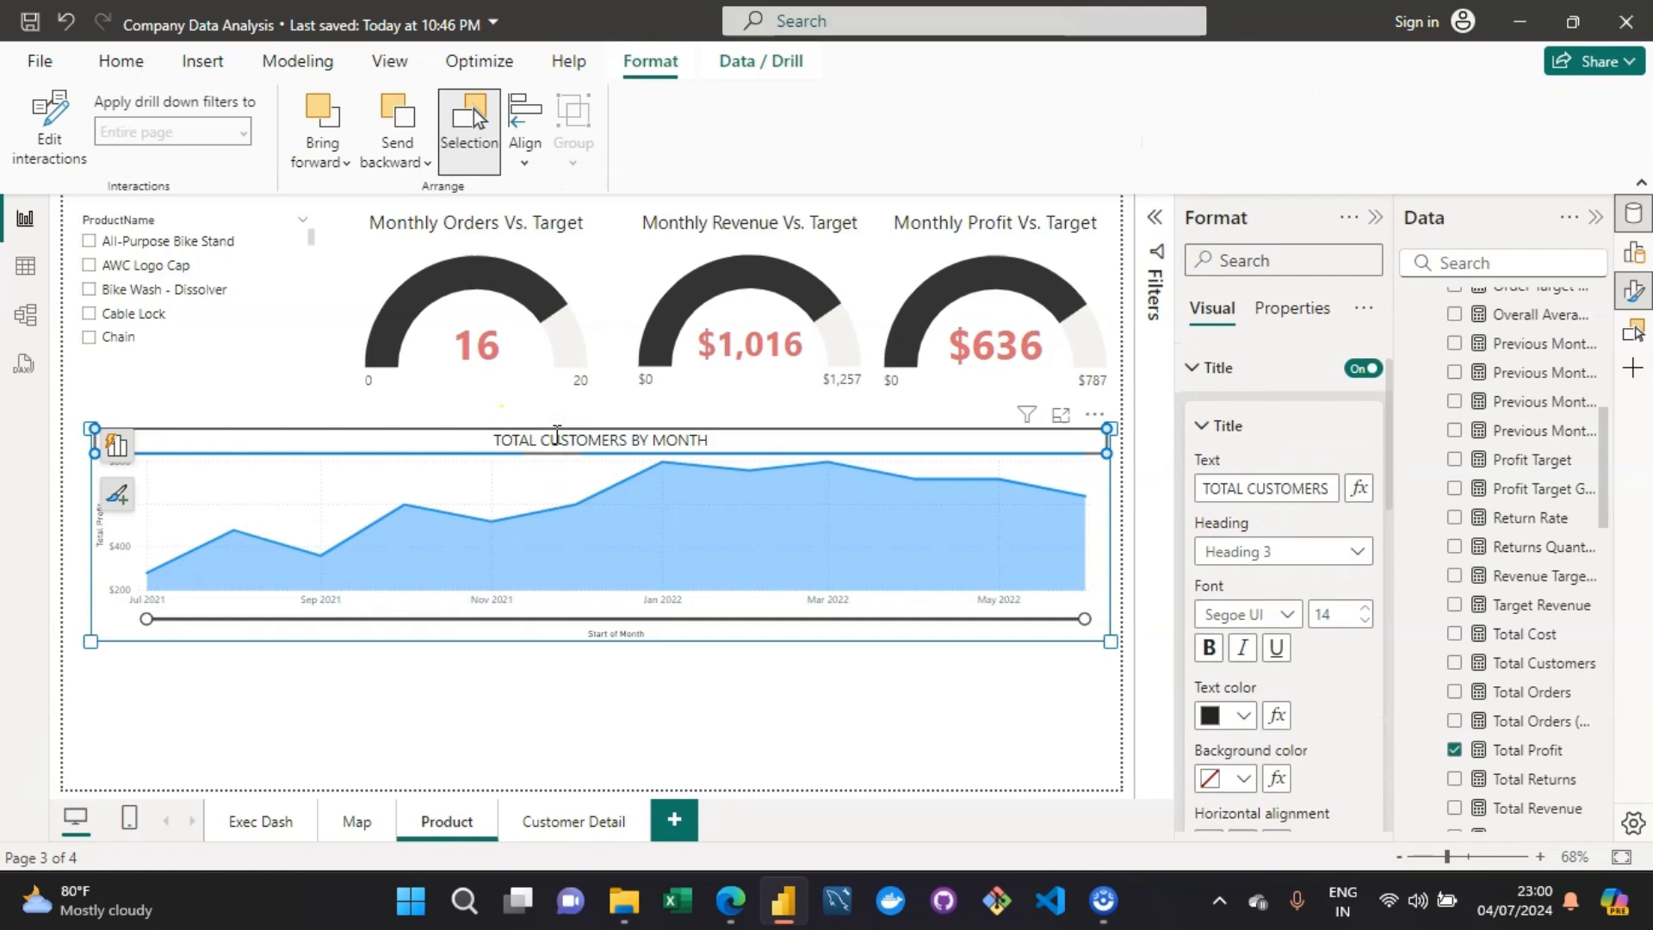
key(ctrl+a)
click(365, 693)
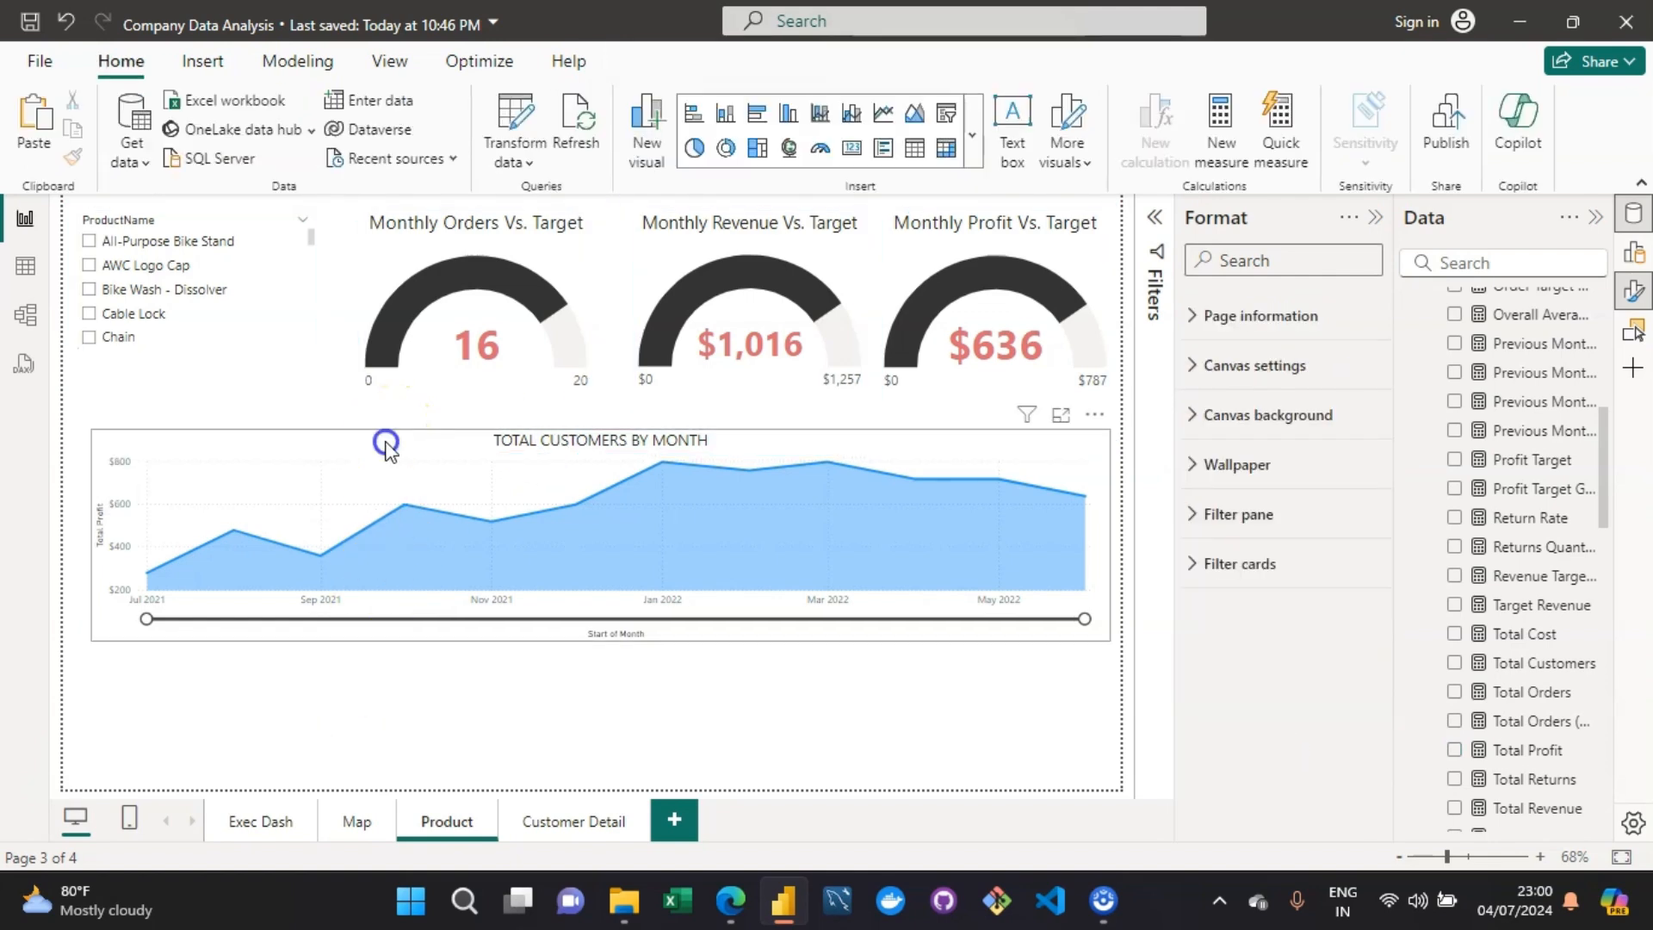
Step: Change the area chart's title text to "MONTHLY PROFIT" with centered horizontal alignment
click(386, 447)
click(387, 443)
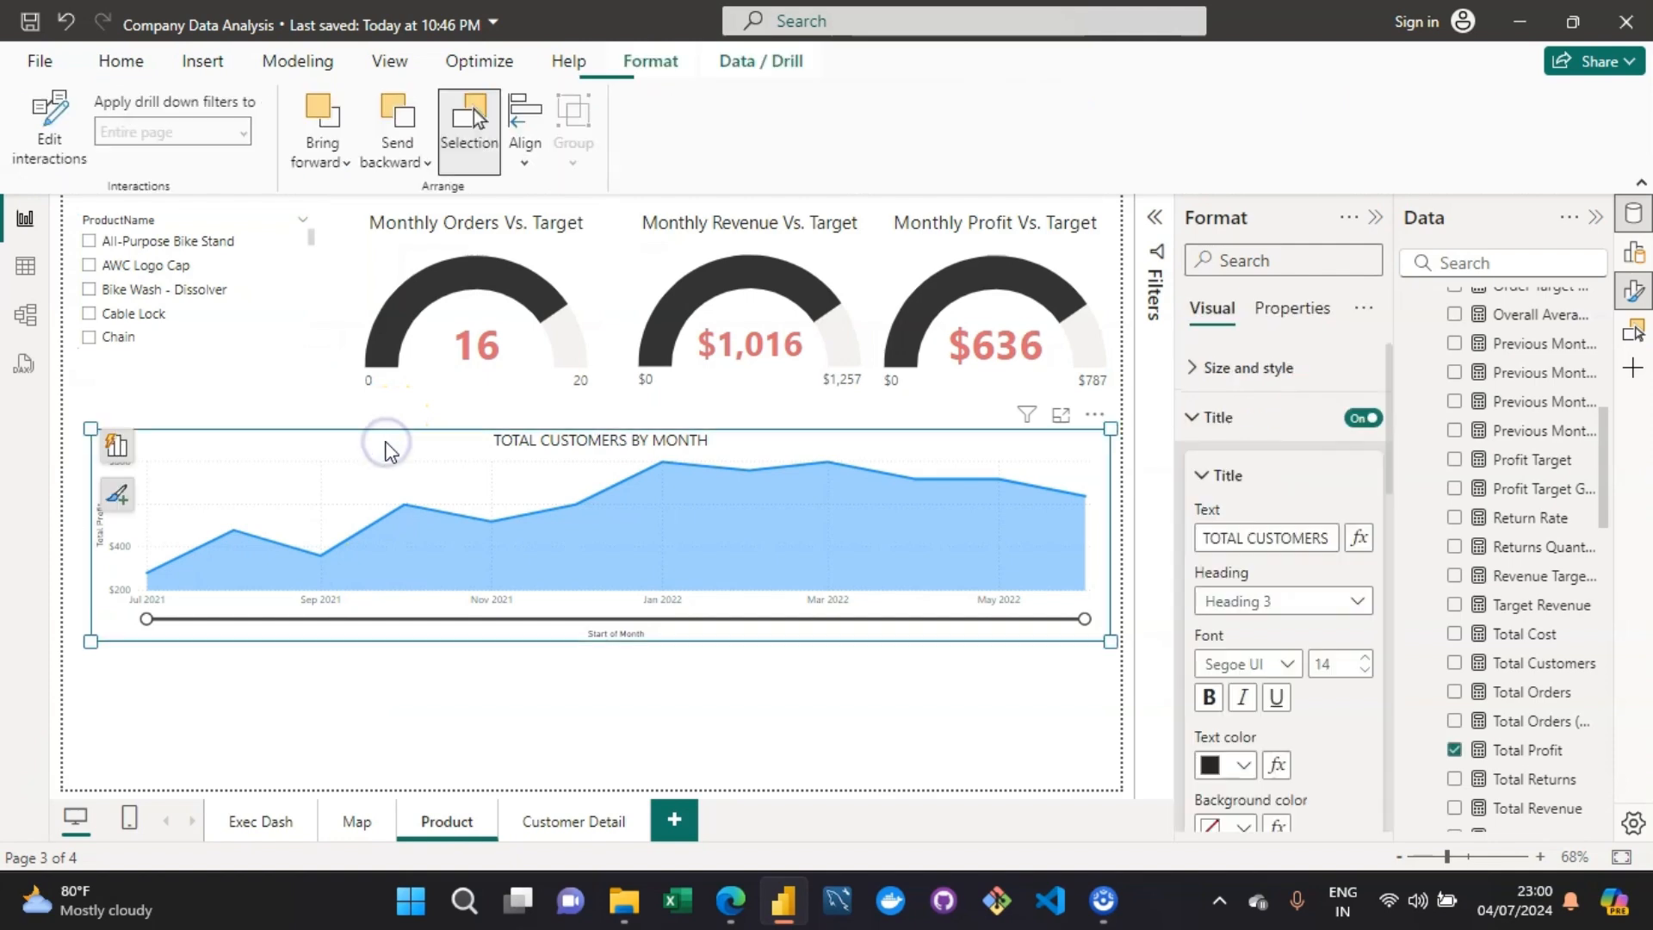
click(716, 446)
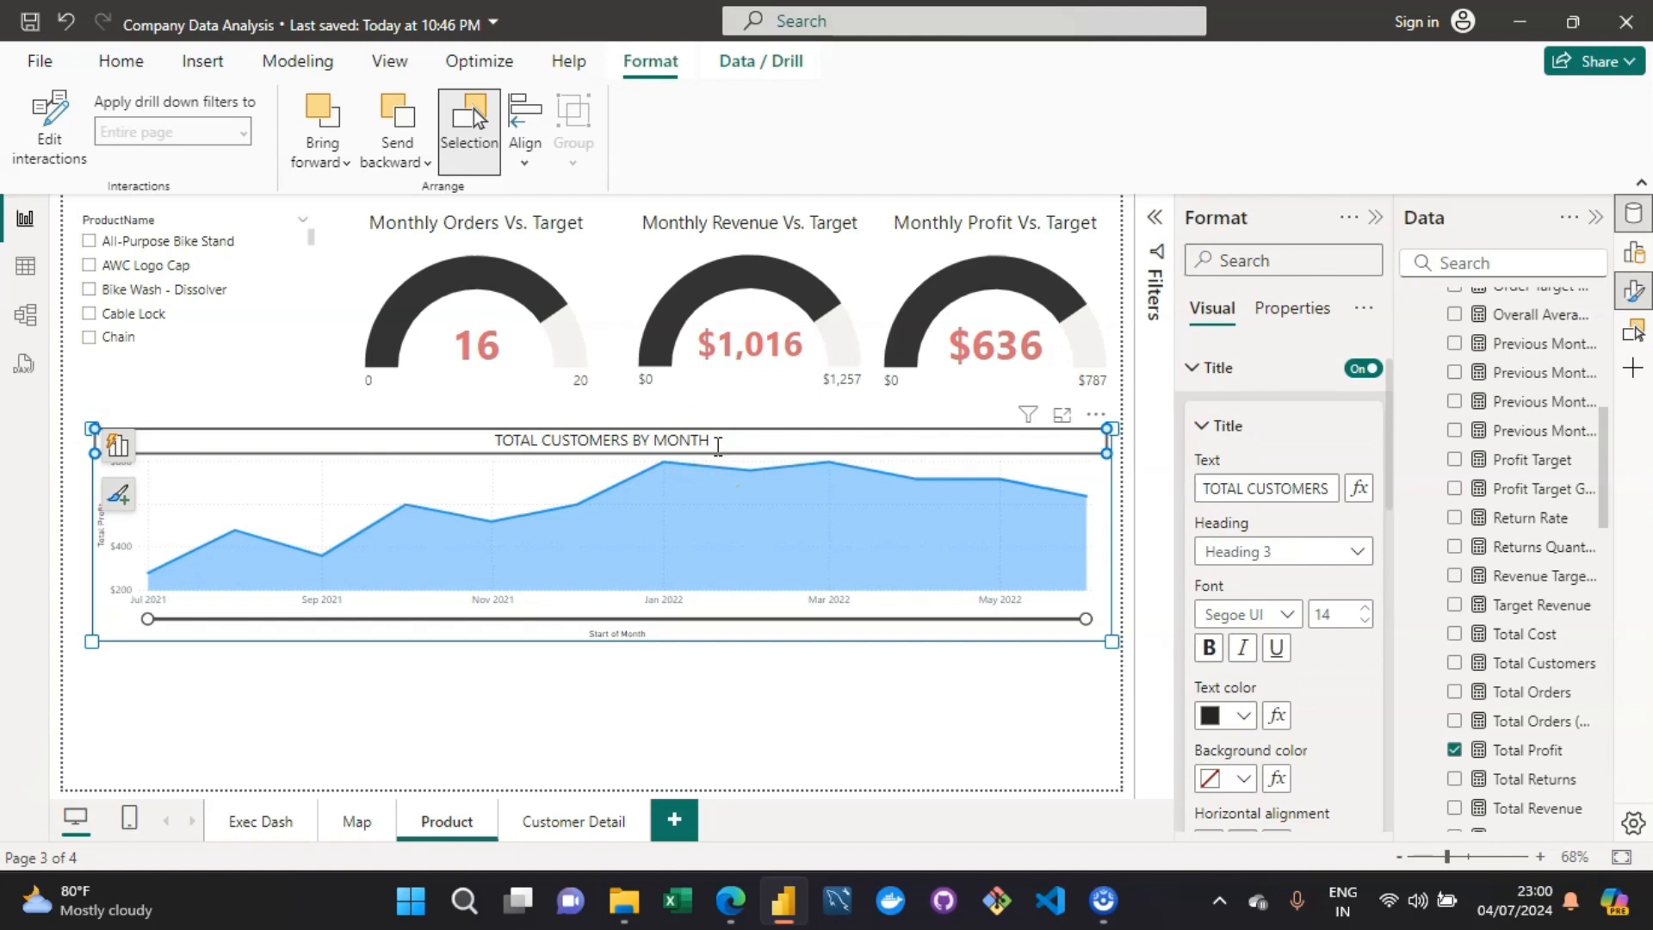
double_click(722, 442)
key(BackSpace)
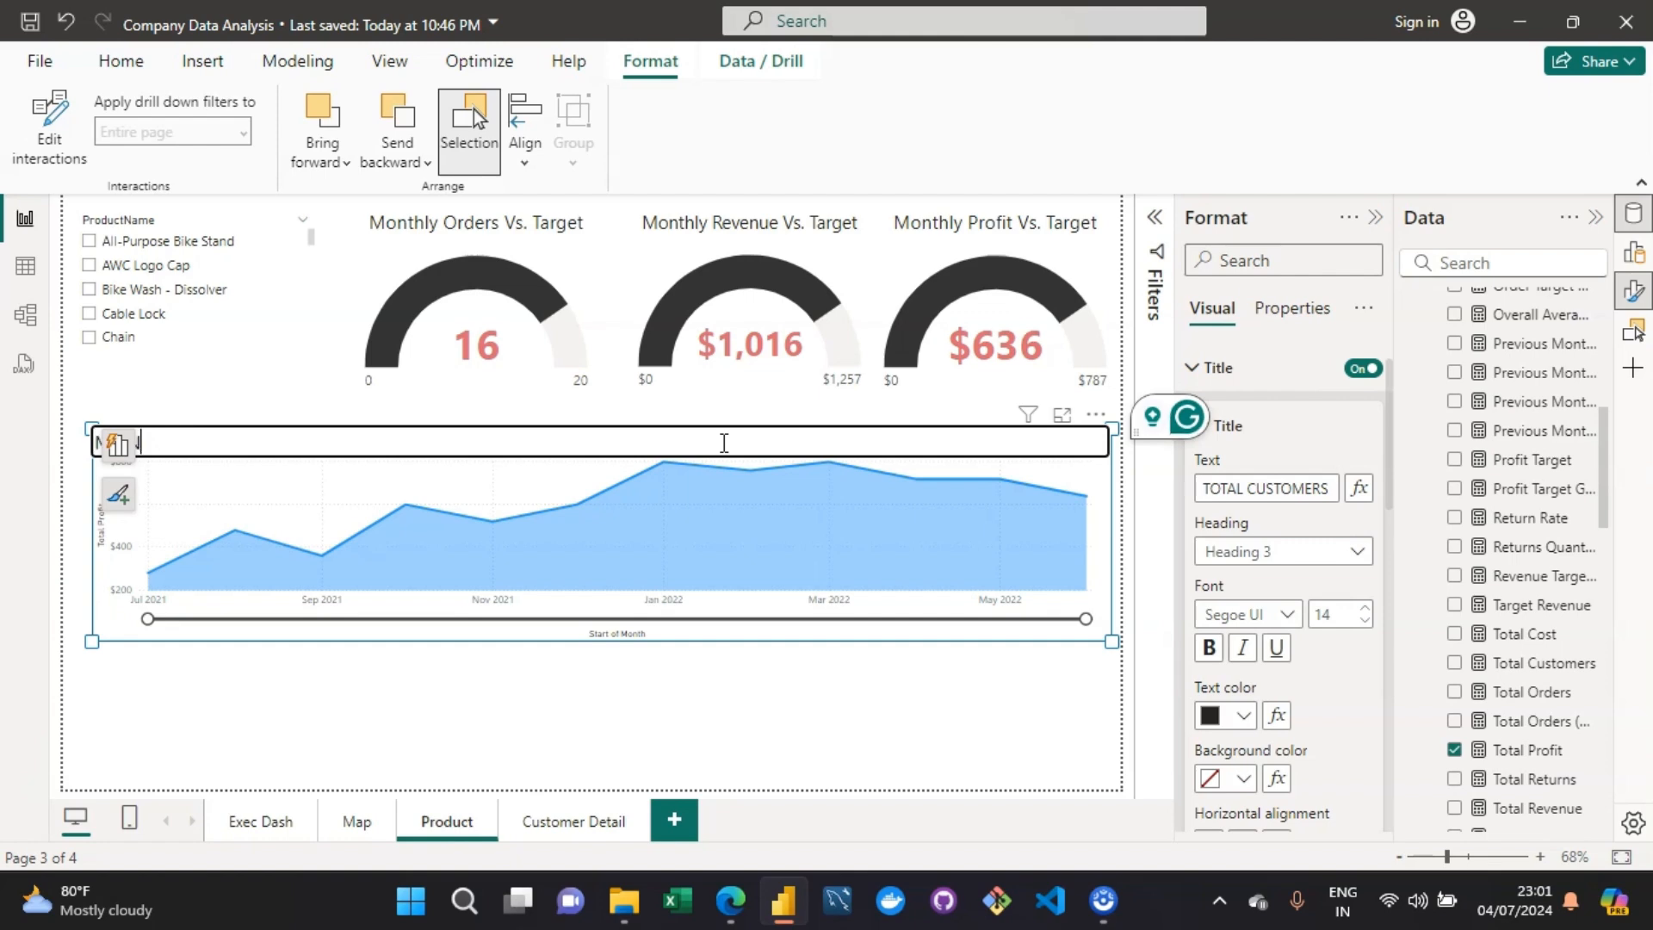
text(MONTHLY PROFIT)
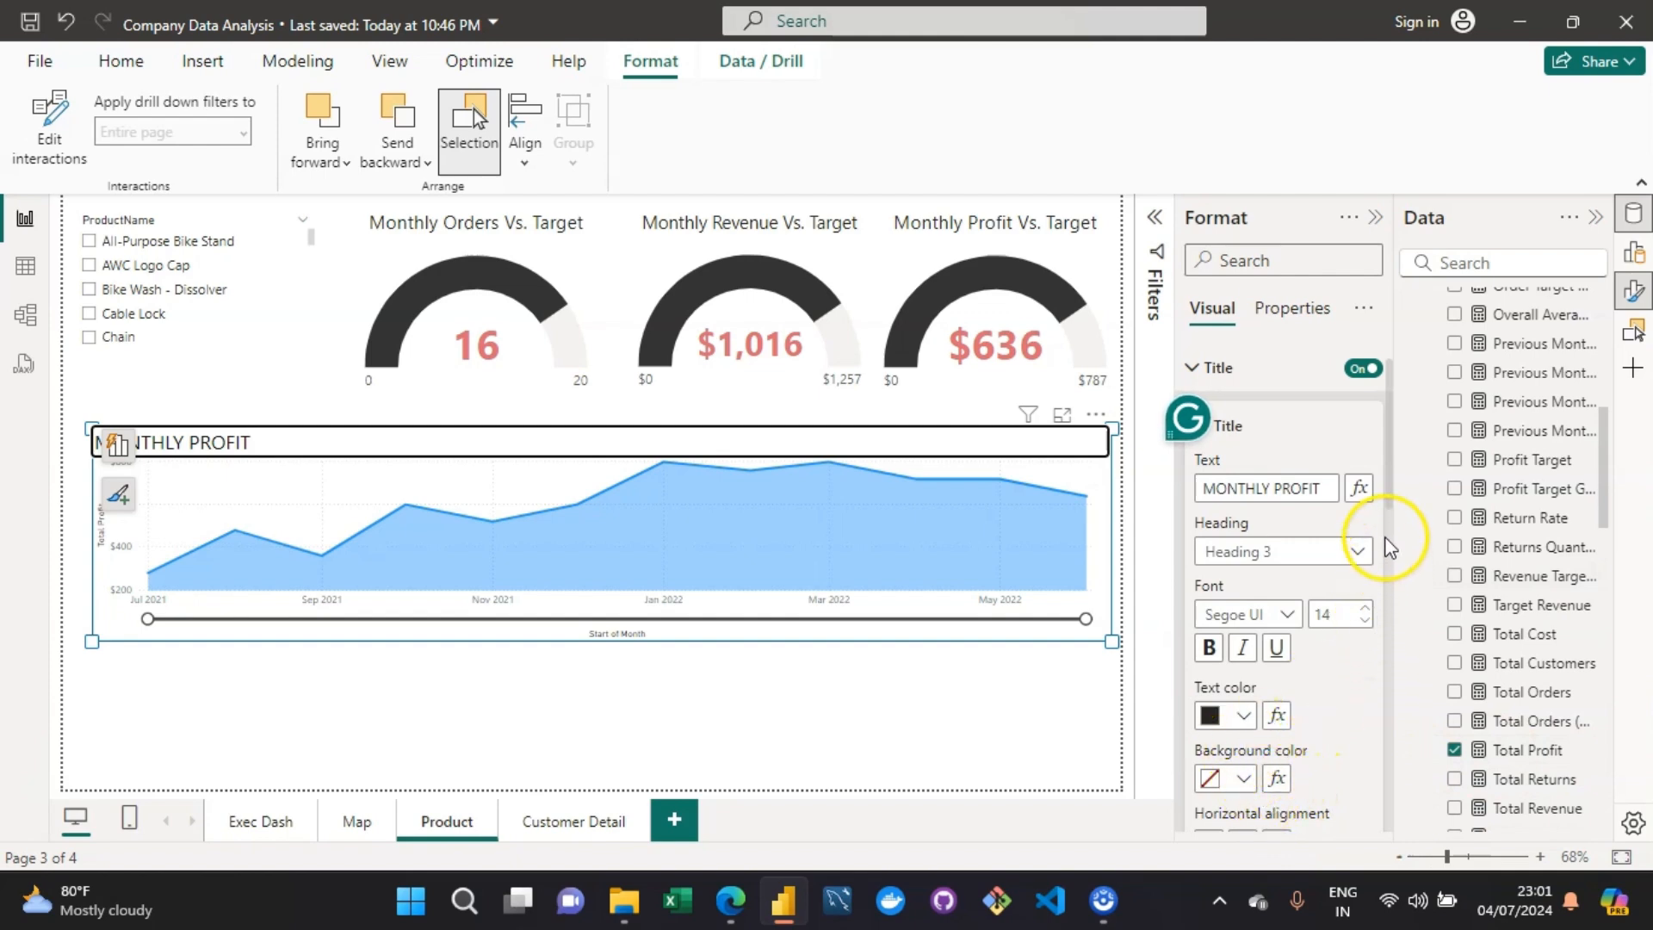
scroll(1390, 543, down, 3)
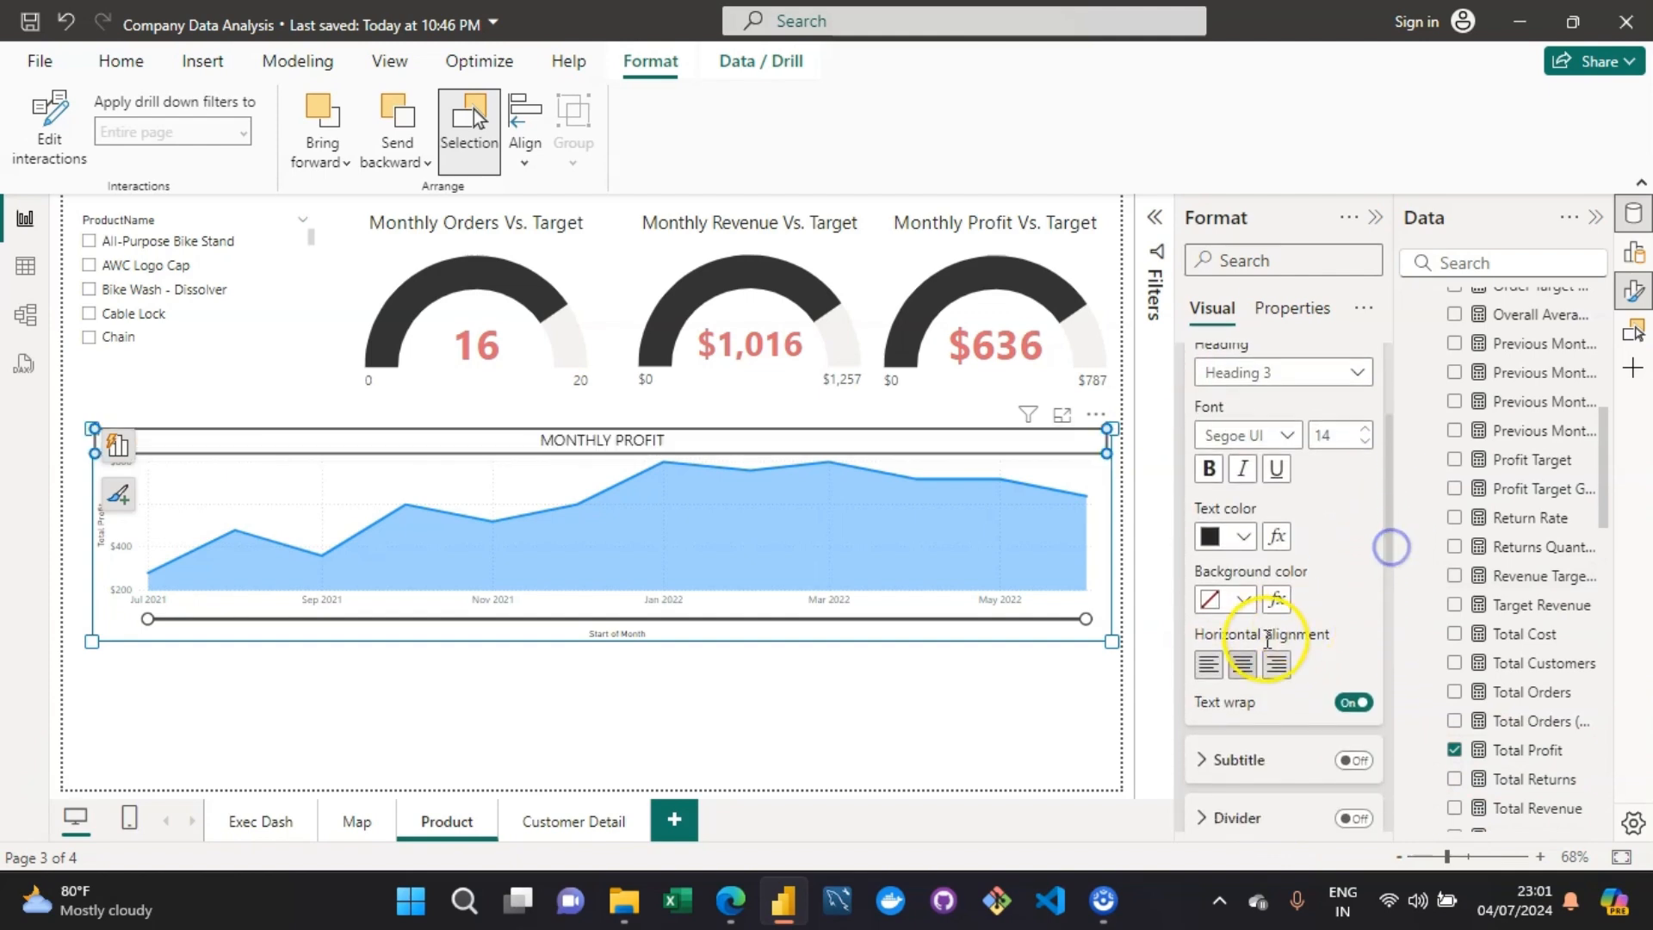
click(1243, 665)
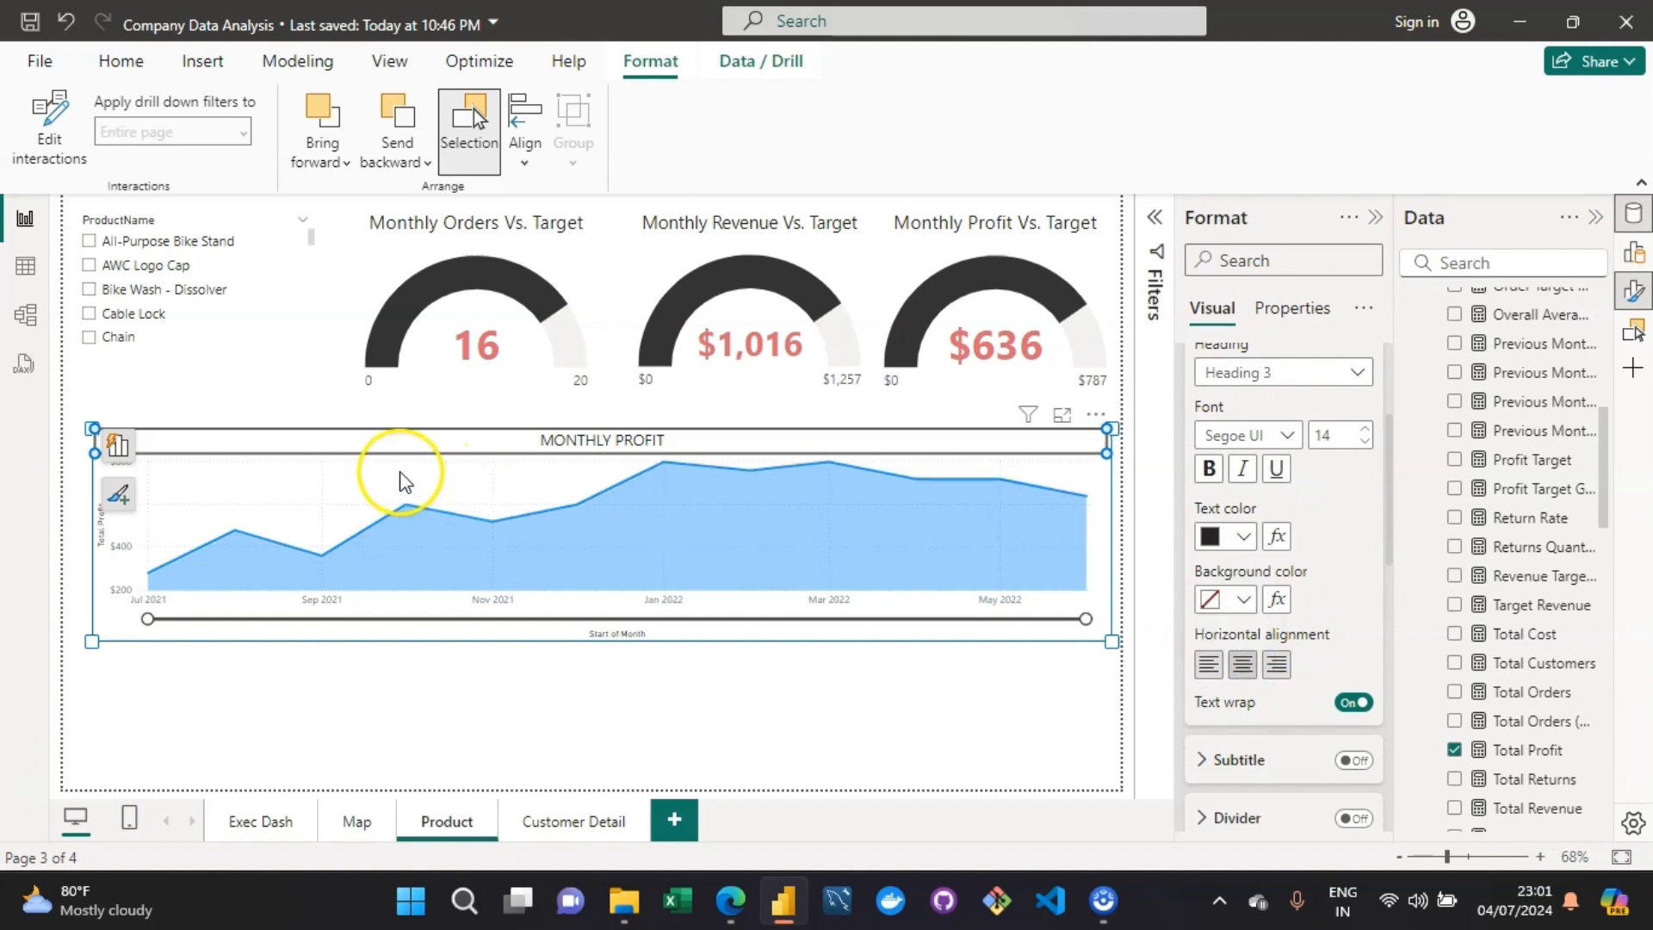
Step: Set the line color of the Monthly Profit area chart to a dark charcoal theme color
click(105, 635)
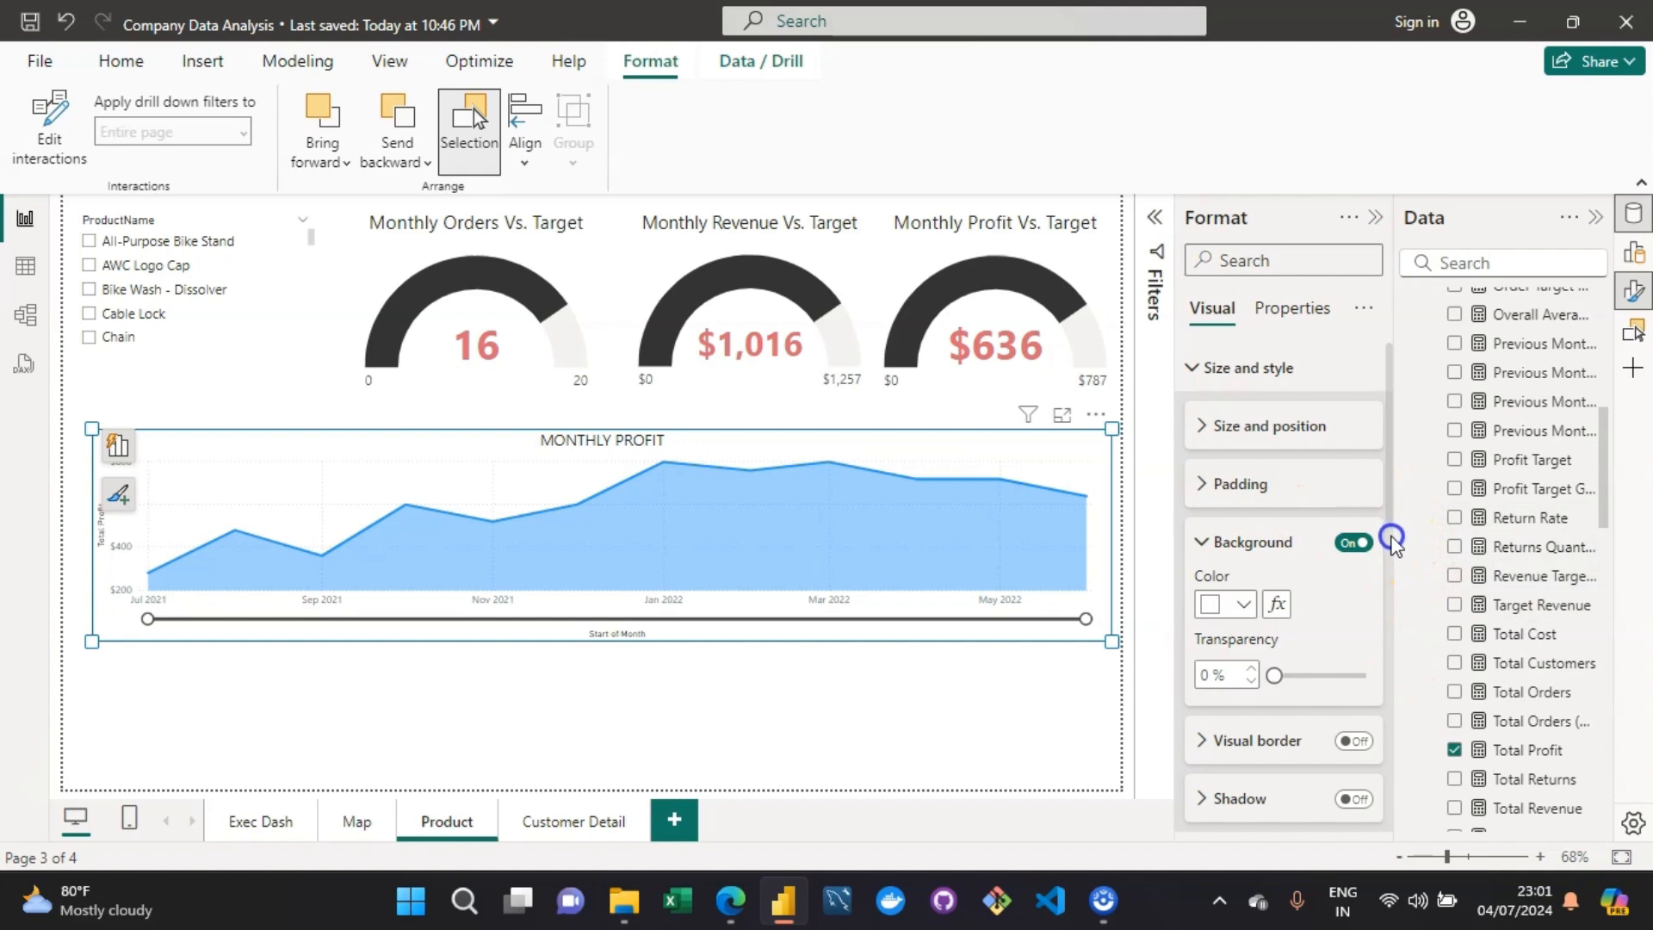
drag(1389, 514, 1385, 758)
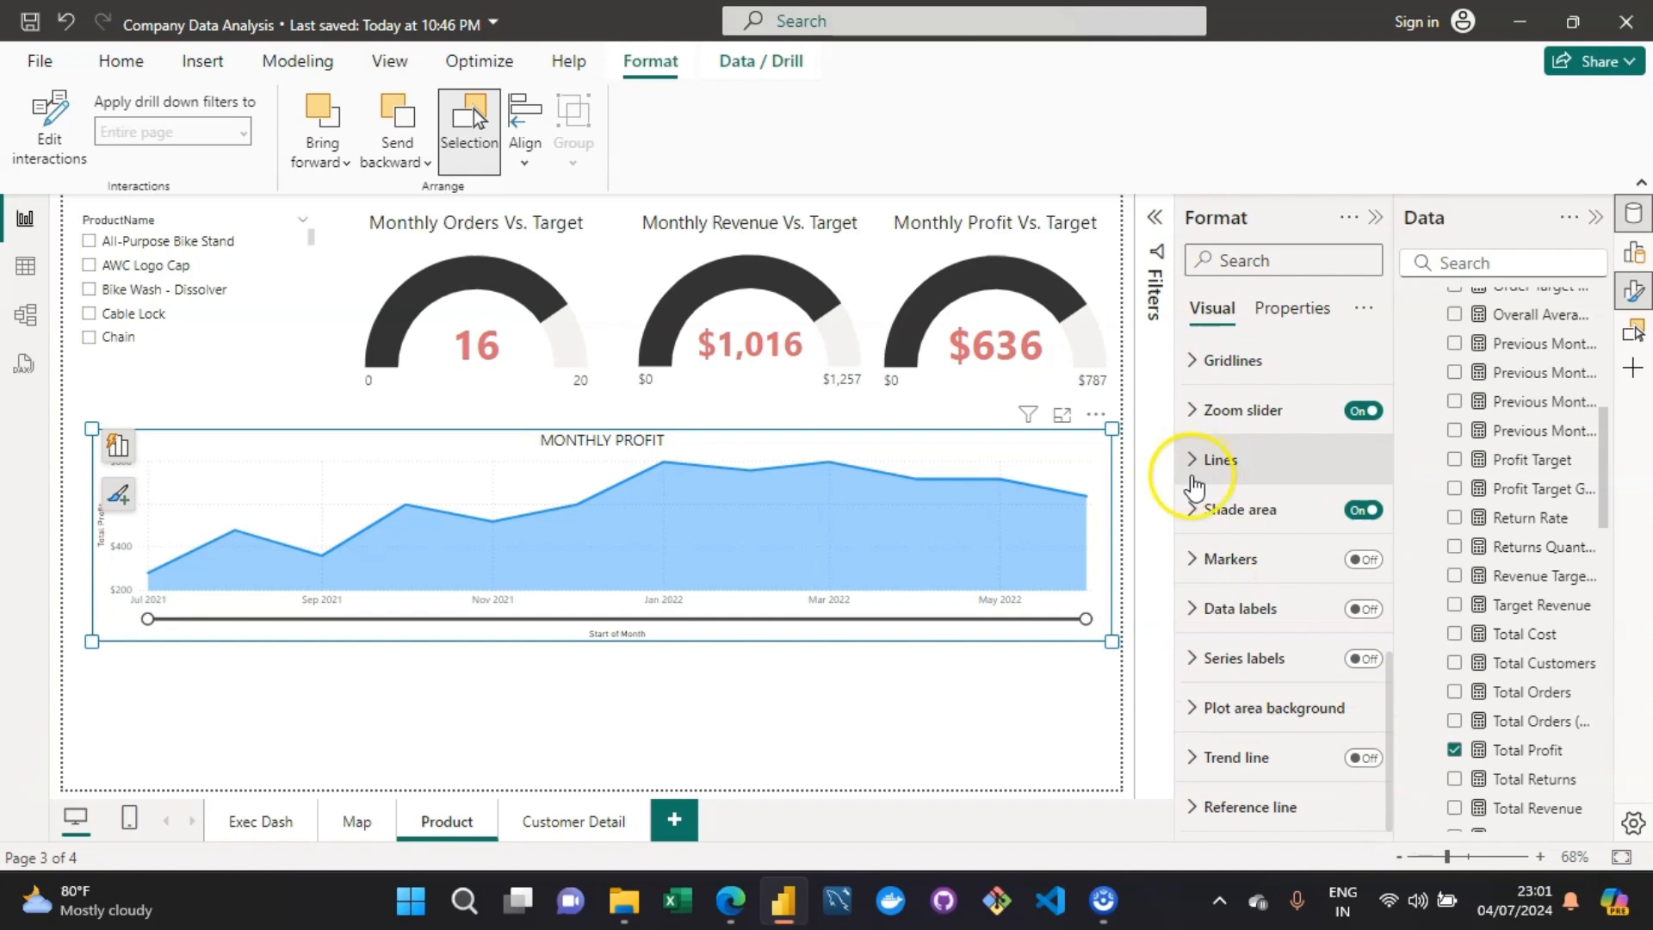
click(1194, 508)
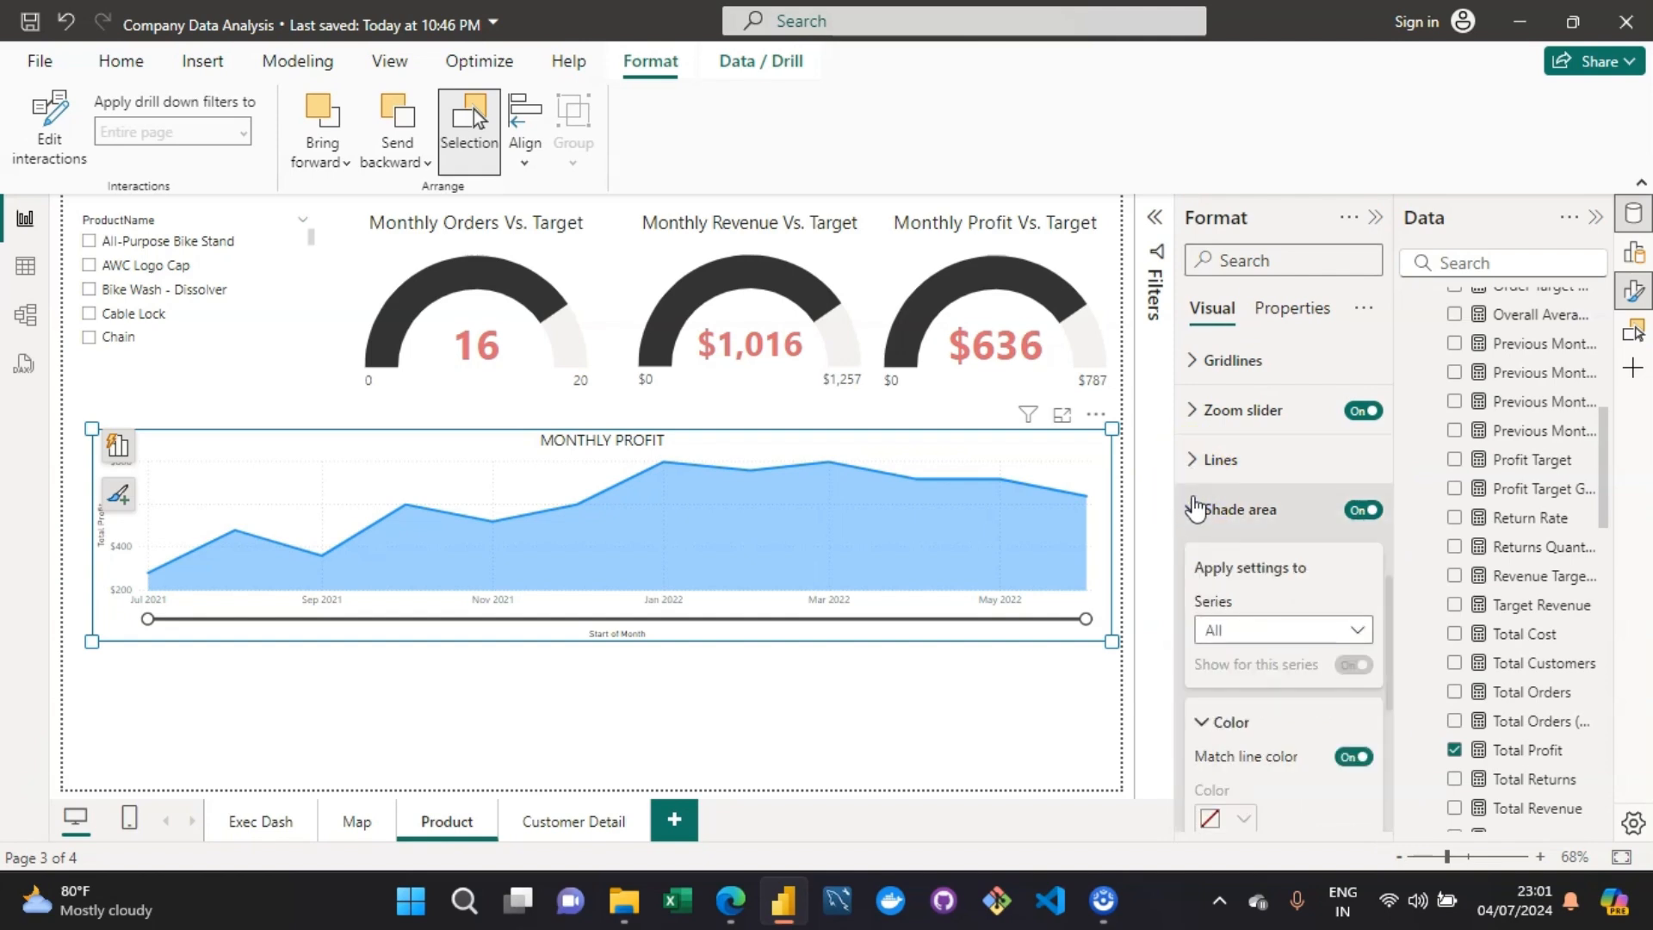
click(1197, 462)
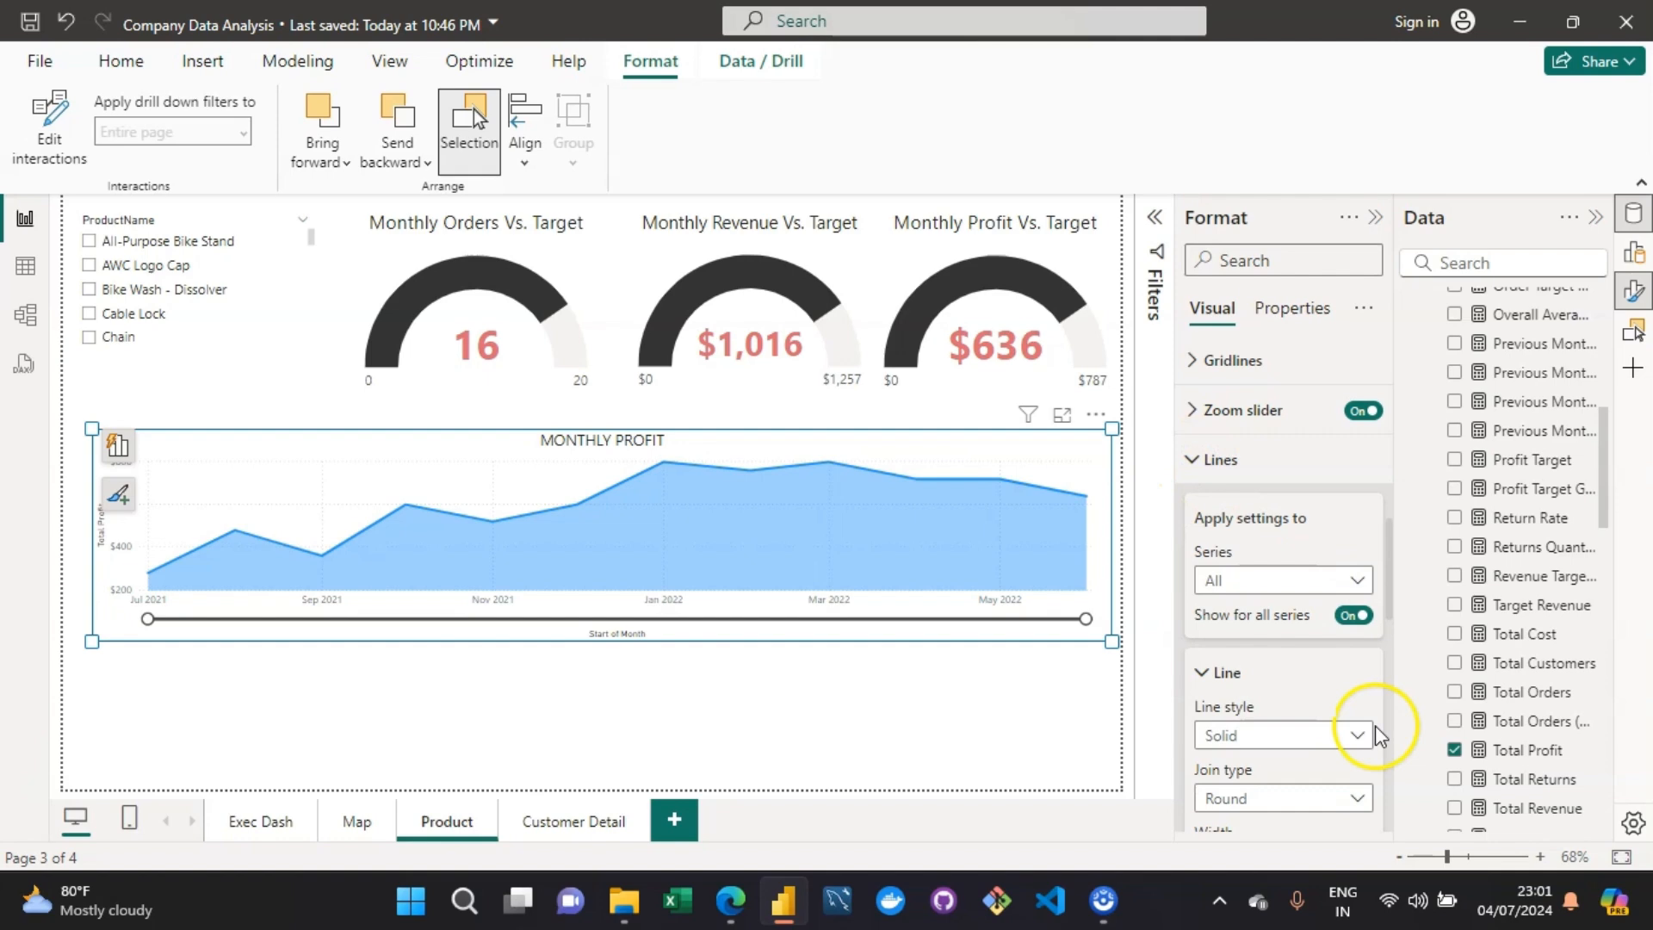
drag(1395, 558, 1388, 639)
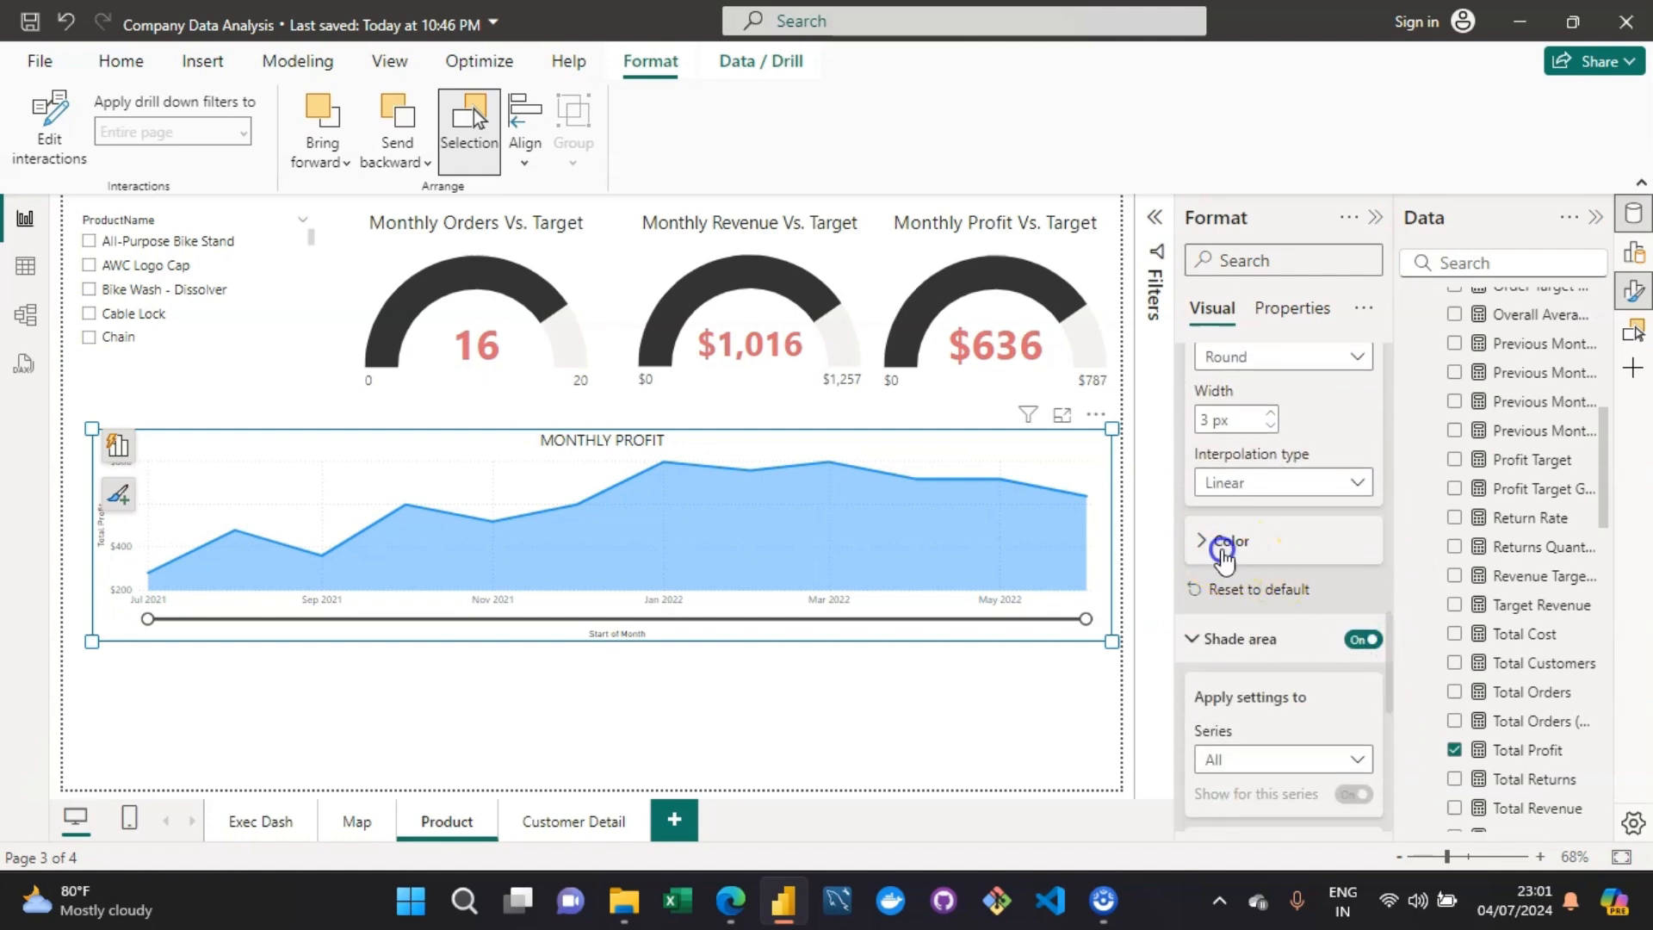
click(1227, 542)
click(1245, 604)
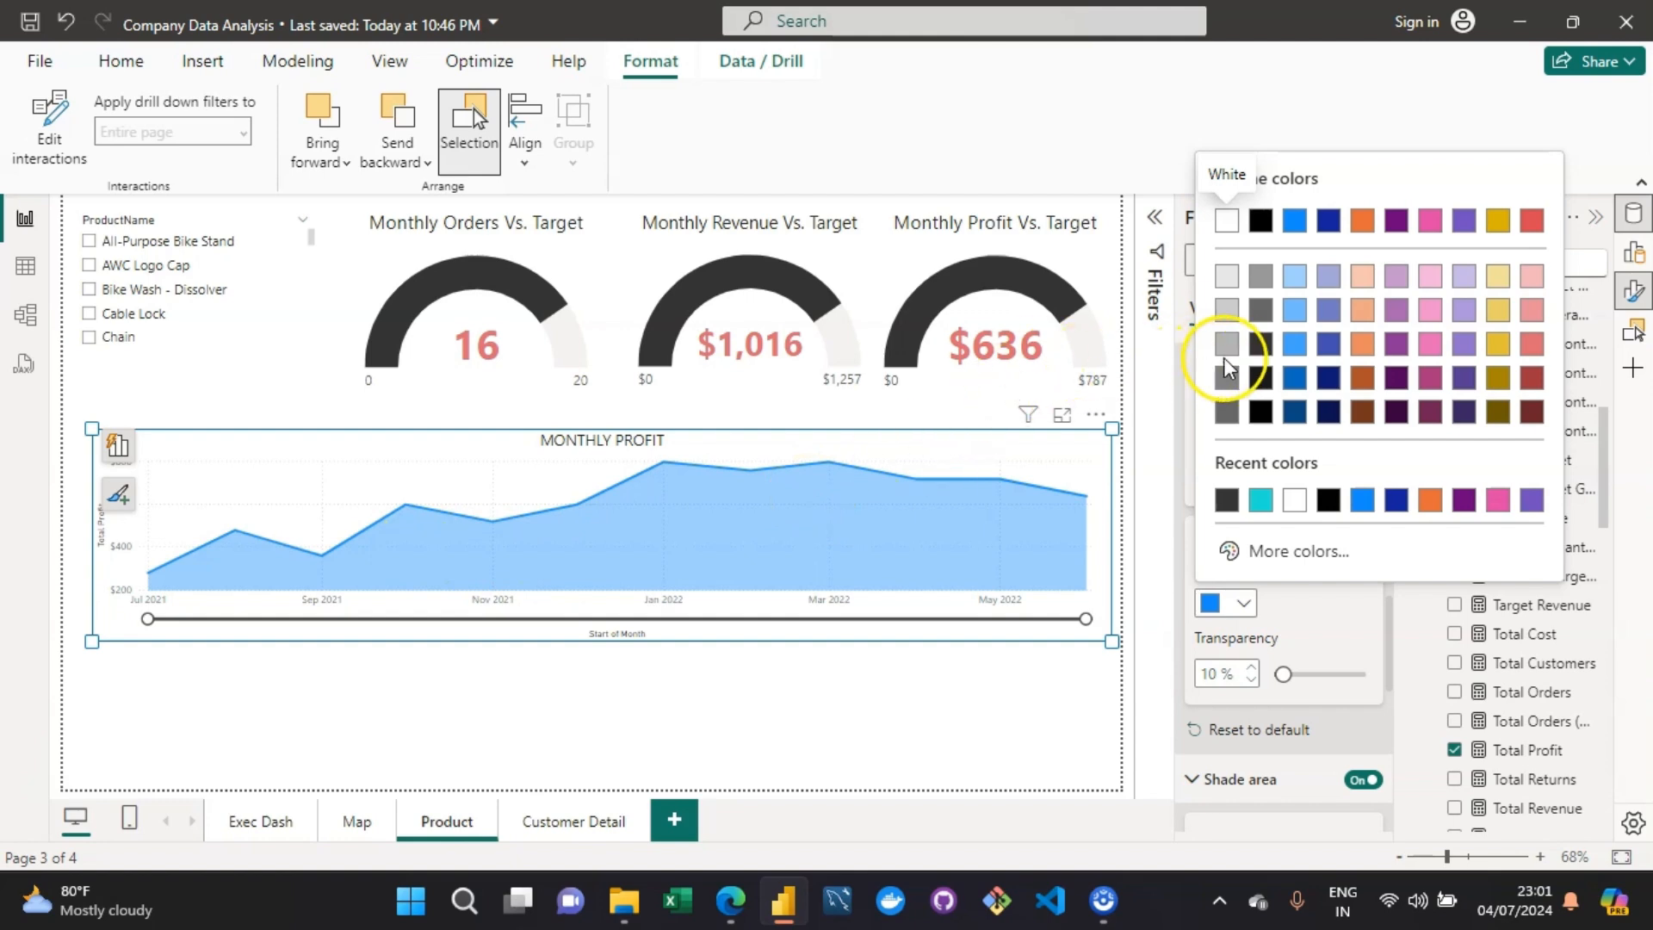
click(1260, 377)
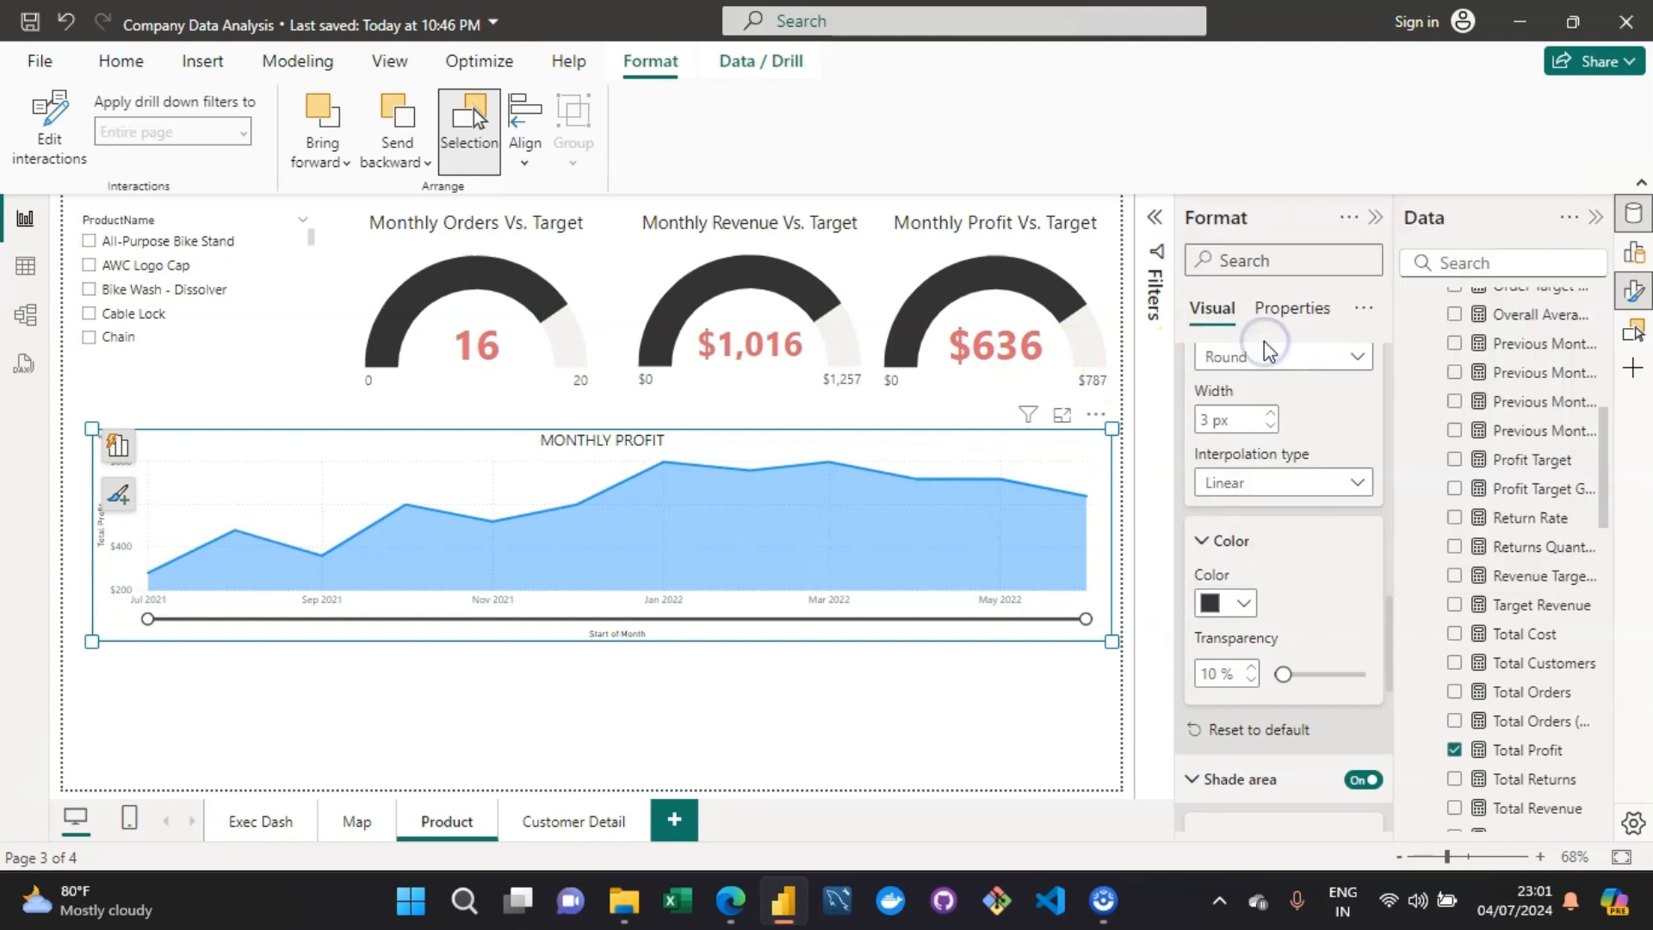
Step: Try 80% and 60% transparency for the line color of the Monthly Profit area chart
double_click(1218, 675)
text(80)
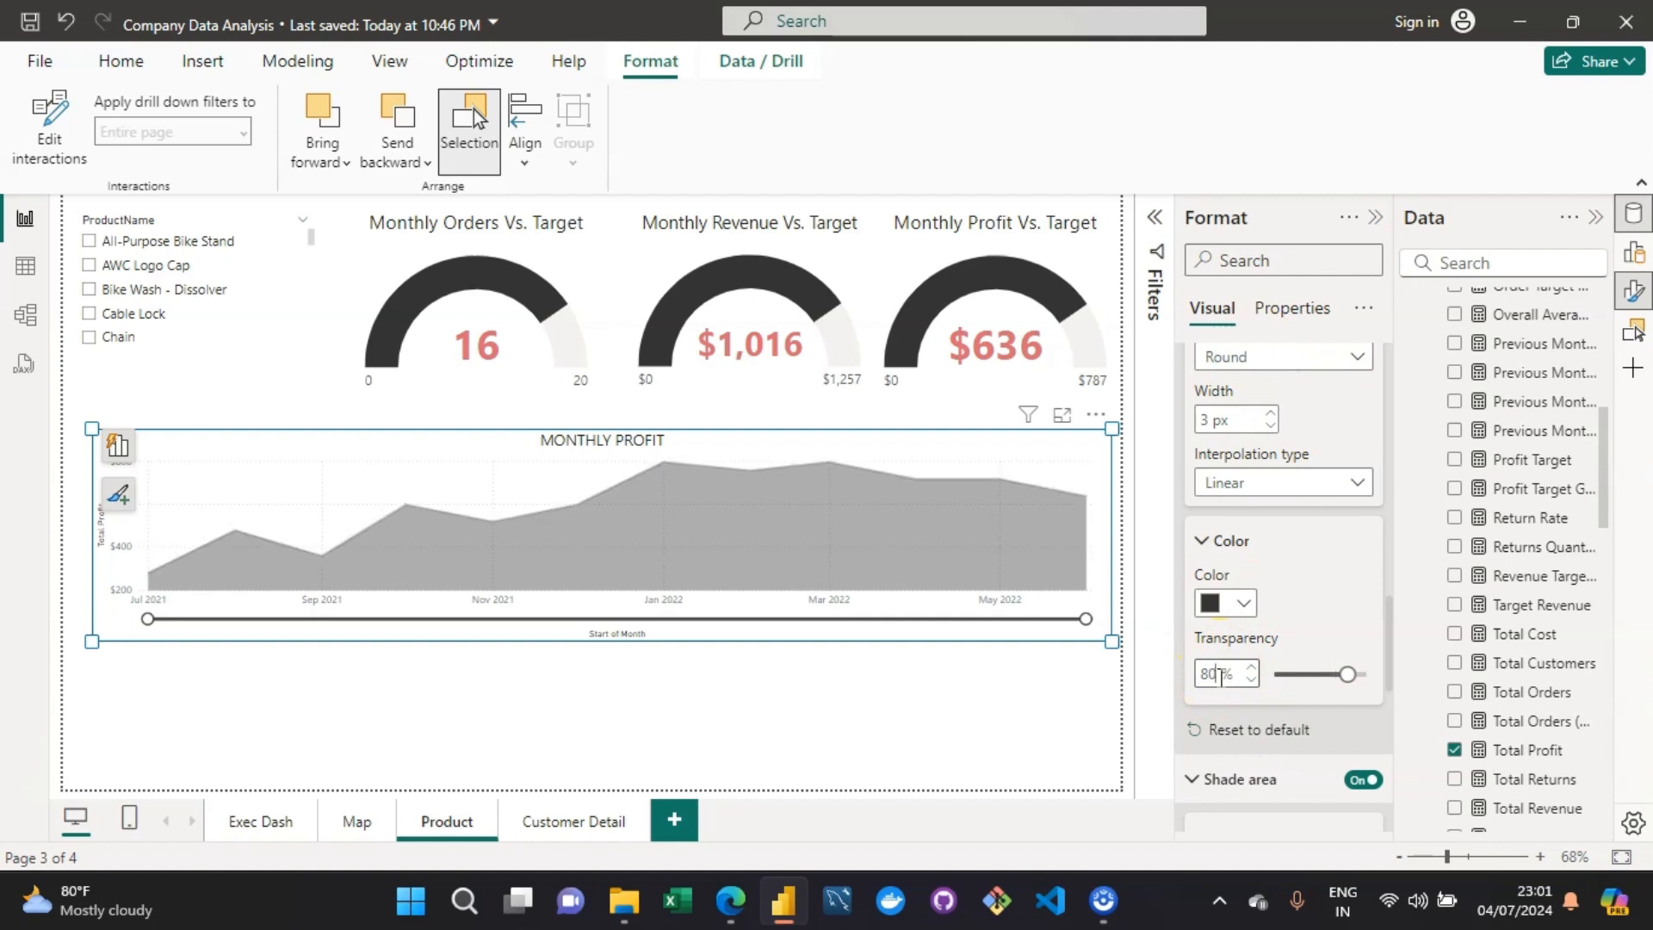
click(1336, 648)
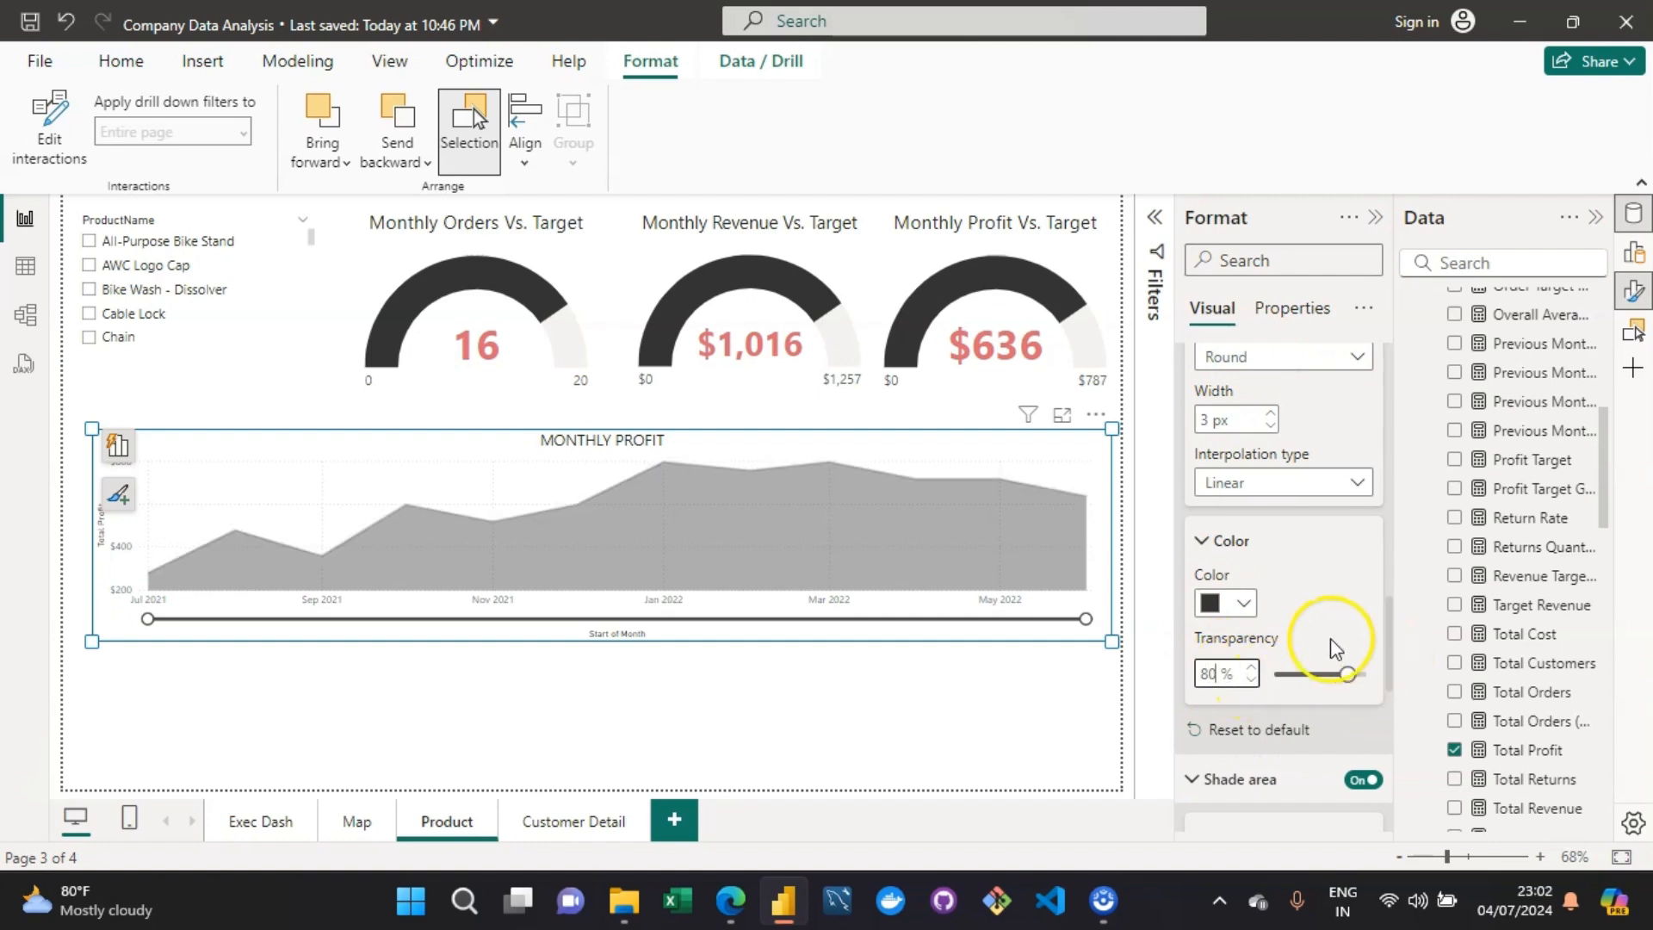
click(1214, 689)
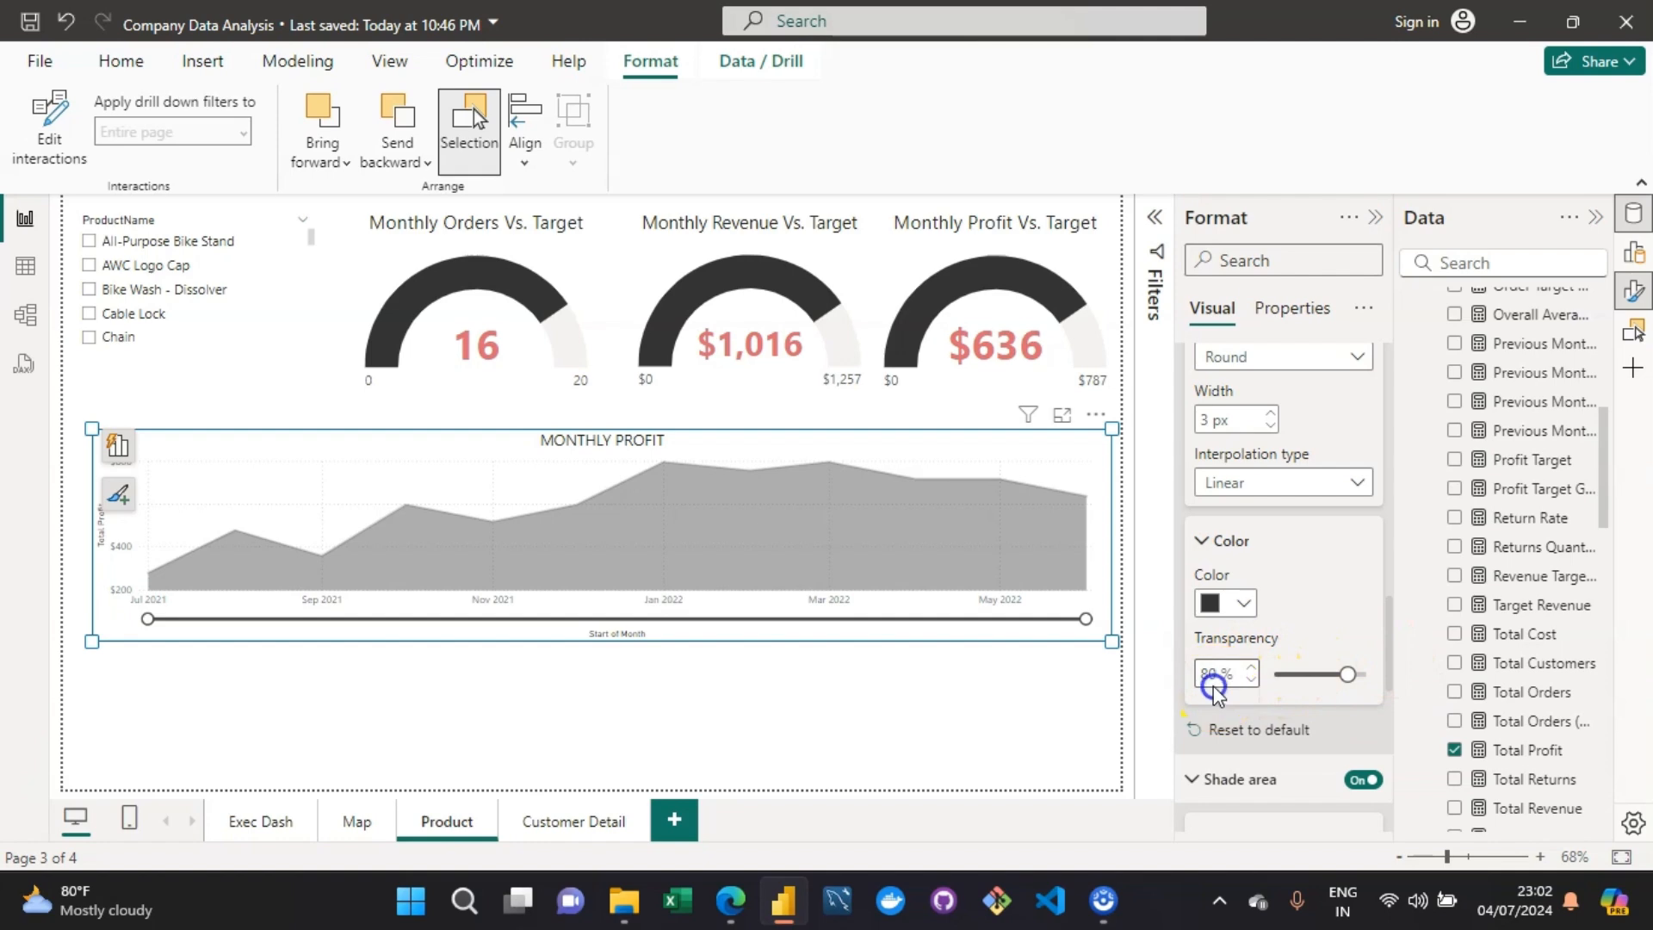
click(1218, 676)
key(BackSpace)
key(BackSpace)
text(0)
key(Return)
key(Return)
click(1253, 668)
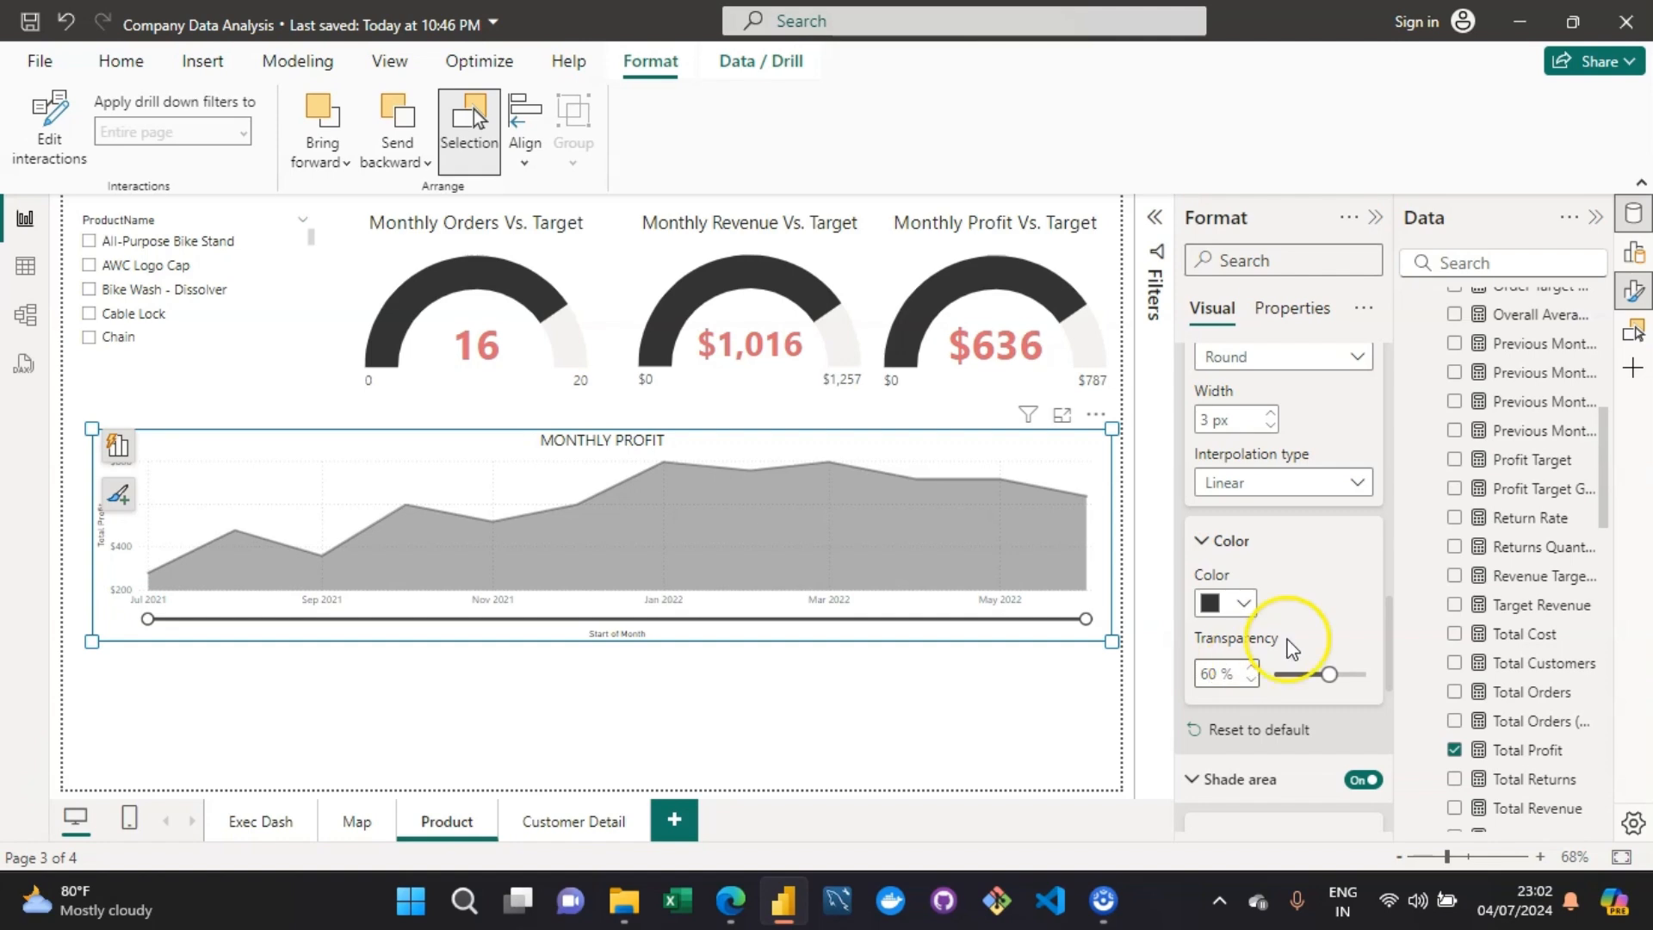
Step: Set the line color transparency of the Monthly Profit area chart to 50%
double_click(1221, 675)
text(50)
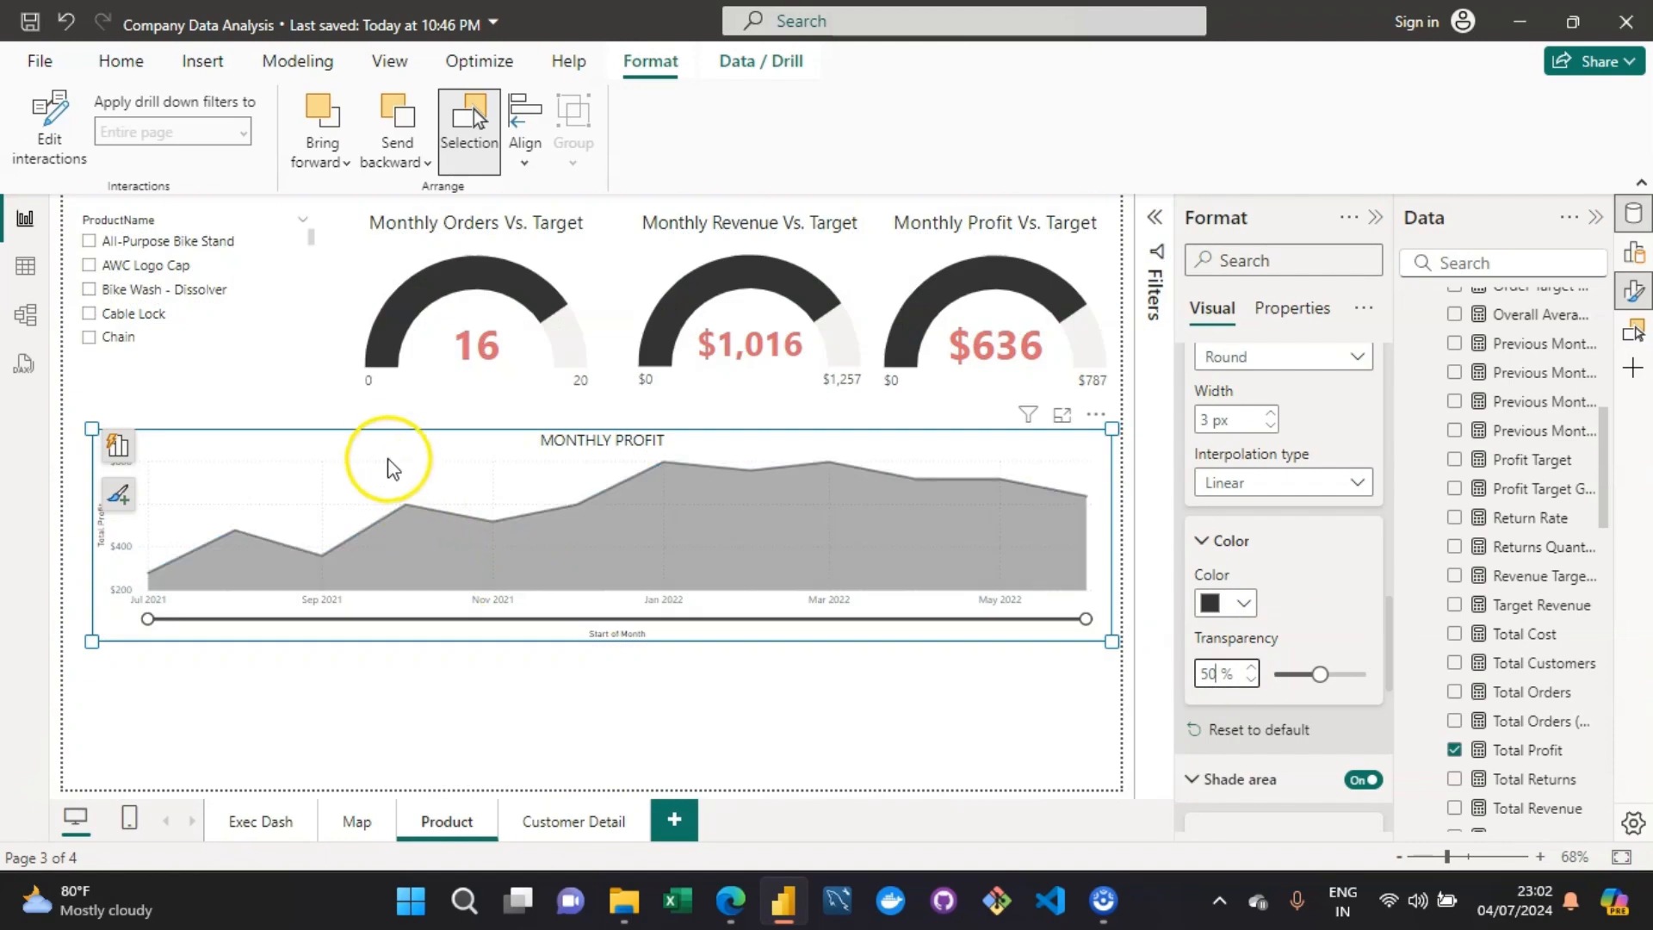
click(380, 443)
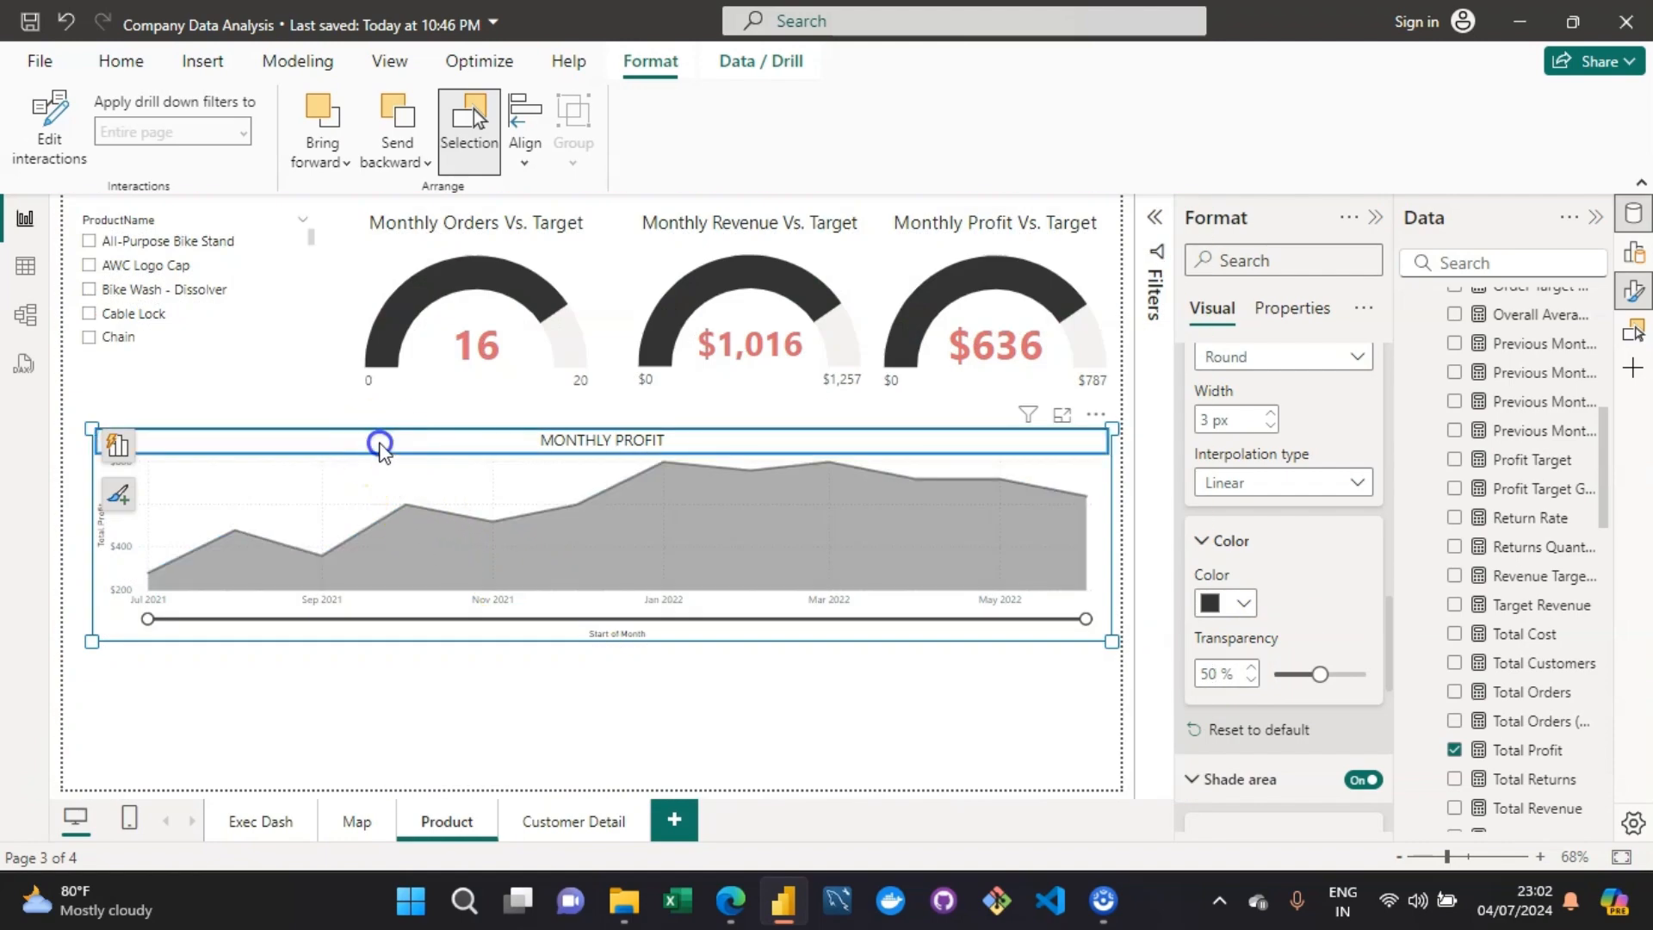
click(404, 704)
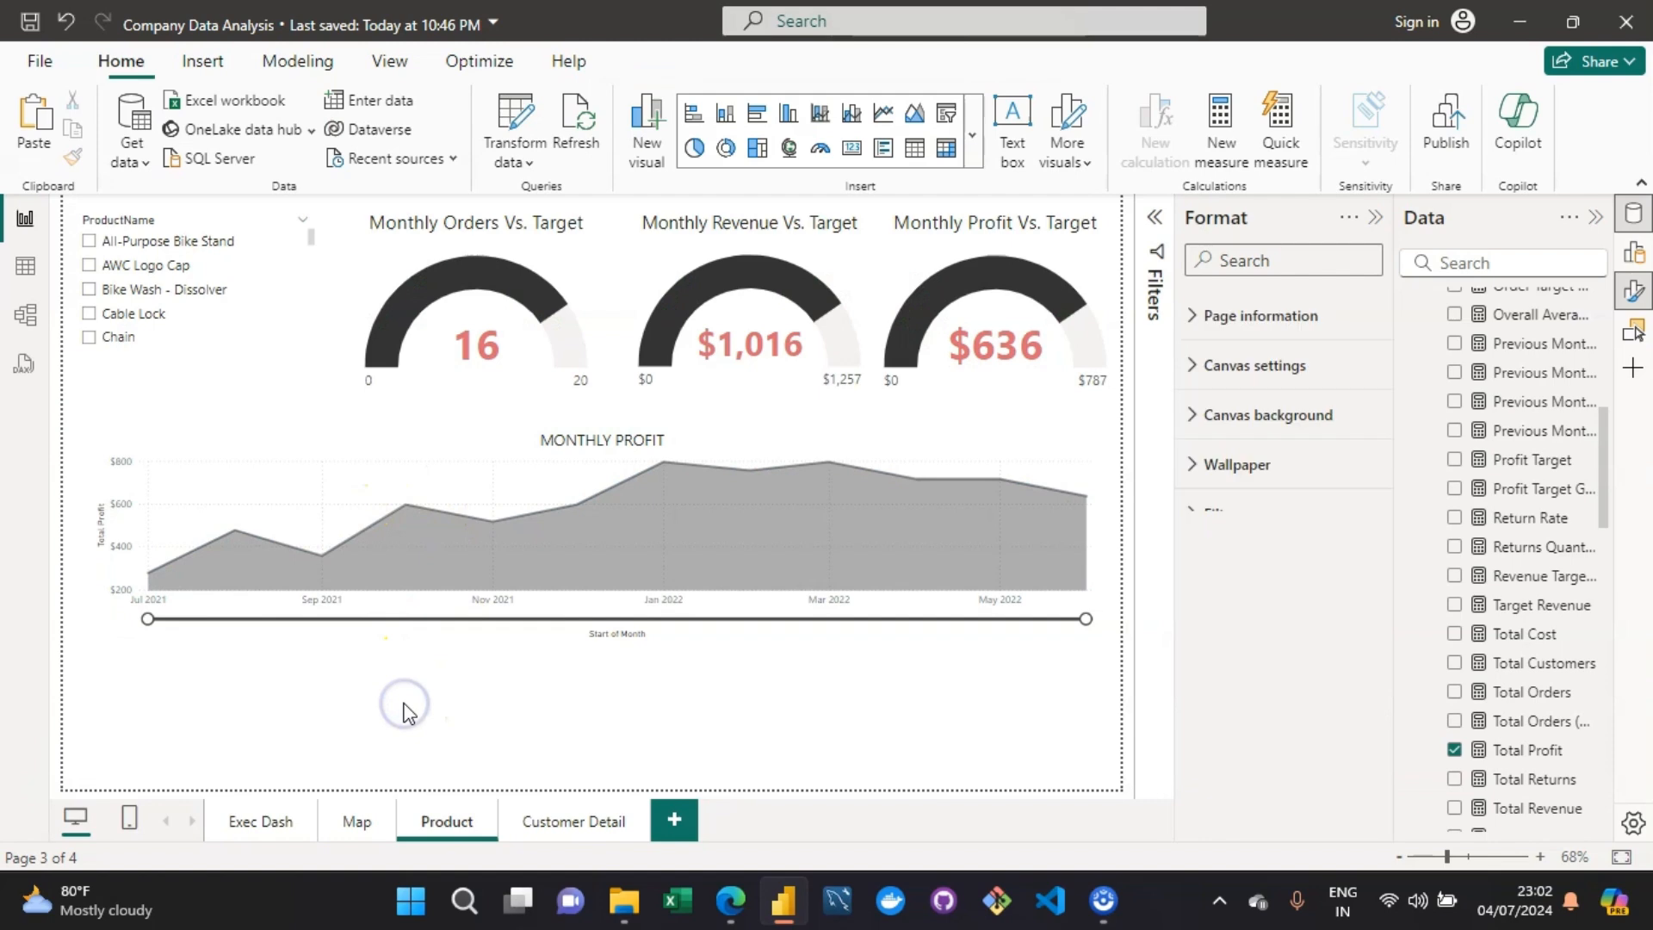
Step: Duplicate the Monthly Profit area chart and place the copy beneath the original at the foot of the page
click(113, 553)
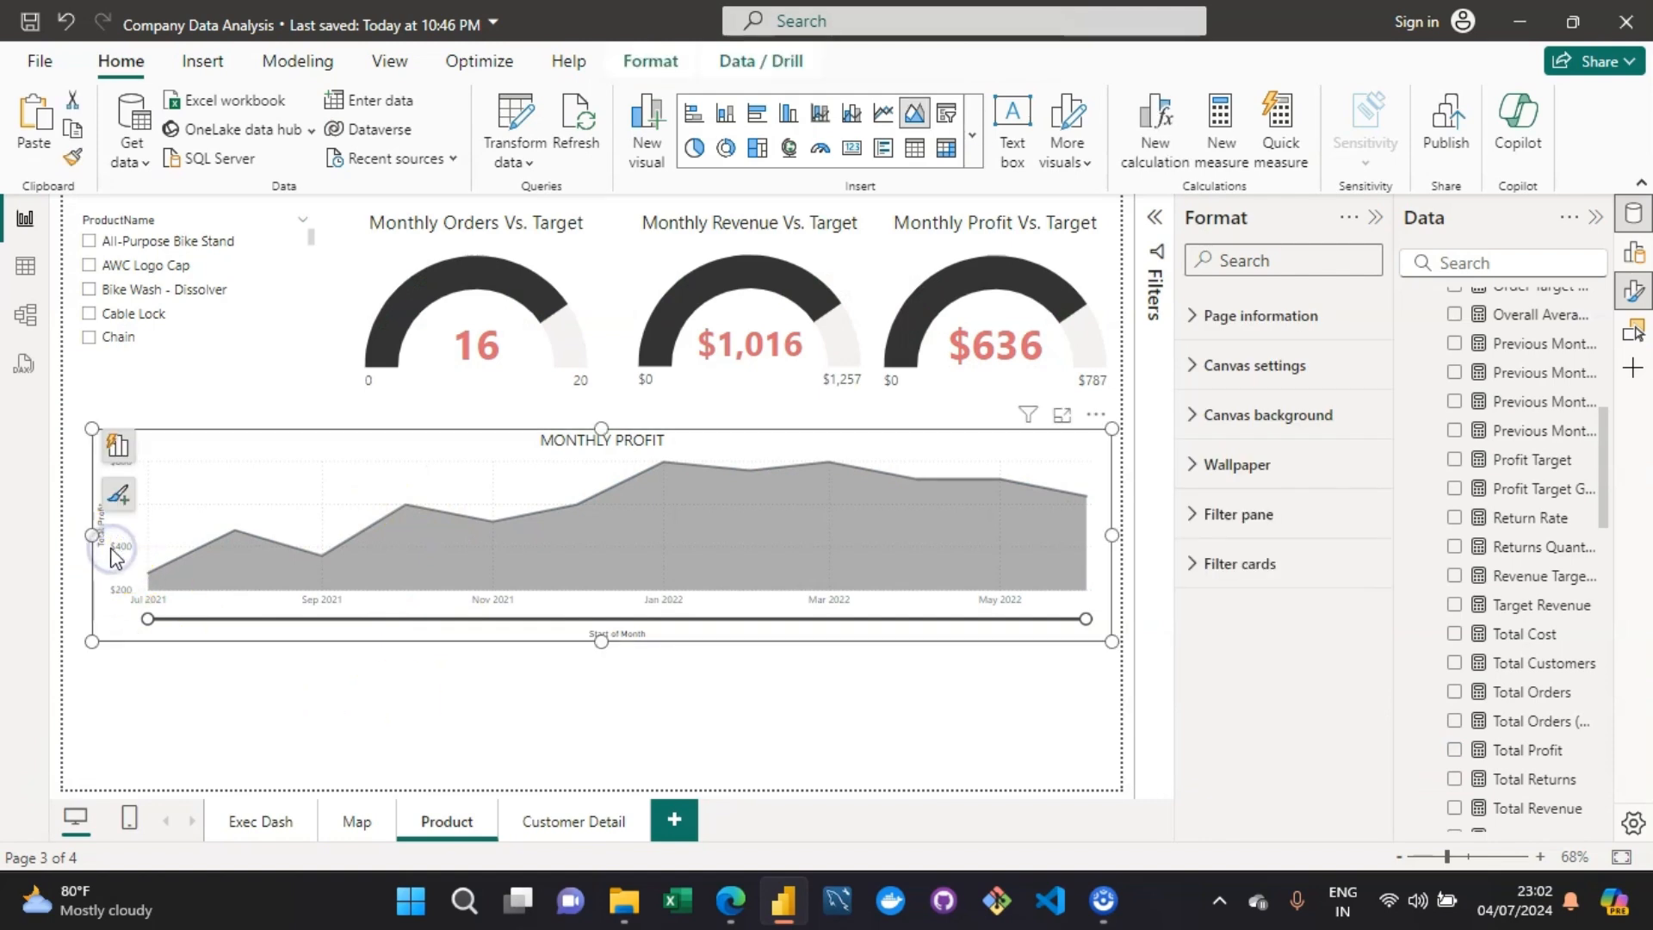
click(603, 639)
click(630, 635)
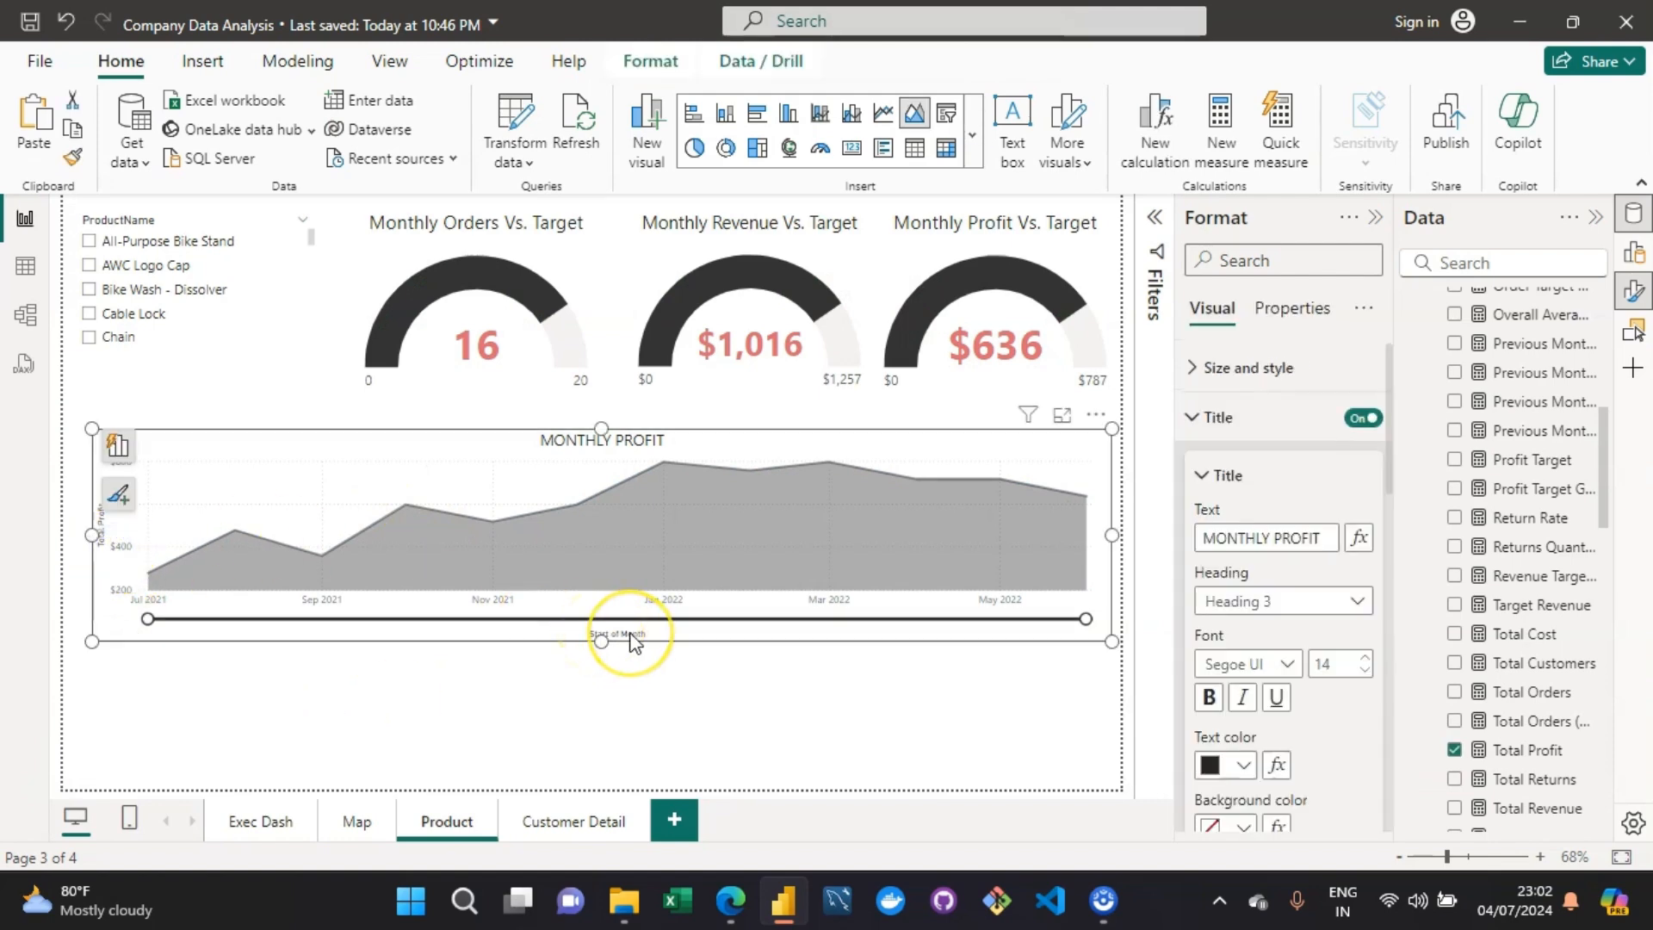
click(103, 538)
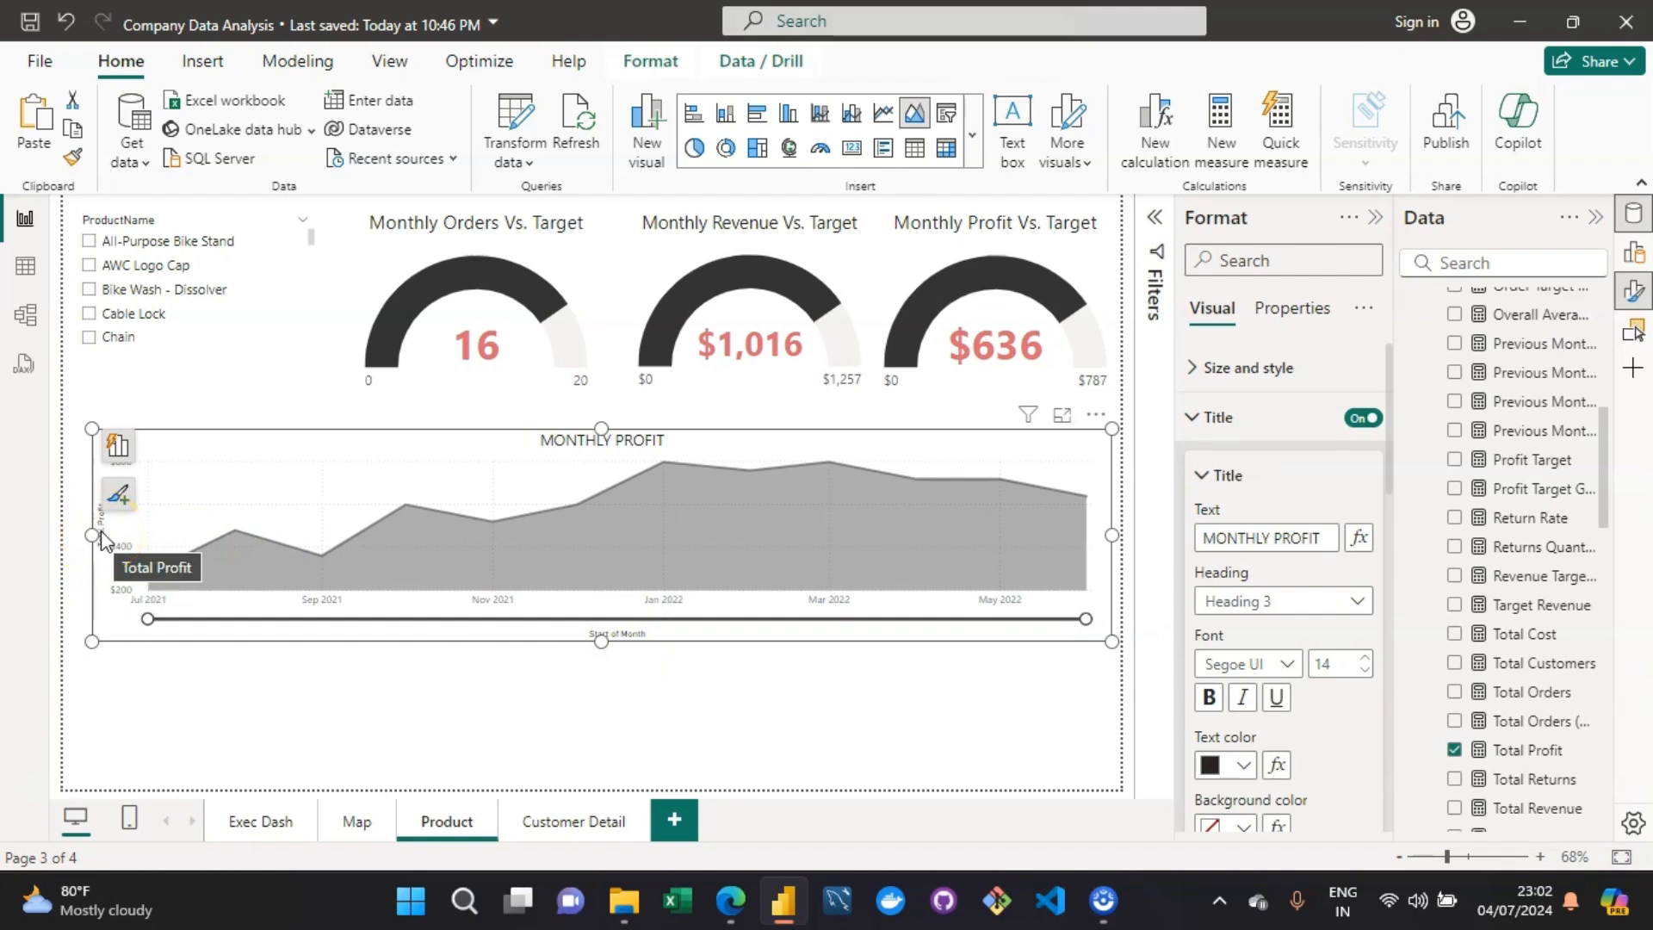
click(398, 447)
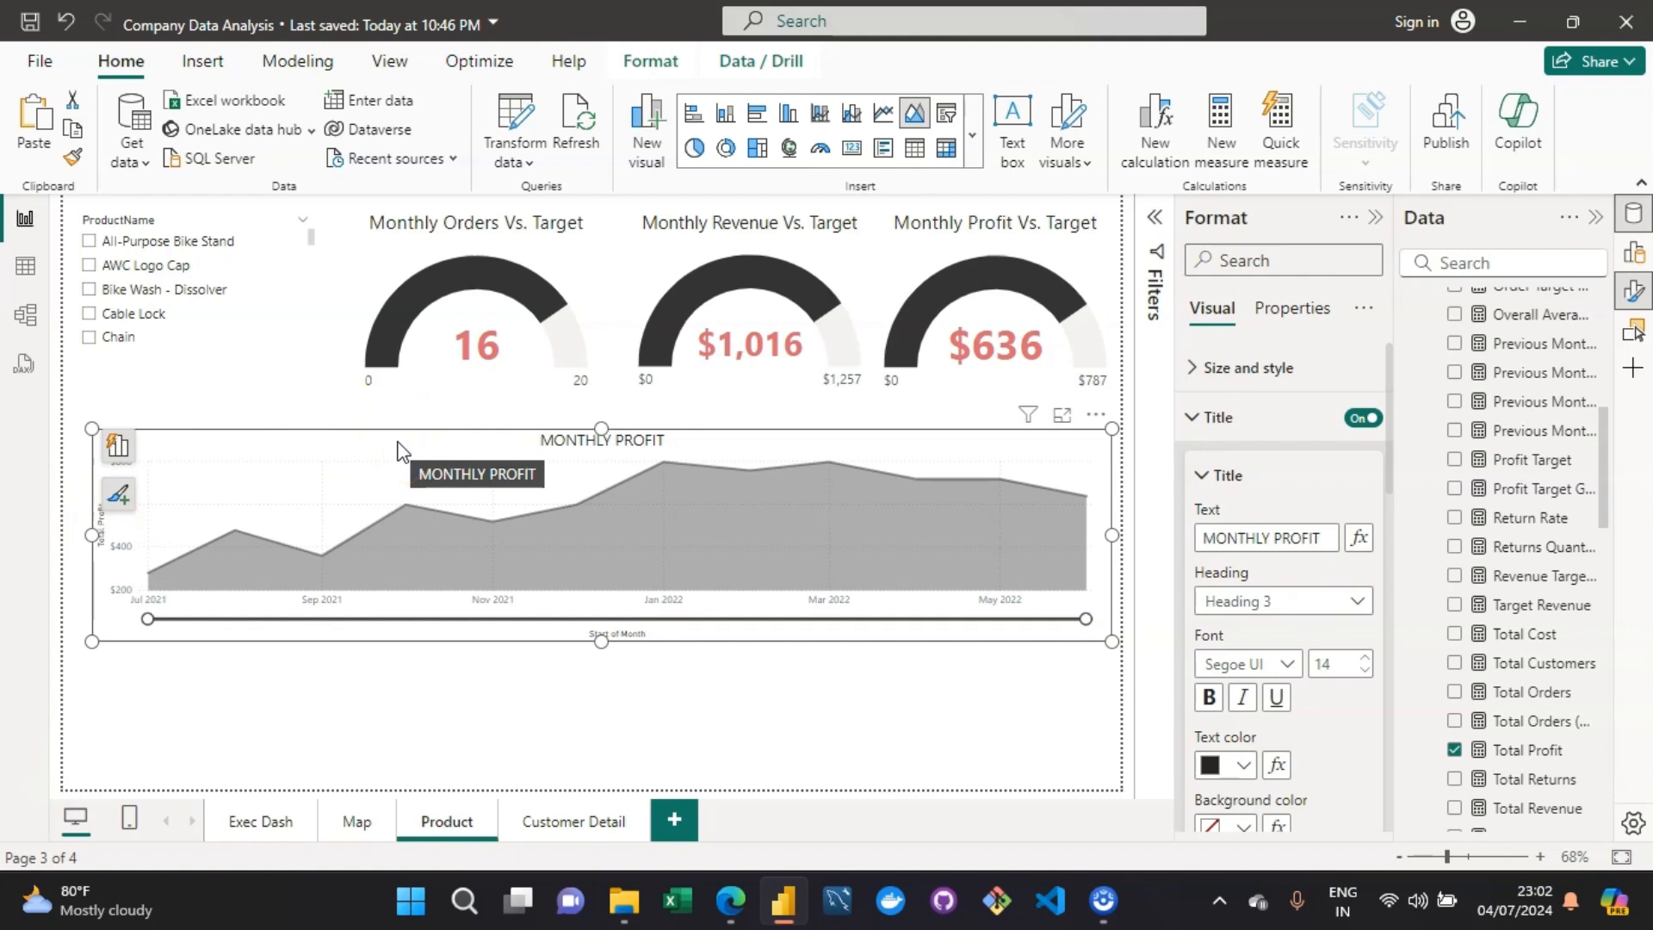
click(398, 446)
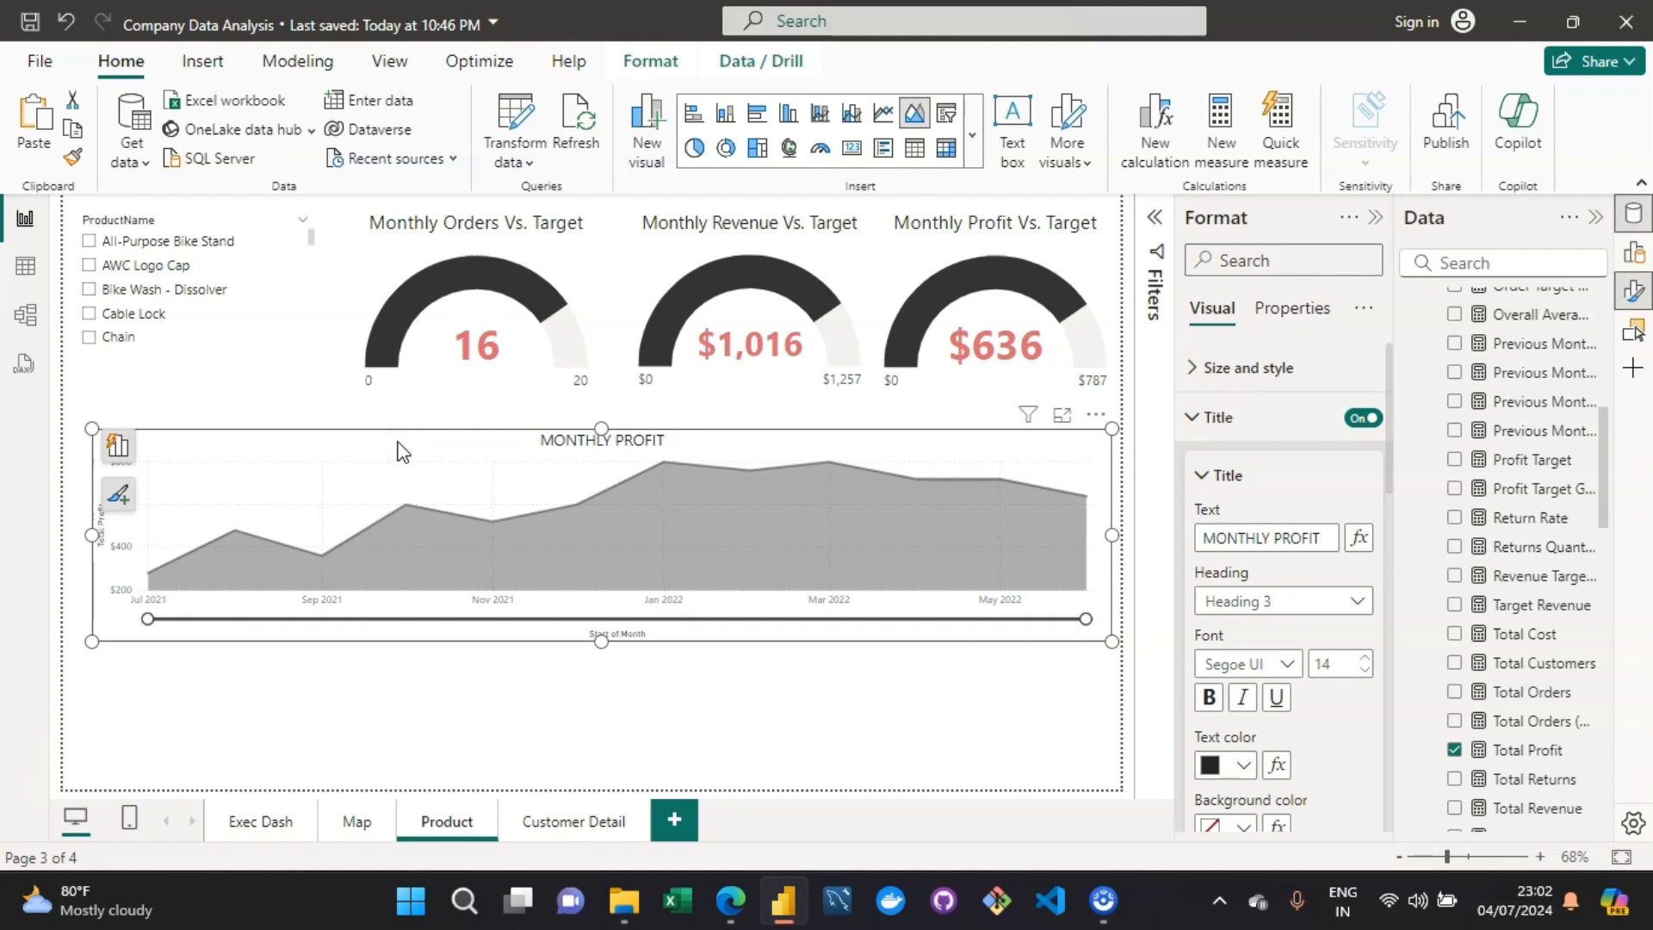
key(ctrl+v)
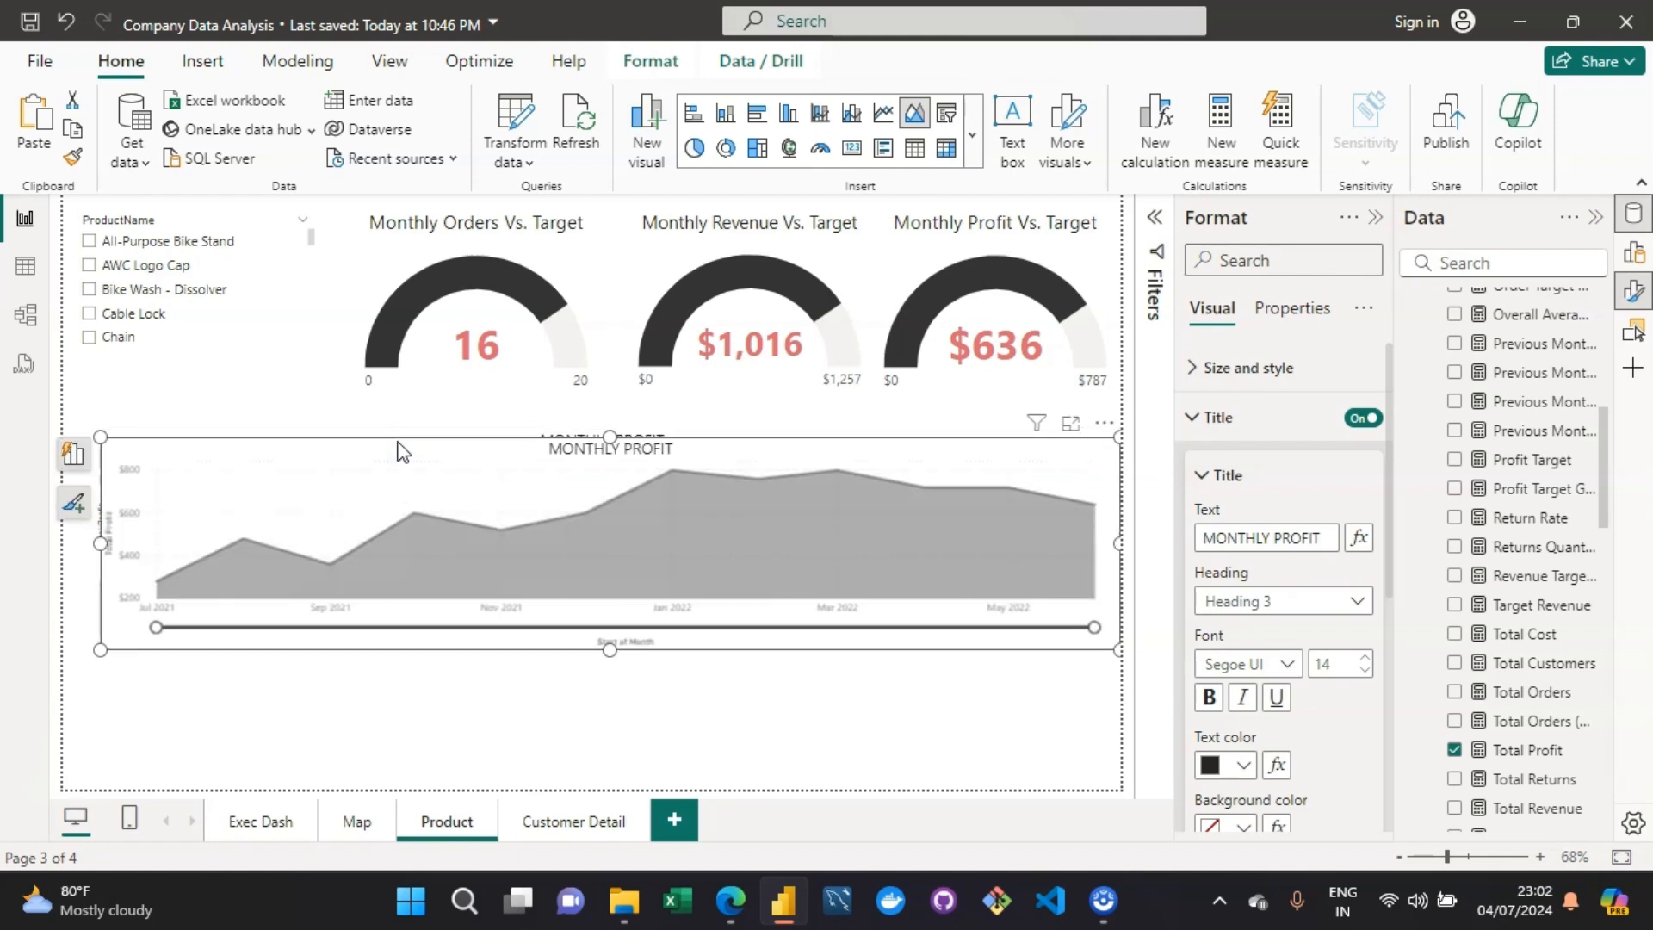
drag(398, 442, 389, 586)
Step: Move the original area chart up slightly and shorten both charts so they stack without overlapping
drag(384, 457, 383, 435)
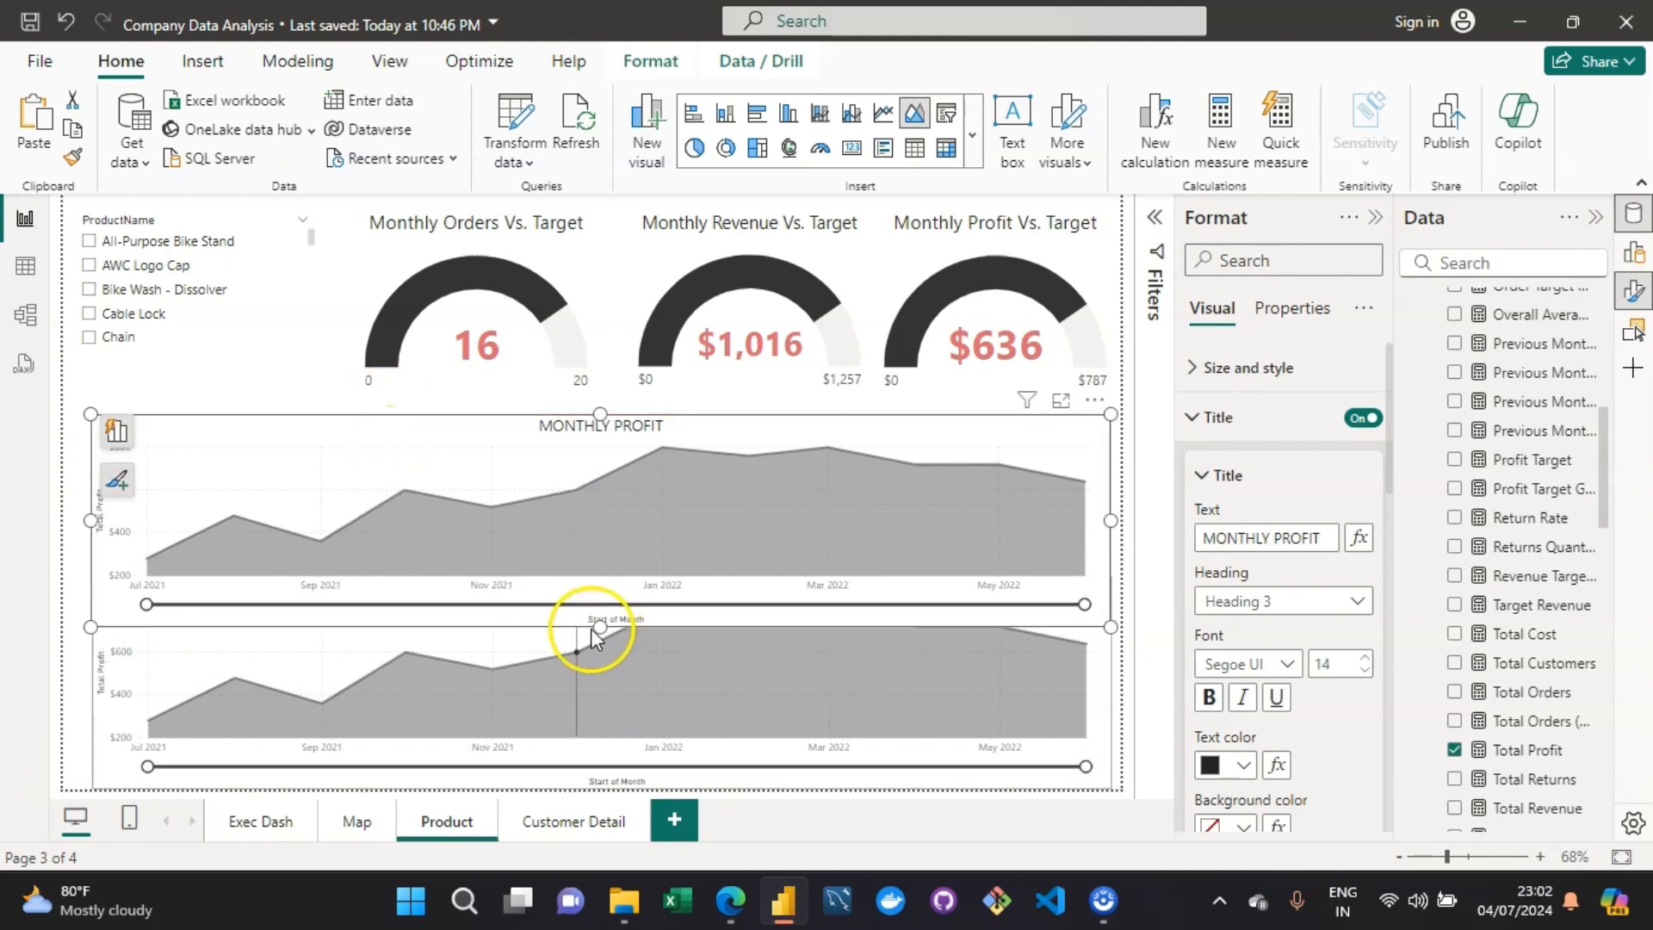
drag(600, 624, 602, 589)
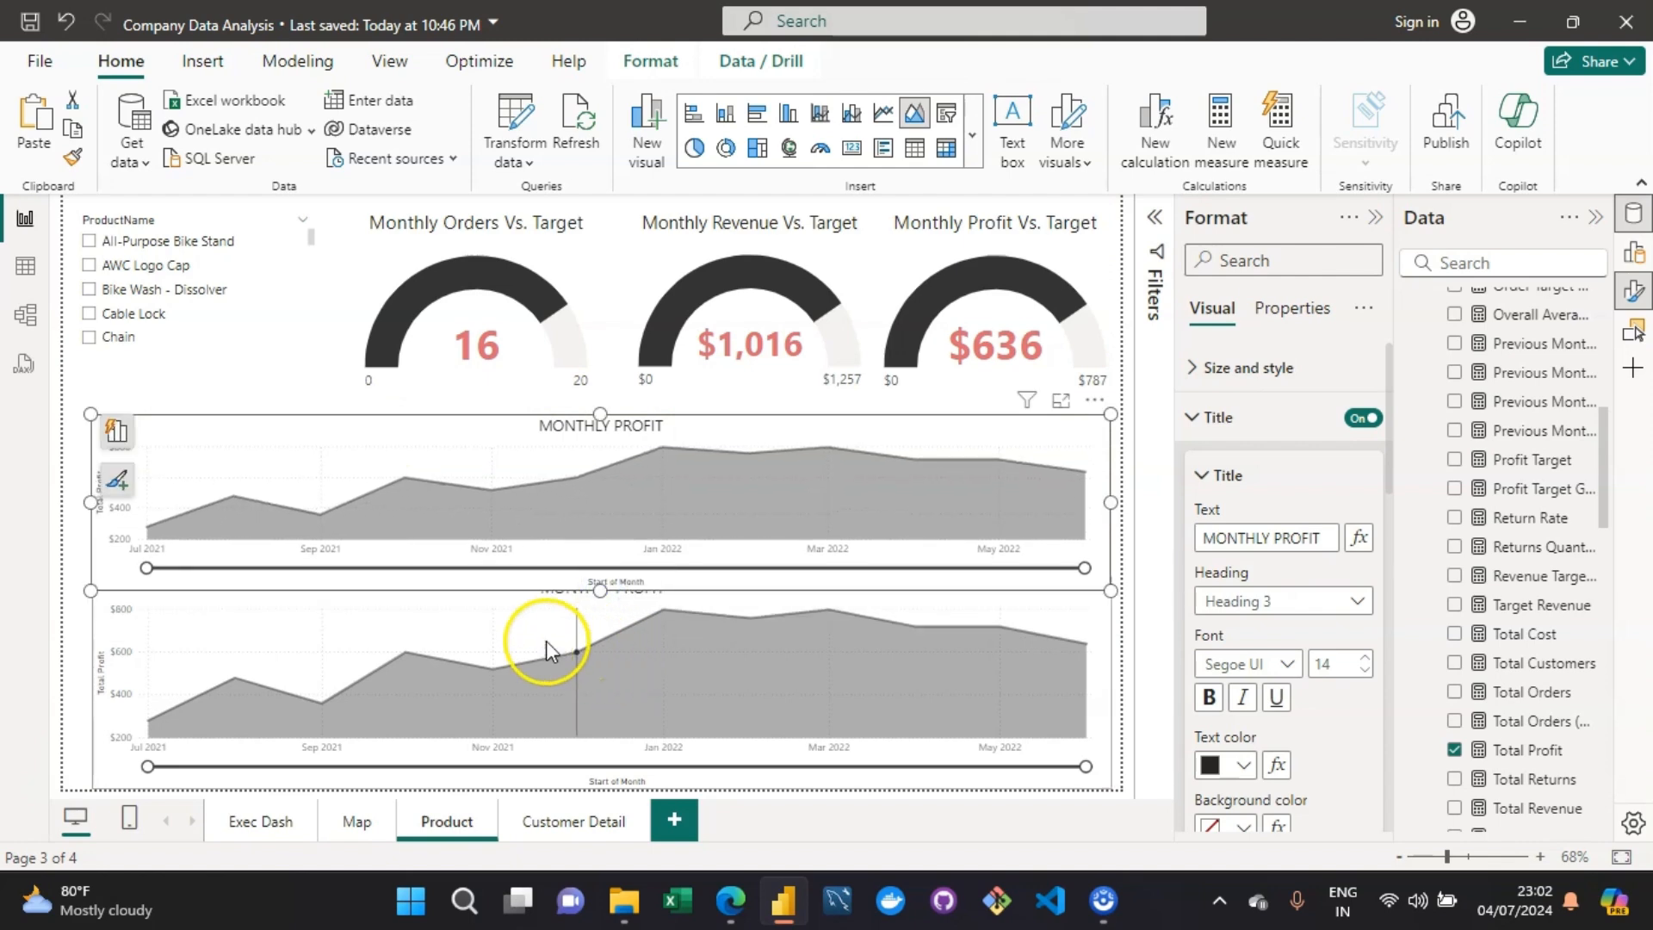
click(447, 612)
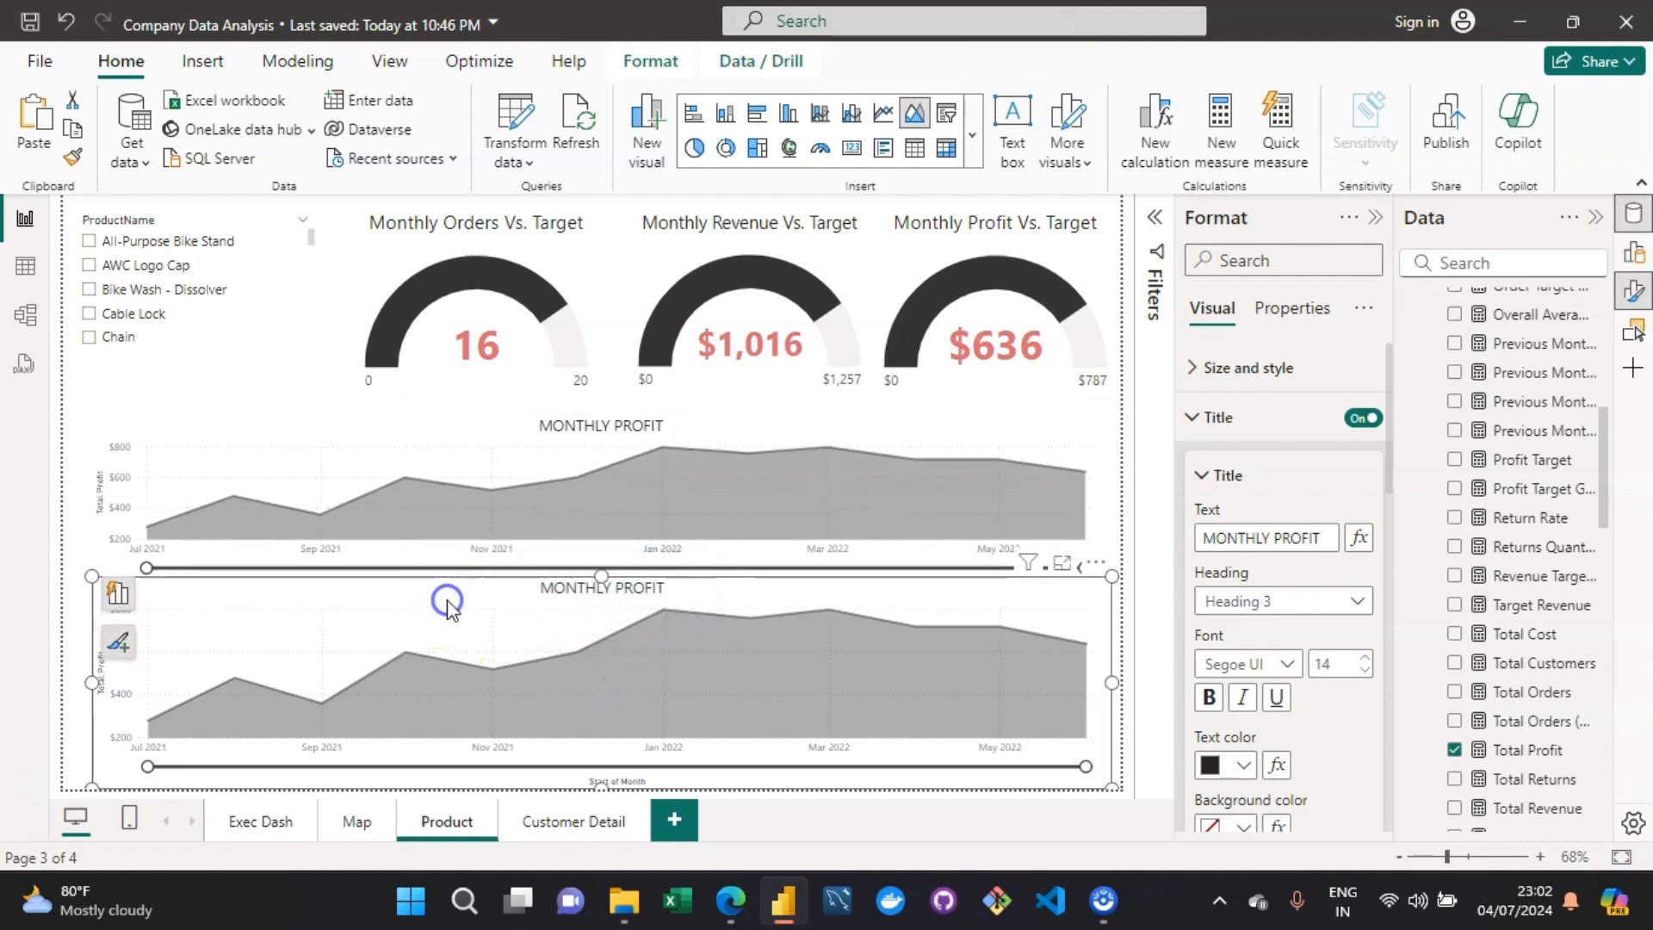
drag(602, 577, 603, 602)
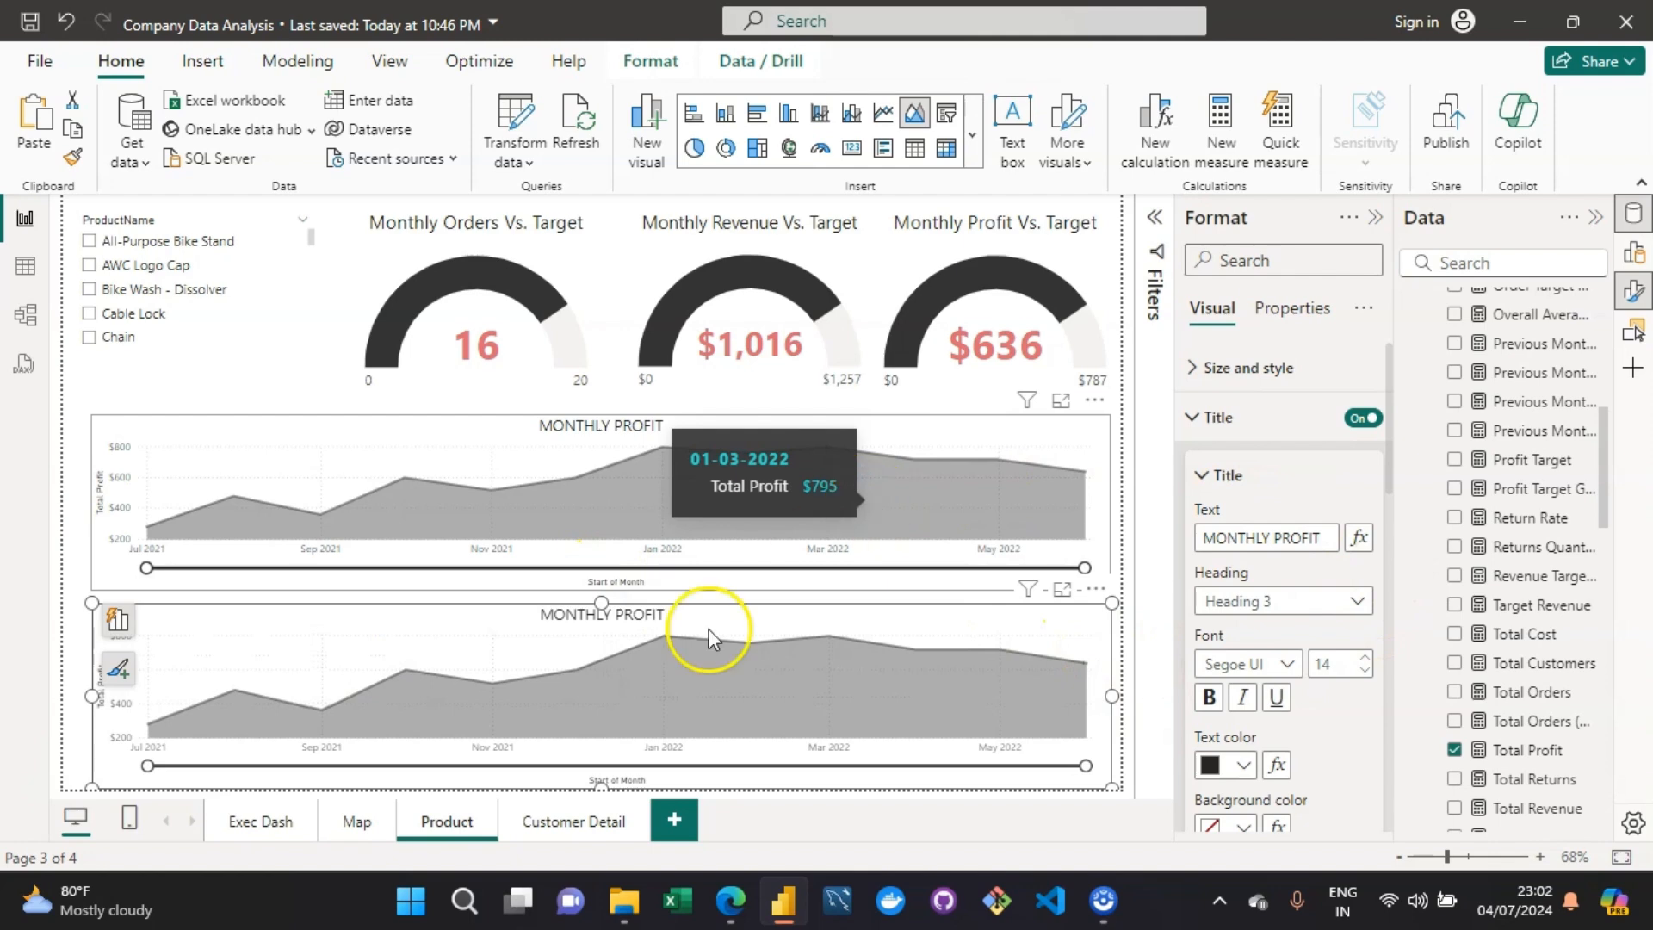
Step: Replace Total Profit with the Total Returns measure on the Y-axis of the lower area chart
click(123, 622)
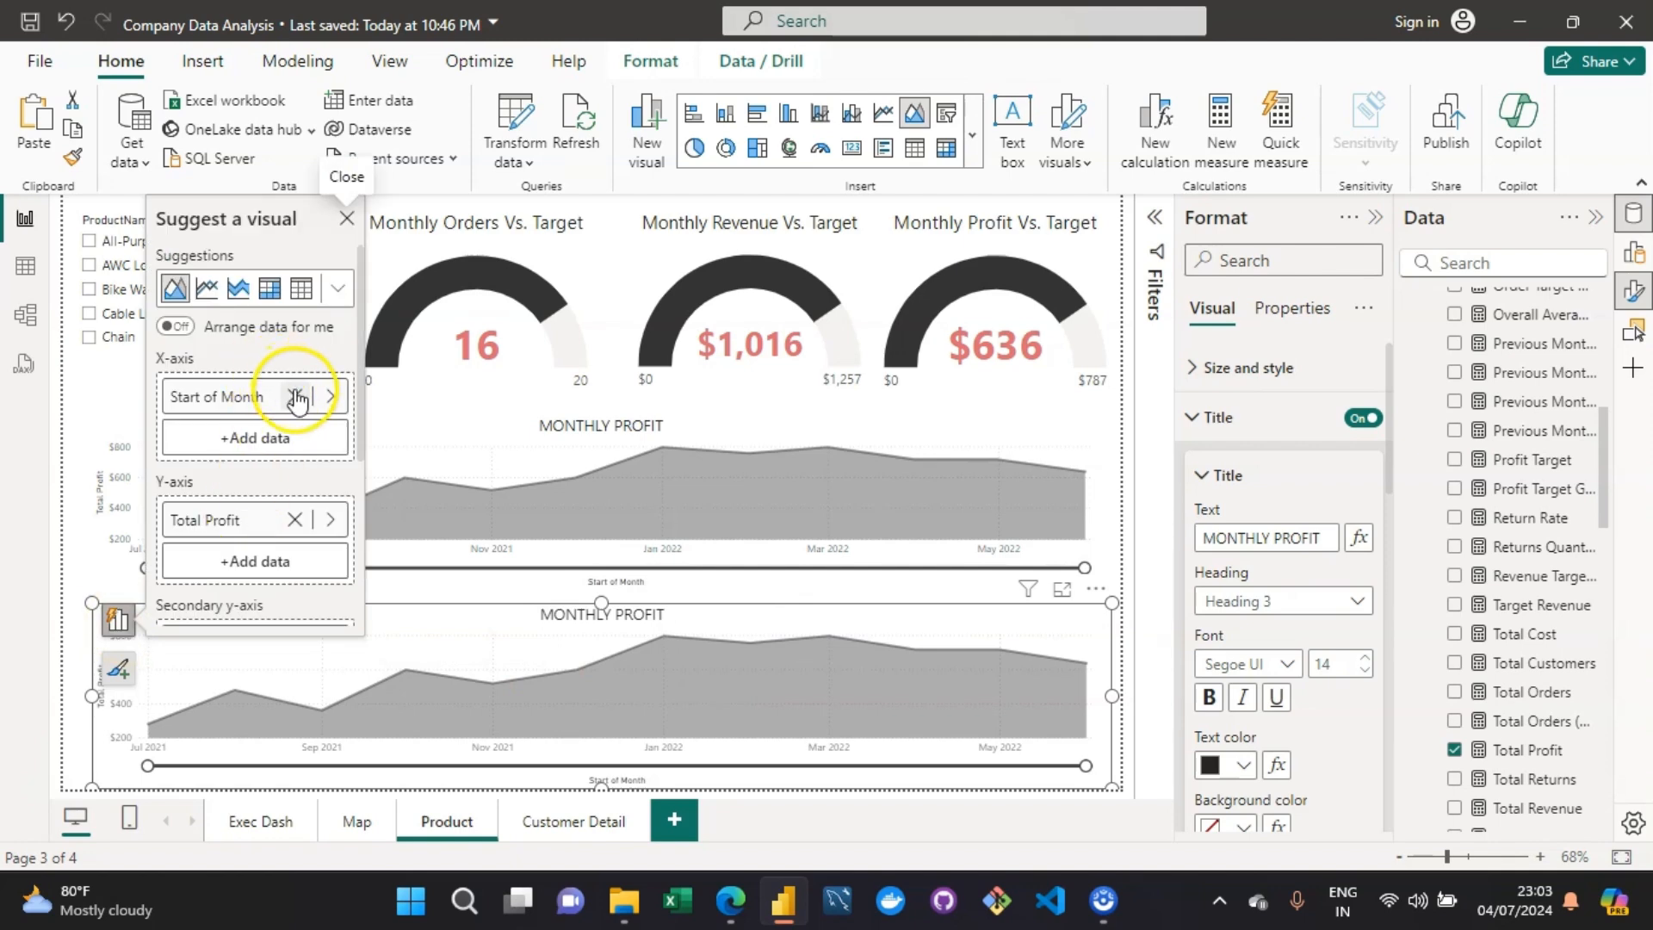
click(296, 522)
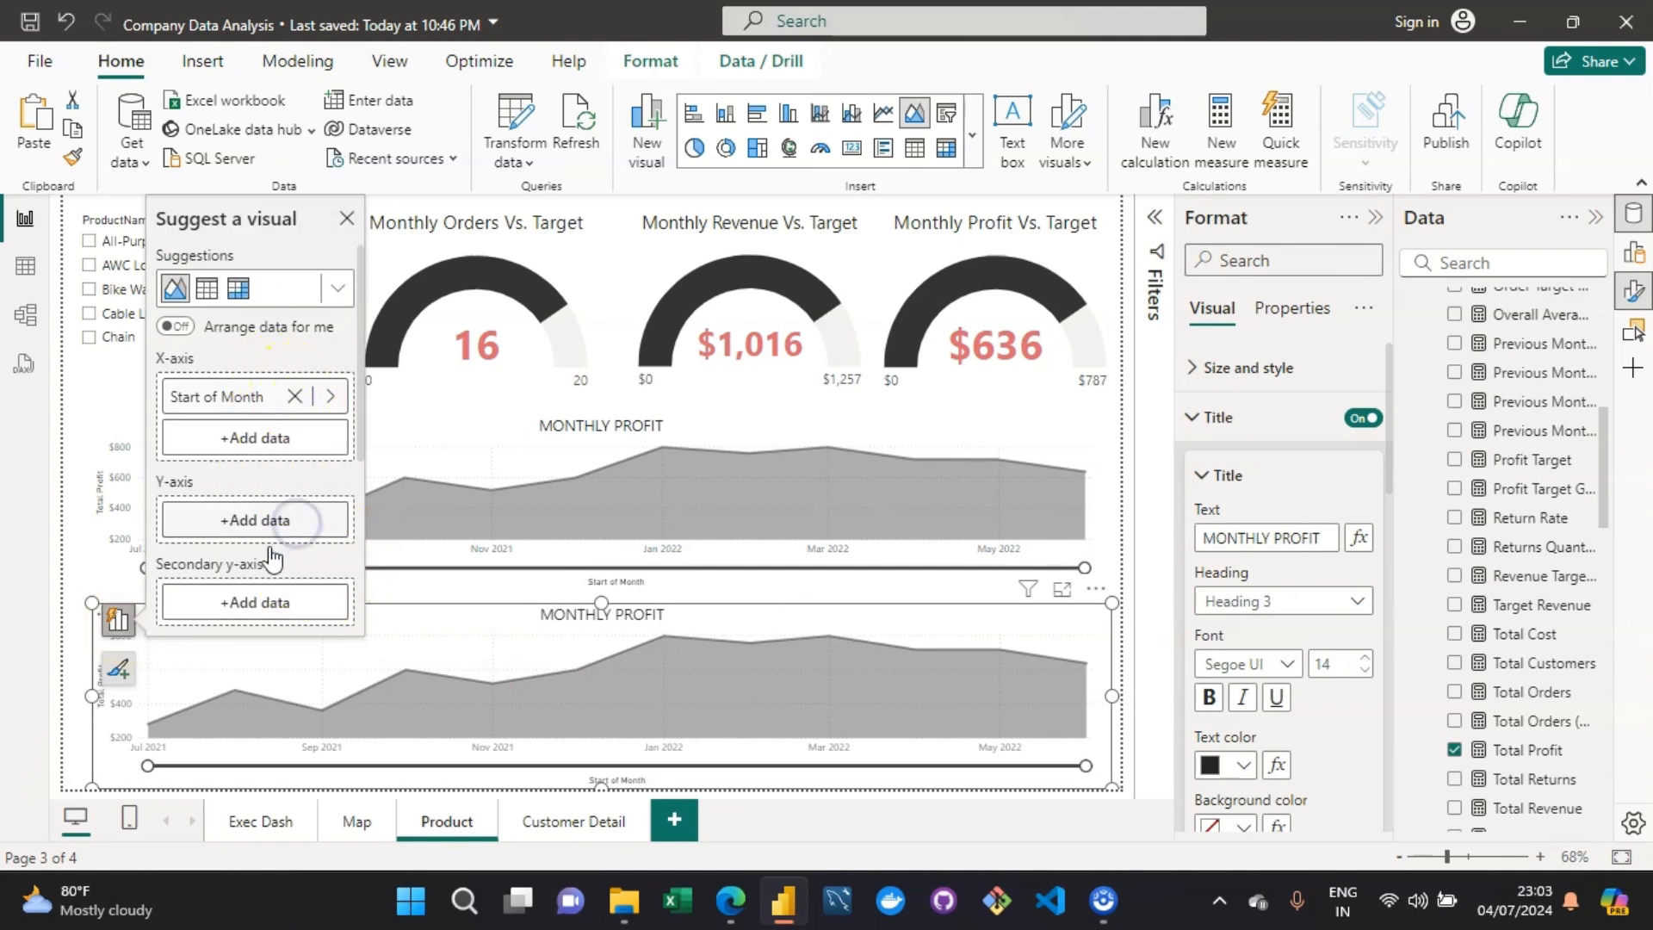
click(253, 531)
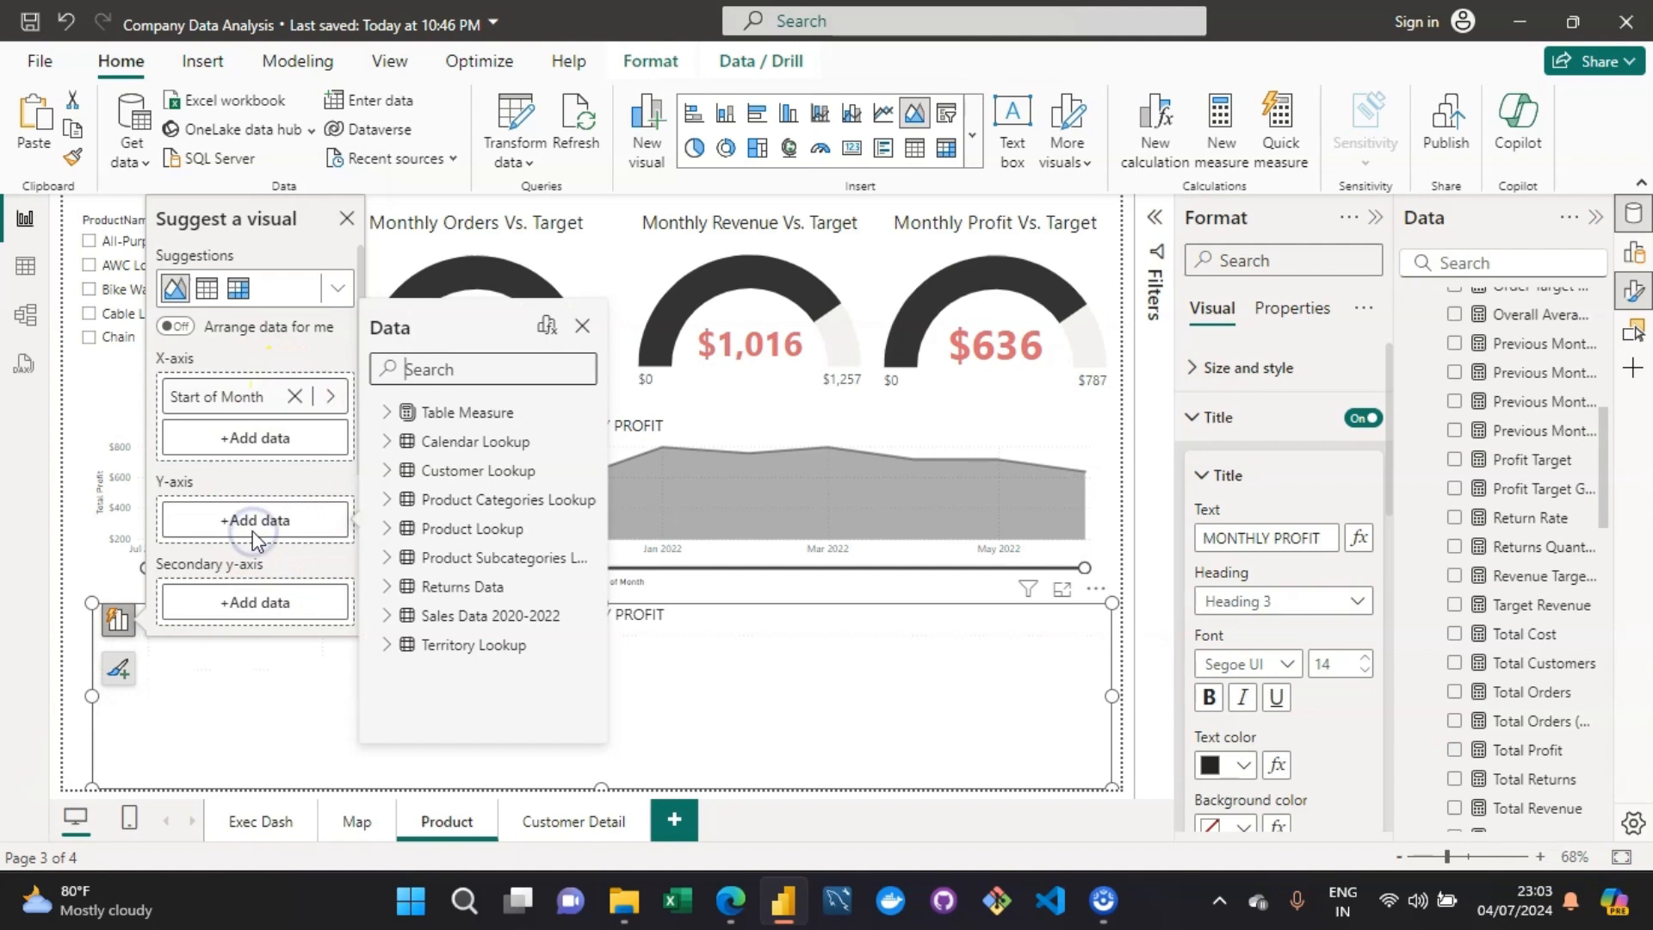
text(total)
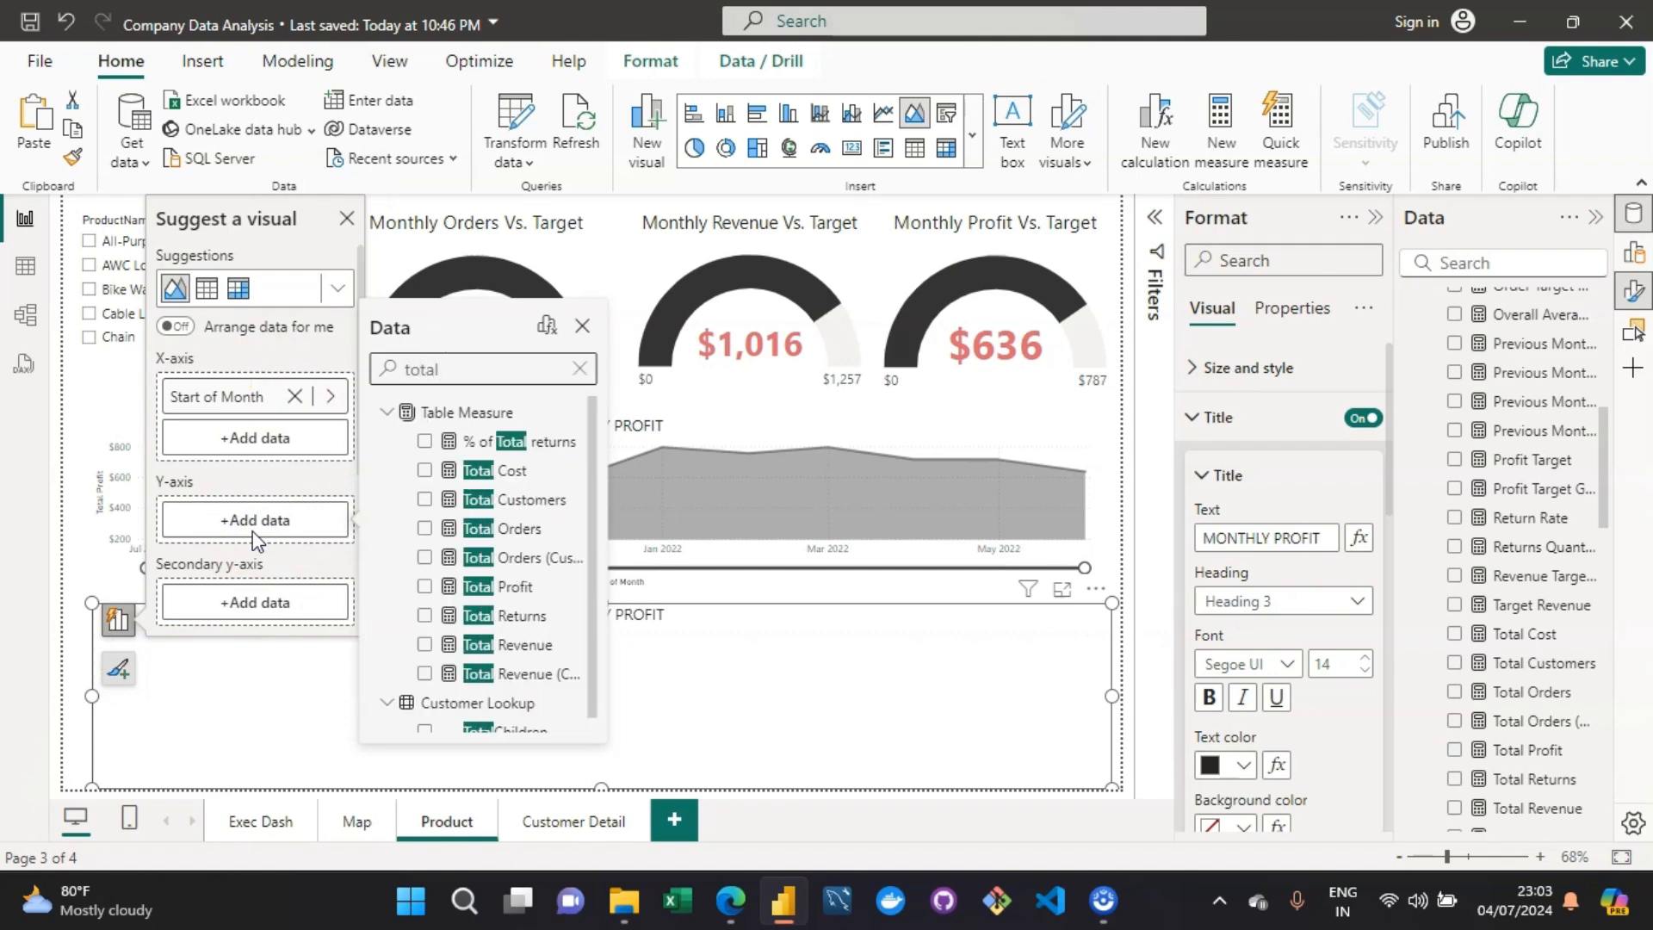
text( r)
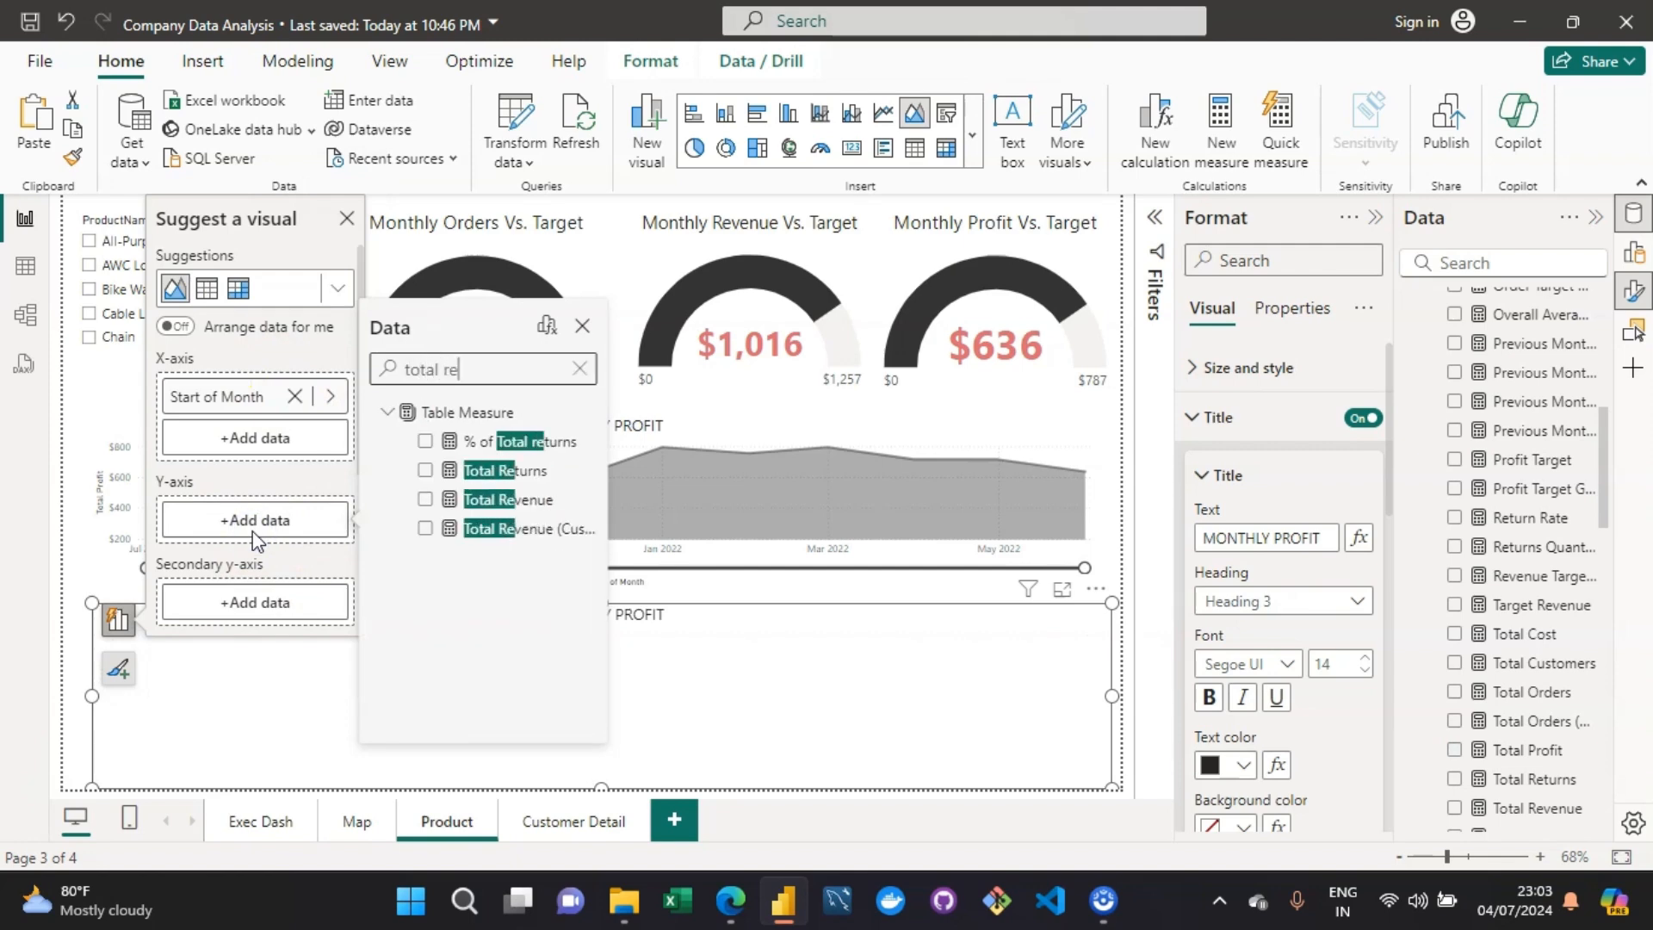
text(e)
click(425, 472)
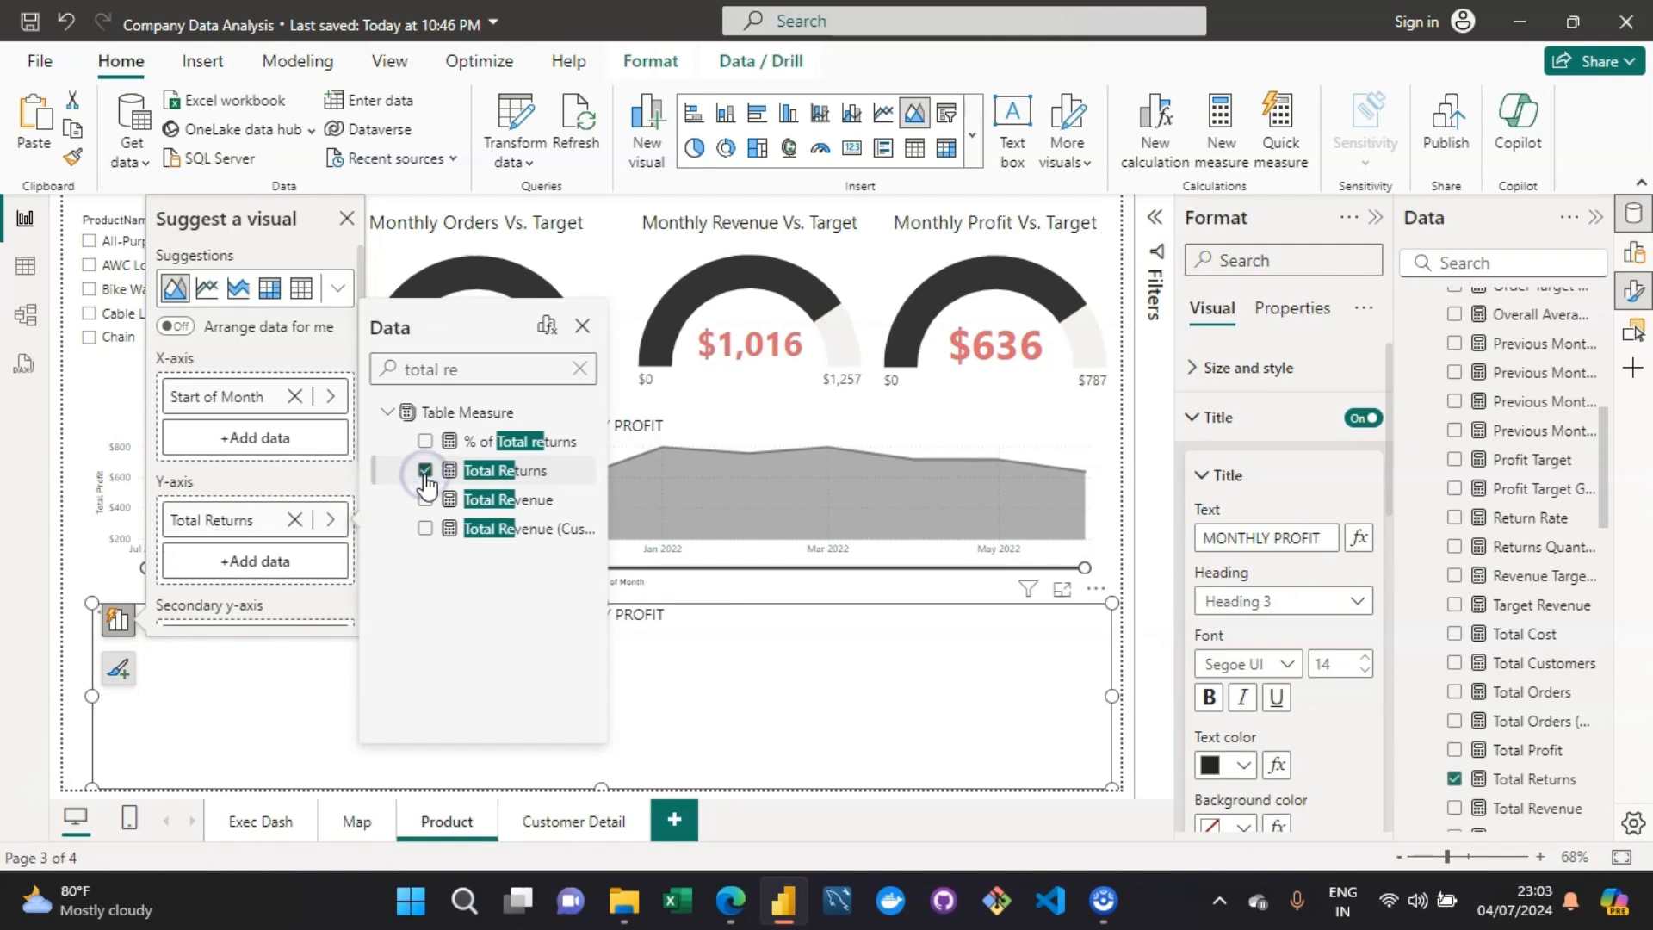
click(897, 620)
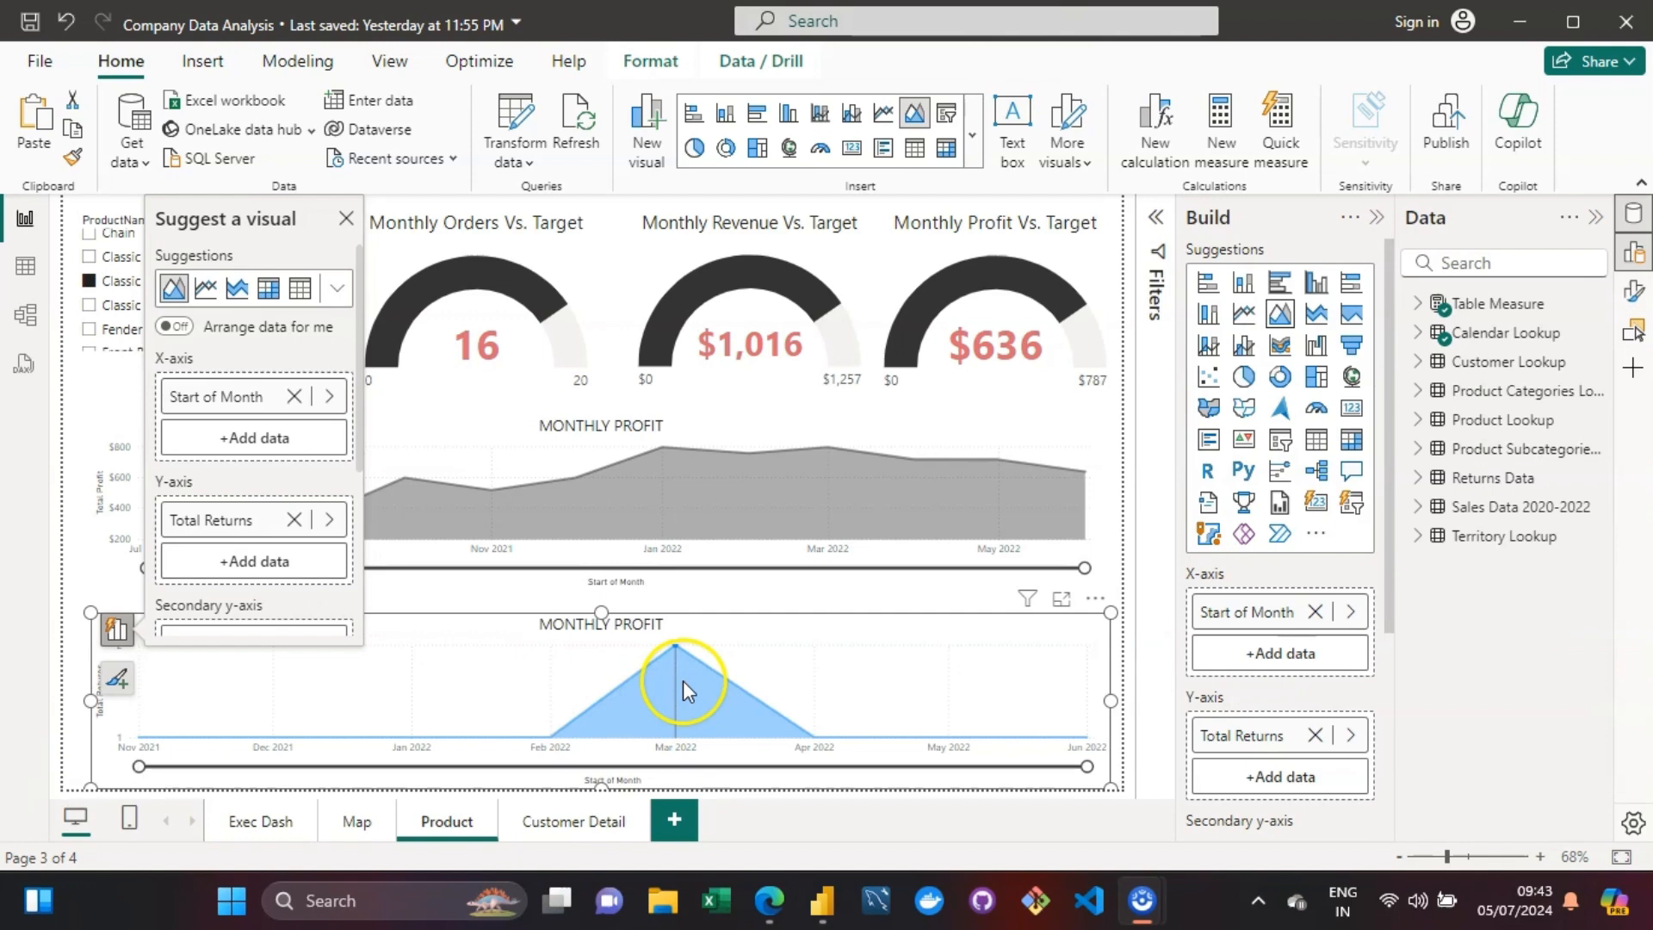
Step: Clear the Classic Vest, M selection in the ProductName slicer
mouse_move(683, 681)
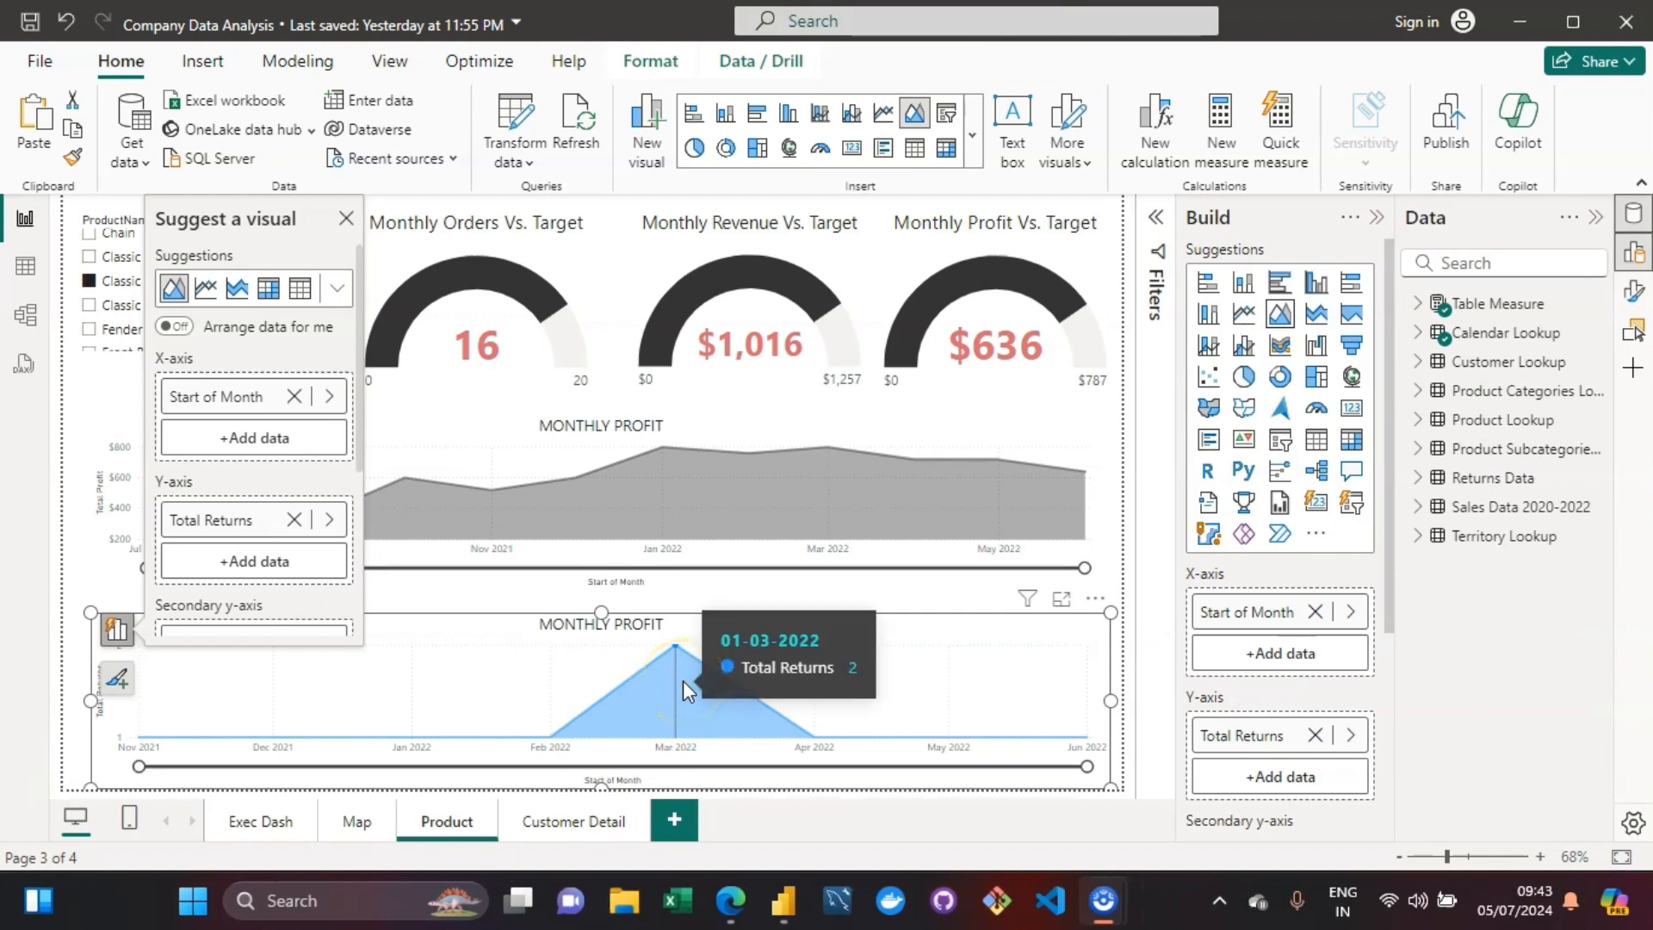
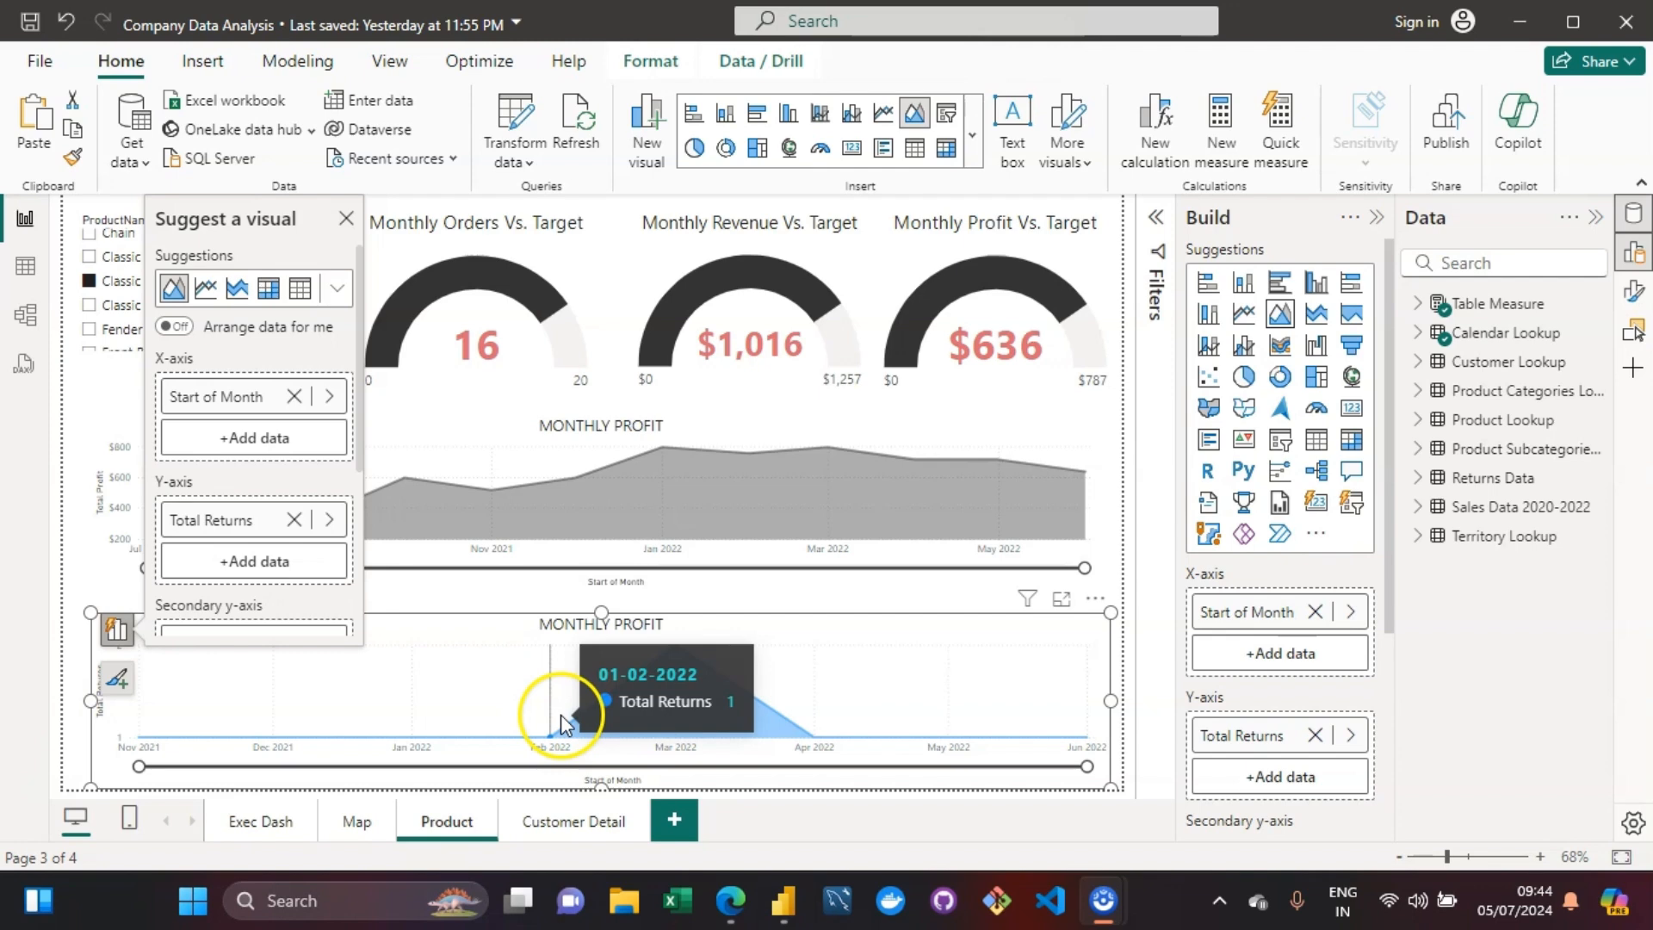
click(129, 403)
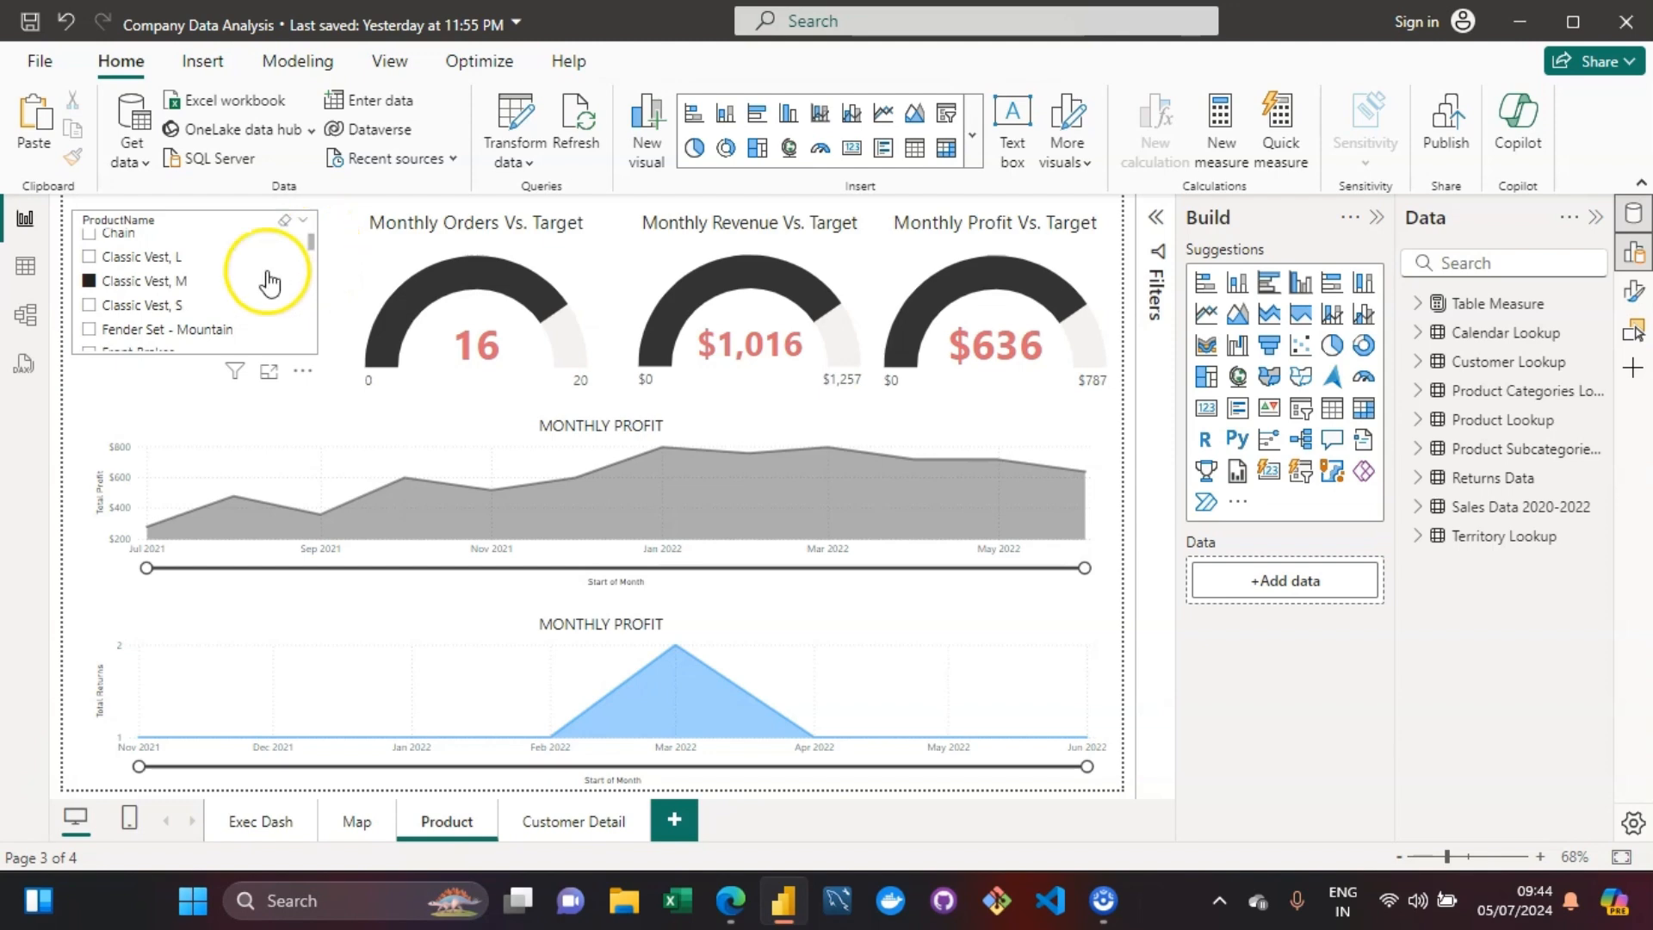
click(91, 281)
click(90, 281)
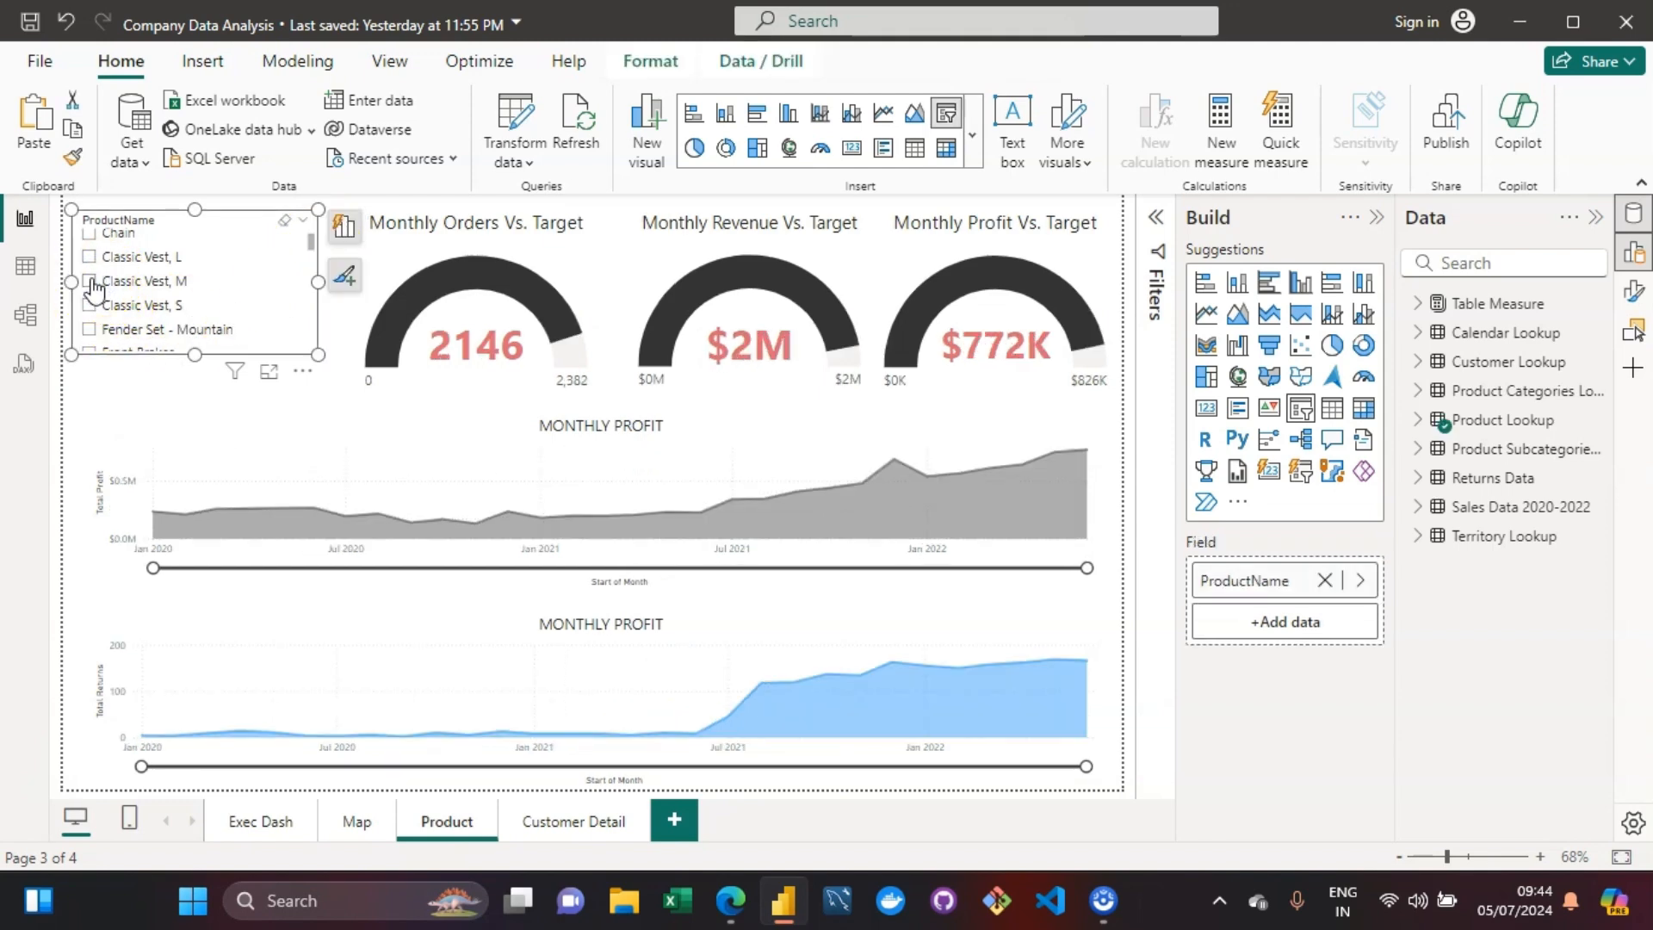
Step: Narrow the lower chart's zoom slider to the more recent months, examine the returns trend, and restore the full date range
click(447, 636)
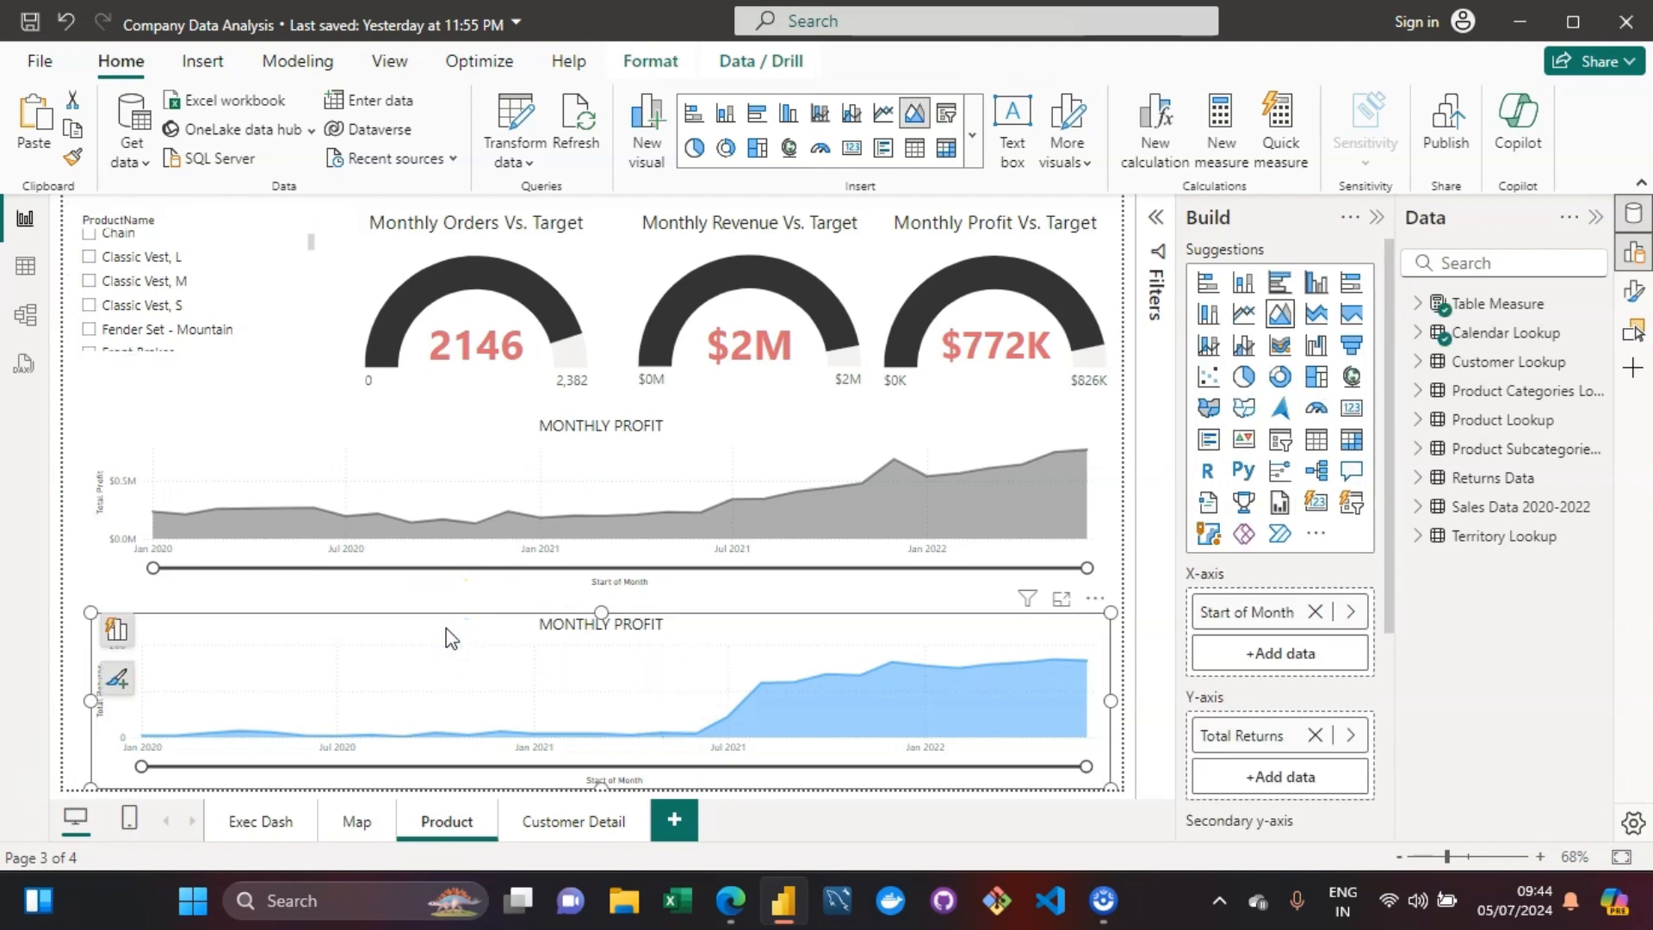
drag(144, 767, 519, 788)
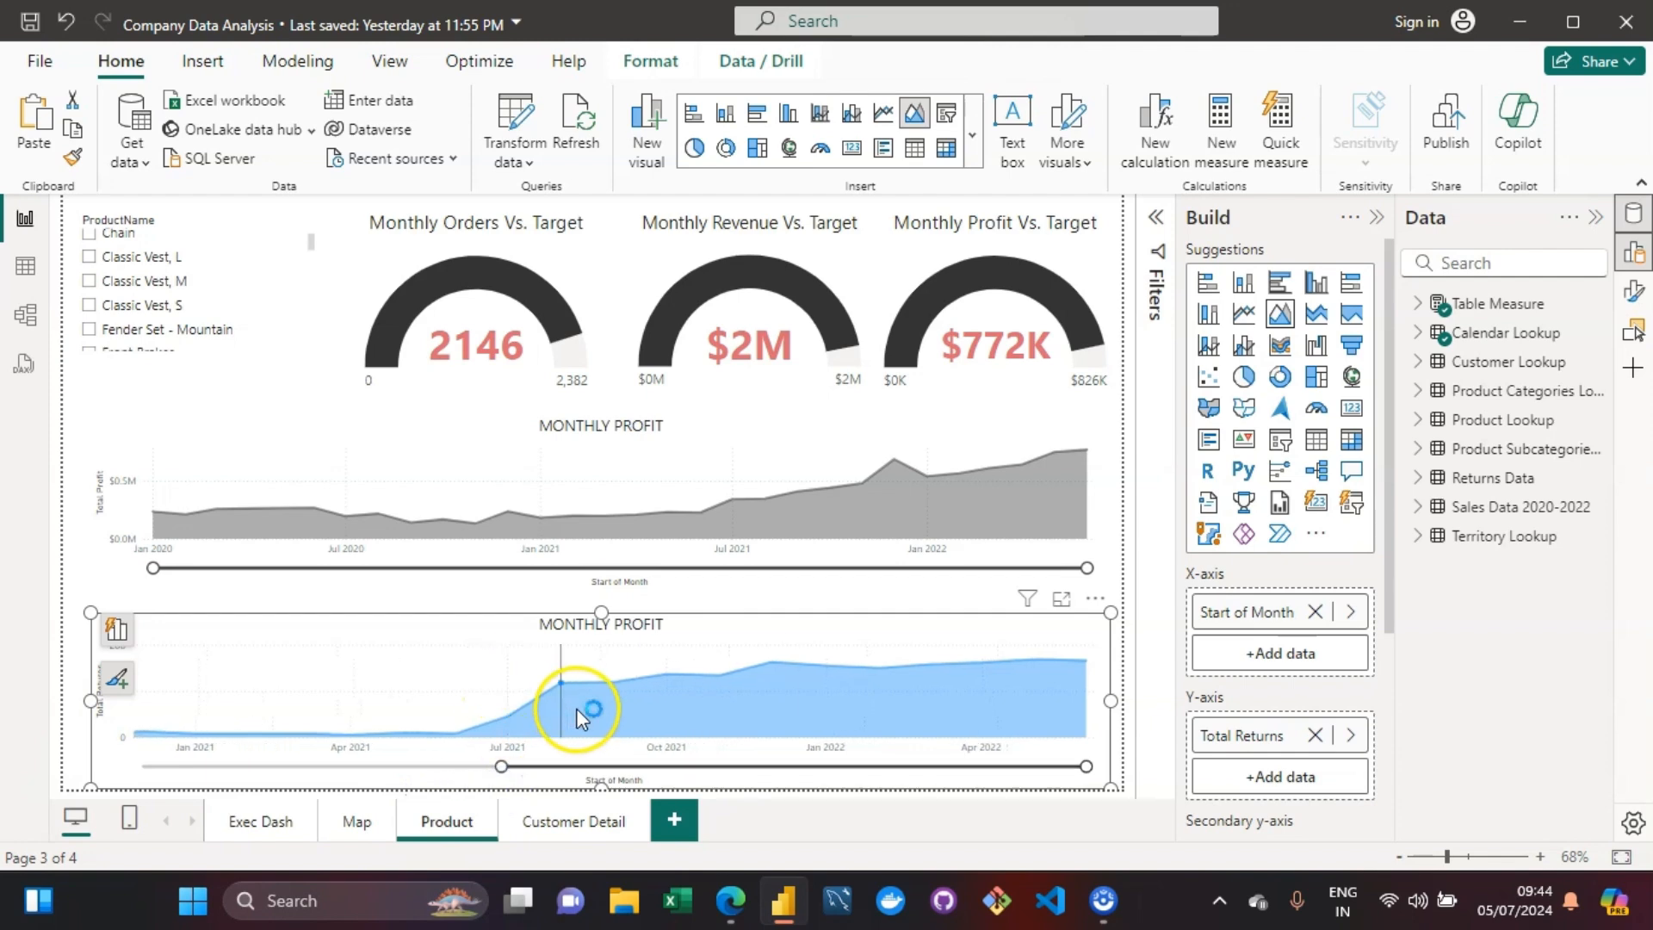
mouse_move(576, 708)
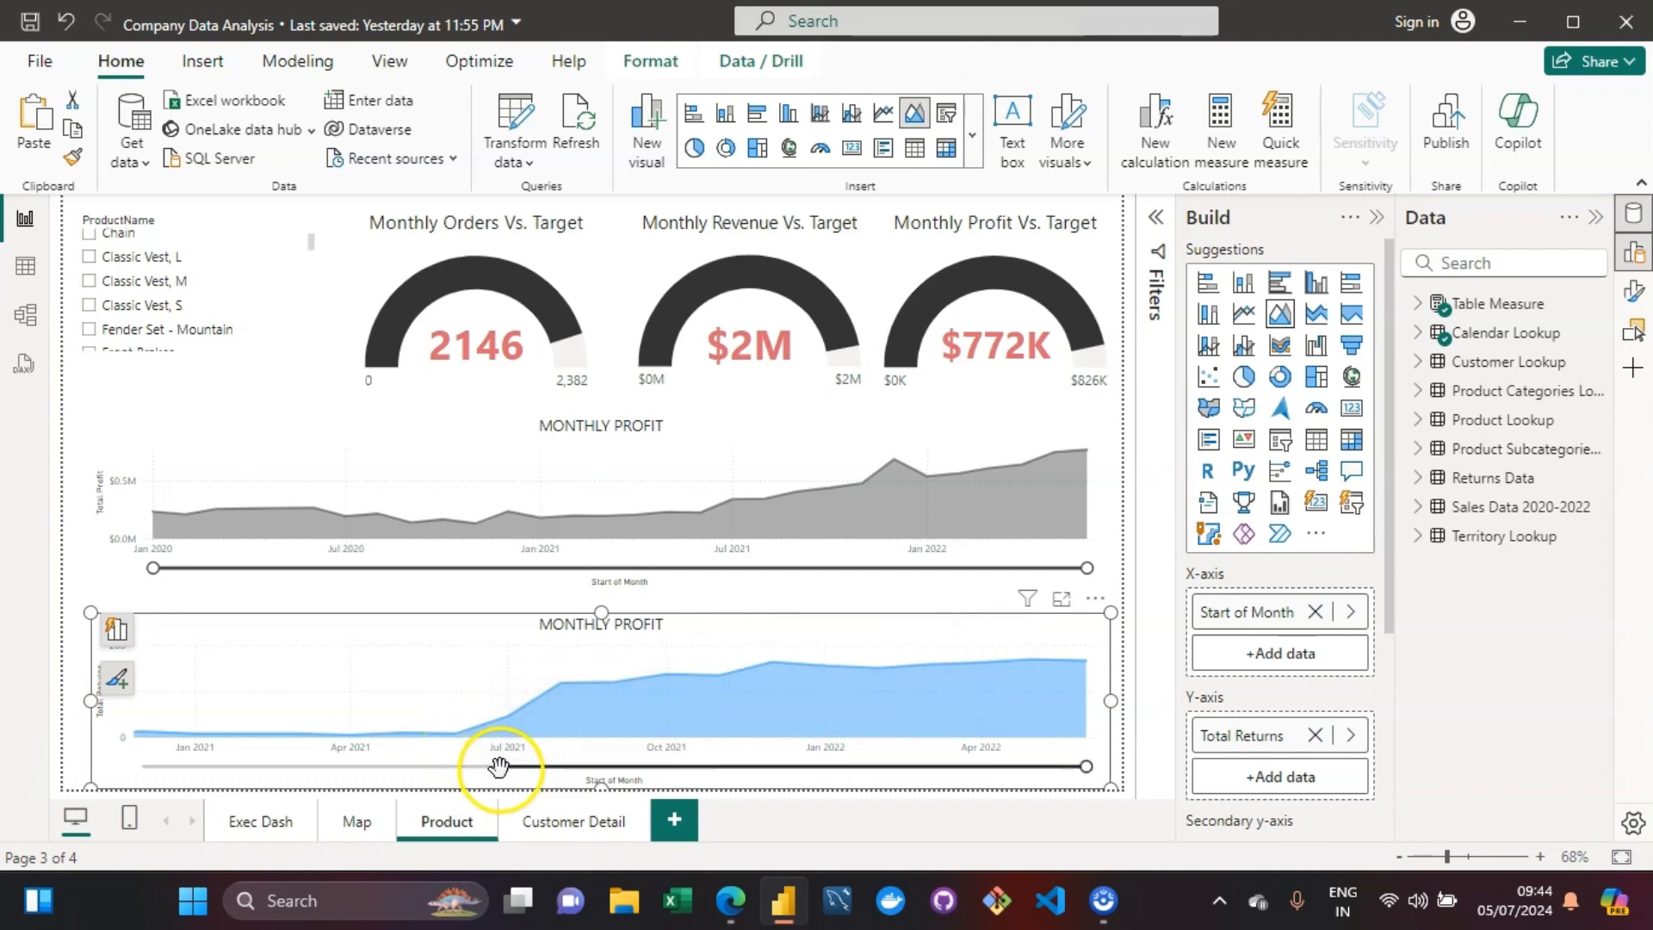
drag(501, 767, 24, 758)
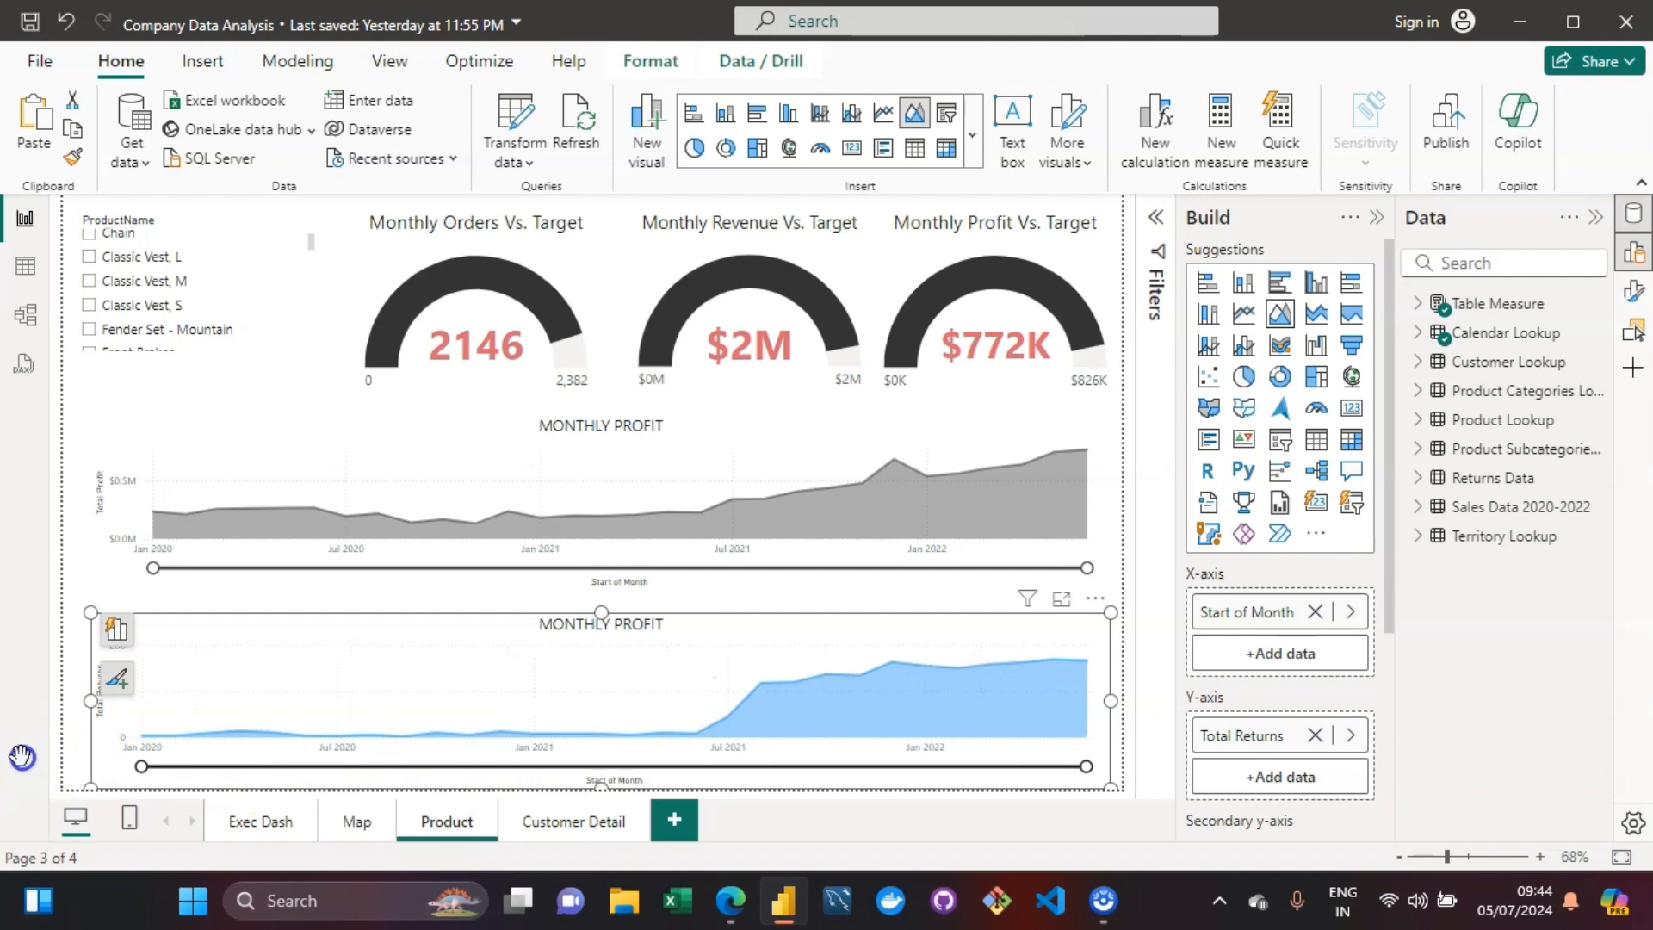
Step: Filter the page to Classic Vest, M, check its monthly returns in the lower chart, and remove the filter
click(91, 281)
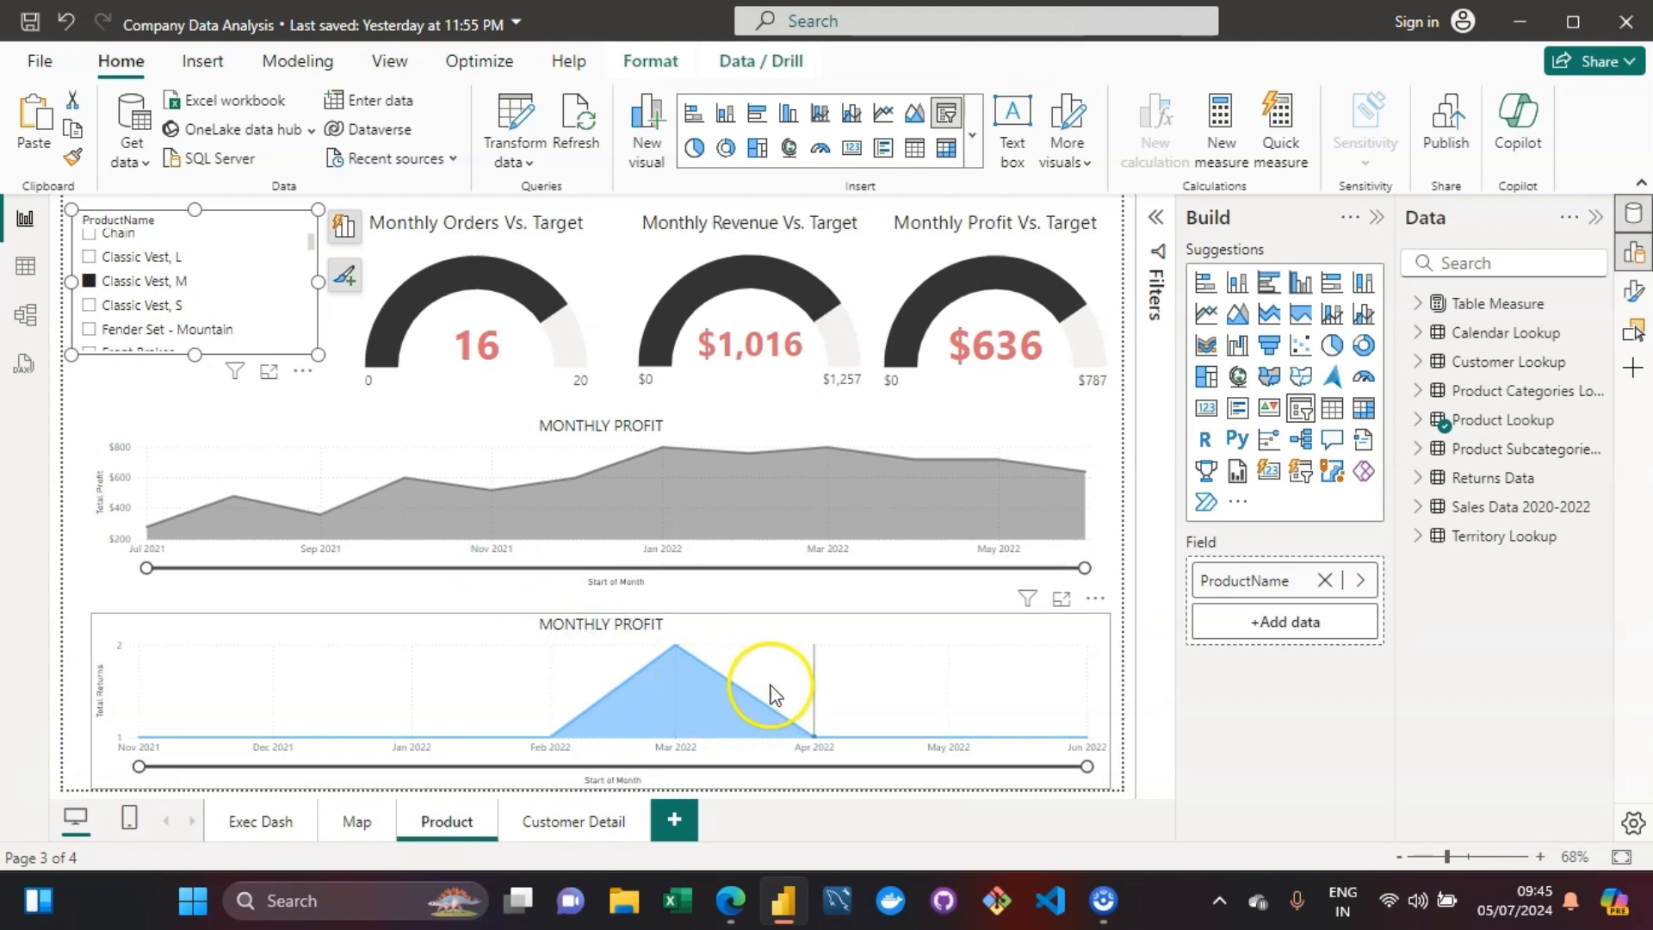
mouse_move(782, 694)
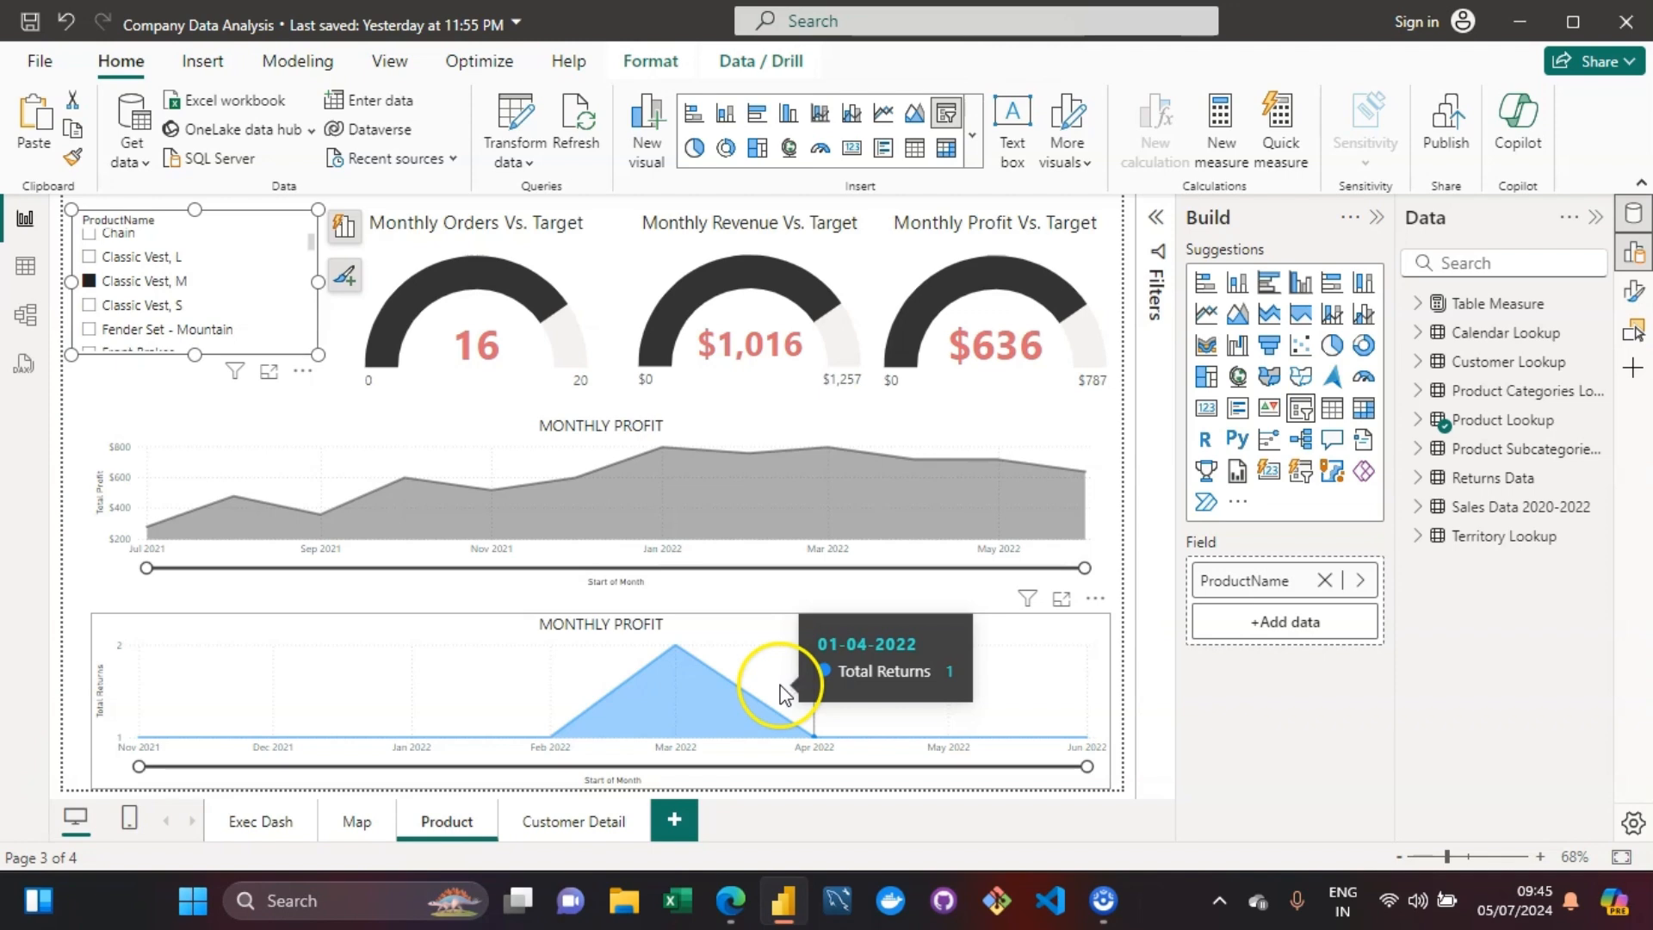
click(89, 280)
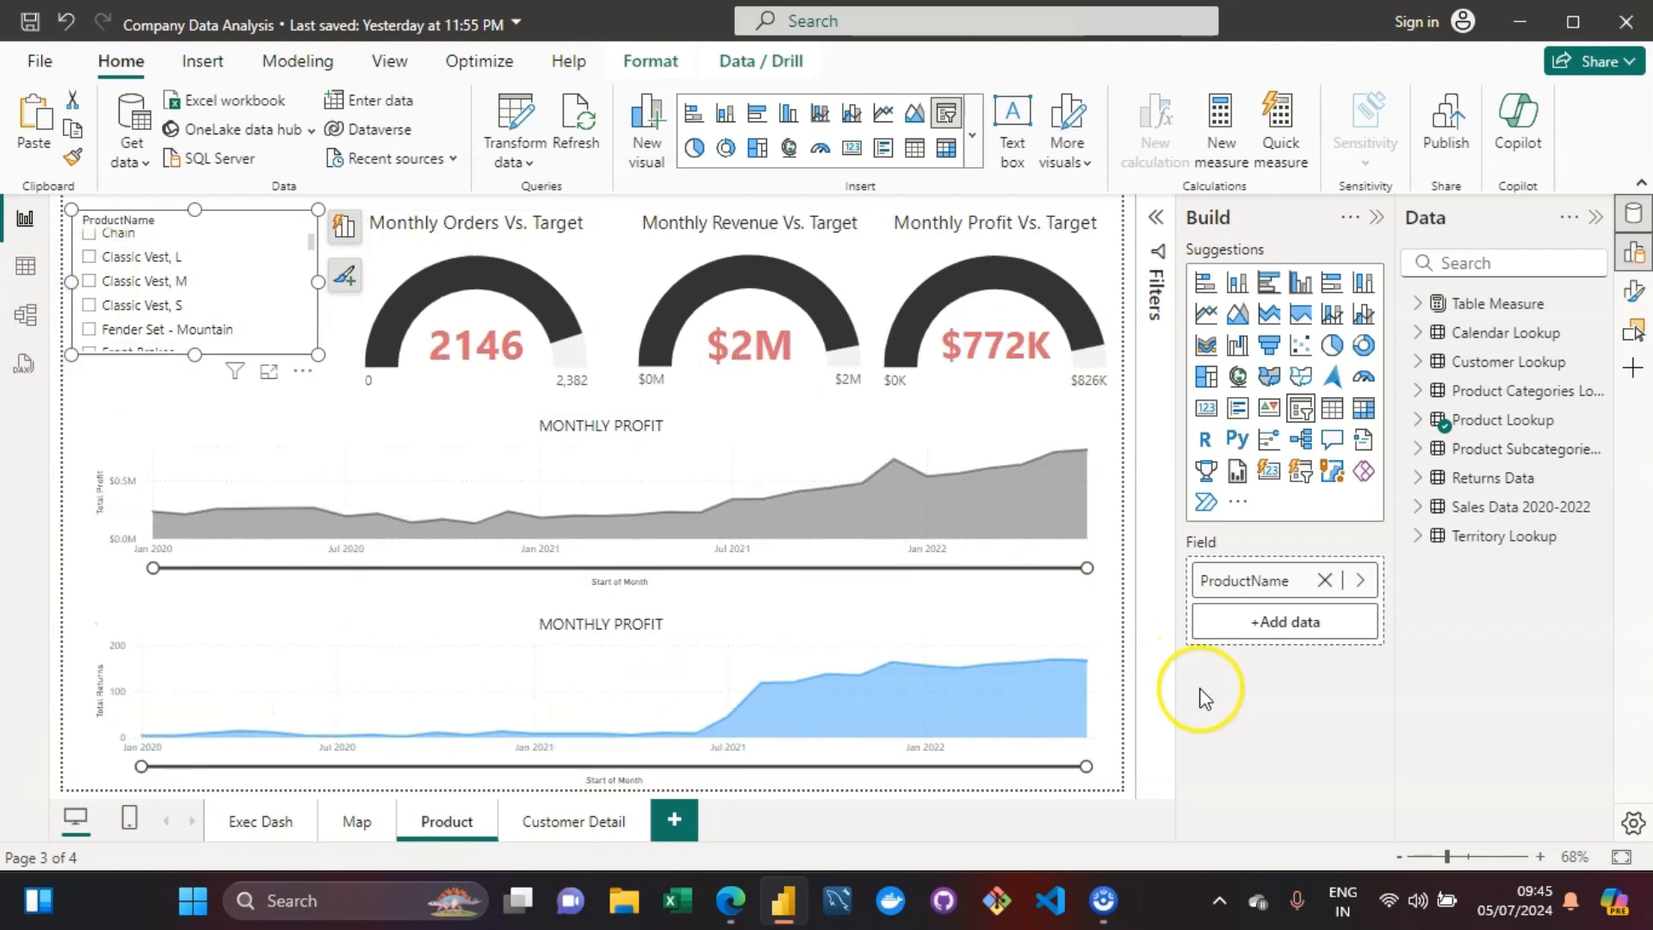
Step: Change the title of the lower area chart to MONTHLY RETURNS
click(642, 618)
click(721, 629)
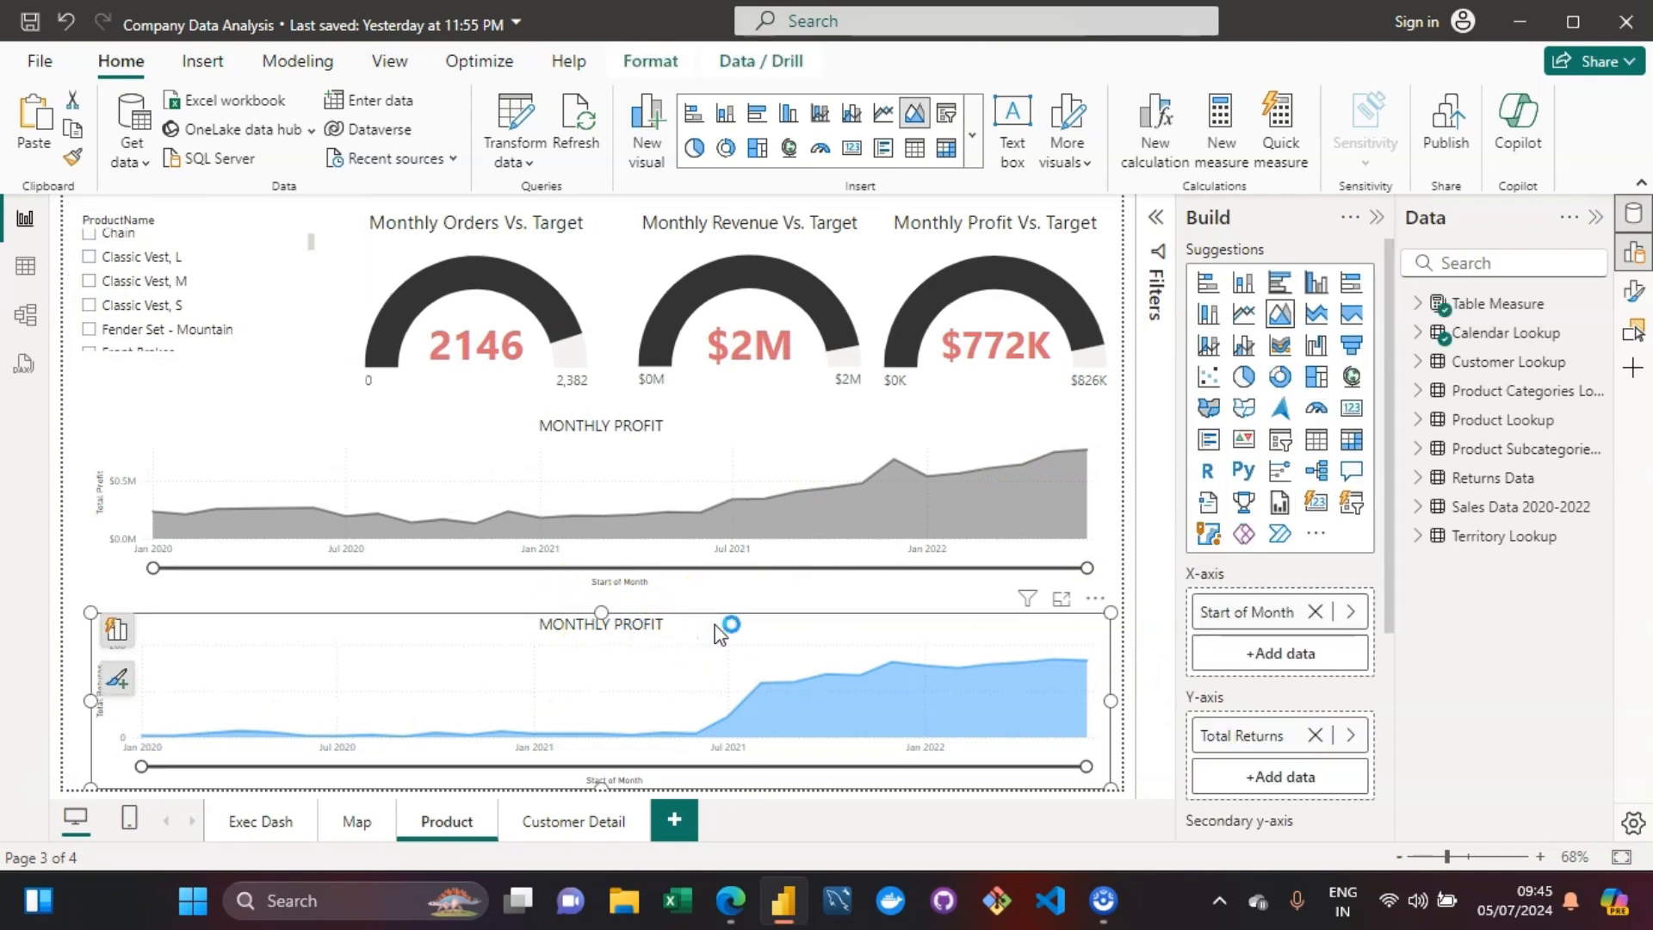
double_click(703, 641)
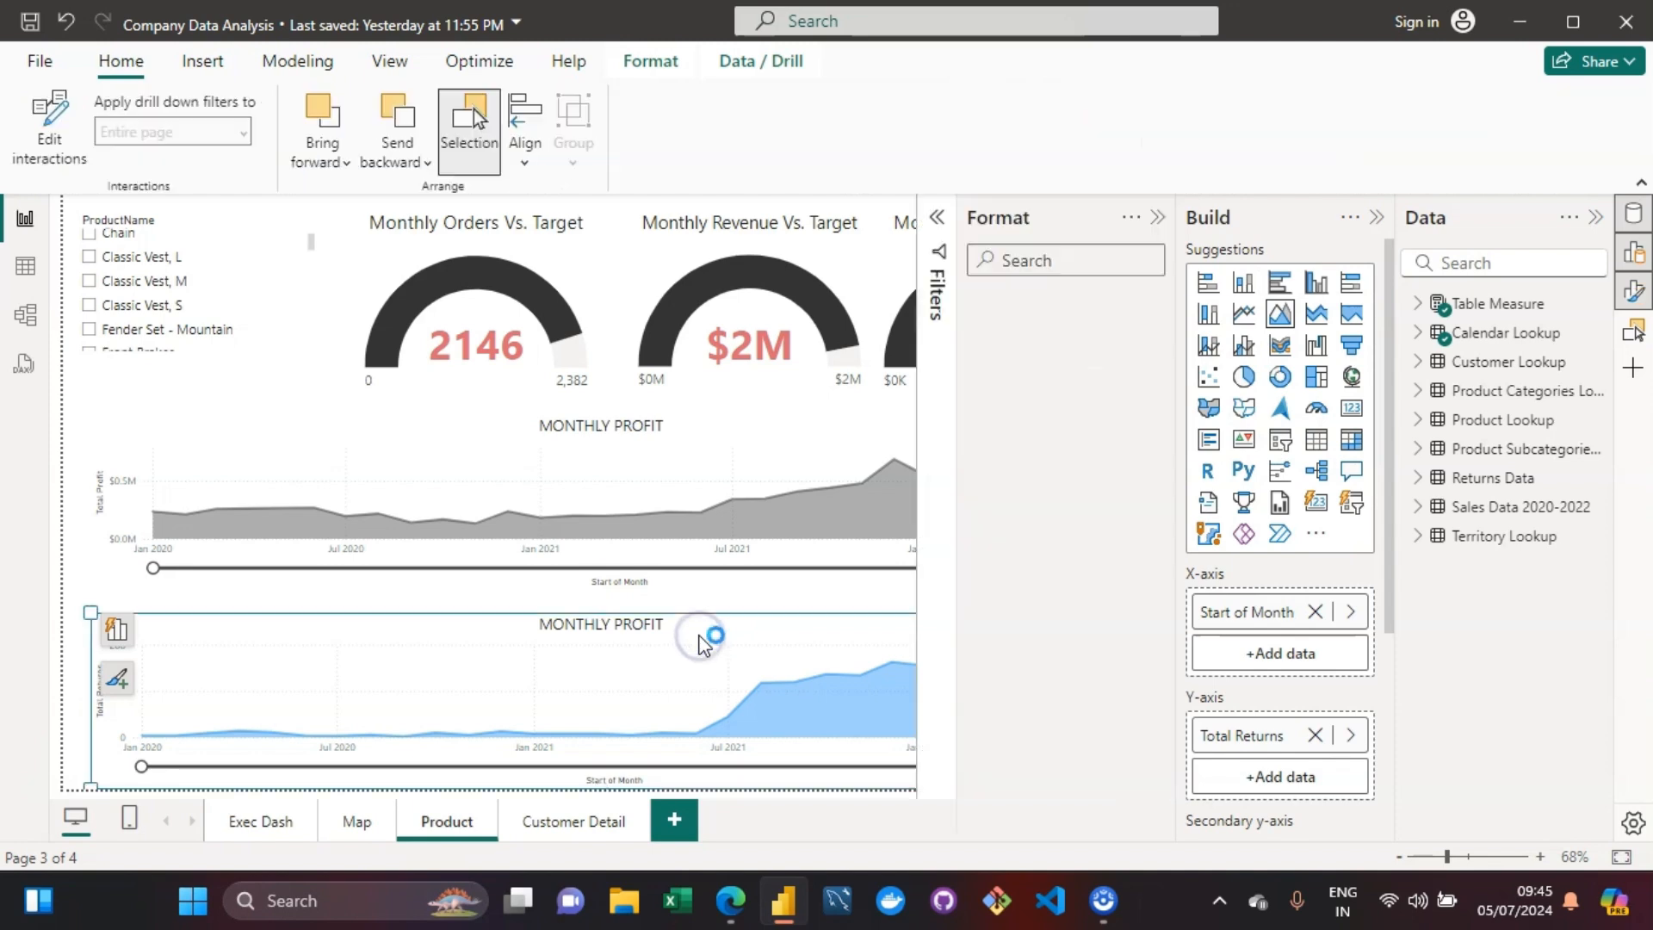
click(764, 629)
click(506, 545)
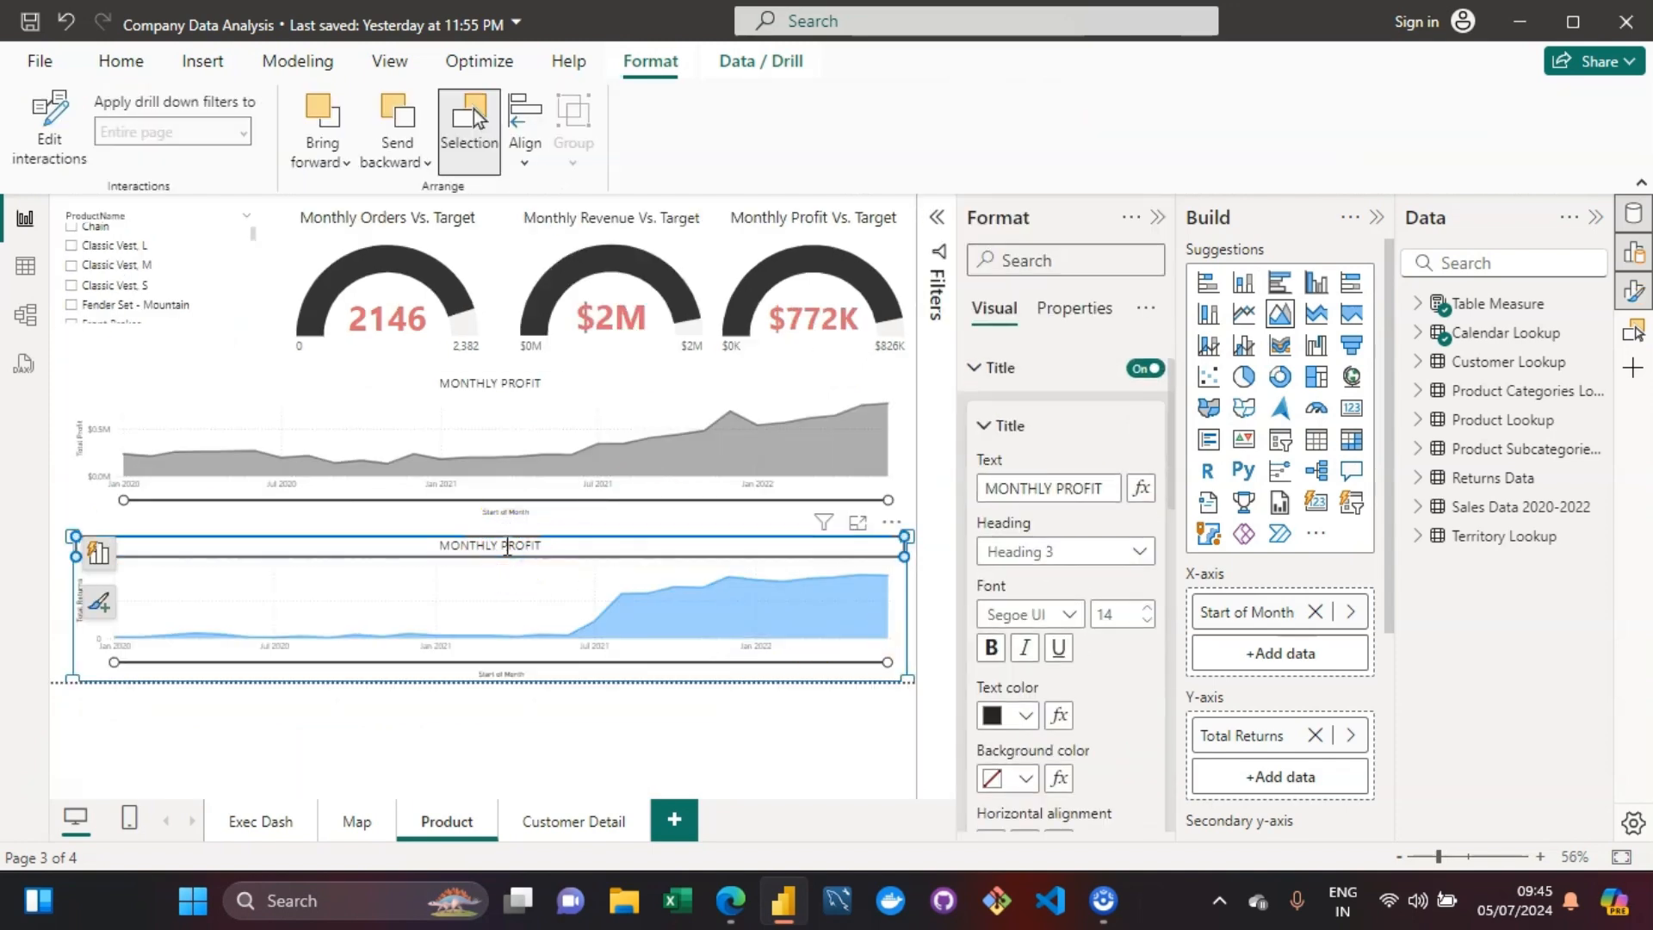
double_click(552, 544)
key(End)
key(BackSpace)
key(BackSpace)
key(BackSpace)
key(BackSpace)
key(BackSpace)
key(BackSpace)
text(RETUR)
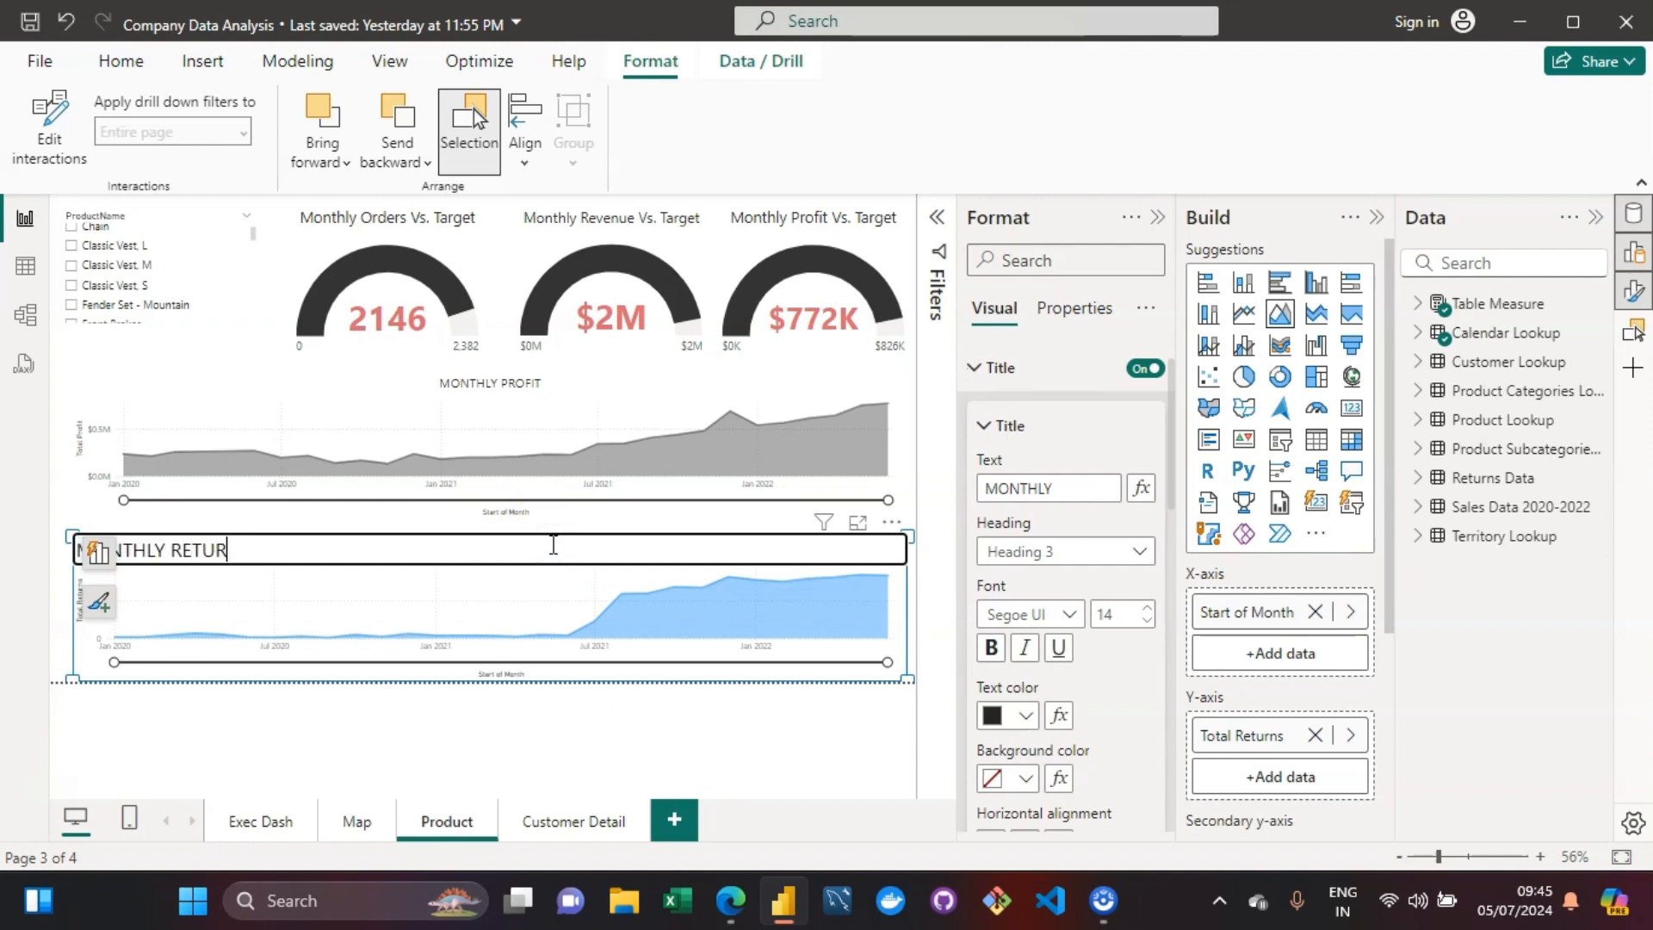
text(NS)
key(Return)
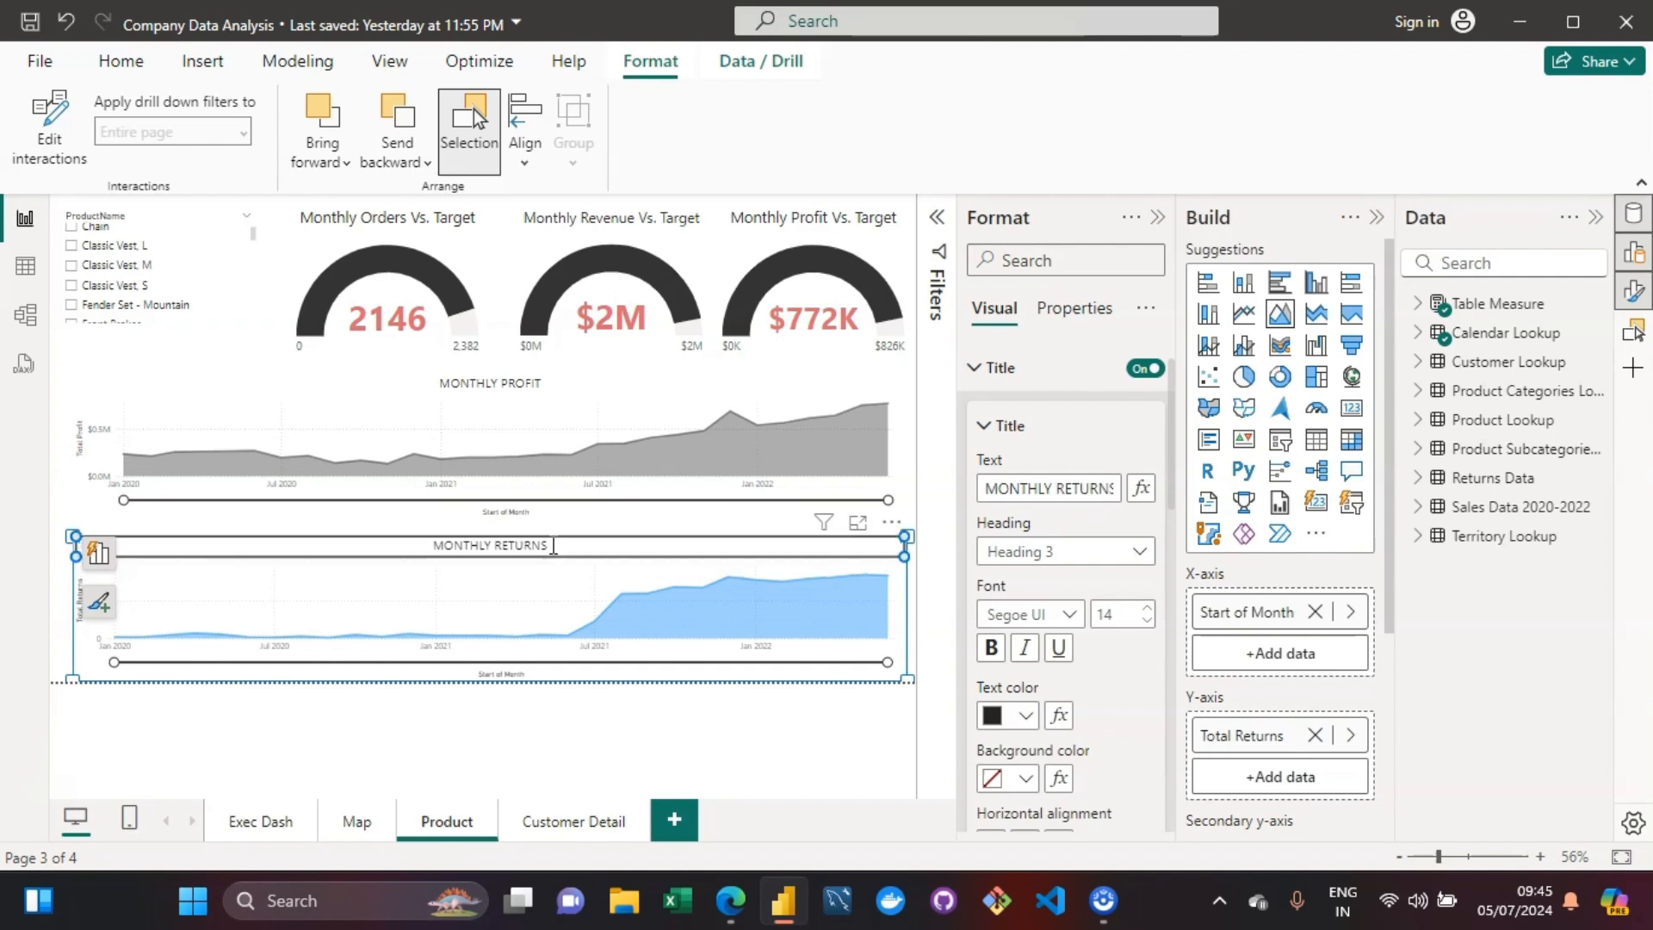
Step: Set the line color of the Monthly Returns area chart to the medium red shade from the theme colors
click(452, 580)
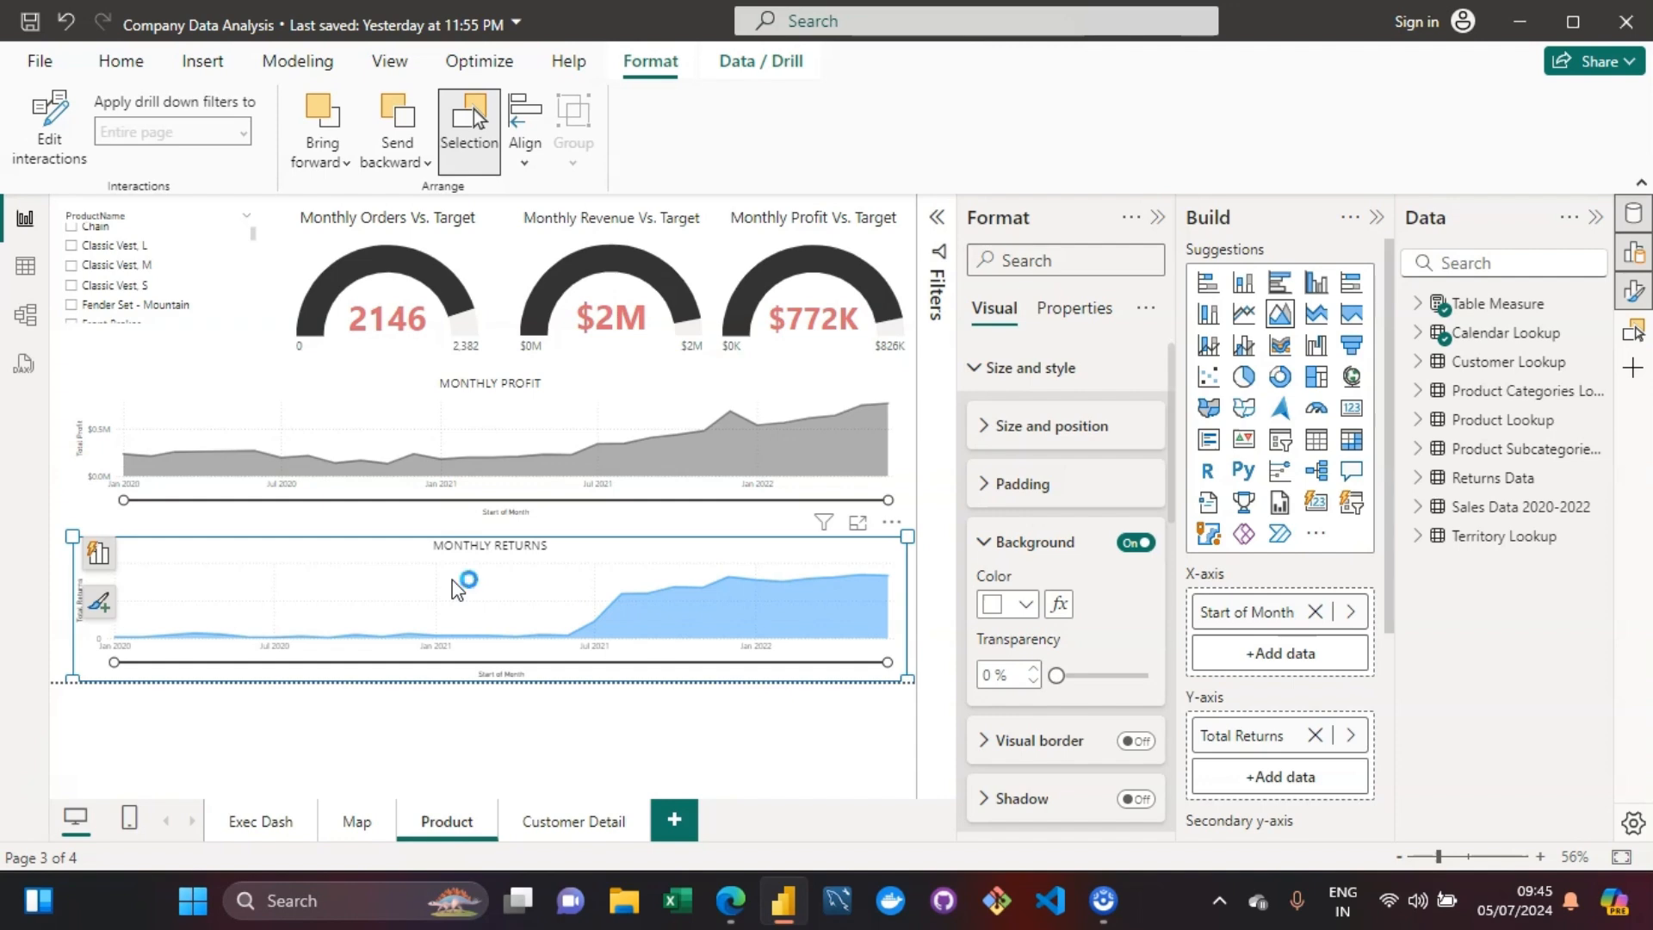
drag(1173, 498, 1189, 808)
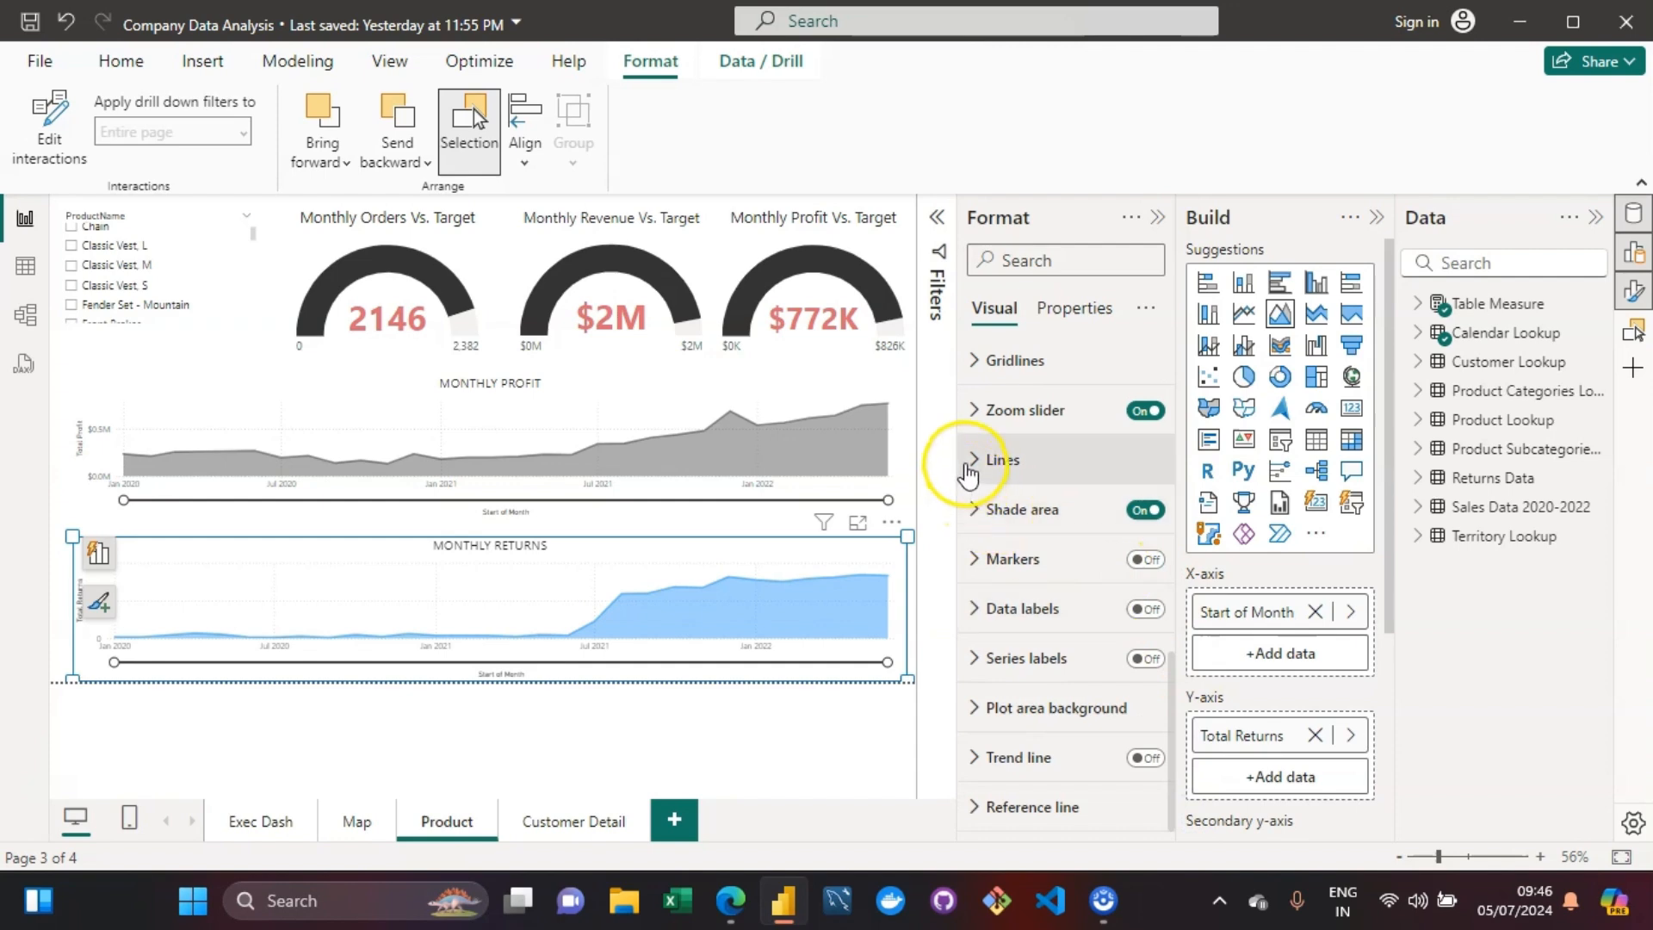
click(969, 462)
drag(1180, 564, 1164, 719)
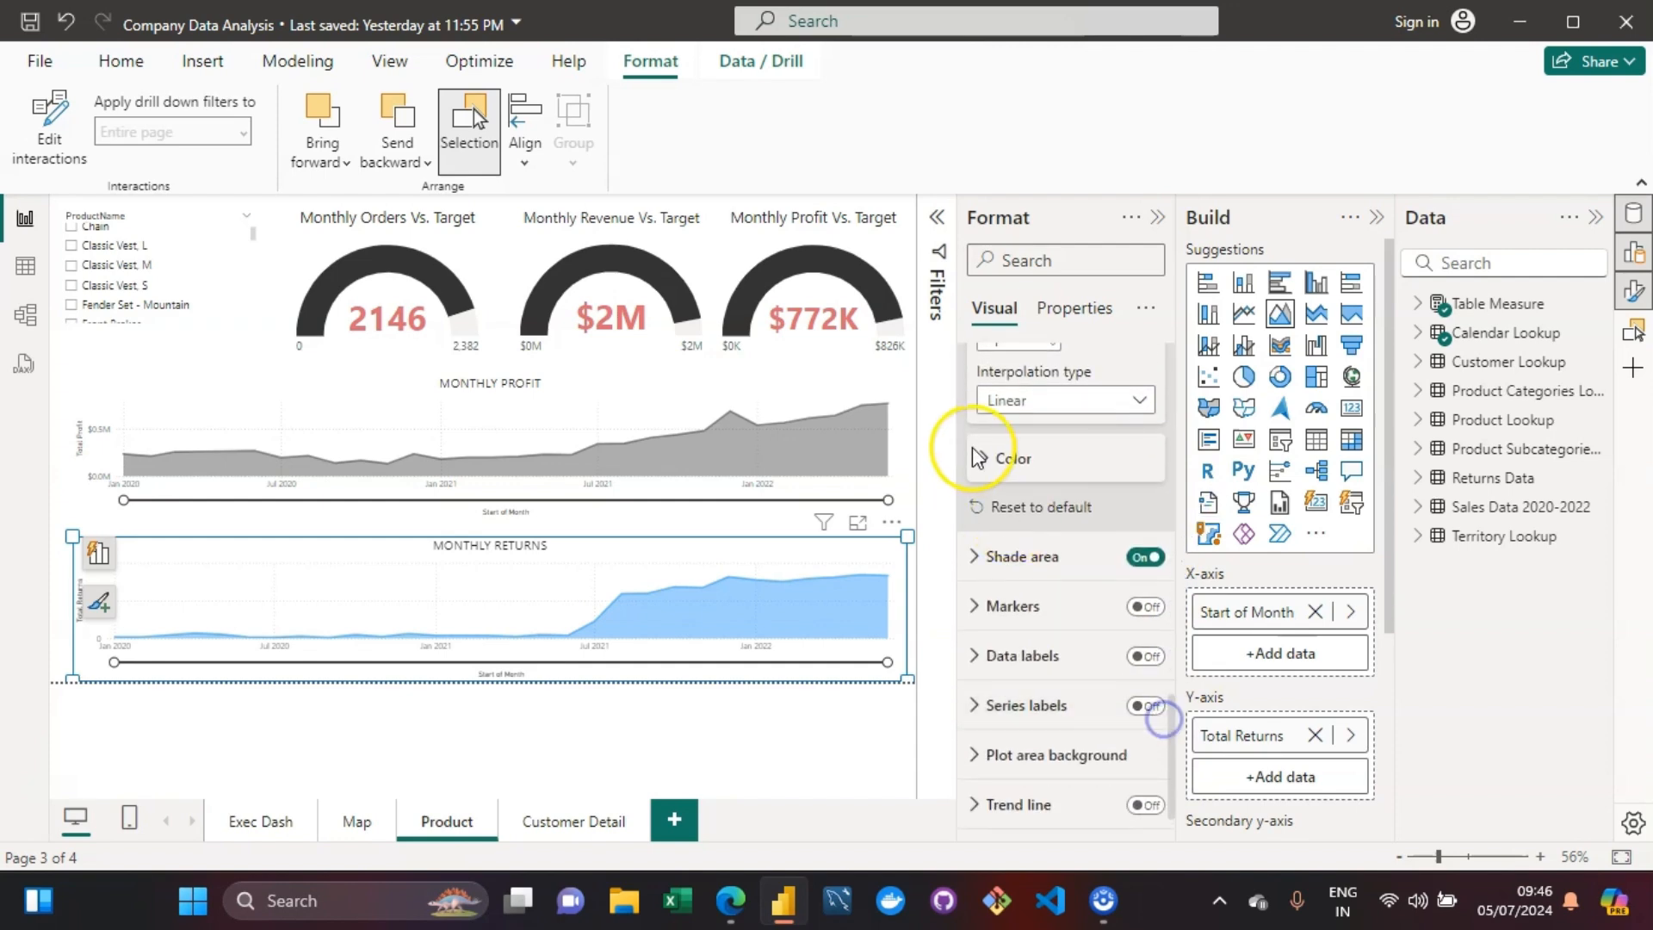
click(982, 459)
click(1025, 522)
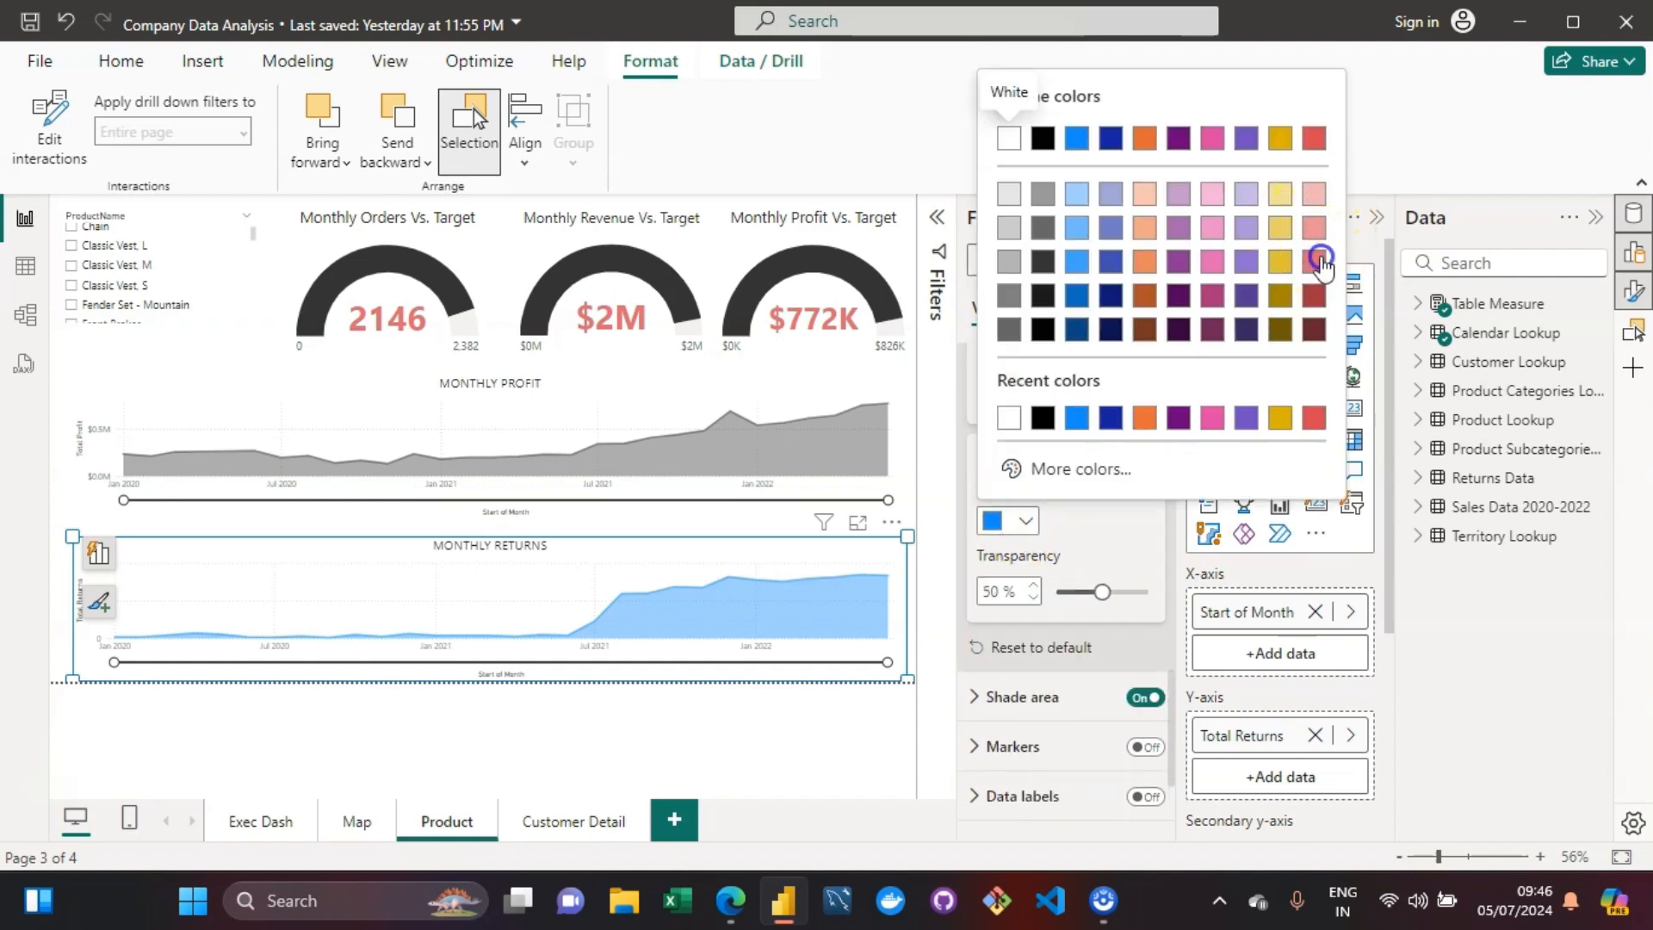
click(1320, 261)
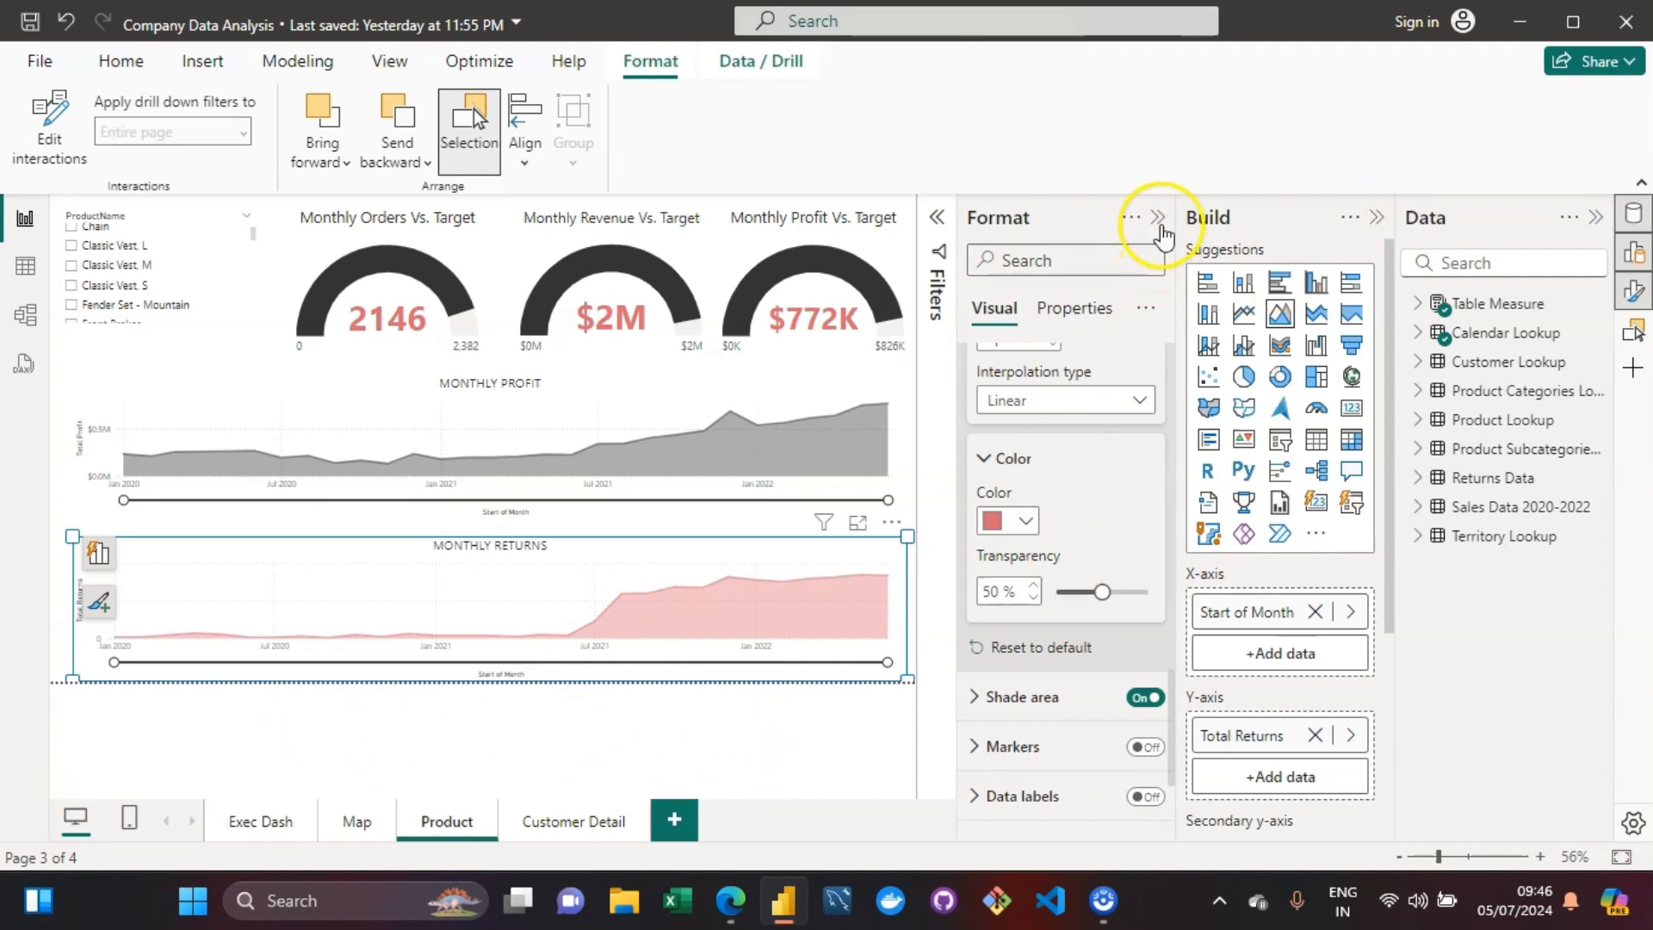
Step: Close the Format and Build panes and dismiss the report rendering error
click(1159, 222)
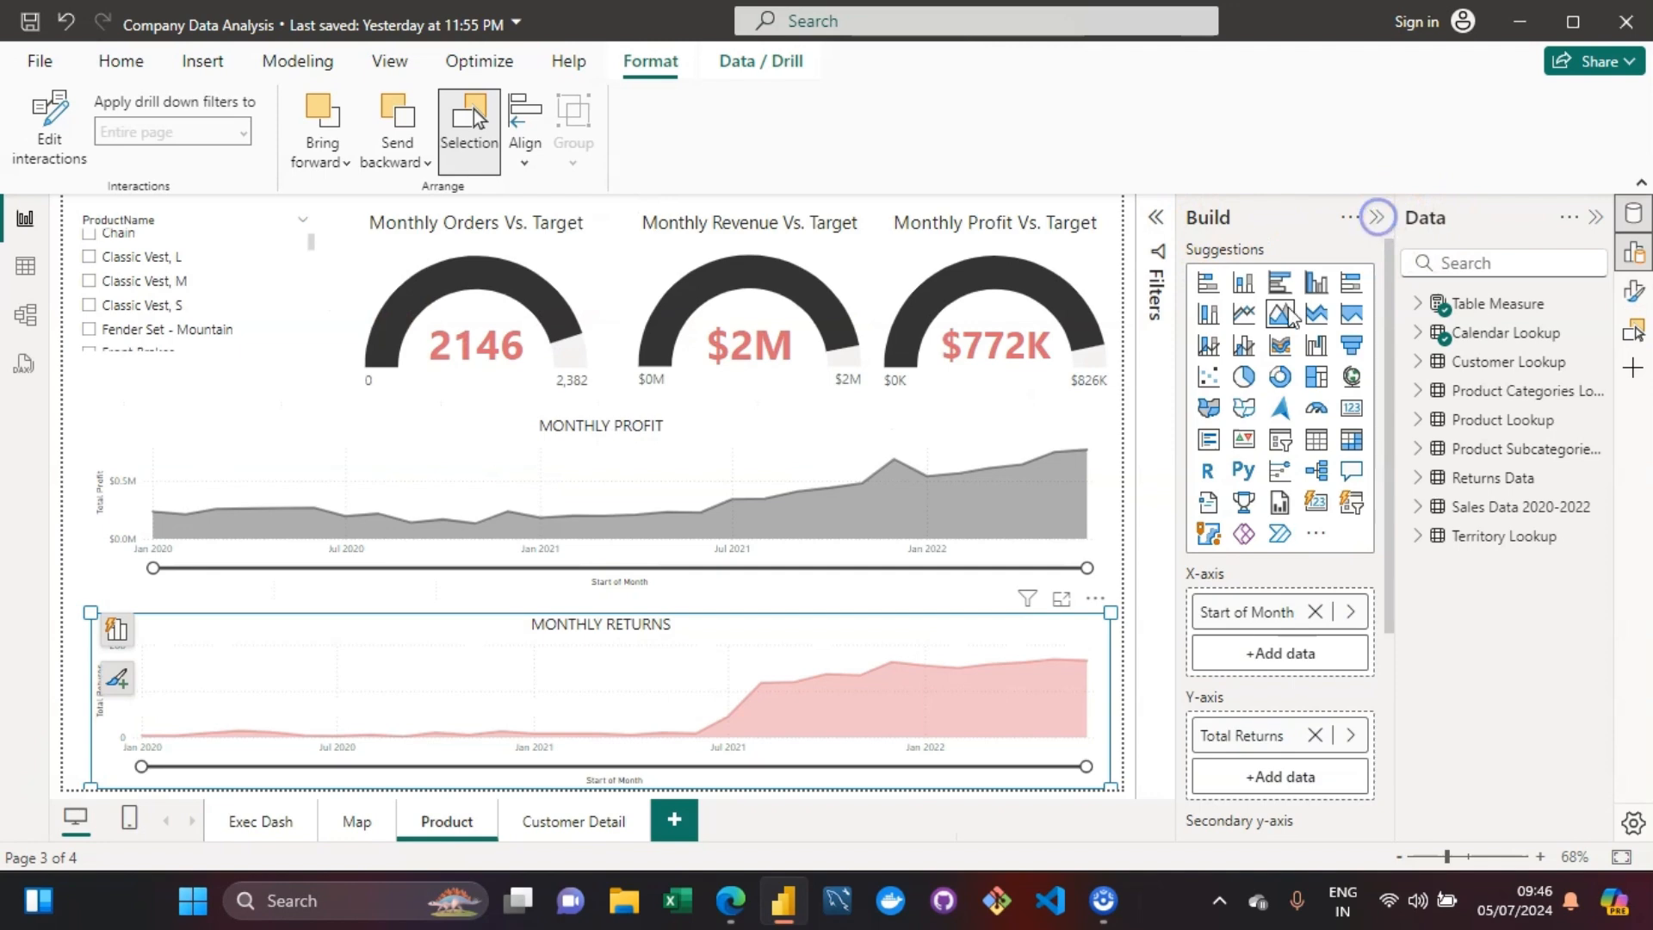
click(1377, 217)
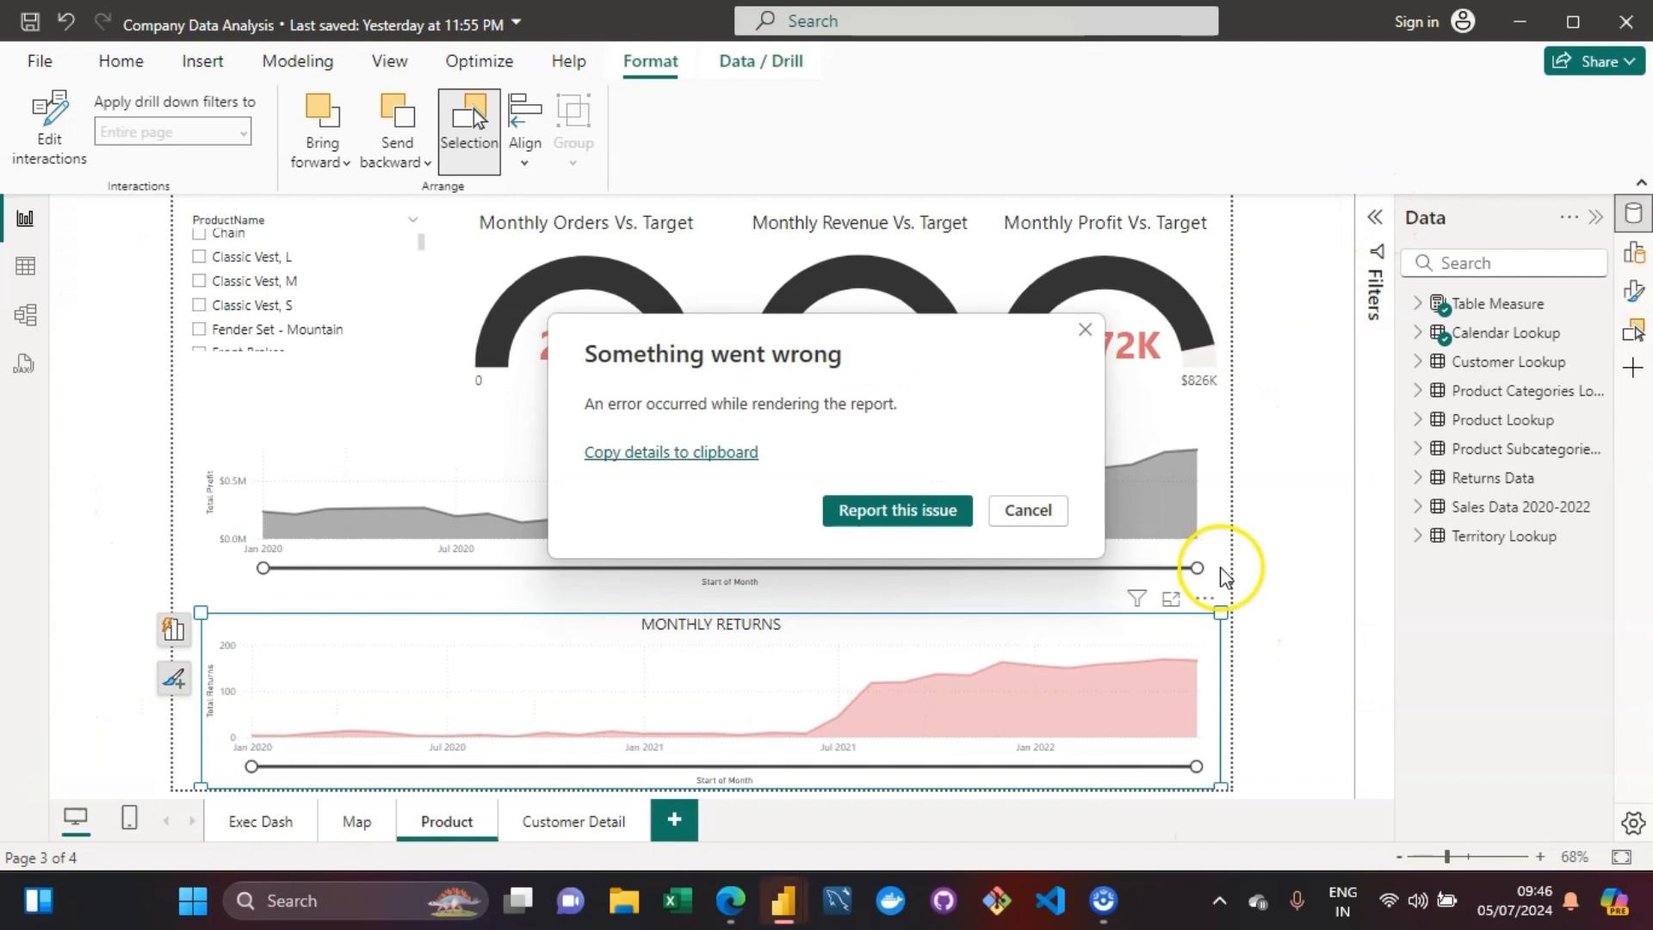
click(1037, 509)
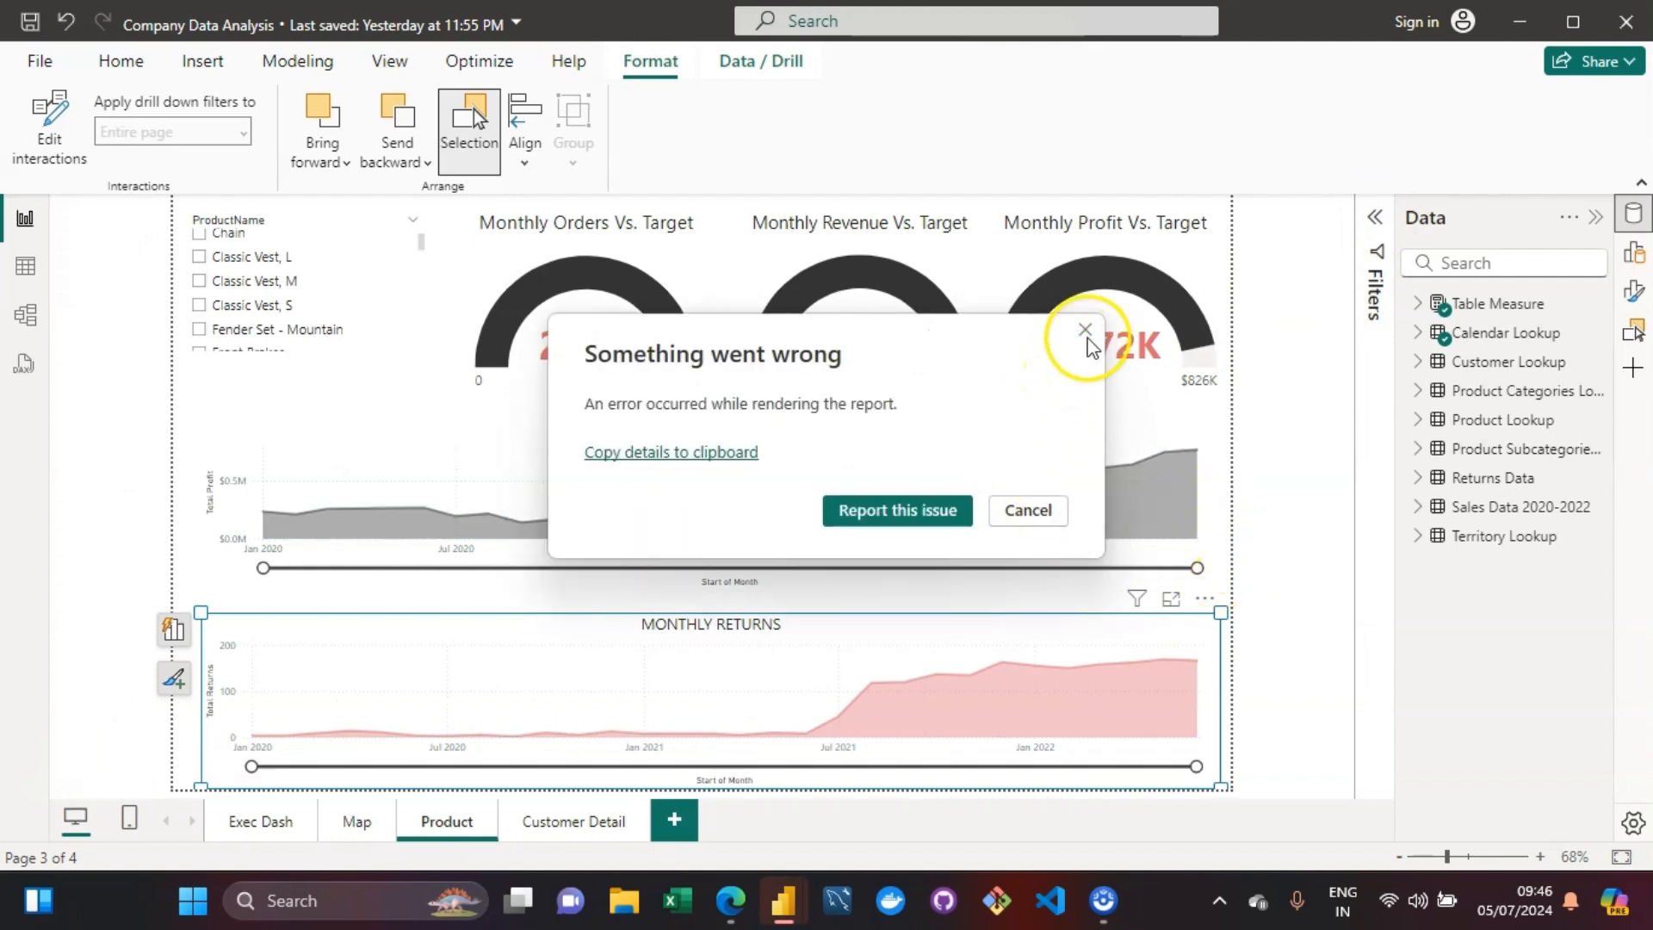
click(1086, 334)
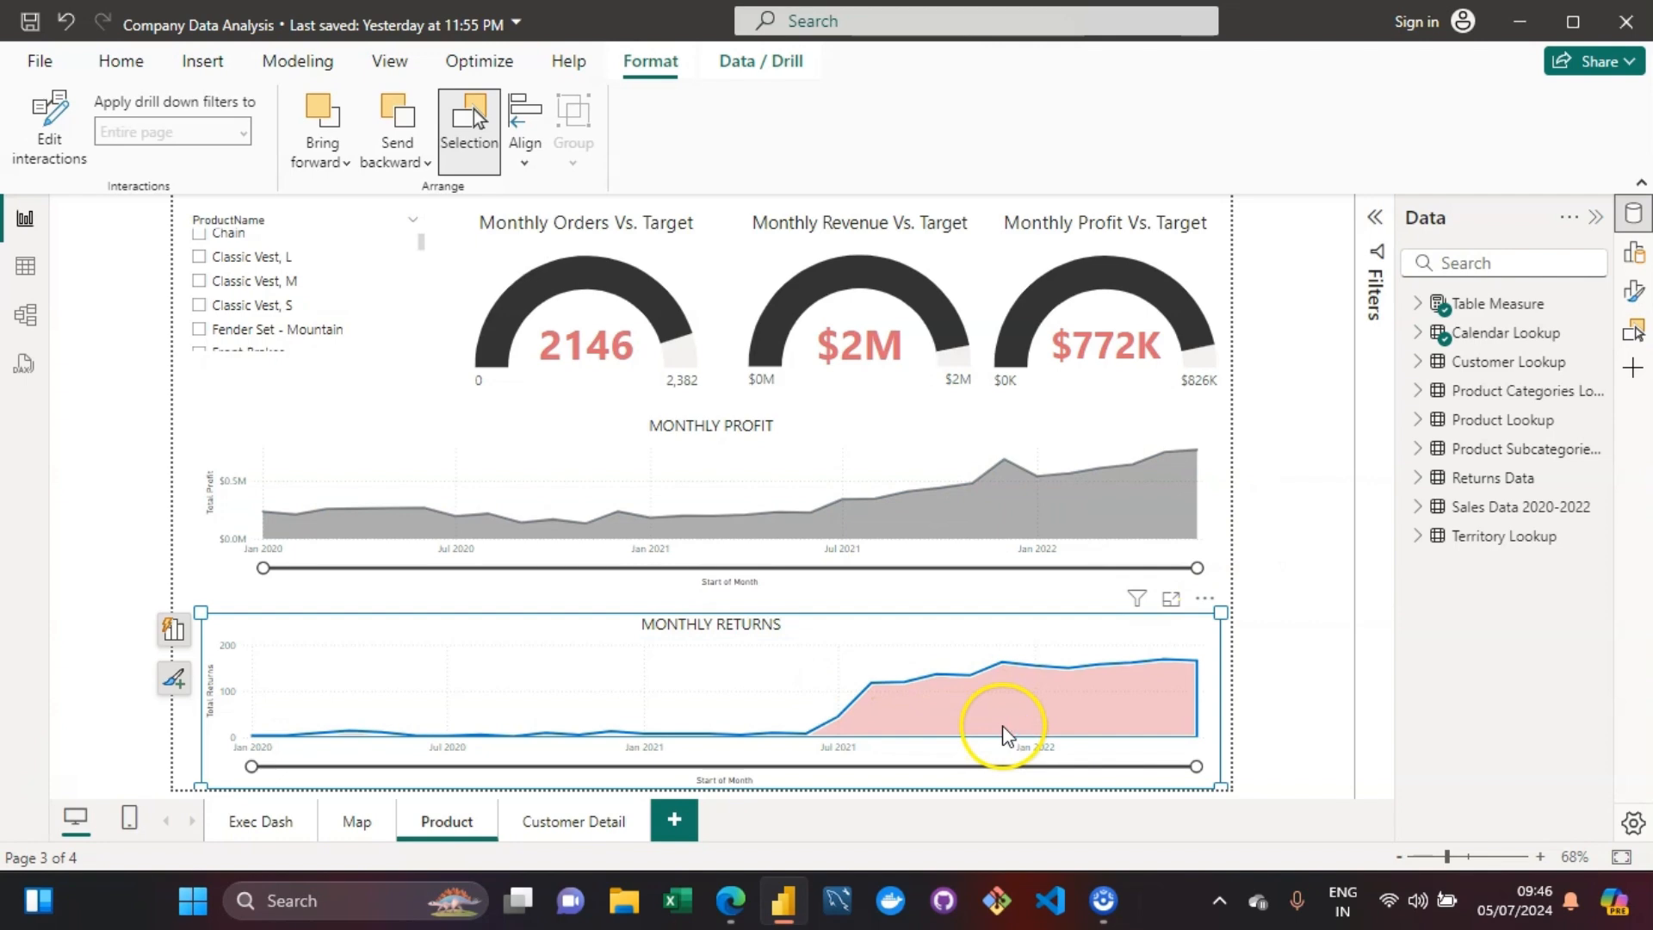
Step: Deselect the Monthly Returns chart and examine the monthly data points in both area charts
click(1232, 437)
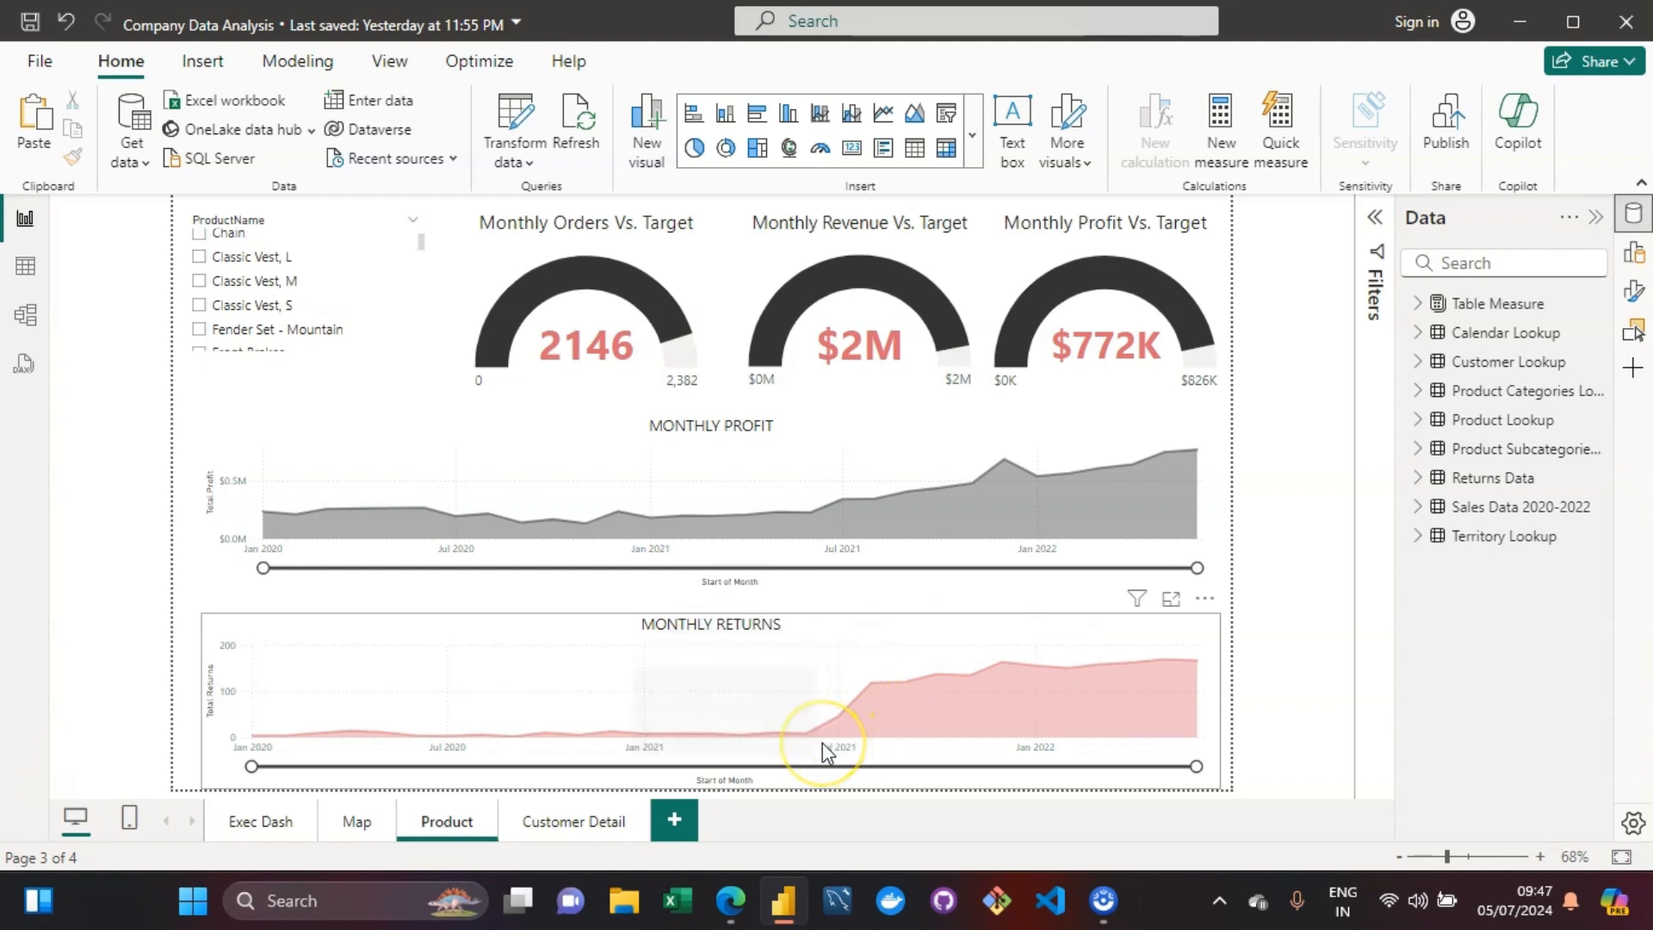
mouse_move(864, 724)
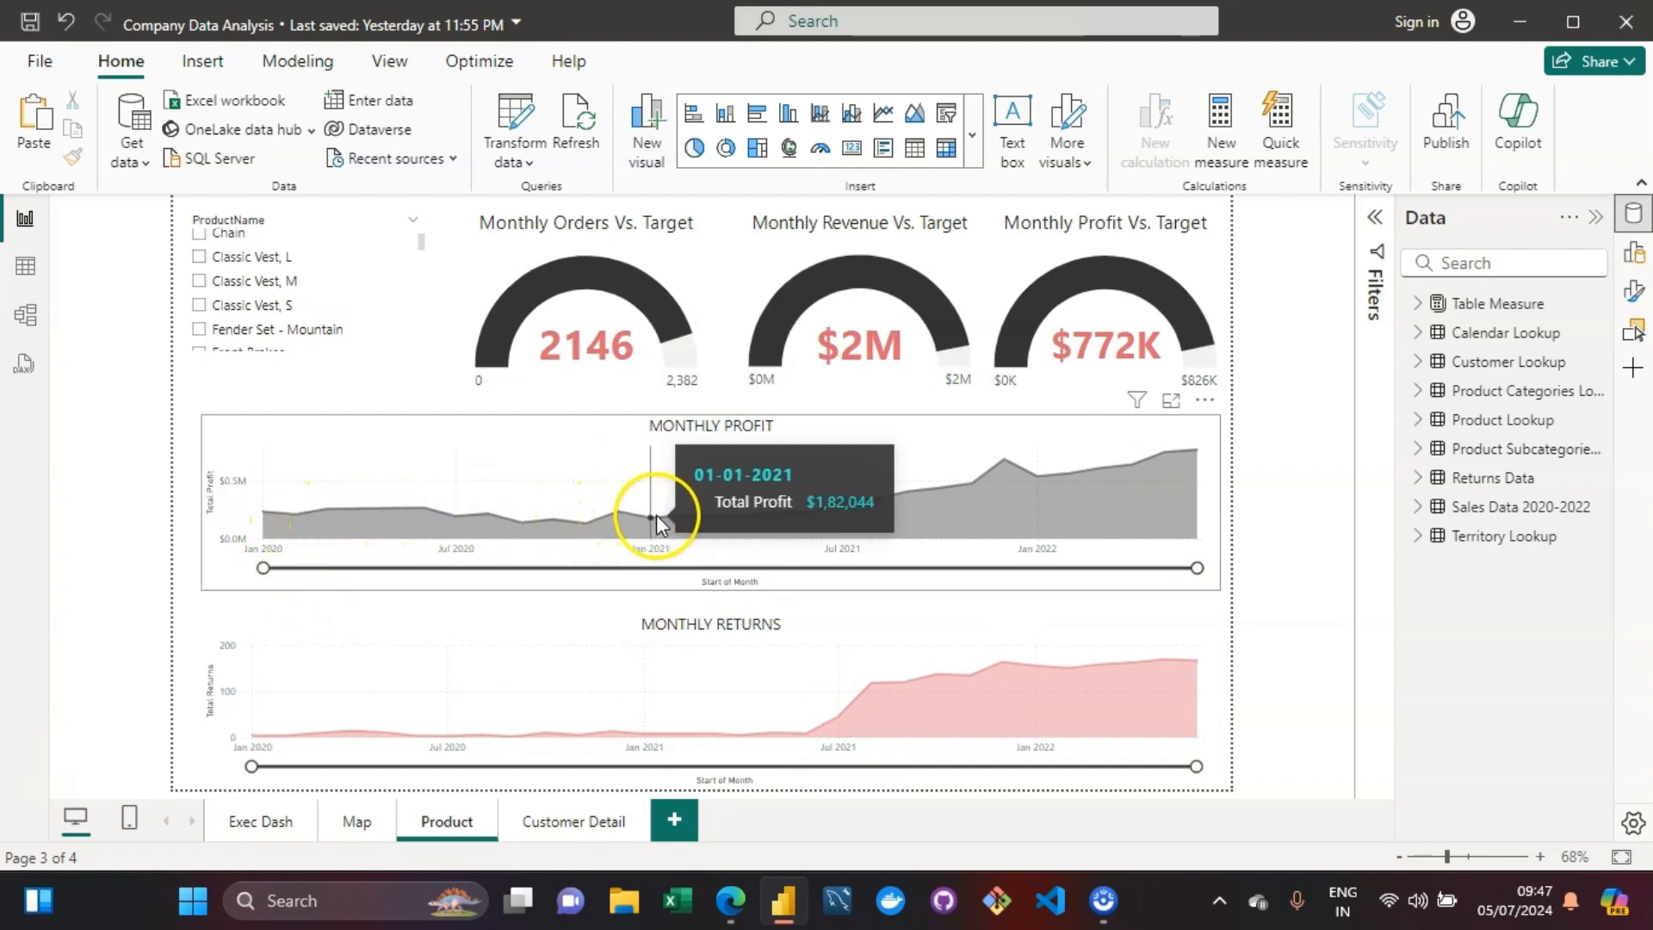
mouse_move(1128, 486)
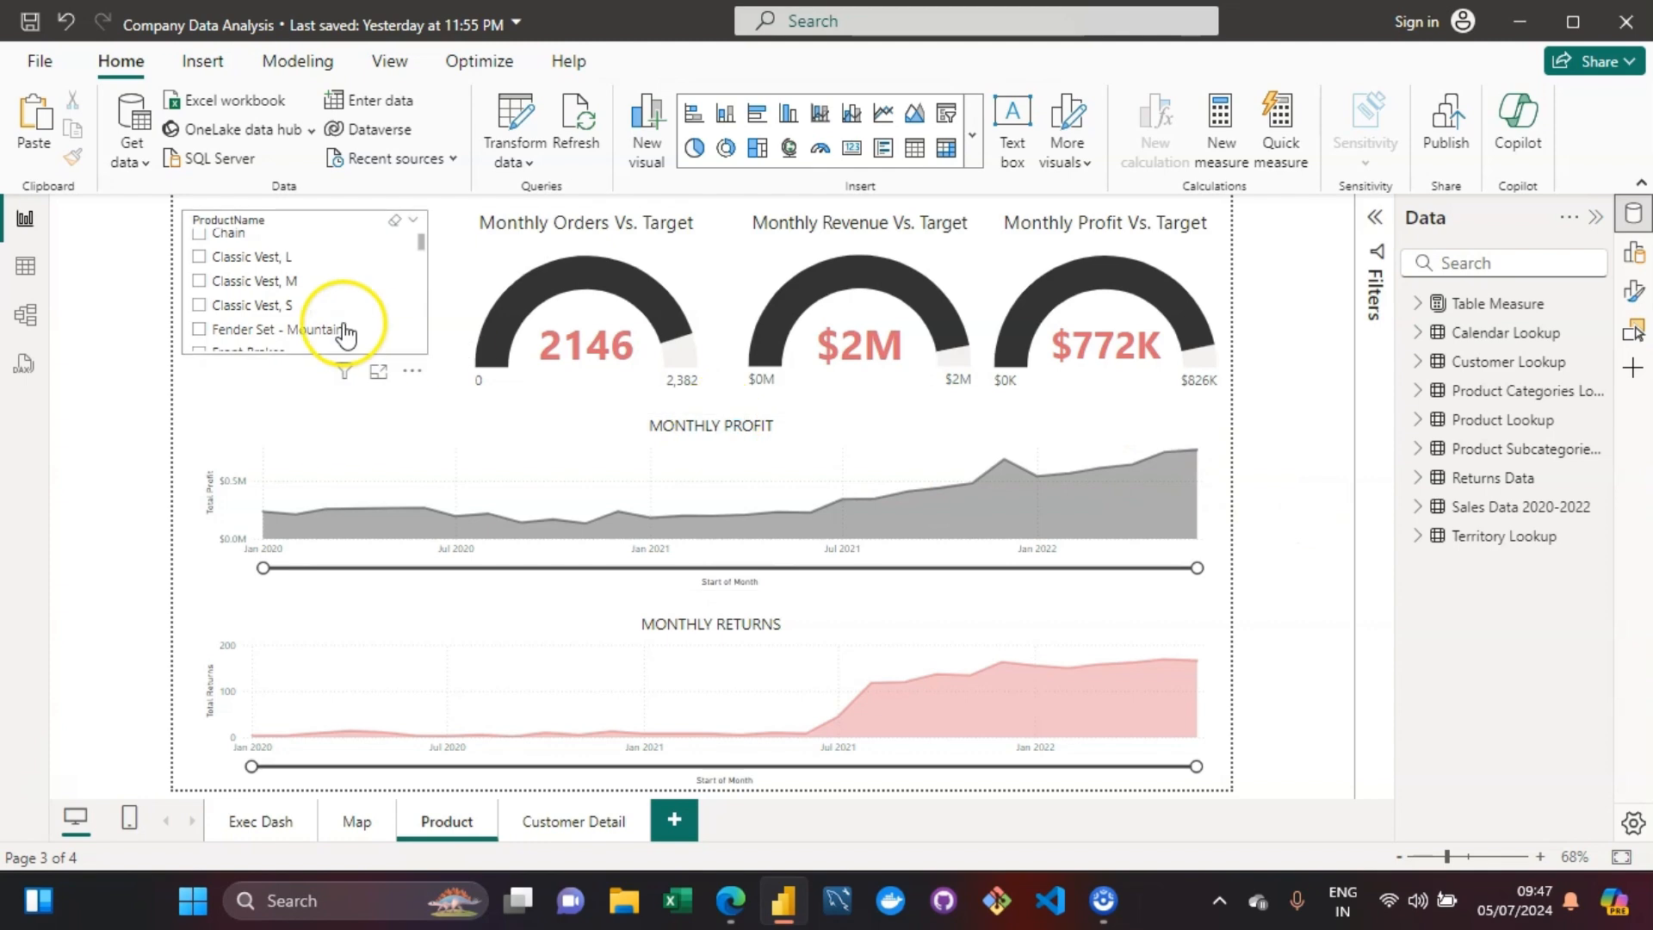
Step: Close the Build pane and review the Exec Dash and Map report pages
drag(422, 247, 422, 224)
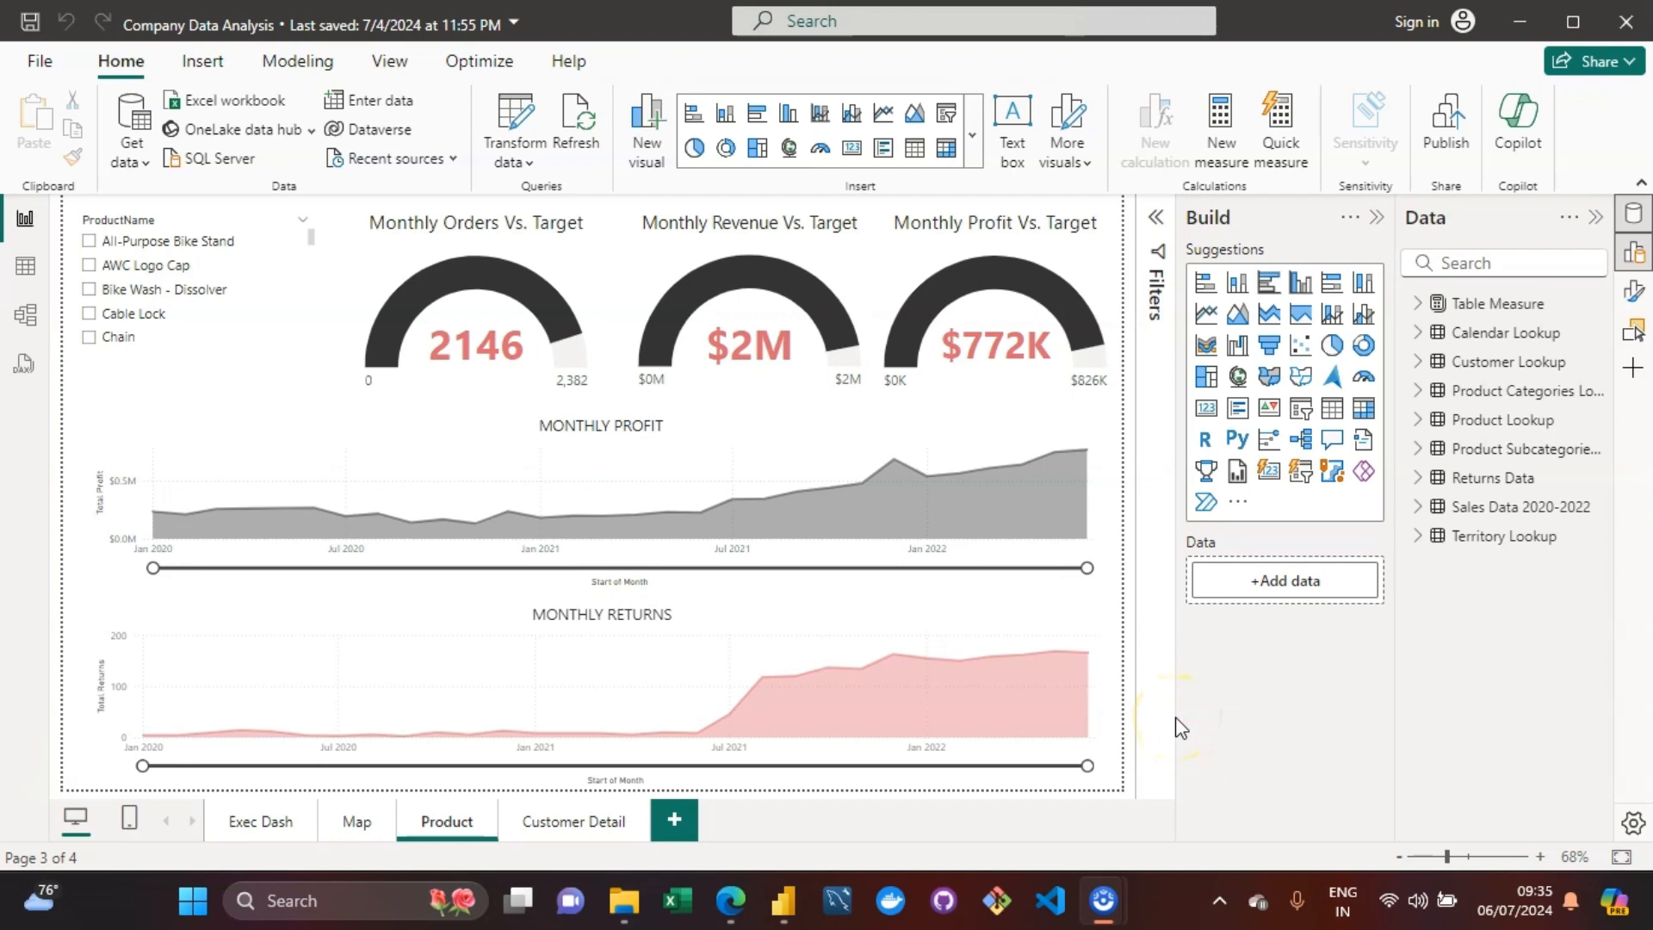
click(1180, 727)
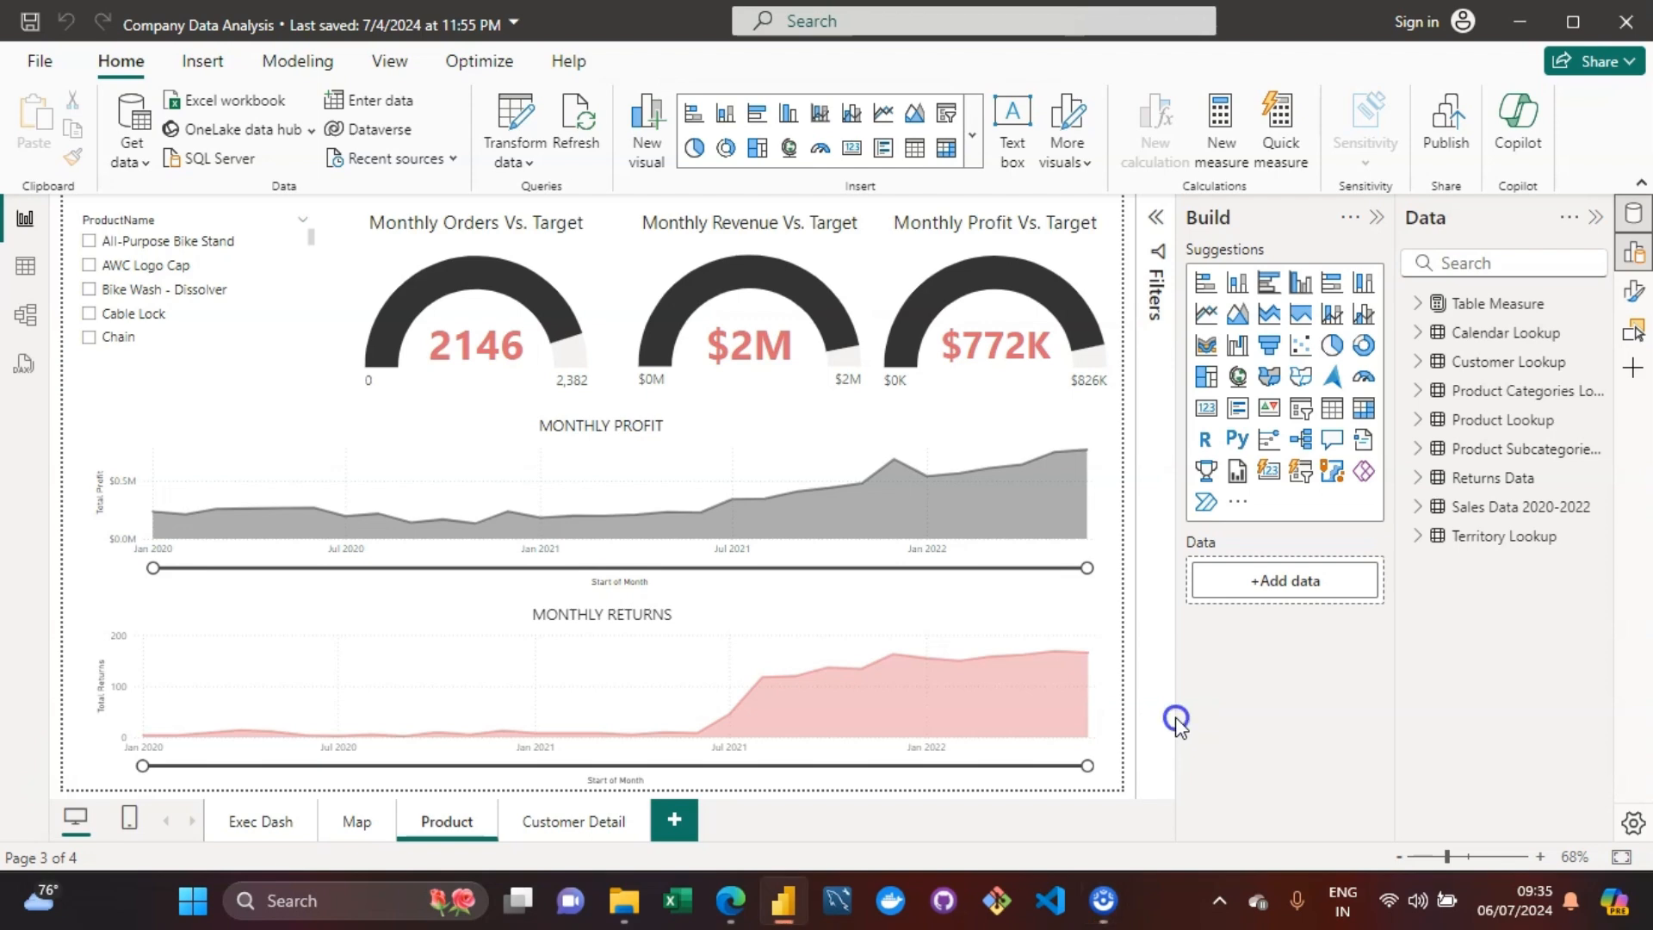
click(269, 818)
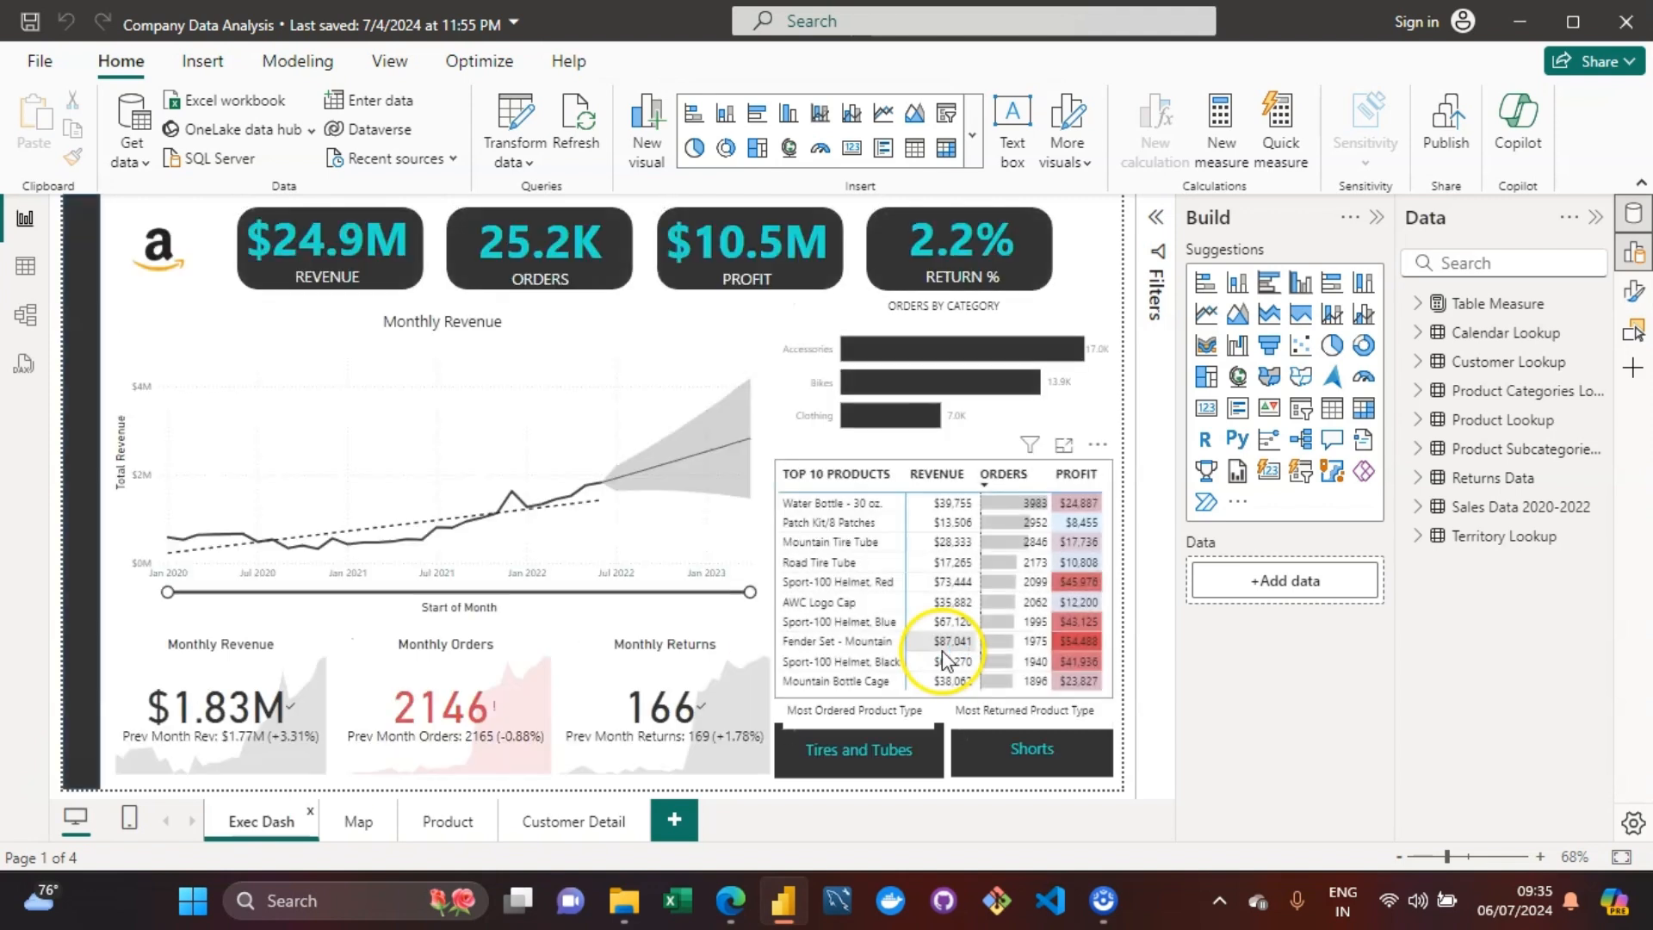
click(1381, 226)
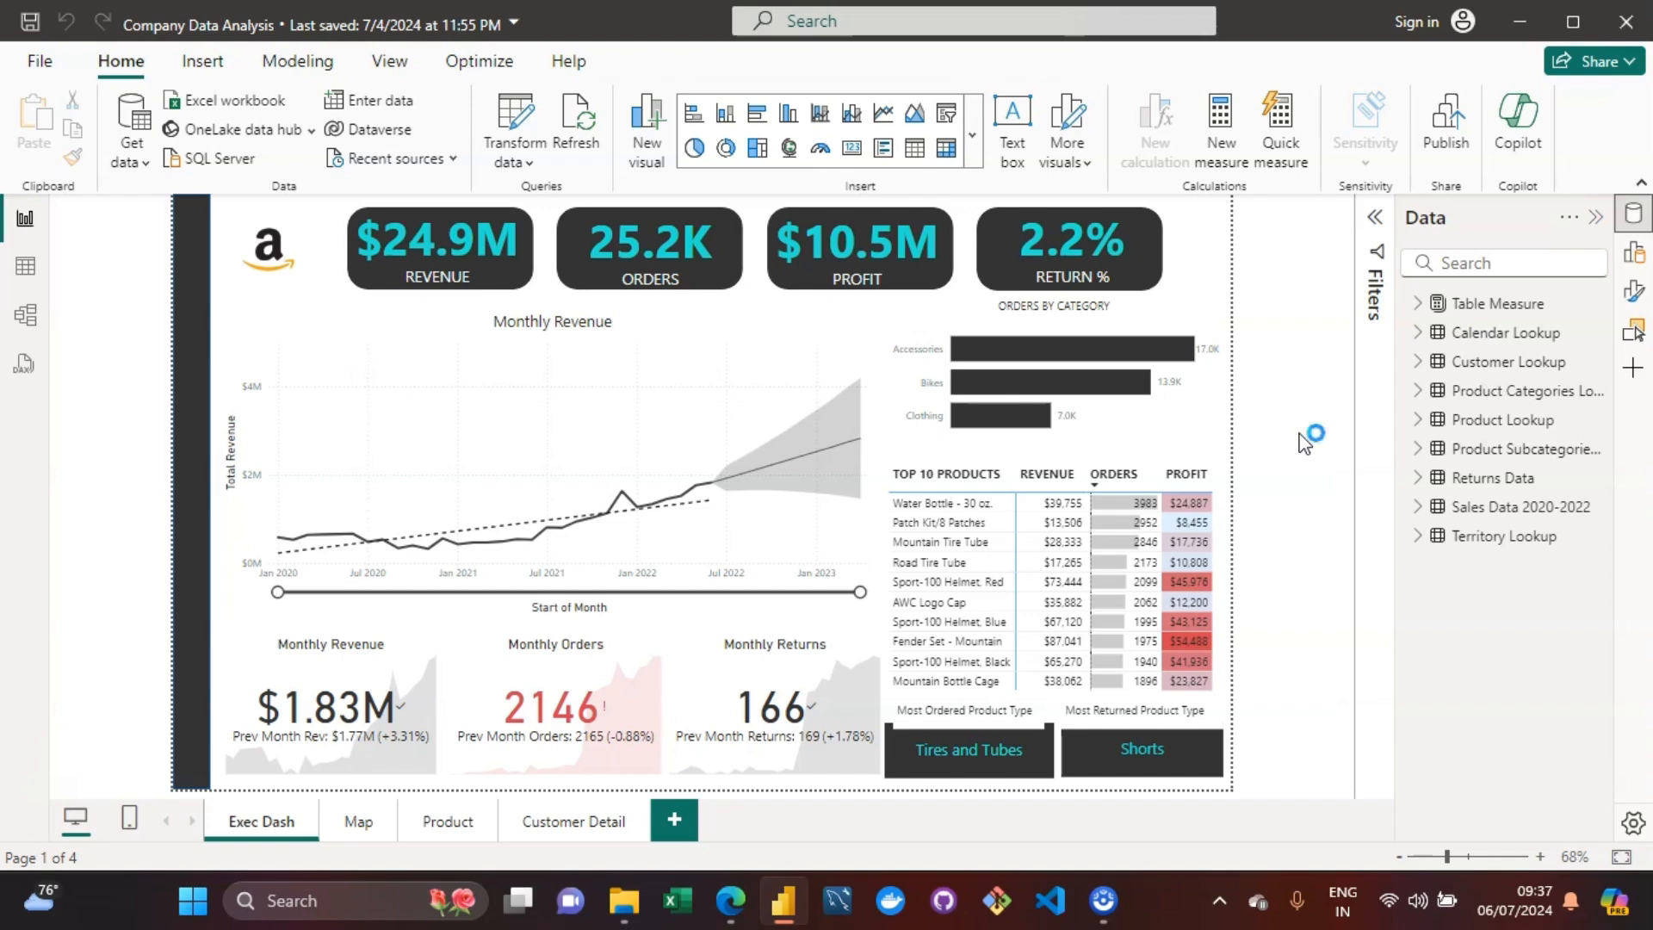
click(349, 838)
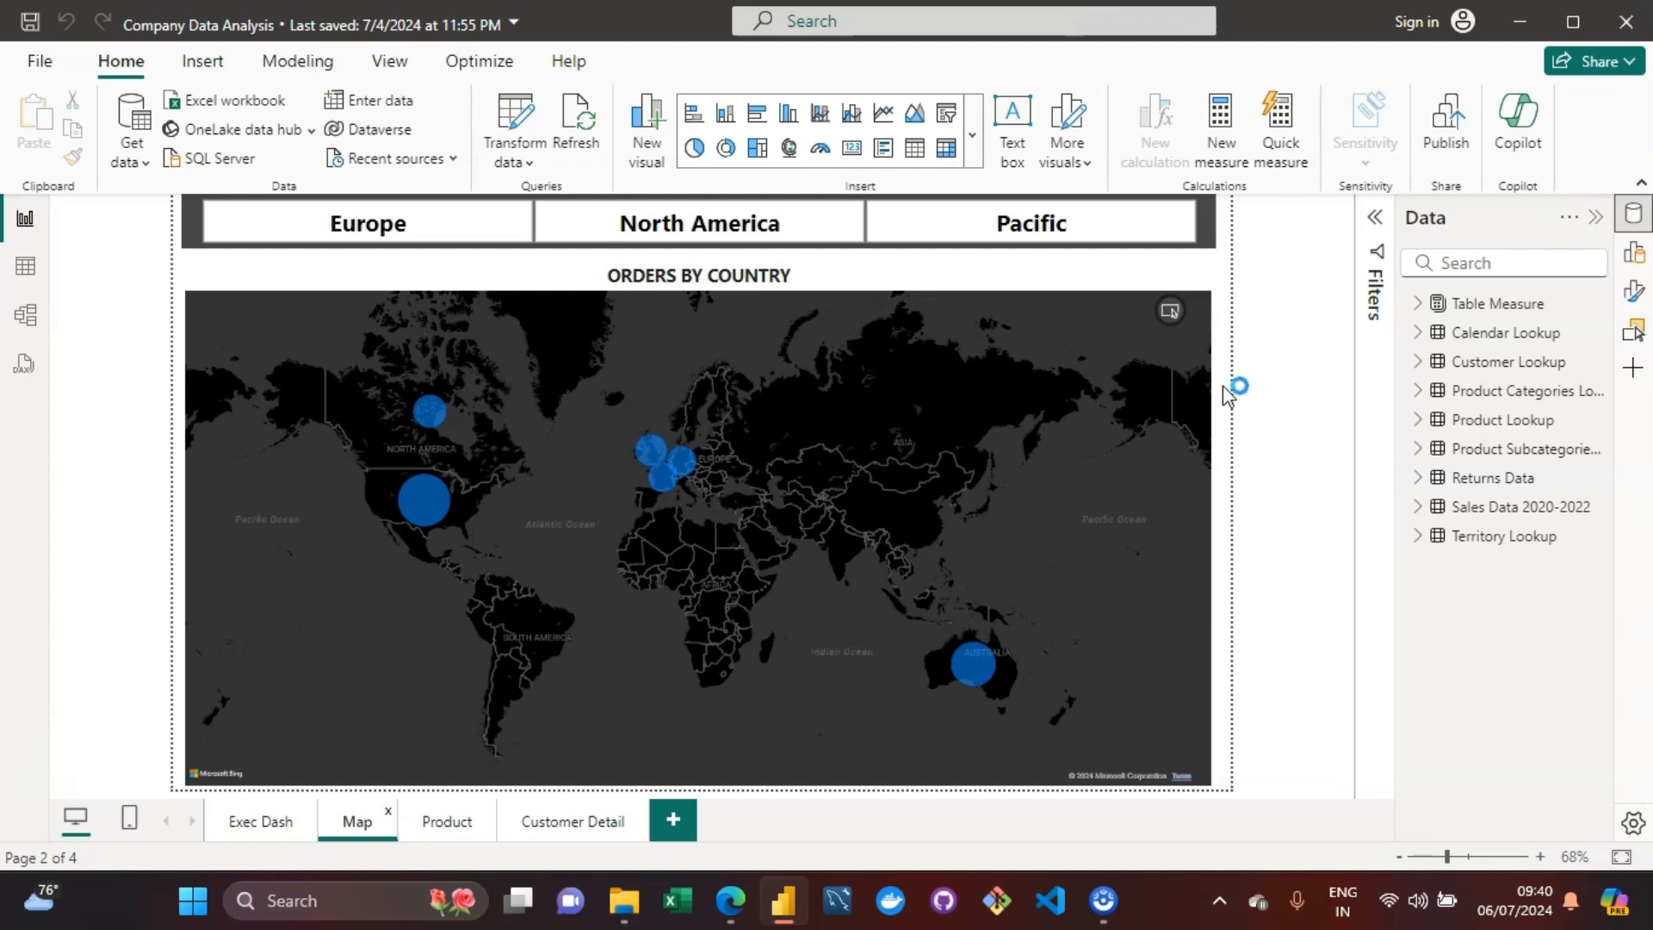
Step: On the Product page, replace Start of Month with the Calendar Lookup Date Hierarchy on the Monthly Profit chart's X-axis
click(443, 822)
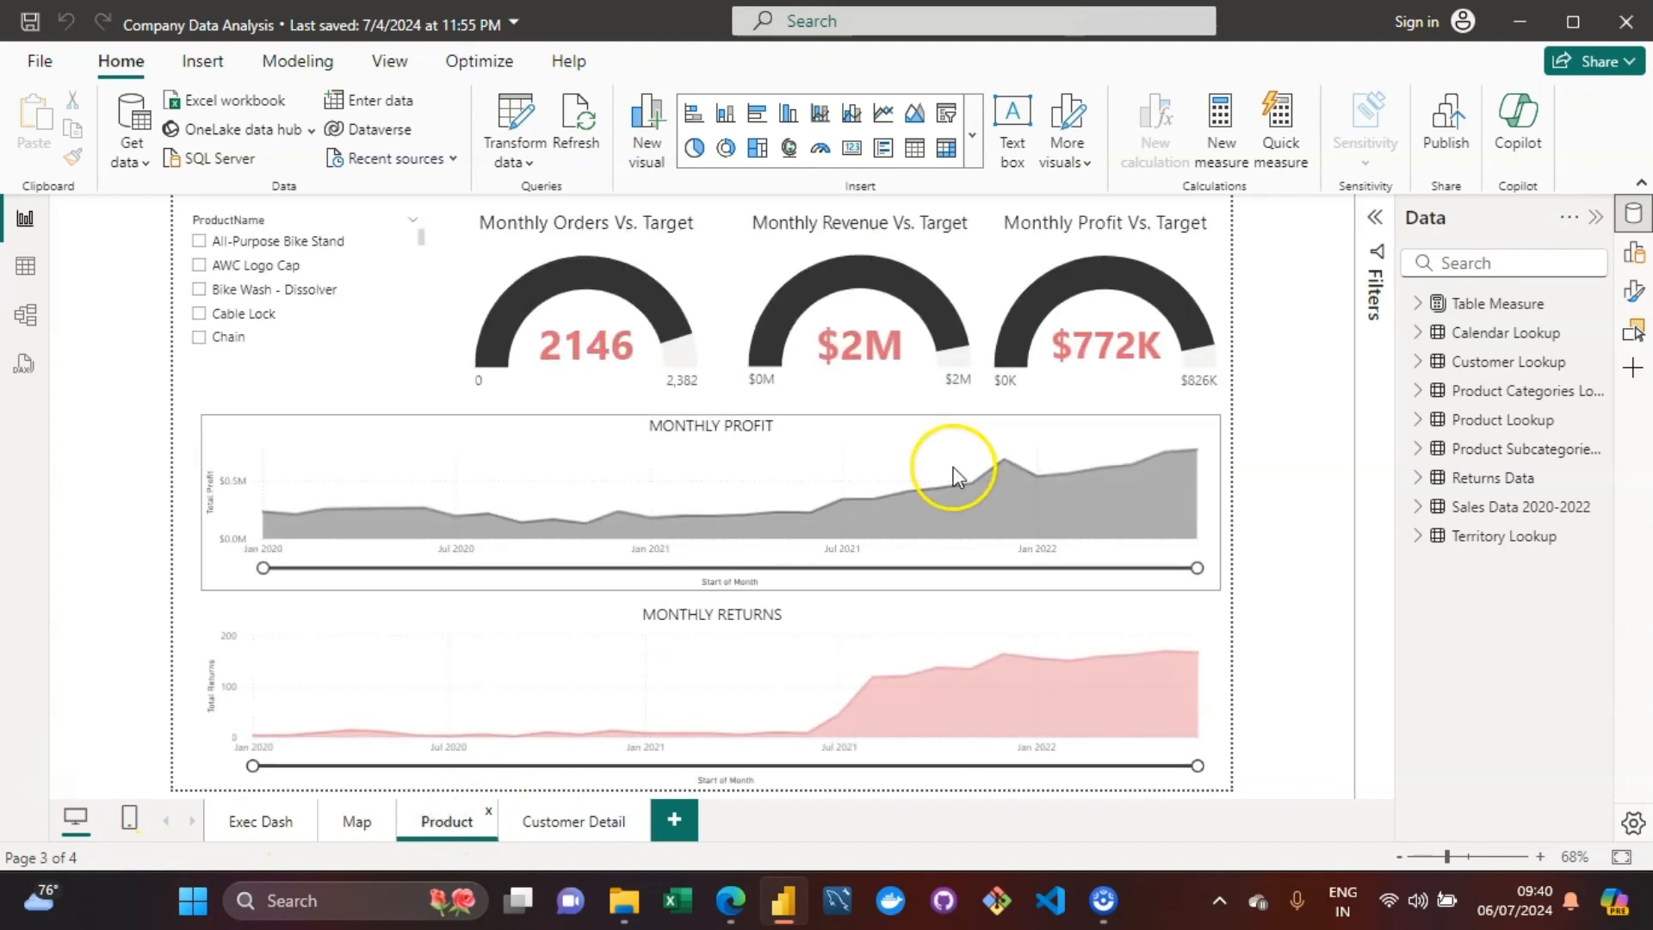
click(861, 423)
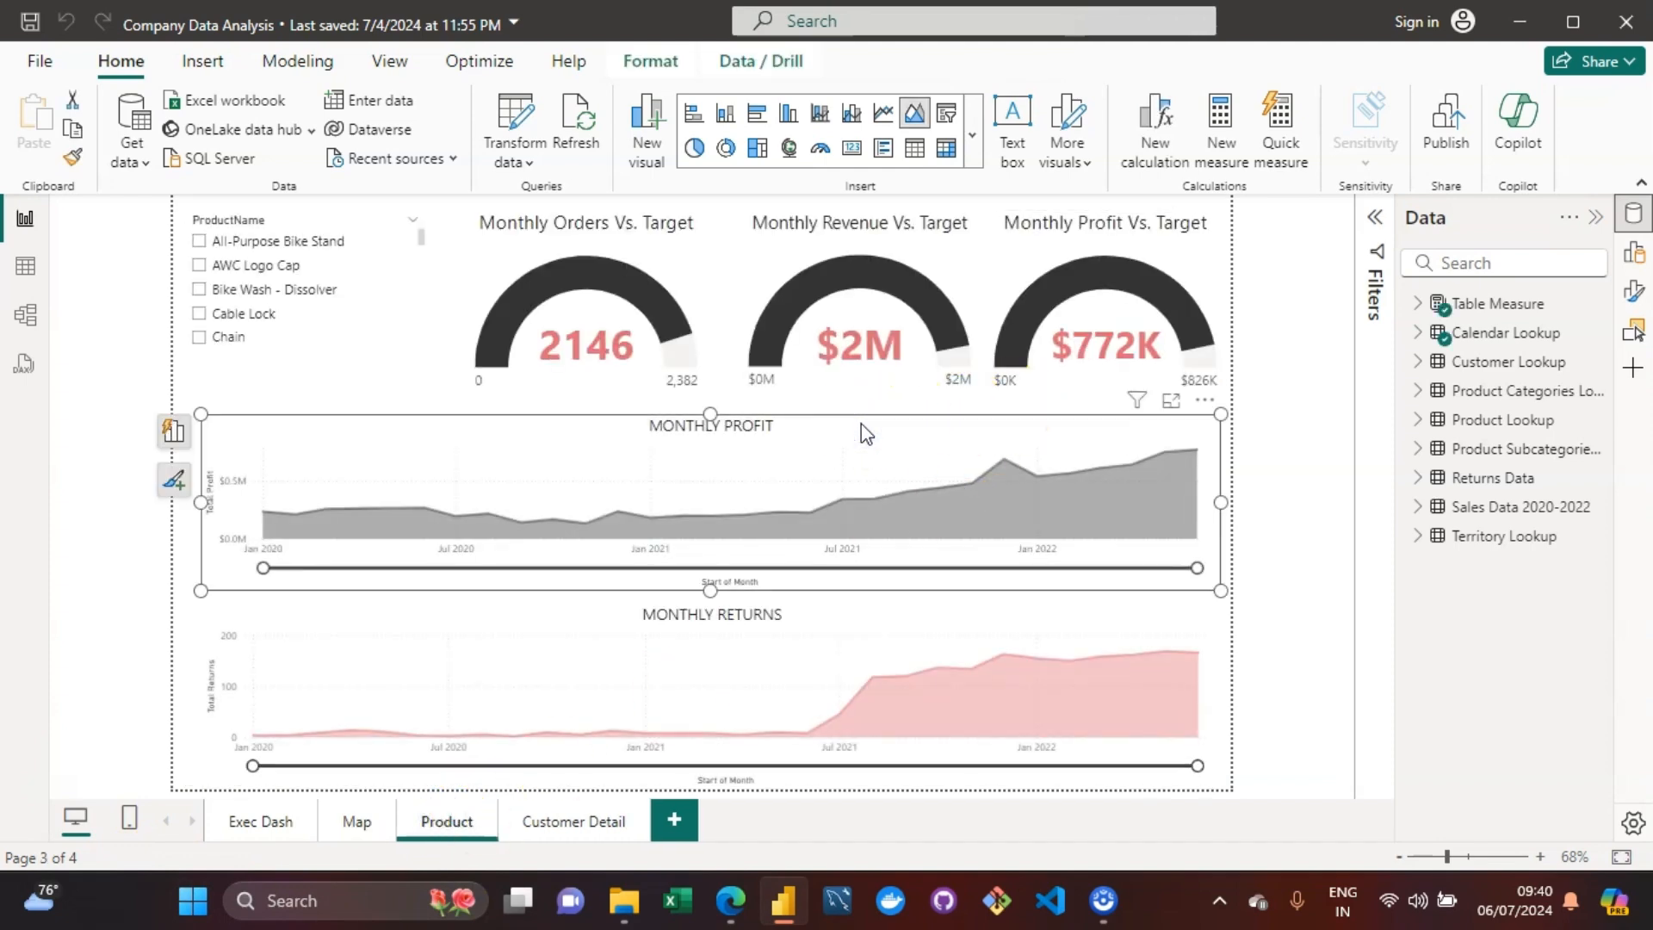
click(184, 430)
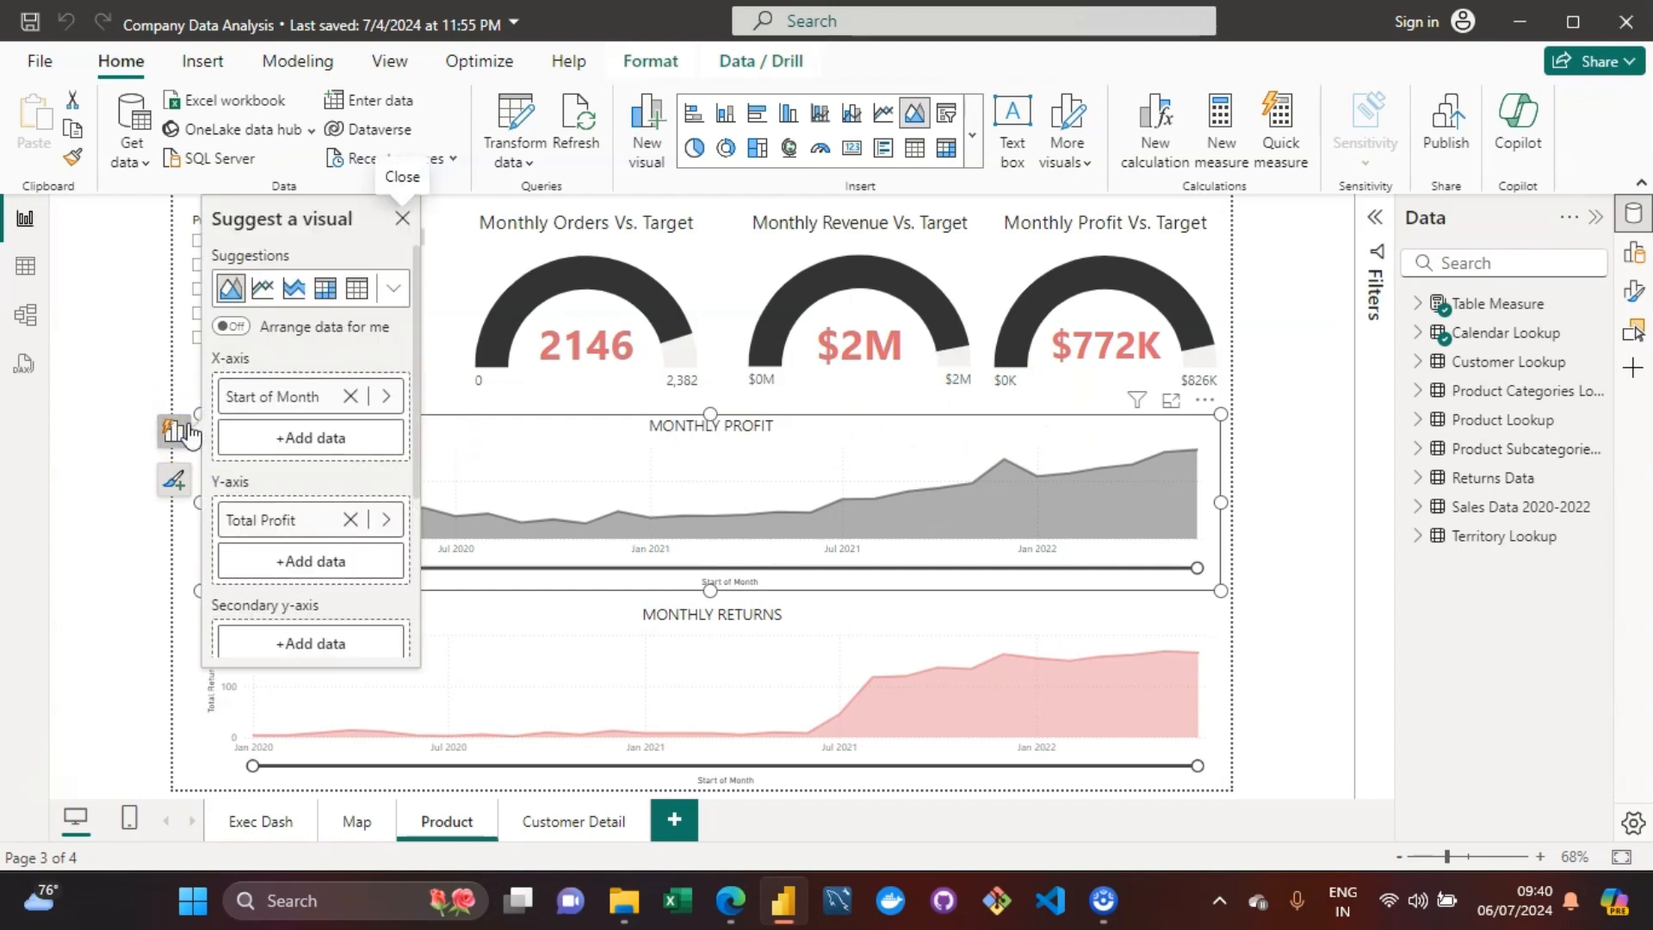
click(349, 398)
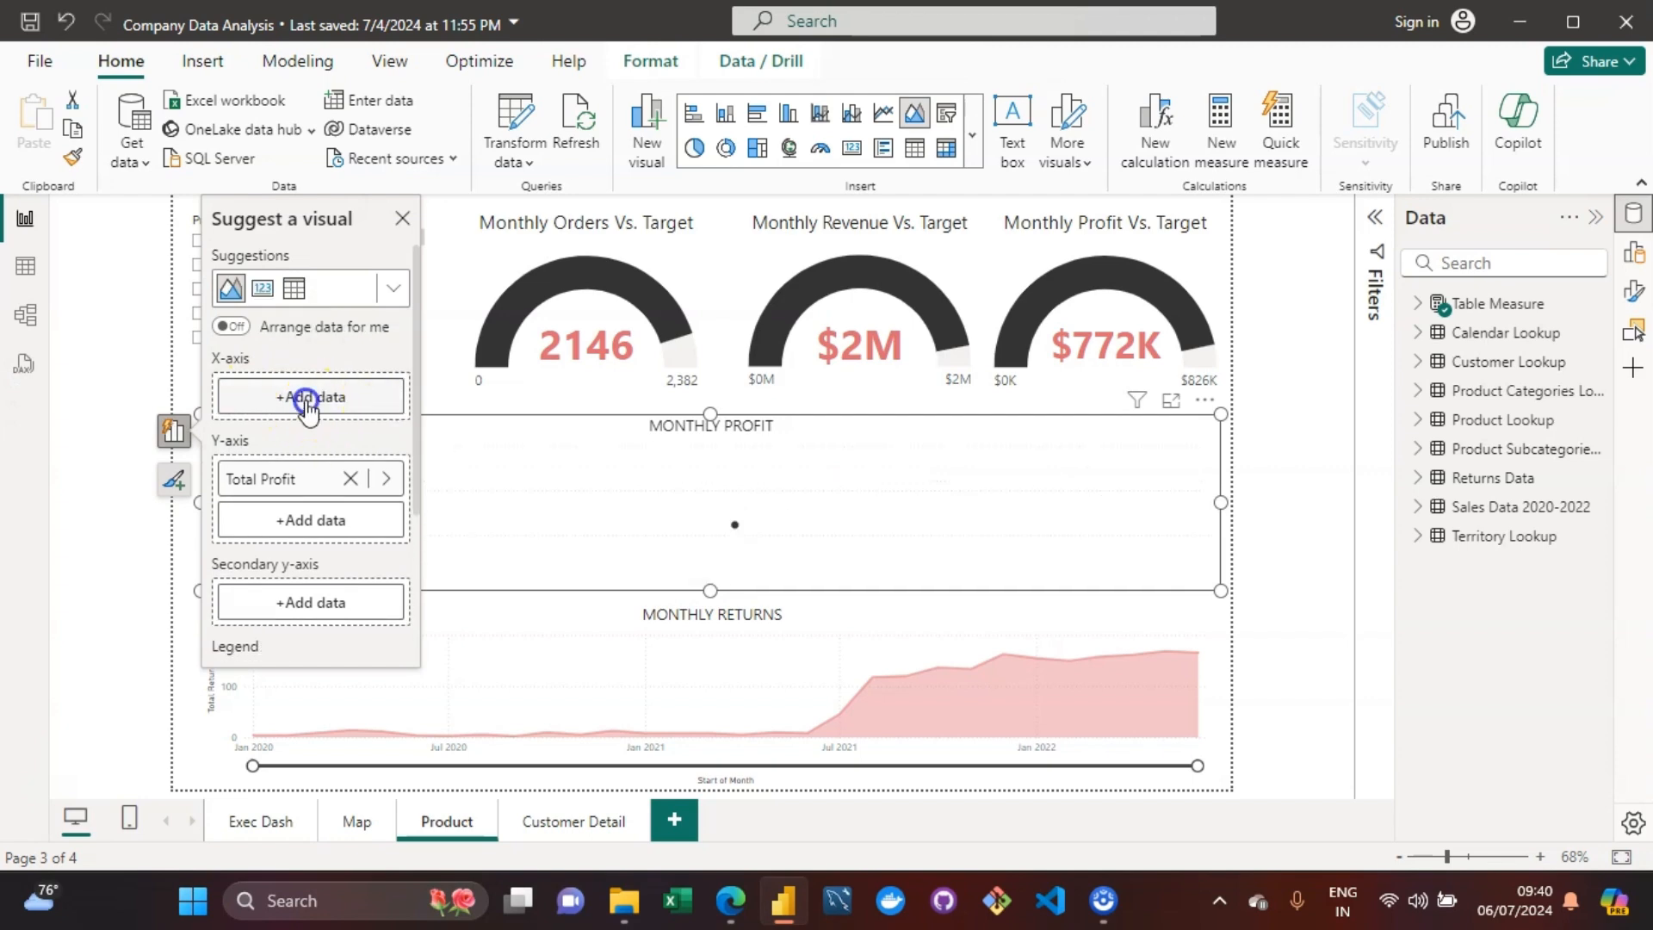
click(308, 403)
click(511, 225)
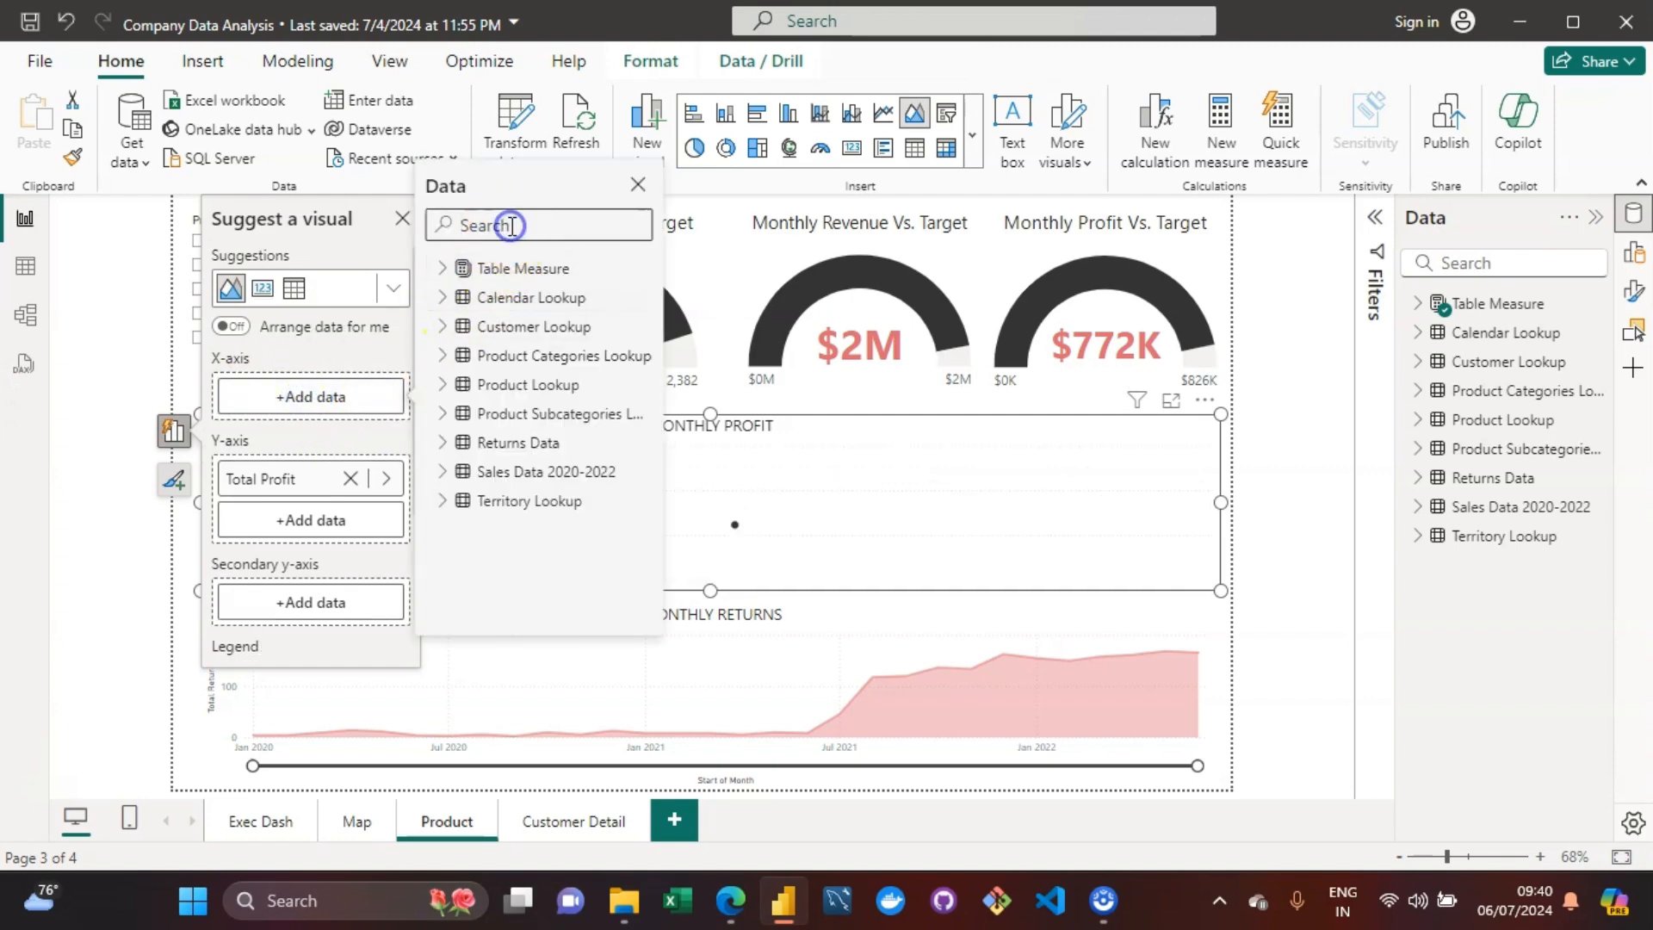
text(date)
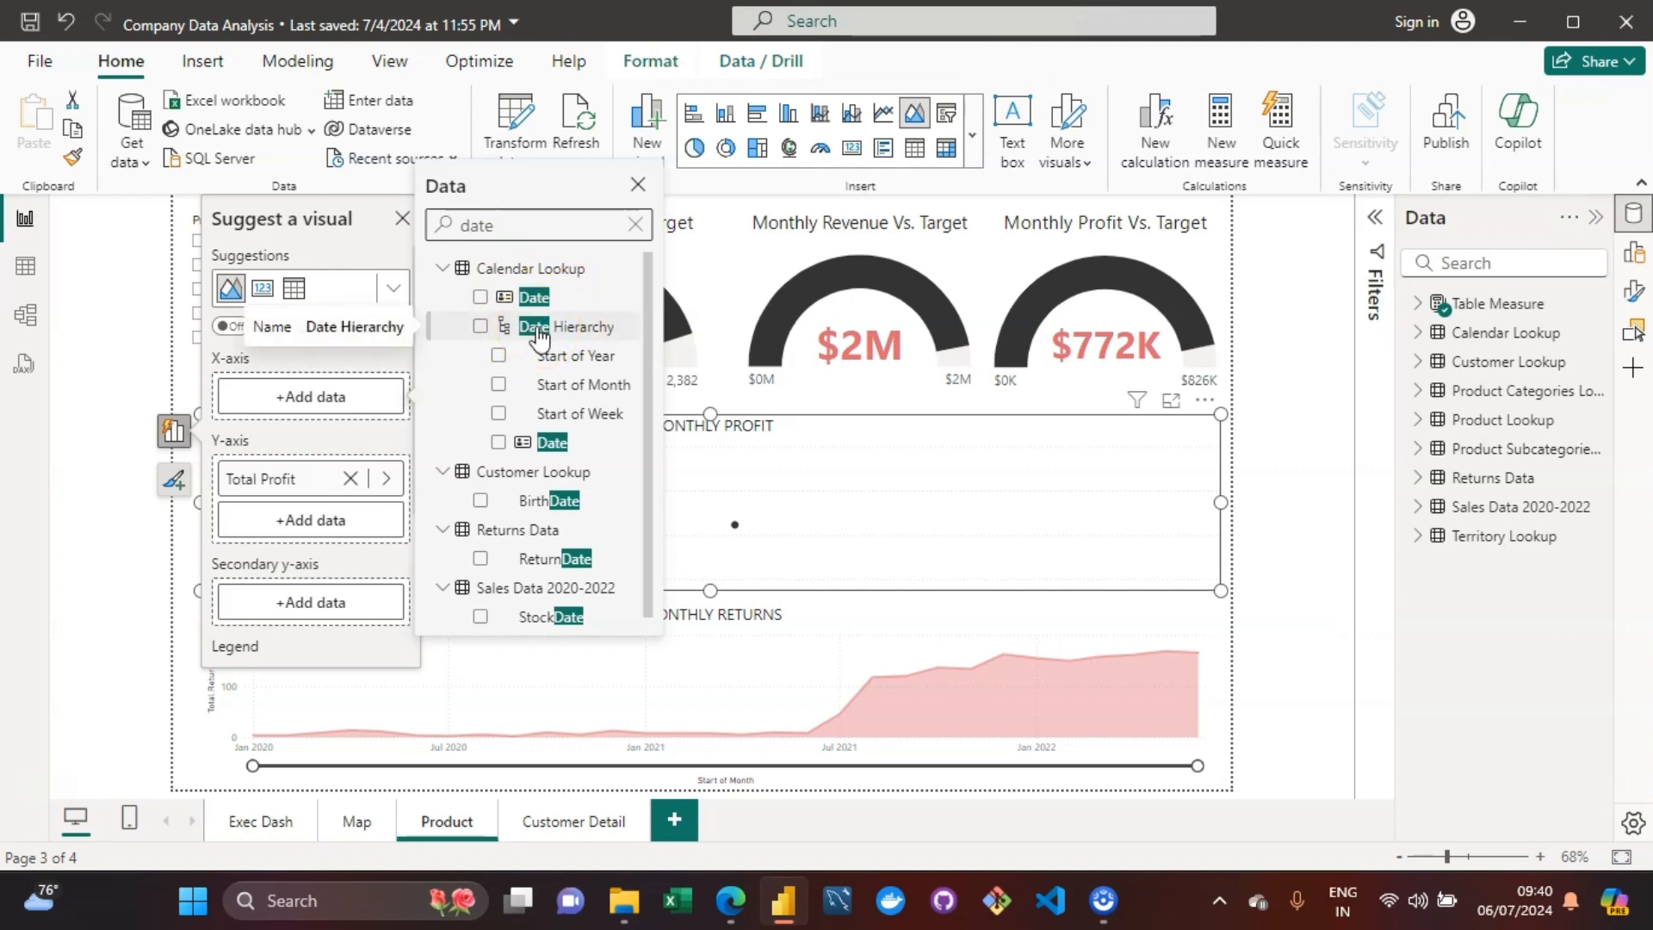
click(480, 328)
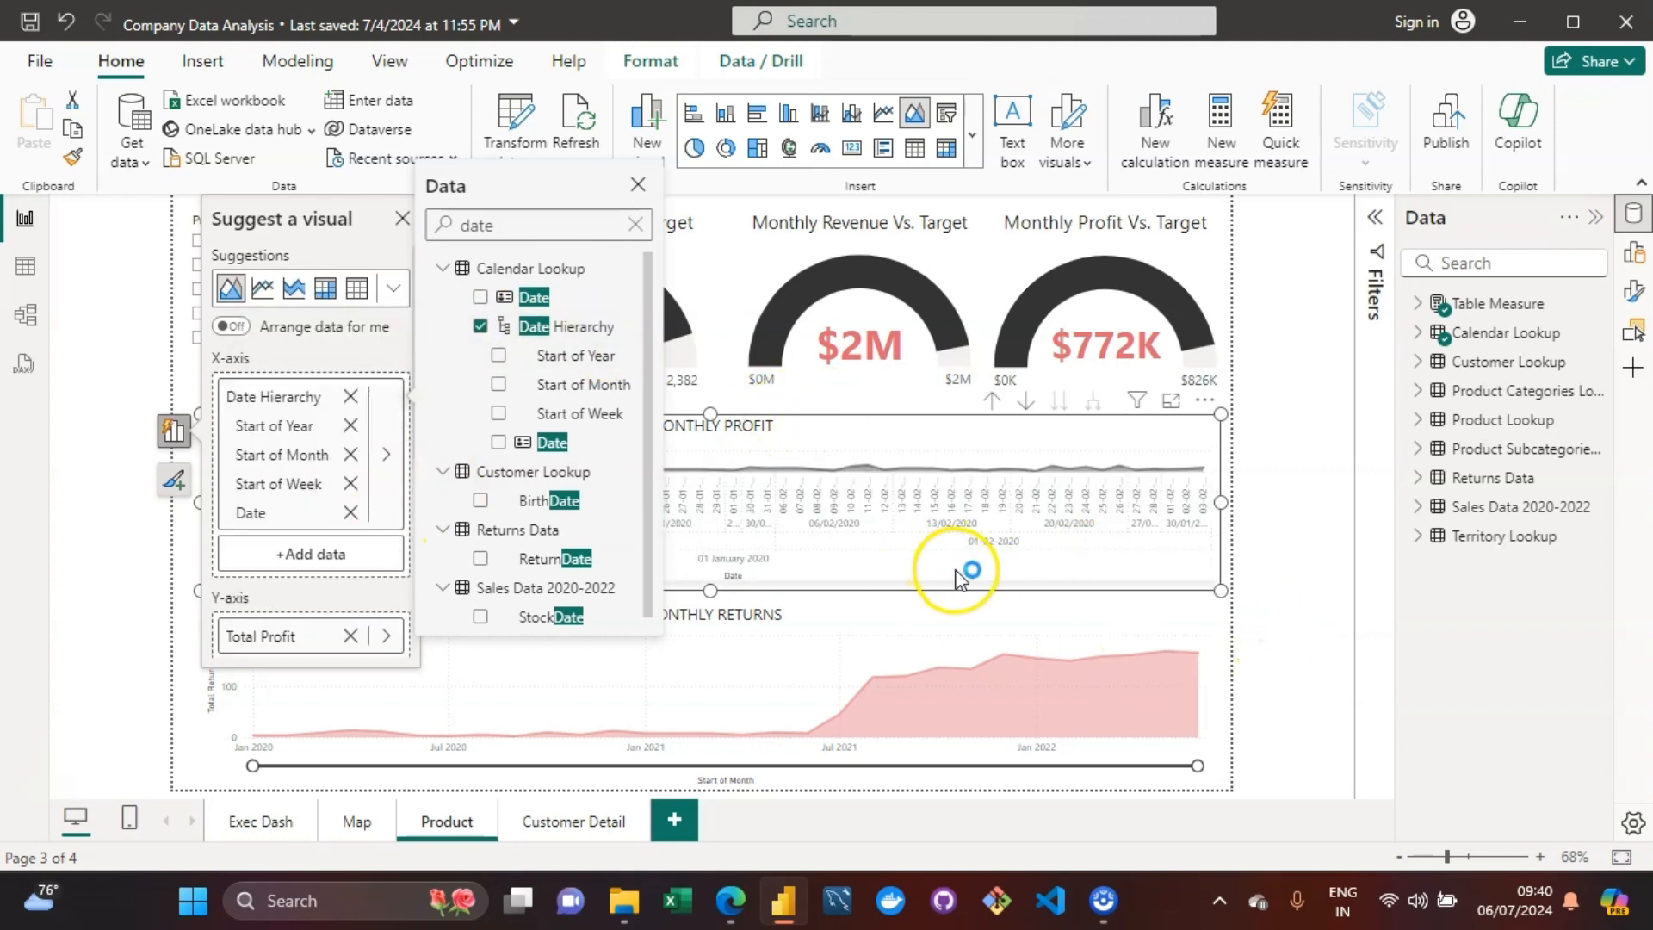
click(837, 428)
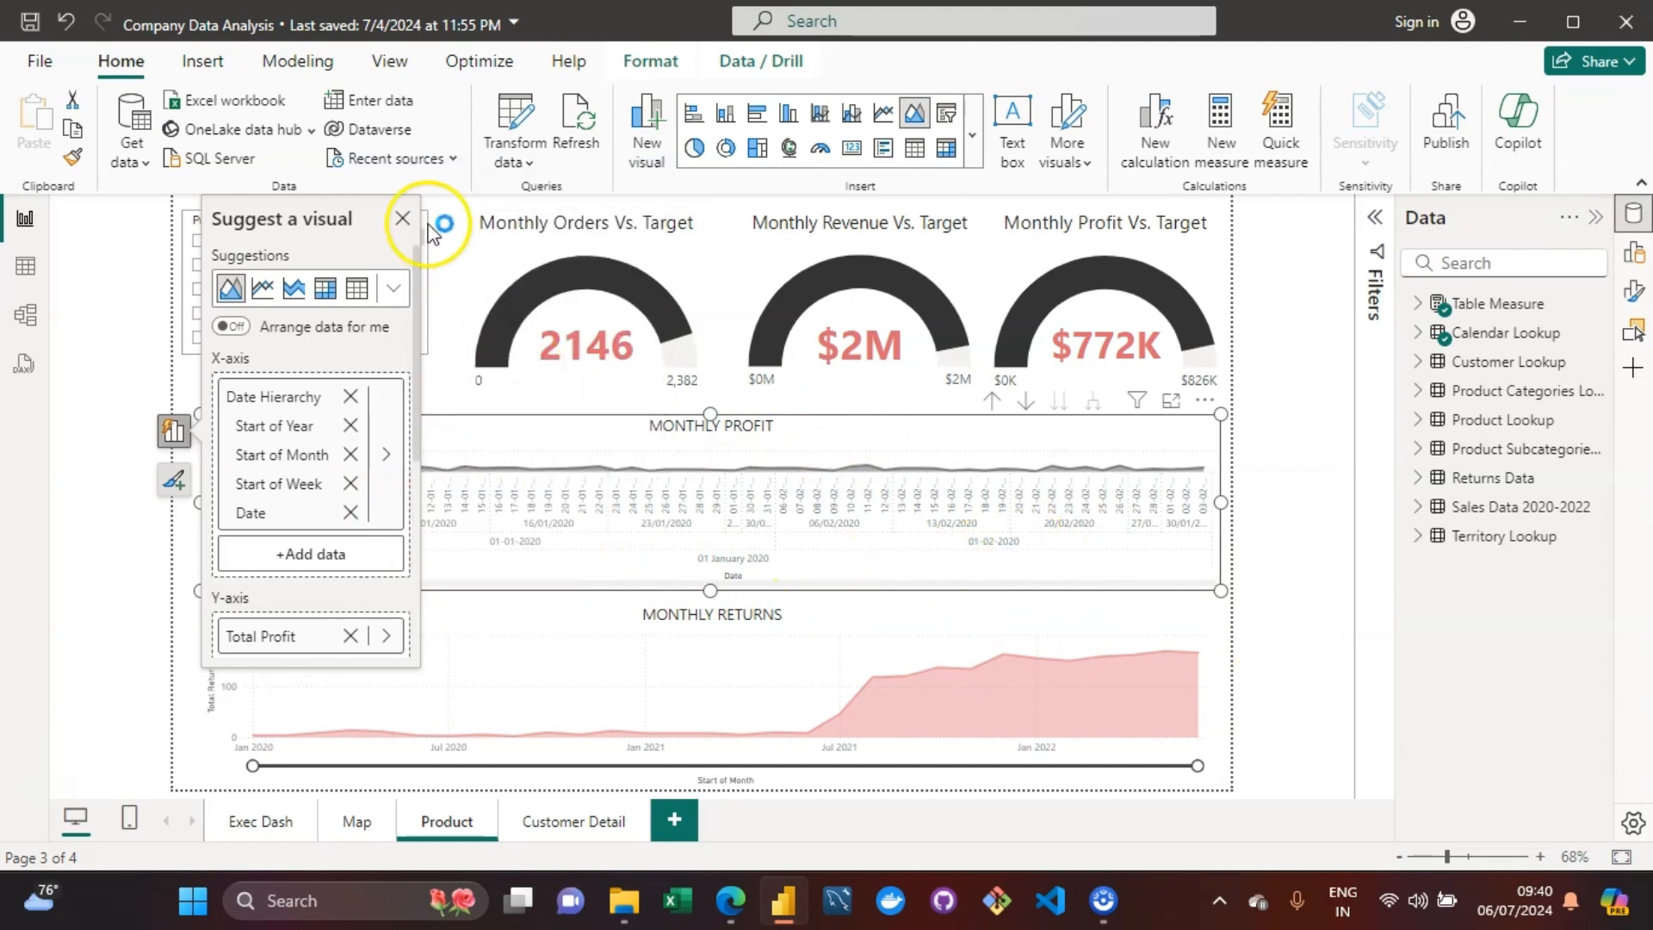
click(402, 219)
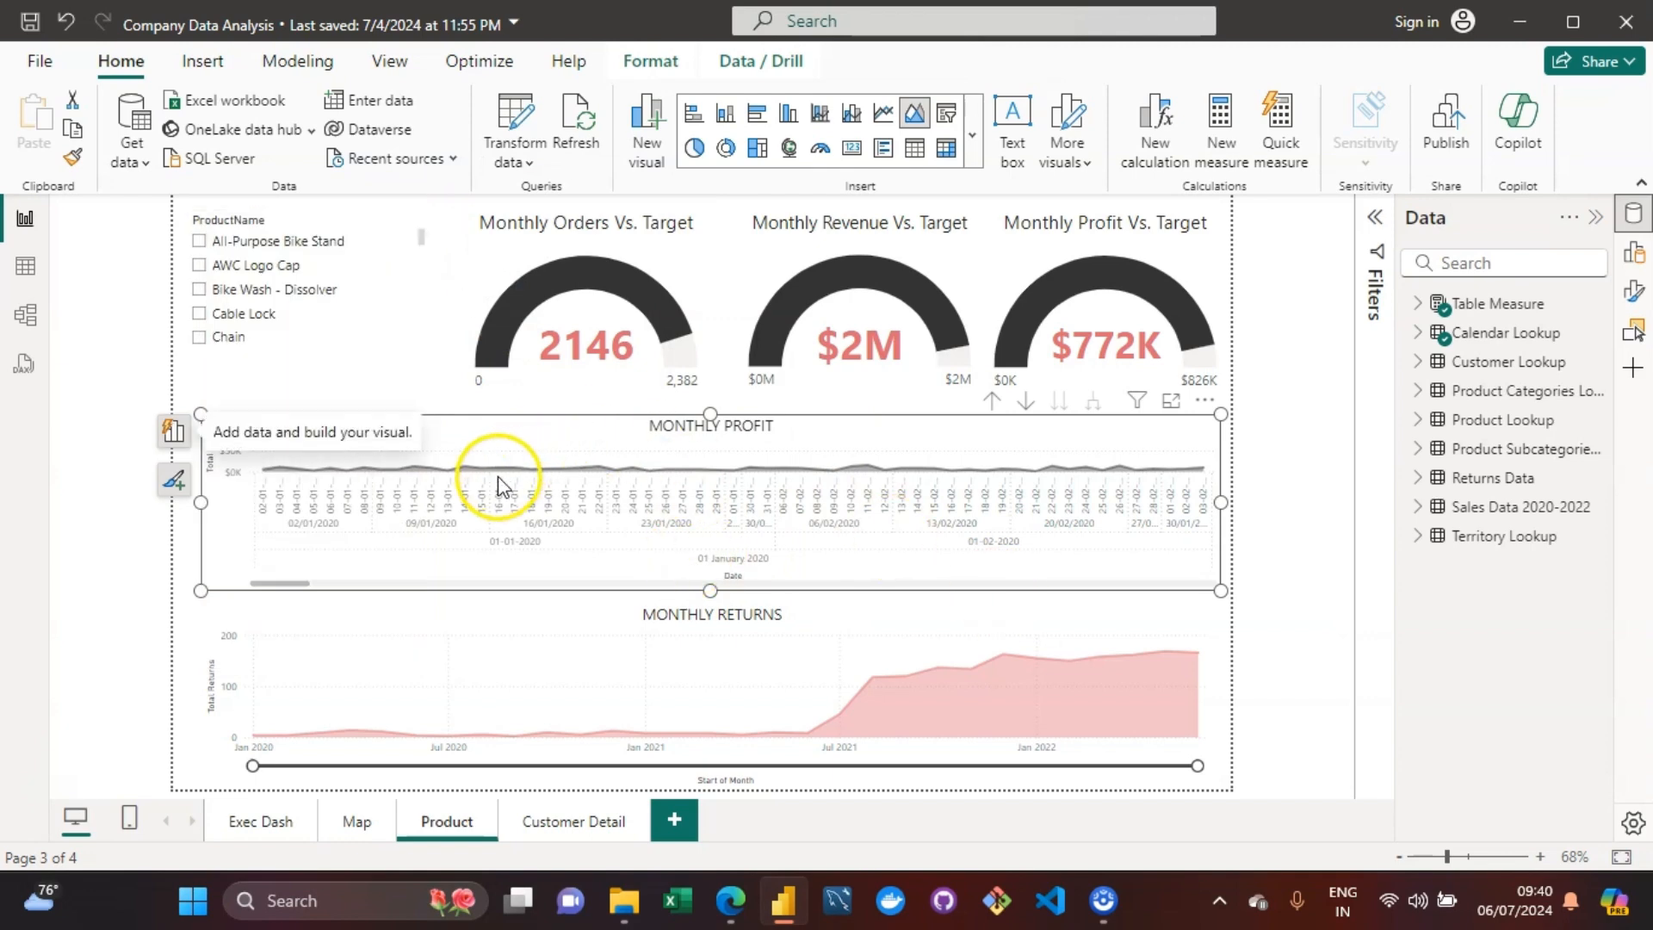
Step: Drill the Monthly Profit chart up to the Start of Year level and expand it one level down to Start of Month
mouse_move(499, 469)
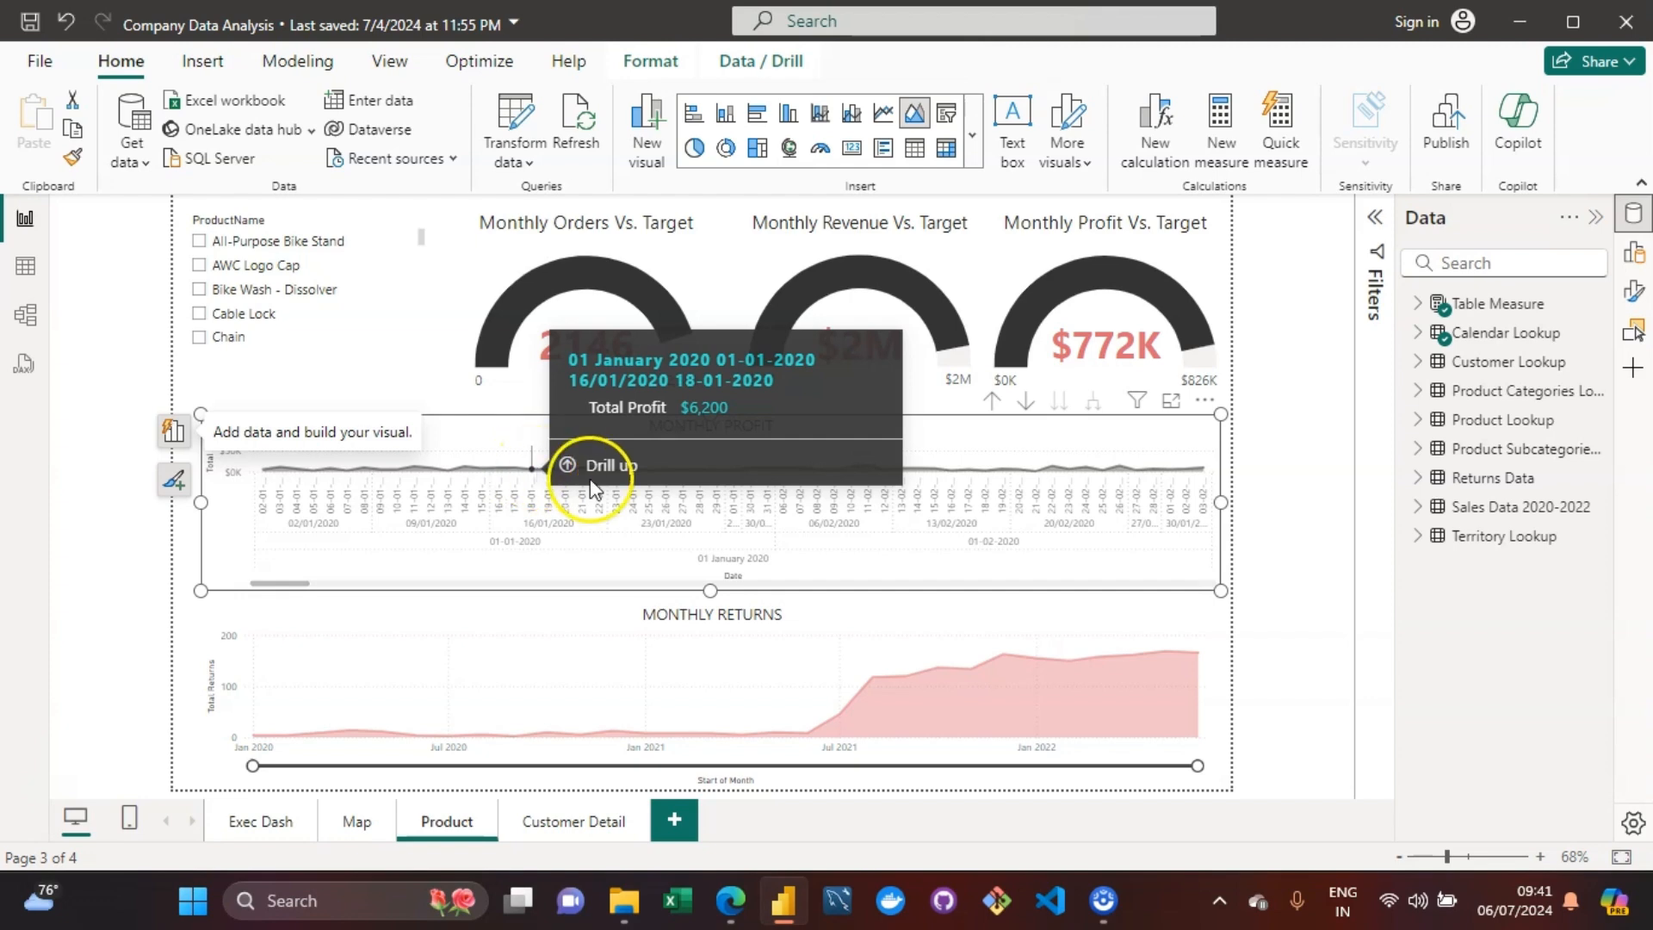
click(993, 405)
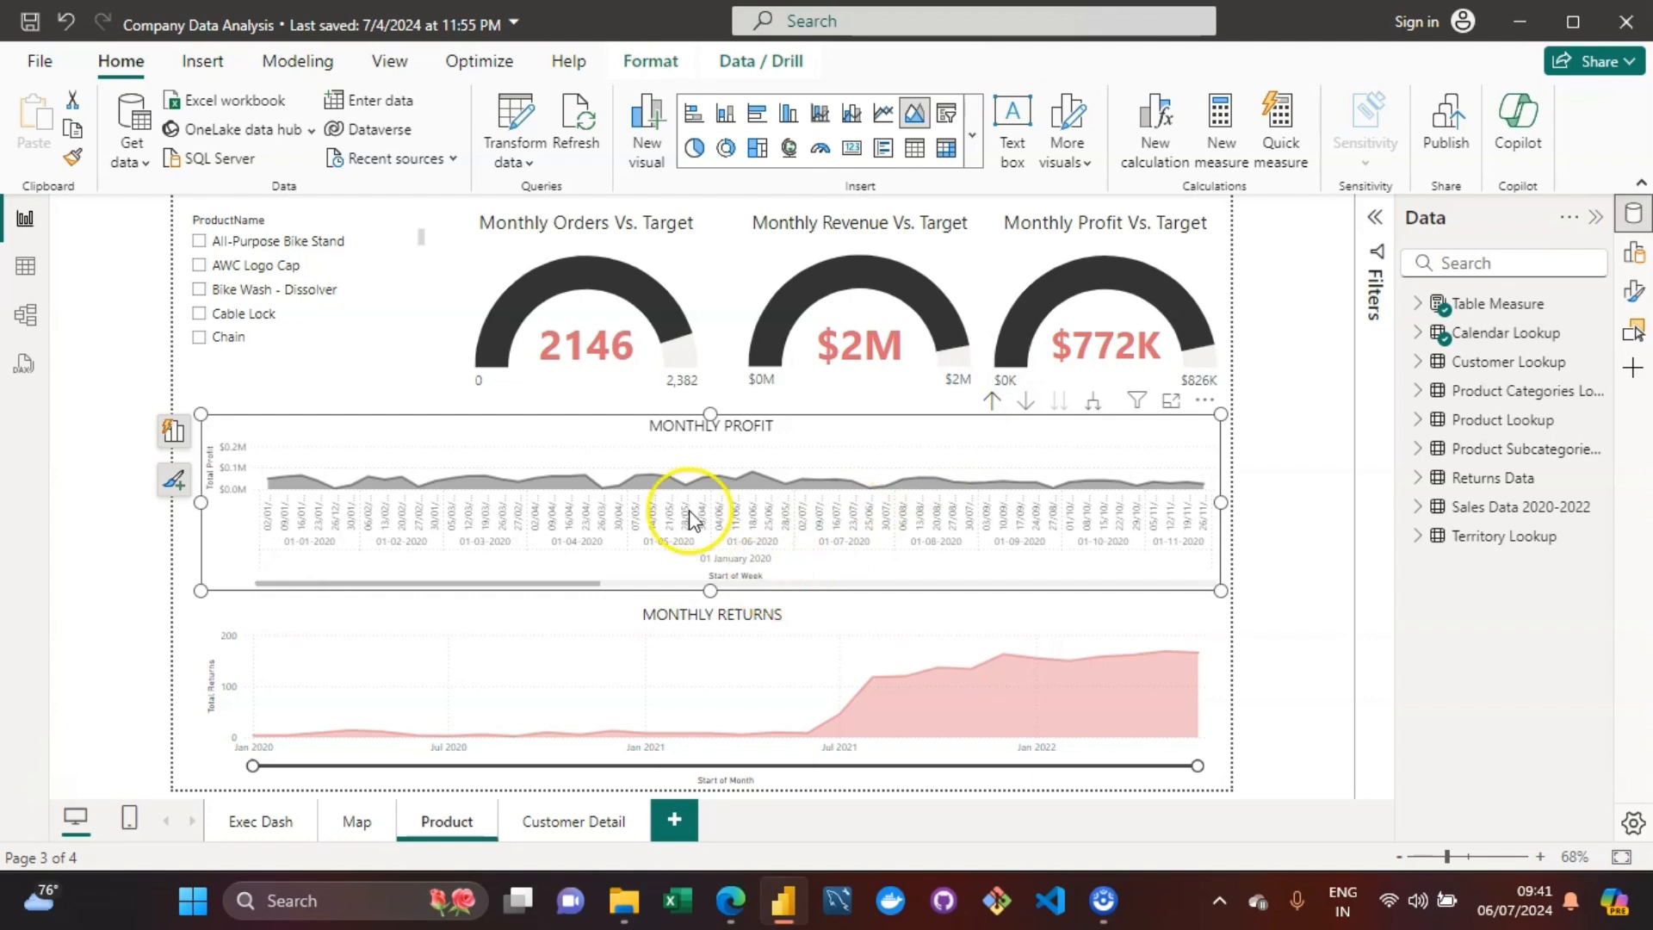
mouse_move(656, 484)
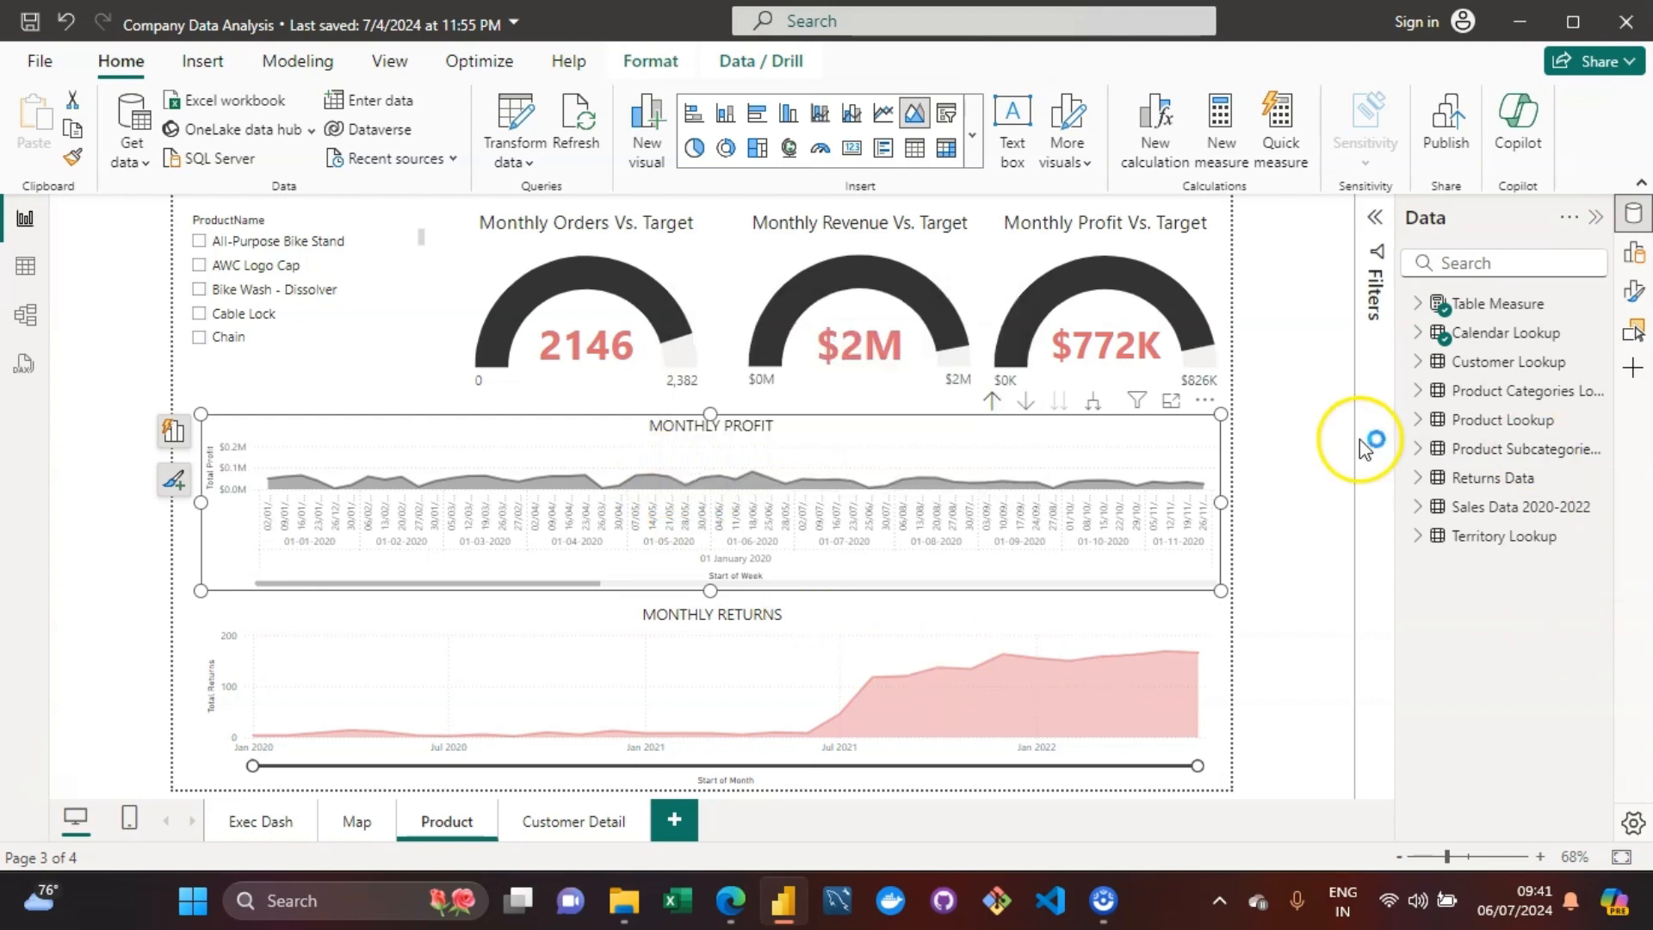
click(992, 396)
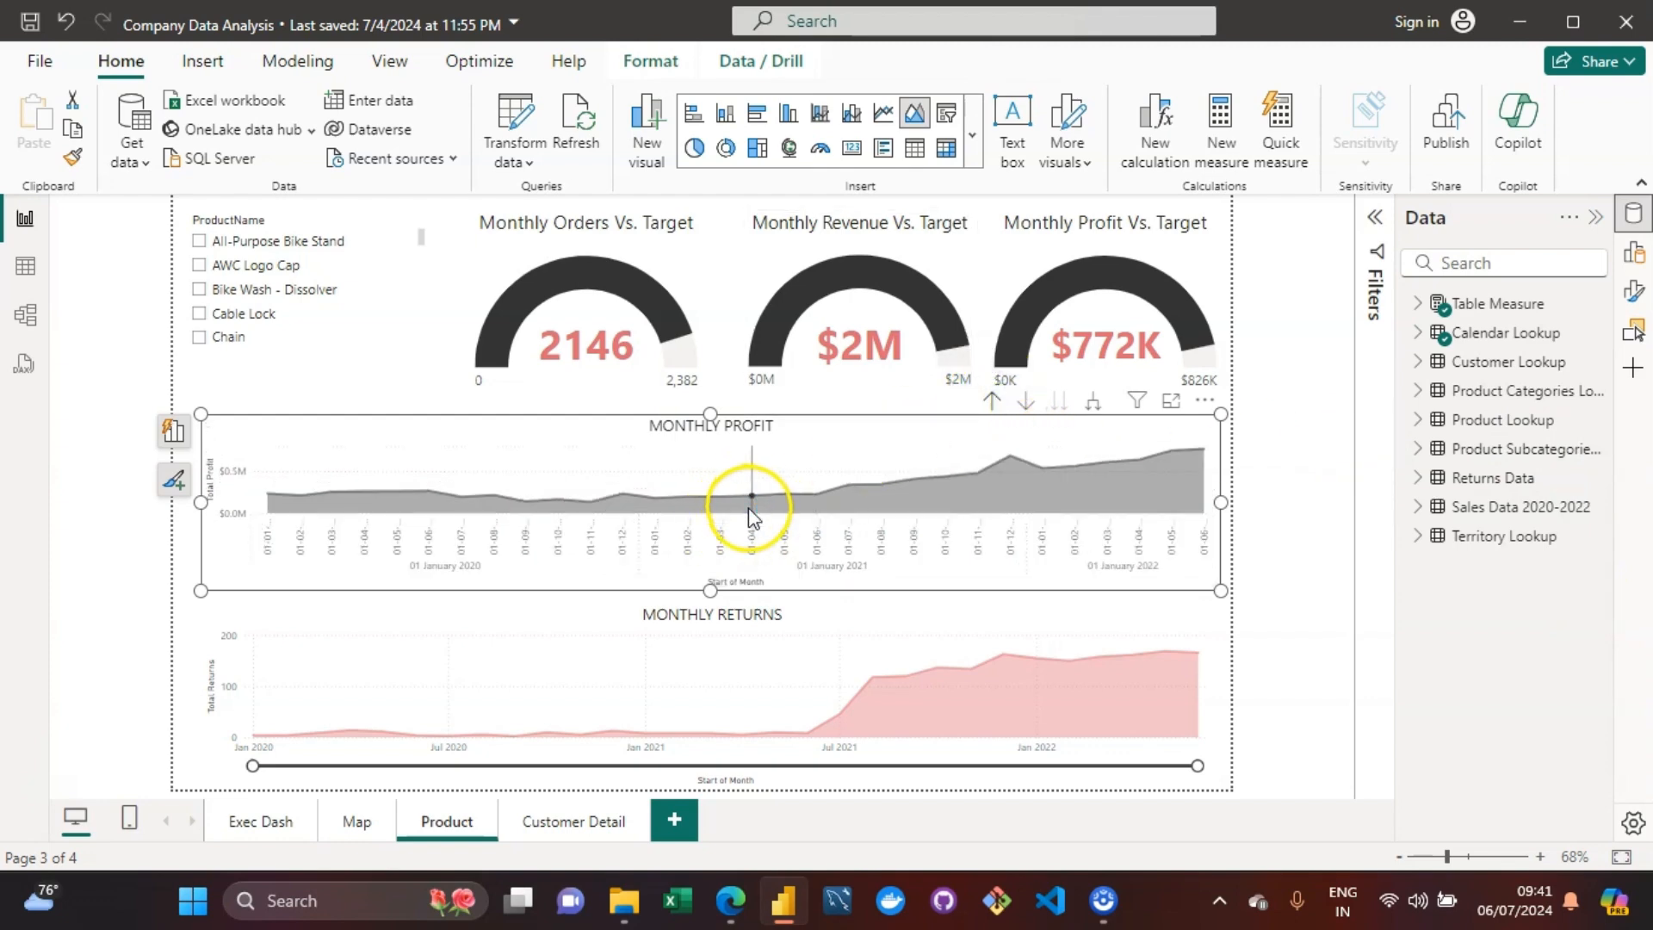
mouse_move(748, 507)
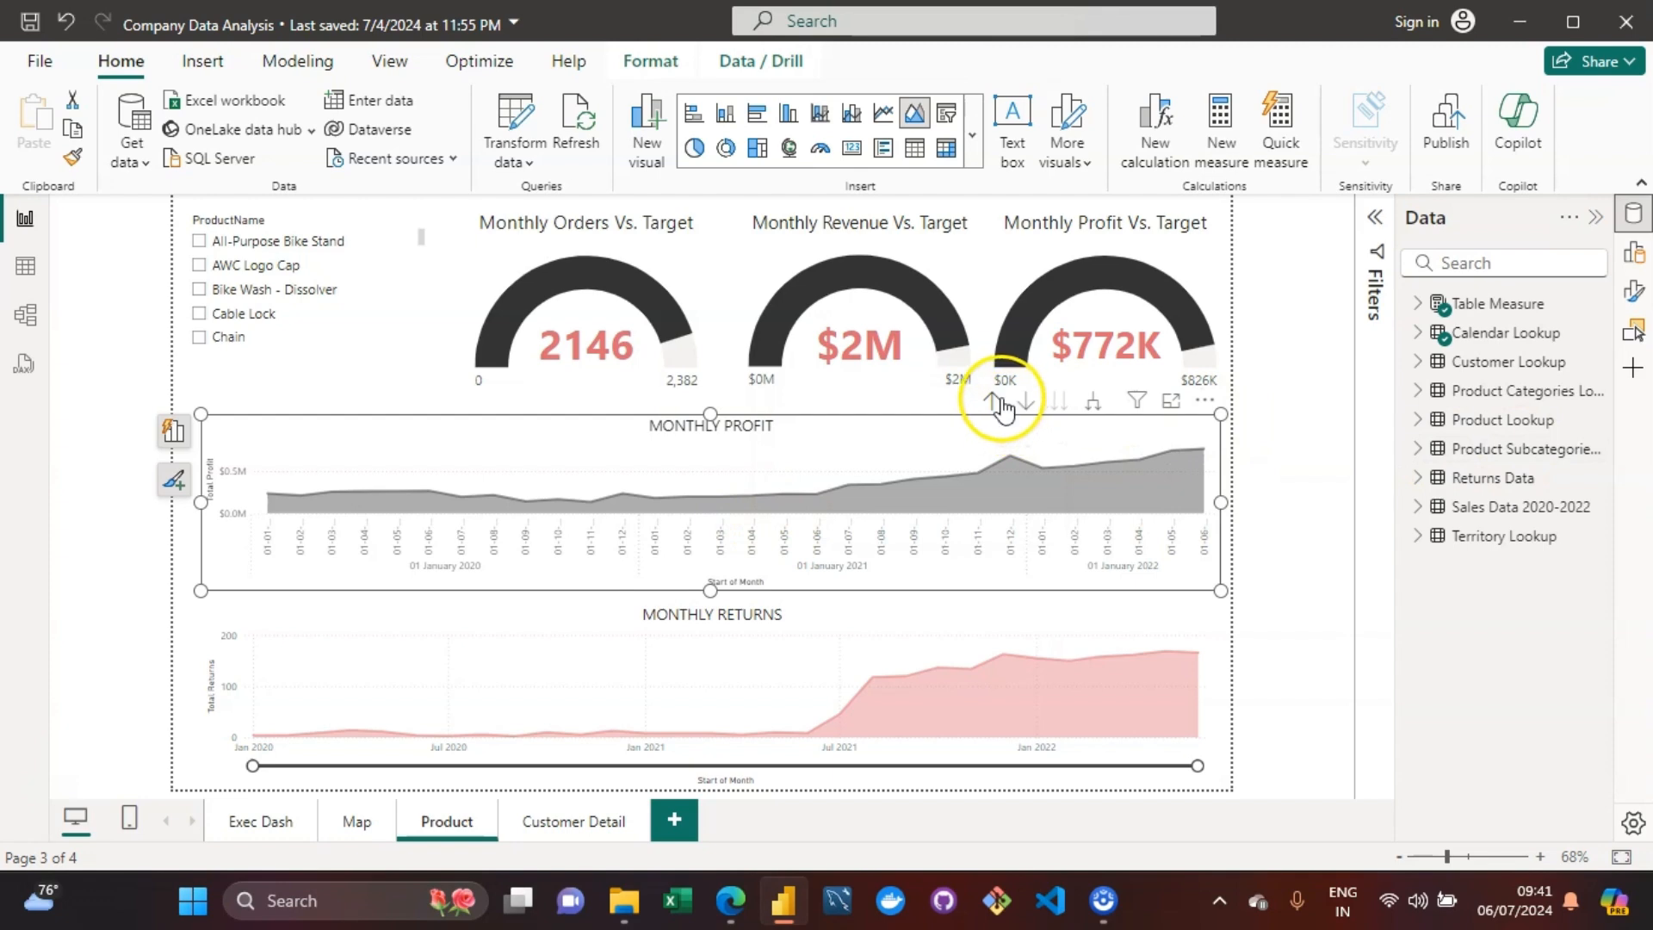
click(998, 401)
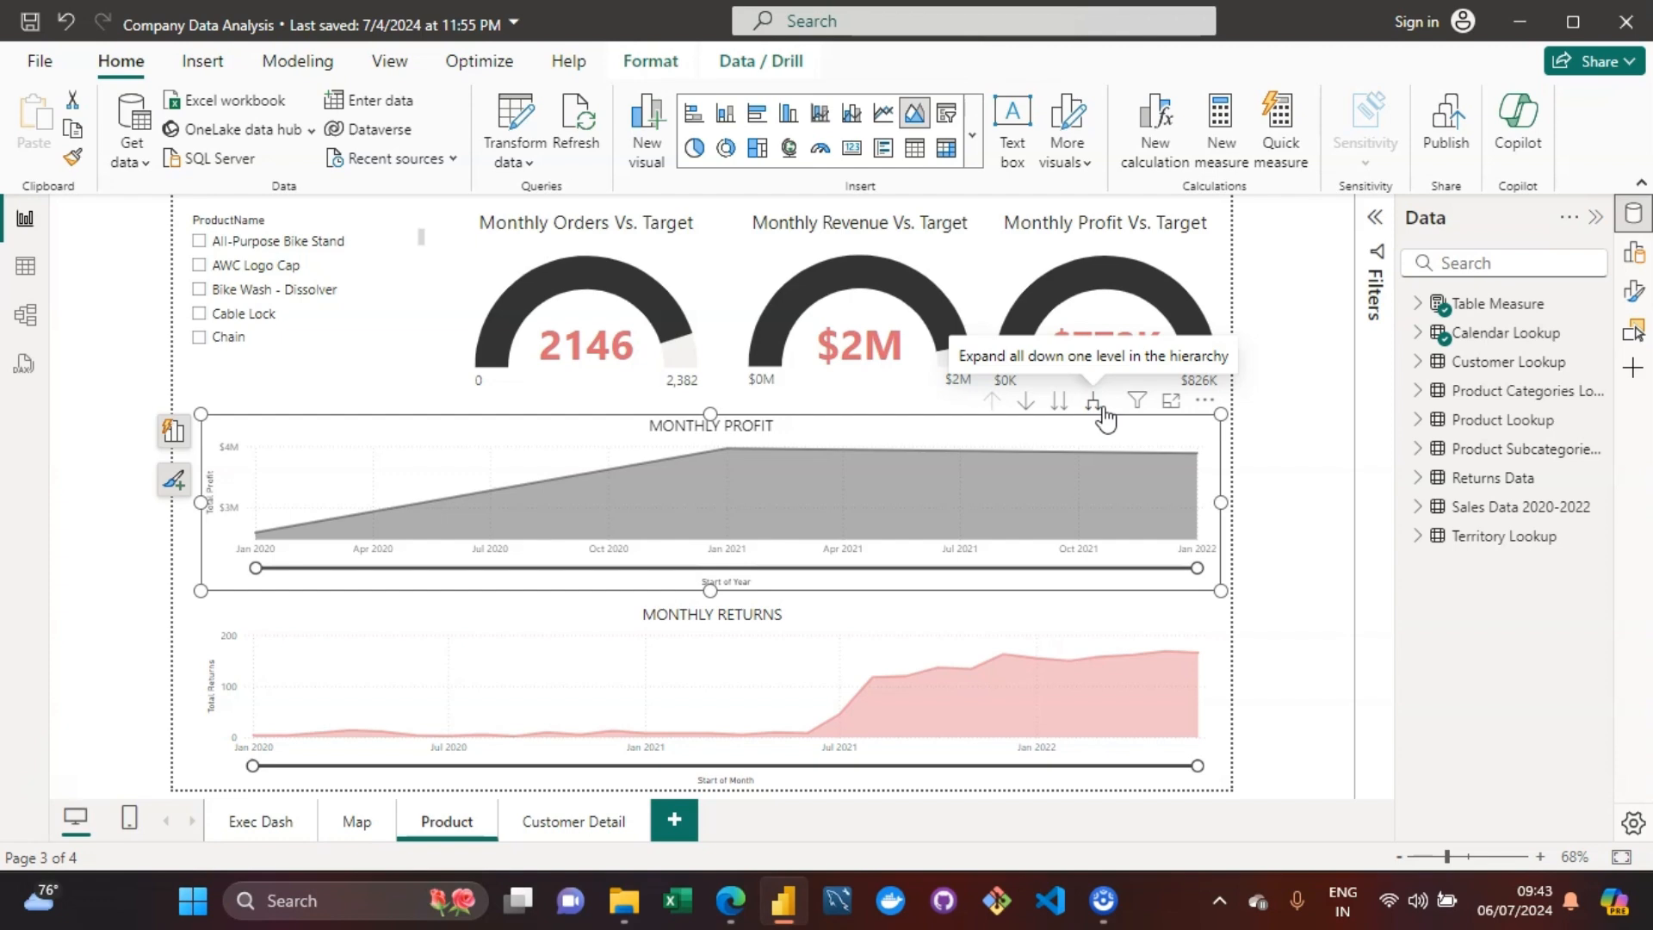
click(1095, 402)
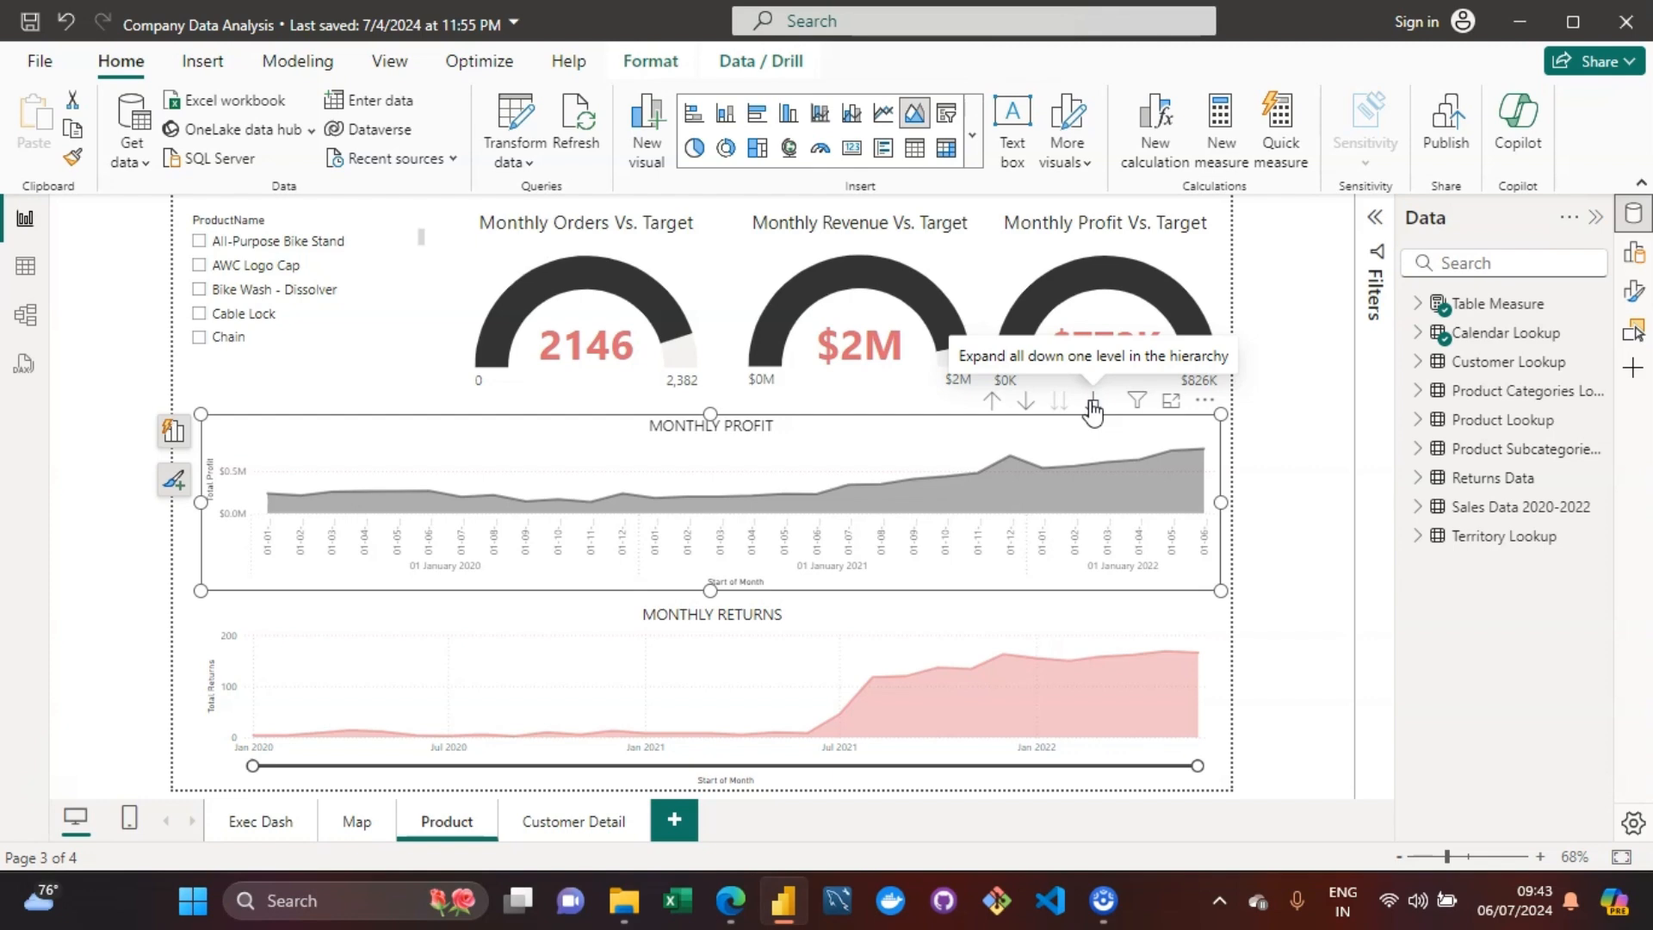
Step: On the Exec Dash page, replace Start of Month with the Date Hierarchy's Start of Year on the Monthly Revenue chart's X-axis
click(262, 828)
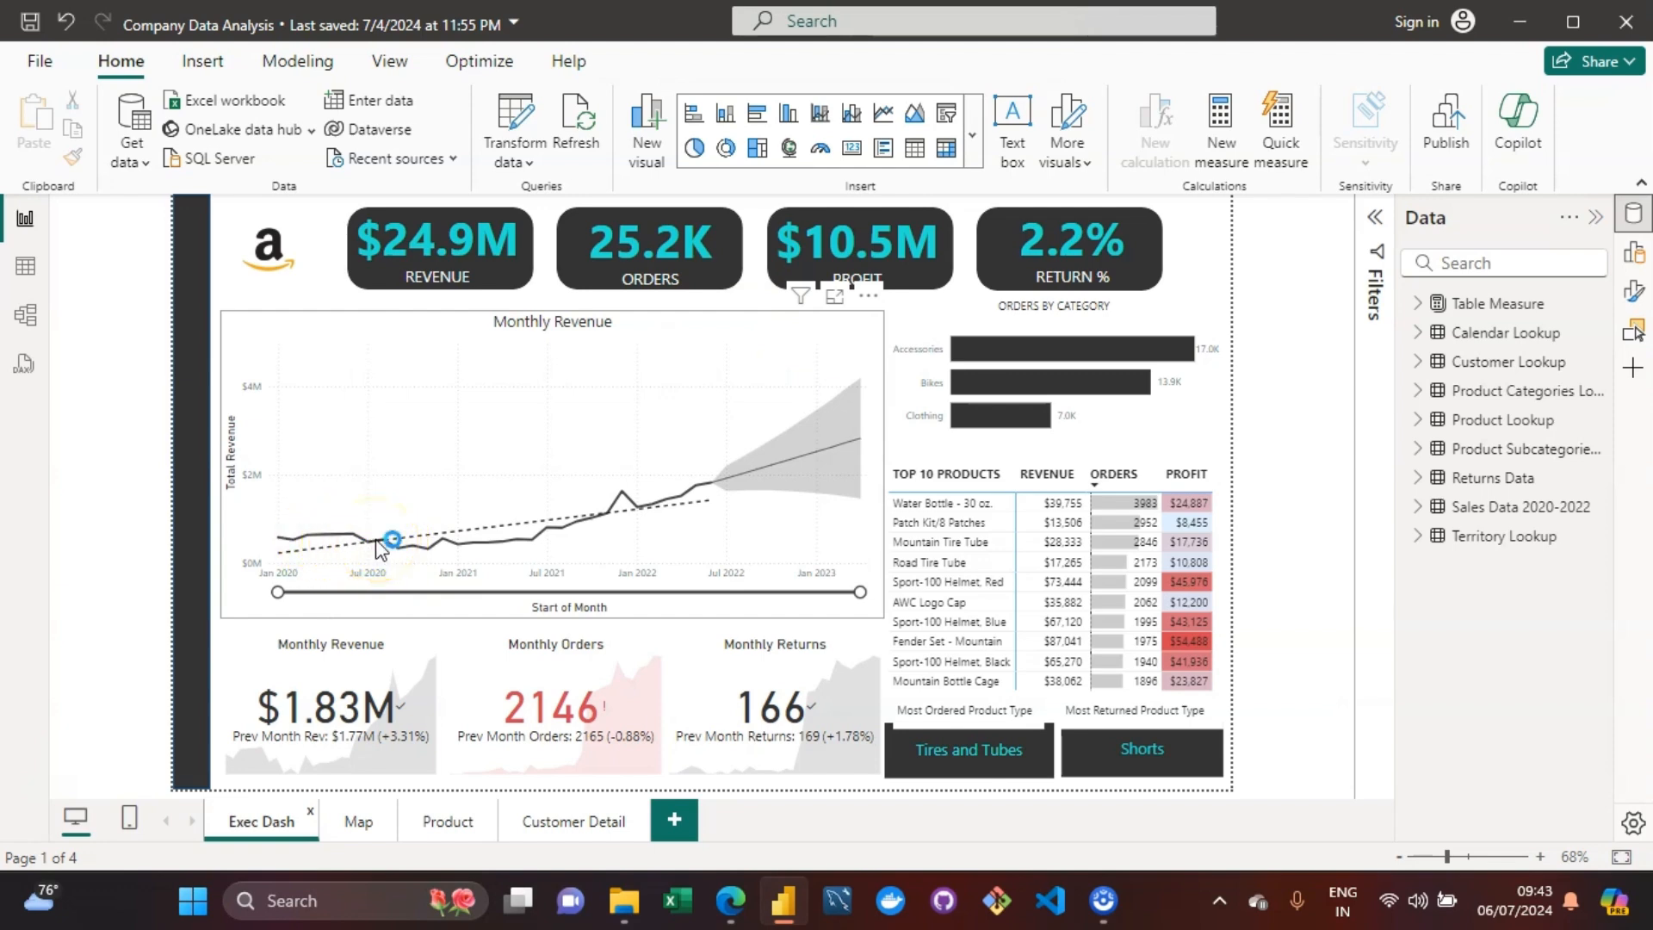
mouse_move(405, 558)
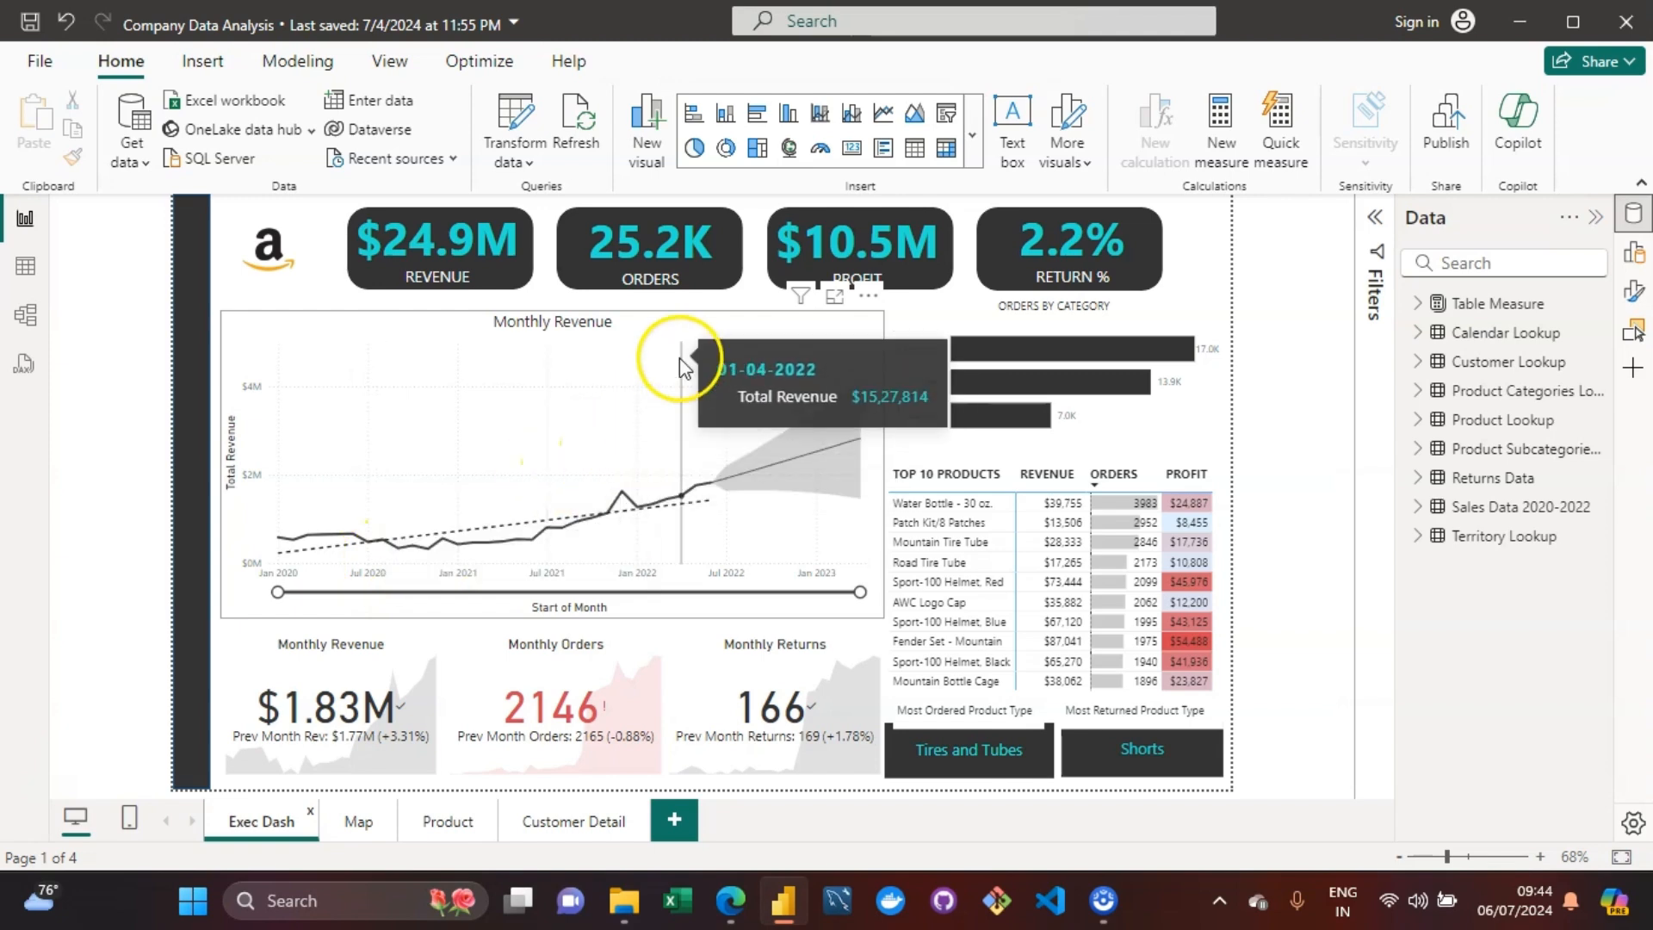
click(685, 333)
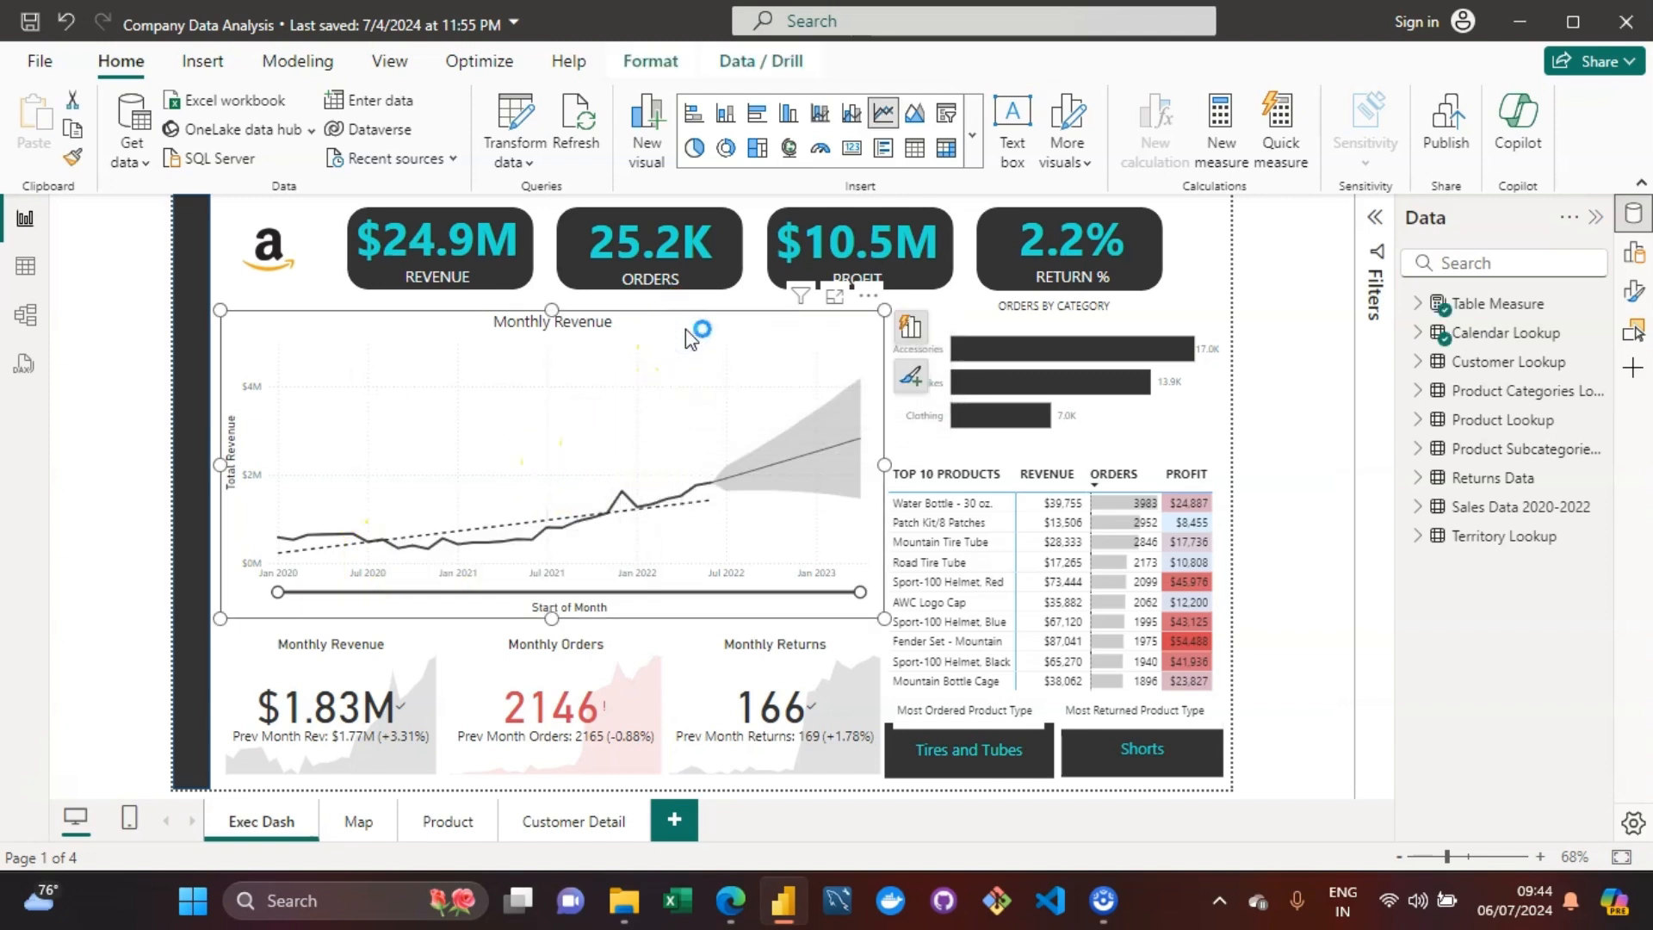
click(911, 330)
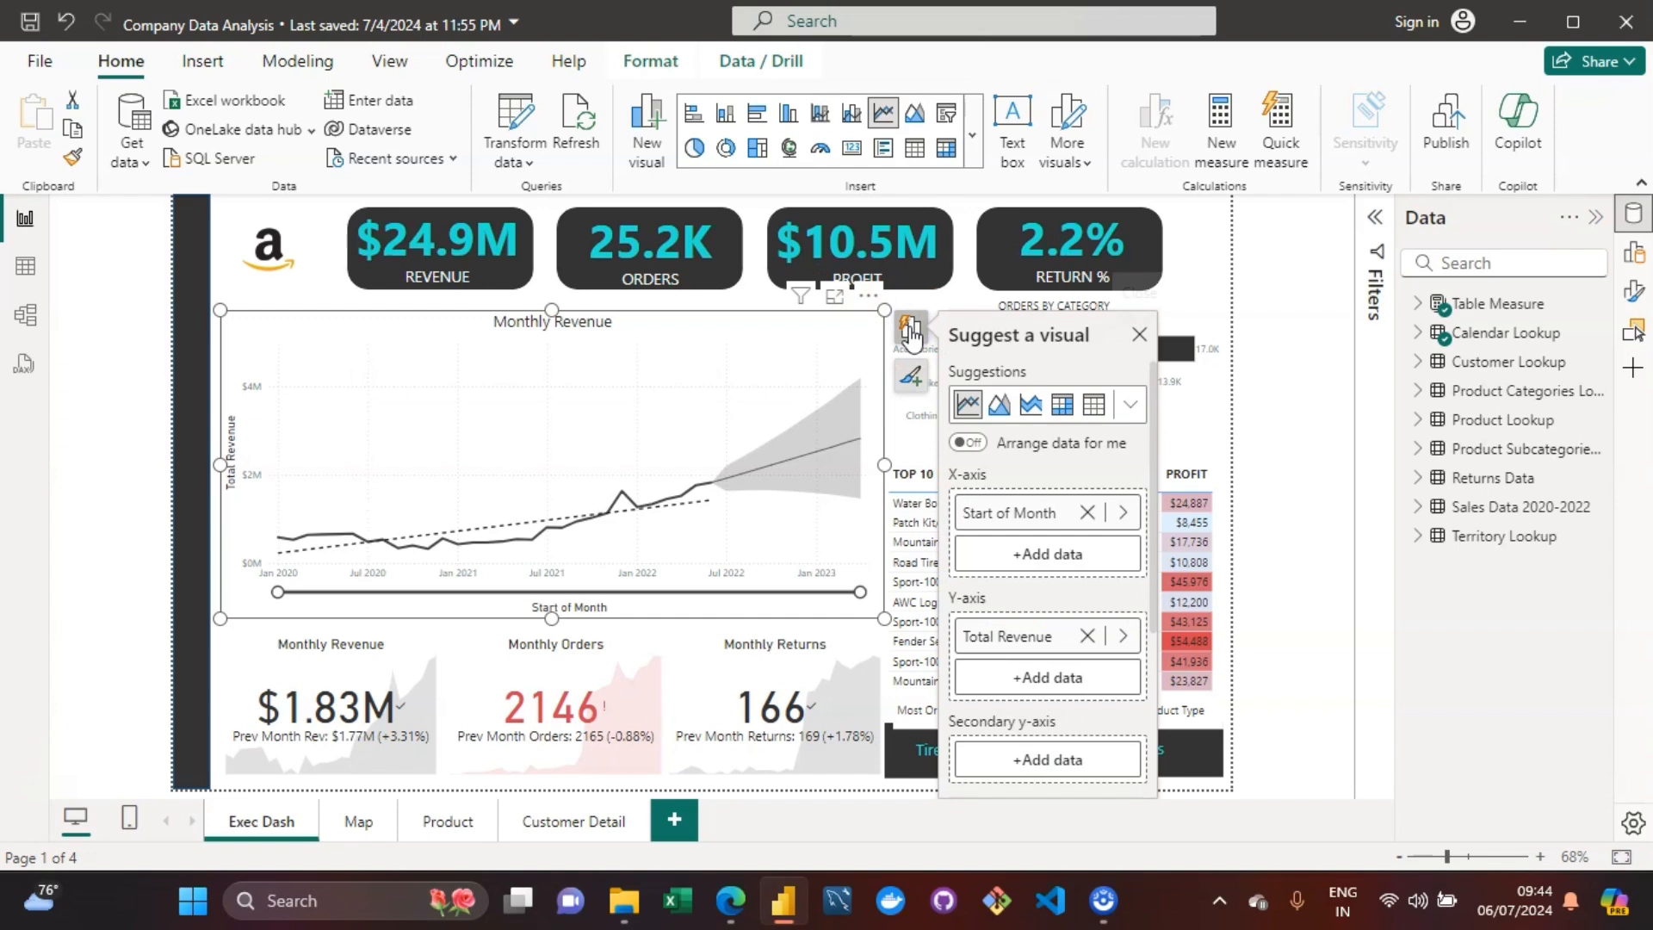
click(1087, 514)
click(1017, 530)
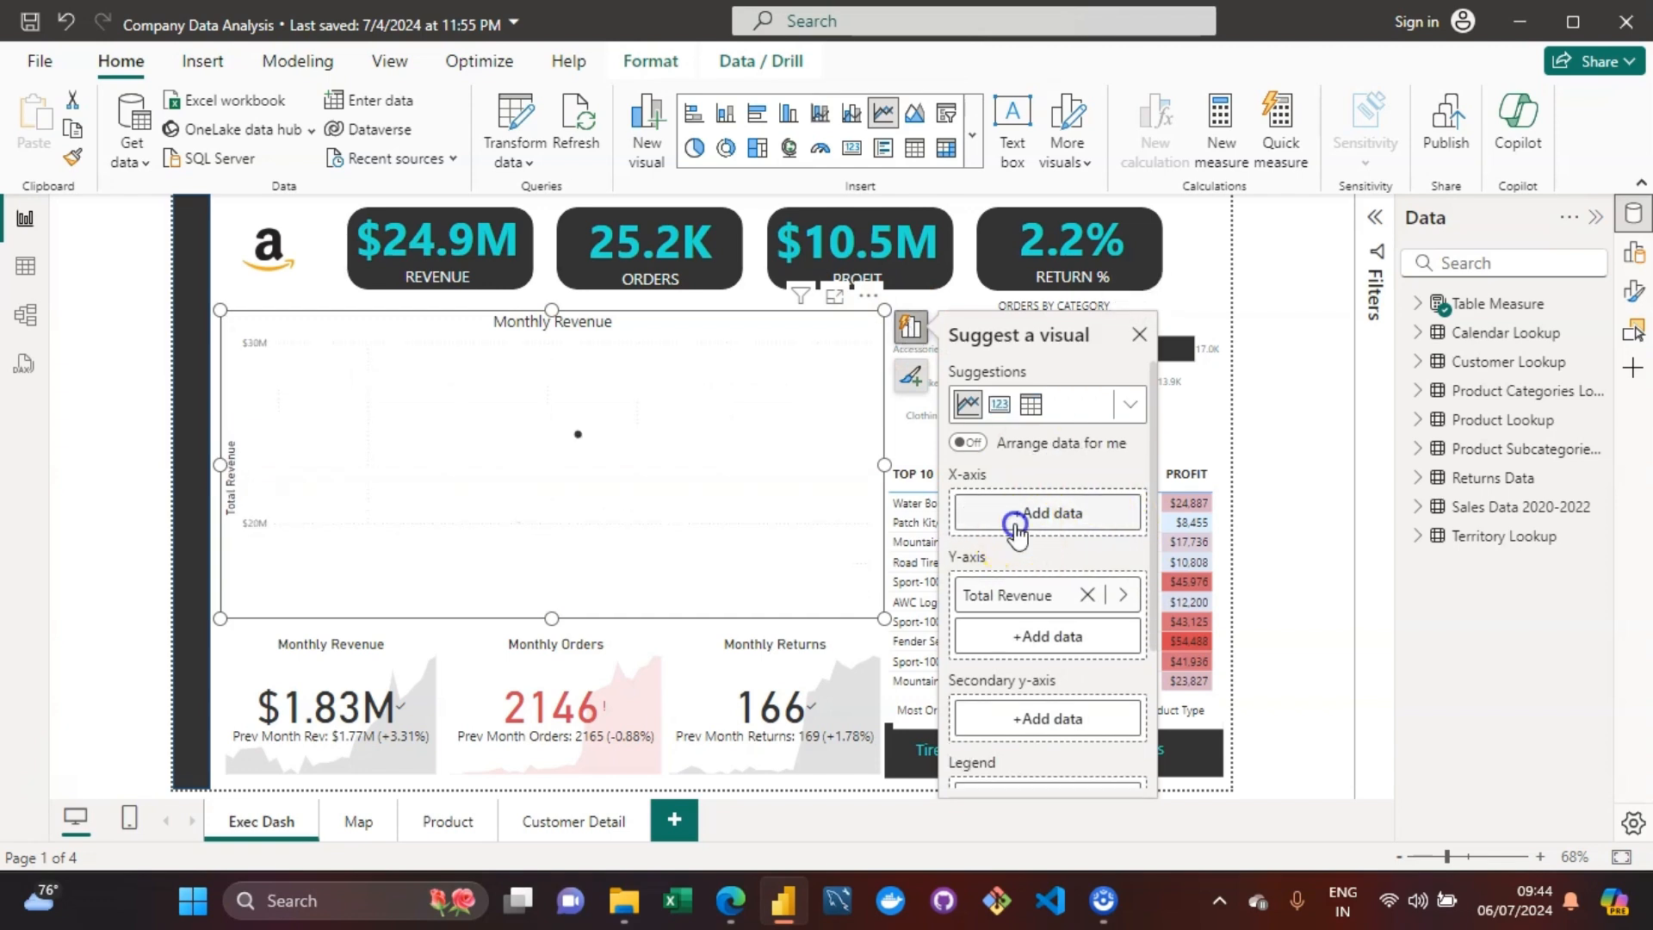
click(1259, 329)
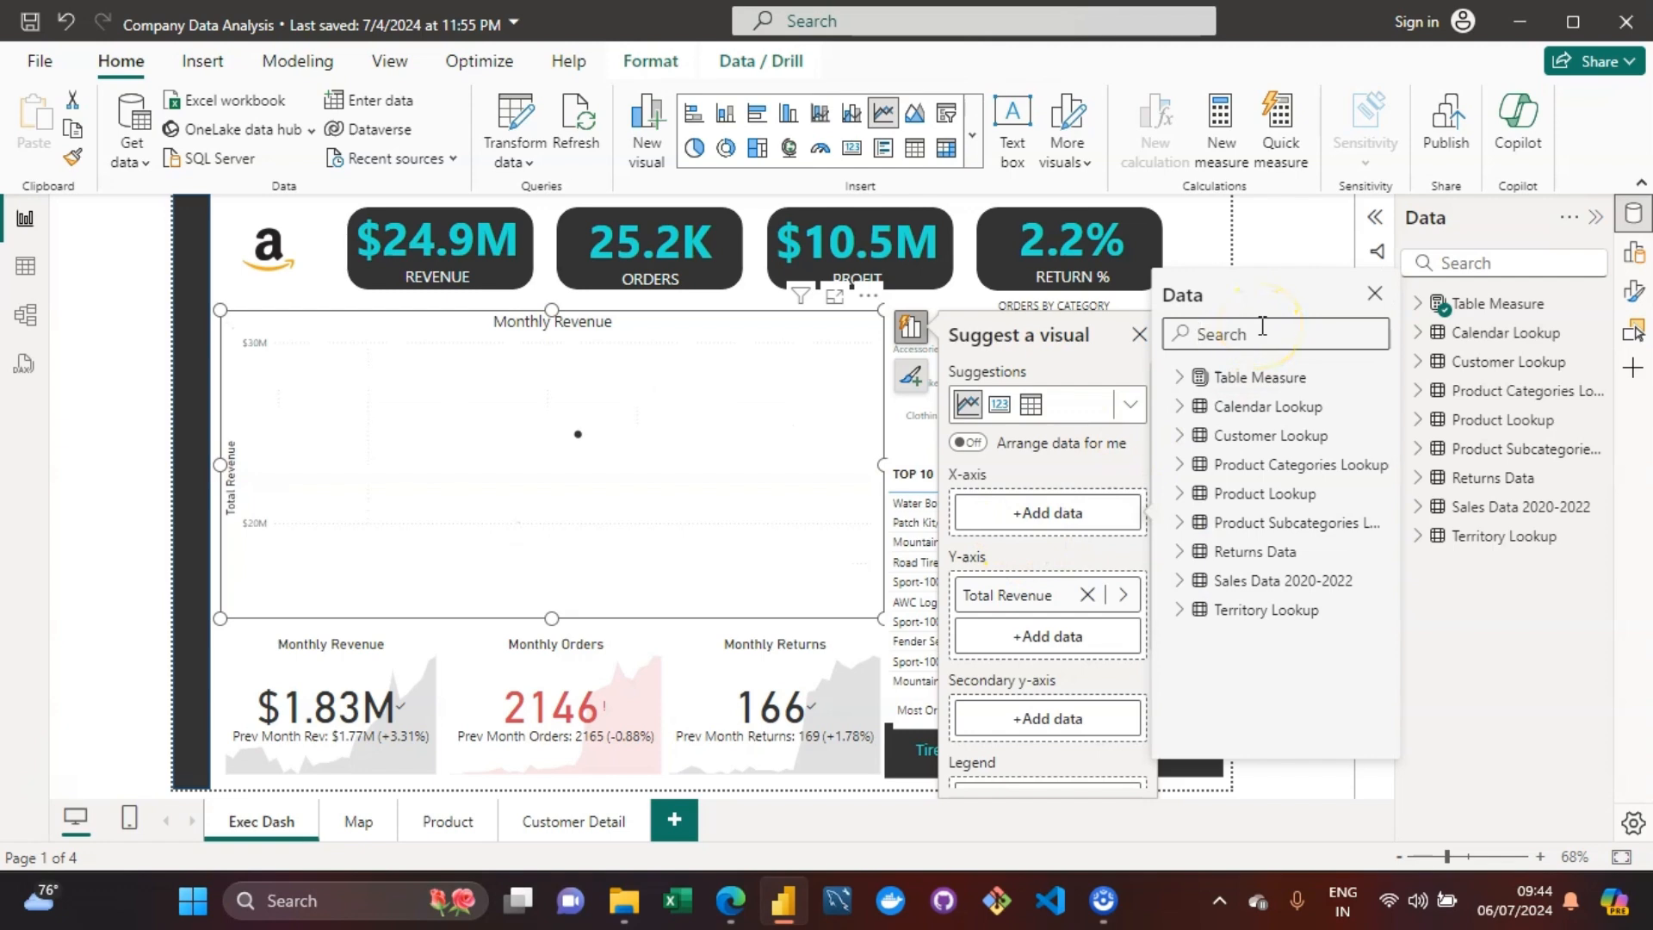
text(date)
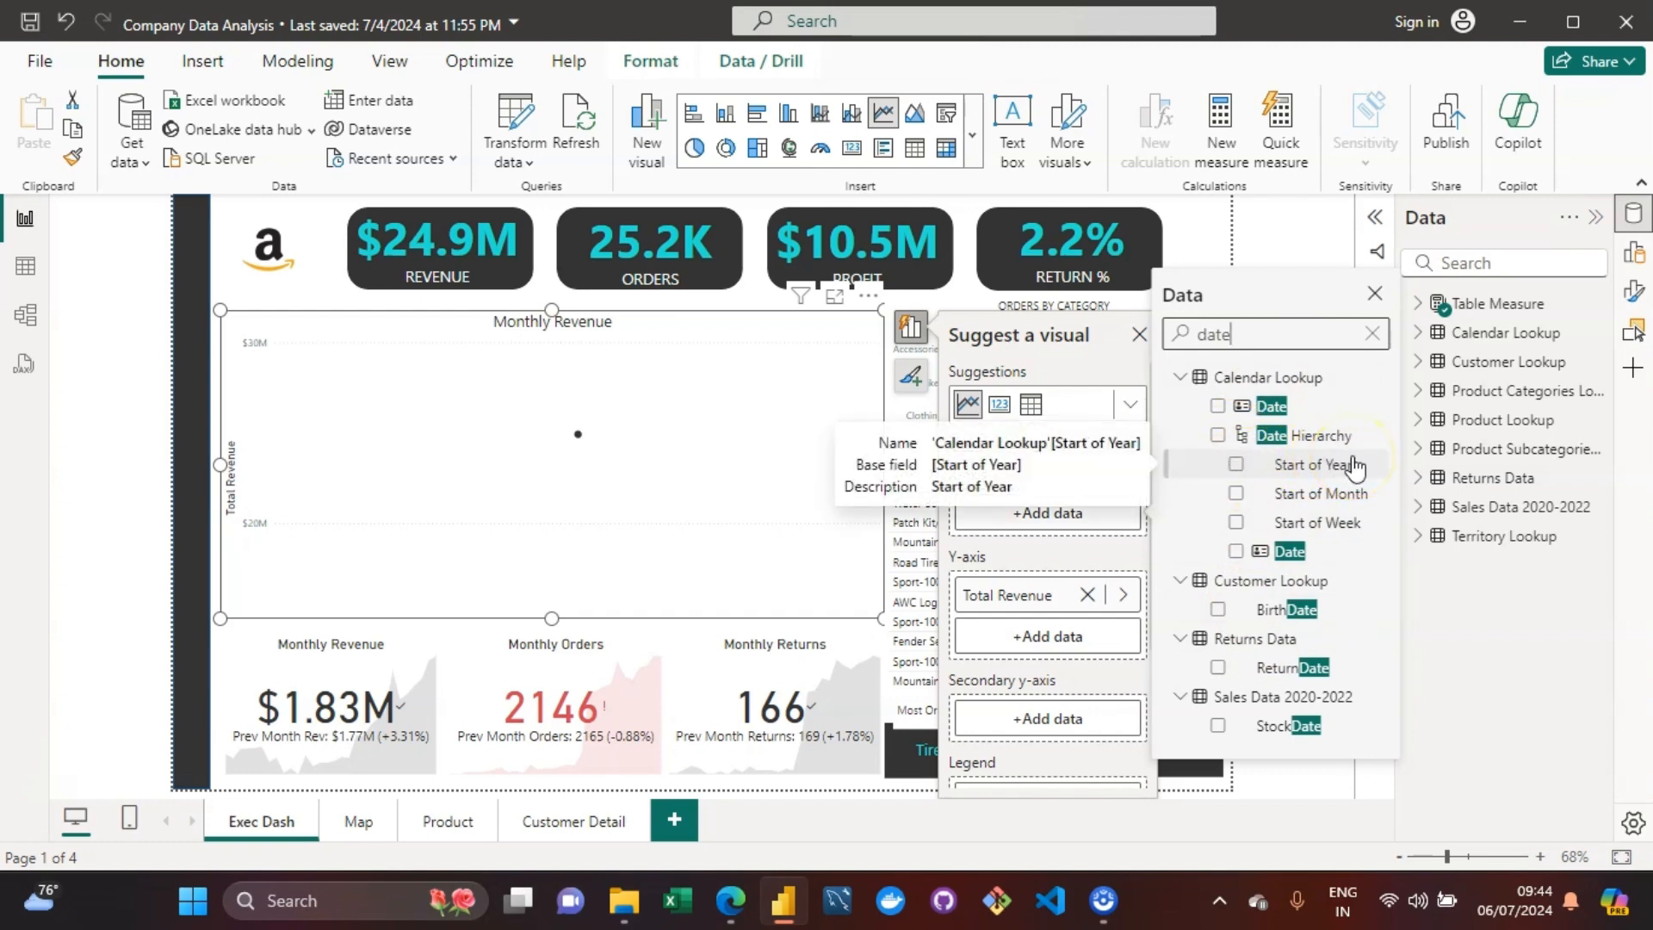
click(1236, 465)
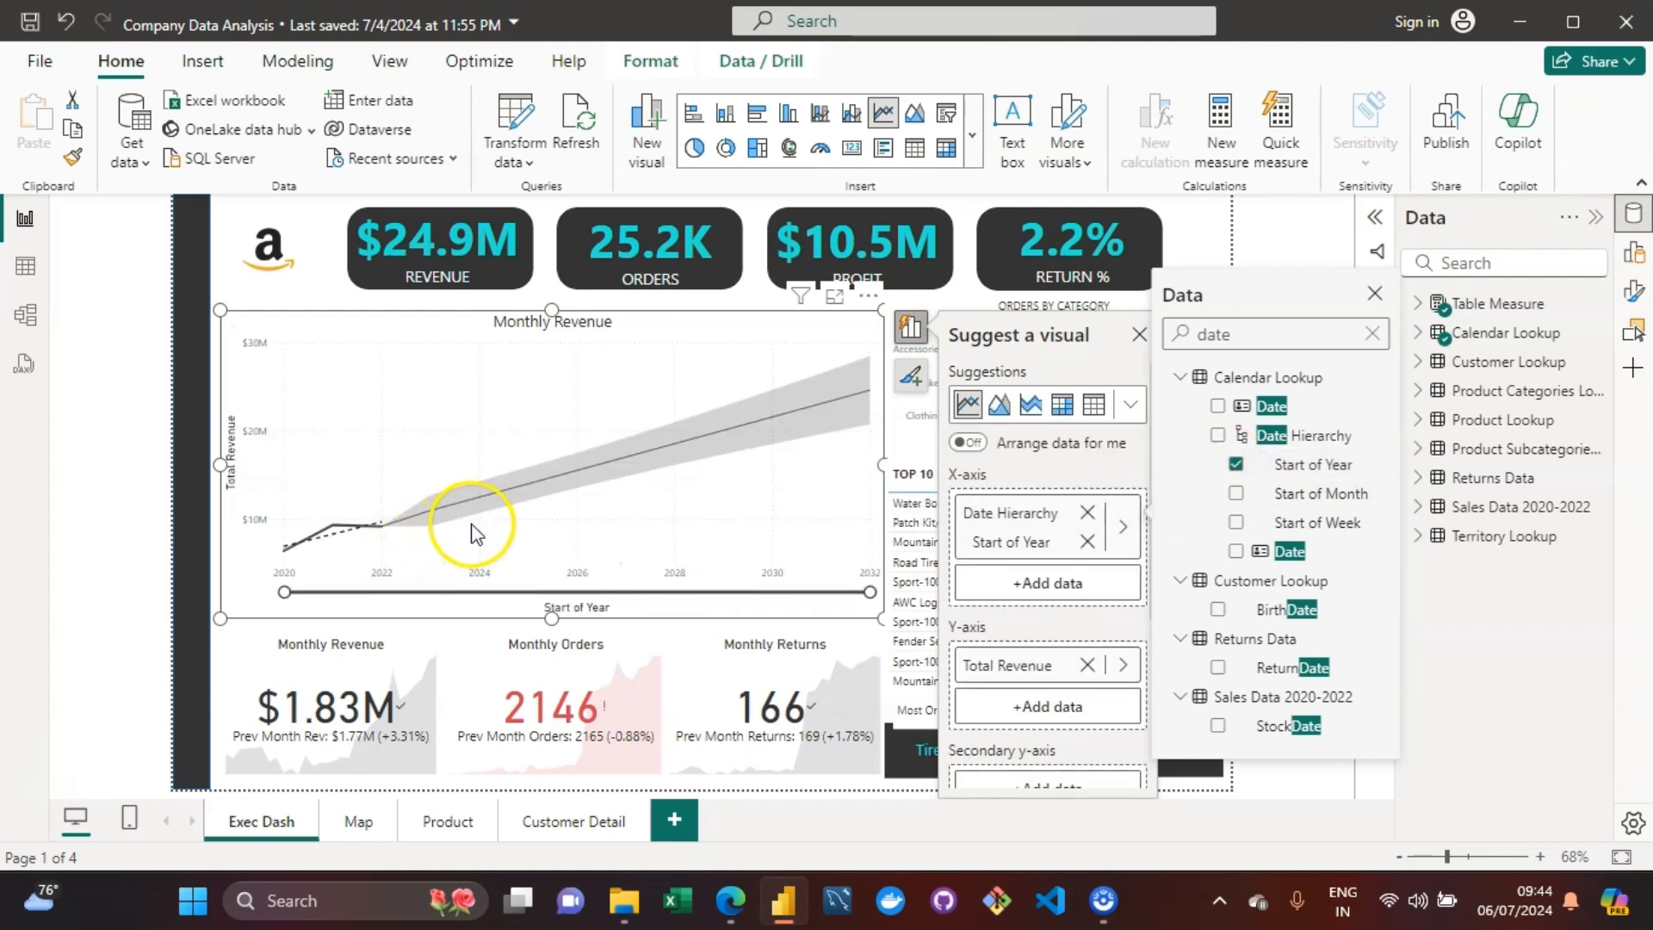
click(288, 568)
Step: Inspect the forecast values on the Monthly Revenue line chart and turn its forecast off
mouse_move(287, 565)
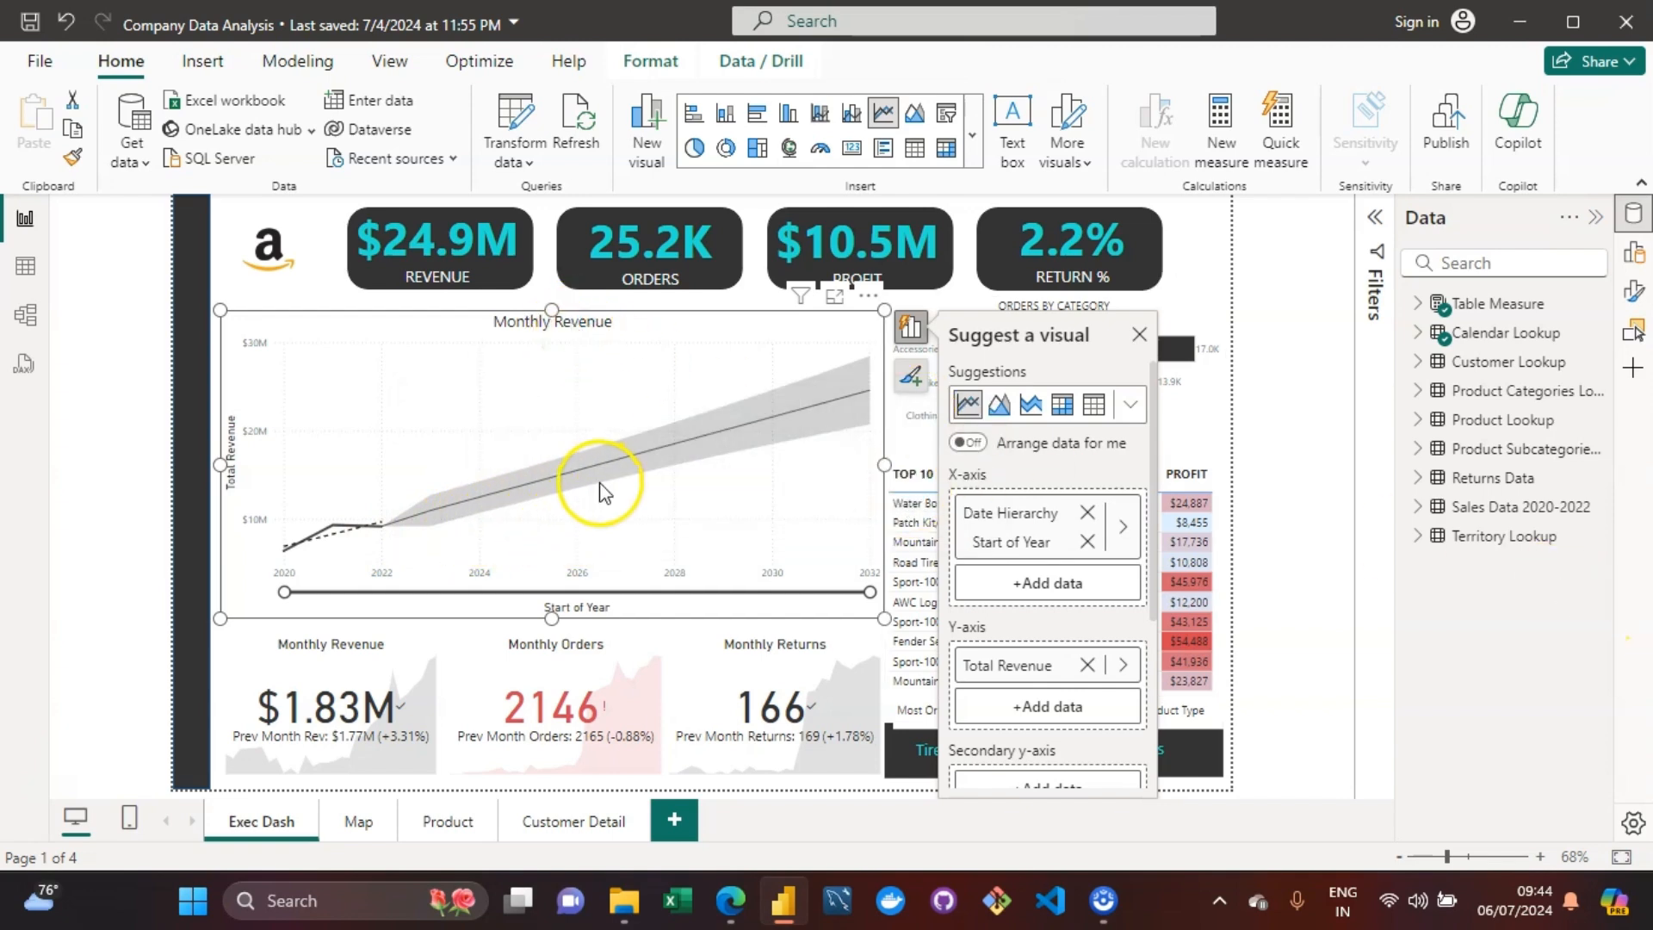
mouse_move(601, 487)
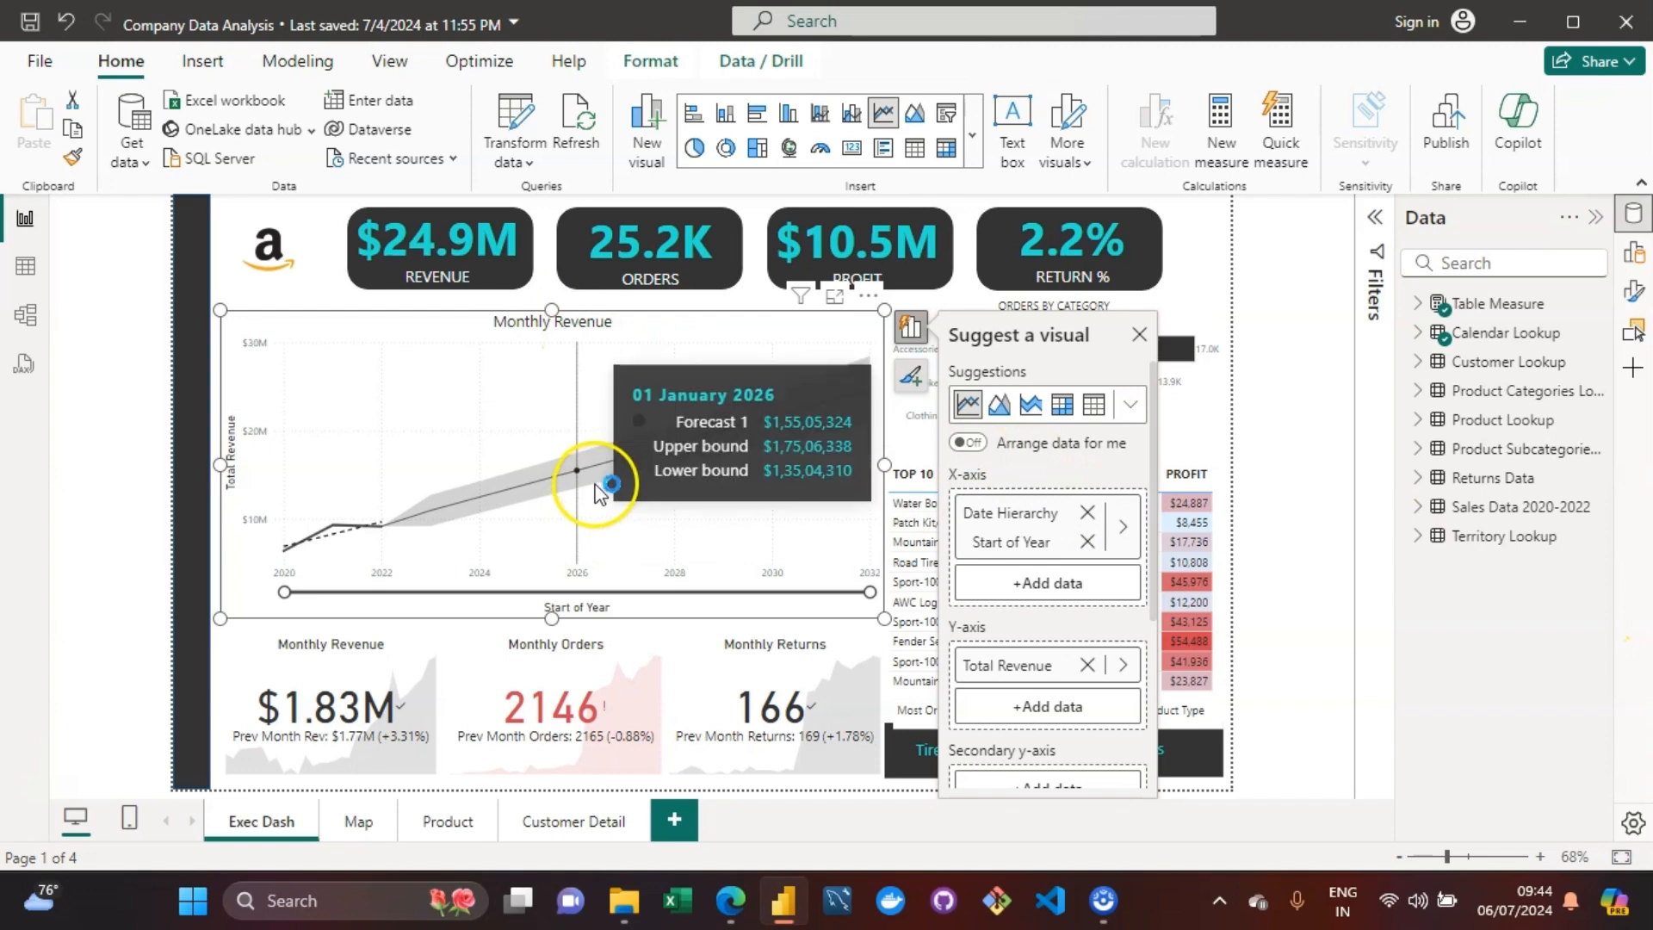
click(671, 496)
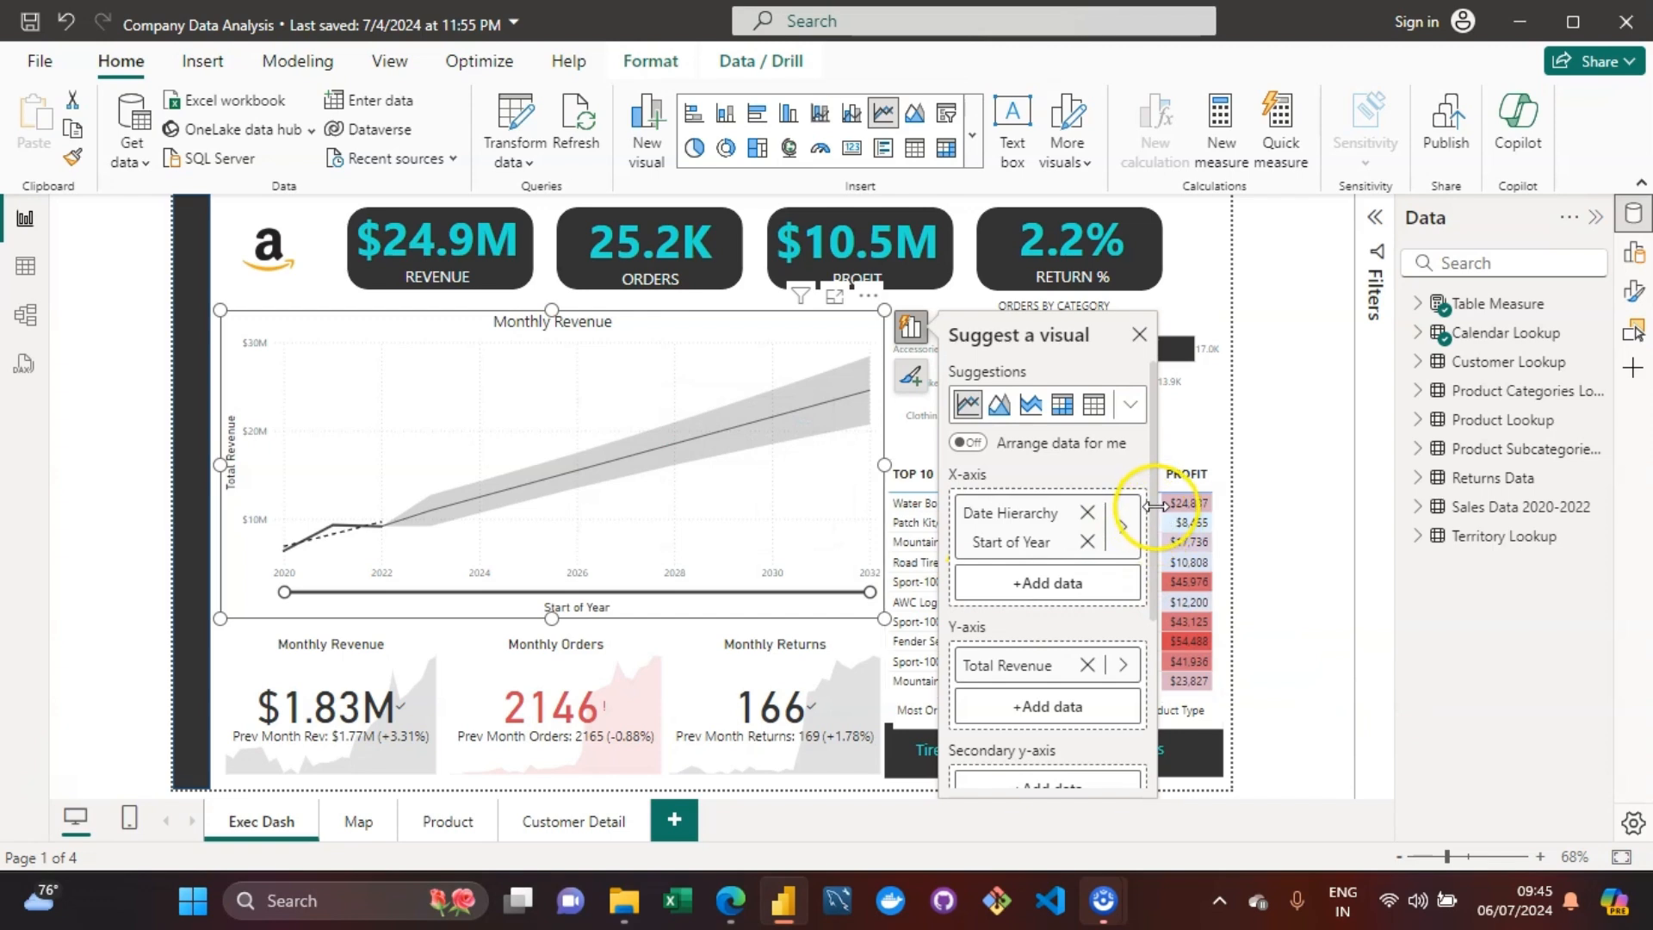
click(910, 381)
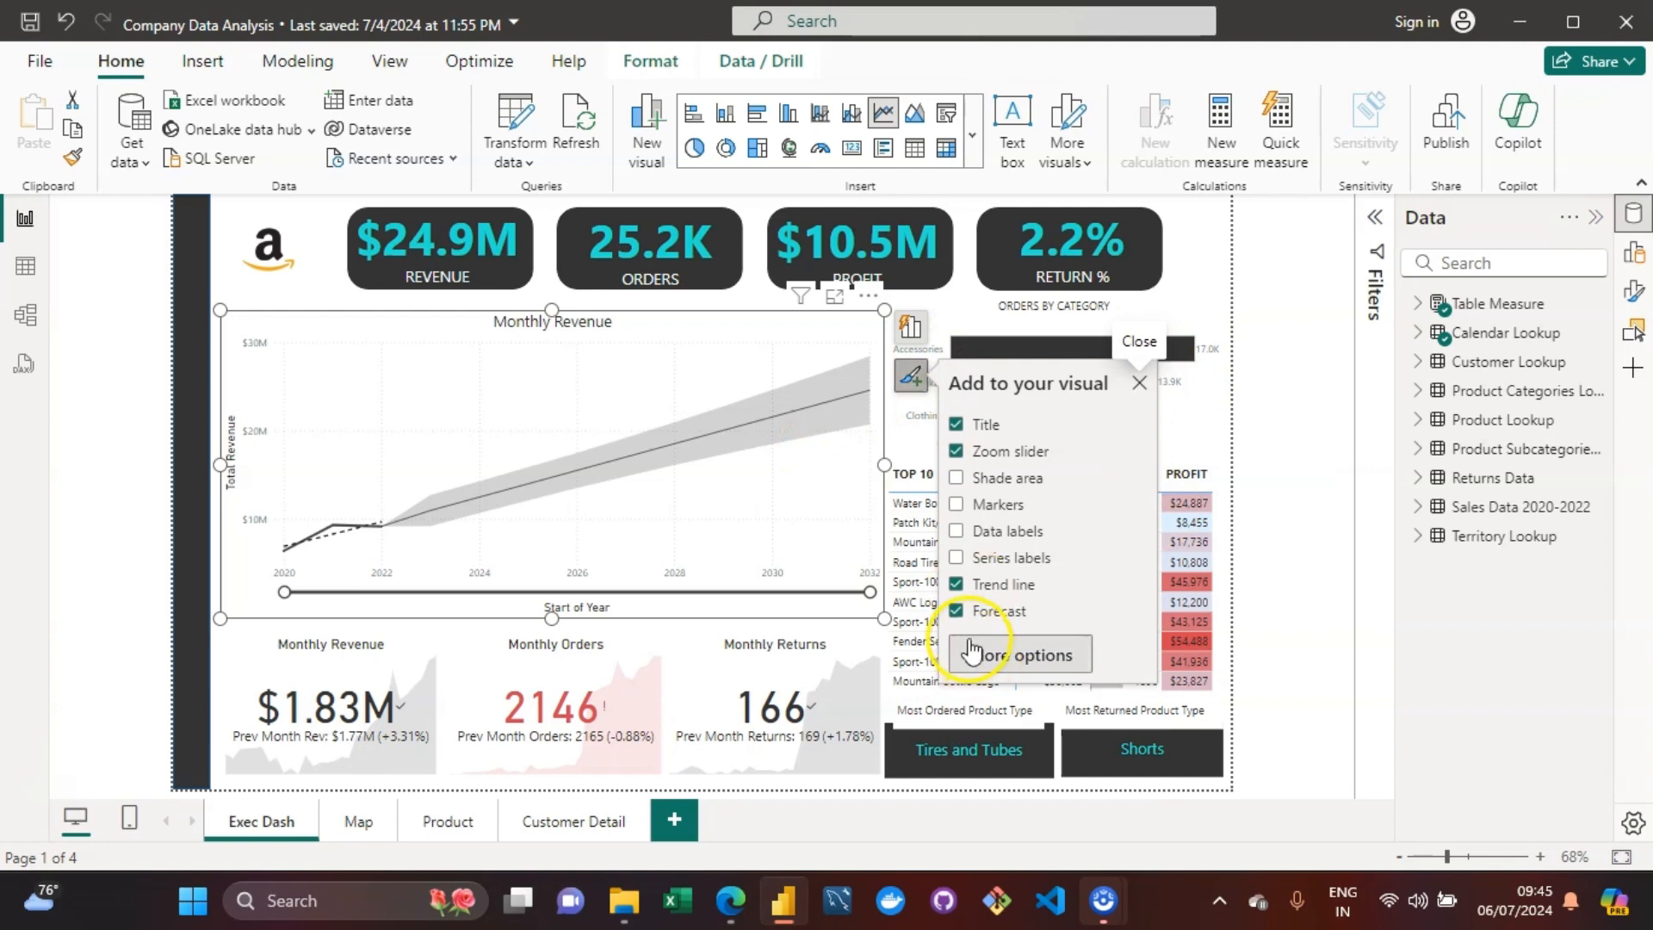
click(957, 611)
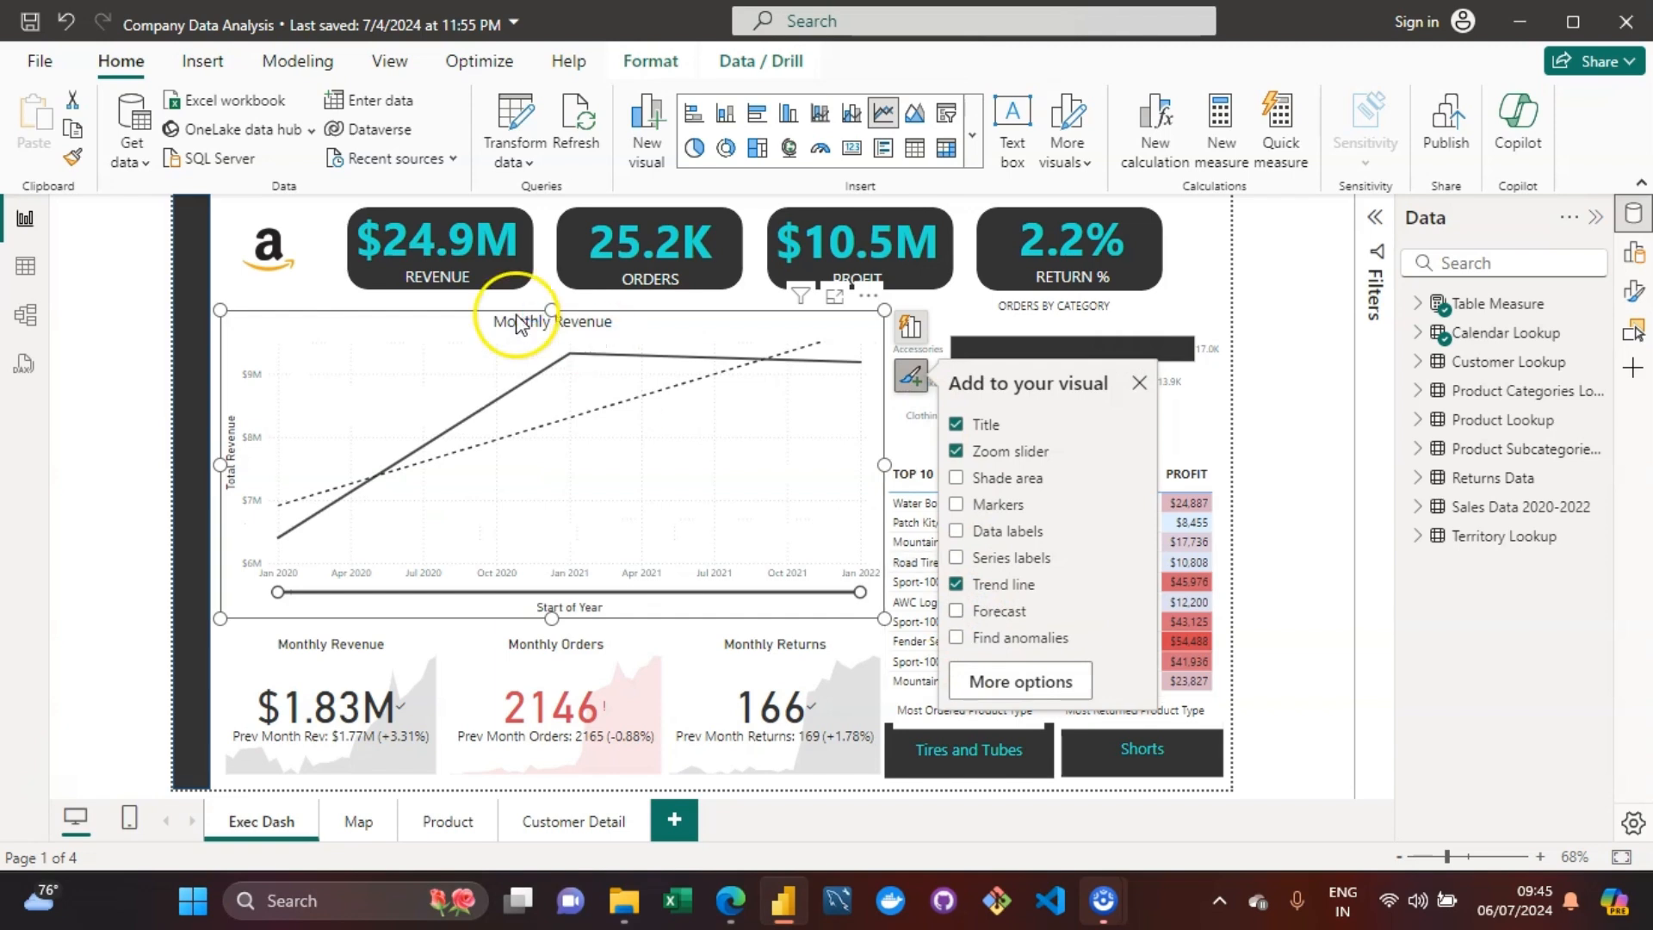
mouse_move(392, 349)
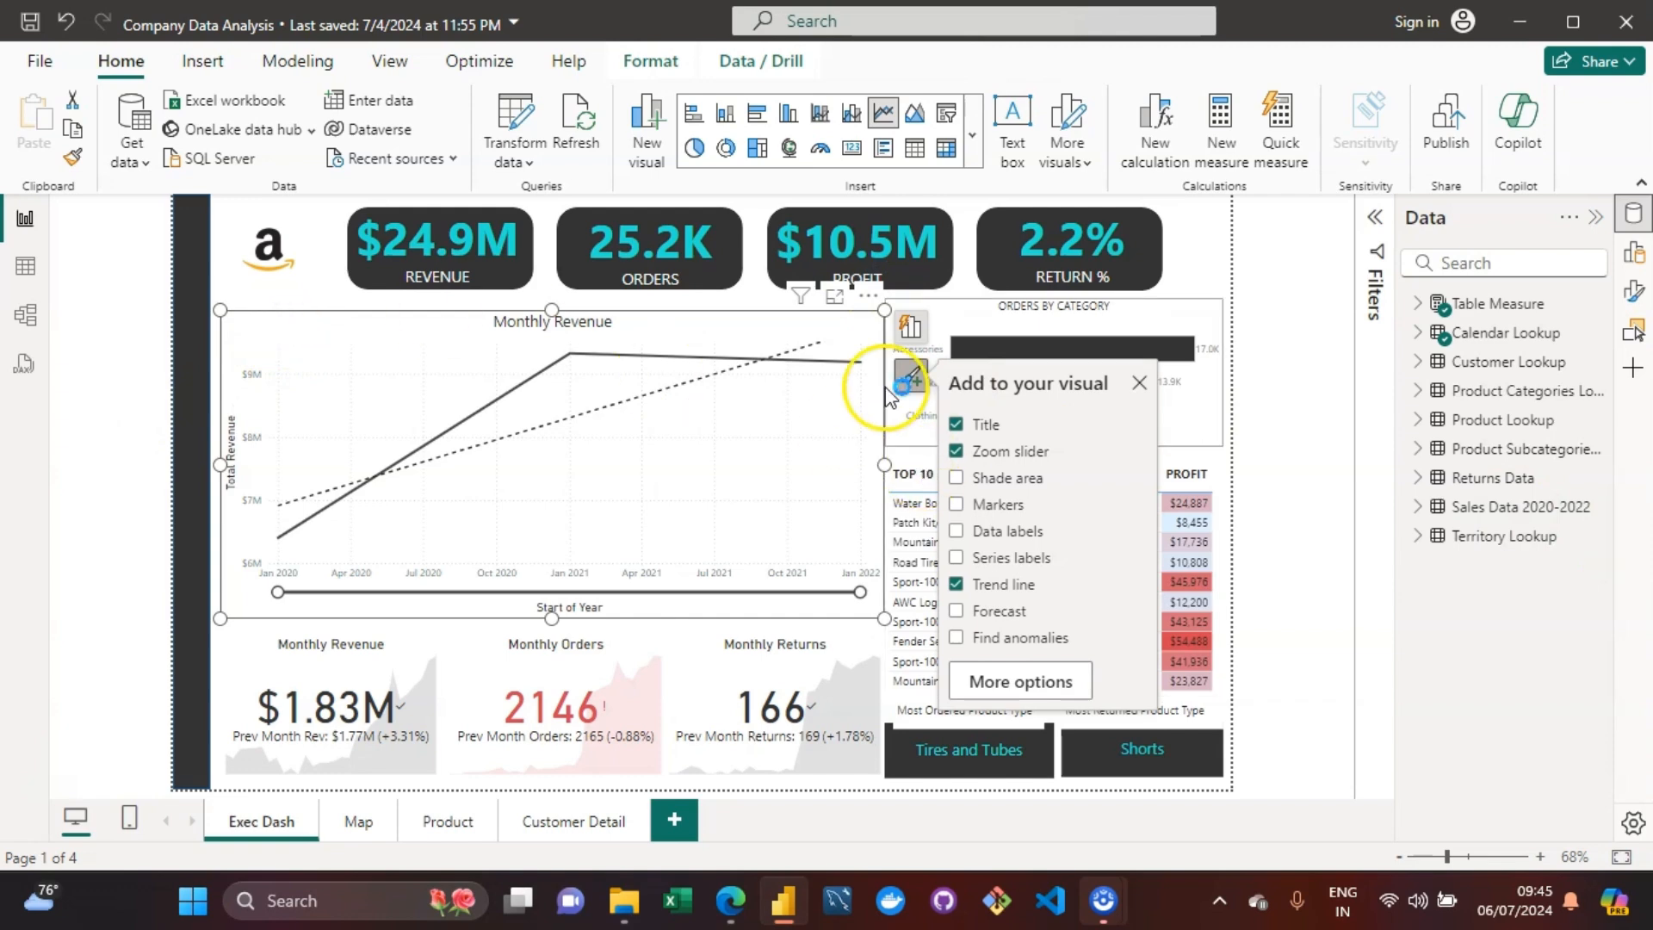
Step: Add the Calendar Lookup Date Hierarchy's Start of Month to the Monthly Revenue chart's X-axis
click(911, 329)
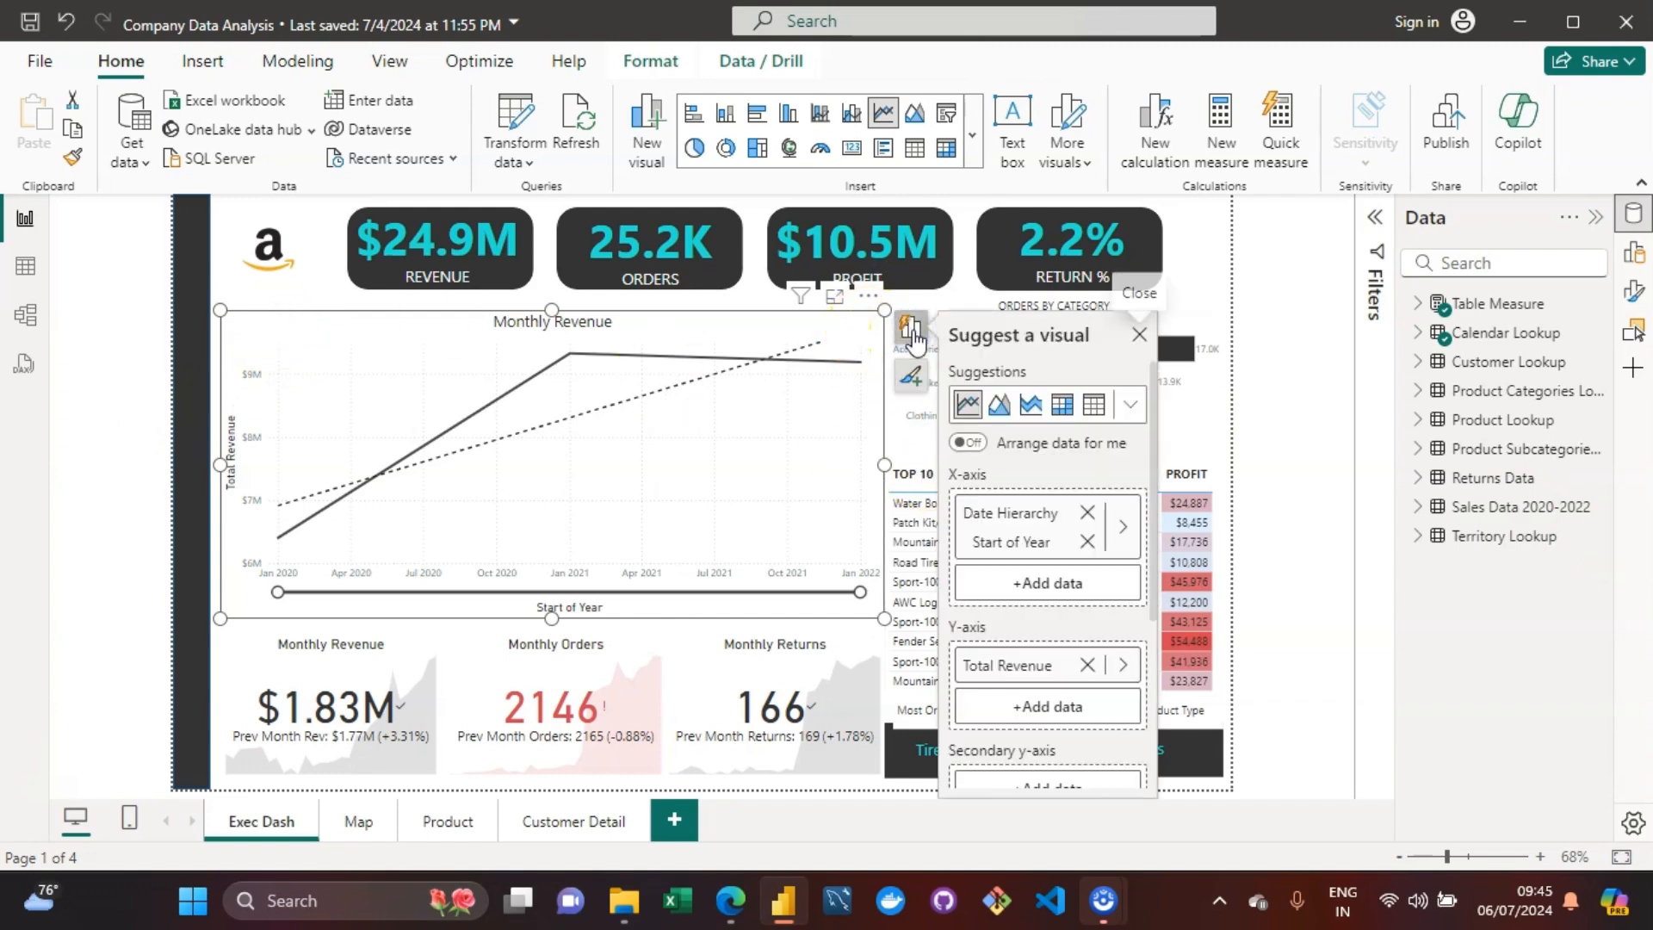
click(1044, 586)
click(1226, 404)
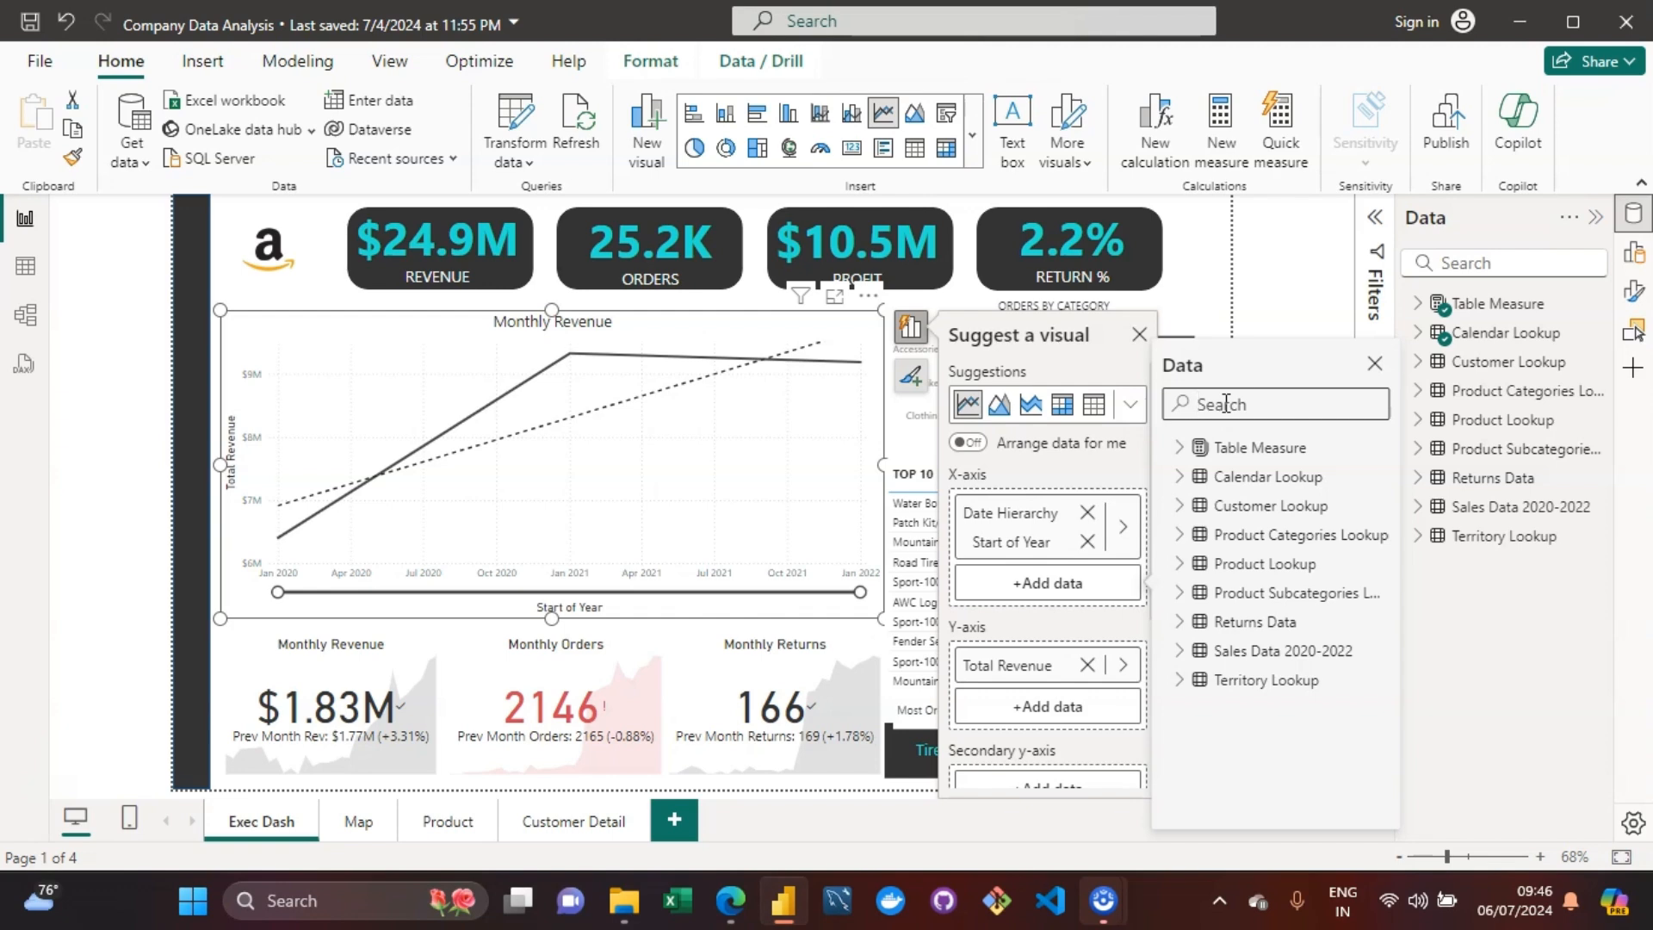
text(s)
key(BackSpace)
text(date)
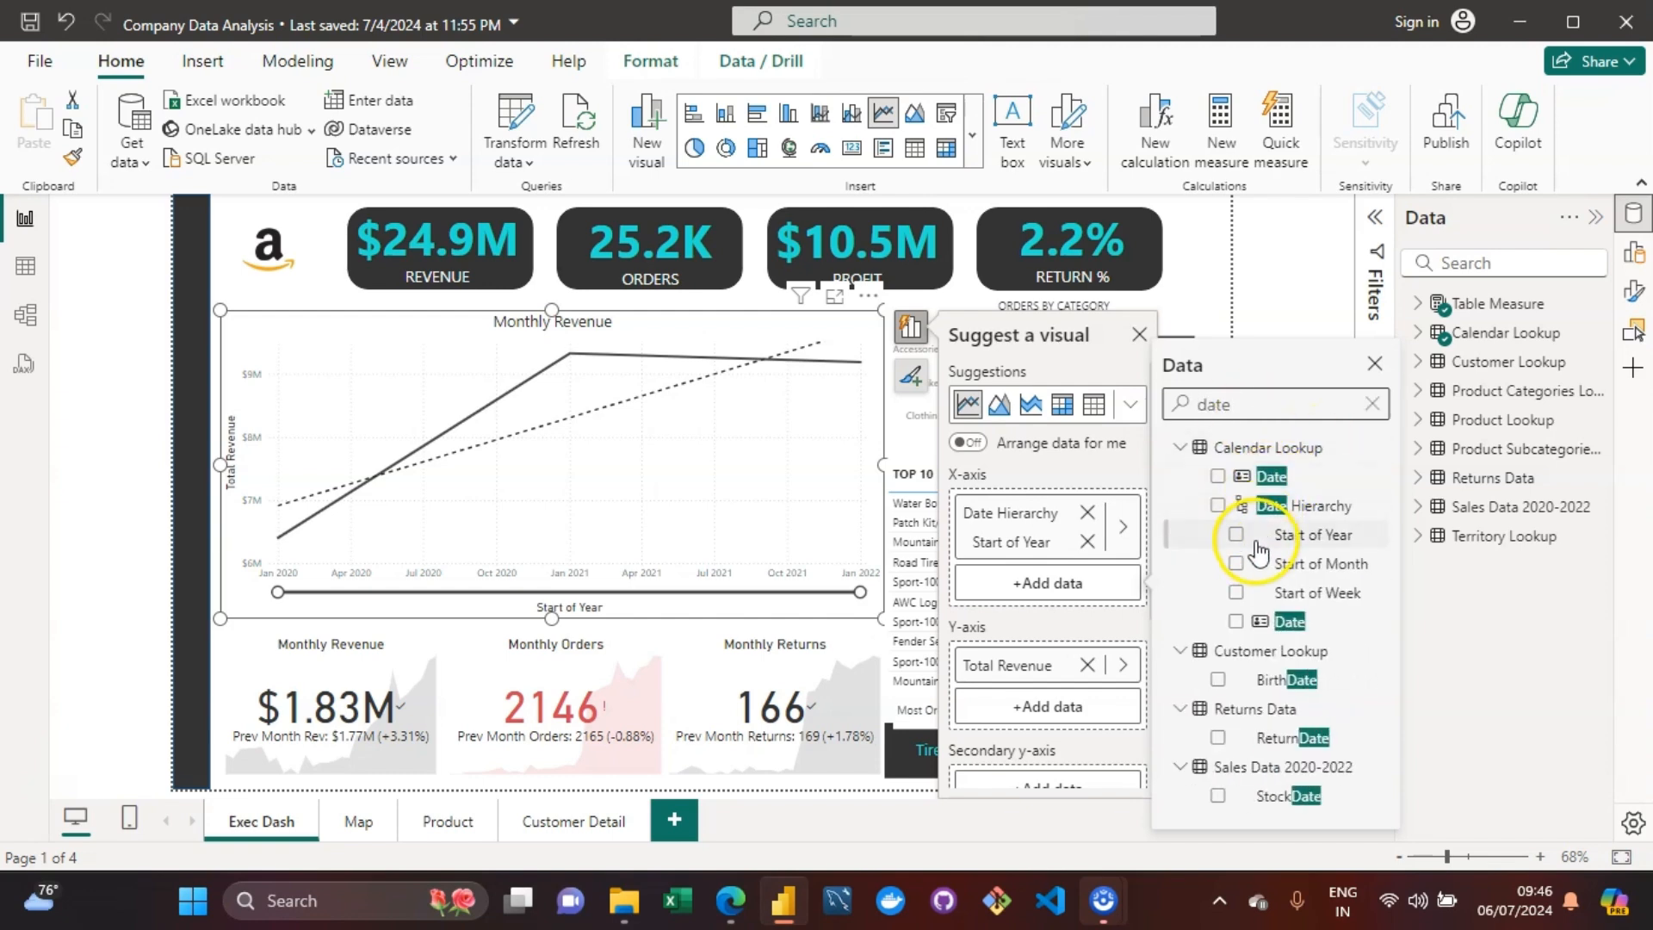
click(1234, 564)
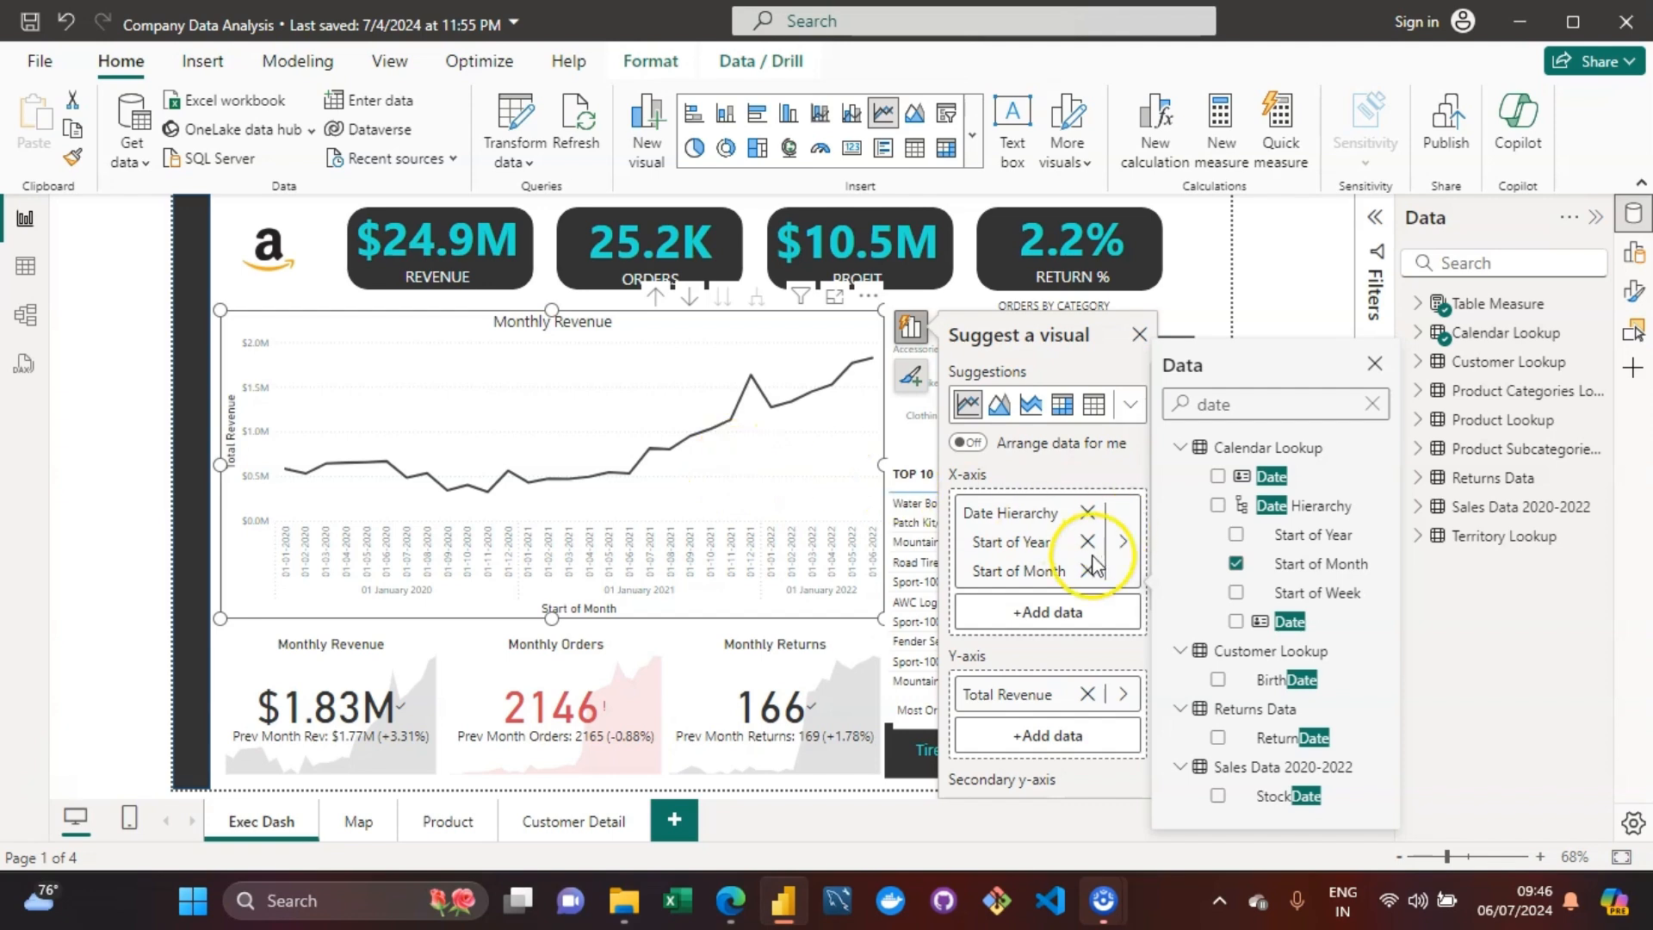
Step: Try Calendar Lookup's standalone Start of Week on the Monthly Revenue X-axis, then swap it for the Date Hierarchy's Start of Week
click(1042, 613)
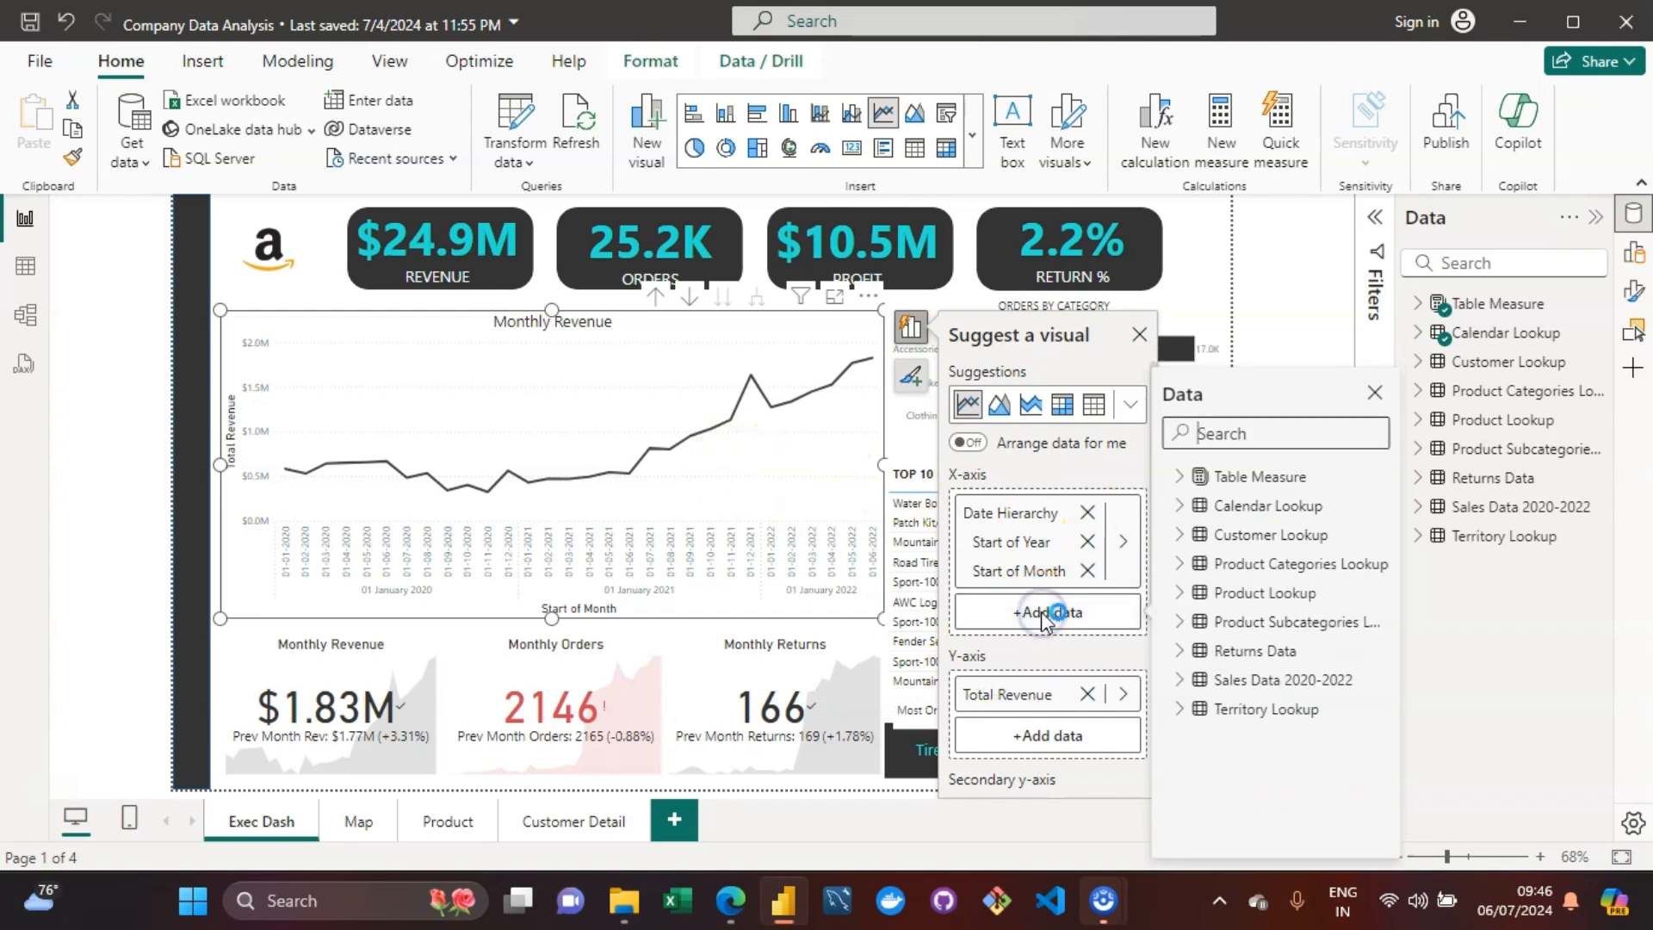
text(start)
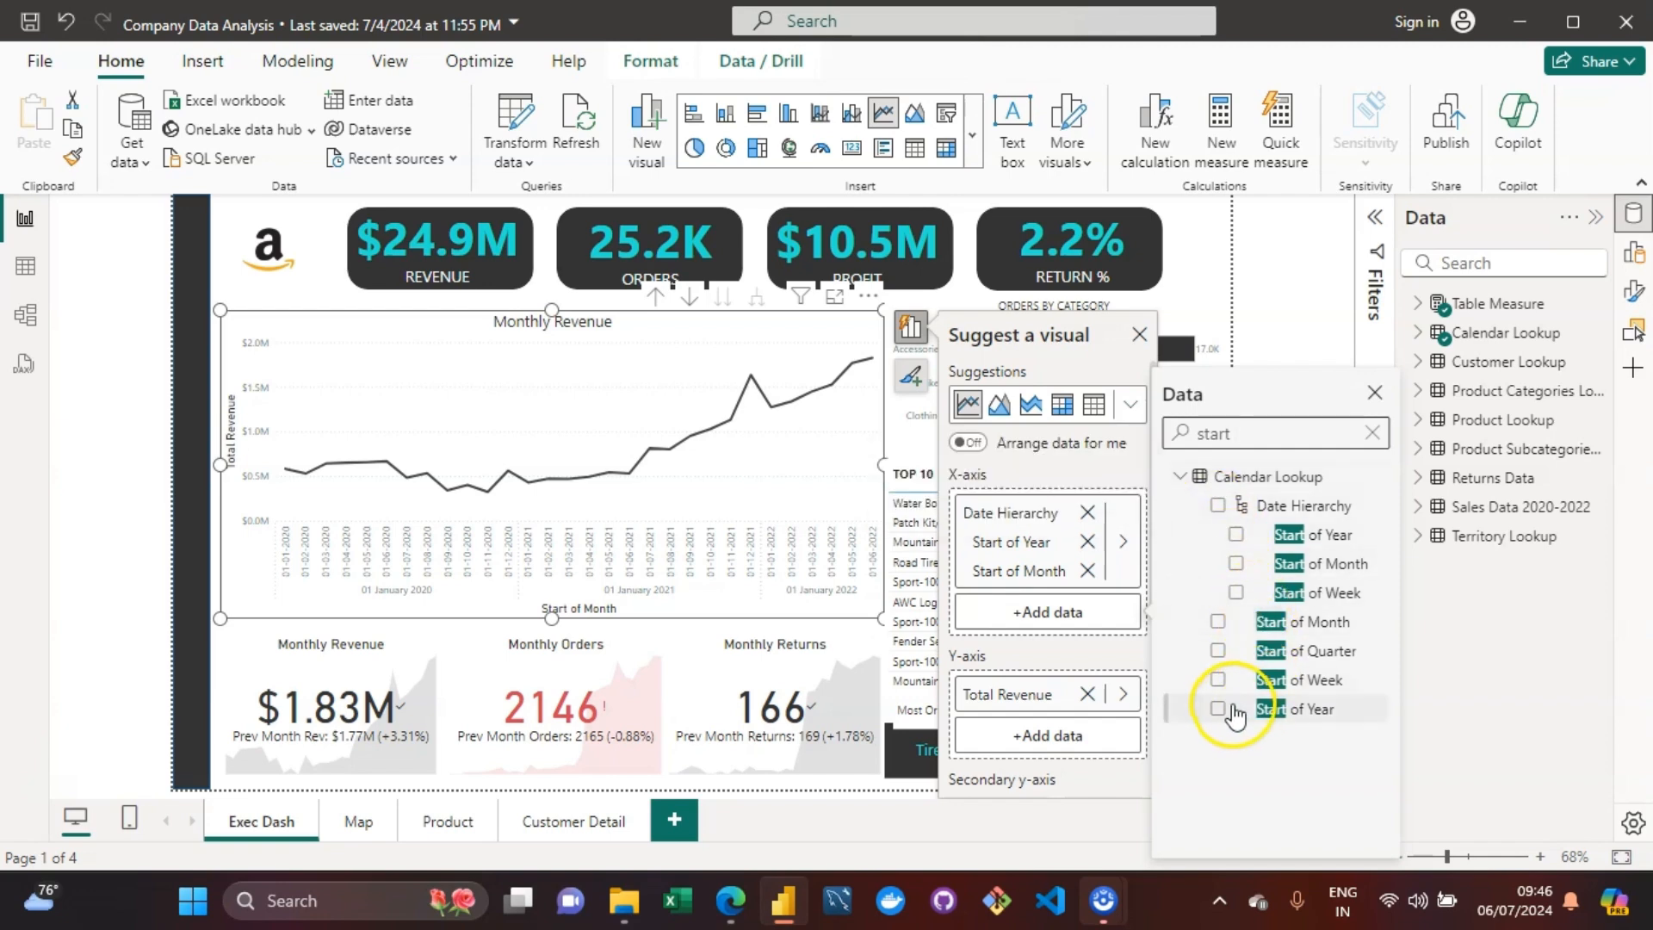
click(1217, 682)
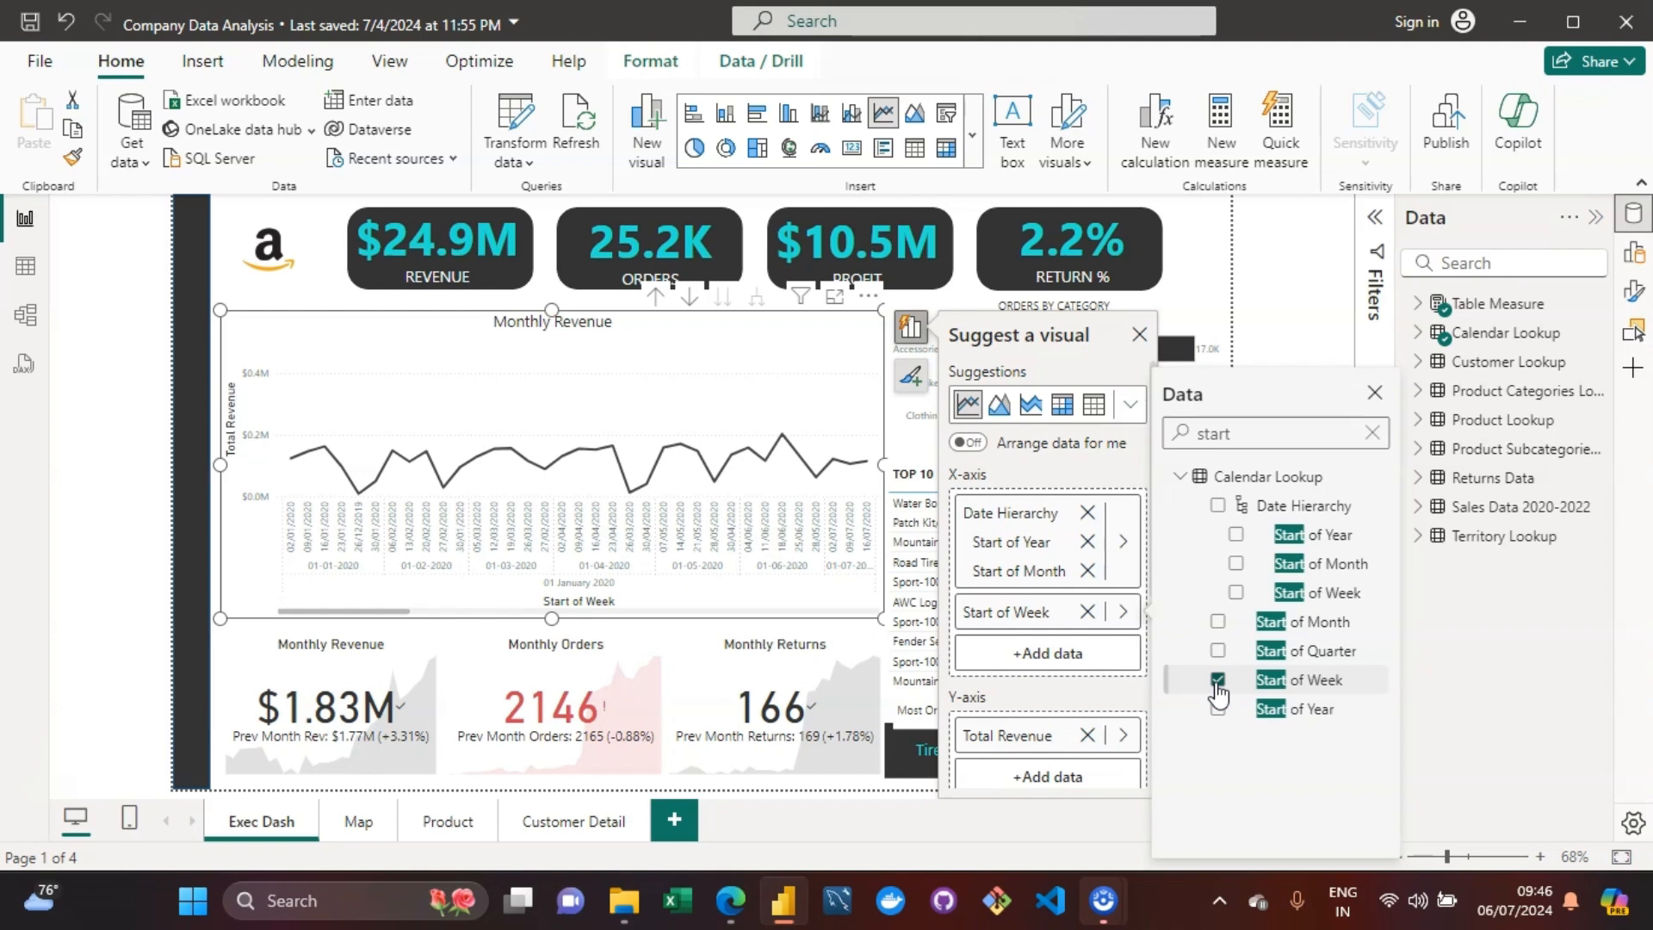
click(1218, 681)
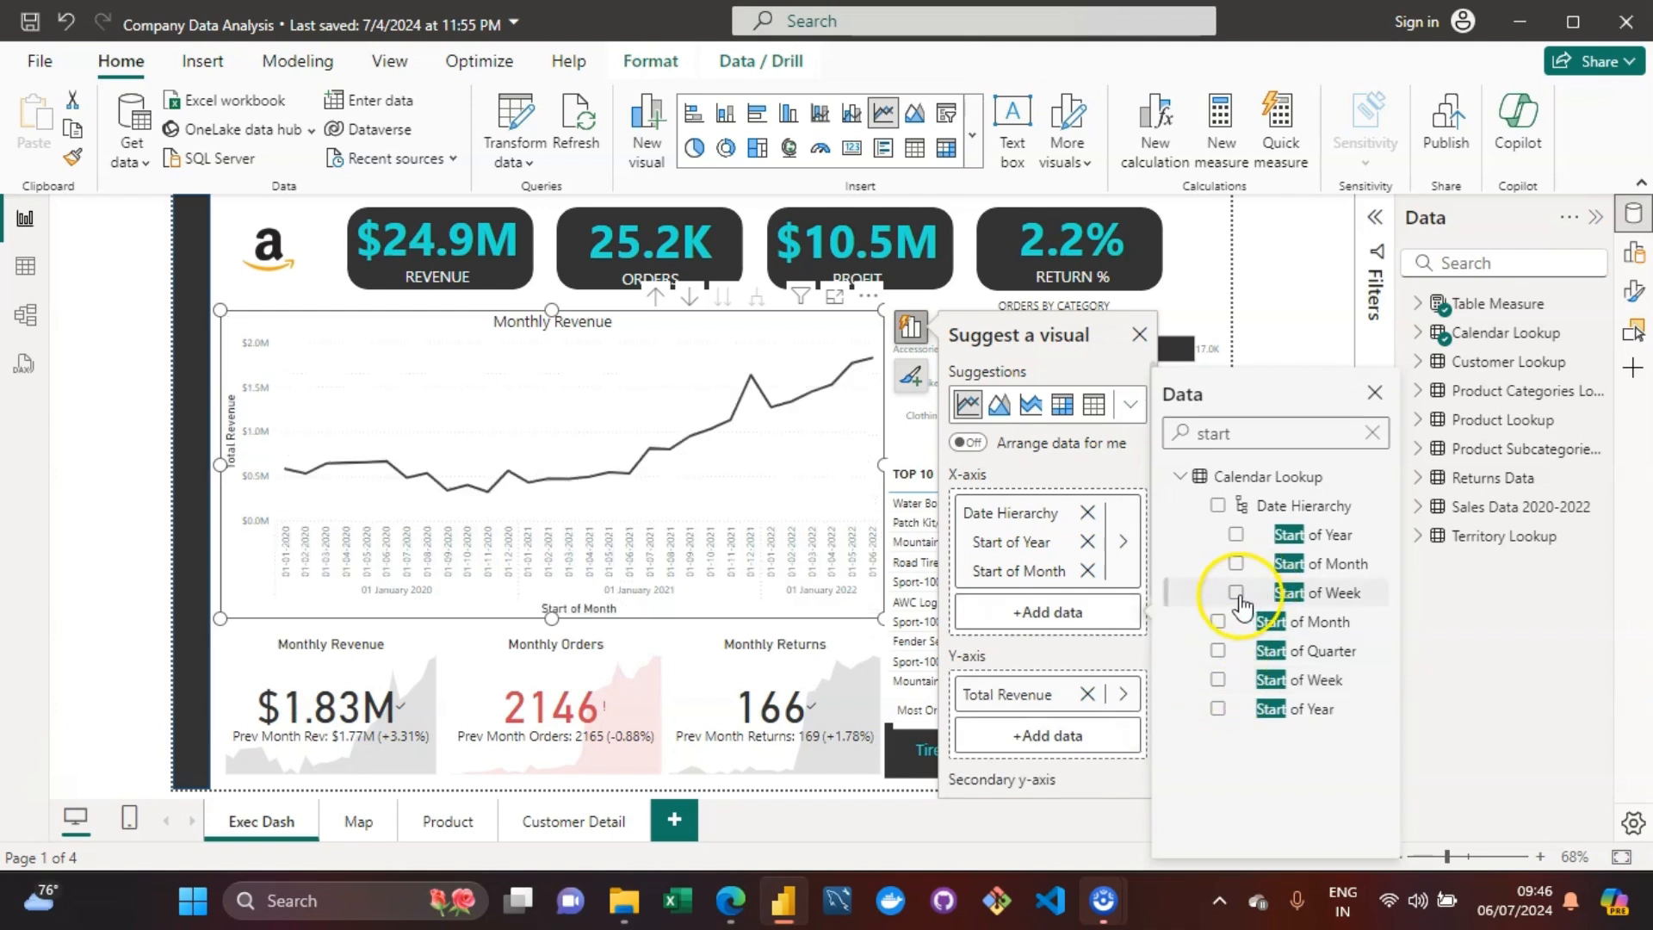
click(1237, 593)
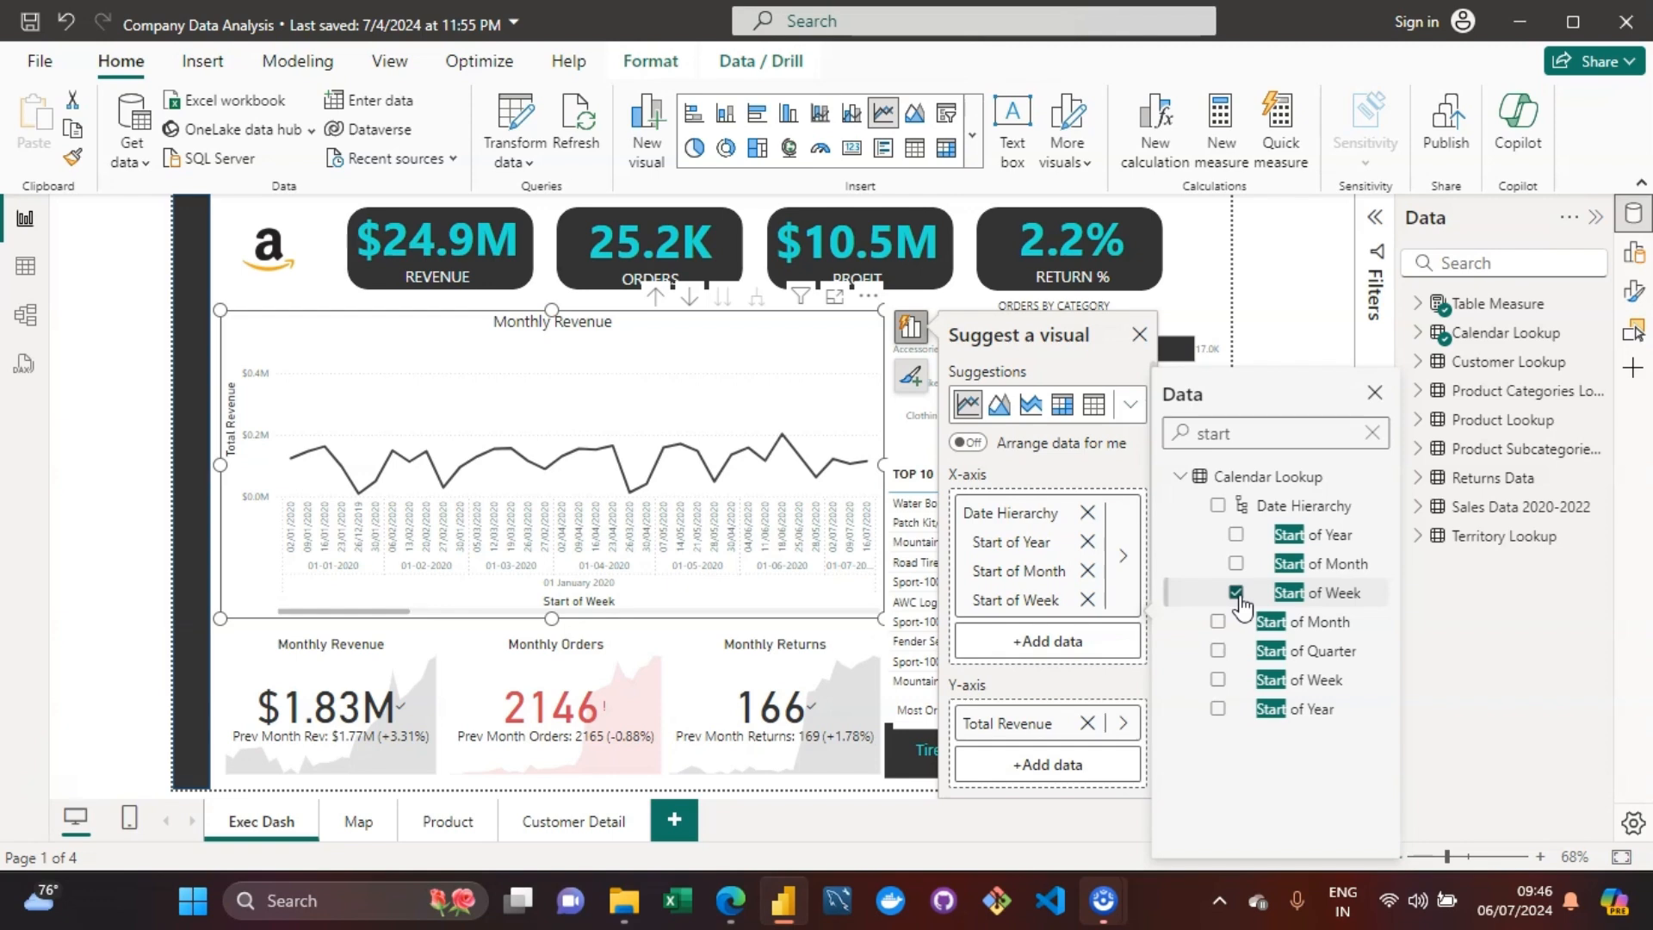
Step: Remove the Date Hierarchy's Start of Week, Start of Month and Start of Year from the Monthly Revenue chart's X-axis
click(1084, 603)
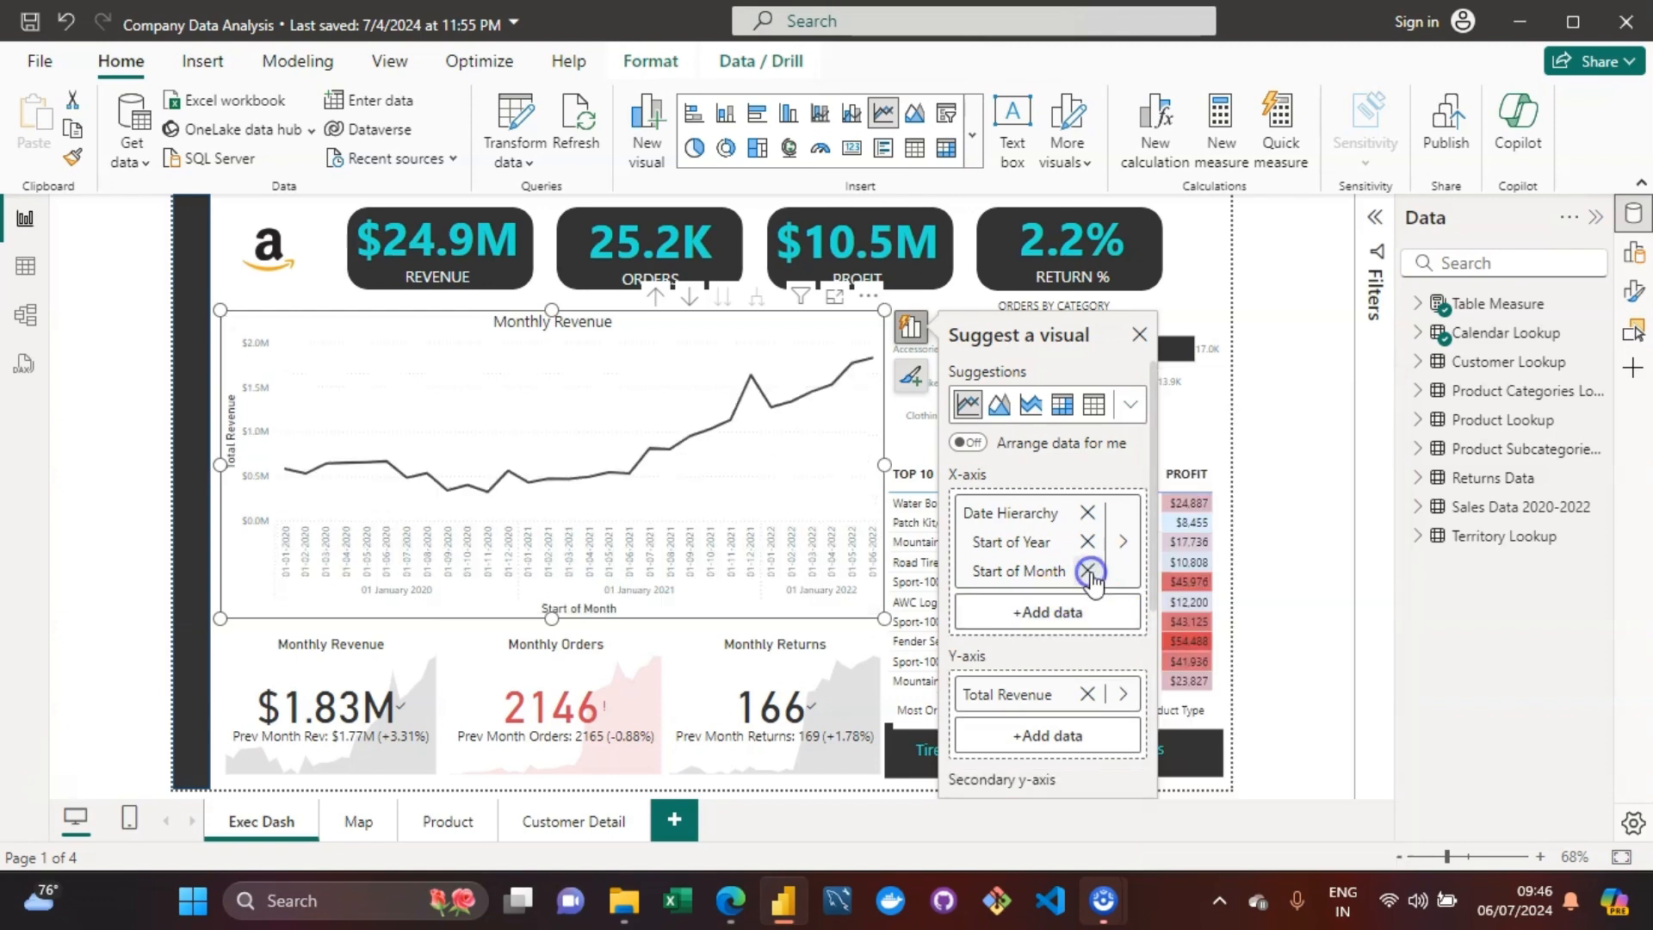
click(1087, 570)
click(1088, 541)
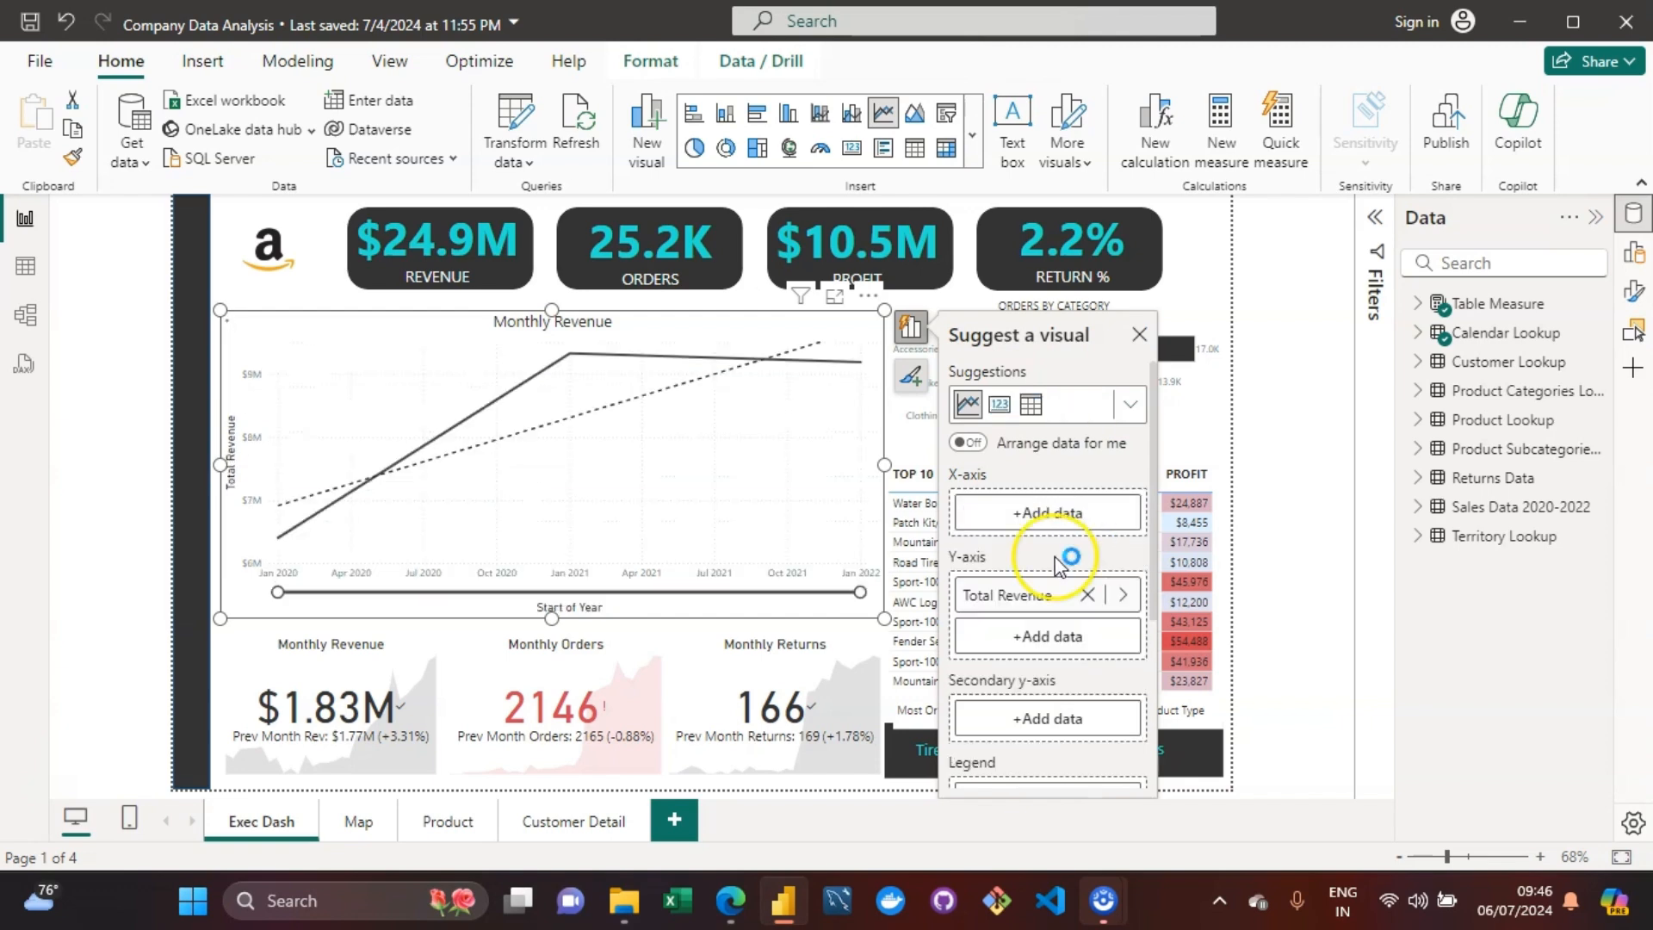
Step: Add Calendar Lookup's standalone Start of Year, Start of Quarter, Start of Month and Start of Week to the Monthly Revenue X-axis in that order
click(1049, 521)
text(art)
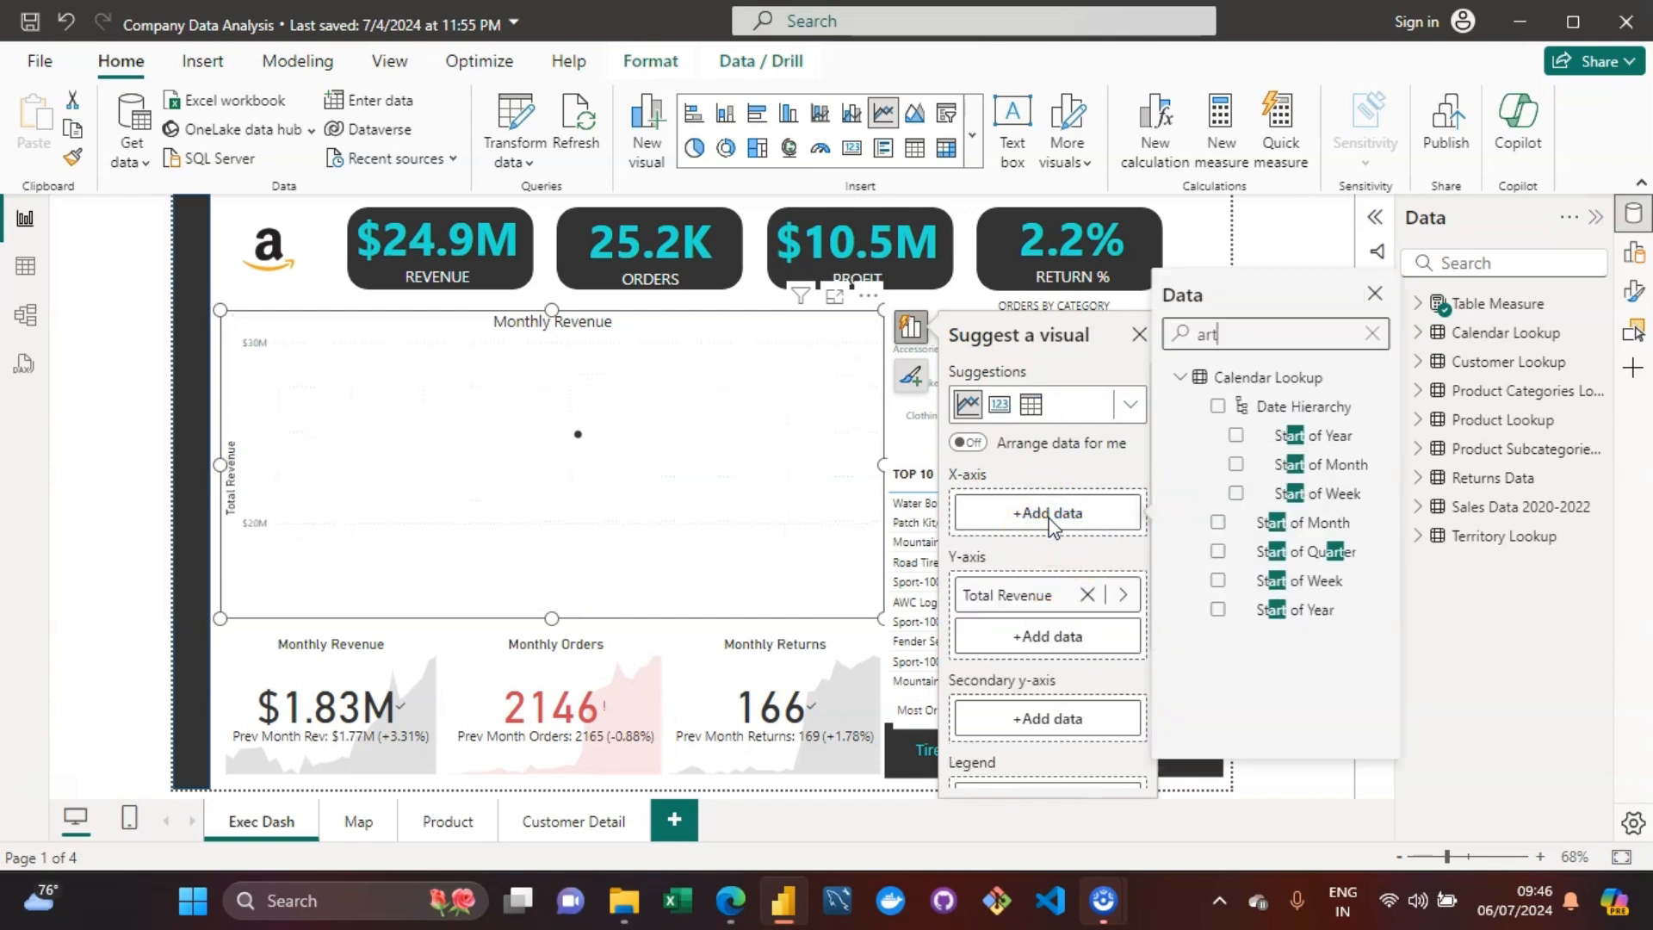
key(BackSpace)
key(BackSpace)
key(BackSpace)
text(start)
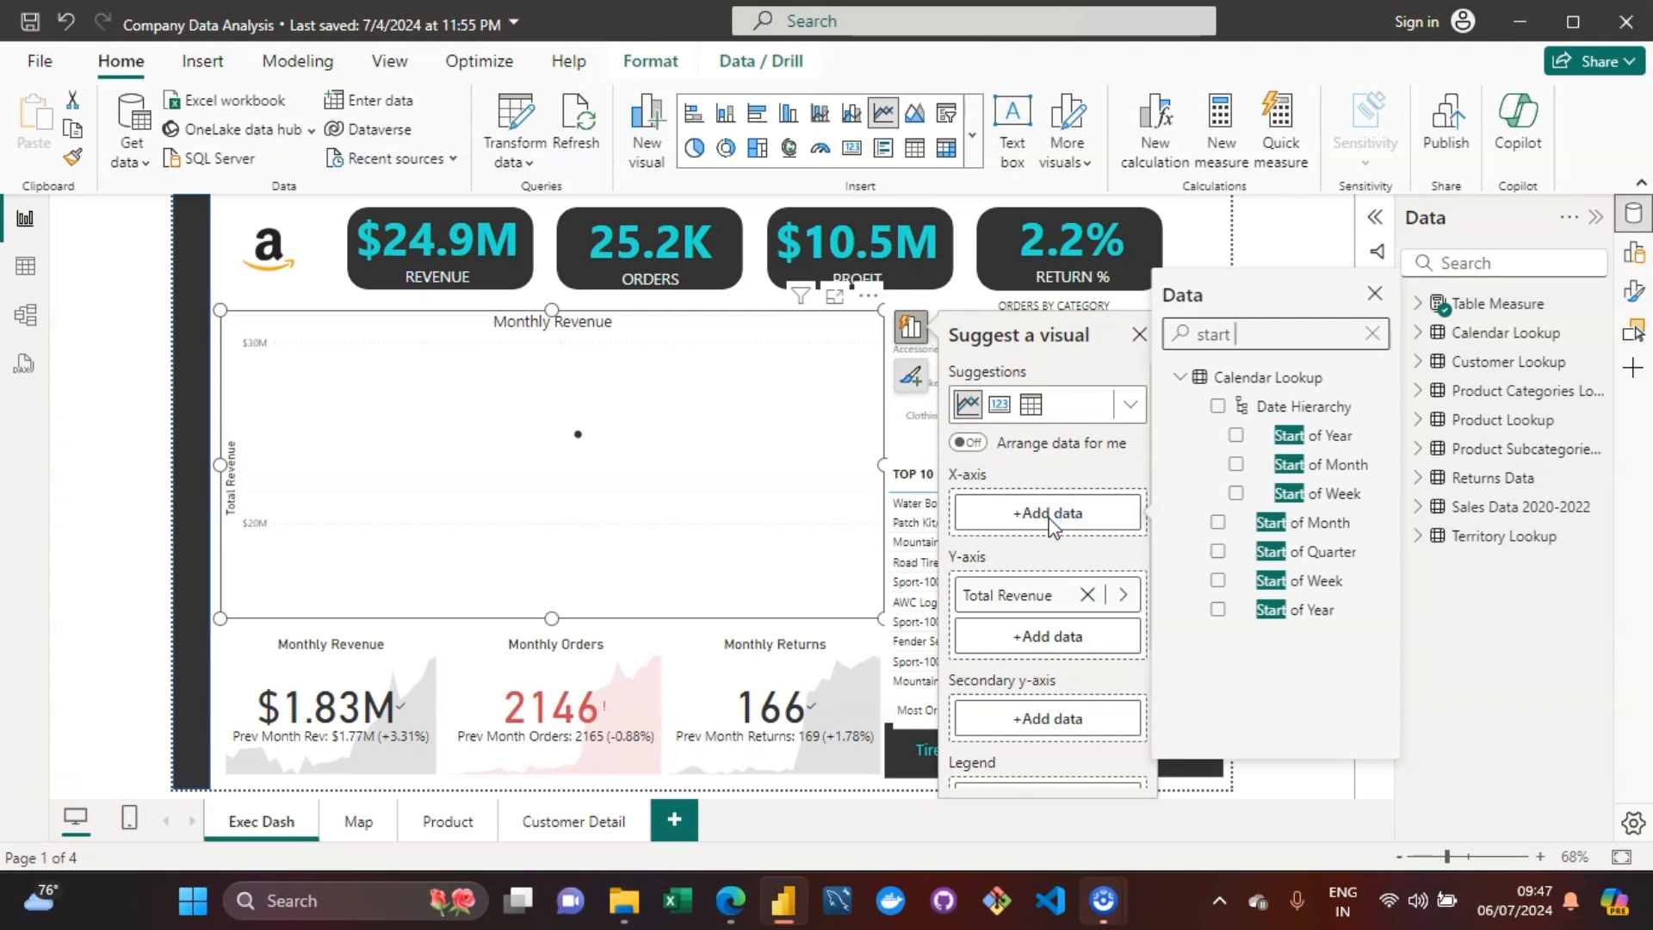
click(1219, 610)
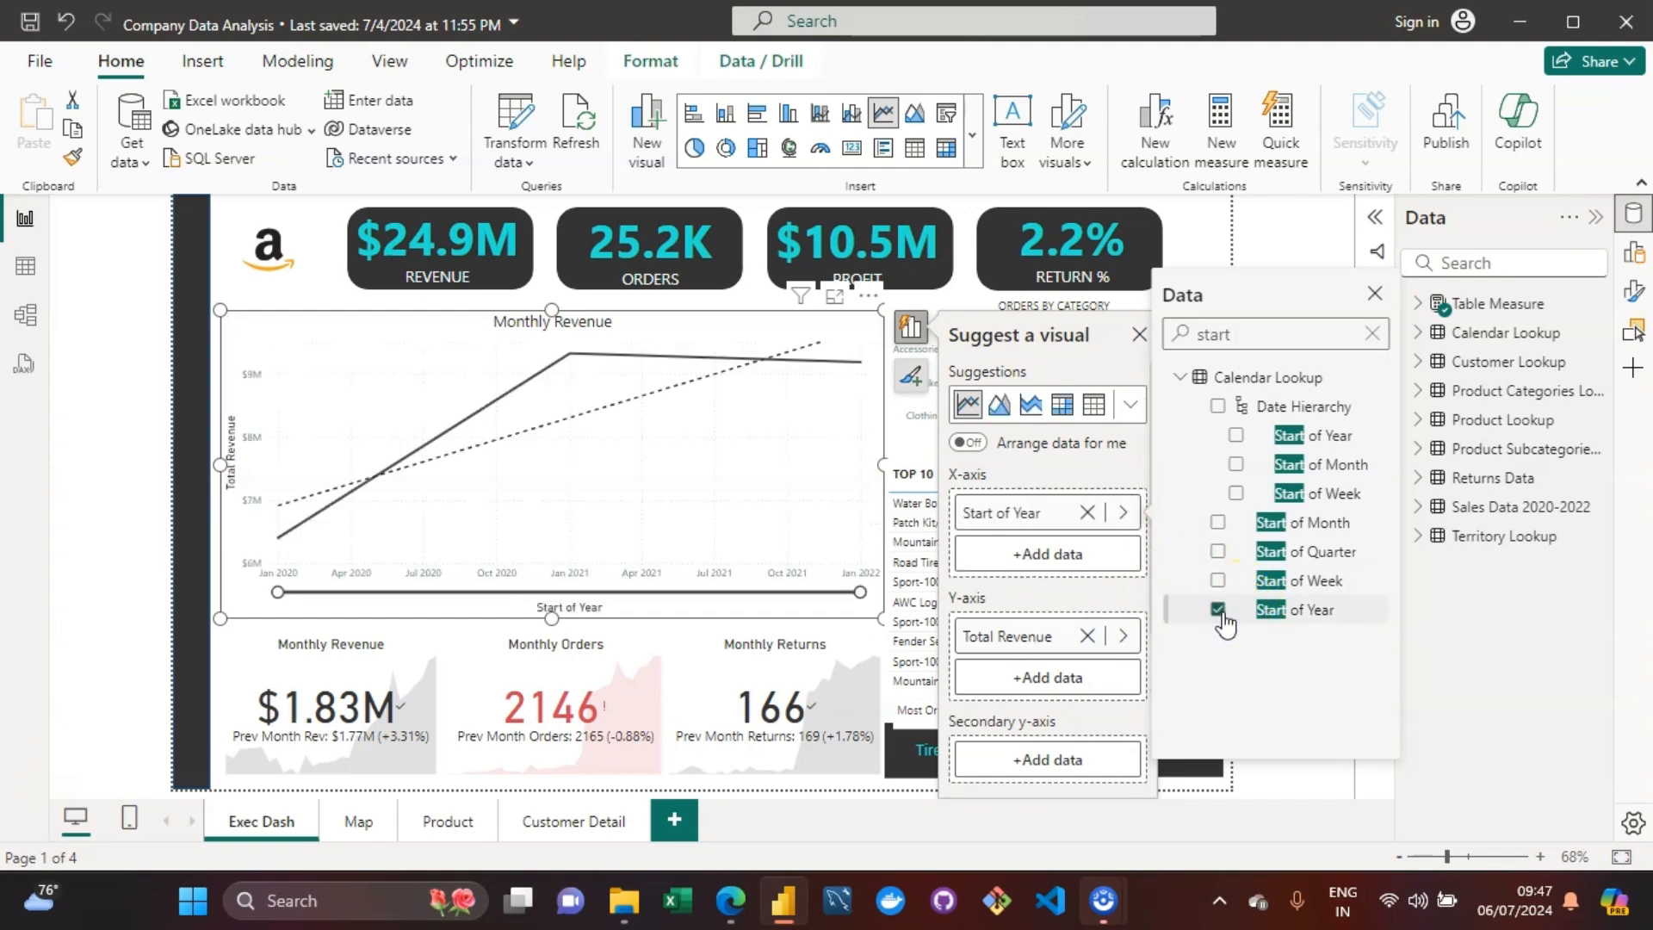
click(1219, 552)
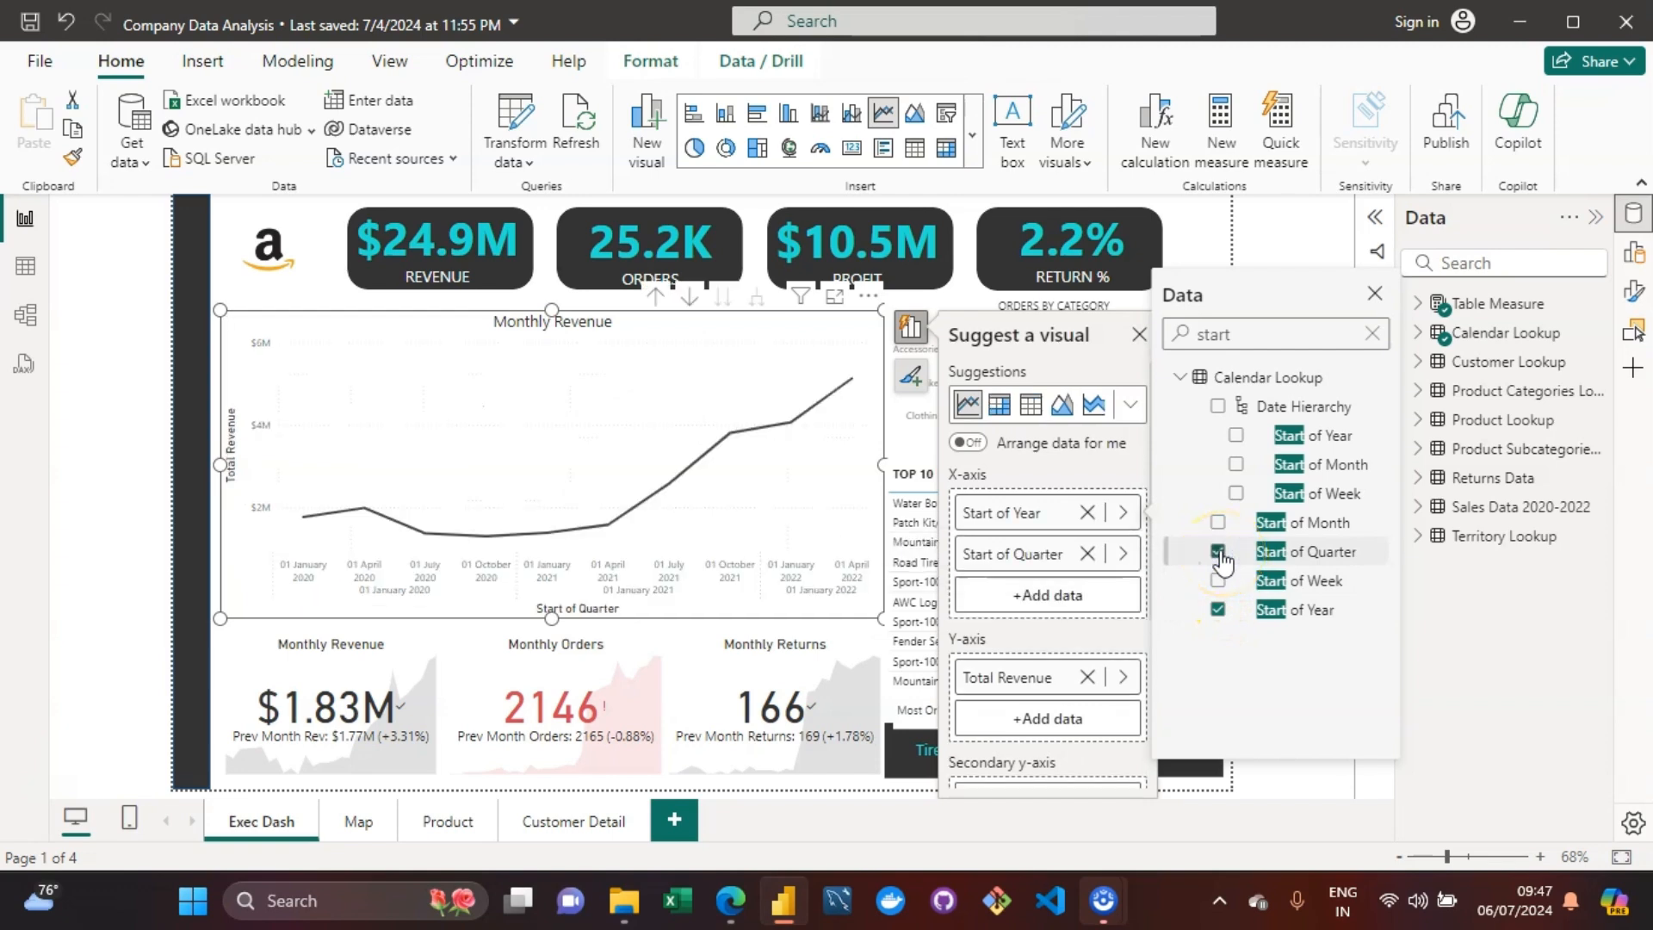
click(1220, 523)
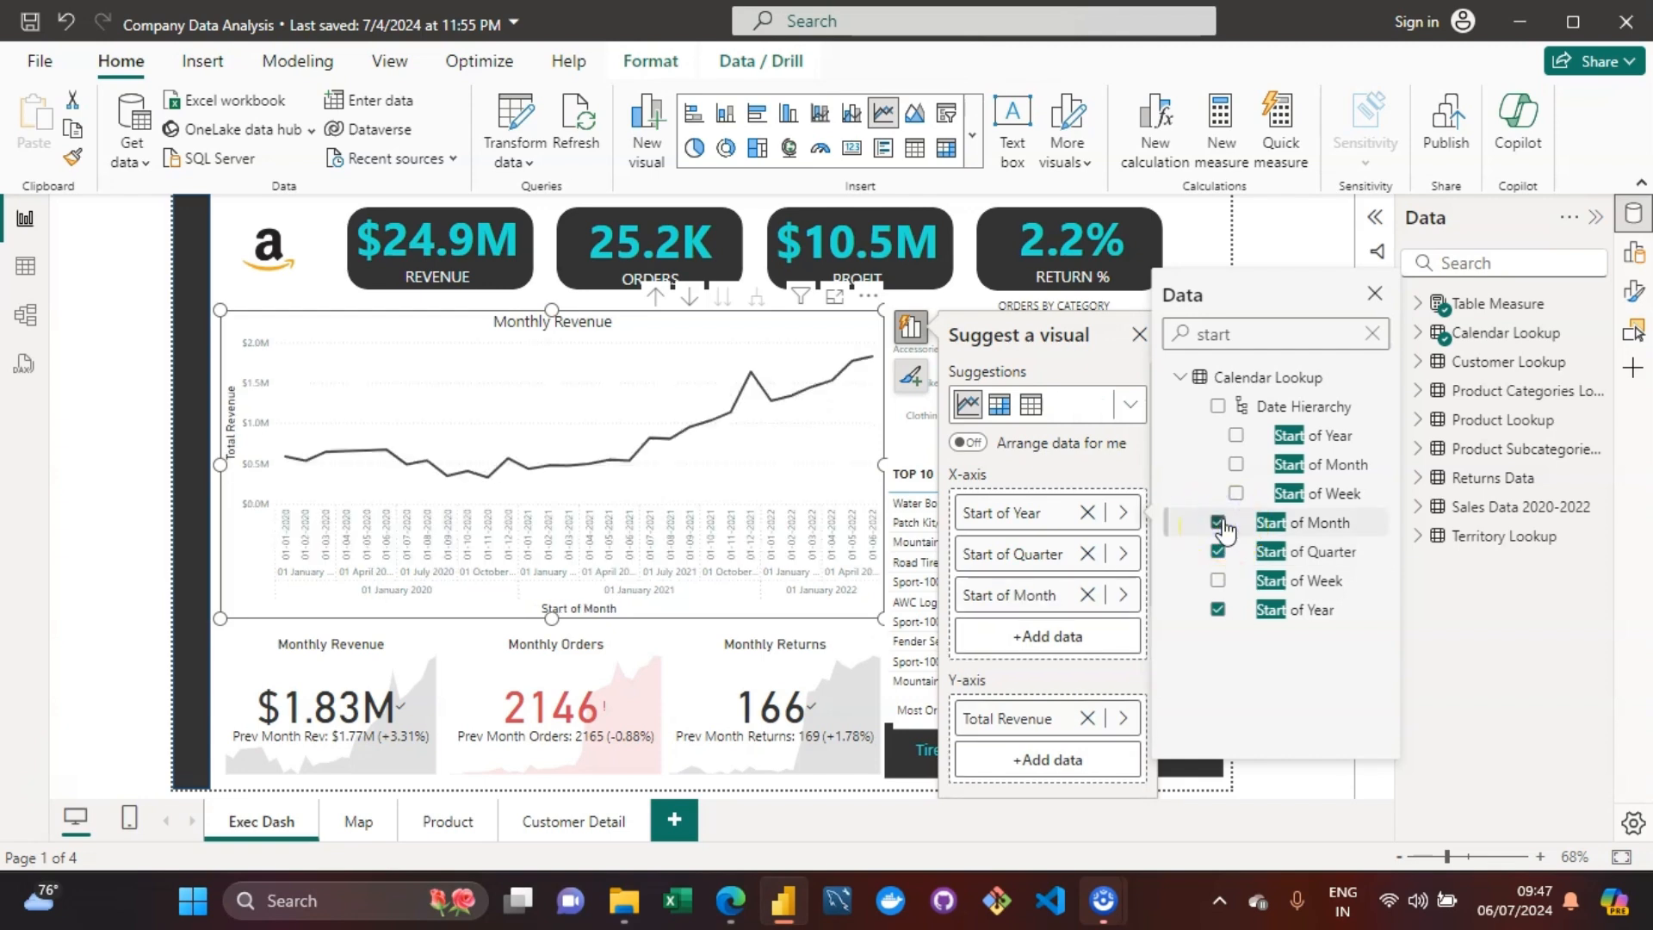
click(1218, 581)
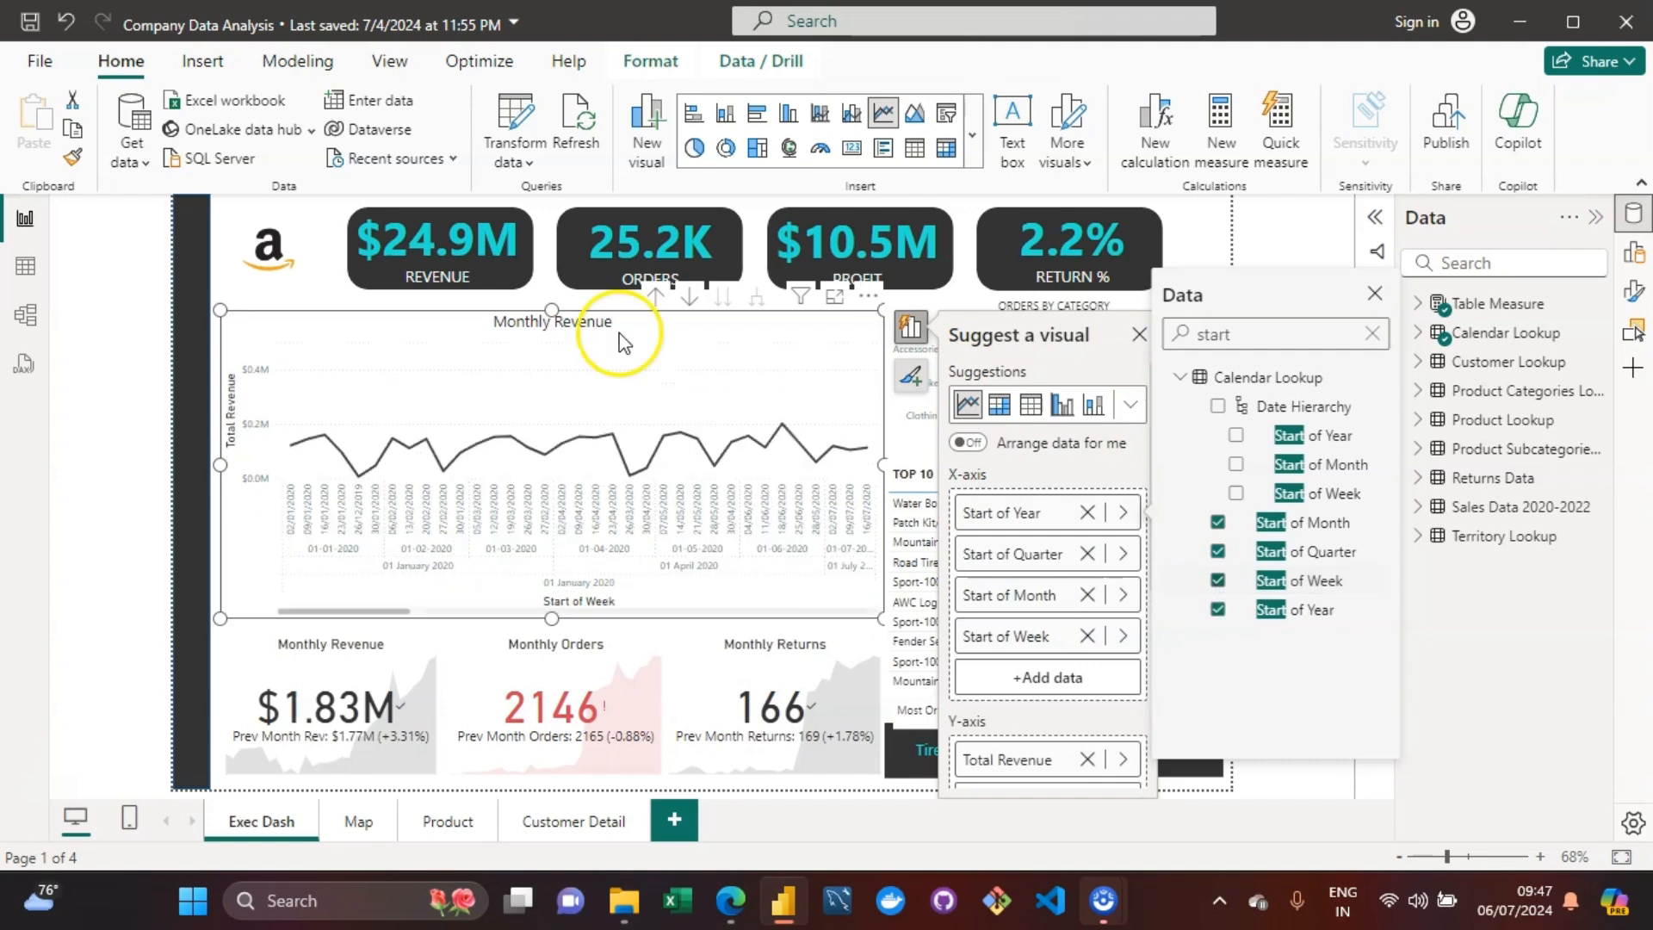
Step: Drill the Monthly Revenue chart up from Start of Week to the Start of Year level
click(318, 329)
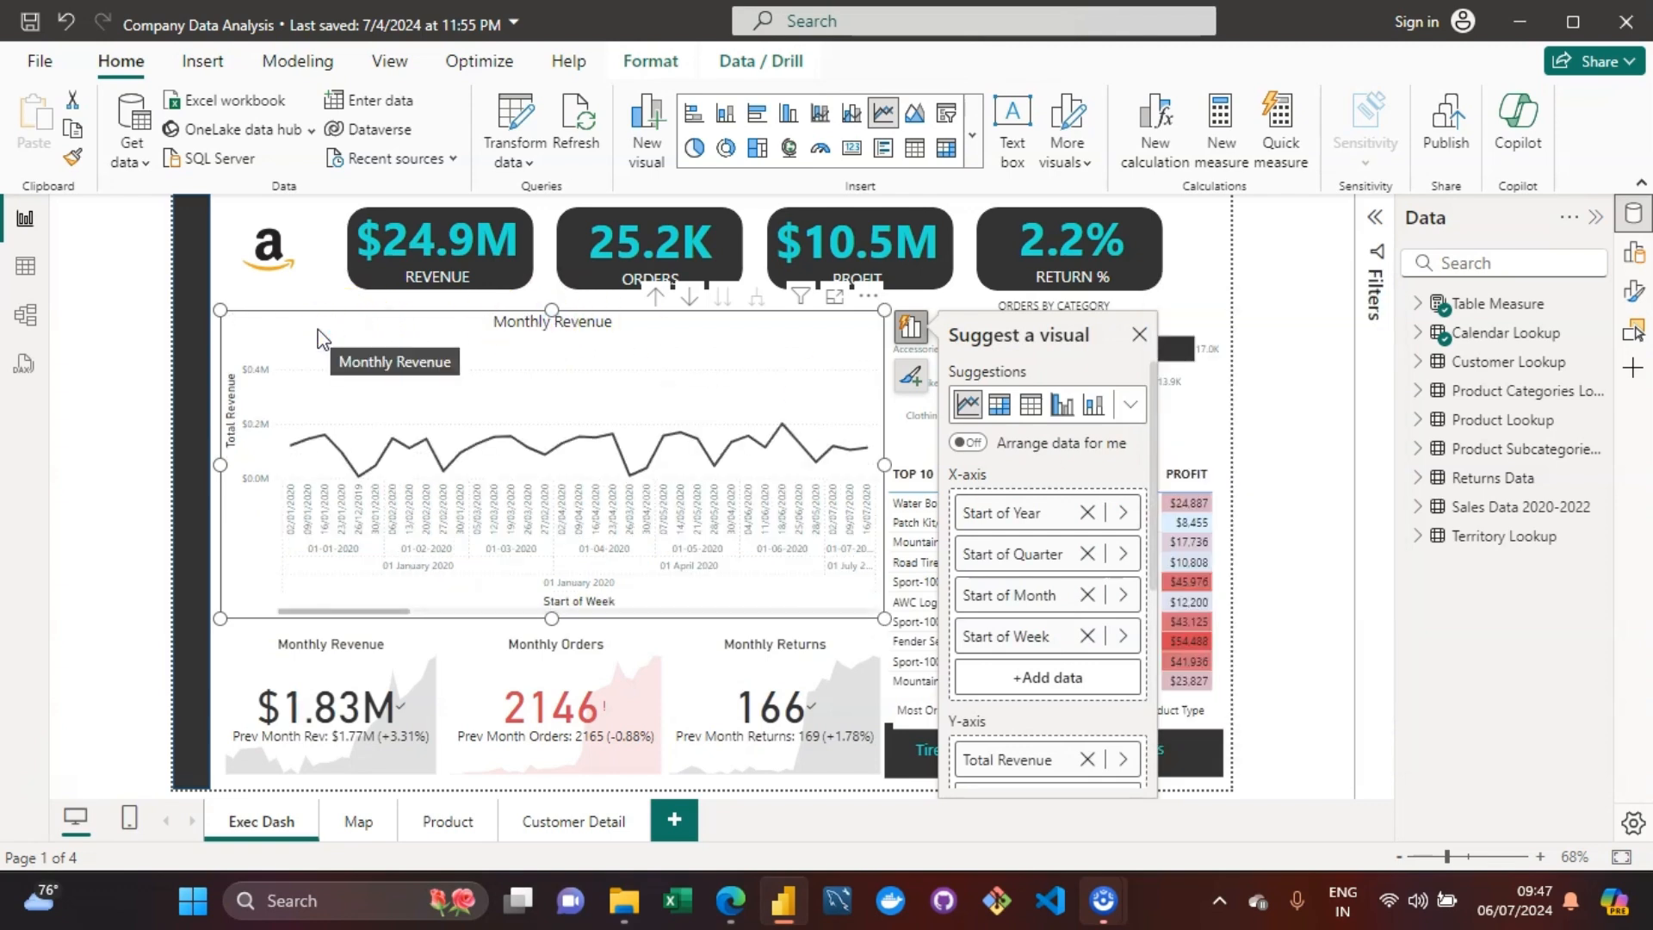
click(653, 297)
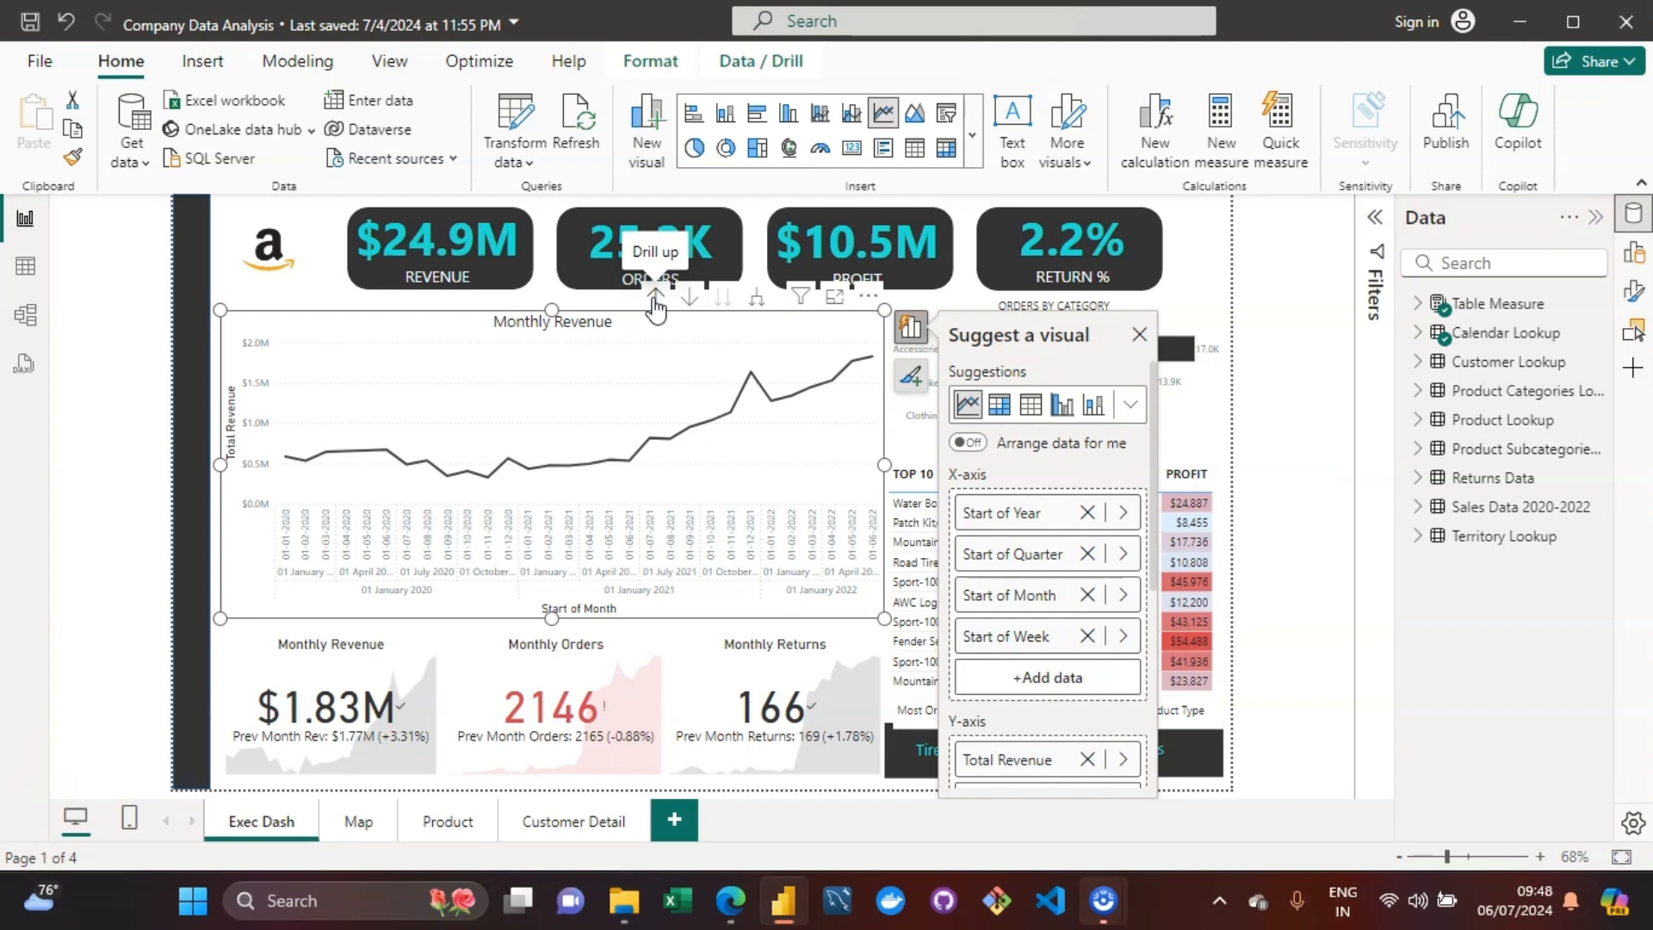
click(654, 298)
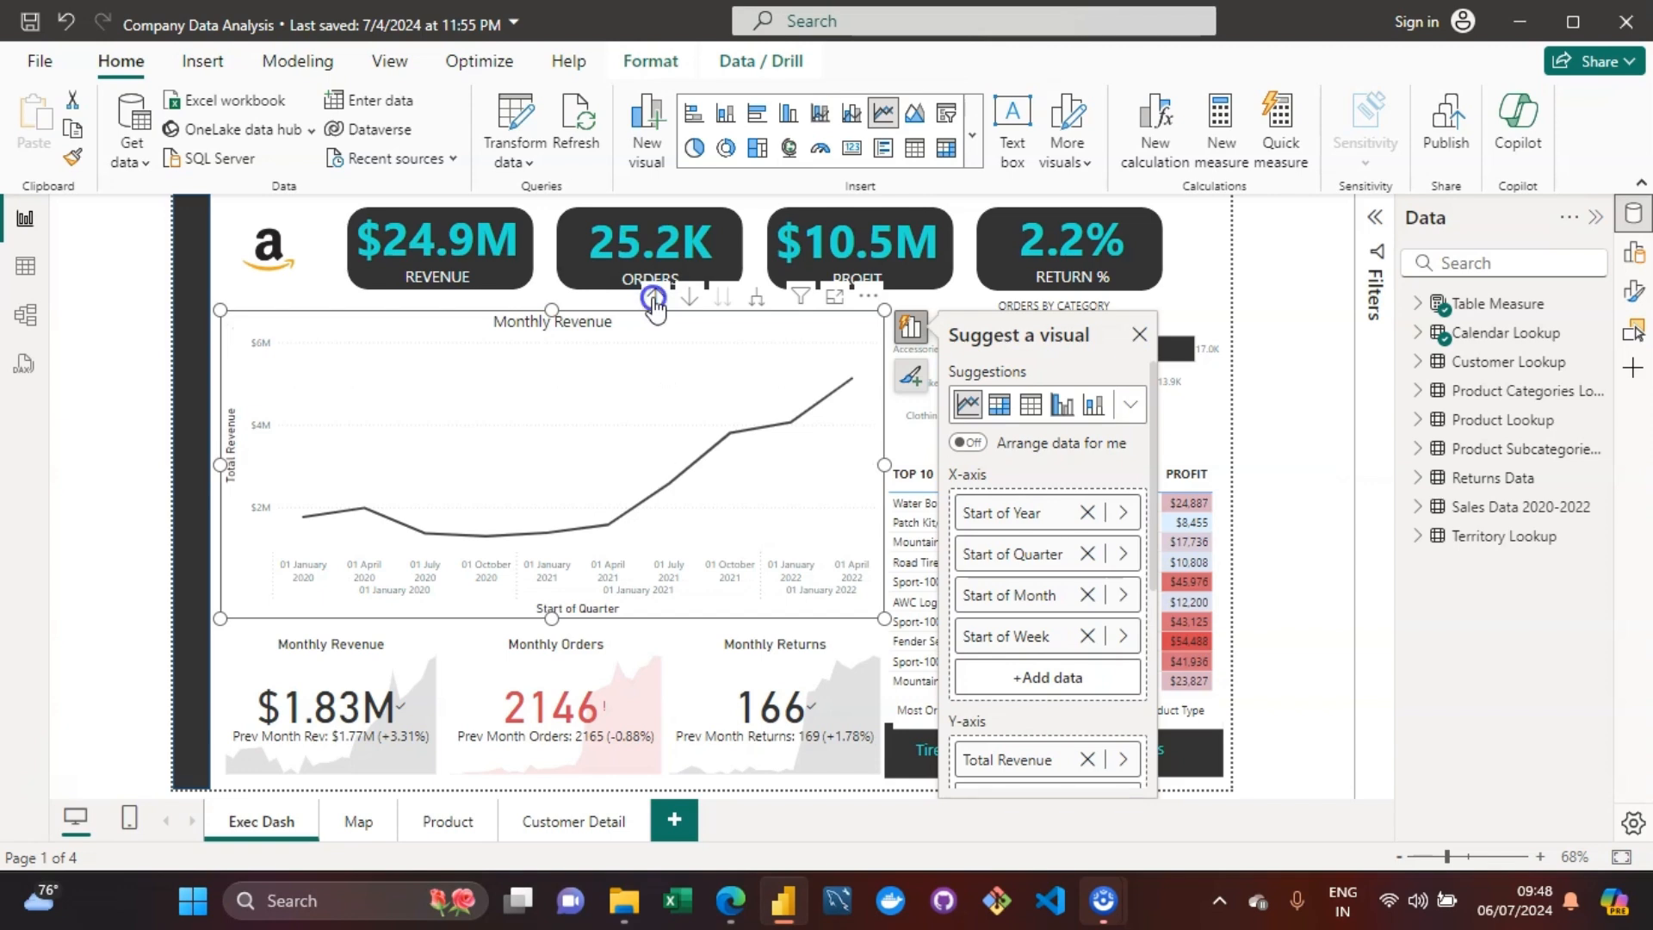
click(653, 298)
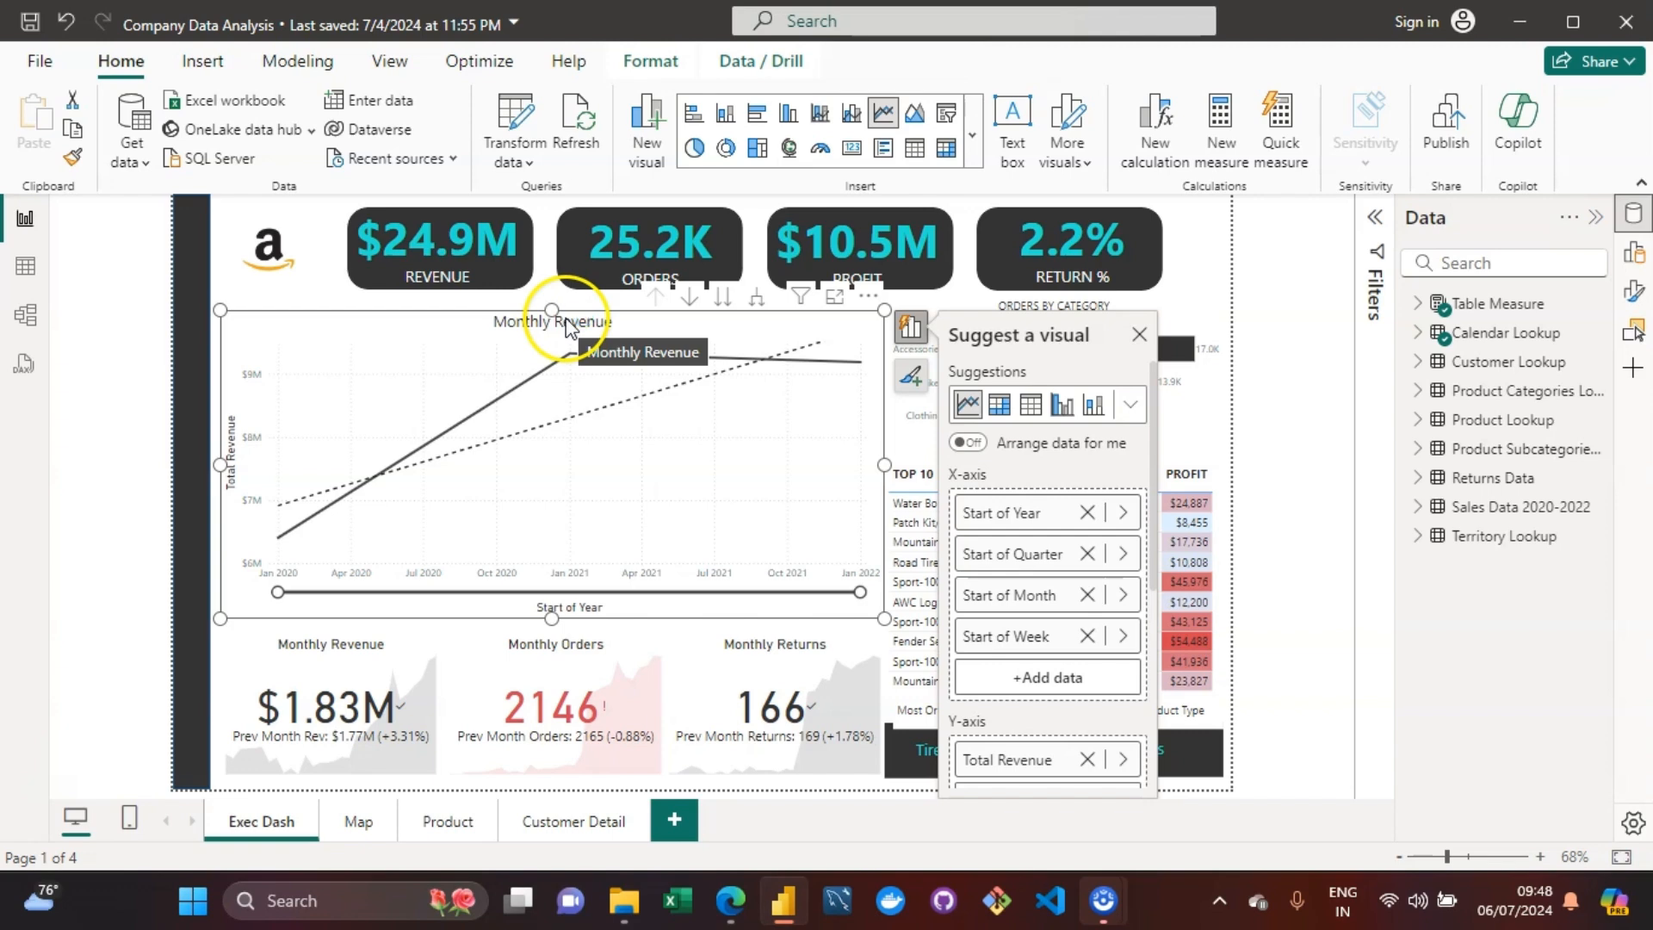
Step: Change the Monthly Revenue line chart's title to "REVENUE TRENDING"
double_click(462, 320)
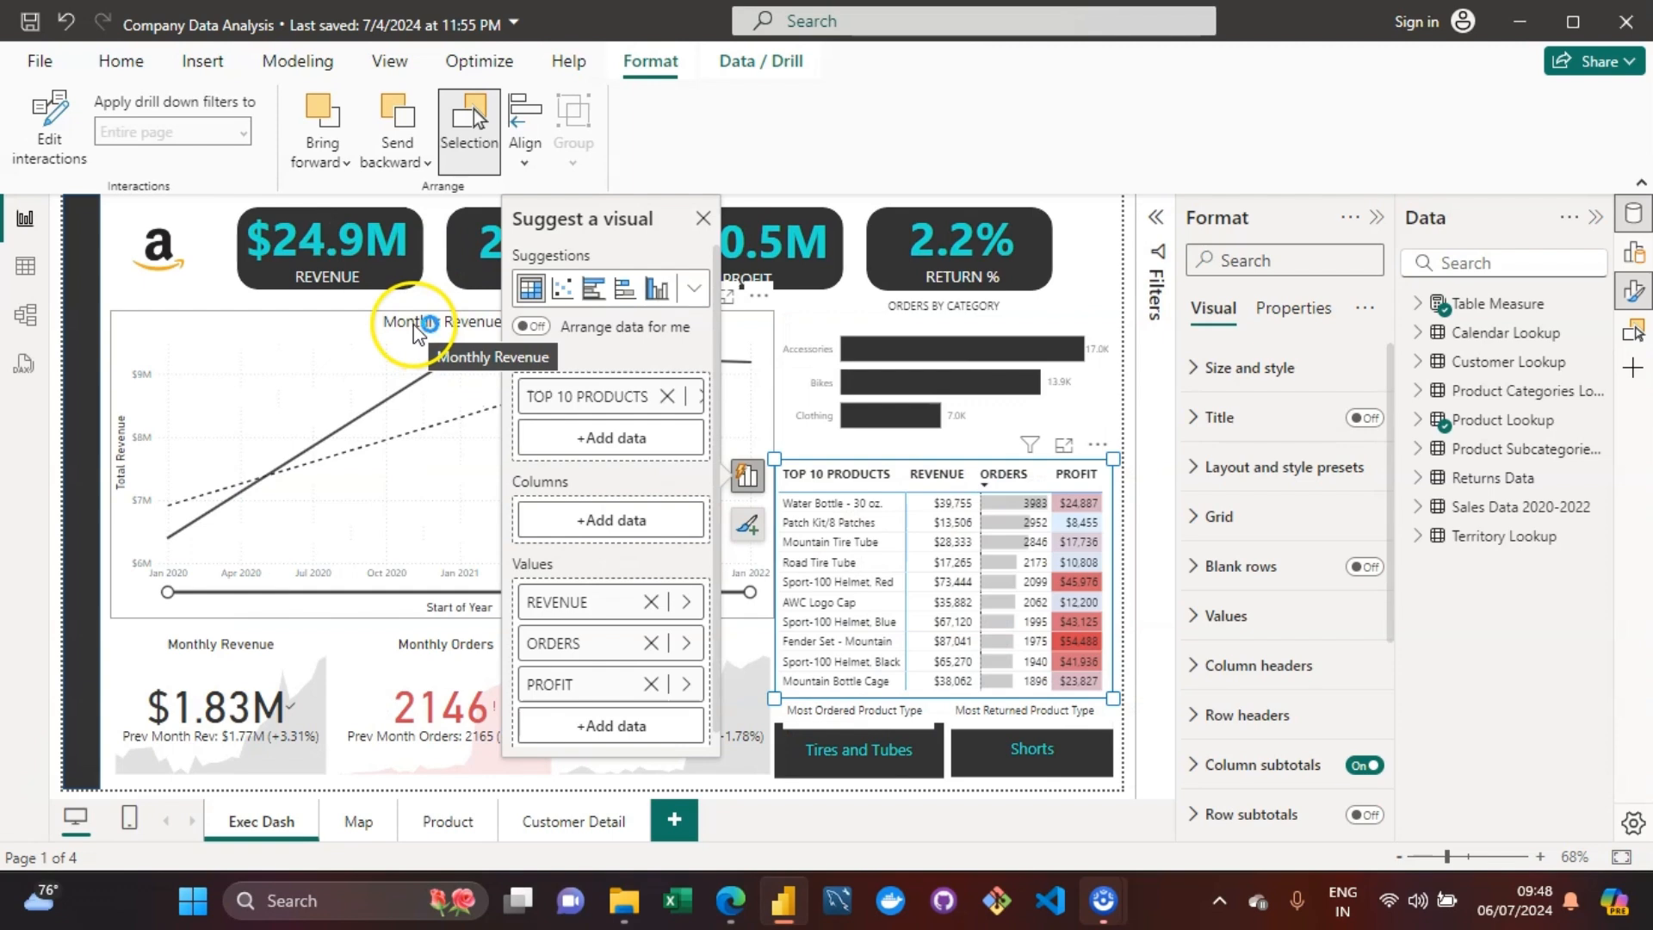
click(228, 361)
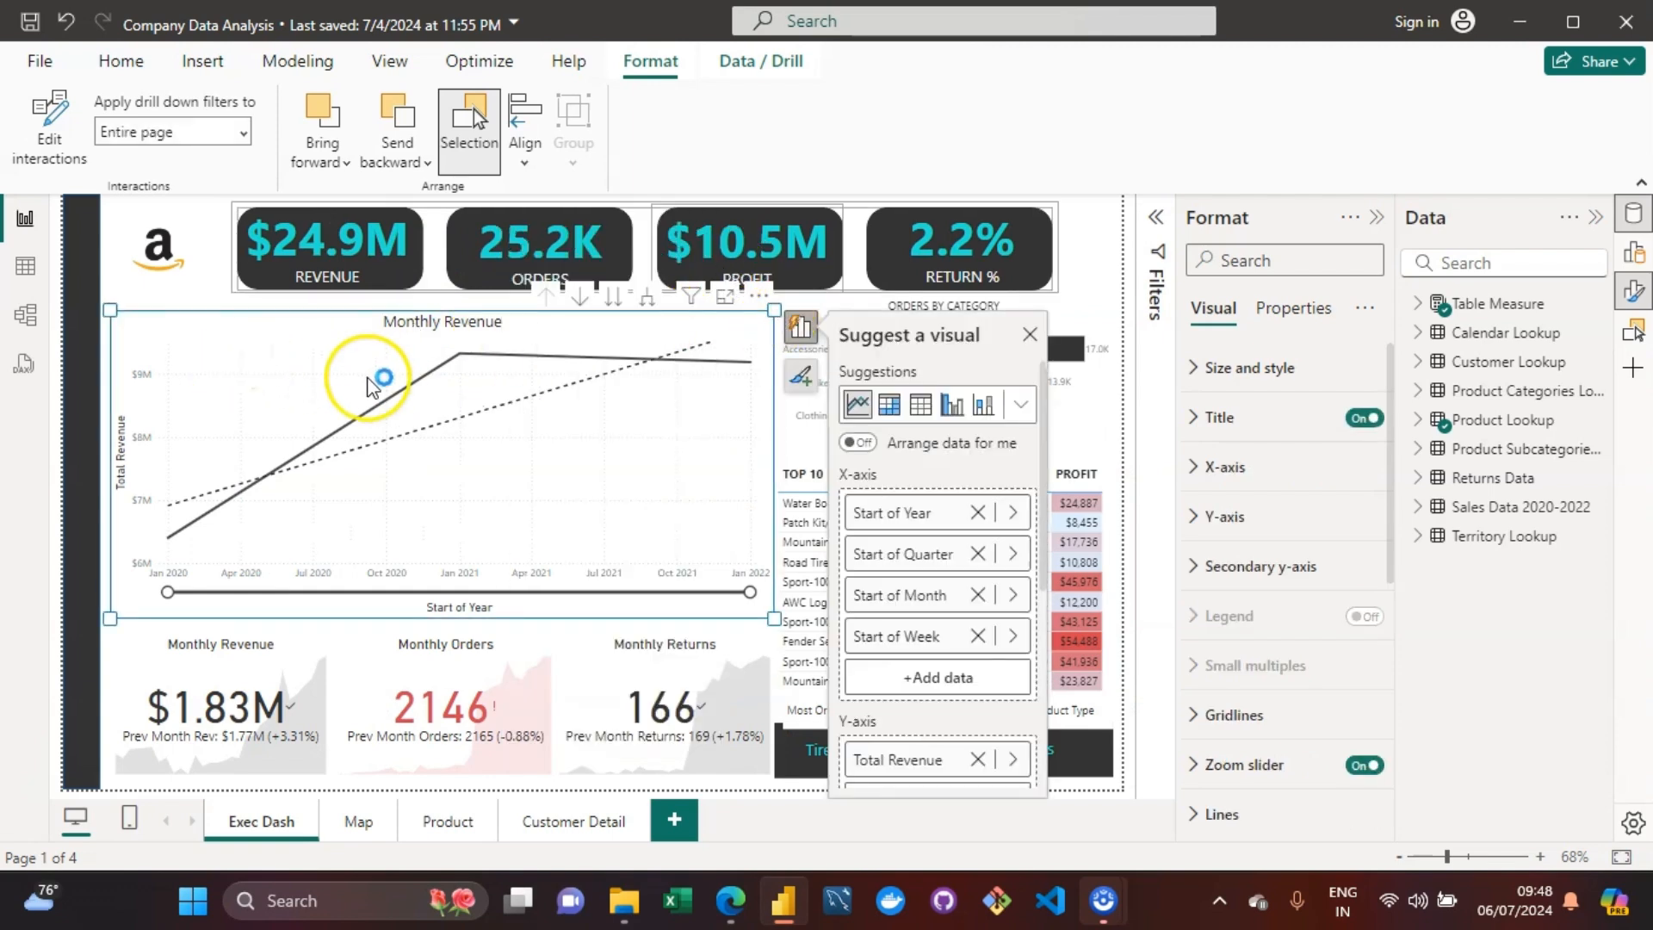
click(417, 332)
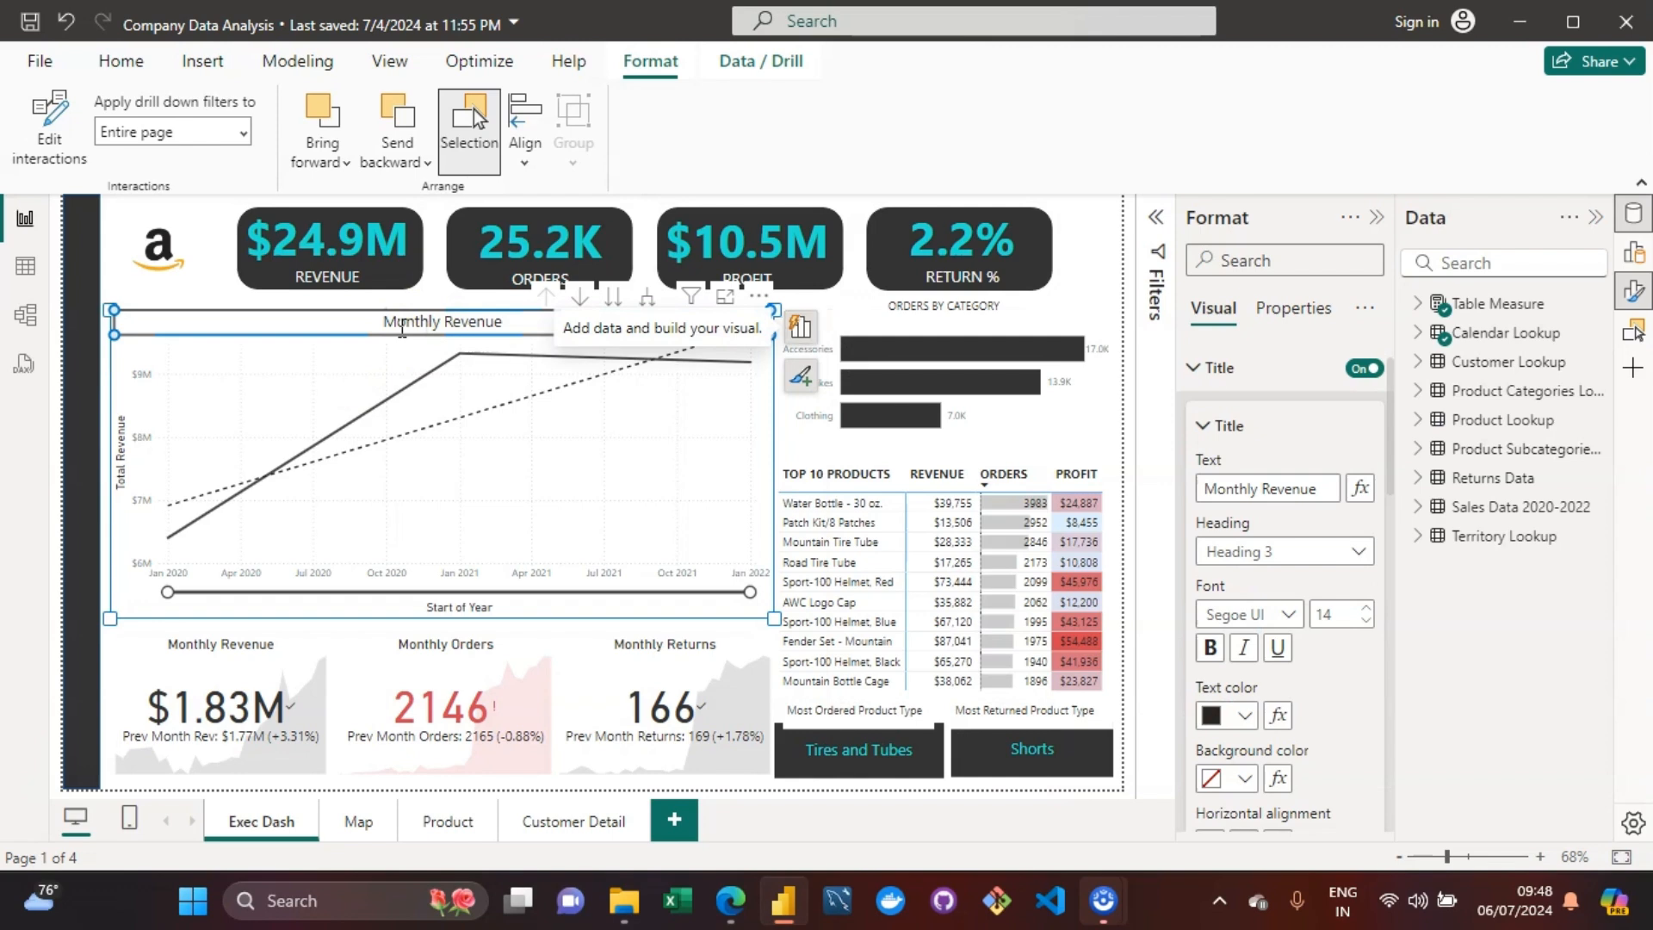
double_click(491, 326)
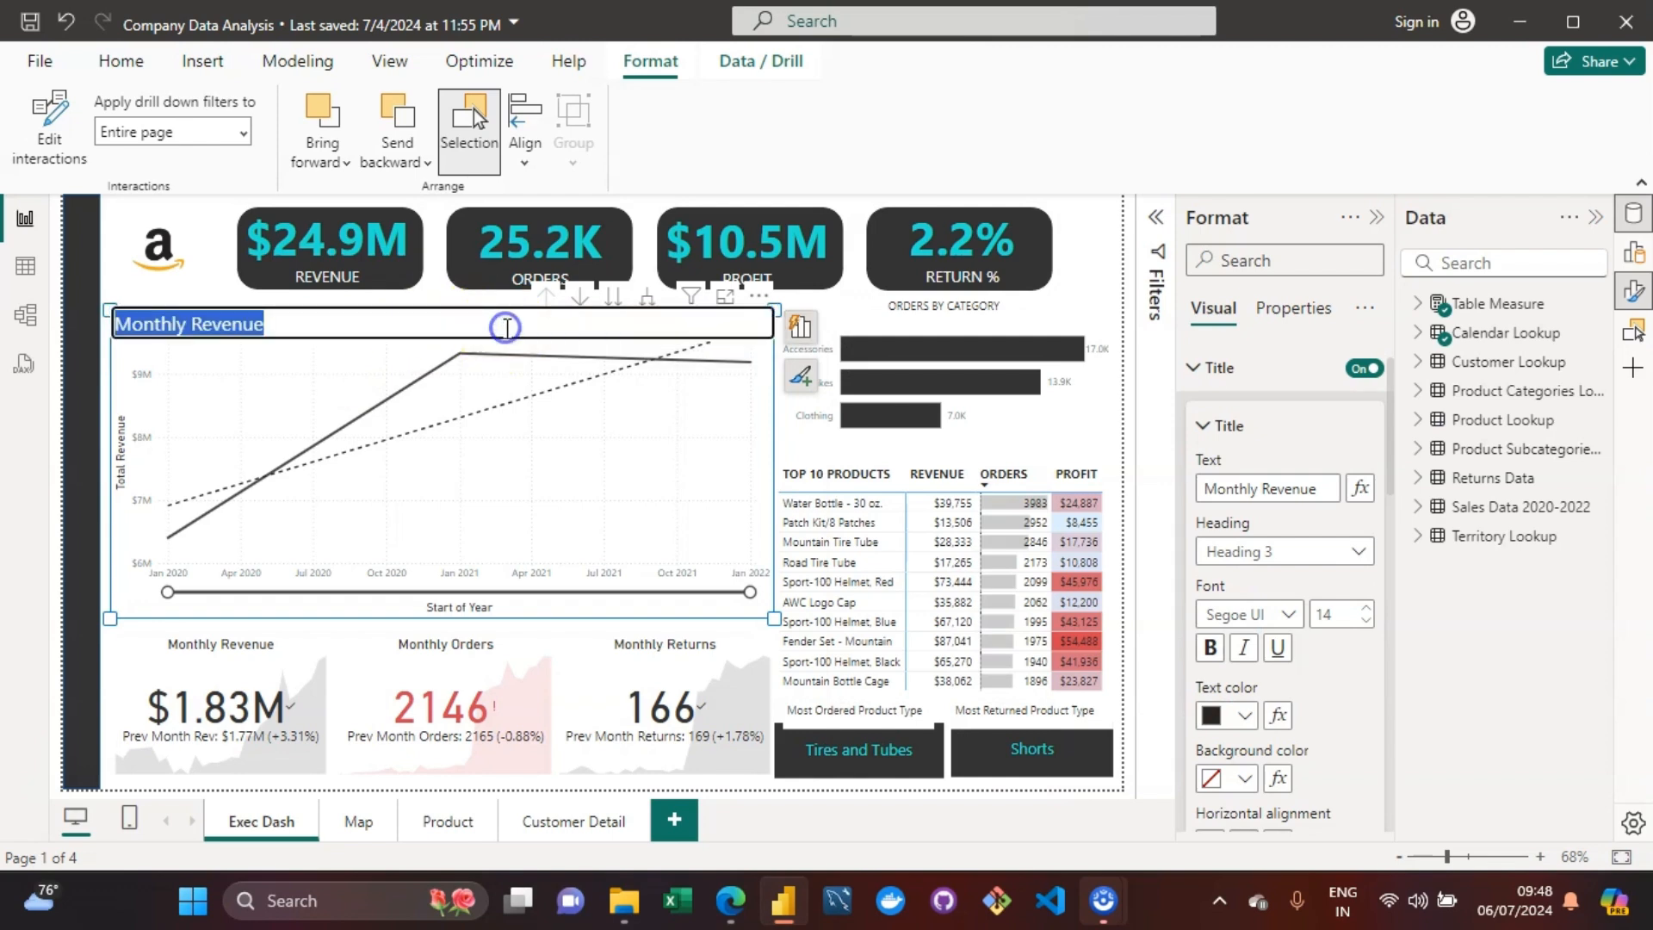
text(R)
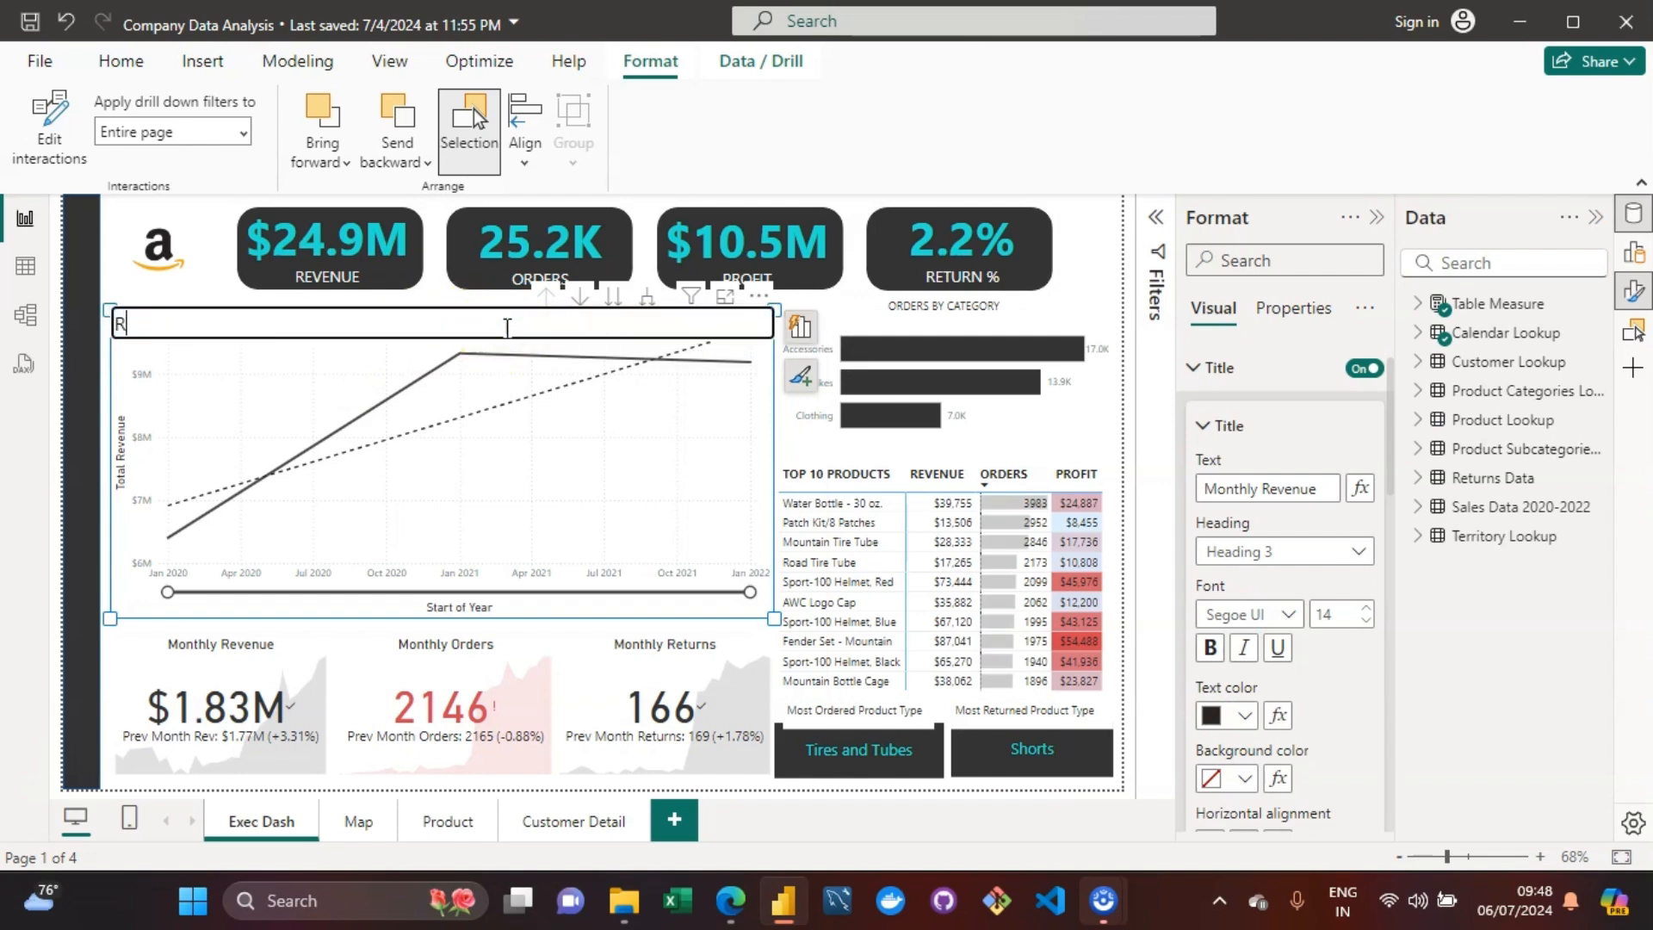
text(EVE)
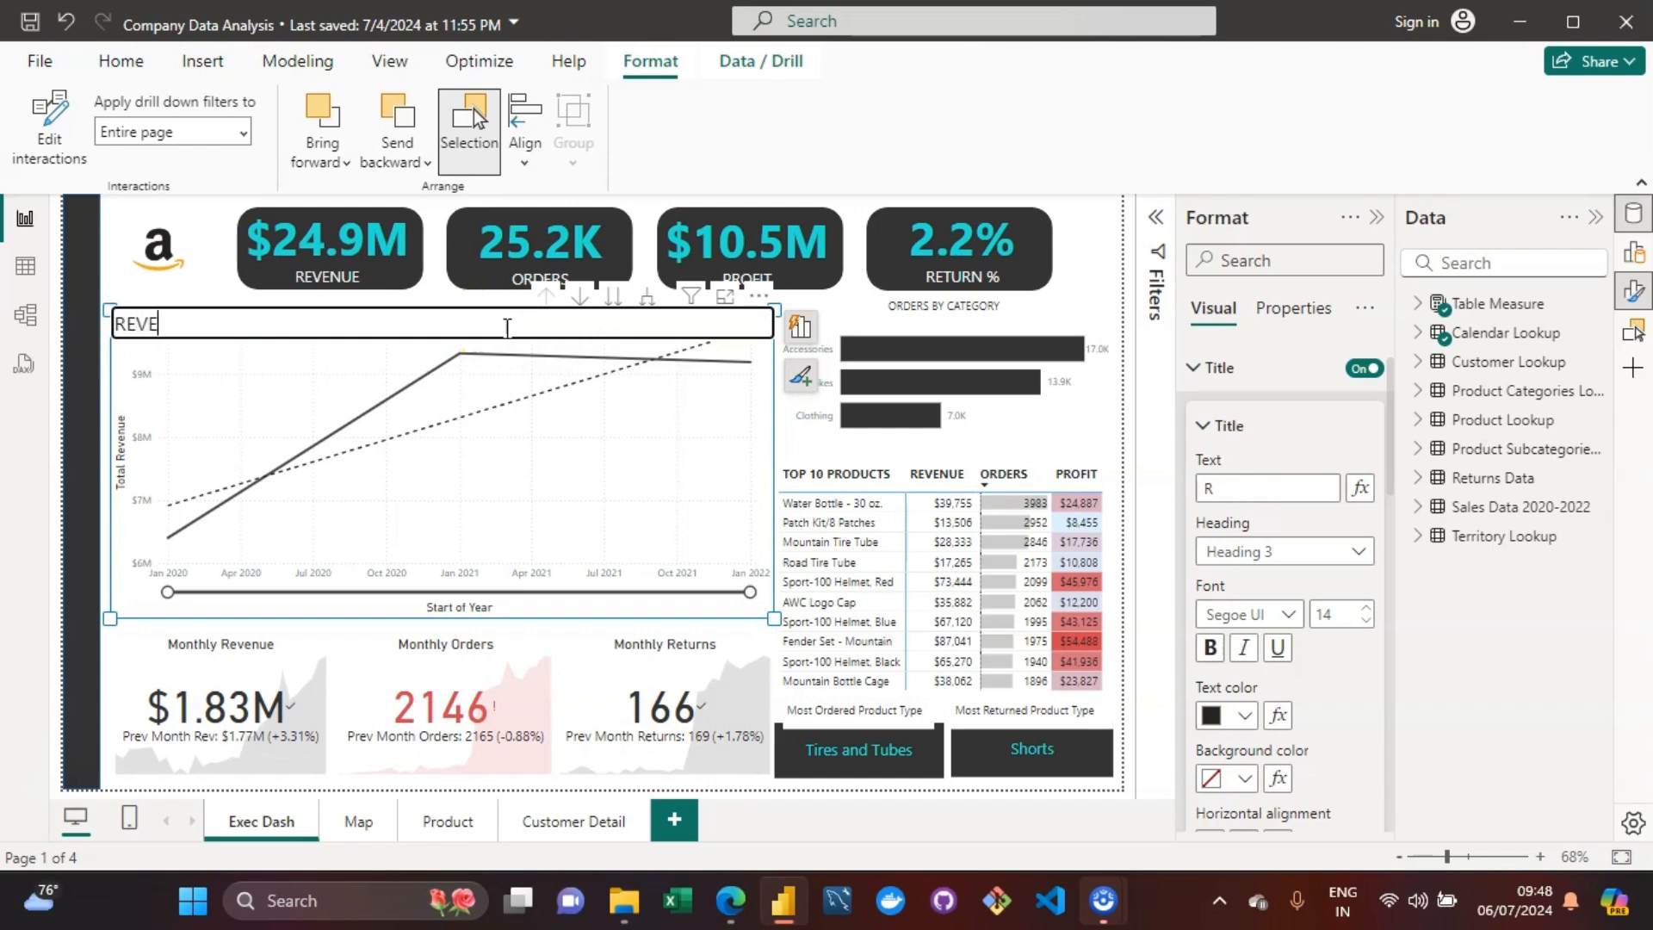
text(NUE TRENDING)
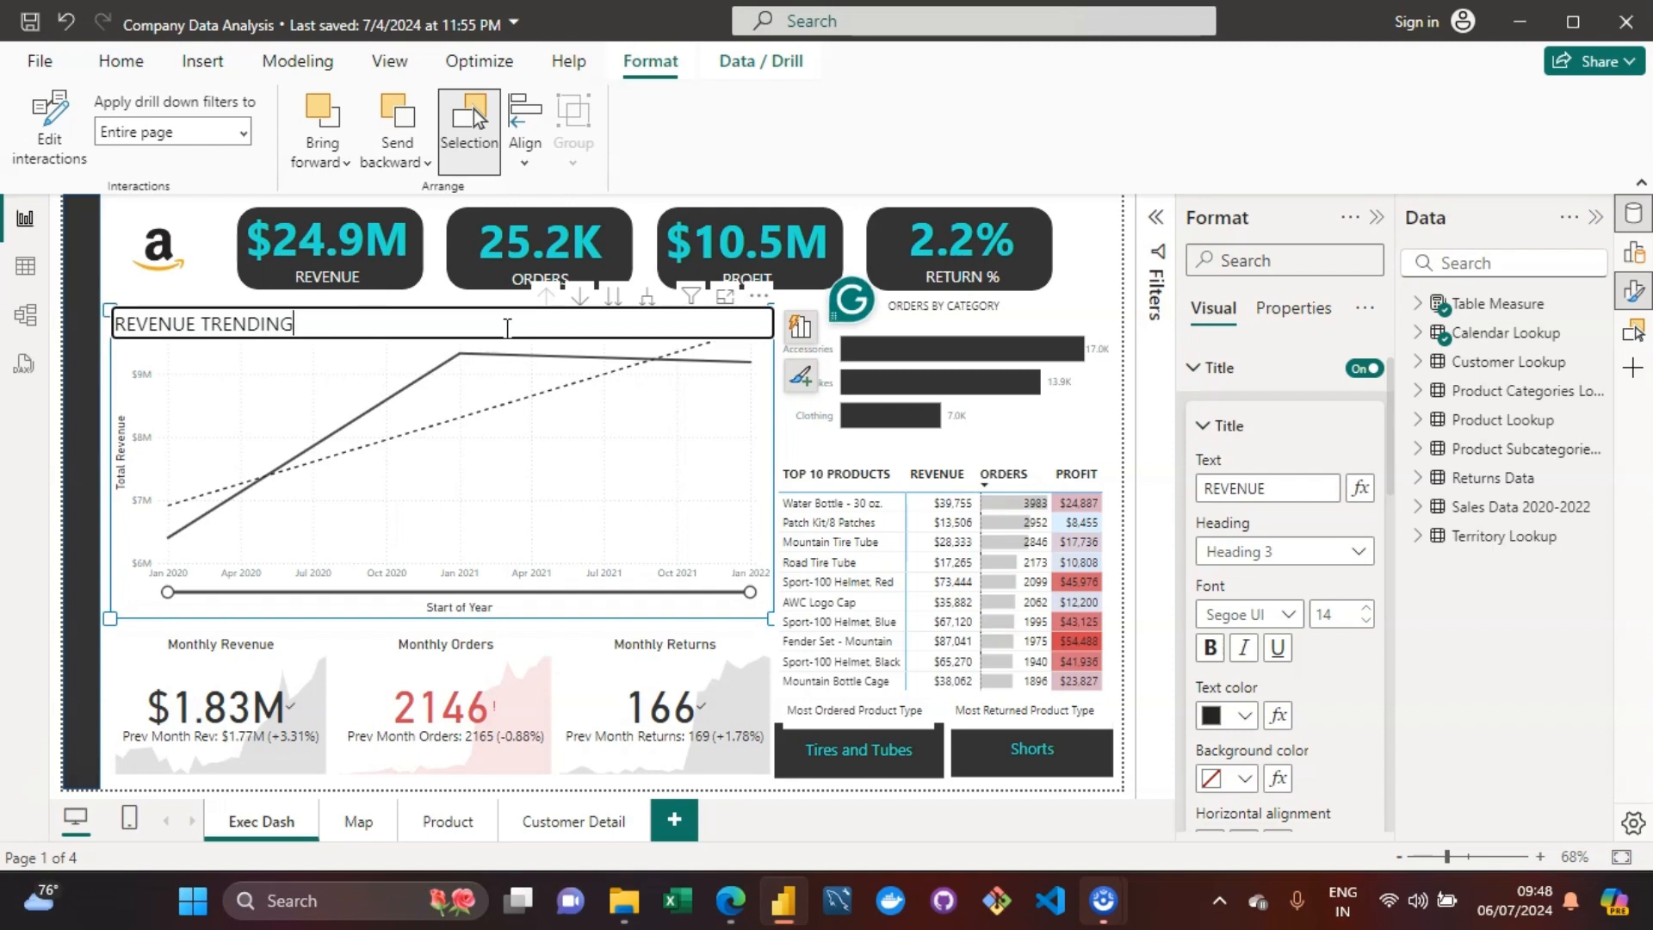
key(Return)
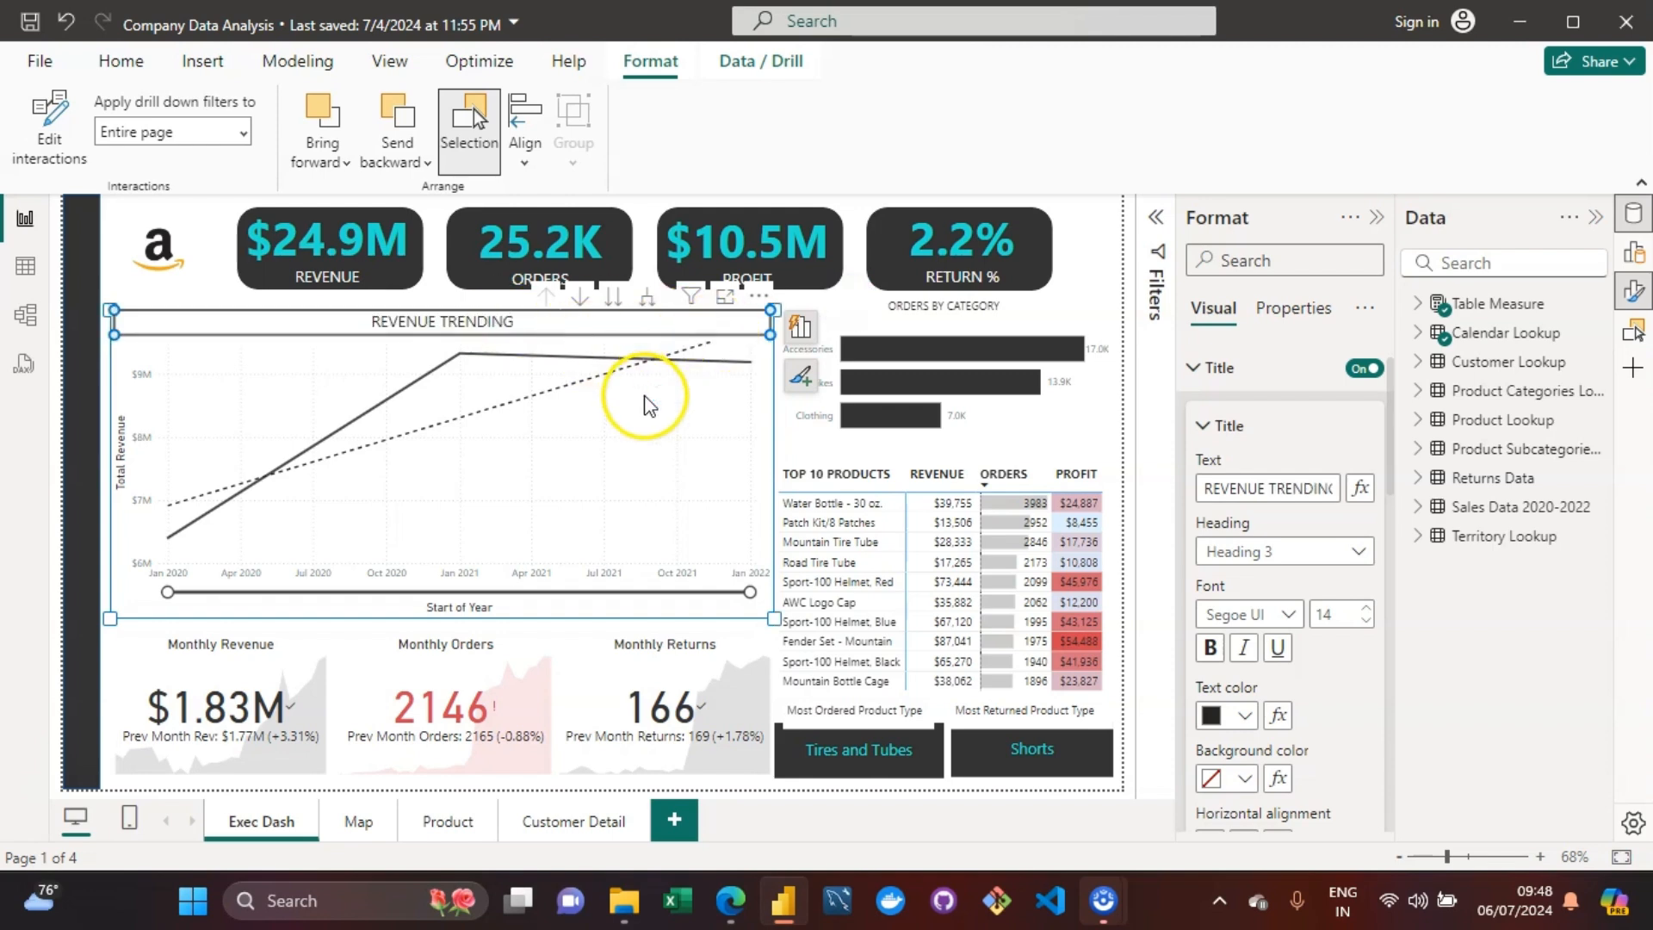
Step: Turn on the forecast for the REVENUE TRENDING chart and deselect the chart
click(801, 384)
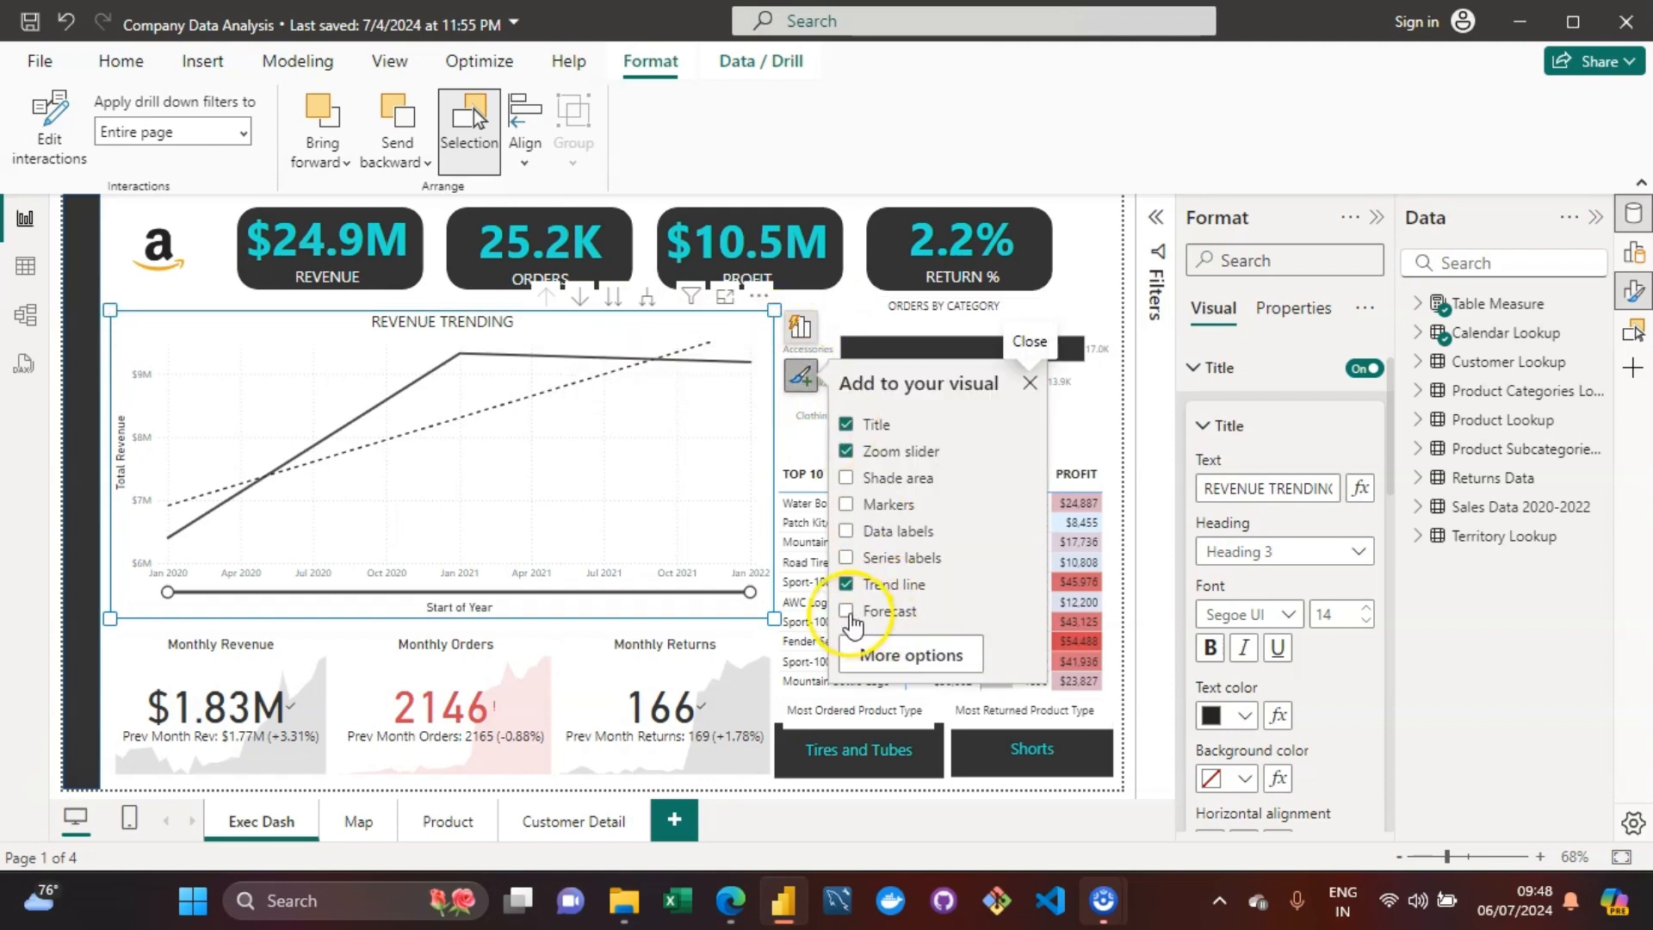
click(848, 611)
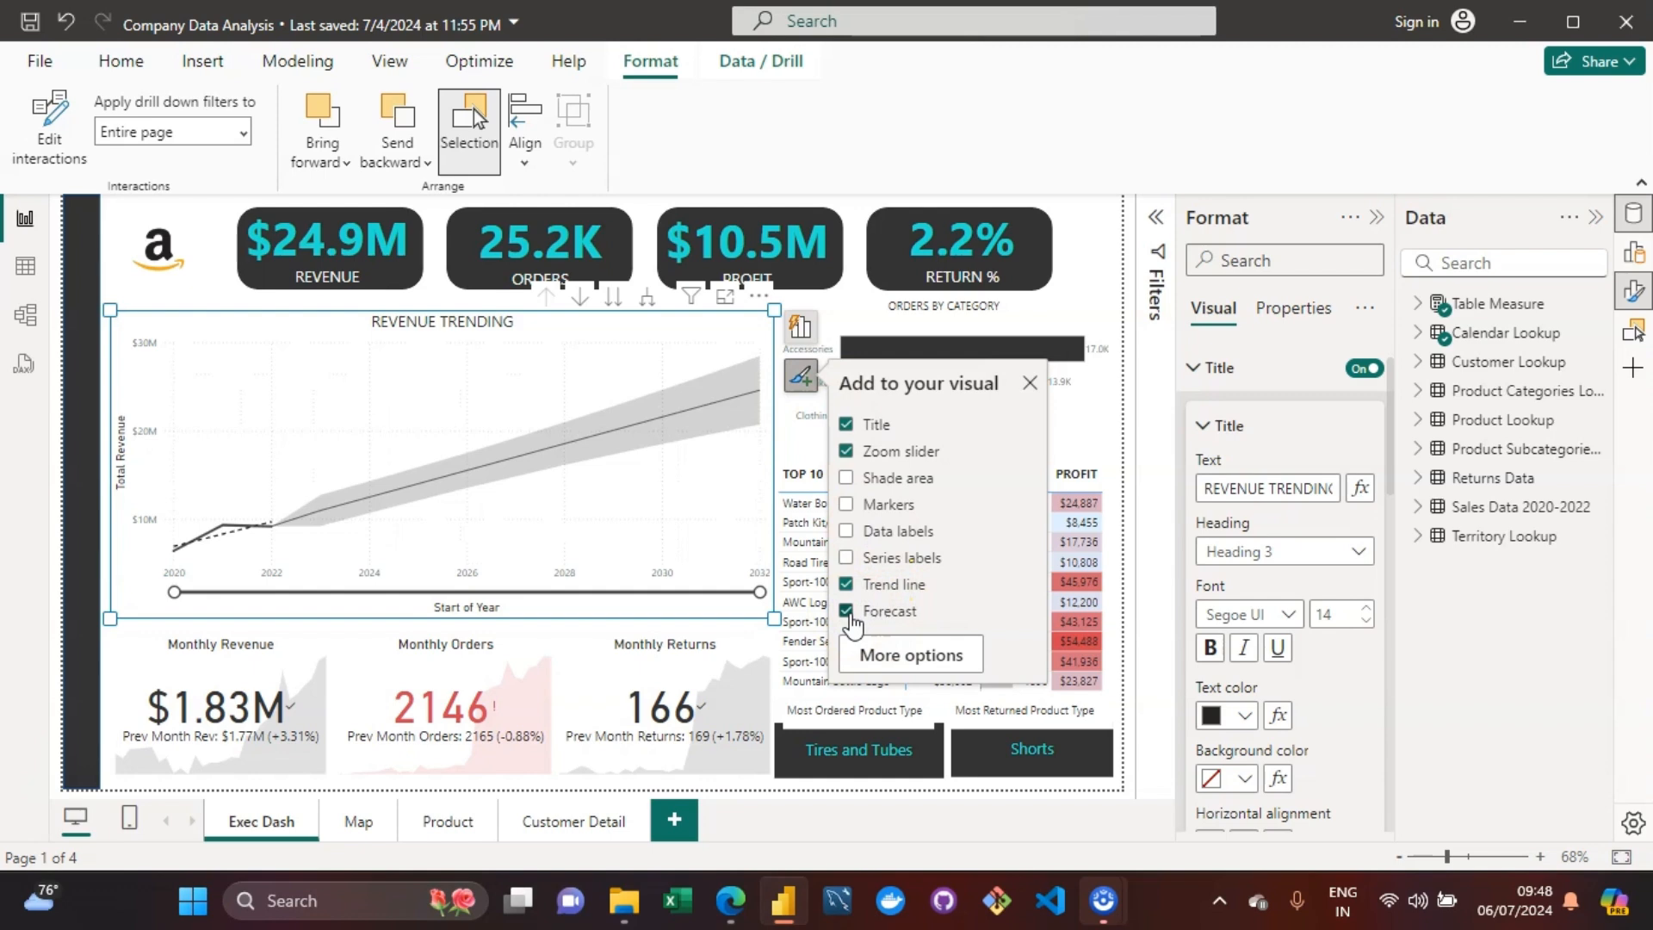
click(287, 325)
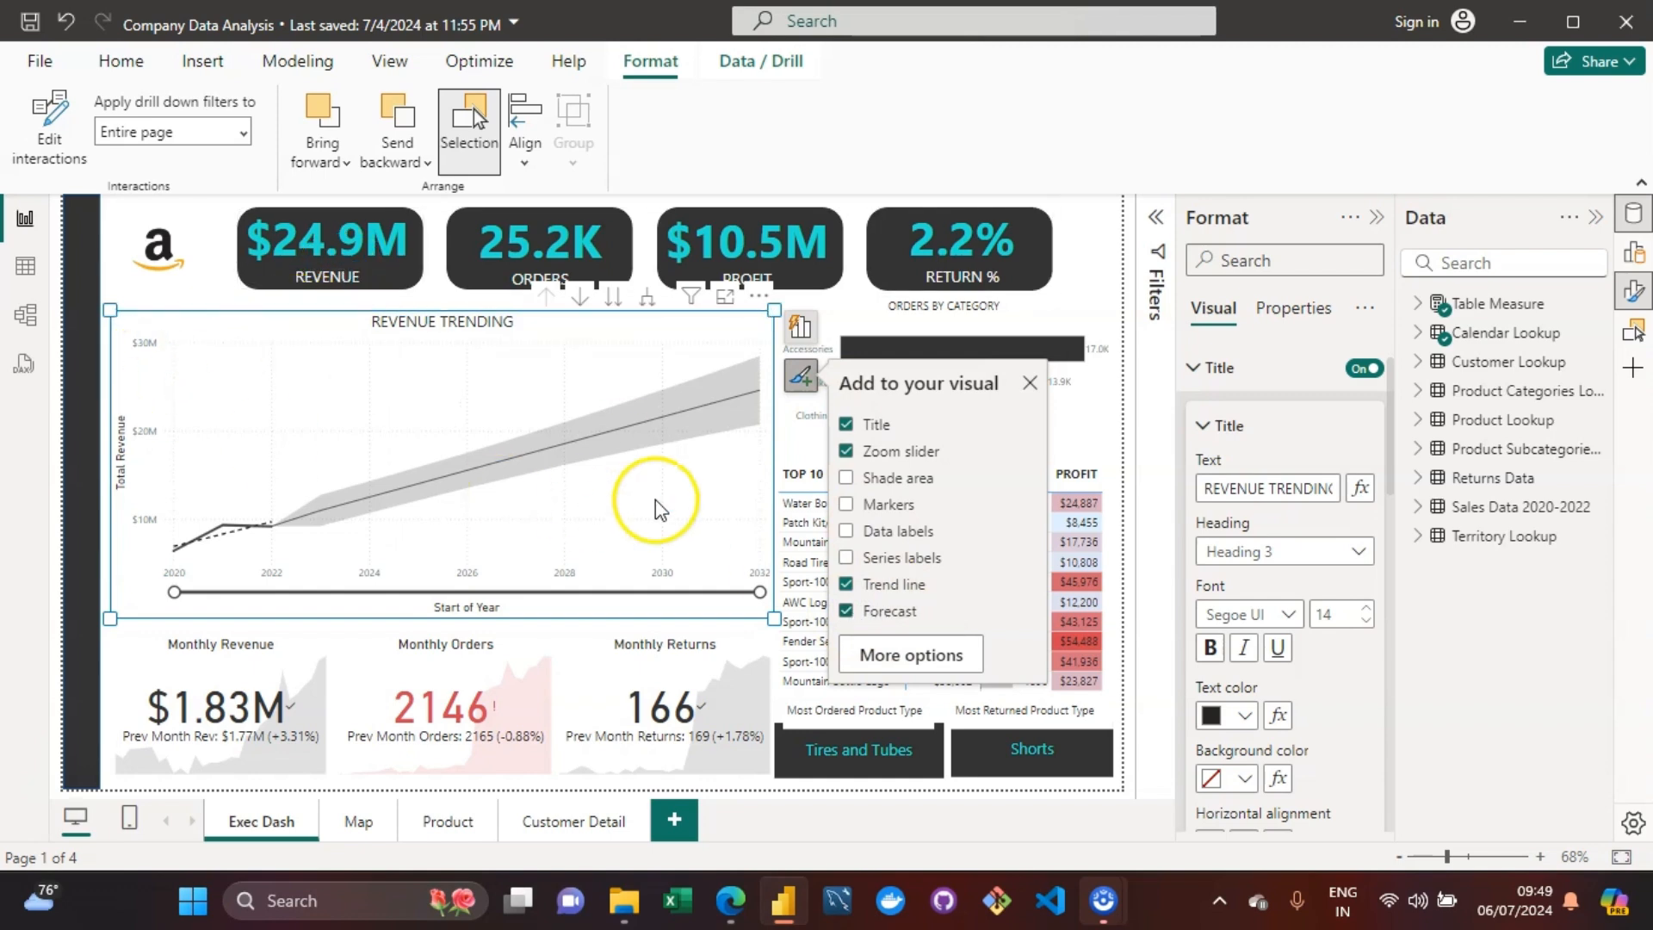
click(1109, 267)
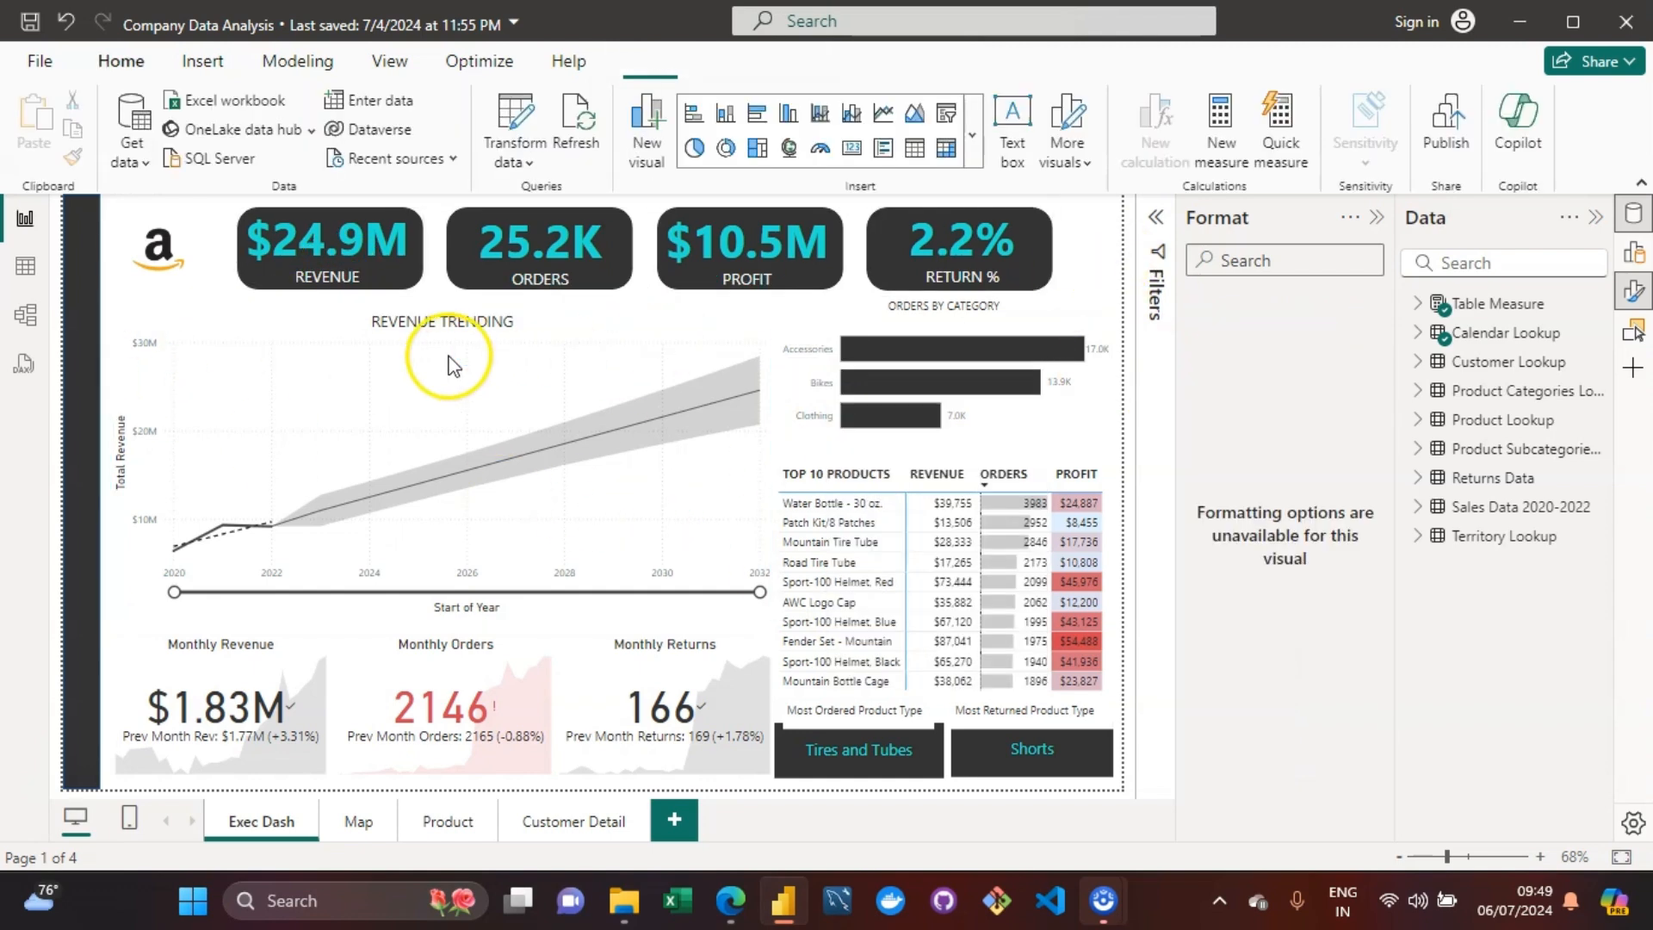
Step: Expand the REVENUE TRENDING chart one level down to Start of Quarter
click(278, 320)
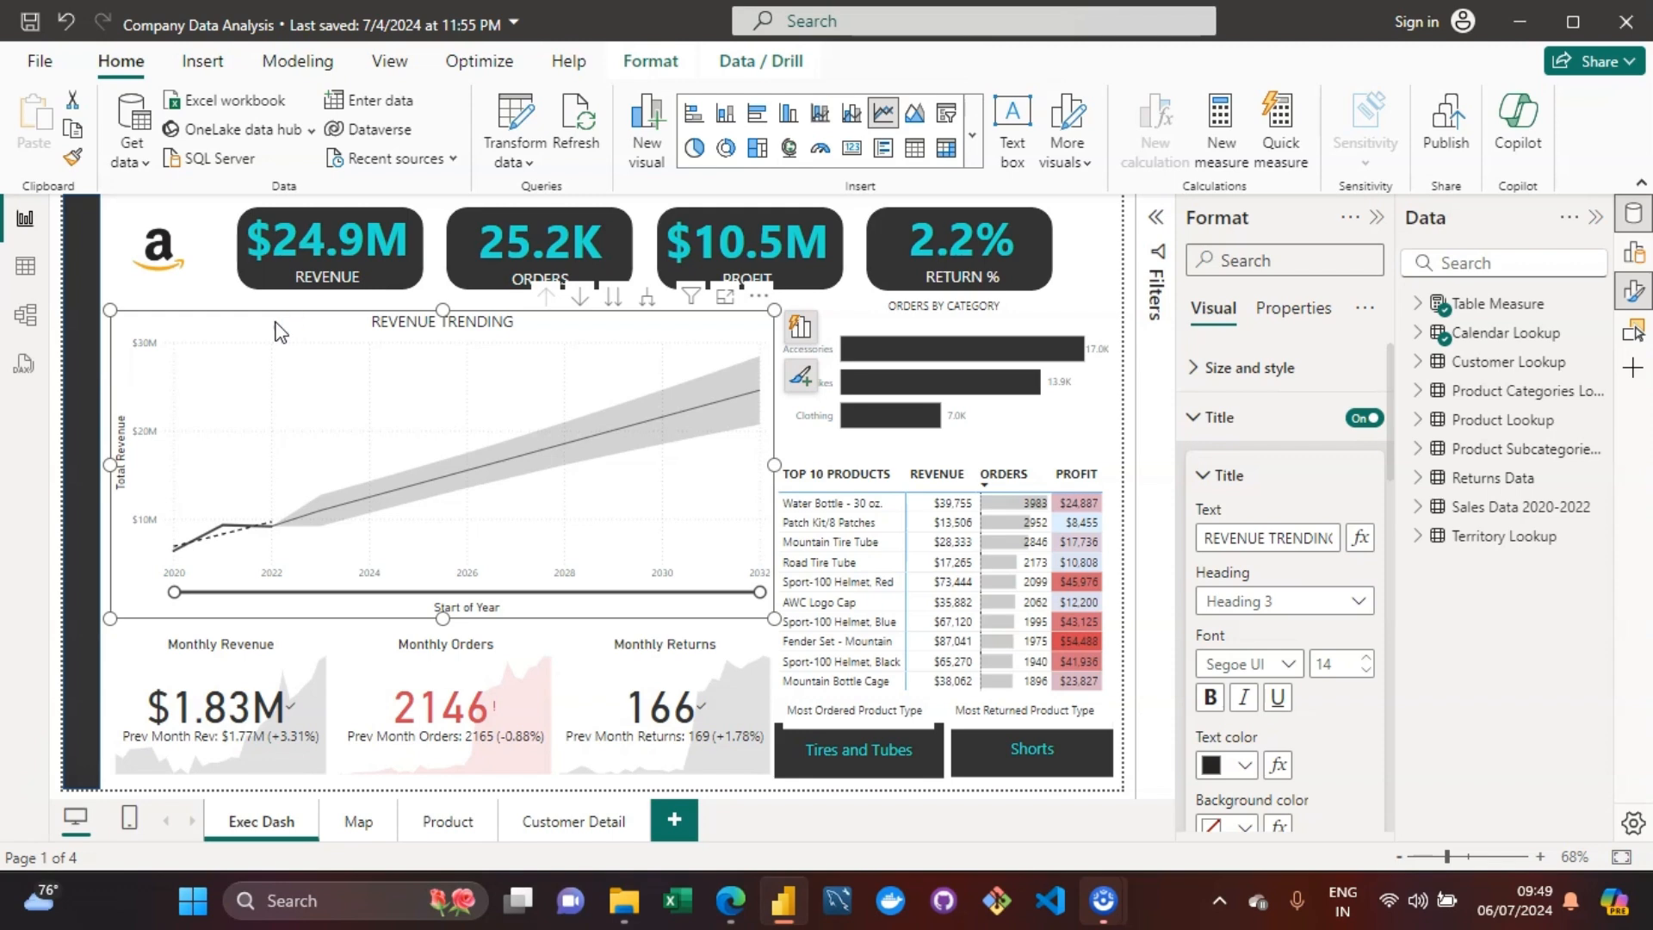
click(651, 304)
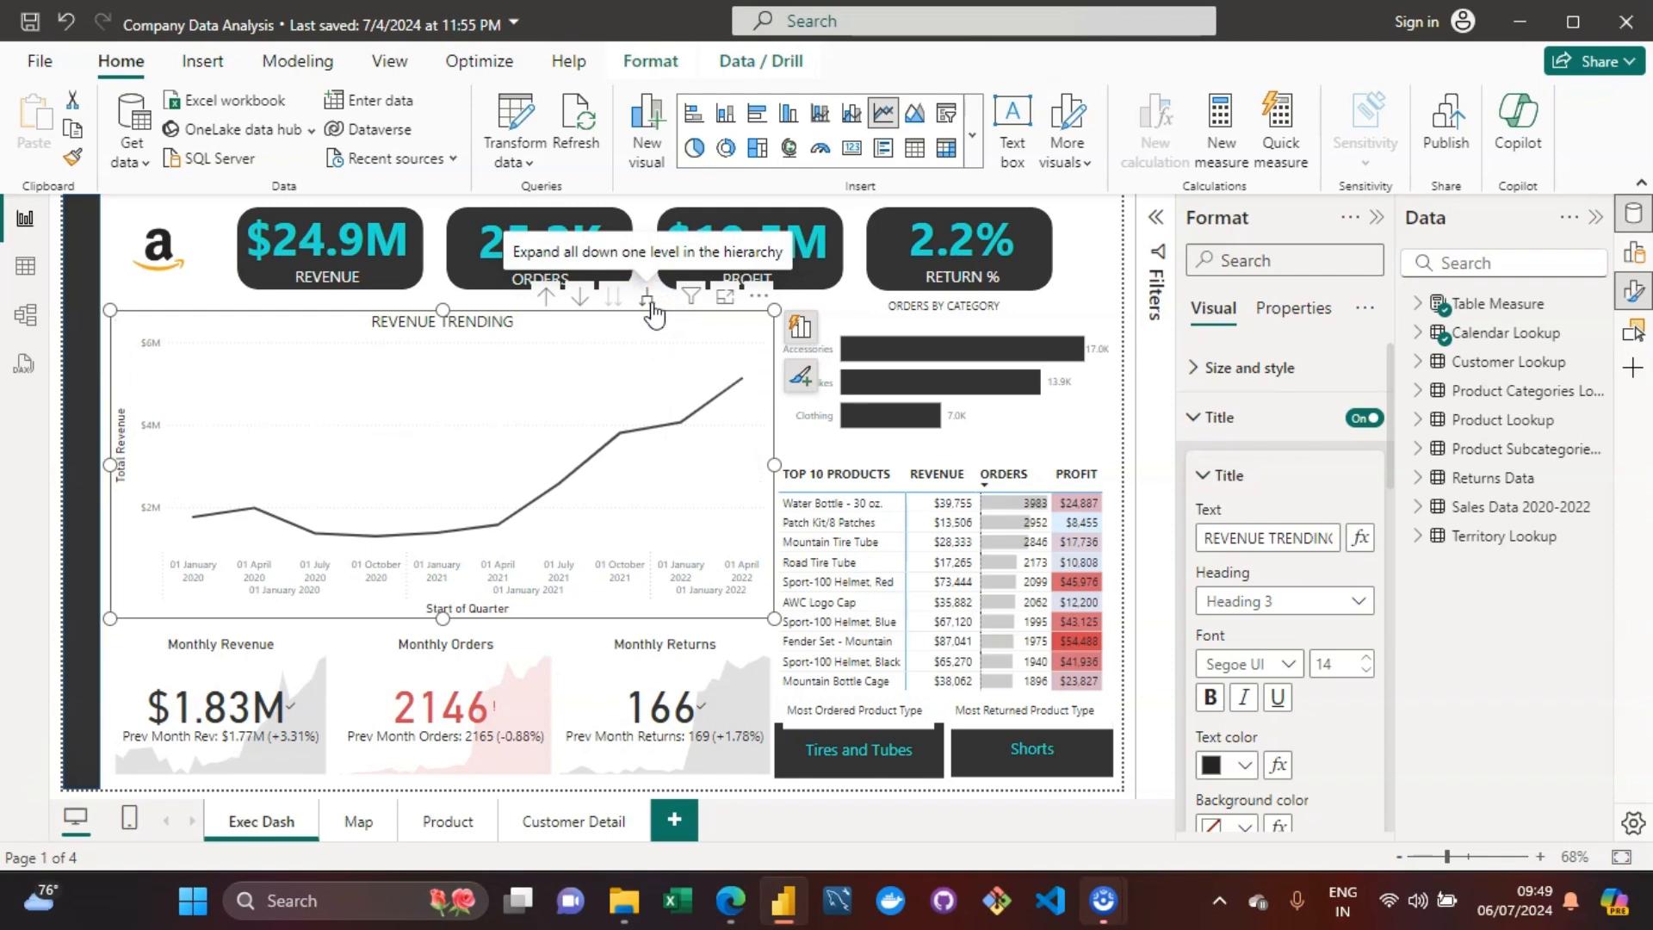
Step: Drill the REVENUE TRENDING chart up to Start of Year, then with drill-down turned on advance it to the Start of Month level
click(549, 302)
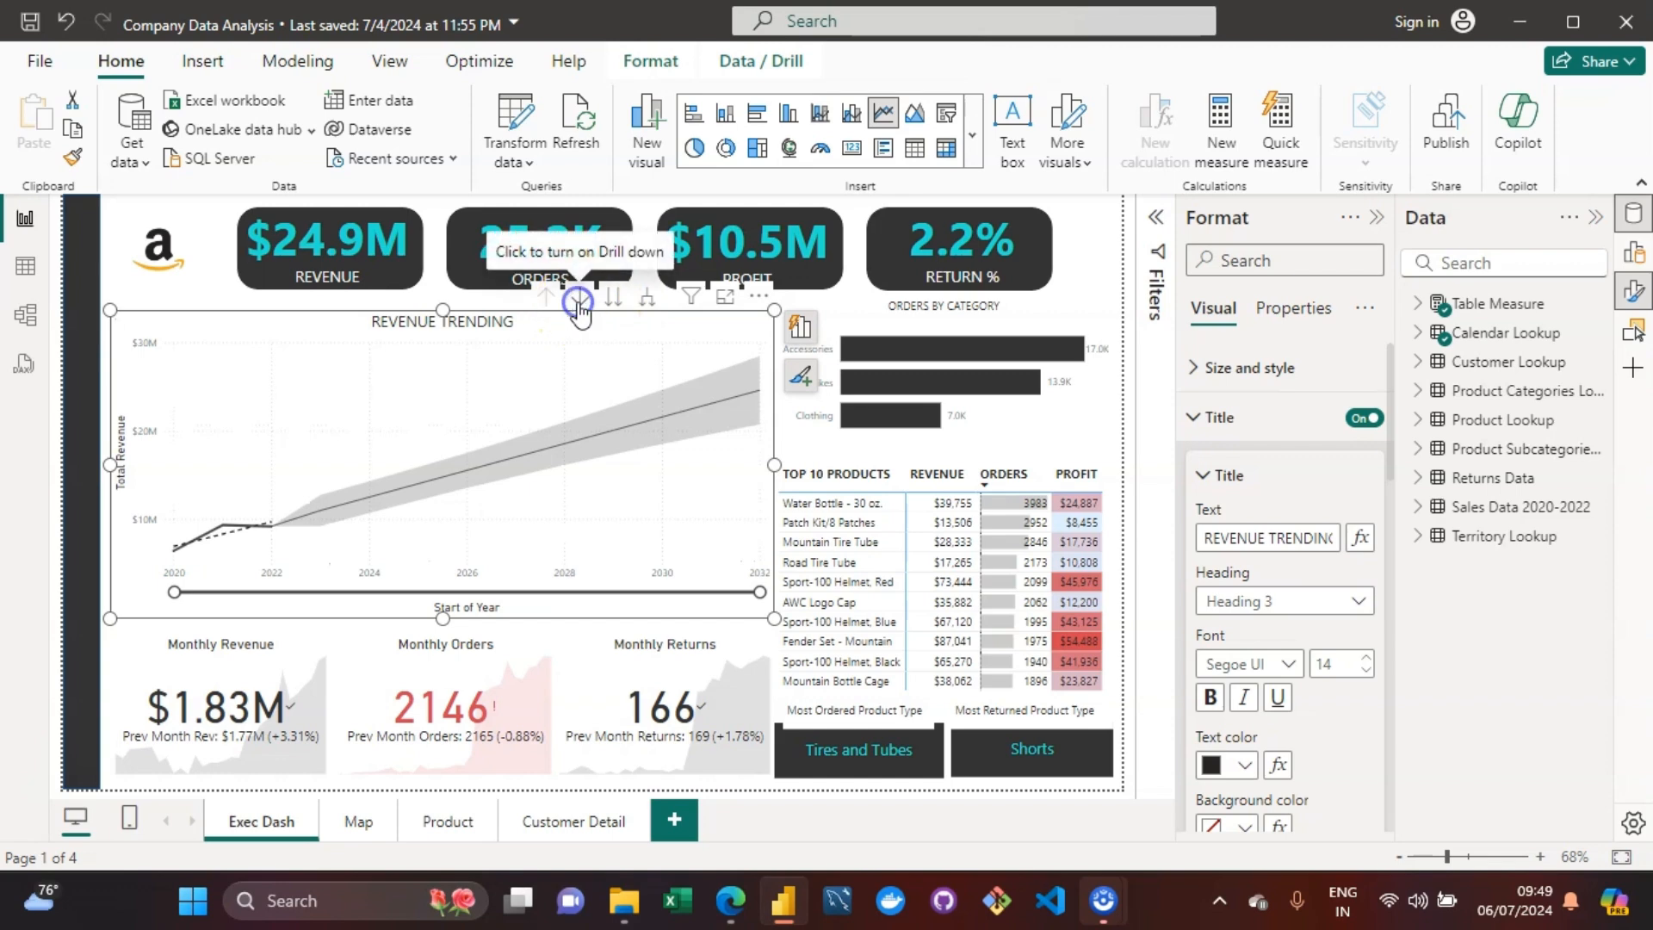
click(578, 303)
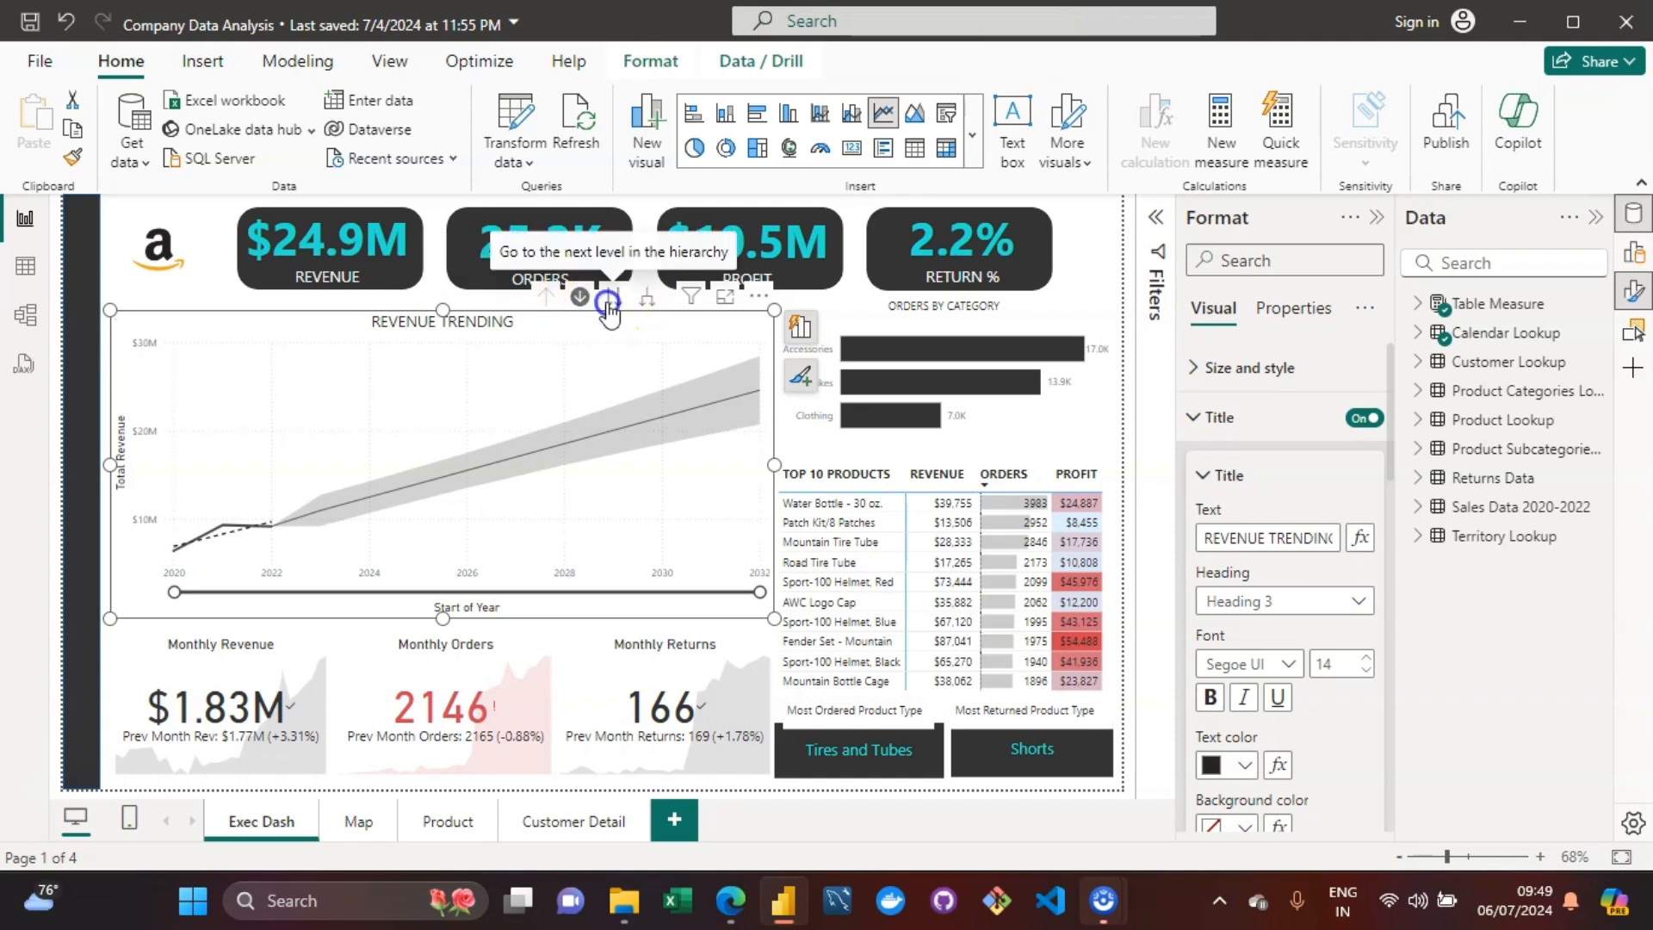
click(610, 304)
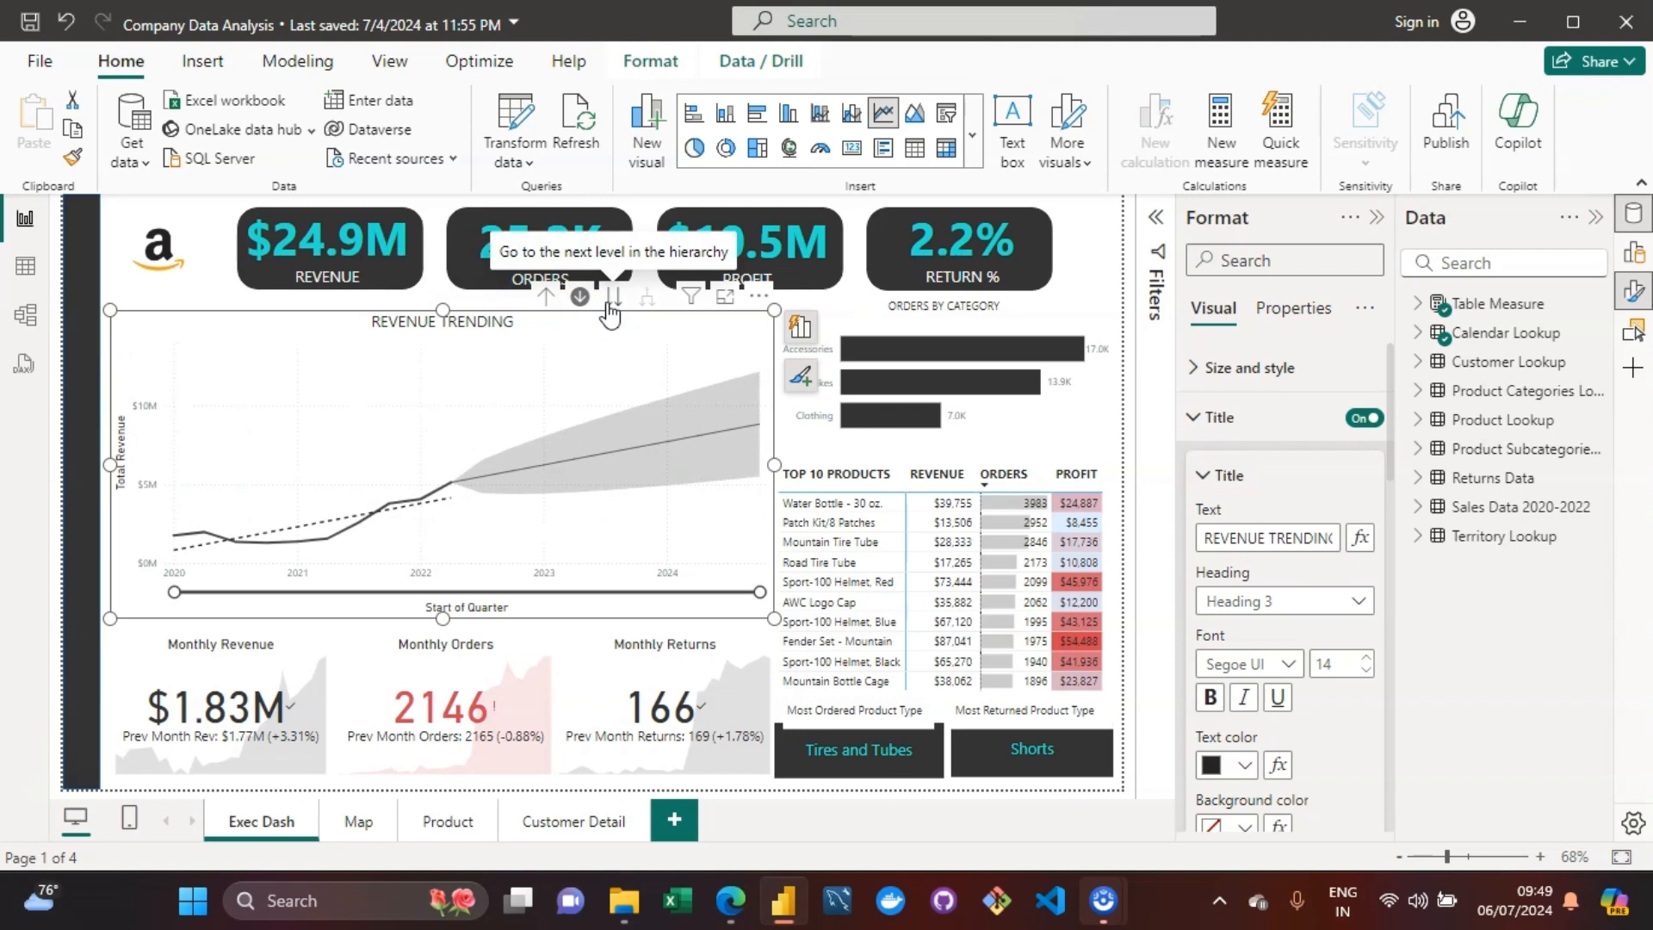
click(610, 309)
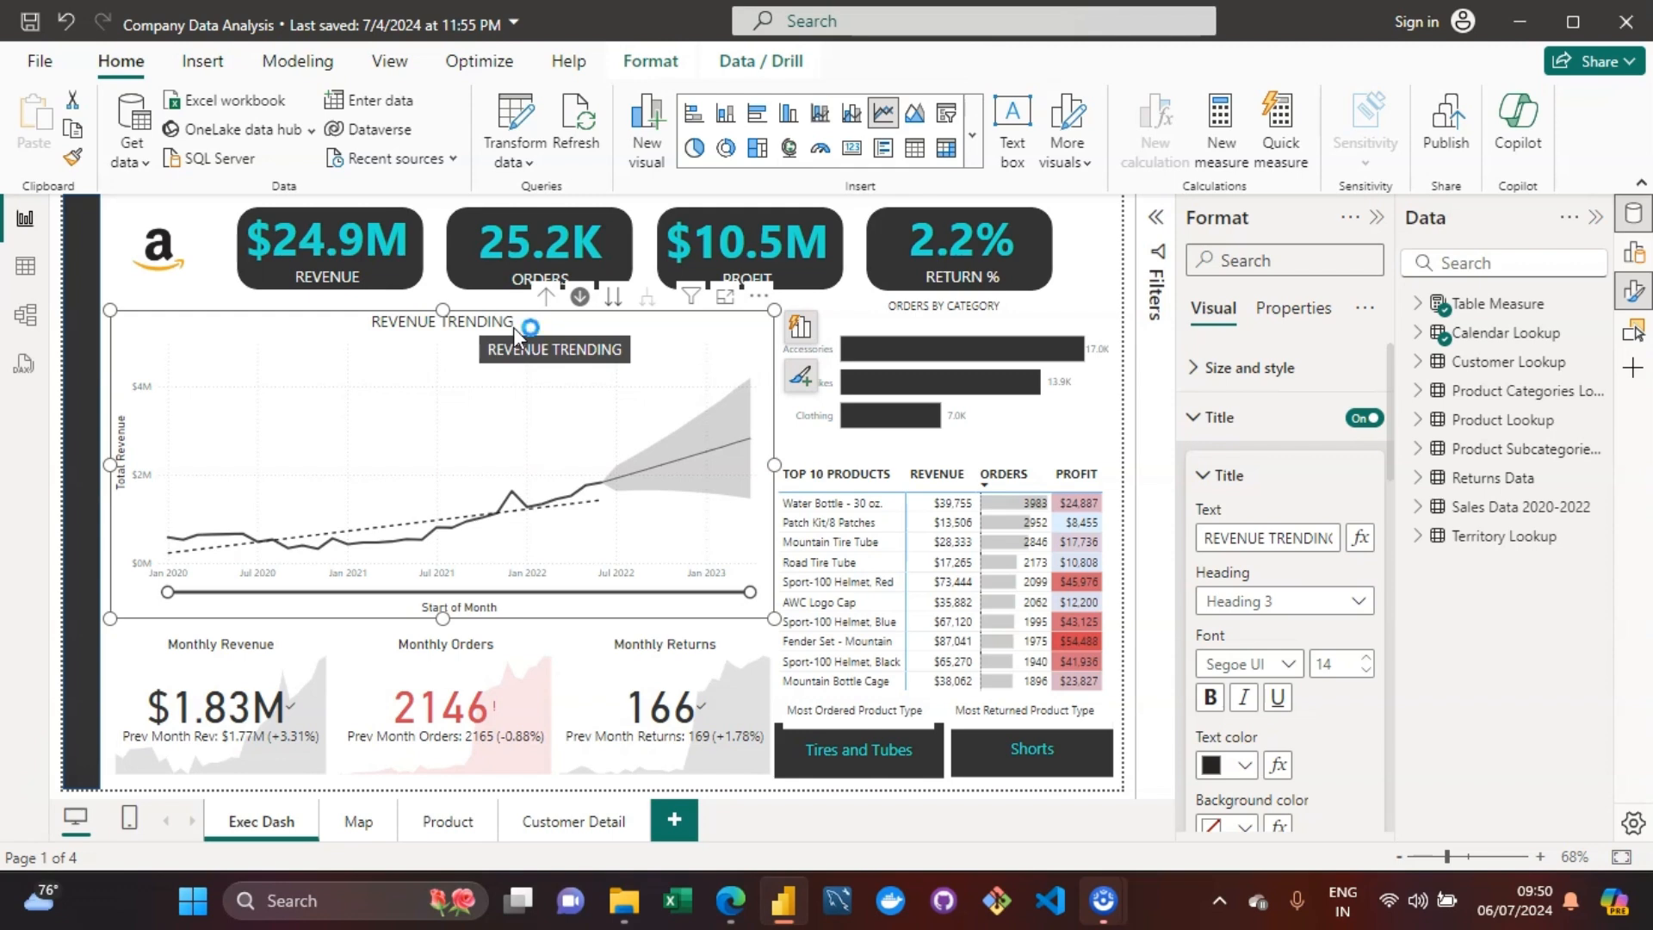
Step: On the Product page, remove the Date Hierarchy from the MONTHLY PROFIT chart's x-axis
click(441, 818)
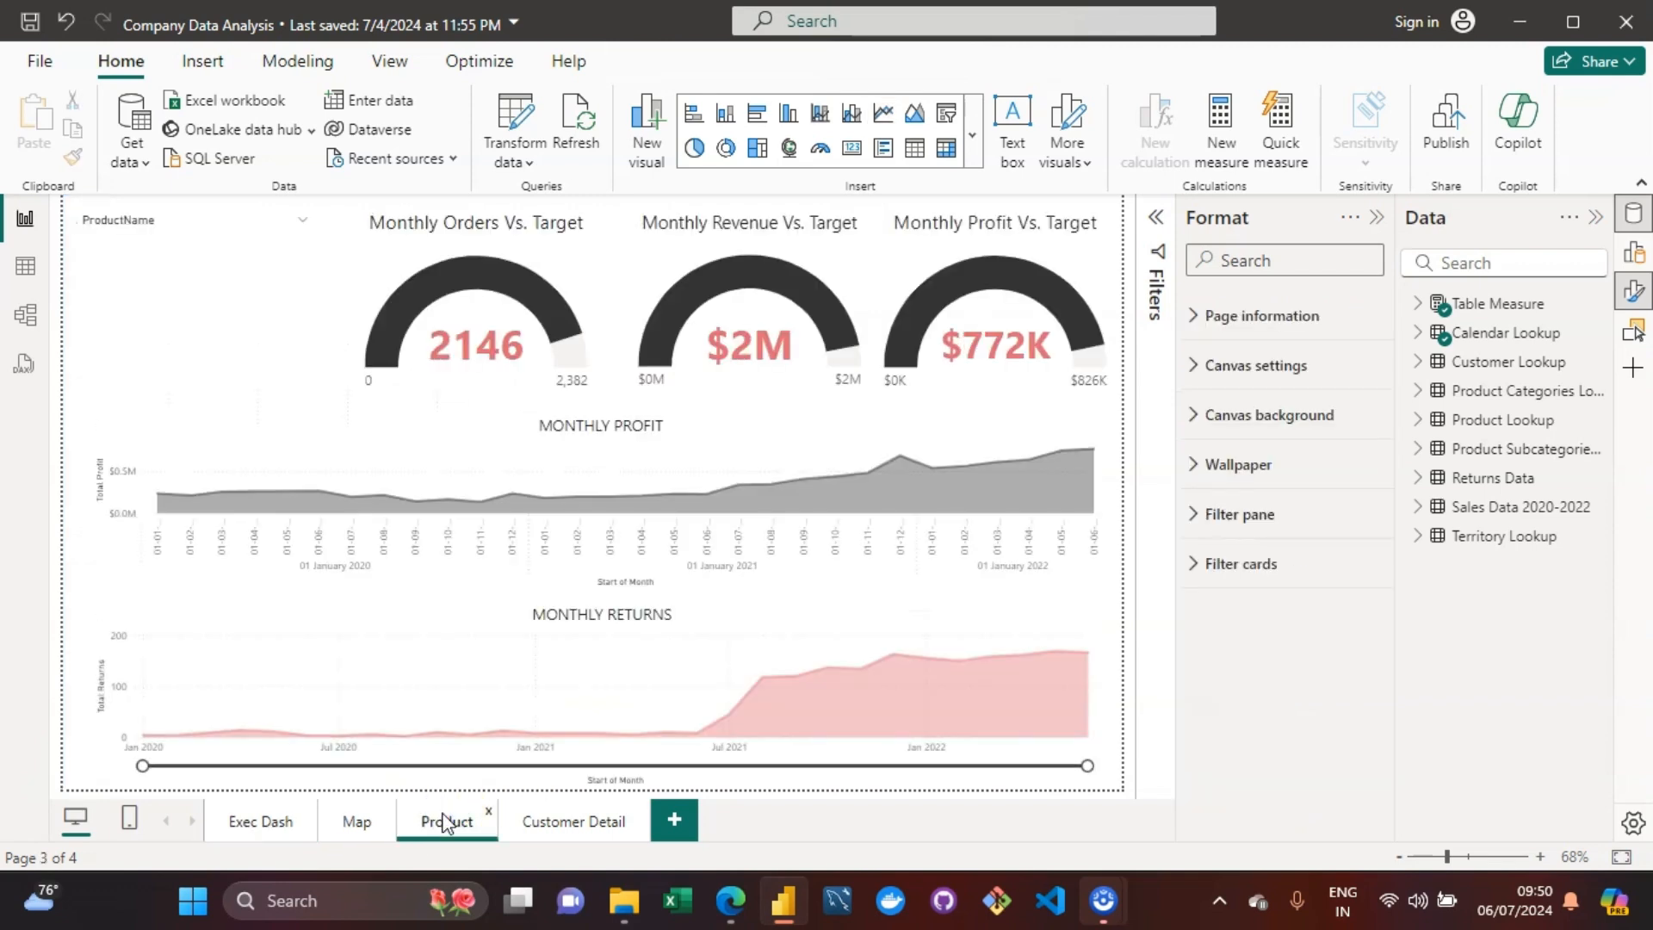
click(351, 436)
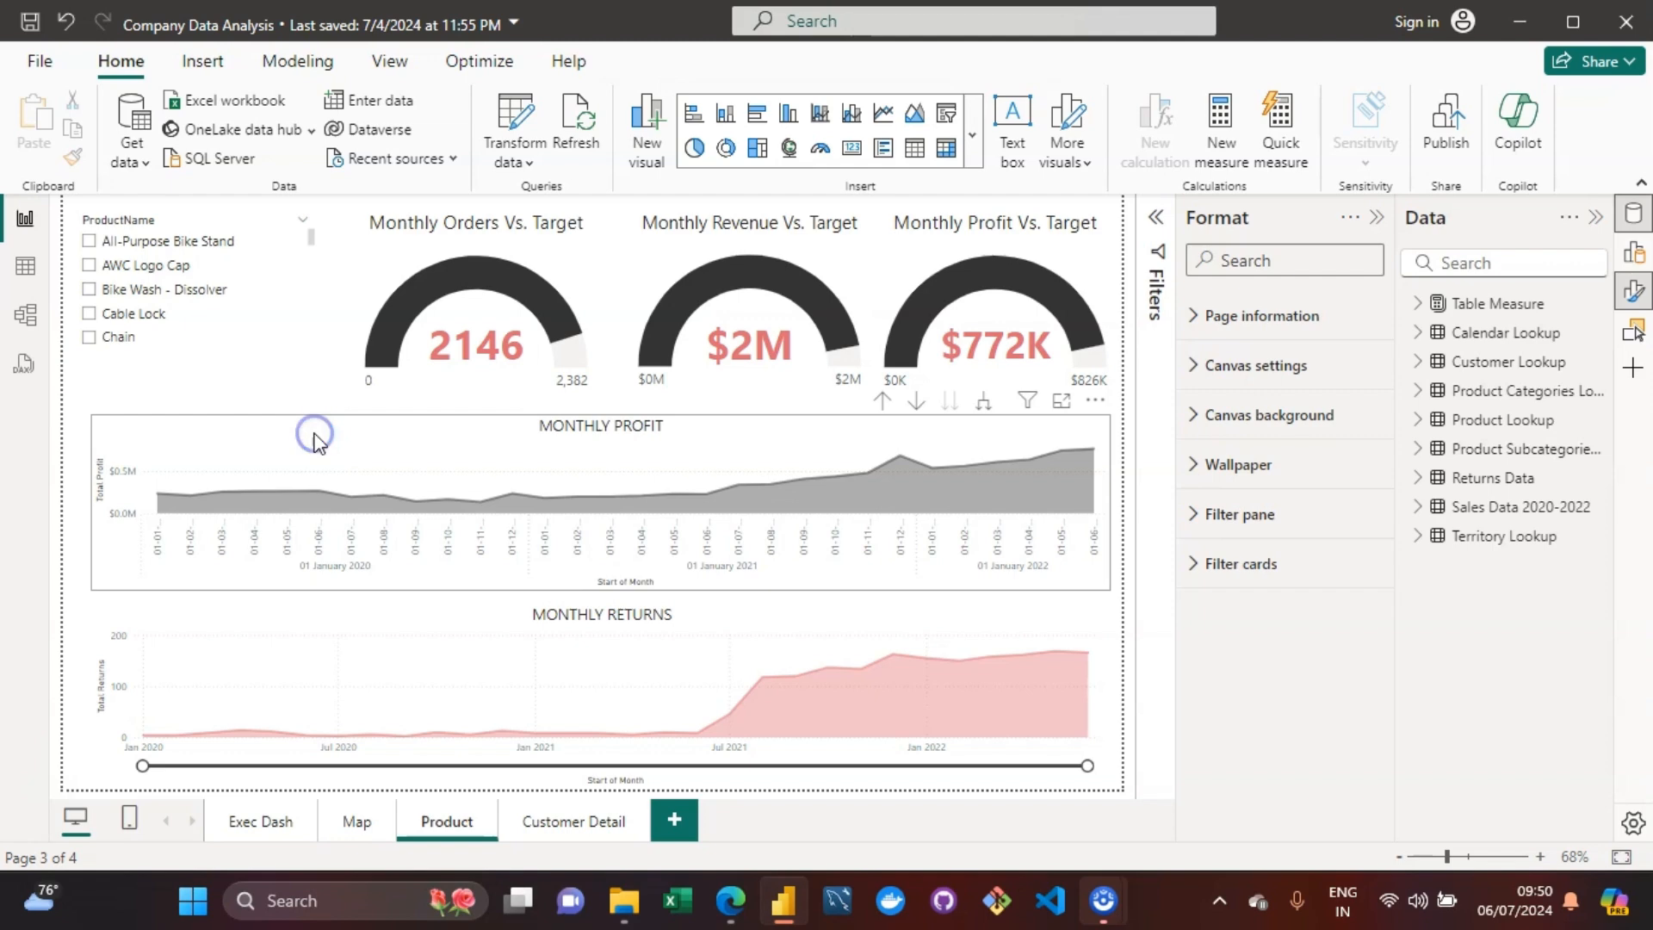
click(113, 443)
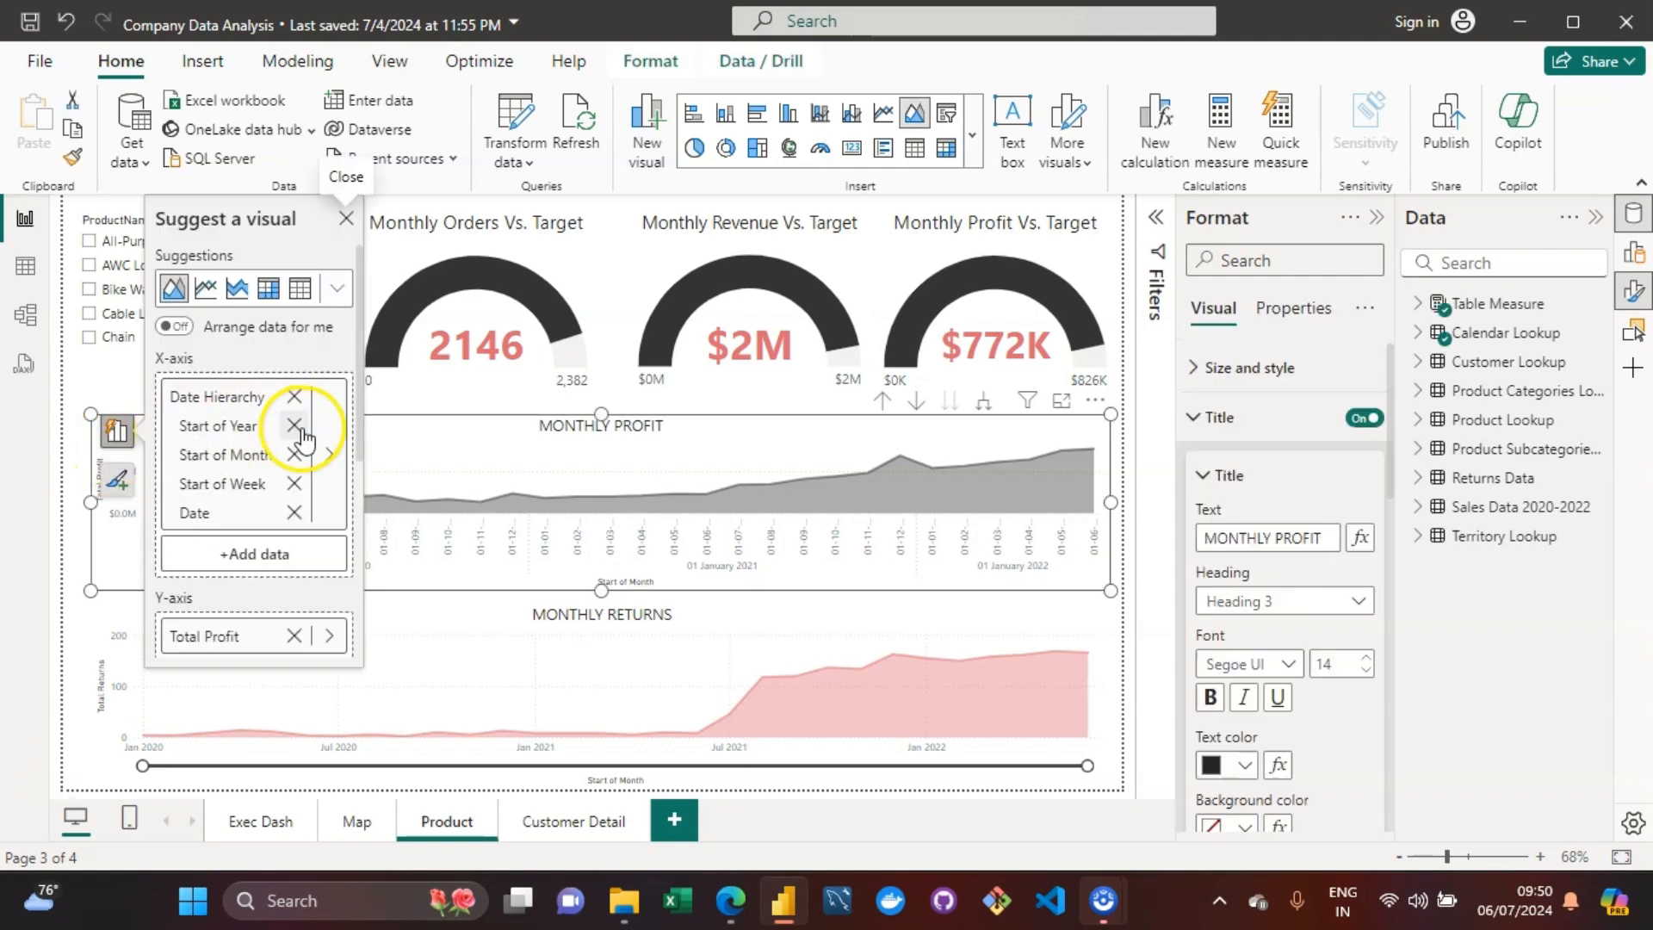
click(294, 397)
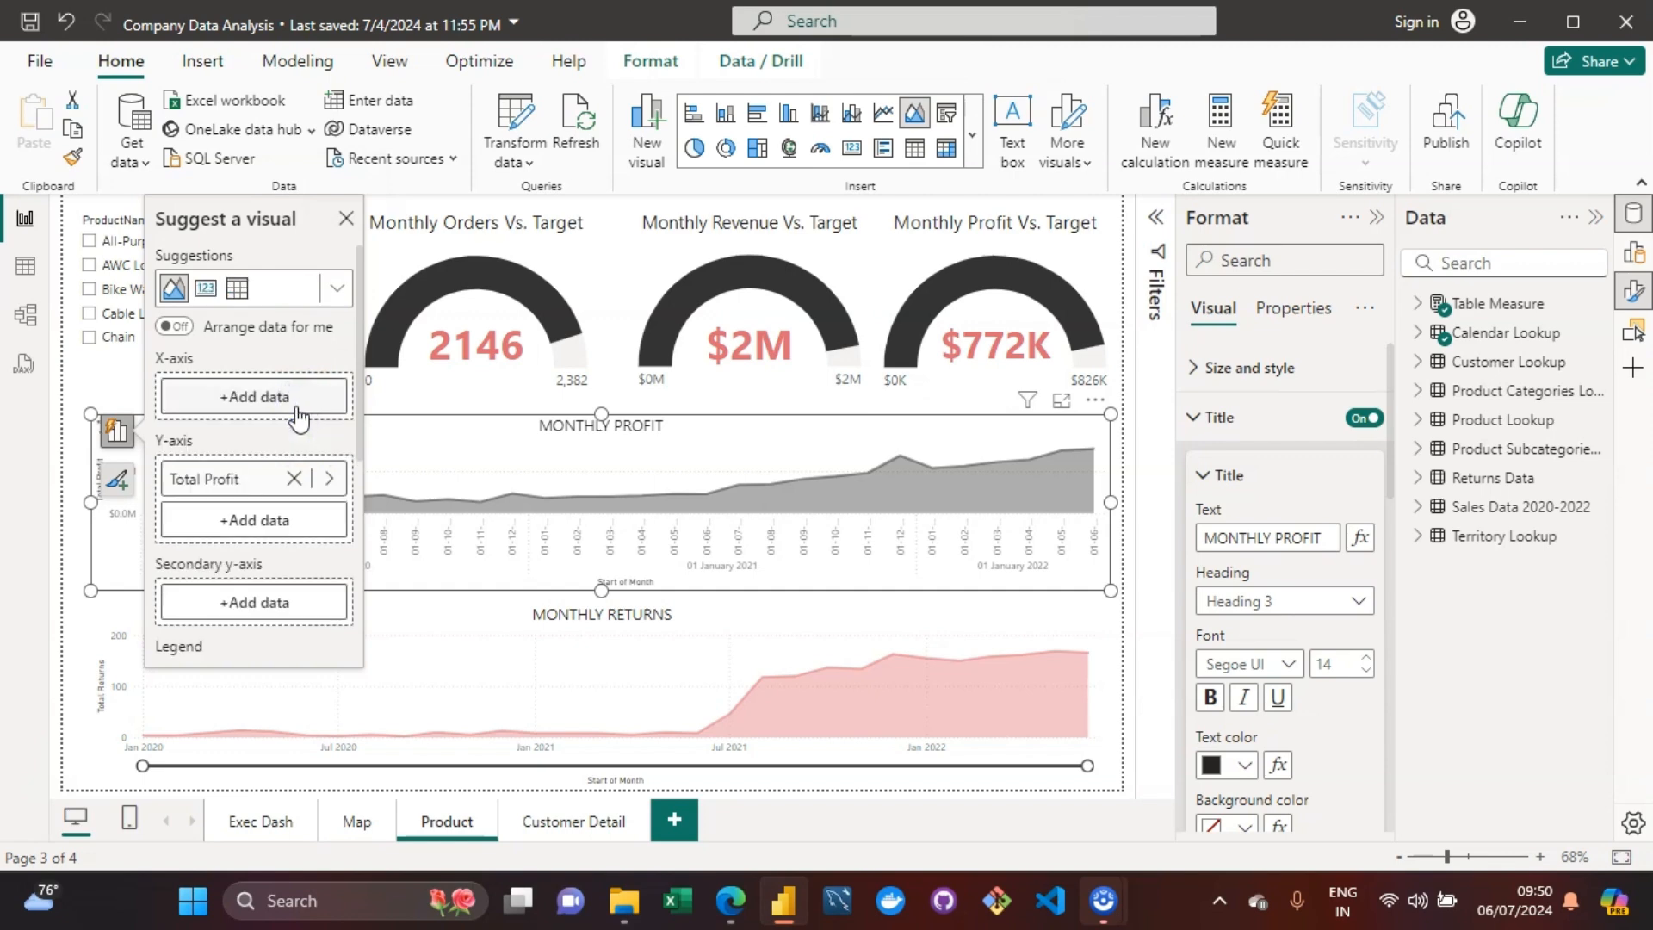
Step: Add Start of Year, Start of Quarter, Start of Month and Start of Week to the MONTHLY PROFIT chart's x-axis
click(287, 403)
click(457, 231)
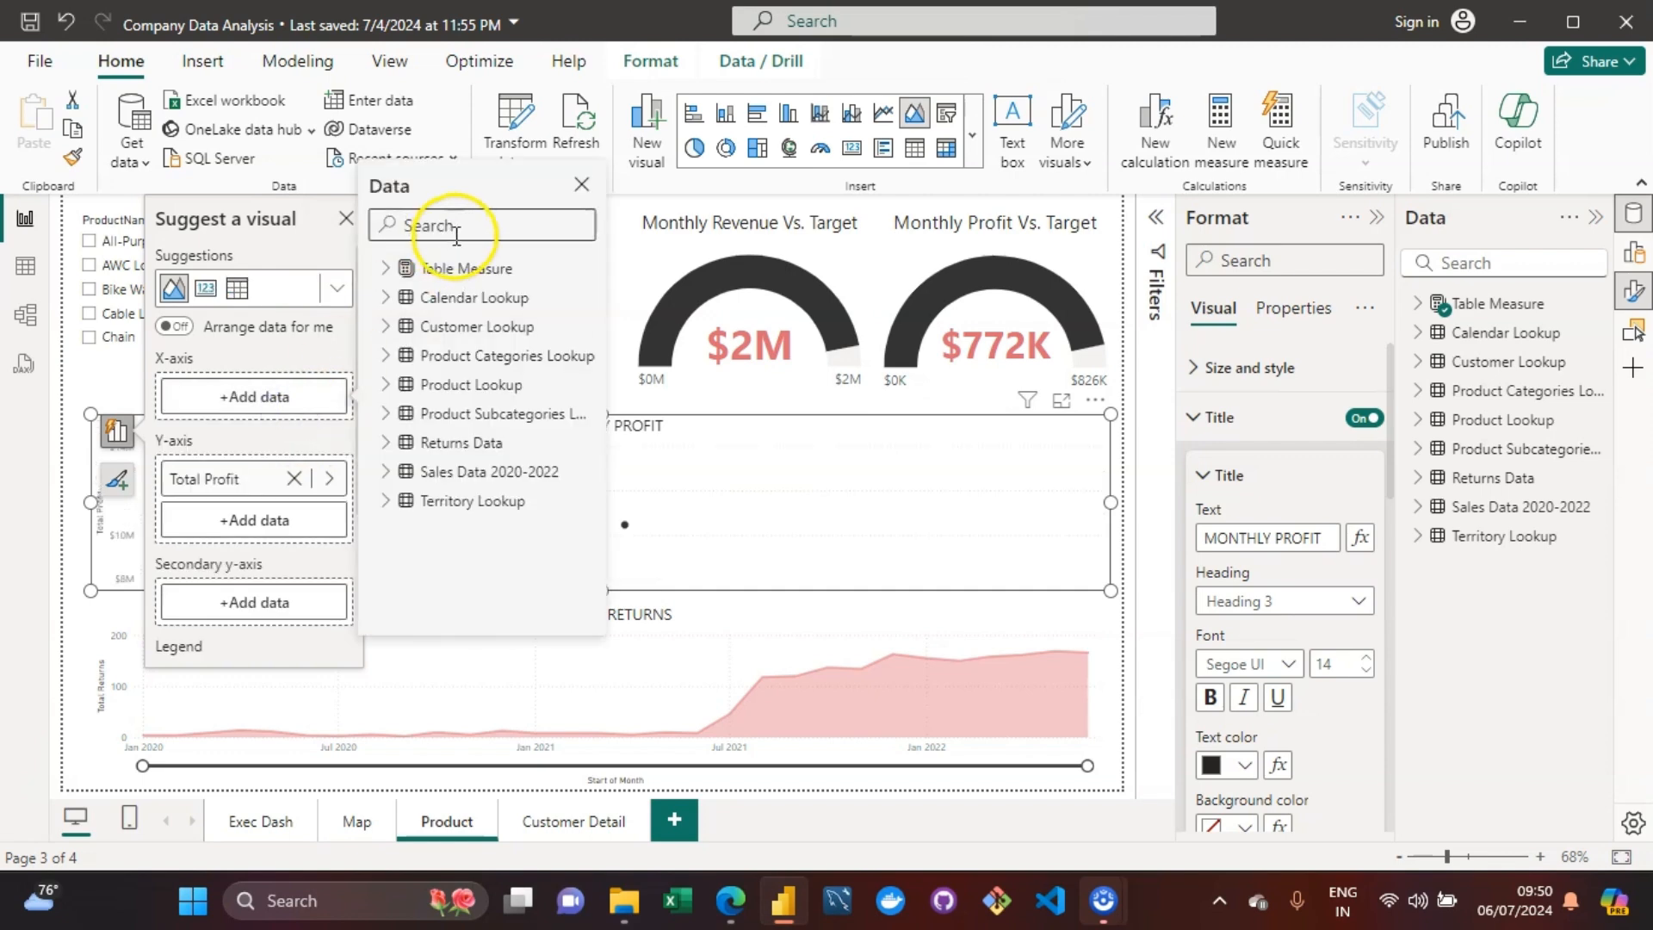
text(start)
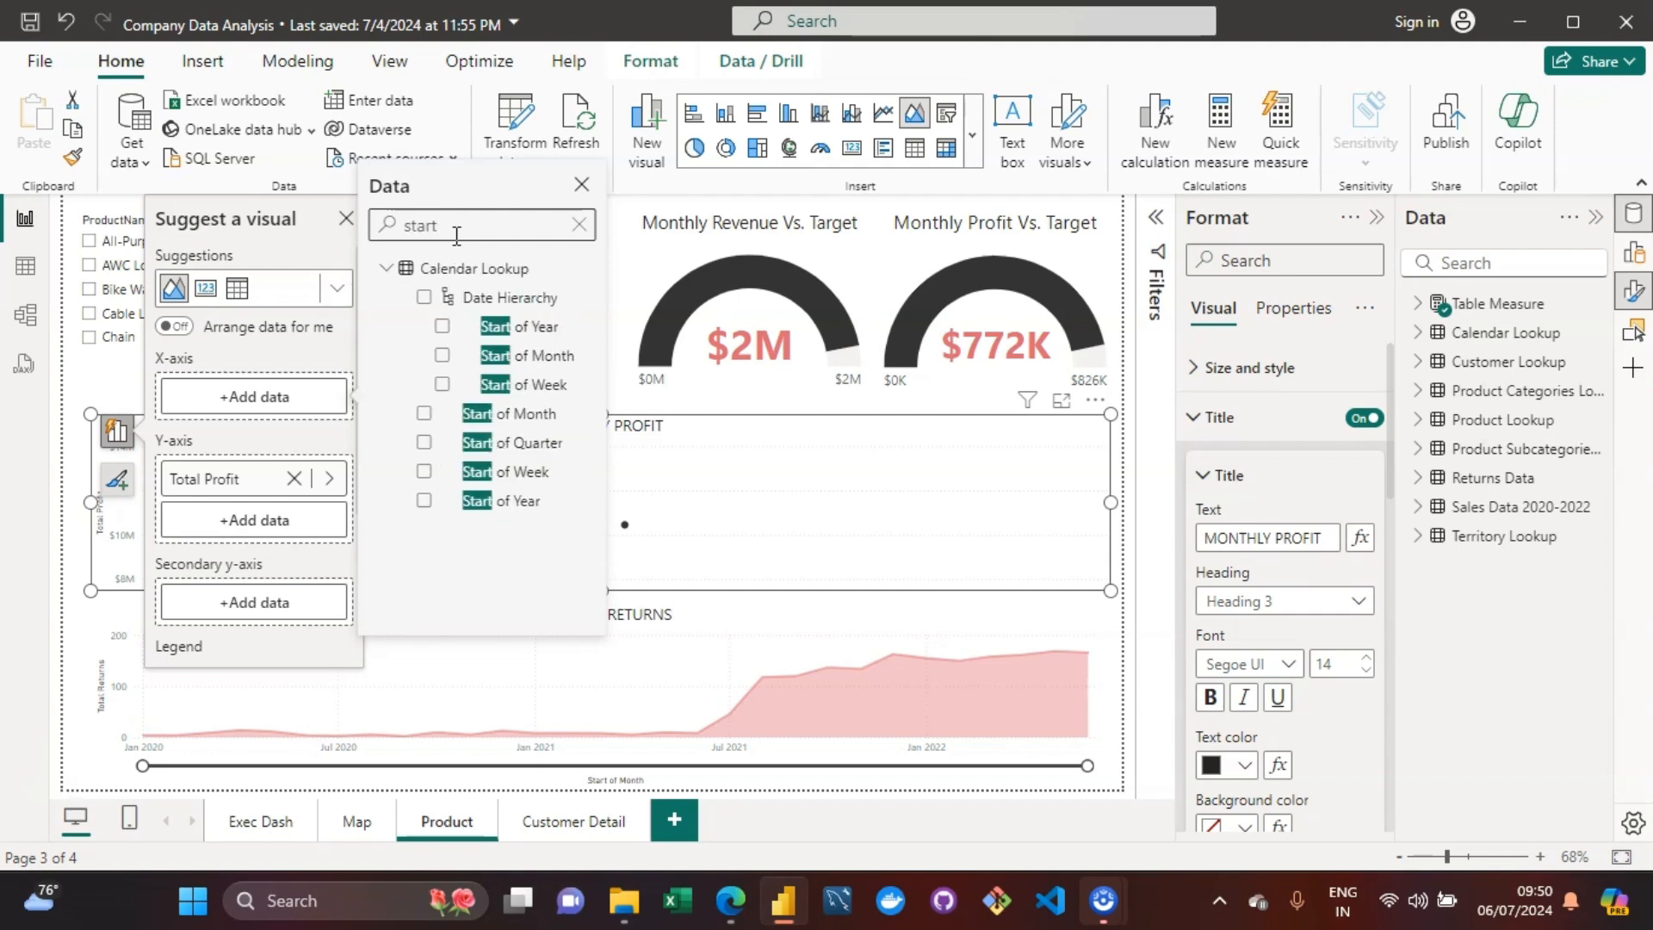
click(425, 502)
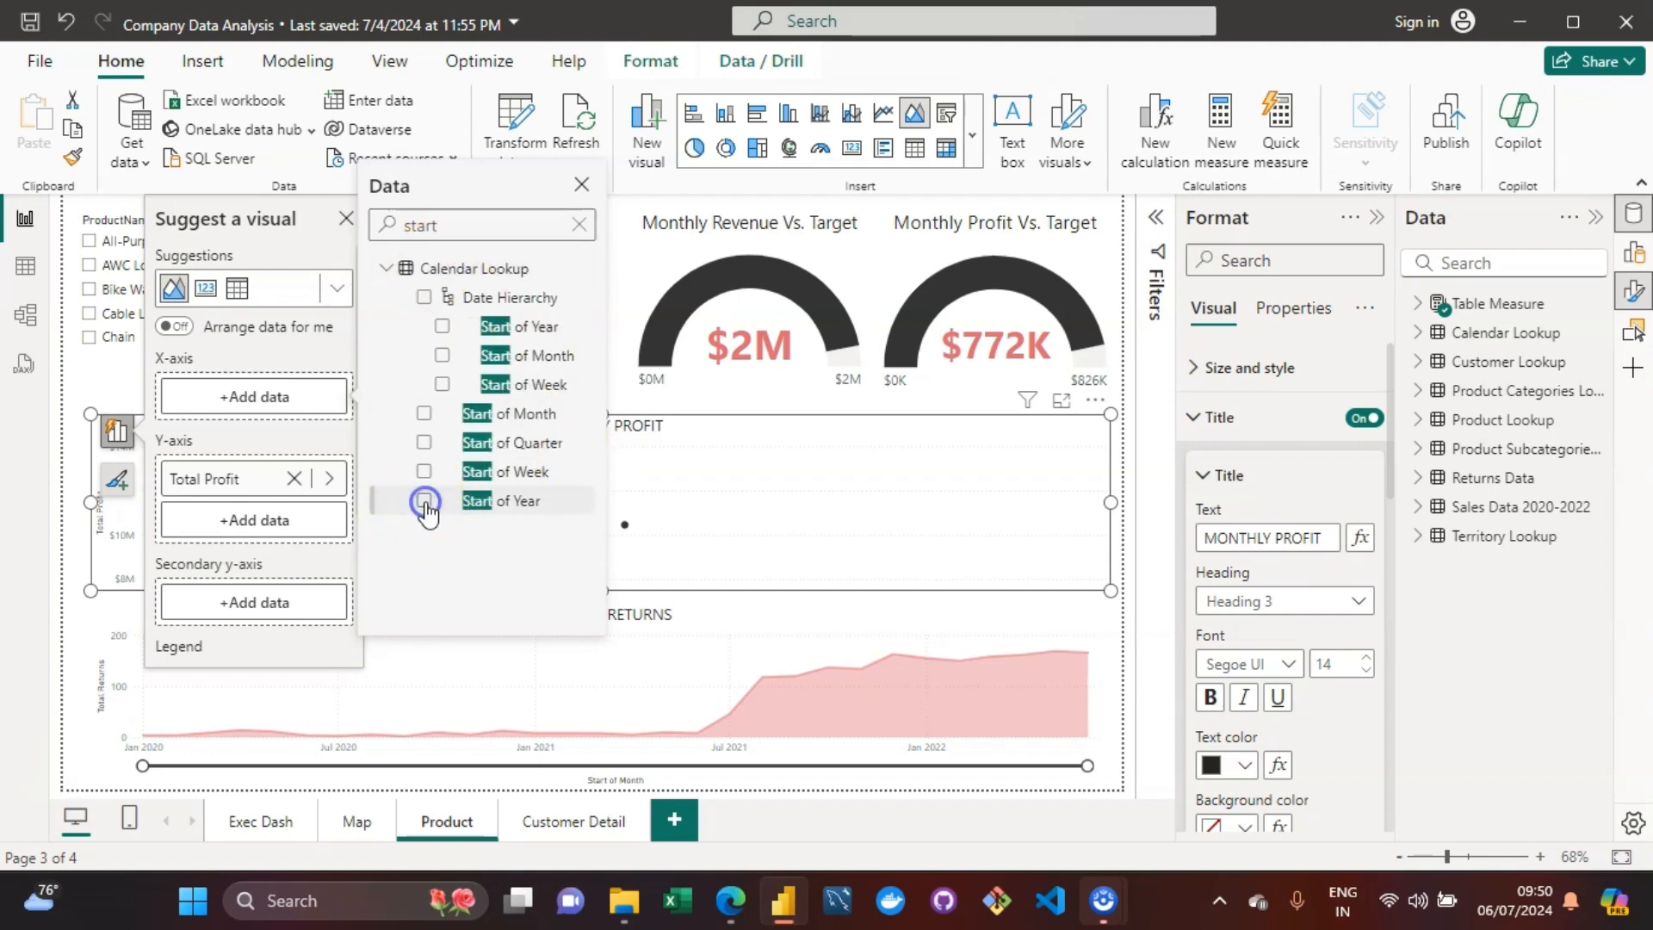
click(424, 444)
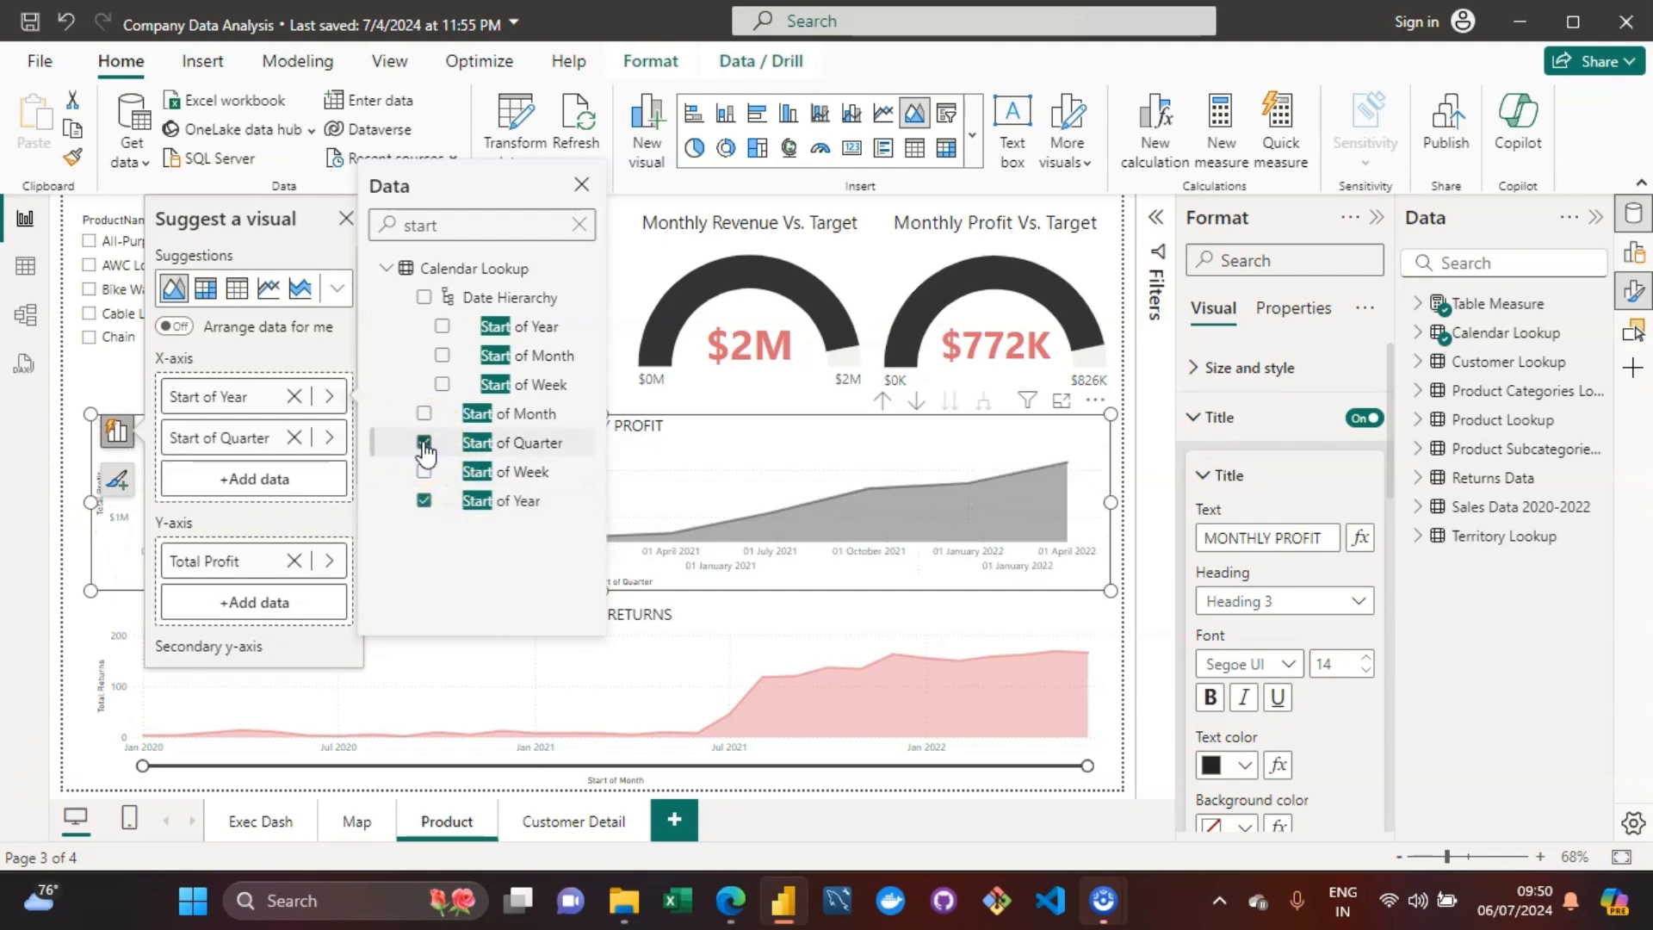
click(426, 418)
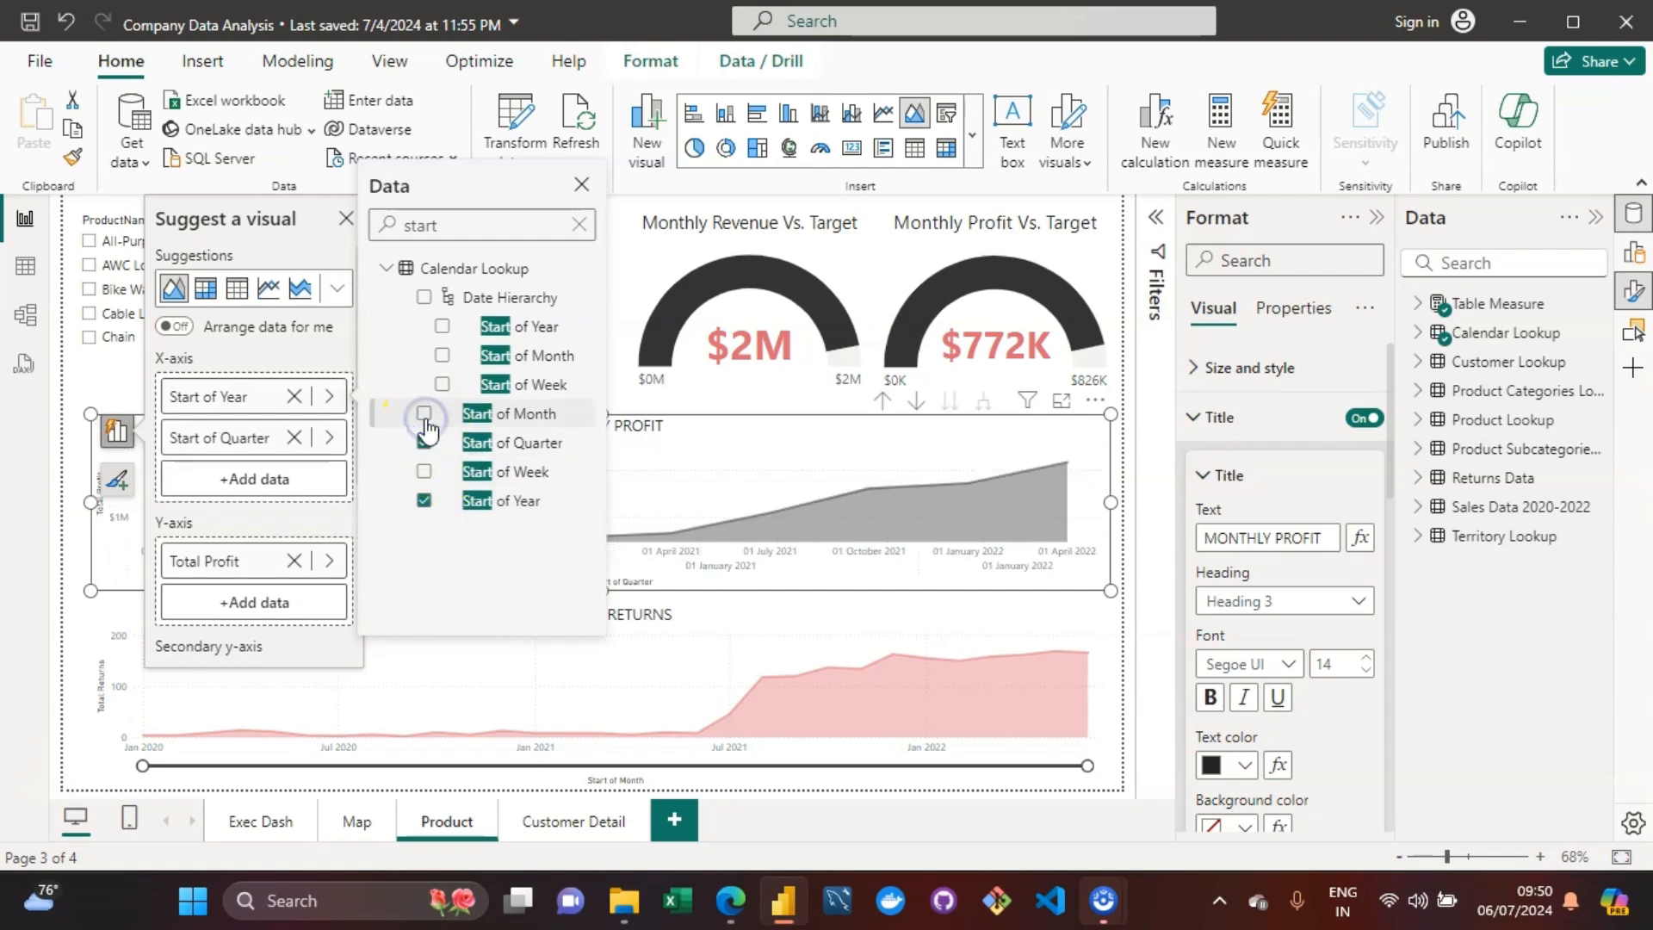
click(425, 473)
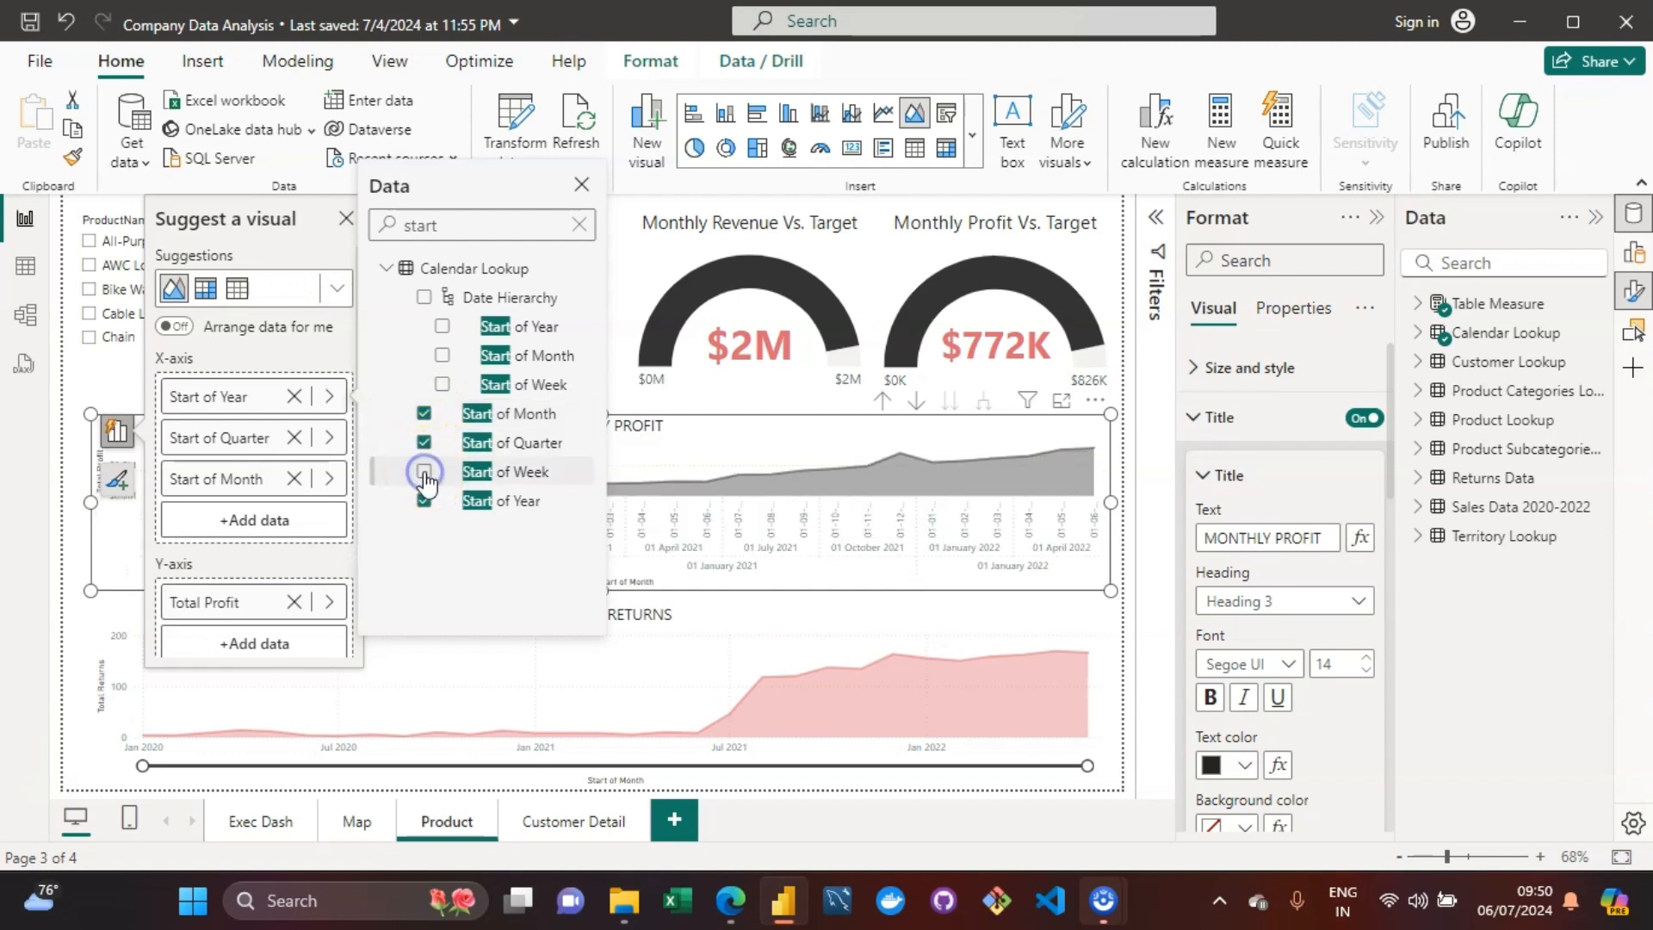
click(714, 428)
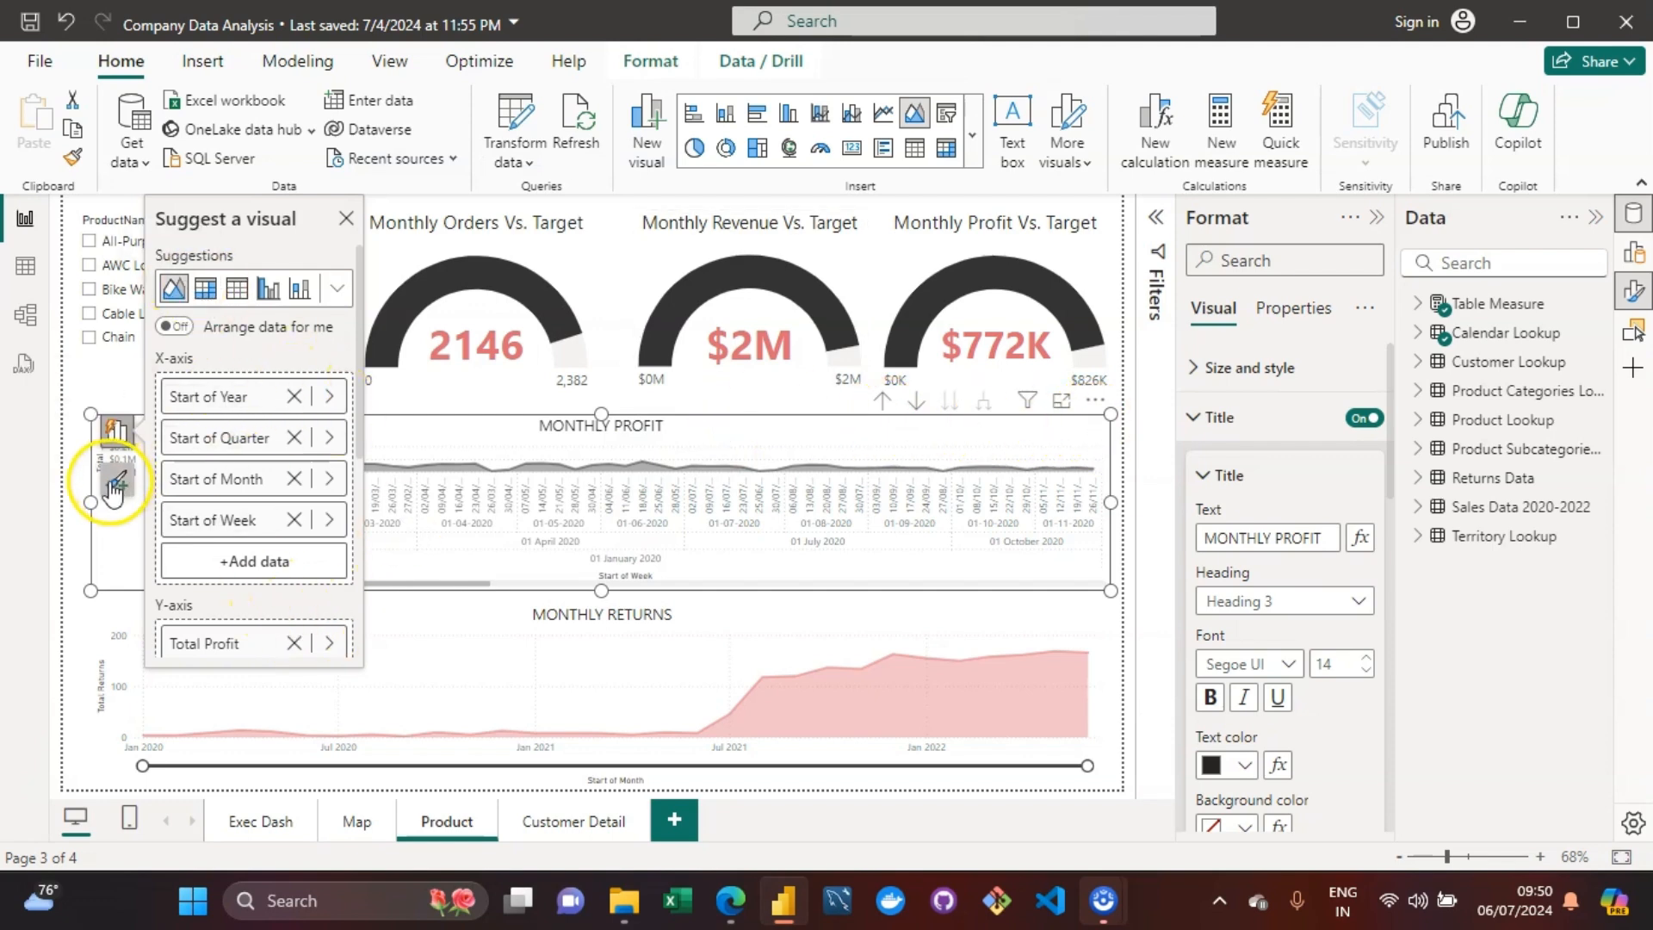
Step: Drill the MONTHLY PROFIT chart up from Start of Week to the Start of Year level
click(115, 482)
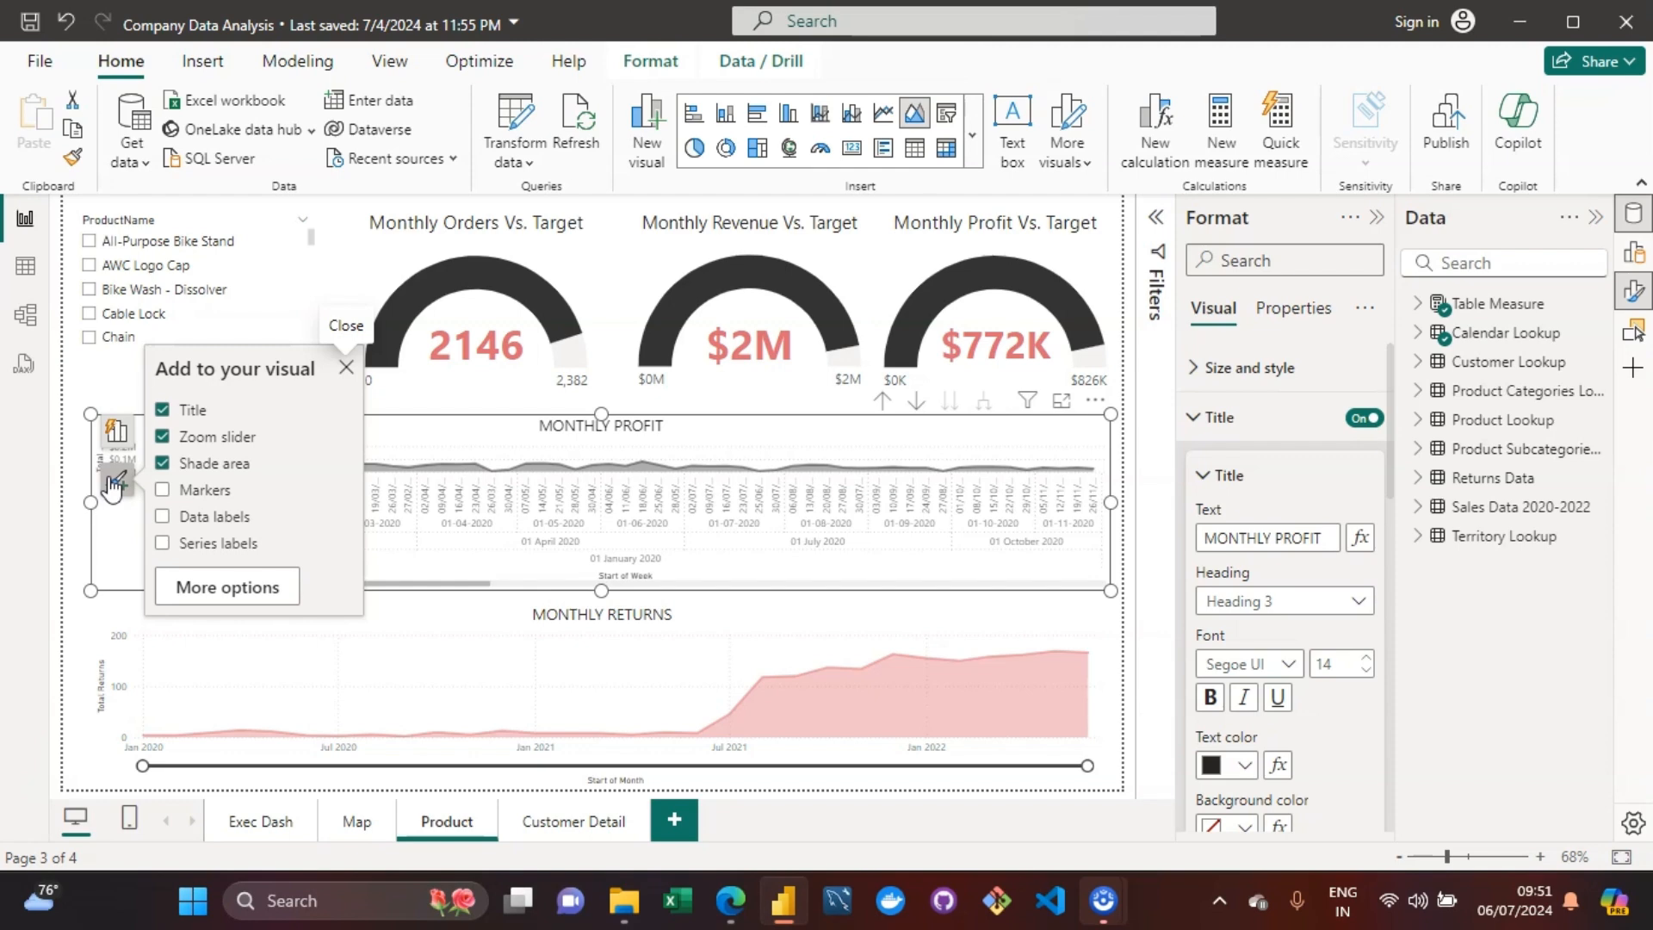
click(843, 435)
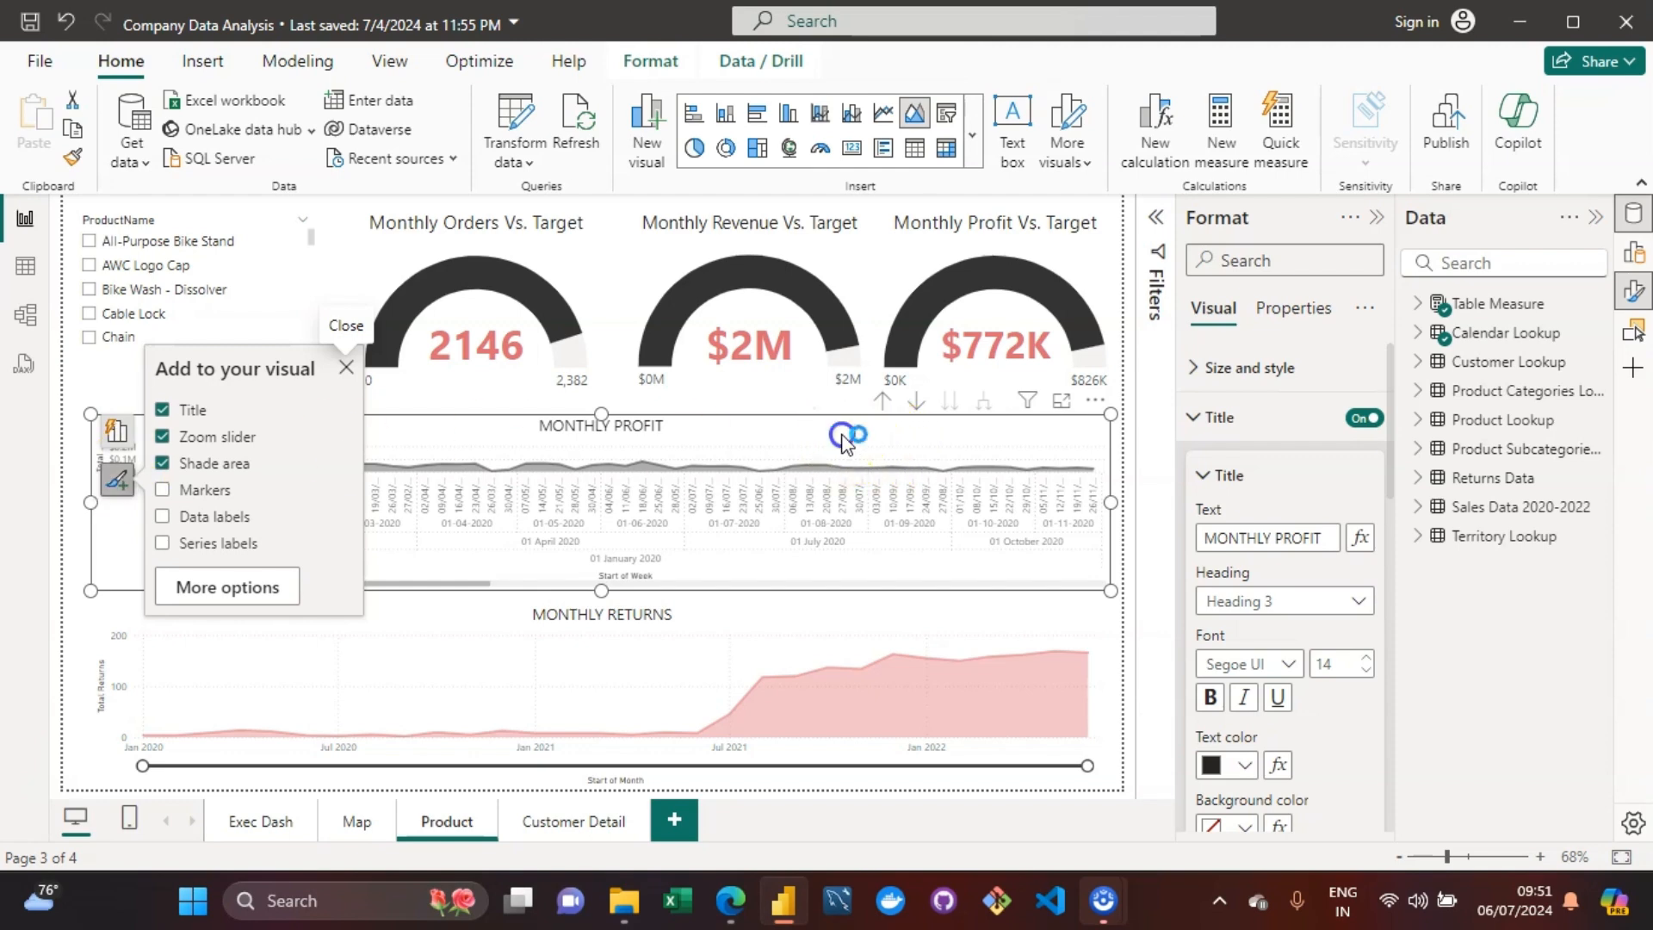
click(884, 407)
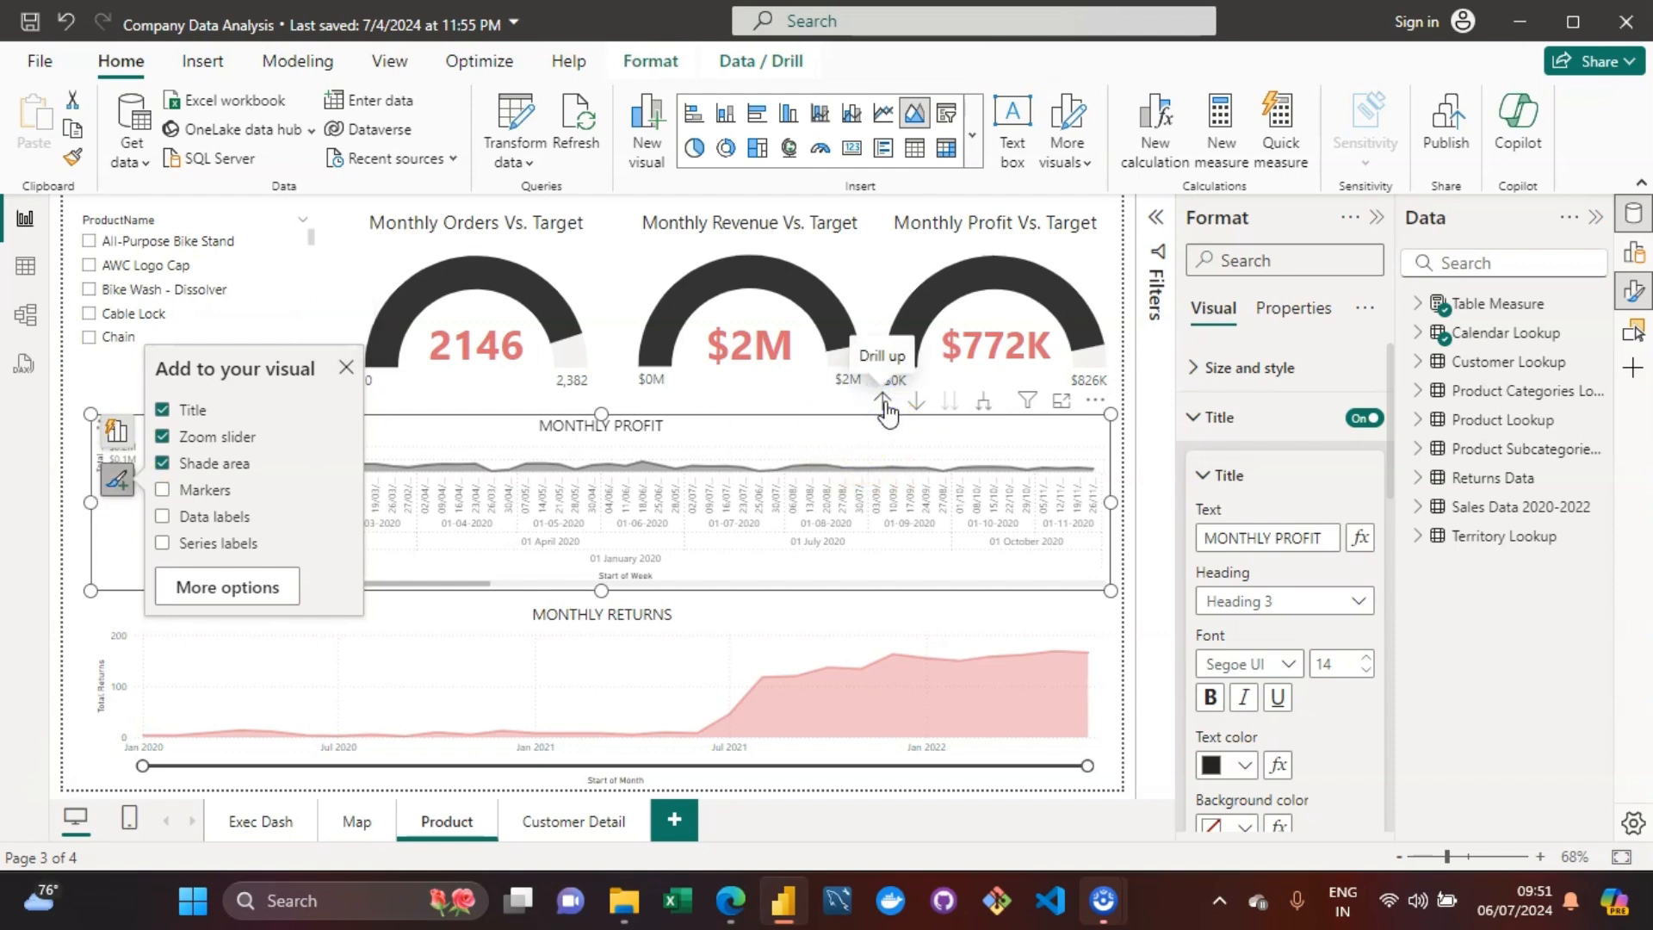
click(884, 407)
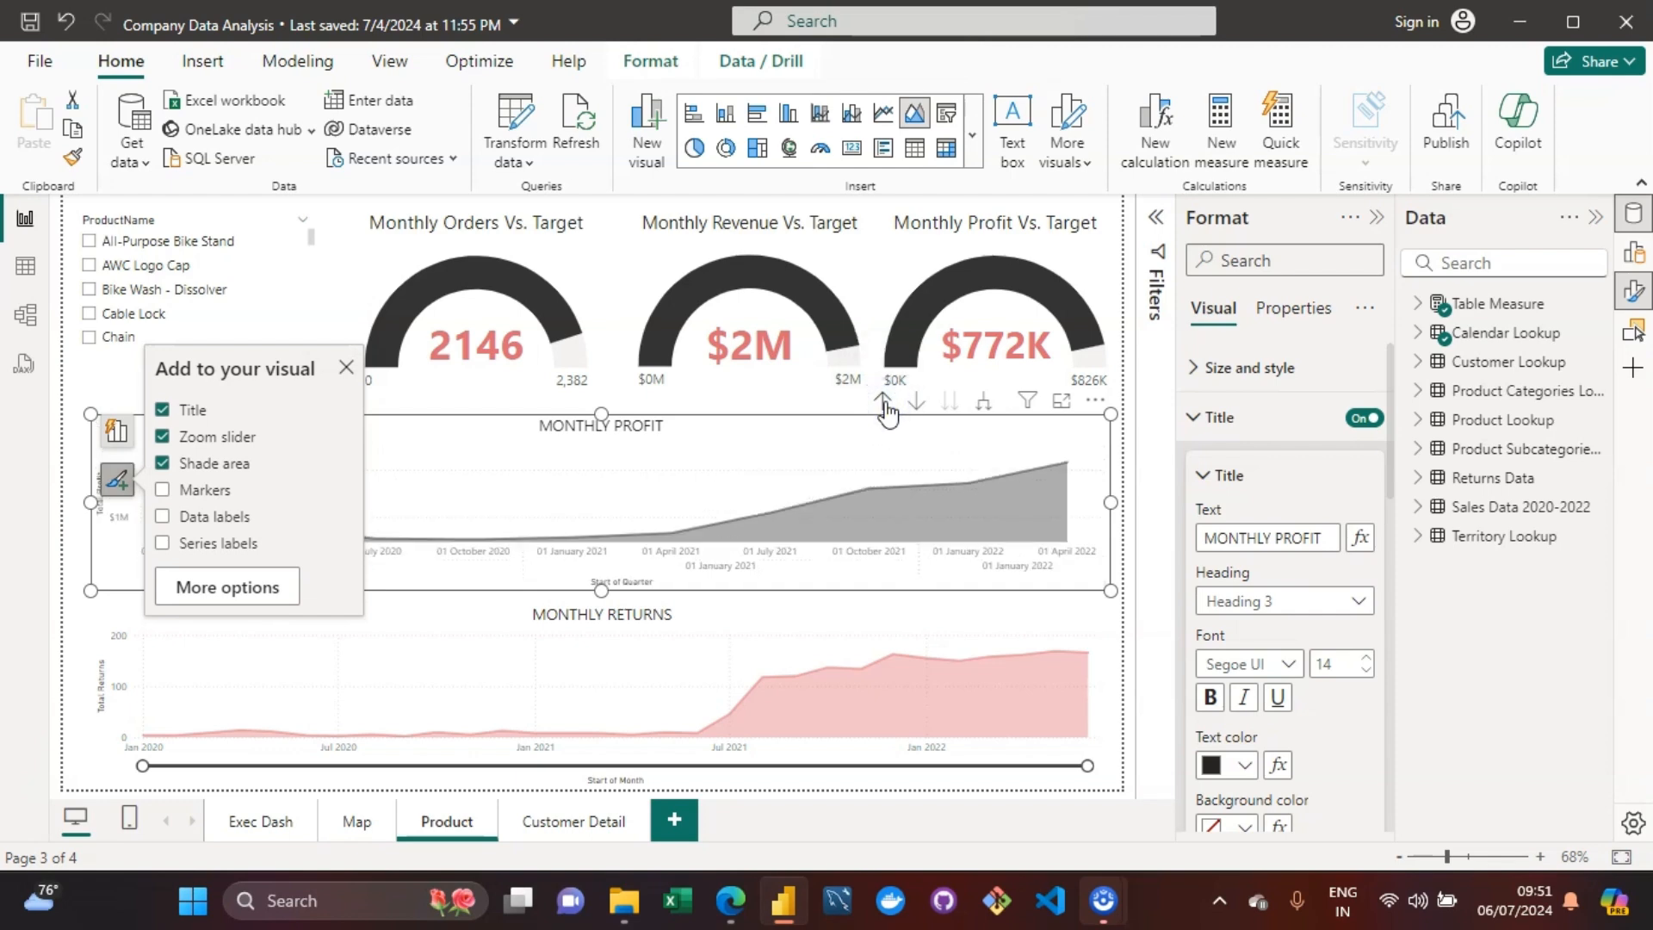
click(885, 402)
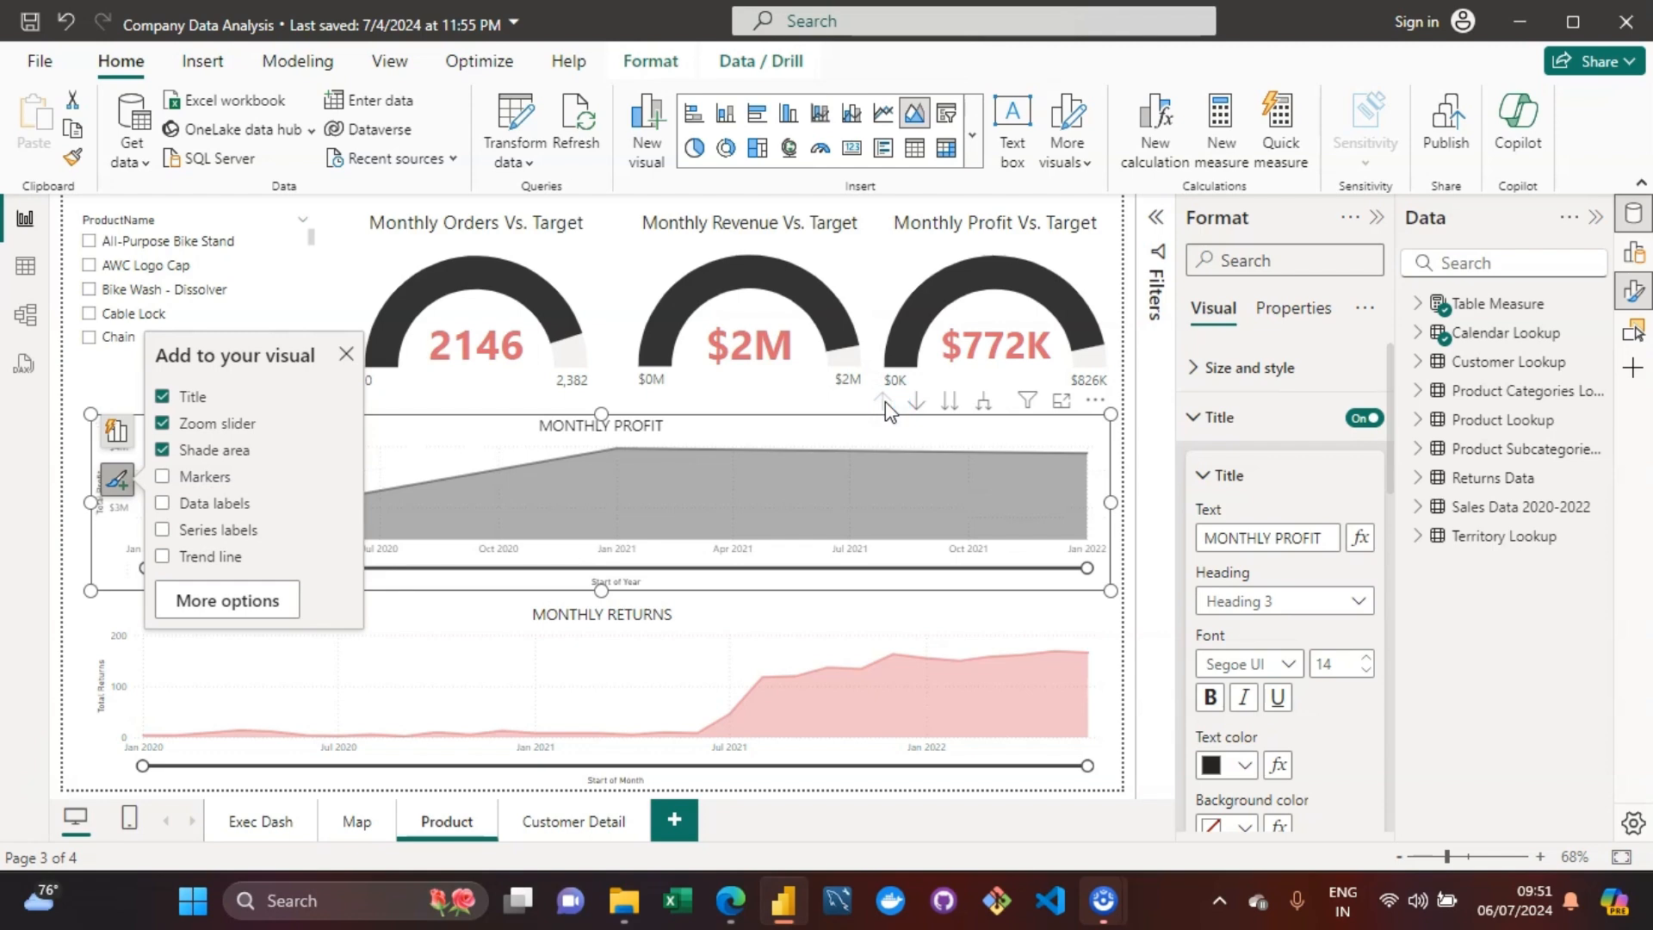
click(762, 423)
click(348, 354)
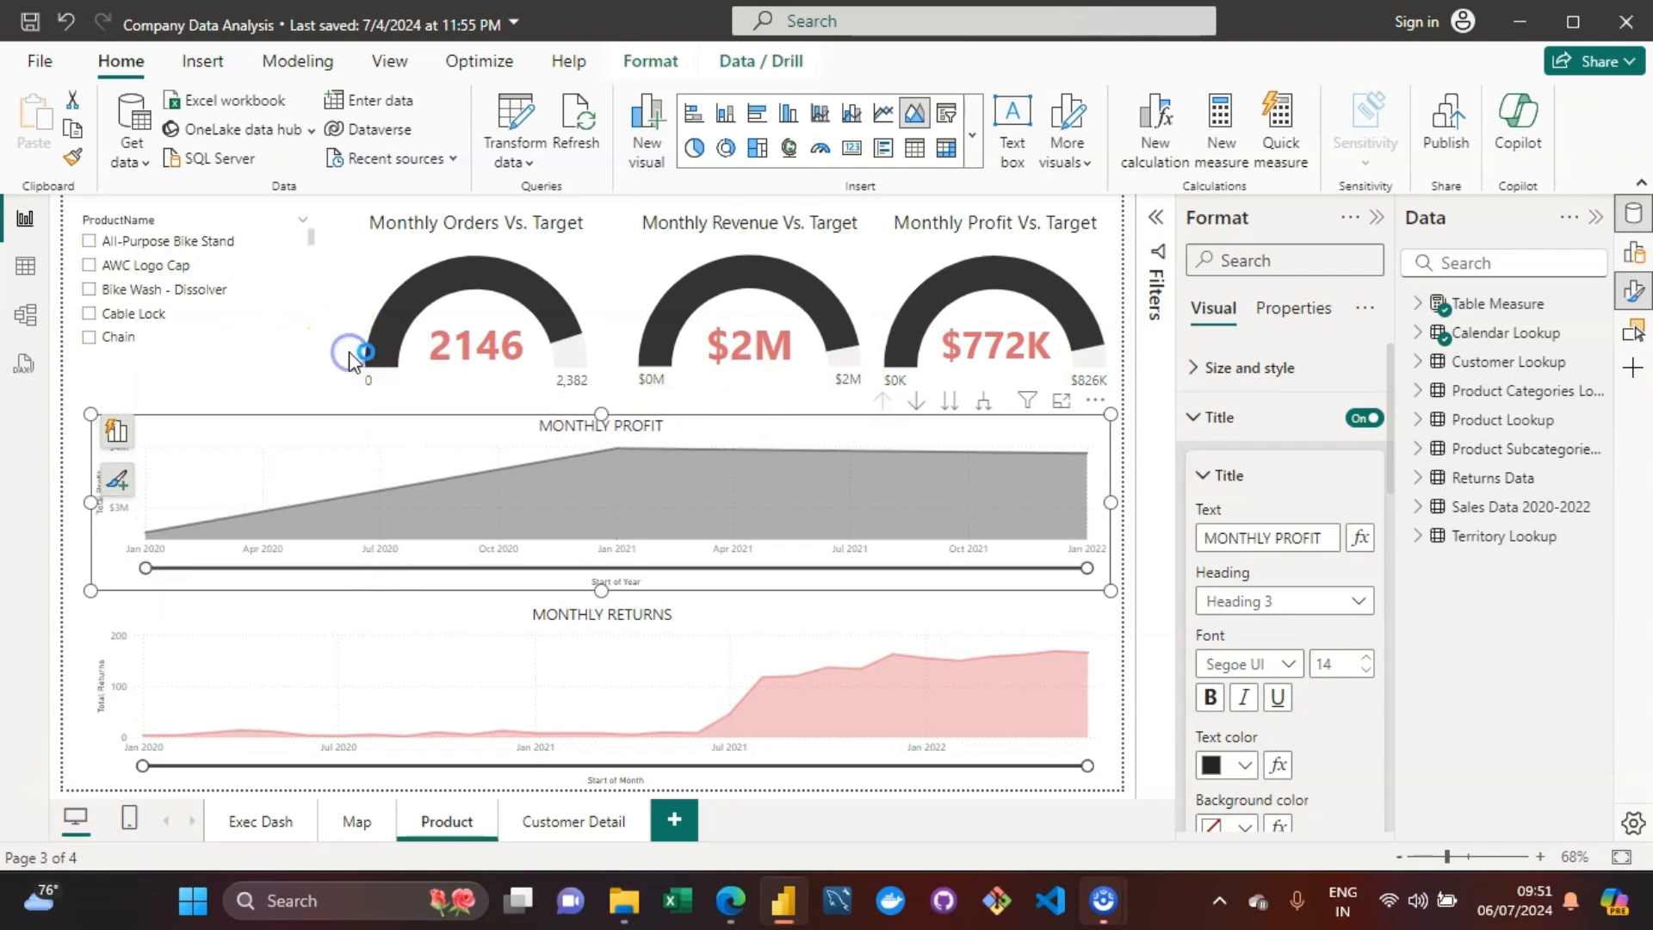
Step: Change the MONTHLY PROFIT chart's title to "PROFIT TRENDING"
double_click(770, 434)
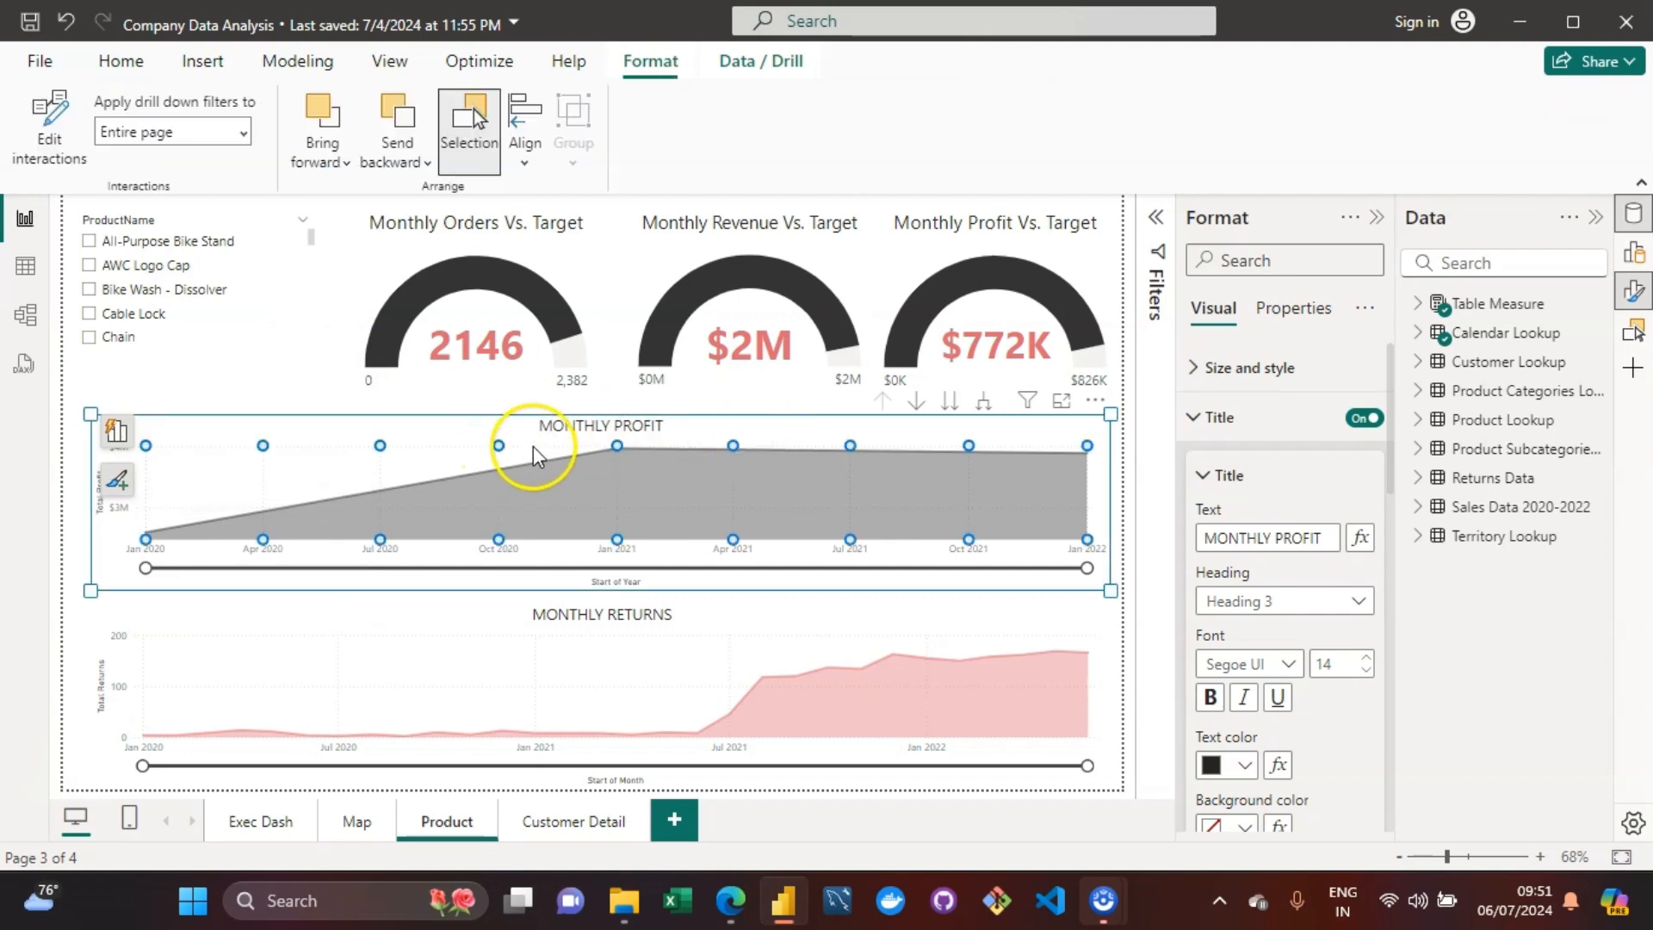
double_click(612, 432)
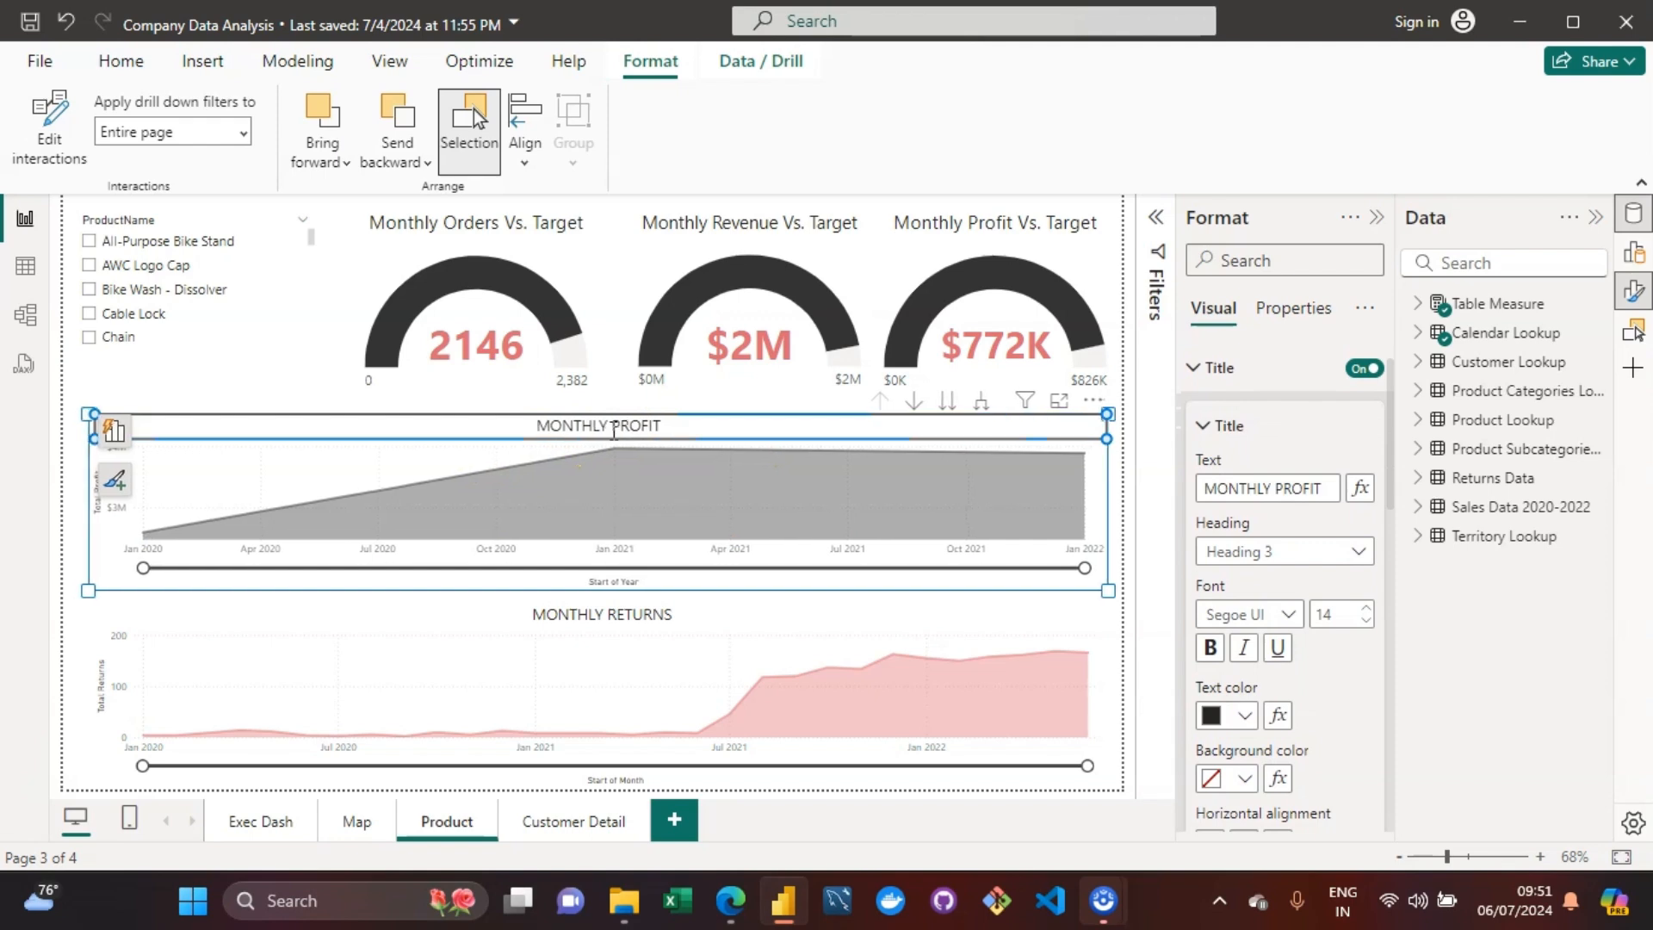
double_click(663, 425)
key(BackSpace)
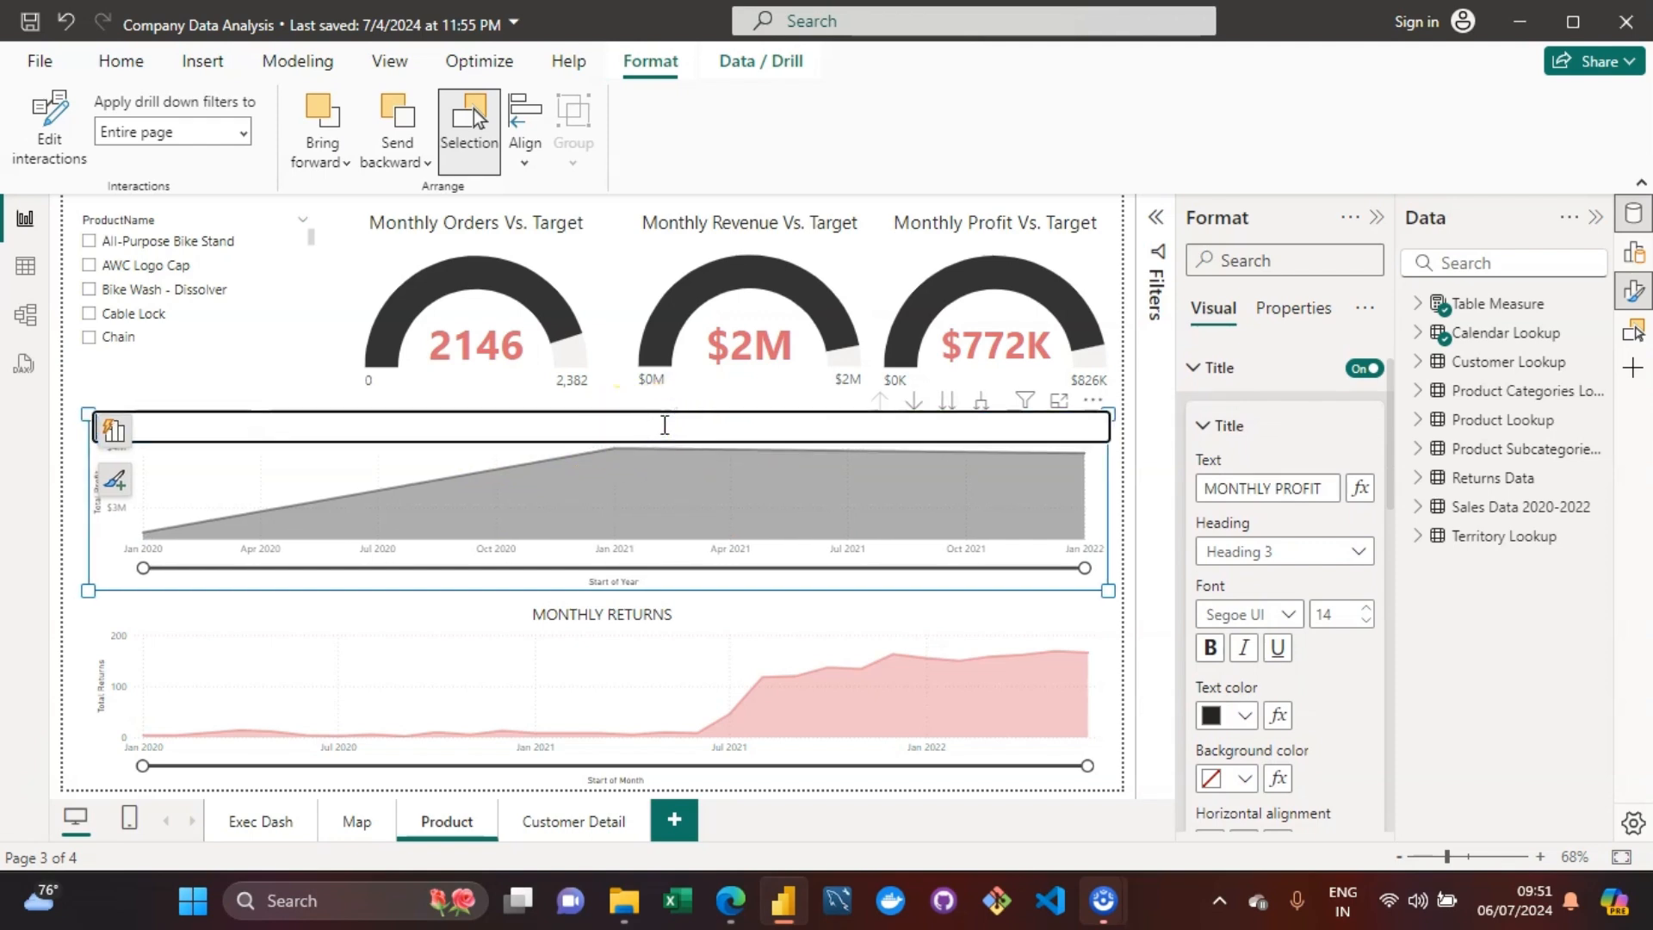
text(FIT )
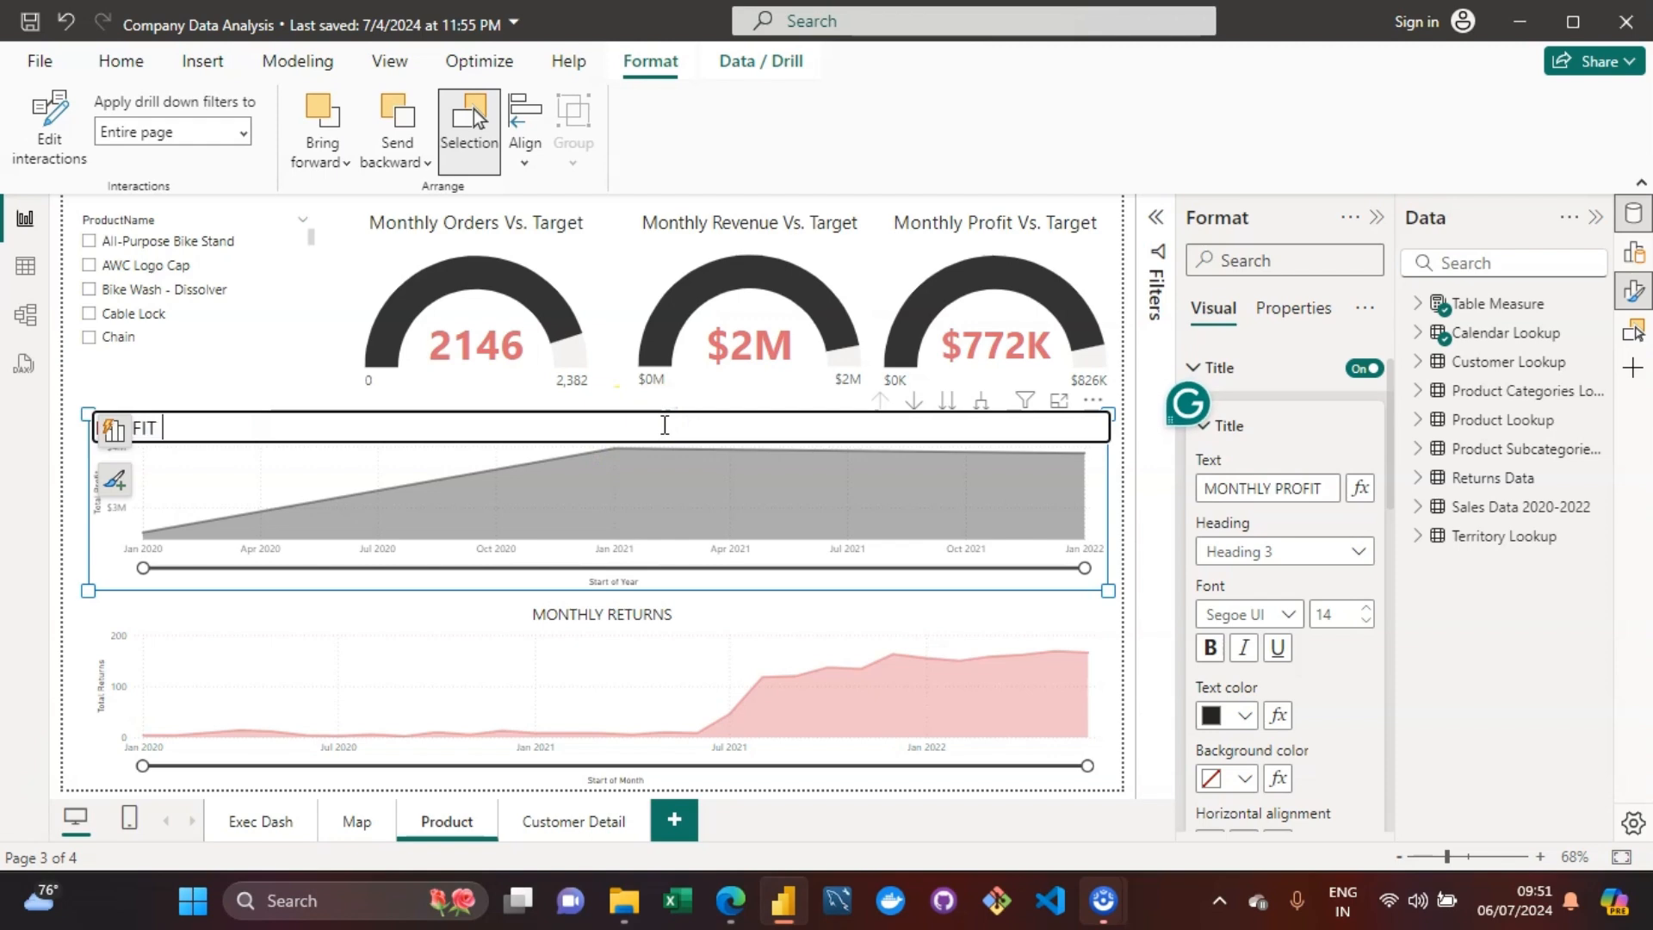
text(TRENDING)
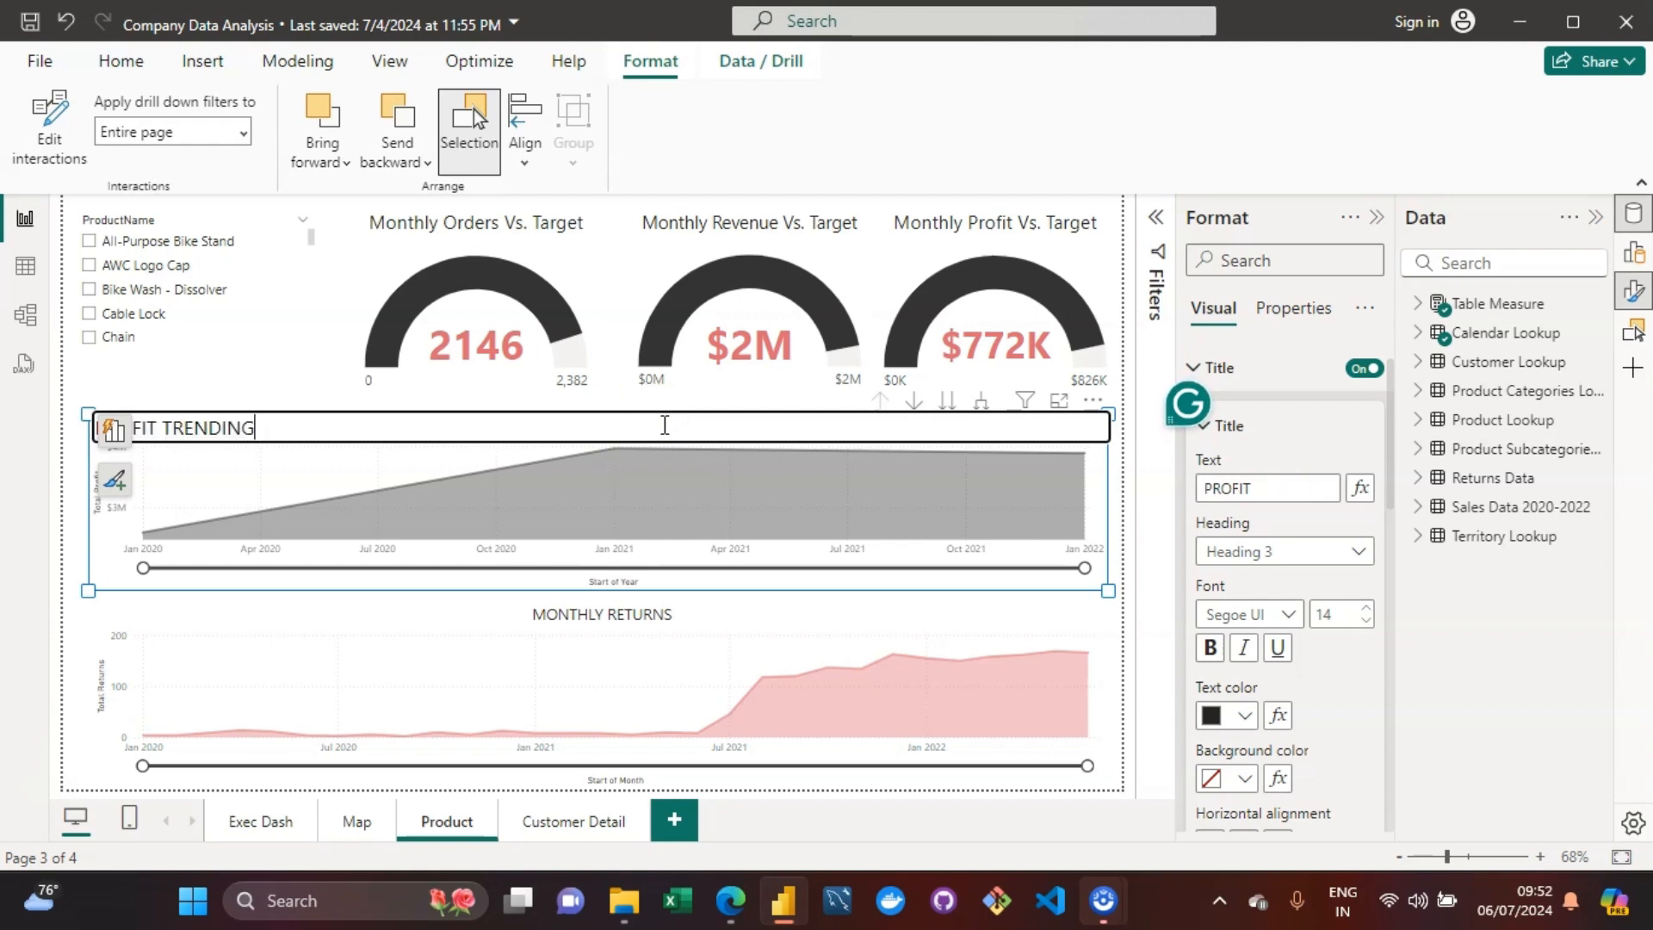
key(Return)
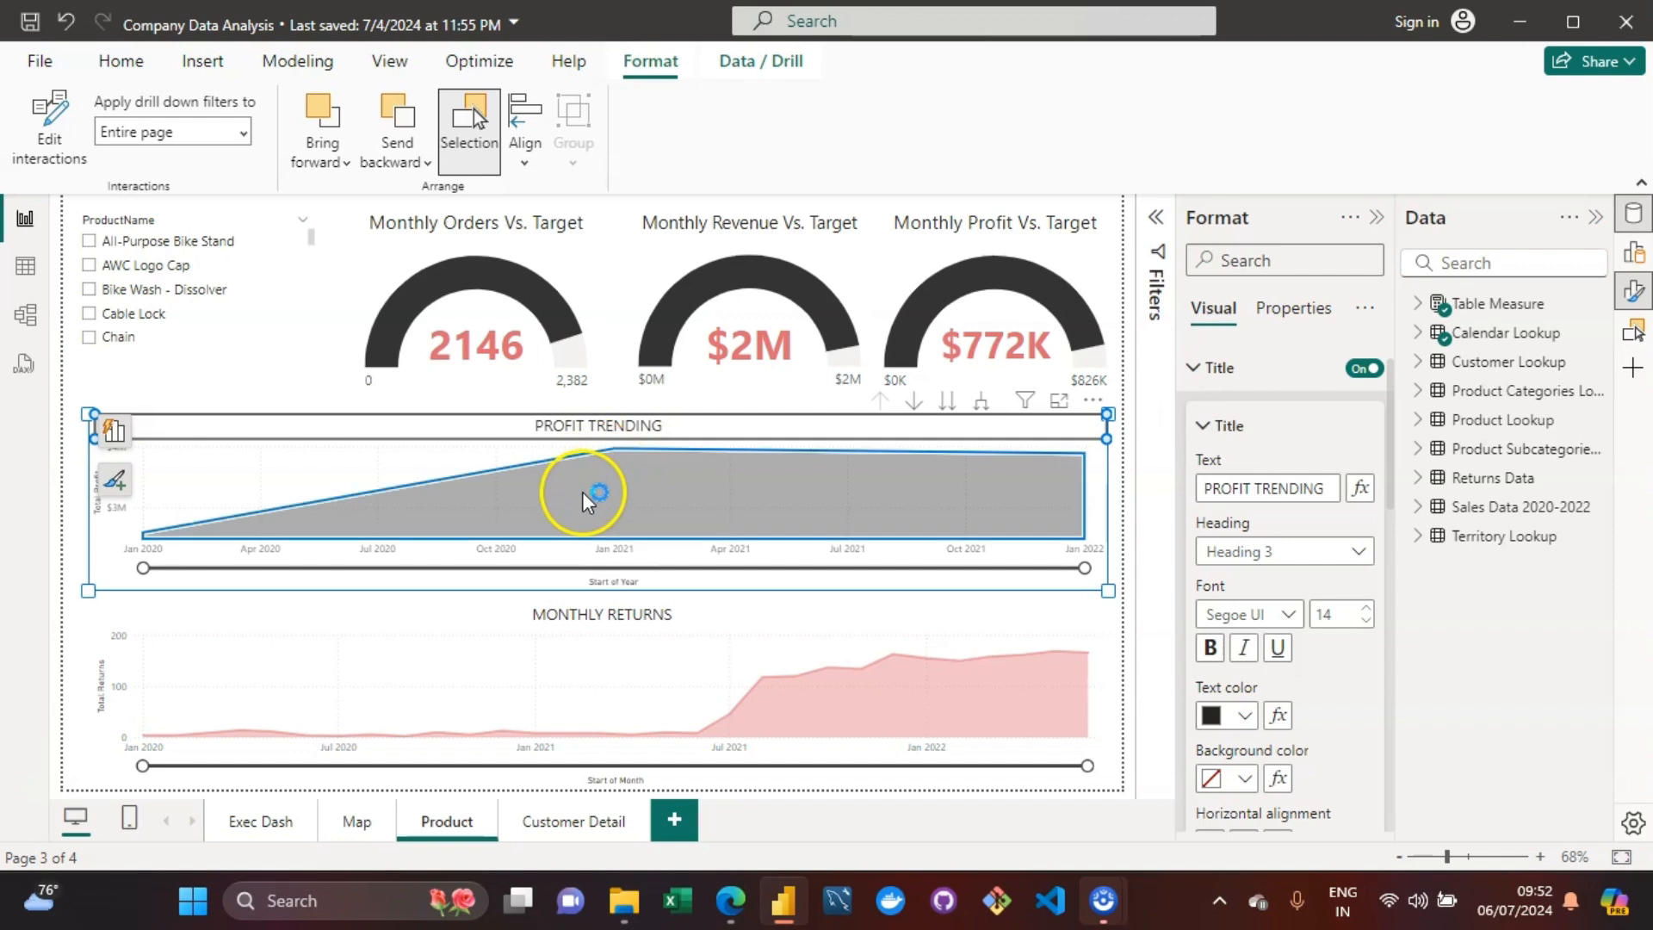
Step: Change the MONTHLY RETURNS chart's title to "RETURNS TRENDING"
double_click(759, 620)
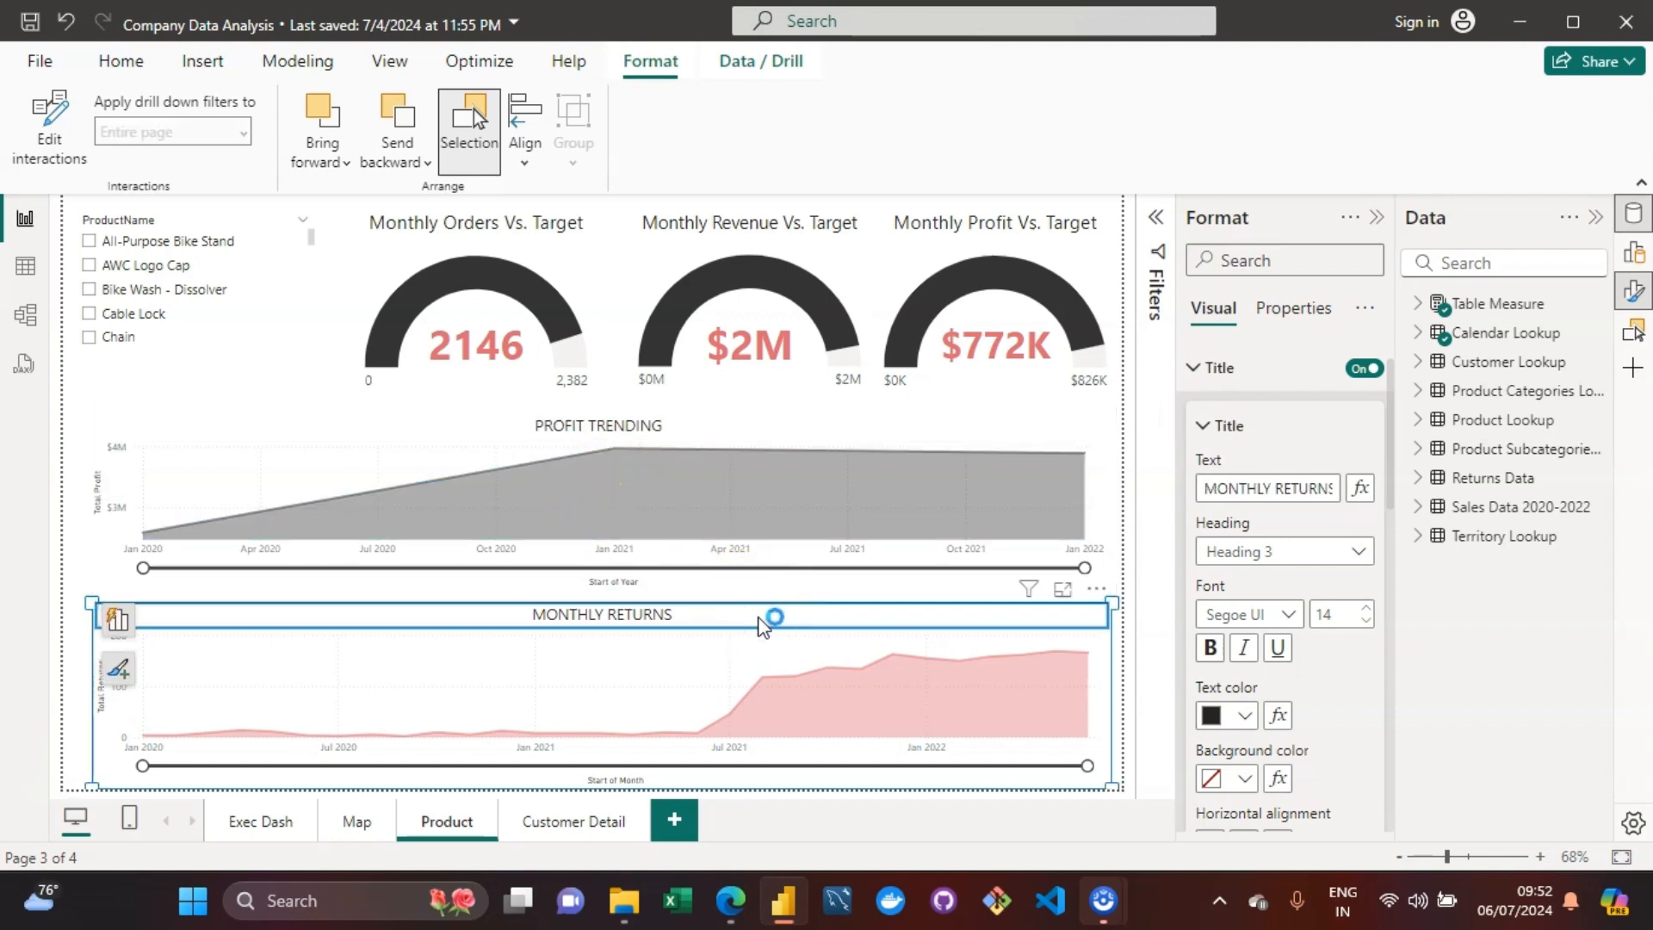
click(667, 613)
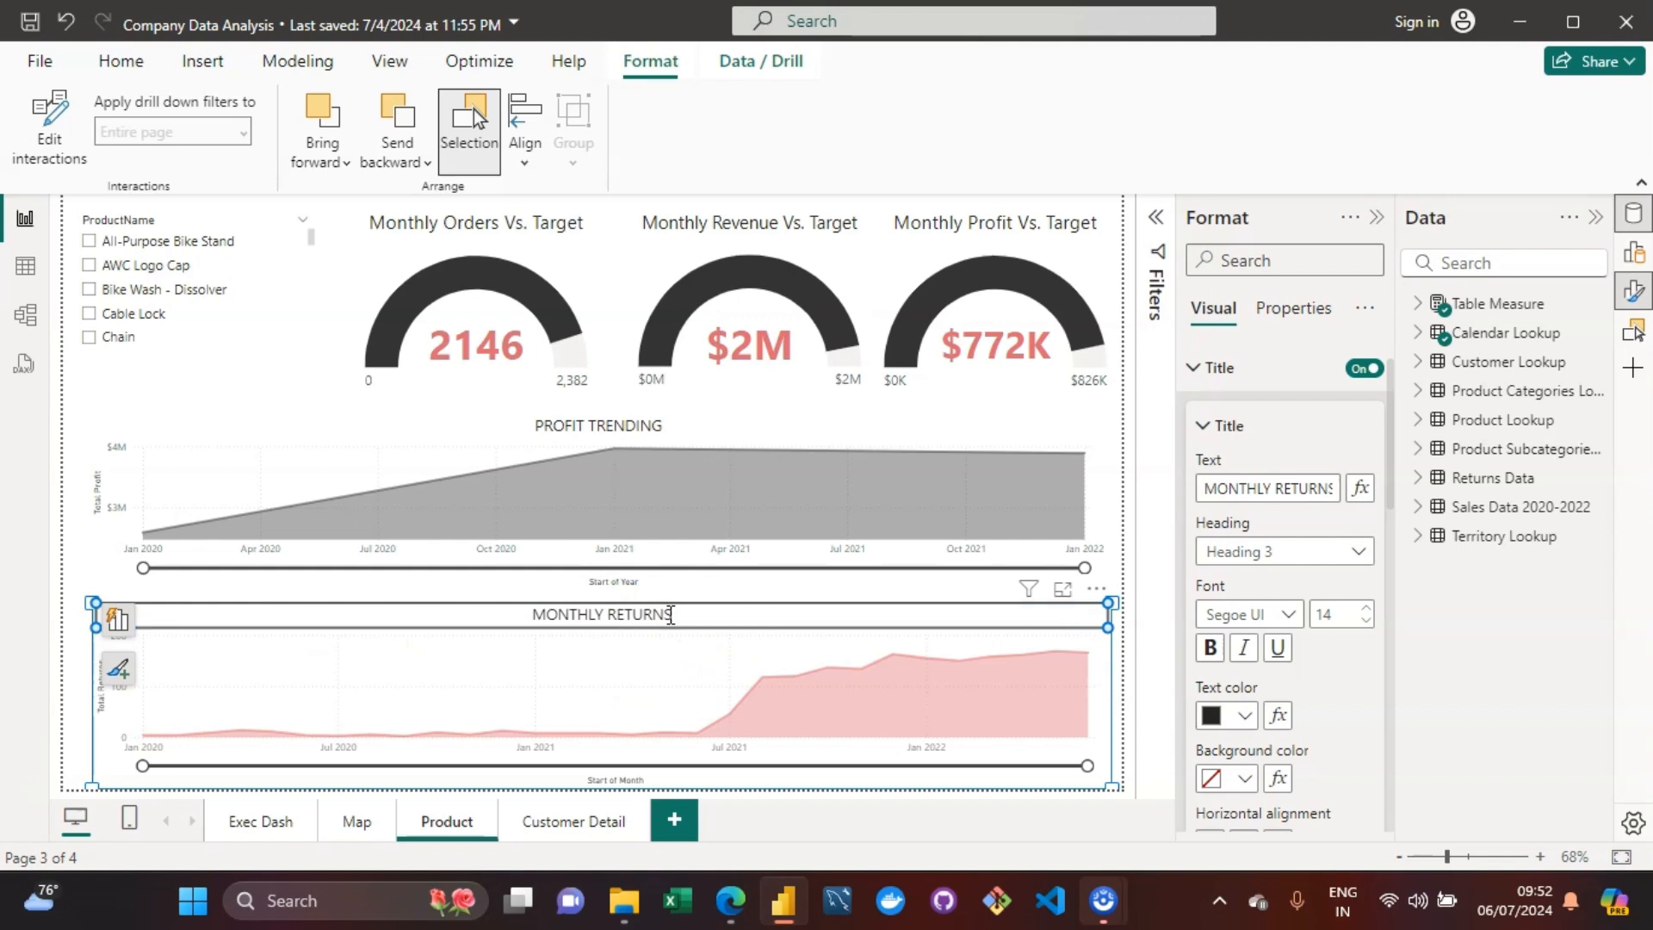
triple_click(720, 615)
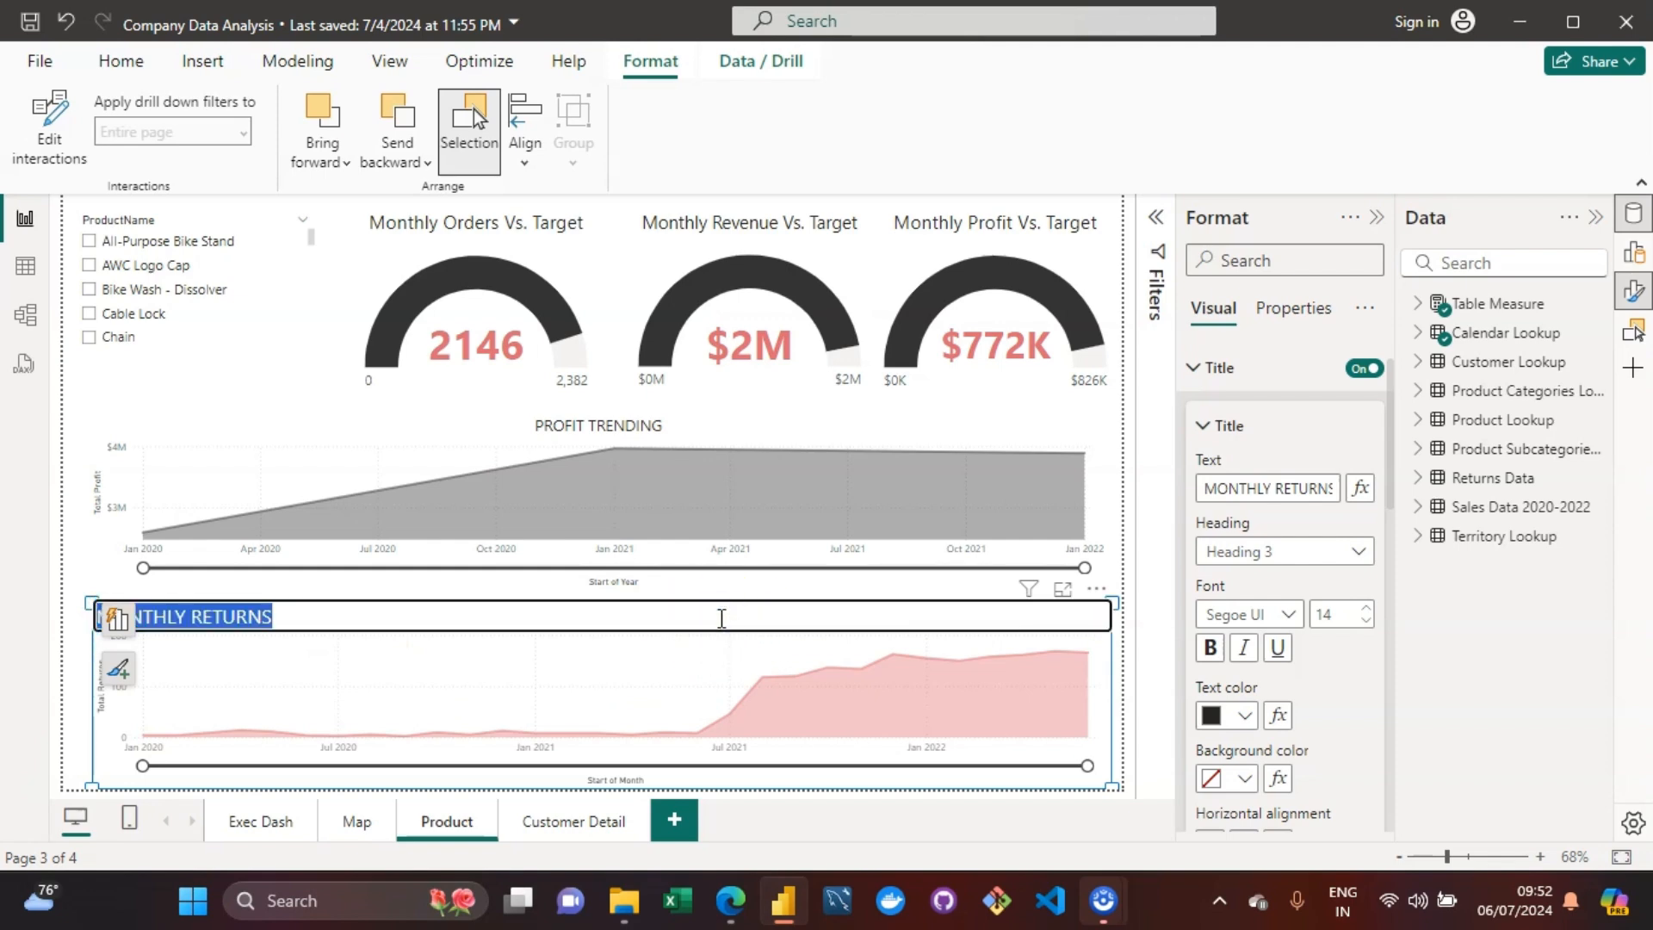
text(RETURNS TR)
text(ENDING)
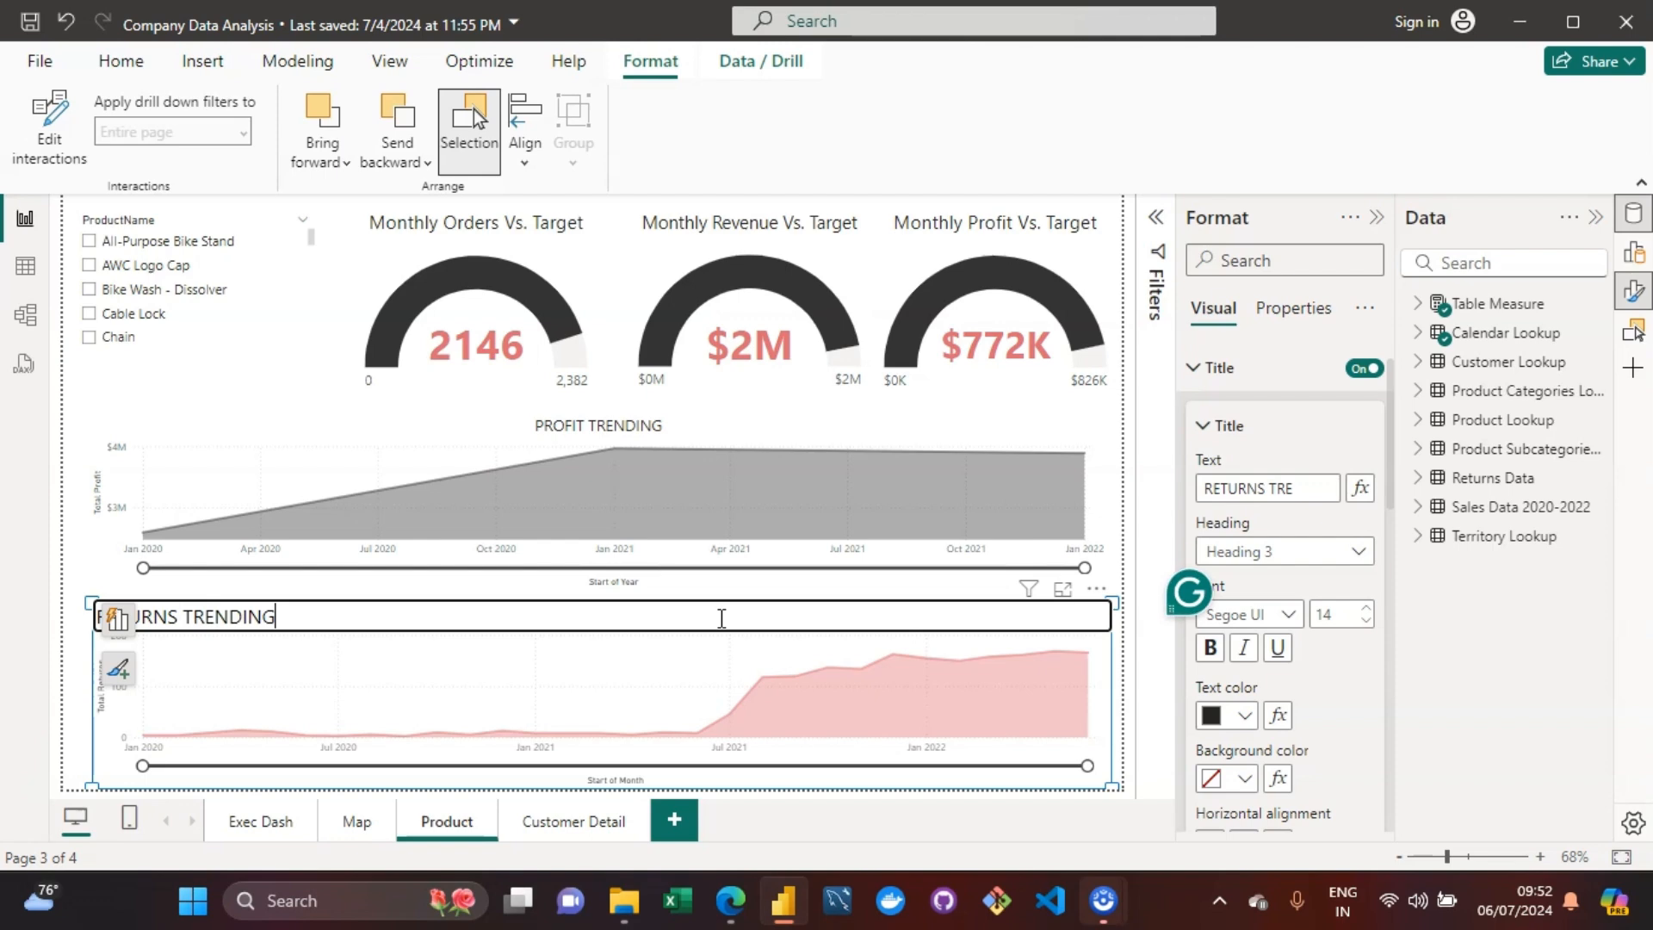
key(Return)
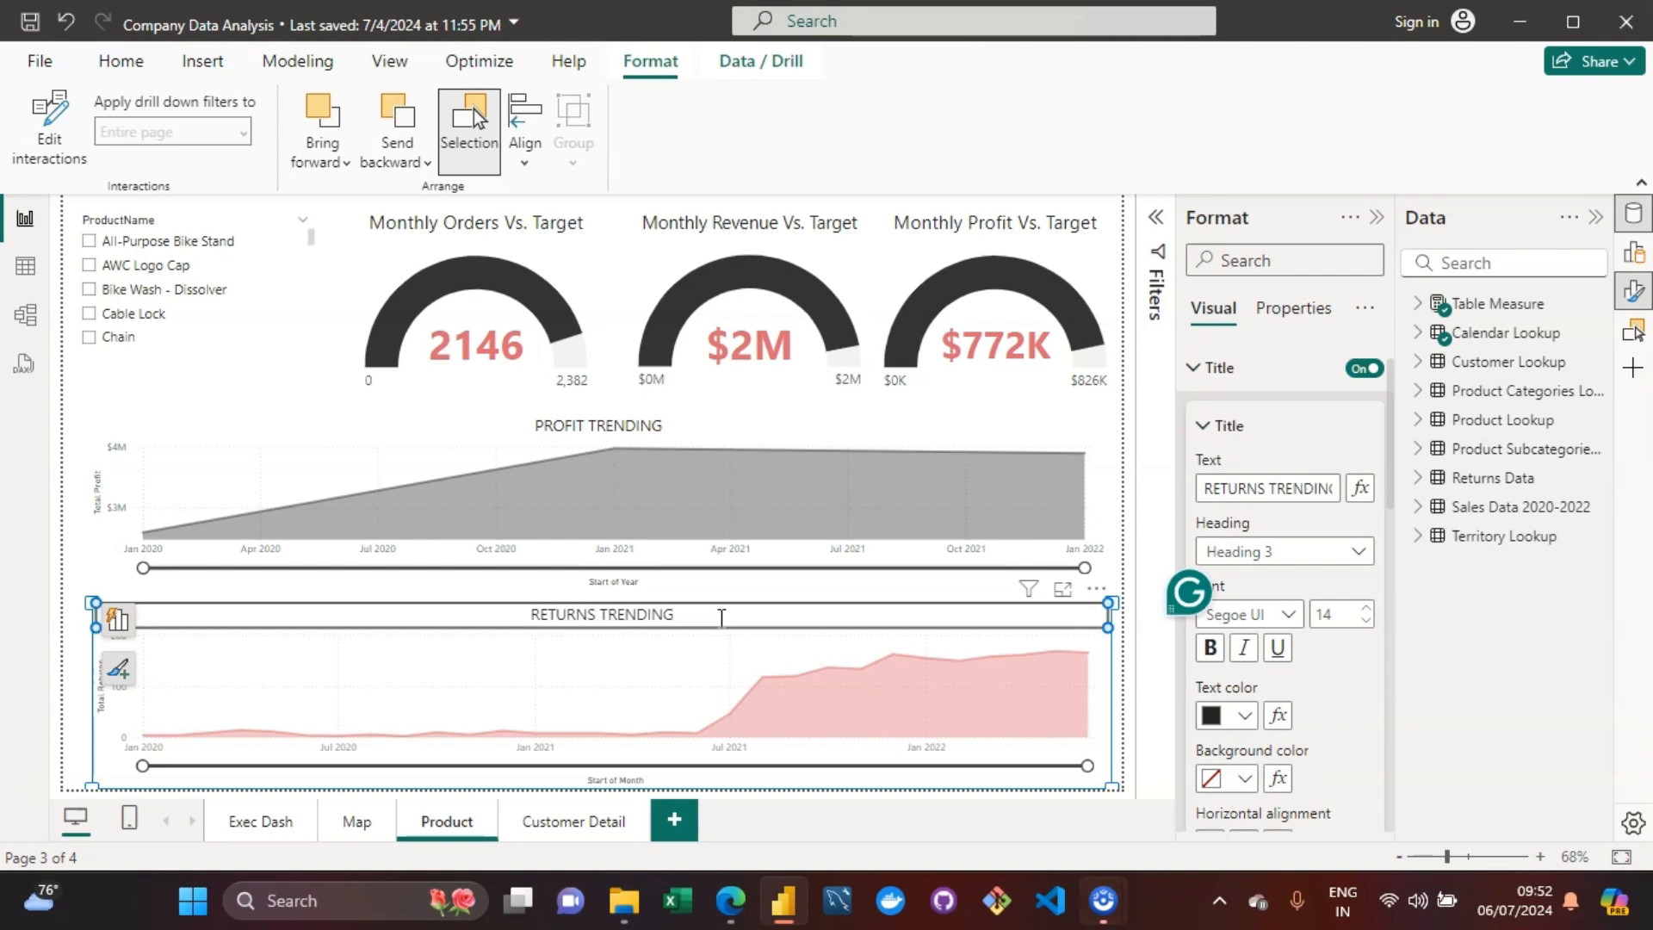
Step: Remove Start of Month from the RETURNS TRENDING chart's x-axis
click(265, 676)
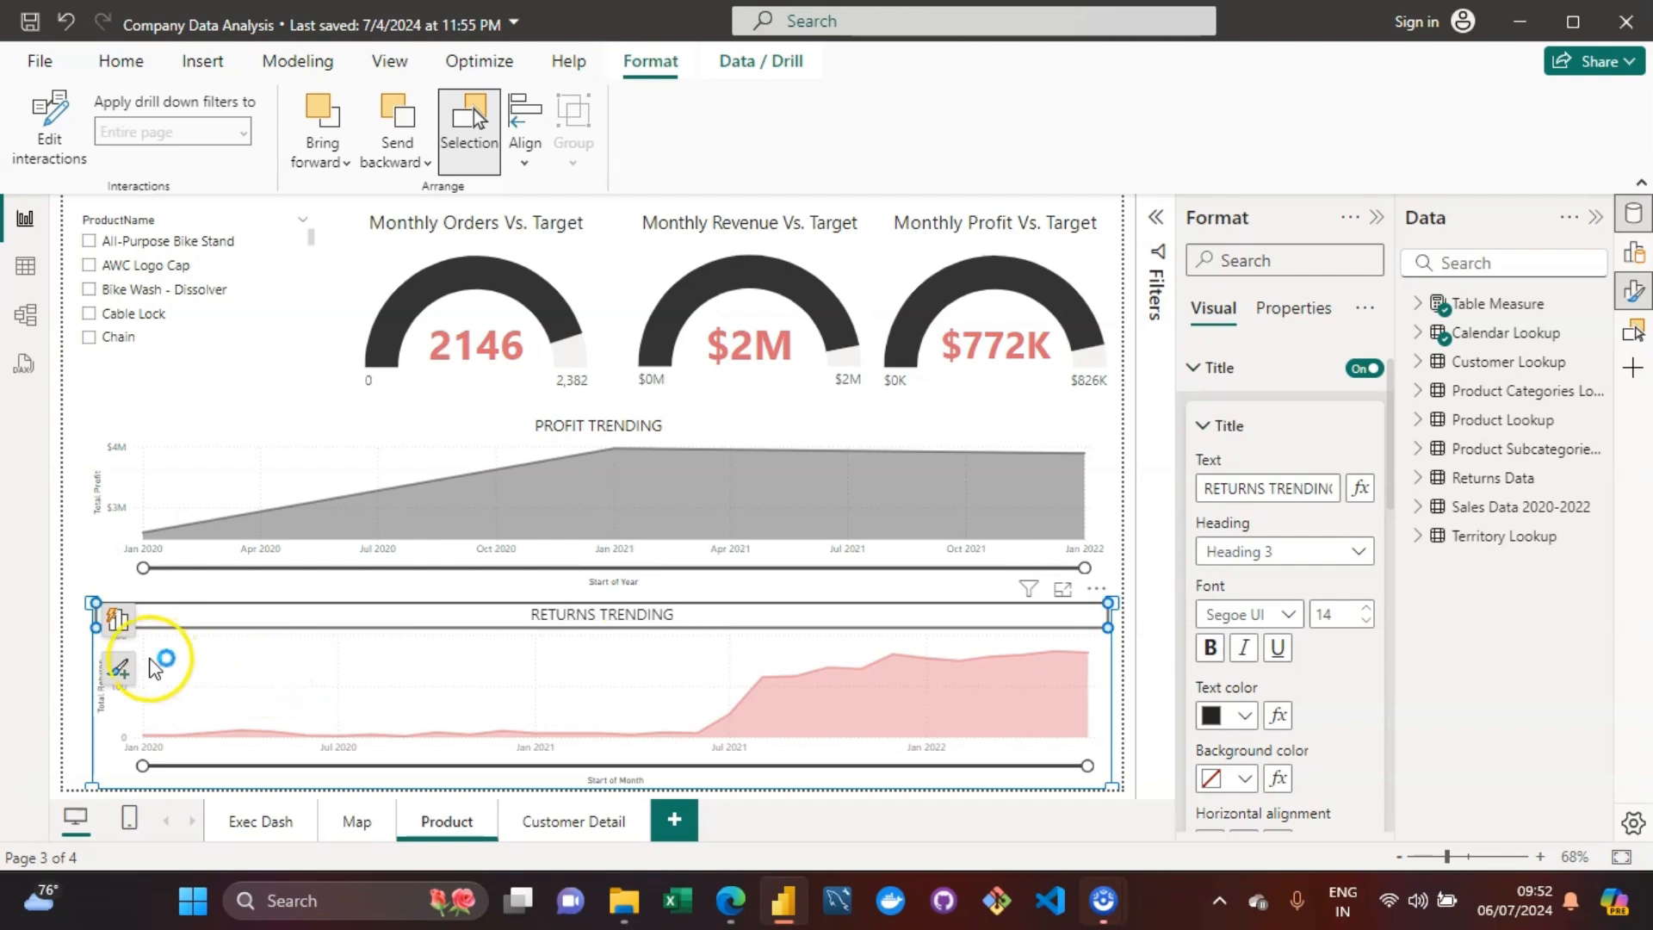
click(1119, 528)
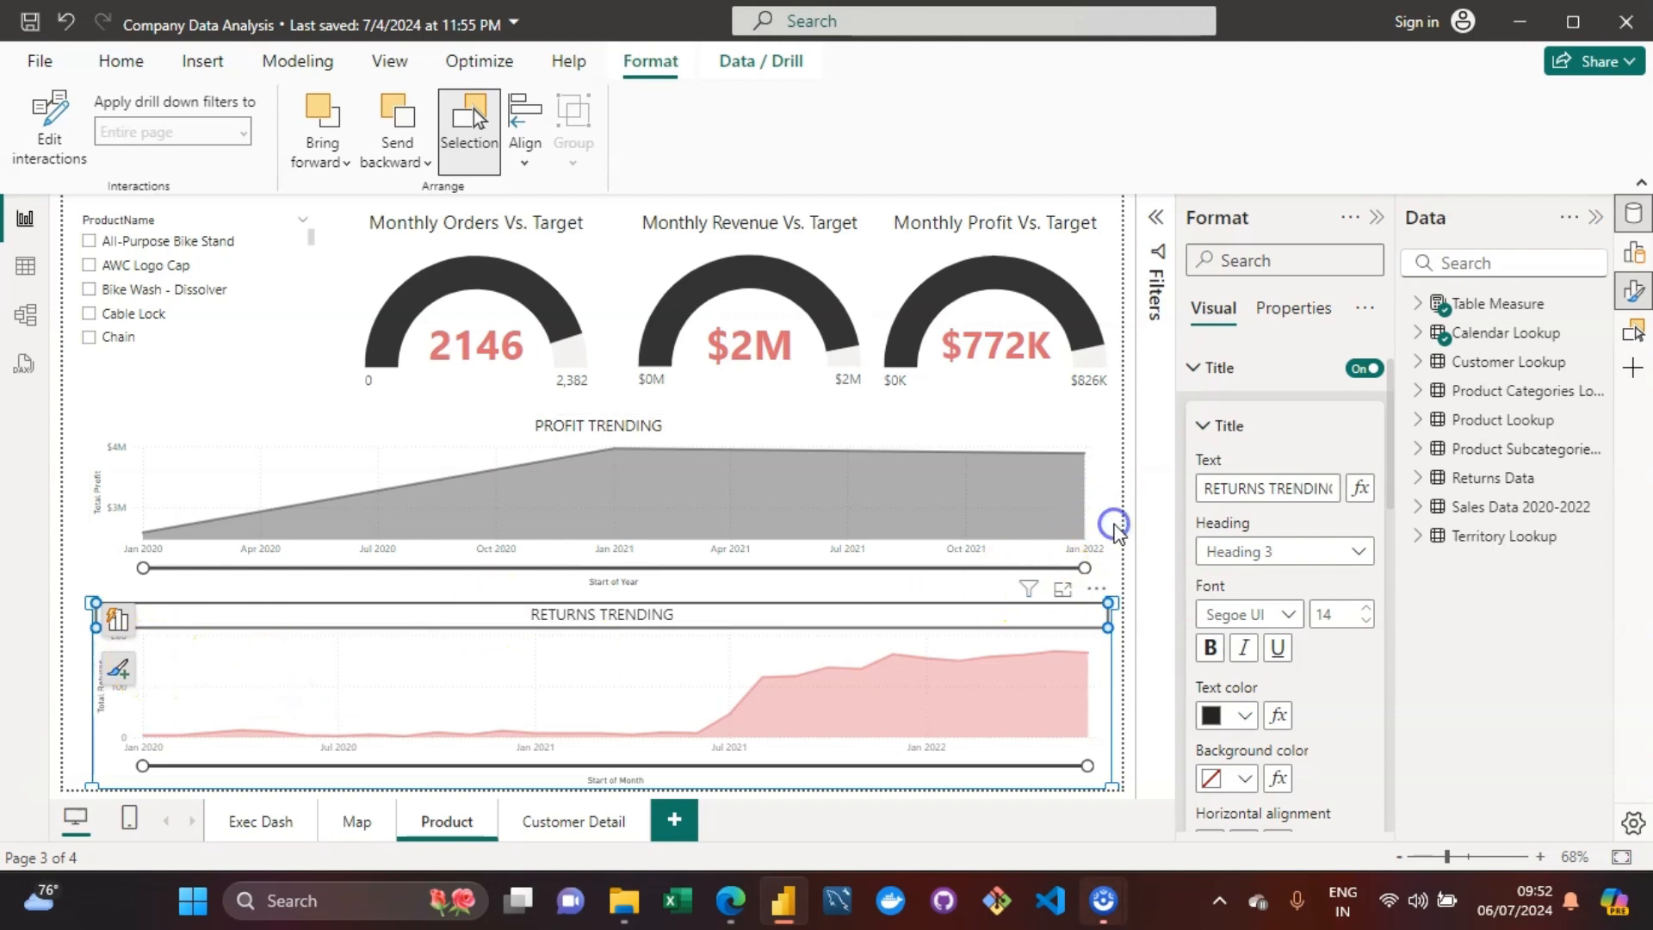
click(848, 611)
click(118, 620)
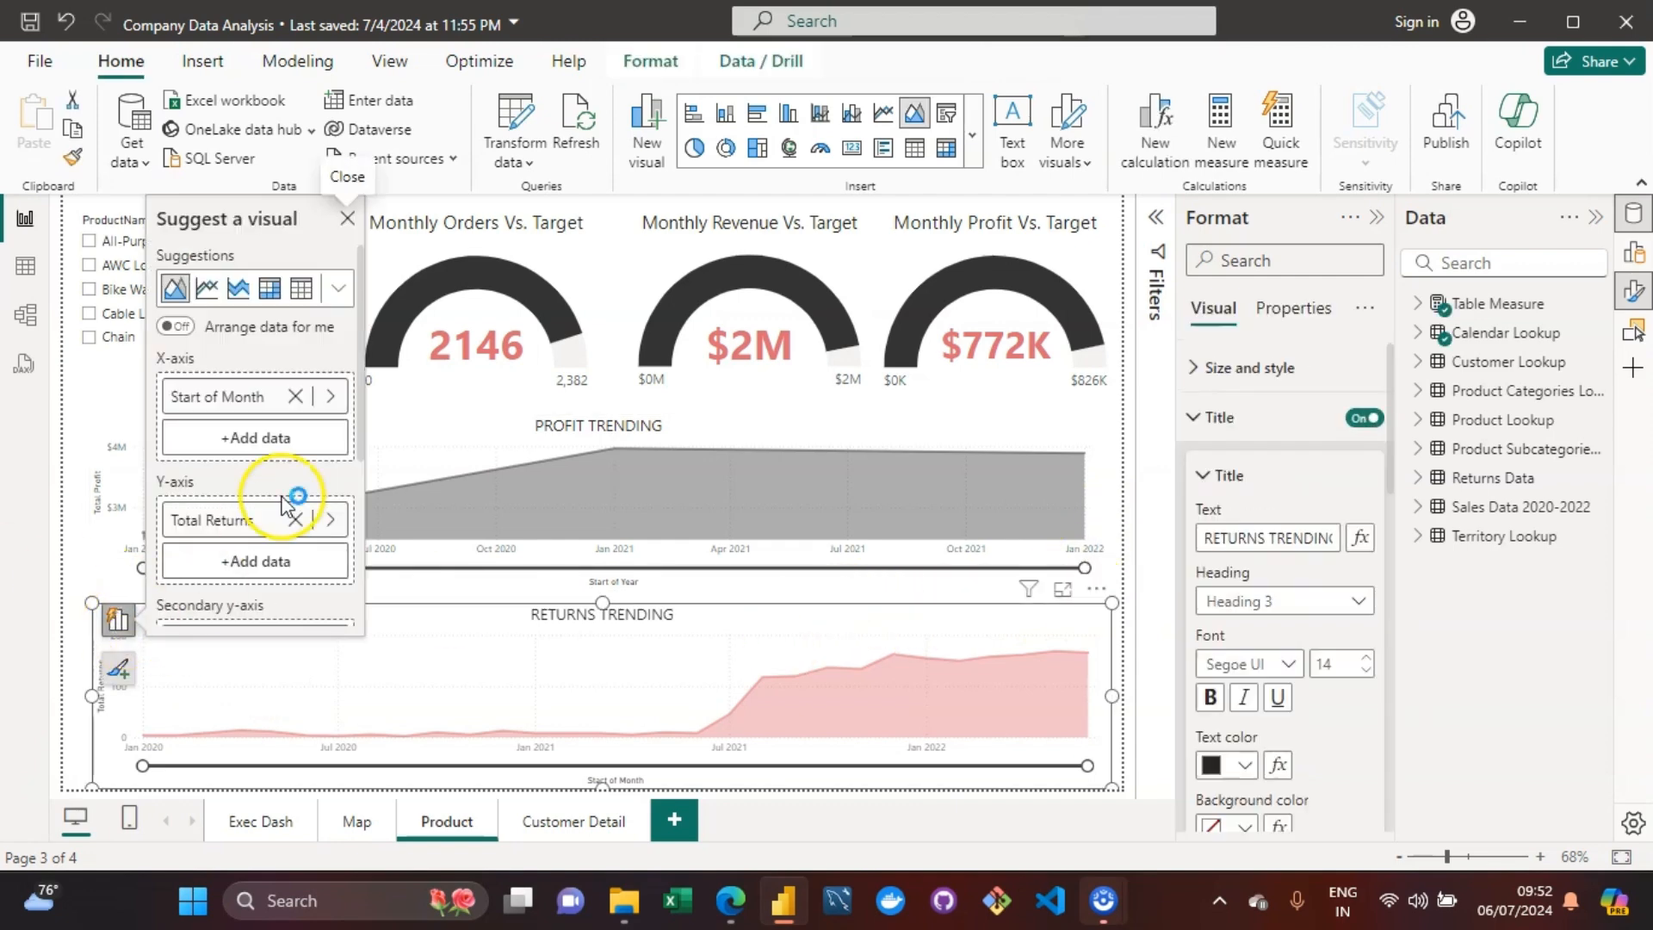
click(298, 396)
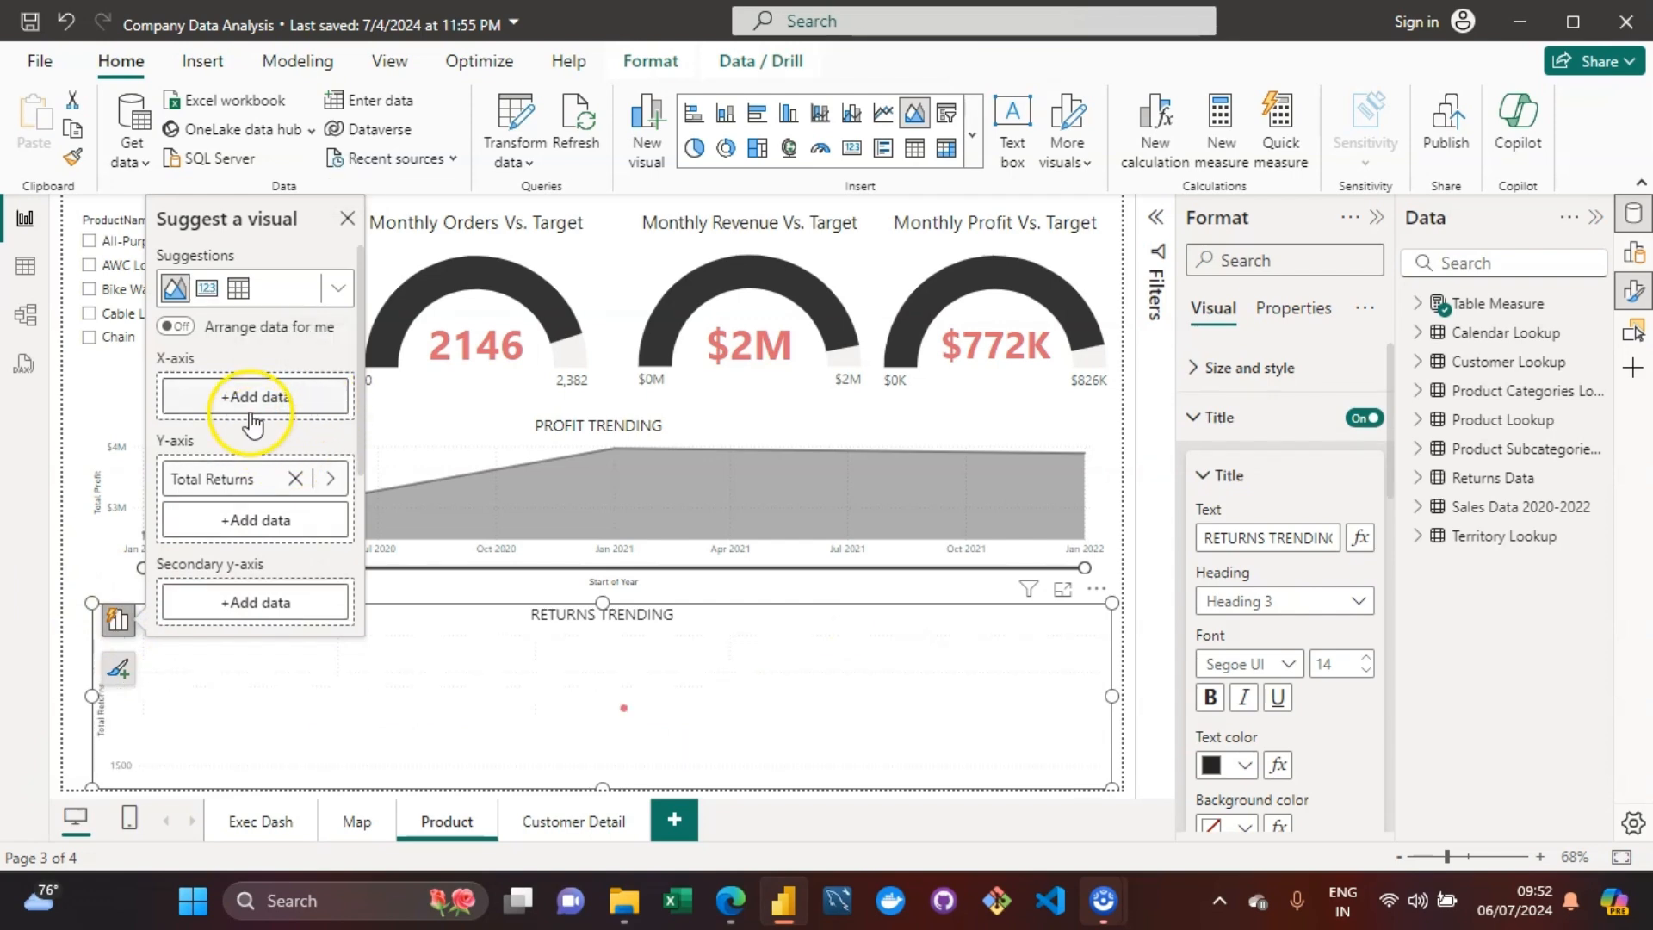
Step: Add Start of Year, Start of Quarter, Start of Month and Start of Week to the RETURNS TRENDING chart's x-axis
click(256, 399)
click(490, 242)
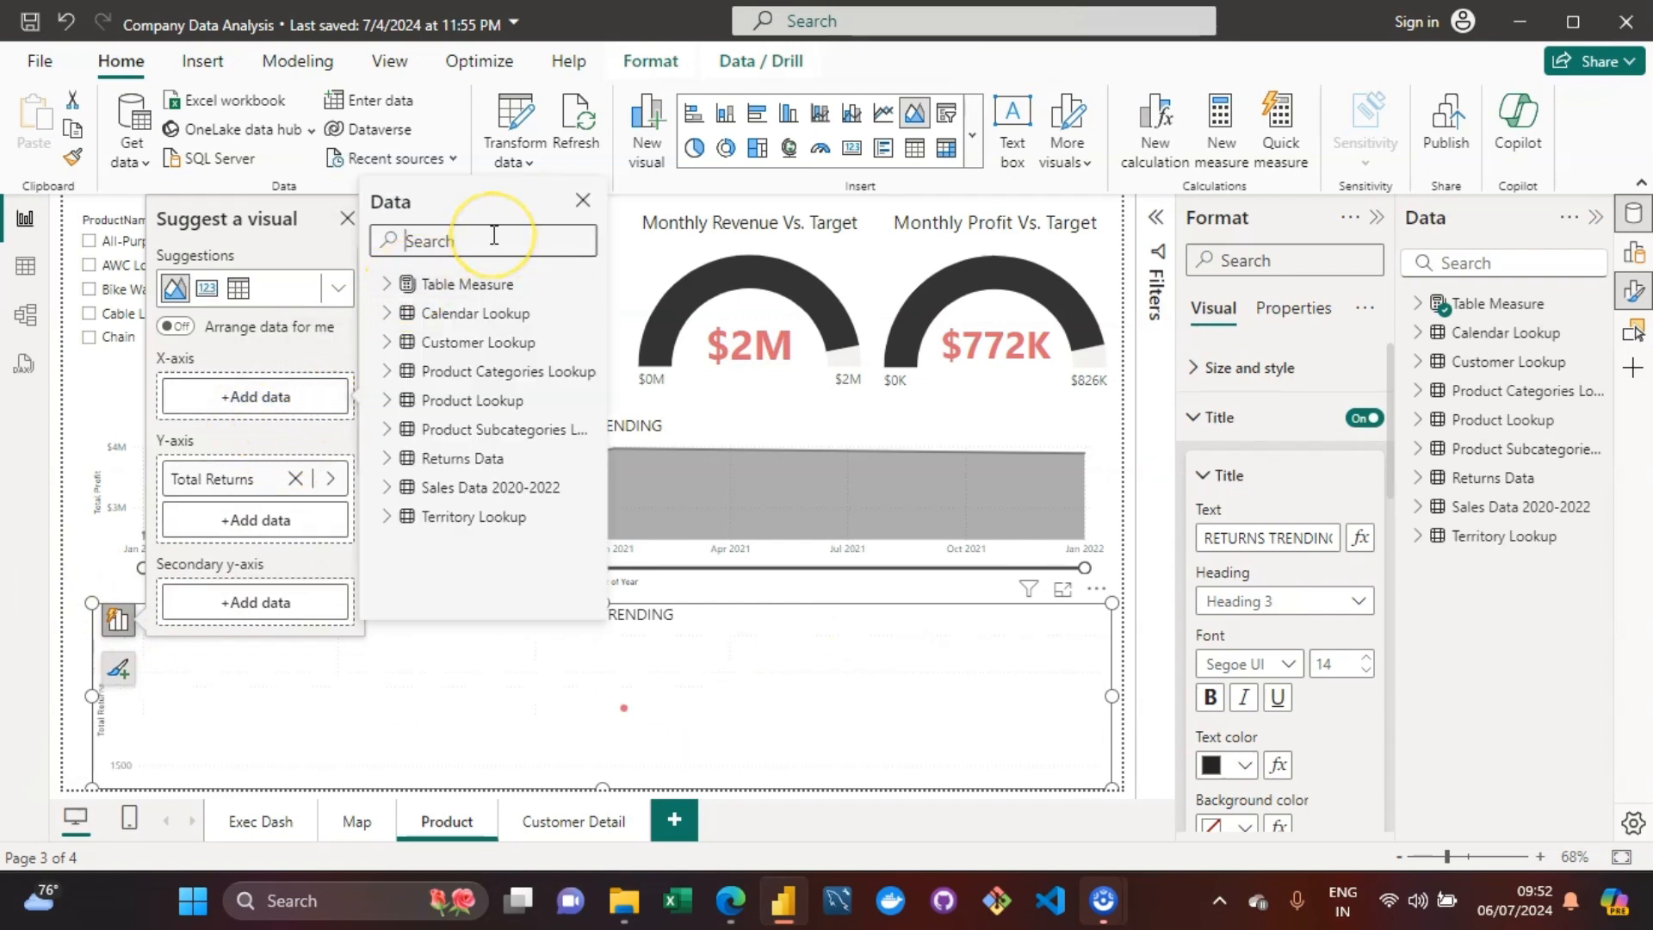
text(start of)
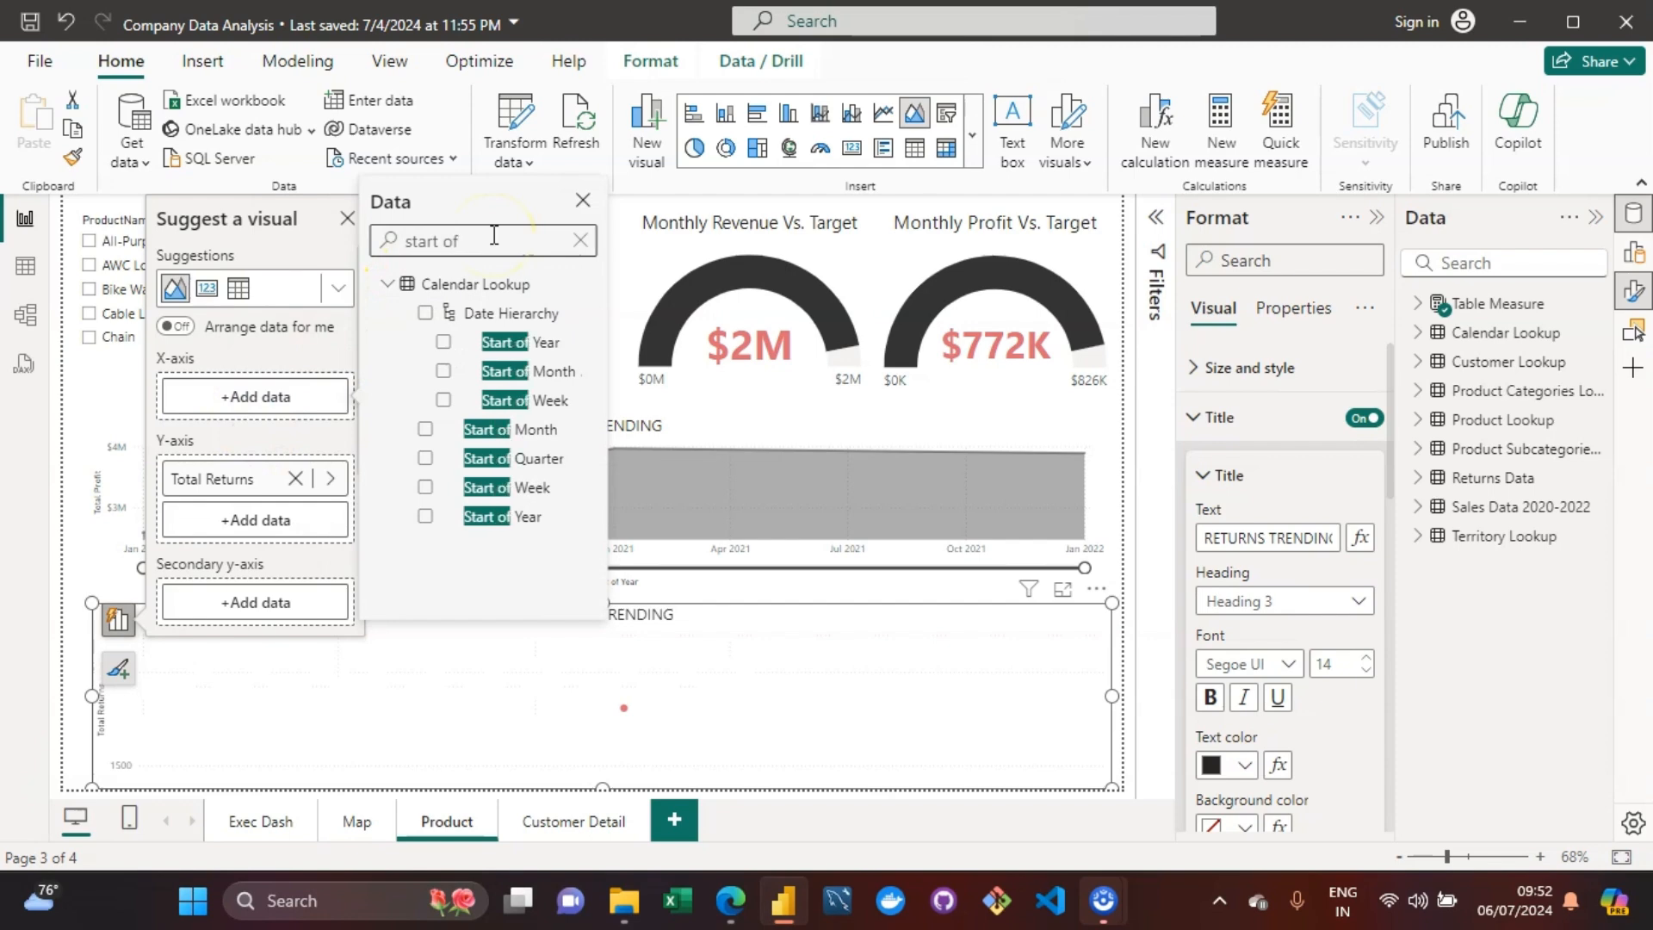
click(425, 517)
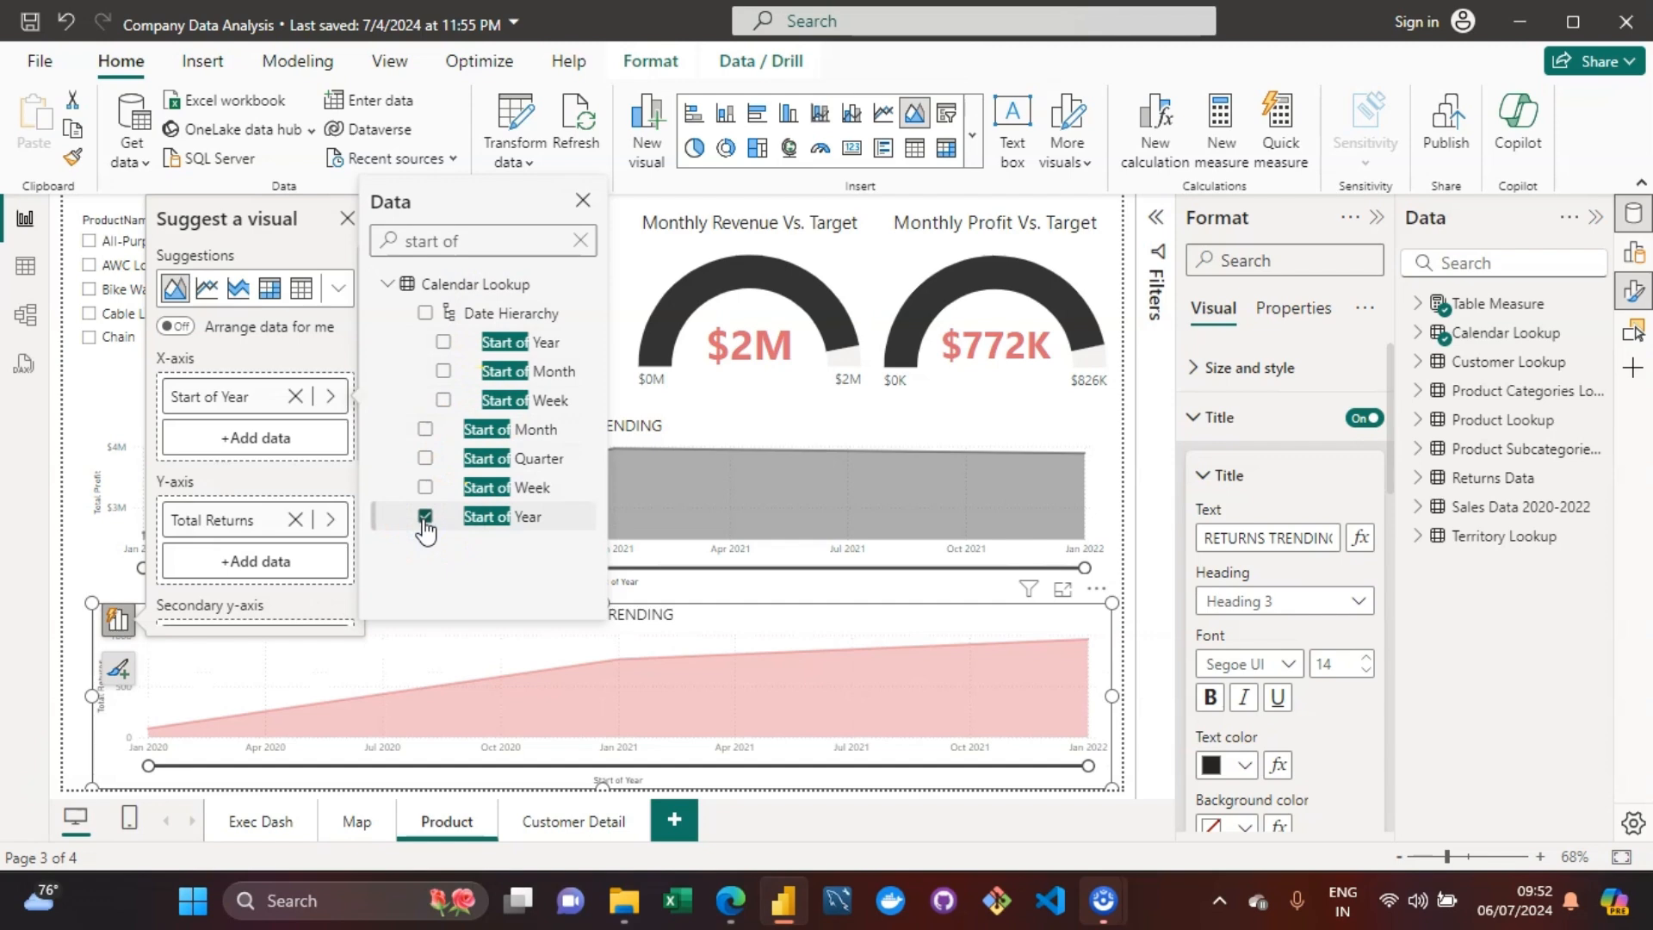
click(425, 459)
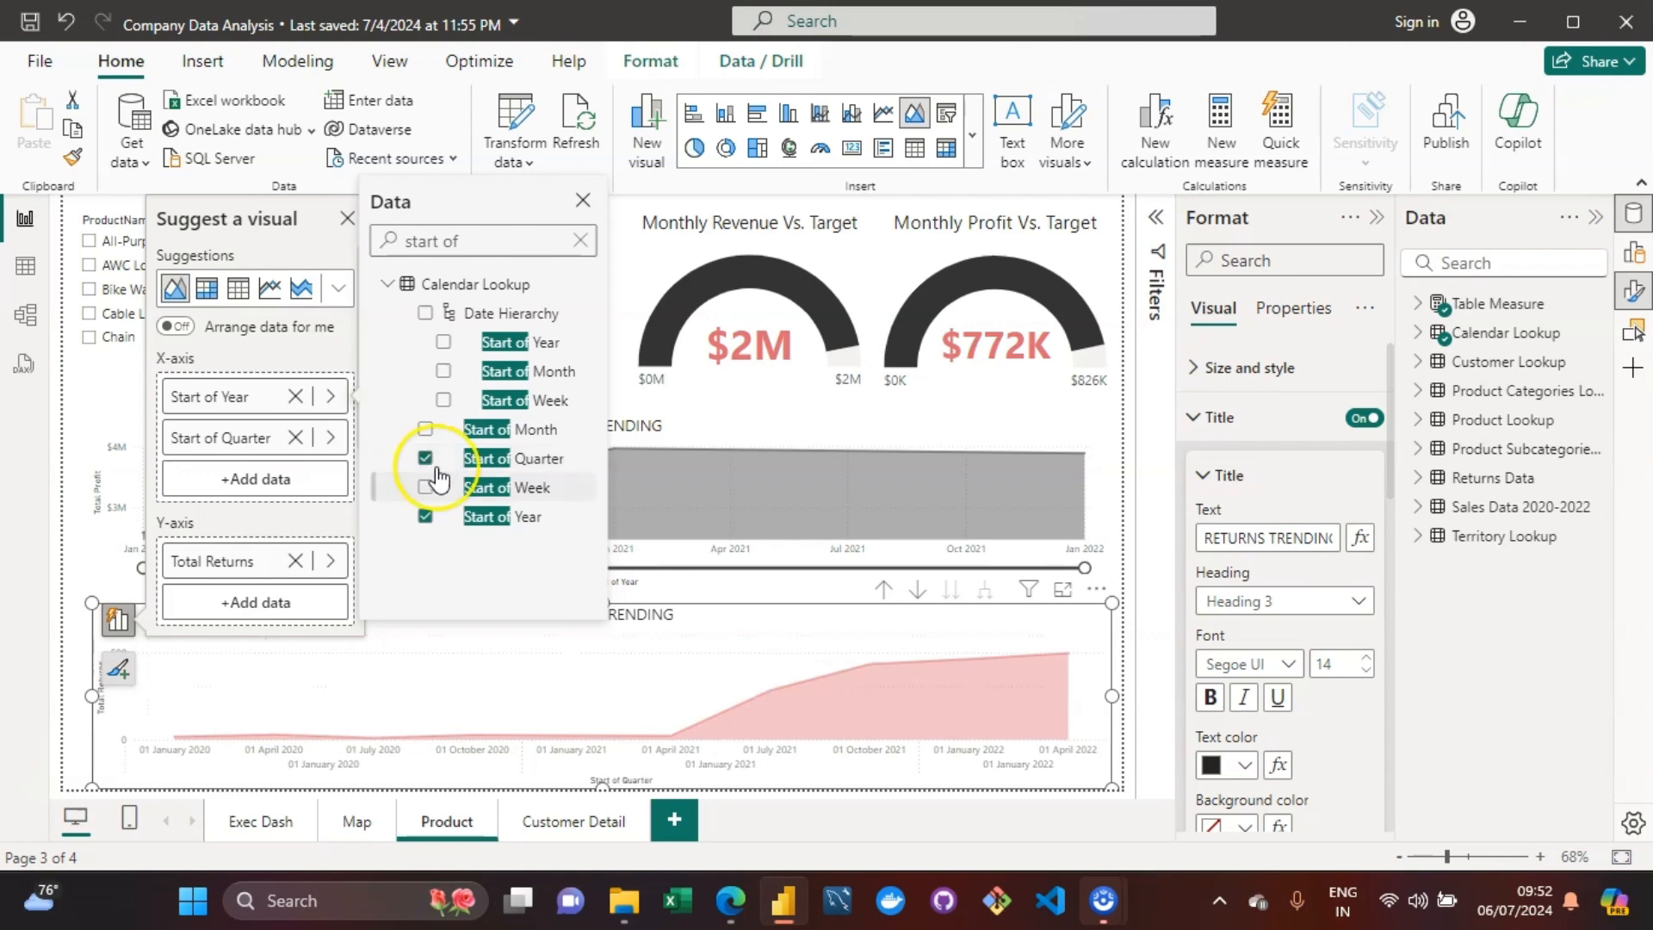
click(426, 430)
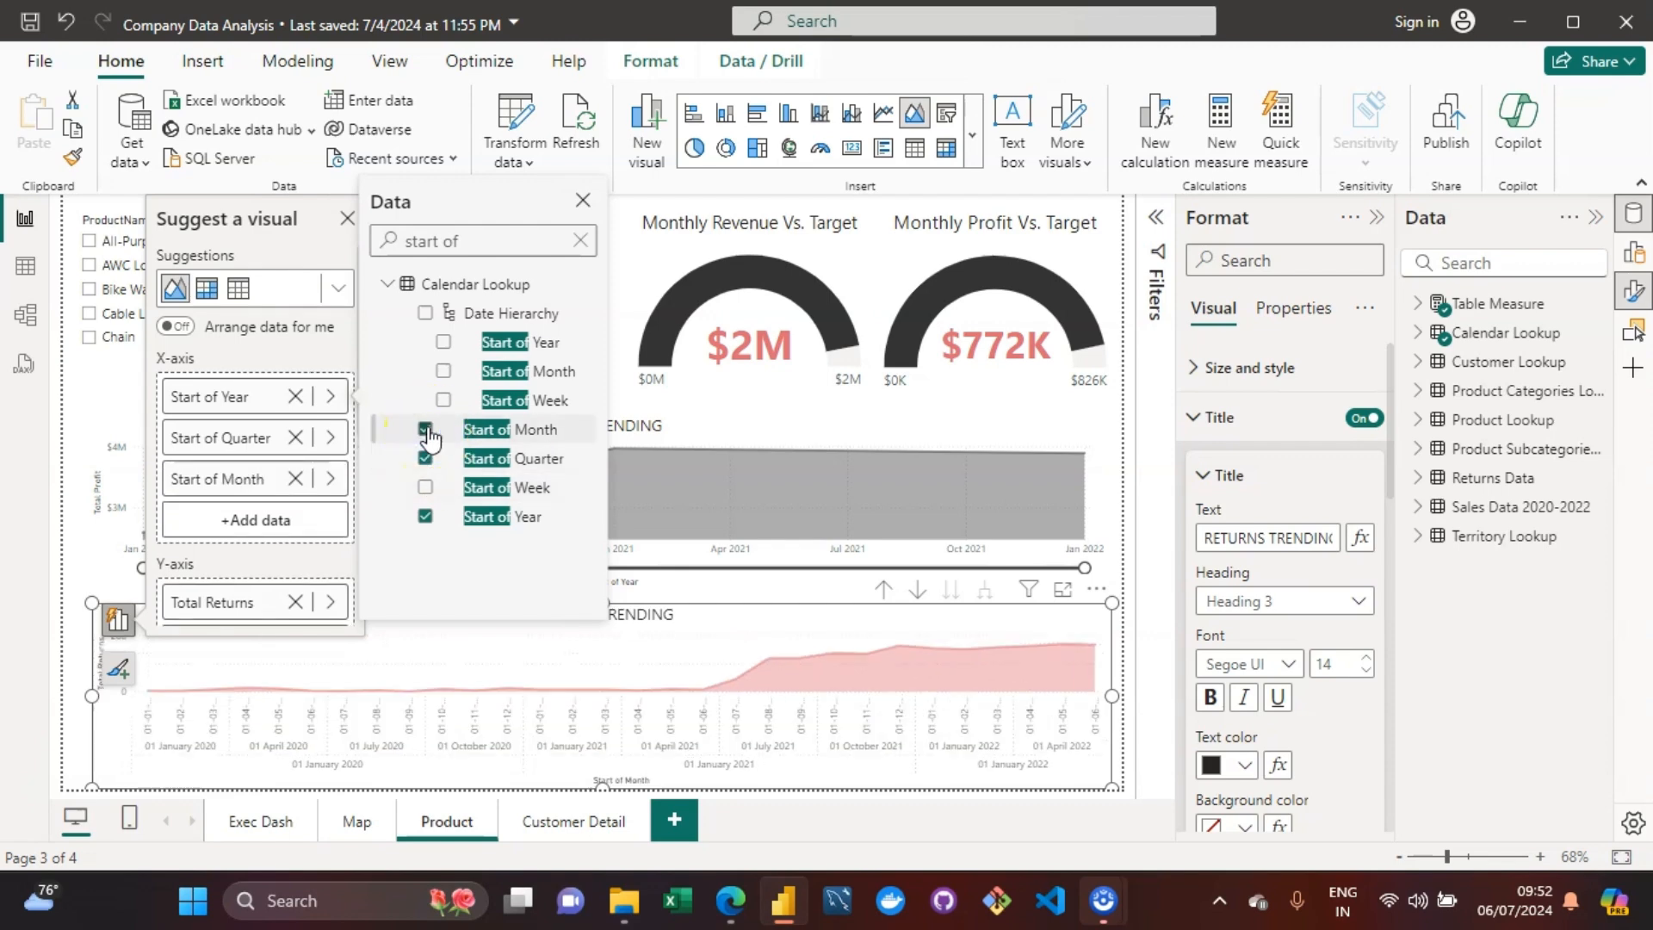
click(425, 487)
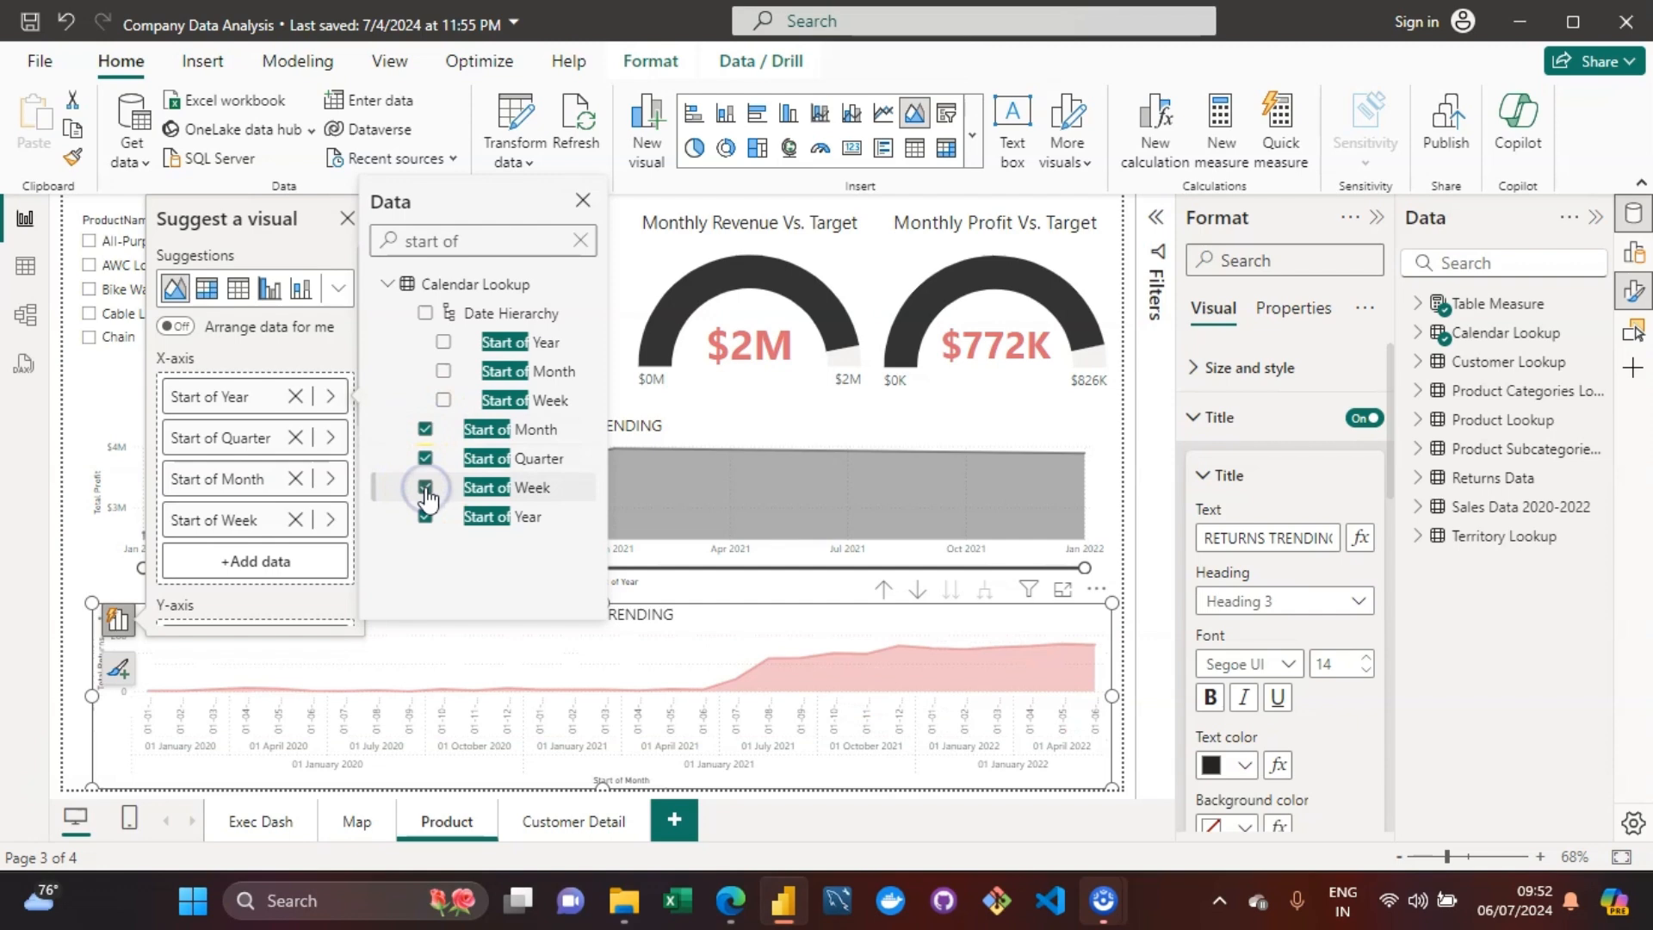
Step: Drill the RETURNS TRENDING chart up to the Start of Year level and deselect it
click(730, 614)
click(893, 593)
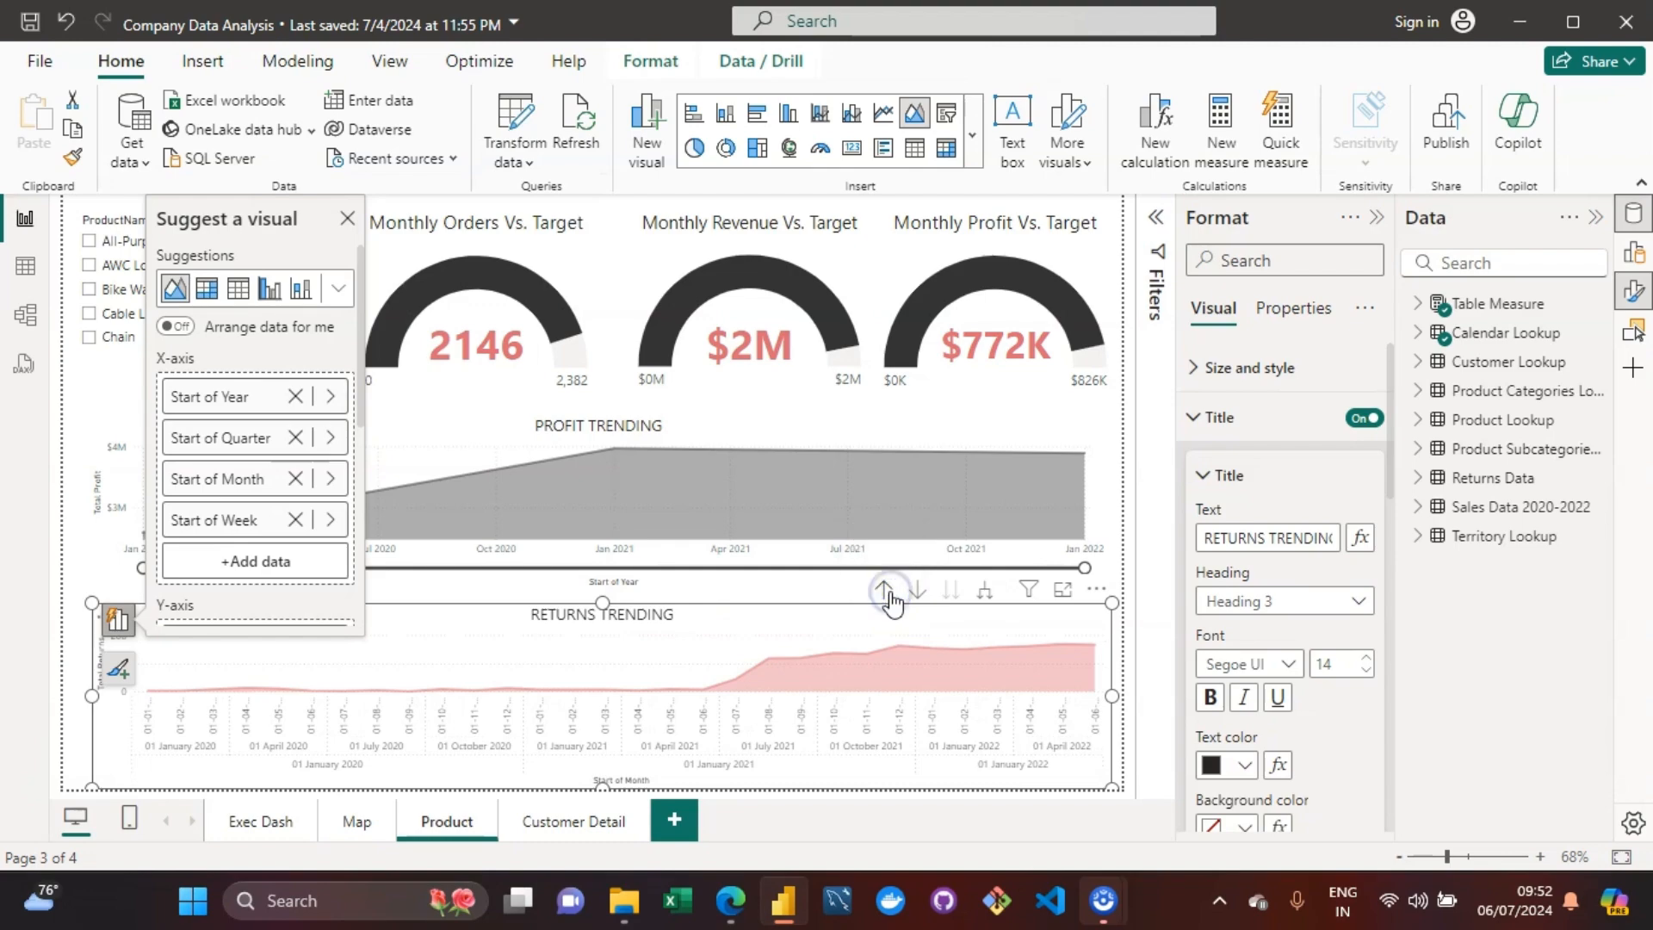
click(890, 594)
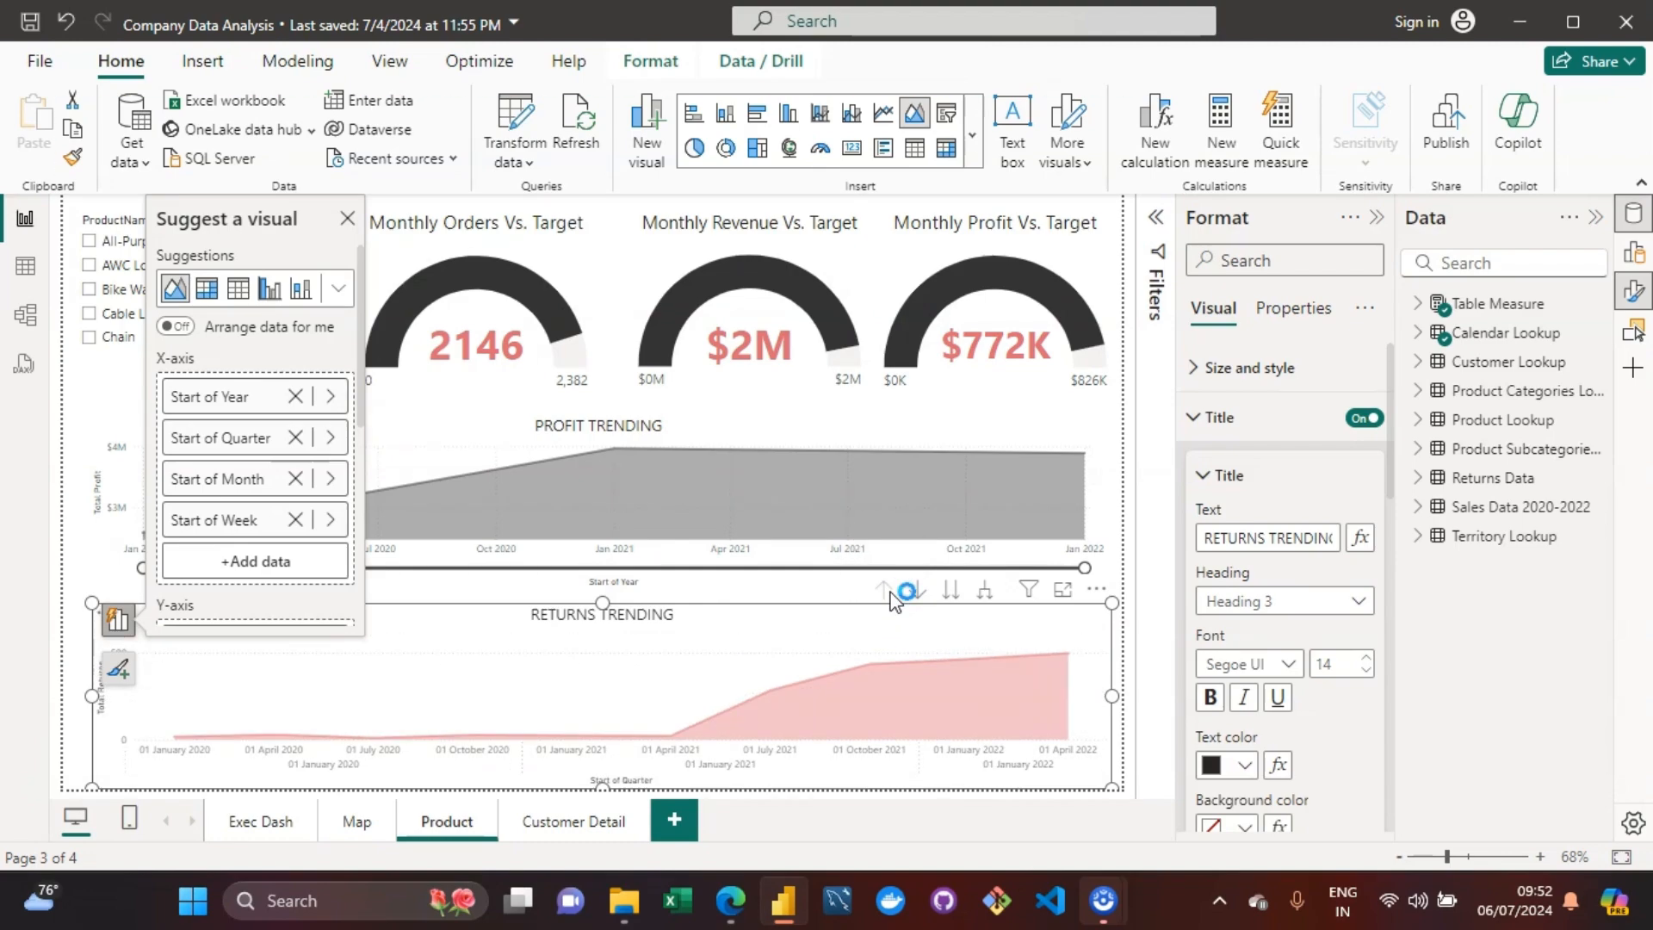
click(890, 594)
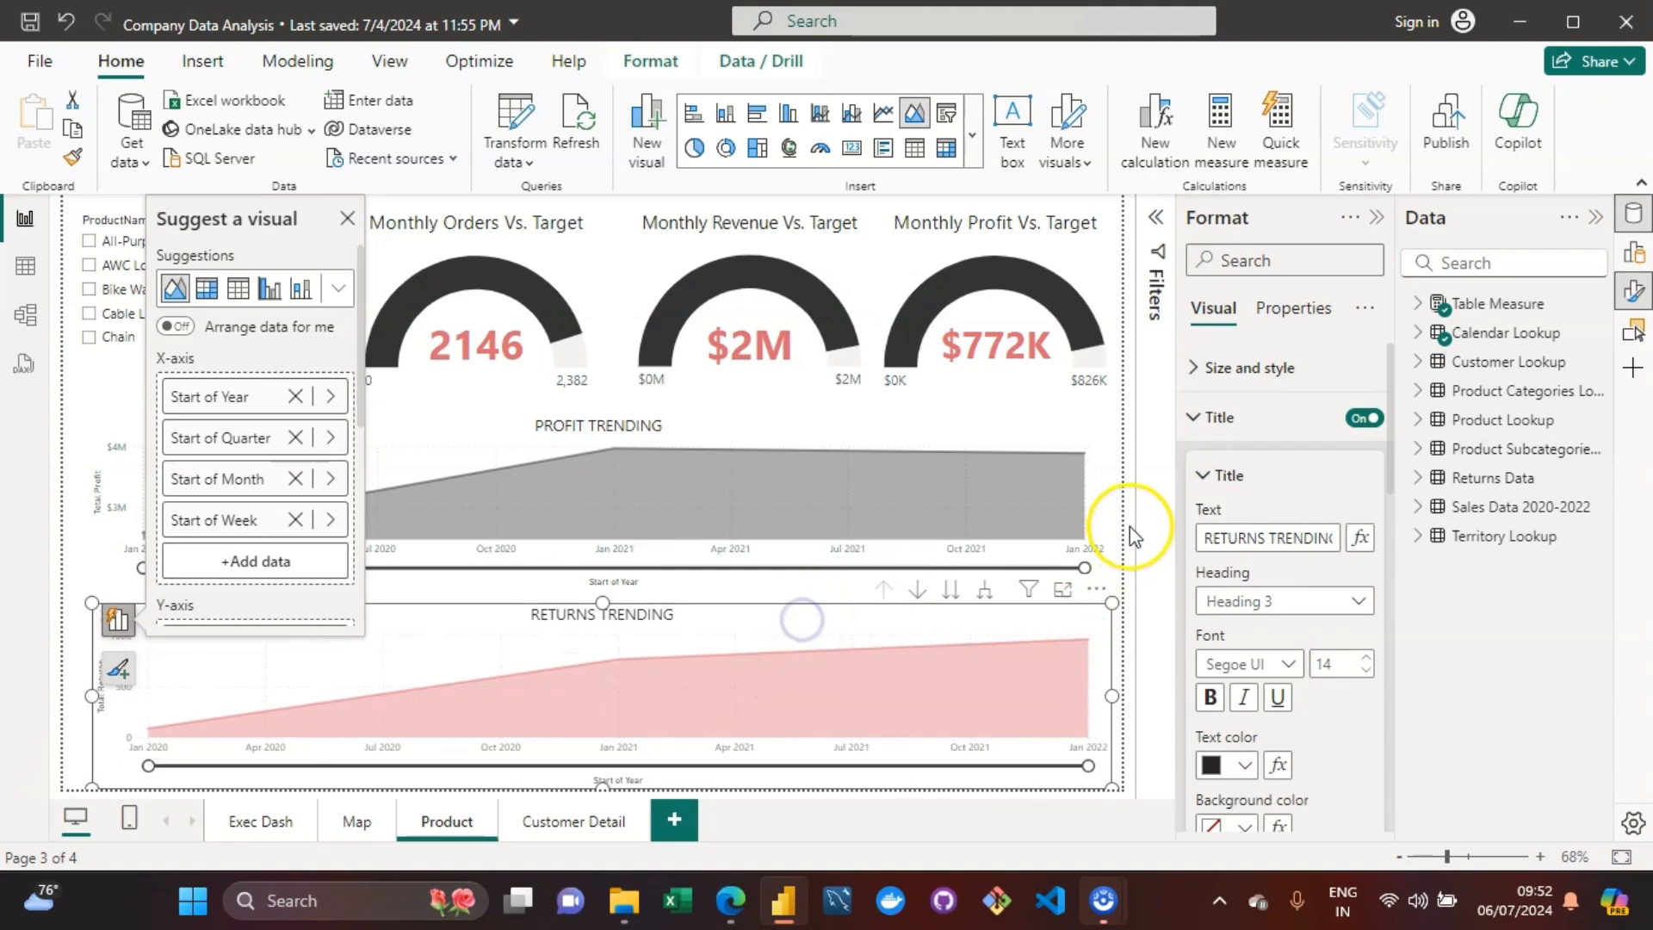
click(1123, 497)
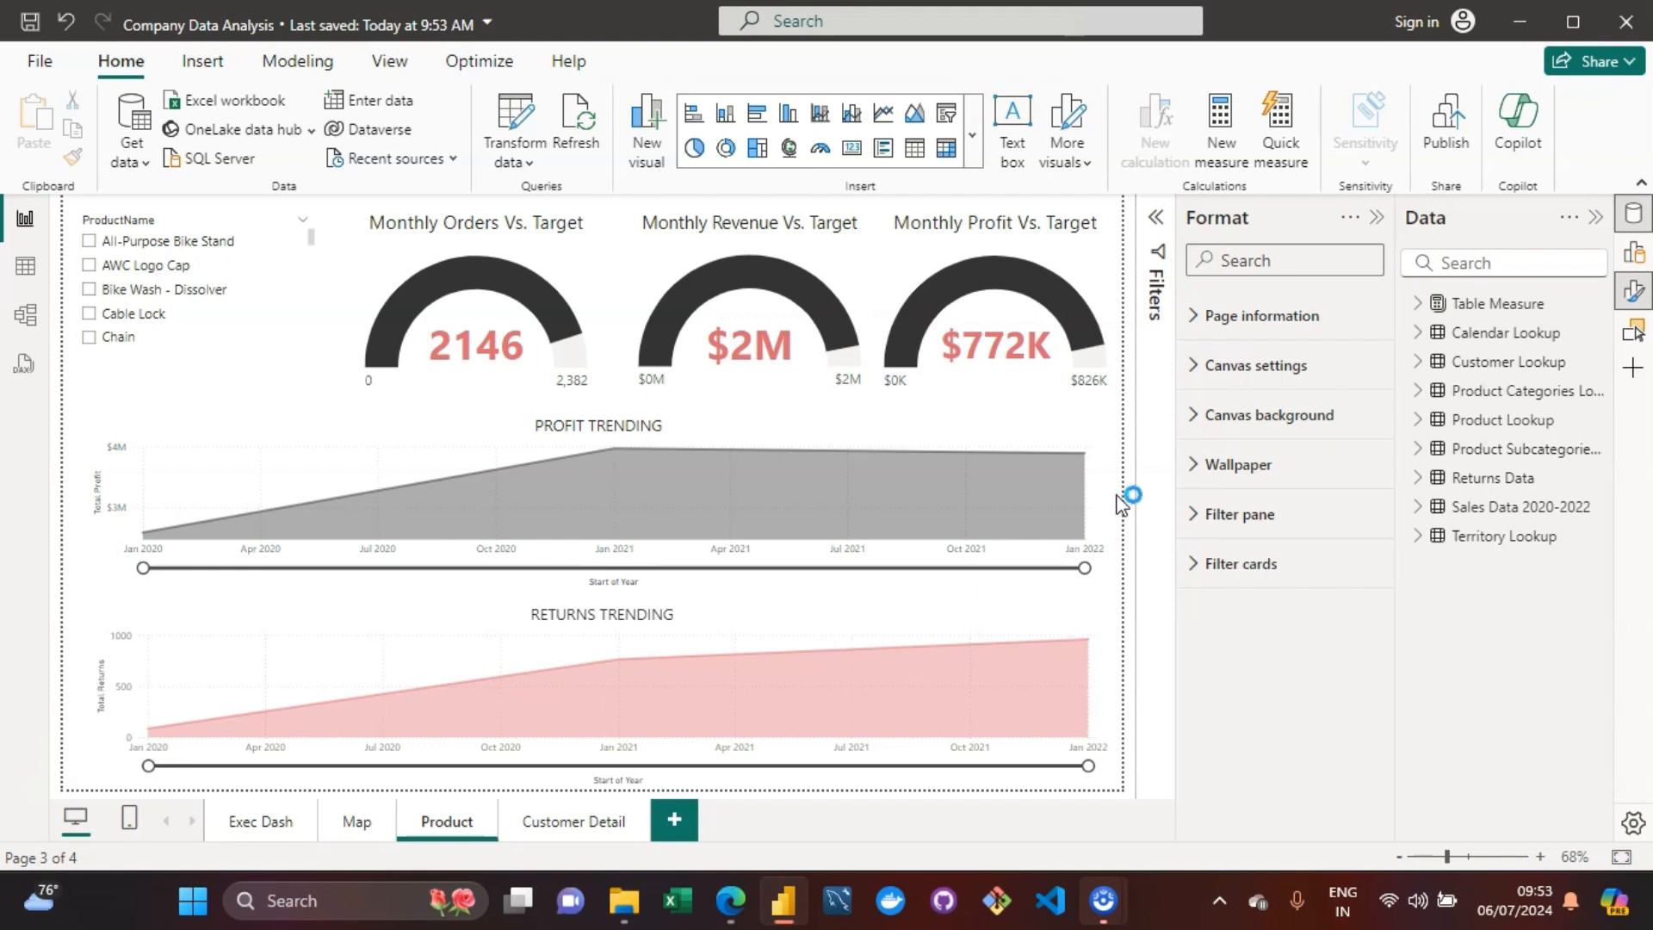
mouse_move(937, 433)
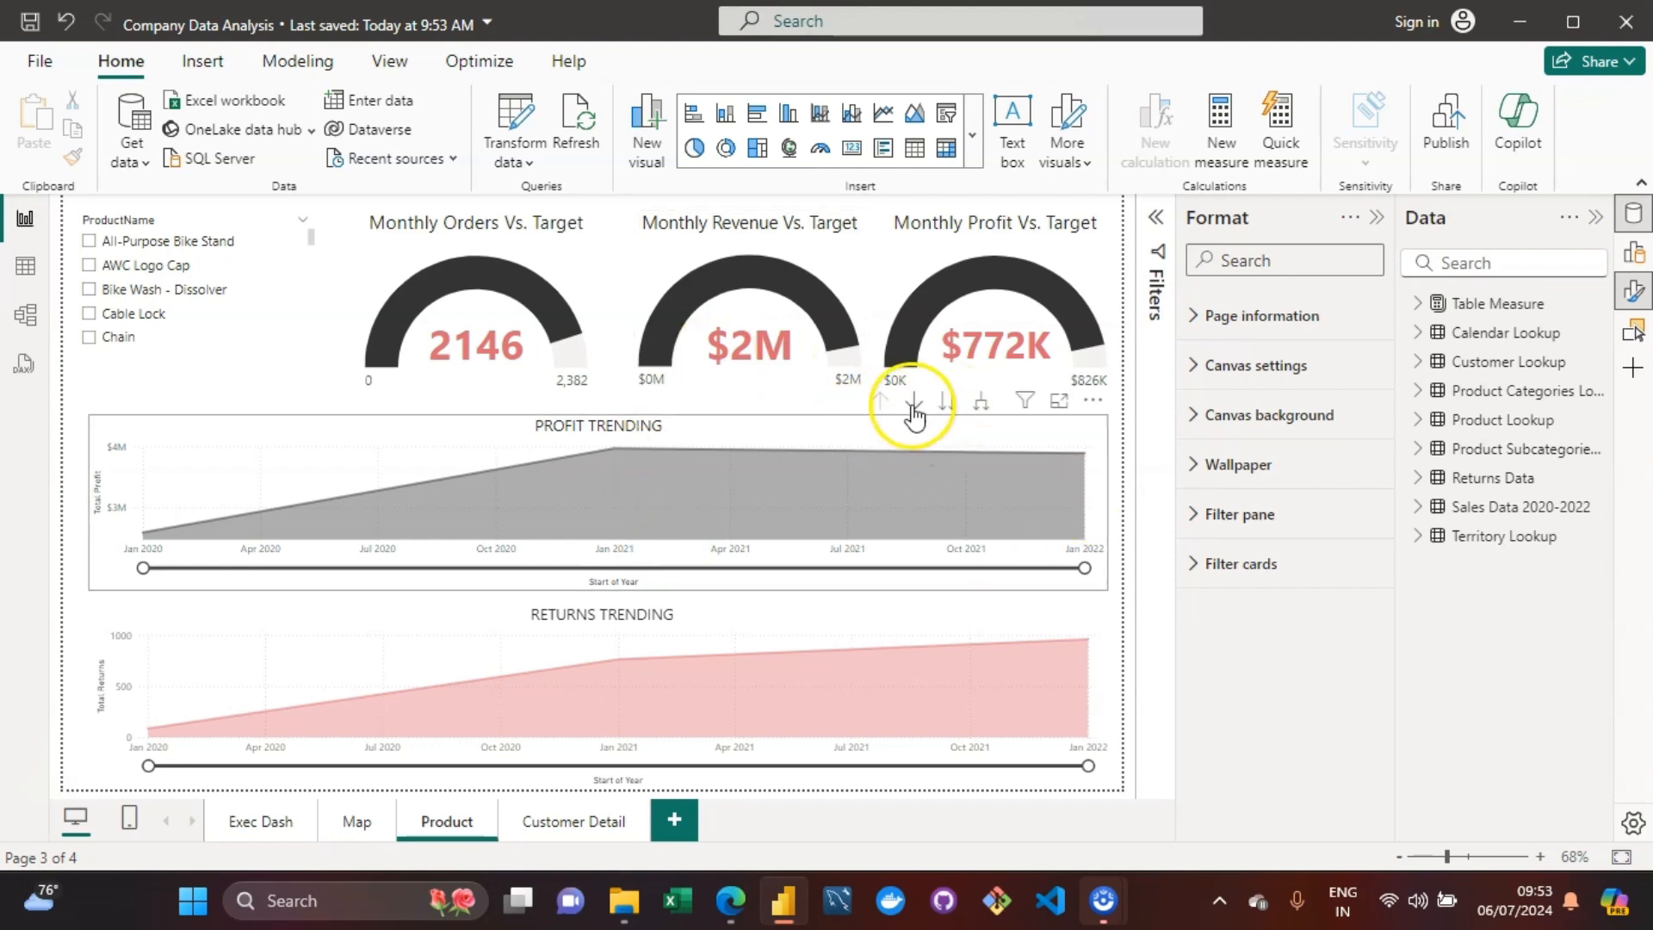
click(980, 403)
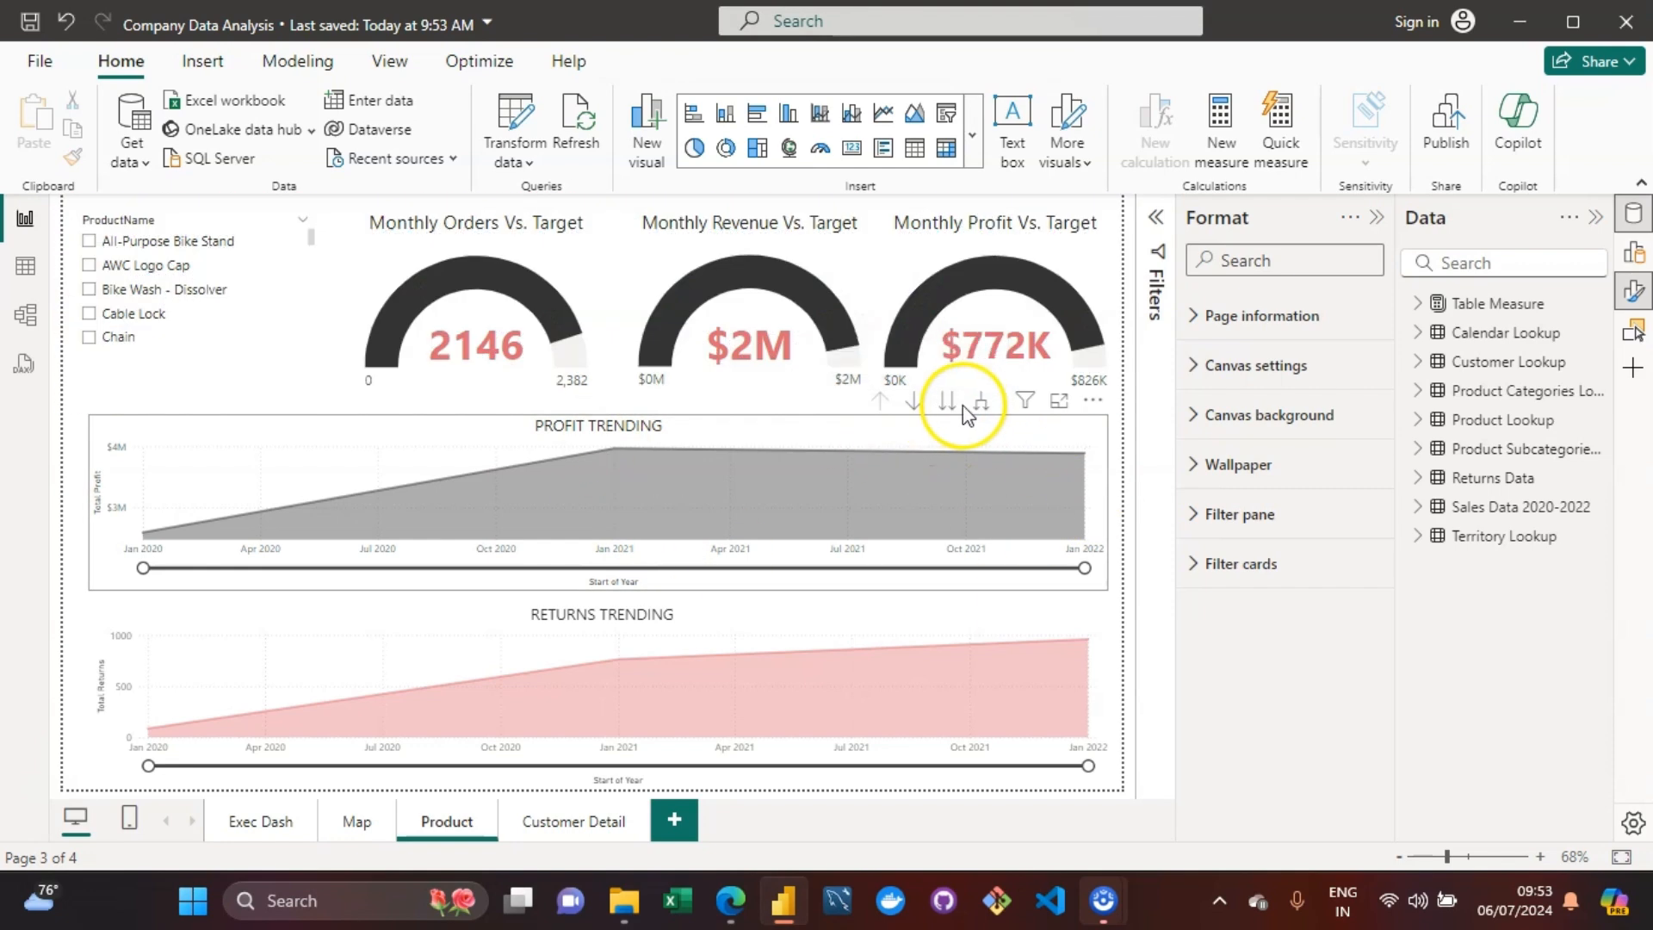
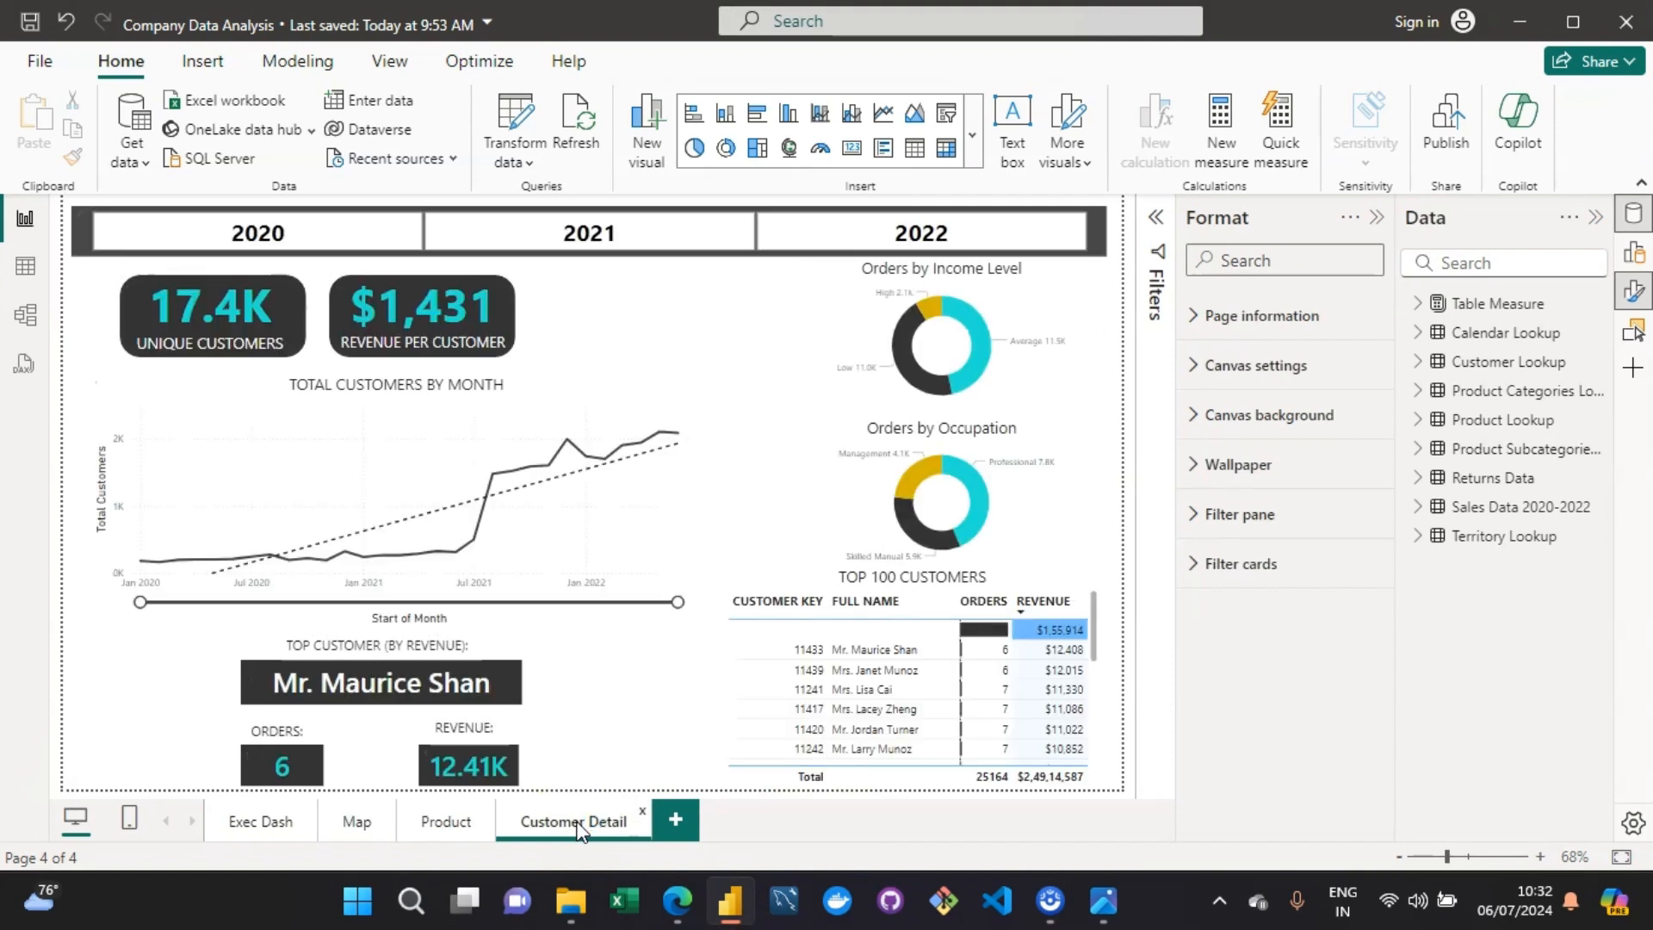
Step: Remove Start of Month from the x-axis of the TOTAL CUSTOMERS BY MONTH chart on the Customer Detail page
click(543, 377)
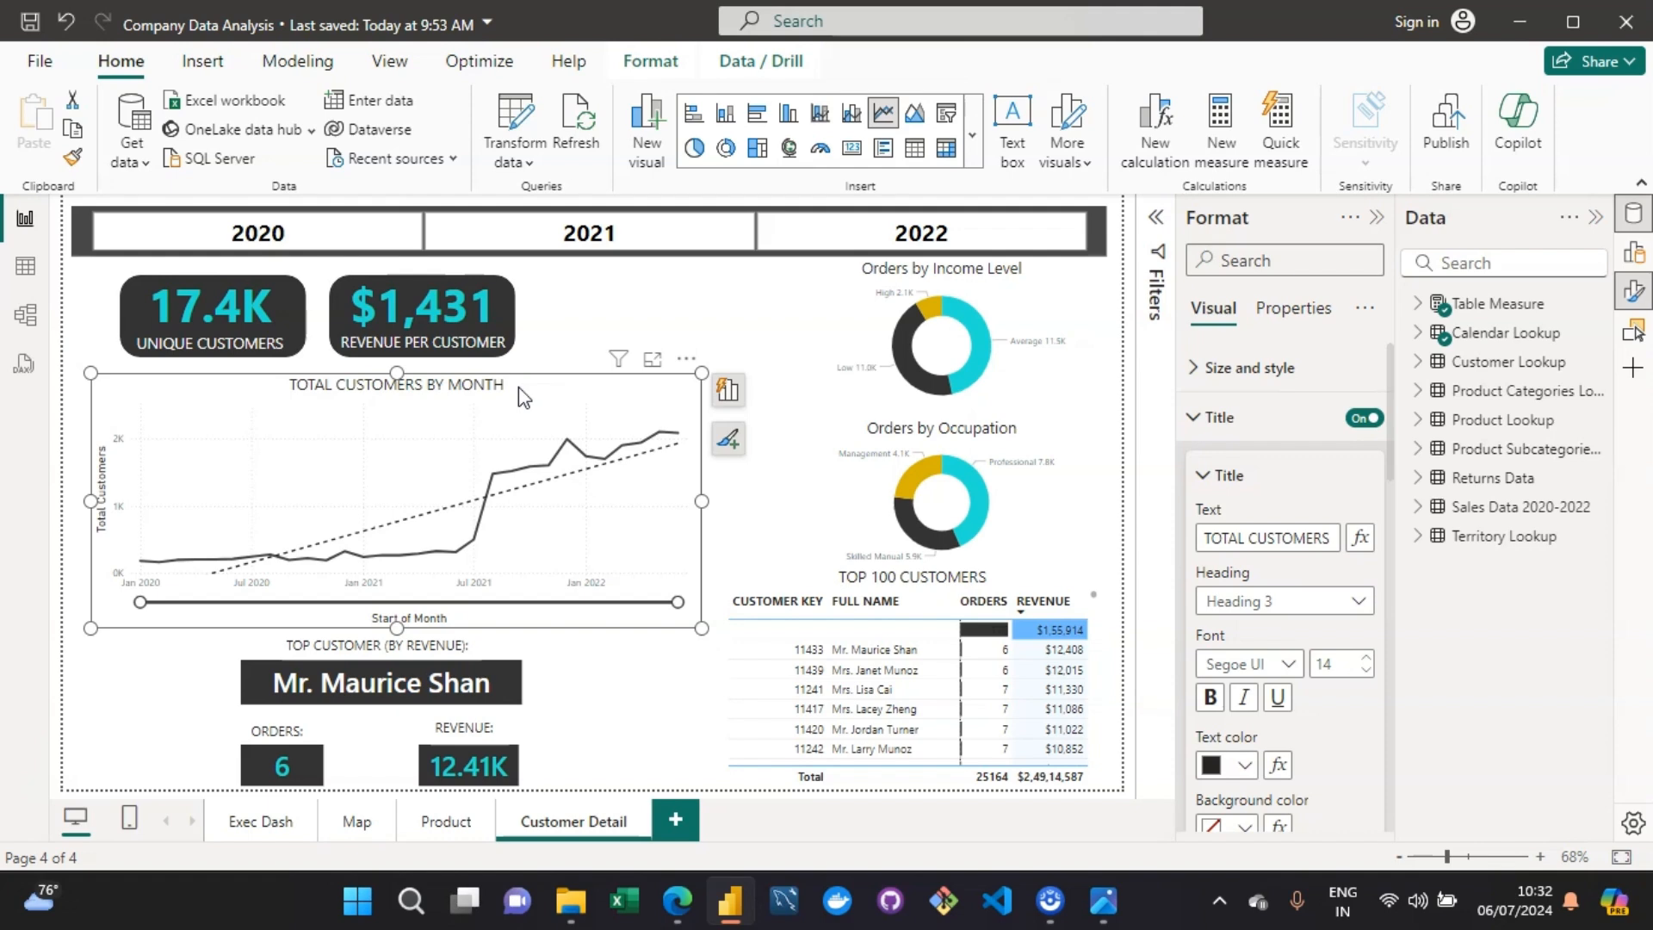
mouse_move(618, 372)
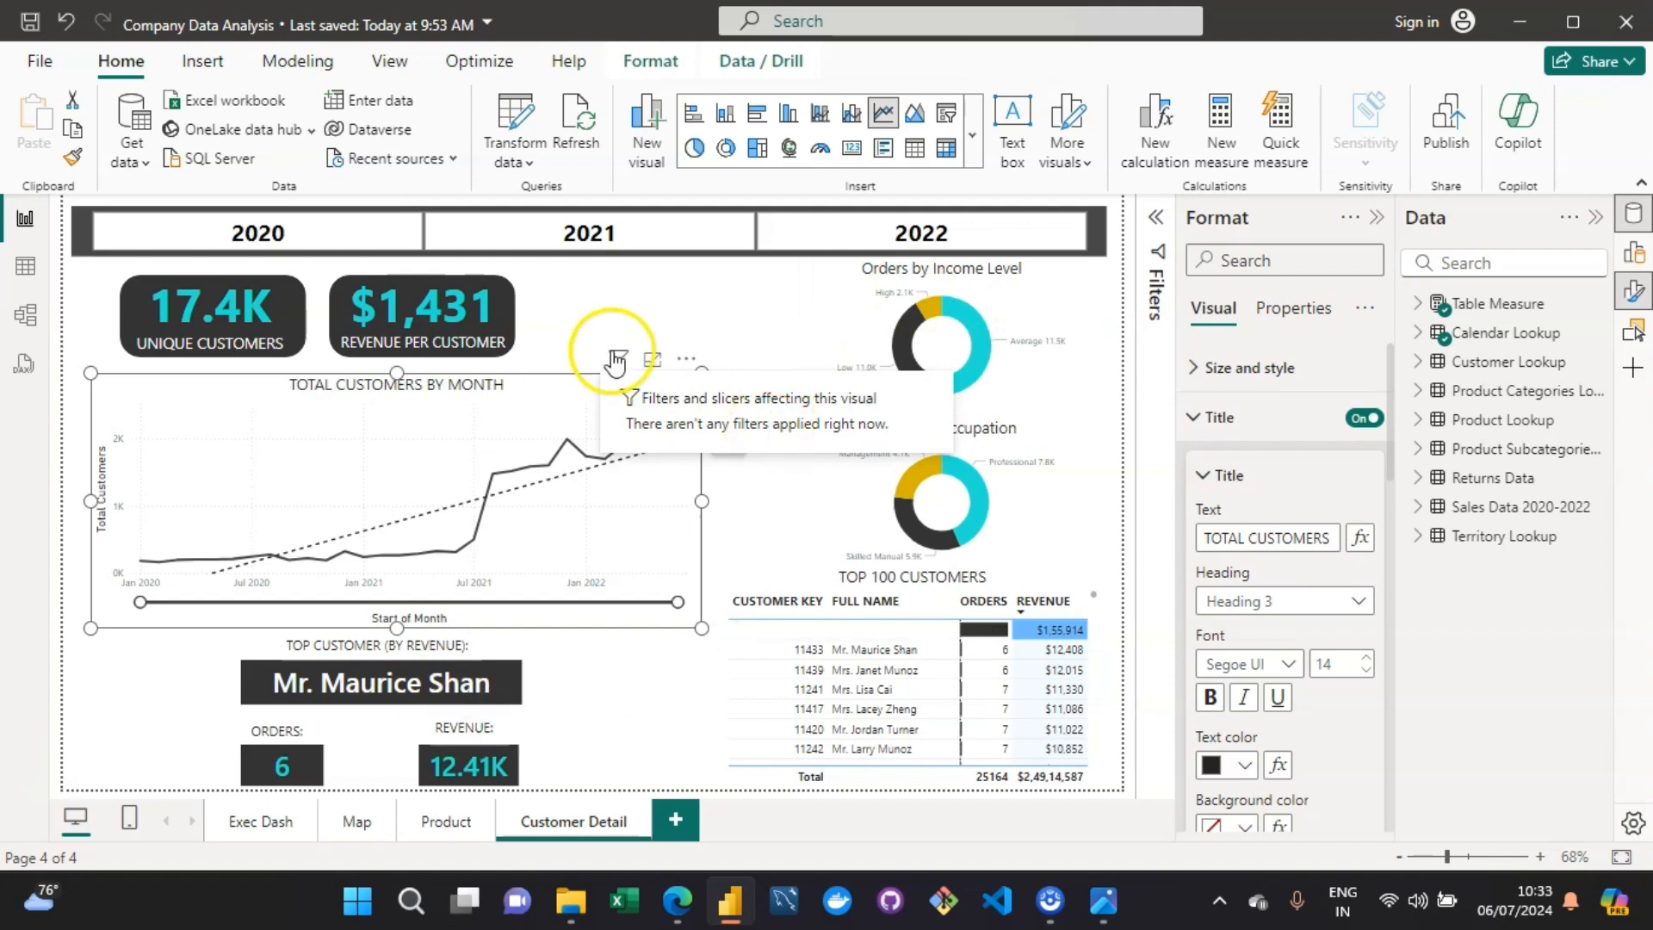
click(540, 383)
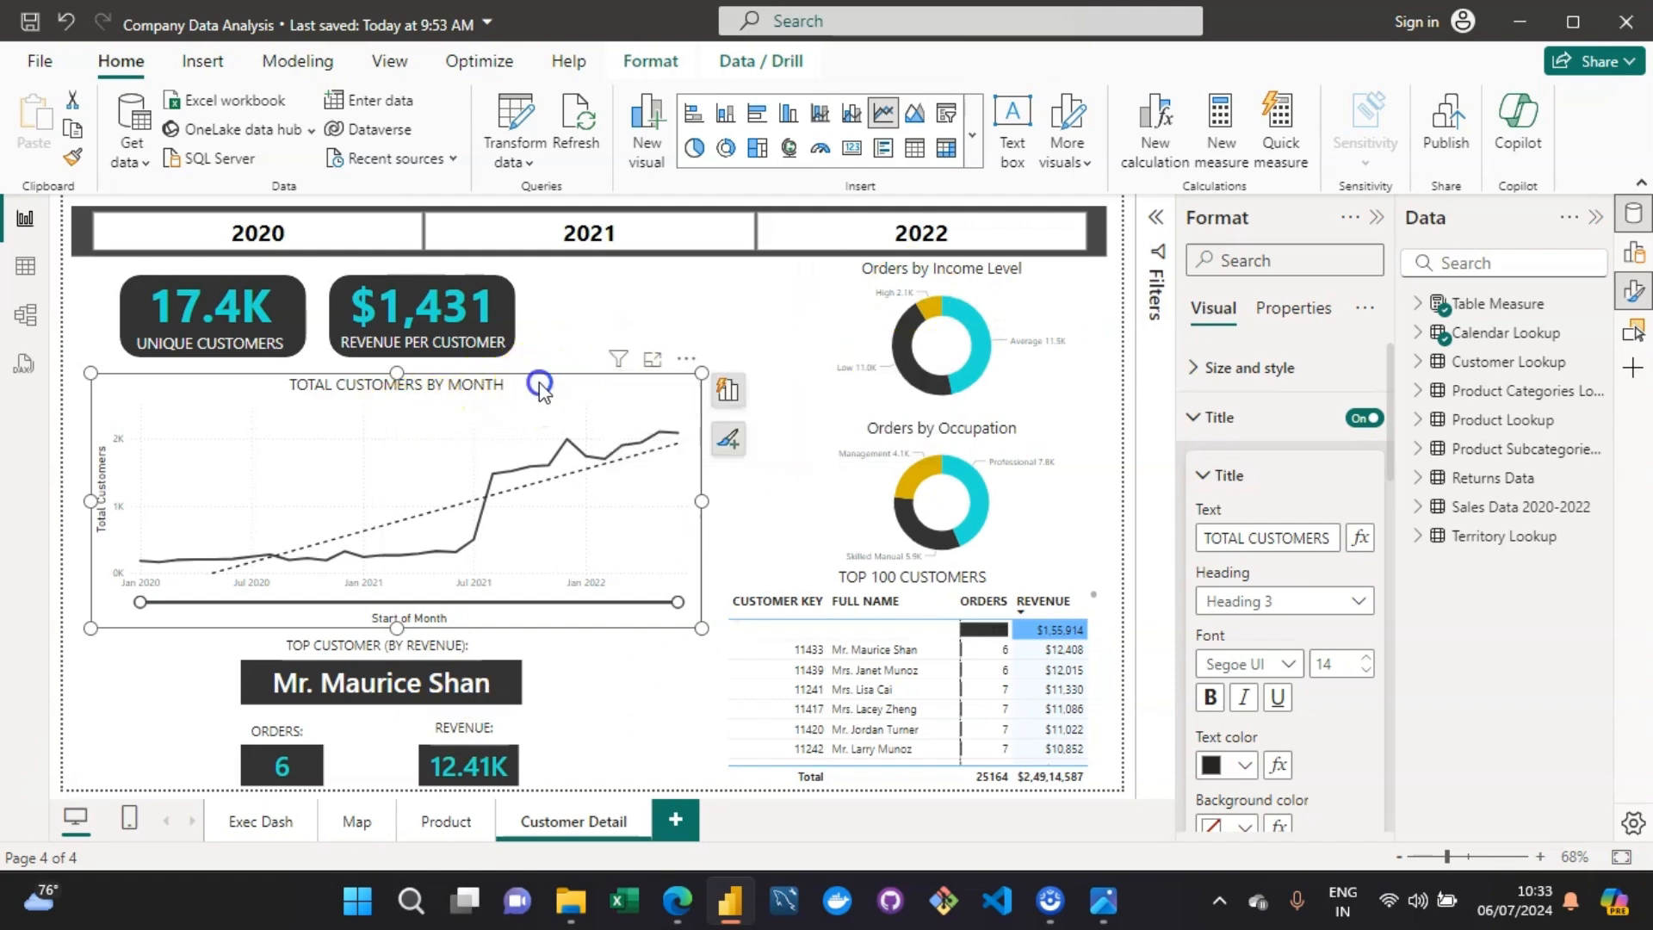
click(731, 389)
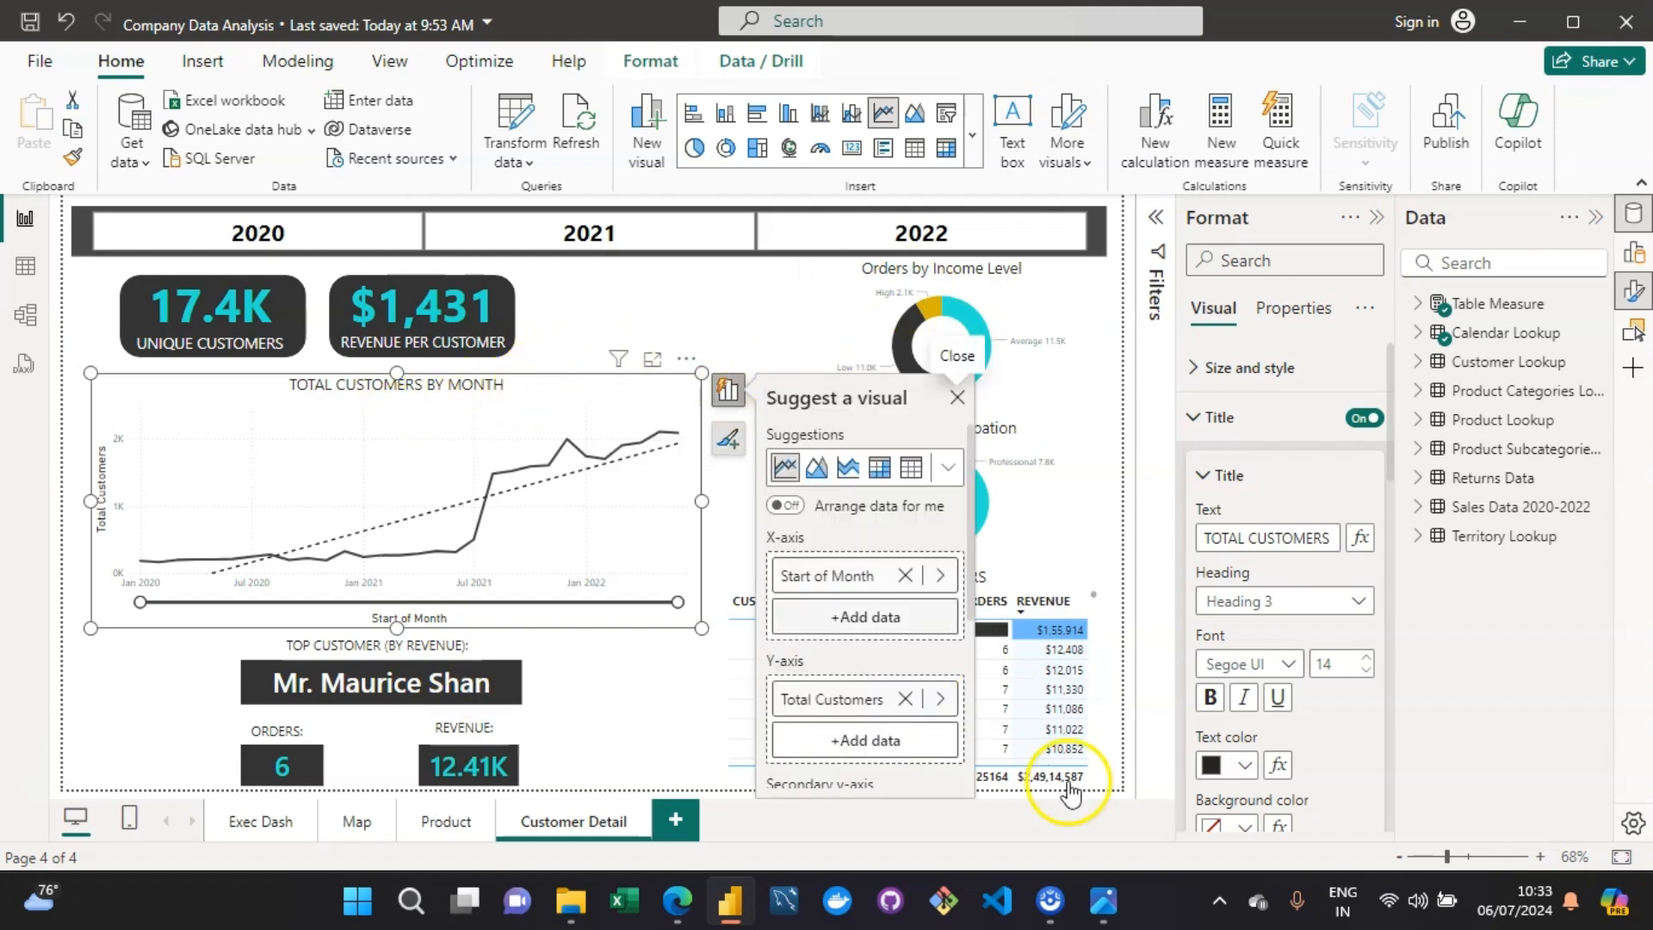
click(905, 575)
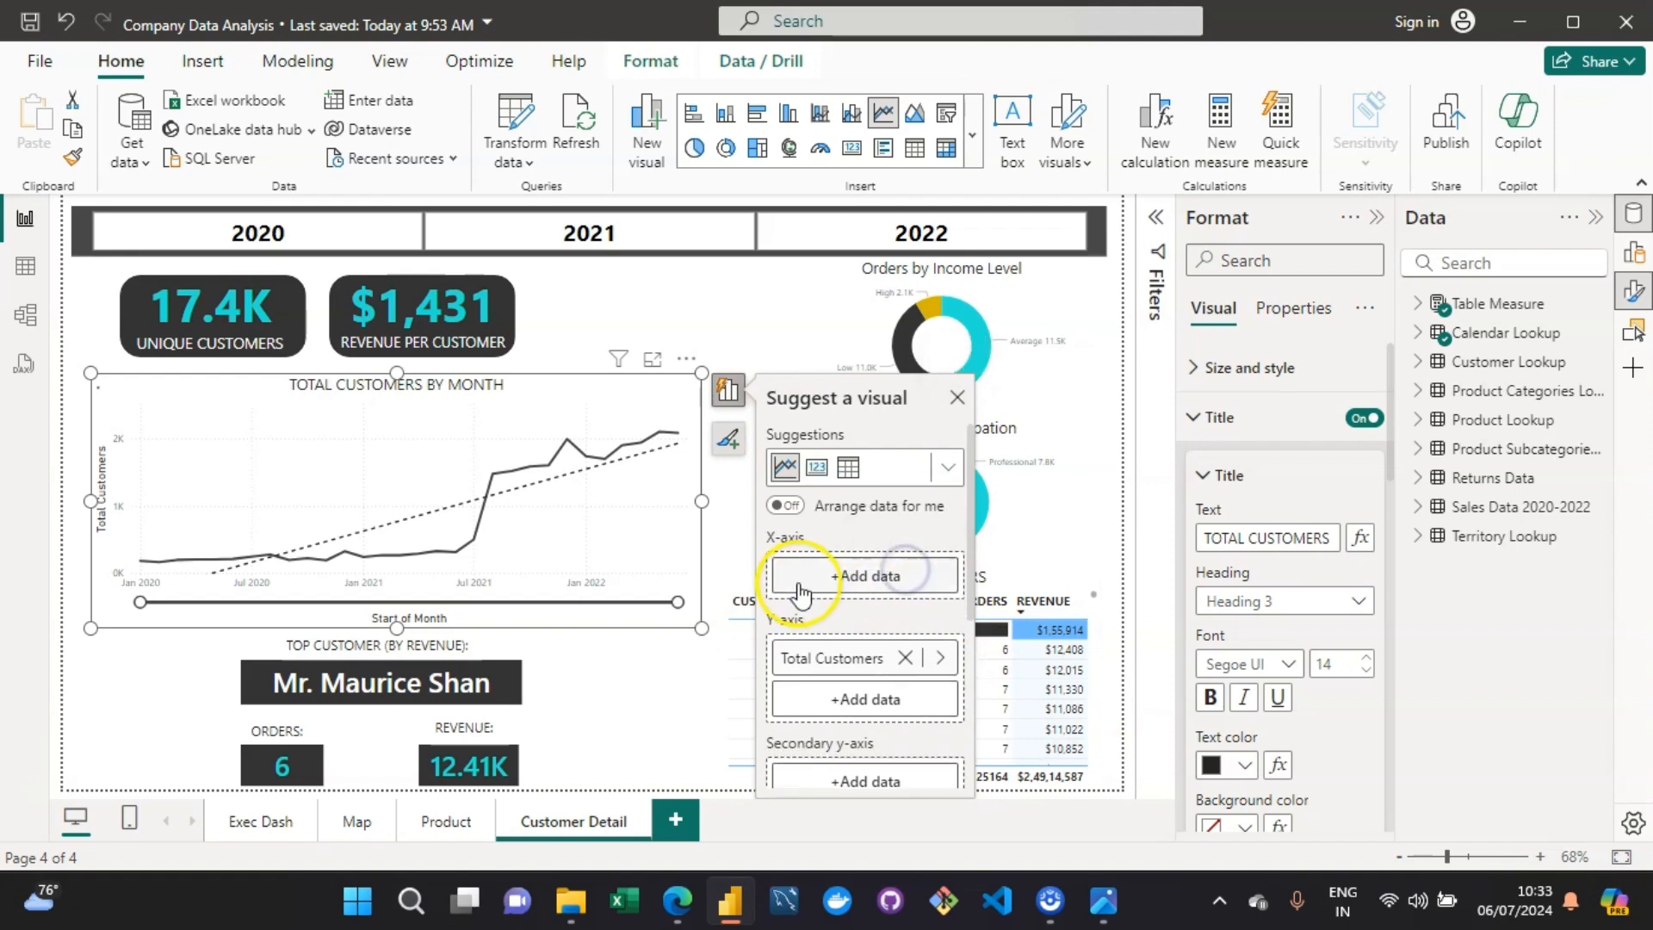
Step: Add Start of Year, Start of Quarter, Start of Month and Start of Week to the TOTAL CUSTOMERS BY MONTH chart's x-axis
click(870, 575)
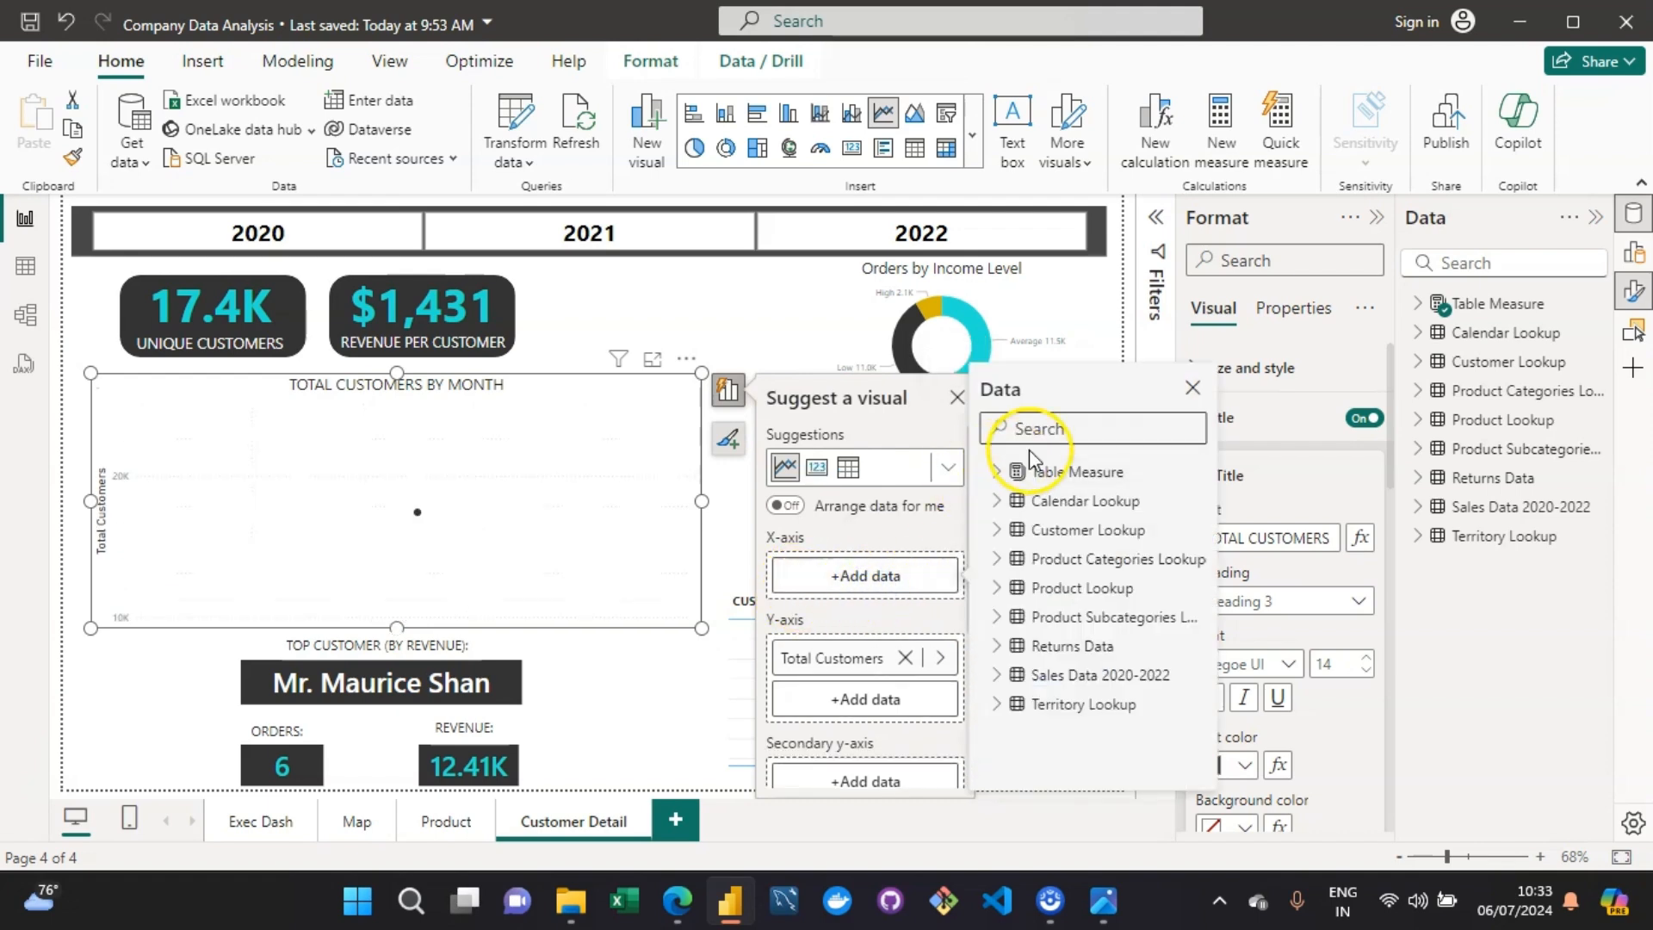
text(strart)
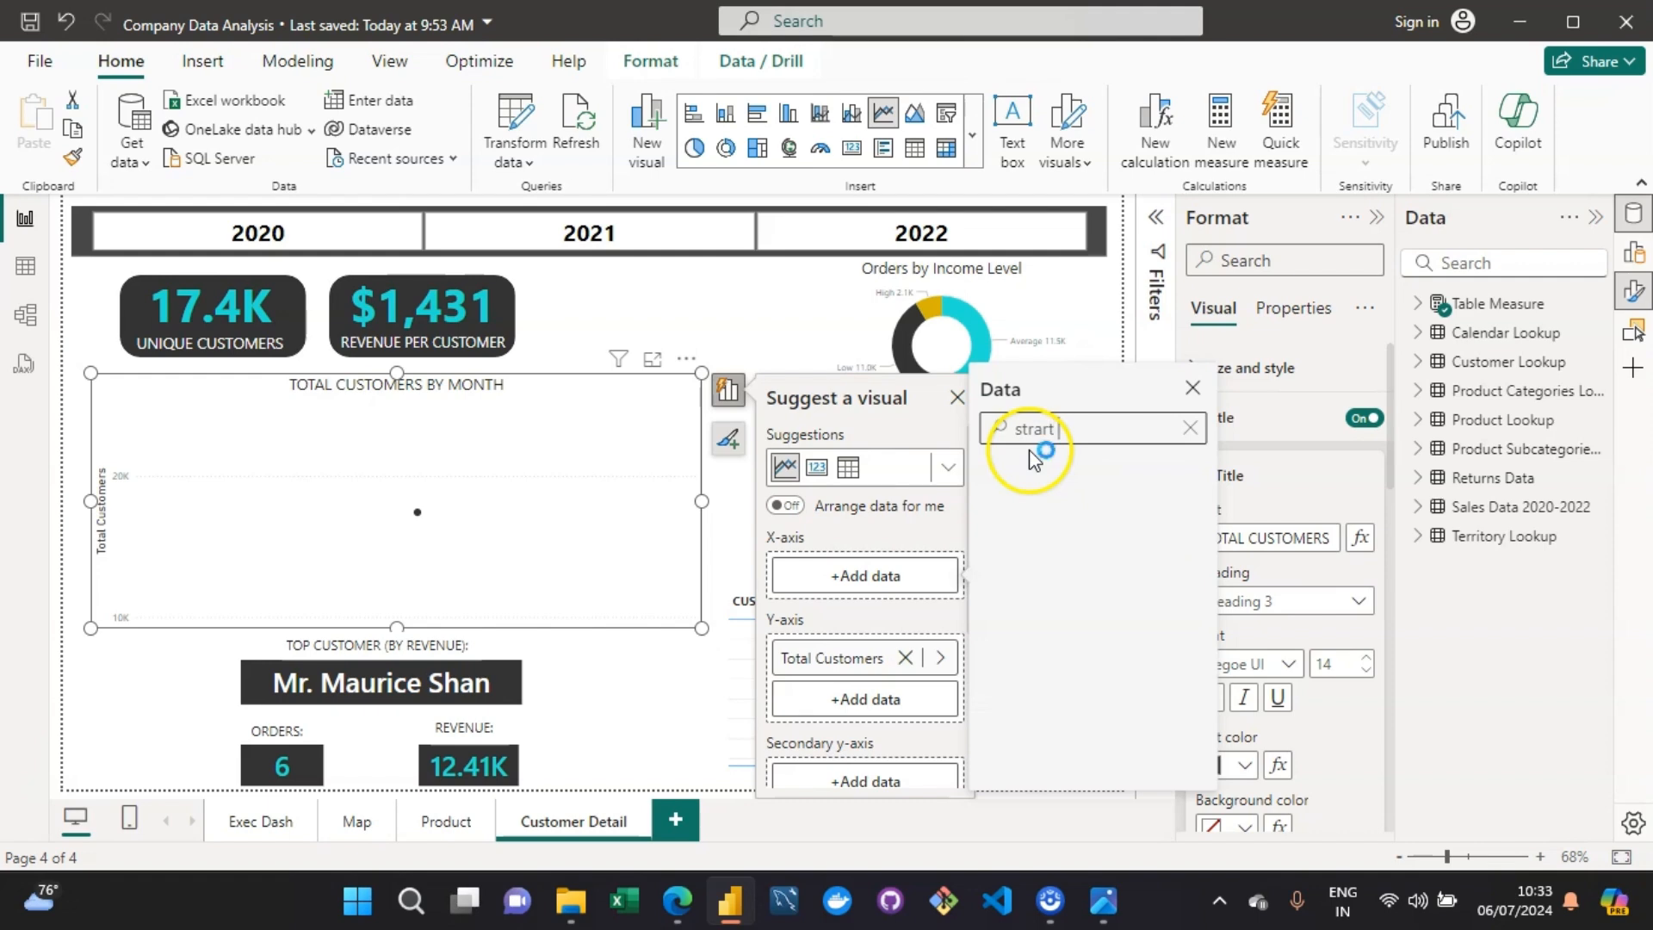
key(BackSpace)
key(BackSpace)
key(BackSpace)
key(BackSpace)
text(art)
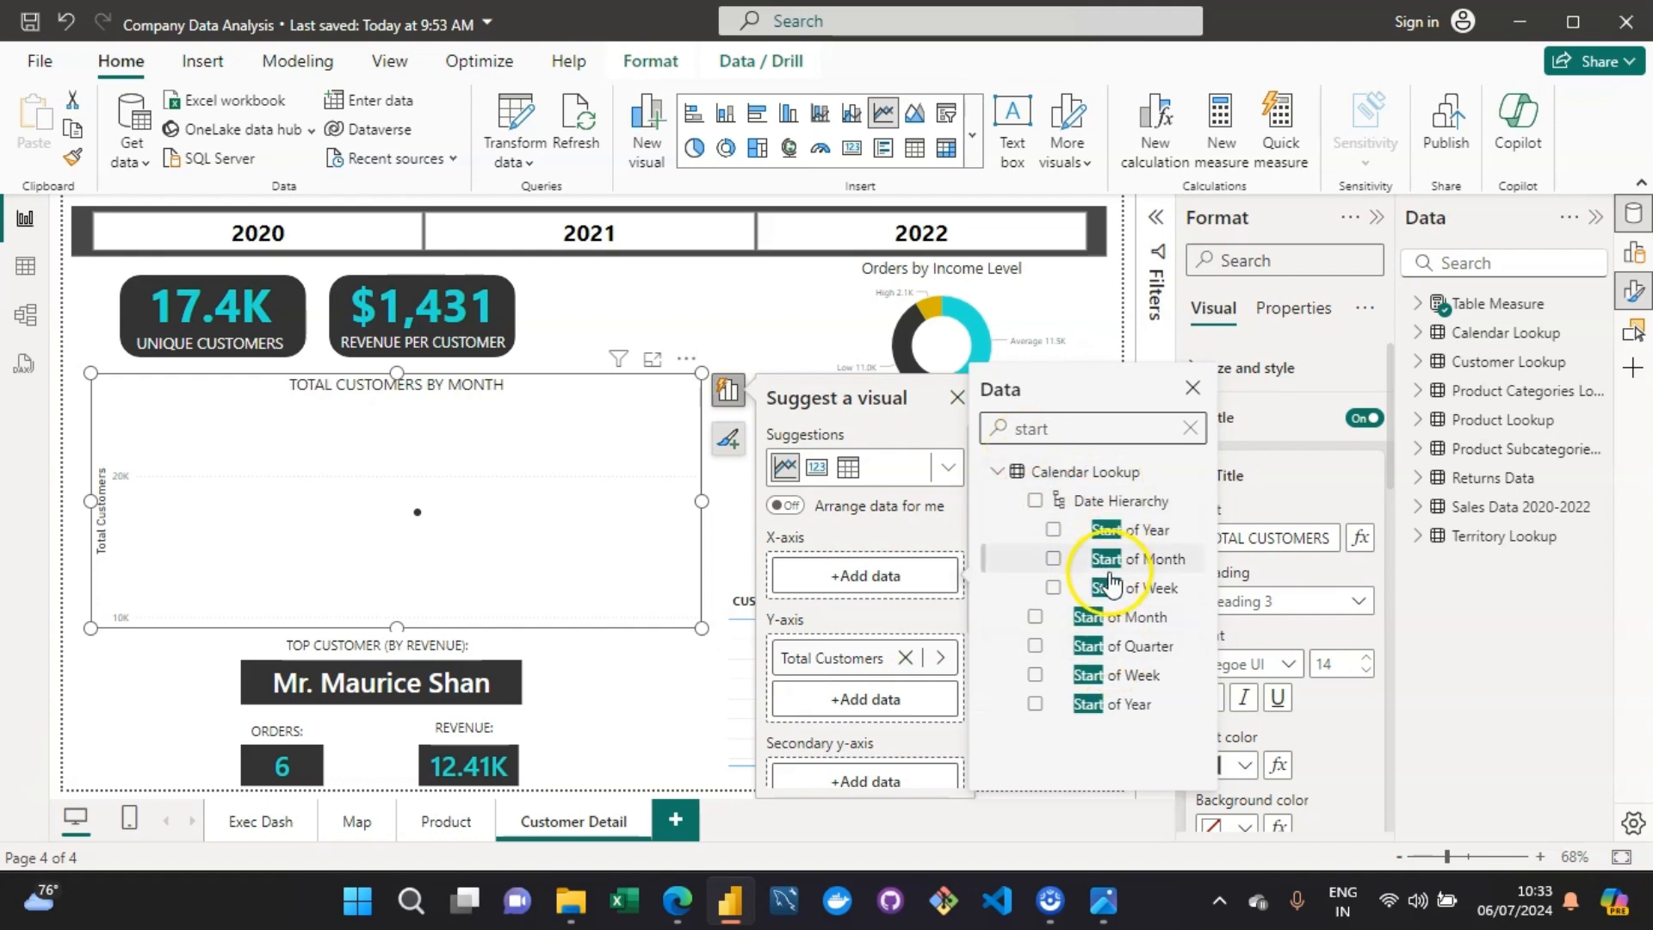
click(1035, 704)
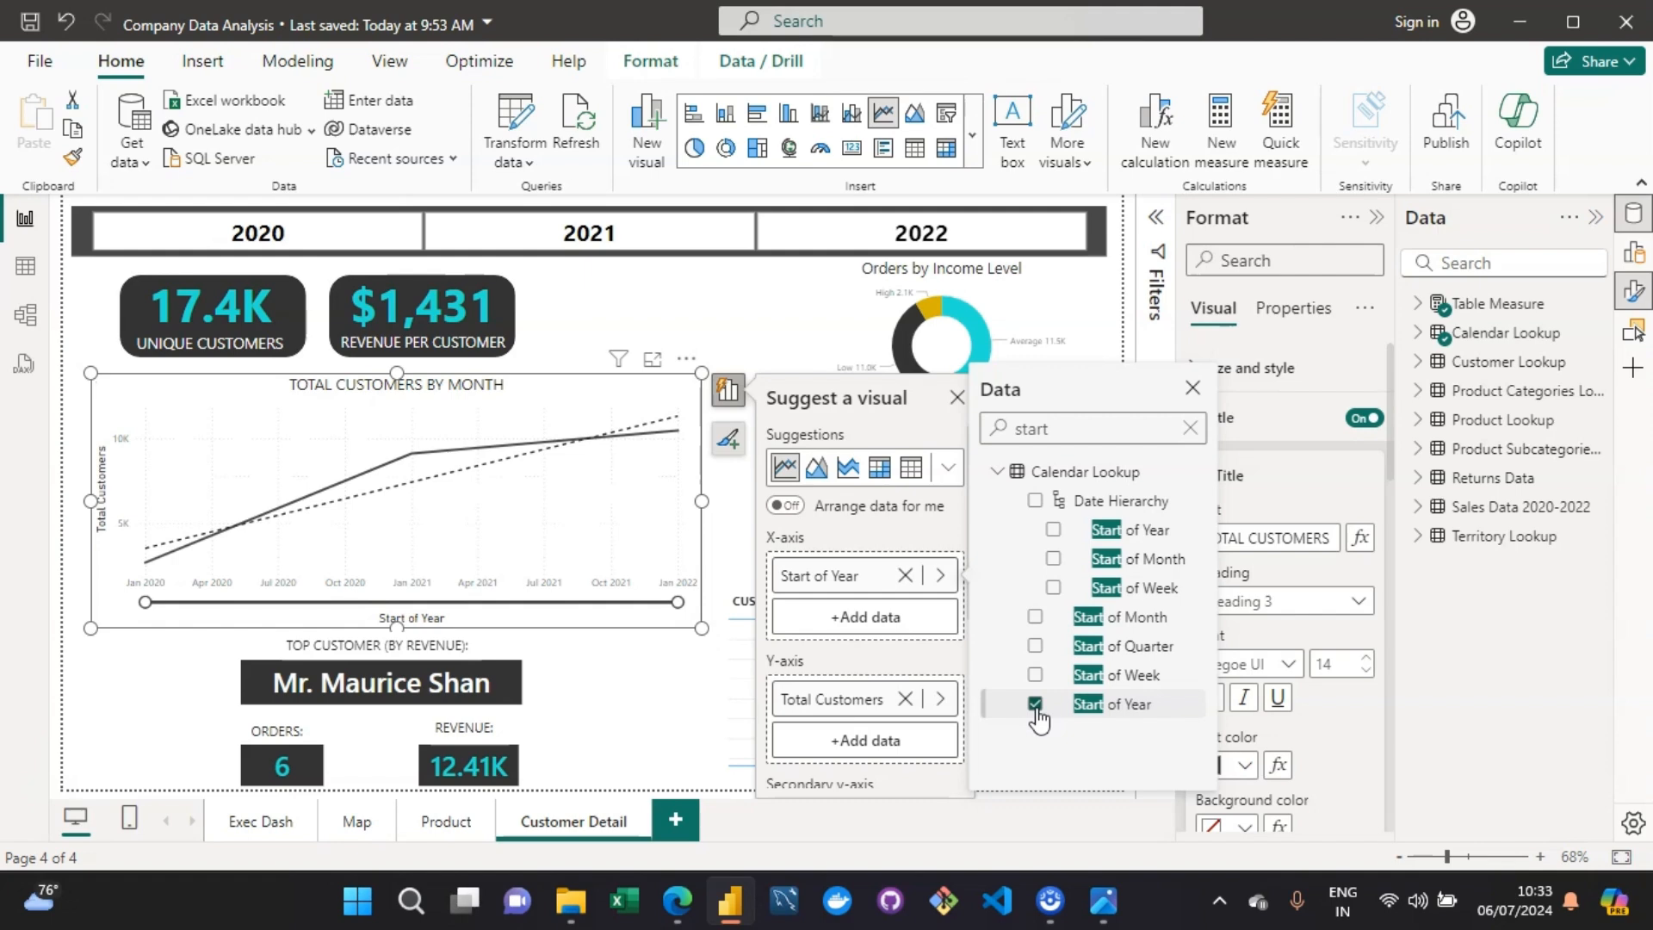
click(1036, 646)
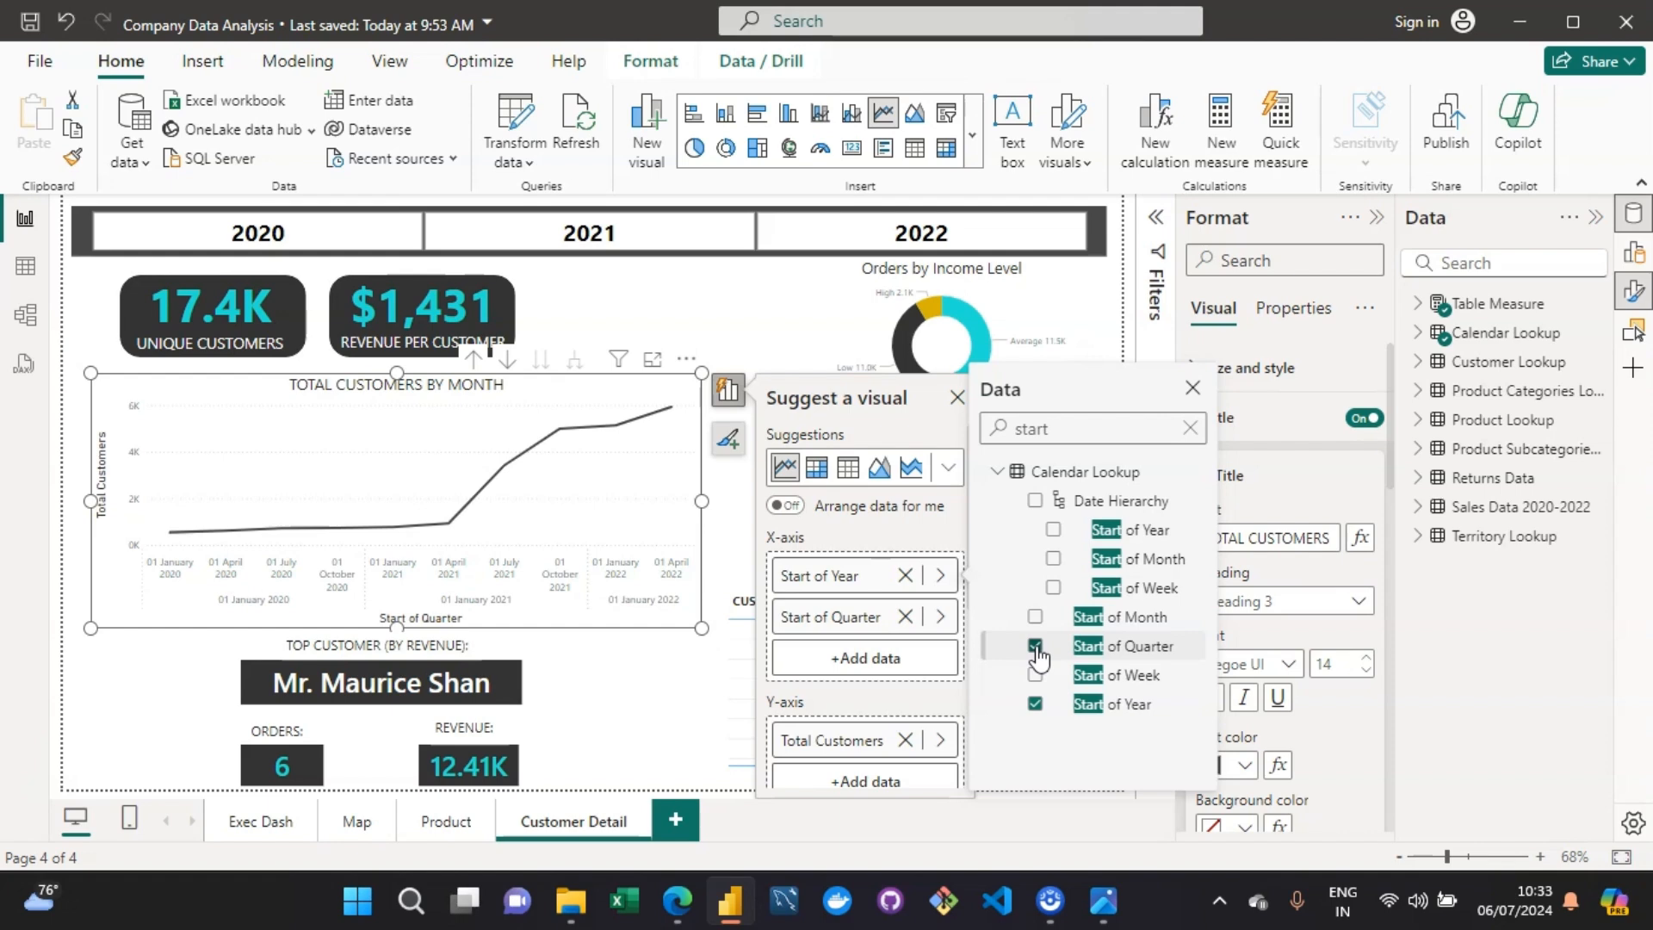
click(1032, 613)
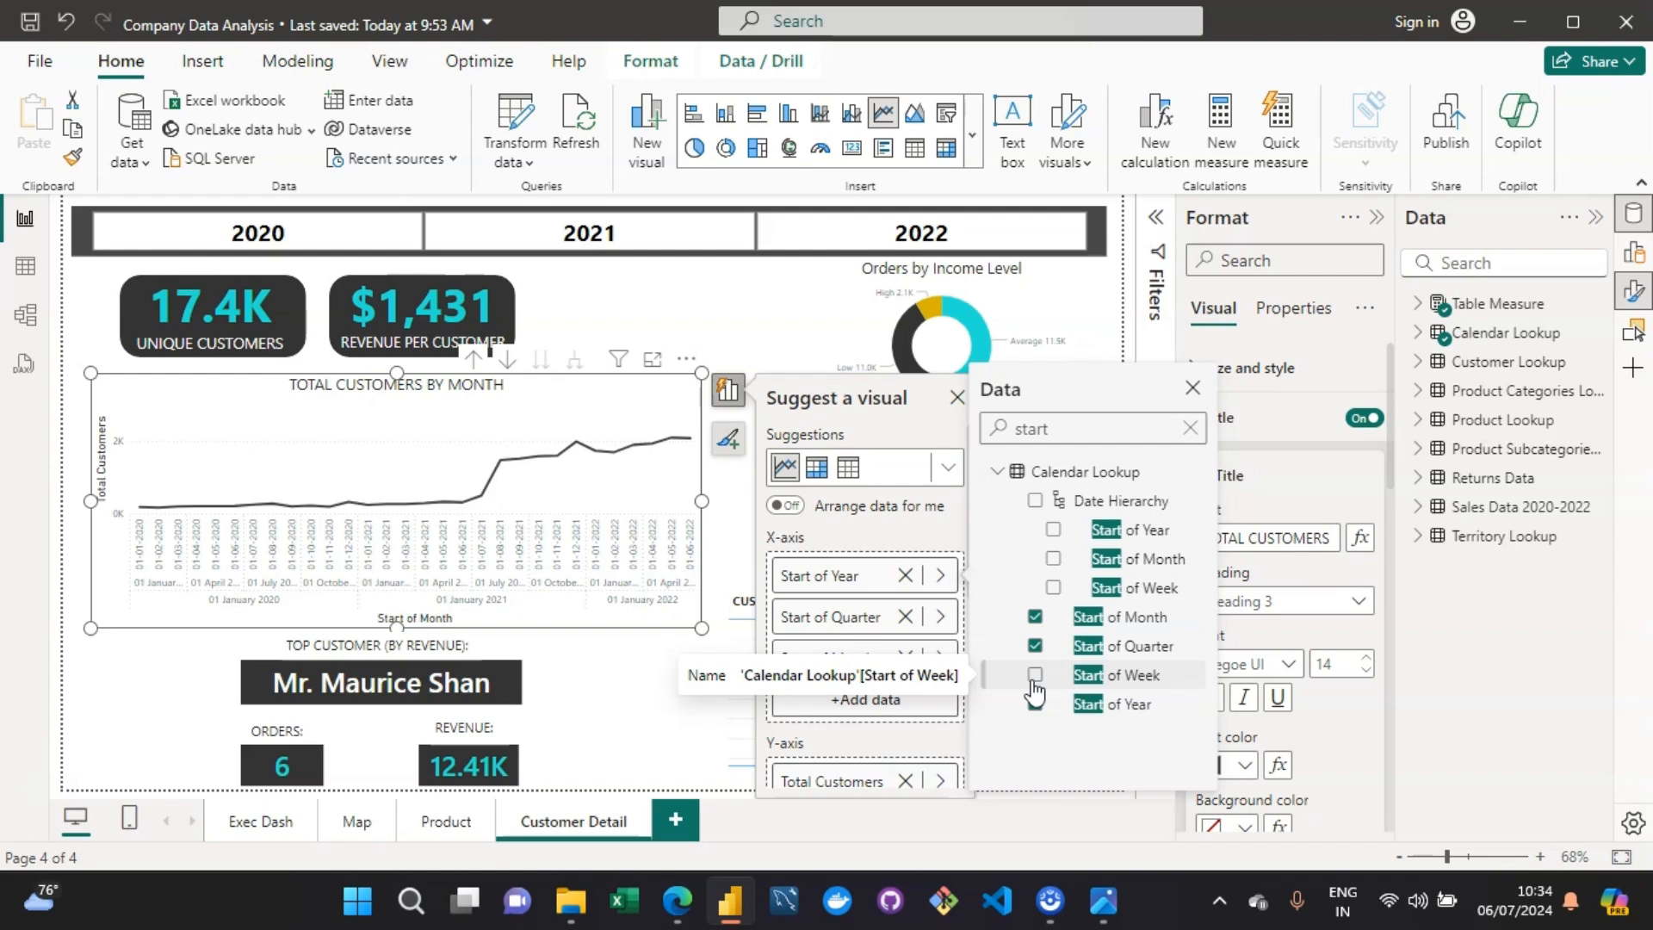
click(1034, 679)
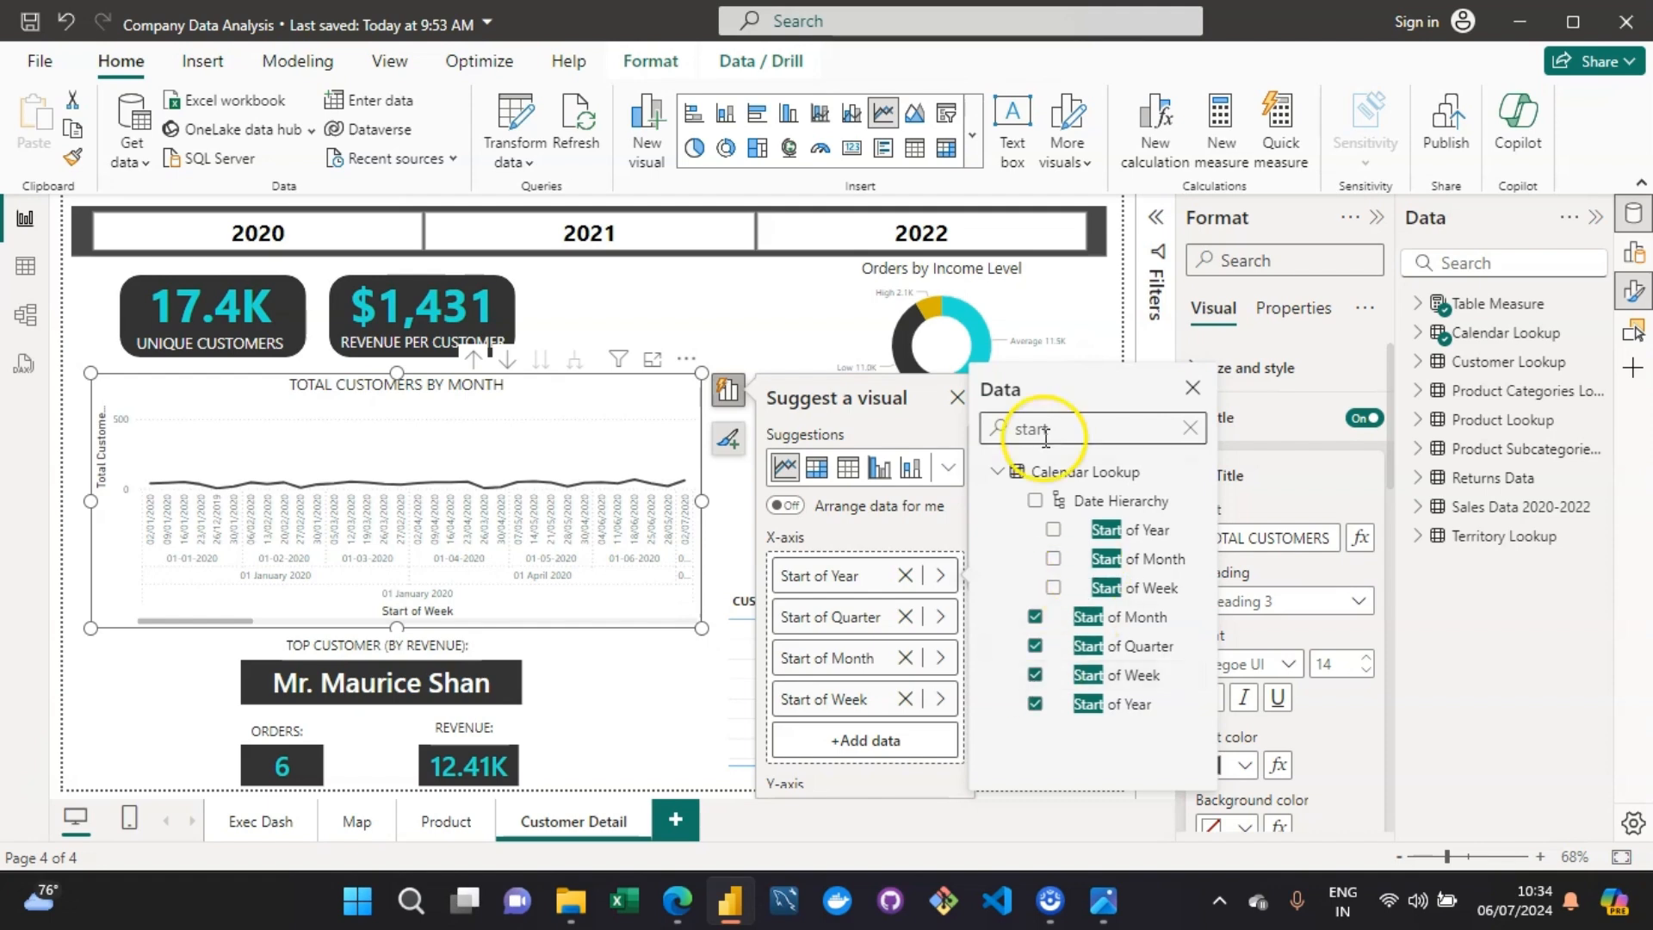
Step: Add the Calendar Lookup table's Date field as the lowest x-axis level of the TOTAL CUSTOMERS BY MONTH chart
click(1073, 428)
double_click(1072, 428)
text(date)
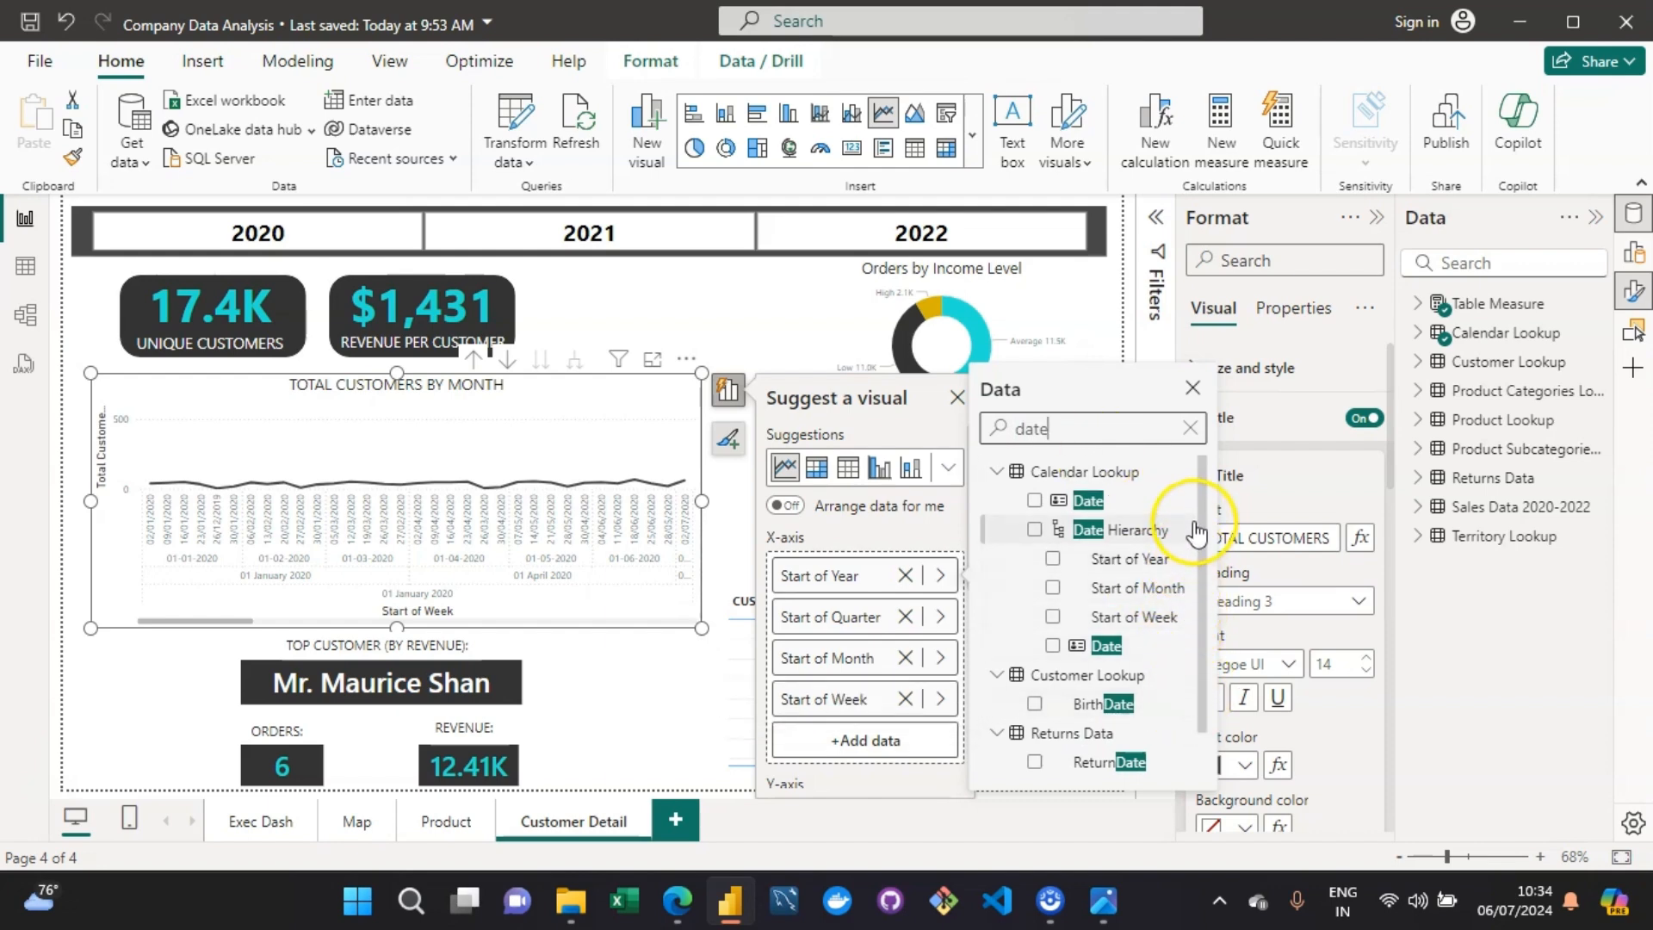
click(1036, 502)
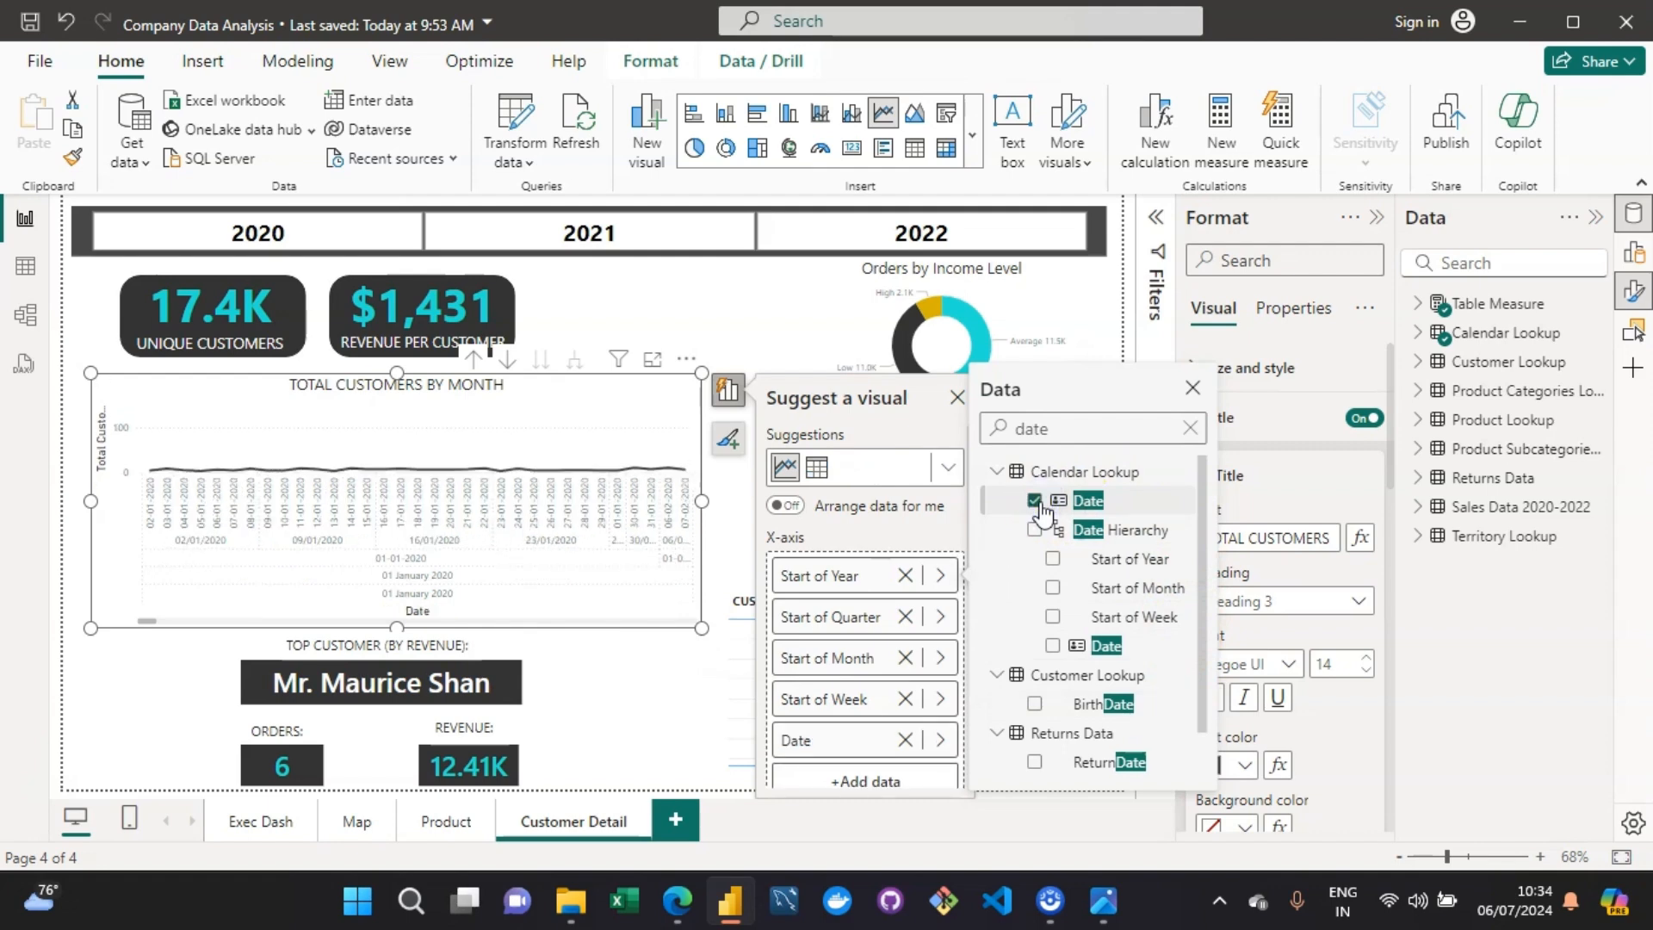
Step: Close the field picker and drill the TOTAL CUSTOMERS BY MONTH chart up level by level to Start of Year
click(550, 384)
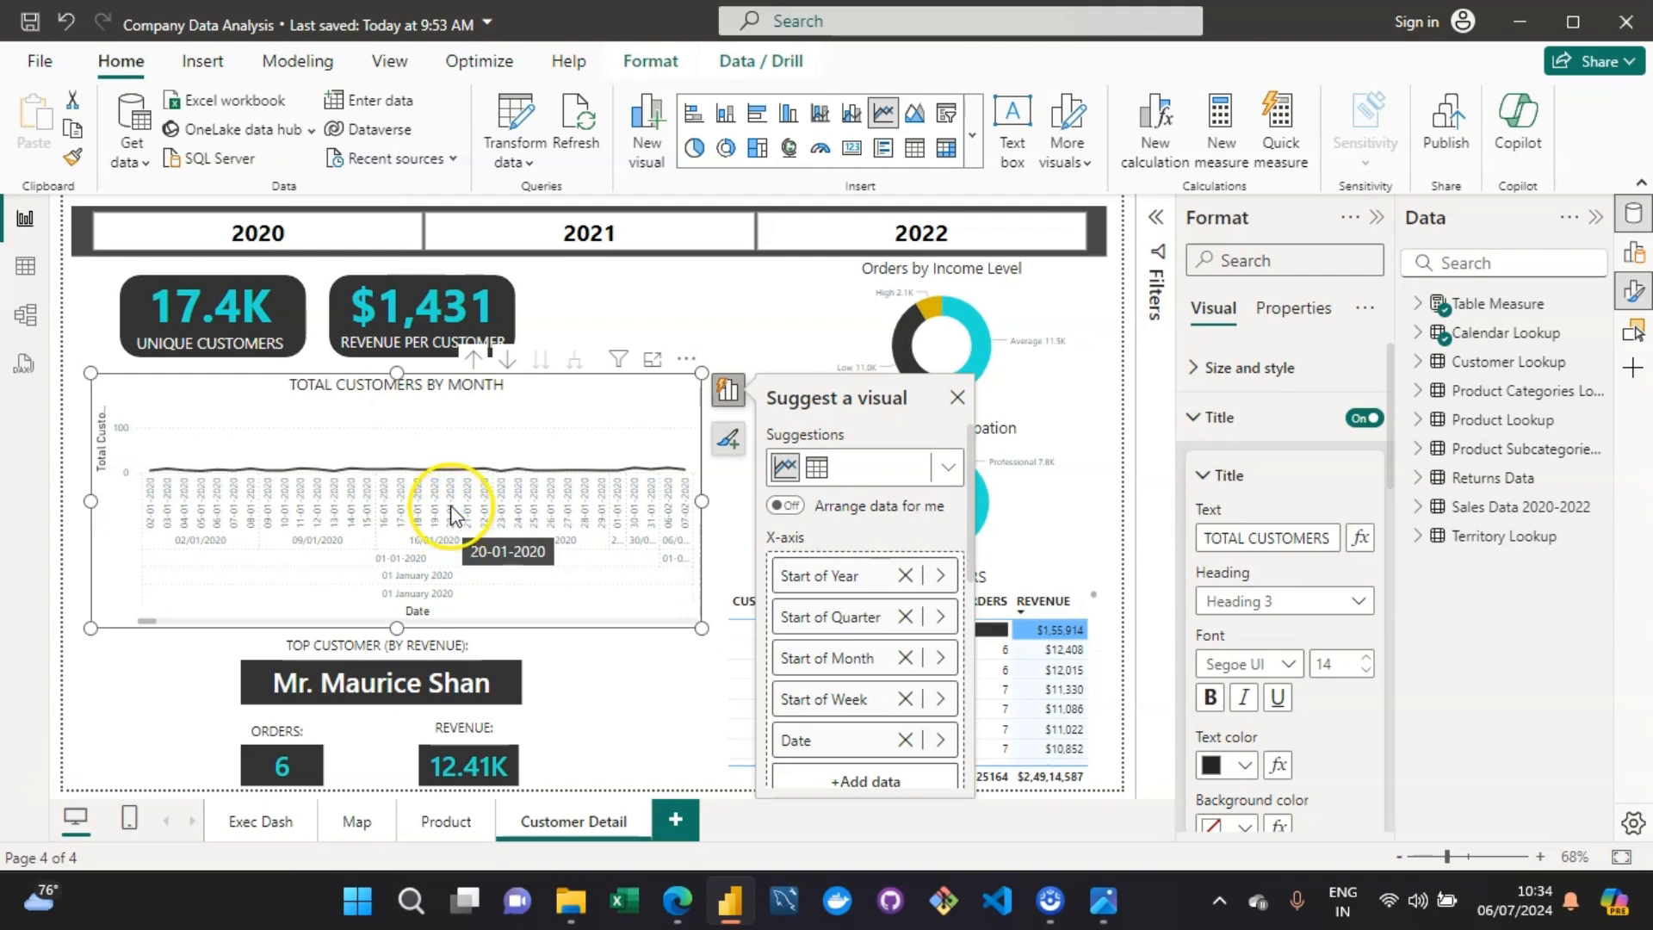
mouse_move(453, 474)
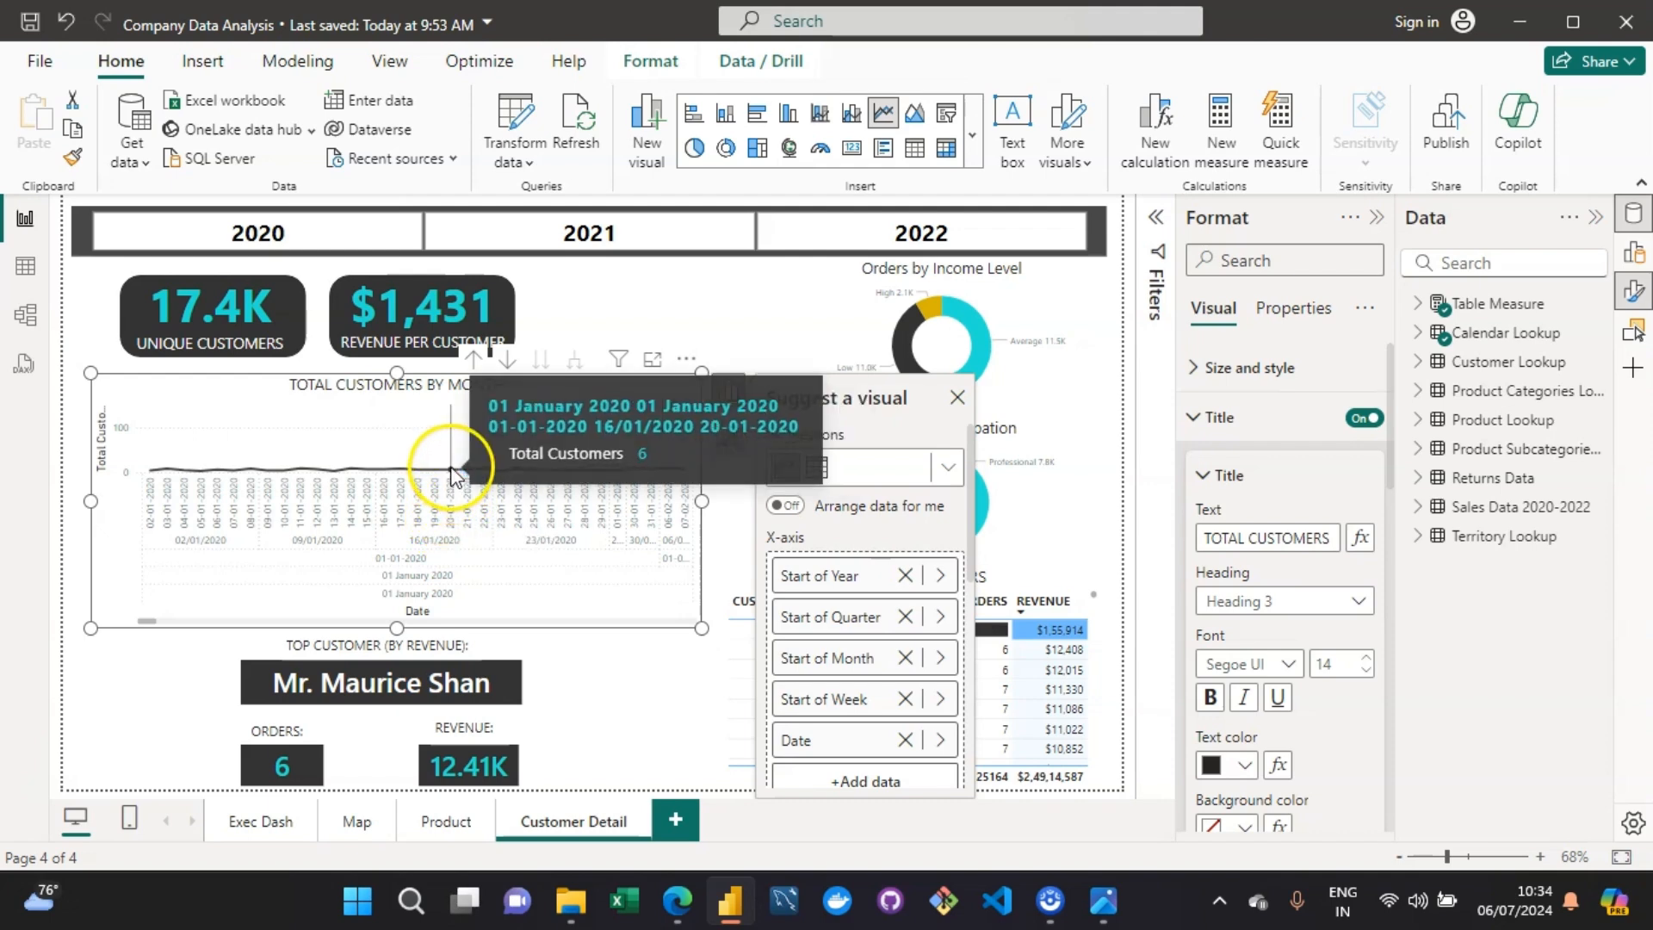
click(472, 361)
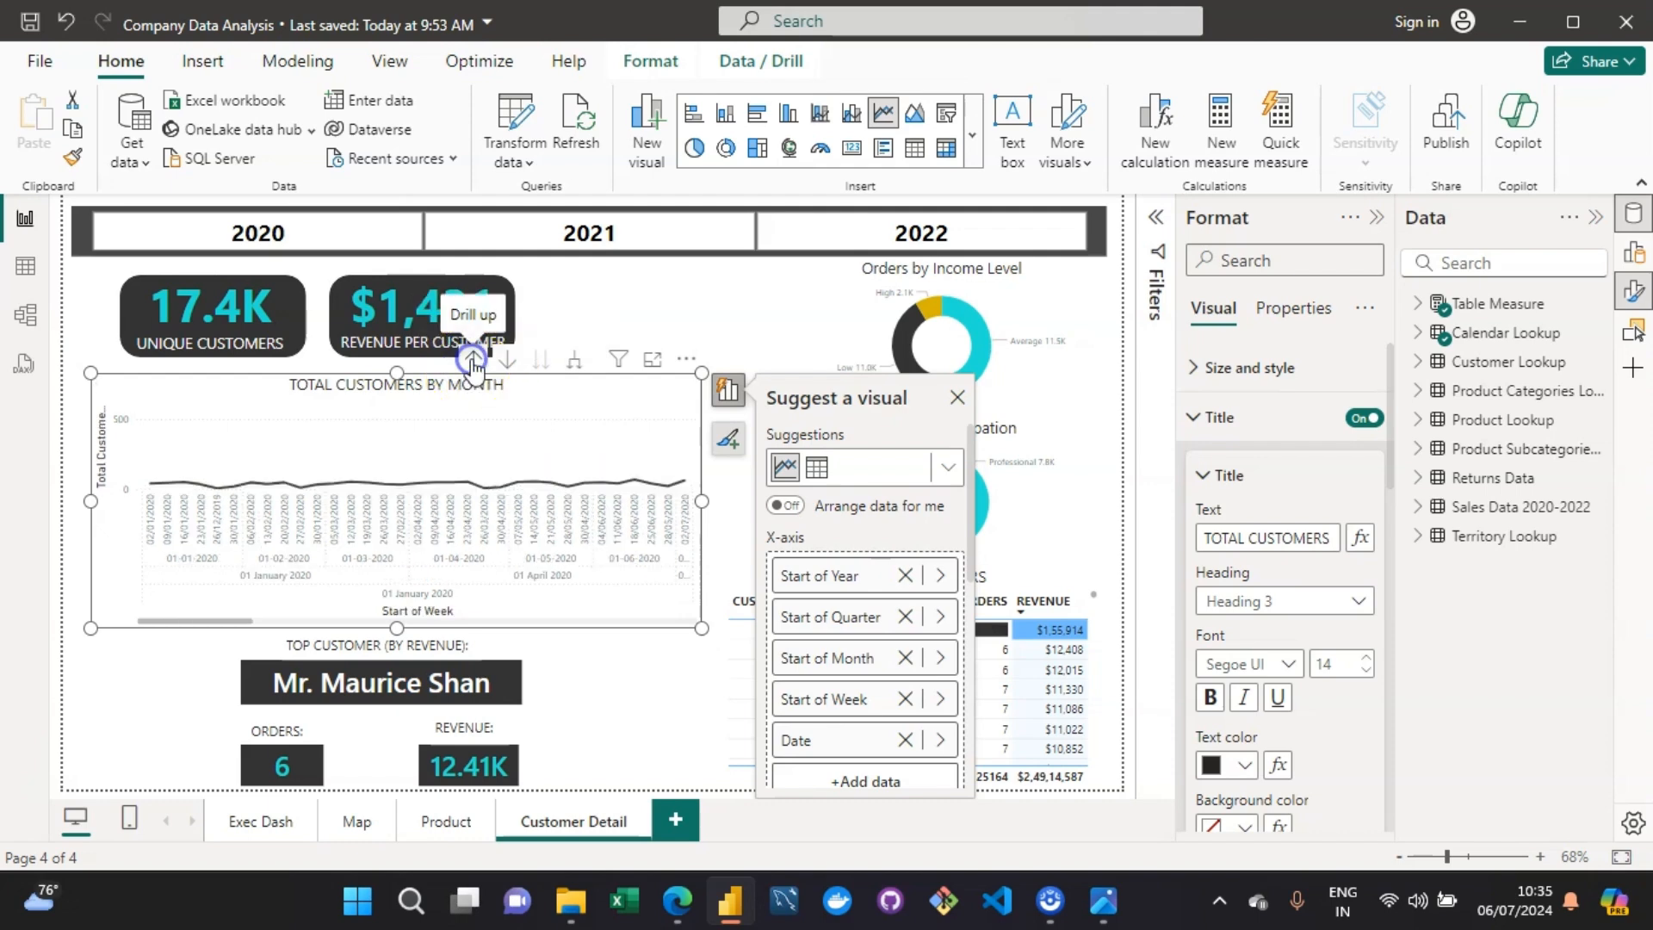
click(471, 361)
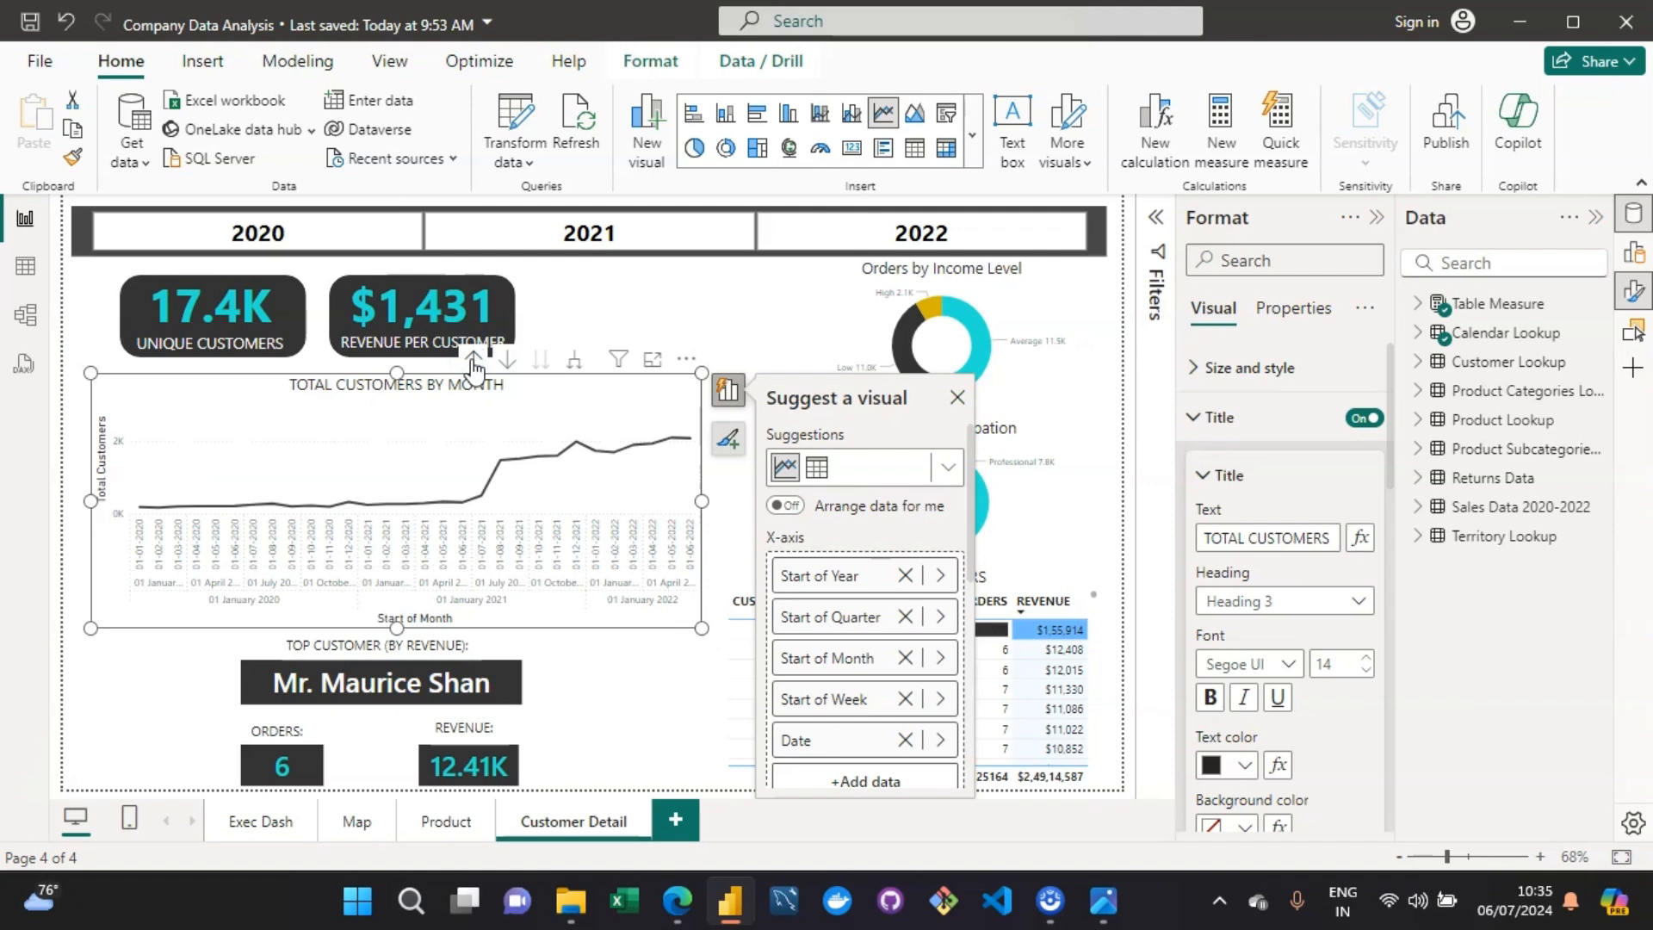
click(472, 361)
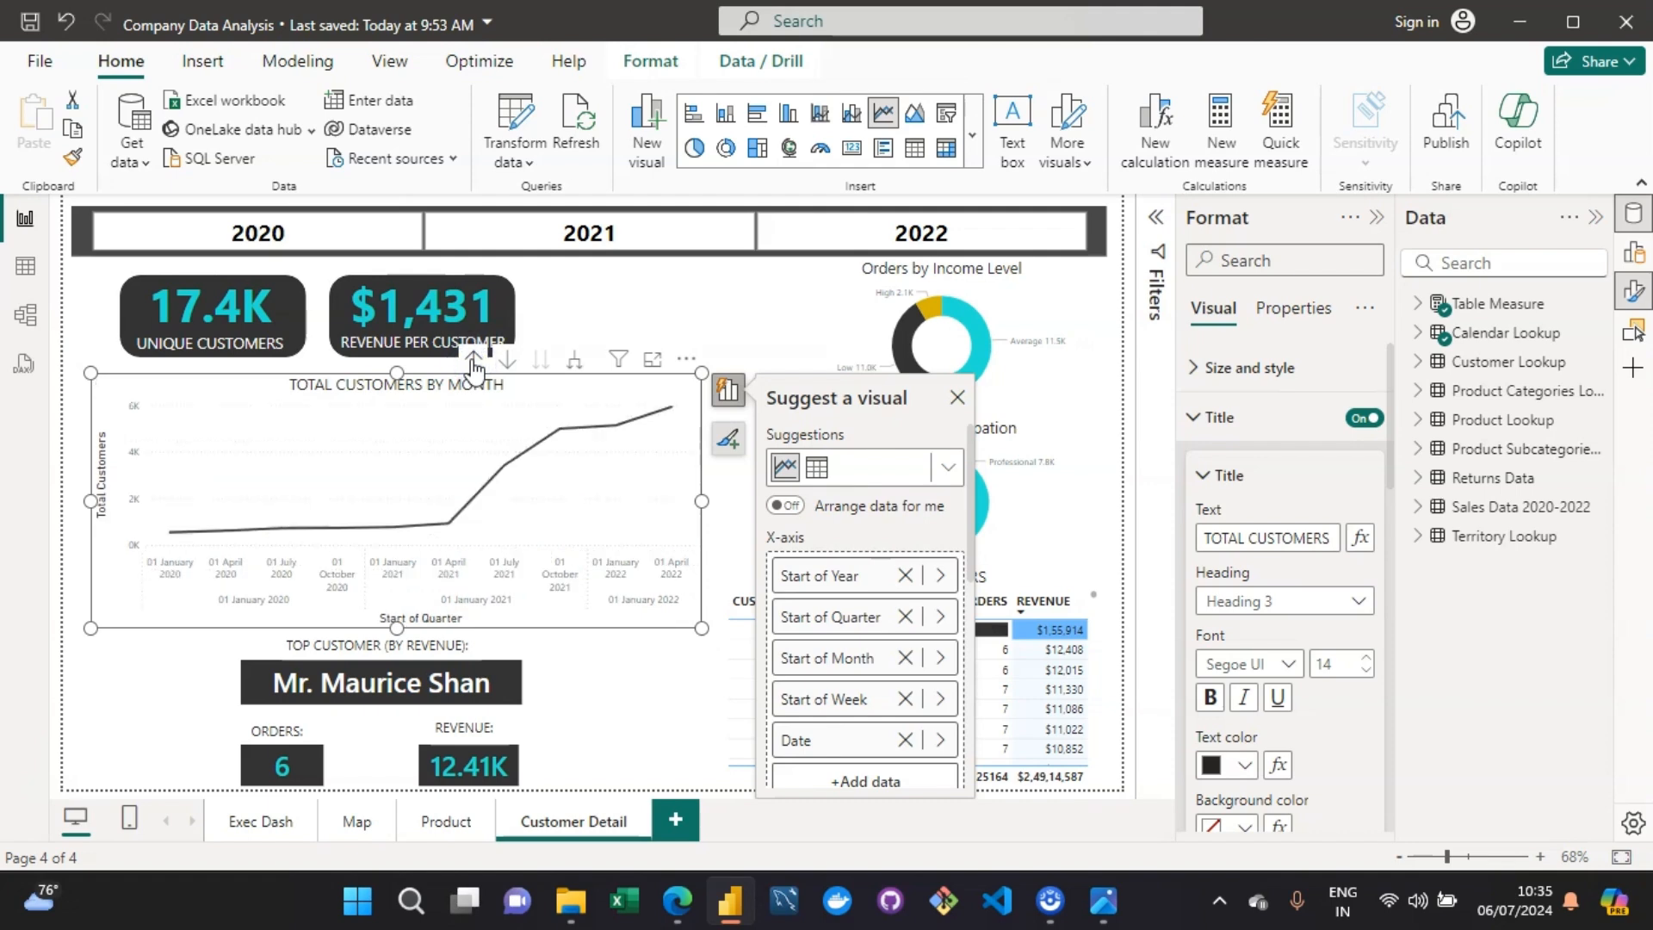
click(472, 362)
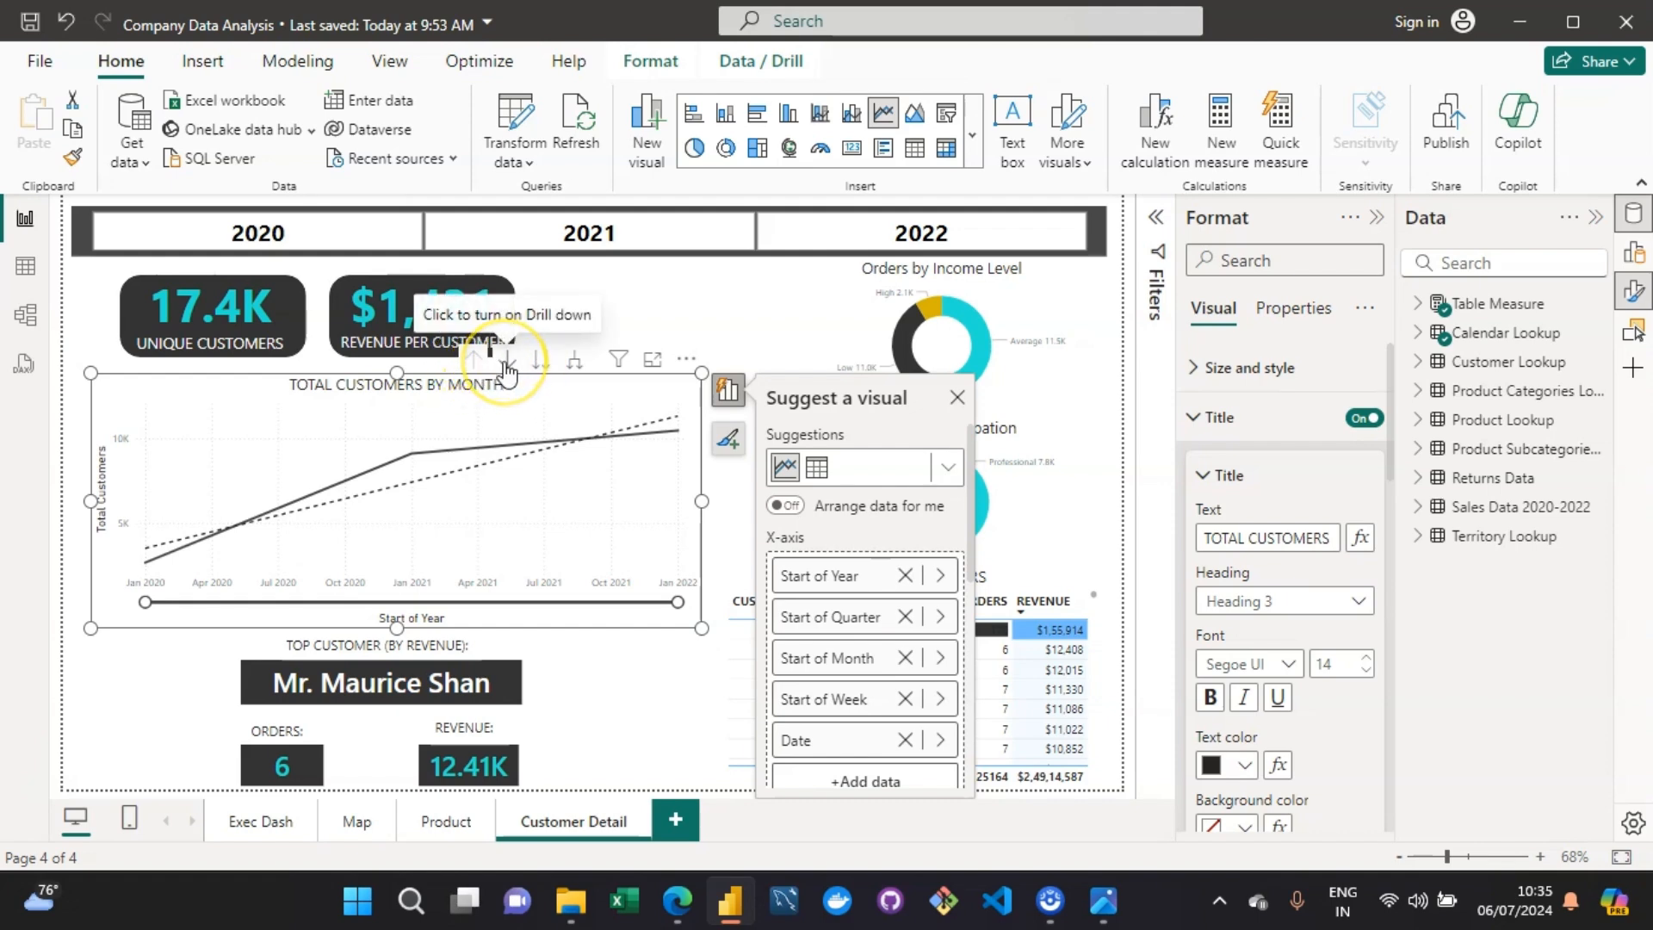
Step: Turn on drill mode for the TOTAL CUSTOMERS BY MONTH chart
click(507, 369)
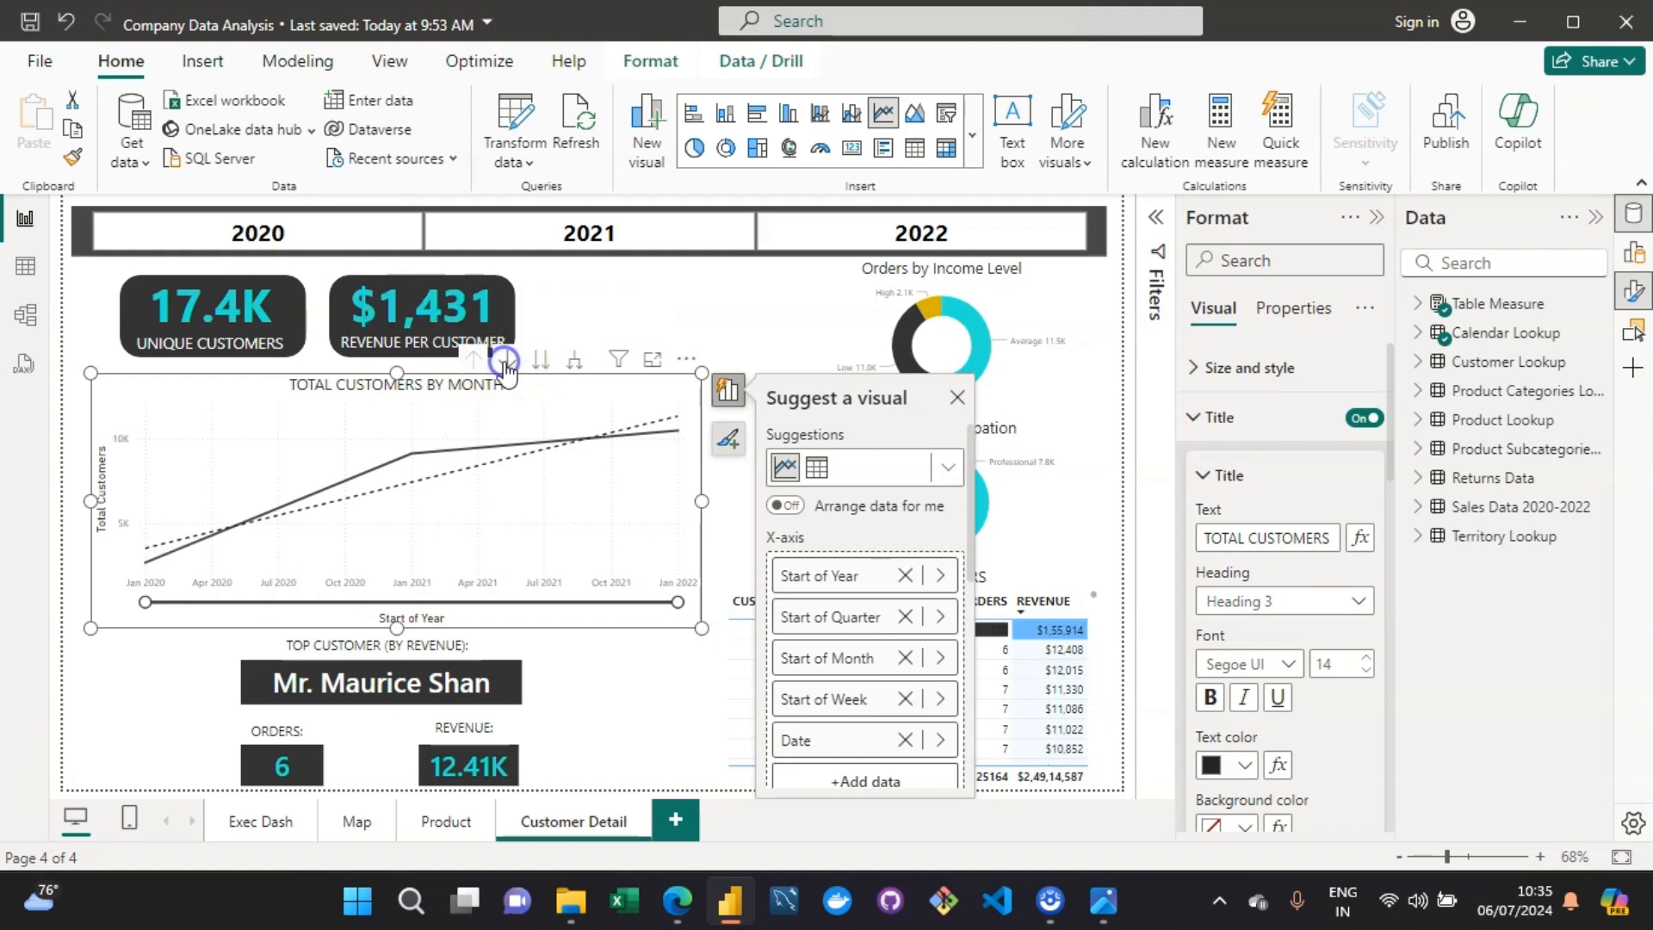
click(505, 364)
click(506, 364)
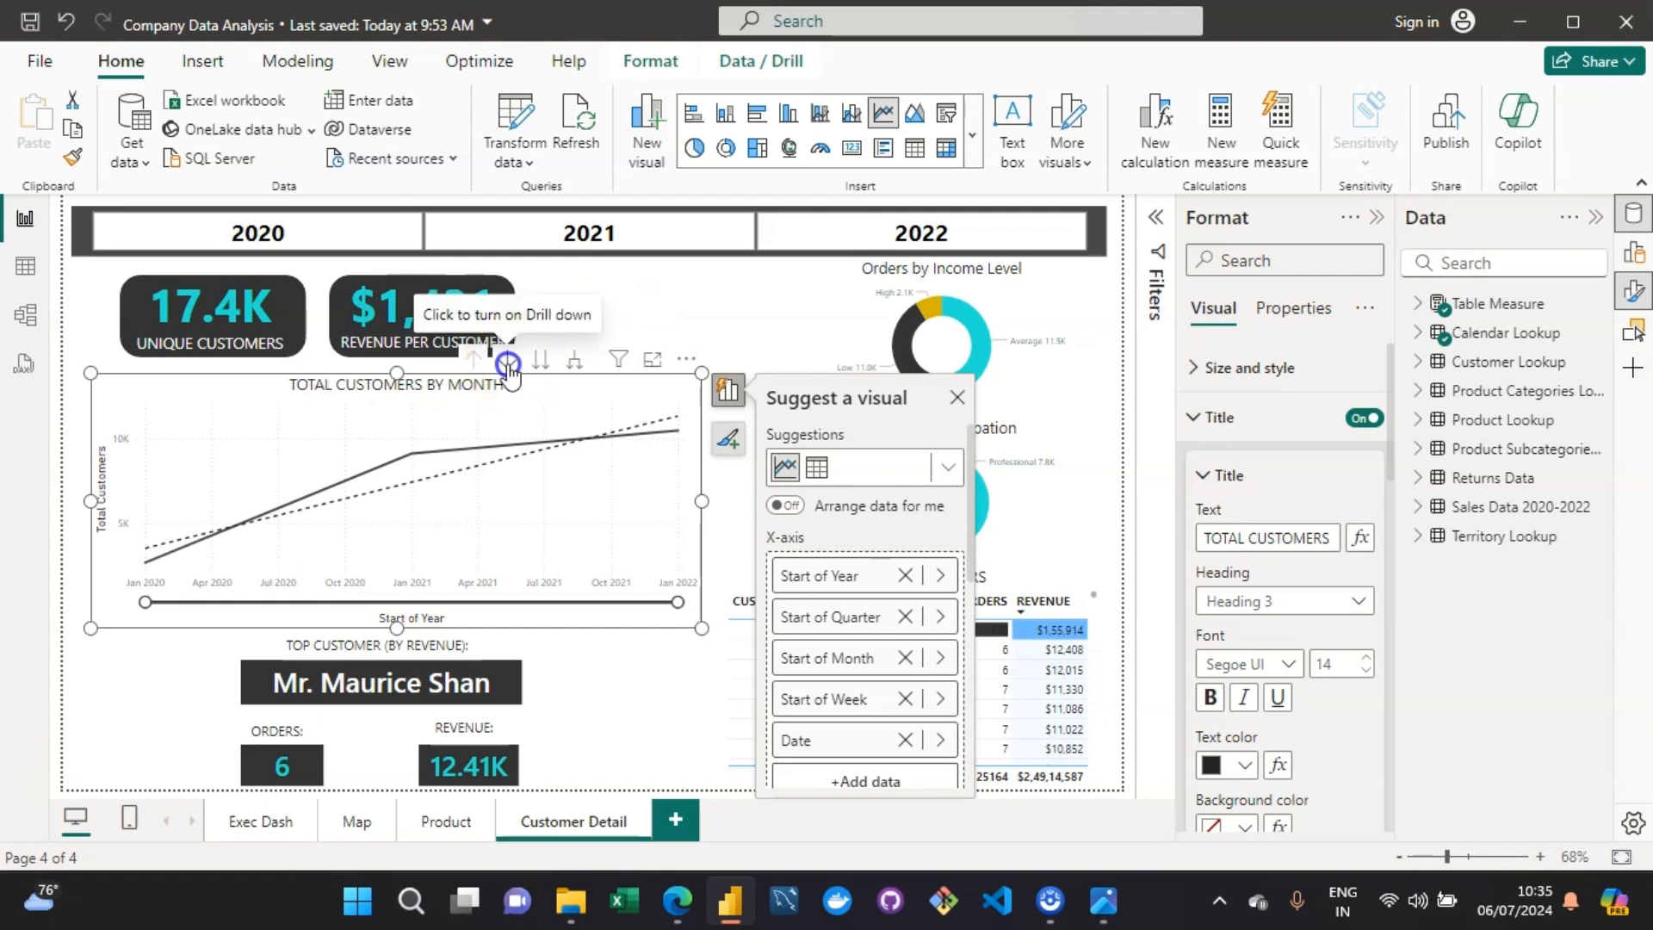
click(508, 367)
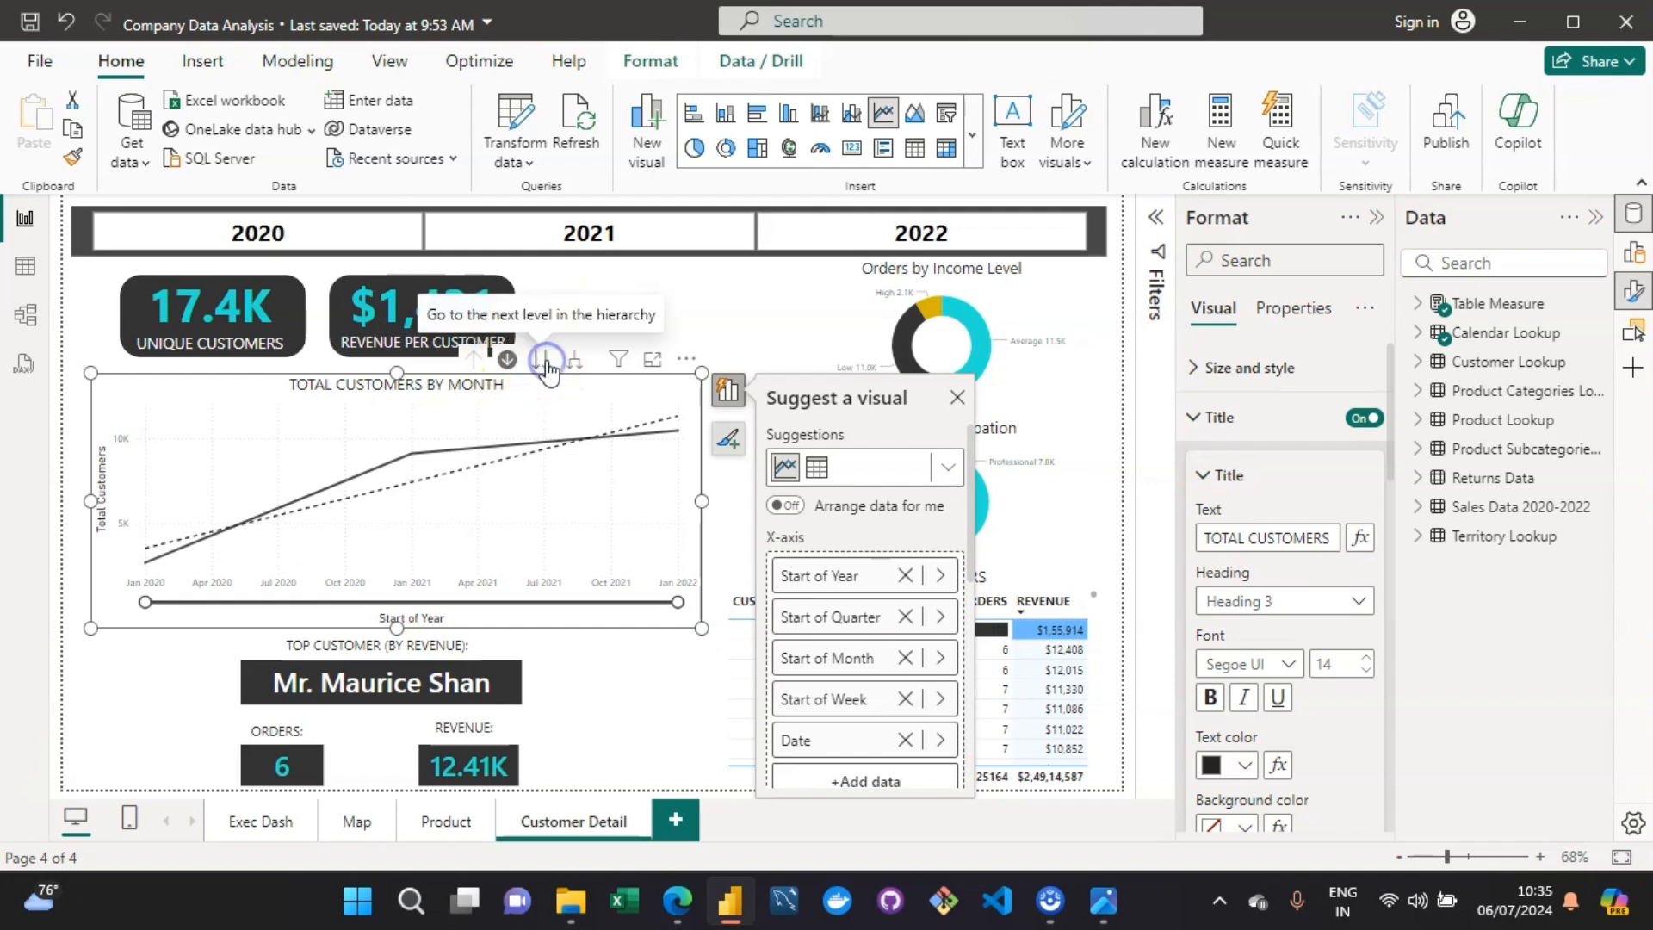
Step: Move the TOTAL CUSTOMERS BY MONTH chart down the hierarchy to Date and compare it with the Start of Week level
click(547, 363)
click(547, 362)
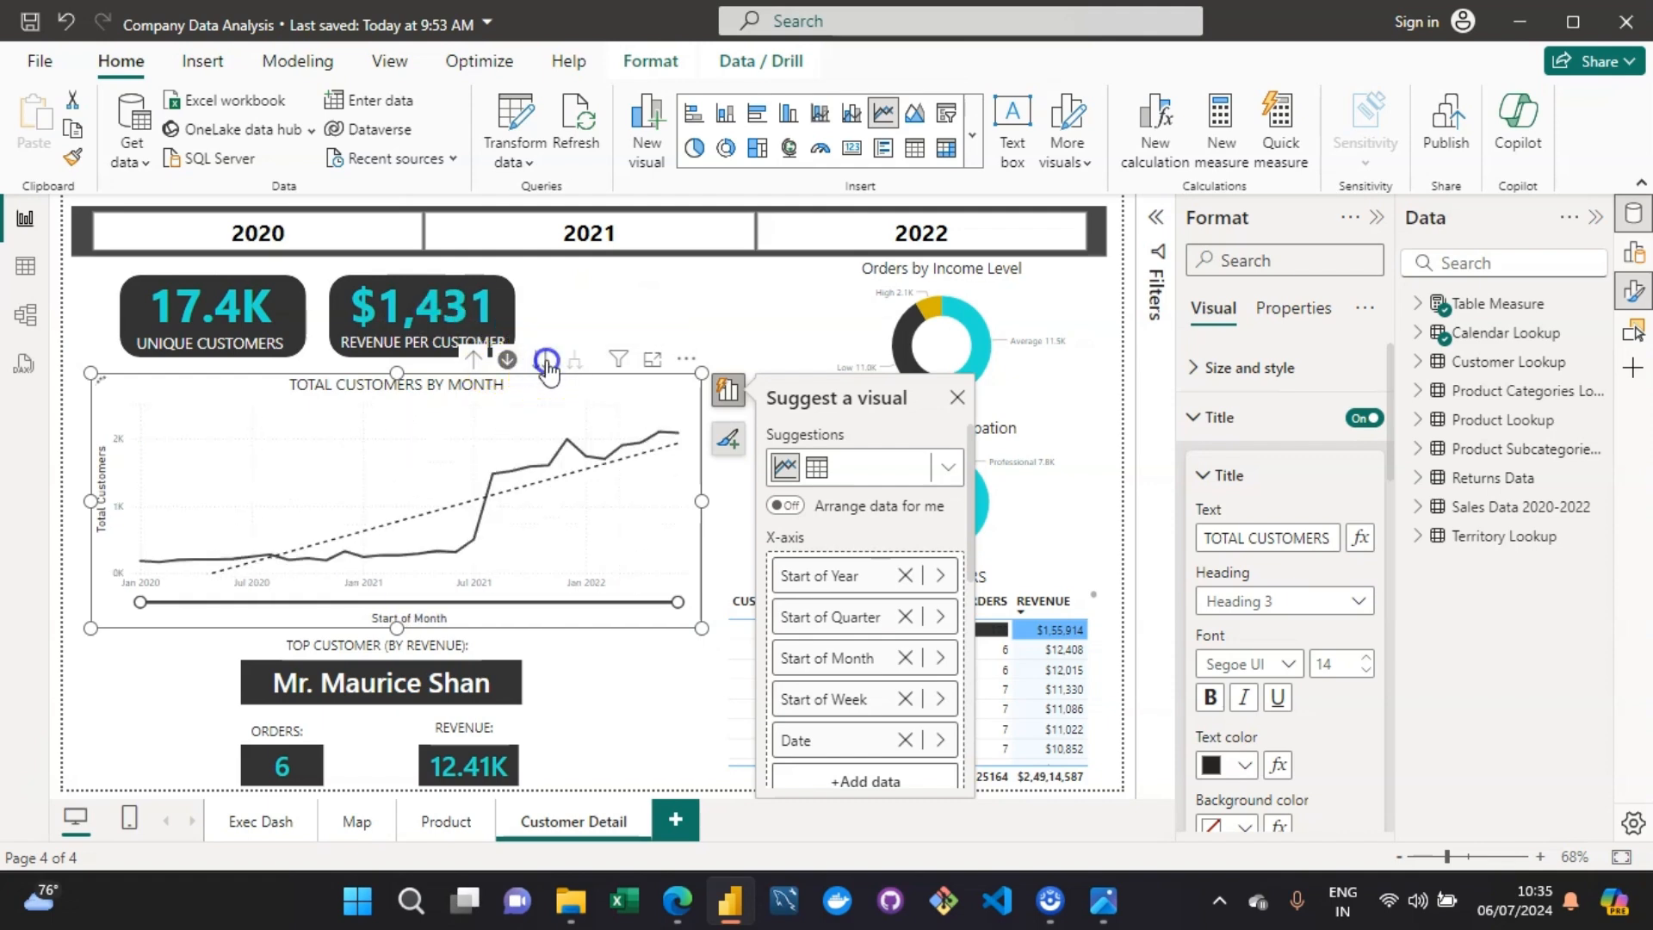
click(540, 363)
click(541, 362)
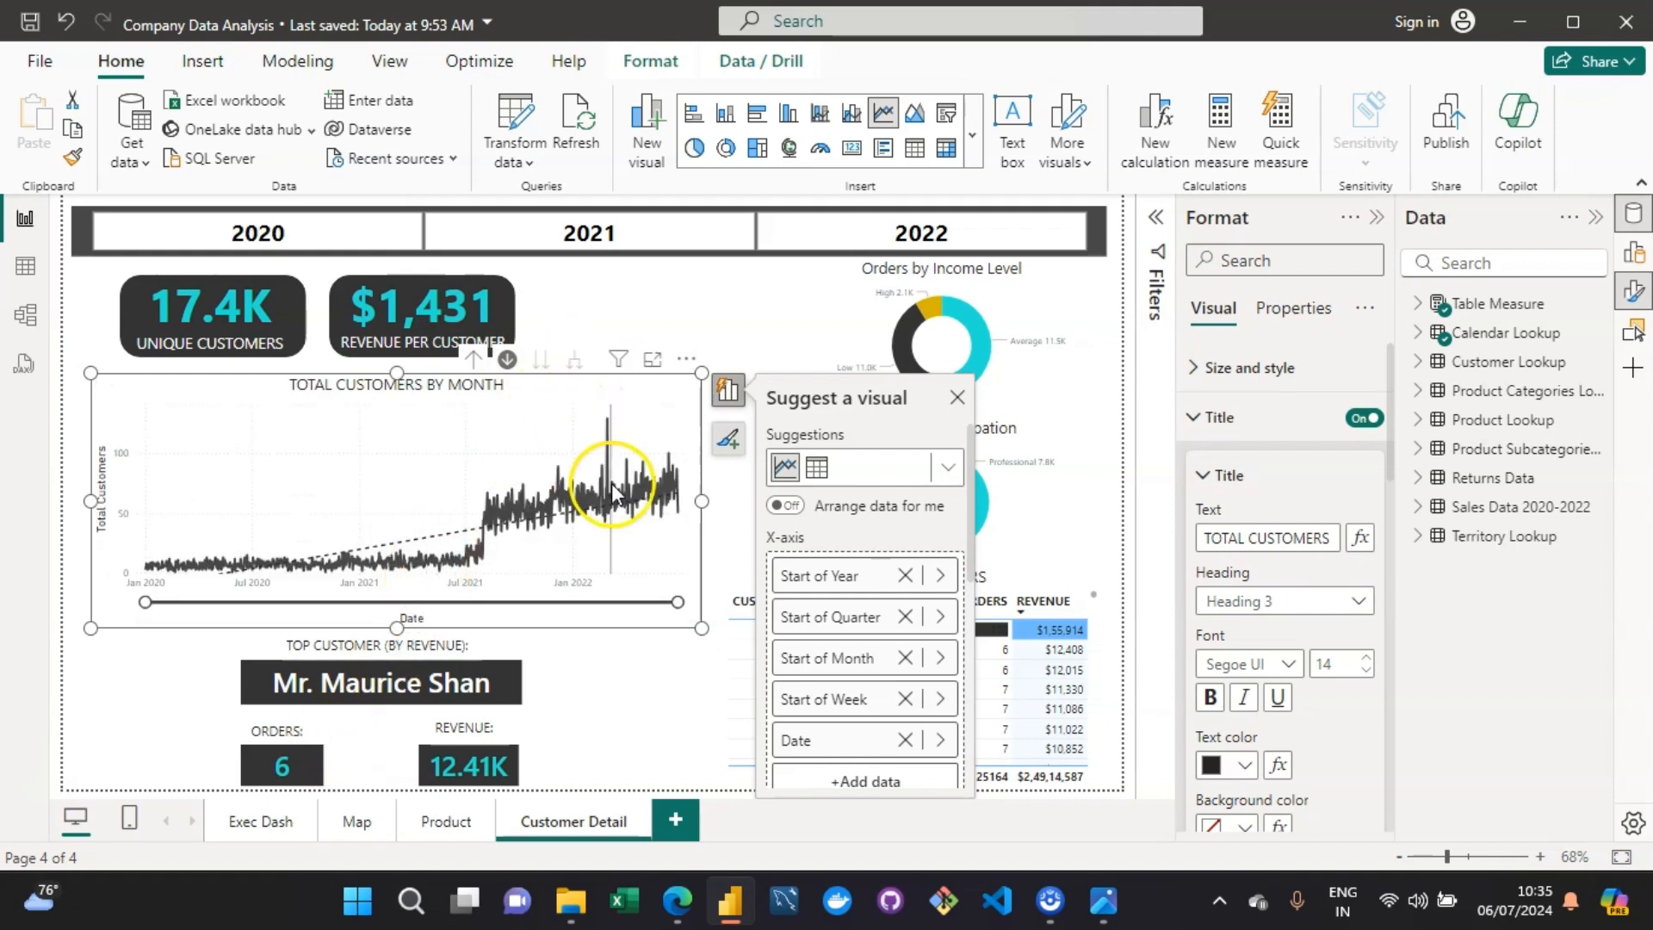
mouse_move(613, 494)
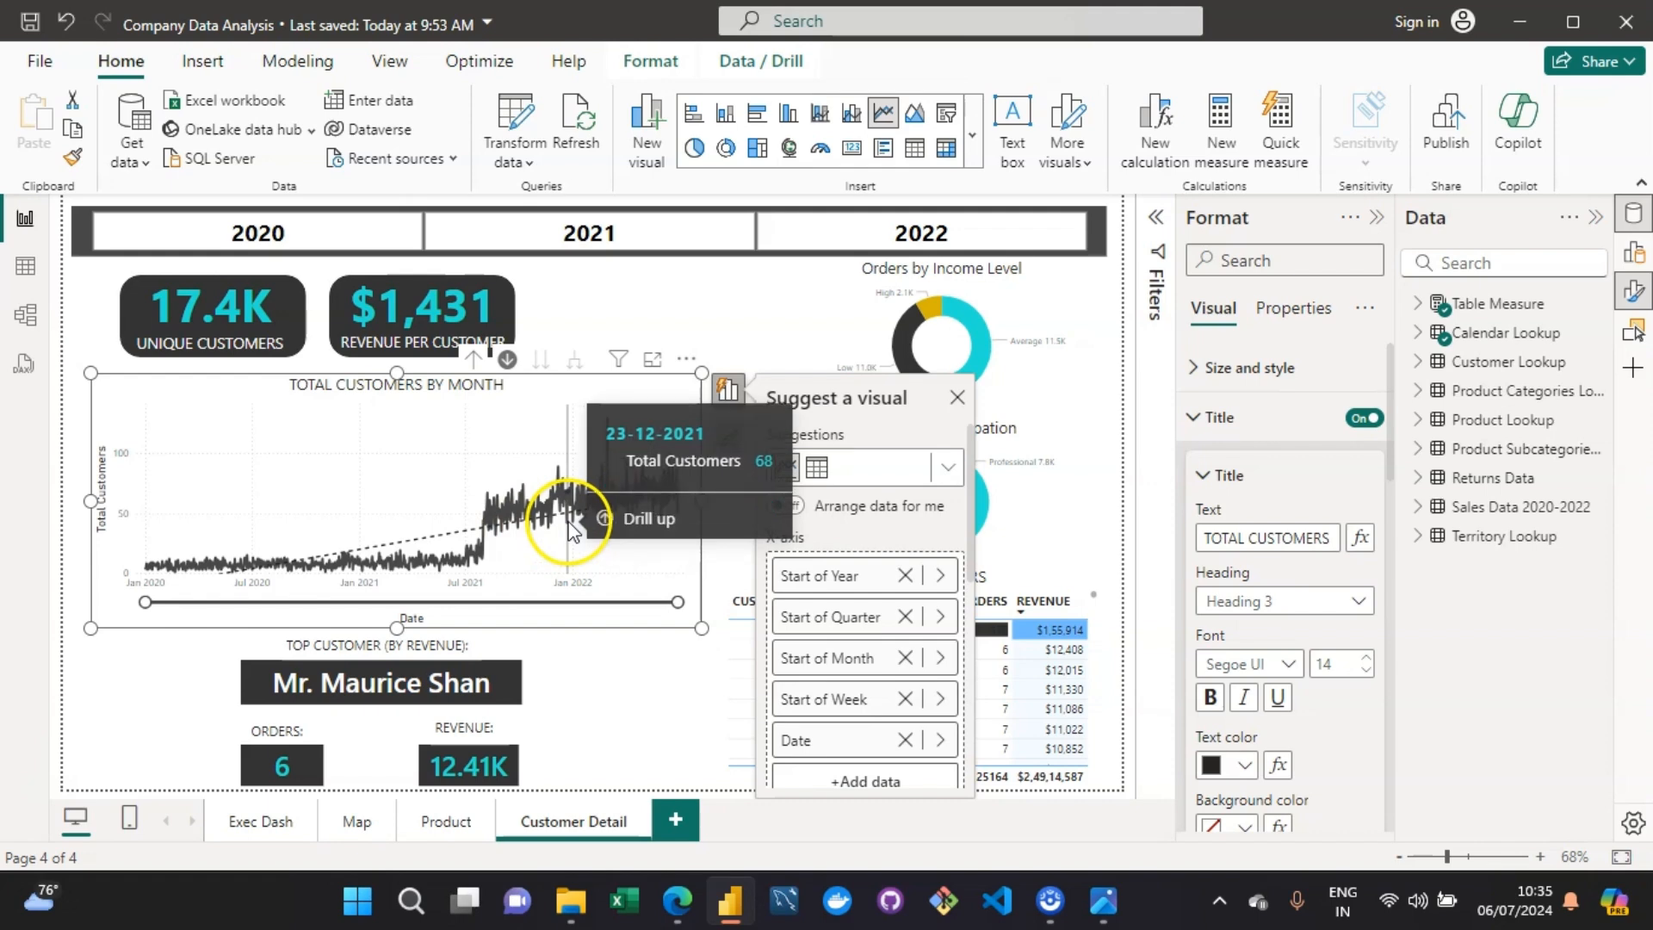
click(472, 362)
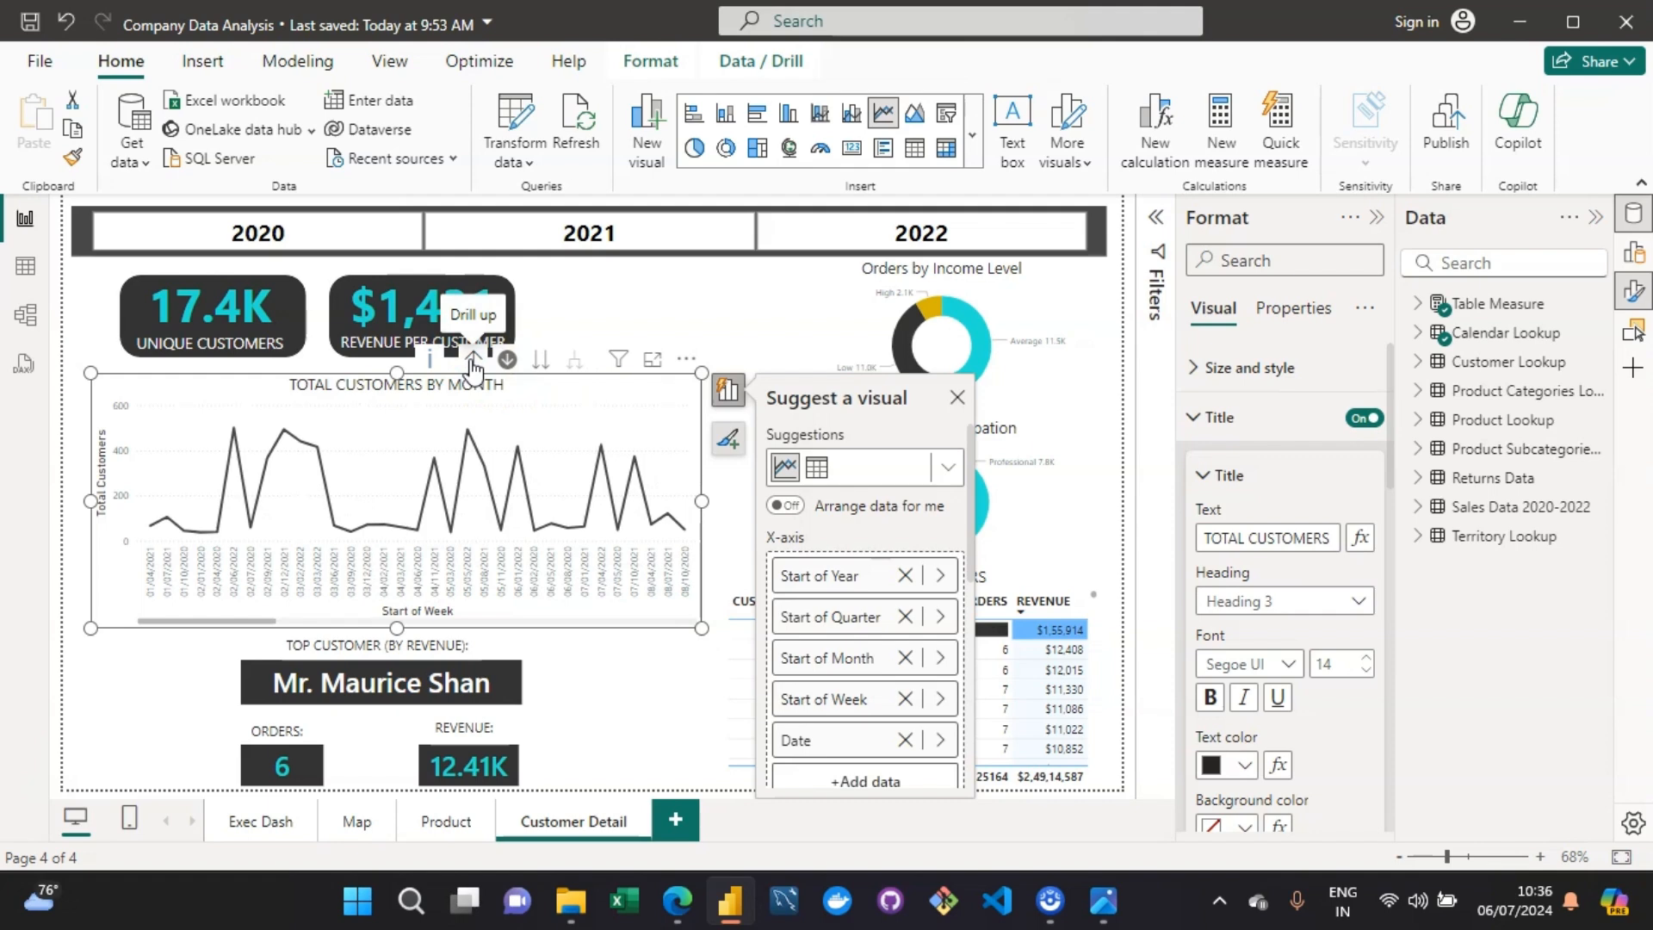
click(539, 362)
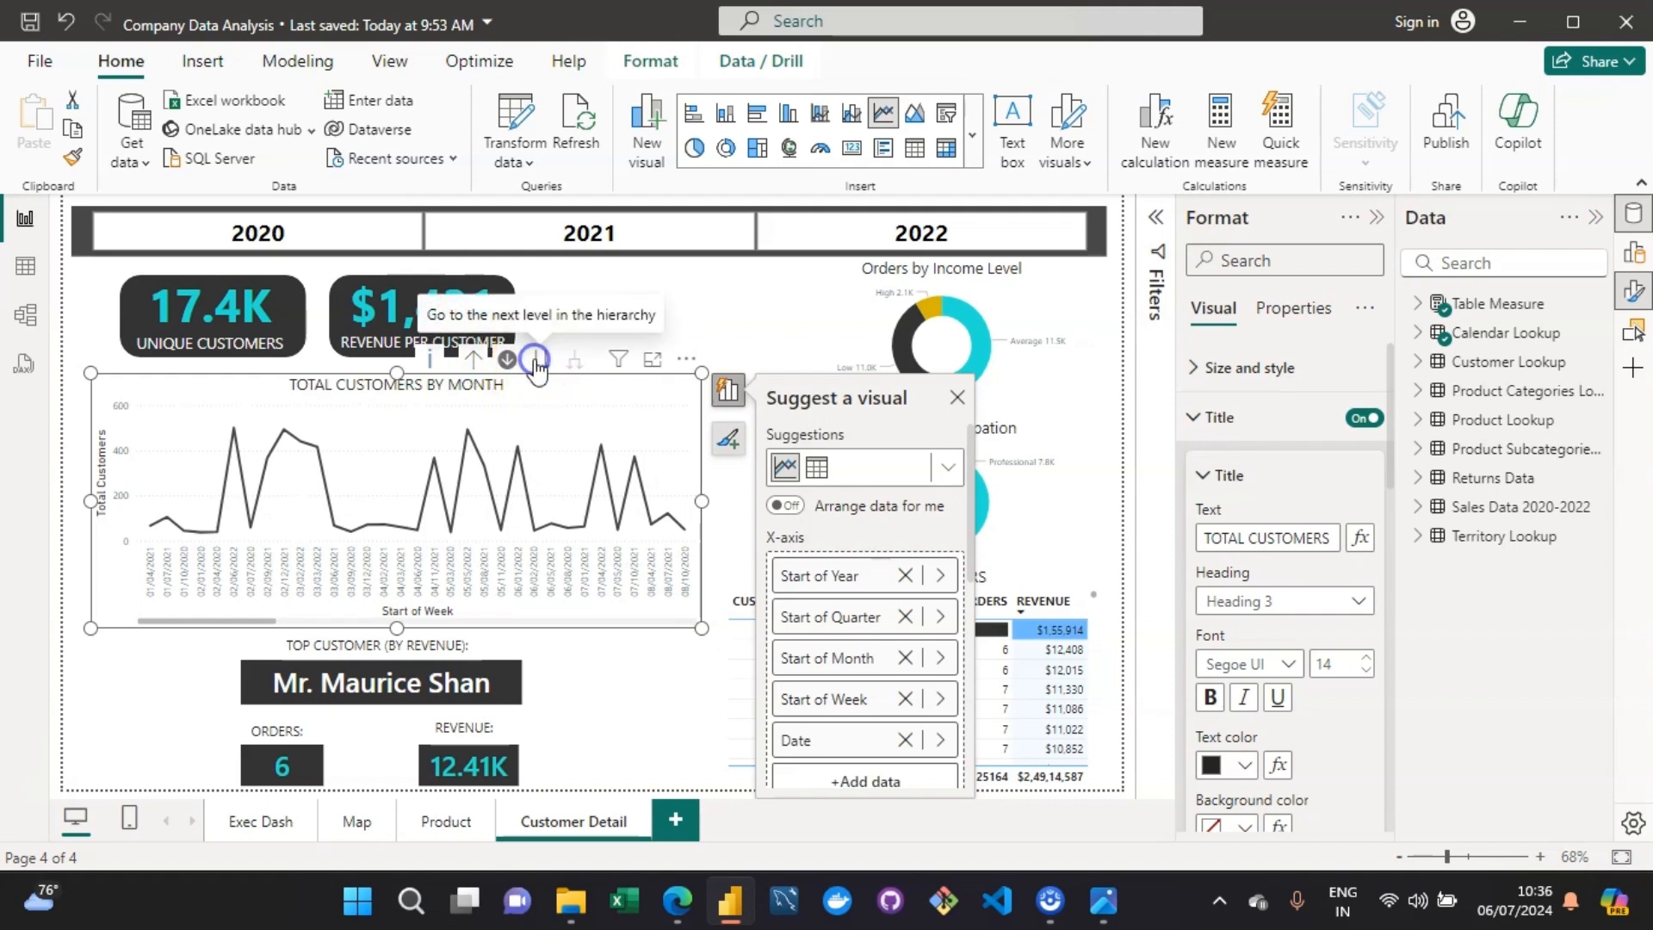
Step: Switch to the image Assignment-6-Drill Up and Drill Down.png and review its key objectives
click(1104, 903)
click(1104, 918)
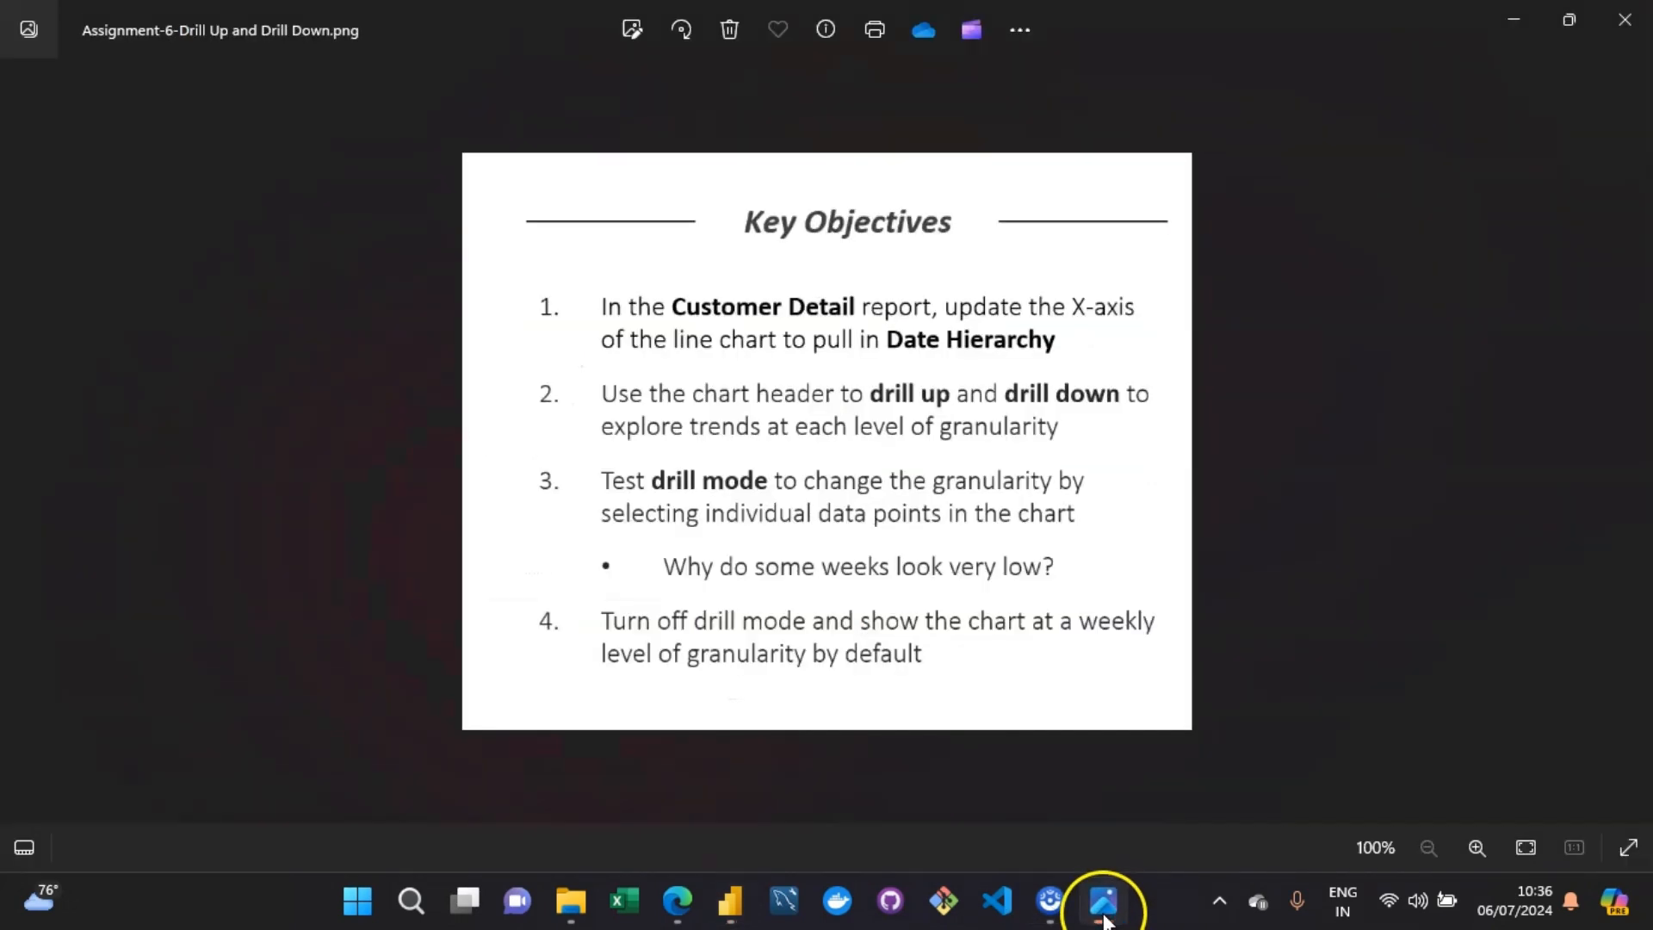